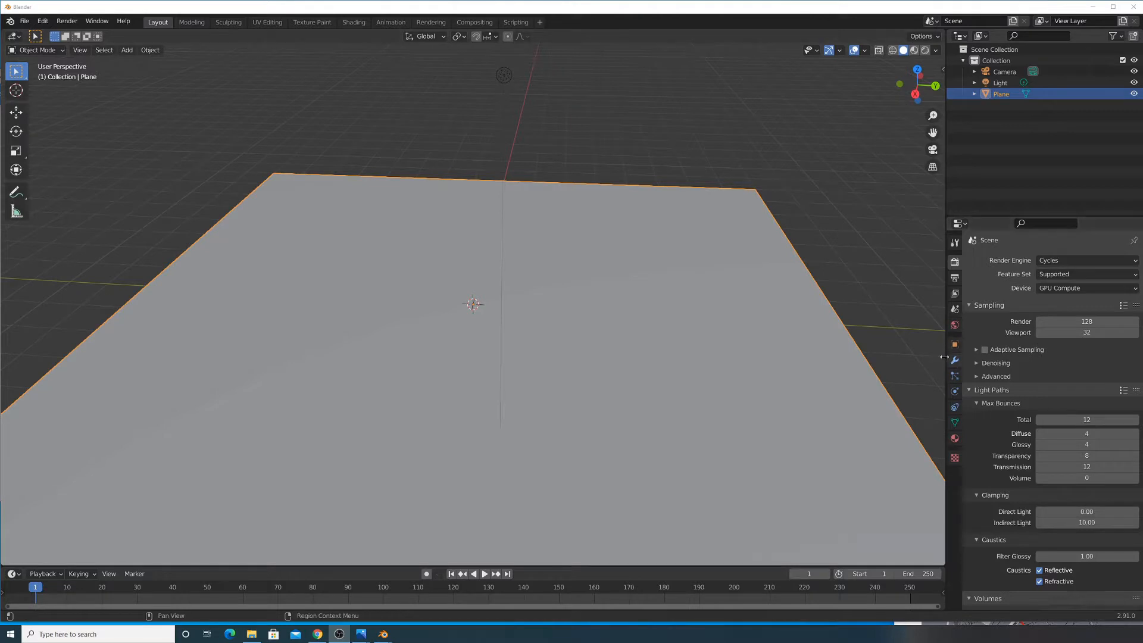
middle_click_drag(563, 265, 594, 277)
scroll(594, 277, "down", 7)
scroll(594, 277, "up", 6)
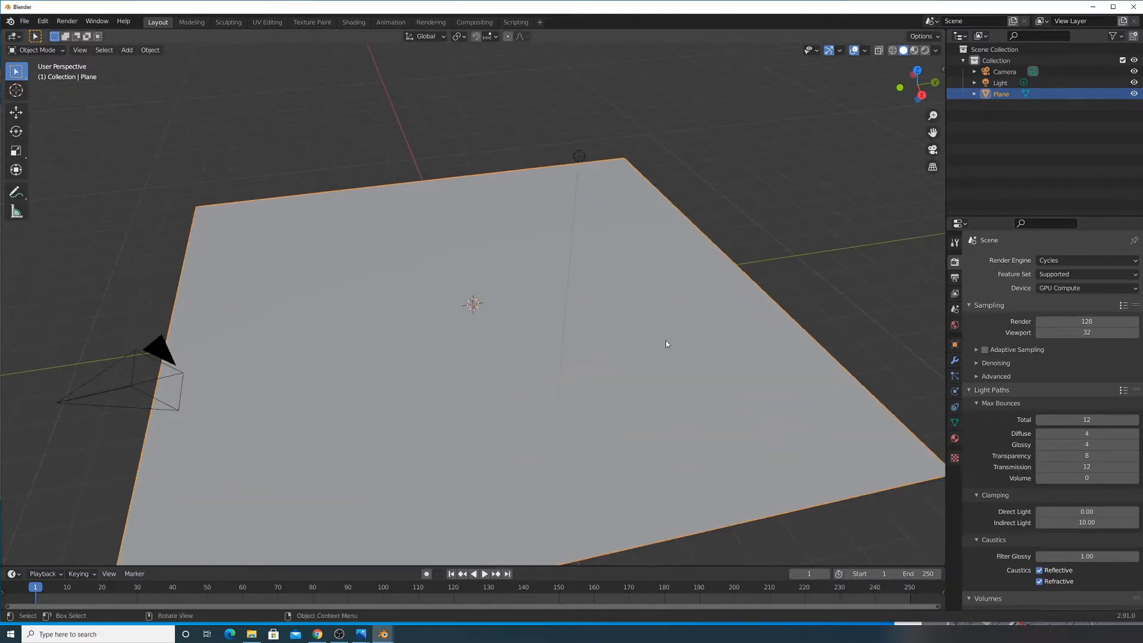
scroll(625, 325, "up", 2)
scroll(628, 339, "down", 8)
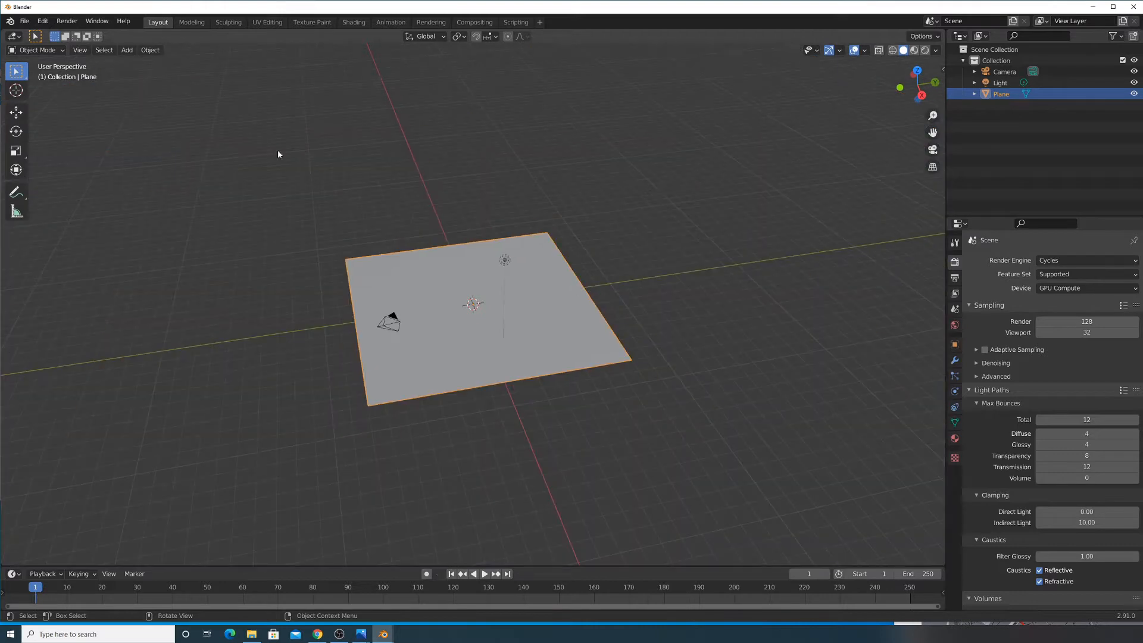
Start a new file without saving the current changes and delete the default cube
left_click(25, 20)
mouse_move(60, 36)
left_click(161, 37)
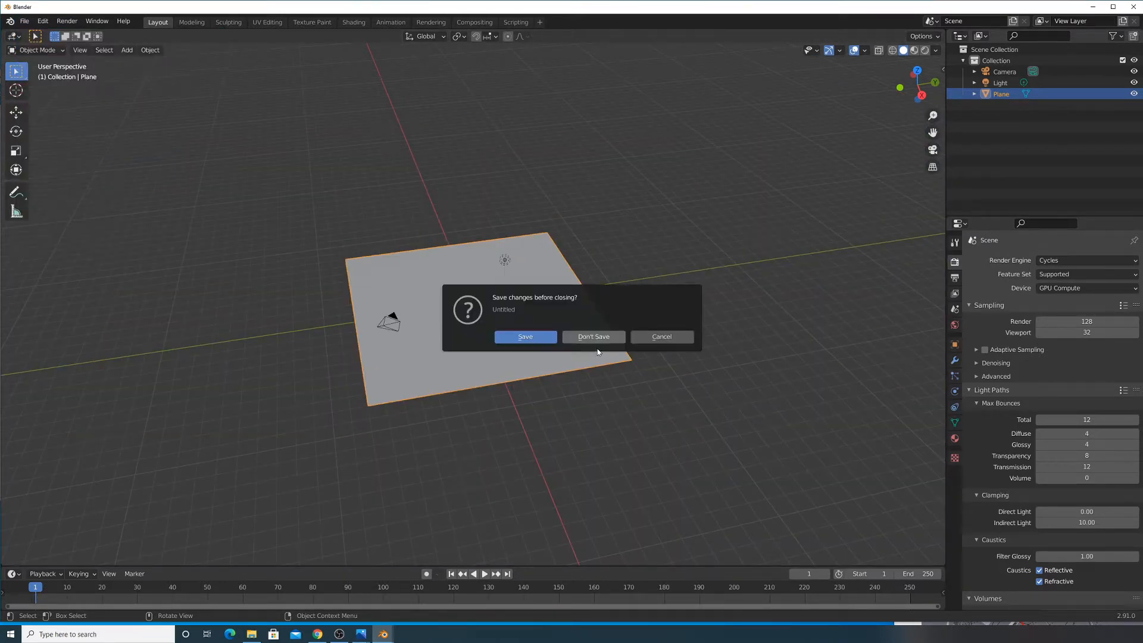
left_click(585, 336)
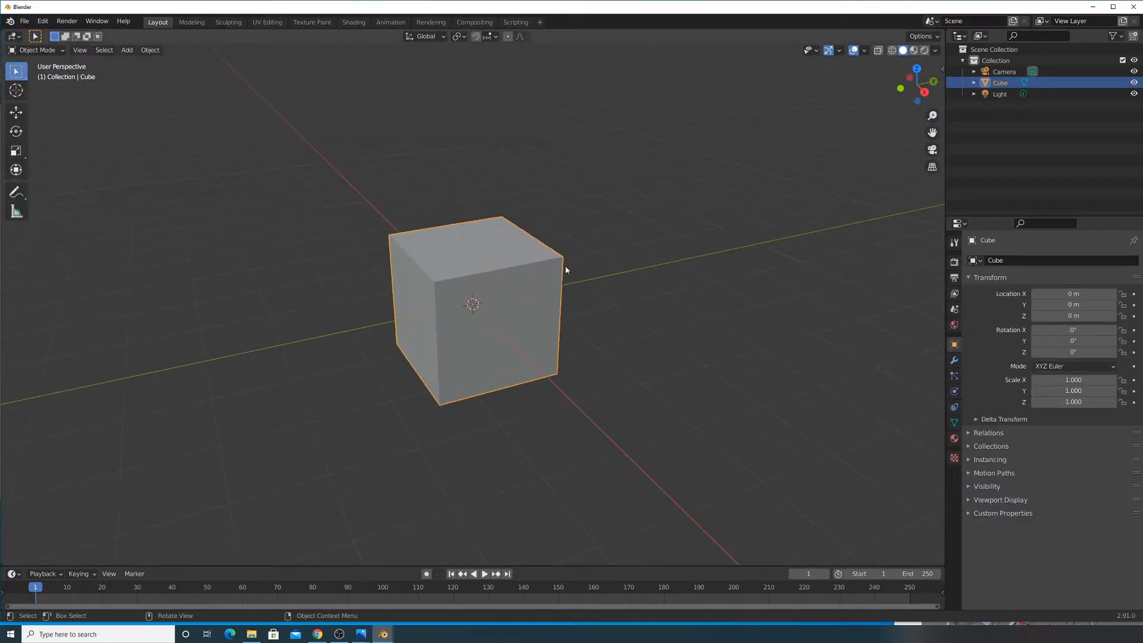
key("Delete")
Add a mesh plane at the origin and scale it uniformly by 5
key("shift+a")
mouse_move(559, 290)
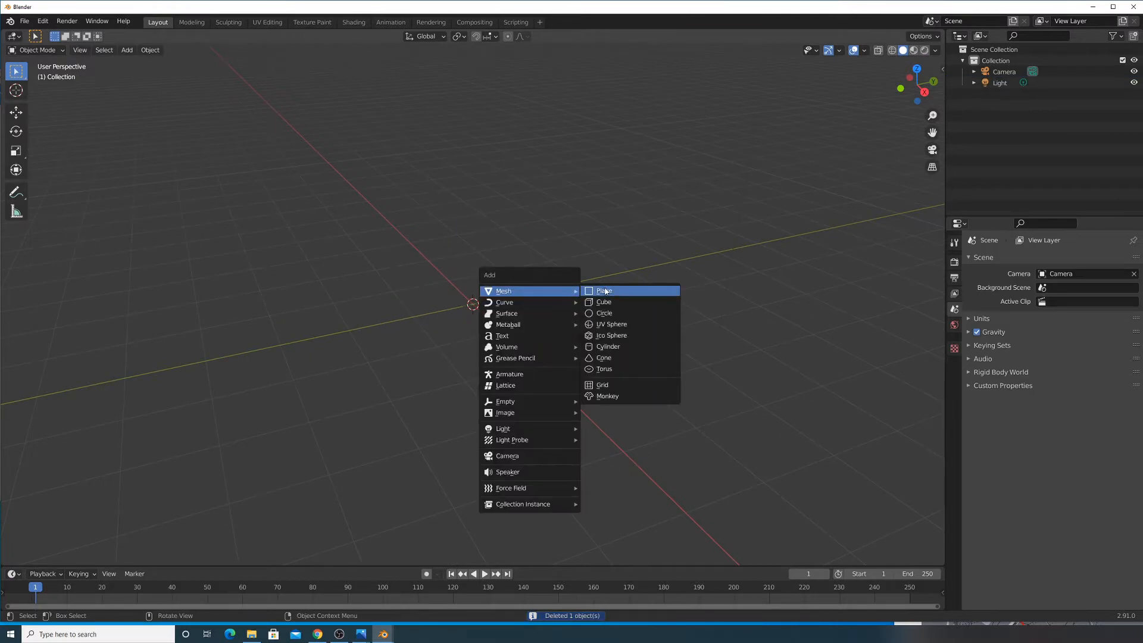
left_click(603, 290)
key("s")
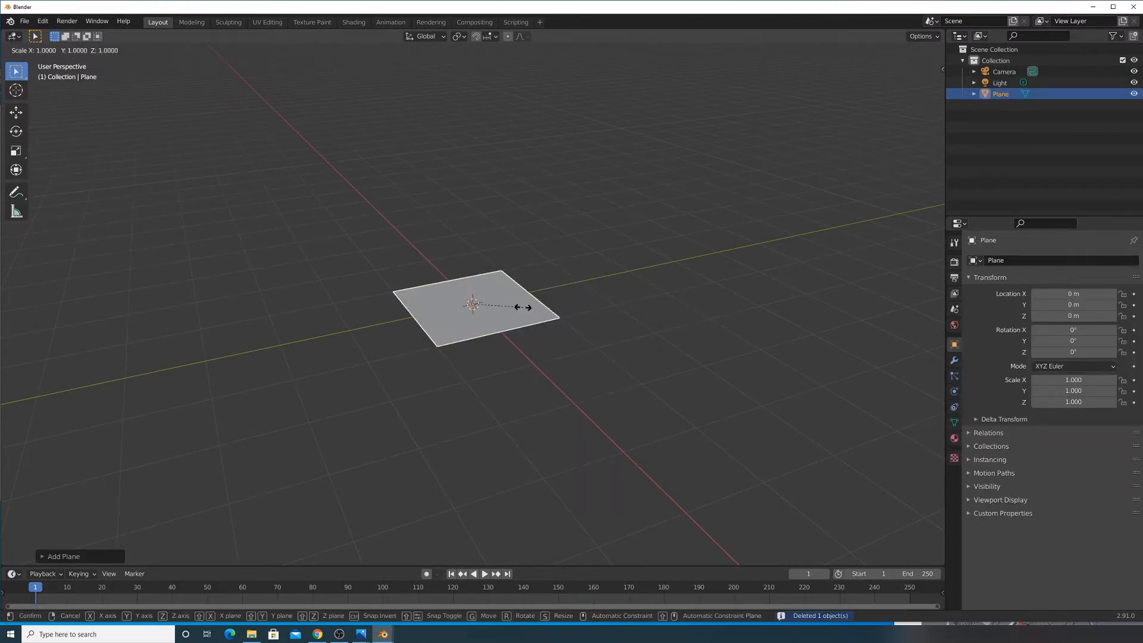
type("5")
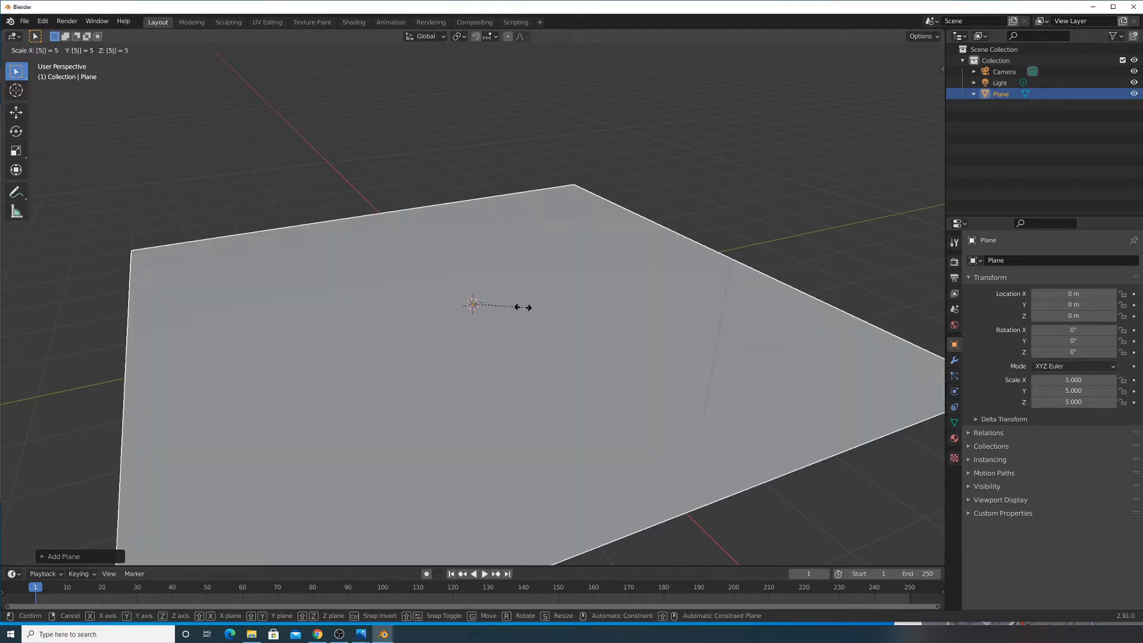
key("Return")
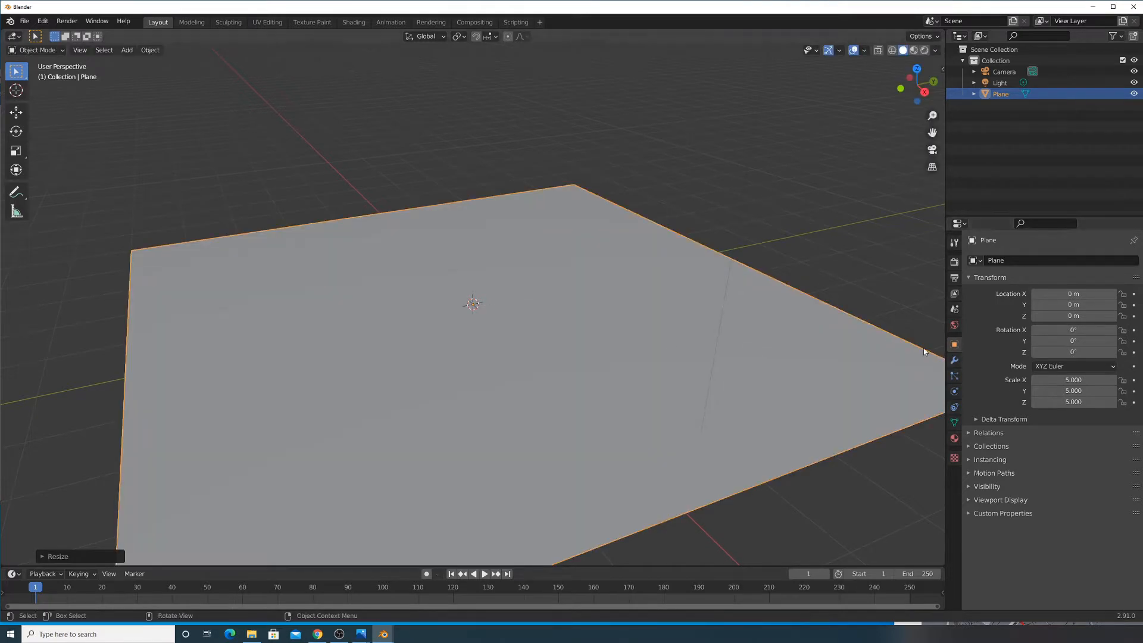
Subdivide the plane in Edit Mode with 15 cuts and return to Object Mode
key("Tab")
right_click(500, 299)
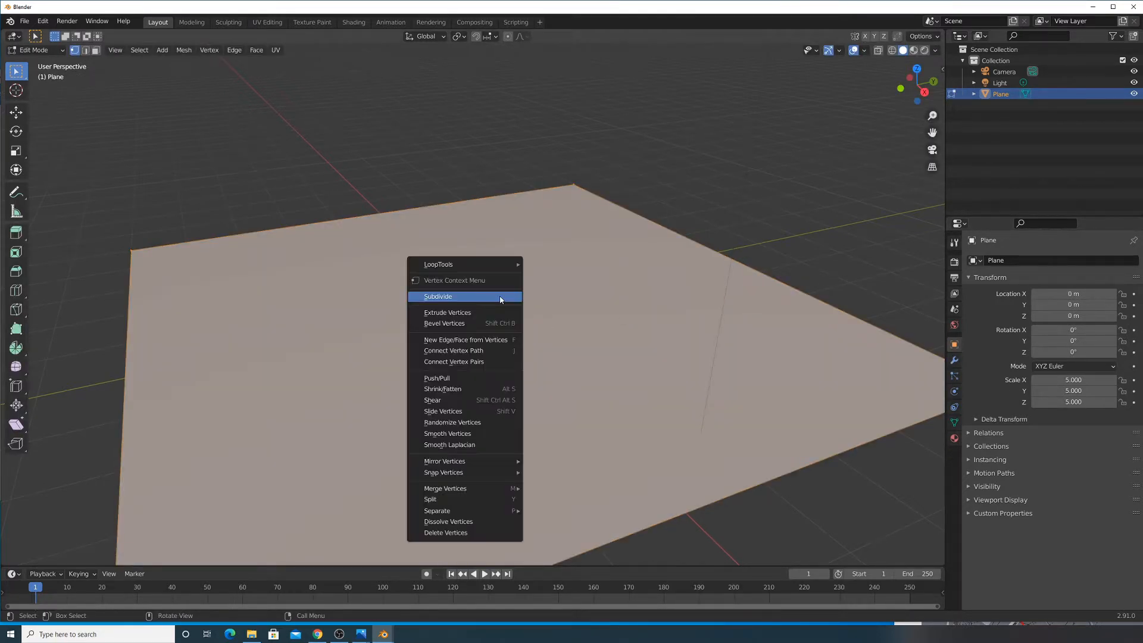
left_click(469, 297)
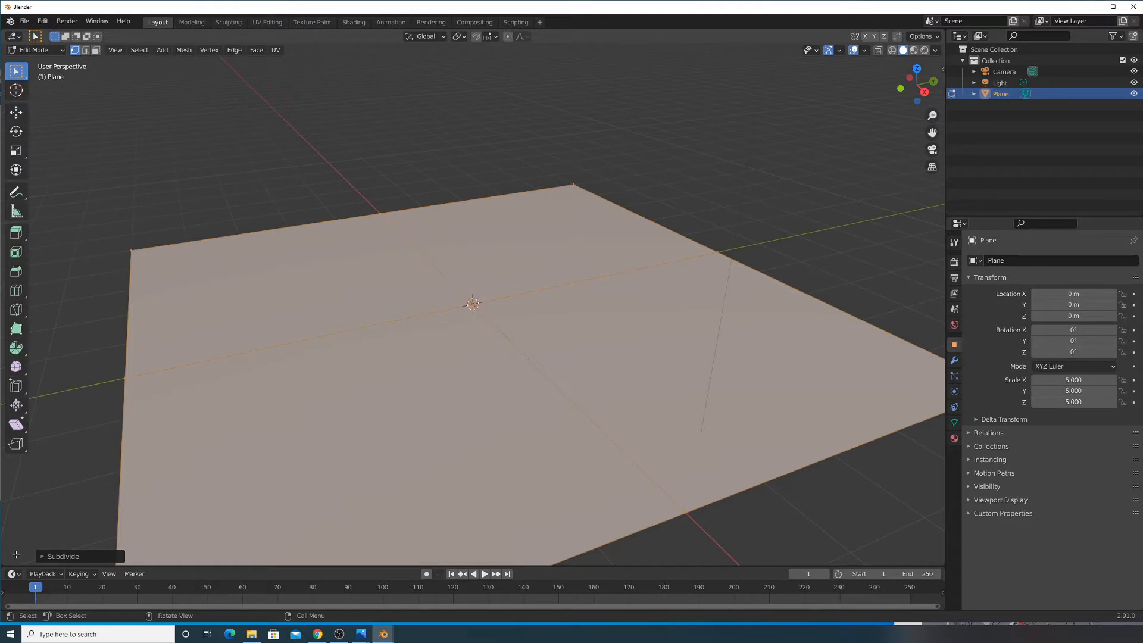
left_click(42, 556)
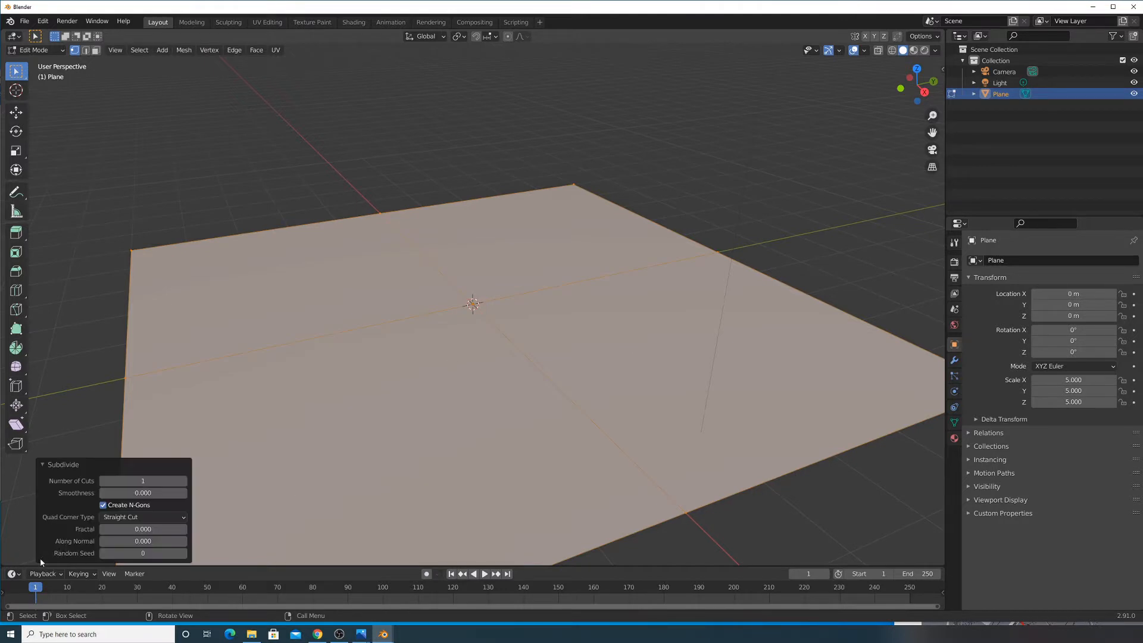
left_click(143, 481)
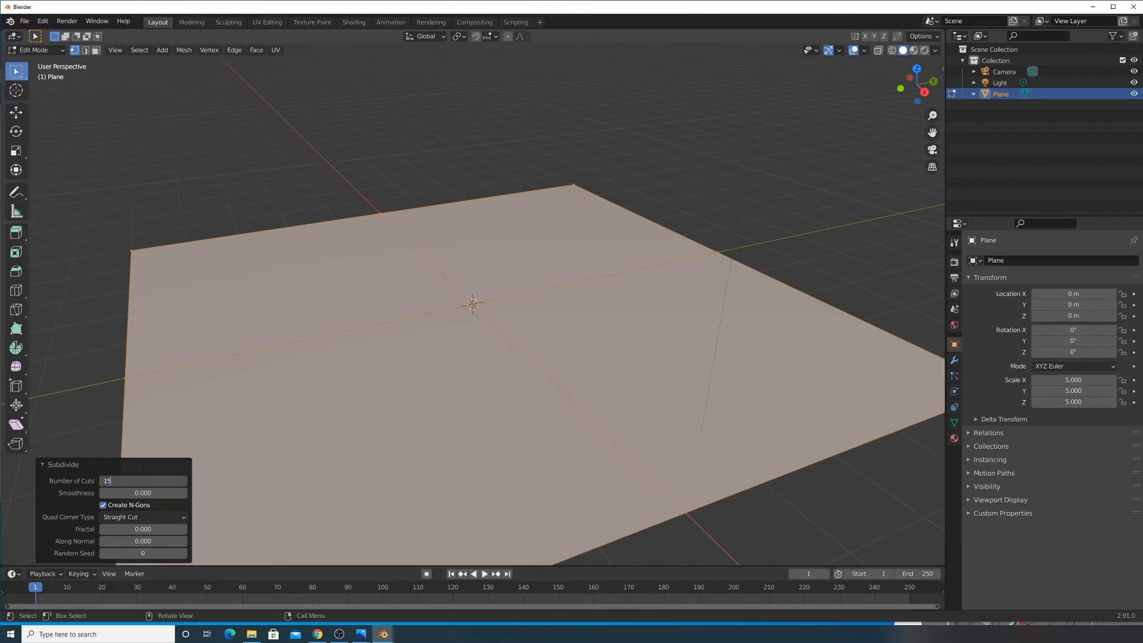
middle_click_drag(529, 264, 536, 290)
key("Tab")
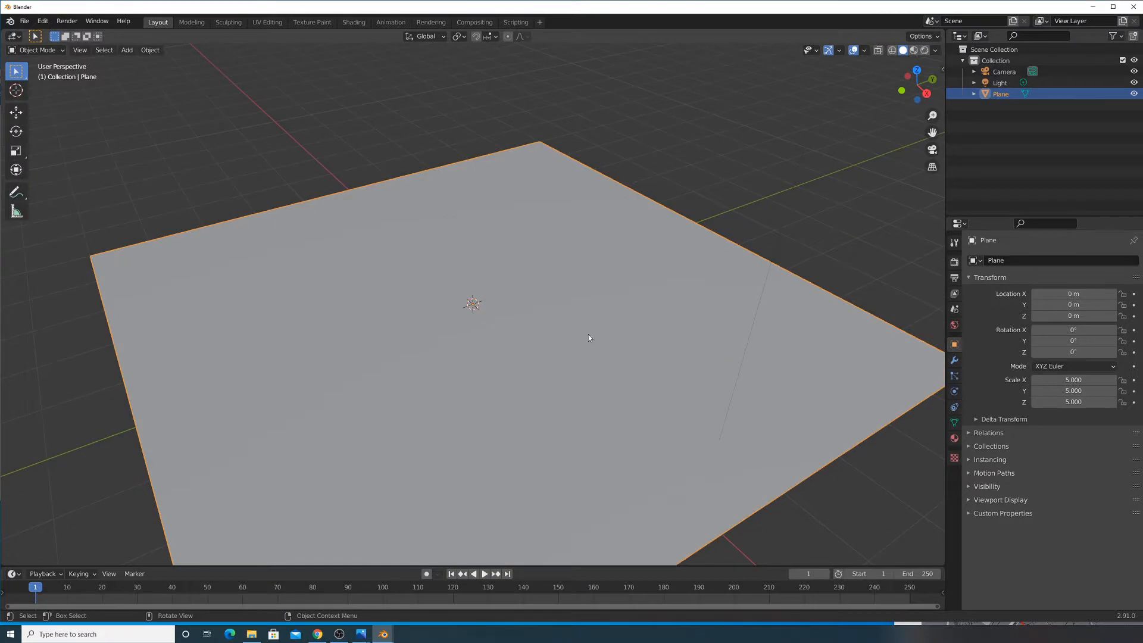
Set the render engine to Cycles and its feature set to Experimental
left_click(954, 262)
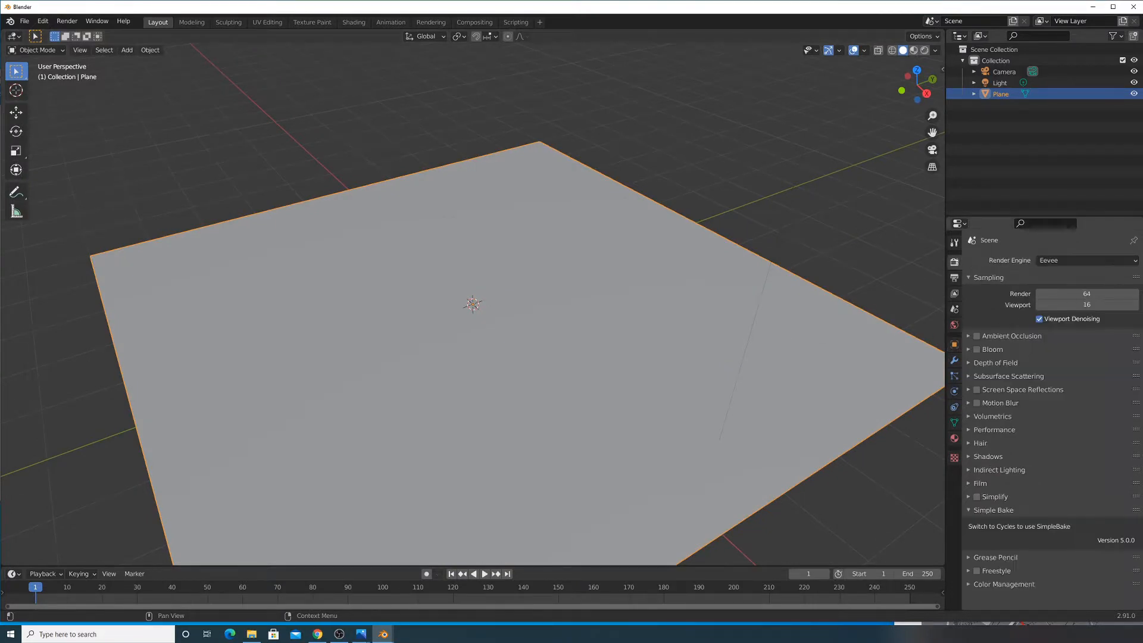
left_click(1086, 261)
left_click(1071, 300)
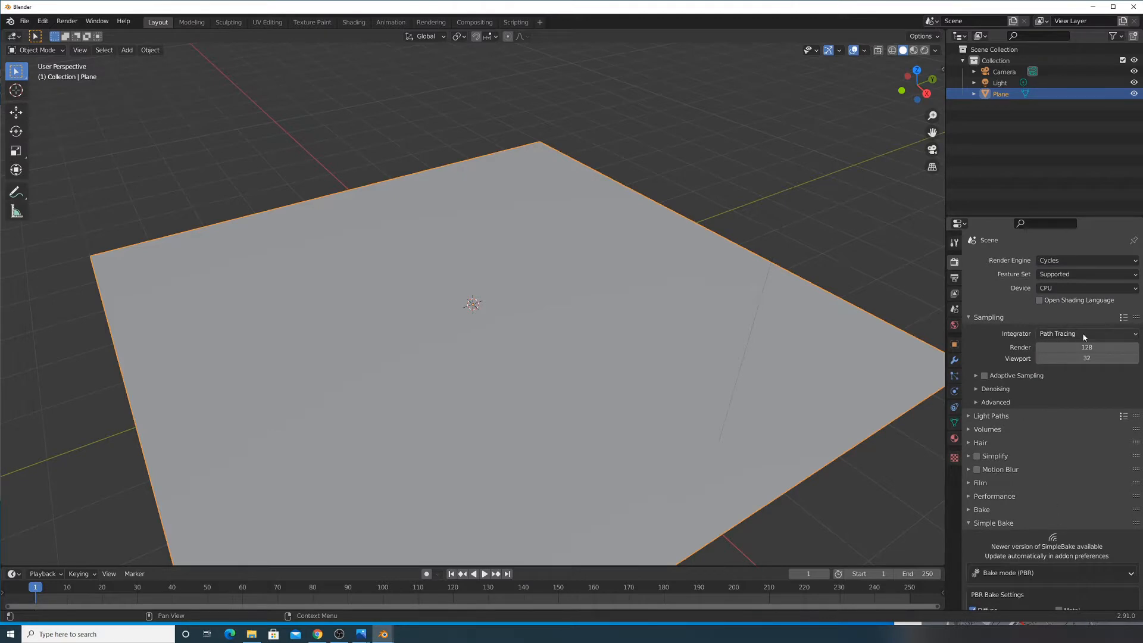
left_click(982, 318)
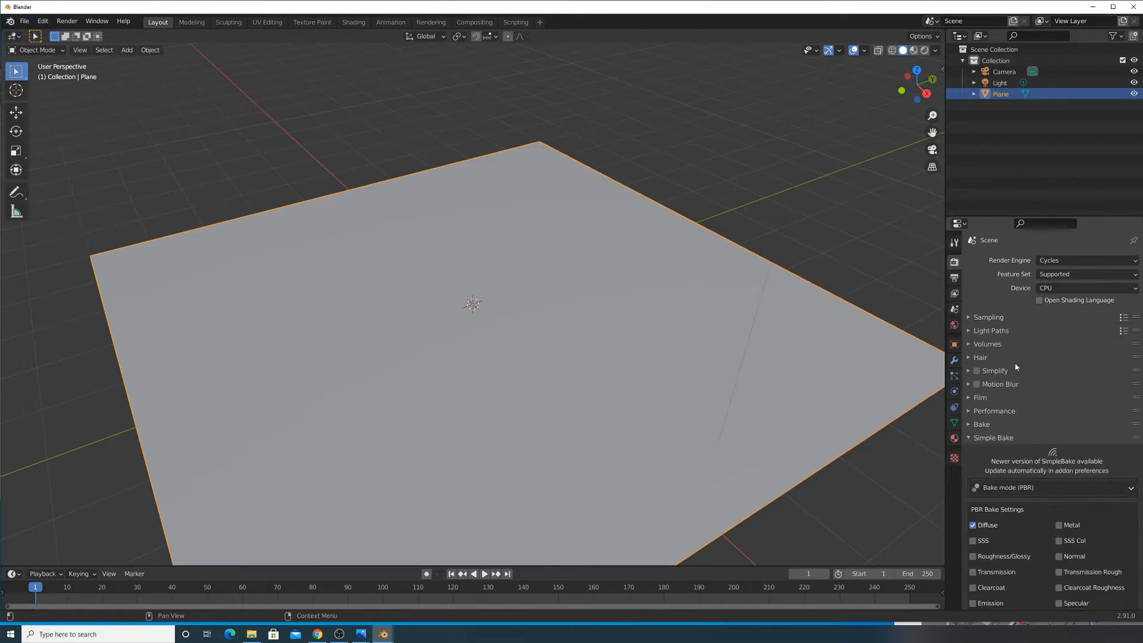
left_click(1048, 275)
left_click(1060, 299)
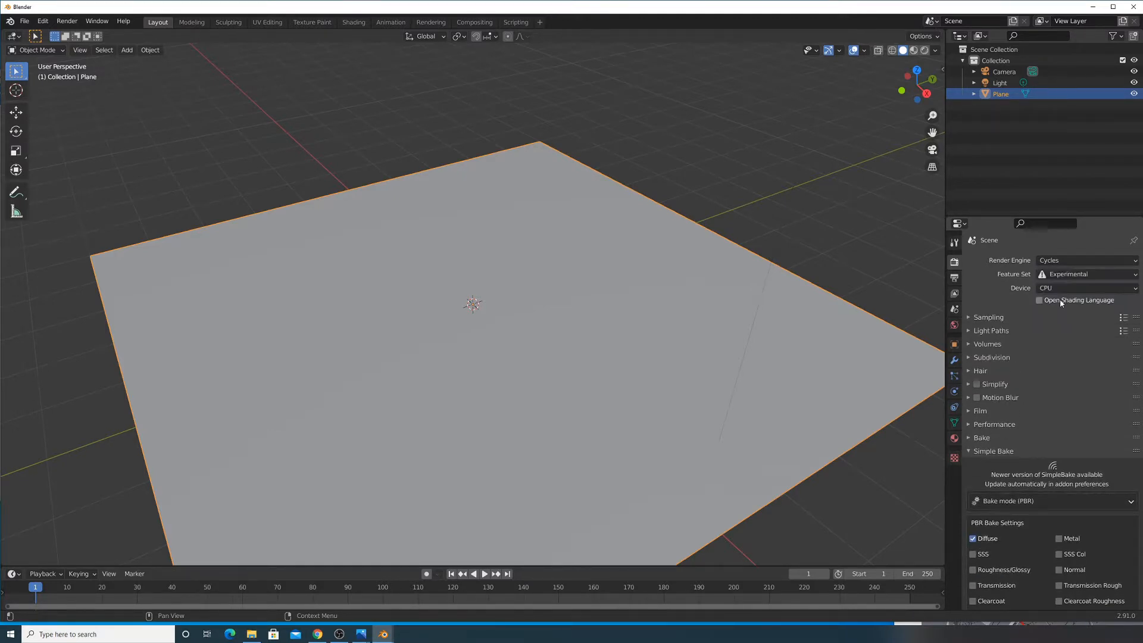
Collapse the Simple Bake settings and set the Cycles render device to GPU Compute
left_click(990, 450)
left_click(1051, 288)
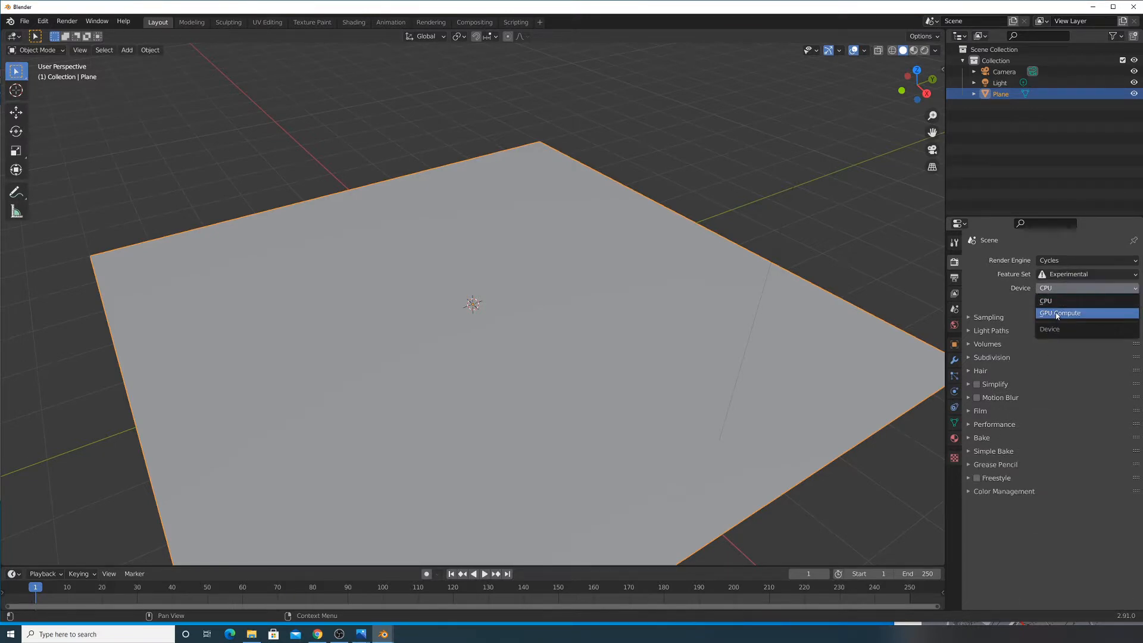
left_click(1041, 299)
left_click(1046, 290)
left_click(1049, 313)
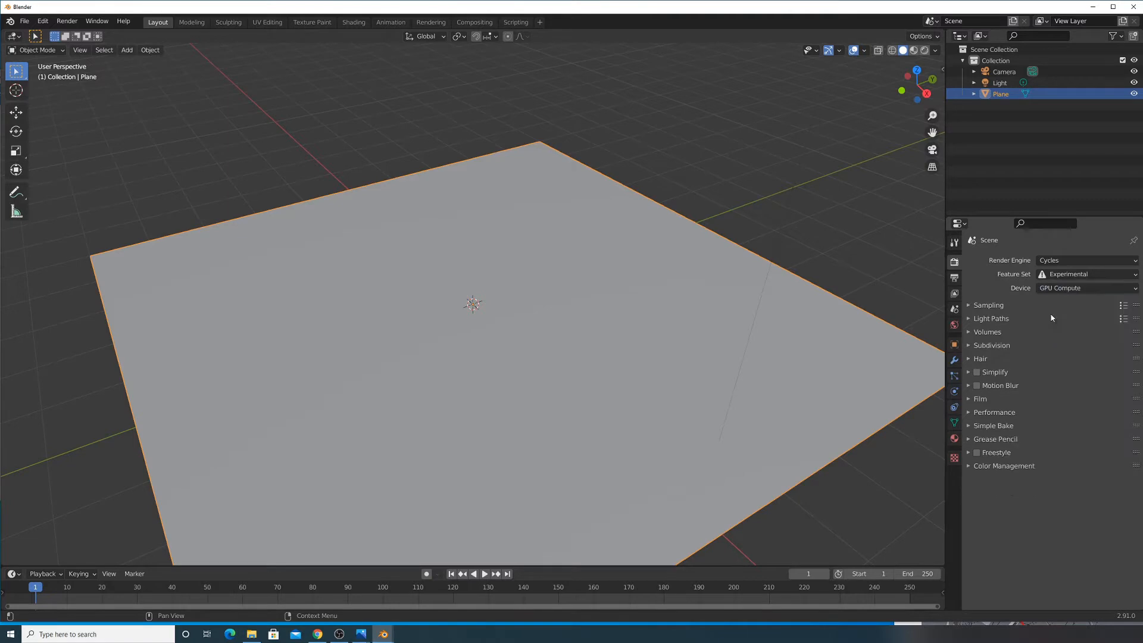
Examine the system settings in the preferences and close the preferences window
left_click(41, 21)
left_click(74, 170)
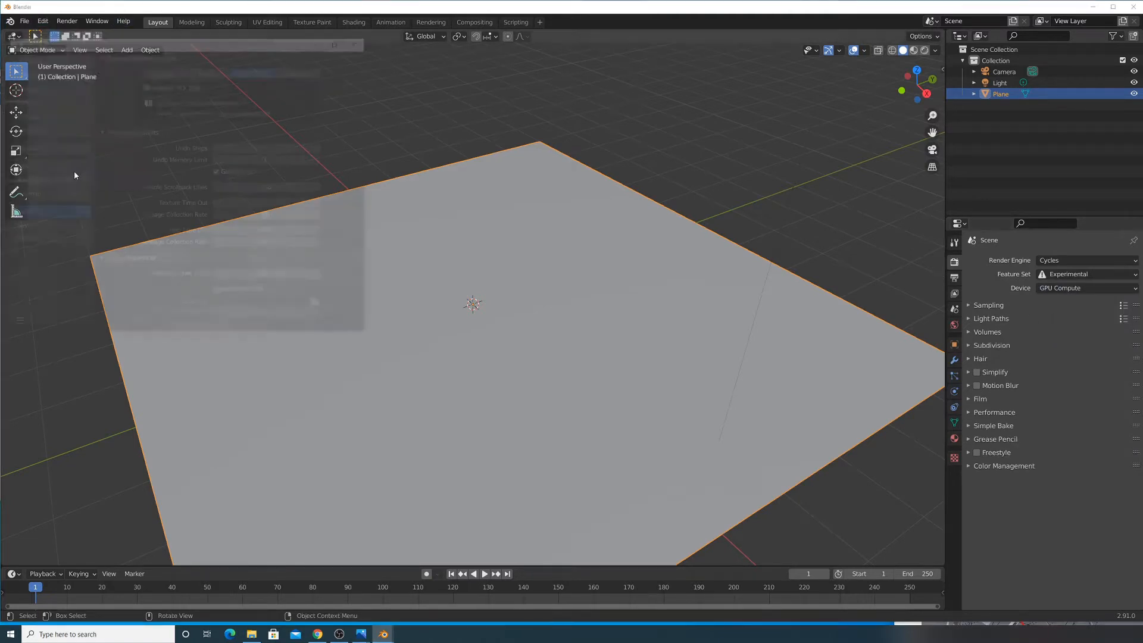
left_click(361, 40)
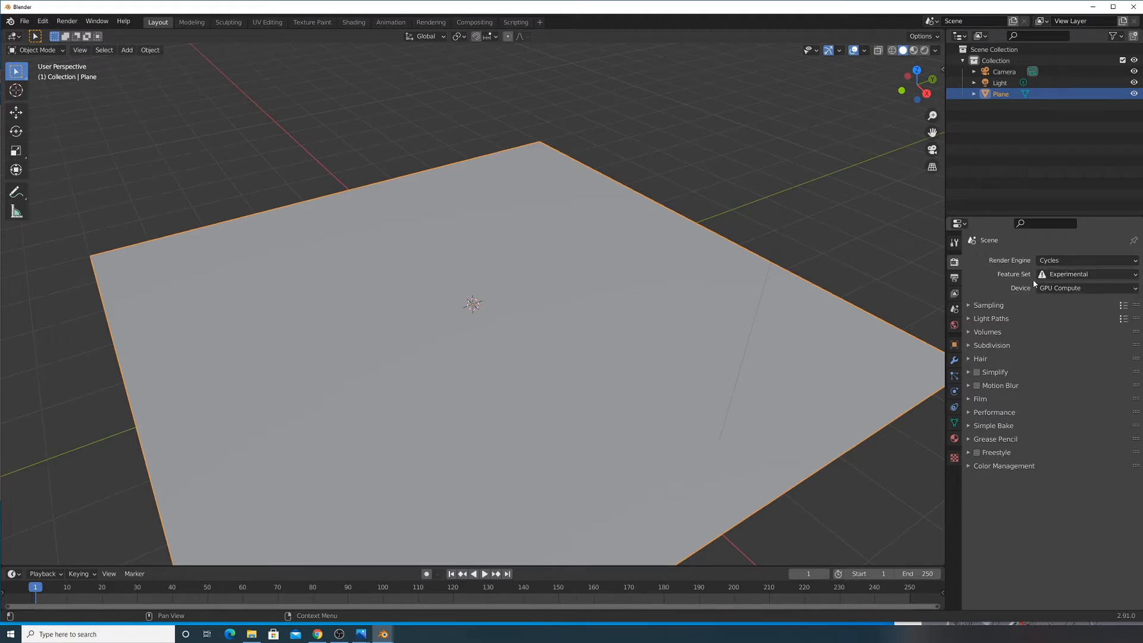
Examine the plane's subdivided mesh in Edit Mode and return to Object Mode
middle_click_drag(549, 293, 586, 262)
scroll(583, 316, "down", 3)
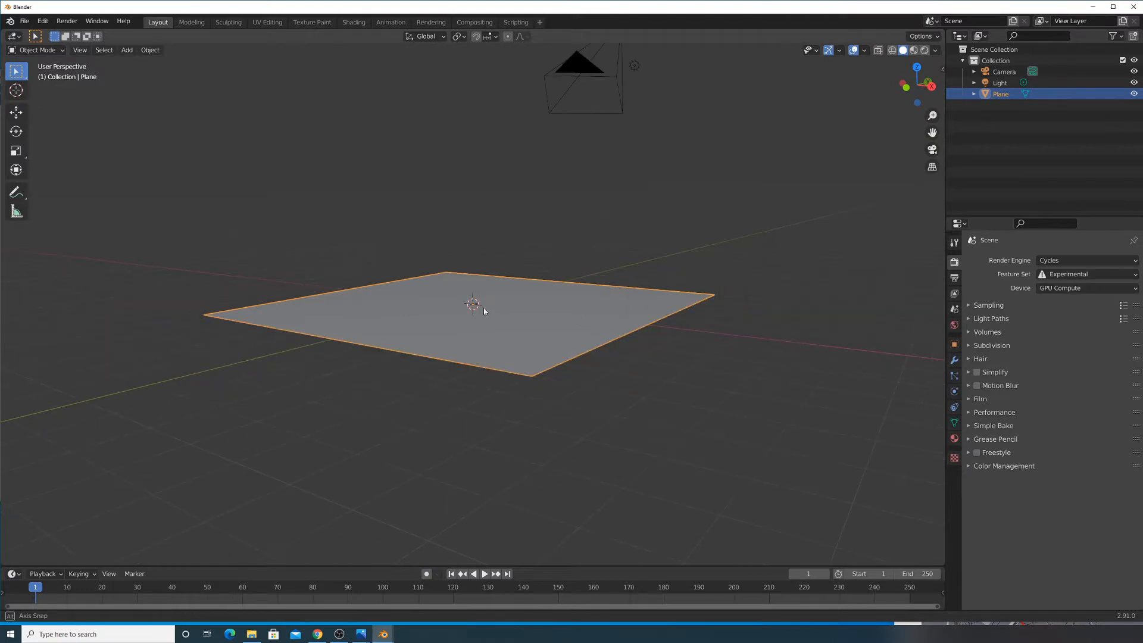
middle_click_drag(481, 304, 516, 348)
key("Tab")
scroll(516, 348, "up", 3)
key("Tab")
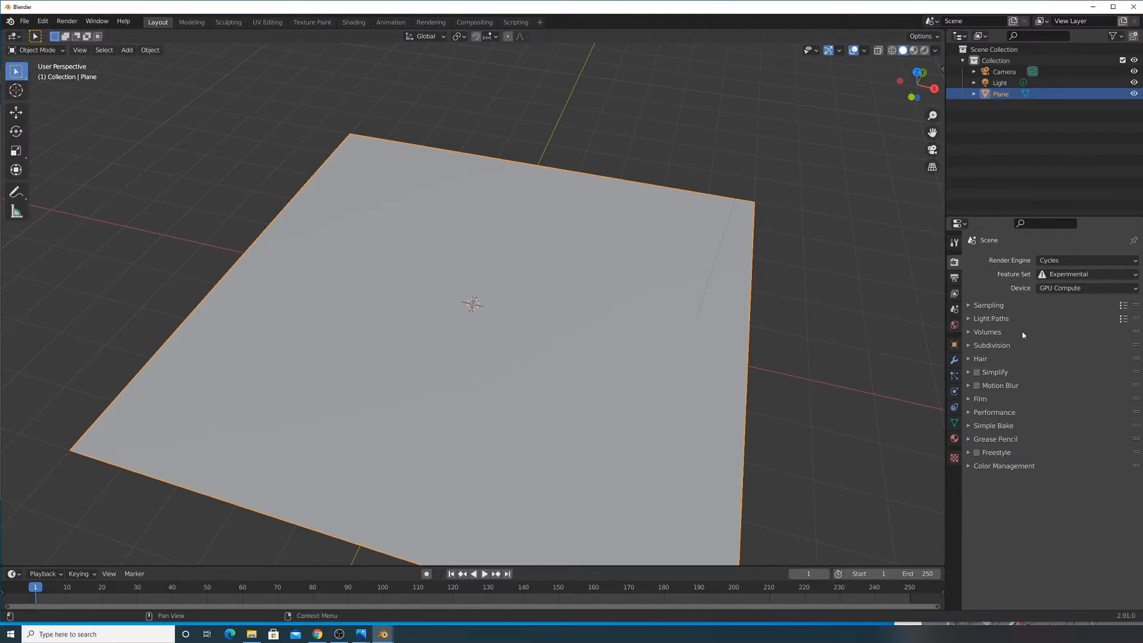
Add a Subdivision Surface modifier to the plane, set to Simple with 2 viewport levels
left_click(954, 360)
left_click(1044, 261)
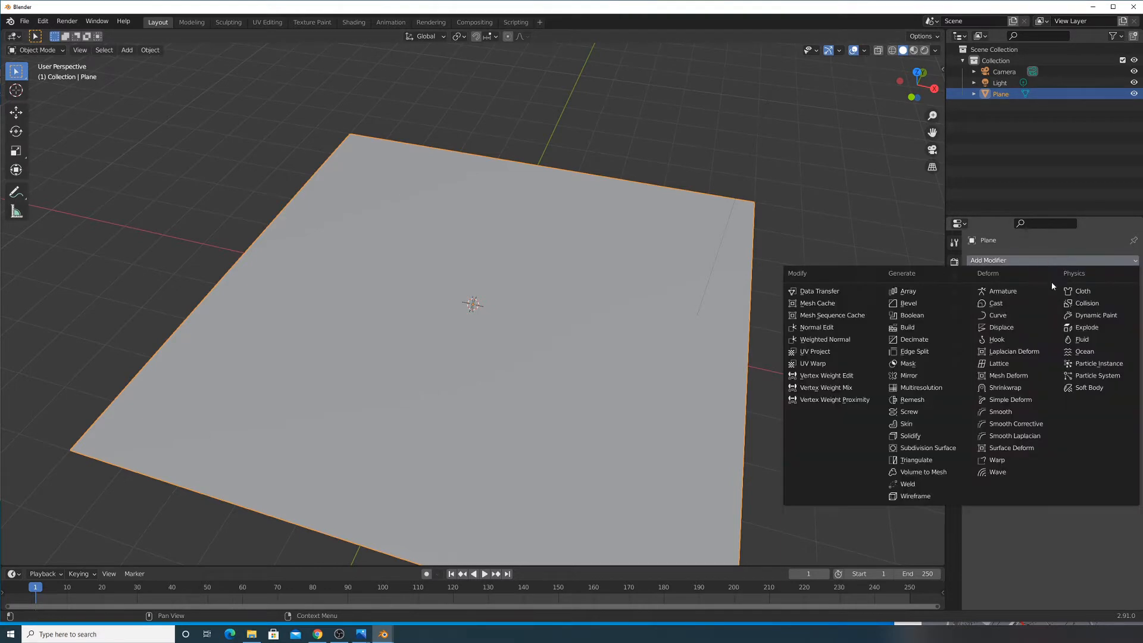
left_click(912, 448)
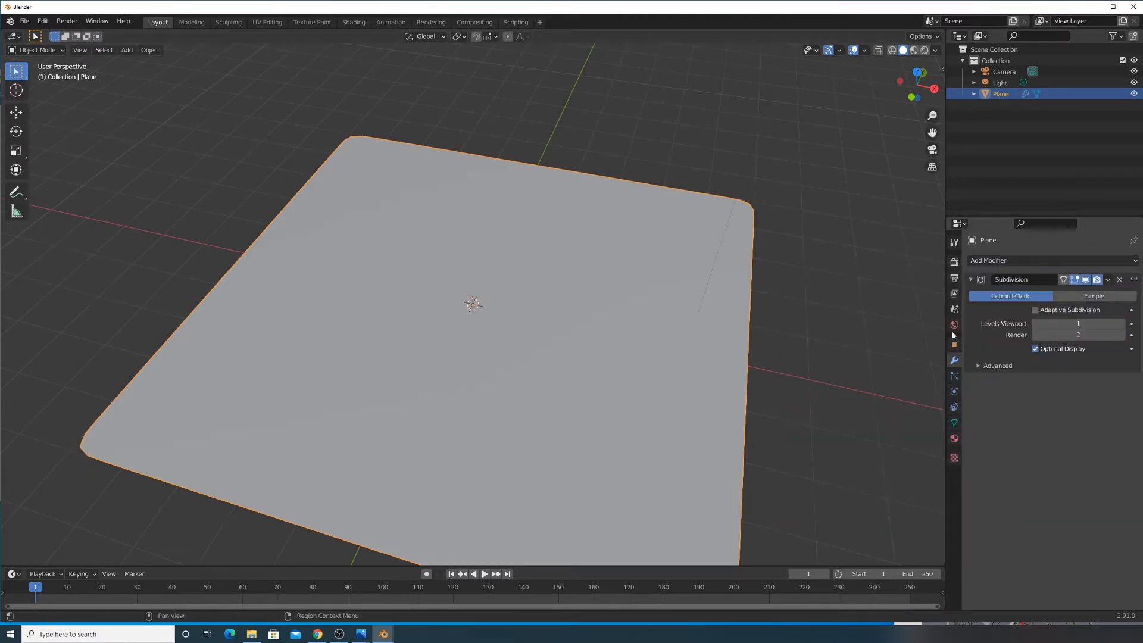
left_click(1093, 296)
left_click(1124, 324)
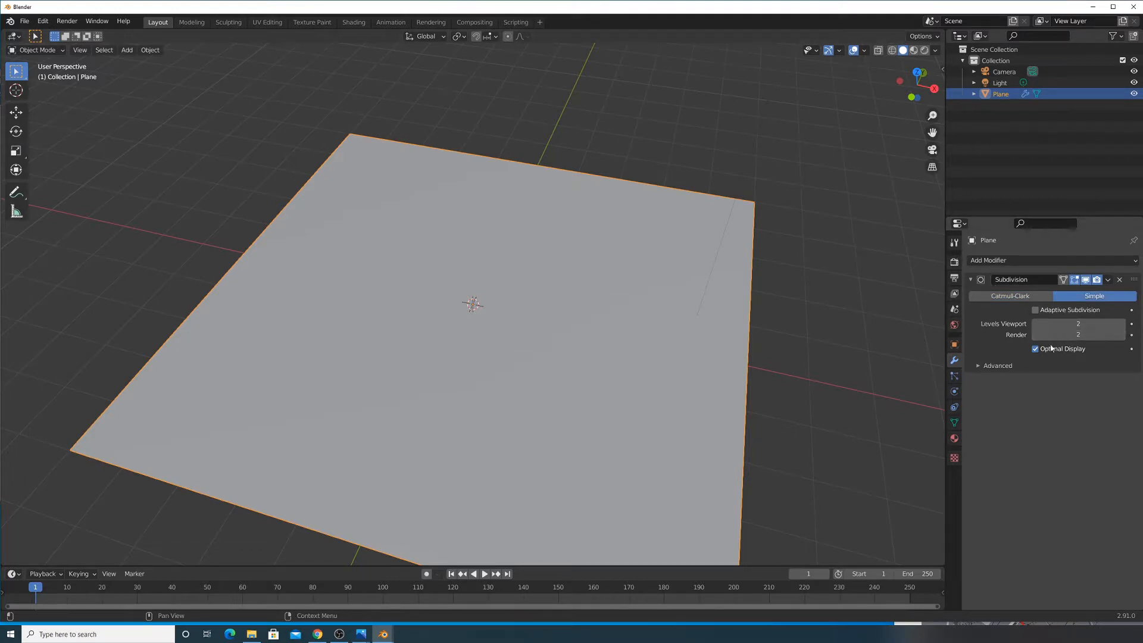
Enable Adaptive Subdivision on the plane's Subdivision modifier
left_click(1040, 310)
left_click(1041, 311)
left_click(1042, 311)
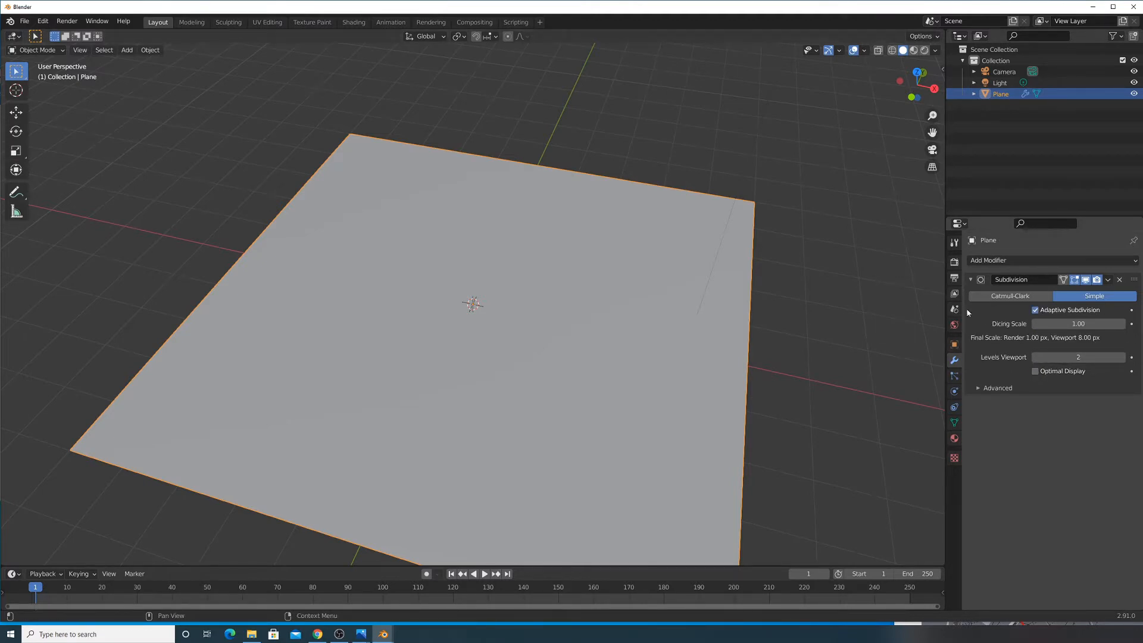
Save the file as "procedural landscape" in the client projects december folder
middle_click_drag(766, 295, 784, 280)
scroll(777, 301, "up", 2)
scroll(772, 298, "down", 2)
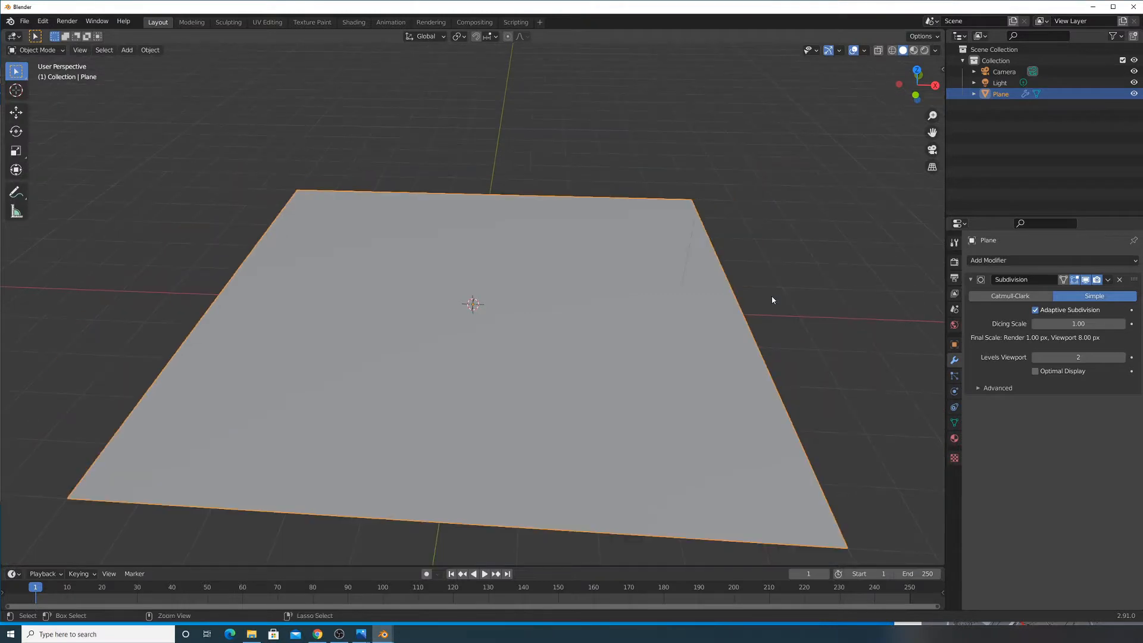
key("ctrl+s")
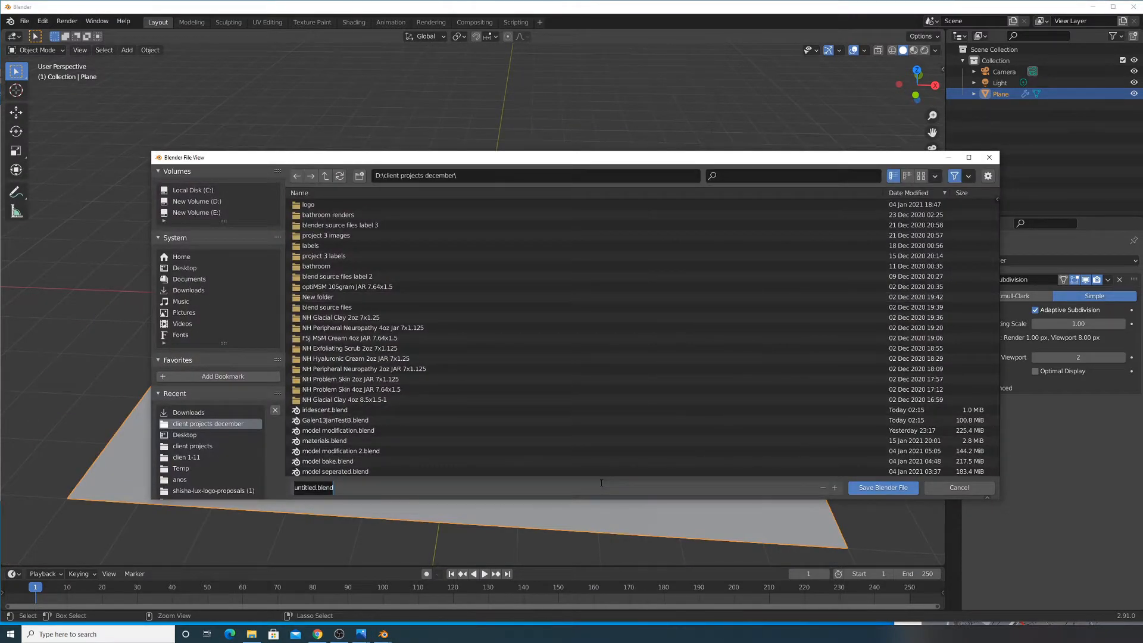
type("procedural landscape")
key("Return")
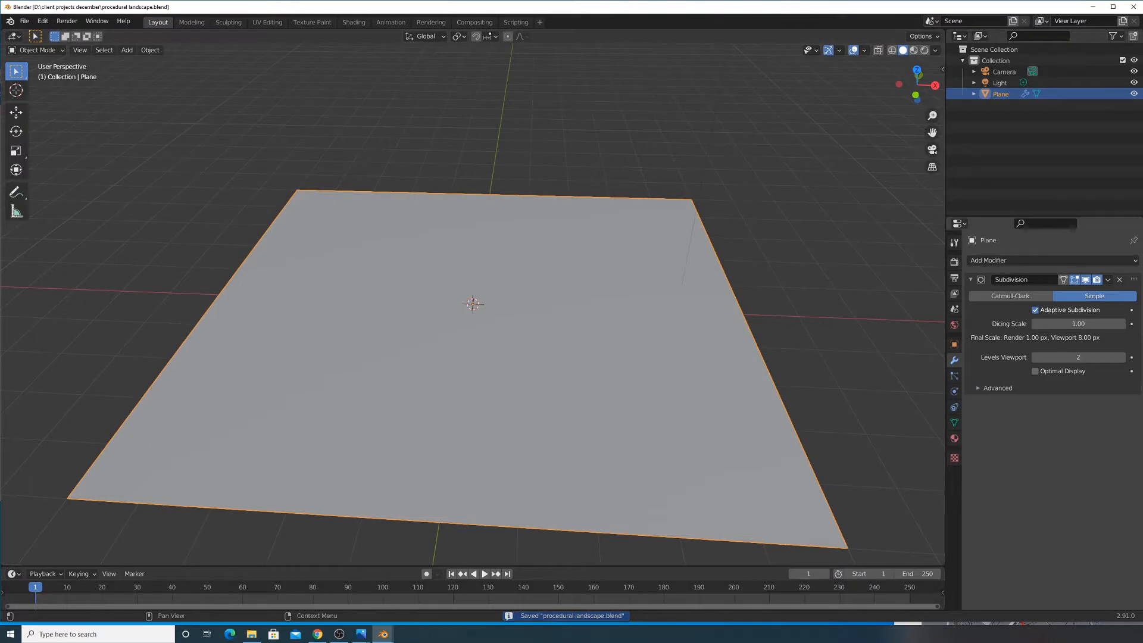
Turn off Adaptive Subdivision on the Subdivision modifier and preview the plane in Rendered shading before returning to Solid shading
left_click(1035, 309)
left_click(954, 262)
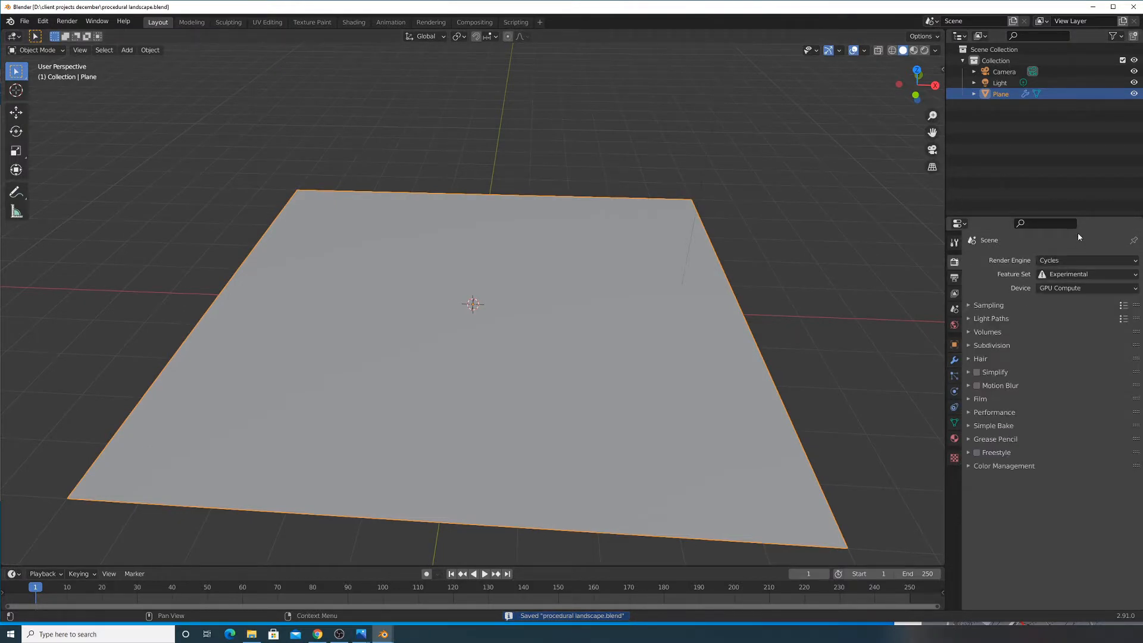
left_click(924, 50)
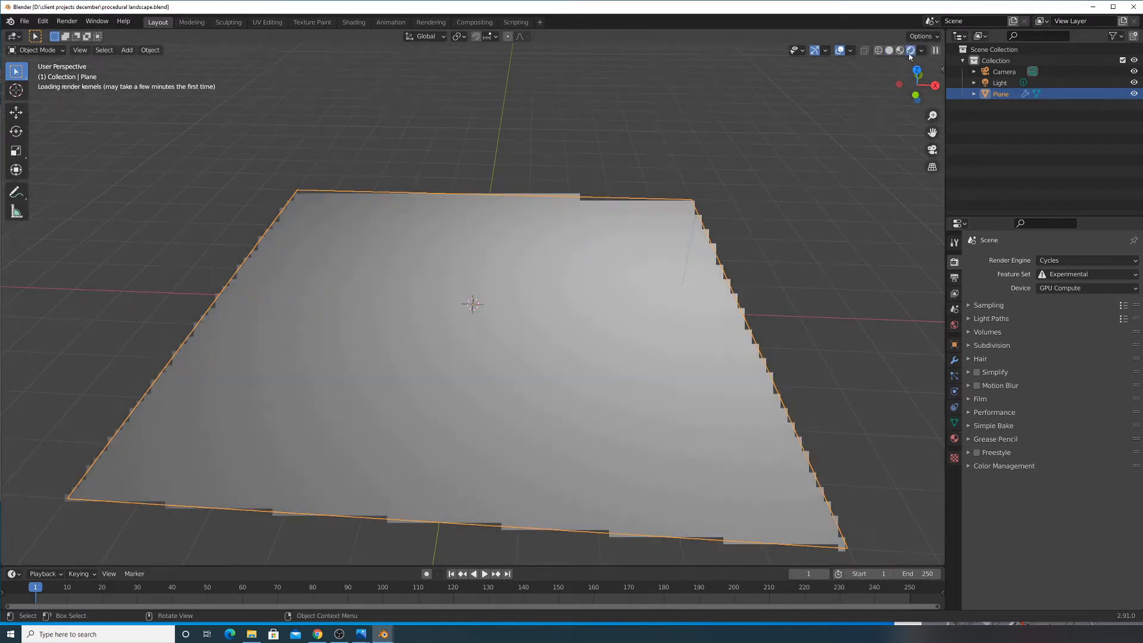
left_click(889, 50)
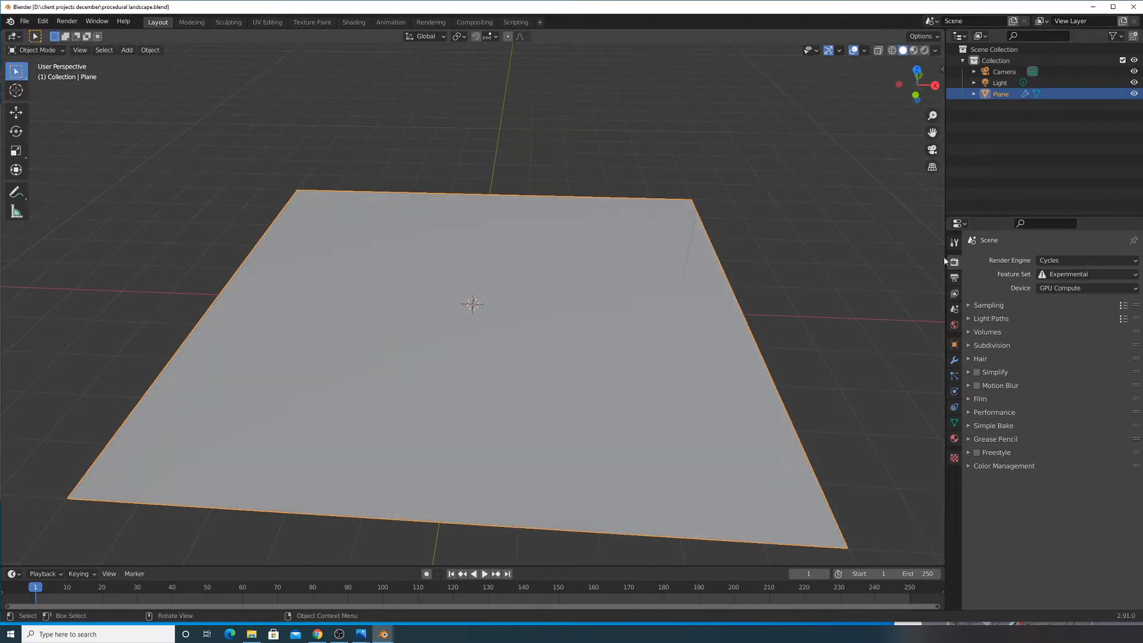
Add a Displace modifier to the plane below the Subdivision modifier
left_click(955, 360)
left_click(1028, 262)
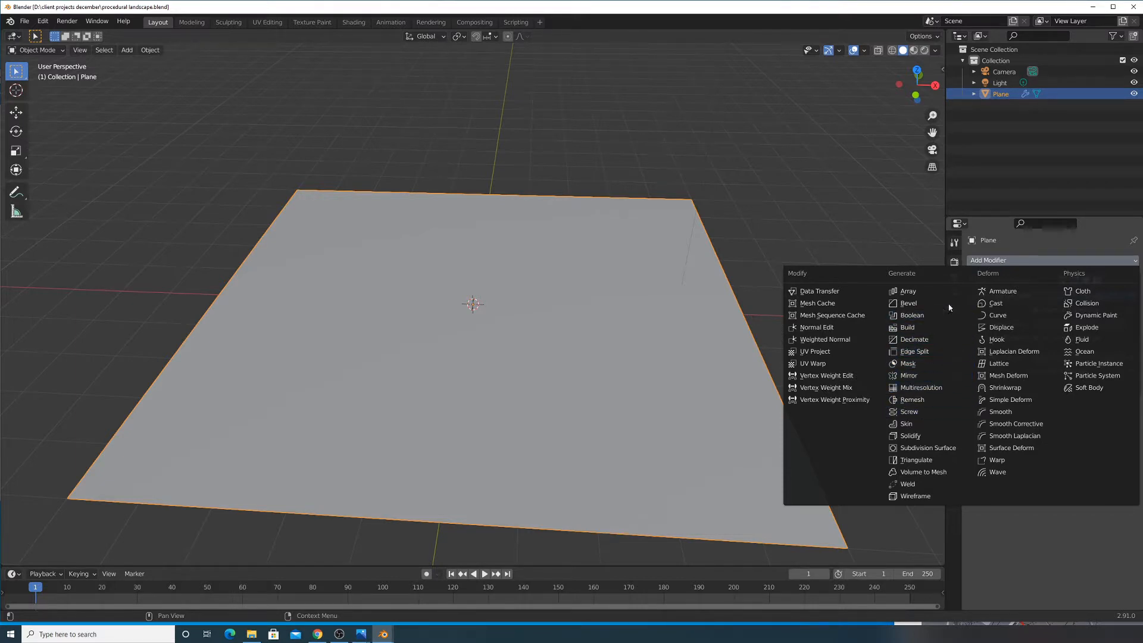
left_click(1006, 328)
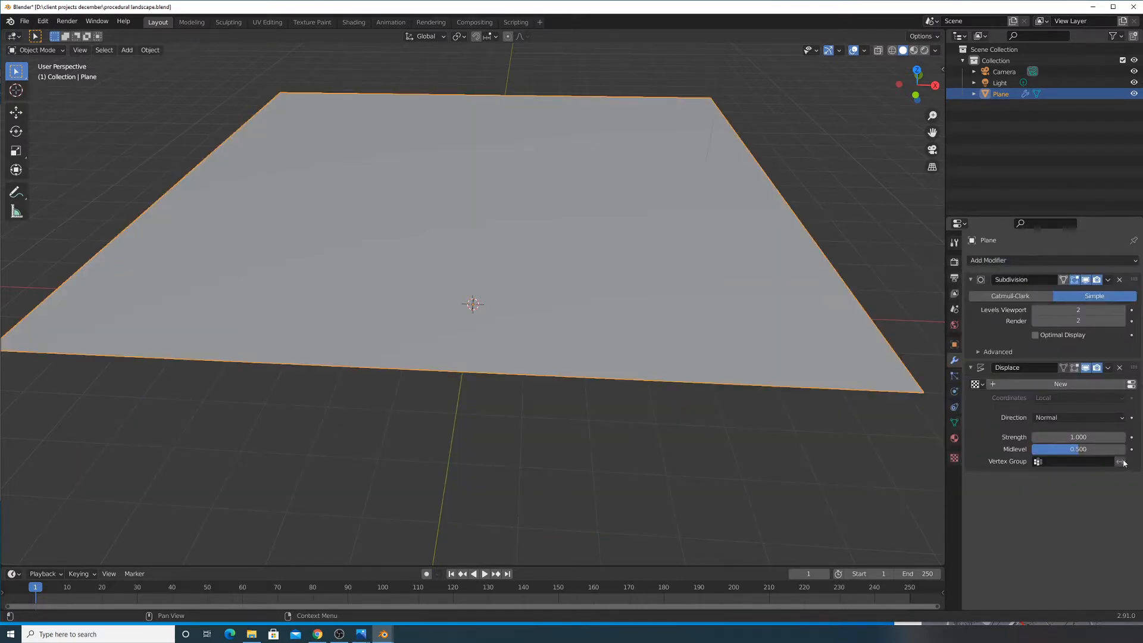
Create a new texture for the plane's Displace modifier and set its type to Clouds
left_click(1081, 384)
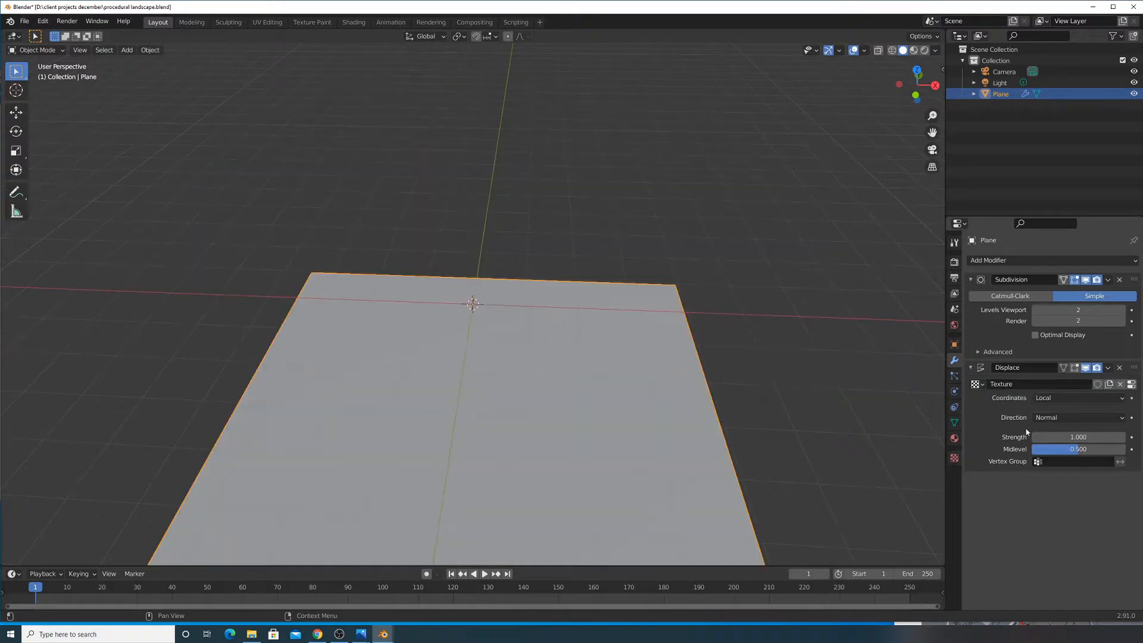
left_click(1131, 384)
left_click(1042, 292)
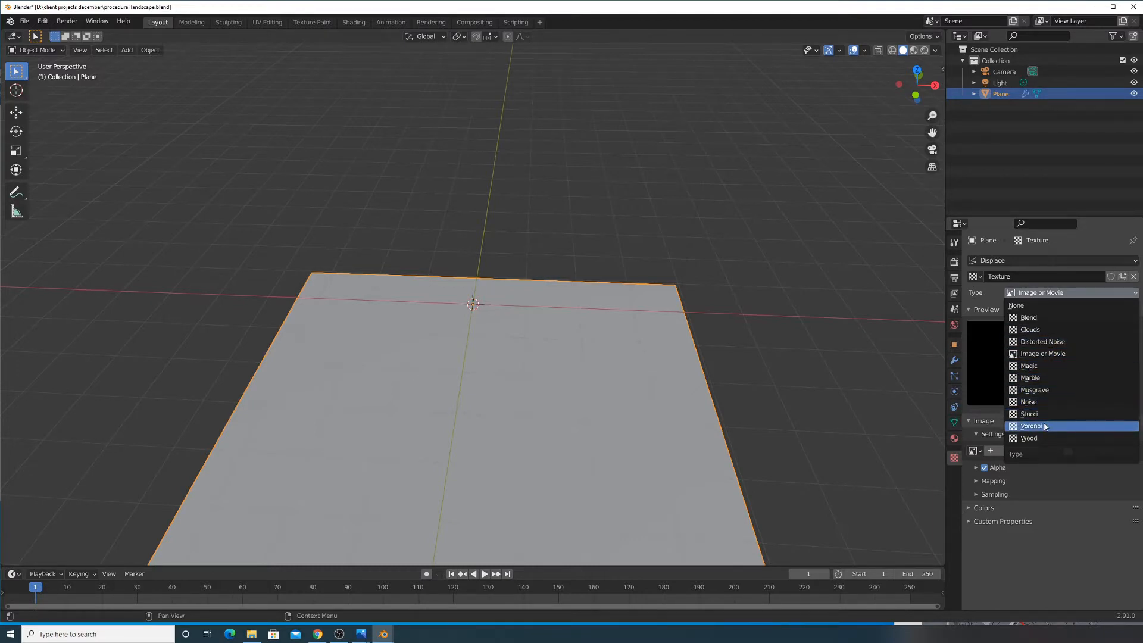
left_click(1046, 331)
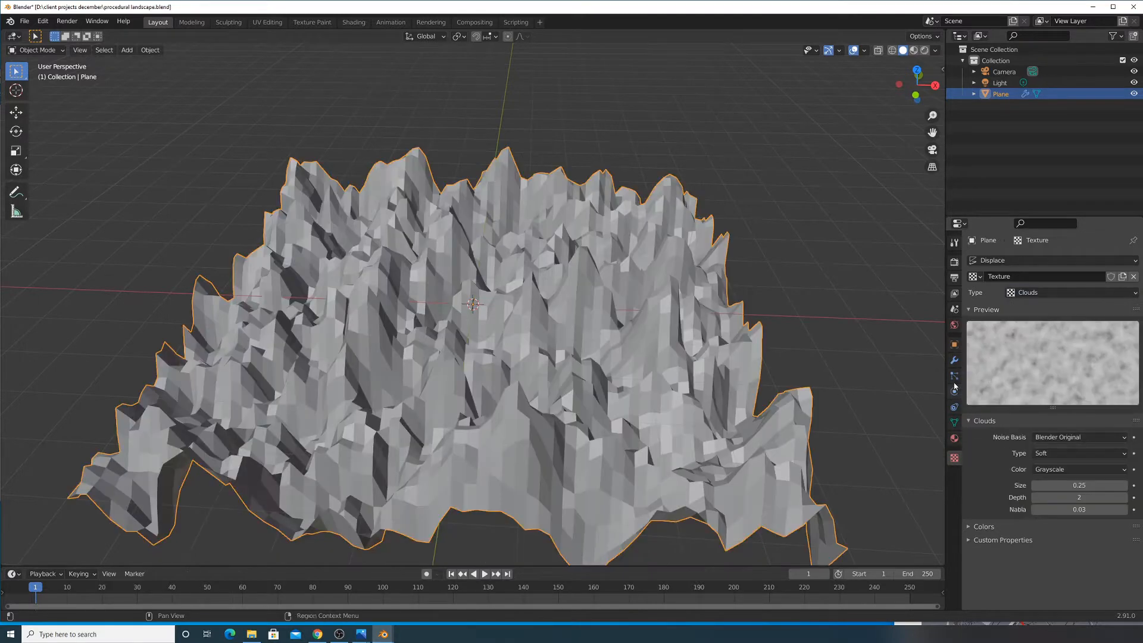
mouse_move(1081, 482)
left_mouse_down()
mouse_move(1060, 483)
mouse_move(1101, 483)
mouse_move(1081, 483)
left_mouse_up()
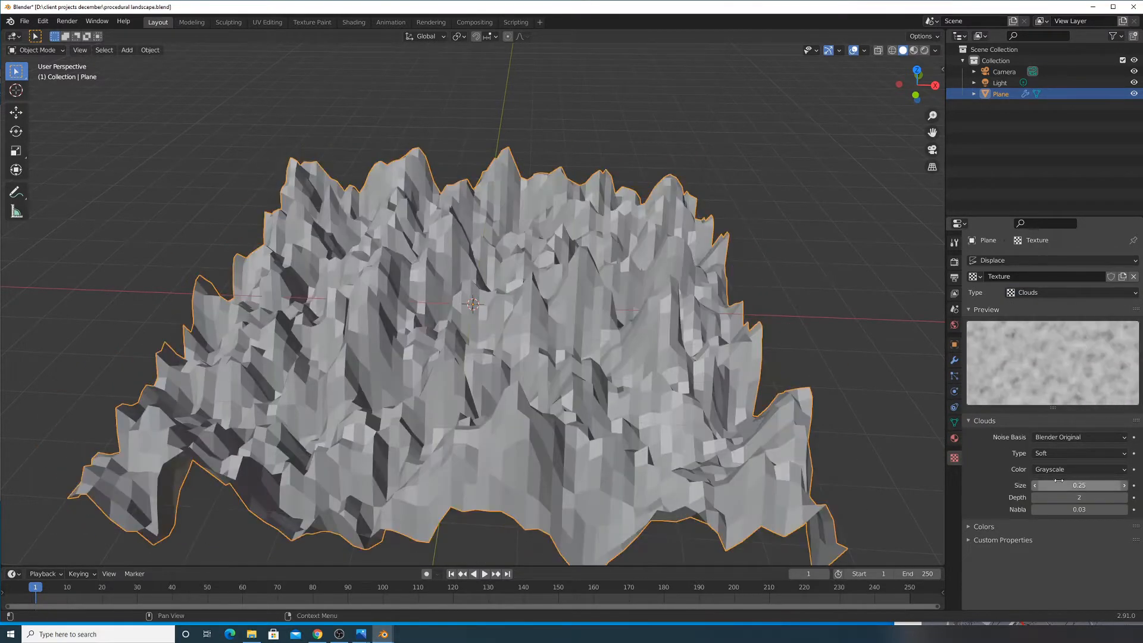
Apply smooth shading to the displaced plane
right_click(632, 312)
left_click(632, 311)
middle_click_drag(663, 341, 512, 281)
scroll(701, 272, "down", 8)
scroll(609, 292, "up", 6)
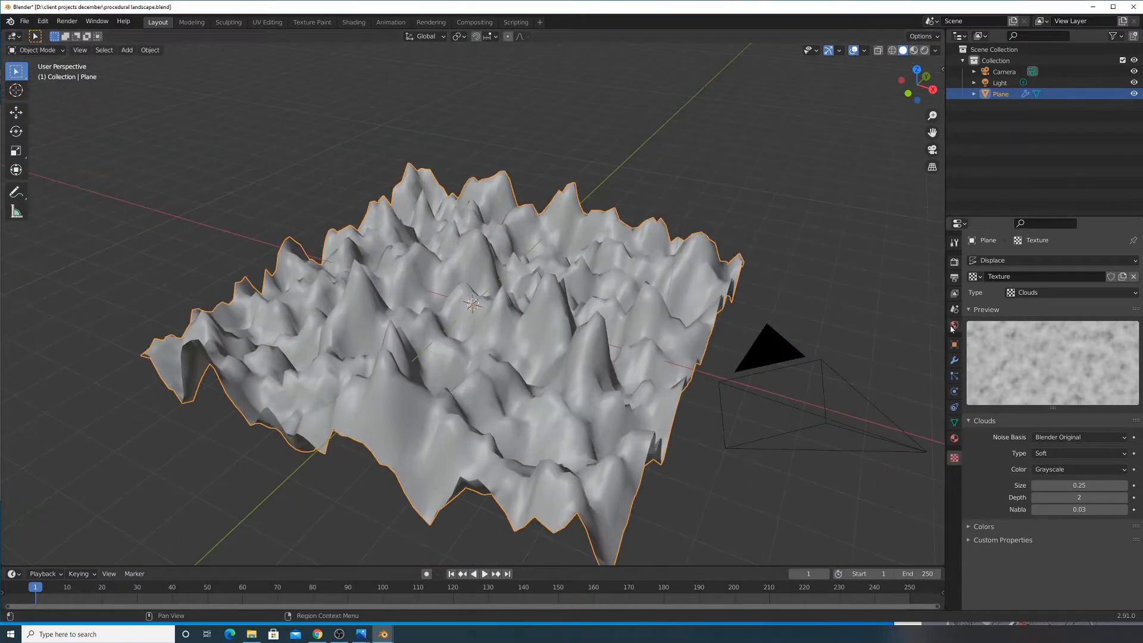
Set both the viewport and render levels of the plane's Subdivision modifier to 4
left_click(954, 359)
left_click(1124, 311)
left_click(1123, 311)
left_click(1124, 311)
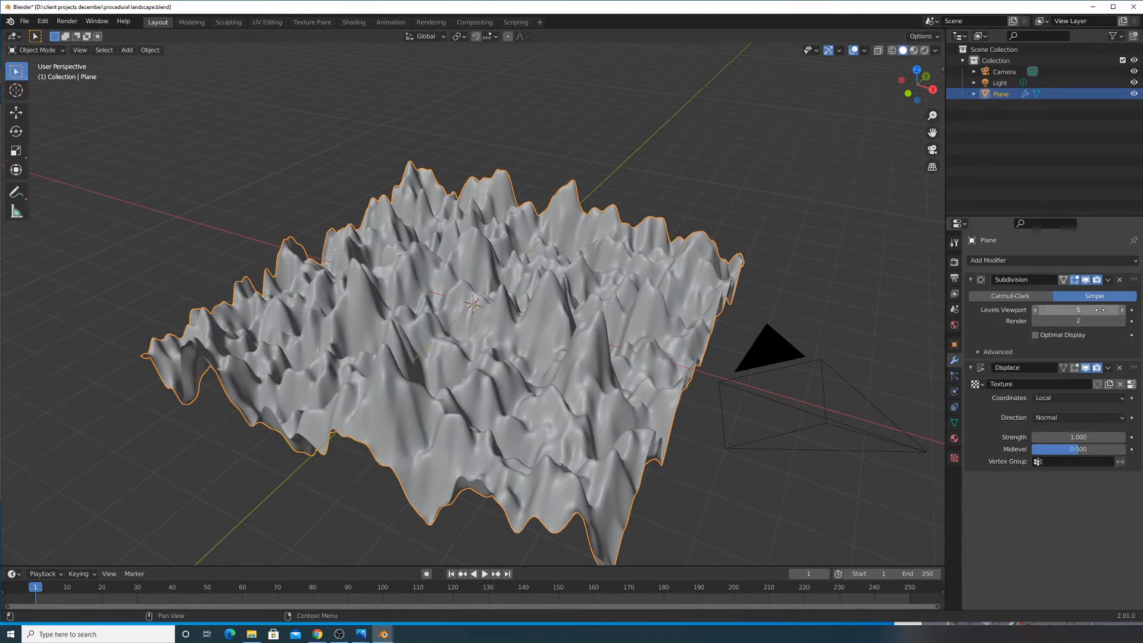
left_click(1099, 310)
type("4")
key("Return")
left_click(1077, 321)
type("4")
key("Return")
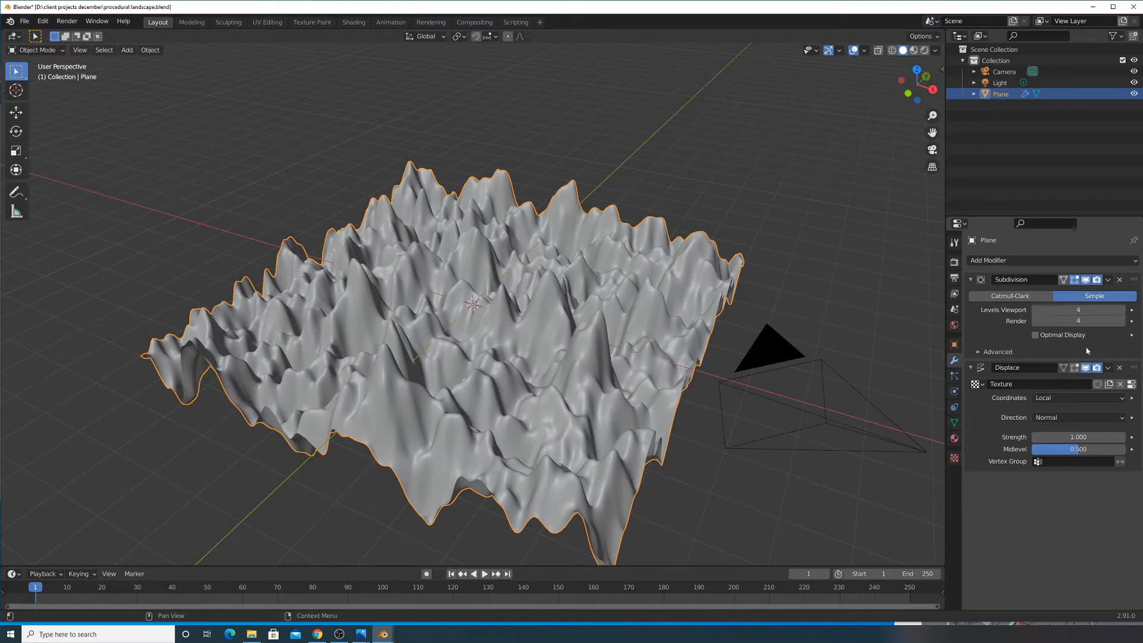
Lower the Displace modifier's strength to 0.390
middle_click_drag(858, 439, 914, 427)
left_click_drag(1107, 437, 1074, 437)
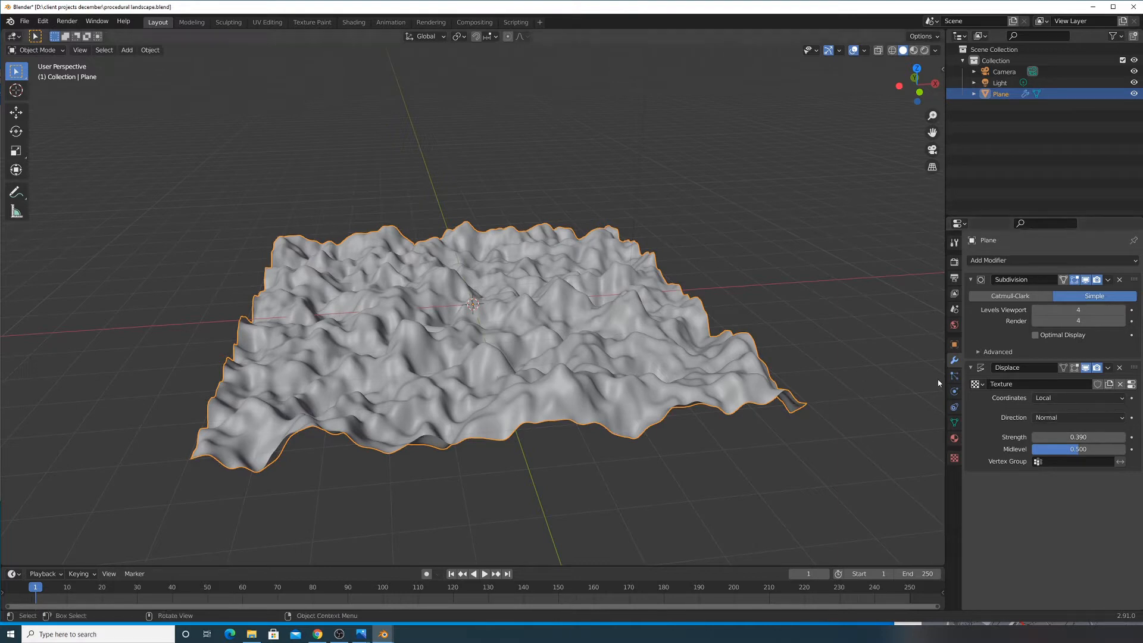
middle_click_drag(629, 315, 560, 355)
Add a Plain Axes empty at the world origin and scale it up by about 3.07
key("shift+a")
mouse_move(557, 356)
key("Escape")
key("shift+a")
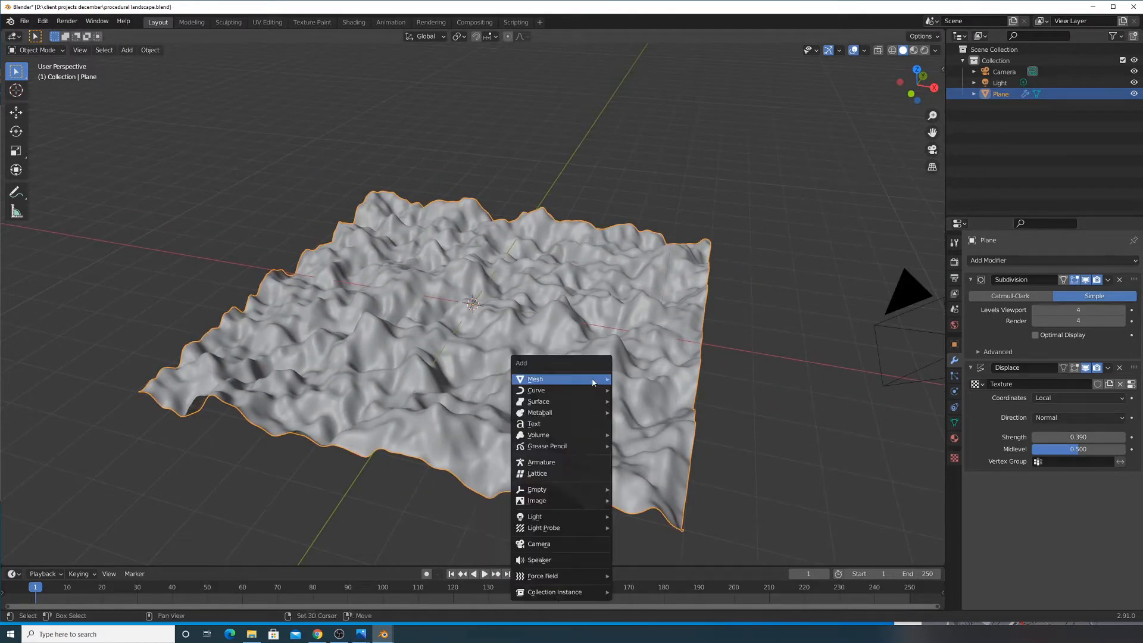
mouse_move(581, 489)
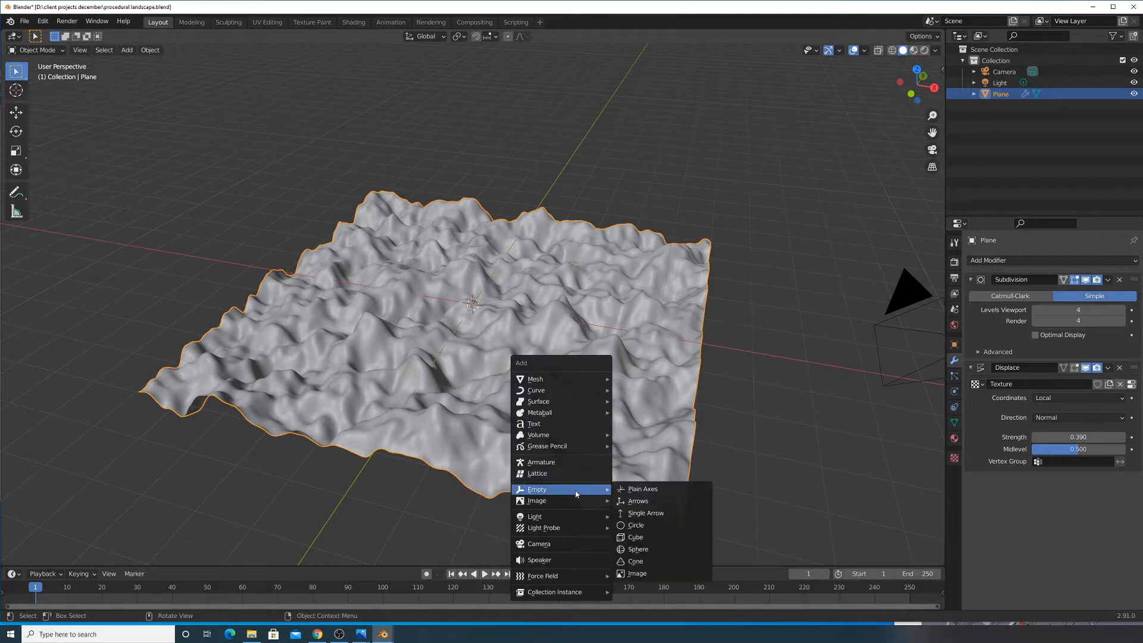
left_click(662, 489)
key("s")
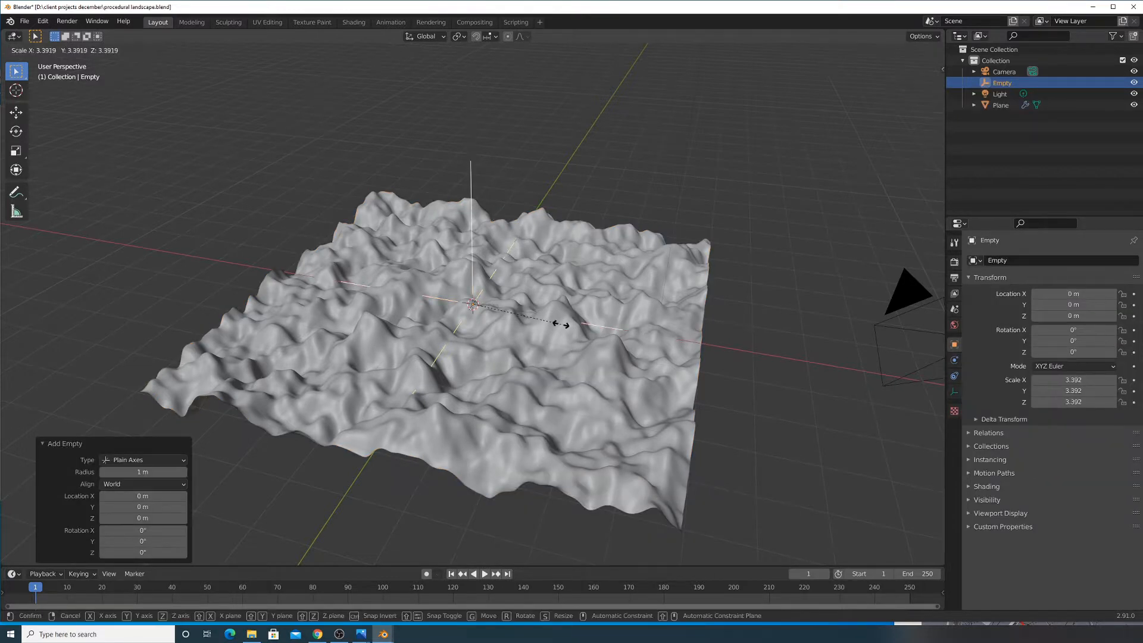
left_click(552, 323)
middle_click_drag(541, 302, 595, 298)
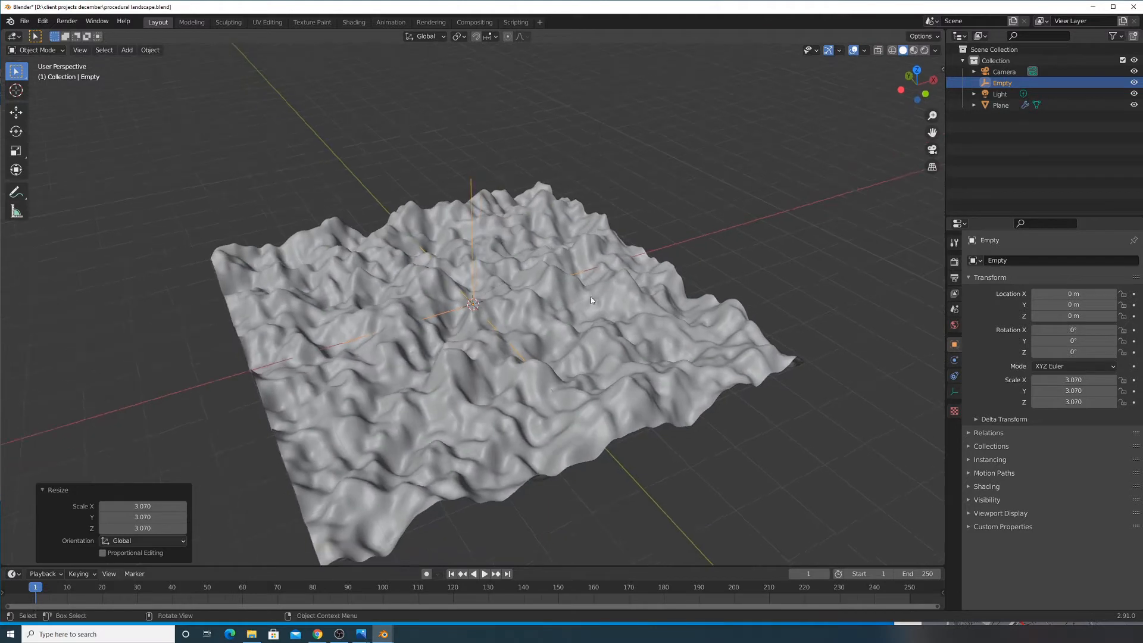
Set the plane's Displace texture coordinates to Object and choose the empty as the coordinate object
left_click(562, 304)
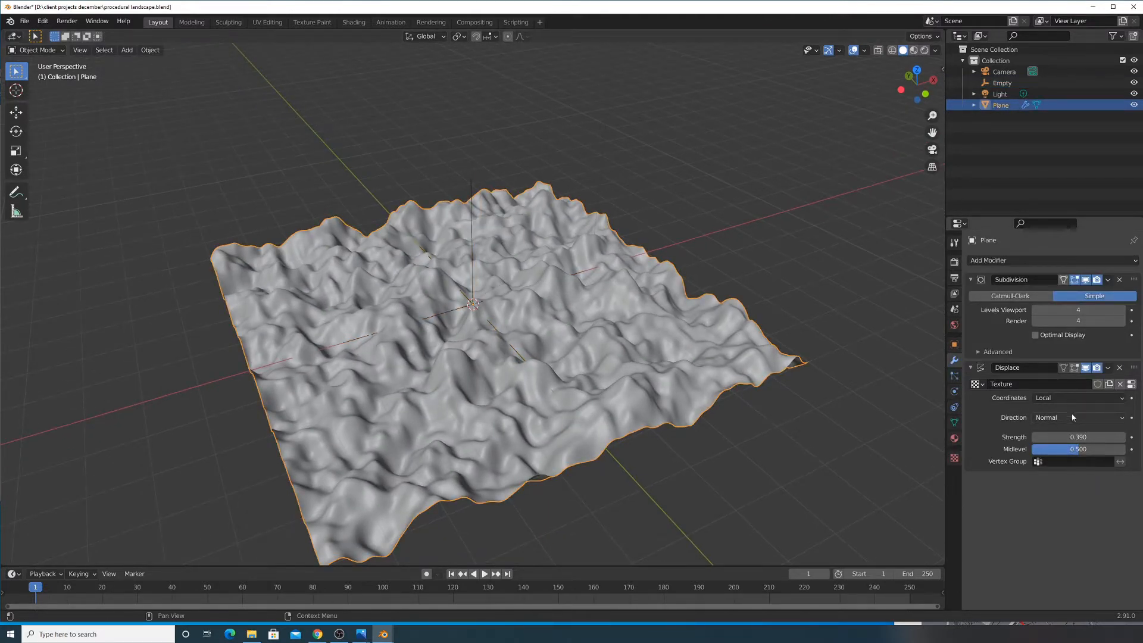
left_click(1067, 397)
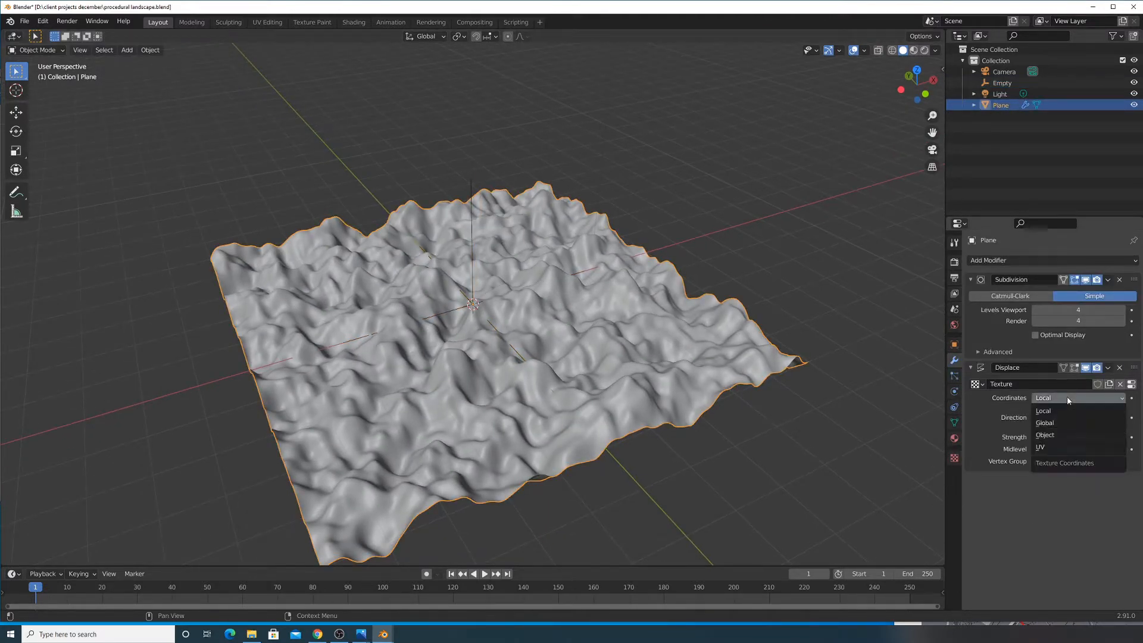
left_click(1053, 436)
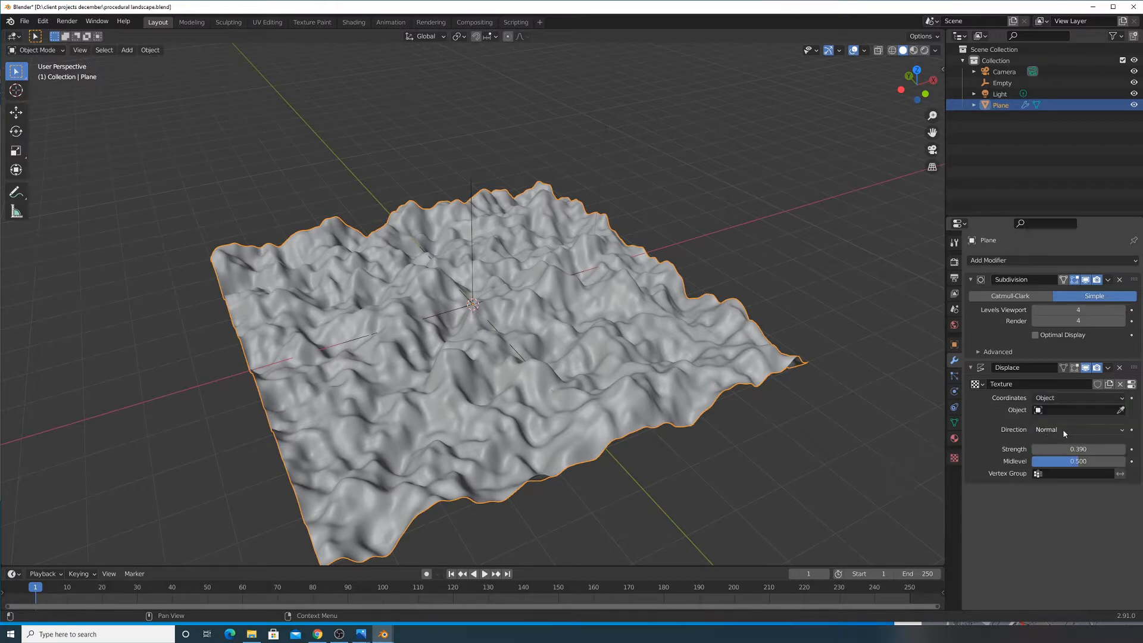
middle_click_drag(587, 408, 545, 375)
left_click(1115, 410)
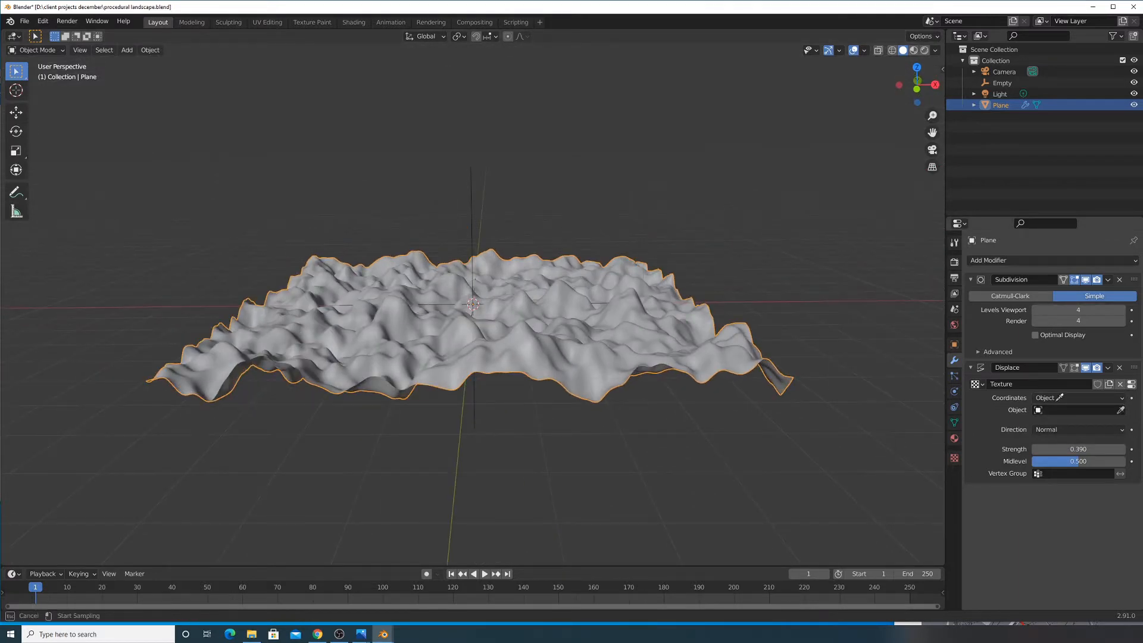
left_click(485, 194)
middle_click_drag(549, 247, 516, 249)
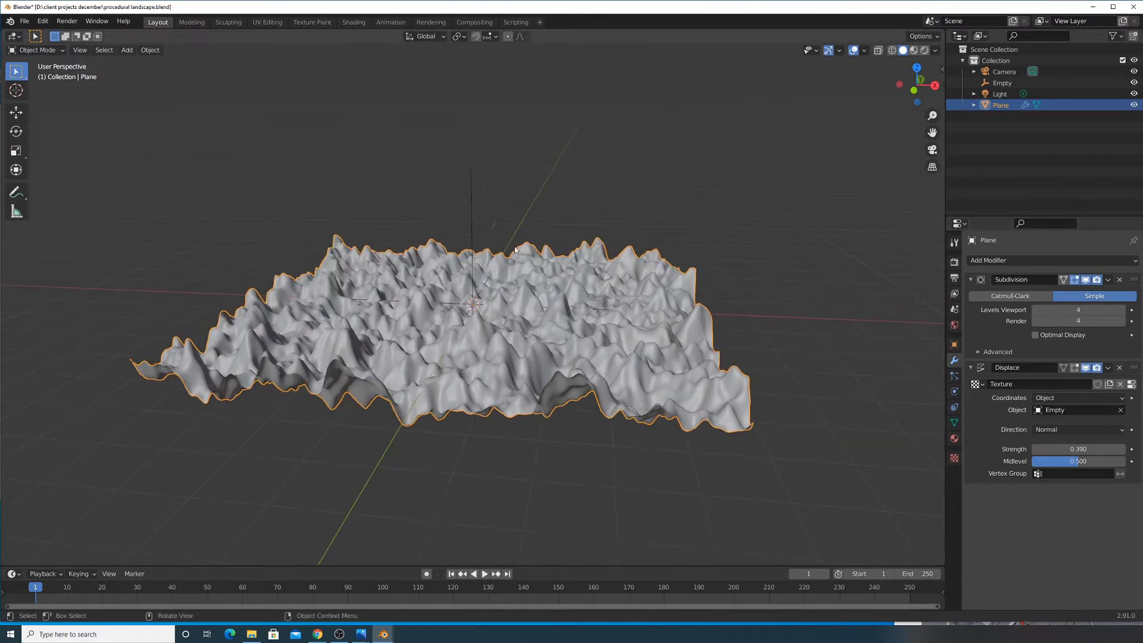
Try scaling the empty and moving it along the Y axis to test how the terrain reacts
left_click(471, 216)
key("s")
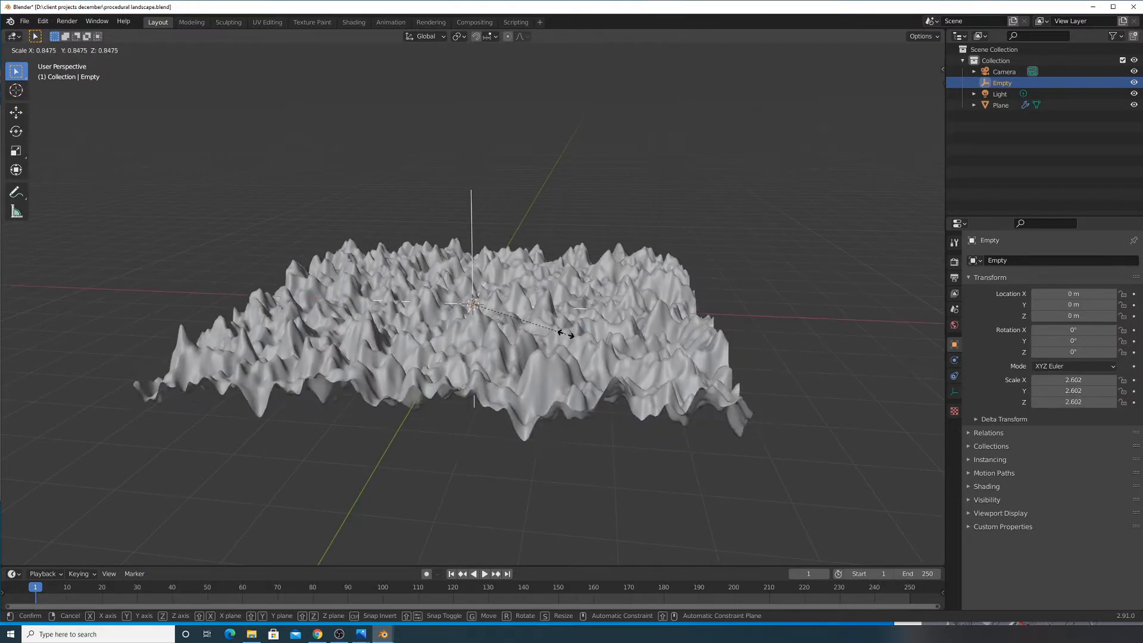
left_click(905, 394)
key("g")
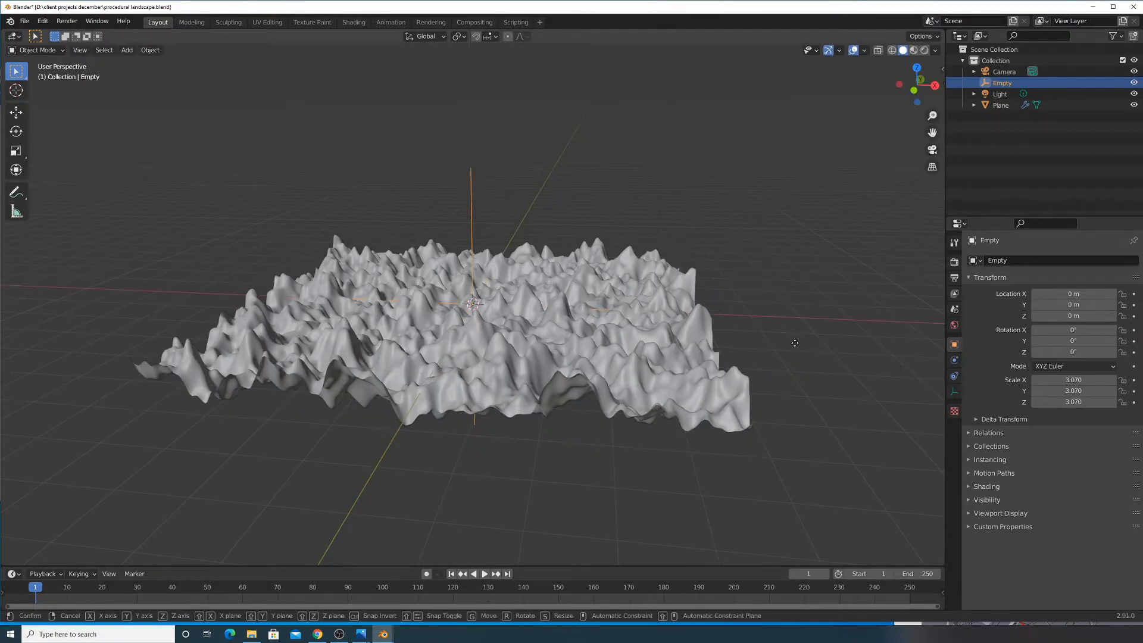
key("y")
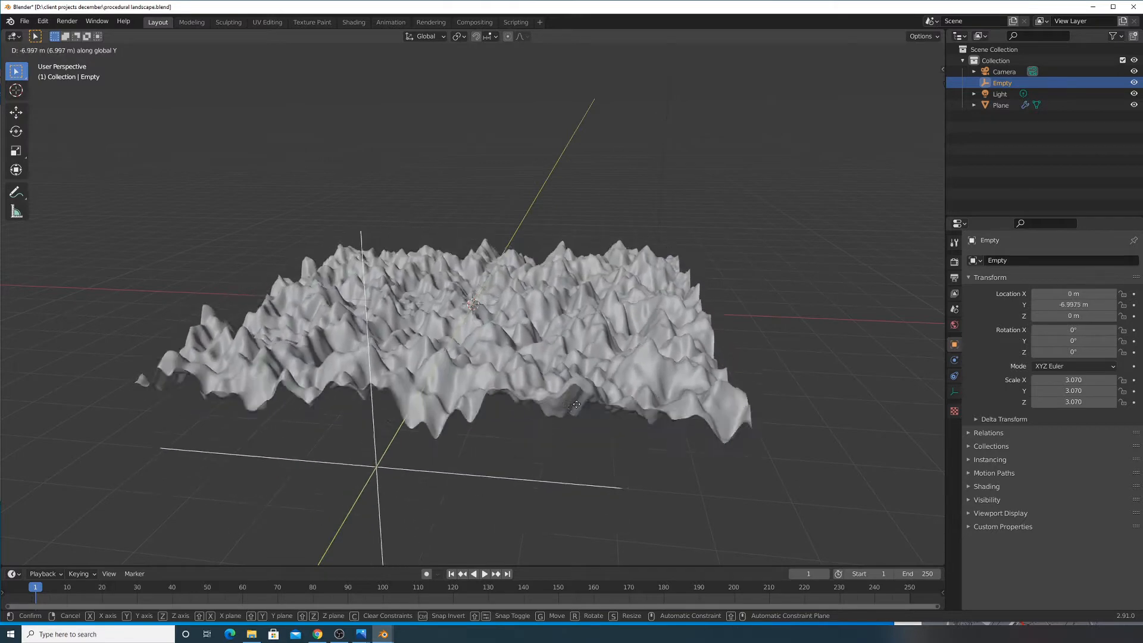
Move the empty about -6.64 m along the X axis and try raising it along Z
key("g")
key("x")
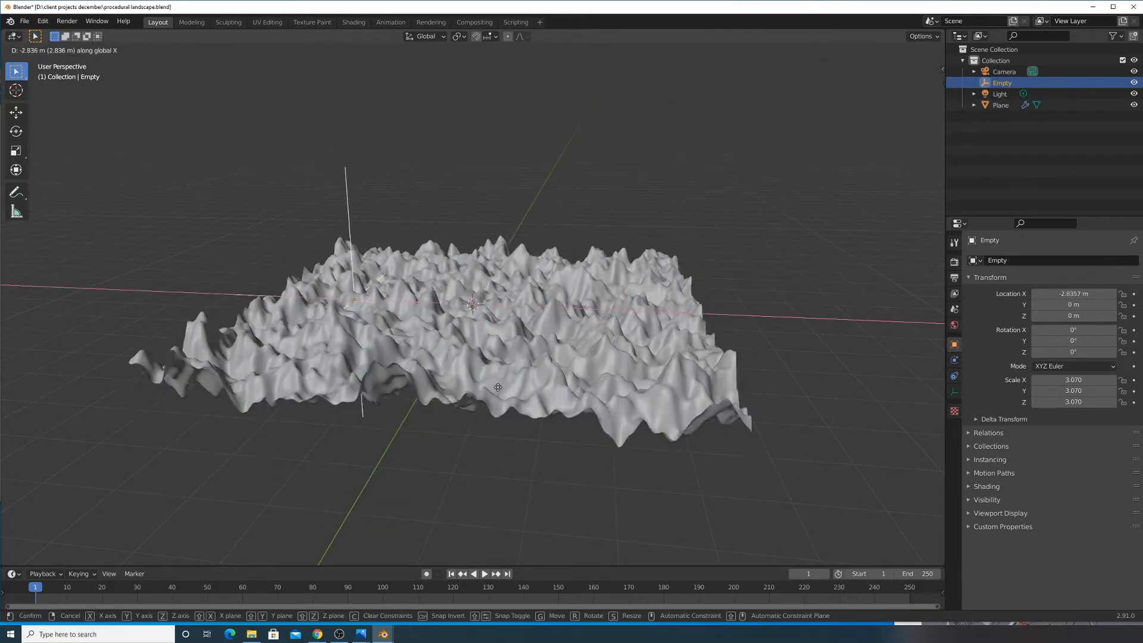
key("Return")
key("g")
key("z")
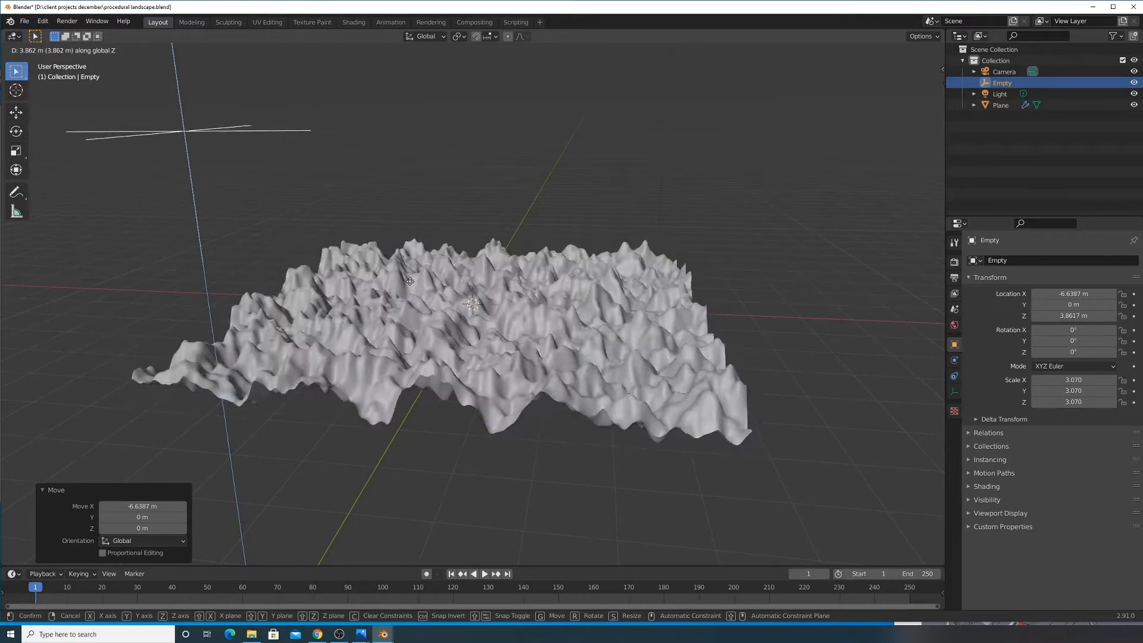
Scale the empty up by about 2.37 and shift it along X to about -11.88 m
key("s")
key("g")
key("s")
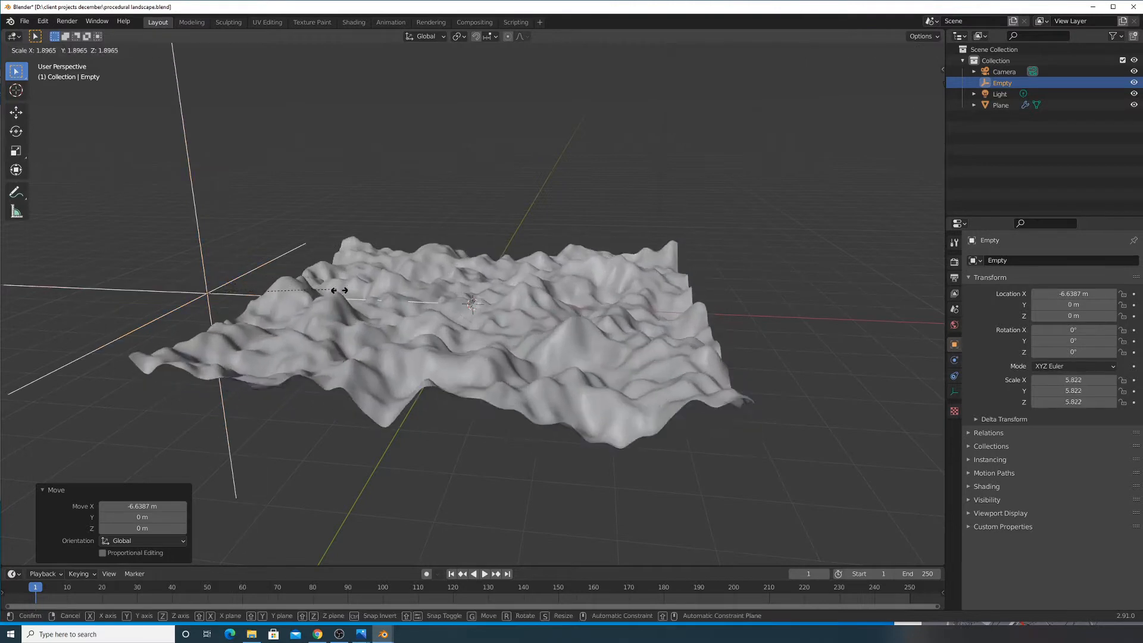
left_click(490, 369)
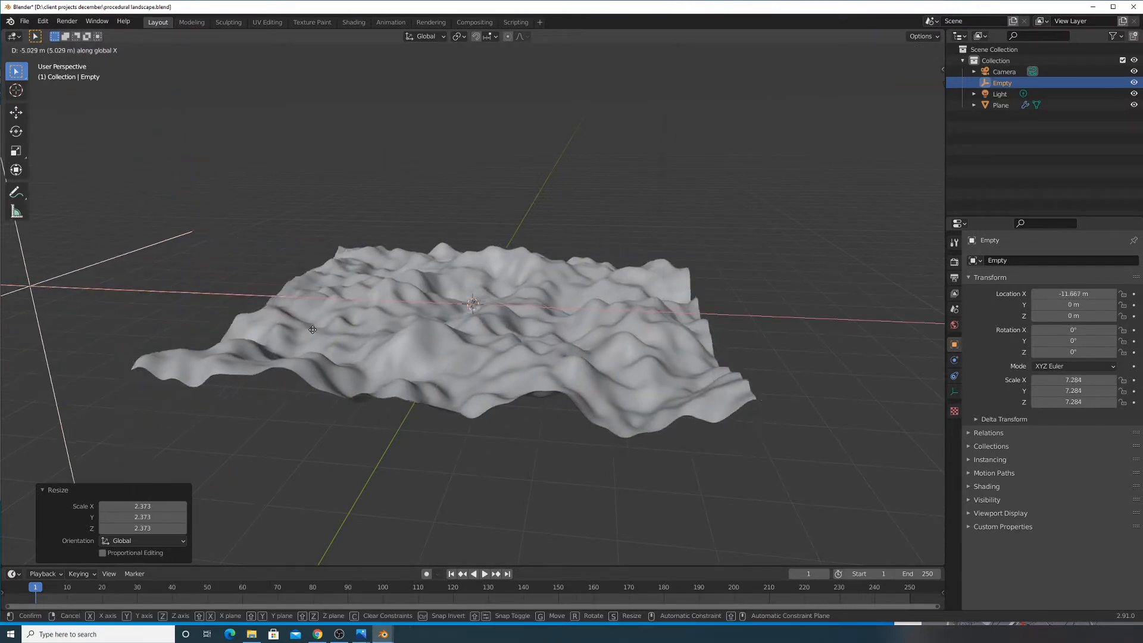
left_click(645, 335)
Select the plane and examine its Displace modifier and Clouds texture settings
left_click(954, 410)
left_click(954, 361)
left_click(955, 411)
left_click(619, 327)
left_click(954, 360)
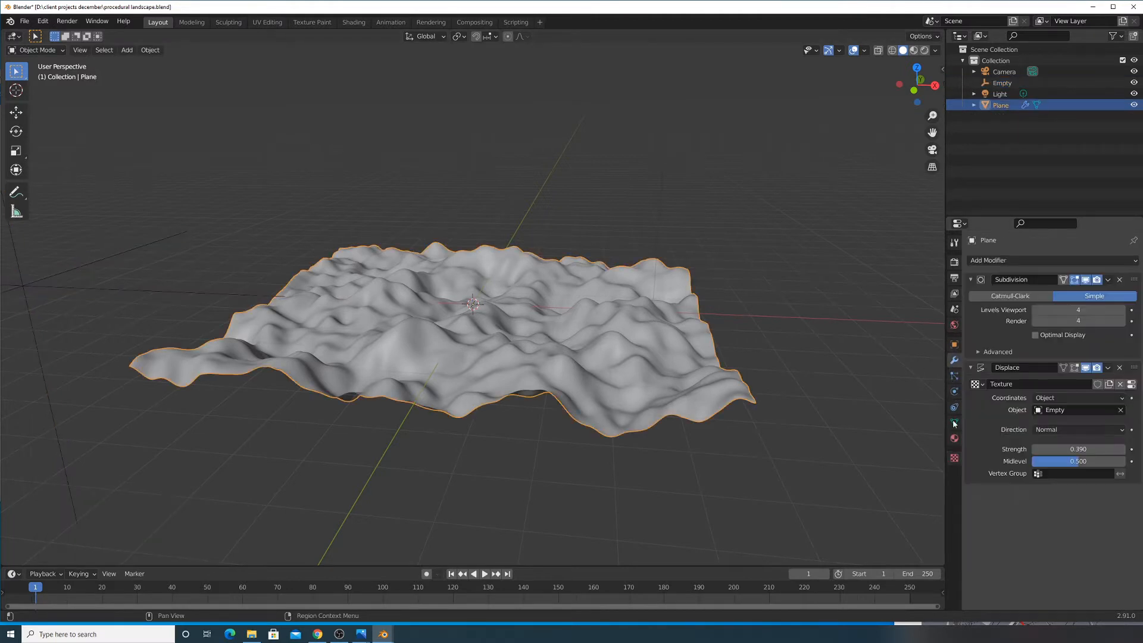
left_click(955, 457)
left_click(954, 360)
left_click(954, 457)
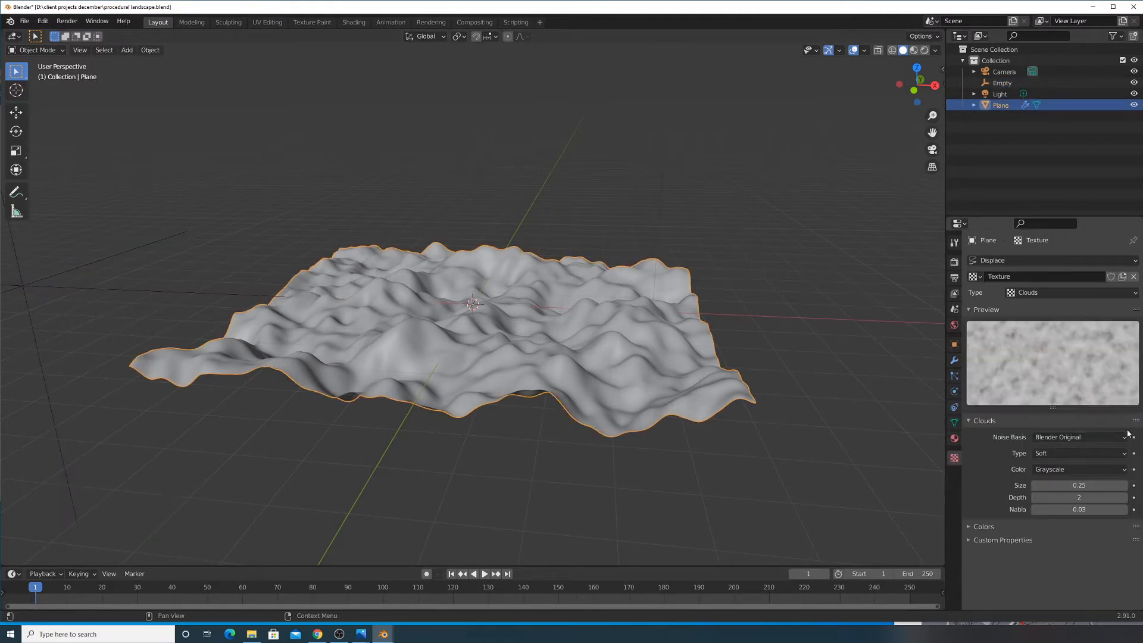
Raise the Displace modifier's strength to 0.790
left_click(954, 360)
middle_click_drag(524, 298, 579, 305)
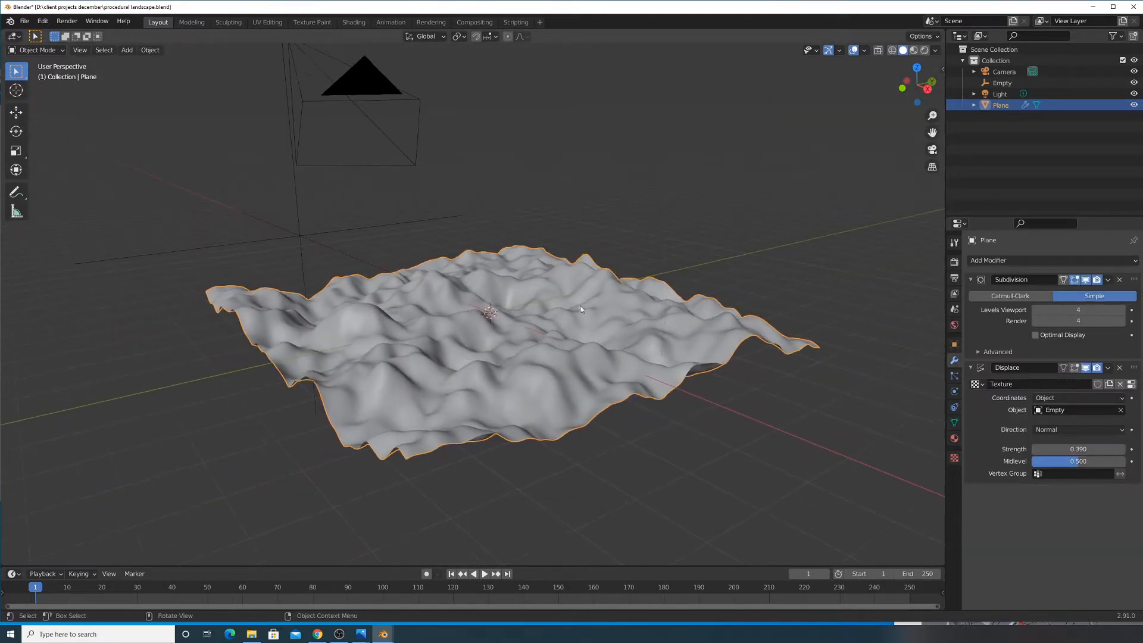
mouse_move(1091, 459)
left_mouse_down()
mouse_move(1069, 460)
mouse_move(1124, 448)
mouse_move(1090, 449)
left_mouse_up()
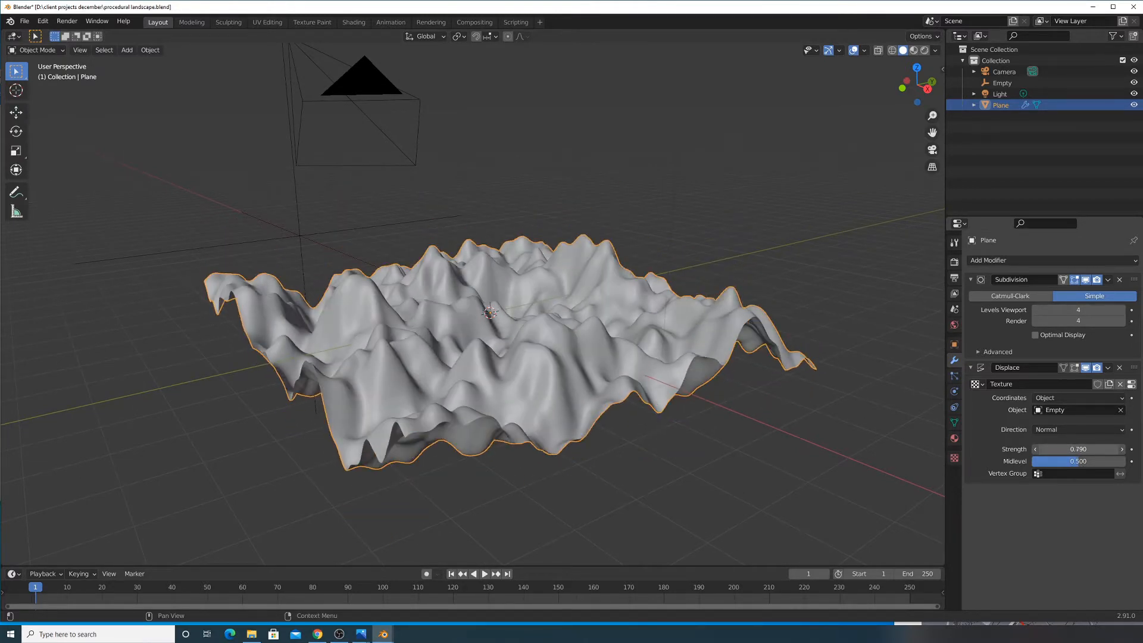
Scale the empty up by about 1.77 to broaden the terrain's hills
left_click(315, 228)
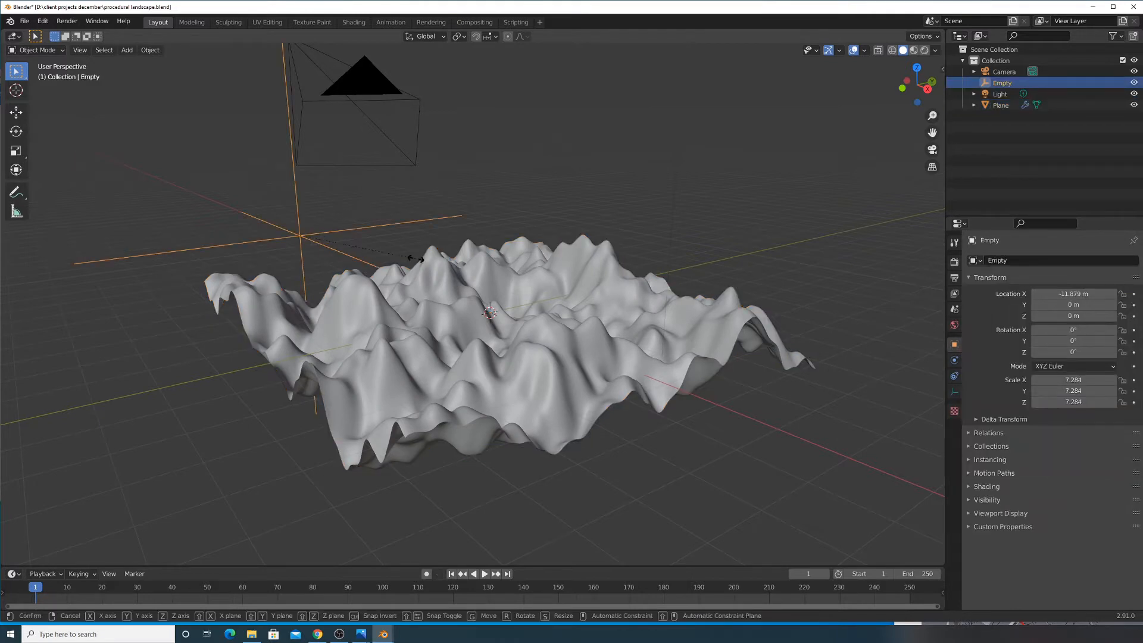
key("s")
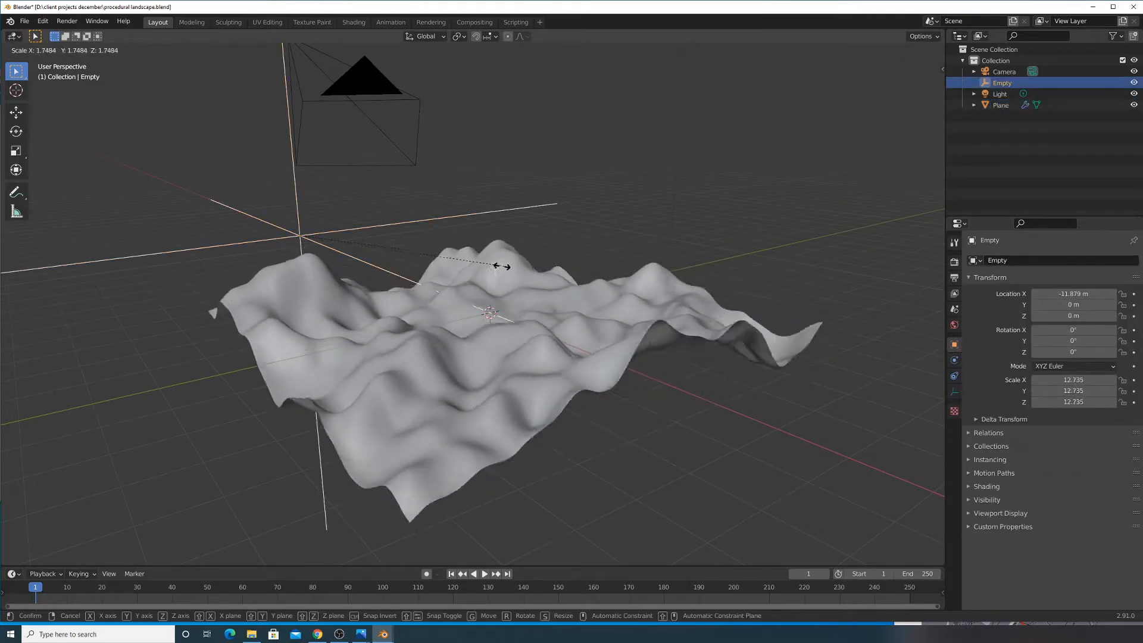
left_click(511, 262)
scroll(562, 340, "down", 4)
middle_click_drag(462, 310, 489, 319)
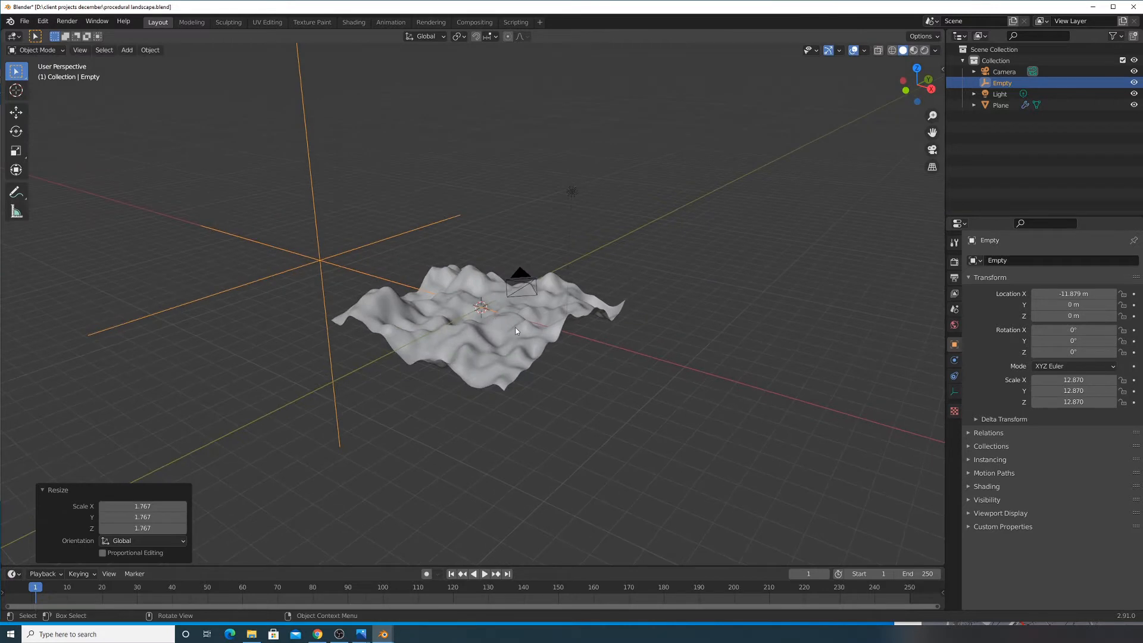
Scale the plane up by a factor of 4
left_click(517, 330)
type("s4")
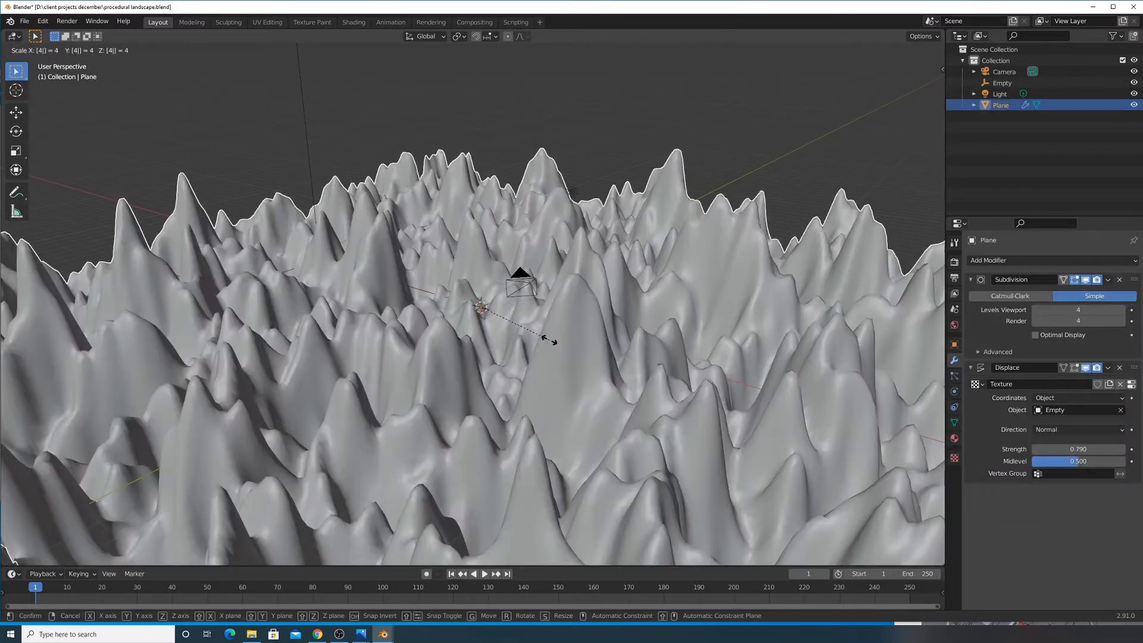
key("Escape")
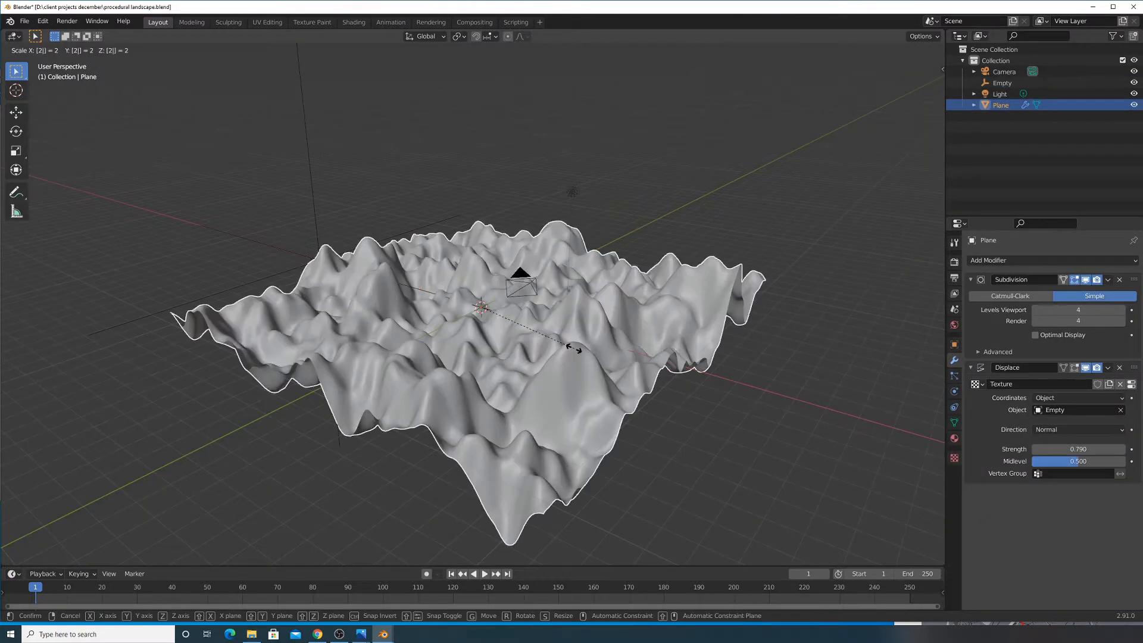
type("s4")
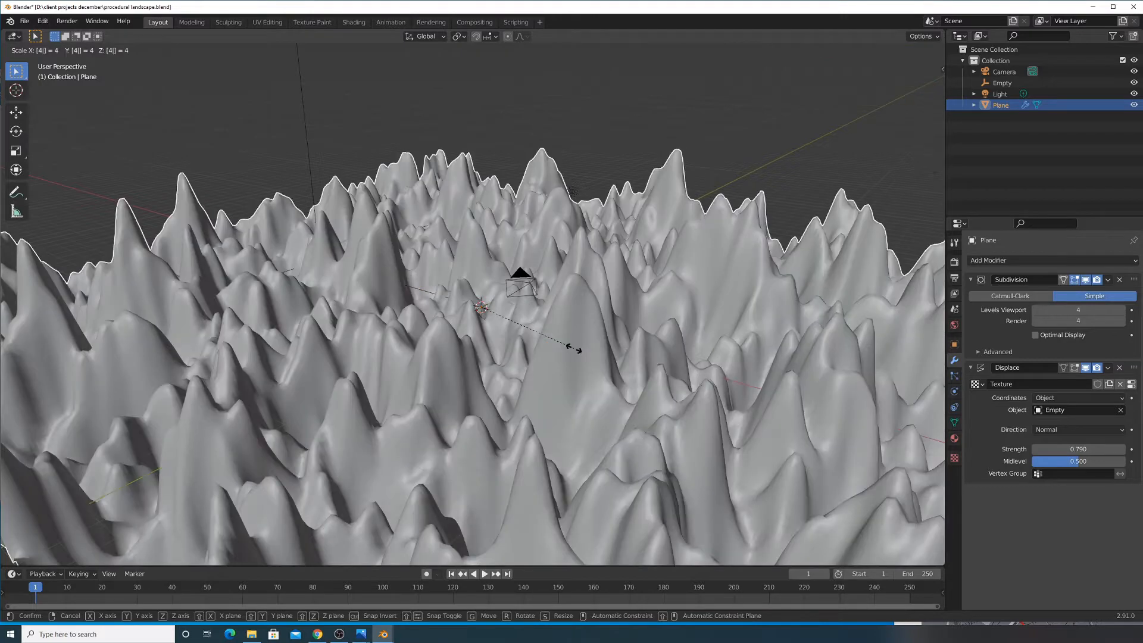
key("Return")
scroll(529, 331, "down", 3)
scroll(421, 288, "up", 4)
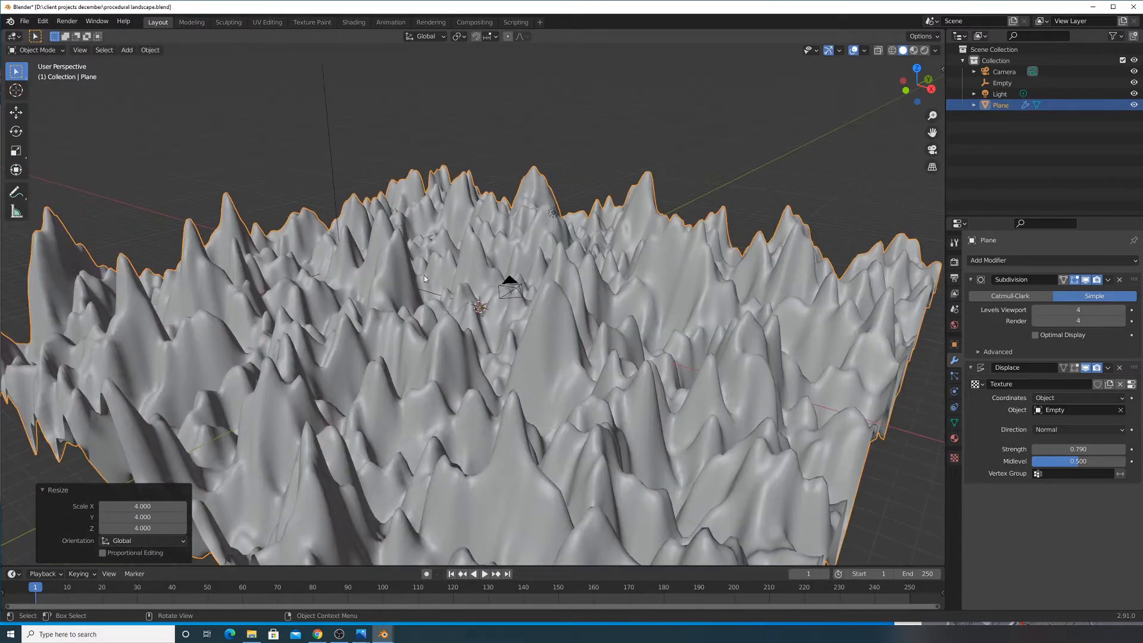
Select the empty and move it about -16.1 m along the global X axis
scroll(424, 278, "down", 4)
middle_click_drag(424, 278, 427, 234)
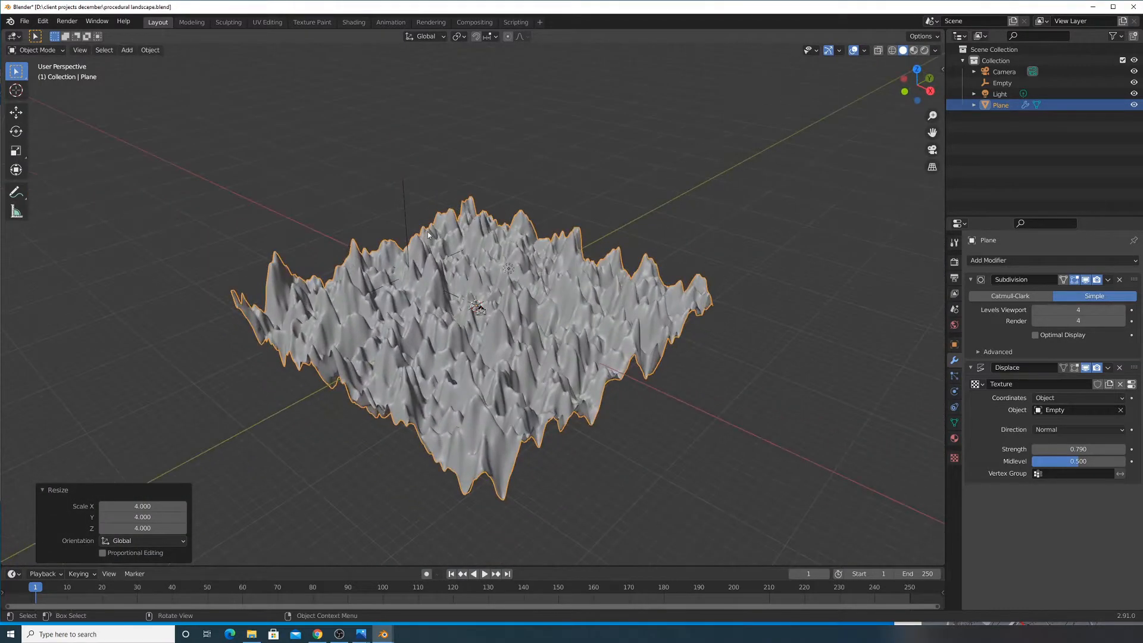
left_click(405, 202)
middle_click_drag(492, 280, 635, 342)
key("g")
key("x")
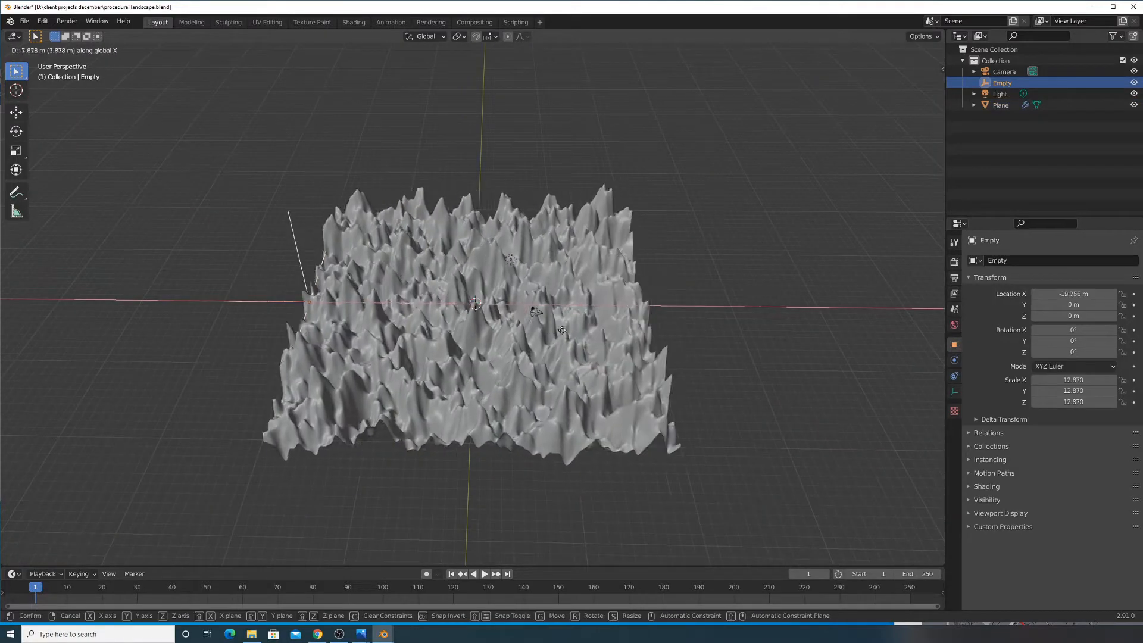
left_click(502, 337)
Scale the empty up by a factor of about 2.61 to broaden the terrain's hills
key("s")
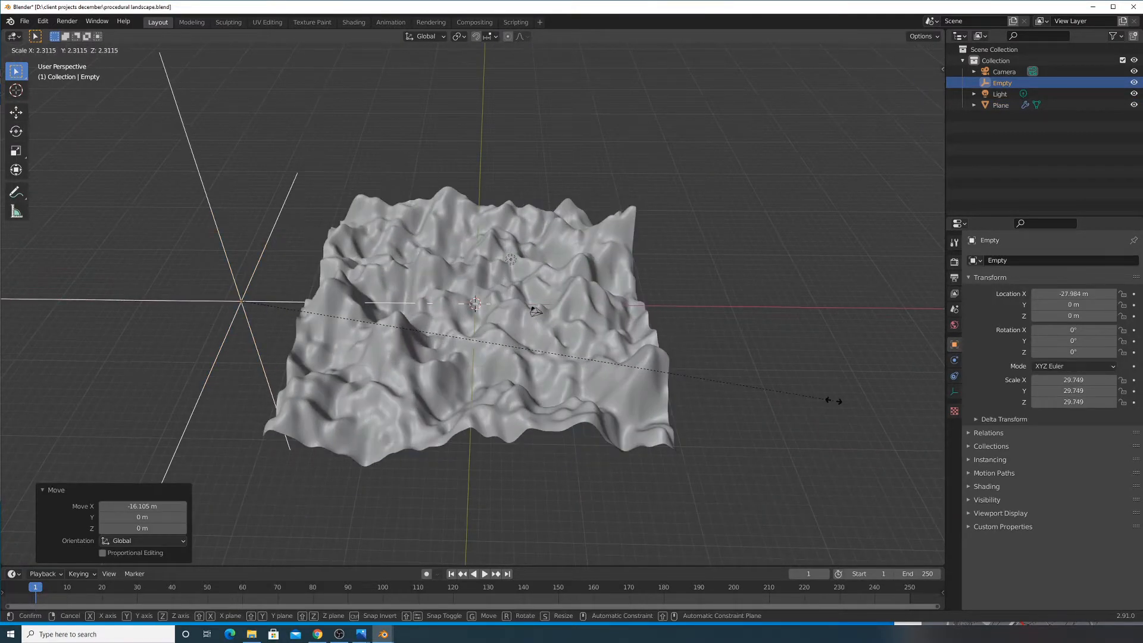
left_click(902, 408)
scroll(630, 370, "up", 5)
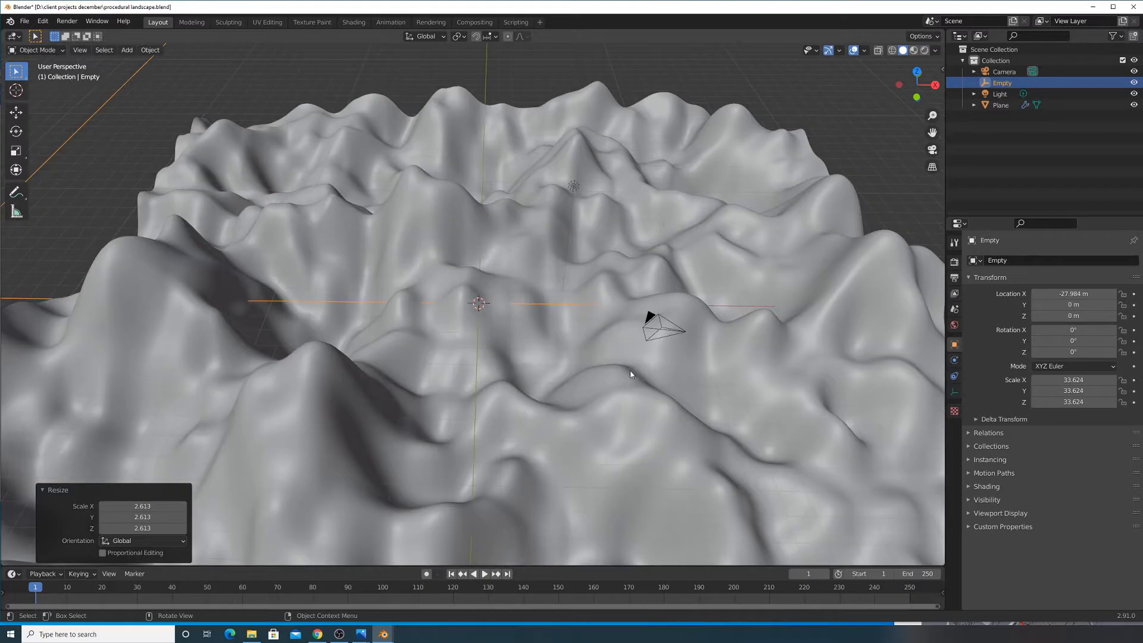
scroll(639, 350, "down", 3)
middle_click_drag(617, 334, 609, 359)
scroll(609, 358, "up", 2)
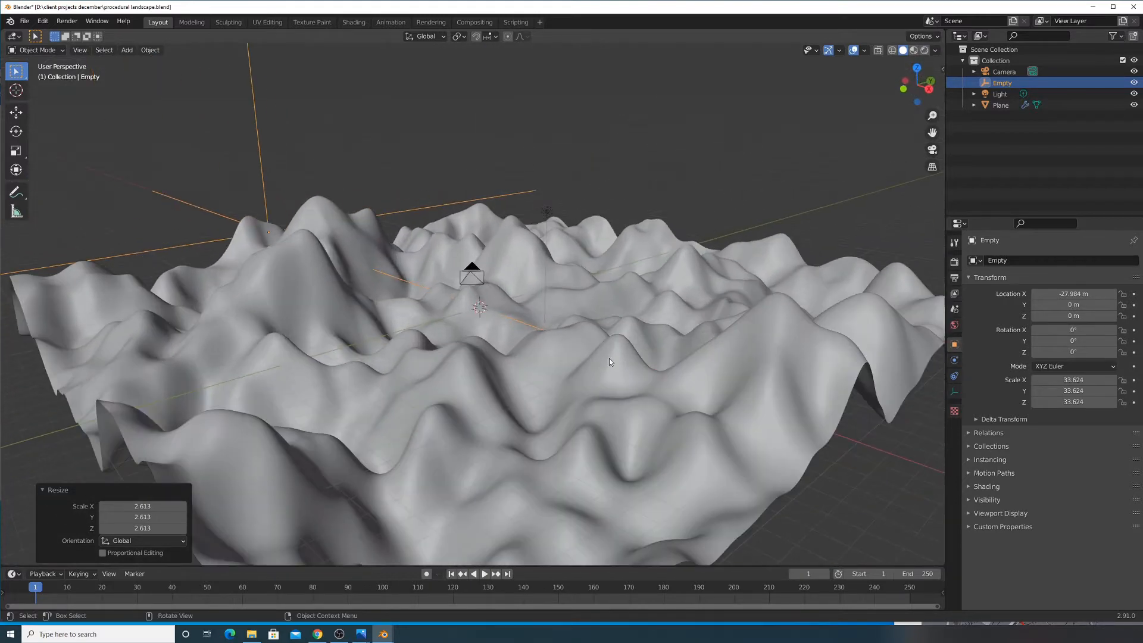
middle_click_drag(566, 320, 655, 316)
scroll(655, 317, "down", 2)
Select the plane and lower its Displace modifier's strength to 0.470
left_click(628, 327)
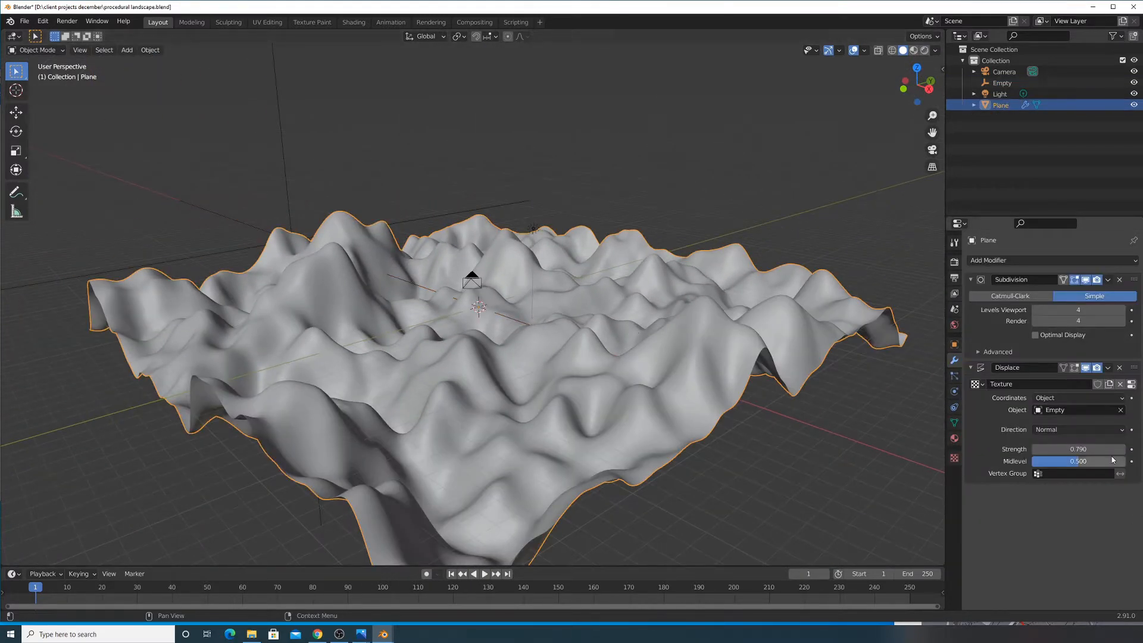
mouse_move(1078, 449)
left_mouse_down()
mouse_move(1036, 449)
mouse_move(1069, 449)
left_mouse_up()
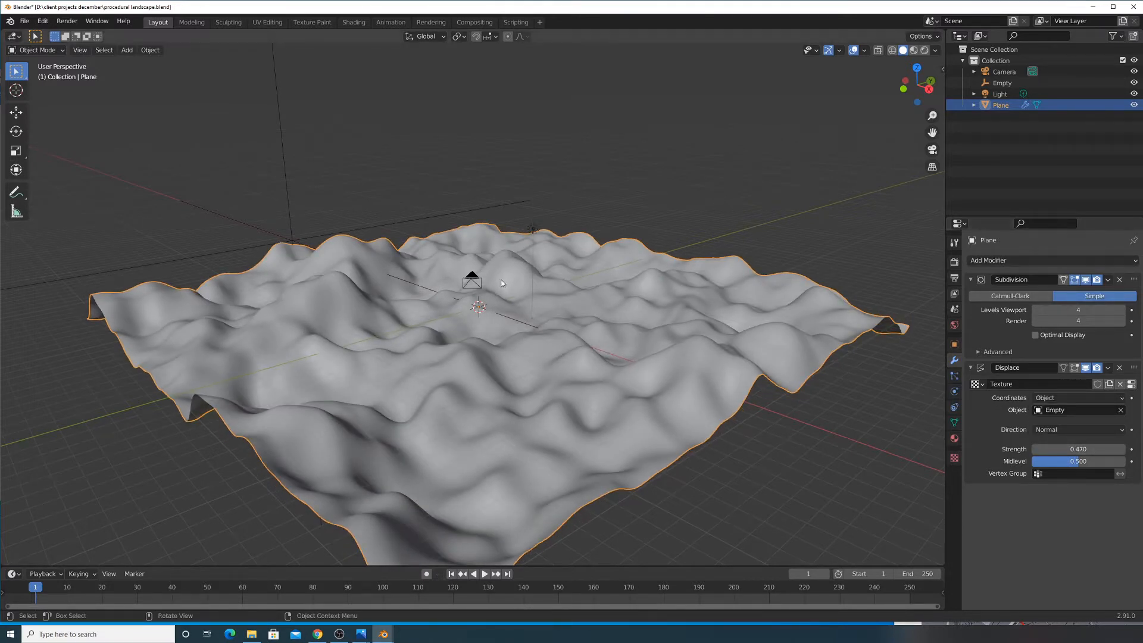
middle_click_drag(525, 358, 560, 286)
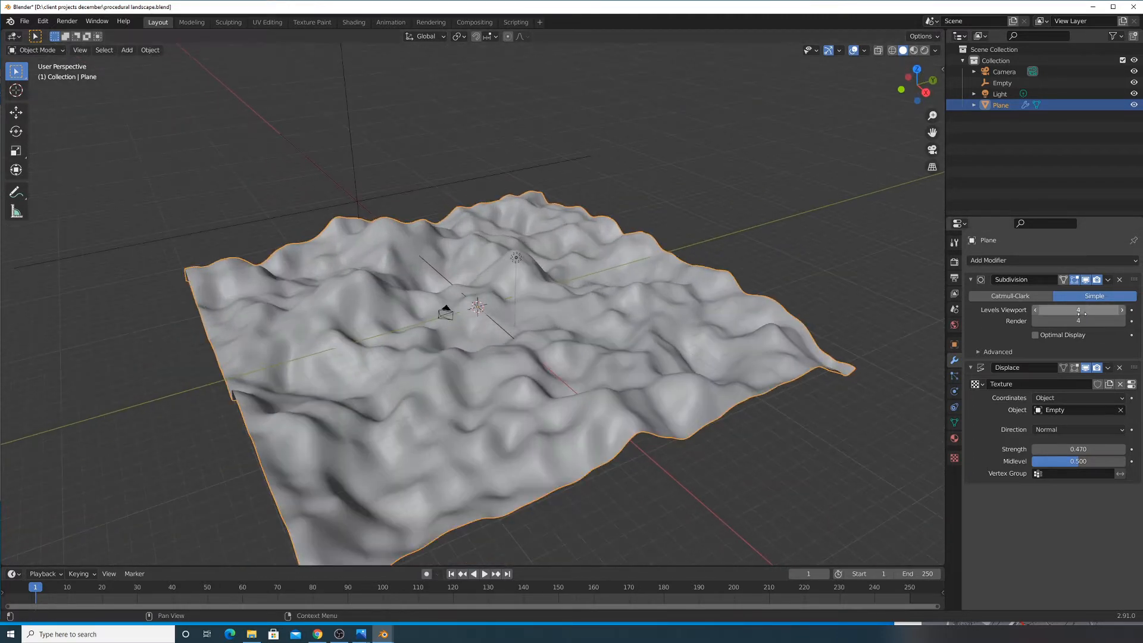
Set the plane's Subdivision modifier to 6 levels for both viewport and render
left_click(1082, 314)
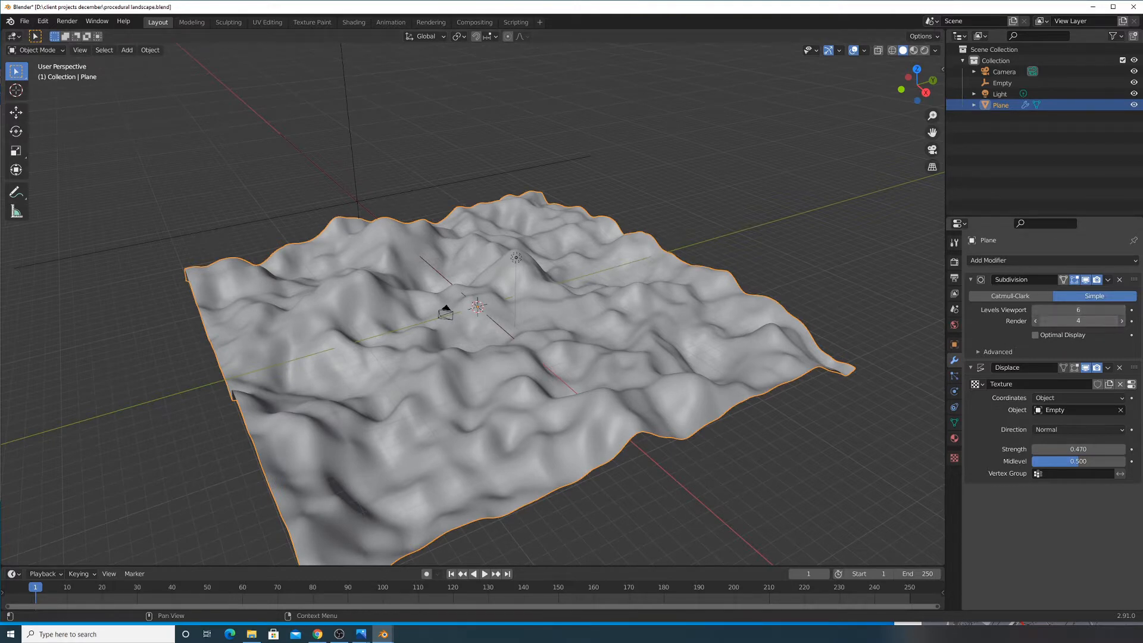
type("6")
key("Return")
scroll(513, 299, "up", 5)
mouse_move(513, 299)
middle_mouse_down()
mouse_move(526, 372)
mouse_move(510, 291)
middle_mouse_up()
scroll(511, 291, "down", 8)
middle_click_drag(477, 334, 582, 356)
middle_click_drag(769, 348, 745, 326)
scroll(679, 327, "down", 5)
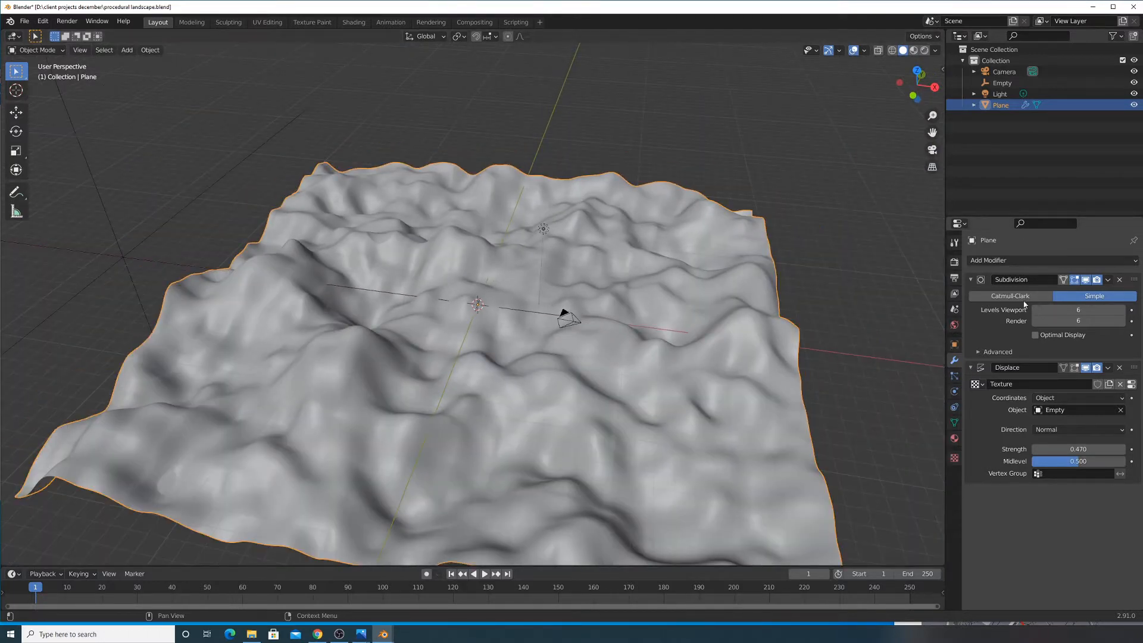
left_click(1015, 260)
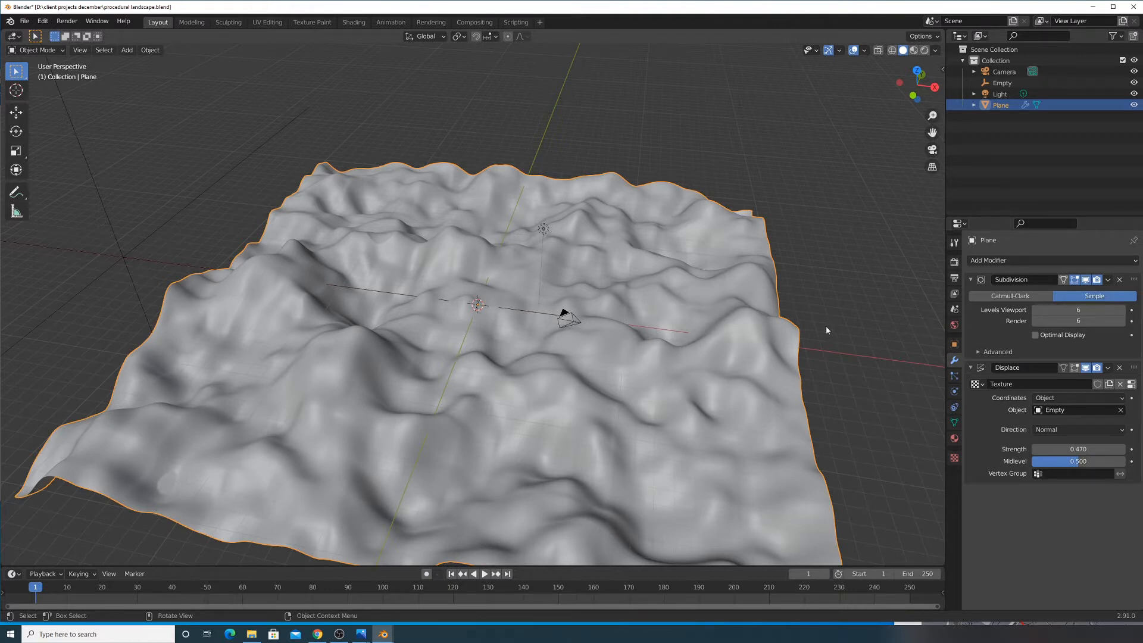
left_click(954, 457)
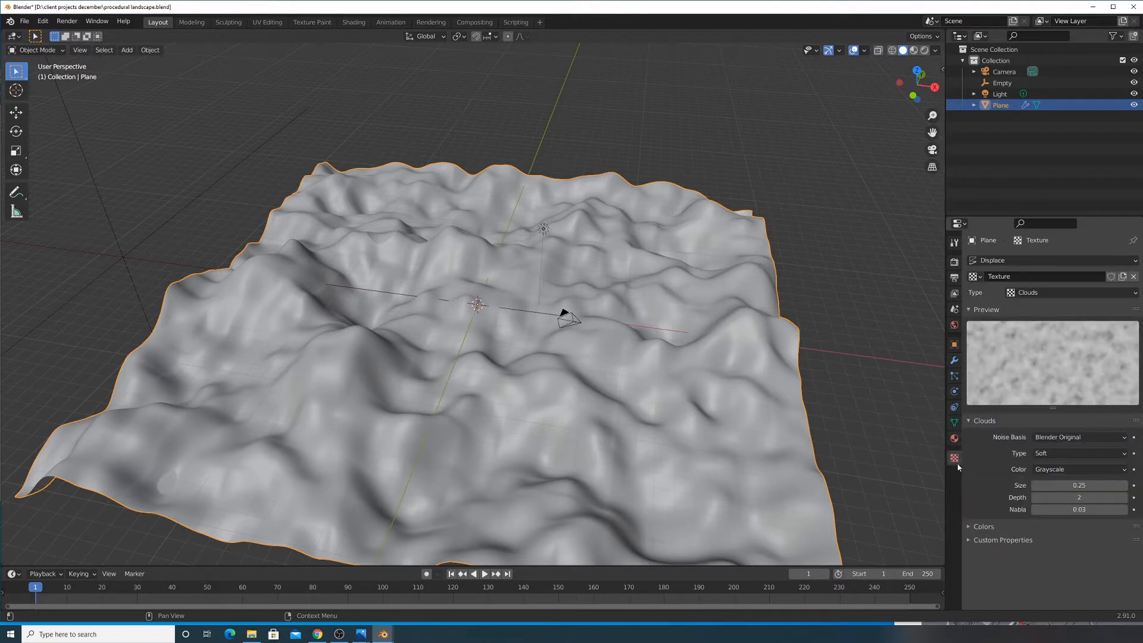
left_click(954, 360)
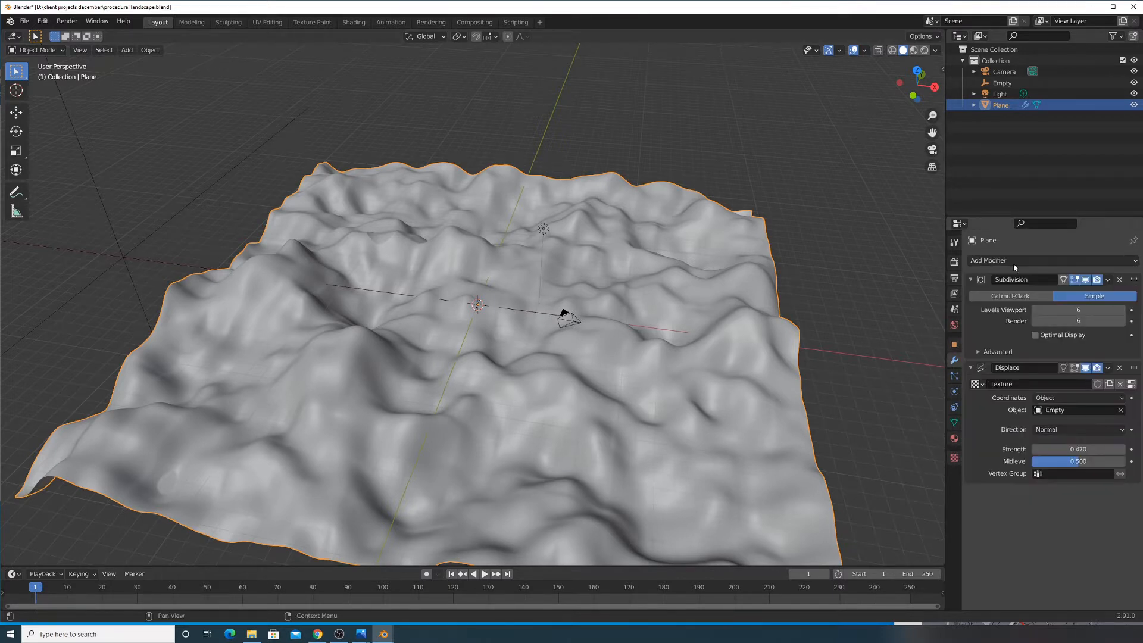
left_click(1006, 260)
key("Escape")
Collapse the Subdivision and Displace modifiers and add a second Displace modifier to the plane
left_click(972, 279)
left_click(969, 295)
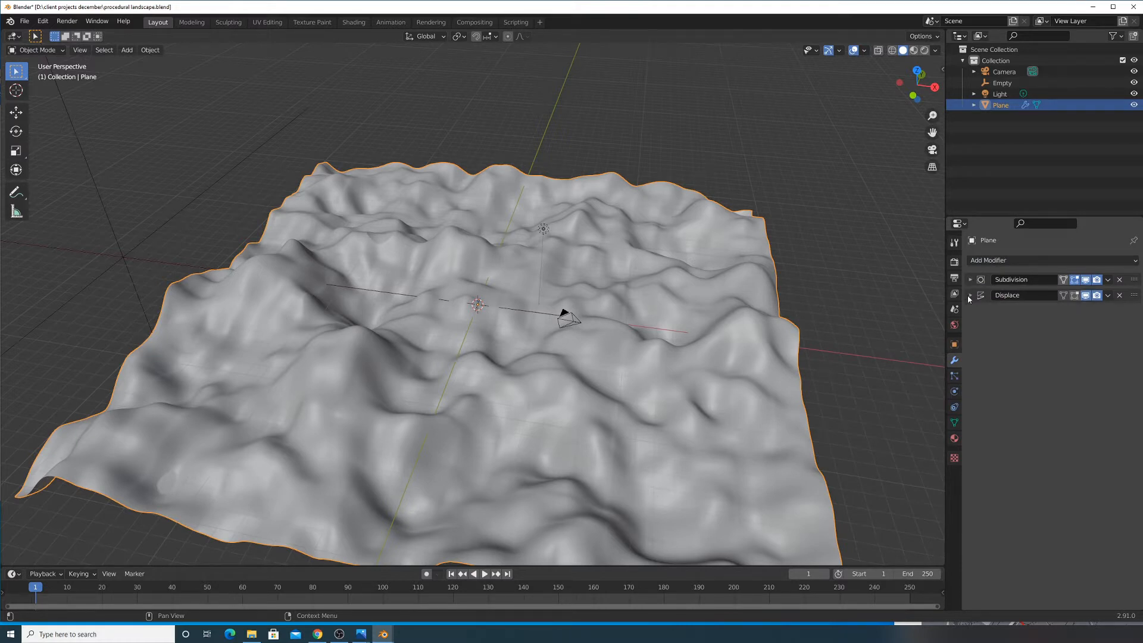
left_click(1016, 258)
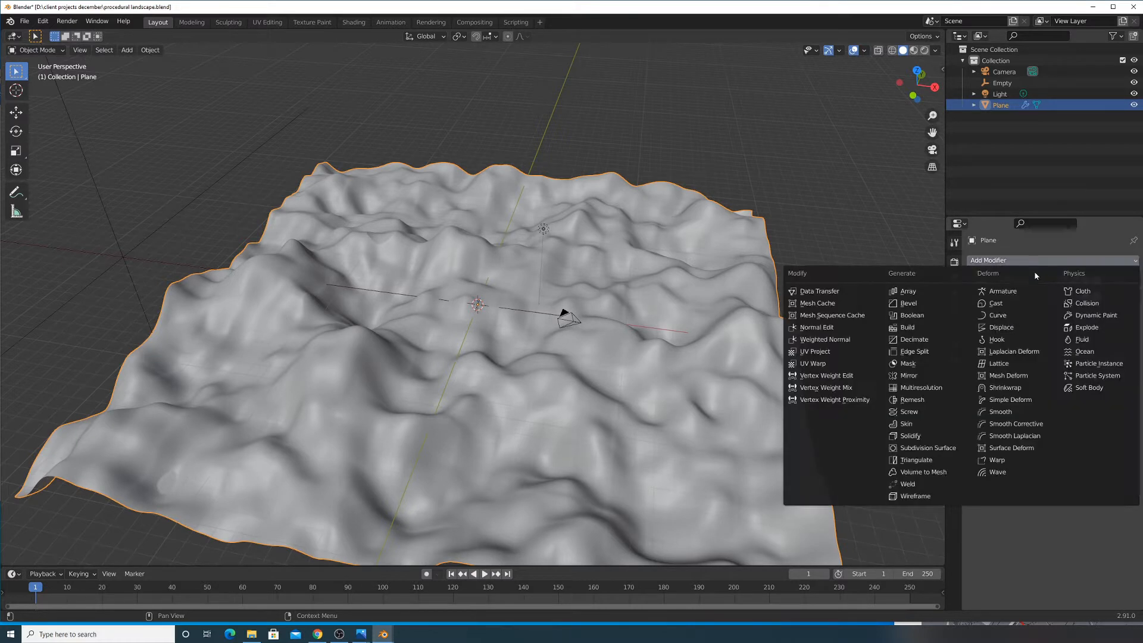
left_click(1007, 328)
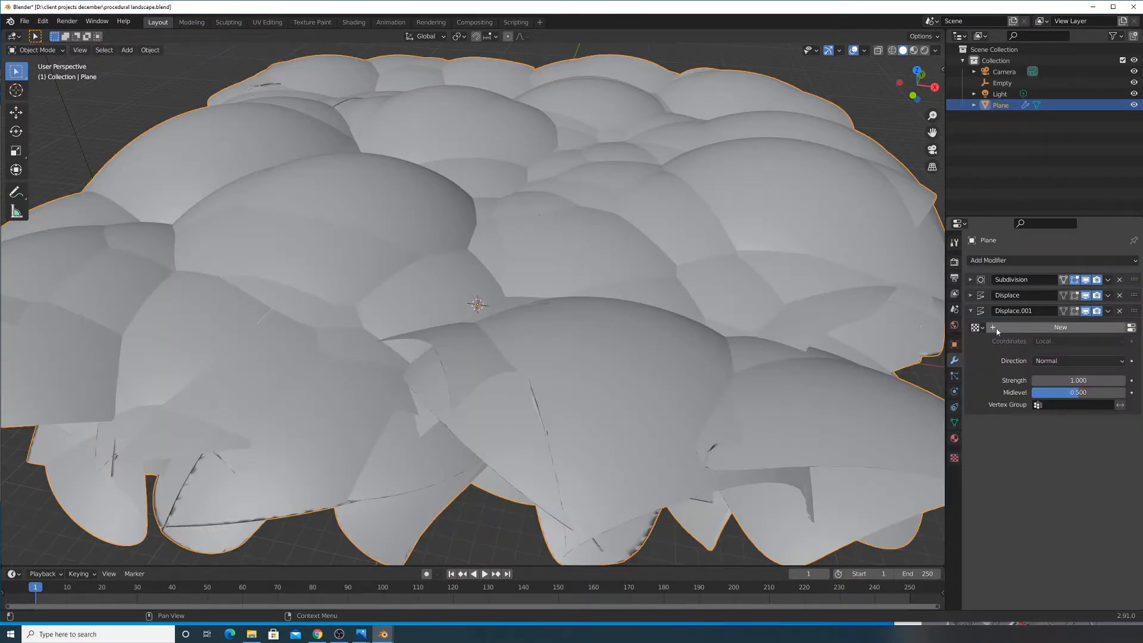
Change the type of the first Displace modifier's texture to Magic
left_click(954, 459)
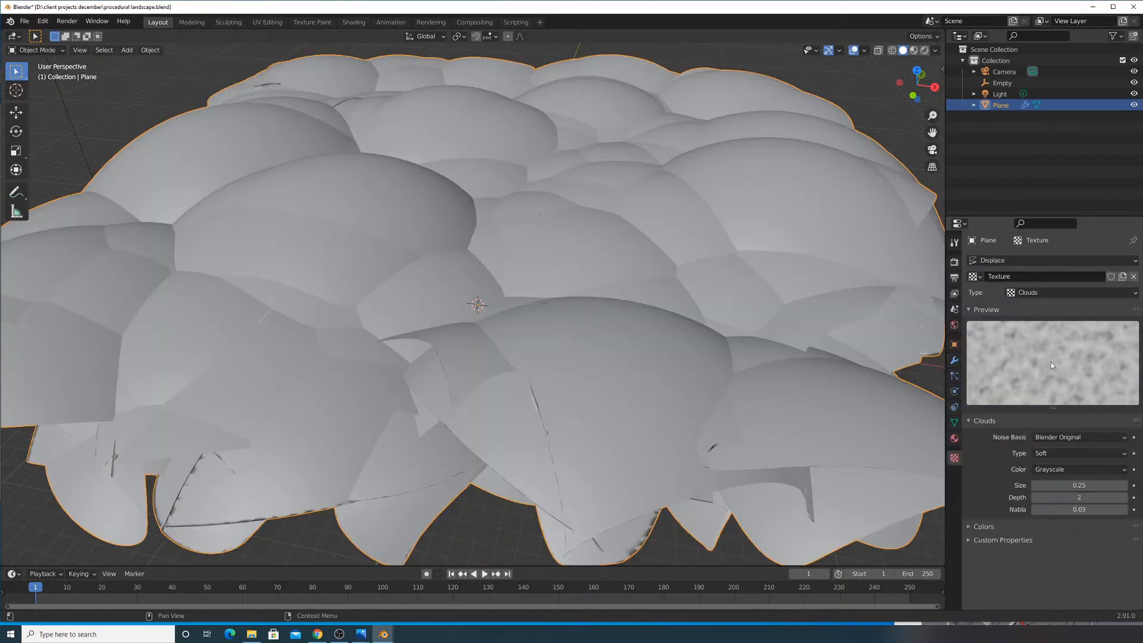
left_click(1051, 292)
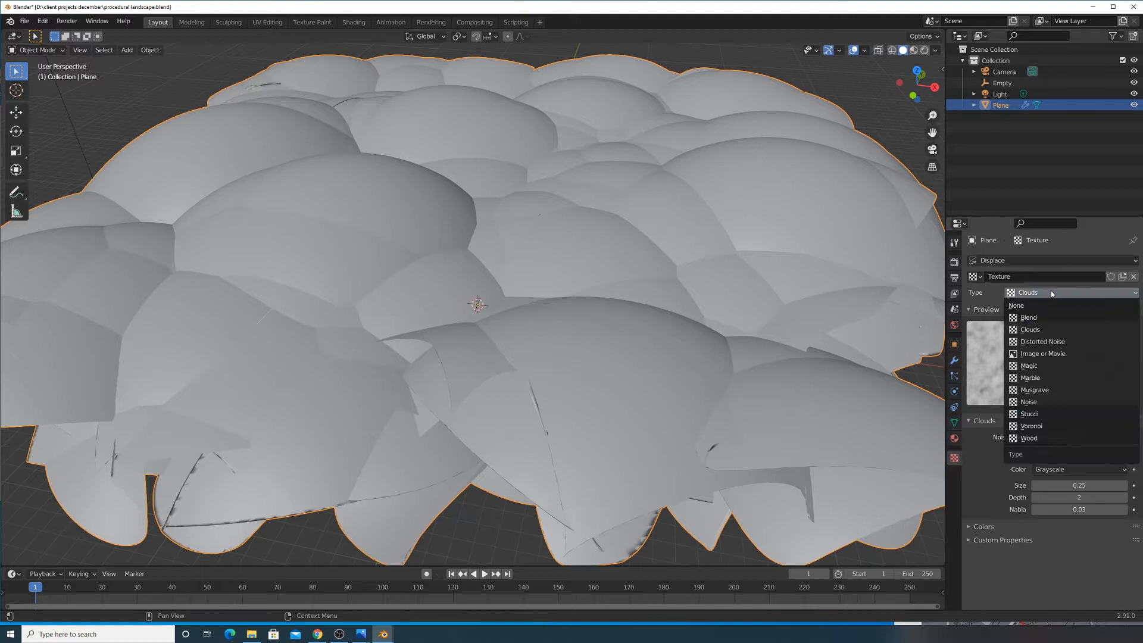
left_click(1041, 370)
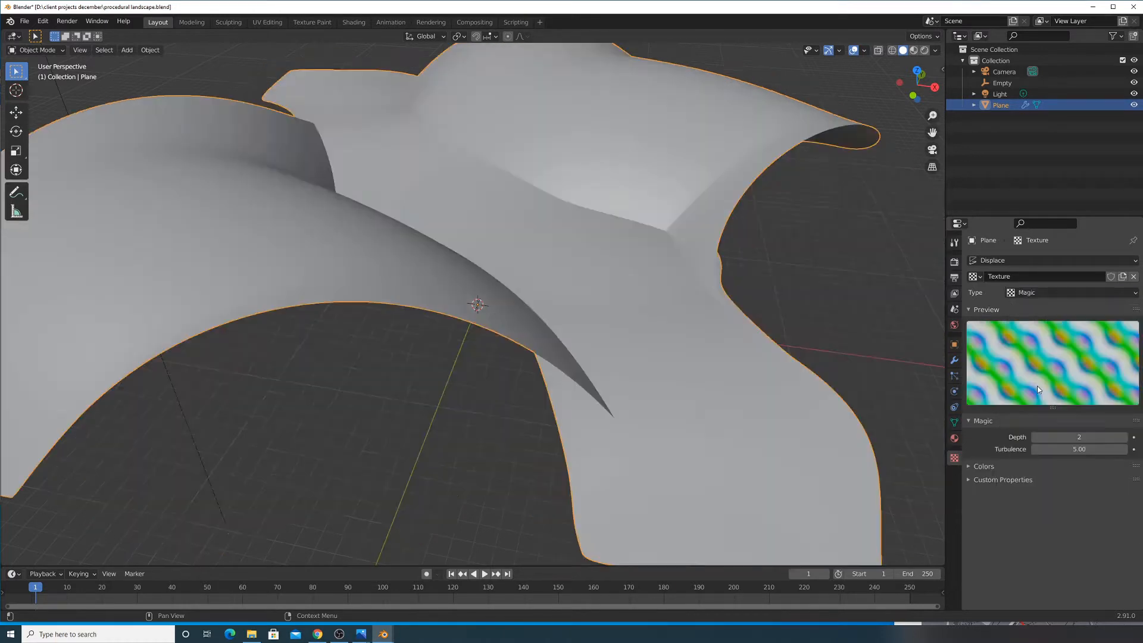
Set the second Displace modifier's strength to -13.2
left_click(955, 361)
left_click_drag(1078, 381, 1015, 381)
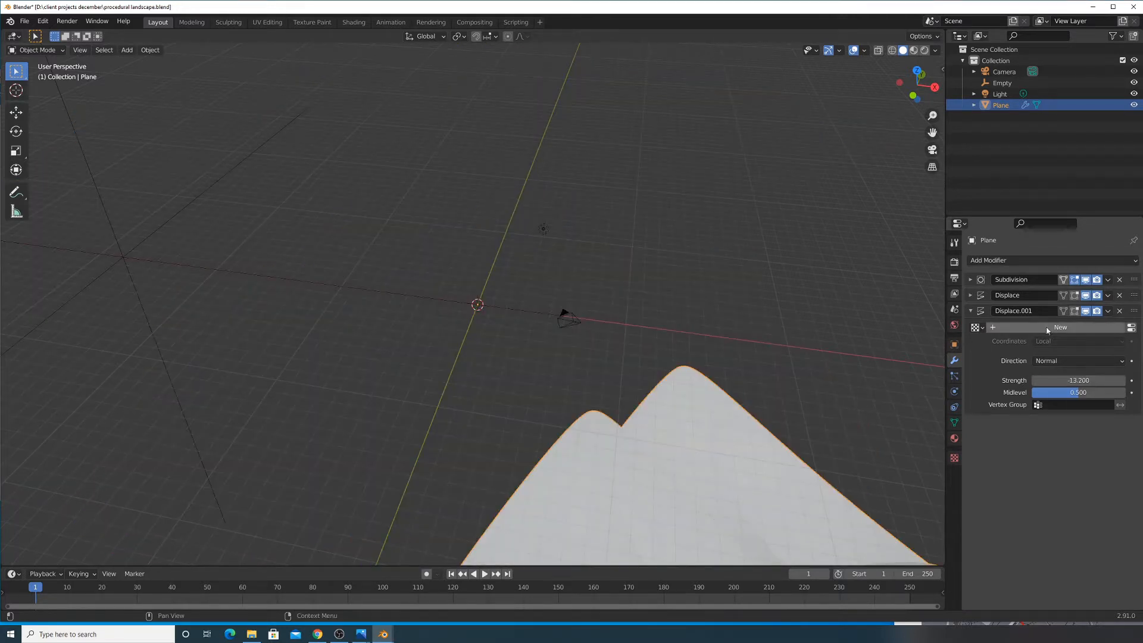
mouse_move(591, 387)
middle_mouse_down()
mouse_move(592, 360)
mouse_move(583, 376)
middle_mouse_up()
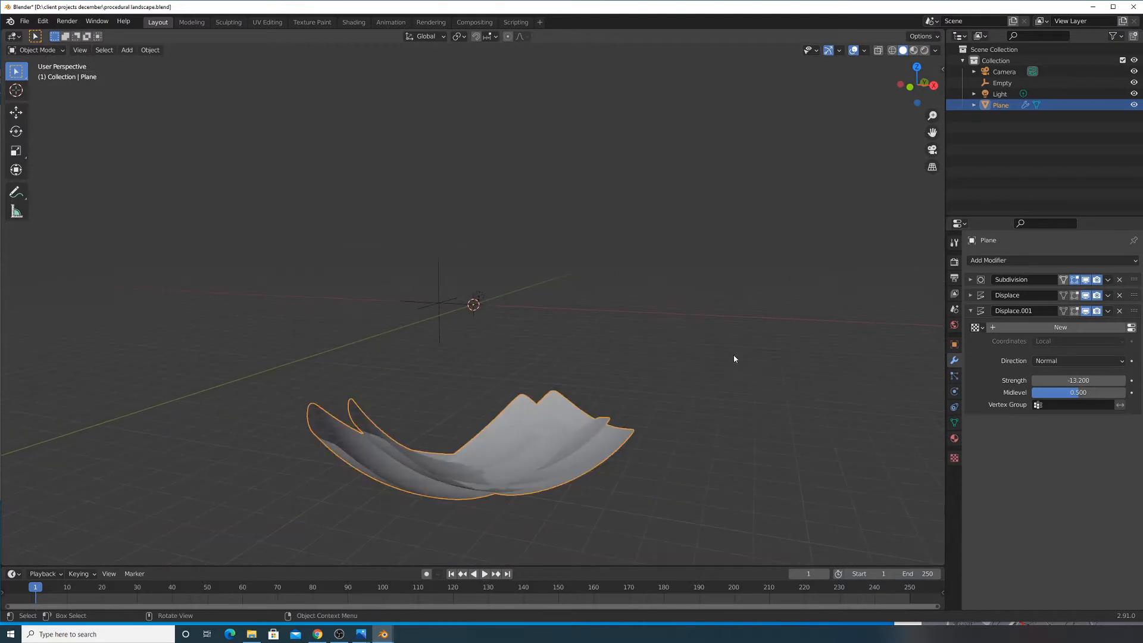
Assign the existing texture named Texture to the second Displace modifier
left_click(977, 328)
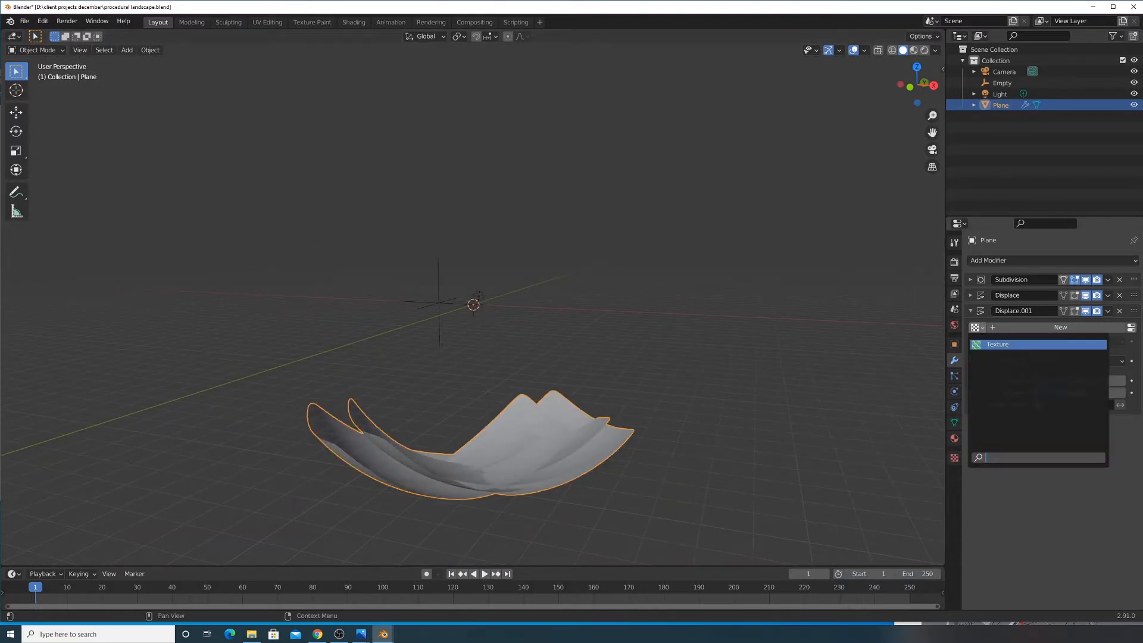
key("Return")
scroll(641, 315, "up", 3)
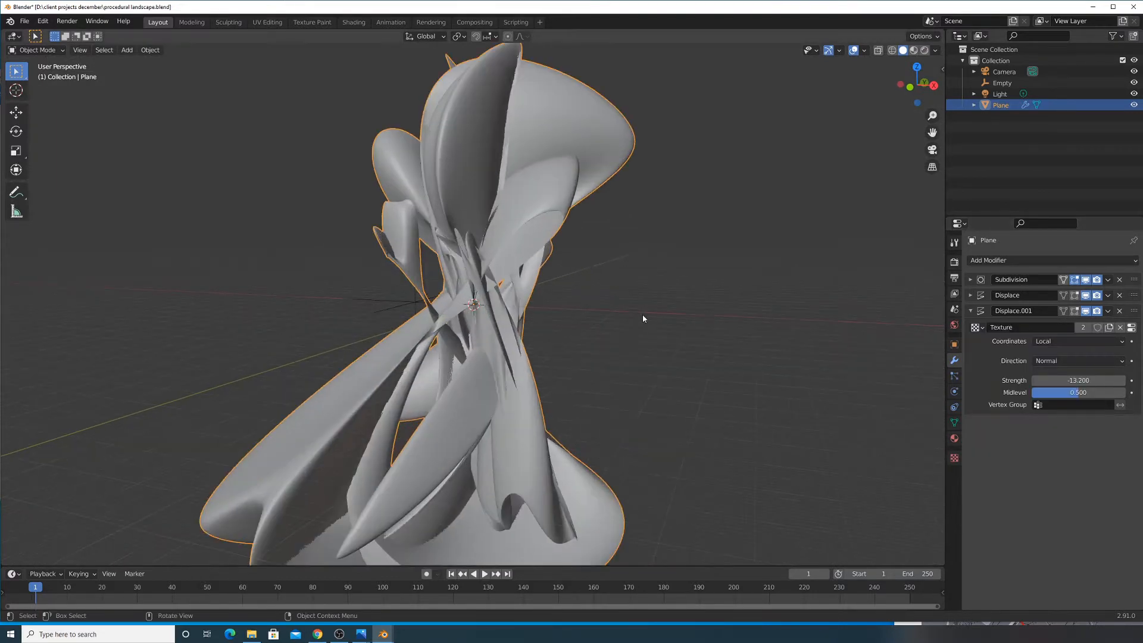
middle_click_drag(642, 314, 590, 327)
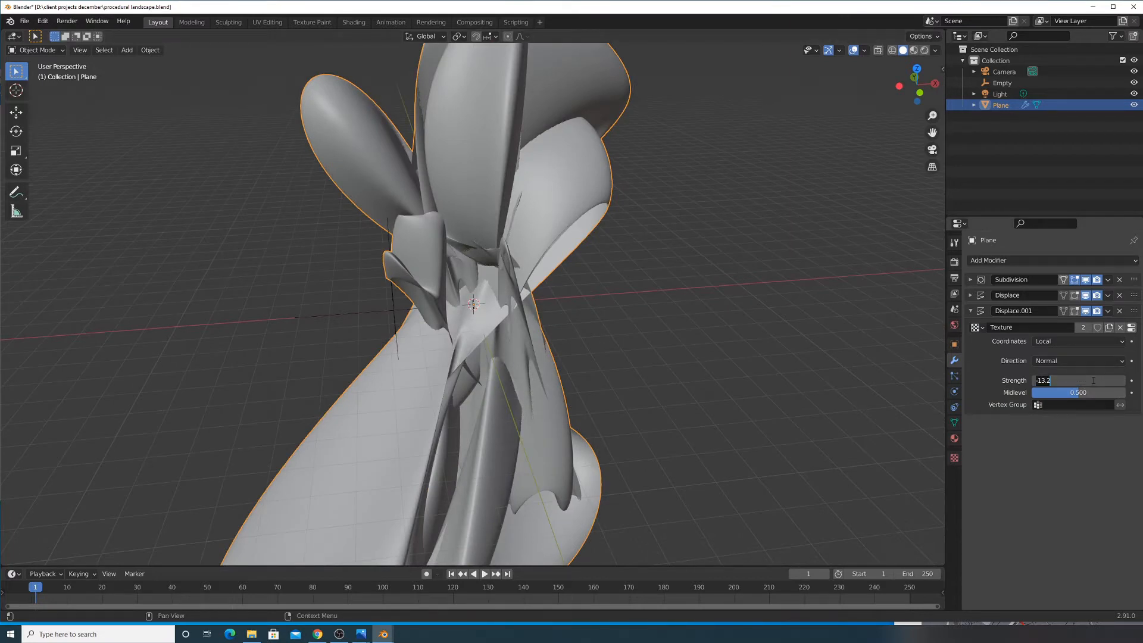
Set the second Displace modifier's strength to 0.1
key("Return")
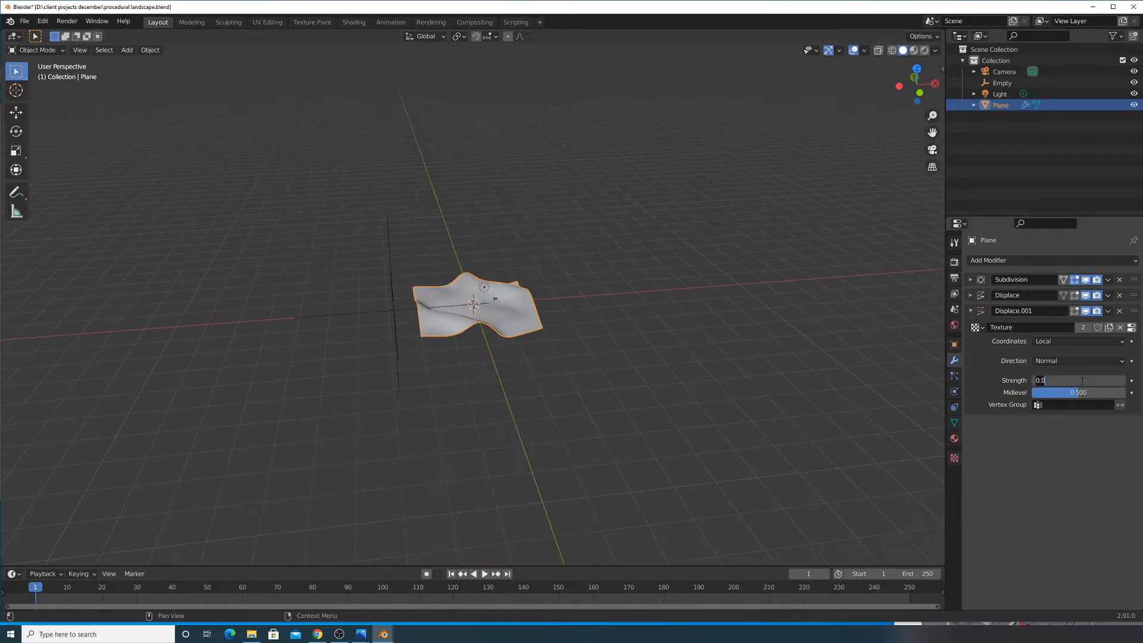
key("Return")
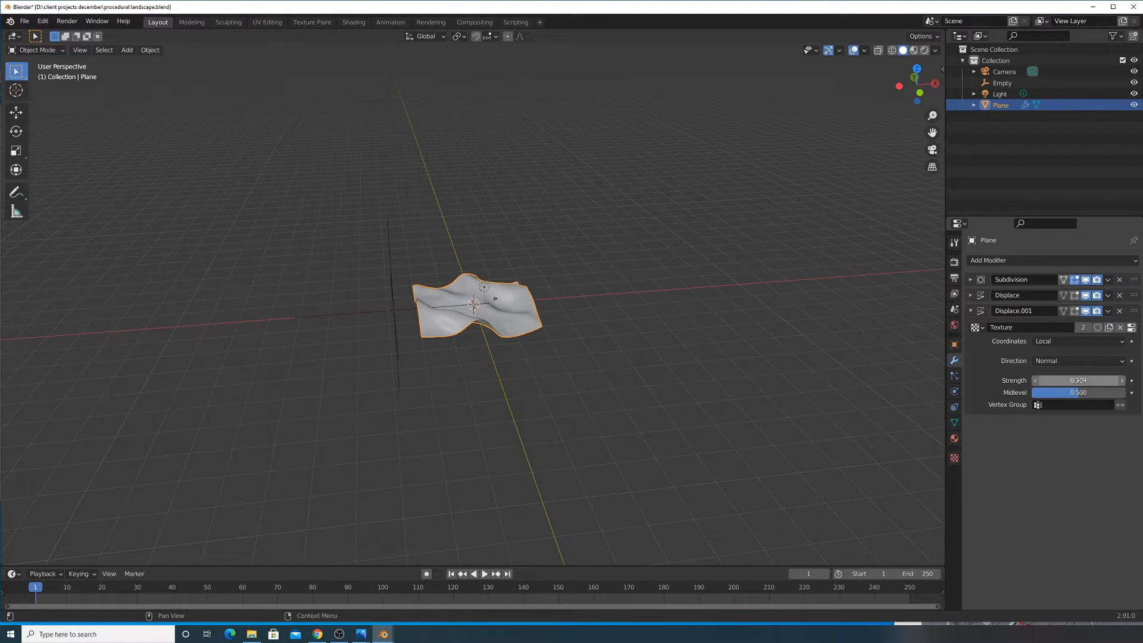
scroll(675, 342, "up", 7)
middle_click_drag(783, 362, 713, 362)
scroll(684, 362, "down", 2)
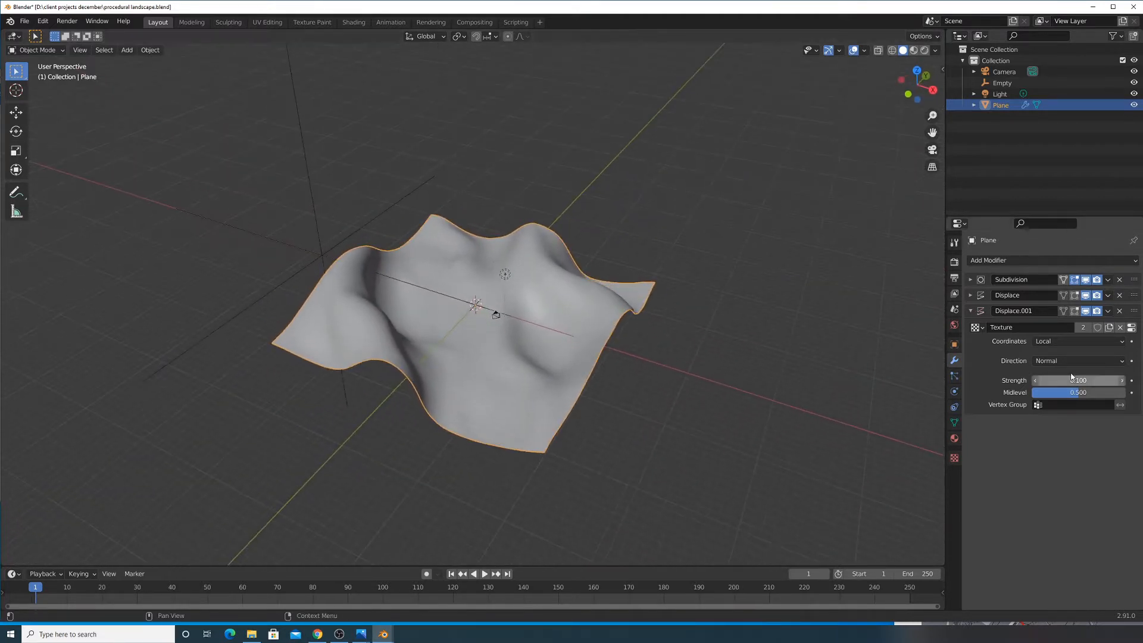
Set the second Displace modifier's texture coordinates to Object and try to pick the empty as the reference object
left_click(1053, 344)
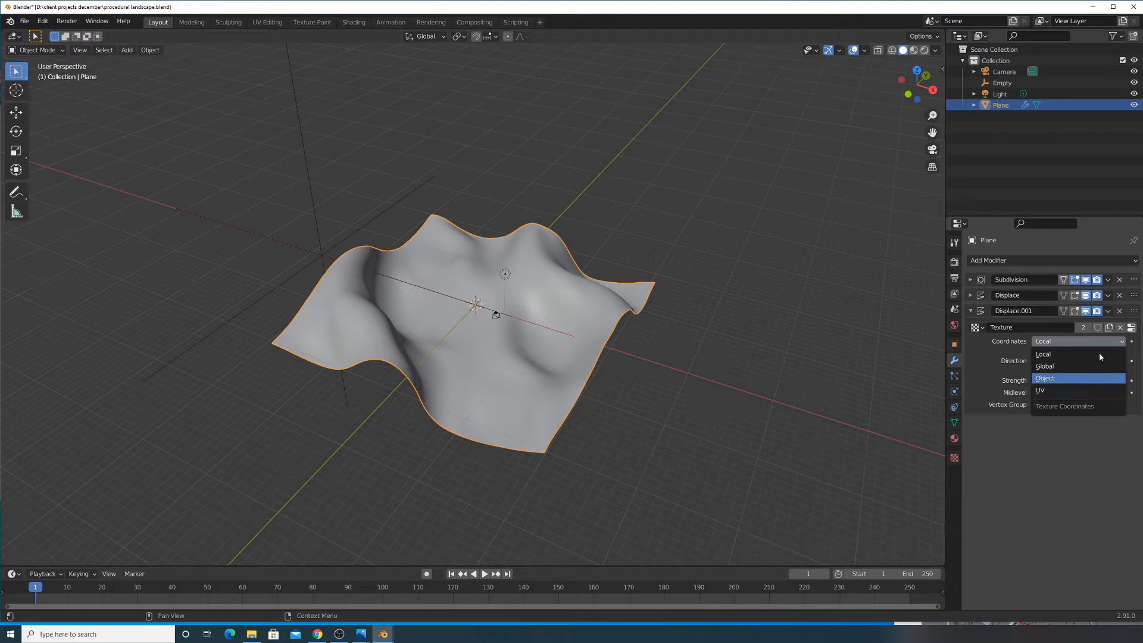
left_click(1099, 379)
left_click(1121, 353)
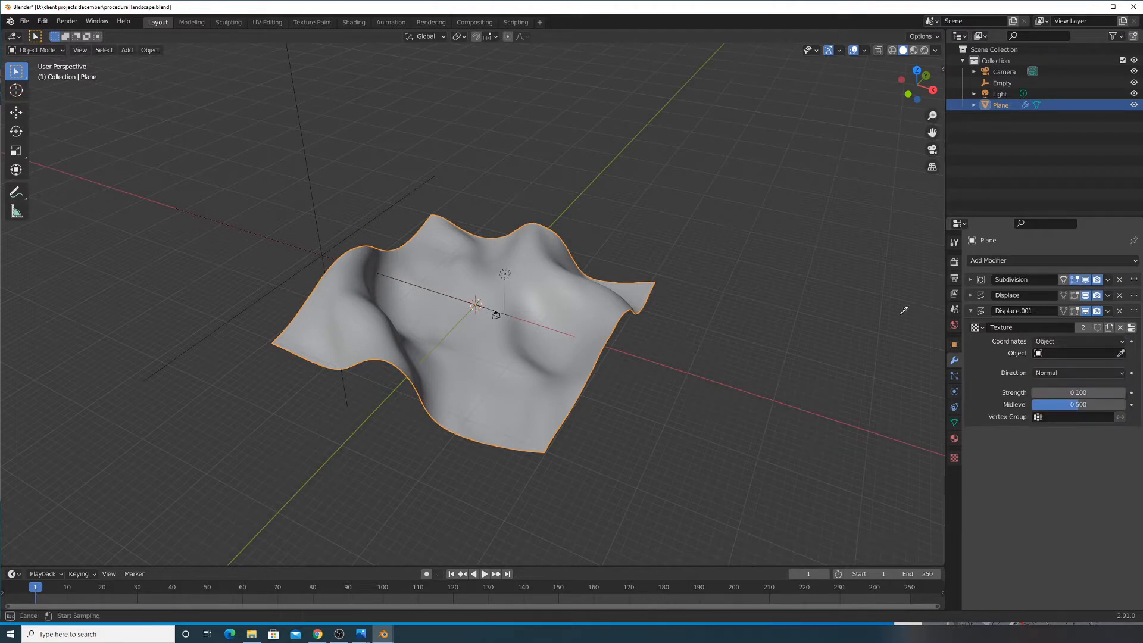
left_click(402, 197)
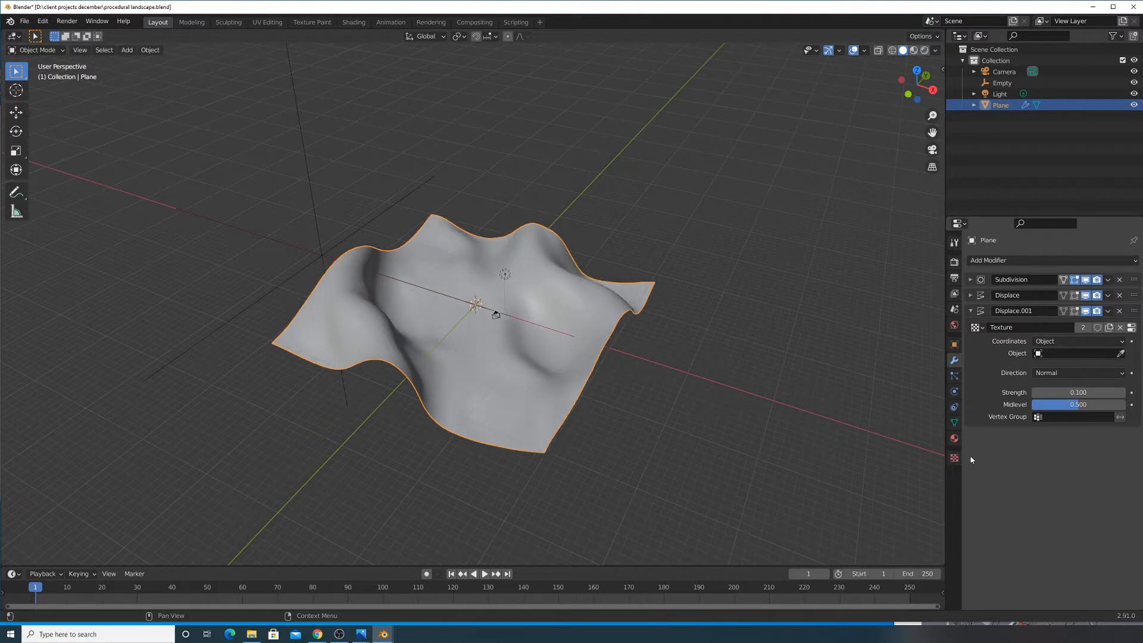
Examine the Magic and Colors settings of the shared displacement texture
left_click(954, 458)
left_click(995, 480)
left_click(998, 480)
left_click(991, 467)
left_click(991, 421)
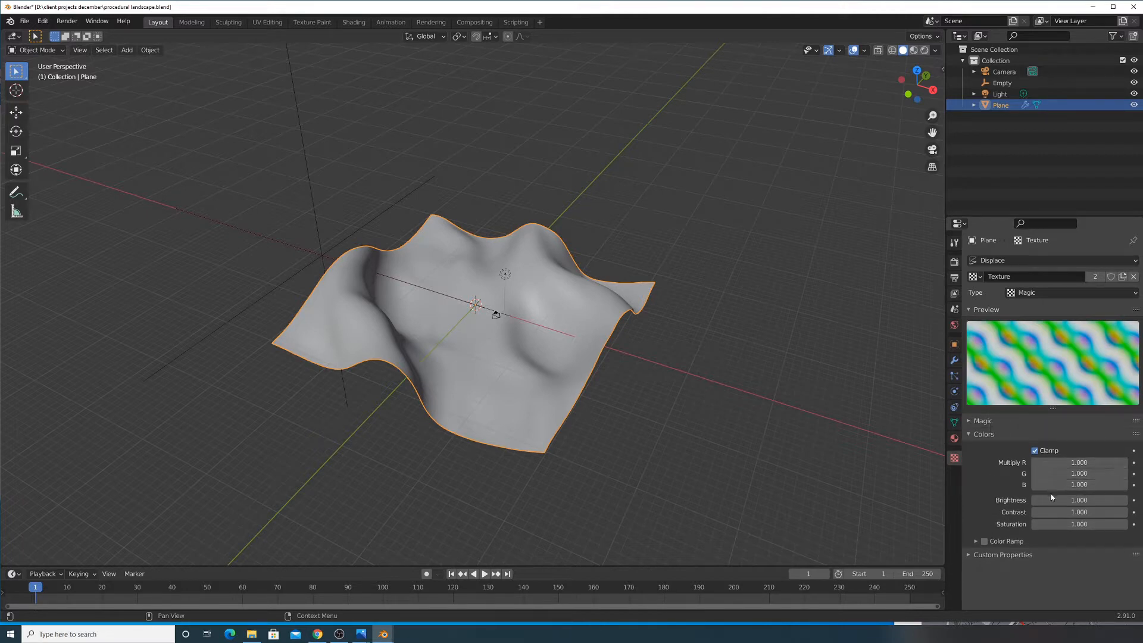
left_click(991, 420)
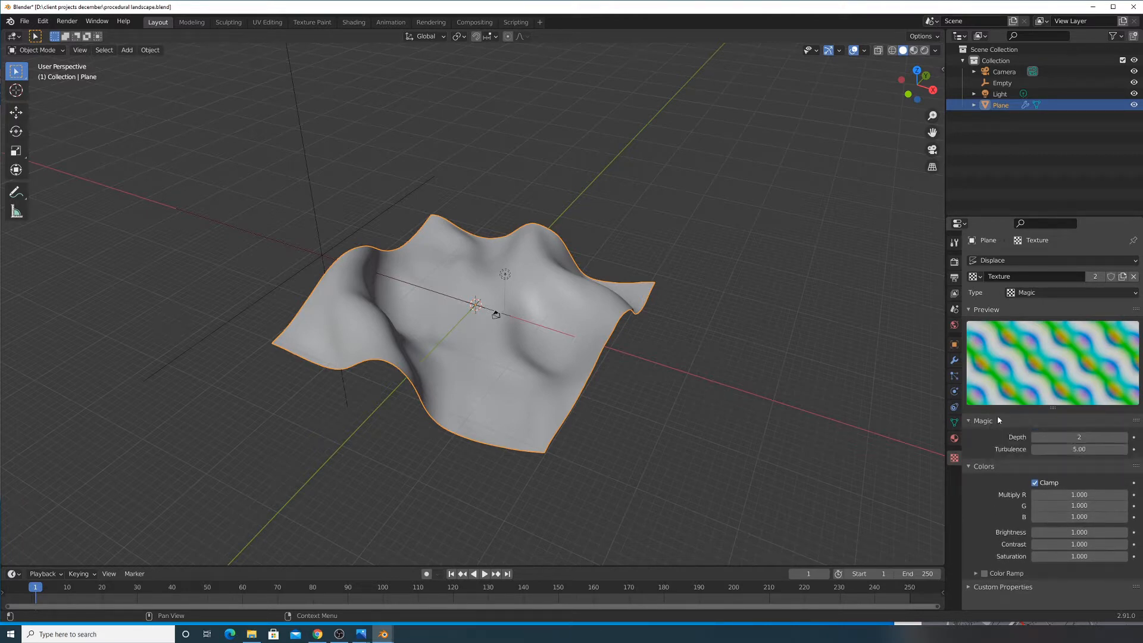
Try the Wood type on the shared displacement texture and switch it back to Magic
left_click(1057, 293)
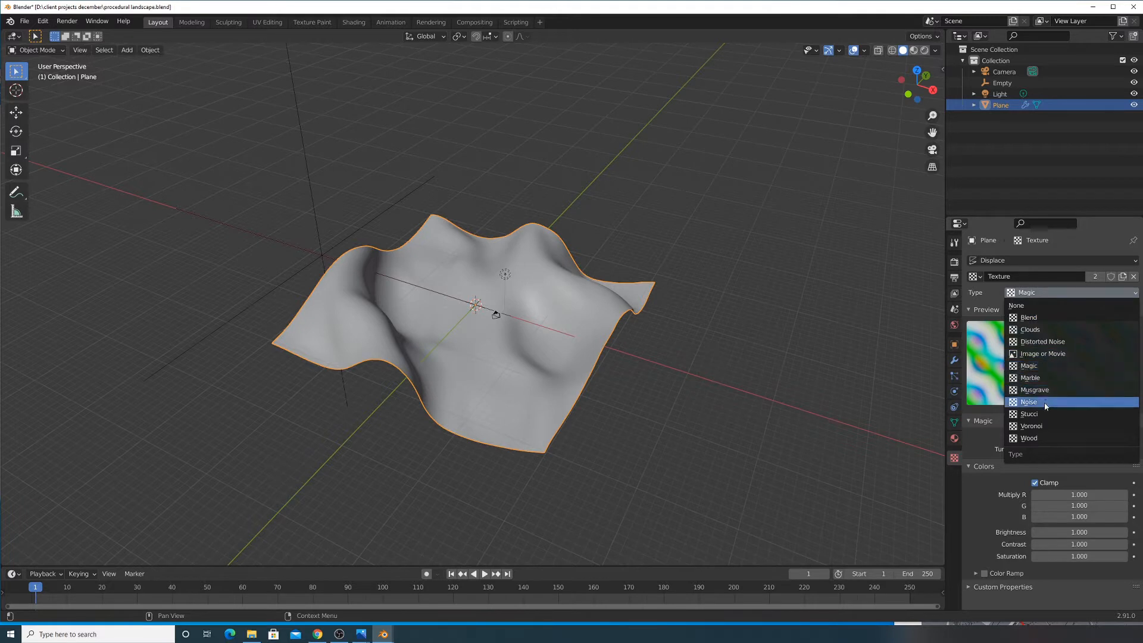
left_click(1030, 438)
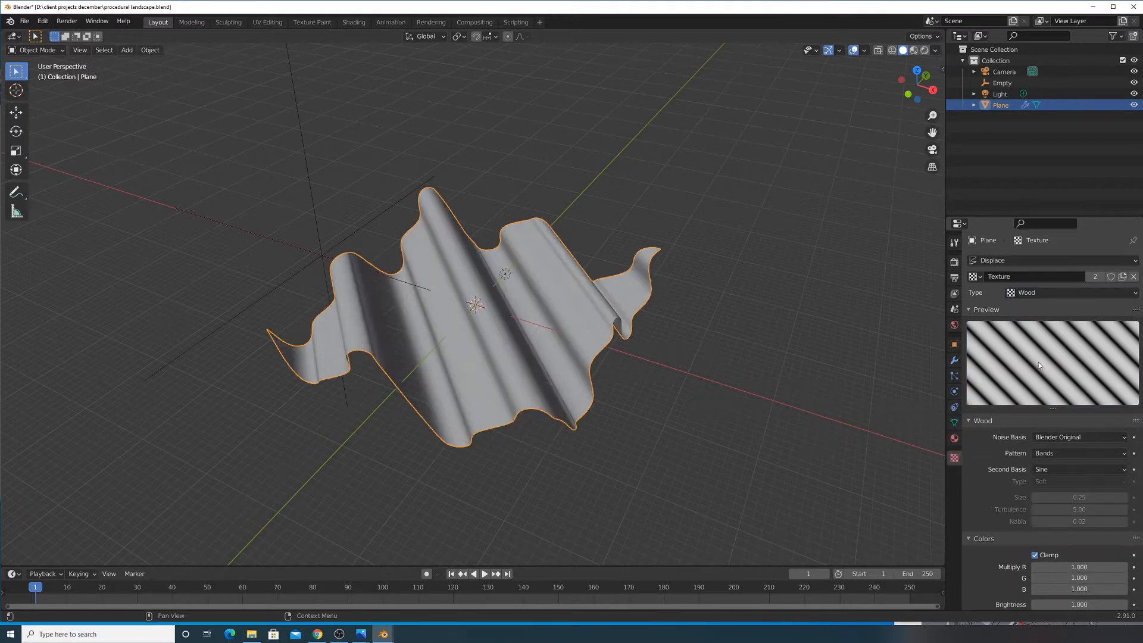
left_click(1045, 294)
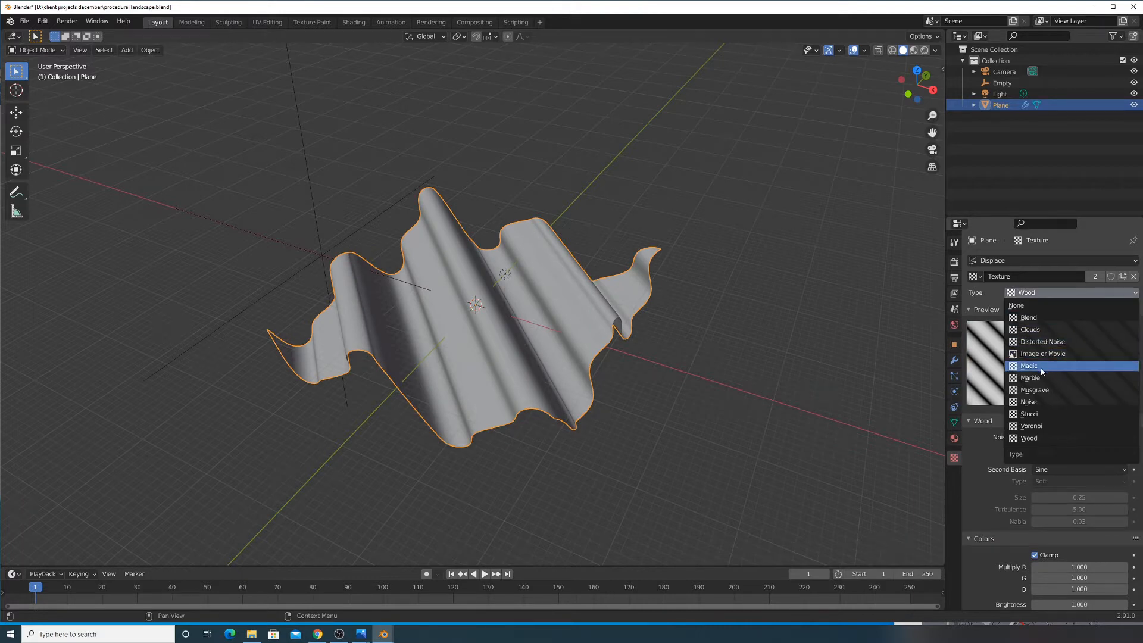
left_click(1029, 366)
Try the Marble type on the displacement texture and inspect the terrain up close
left_click(1041, 292)
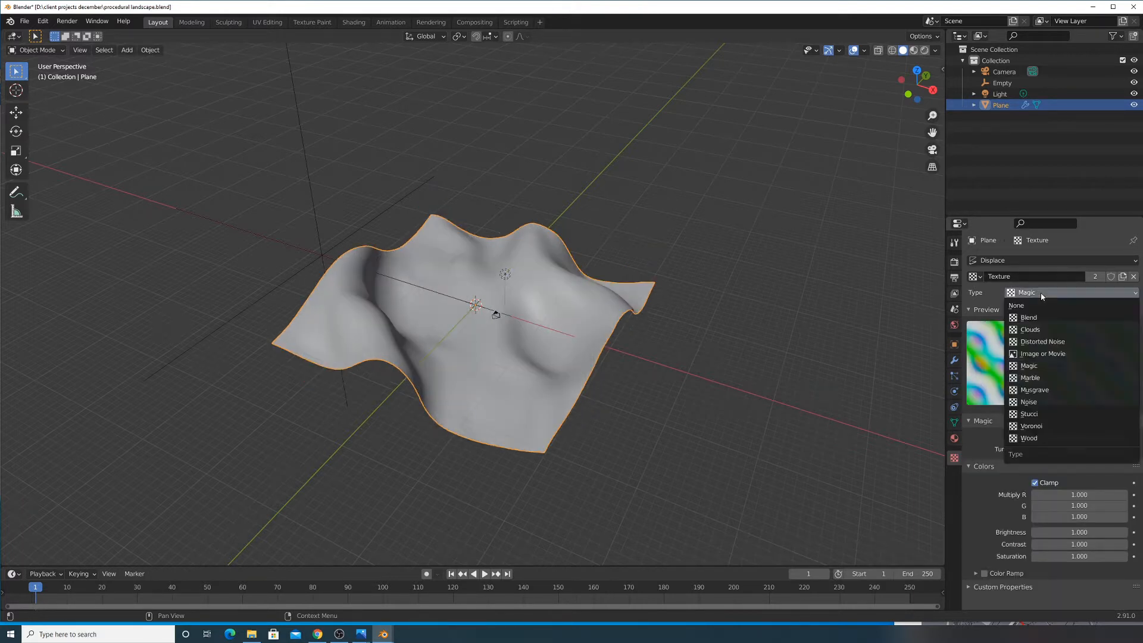
left_click(1036, 379)
middle_click_drag(587, 321, 536, 271)
scroll(617, 371, "up", 5)
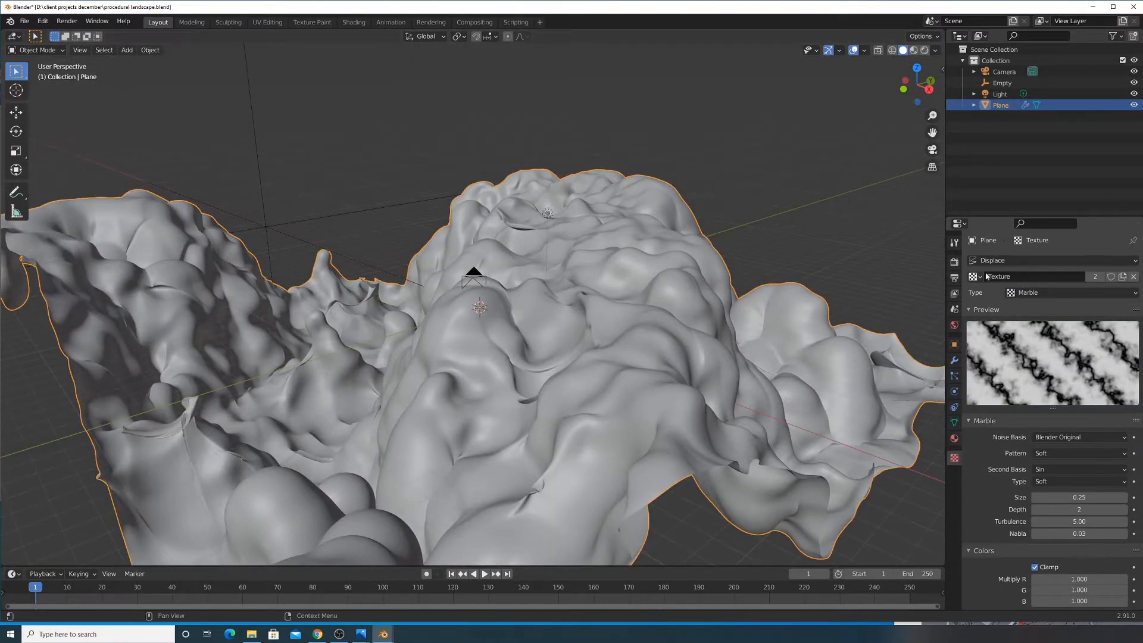
Try the Musgrave type on the displacement texture and inspect the terrain from above
left_click(1043, 292)
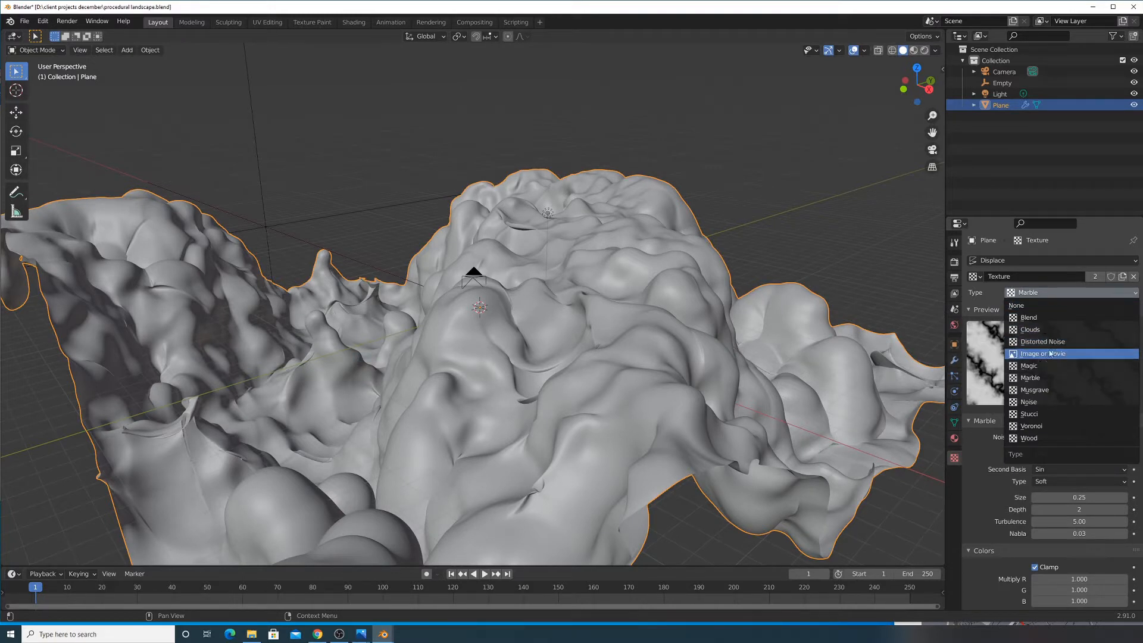
left_click(1046, 394)
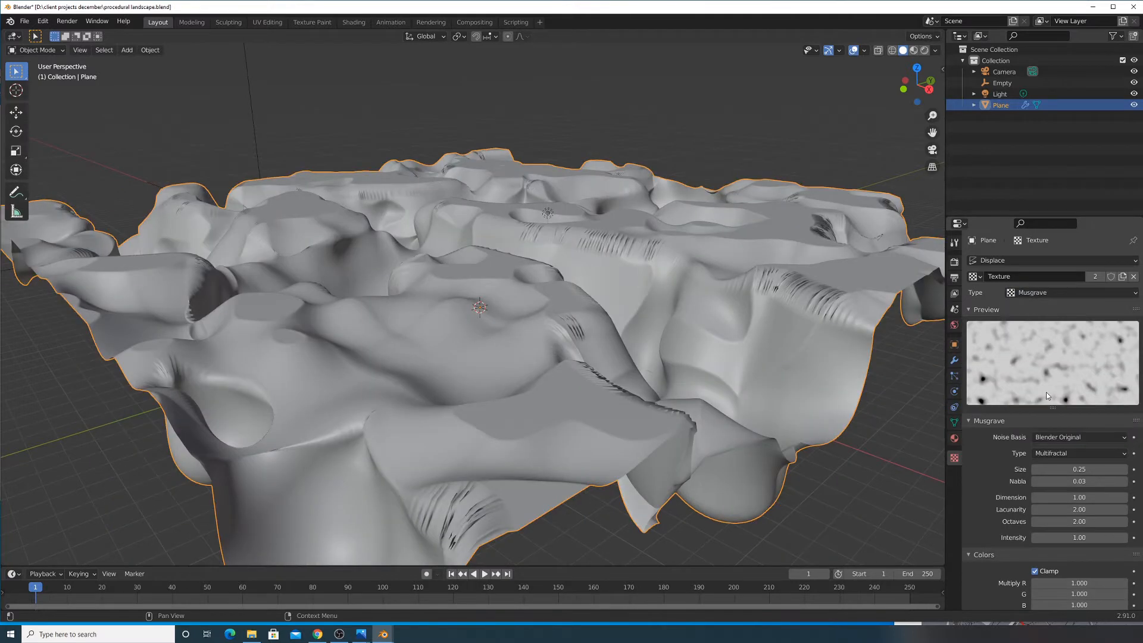
middle_click_drag(716, 241, 677, 281)
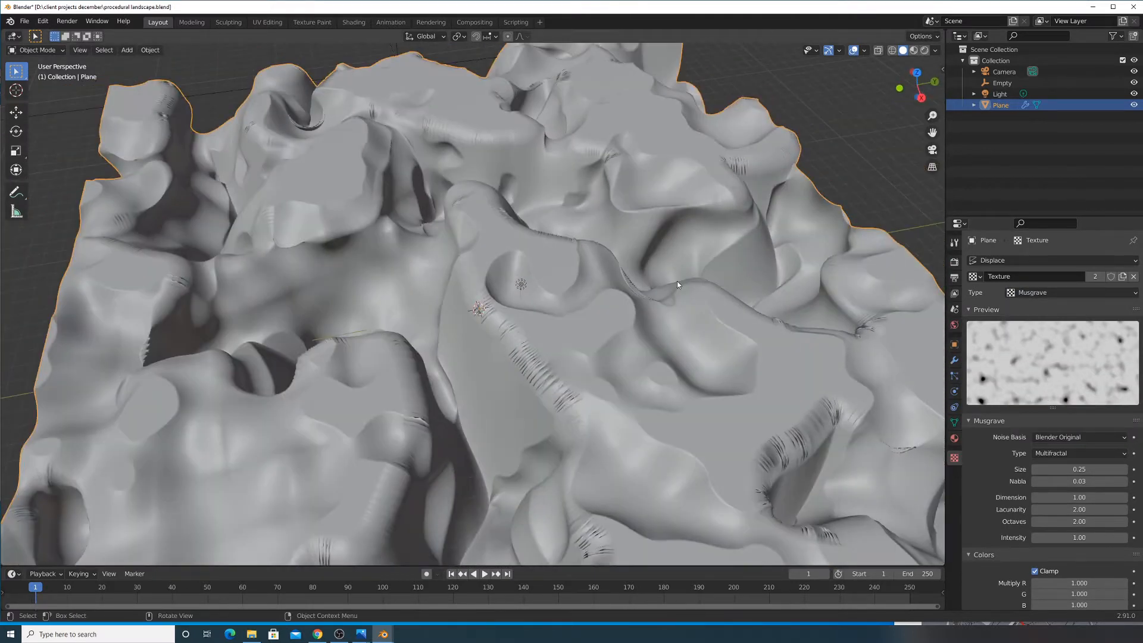
scroll(677, 281, "down", 10)
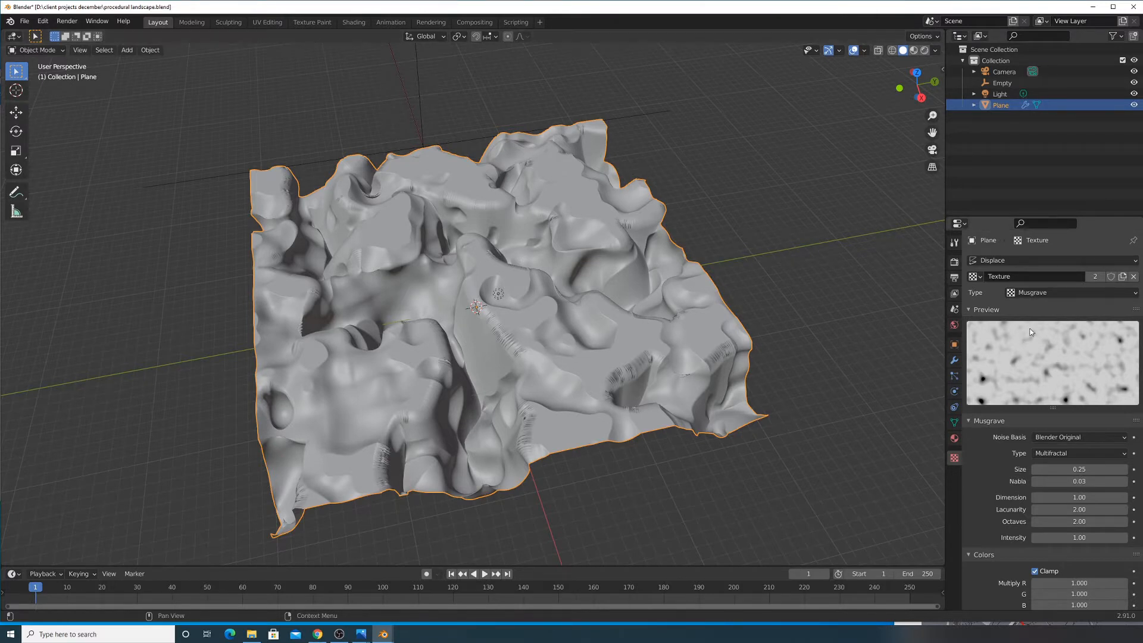
Try the Stucci type on the displacement texture
left_click(1040, 292)
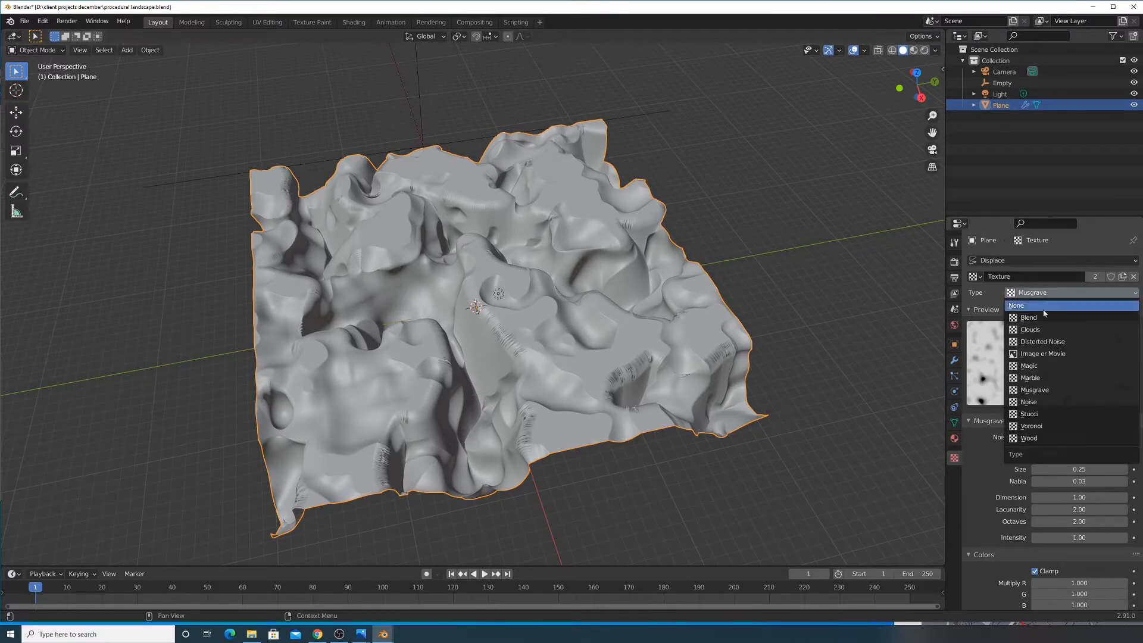
left_click(1037, 416)
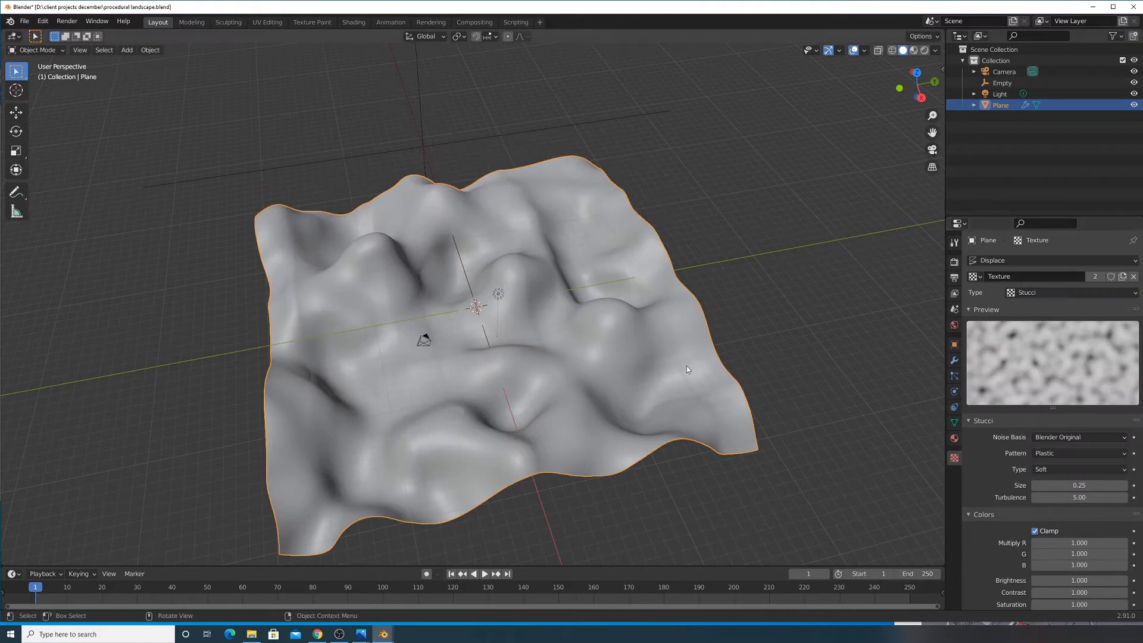
left_click(1048, 292)
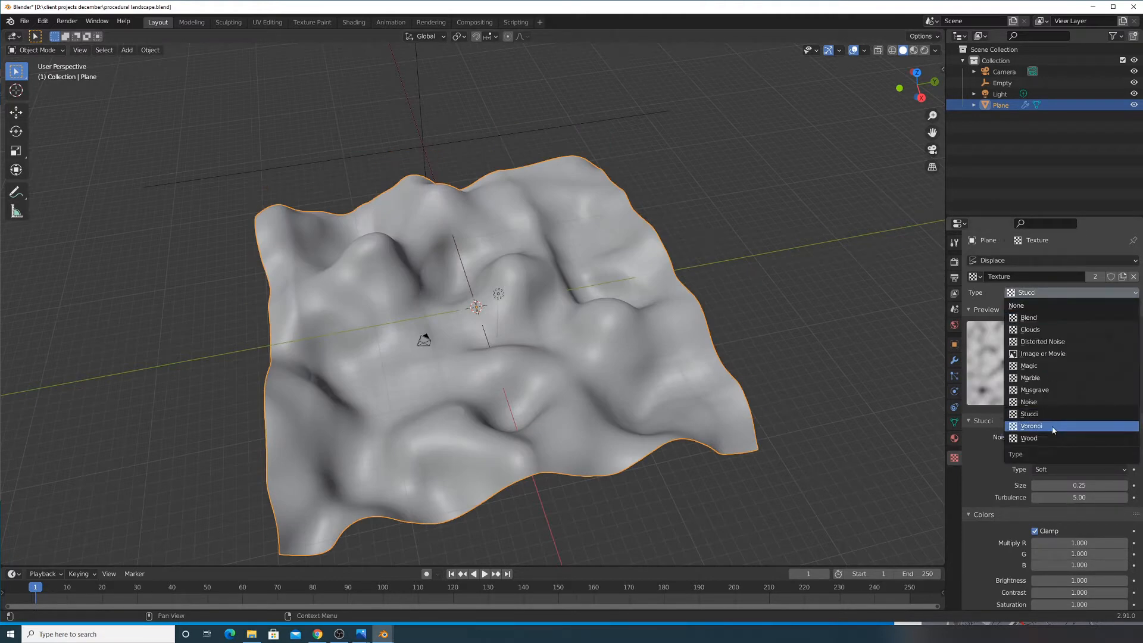
key("Escape")
Set the displacement texture's type back to Musgrave
left_click(1034, 295)
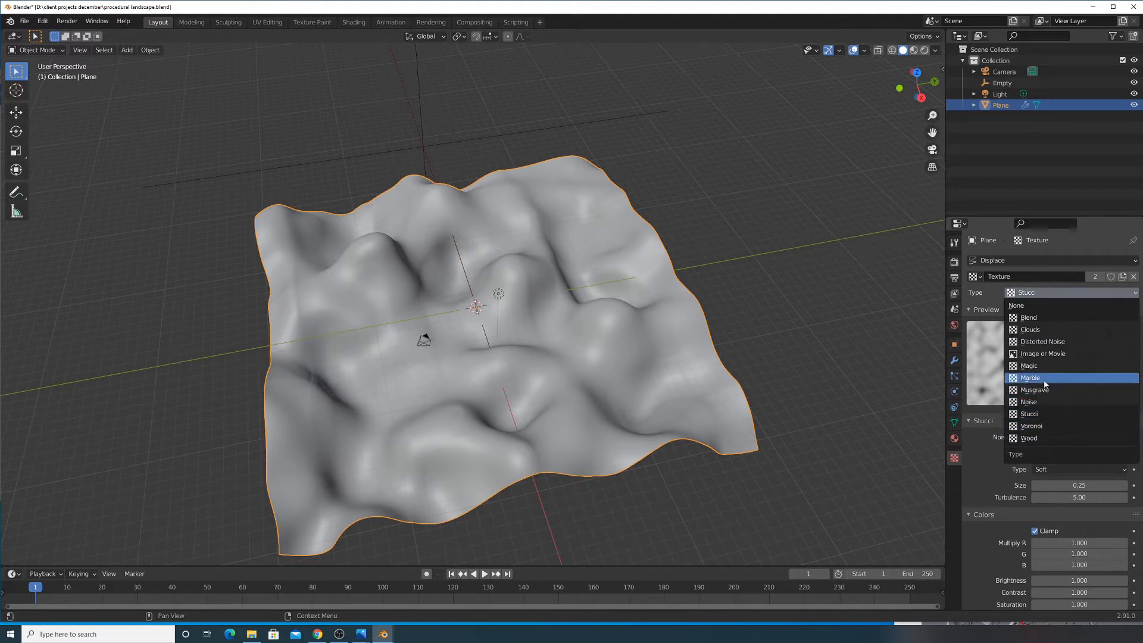
left_click(1025, 392)
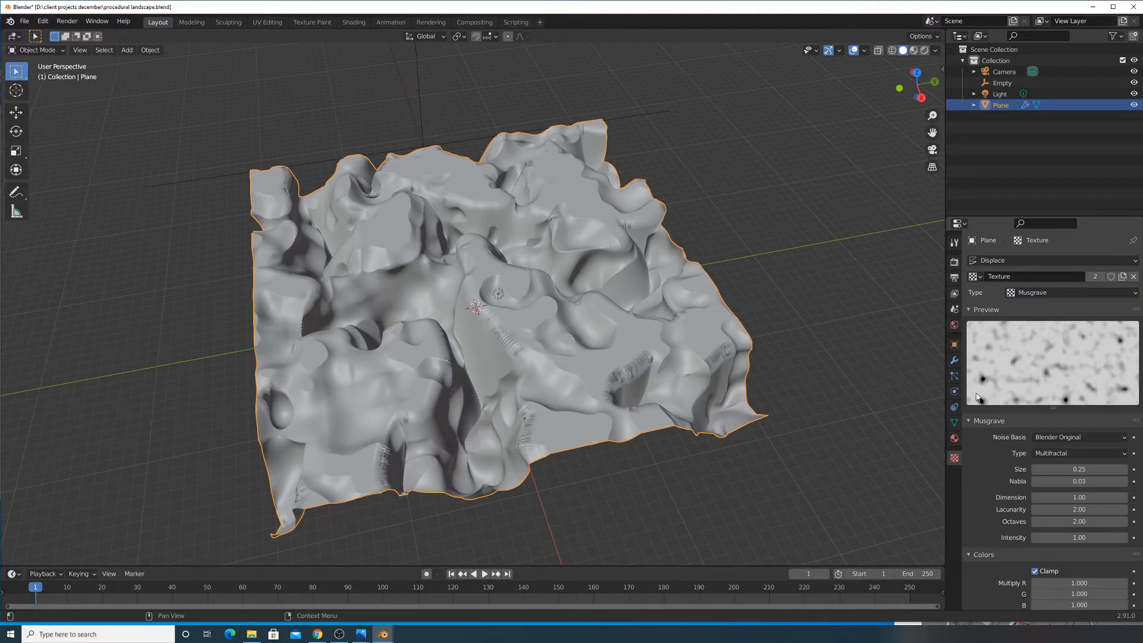
middle_click_drag(523, 258, 559, 253)
scroll(619, 244, "up", 4)
Turn the first Displace modifier's viewport display off and on to compare its effect on the terrain
left_click(956, 362)
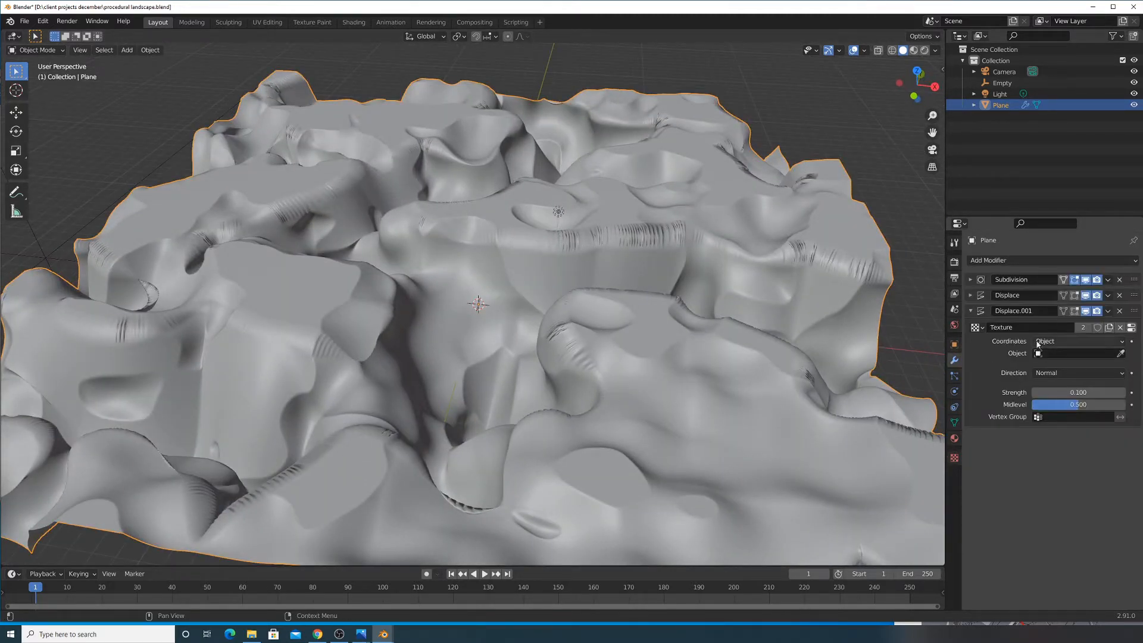
left_click(1086, 296)
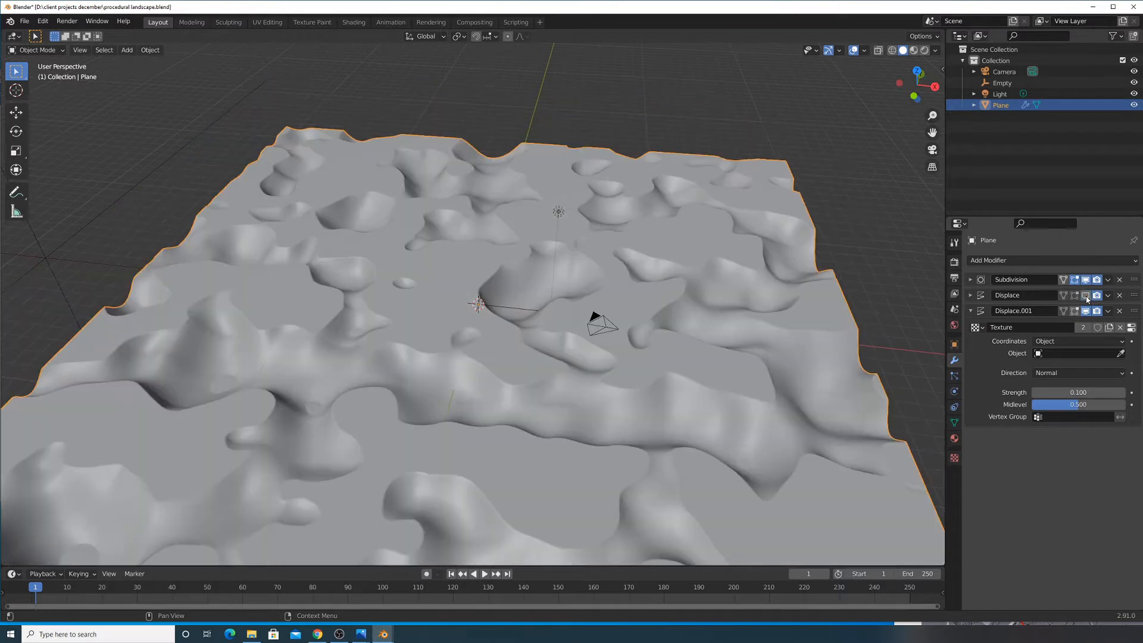
left_click(1086, 296)
Move the second Displace modifier above the first in the stack and set its strength to 0.02
left_click_drag(1127, 314, 1129, 297)
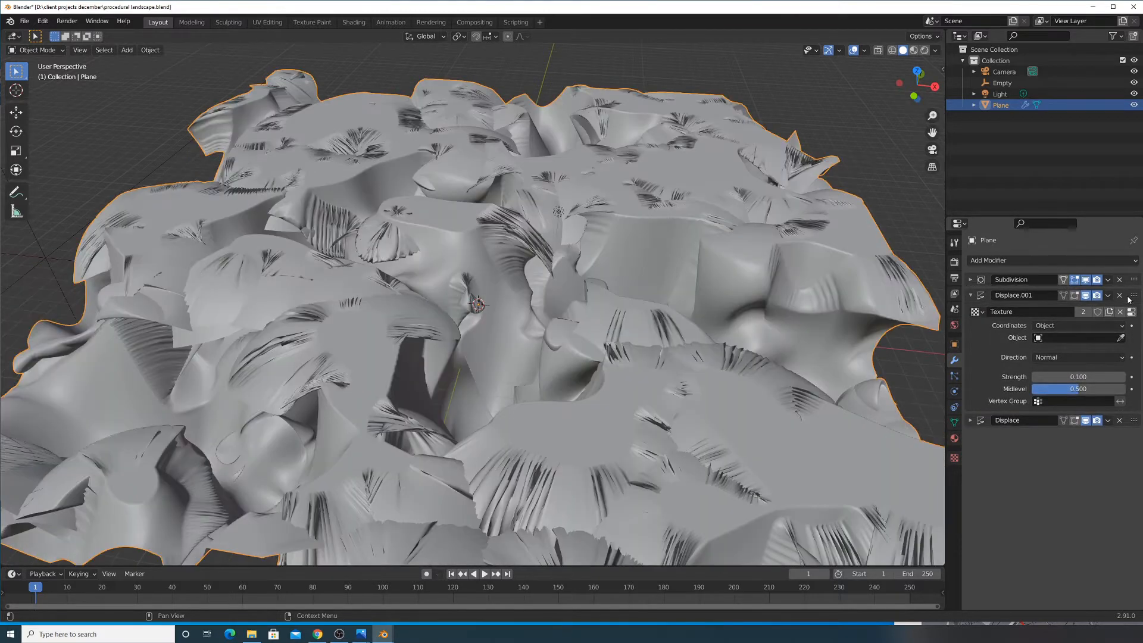
middle_click_drag(662, 287, 688, 334)
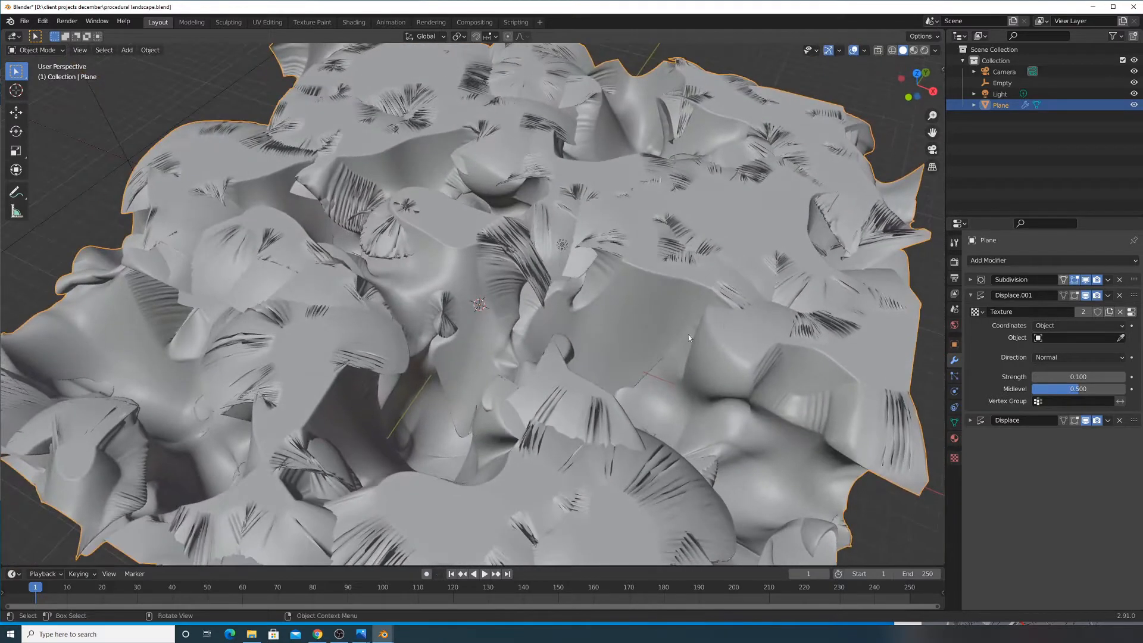
left_click(1074, 376)
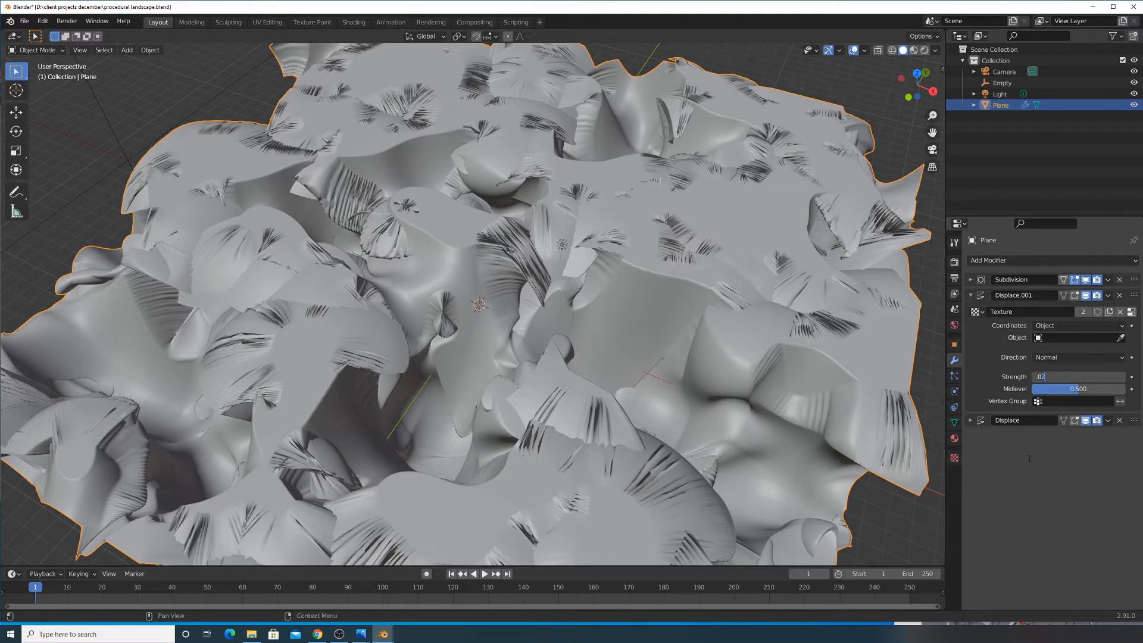
key("Return")
middle_click_drag(536, 295, 684, 342)
scroll(771, 337, "up", 5)
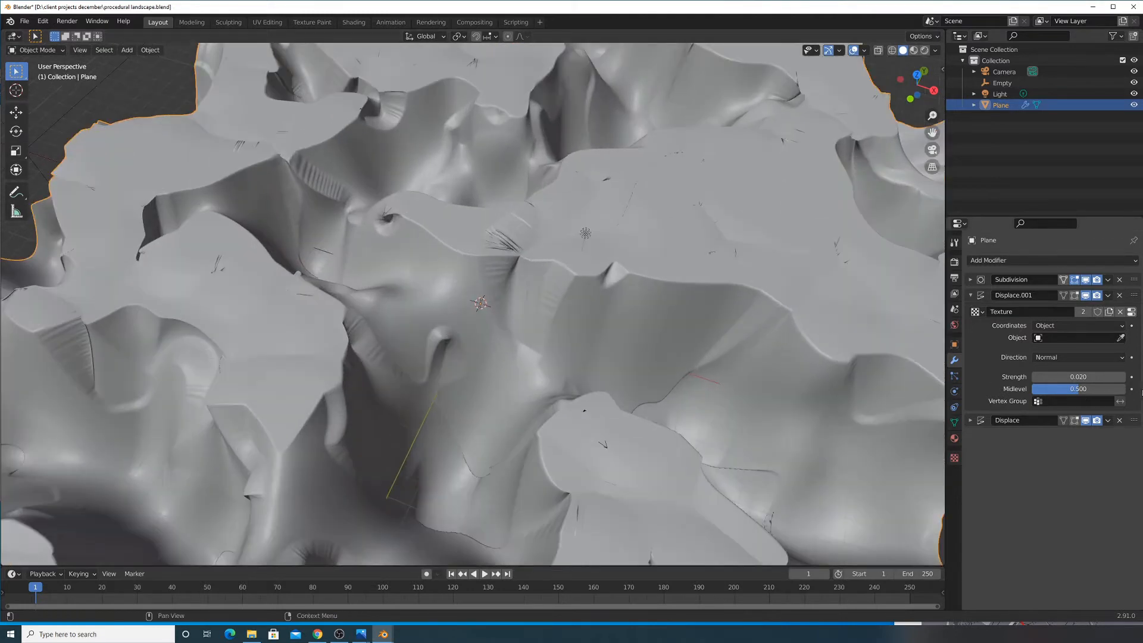
Try a strength of 0 on the second Displace modifier and set it back to 0.02
left_click(1100, 380)
key("Return")
left_click(1082, 377)
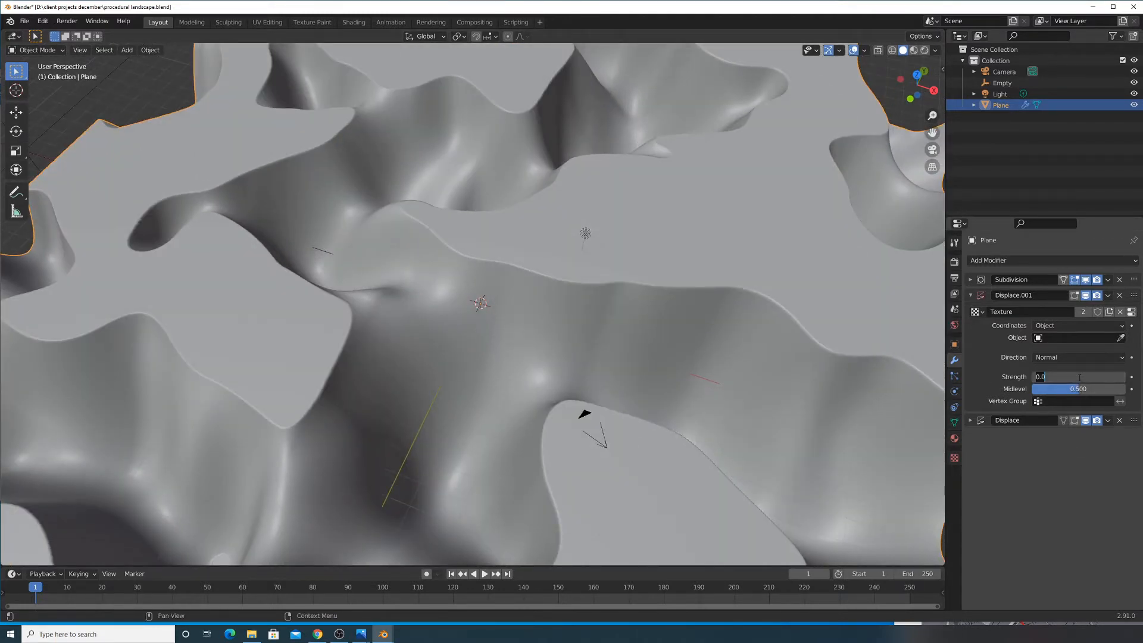
type("2")
key("Return")
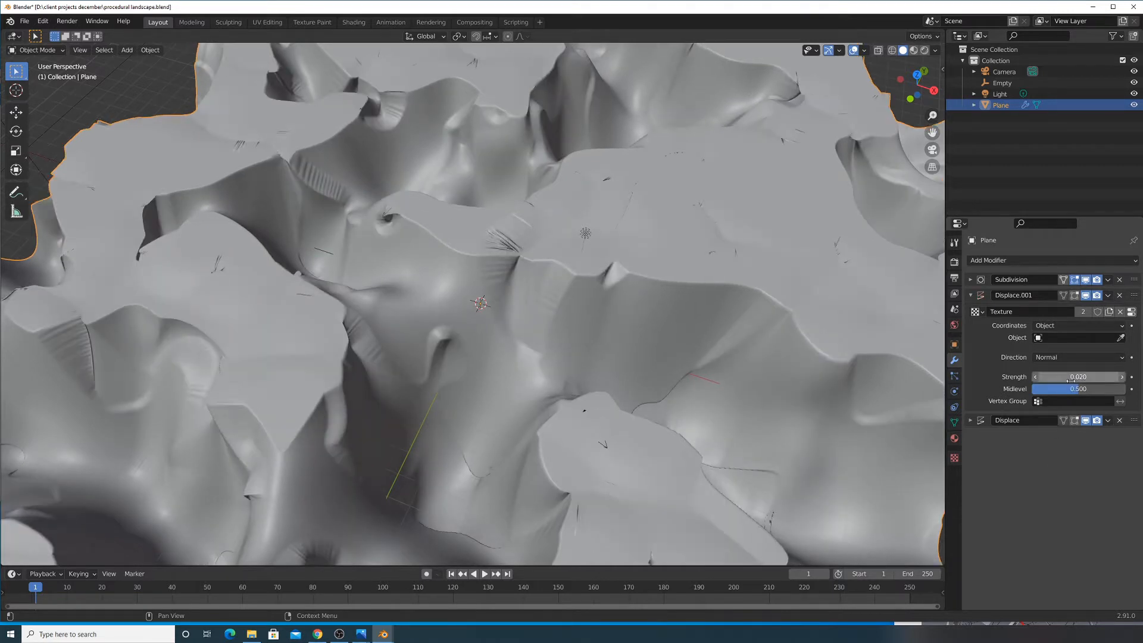
Move the second Displace modifier back below the first in the modifier stack
mouse_move(1133, 299)
left_mouse_down()
mouse_move(1133, 411)
mouse_move(1133, 313)
left_mouse_up()
scroll(499, 263, "down", 6)
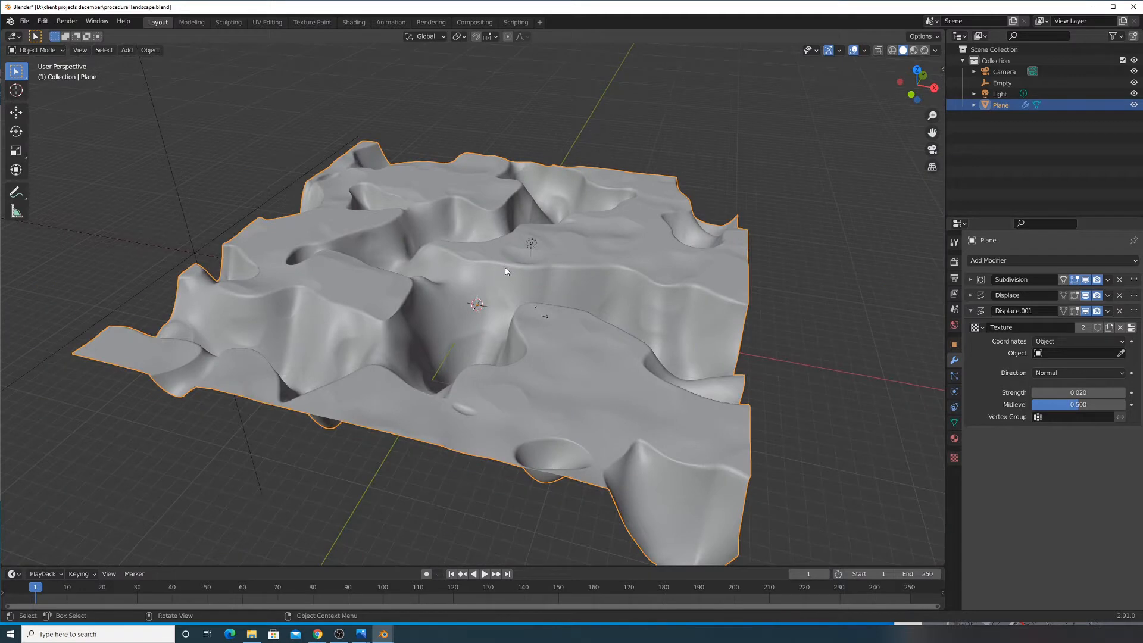
scroll(677, 255, "up", 2)
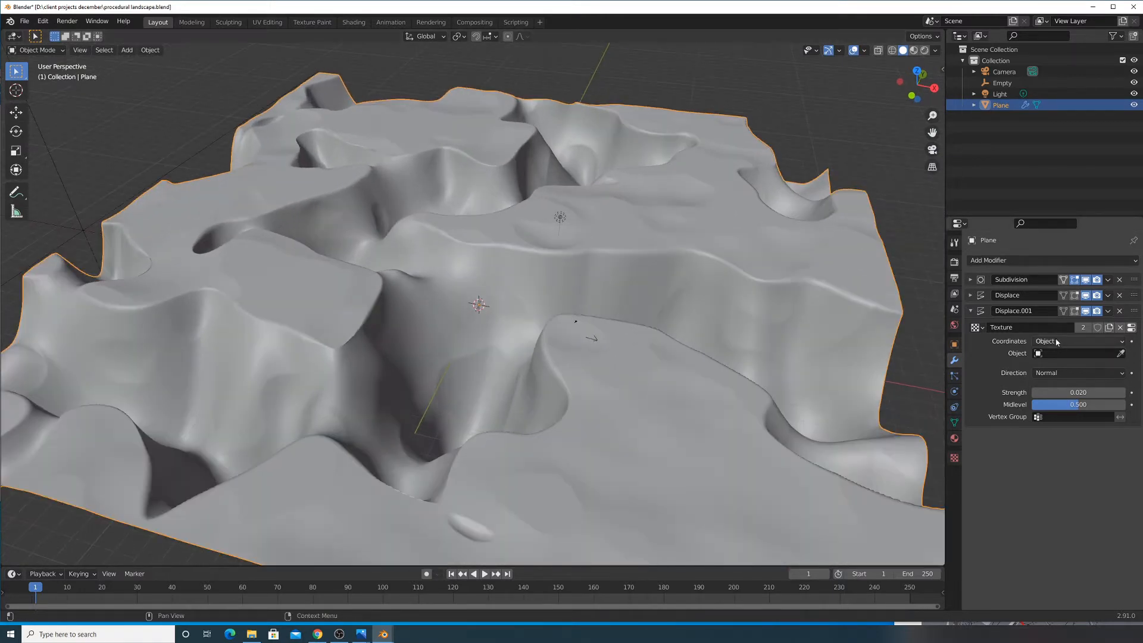
Expand both Displace modifiers' settings and compare the terrain with the second one hidden and shown in the viewport
left_click(973, 310)
left_click(971, 295)
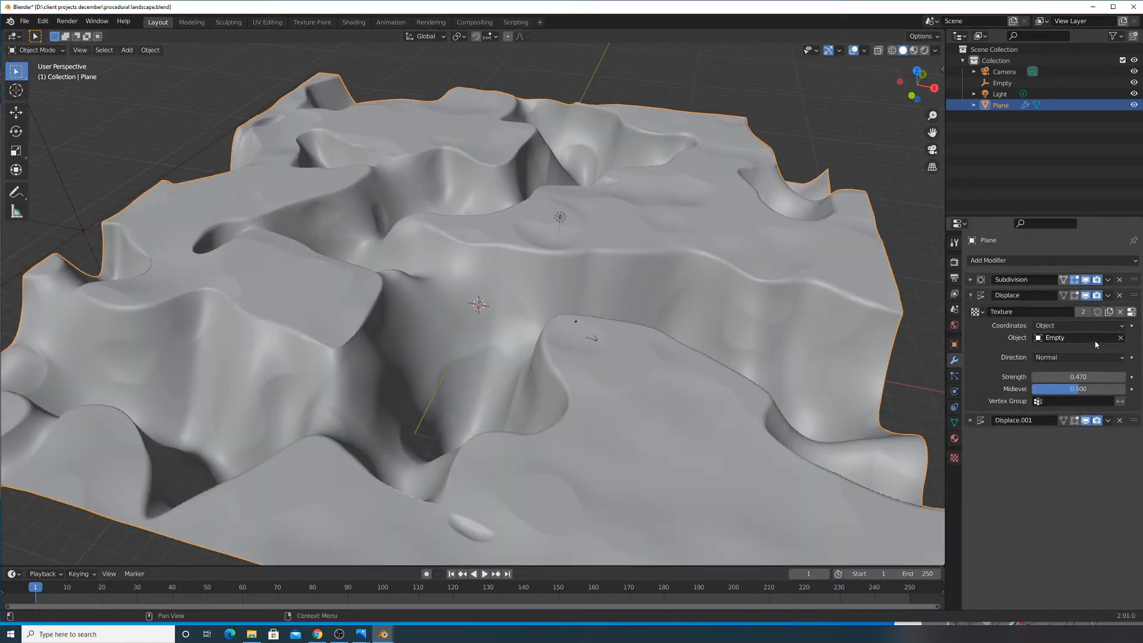
left_click(970, 421)
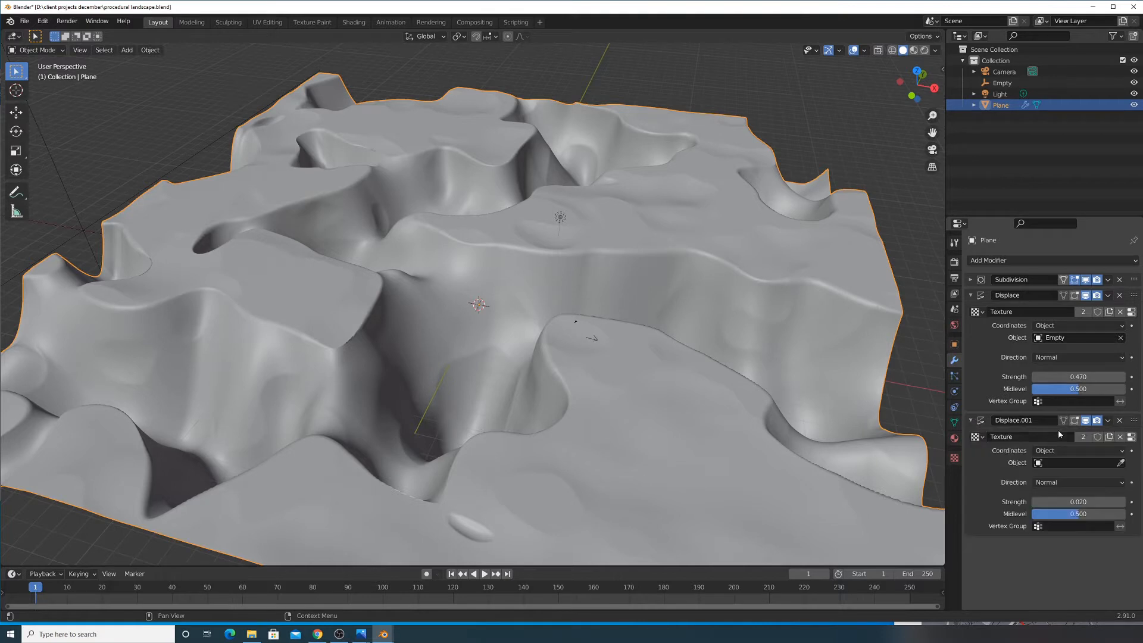
left_click(1086, 420)
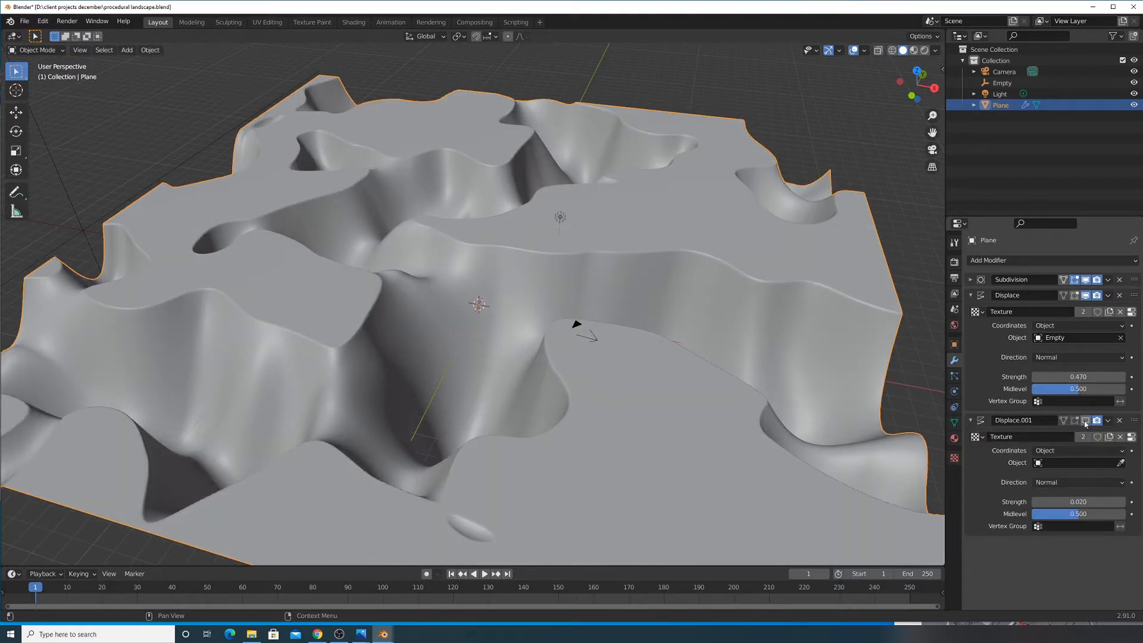
left_click(1086, 420)
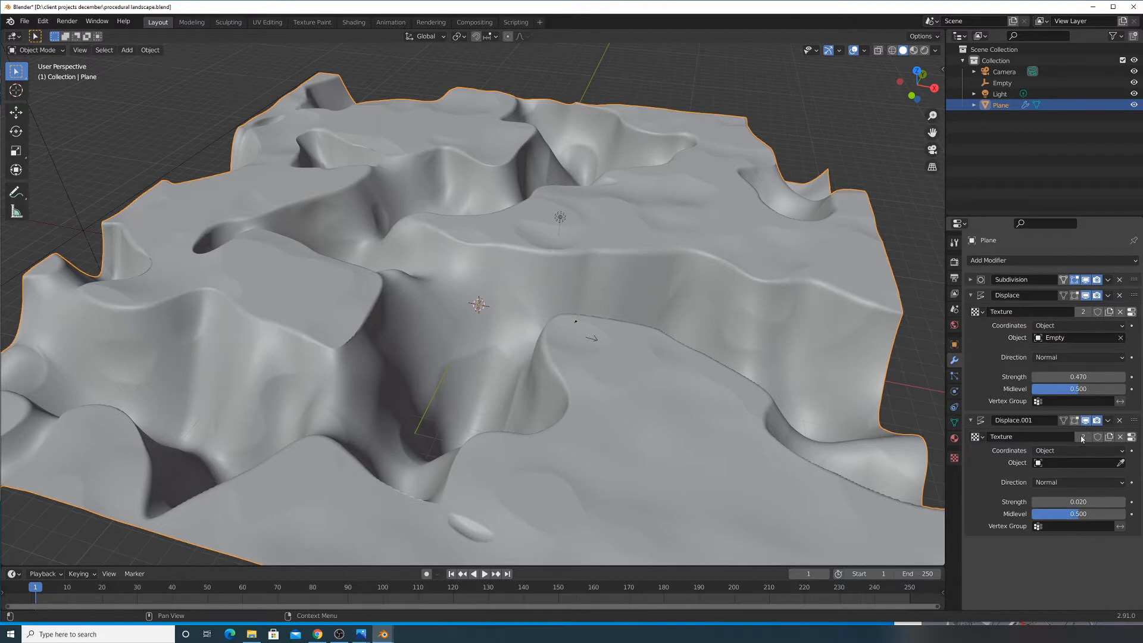
Set the second Displace modifier's strength to 0.1 and the first one's strength to 0.21
left_click(1075, 501)
type(".1")
key("Return")
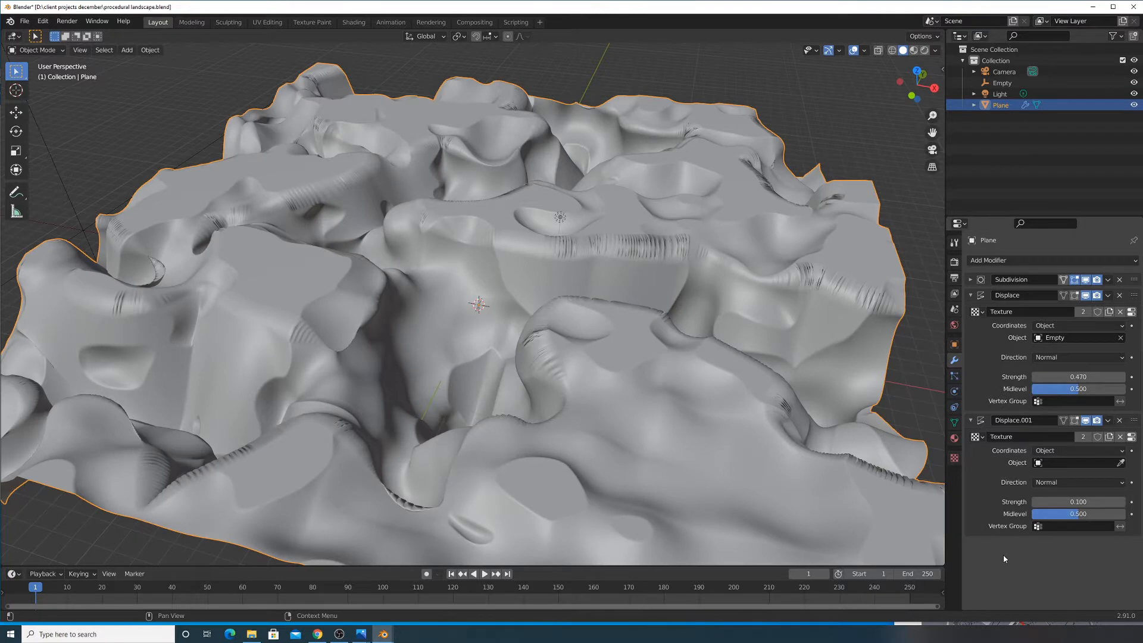
left_click_drag(1077, 377, 1119, 377)
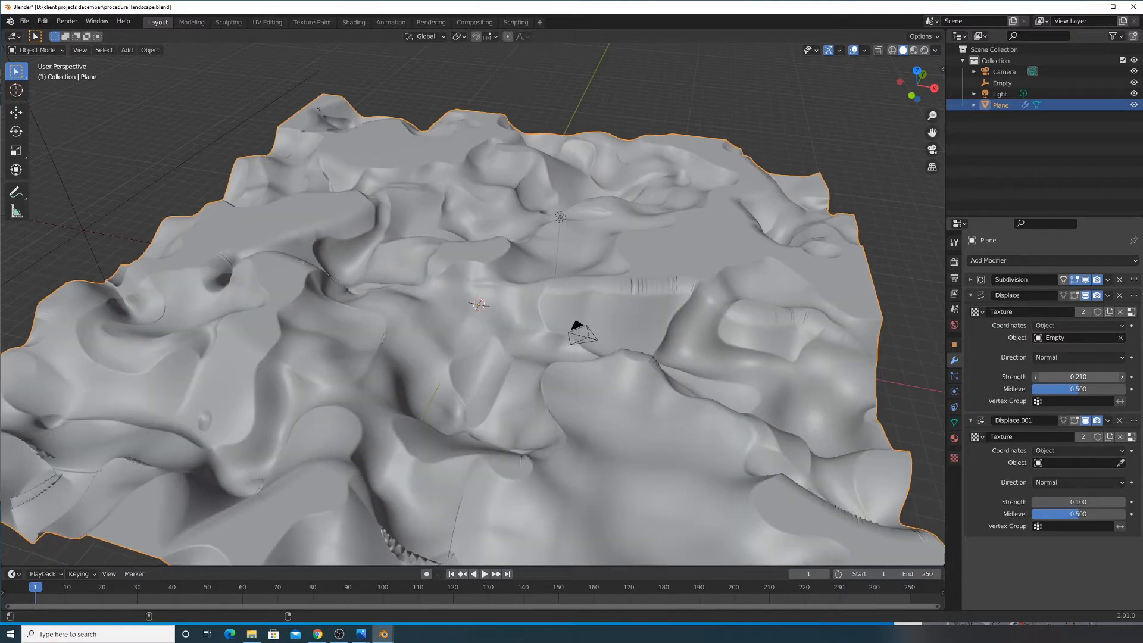
Examine the displaced terrain surface up close and from different angles
middle_click_drag(520, 319, 612, 249)
scroll(384, 309, "down", 5)
scroll(356, 320, "up", 6)
scroll(430, 352, "down", 4)
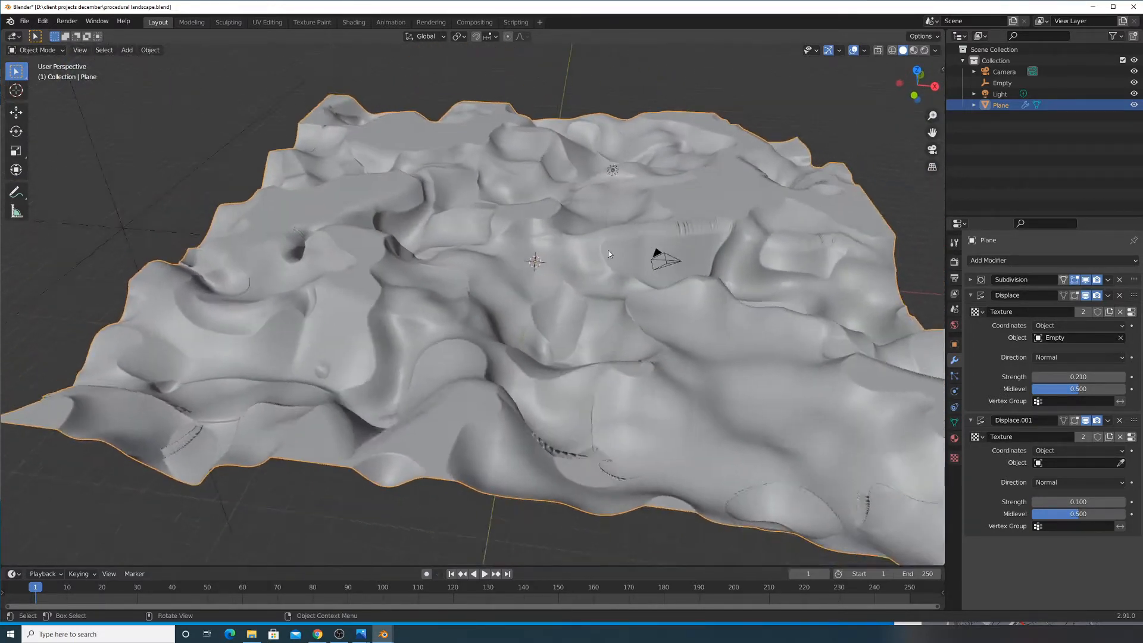
scroll(612, 249, "up", 4)
middle_click_drag(420, 256, 598, 302, "shift")
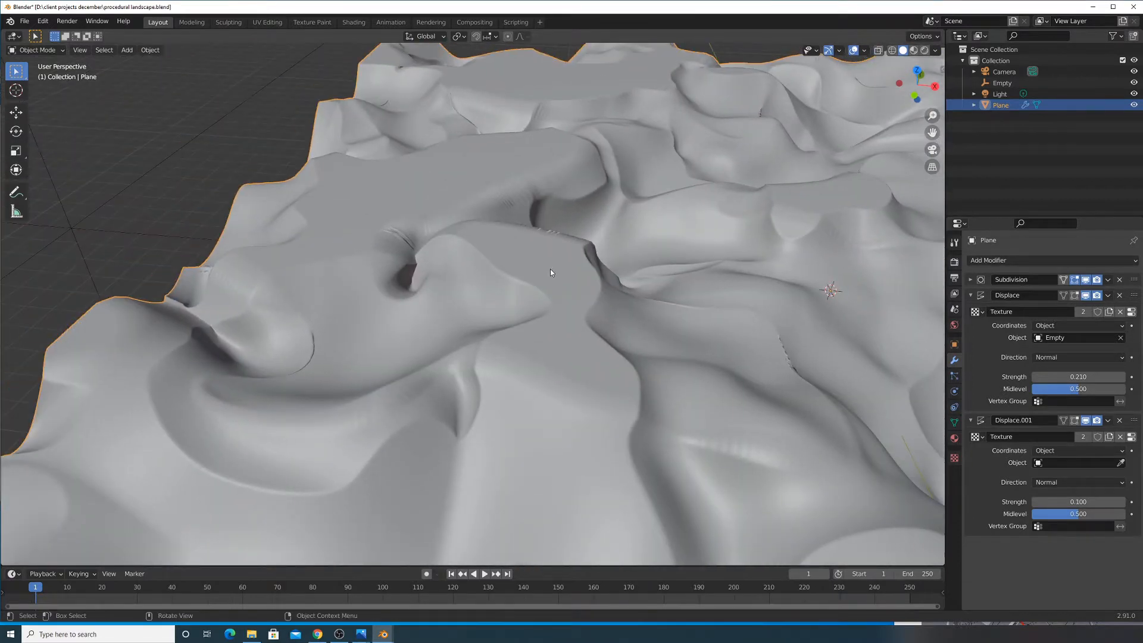
middle_click_drag(550, 274, 558, 277)
Set the Subdivision modifier's viewport level to 5 and check the terrain's detail
left_click(971, 280)
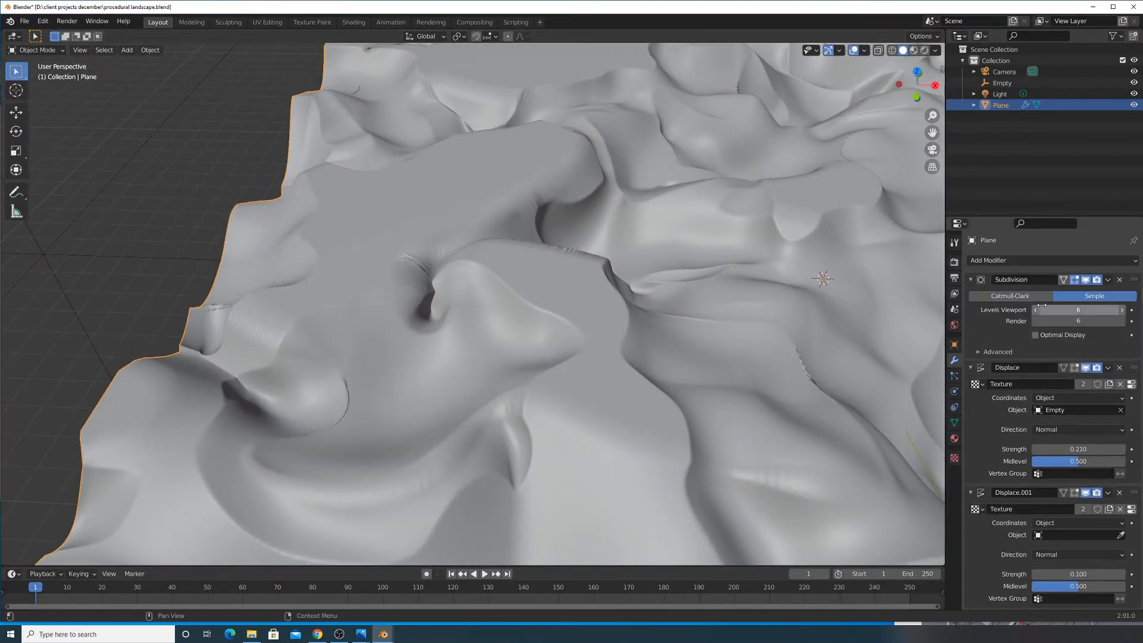
scroll(557, 256, "down", 8)
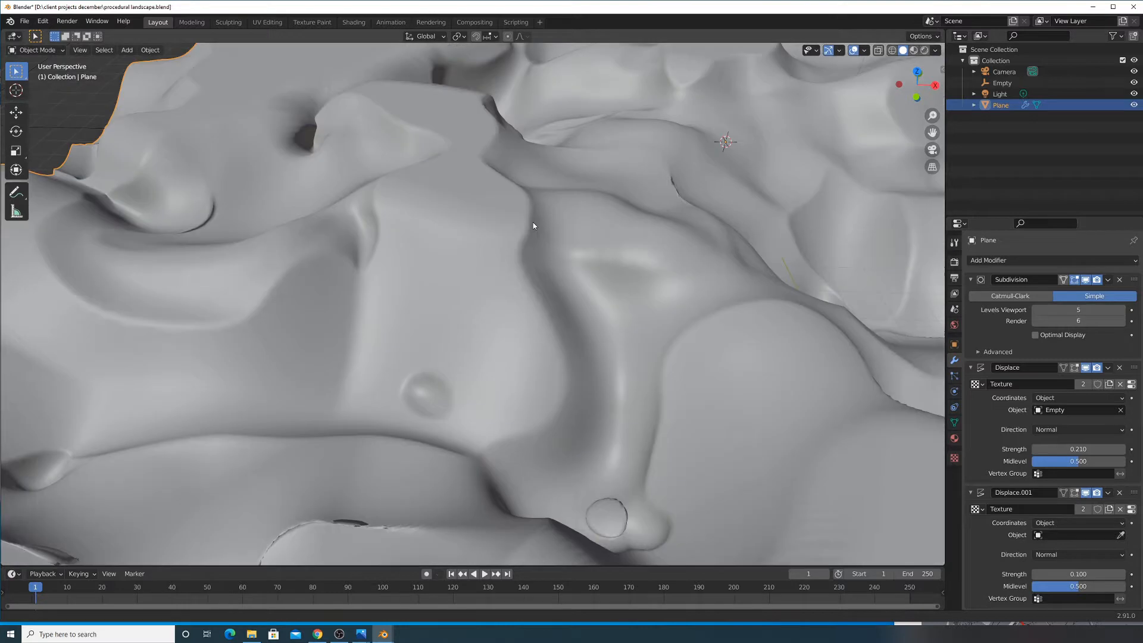
middle_click_drag(735, 295, 633, 292)
scroll(703, 321, "up", 3)
middle_click_drag(674, 322, 667, 325)
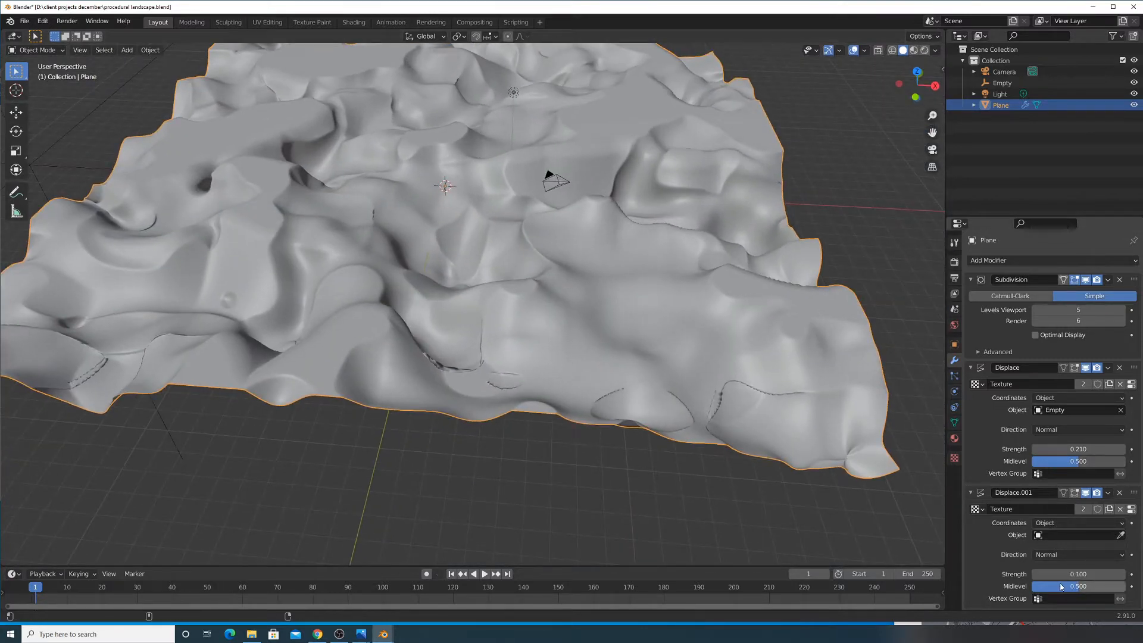
Set the second Displace modifier's strength to 0.27 and collapse both Displace modifiers' settings
left_click_drag(1054, 575, 1094, 574)
middle_click_drag(717, 236, 602, 241)
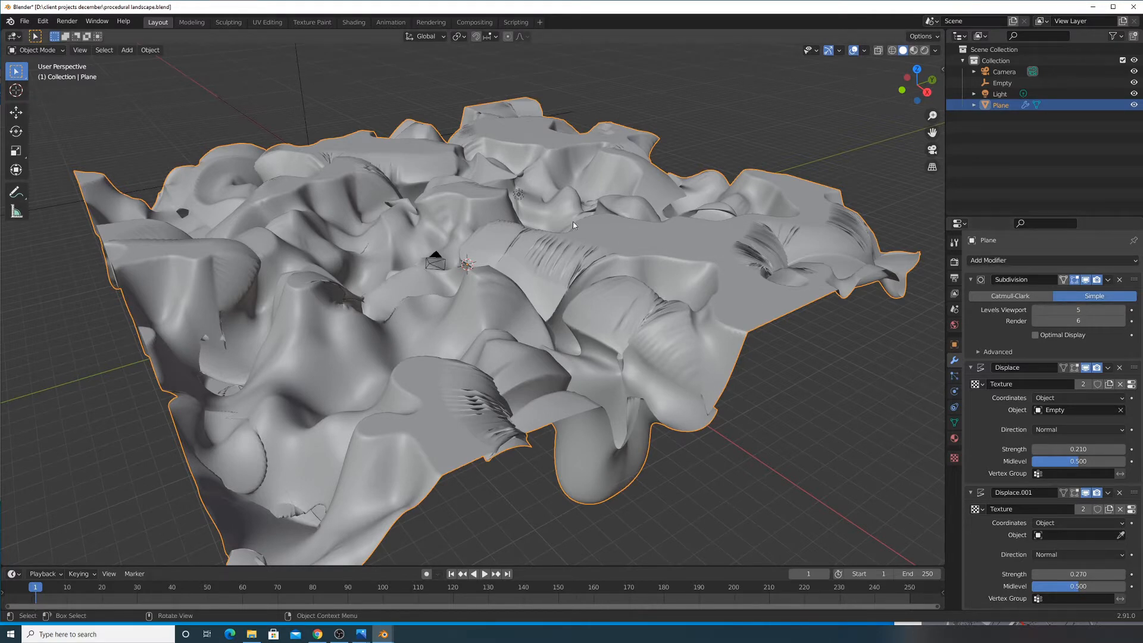
left_click(971, 368)
left_click(971, 383)
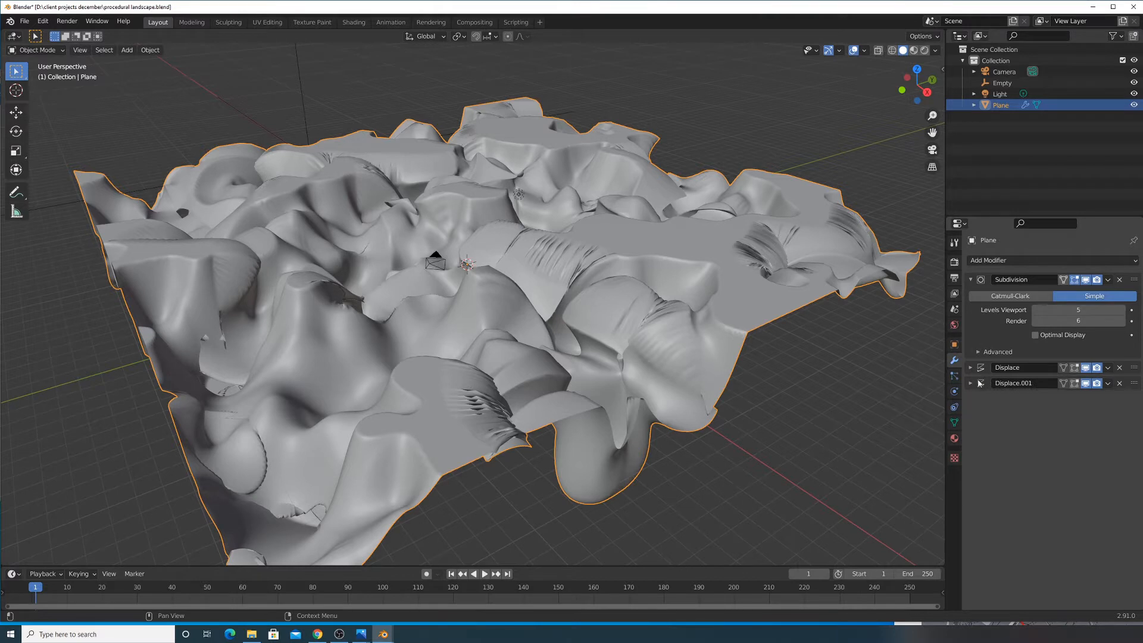
Add a Smooth modifier to the terrain plane and set its repeat count to 10
left_click(1043, 261)
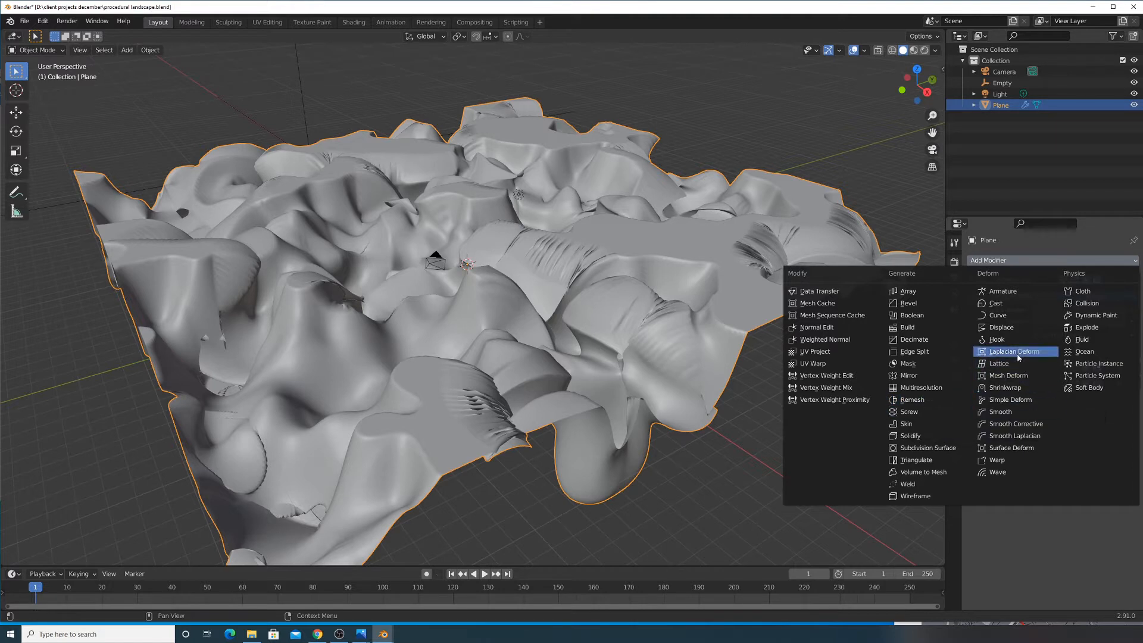
left_click(1019, 412)
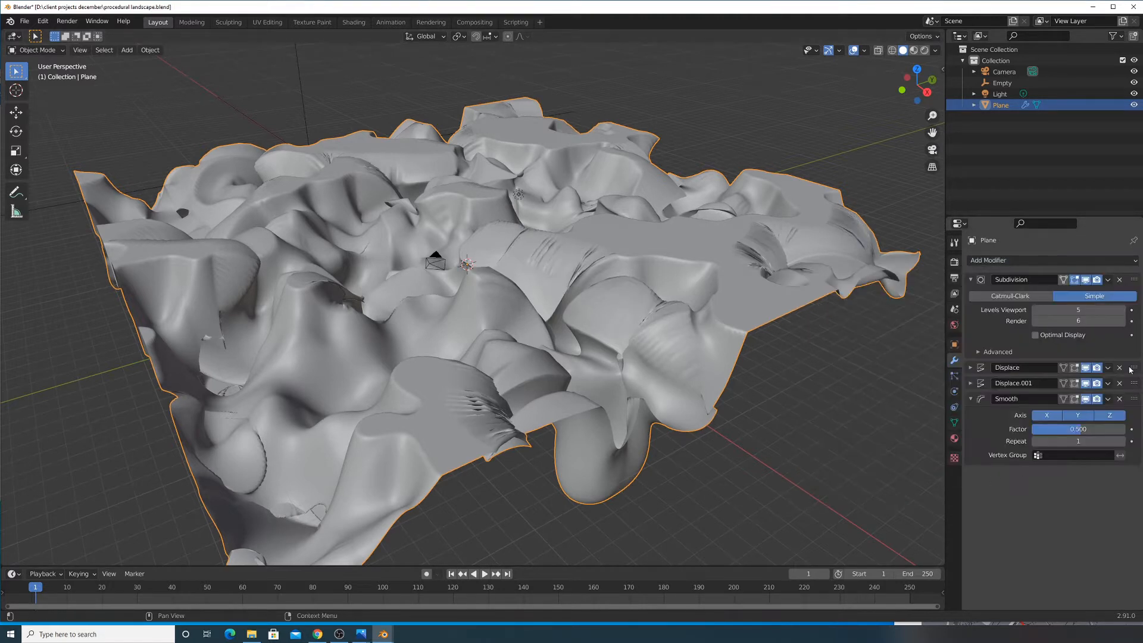
left_click(1083, 439)
key("Return")
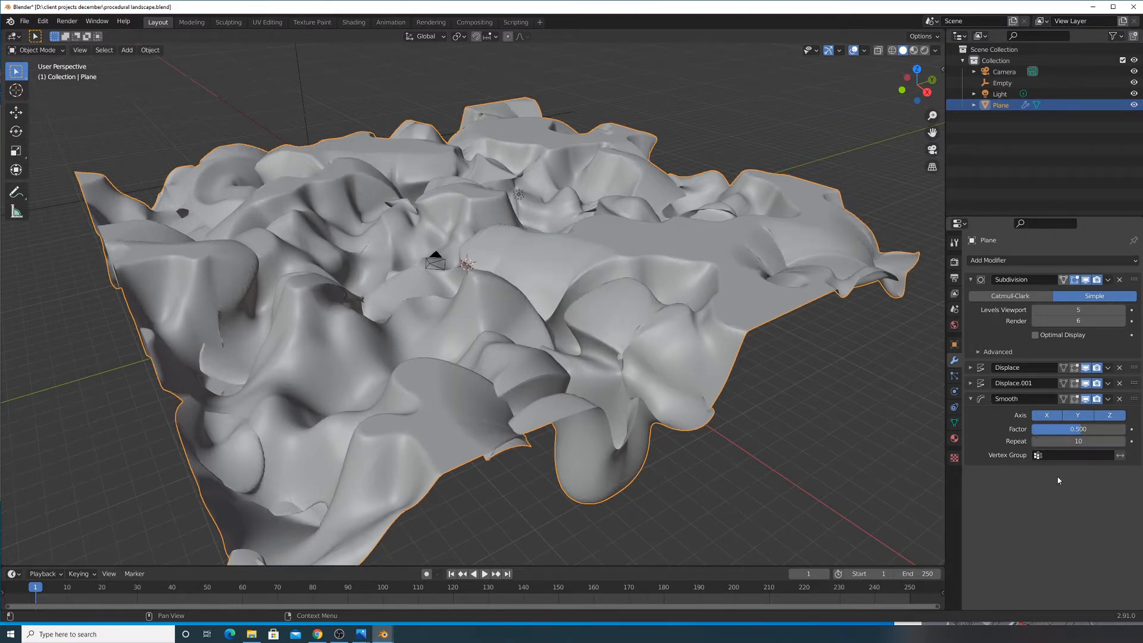
Raise the Smooth modifier's repeat count to 20 and inspect the smoothed terrain up close
left_click(1082, 441)
type("20")
key("Return")
middle_click_drag(502, 298, 587, 349)
scroll(587, 348, "up", 3)
middle_click_drag(551, 301, 673, 305)
Expand the second Displace modifier and set its strength to 0.12
left_click(970, 383)
mouse_move(1081, 465)
left_mouse_down()
mouse_move(1042, 465)
mouse_move(1078, 464)
left_mouse_up()
scroll(498, 362, "down", 6)
middle_click_drag(498, 363, 397, 345)
scroll(398, 349, "up", 3)
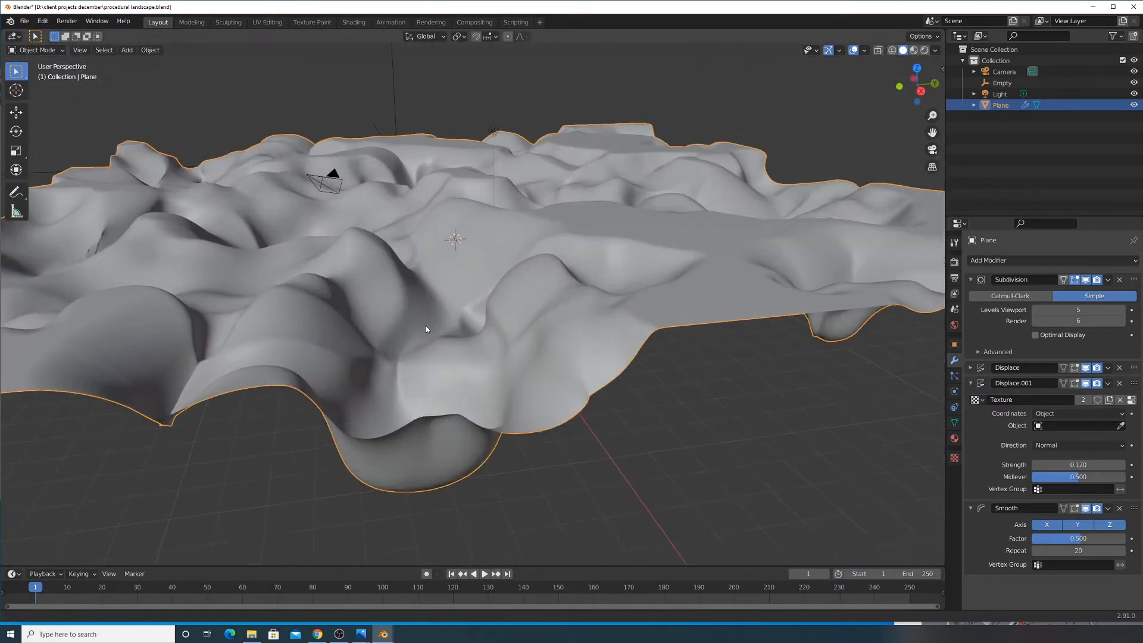
Add a Wave modifier to the terrain plane and set its narrowness to 7.3 m
left_click(1000, 260)
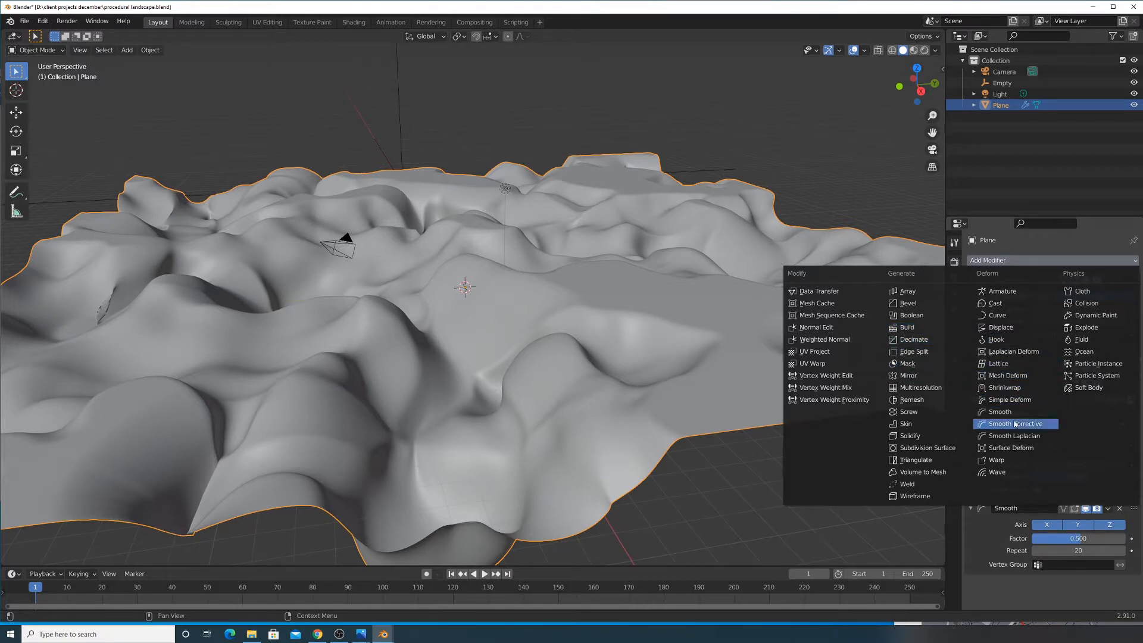
left_click(998, 471)
scroll(625, 342, "down", 6)
middle_click_drag(605, 296, 727, 326)
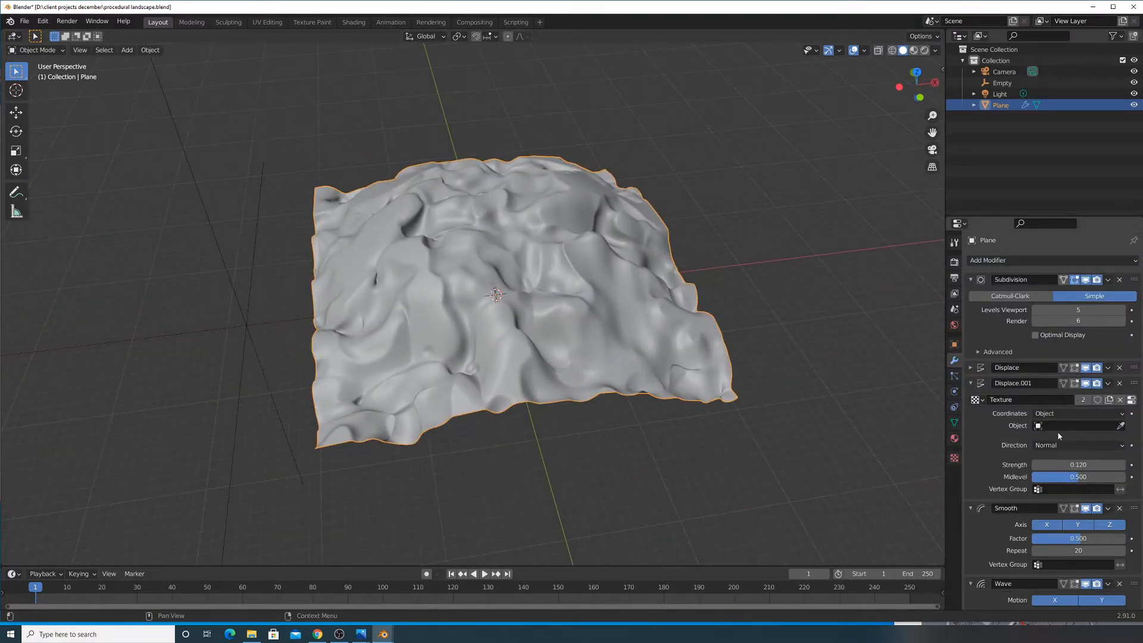
scroll(1058, 431, "down", 5)
left_click_drag(1085, 517, 1122, 517)
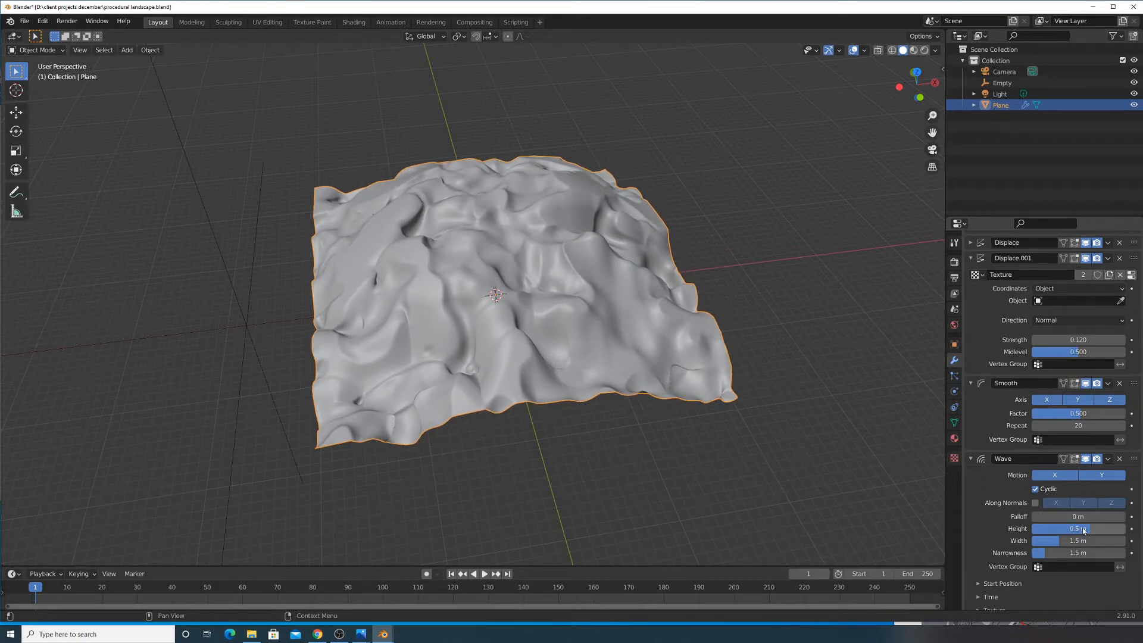
mouse_move(1090, 528)
left_mouse_down()
mouse_move(1059, 528)
mouse_move(1089, 528)
left_mouse_up()
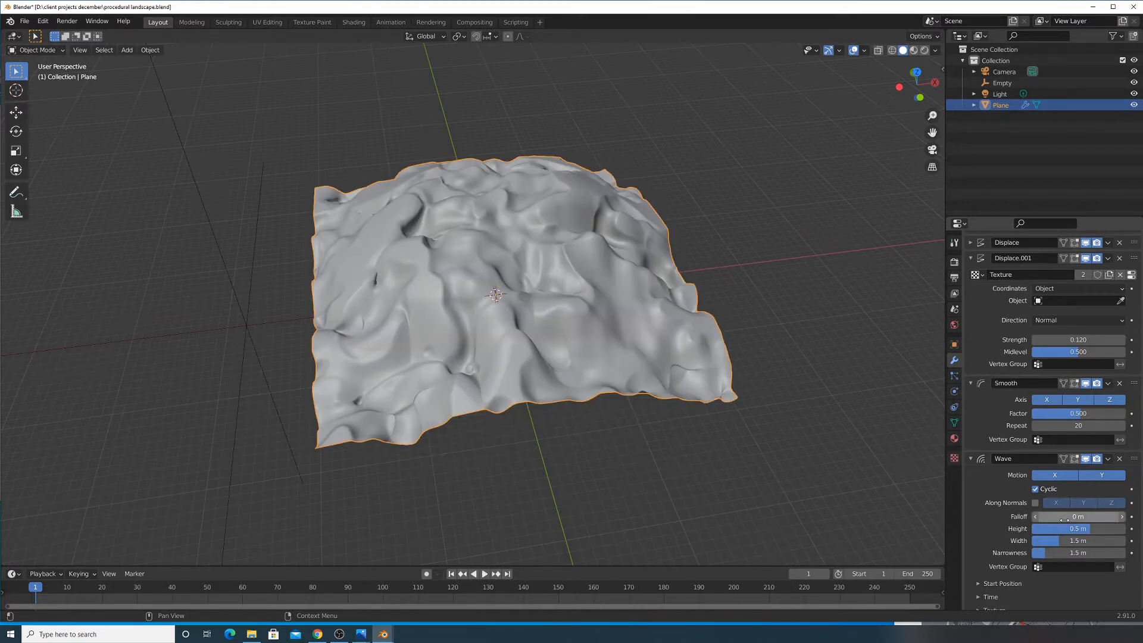
scroll(1047, 548, "down", 1)
left_click_drag(1065, 510, 1123, 546)
middle_click_drag(732, 296, 625, 298, "alt")
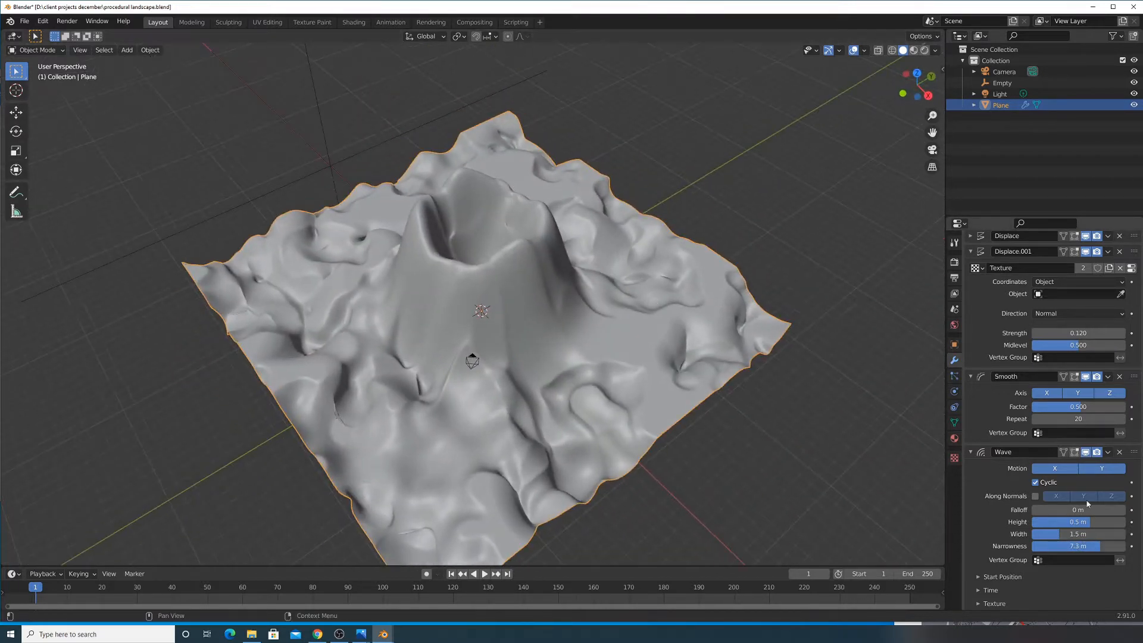
Set the Wave modifier's height to 0.27 m, width to 1.8 m and narrowness to 8.8 m
left_click_drag(1085, 510, 1087, 511)
left_click_drag(1078, 521, 1053, 521)
middle_click_drag(898, 480, 673, 375)
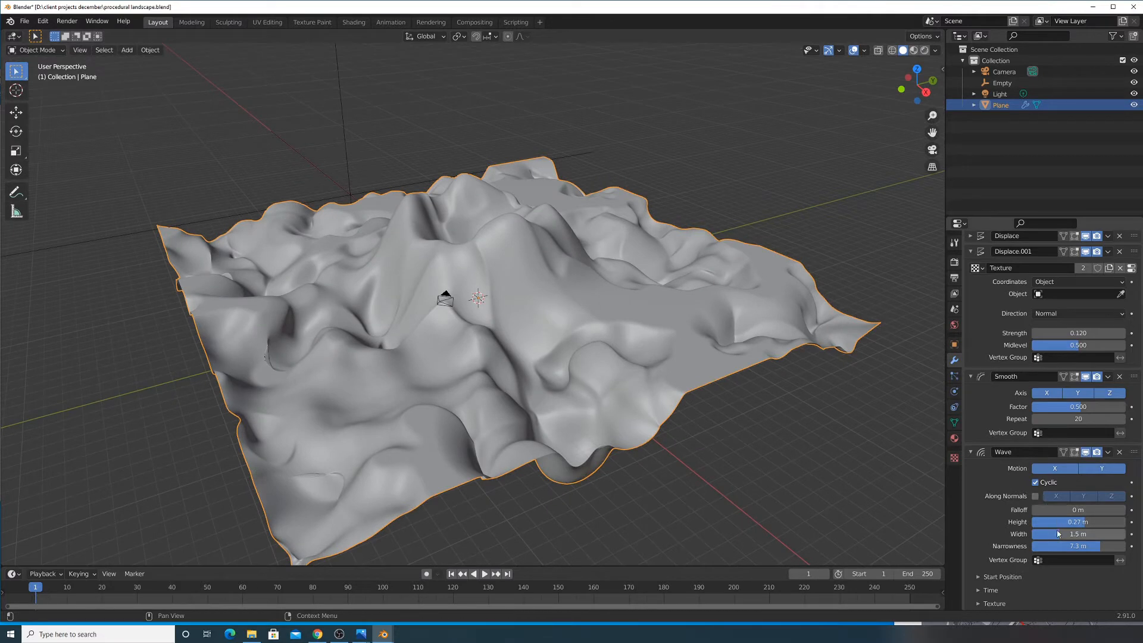
left_click_drag(1077, 546, 1052, 510)
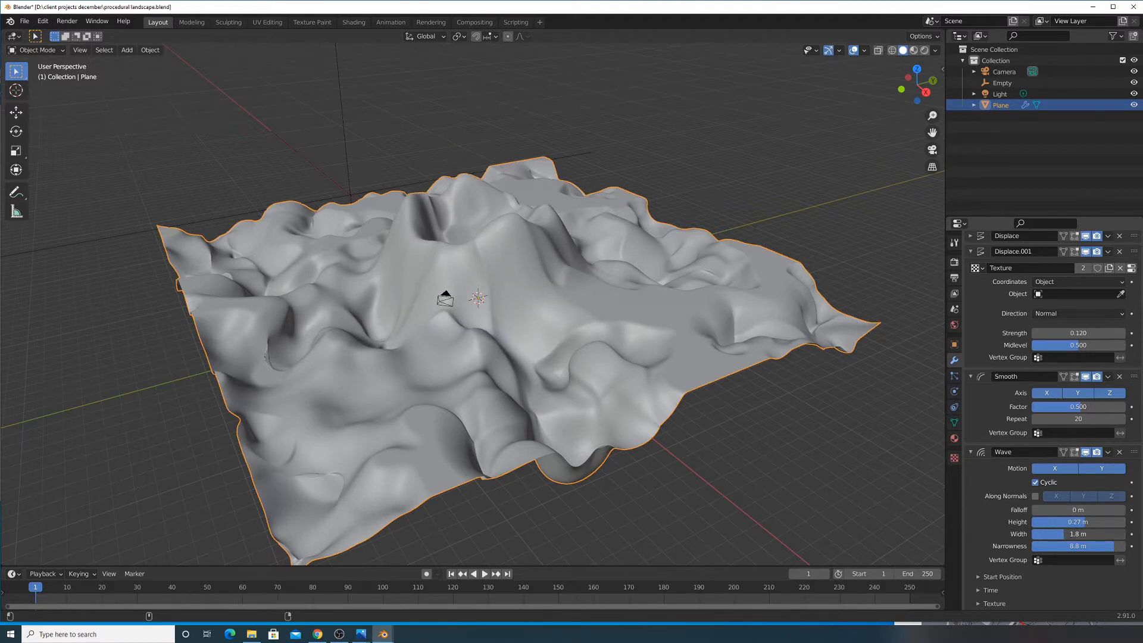
Reduce the Wave modifier's narrowness to 5.4 m and its width to 0.75 m
left_click_drag(1079, 536, 1066, 536)
mouse_move(1101, 546)
left_mouse_down()
mouse_move(1075, 546)
mouse_move(1089, 546)
left_mouse_up()
left_click_drag(1096, 546, 1082, 546)
middle_click_drag(780, 398, 787, 440)
mouse_move(1066, 534)
left_mouse_down()
mouse_move(1119, 534)
mouse_move(1033, 534)
mouse_move(1057, 534)
left_mouse_up()
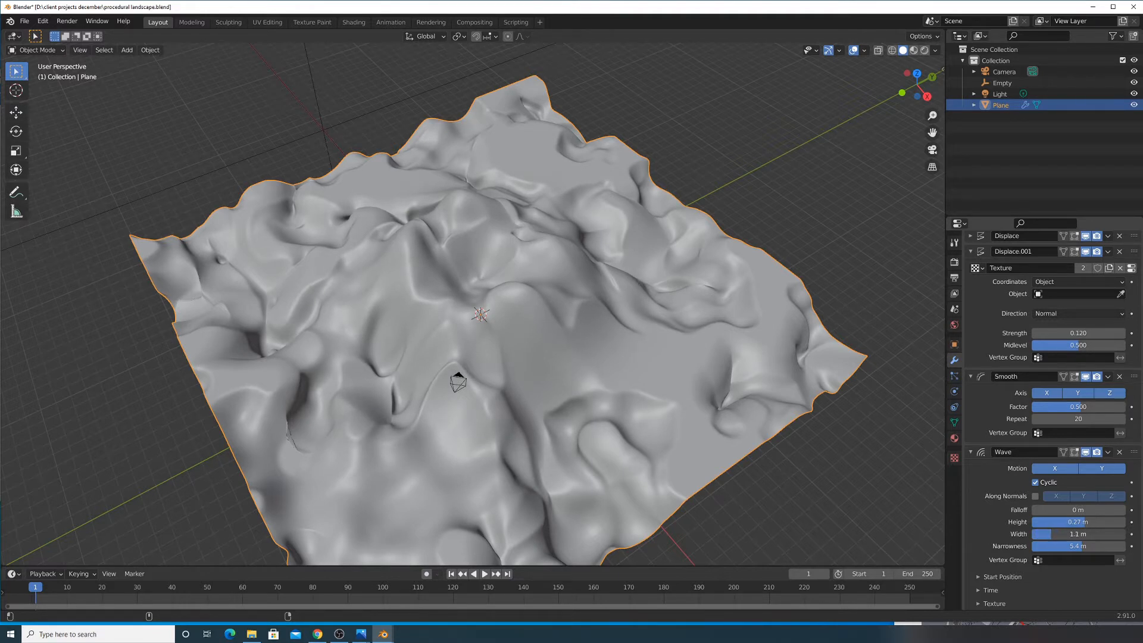
left_click_drag(1043, 534, 1040, 534)
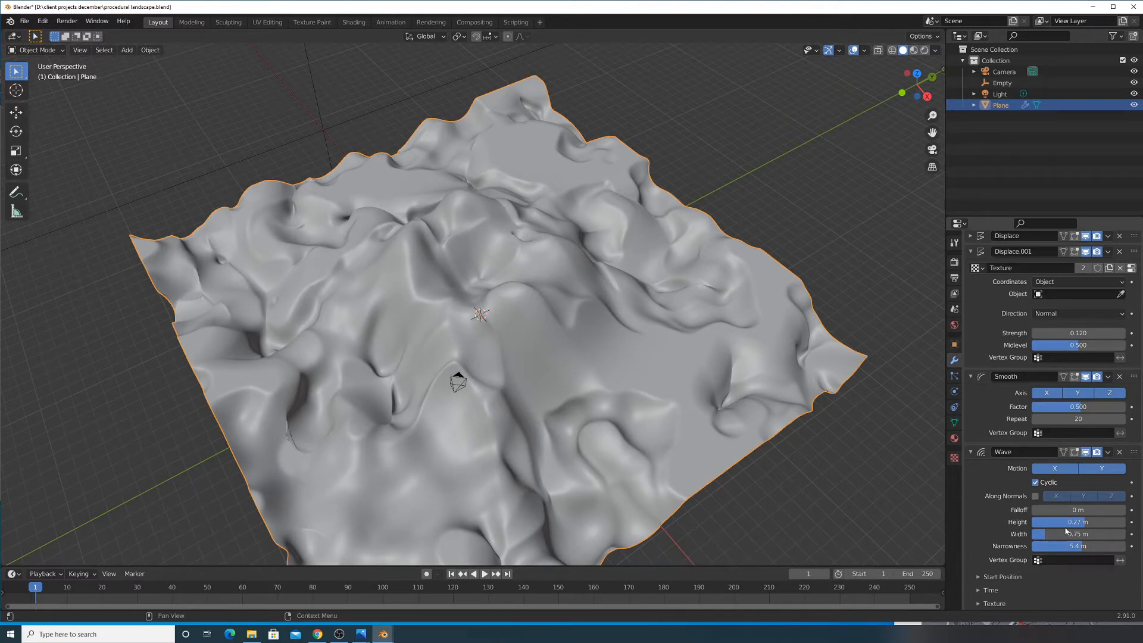
Set the Wave modifier's narrowness to 9.8 m and its height to 0.21 m
left_click_drag(1067, 510, 1036, 511)
left_click_drag(1069, 546, 1084, 521)
middle_click_drag(673, 436, 615, 345)
scroll(641, 384, "up", 1)
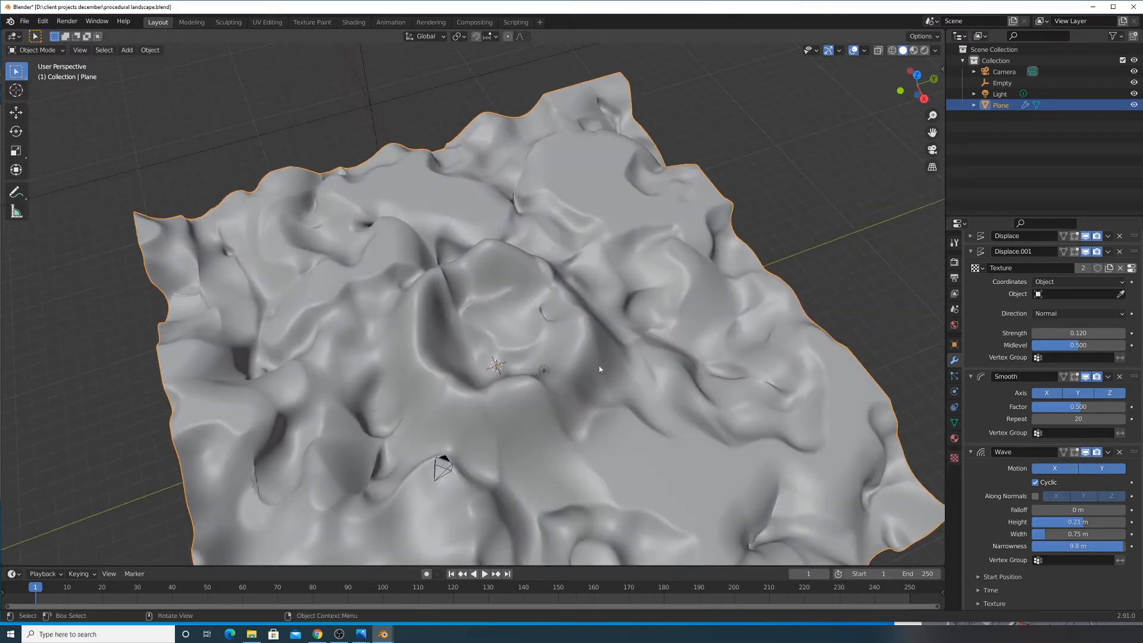
Look through the Wave modifier's start position and time settings
left_click(992, 578)
scroll(1000, 560, "down", 2)
left_click(1003, 590)
scroll(1030, 588, "down", 3)
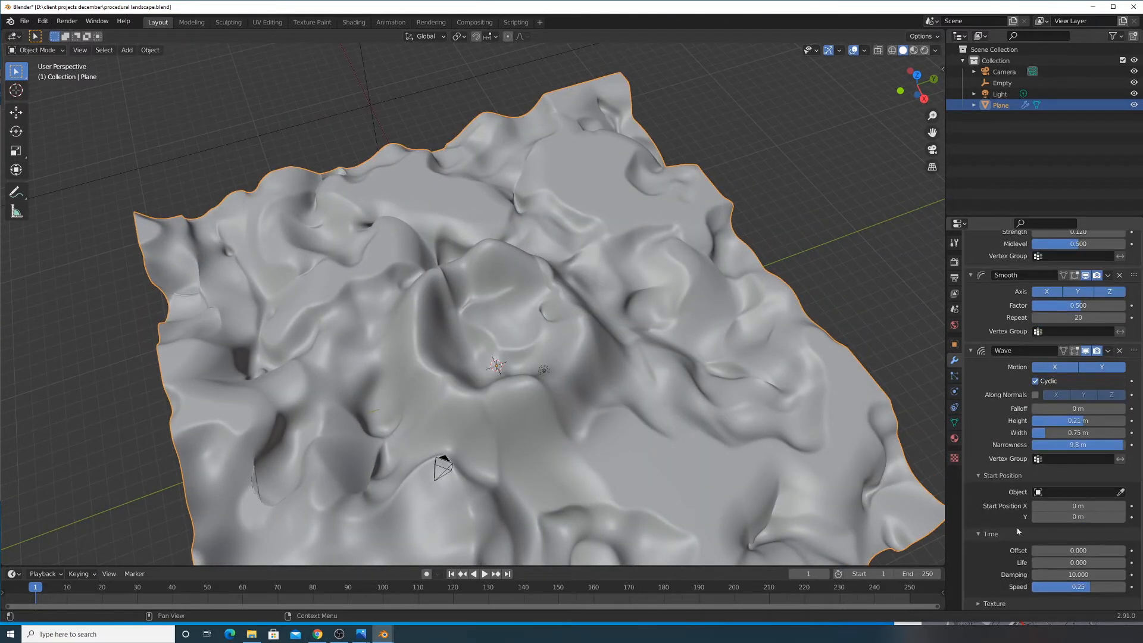
left_click(1006, 536)
left_click(995, 536)
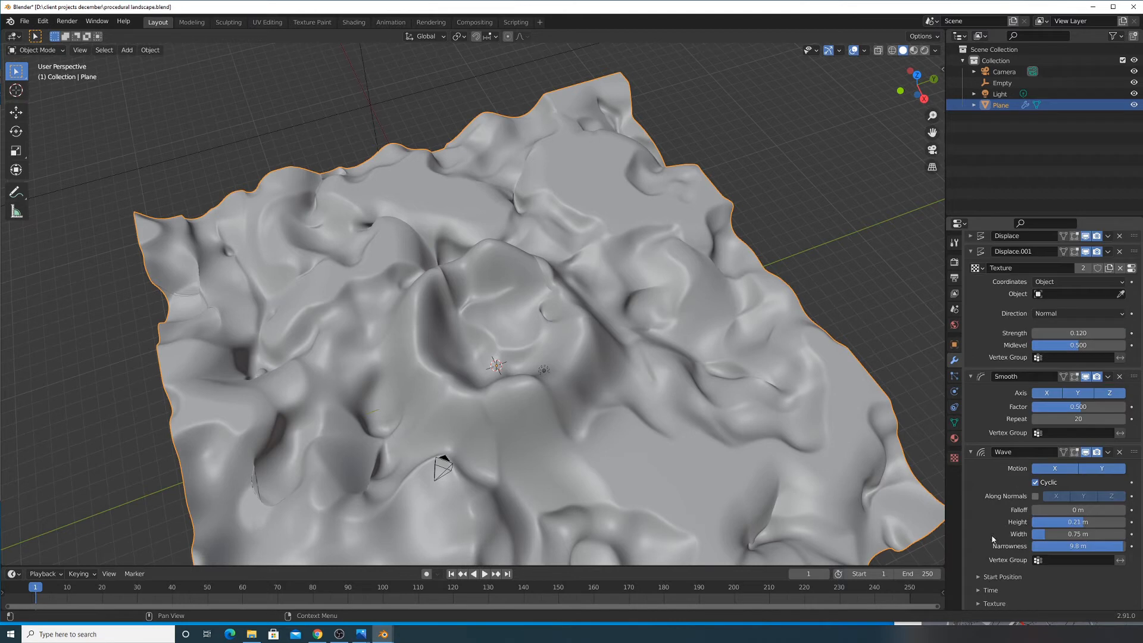
Collapse the settings of the Wave, Smooth and second Displace modifiers
left_click(971, 452)
left_click(971, 508)
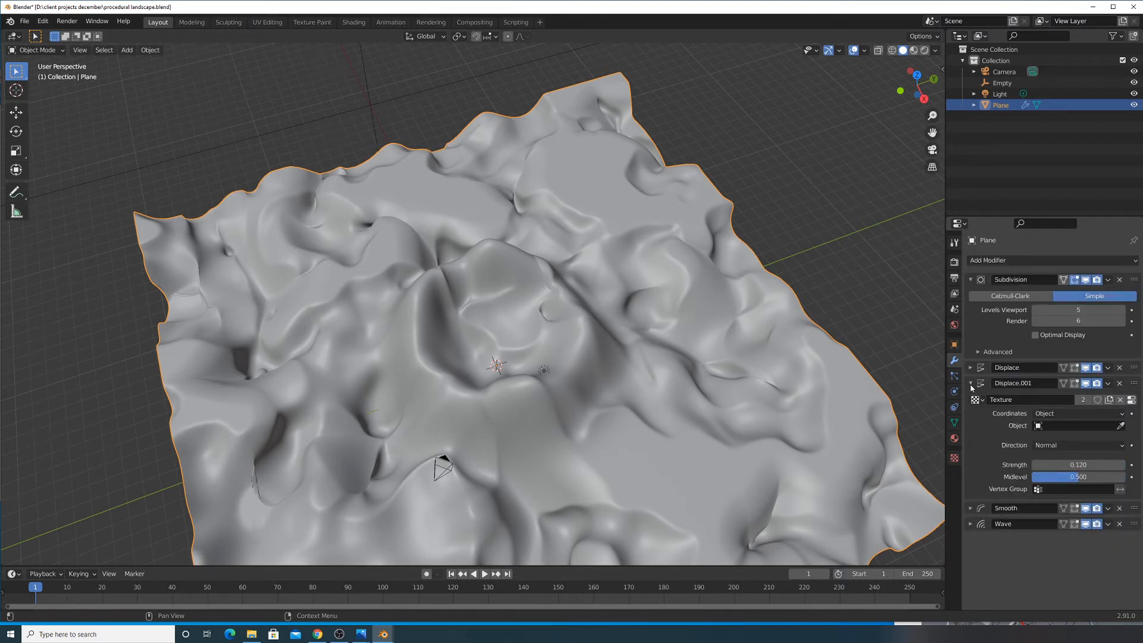
left_click(971, 384)
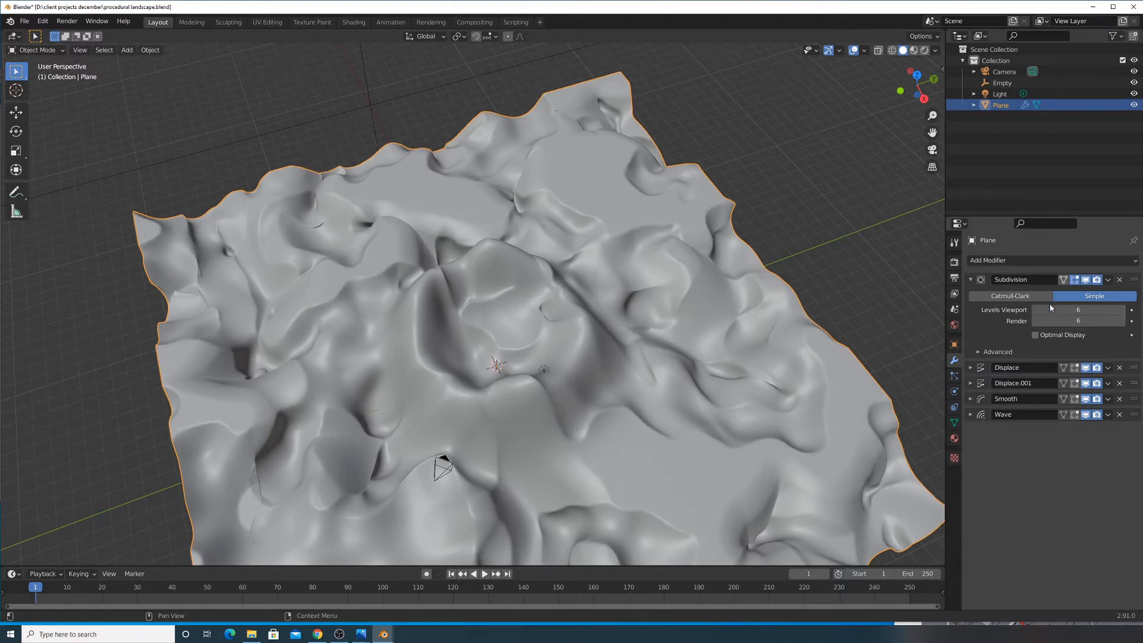
Add a third Displace modifier after the Wave modifier
left_click(1022, 262)
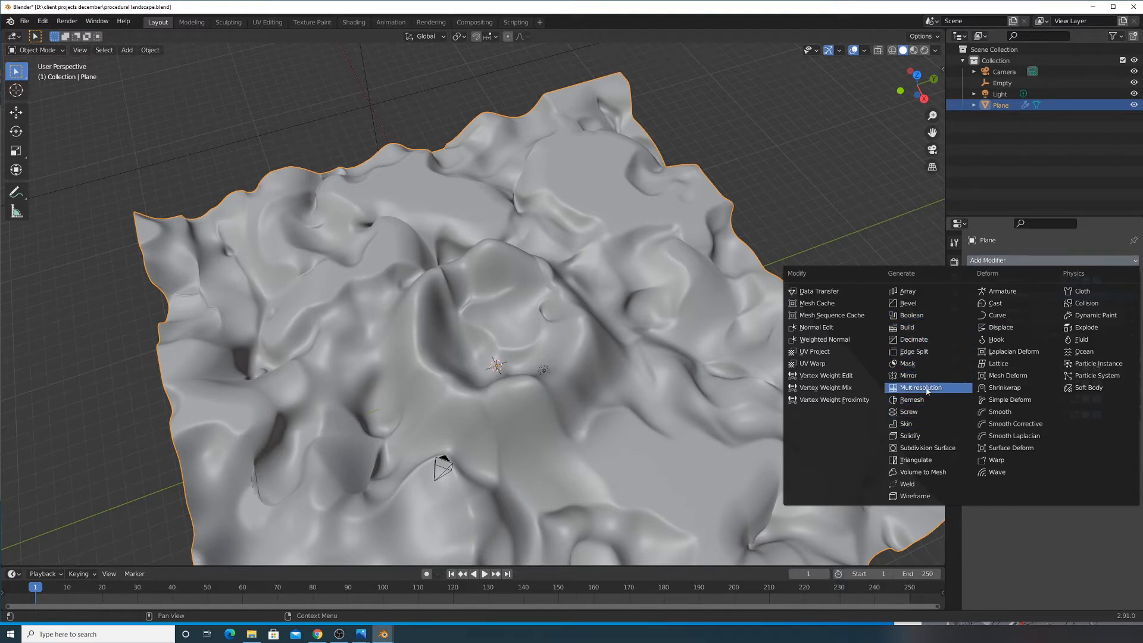
left_click(1007, 327)
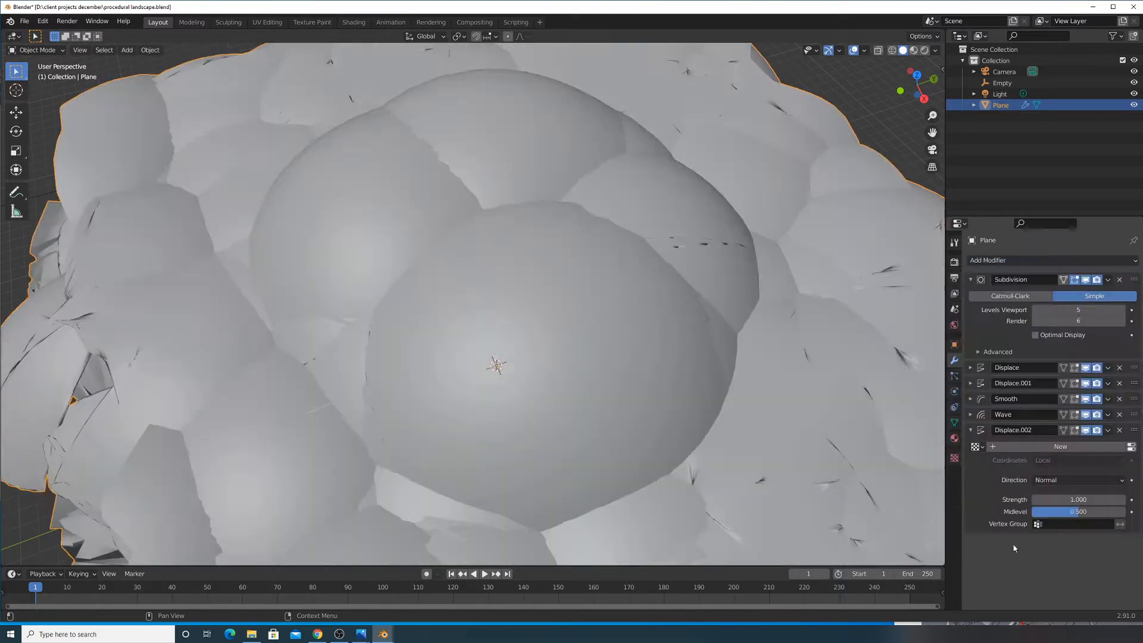
scroll(929, 453, "down", 1)
Change the existing displacement texture's type to Distorted Noise with Voronoi F2 as its noise basis
left_click(954, 458)
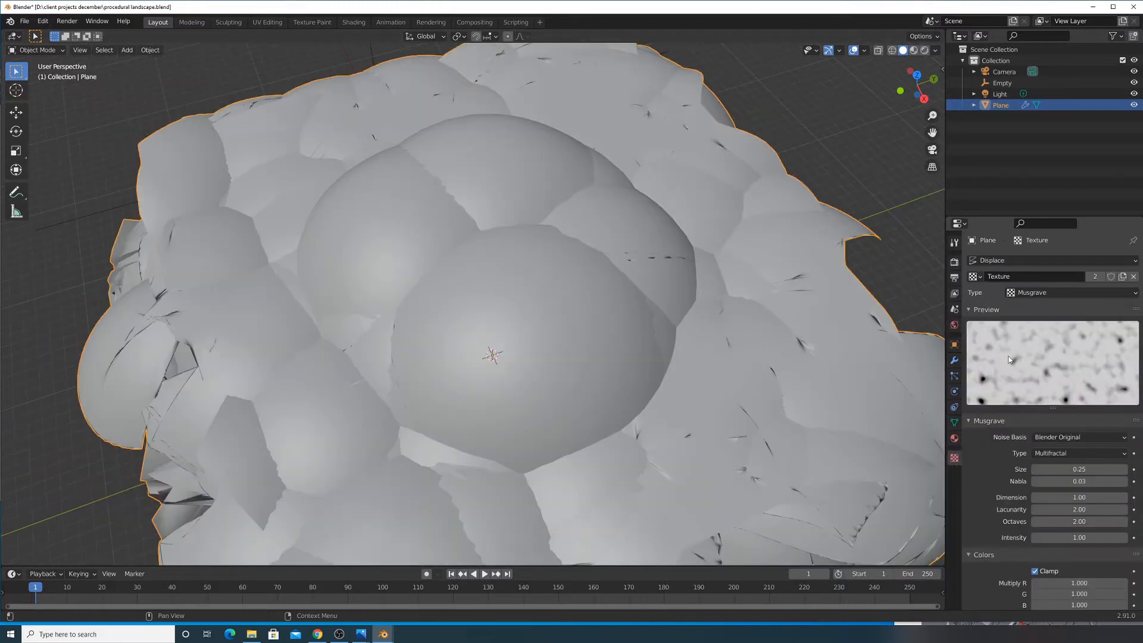
left_click(1049, 295)
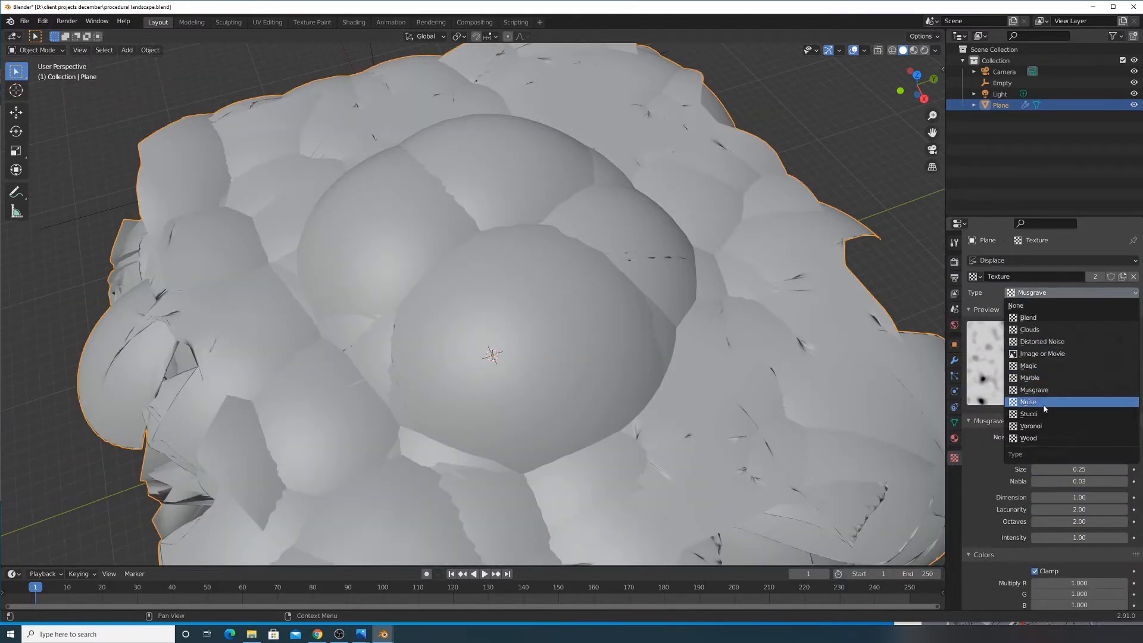
left_click(1042, 342)
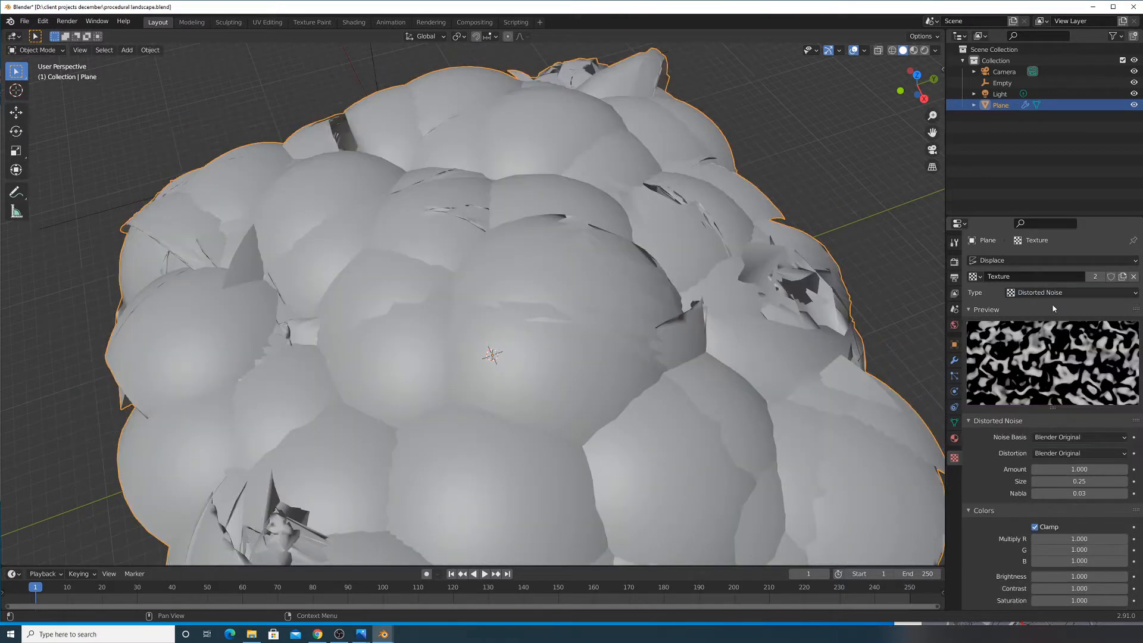
left_click(1077, 437)
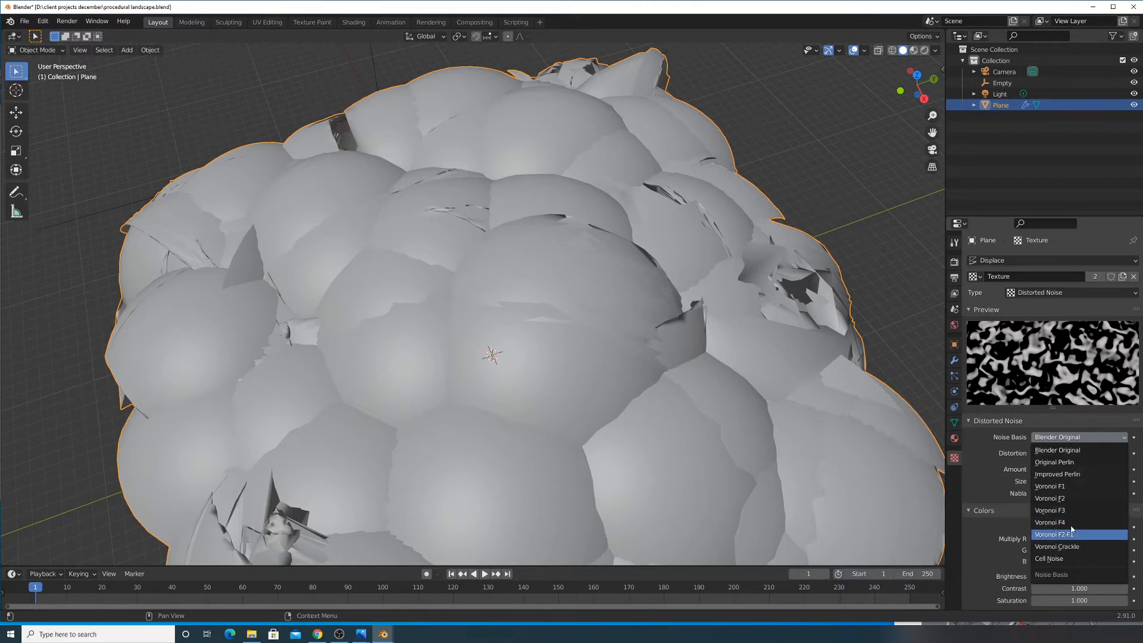
left_click(1069, 500)
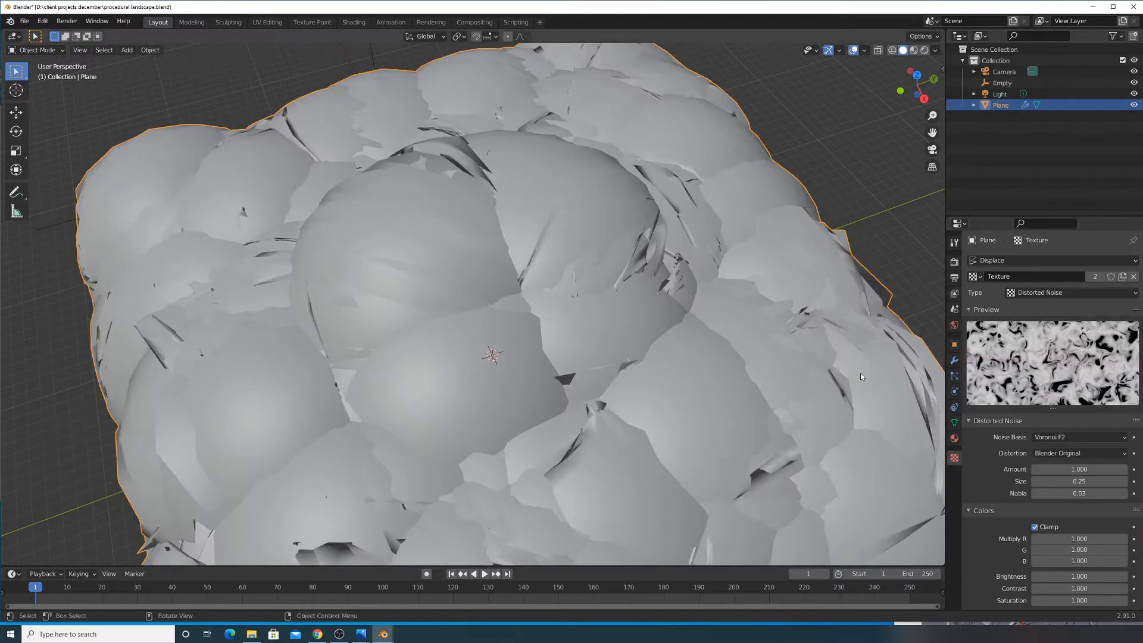
Try a new texture on the third Displace modifier, unlink it and try assigning the existing texture instead
left_click(954, 360)
left_click(1081, 501)
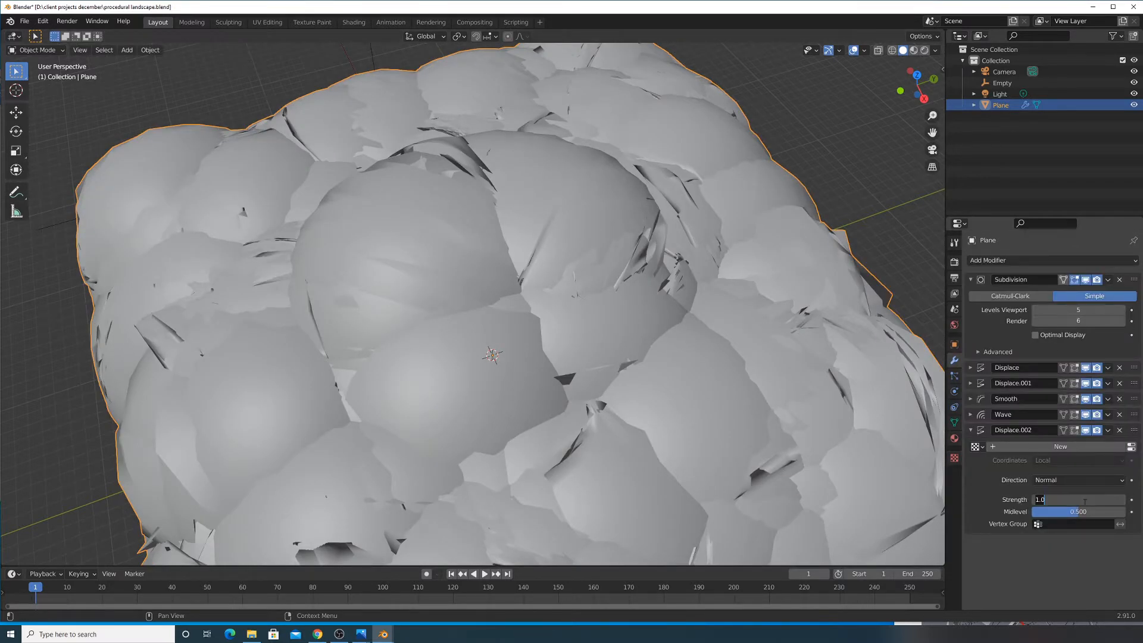
key("Return")
left_click(1061, 447)
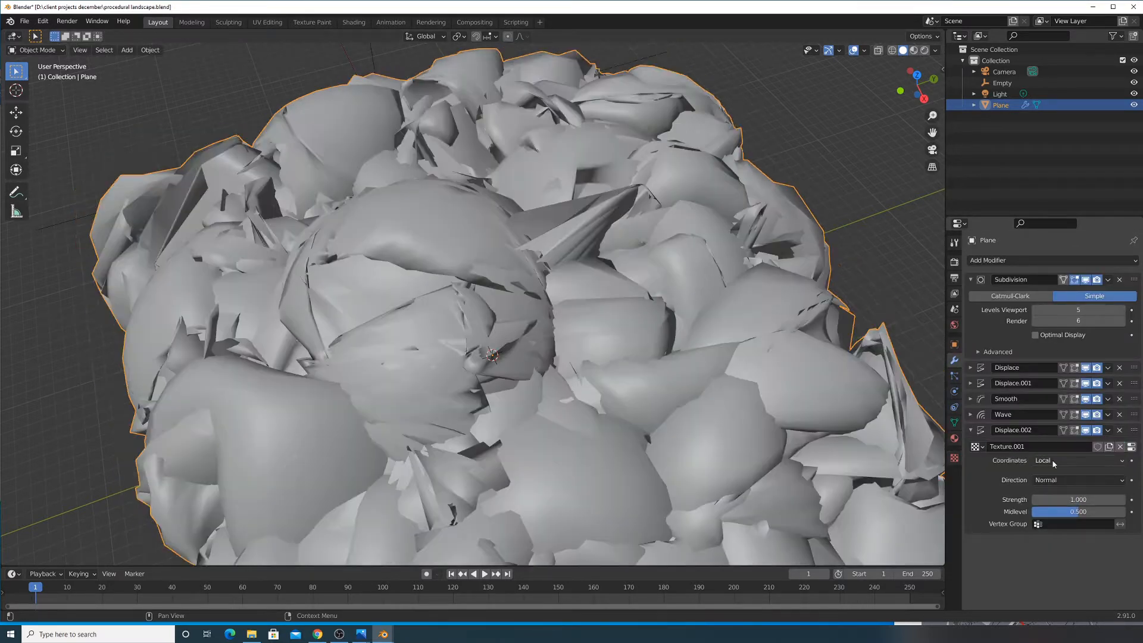
left_click(977, 447)
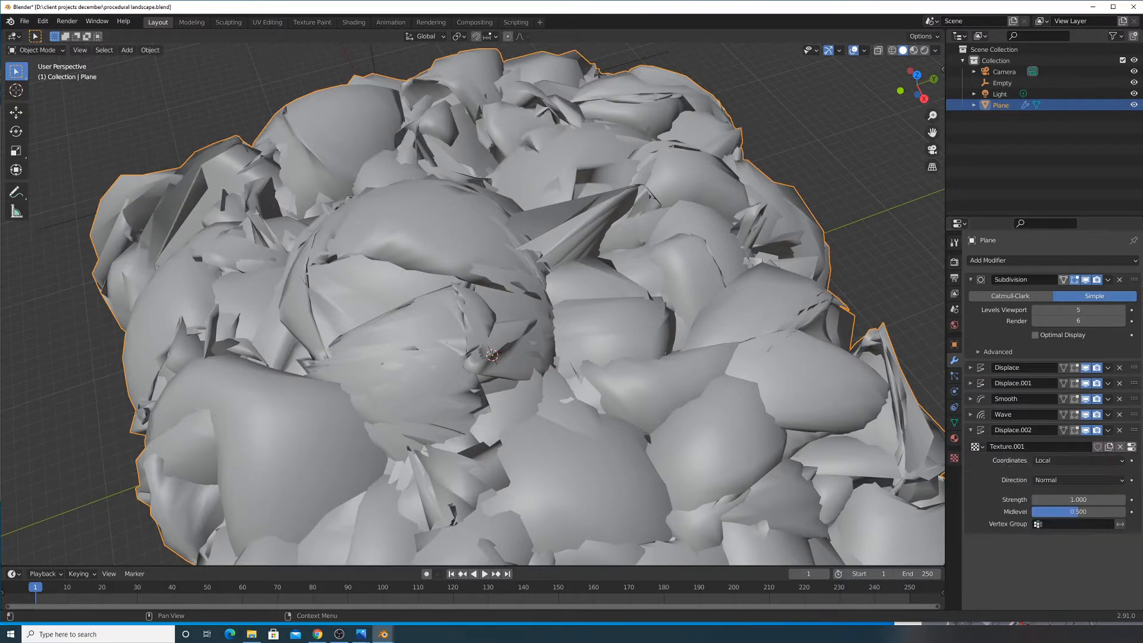
left_click(1121, 447)
left_click(977, 446)
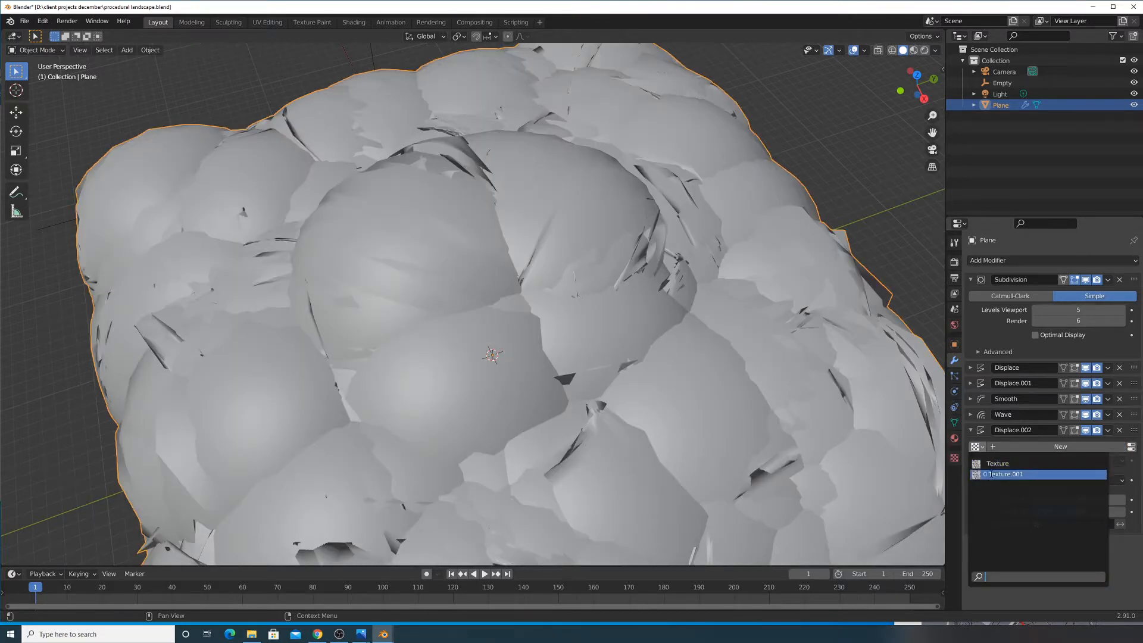
left_click(997, 463)
Rename the displacement texture as "distorted noise", make a separate copy of it and return to the modifier settings
left_click(954, 458)
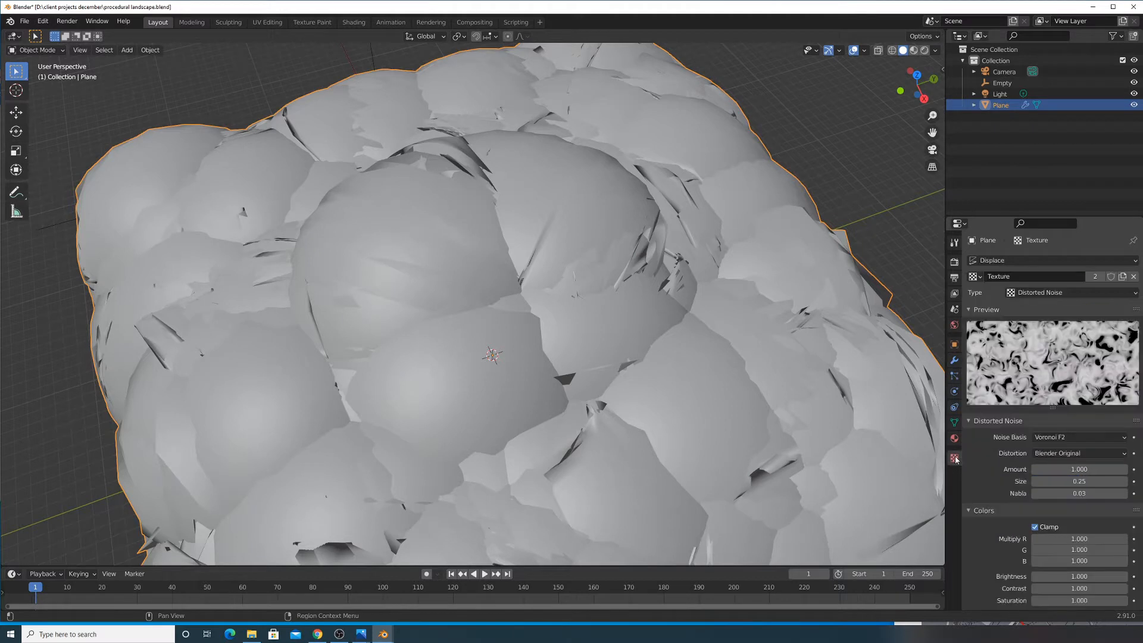
left_click(1033, 278)
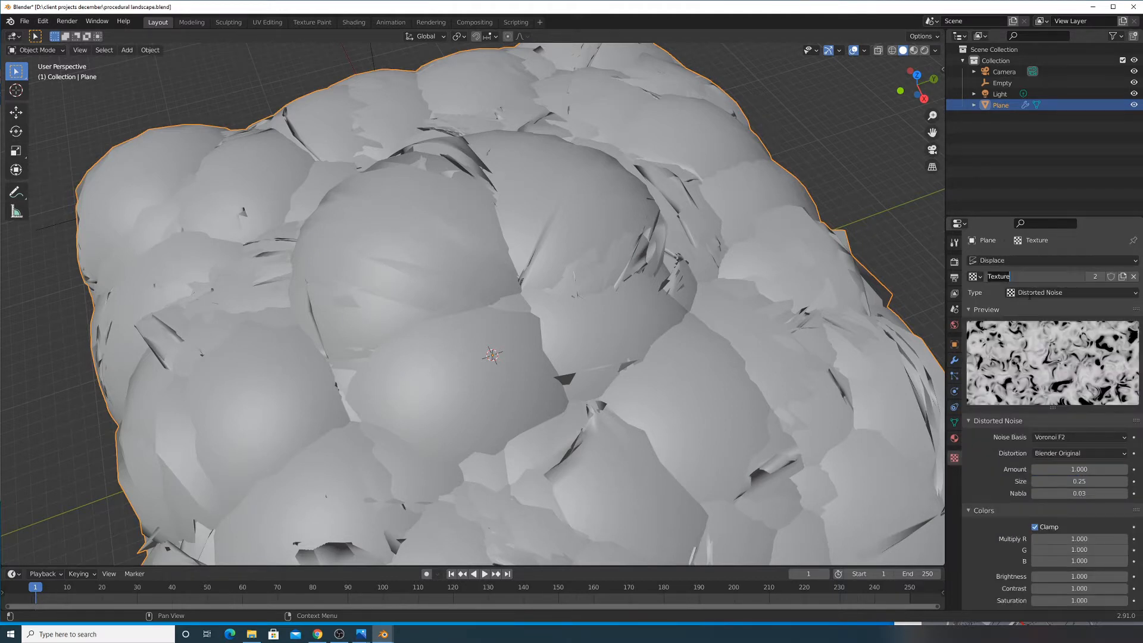
type("distorted noise")
key("Return")
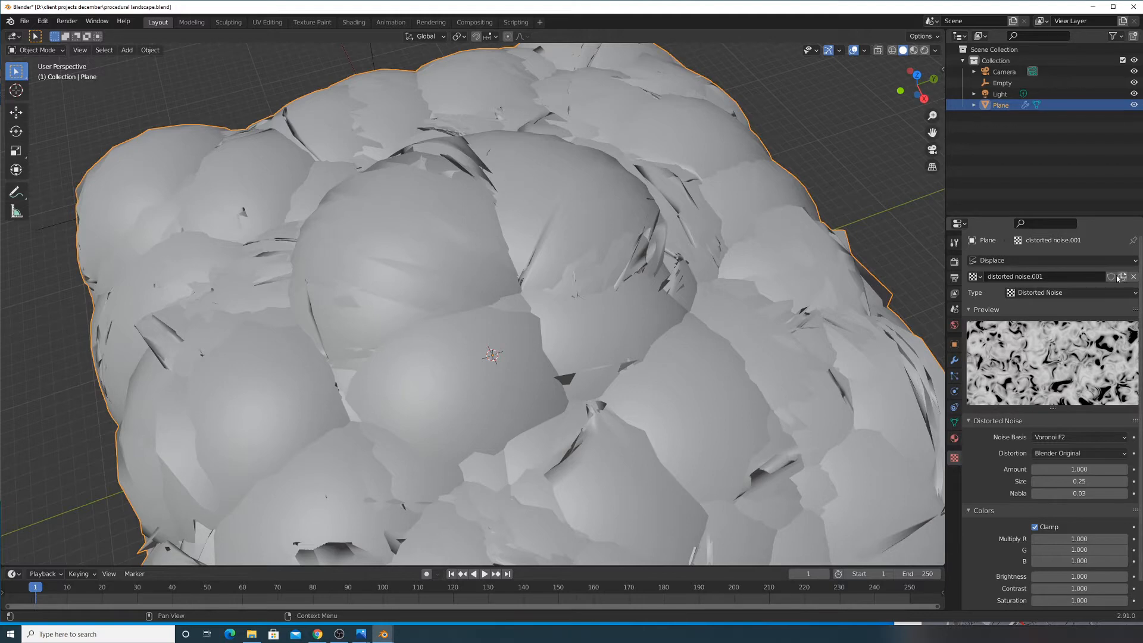
left_click(954, 360)
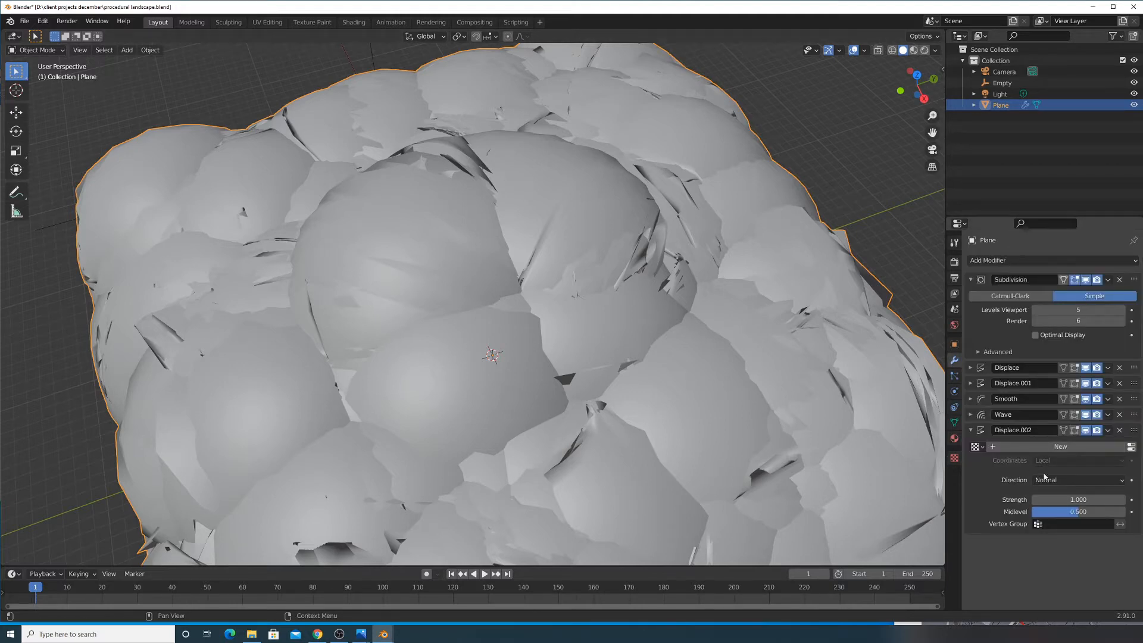
Assign the "distorted noise" texture to the third Displace modifier and try strengths of -0.2 and 0
left_click(977, 447)
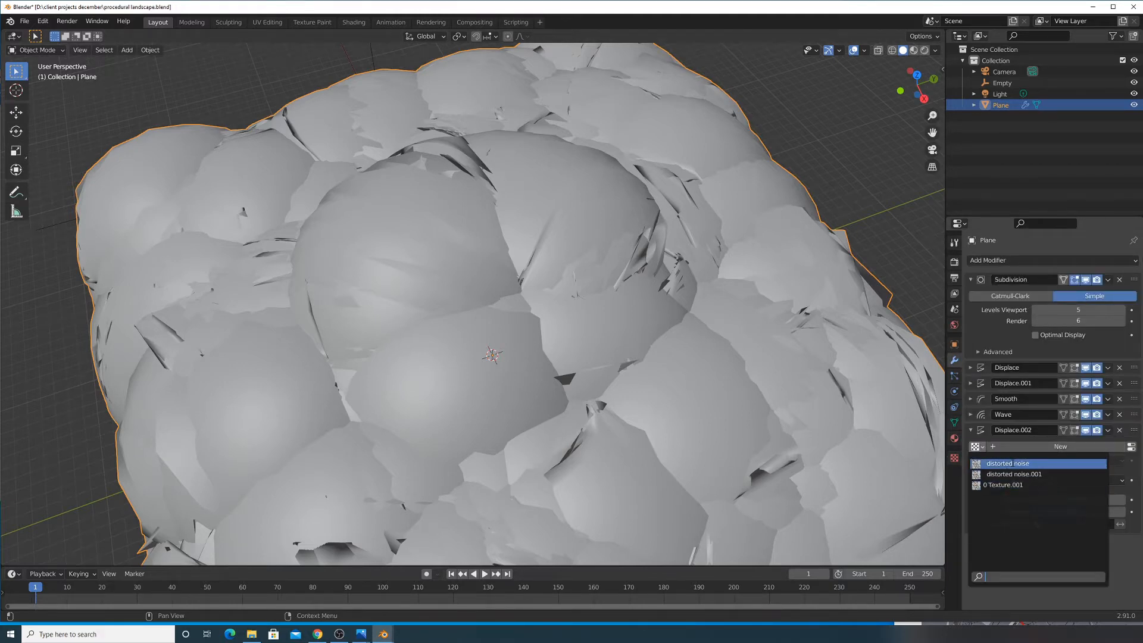
key("Return")
left_click_drag(1078, 500, 1019, 500)
middle_click_drag(737, 434, 693, 311)
scroll(688, 363, "up", 3)
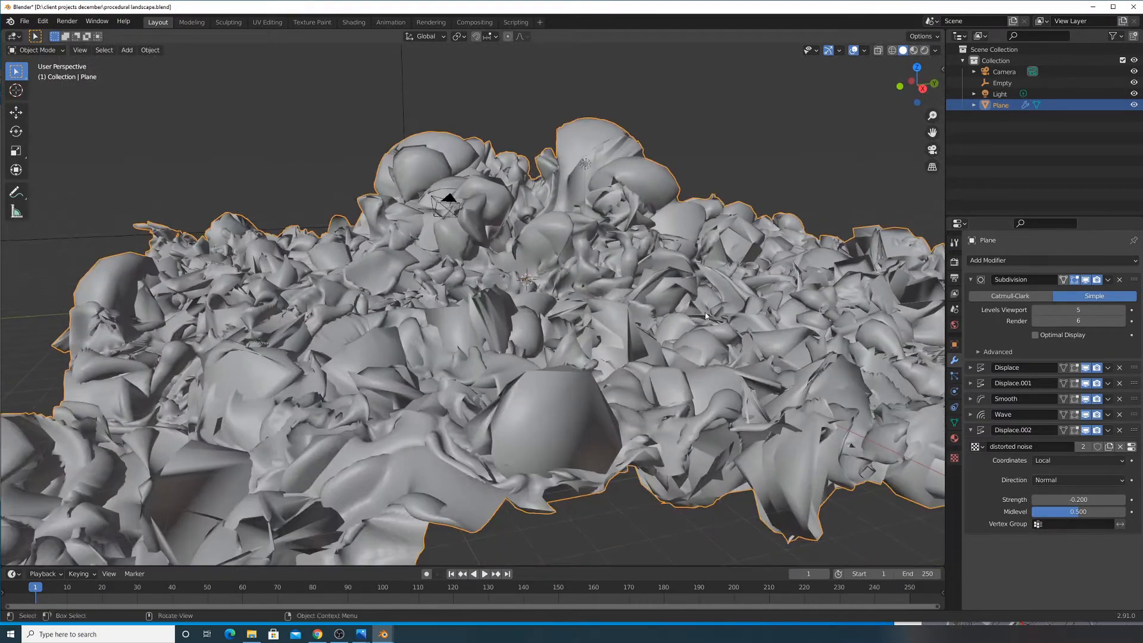
left_click_drag(1019, 500, 1033, 500)
middle_click_drag(889, 426, 614, 317)
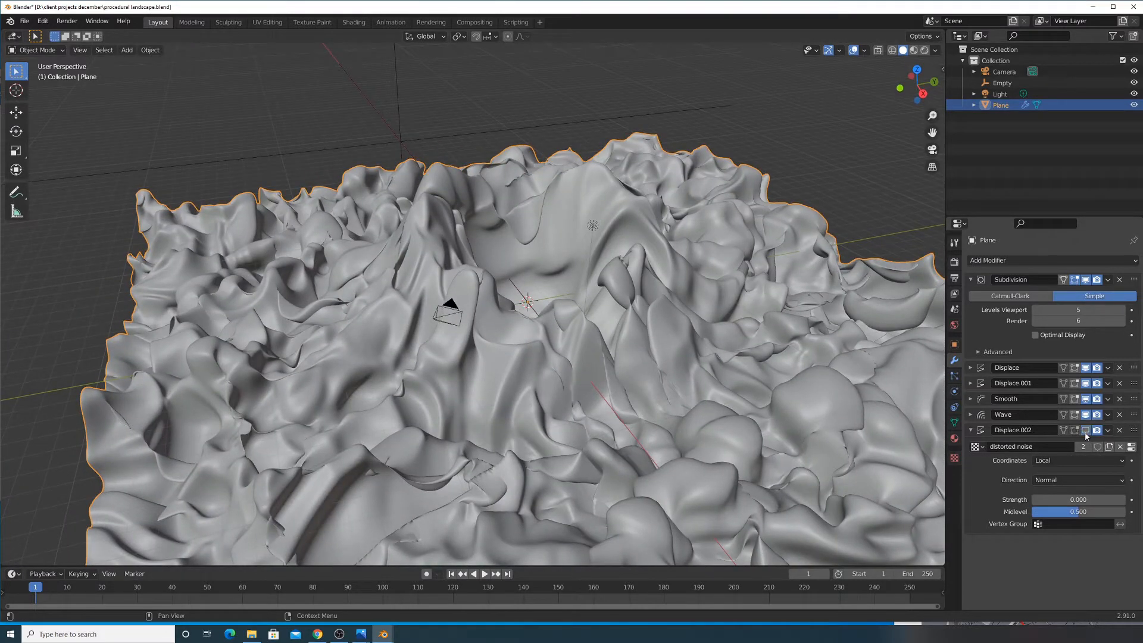
Hide the third Displace modifier in the viewport and set the "distorted noise.001" texture's size to 2
left_click(1109, 447)
left_click(1131, 446)
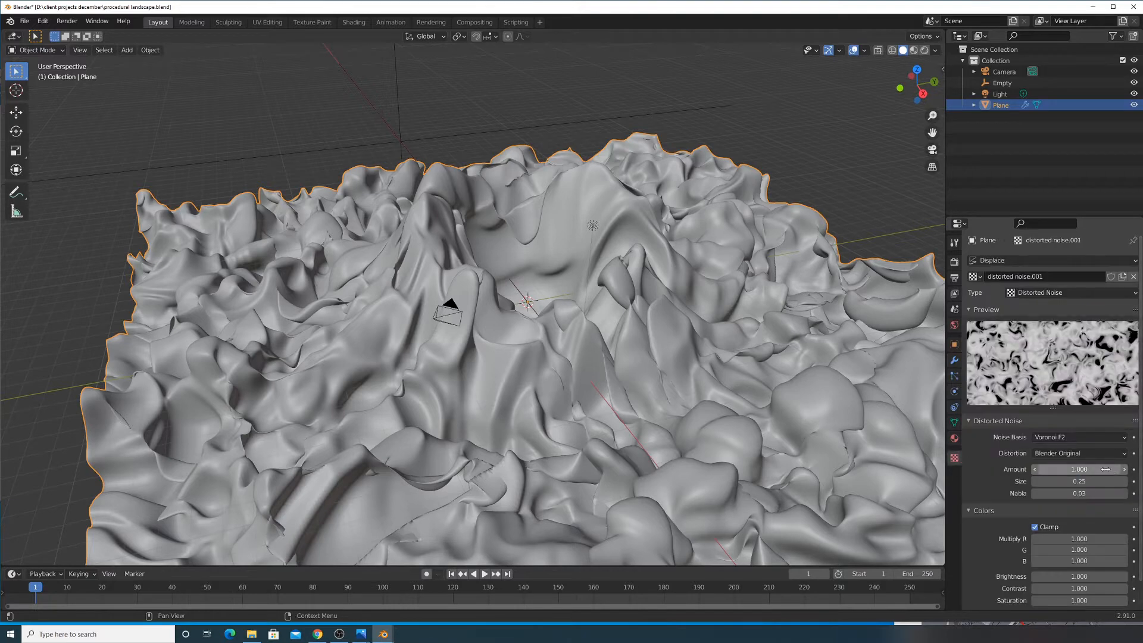
left_click(1091, 480)
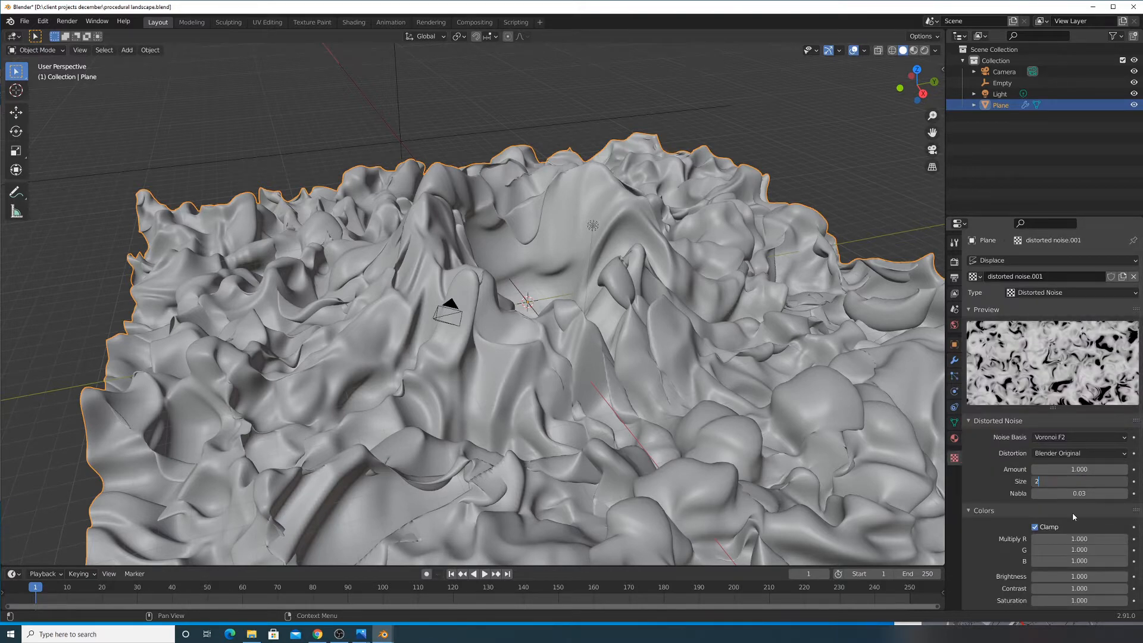
type("2")
key("Return")
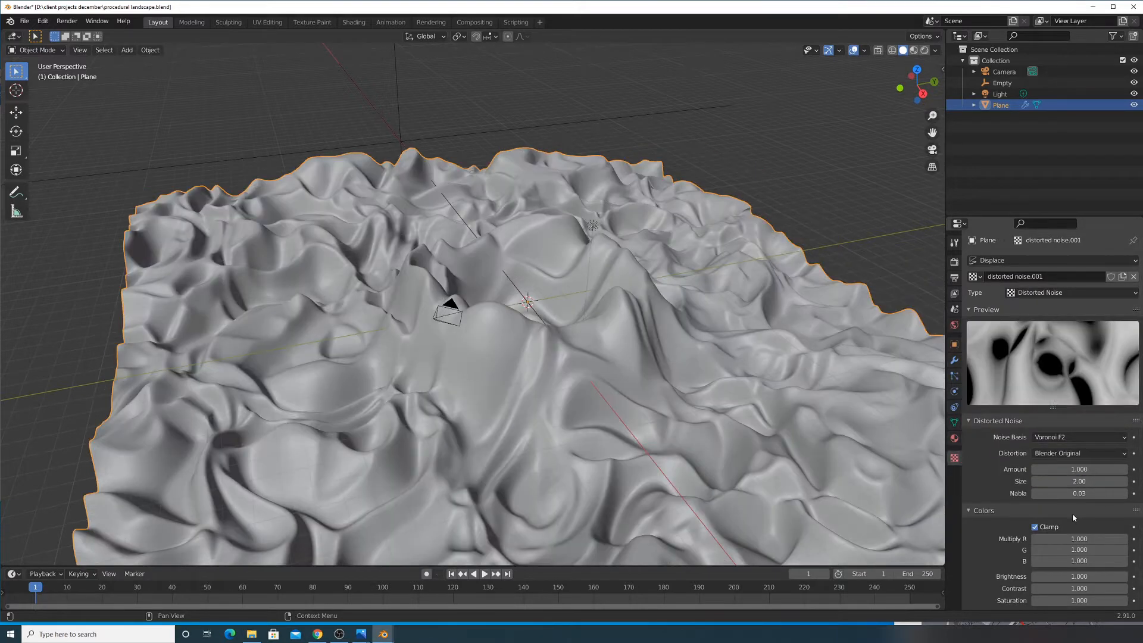
left_click(955, 360)
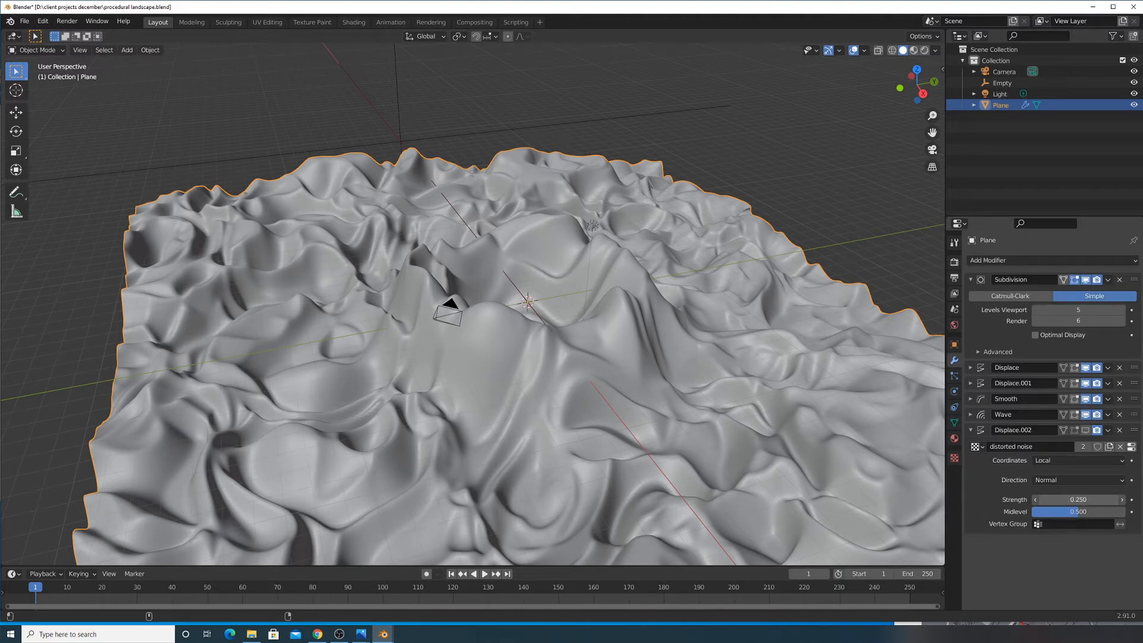
Show the third Displace modifier in the viewport again and set its strength to 0.06
left_click_drag(1076, 499, 1036, 499)
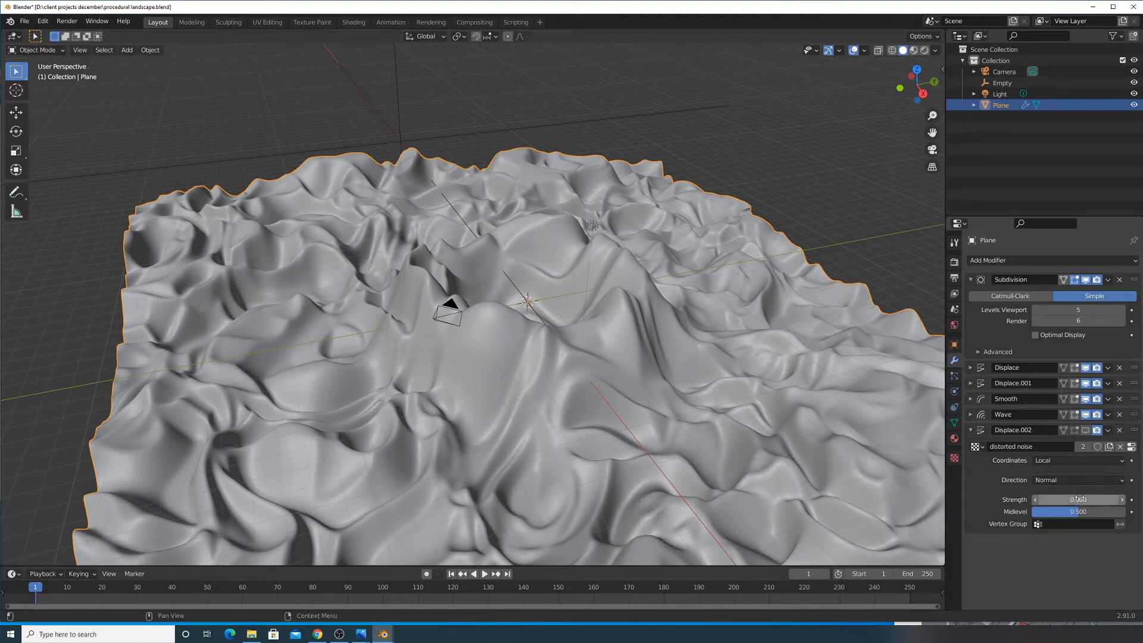
left_click(1086, 430)
mouse_move(1076, 499)
left_mouse_down()
mouse_move(1105, 499)
mouse_move(1078, 499)
left_mouse_up()
Examine the displaced landscape surface from several angles and distances
mouse_move(752, 376)
middle_mouse_down()
mouse_move(723, 455)
mouse_move(712, 413)
mouse_move(746, 386)
middle_mouse_up()
middle_click_drag(759, 331, 694, 345)
key("alt+Tab")
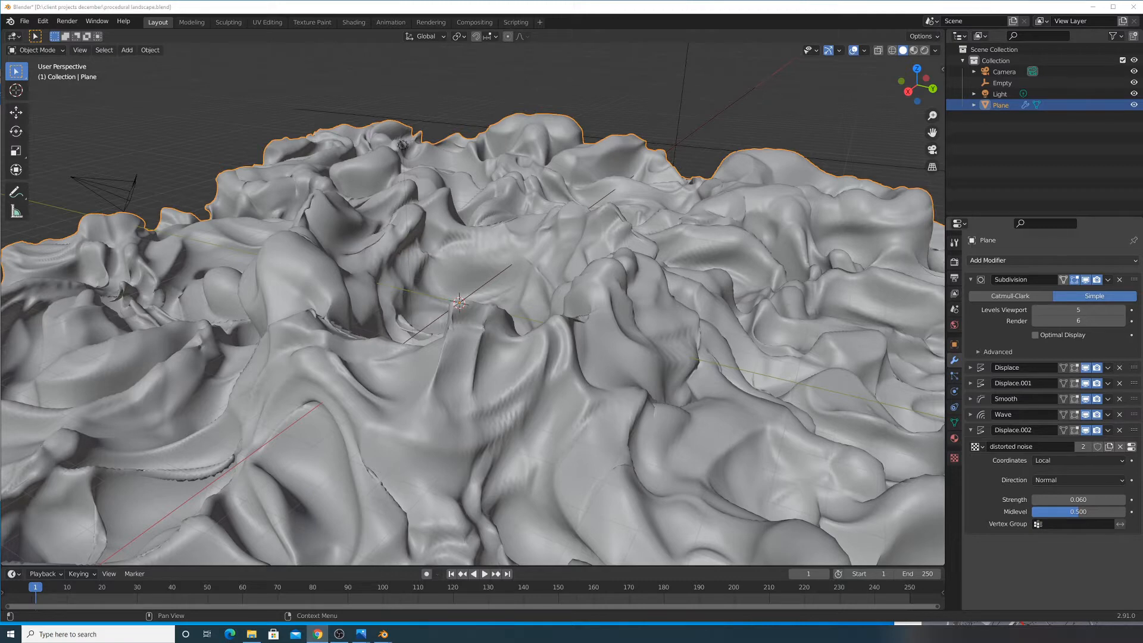
middle_click_drag(702, 278, 838, 325)
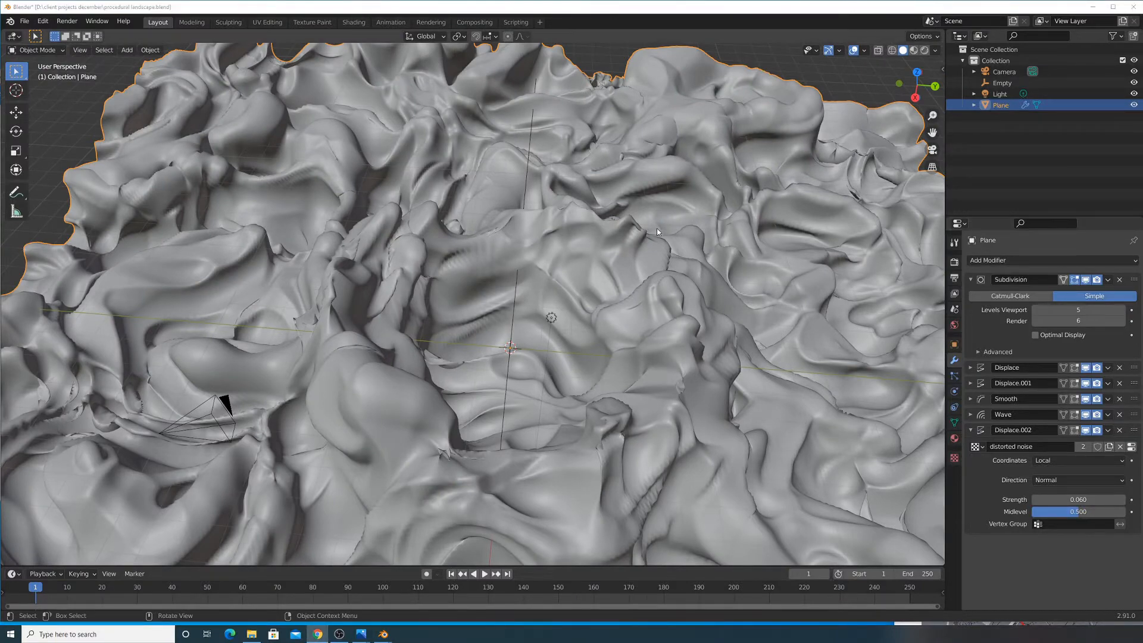
middle_click_drag(656, 227, 698, 236)
scroll(685, 245, "down", 4)
middle_click_drag(642, 309, 624, 287)
scroll(639, 302, "up", 2)
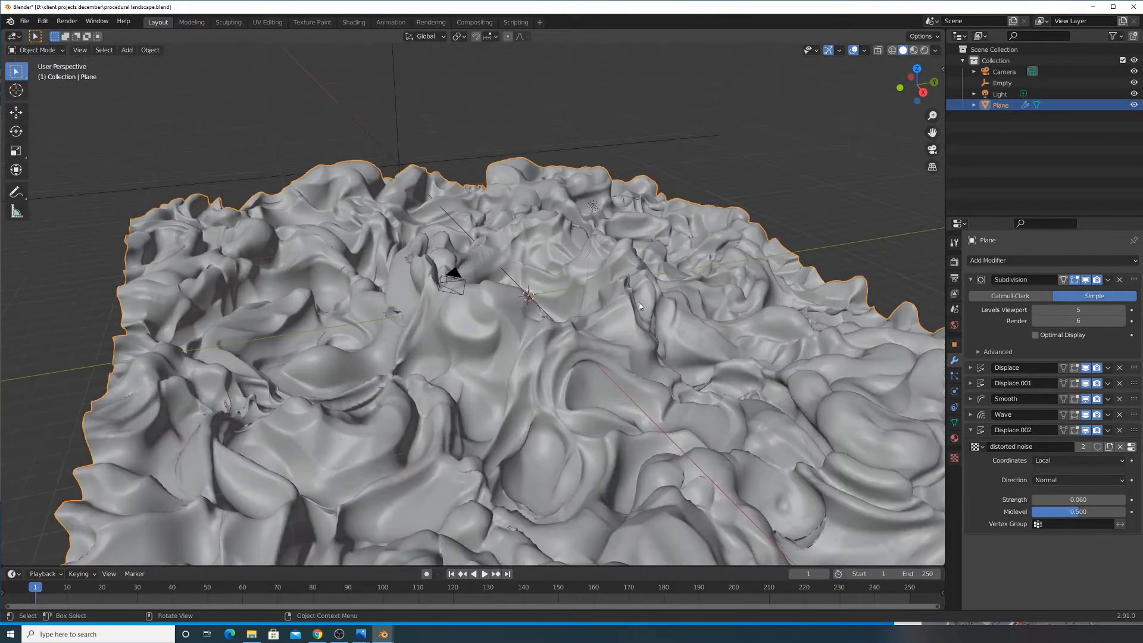
Try strengths of -0.1 and 0.01 on the third Displace modifier
left_click(1078, 500)
type("-0.1")
key("Return")
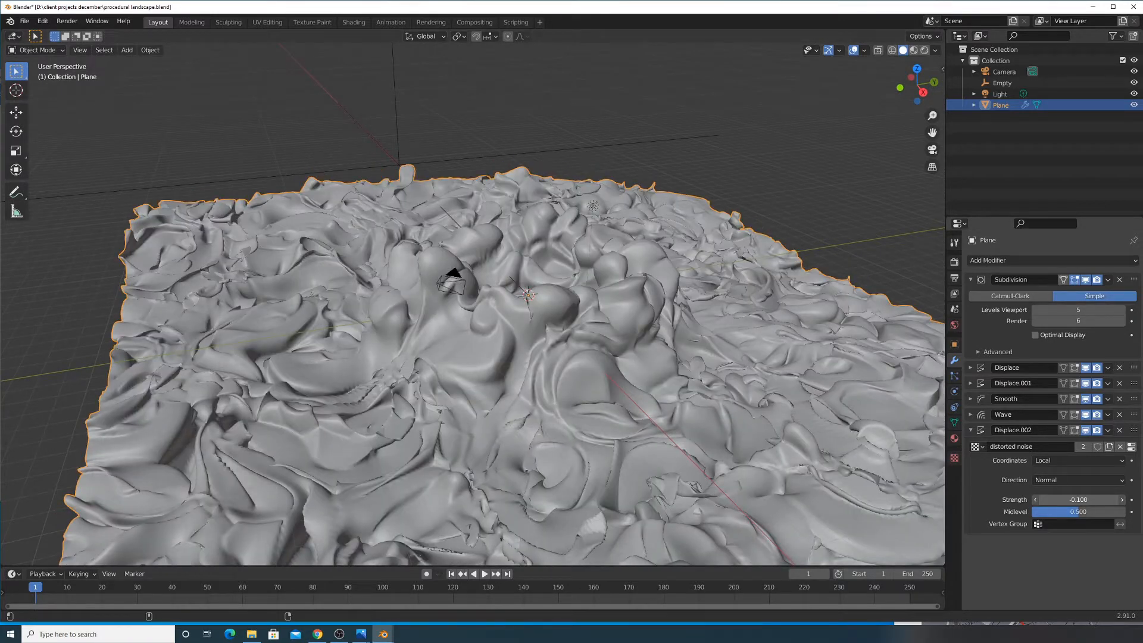
mouse_move(1078, 499)
left_mouse_down()
mouse_move(1093, 500)
mouse_move(1080, 500)
left_mouse_up()
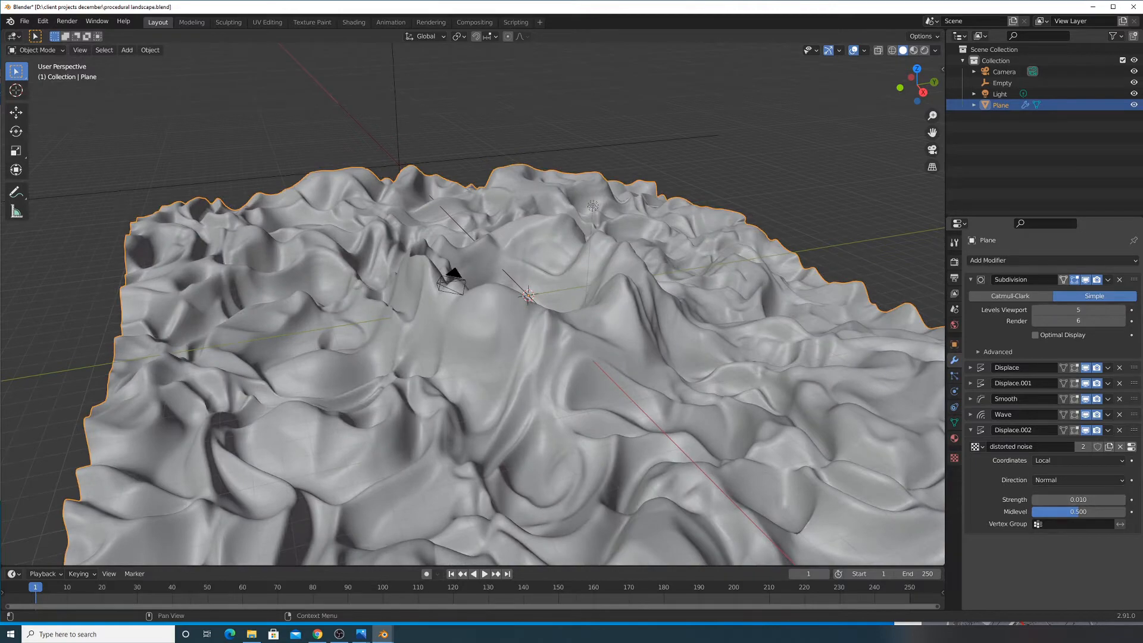
Check the obsidian reference images in the browser, and set the third Displace modifier's strength to -0.14
key("super+Right")
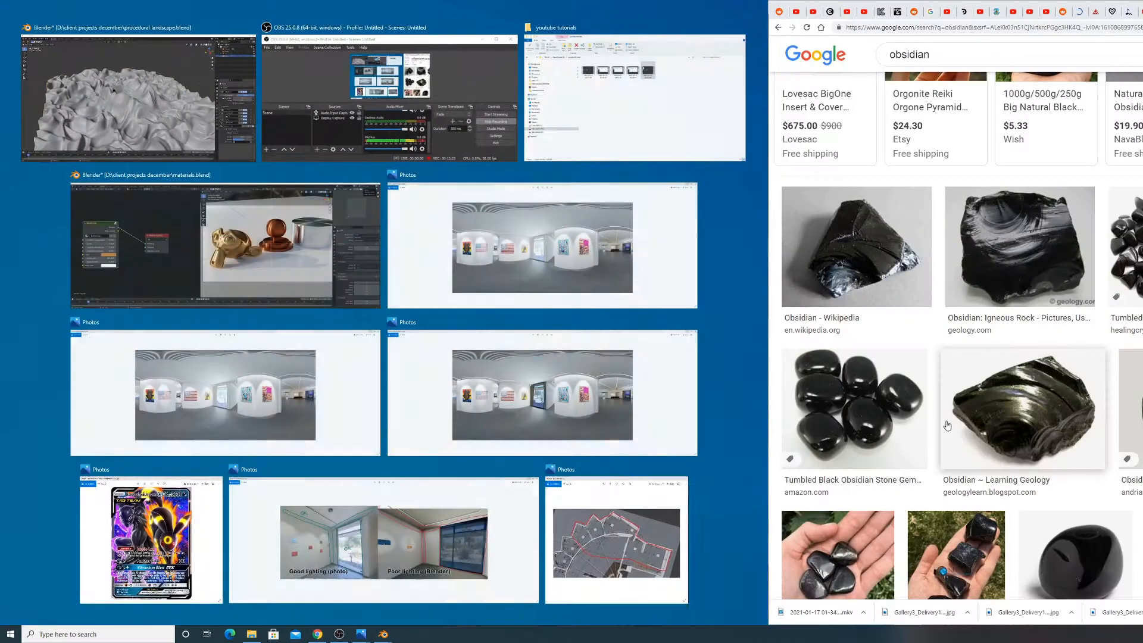
key("super+Left")
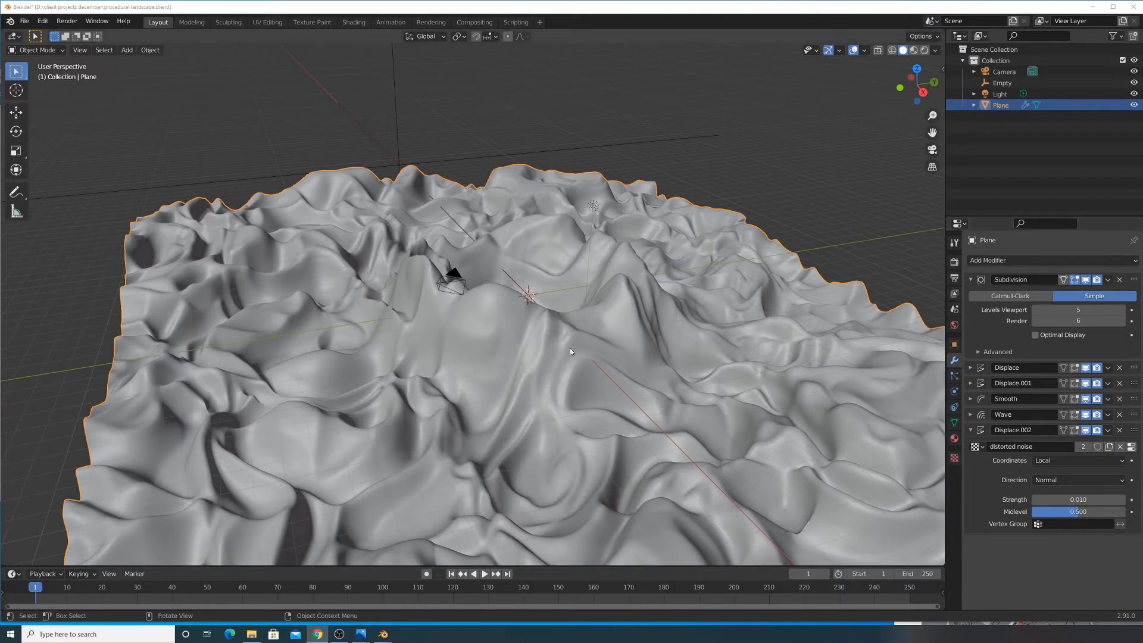
left_click_drag(1078, 500, 1066, 500)
left_click_drag(1079, 500, 1033, 500)
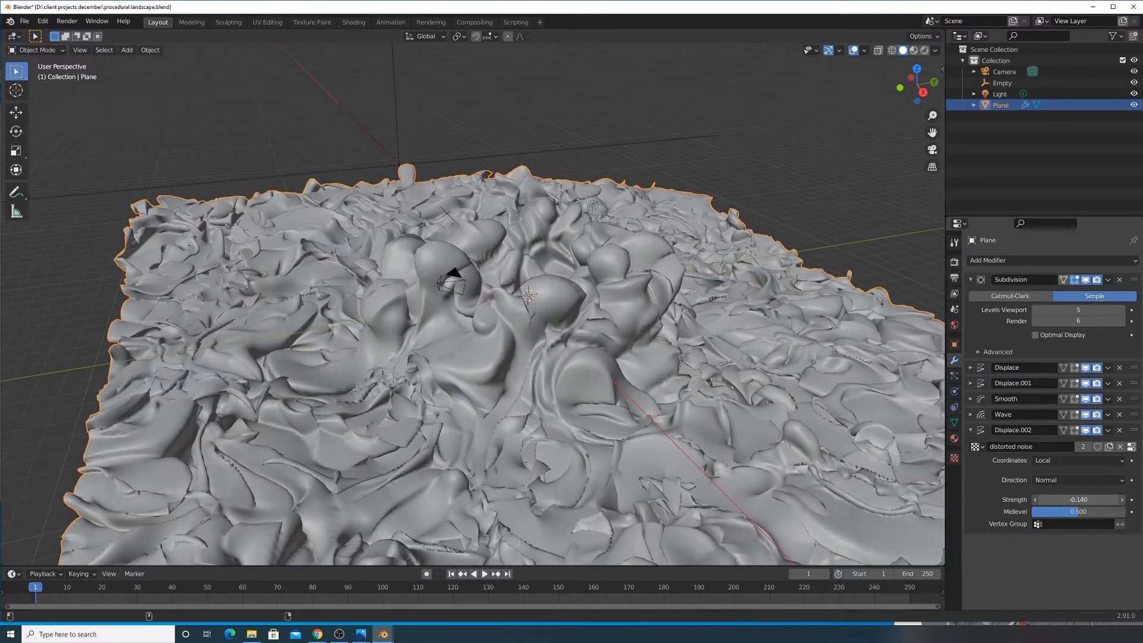
Try a size of 4 on the "distorted noise.001" texture
left_click(955, 458)
left_click_drag(1086, 481, 1086, 482)
type("4")
key("Return")
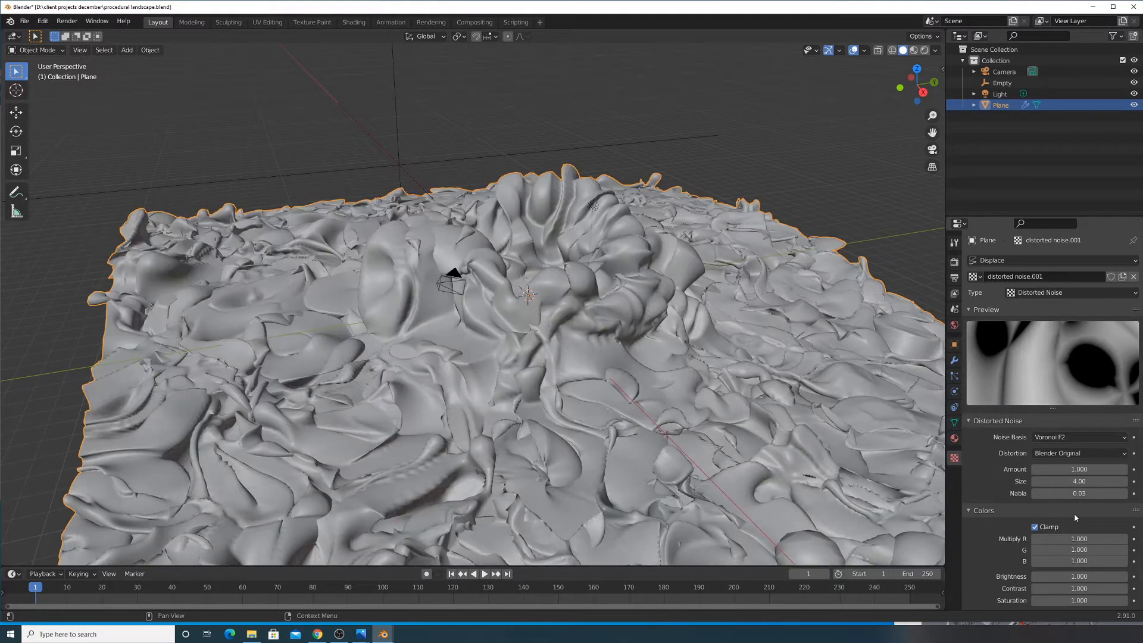
left_click_drag(1086, 482, 1086, 481)
key("ctrl+z")
Set the "distorted noise.001" texture's size to 10 and readjust the third Displace modifier's strength
left_click(1080, 481)
type("10")
key("Return")
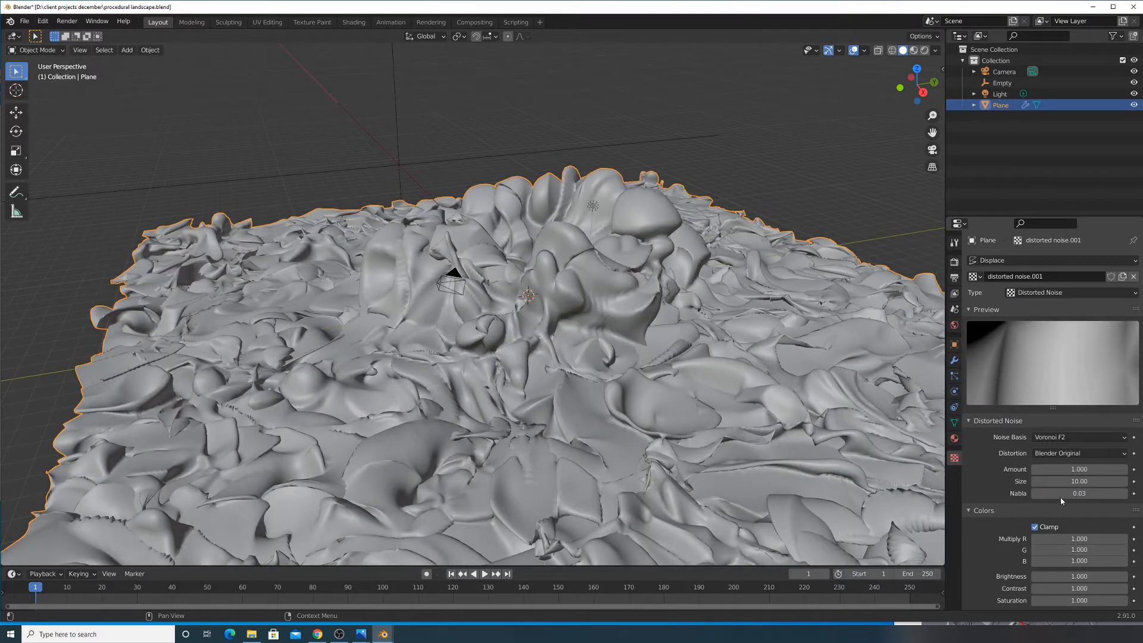
left_click(955, 360)
mouse_move(1073, 500)
left_mouse_down()
mouse_move(1117, 499)
mouse_move(1075, 500)
left_mouse_up()
Try a size of 0.01 on the "distorted noise.001" texture and return it to 10
left_click(955, 457)
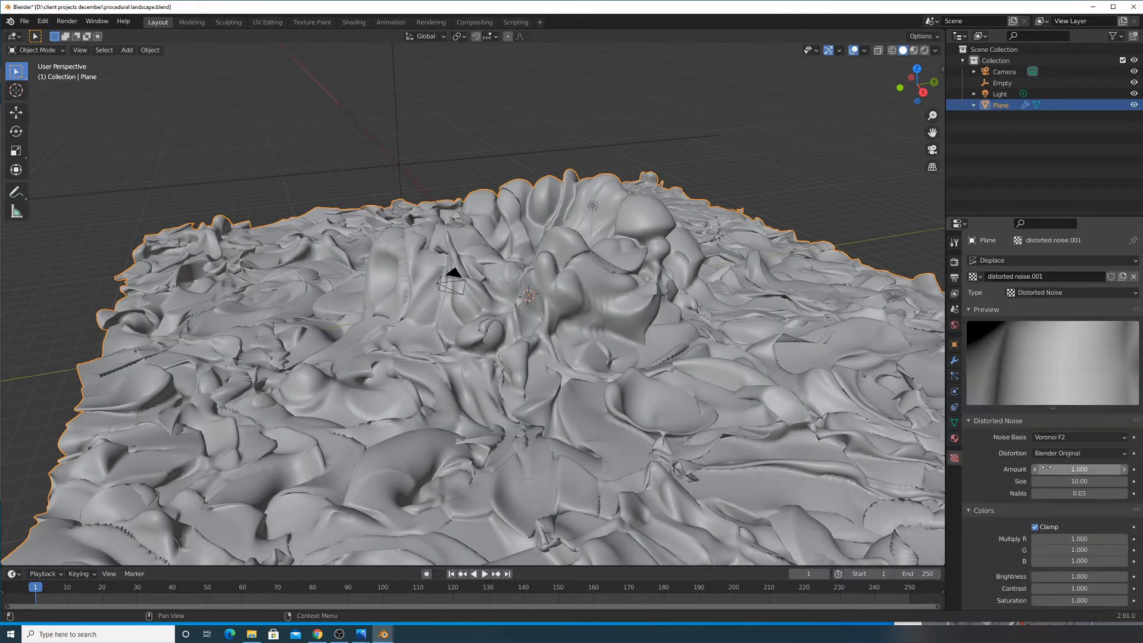
double_click(1086, 481)
type("10.0")
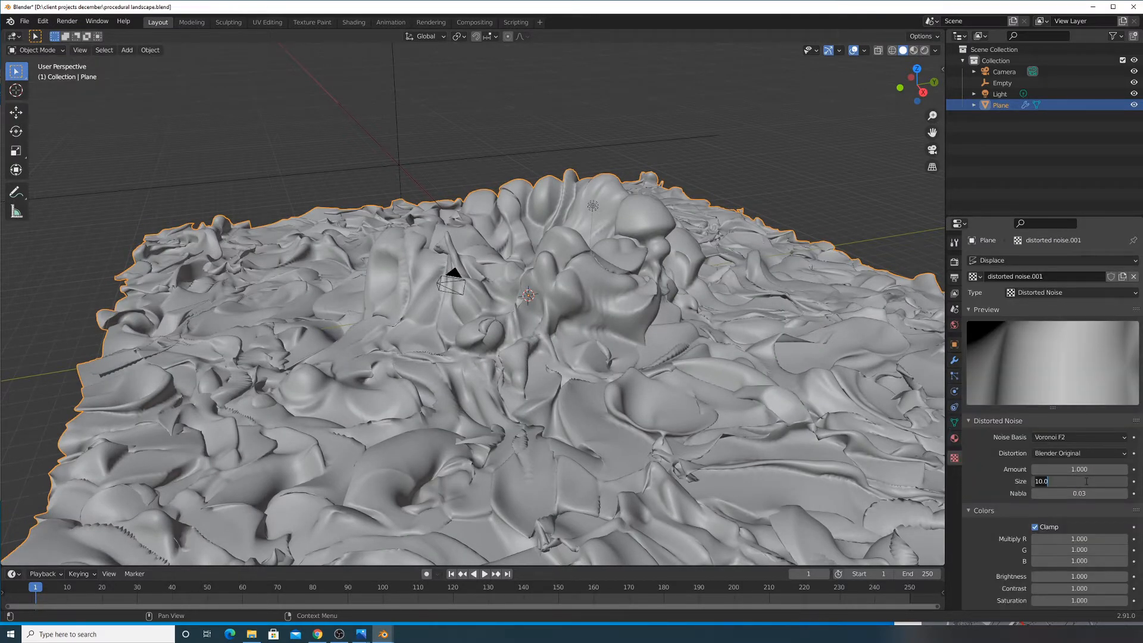
key("Return")
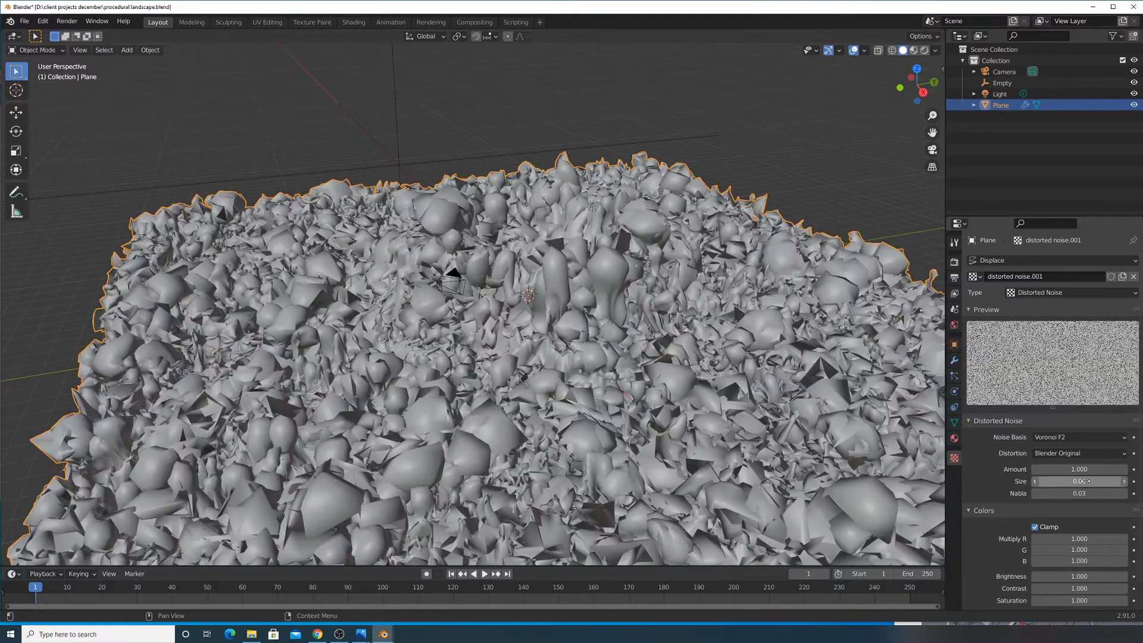
double_click(1081, 481)
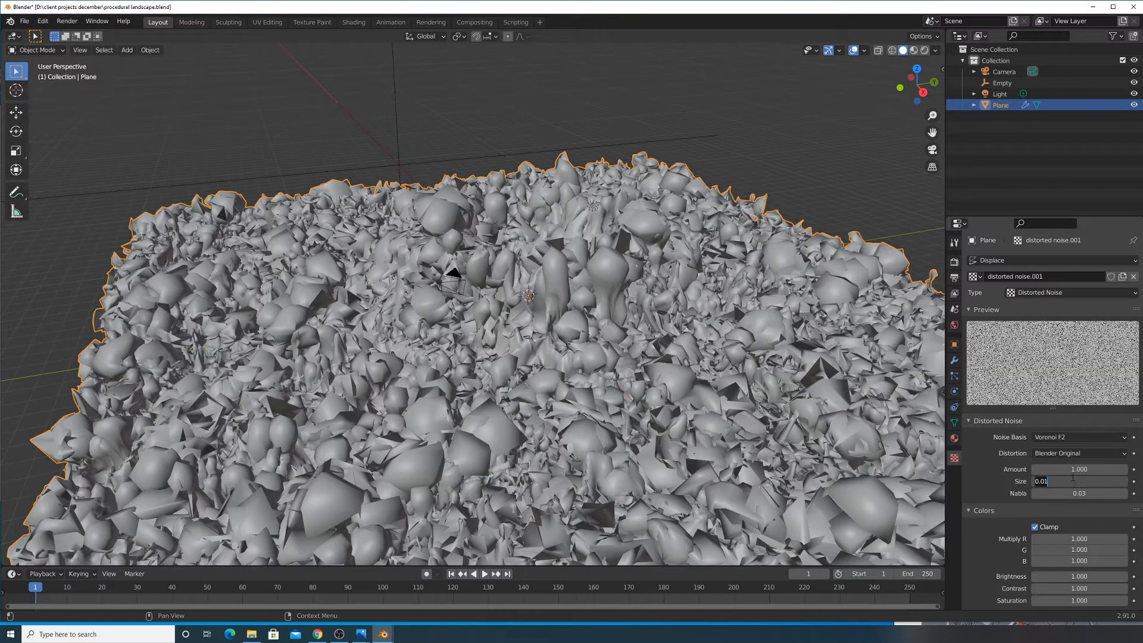
key("Return")
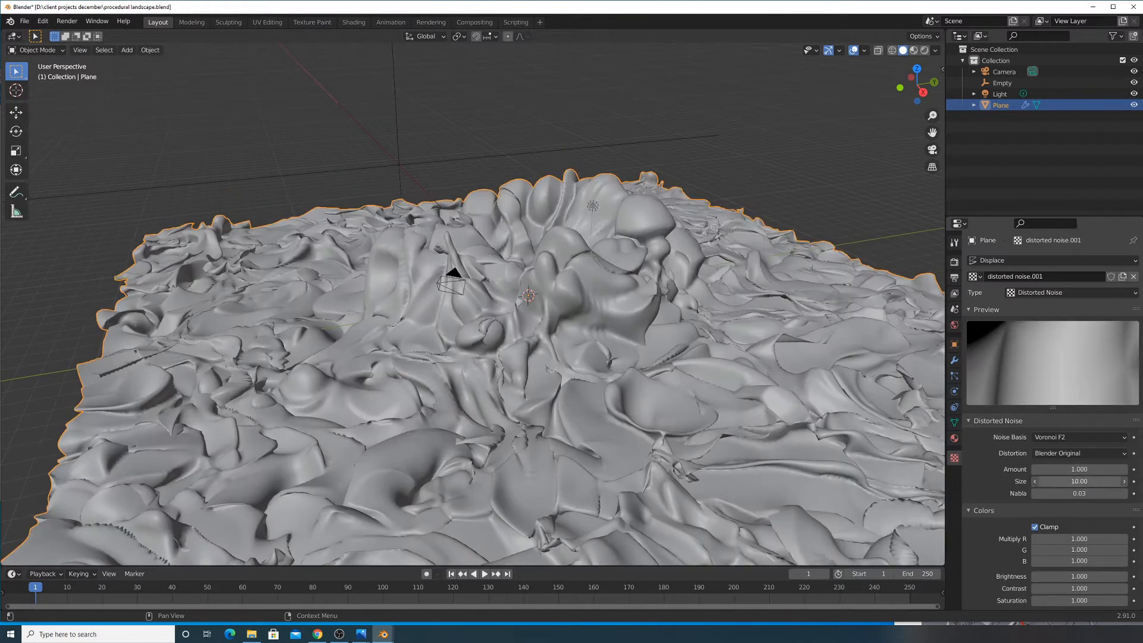
Set the "distorted noise.001" texture's size to 100
key("Escape")
left_click(1088, 482)
type("1")
key("Return")
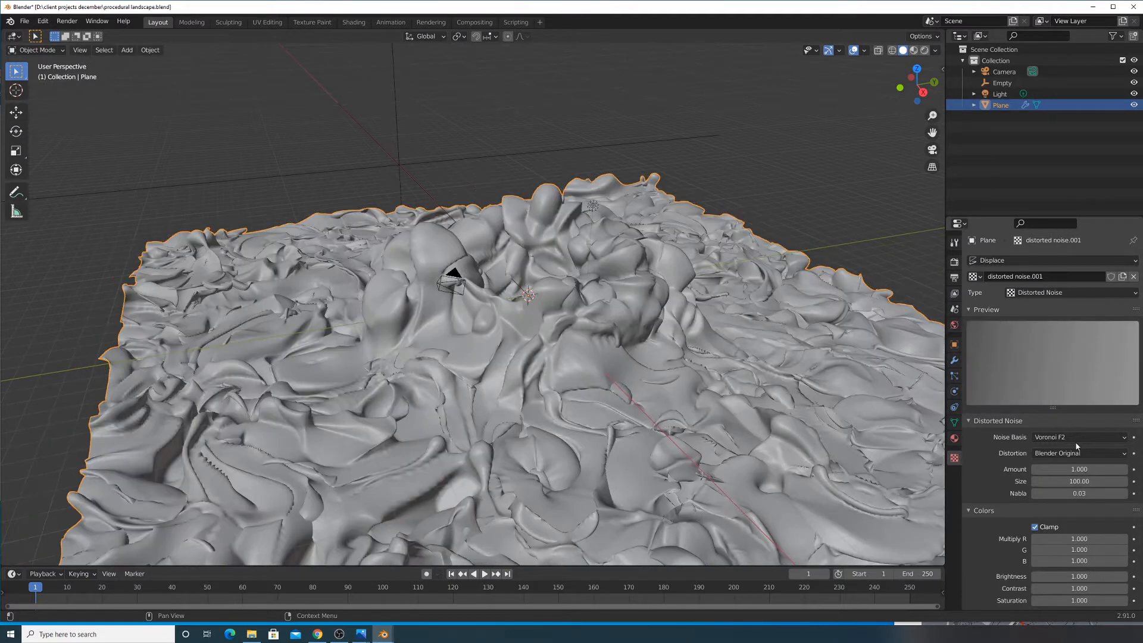
Set the third Displace modifier's strength to 0.04 and toggle its viewport display to compare the surface with and without it
left_click(955, 361)
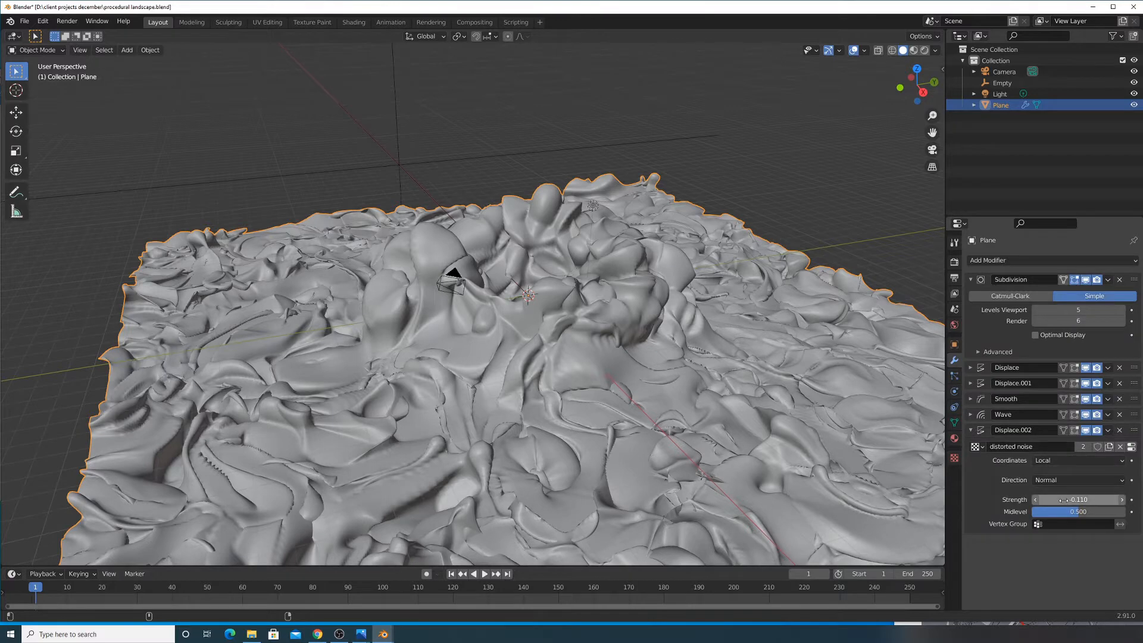
mouse_move(1077, 500)
left_mouse_down()
mouse_move(1123, 500)
mouse_move(1066, 499)
mouse_move(1078, 500)
left_mouse_up()
left_click(1086, 431)
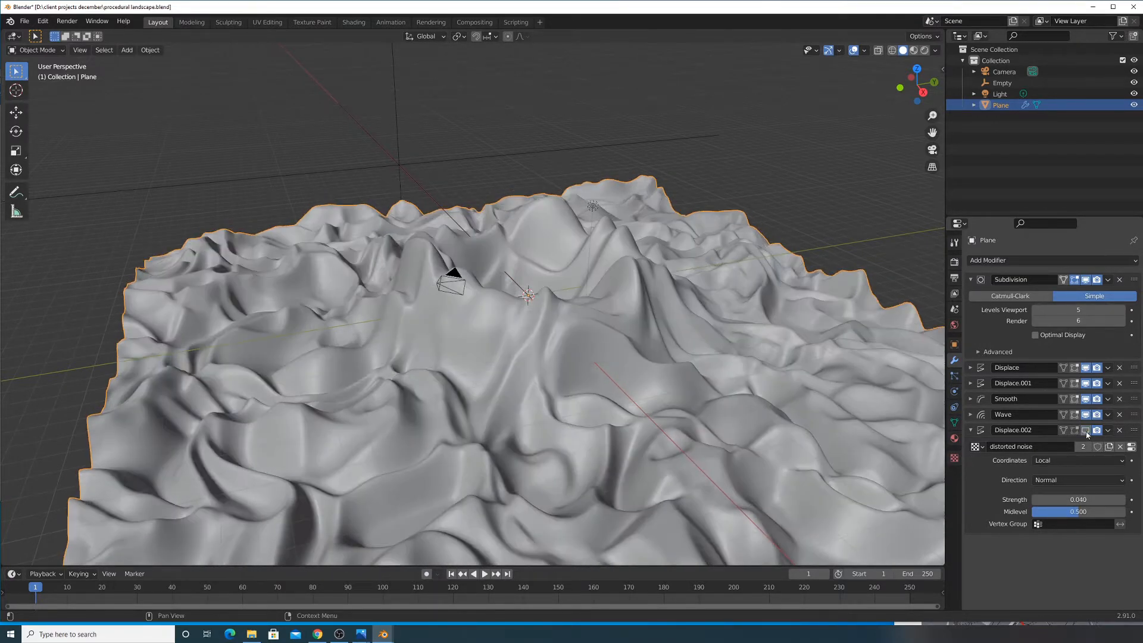
left_click(1086, 431)
left_click(1086, 431)
left_click(1086, 430)
middle_click_drag(577, 288, 587, 371)
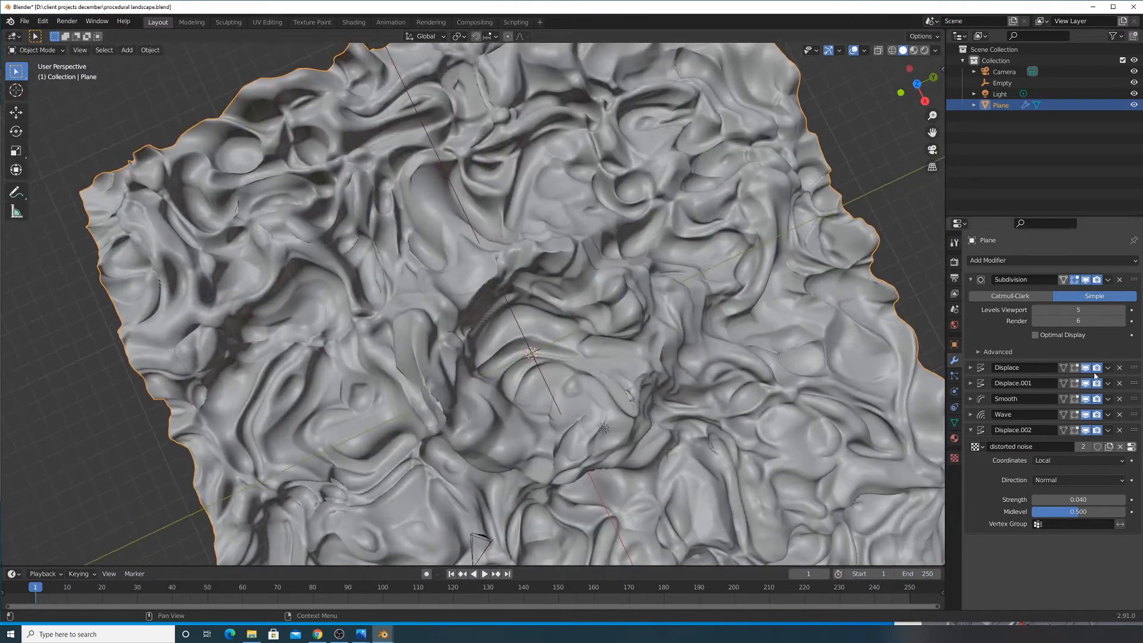
left_click(1085, 431)
left_click(1086, 430)
middle_click_drag(613, 352, 601, 324)
Set the "distorted noise.001" texture's size to 50 and inspect the landscape
left_click(954, 458)
left_click(1084, 479)
type("50")
key("Return")
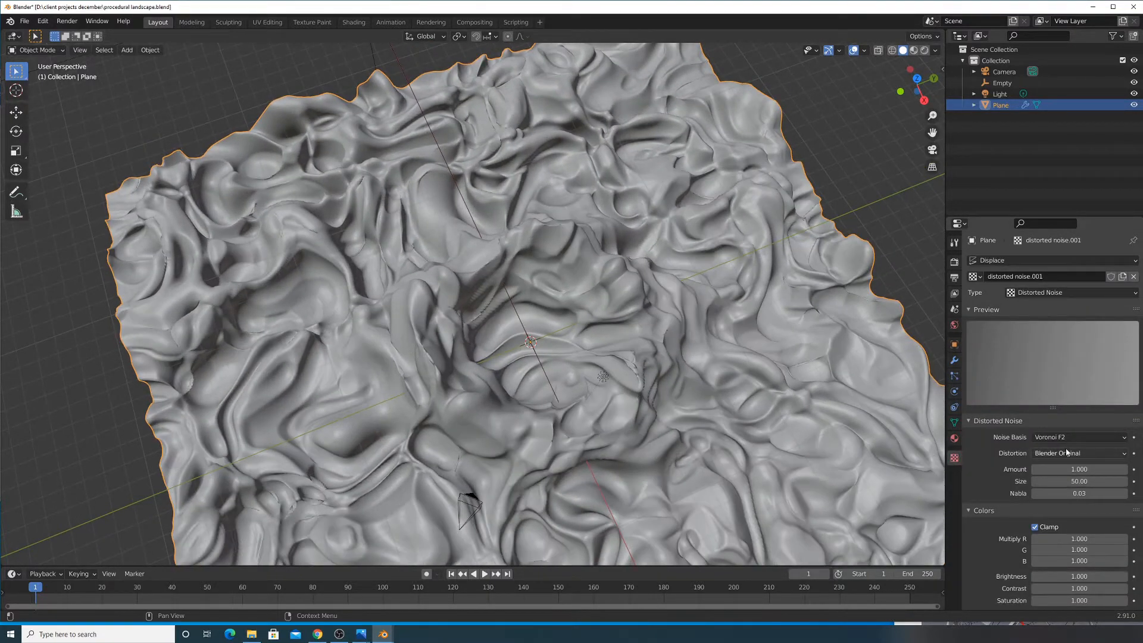
middle_click_drag(749, 416, 565, 313)
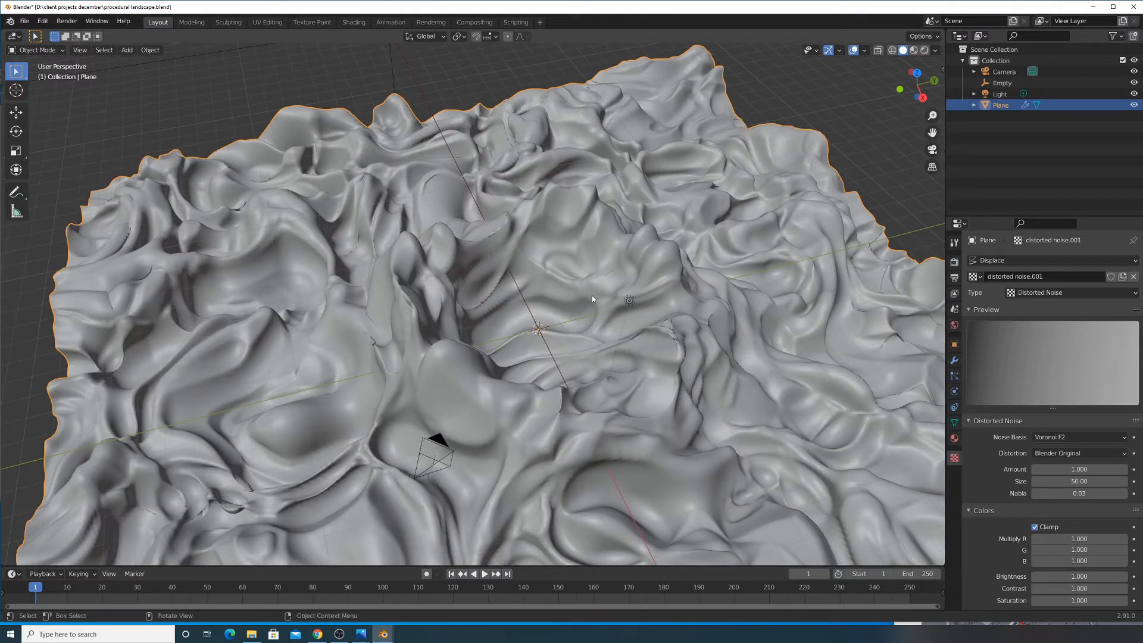
Try a viewport level of 6 on the Subdivision modifier and return it to 5
left_click(955, 360)
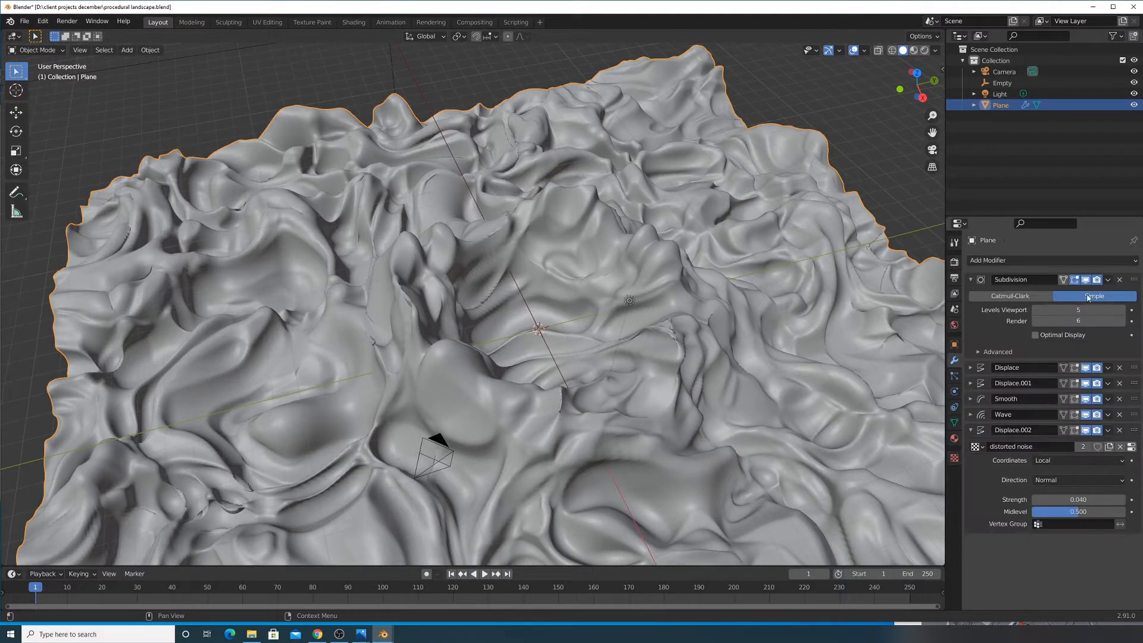
left_click(1123, 311)
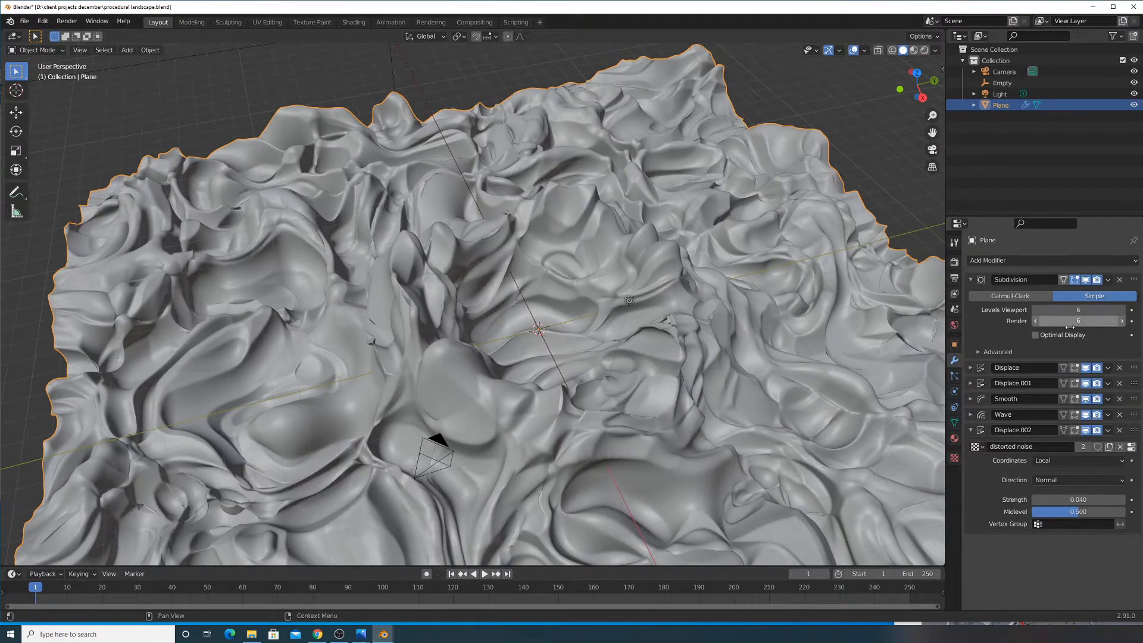
middle_click_drag(679, 369, 671, 328)
middle_click_drag(826, 381, 811, 303, "shift")
left_click(1036, 309)
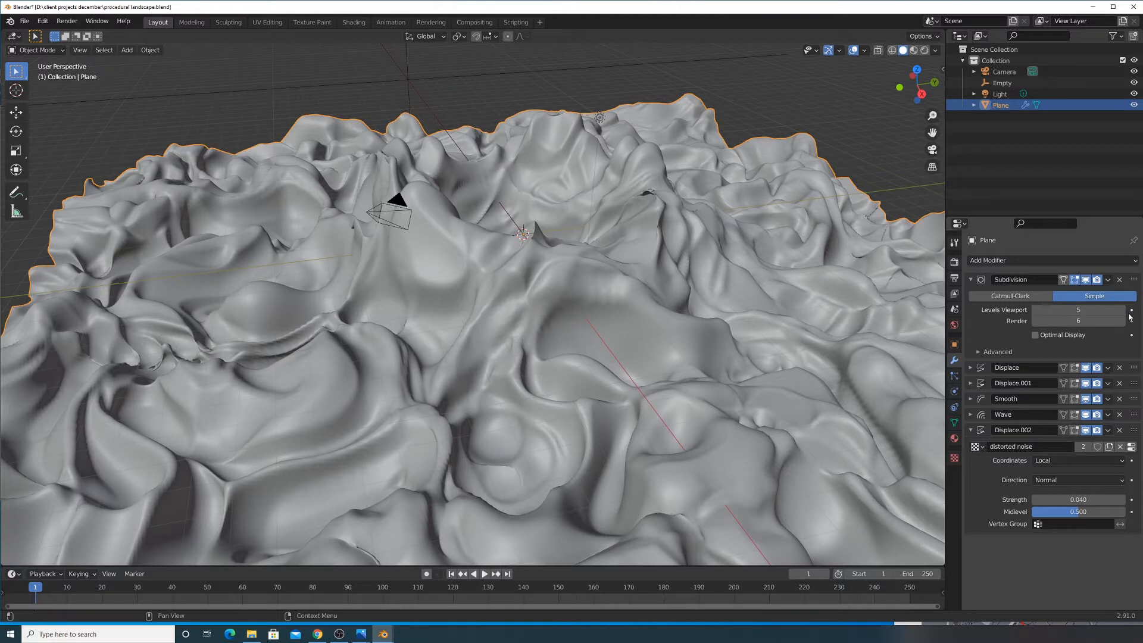
Collapse the third Displace modifier's settings and inspect the landscape up close
left_click(1066, 261)
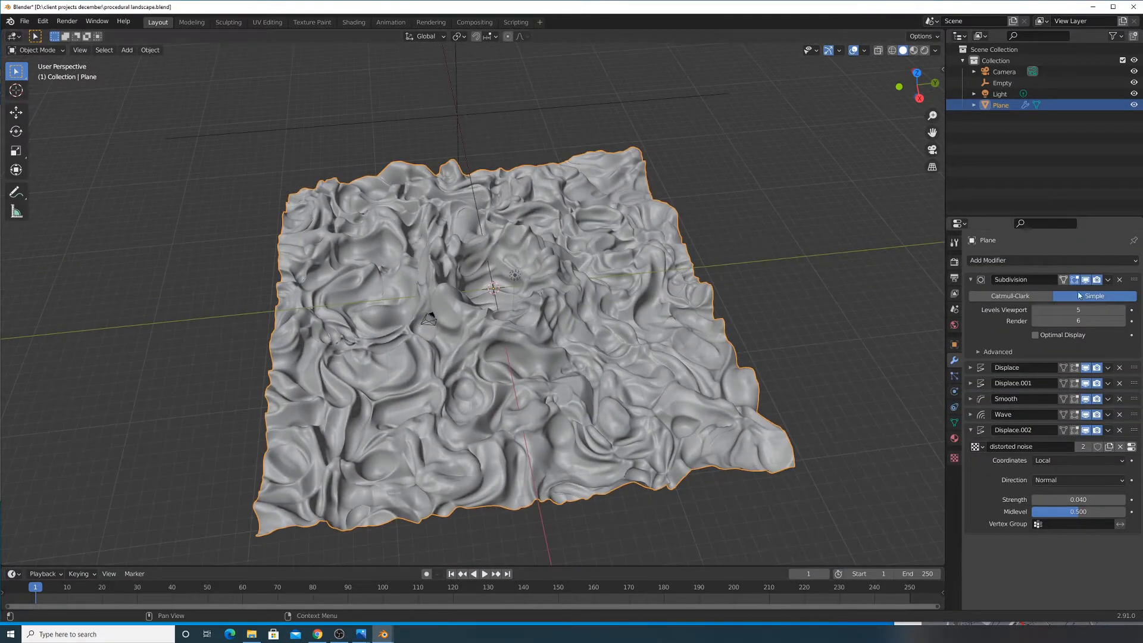
left_click(971, 430)
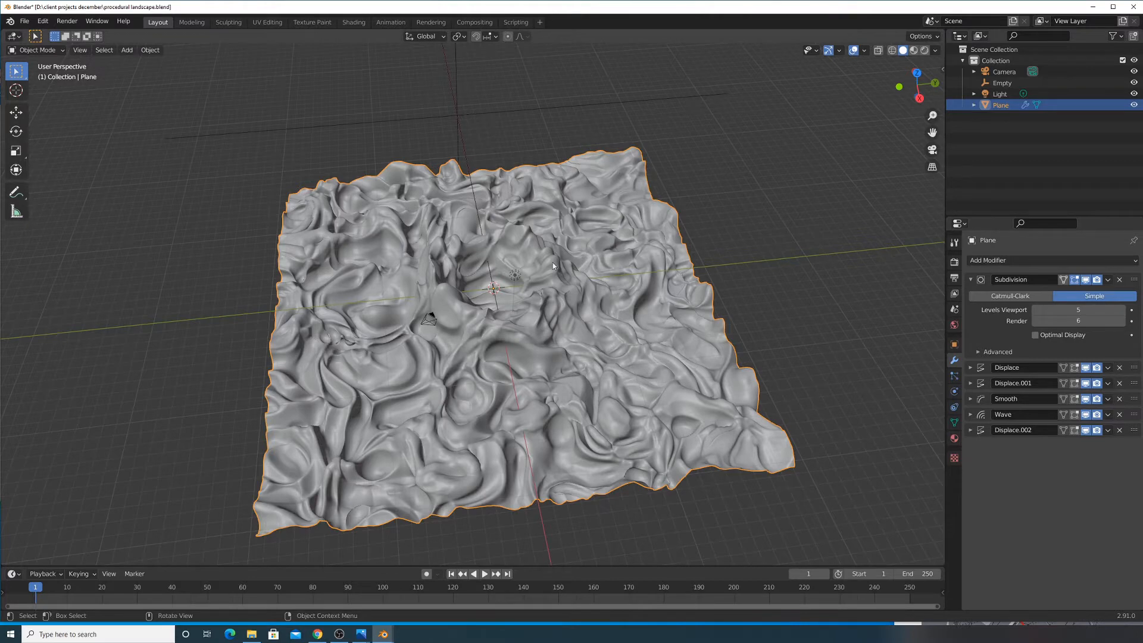
middle_click_drag(543, 268, 523, 333)
scroll(523, 333, "up", 8)
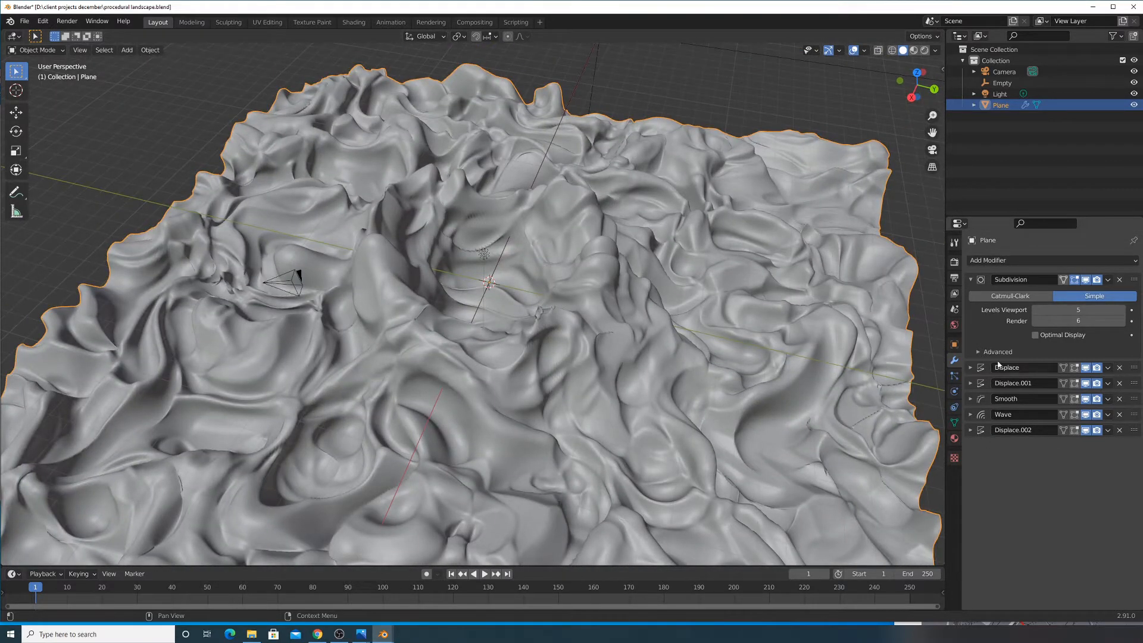
Add a second Smooth modifier at the end of the plane's modifier stack and set its repeat count to 10
left_click(1000, 260)
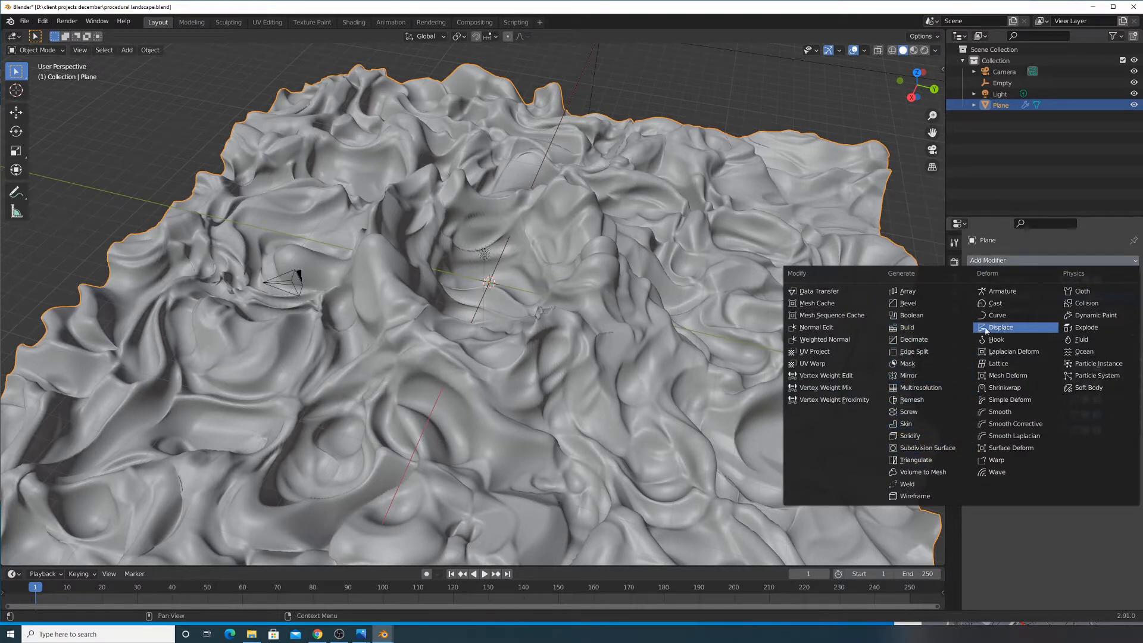
left_click(1001, 412)
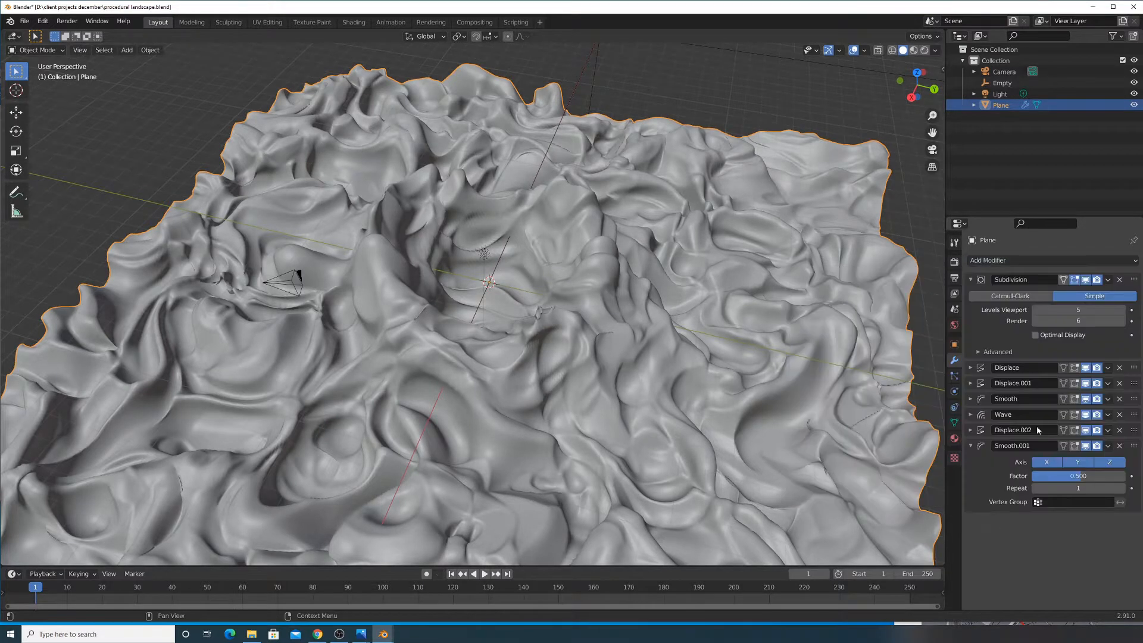
left_click(1089, 487)
key("Return")
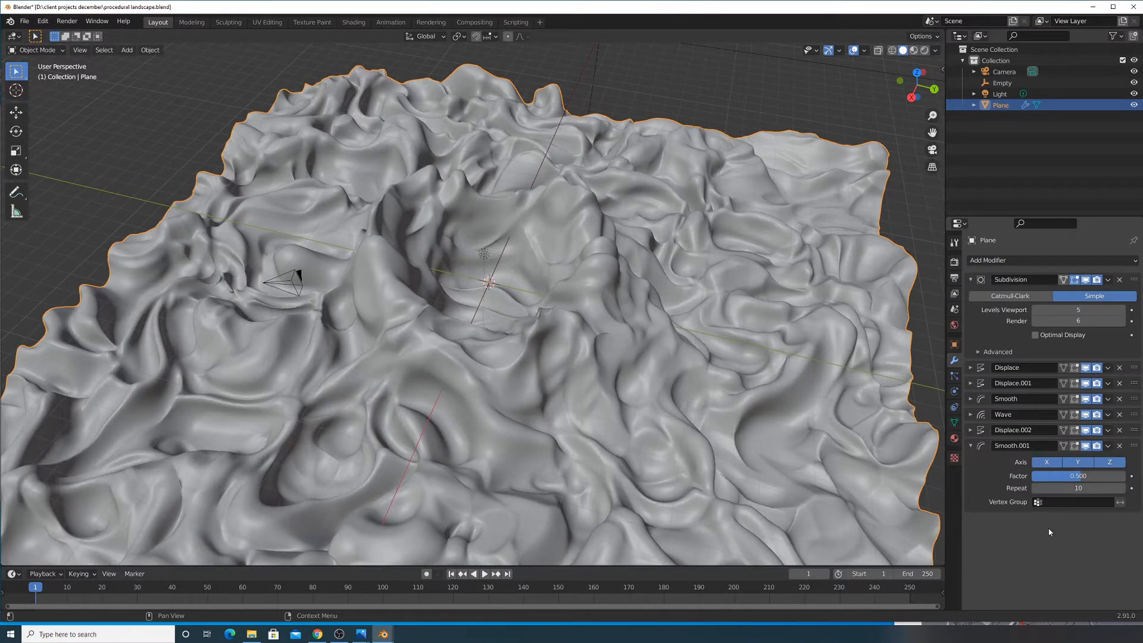
Split the 3D viewport into an upper and a lower view and give the plane a new material named "lava/obsidian"
middle_click_drag(525, 265, 553, 293)
scroll(542, 288, "down", 3)
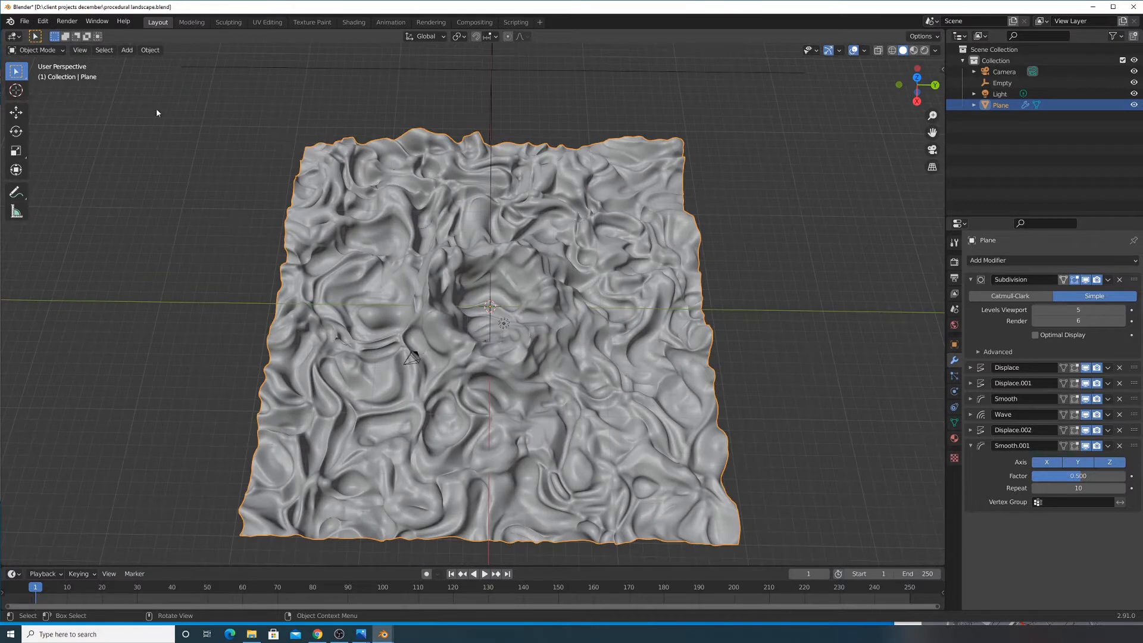
left_click_drag(3, 565, 42, 271)
left_click(955, 438)
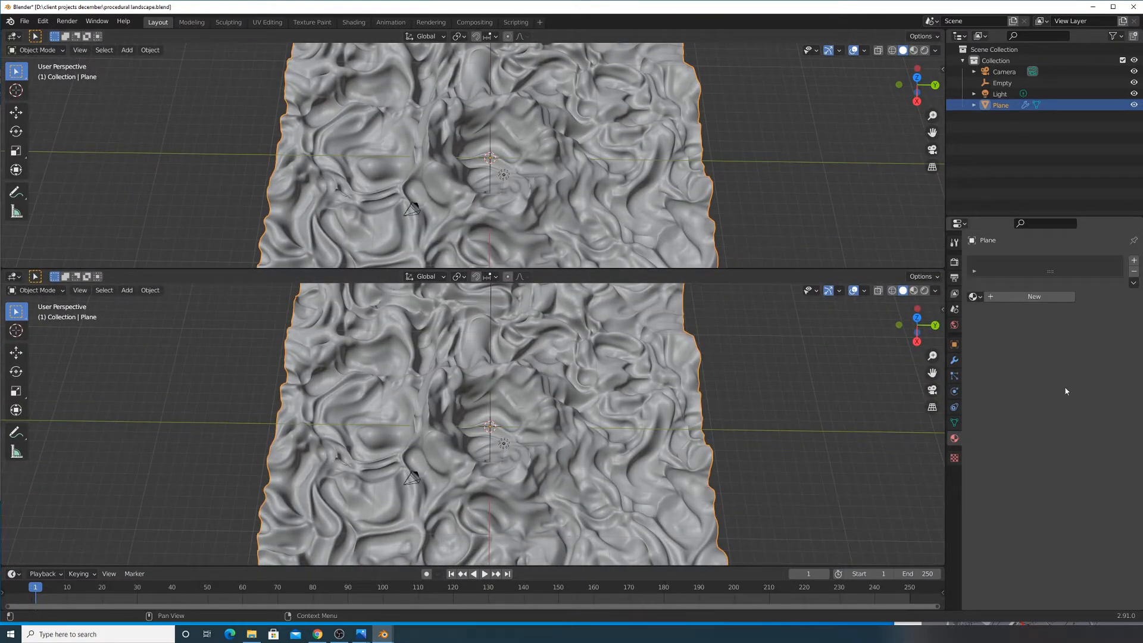
left_click(1024, 296)
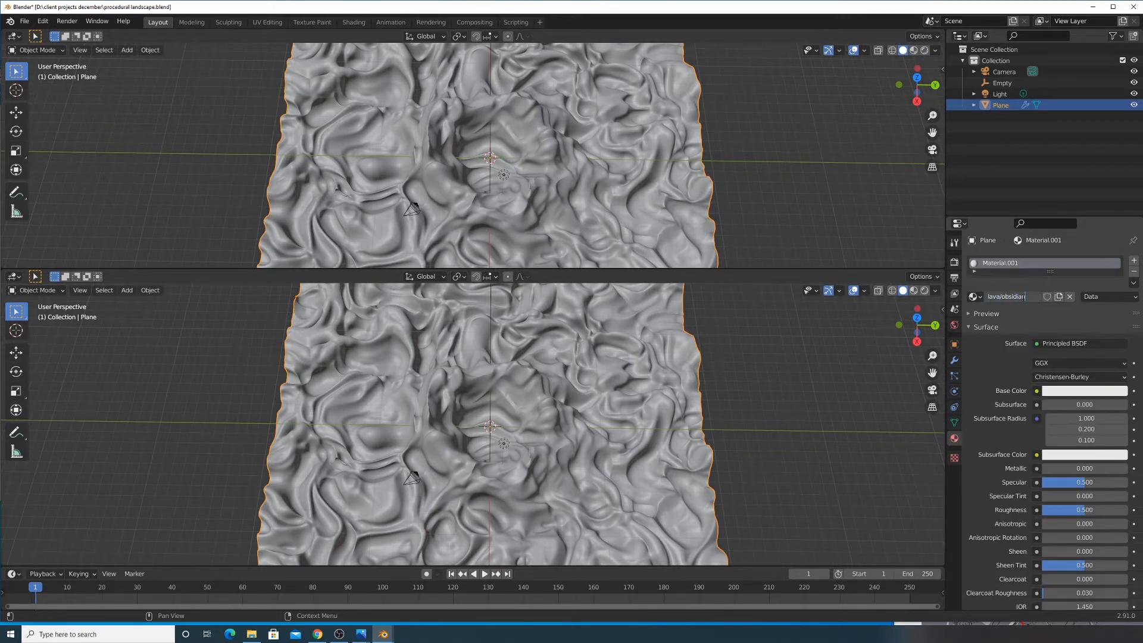
Switch the upper viewport to rendered shading and enlarge it over the lower one
left_click(924, 290)
left_click(889, 290)
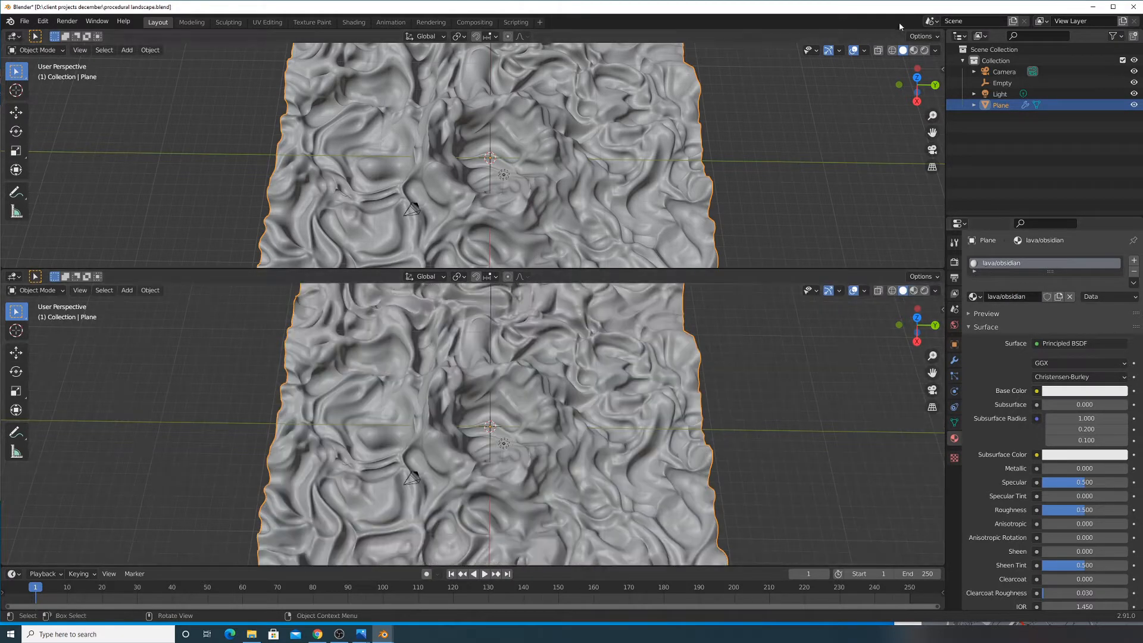
left_click(925, 50)
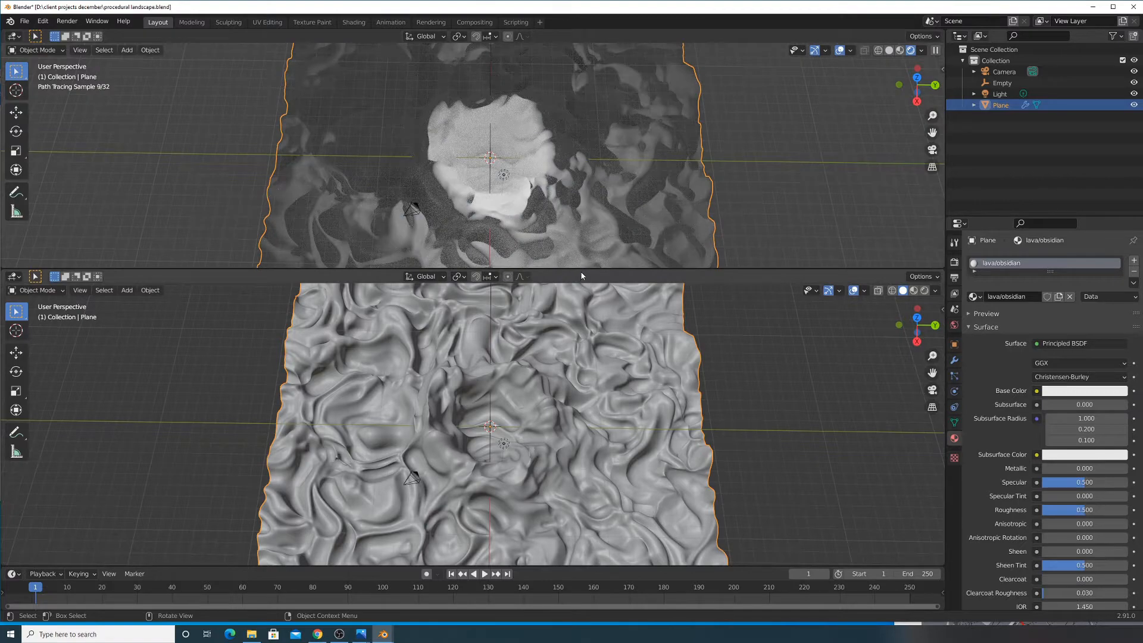
mouse_move(581, 269)
left_mouse_down()
mouse_move(564, 328)
mouse_move(564, 420)
left_mouse_up()
Raise the point light about 13.15 m along the Z axis above the landscape
middle_click_drag(643, 277, 519, 192)
scroll(519, 192, "up", 1)
scroll(581, 171, "down", 5)
middle_click_drag(602, 153, 510, 183)
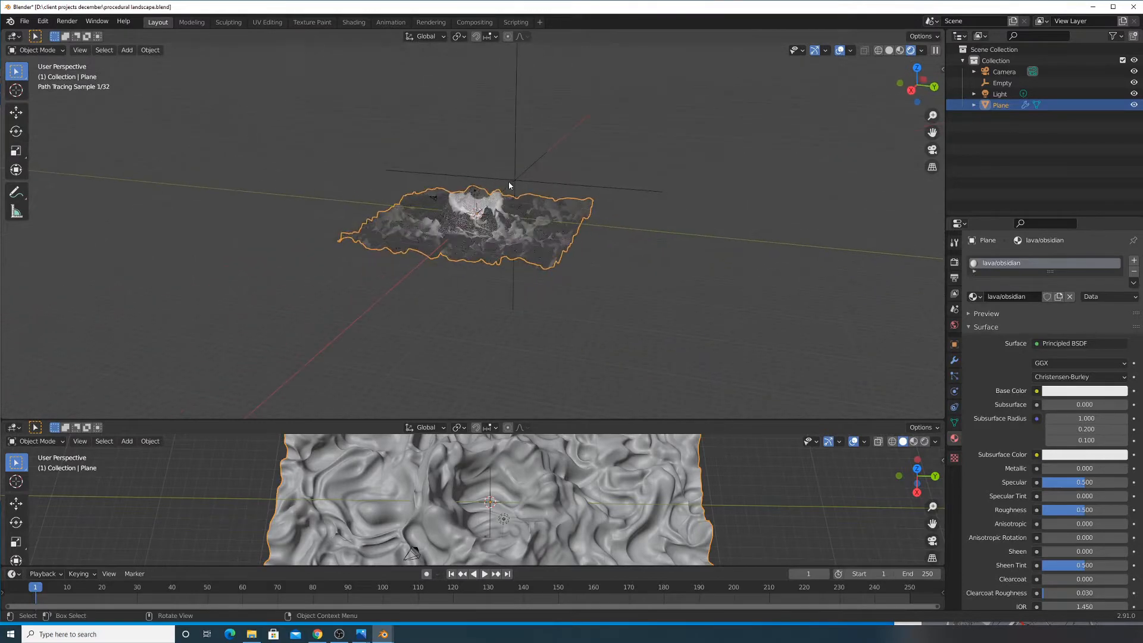
left_click(477, 191)
key("g")
key("z")
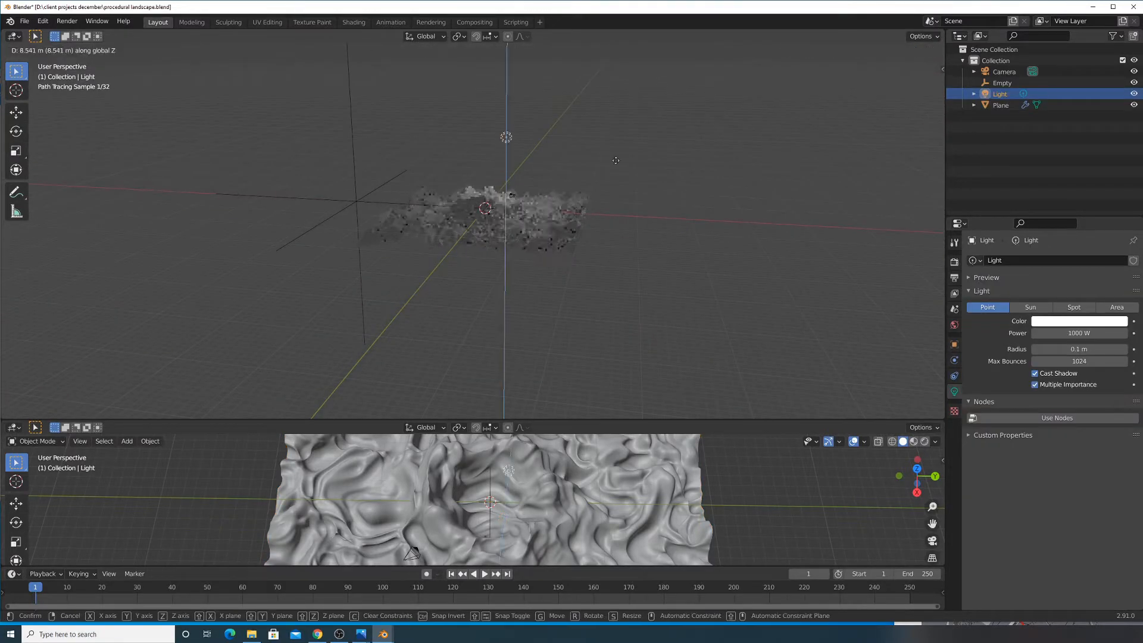
left_click(615, 150)
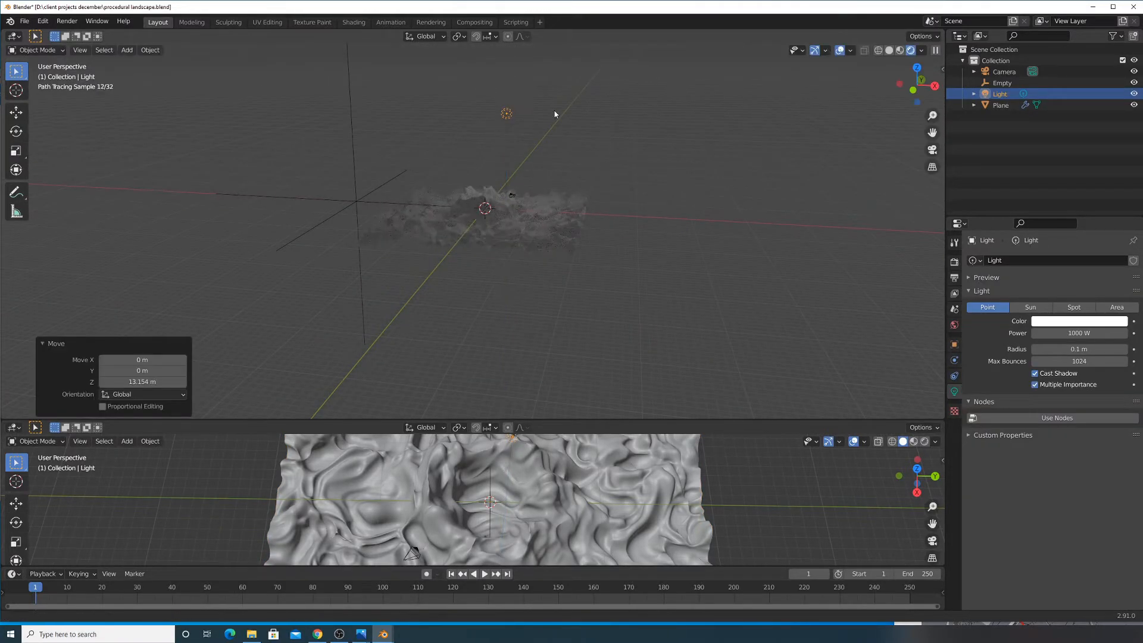
Change the light to an area light and shift it about 9.15 m along the X axis
scroll(619, 155, "up", 2)
middle_click_drag(620, 155, 642, 208)
scroll(642, 207, "up", 1)
left_click(1102, 307)
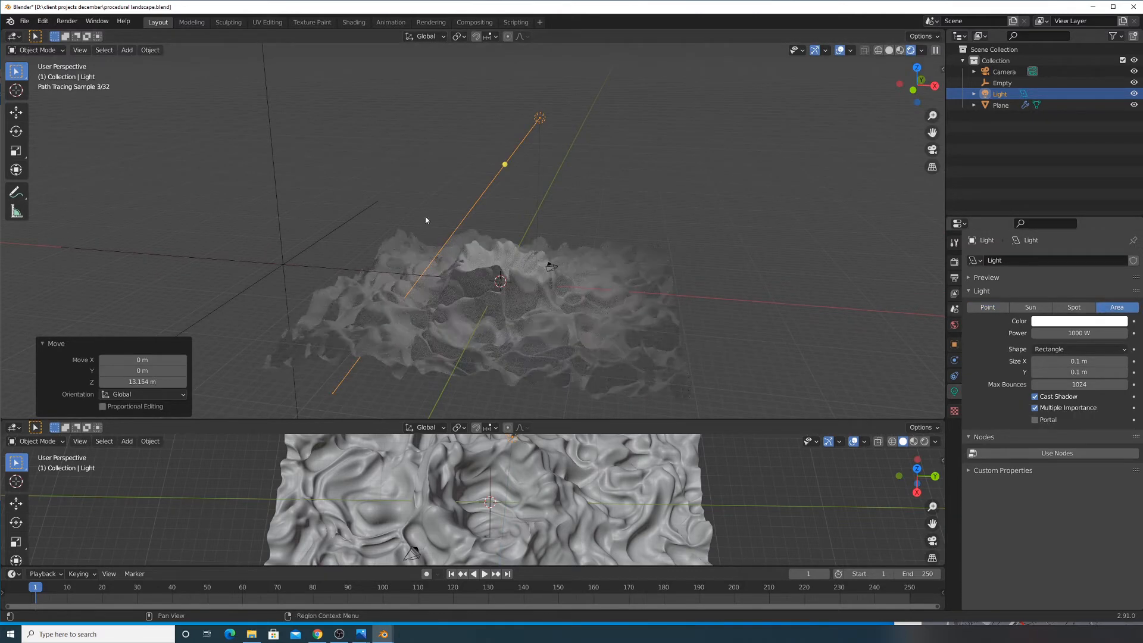
key("g")
key("x")
left_click(658, 221)
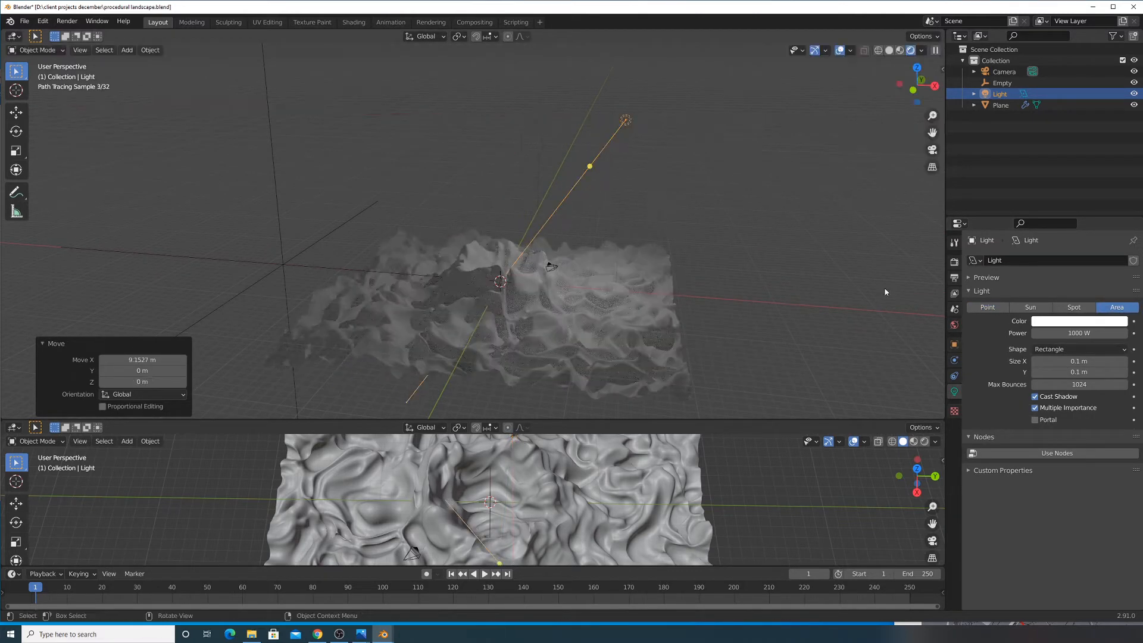
Set the area light's size to 10 m by 10 m and its power to 50000 W
left_click_drag(1080, 360, 1079, 370)
type("10")
key("Return")
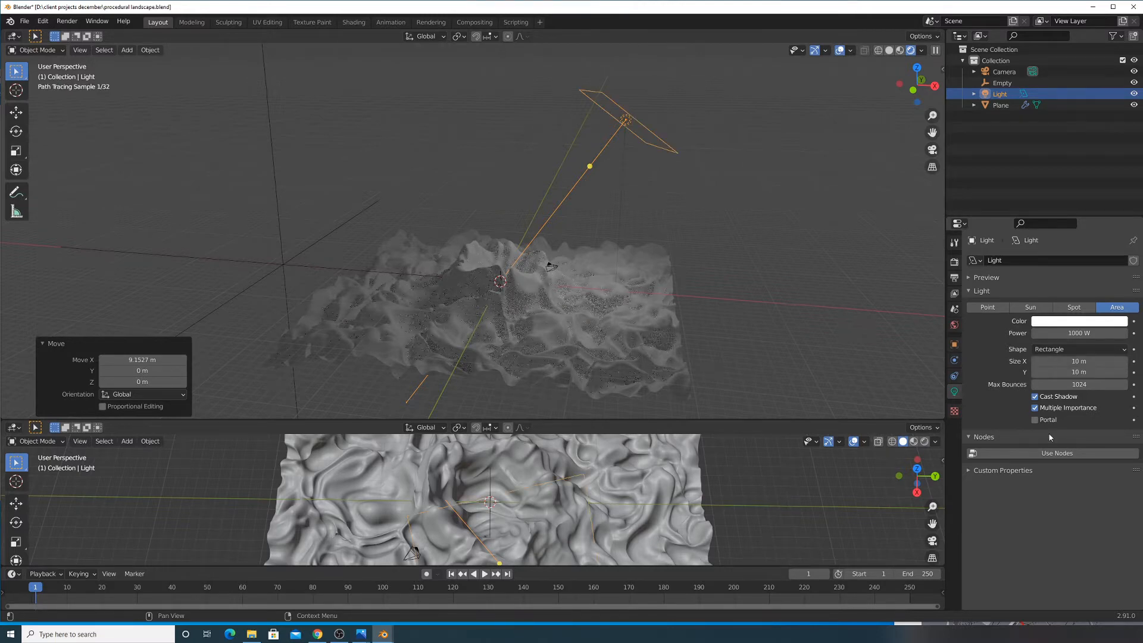
middle_click_drag(846, 336, 796, 332)
left_click(1093, 334)
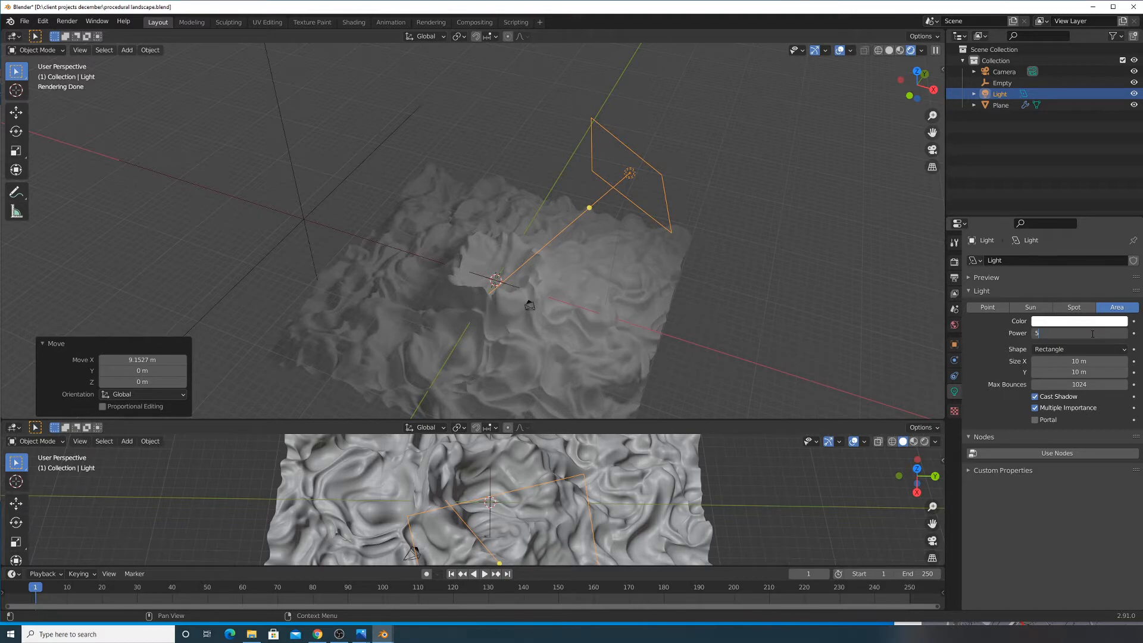
type("5000")
key("Return")
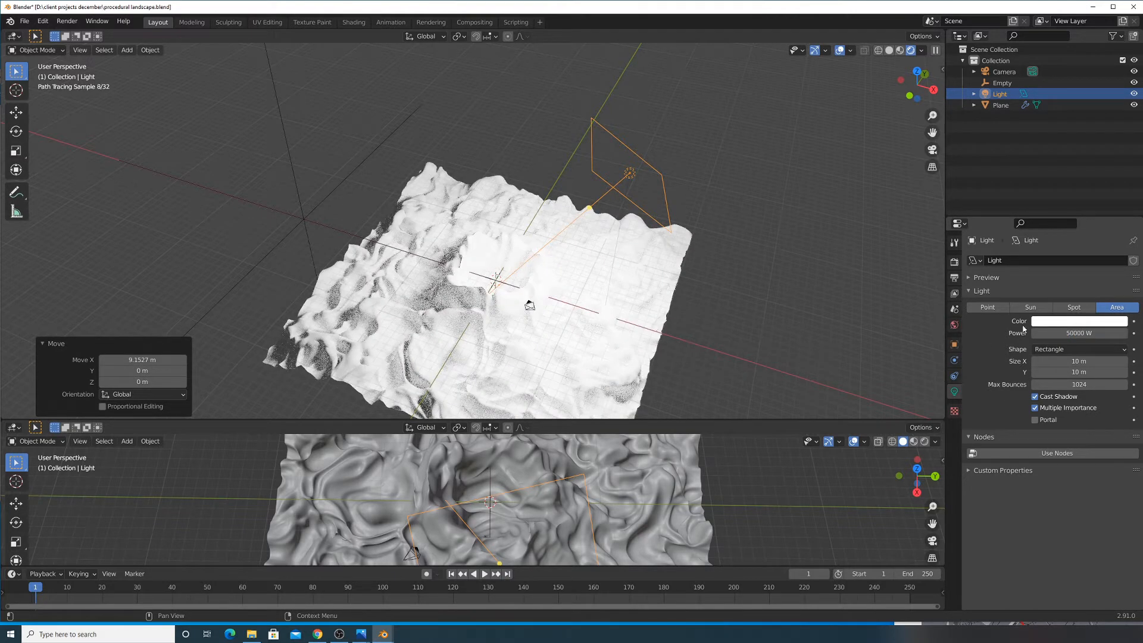
Delete the area light from the scene
left_click_drag(1066, 333, 1108, 333)
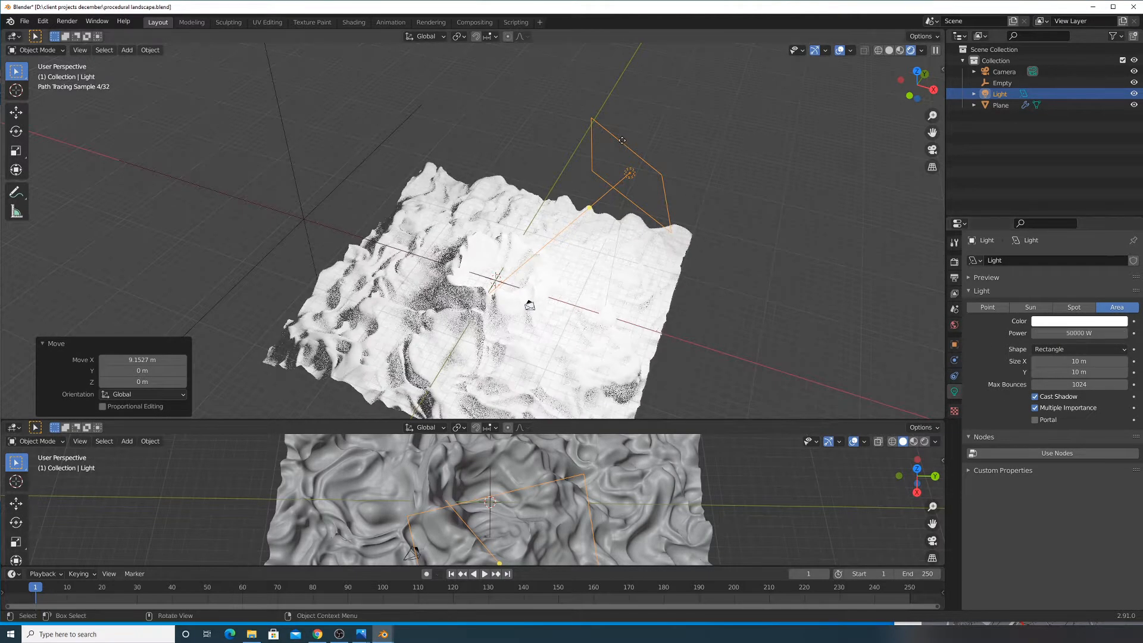
key("Delete")
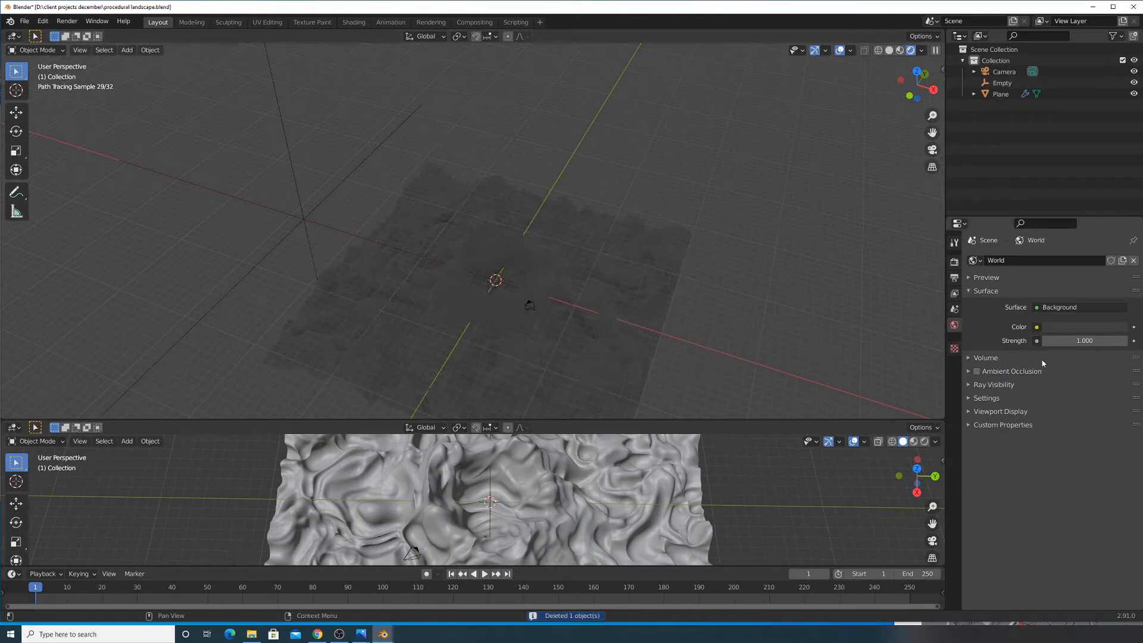
left_click(1067, 308)
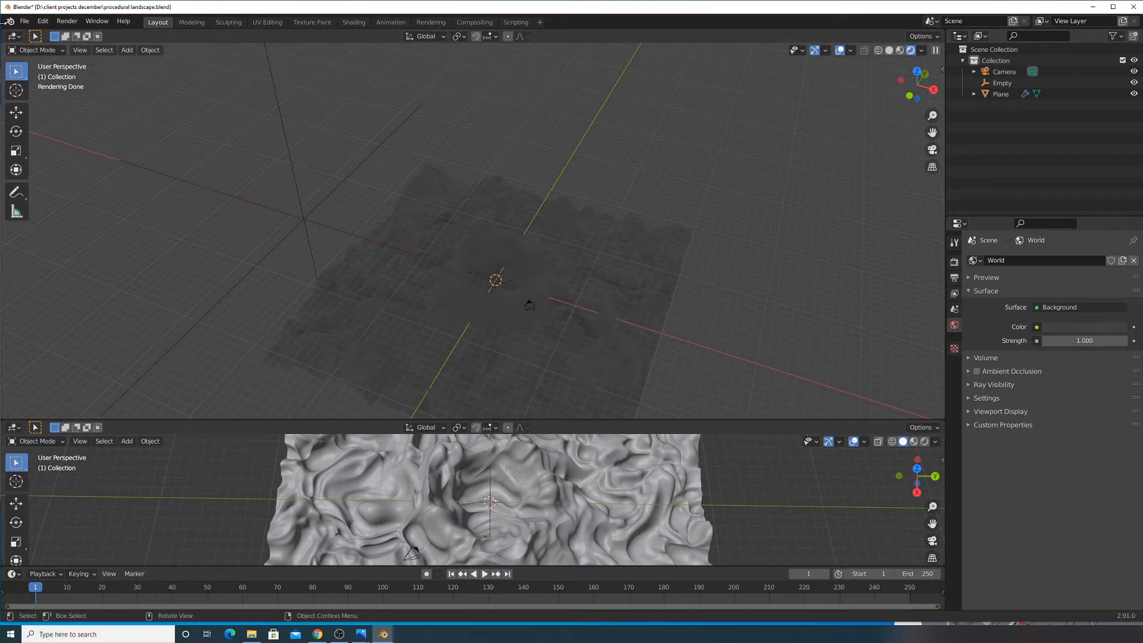
Enlarge the lower view, turn it into a Shader Editor and show the World shader nodes
left_click_drag(105, 420, 72, 256)
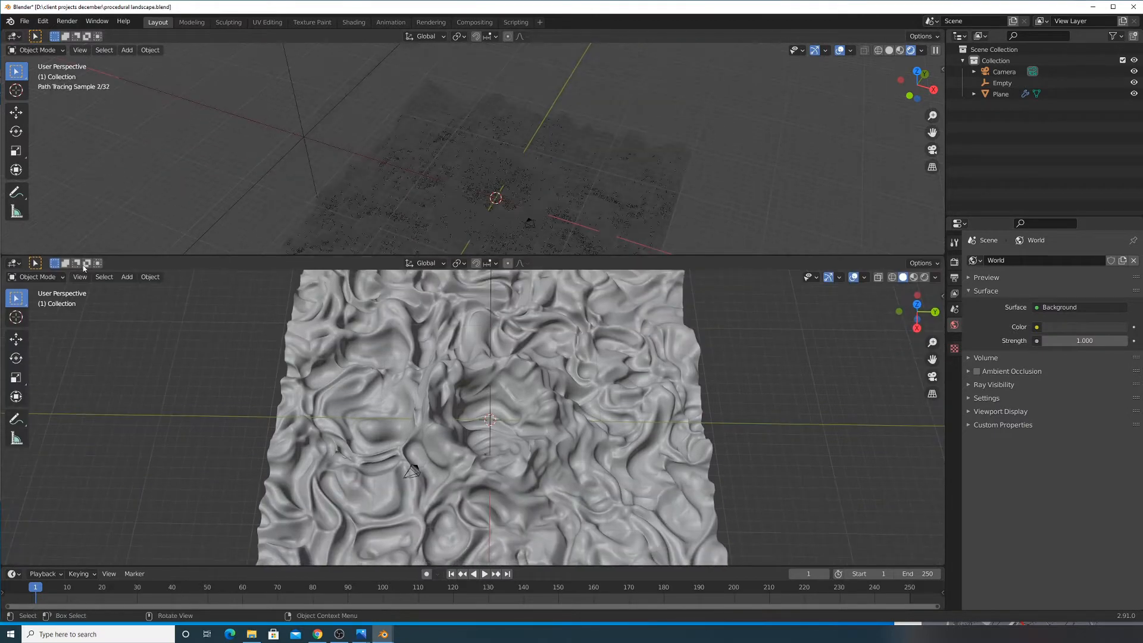
left_click(18, 264)
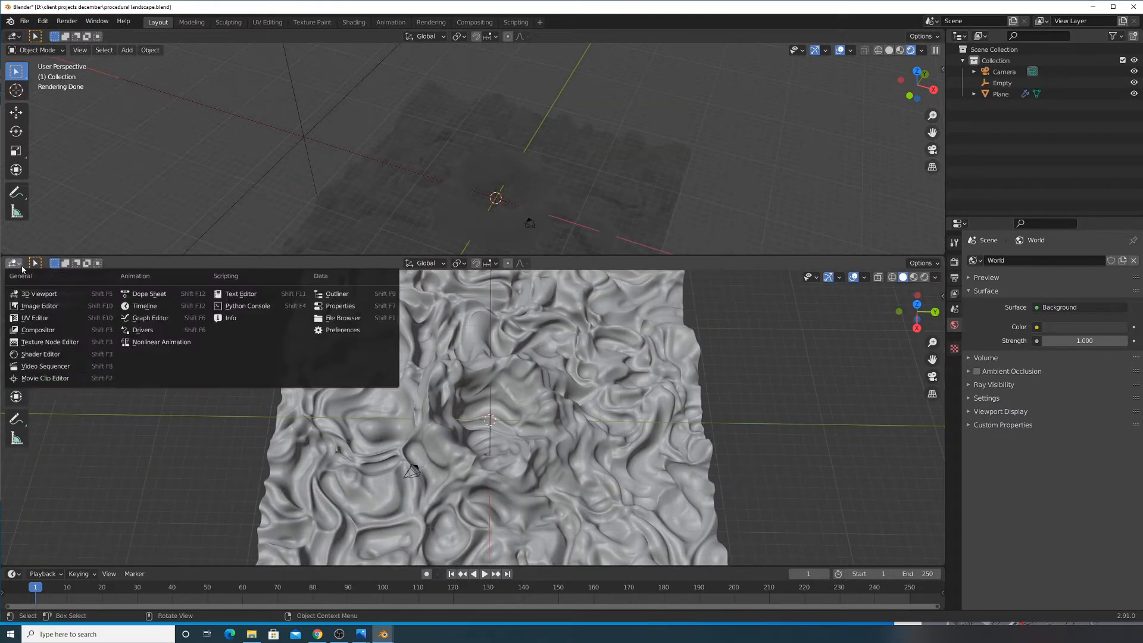
left_click(42, 362)
left_click(44, 263)
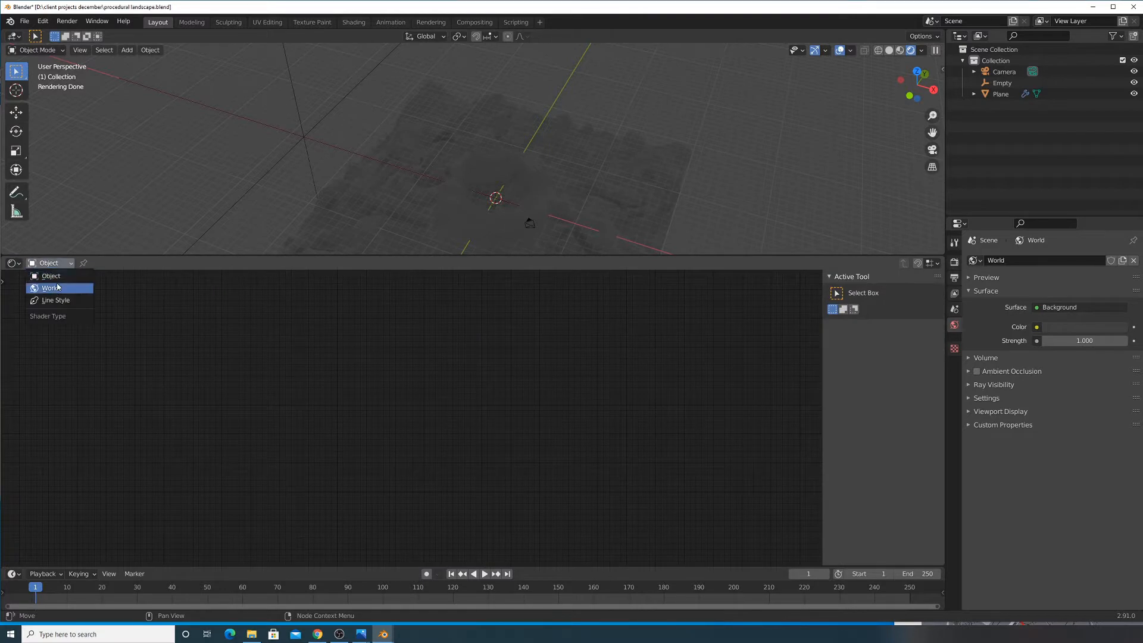
left_click(46, 285)
Add a Sky Texture node and connect its color output to the Background node's color
left_click(136, 264)
left_click(141, 284)
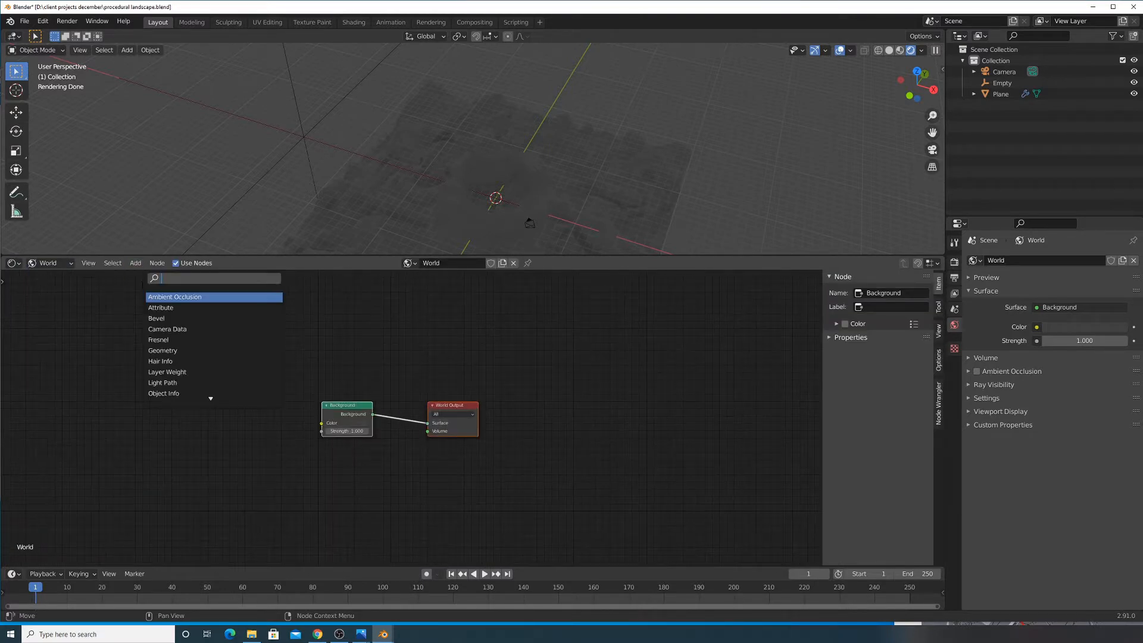
type("skyt")
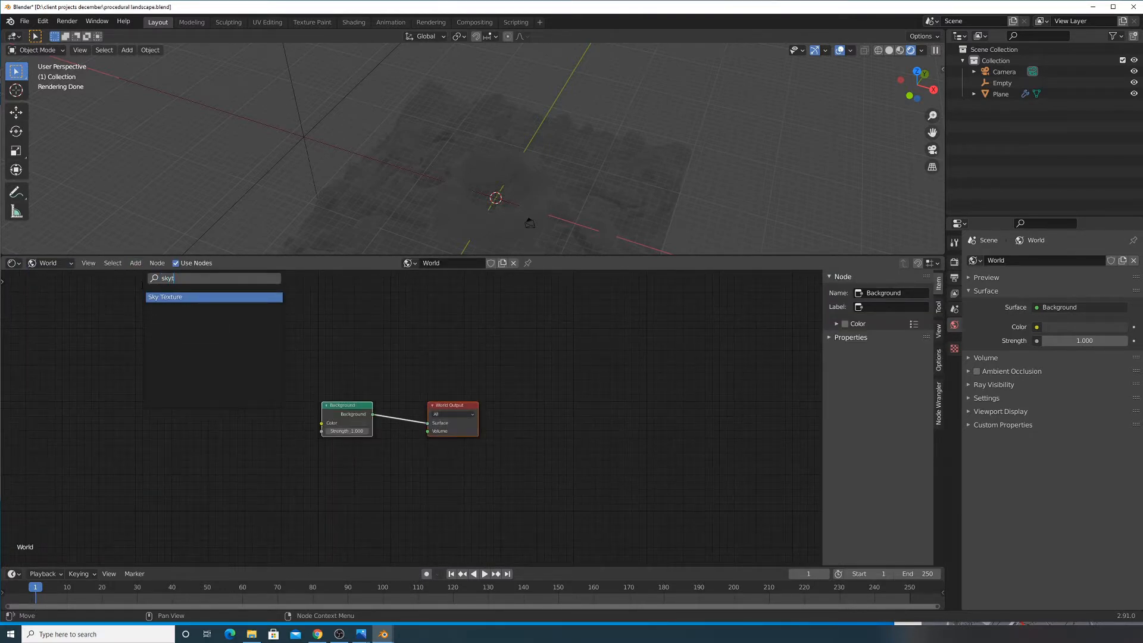
key("Return")
left_click(173, 417)
left_click_drag(196, 402, 322, 422)
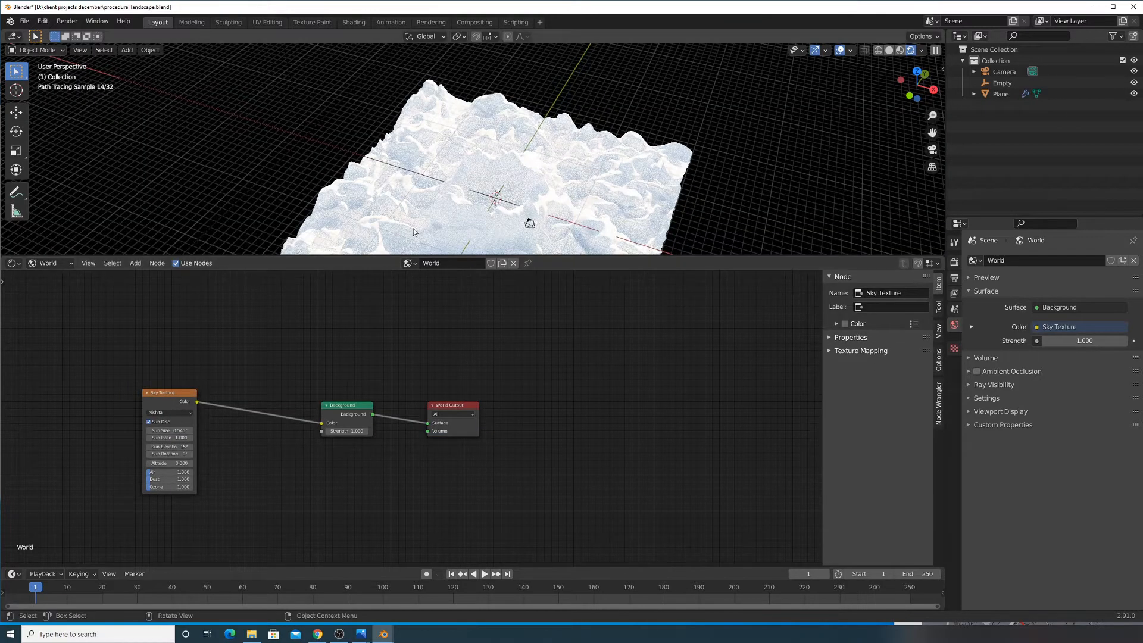
Enlarge the rendered viewport and inspect the landscape from the side against the sky
left_click_drag(427, 256, 427, 358)
middle_click_drag(585, 250, 576, 159)
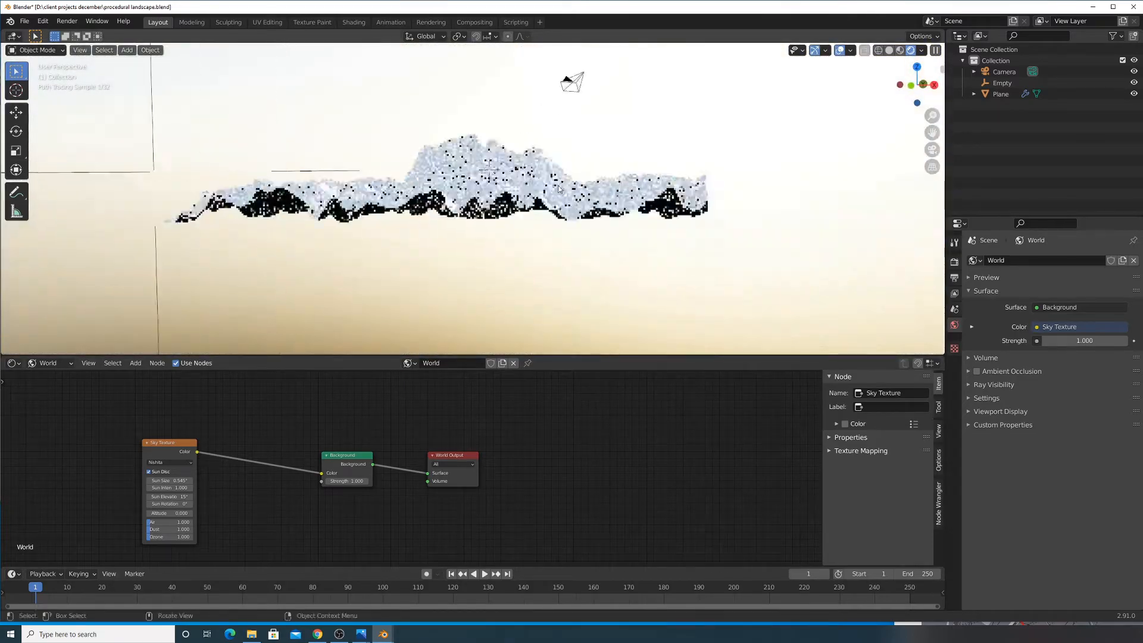
scroll(578, 216, "up", 3)
scroll(578, 217, "up", 2)
scroll(579, 216, "down", 7)
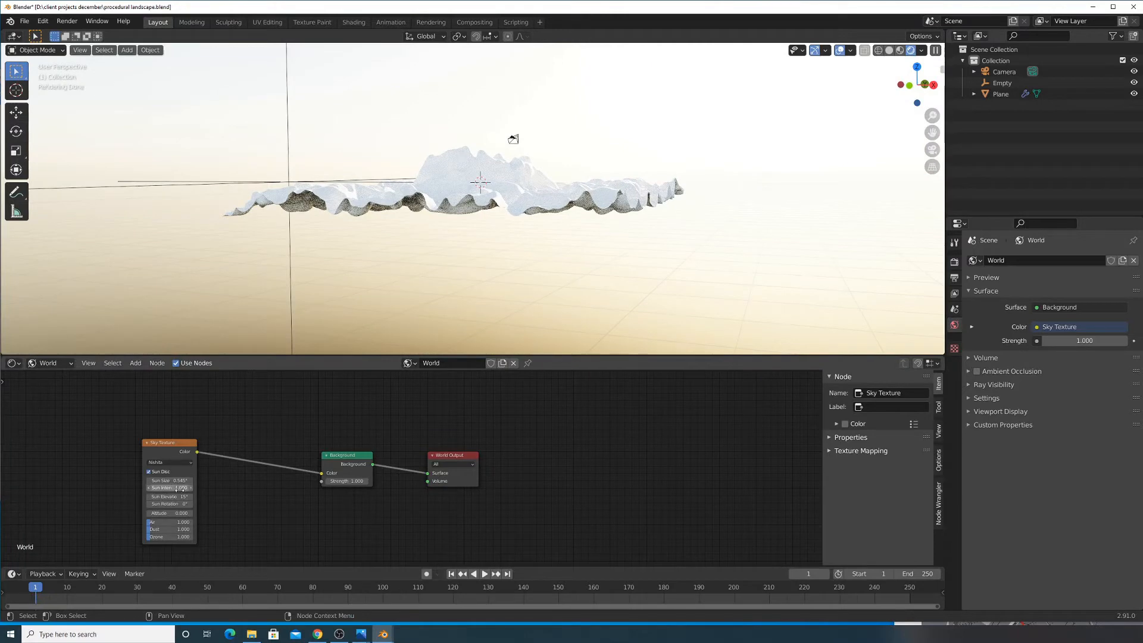
Try a sun elevation of 3.86° on the Sky Texture node, and set it to 12.6° instead
scroll(181, 506, "up", 9)
middle_click_drag(188, 466, 569, 449)
left_click_drag(338, 503, 297, 503, "shift")
mouse_move(596, 253)
middle_mouse_down()
mouse_move(673, 263)
mouse_move(701, 254)
mouse_move(617, 252)
middle_mouse_up()
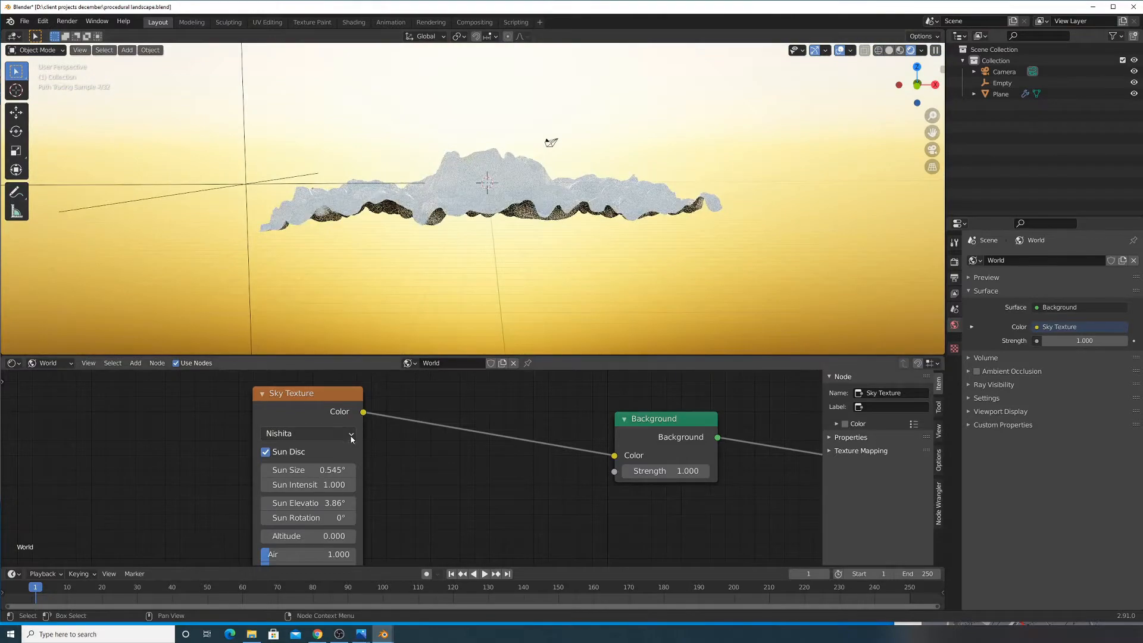
middle_click_drag(485, 298, 491, 263)
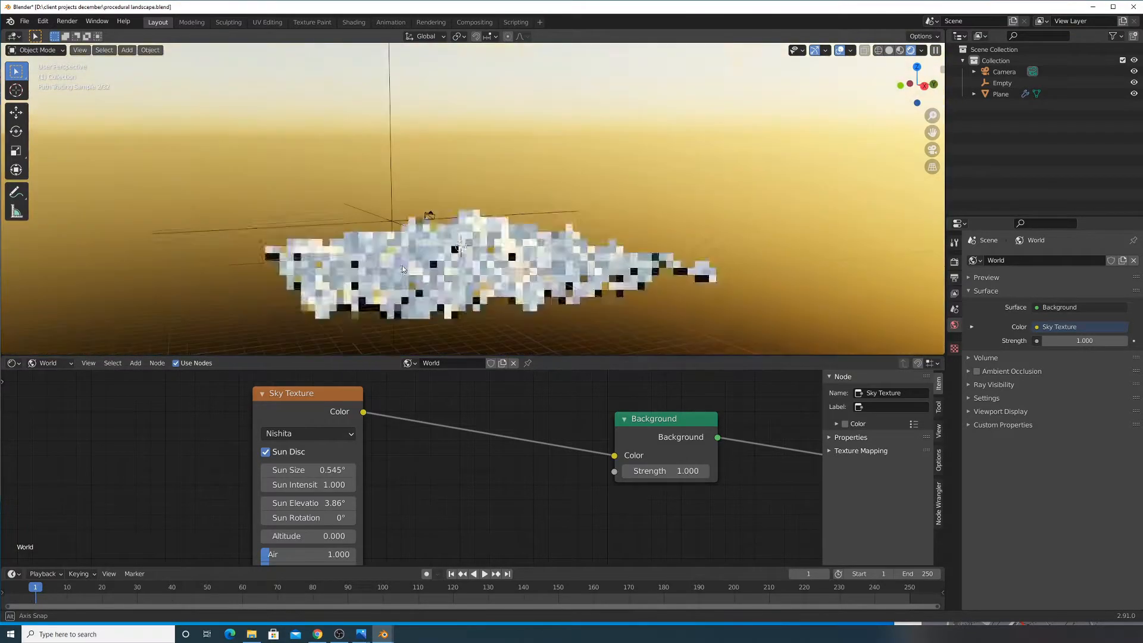
left_click_drag(308, 503, 297, 504)
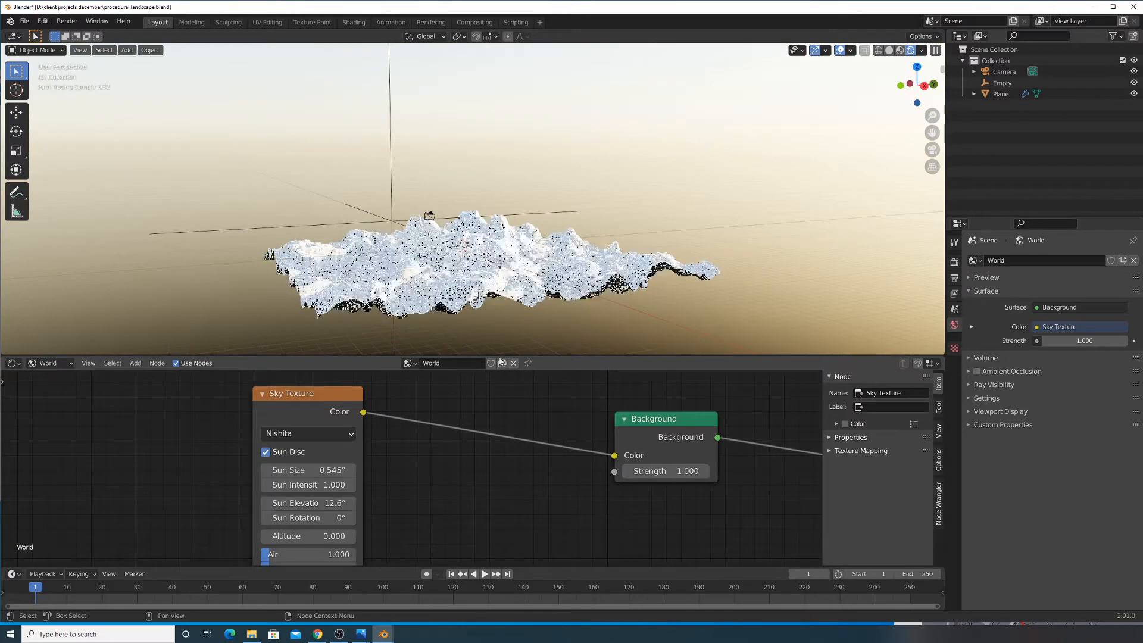
Set the Sky Texture's ozone to 2 and lower its dust to about 0.571
middle_click_drag(470, 196, 442, 304)
scroll(396, 481, "down", 2)
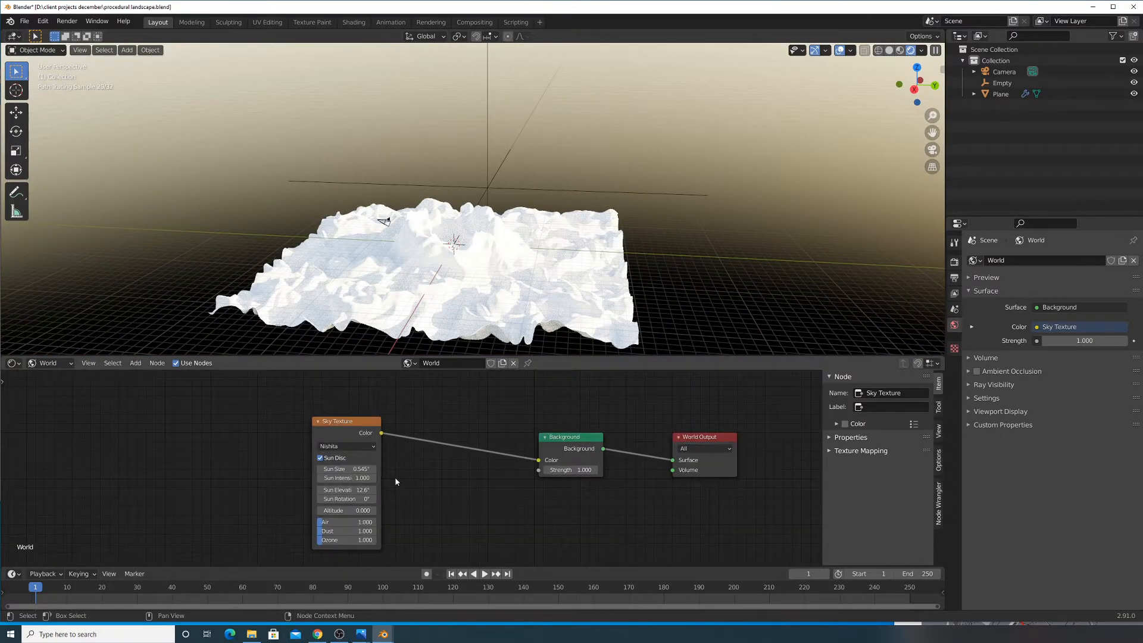
scroll(396, 481, "down", 1)
scroll(375, 468, "up", 4)
left_click_drag(373, 480, 426, 480)
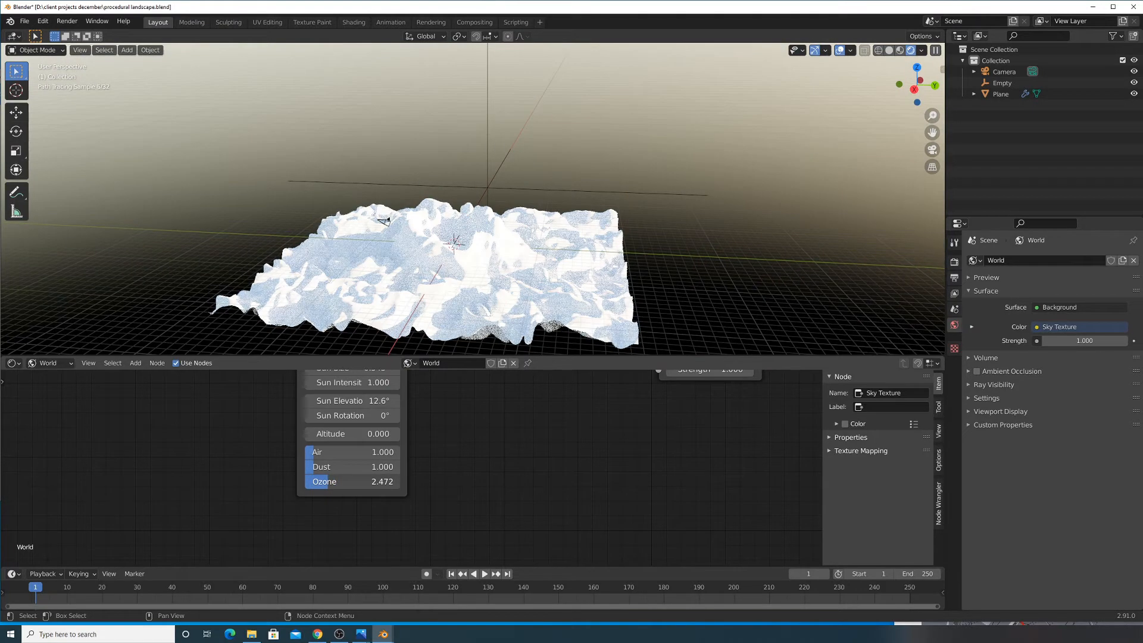
left_click(328, 482)
type("2")
key("Return")
left_click_drag(331, 467, 306, 467)
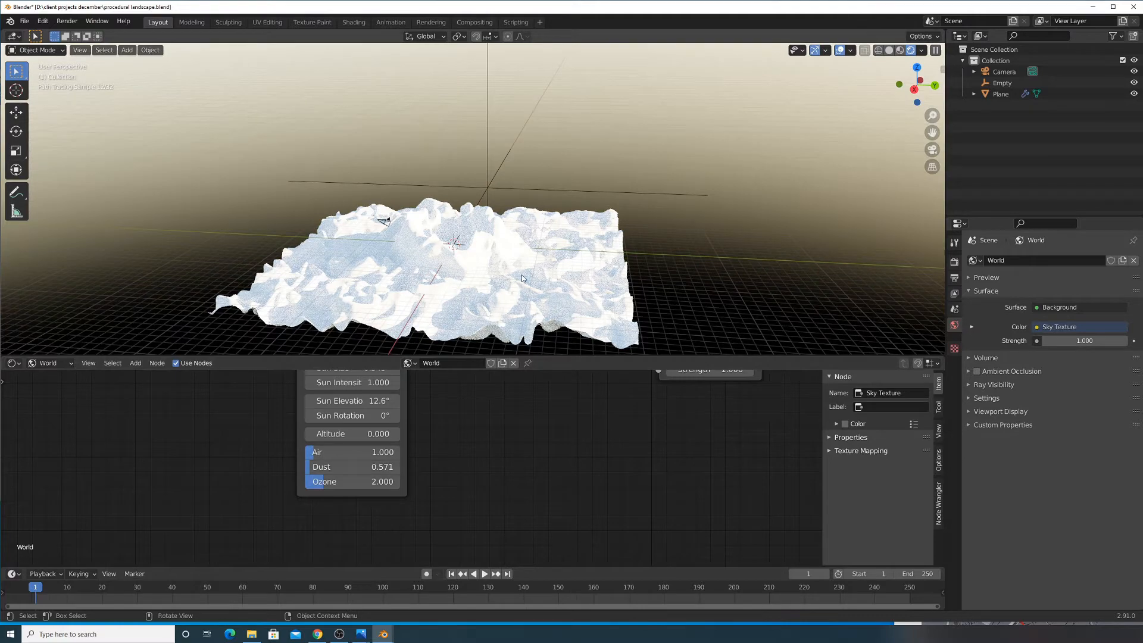
Set the world Background node's strength to 0.2
middle_click_drag(527, 280, 660, 298)
middle_click_drag(512, 416, 442, 533)
middle_click_drag(374, 523, 486, 465)
left_click(774, 471)
type(".")
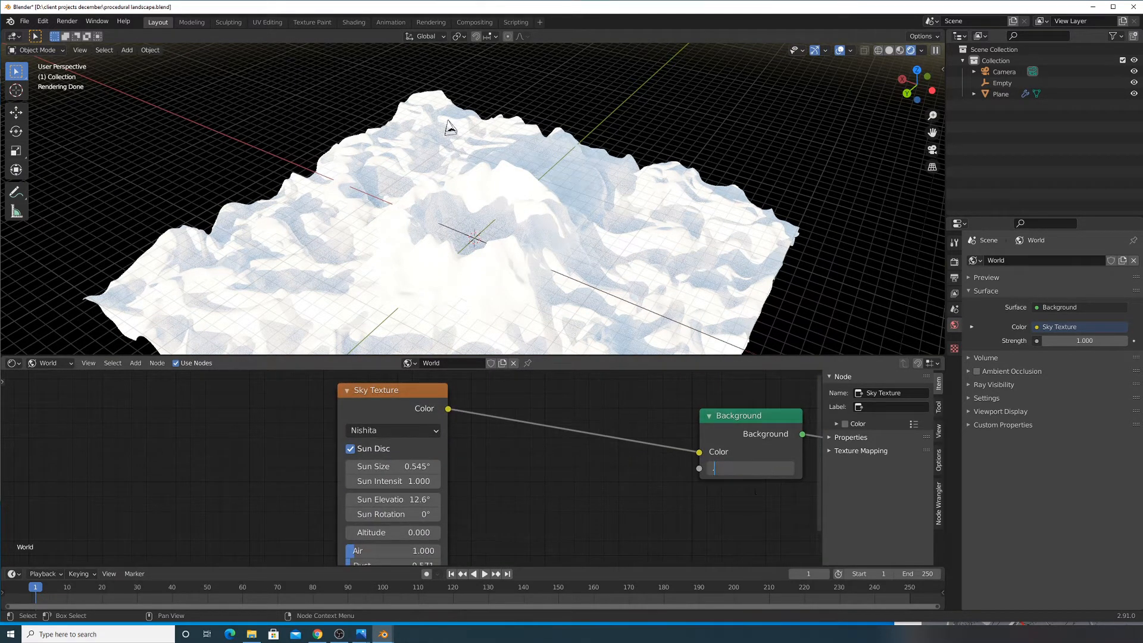
type("2")
key("Return")
Set the sun size on the Sky Texture node to 2°
scroll(618, 262, "down", 2)
middle_click_drag(617, 262, 655, 289)
left_click(393, 471)
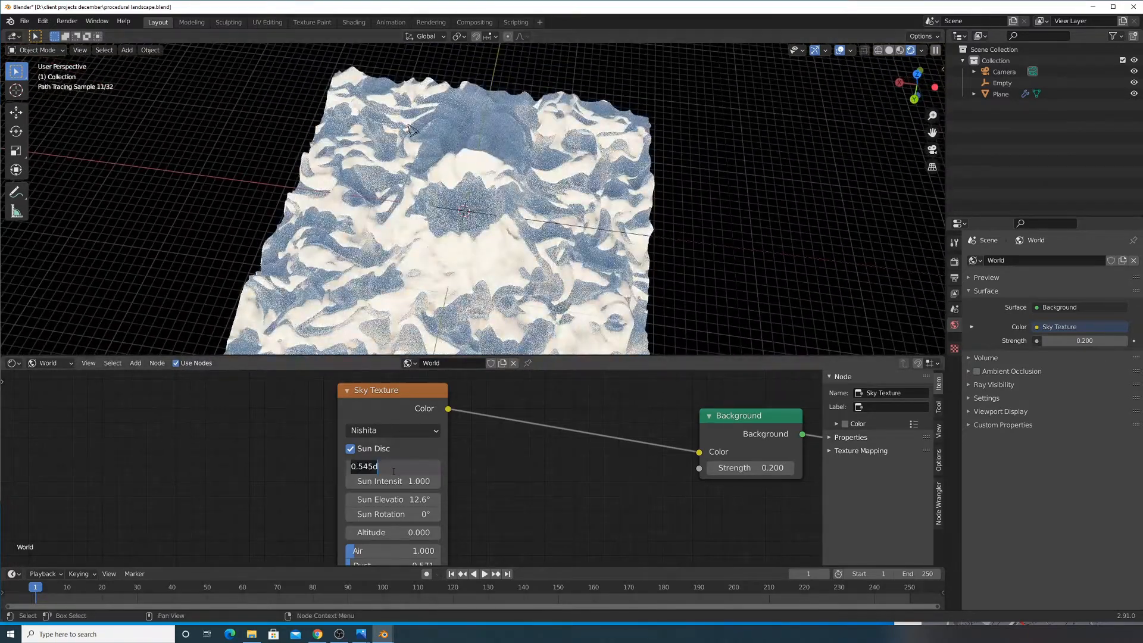
type("2")
key("Return")
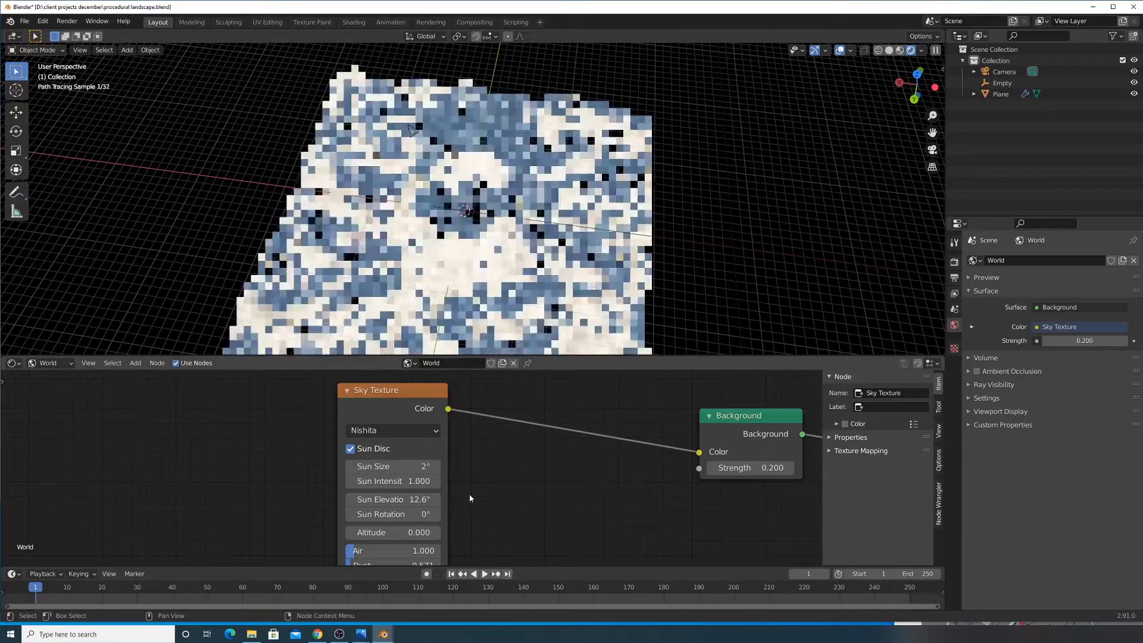
Try sun intensities of 0.2 and 0.05 on the Sky Texture node, and a world background strength of 0.5
mouse_move(506, 250)
middle_mouse_down()
mouse_move(538, 252)
mouse_move(518, 241)
middle_mouse_up()
left_click(416, 481)
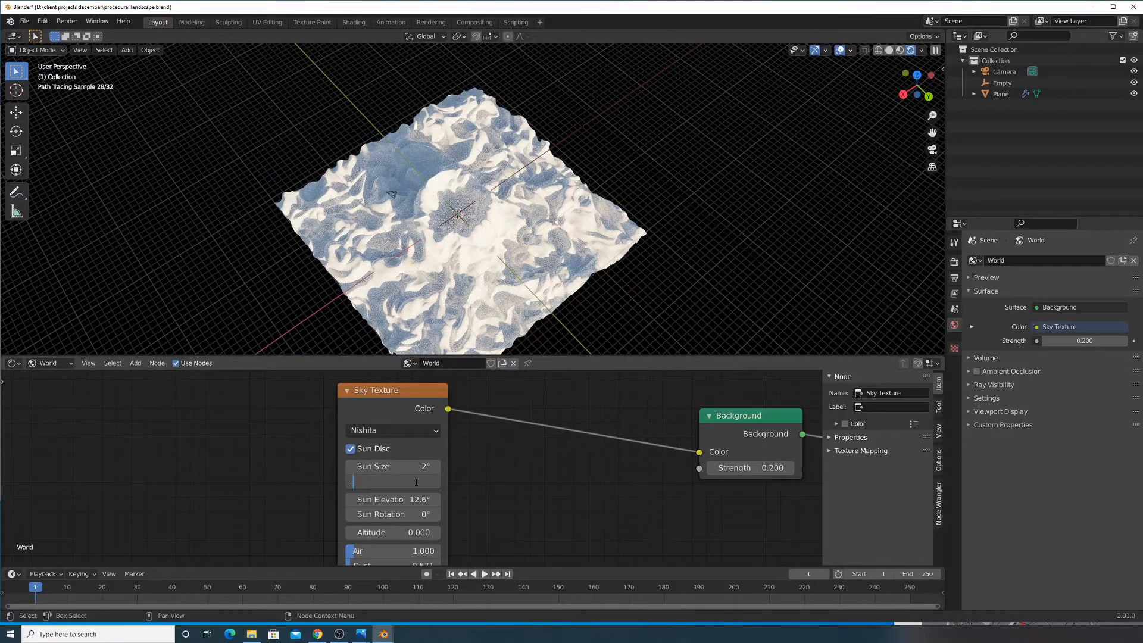
type("0.2")
key("Return")
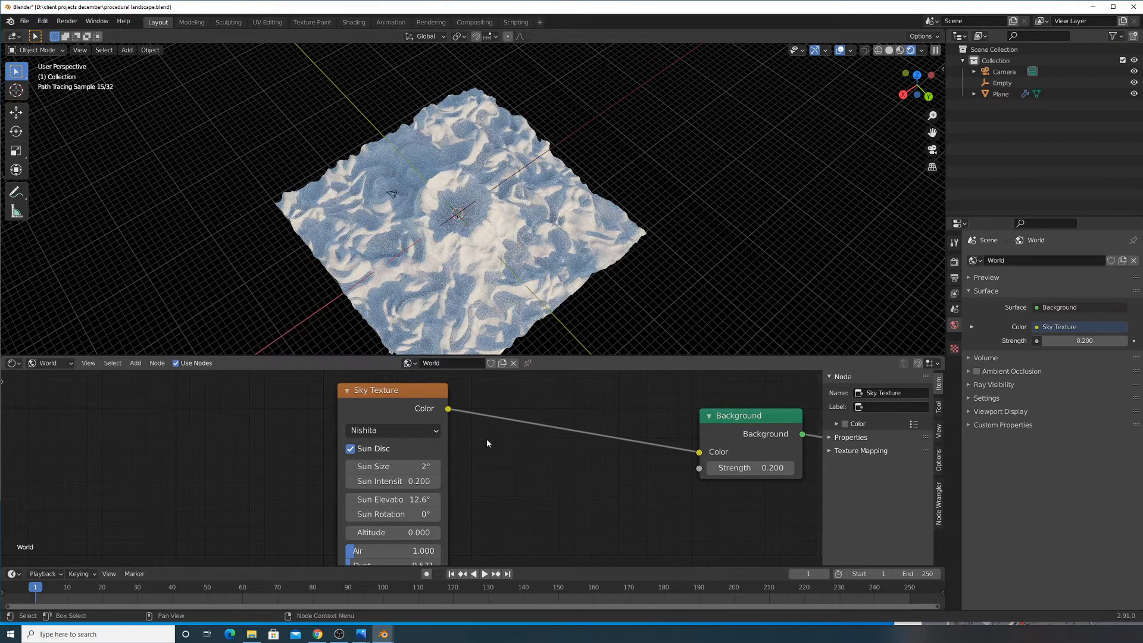
middle_click_drag(405, 500, 415, 437)
scroll(415, 437, "down", 1)
left_click(413, 417)
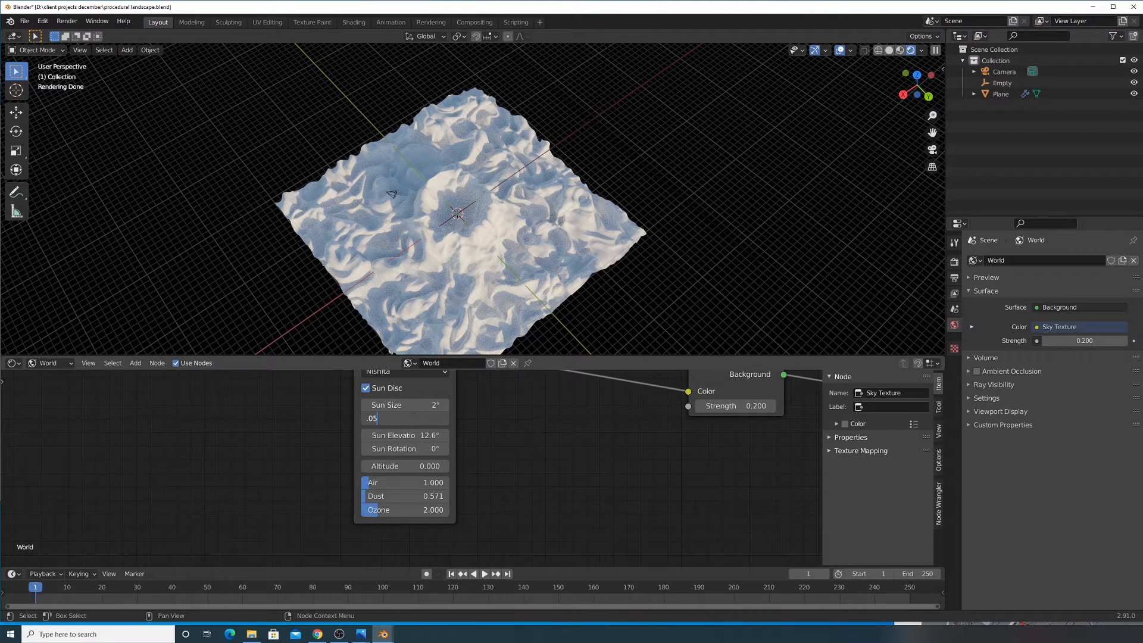
type(".05")
key("Return")
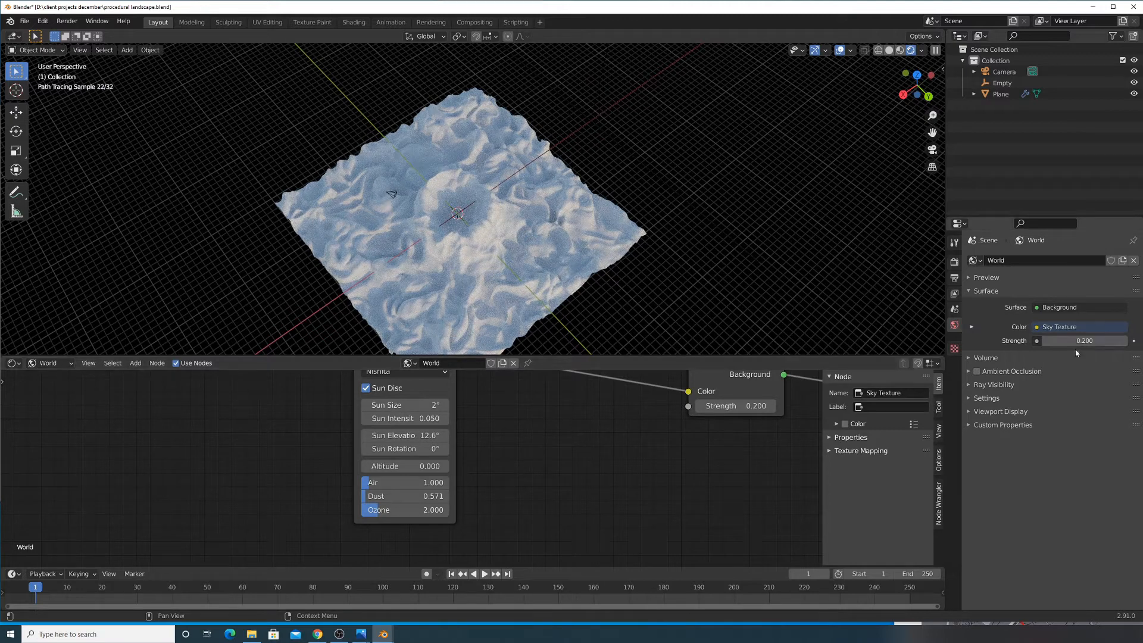
left_click(1071, 341)
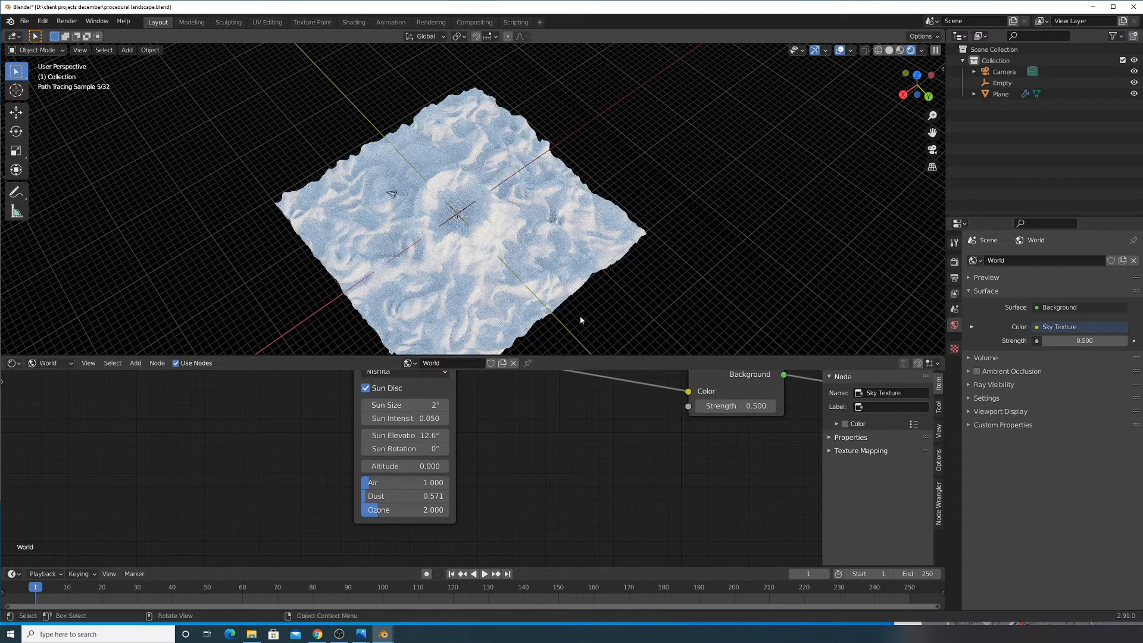
Set the Sky Texture's sun intensity to 0.1 and the world background strength to 0.28
left_click(415, 418)
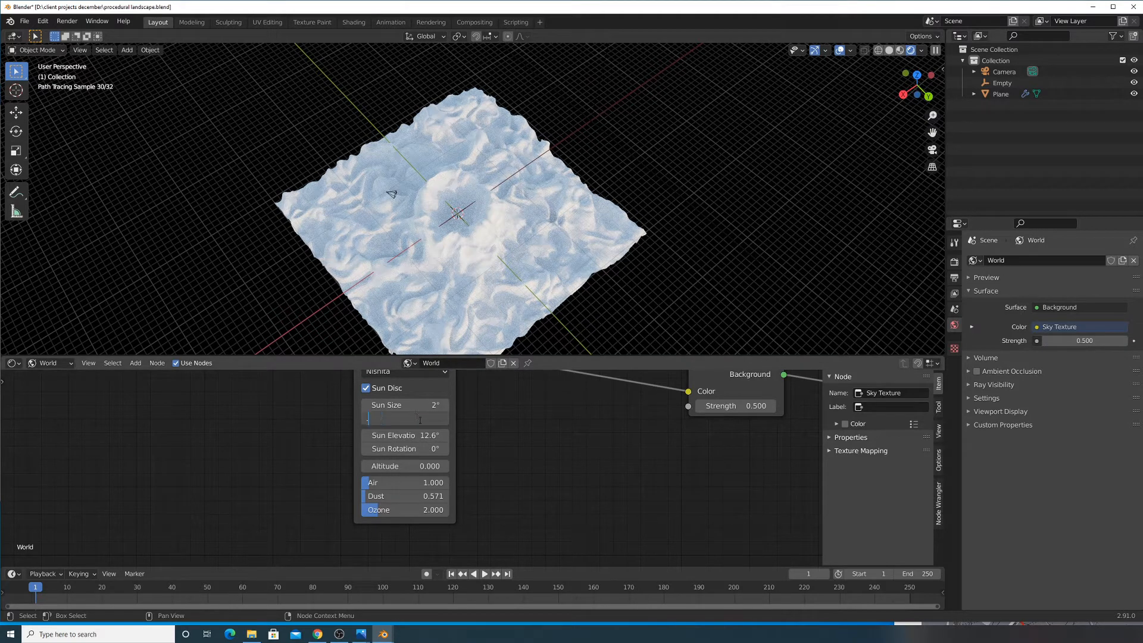
type(".1")
key("Return")
left_click_drag(1085, 340, 1059, 341)
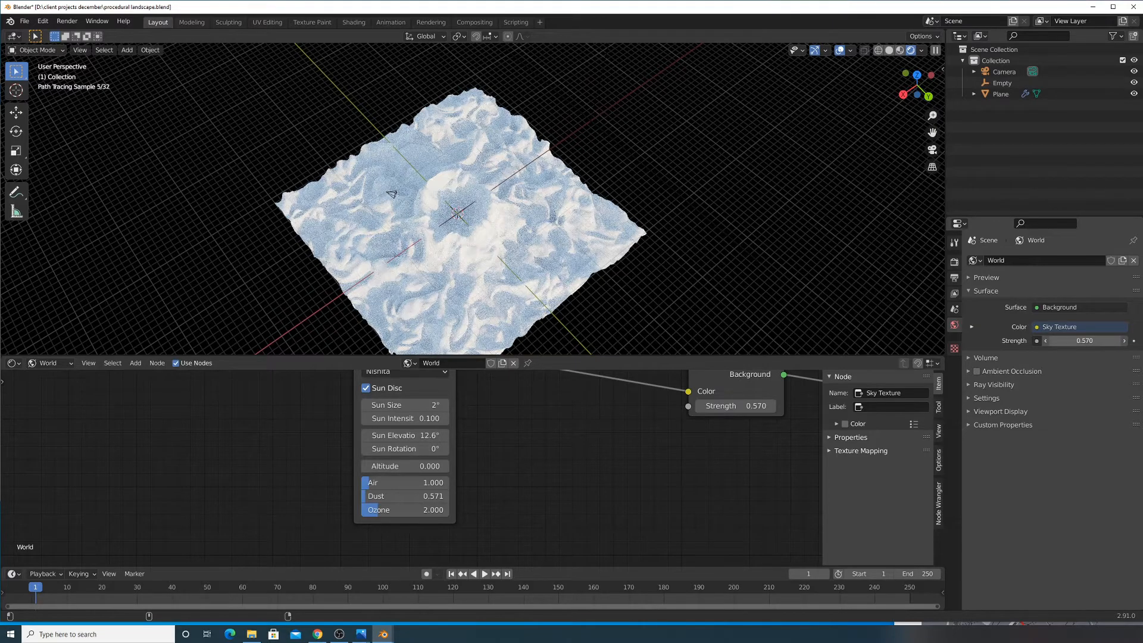
left_click_drag(1085, 341, 1075, 340)
middle_click_drag(387, 195, 424, 217)
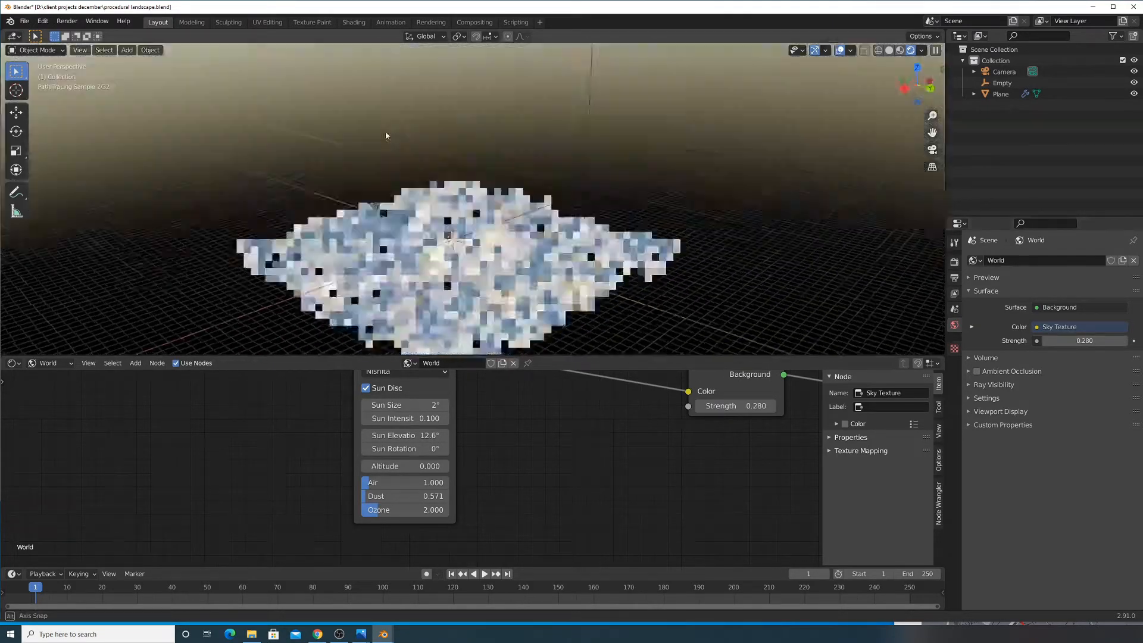
scroll(423, 217, "up", 3)
middle_click_drag(481, 326, 526, 205, "shift")
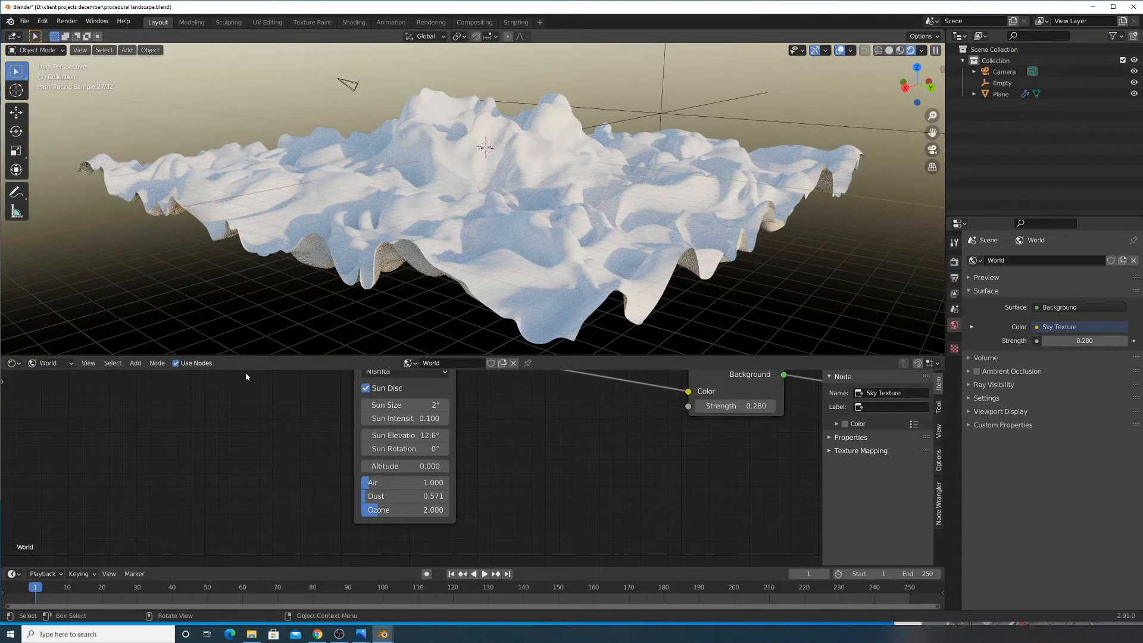
Bring up the landscape plane's lava/obsidian material nodes in the Shader Editor and save the file
left_click(51, 362)
left_click(48, 376)
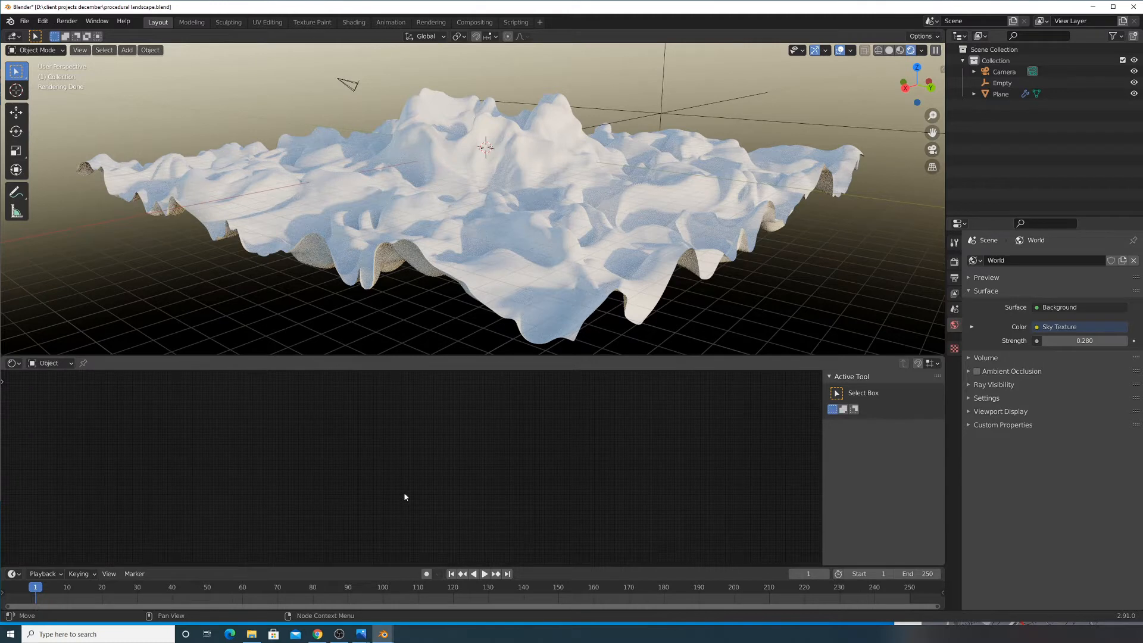
left_click(551, 244)
scroll(481, 443, "up", 8)
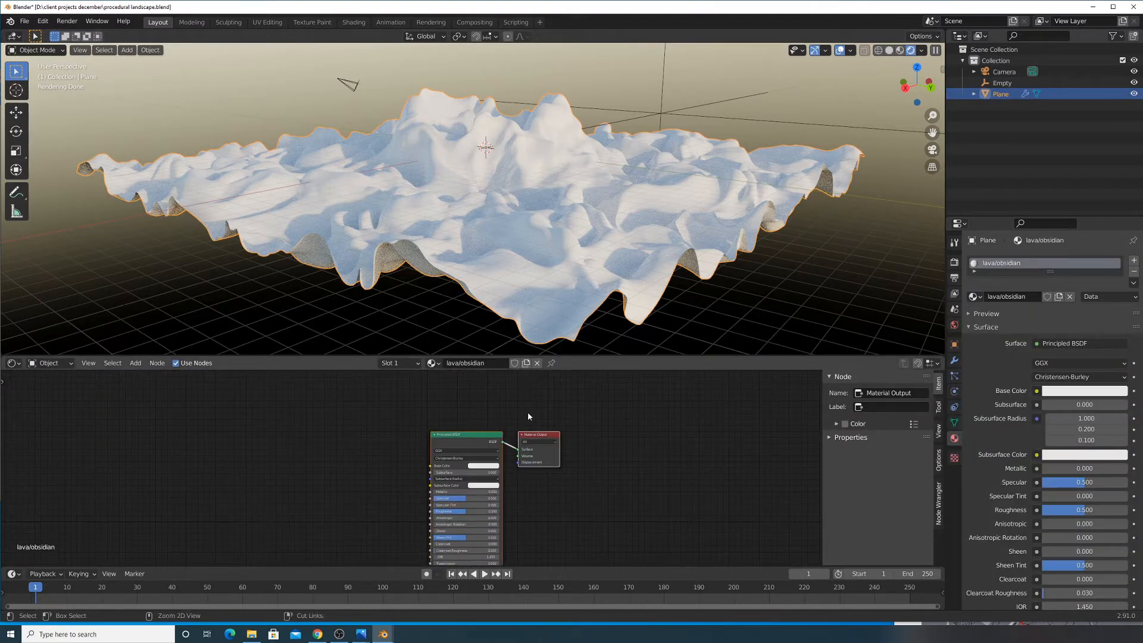
key("ctrl+s")
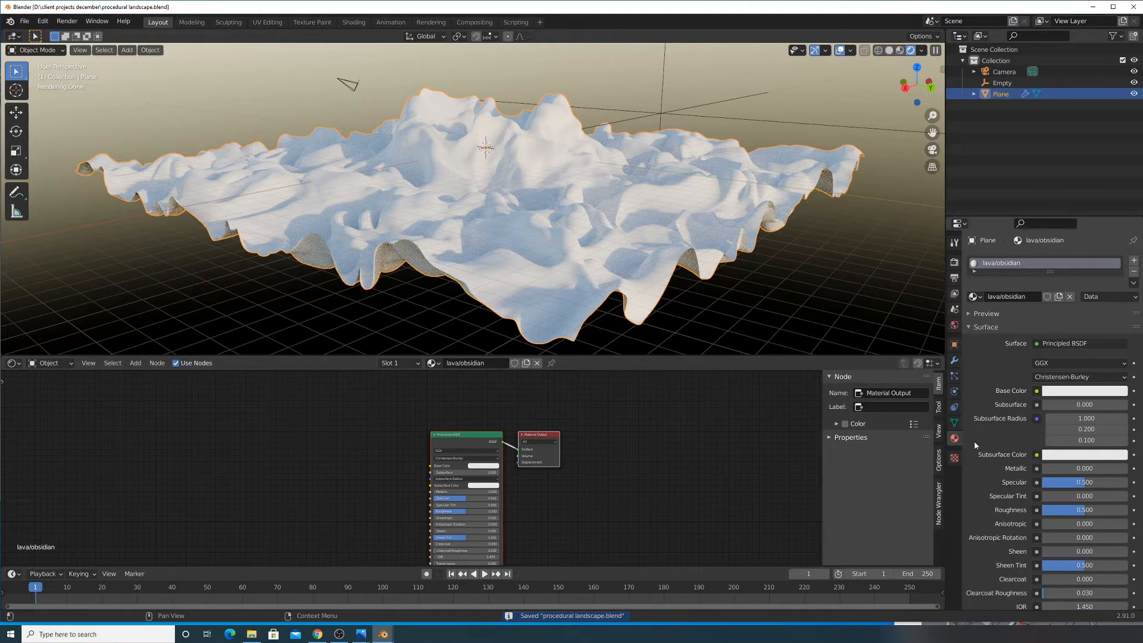
scroll(651, 262, "up", 5)
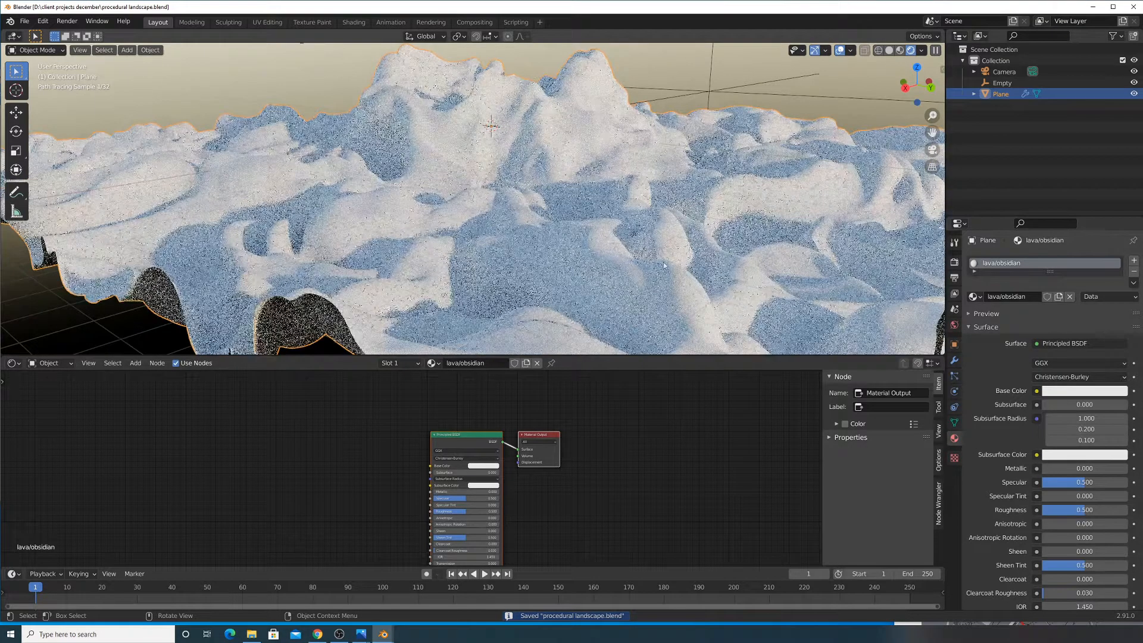
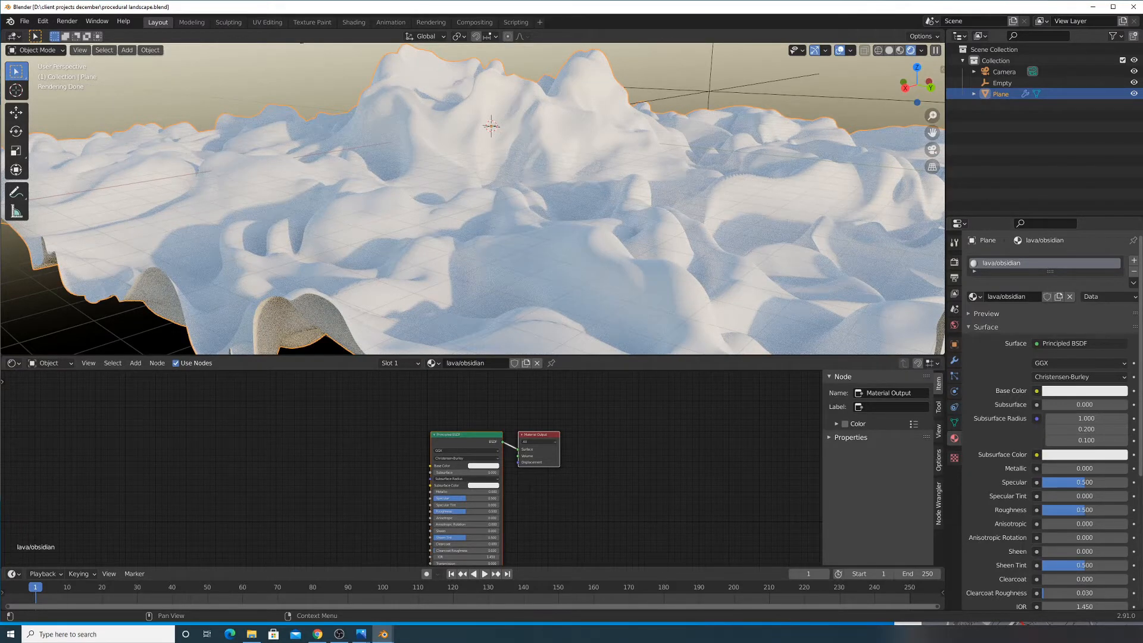
left_click(135, 362)
left_click(137, 376)
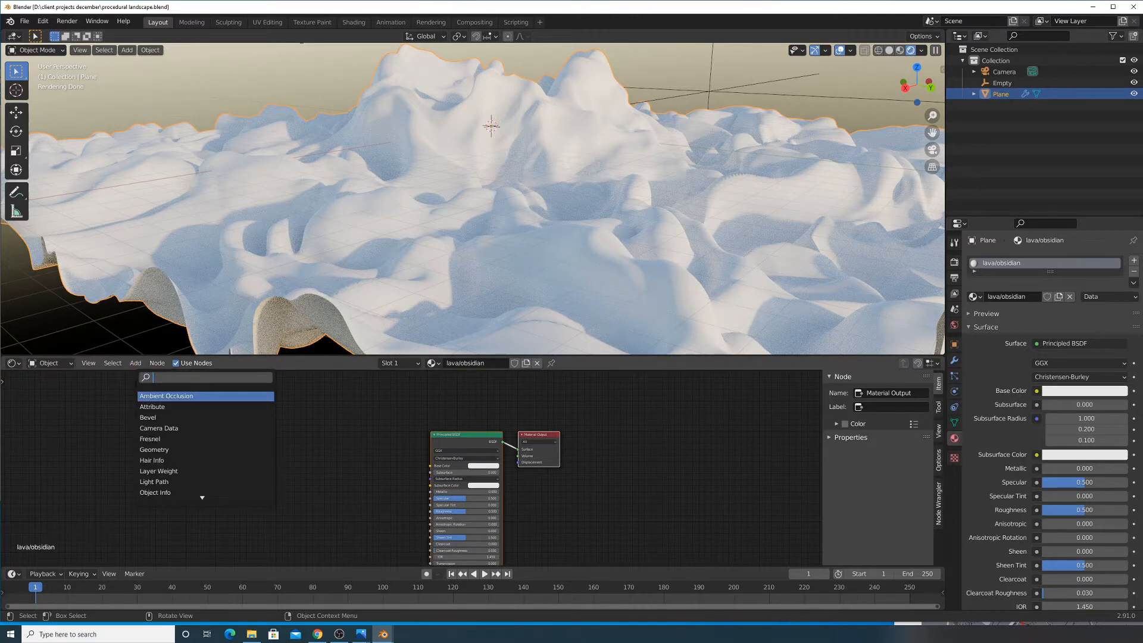
left_click(460, 399)
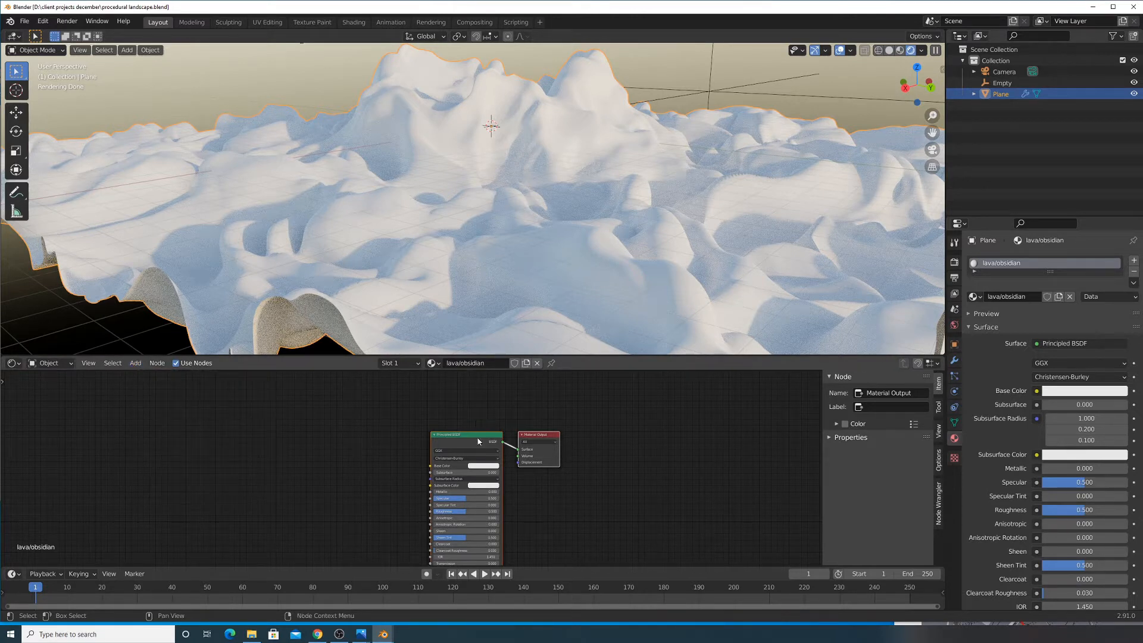
Set the Principled BSDF's base color to black and its roughness to 0.3
left_click(480, 466)
left_click_drag(518, 408, 519, 429)
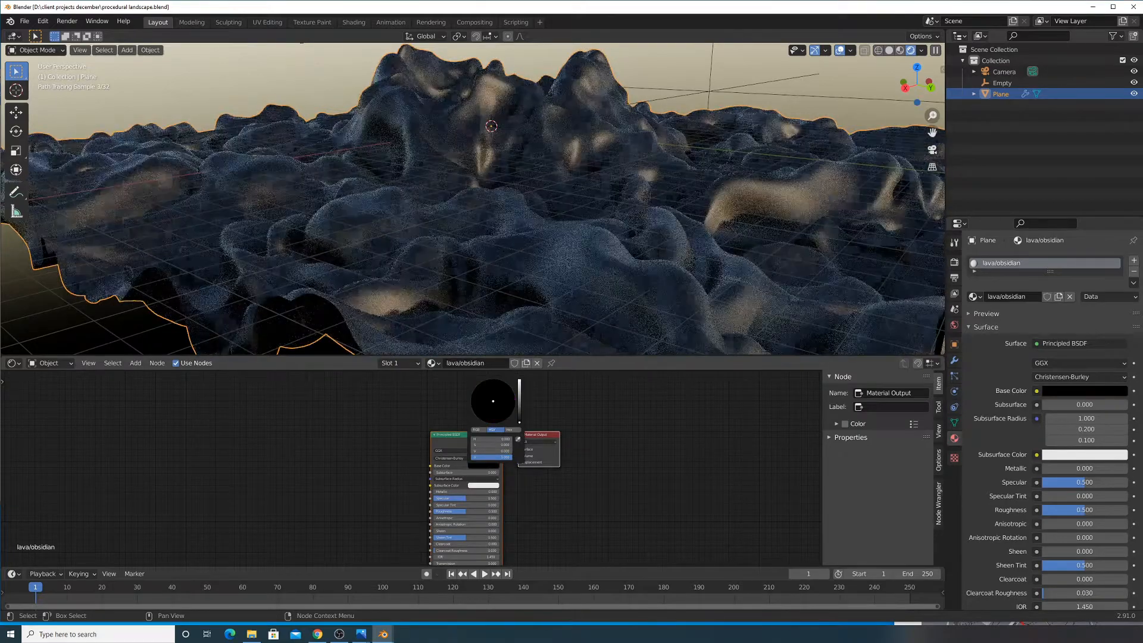
scroll(547, 522, "up", 3)
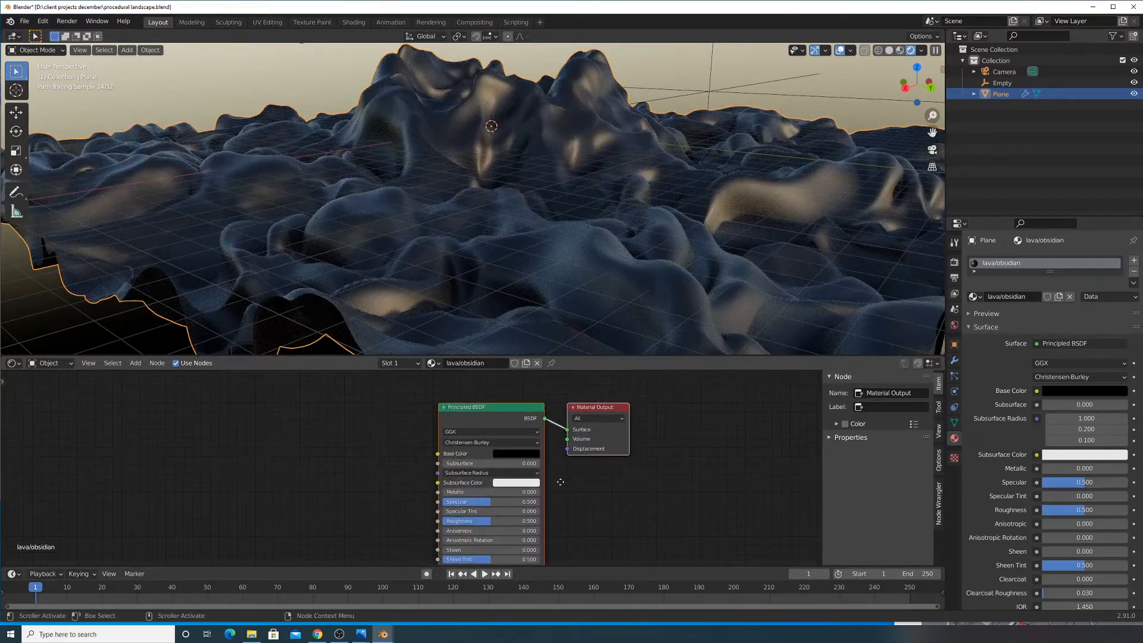
left_click_drag(493, 507, 445, 507)
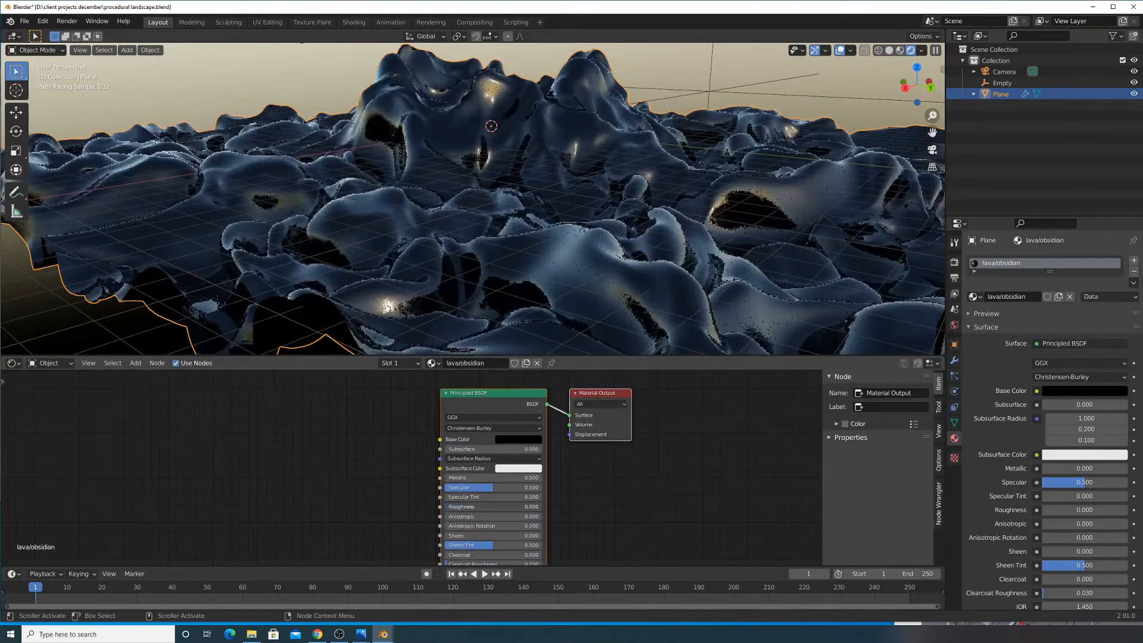
key("ctrl+z")
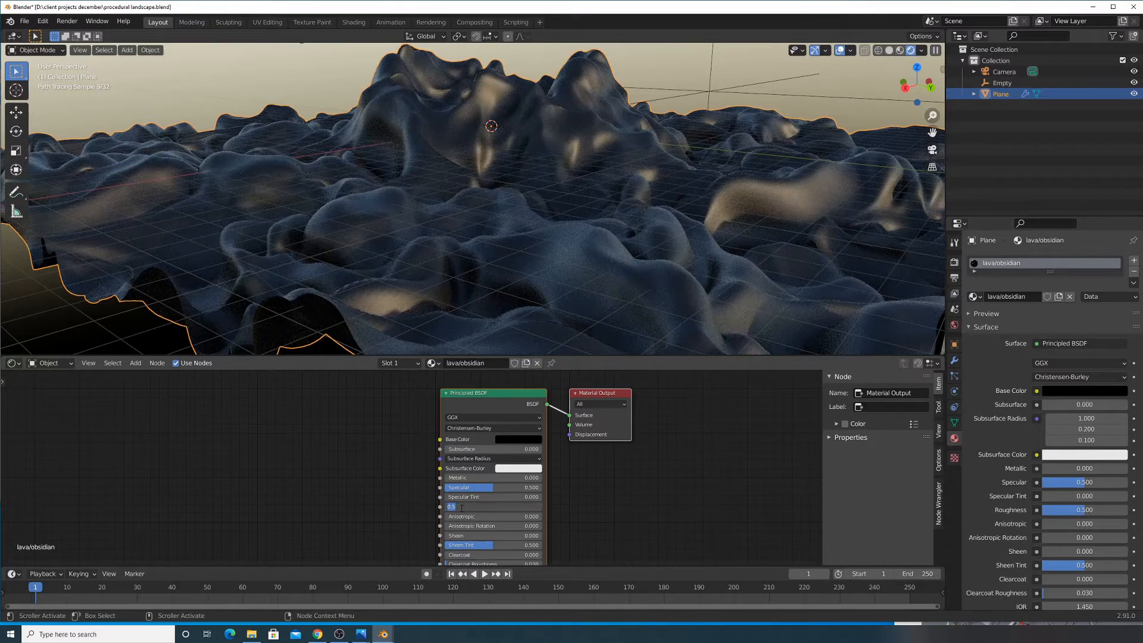
key("Return")
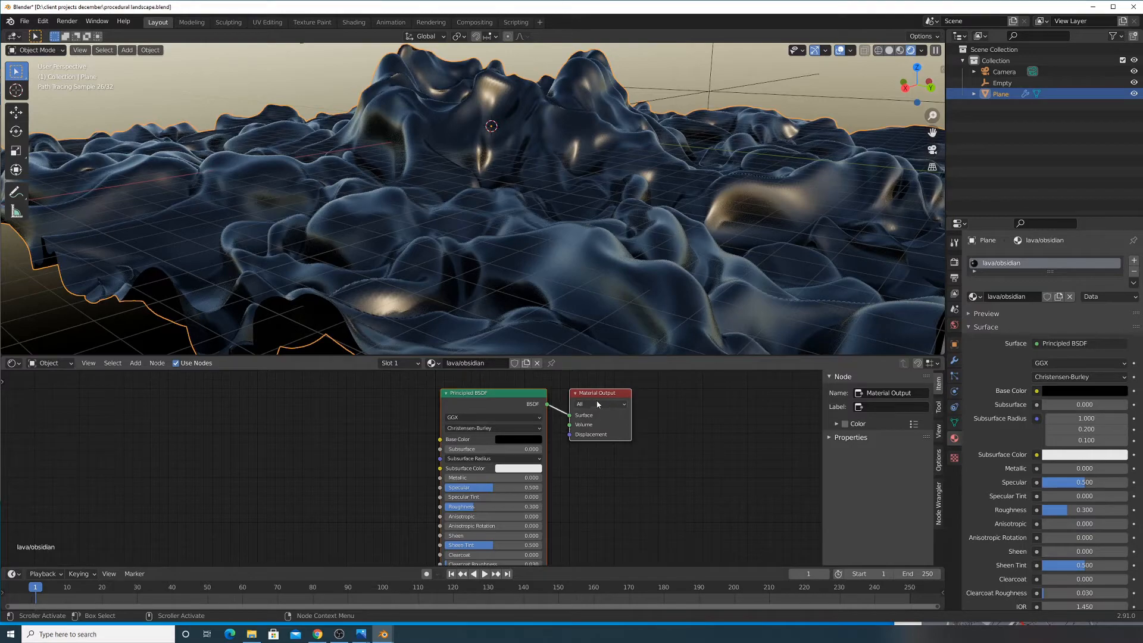
Add a Bump node beside the Principled BSDF in the lava/obsidian material
scroll(481, 280, "up", 4)
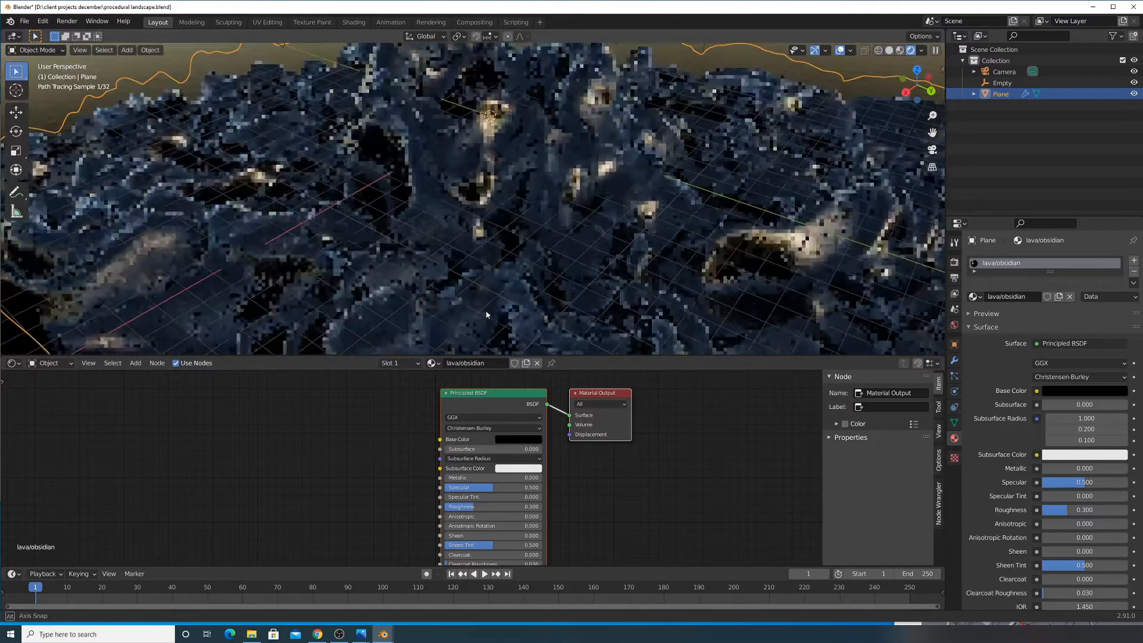
scroll(481, 292, "down", 3)
left_click(136, 363)
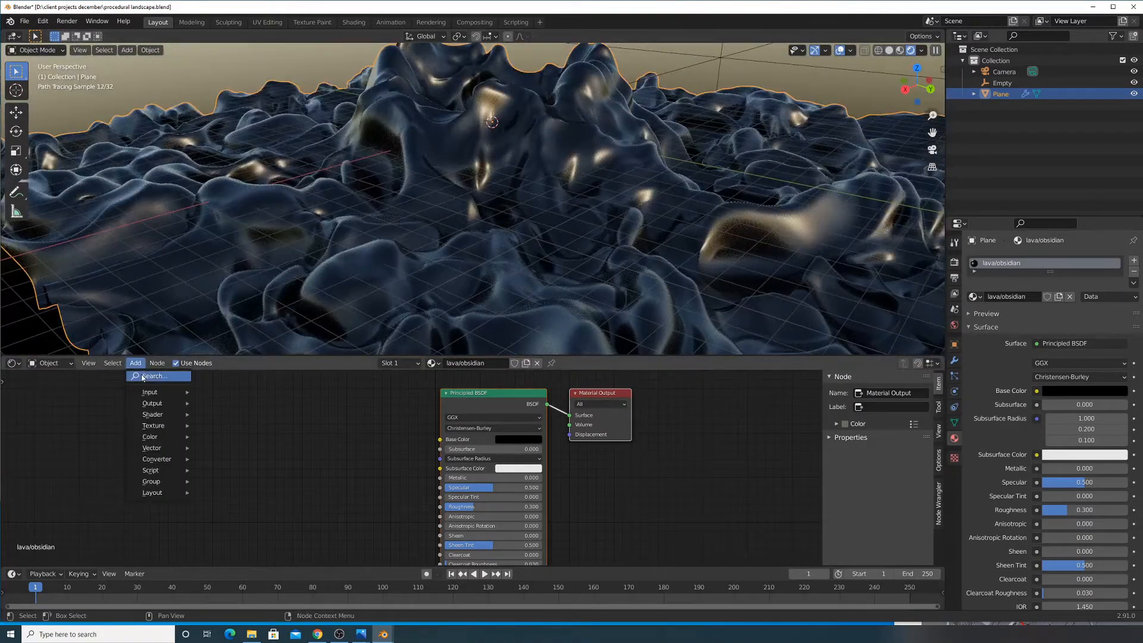
left_click(156, 378)
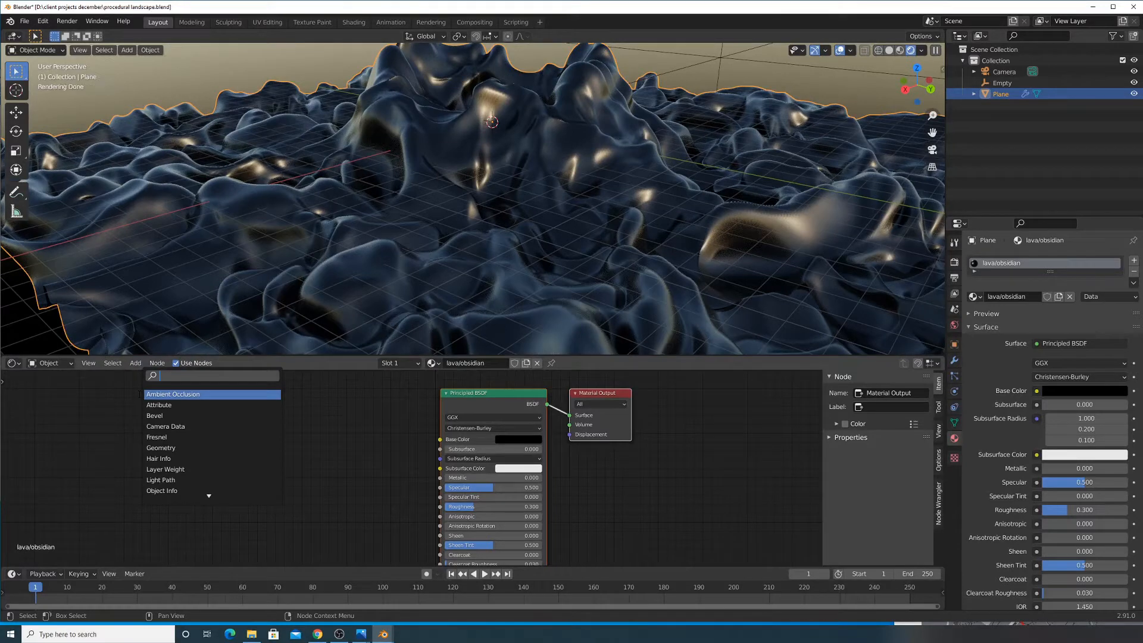
type("bump")
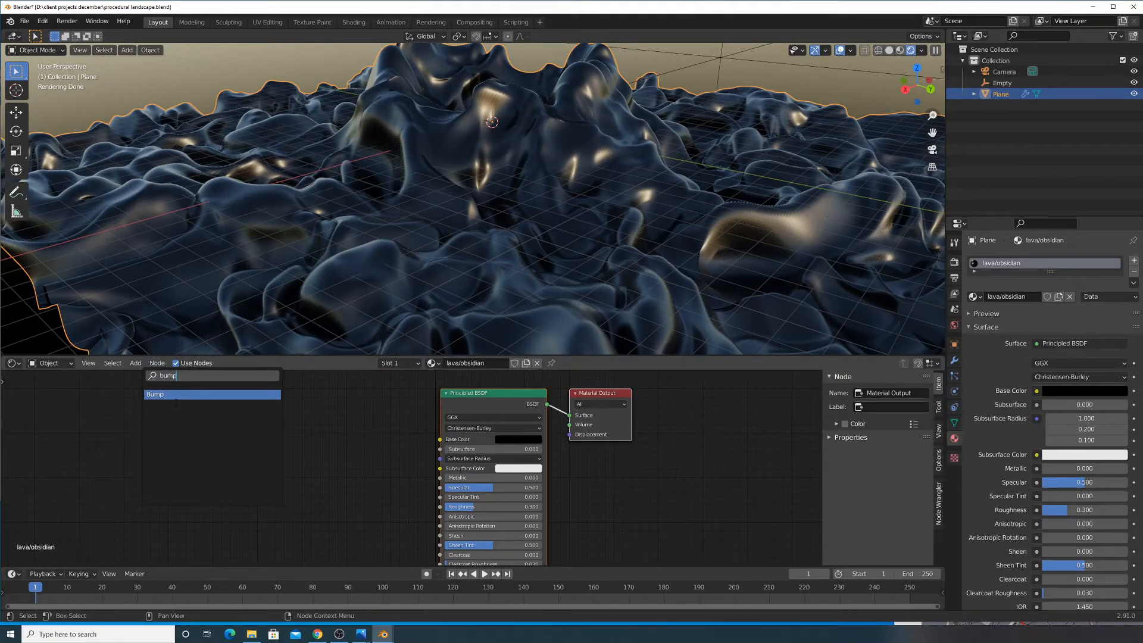
key("Return")
left_click(390, 422)
Connect the Bump node's Normal output to the Principled BSDF's Normal input and move the Bump node down level with that input
left_click_drag(371, 398, 449, 560)
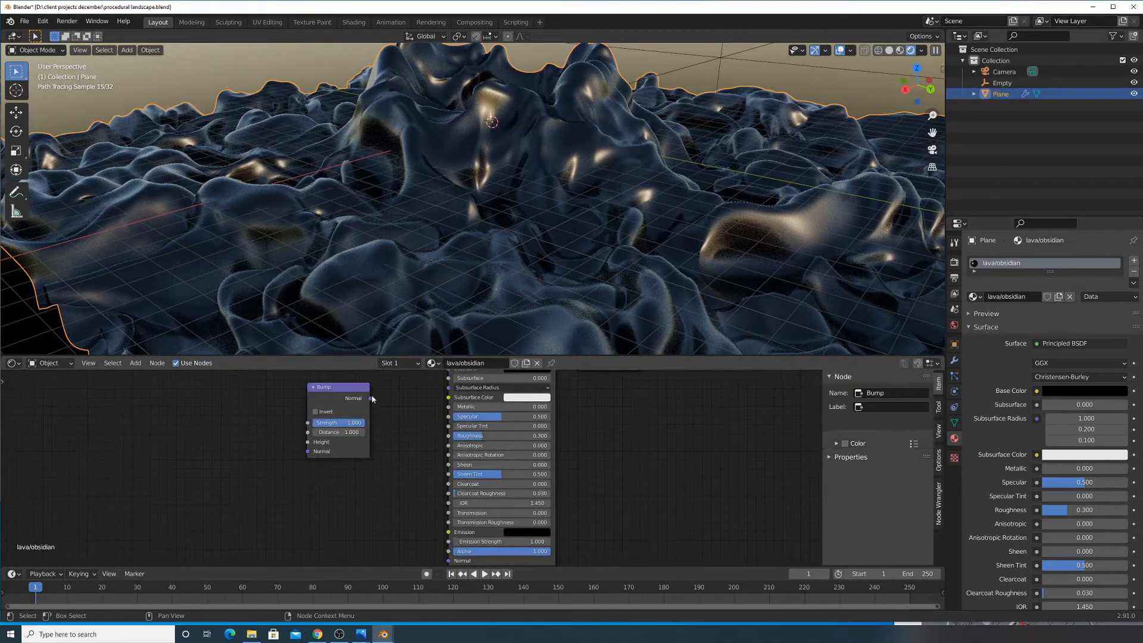
left_click_drag(339, 387, 325, 469)
scroll(370, 474, "down", 1)
scroll(381, 473, "down", 3)
middle_click_drag(395, 473, 491, 472)
left_click_drag(469, 477, 464, 505)
Add a Noise Texture node ahead of the Bump node
left_click(136, 363)
left_click(138, 378)
type("noise")
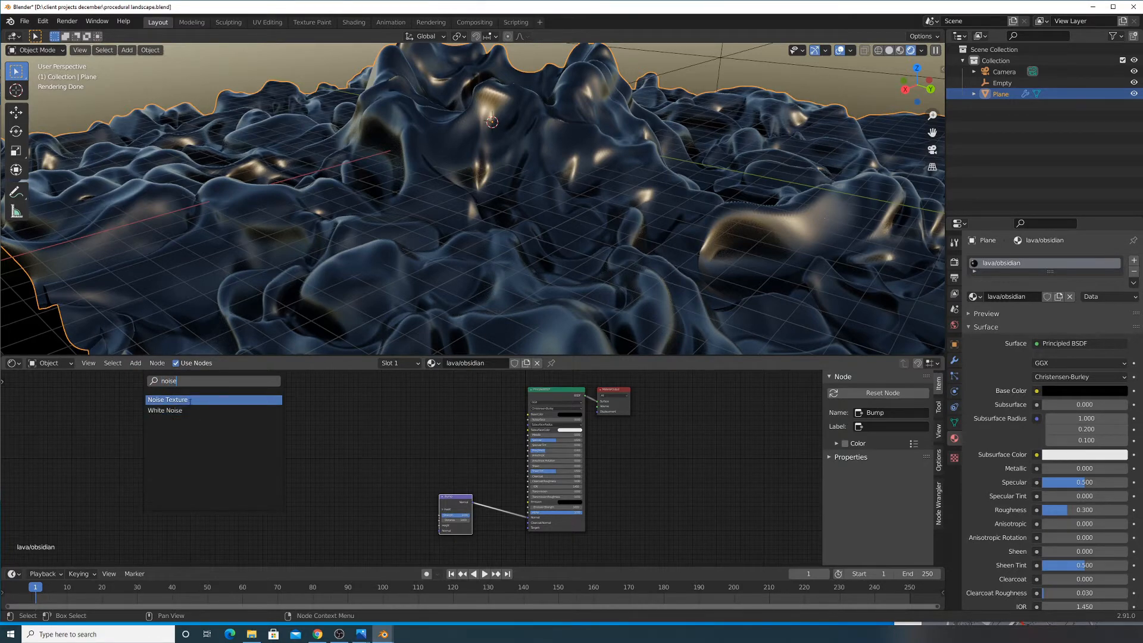
left_click(191, 402)
left_click(330, 463)
scroll(464, 481, "up", 5)
middle_click_drag(378, 433, 419, 488)
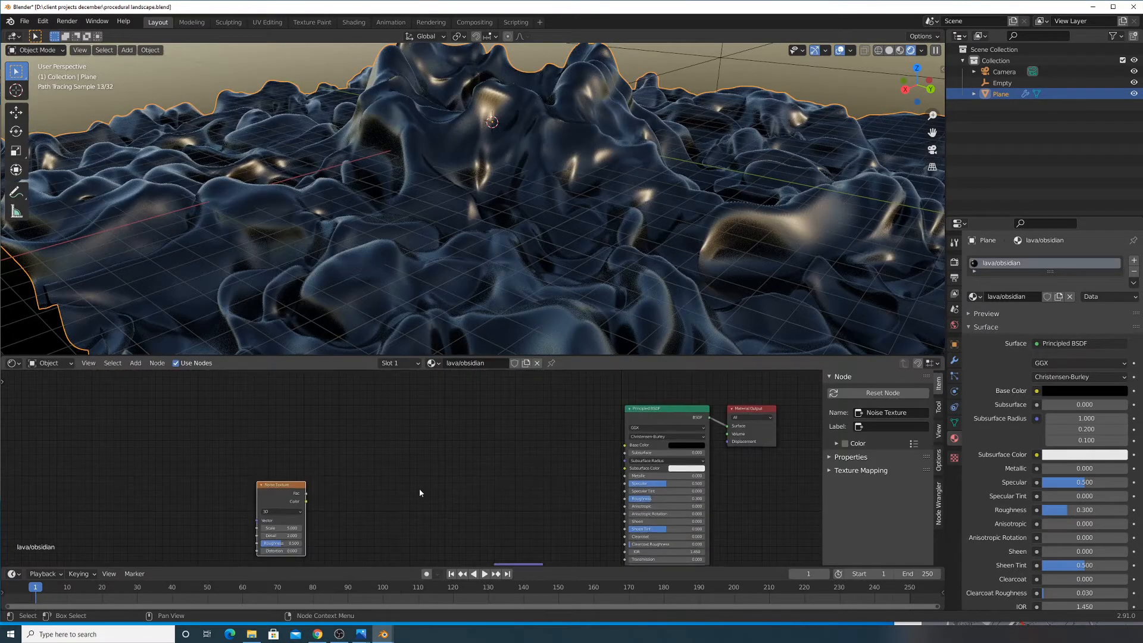
Unwrap the whole plane in Edit Mode using Smart UV Project with default settings, and return to Object Mode
key("Tab")
scroll(538, 206, "down", 5)
middle_click_drag(537, 206, 516, 219)
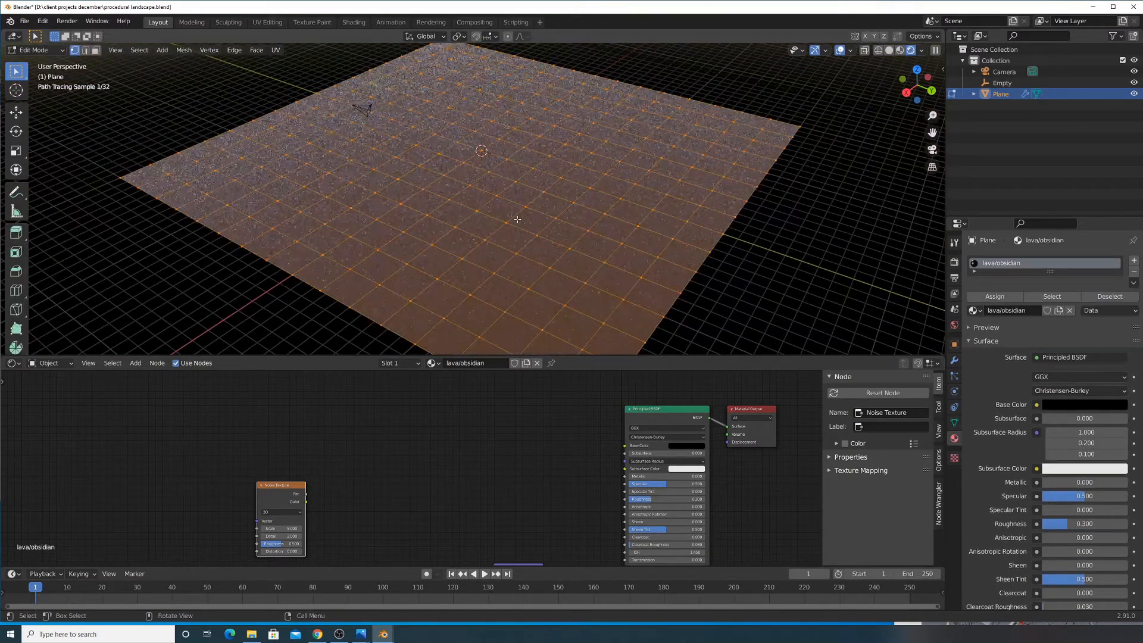
key("u")
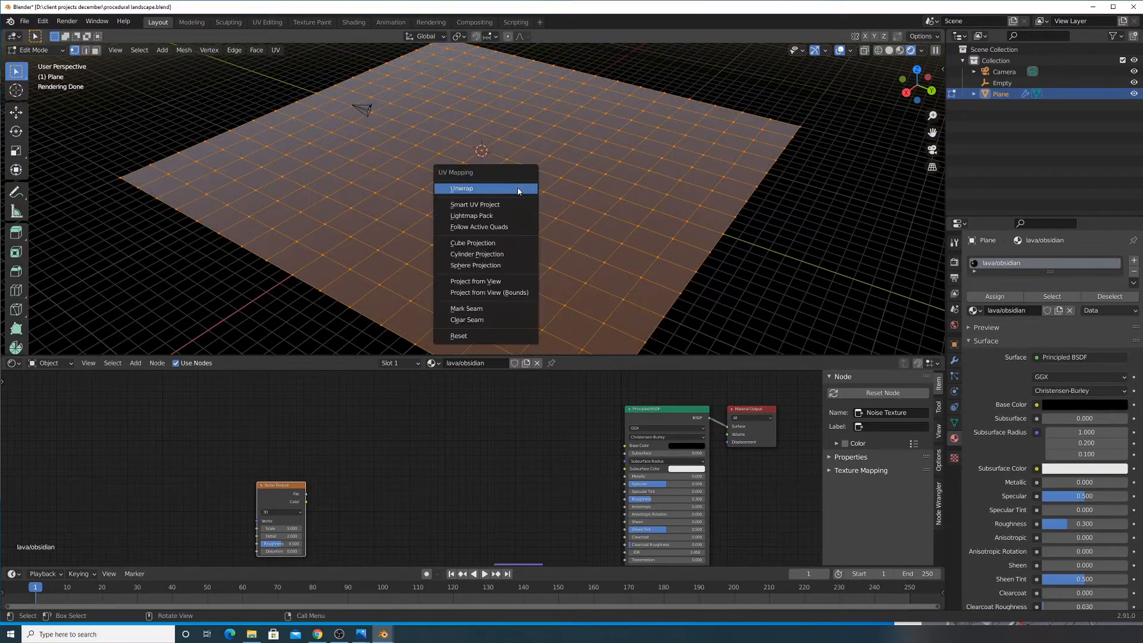
left_click(509, 205)
left_click(510, 294)
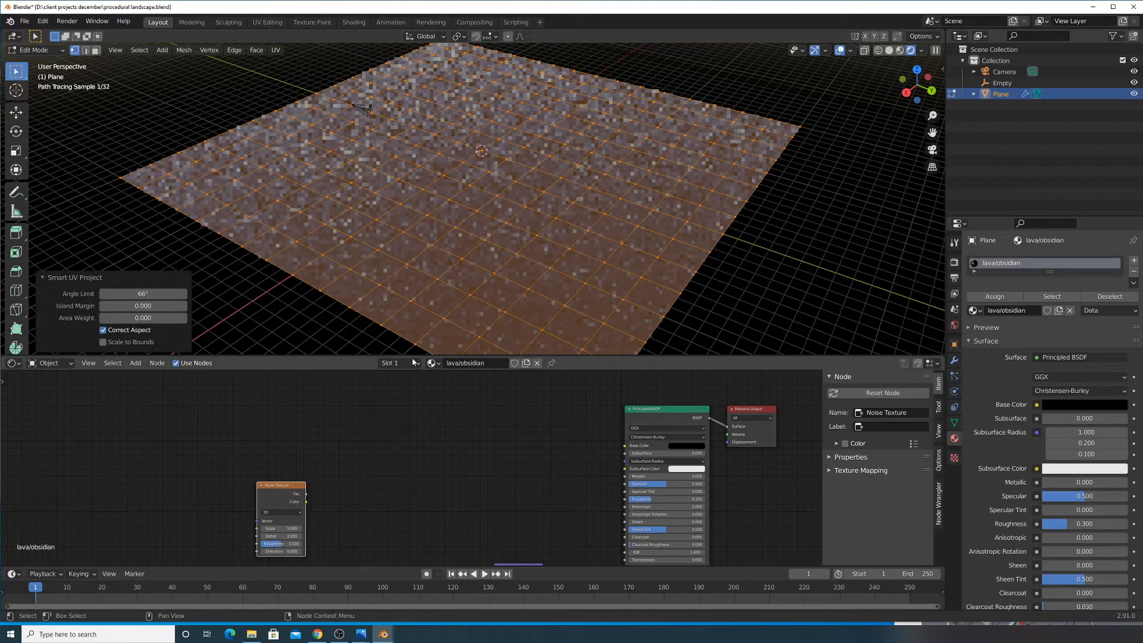
key("Tab")
middle_click_drag(525, 307, 484, 223)
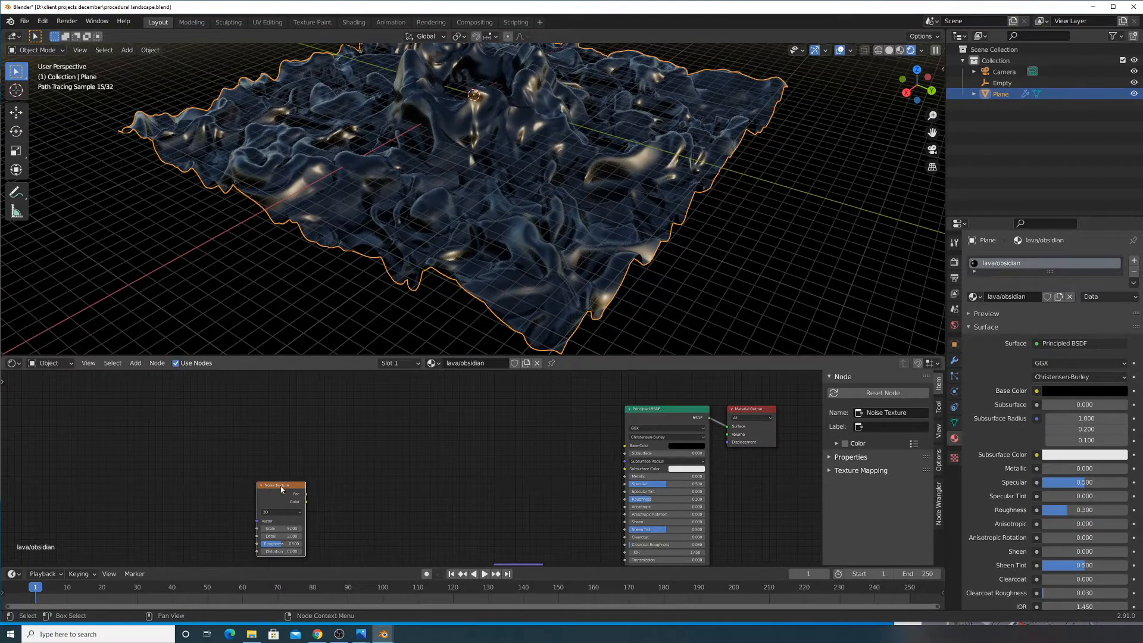
scroll(276, 489, "up", 4)
middle_click_drag(237, 472, 342, 401)
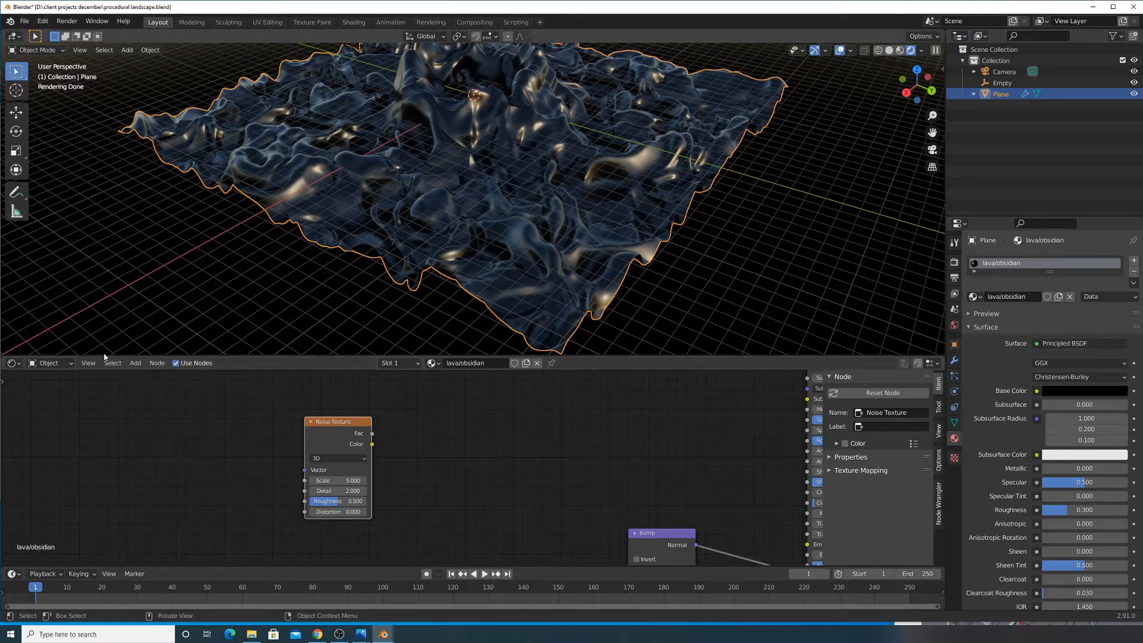
Add a Texture Coordinate node before the Noise Texture and connect its UV output to the Noise Texture's Vector input
left_click(136, 365)
left_click(135, 363)
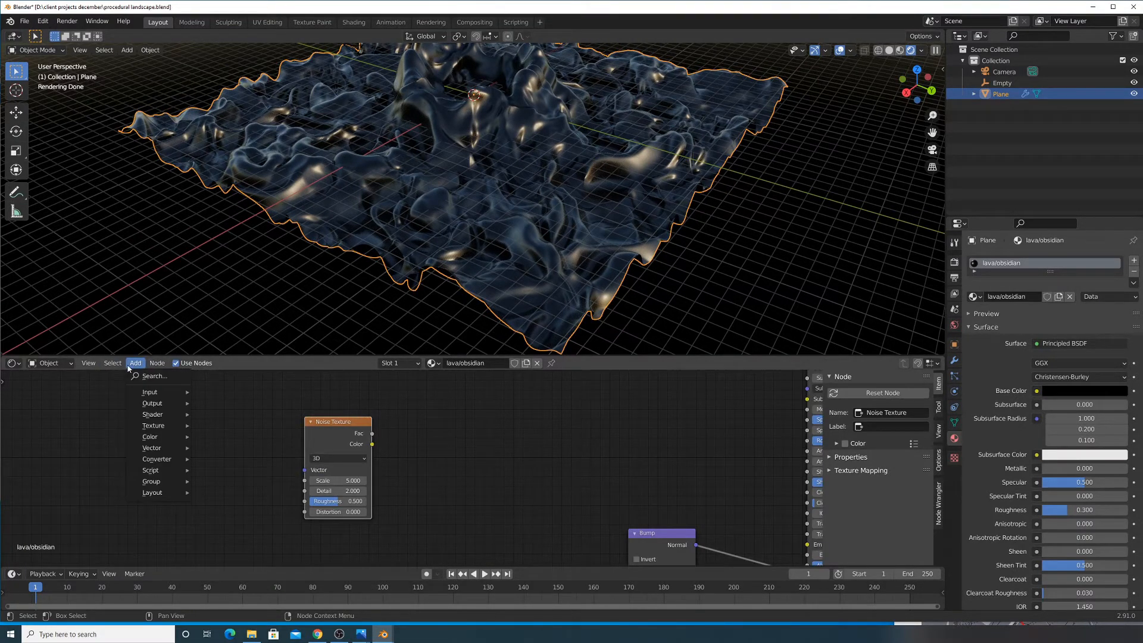
left_click(135, 363)
left_click(150, 377)
type("tex")
key("Return")
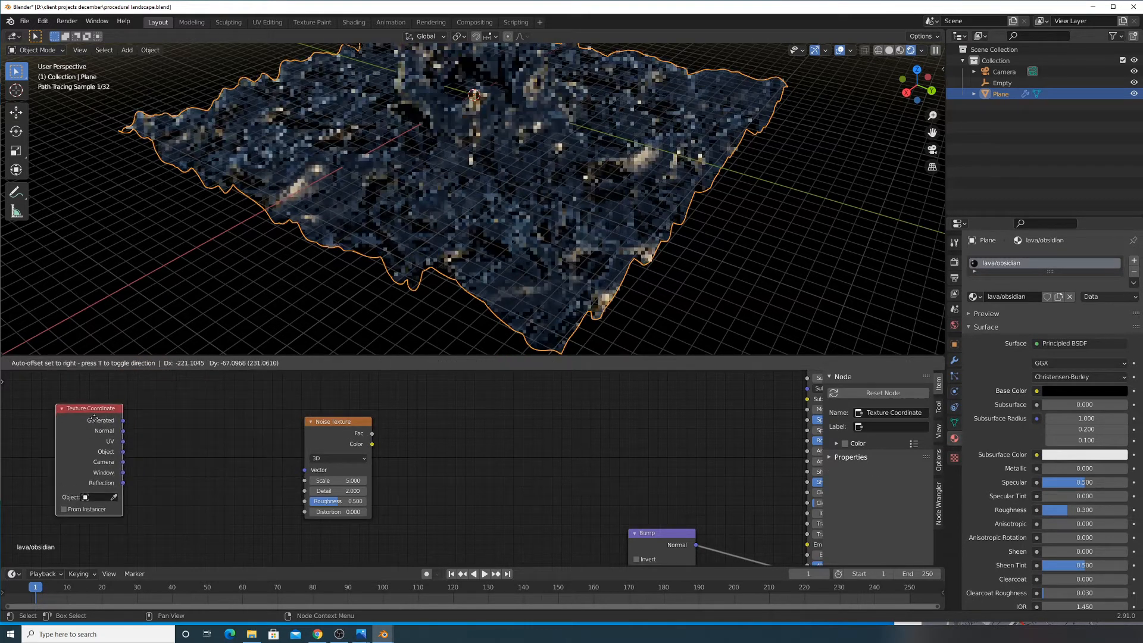
left_click_drag(120, 441, 308, 472)
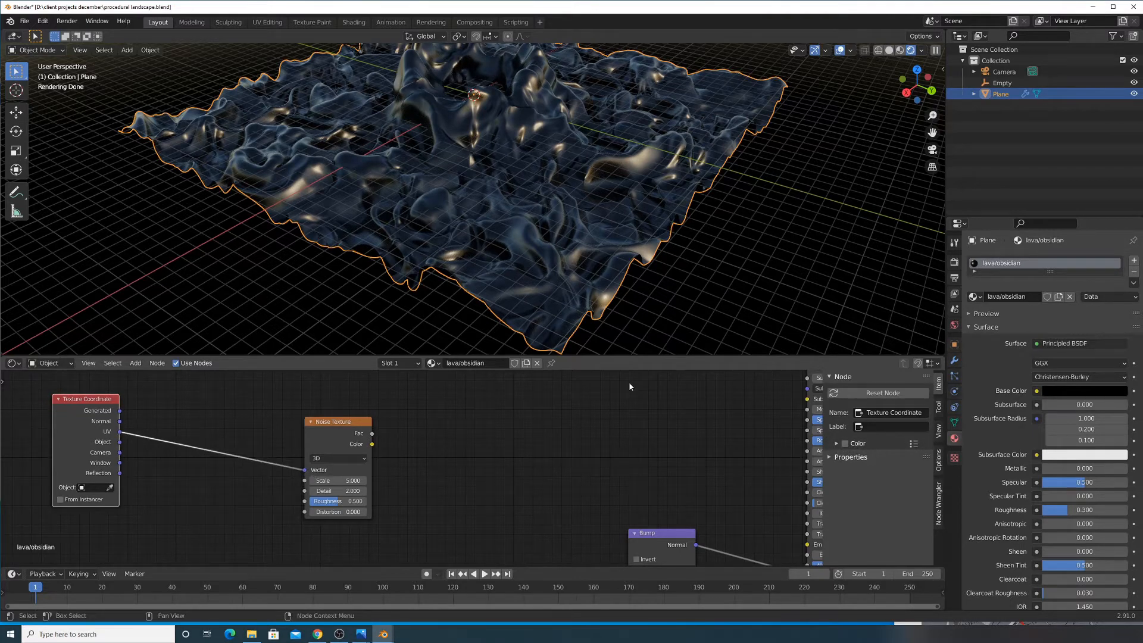
Move the Noise Texture node close to the Bump node and preview its Fac output on the plane
scroll(523, 288, "up", 6)
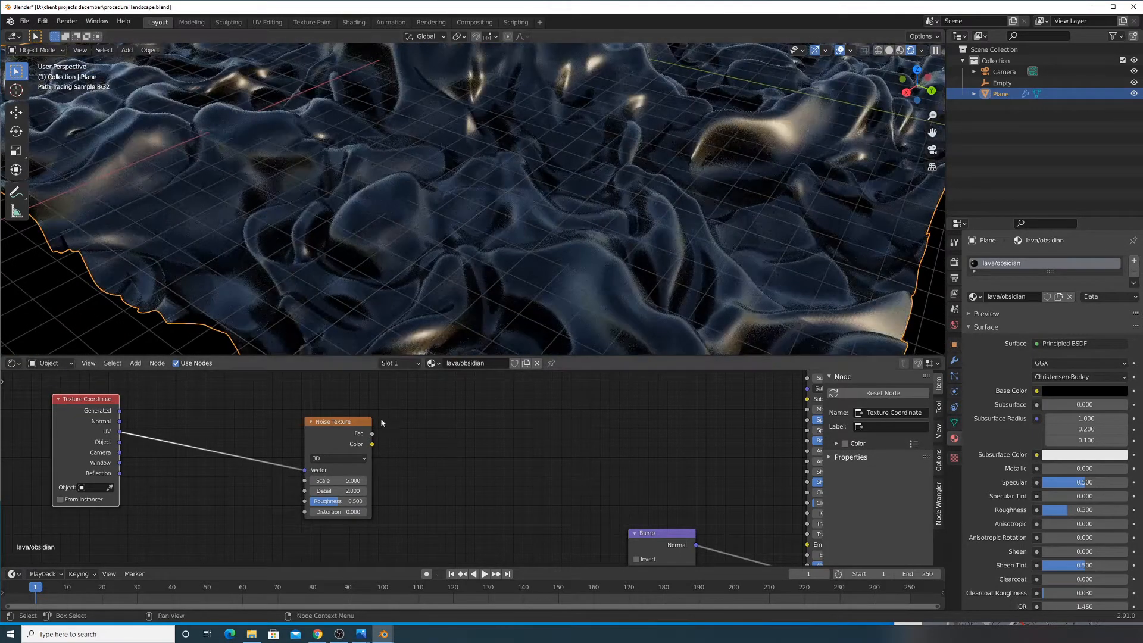
left_click(368, 422)
key("g")
left_click(626, 475)
middle_click_drag(626, 475, 509, 413)
left_click_drag(484, 413, 374, 449)
left_click(374, 449, "ctrl+shift")
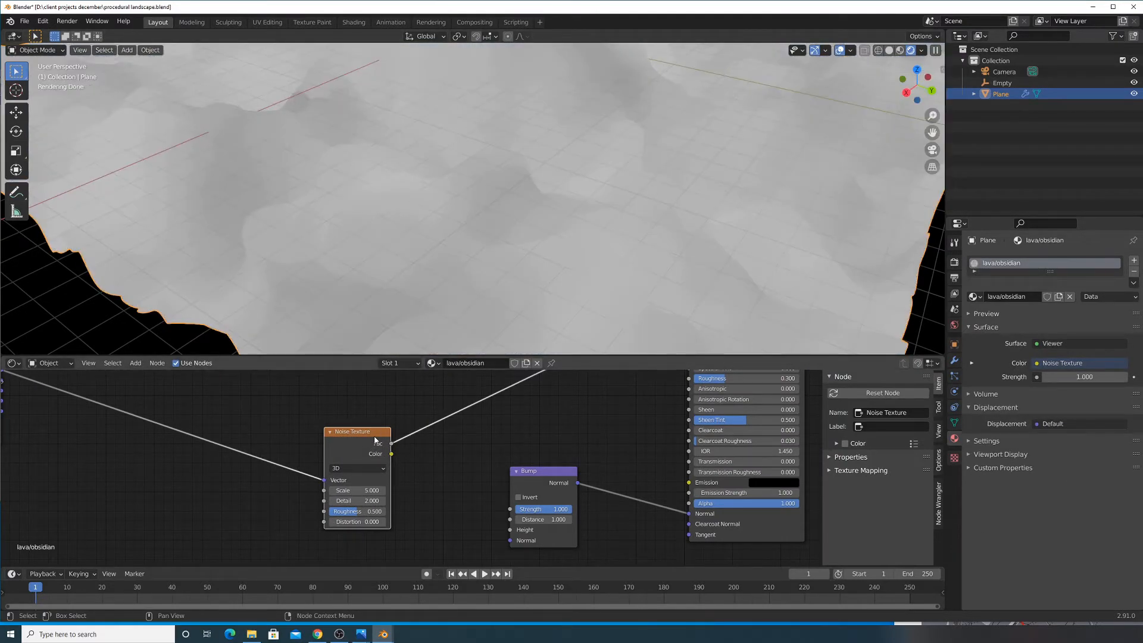
scroll(424, 246, "down", 6)
scroll(461, 262, "up", 2)
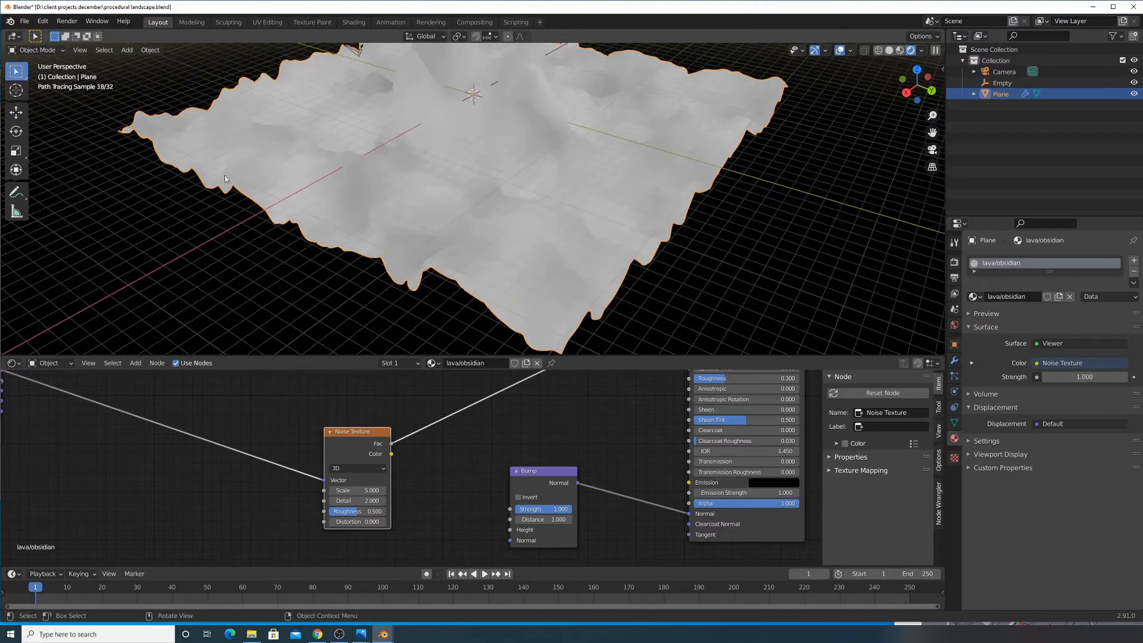
Add a ColorRamp node on the link between the Noise Texture's Fac output and the preview output
left_click(136, 363)
left_click(172, 375)
type("colorr")
key("Return")
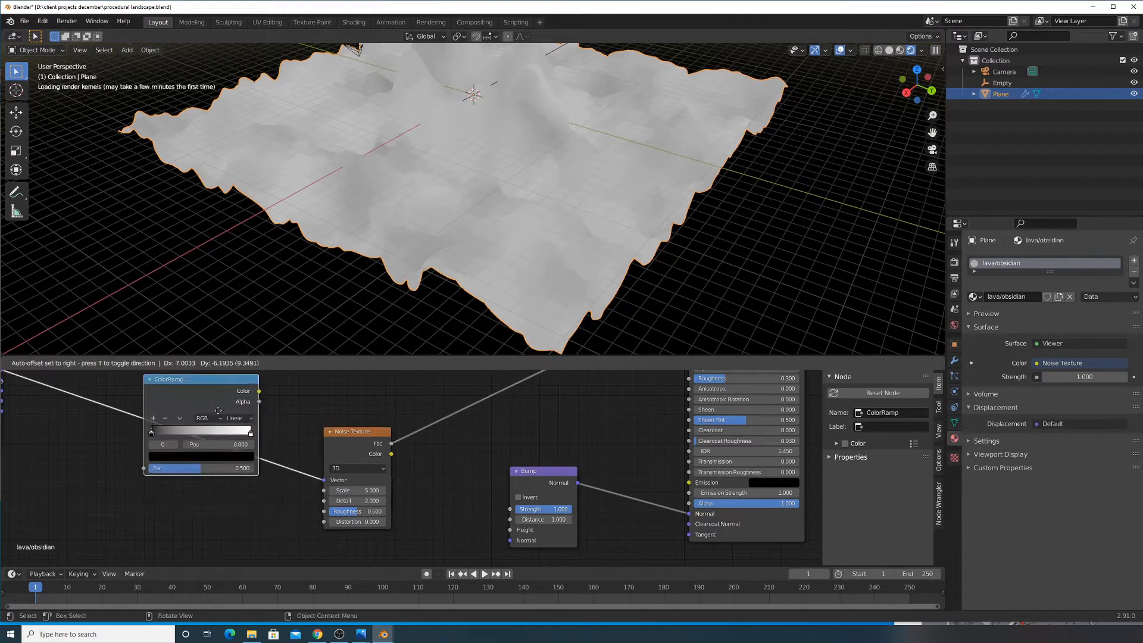
left_click(528, 423)
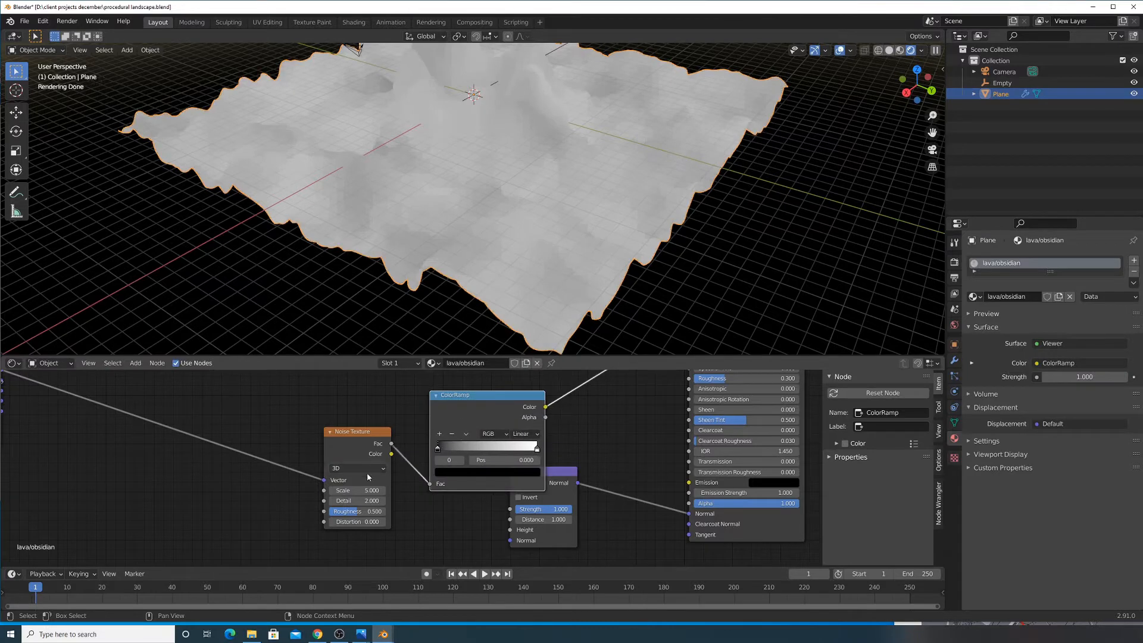
Set the Noise Texture's Scale to 172.5 and move the node slightly farther from the ColorRamp
left_click_drag(358, 490, 452, 490)
middle_click_drag(334, 467, 513, 469)
left_click_drag(549, 441, 521, 447)
Add a Mapping node on the link between the Texture Coordinate and Noise Texture nodes
left_click(134, 364)
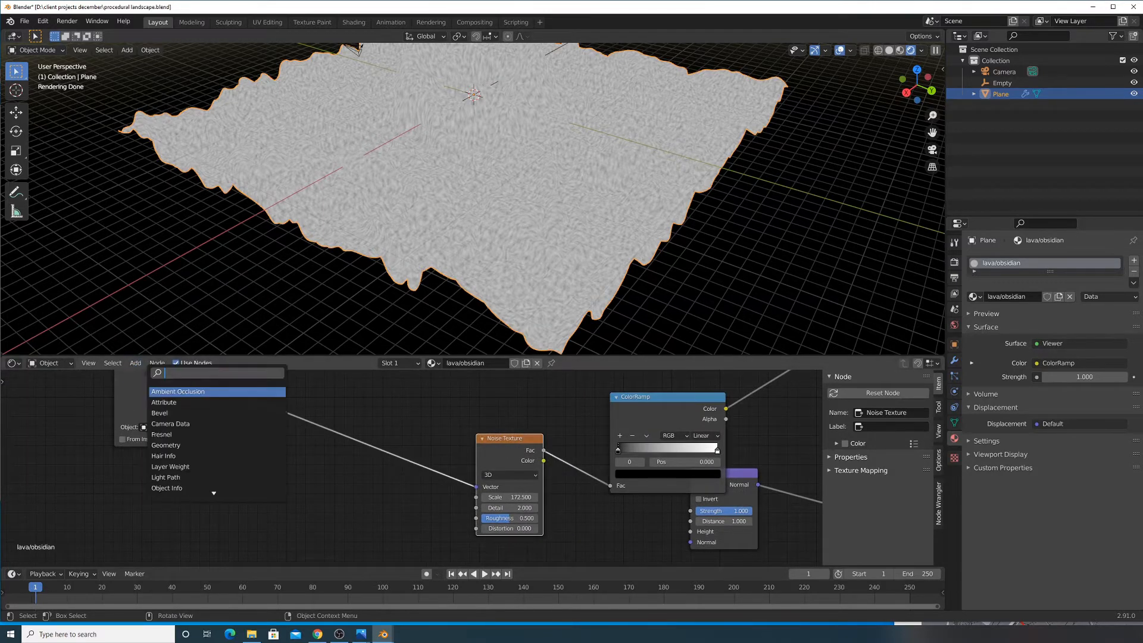
type("mapping")
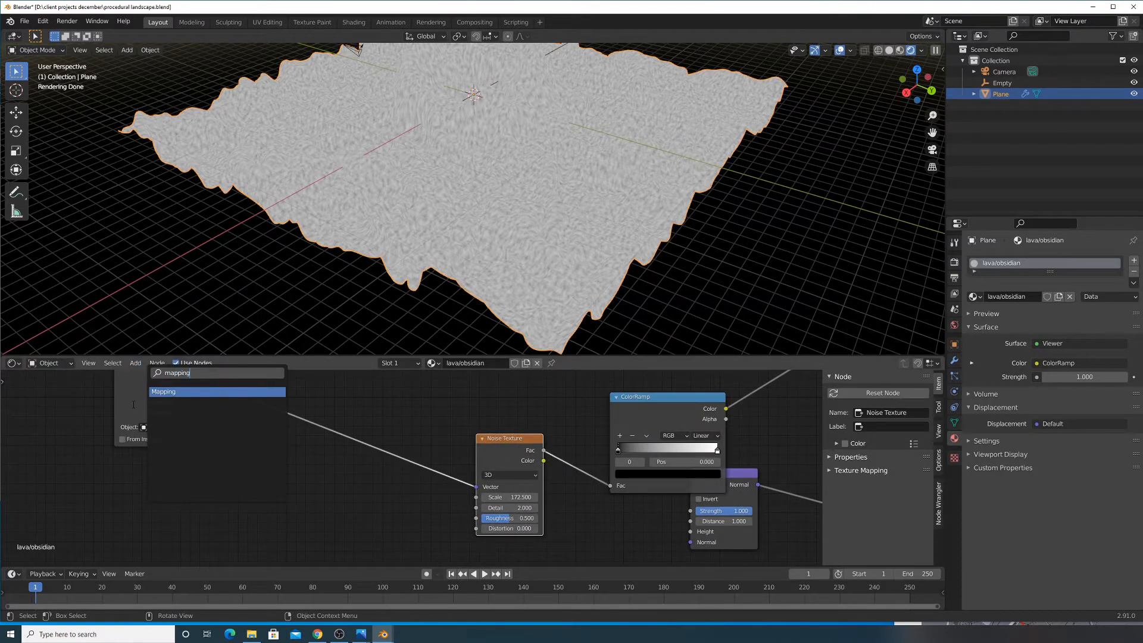
left_click(206, 393)
left_click(356, 419)
left_click_drag(316, 528, 382, 528)
right_click(316, 528)
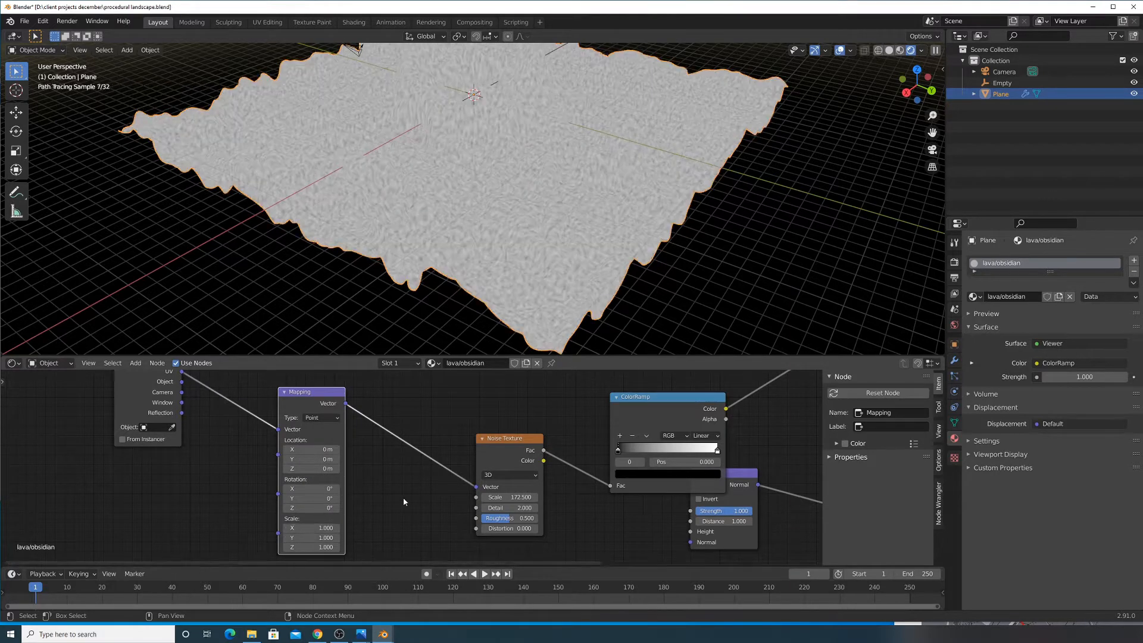
Connect the Texture Coordinate's Object output to the Mapping node's Vector input in place of UV
scroll(465, 325, "up", 2)
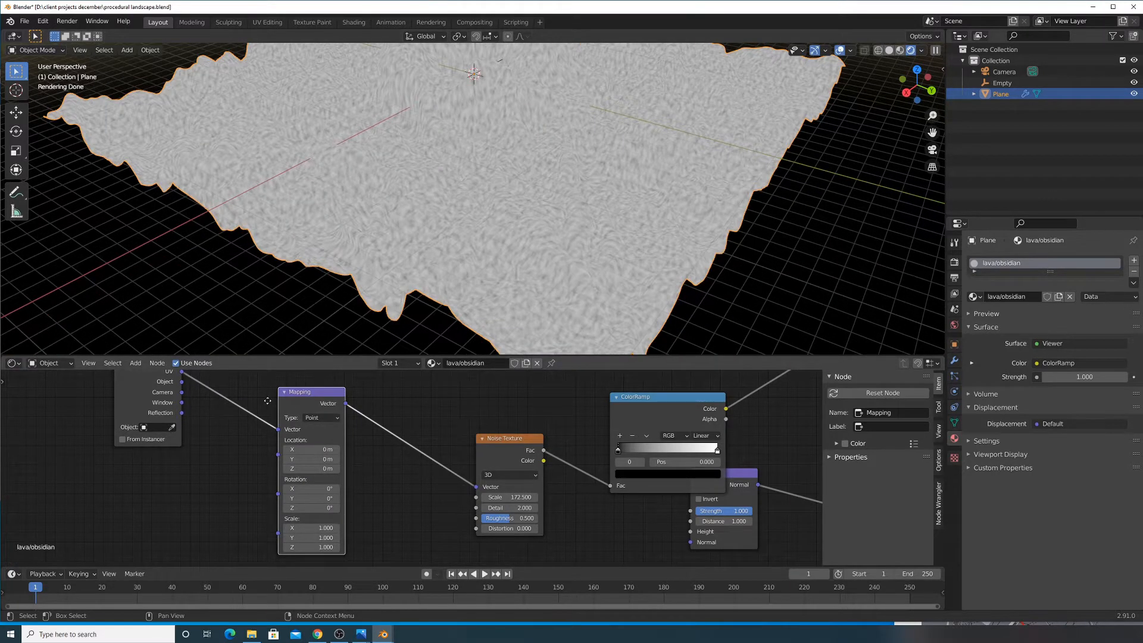
middle_click_drag(267, 401, 359, 479)
left_click_drag(275, 462, 330, 467)
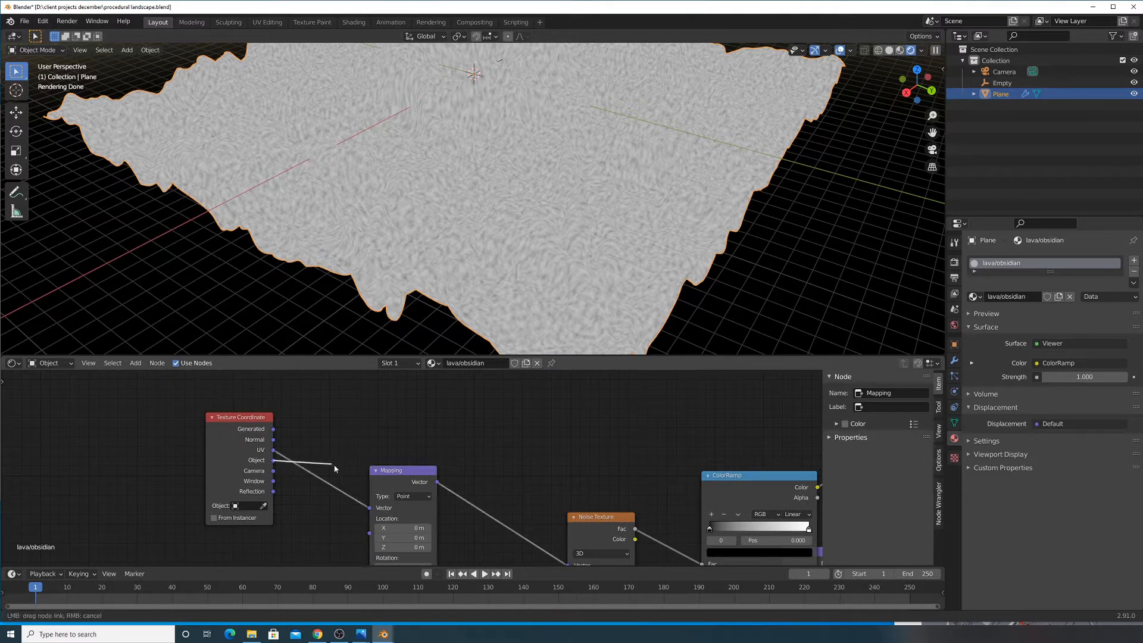
left_click_drag(369, 509, 370, 508)
scroll(422, 298, "up", 2)
middle_click_drag(425, 313, 334, 253, "shift")
scroll(378, 461, "up", 1)
Stretch the noise by setting the Mapping node's X scale to 8.1
middle_click_drag(381, 473, 371, 363)
middle_click_drag(371, 558, 369, 544)
left_click_drag(393, 496, 435, 496)
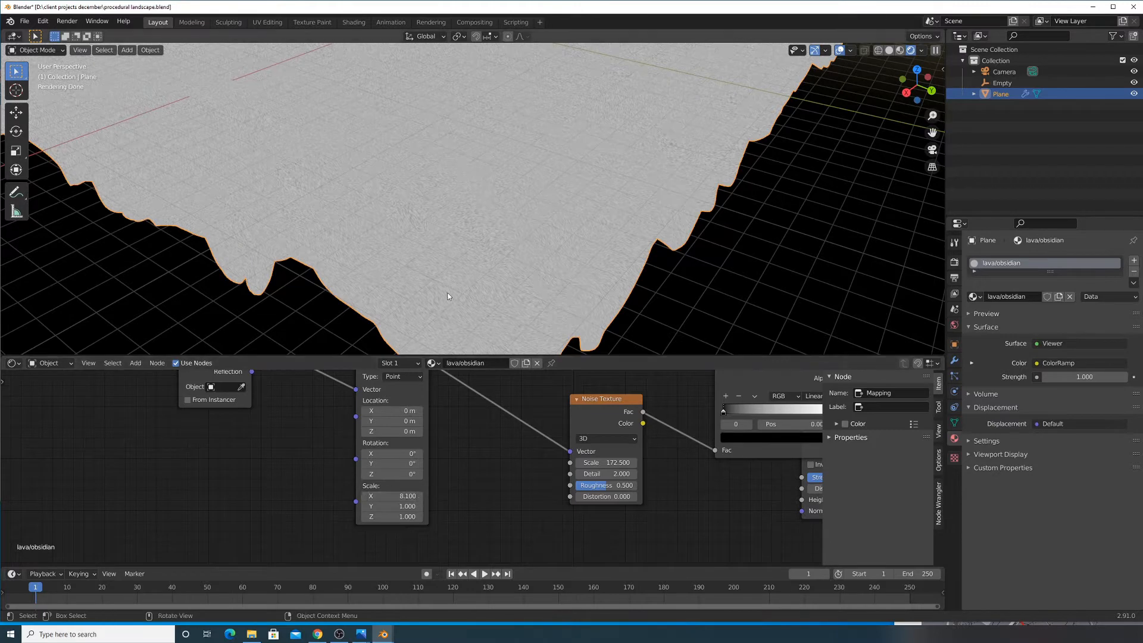
scroll(456, 269, "up", 4)
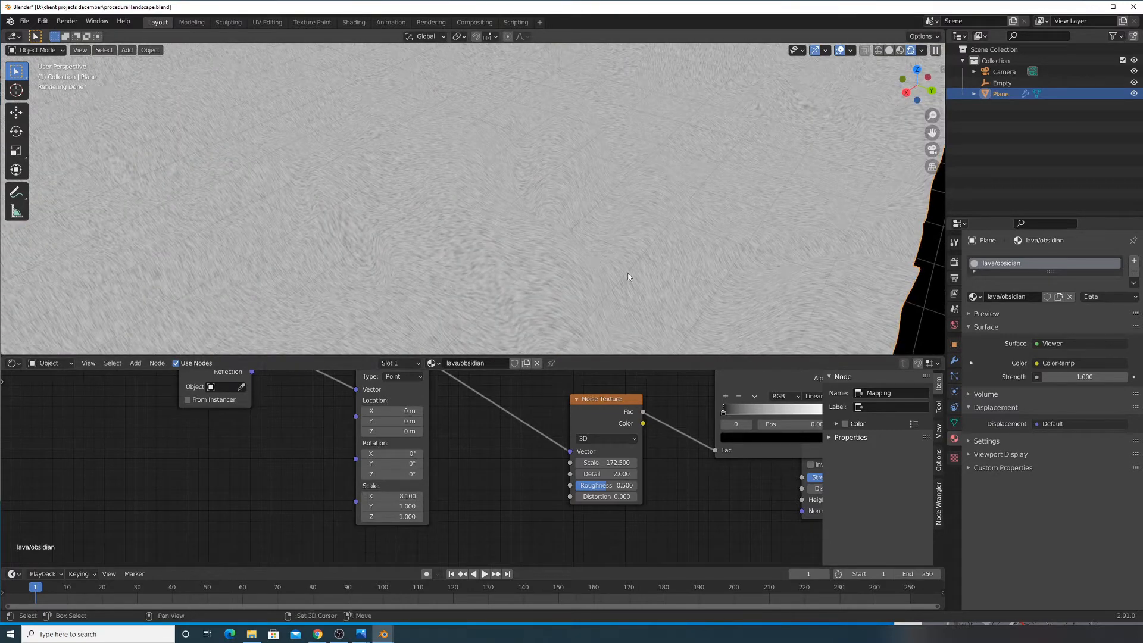
scroll(564, 237, "down", 3)
Set the Noise Texture's Detail to 8 and its Scale to 15
middle_click_drag(455, 433, 331, 477)
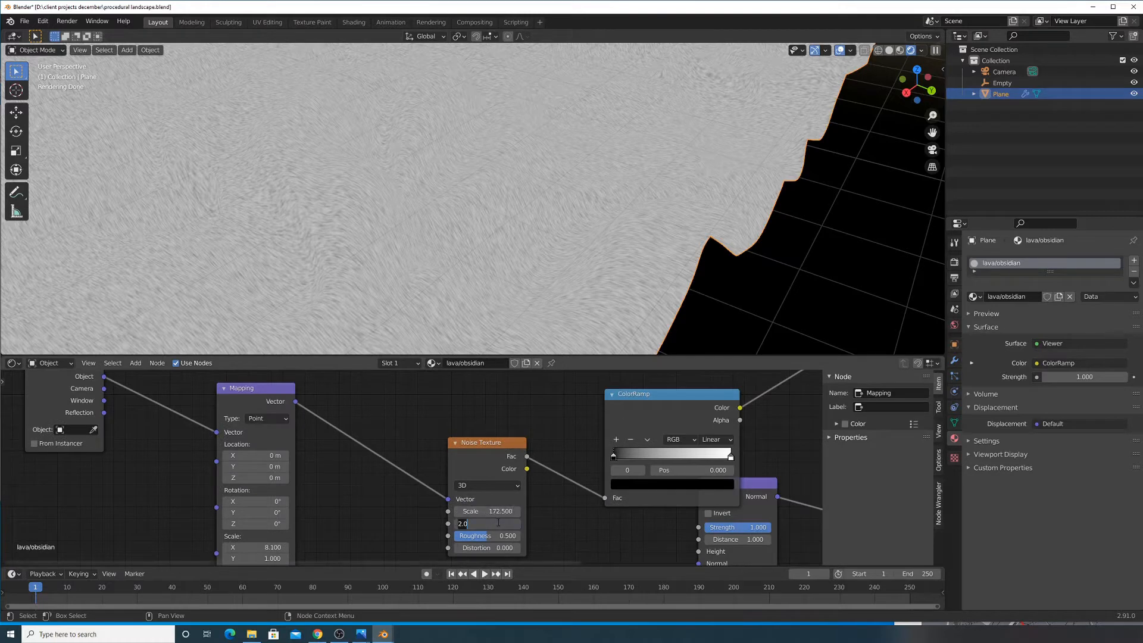
type("8")
key("Return")
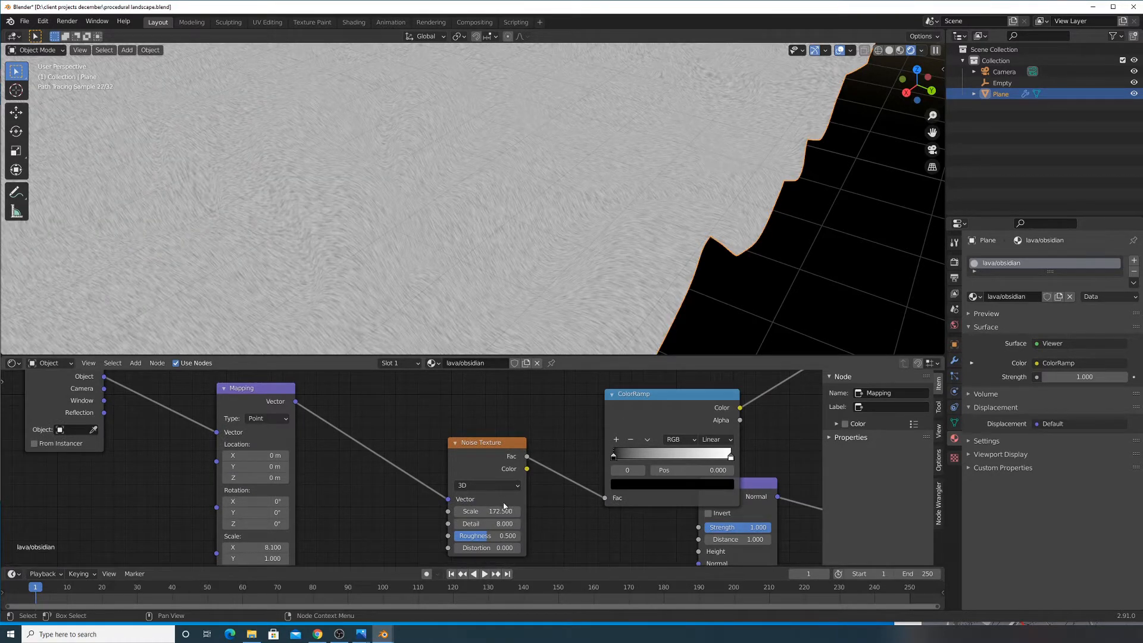
mouse_move(495, 535)
left_mouse_down()
mouse_move(476, 536)
mouse_move(494, 535)
left_mouse_up()
left_click(485, 511)
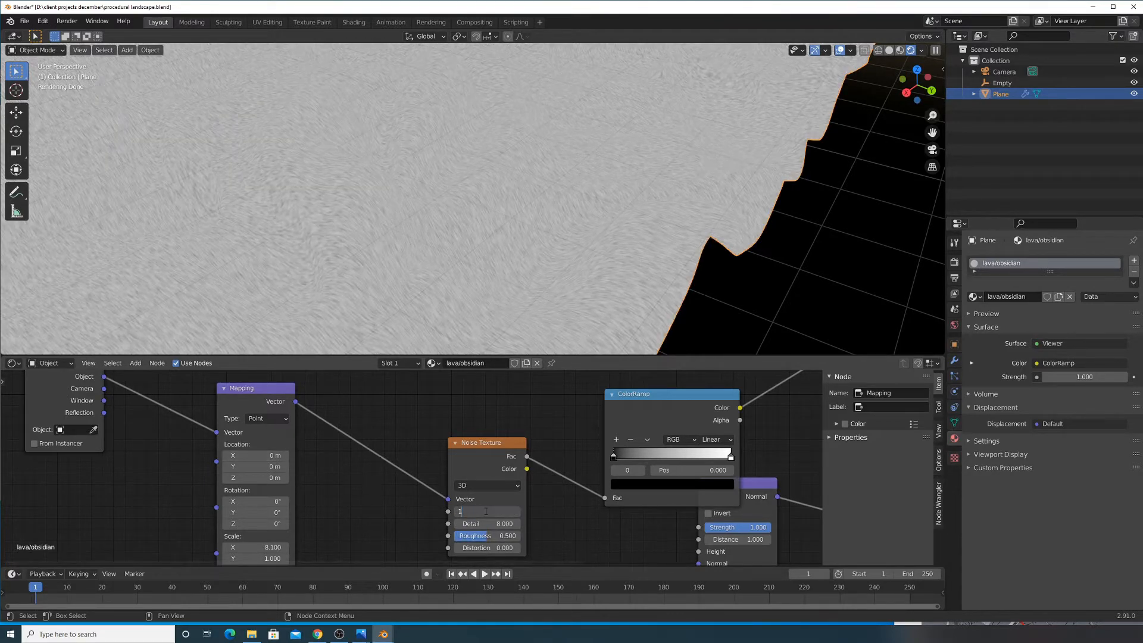
type("15.0")
key("Return")
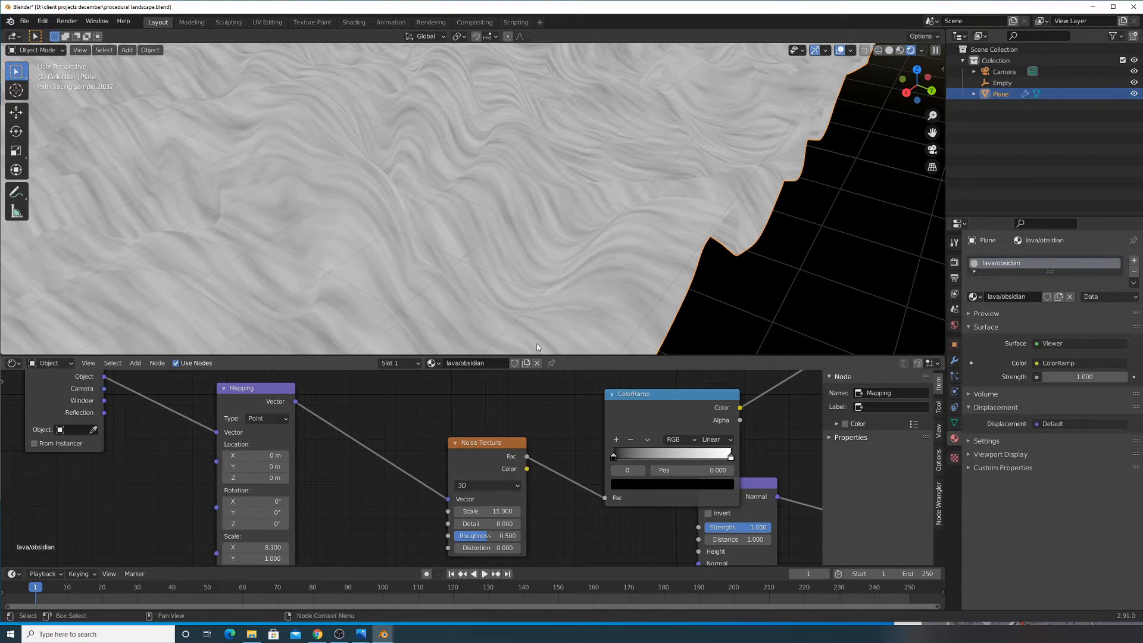
scroll(520, 241, "down", 8)
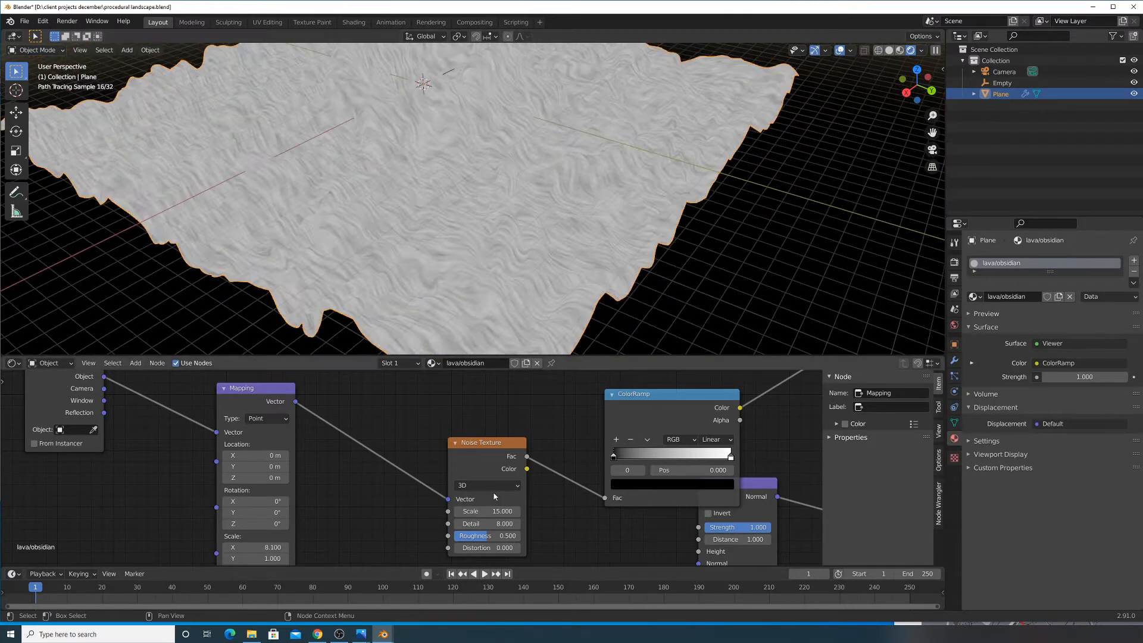
Set the Noise Texture's Scale to 50 for a finer pattern
left_click_drag(485, 511, 518, 511)
left_click_drag(492, 512, 375, 512)
type("50")
key("Return")
scroll(553, 198, "up", 4)
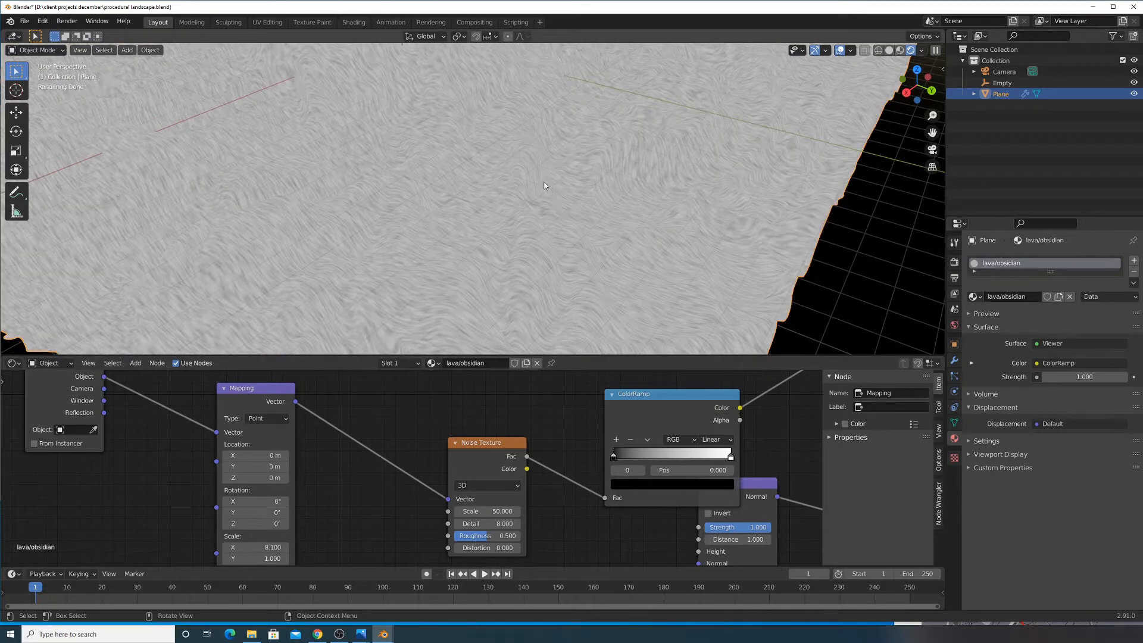
Move the Bump node below the ColorRamp and connect the Noise Texture's Fac output to the Bump's Strength input
middle_click_drag(479, 426, 349, 354)
scroll(474, 444, "down", 4)
left_click_drag(569, 430, 572, 475)
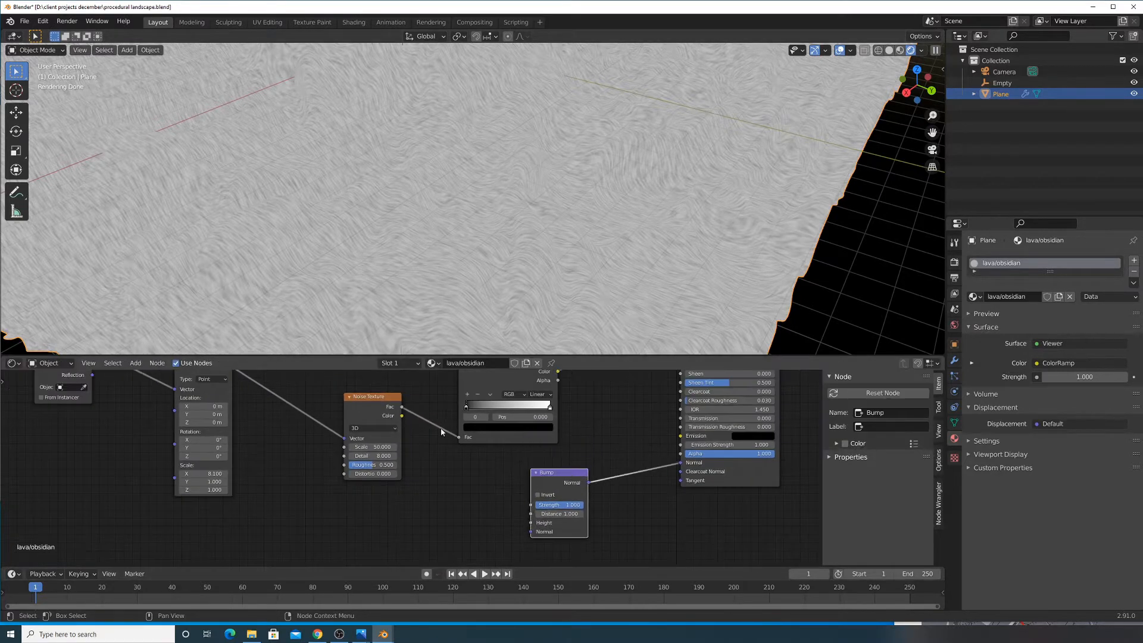
left_click_drag(403, 407, 534, 505)
Switch the surface preview from the ColorRamp back to the Principled BSDF
middle_click_drag(619, 440, 556, 512)
scroll(593, 427, "down", 1)
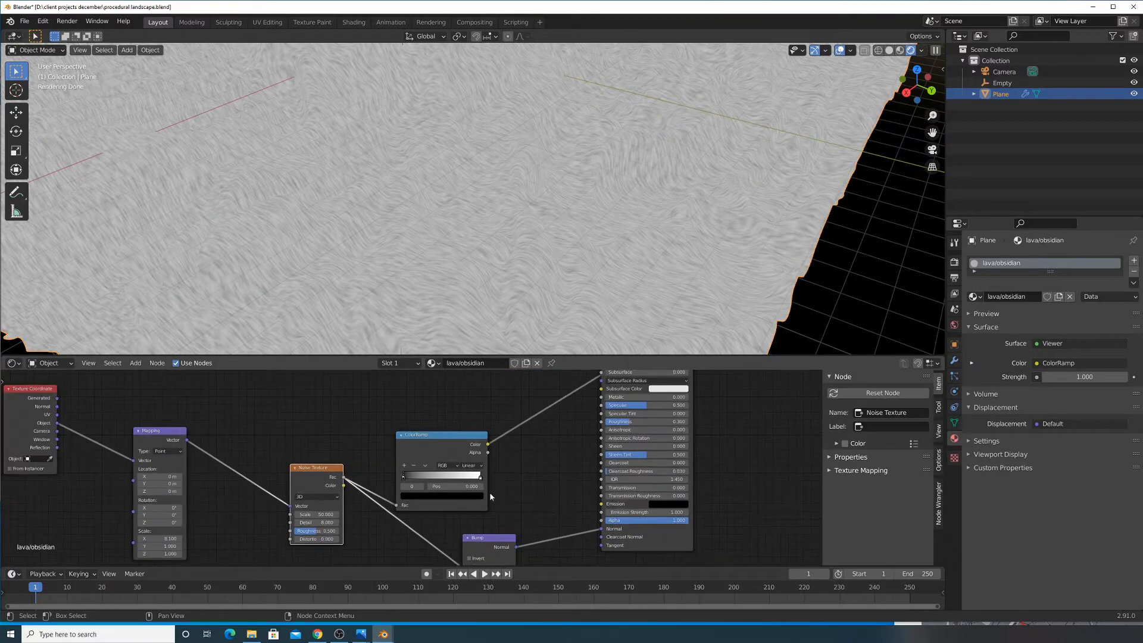
middle_click_drag(489, 496, 501, 486)
scroll(576, 422, "up", 1)
middle_click_drag(577, 422, 542, 461)
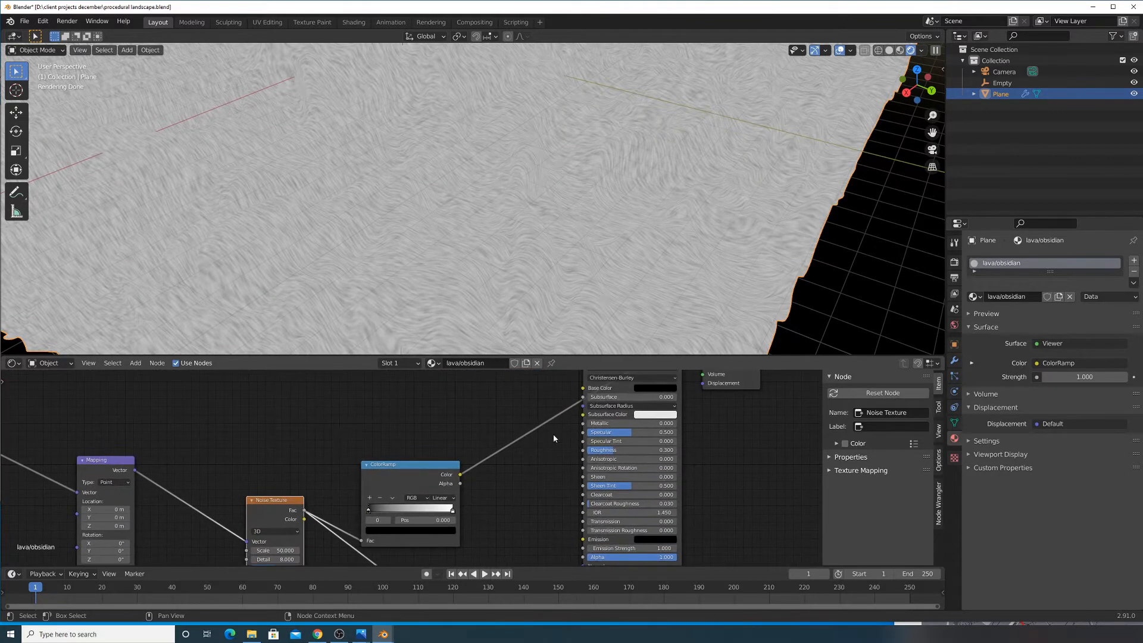
middle_click_drag(590, 404, 546, 460)
left_click(591, 416, "ctrl+shift")
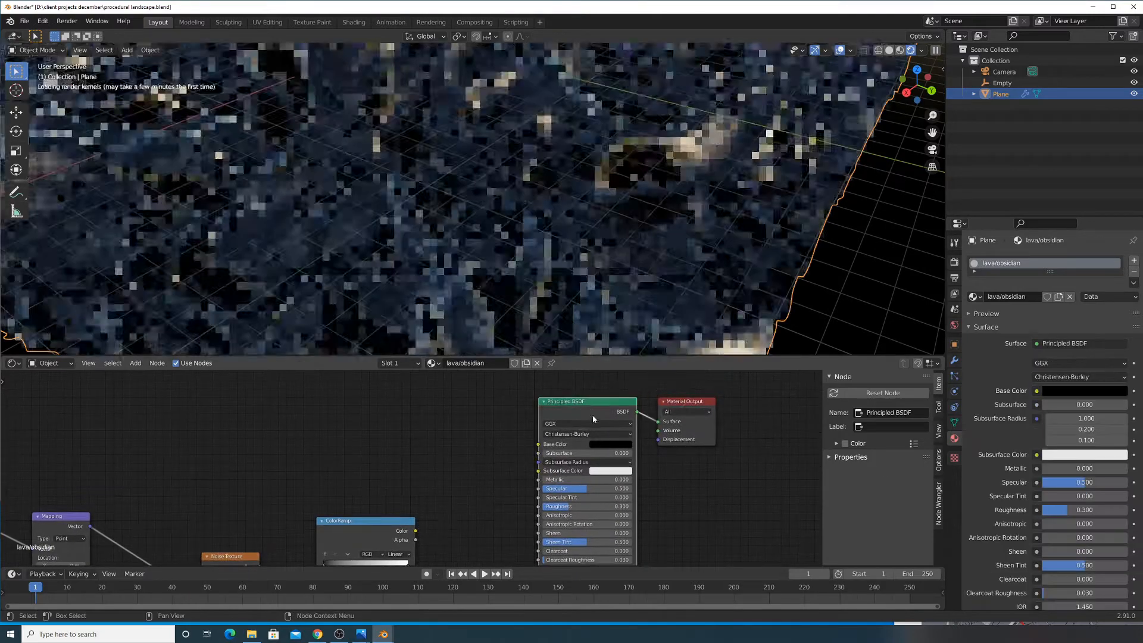
Reroute the Noise Texture link on the Bump node from the Strength input to the Height input
scroll(614, 227, "down", 4)
scroll(479, 476, "down", 4, "shift")
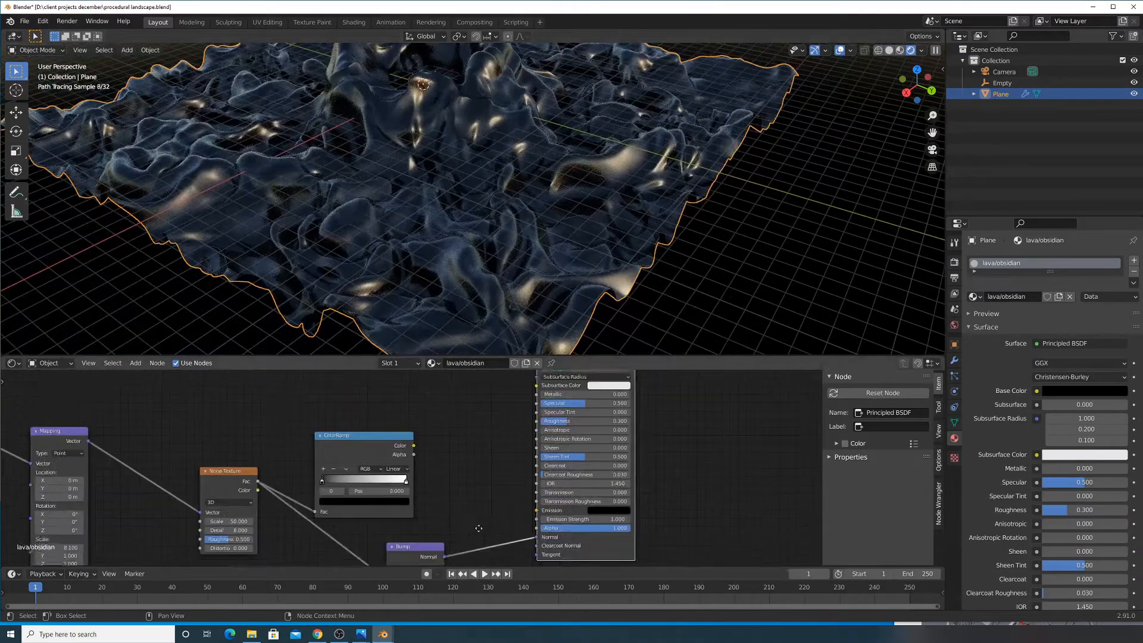
scroll(474, 511, "down", 3, "shift")
scroll(475, 511, "up", 1)
left_click_drag(394, 496, 382, 515)
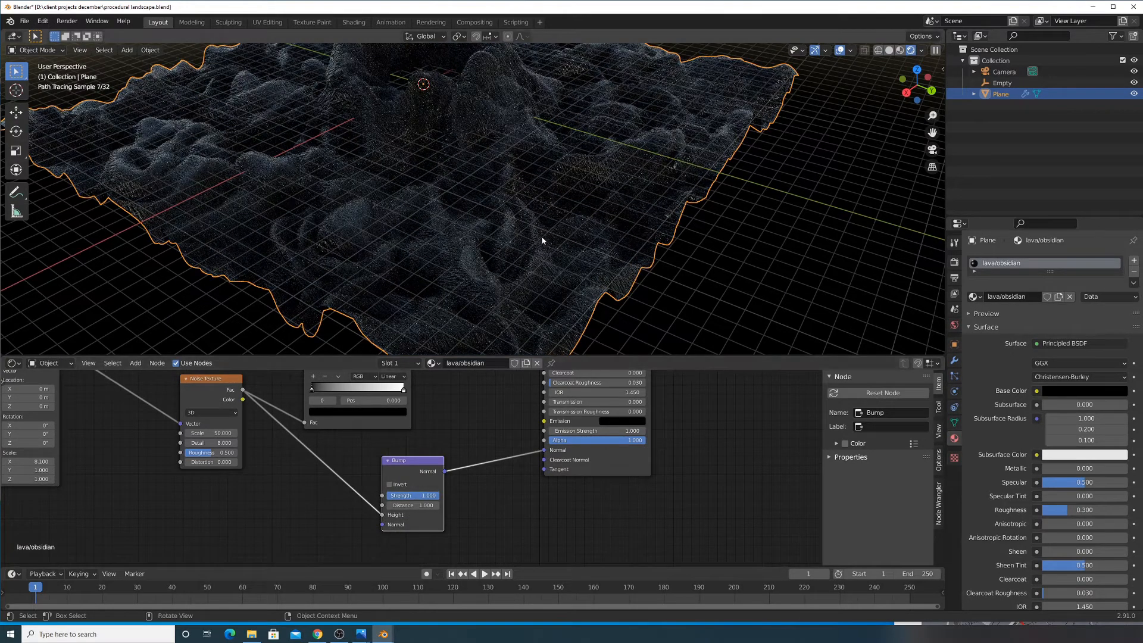
Soften the surface relief by lowering the Bump node's Strength to 0.16
scroll(539, 238, "up", 3)
mouse_move(434, 497)
left_mouse_down()
mouse_move(380, 497)
mouse_move(390, 497)
left_mouse_up()
scroll(416, 240, "up", 5)
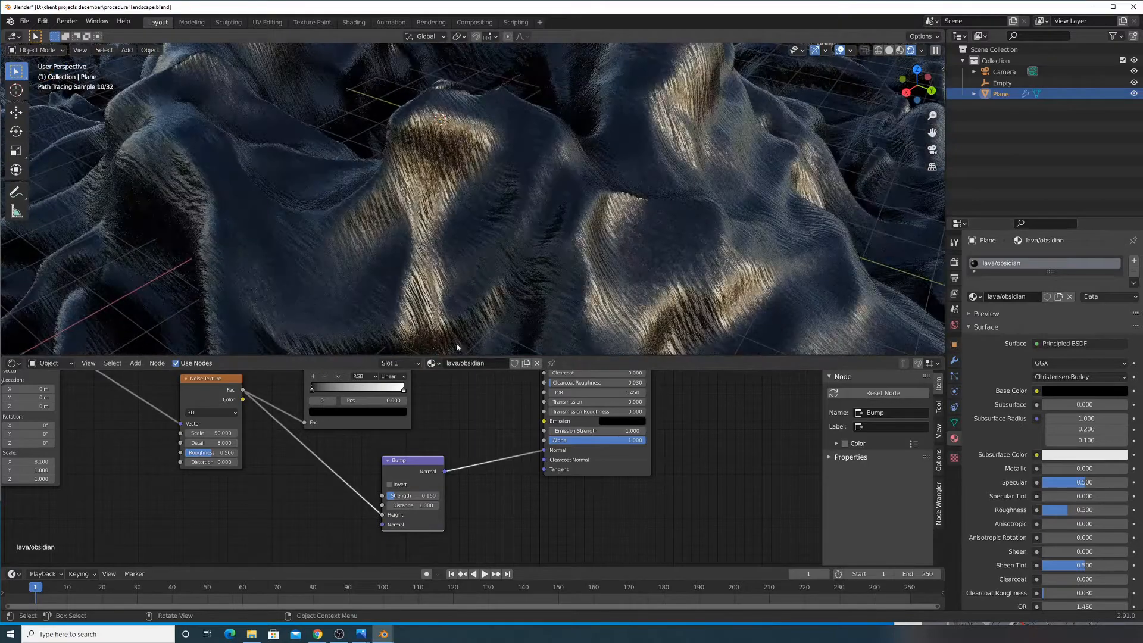
Set the Noise Texture's Scale to 150 and inspect the bump across the landscape from a low angle
middle_click_drag(226, 437, 468, 519)
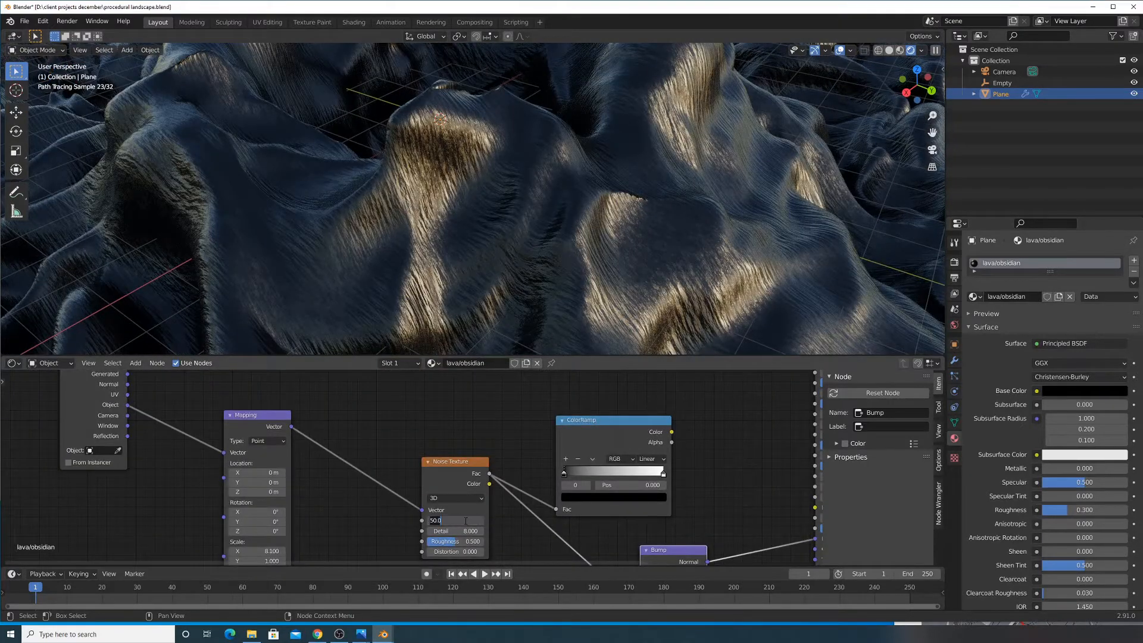
key("Return")
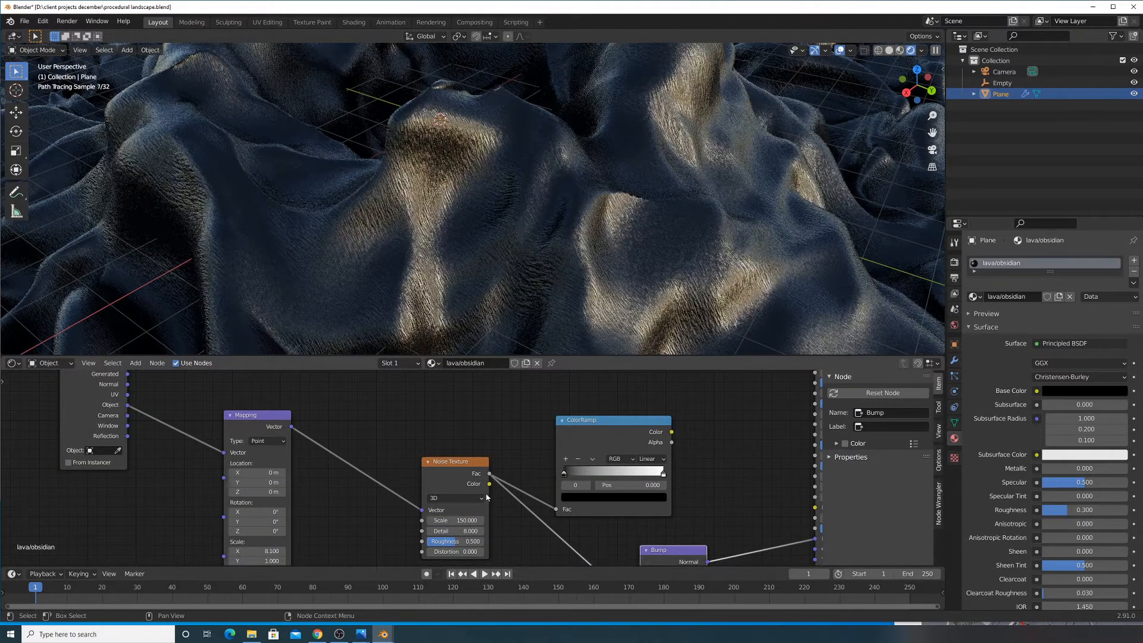
scroll(575, 249, "down", 4)
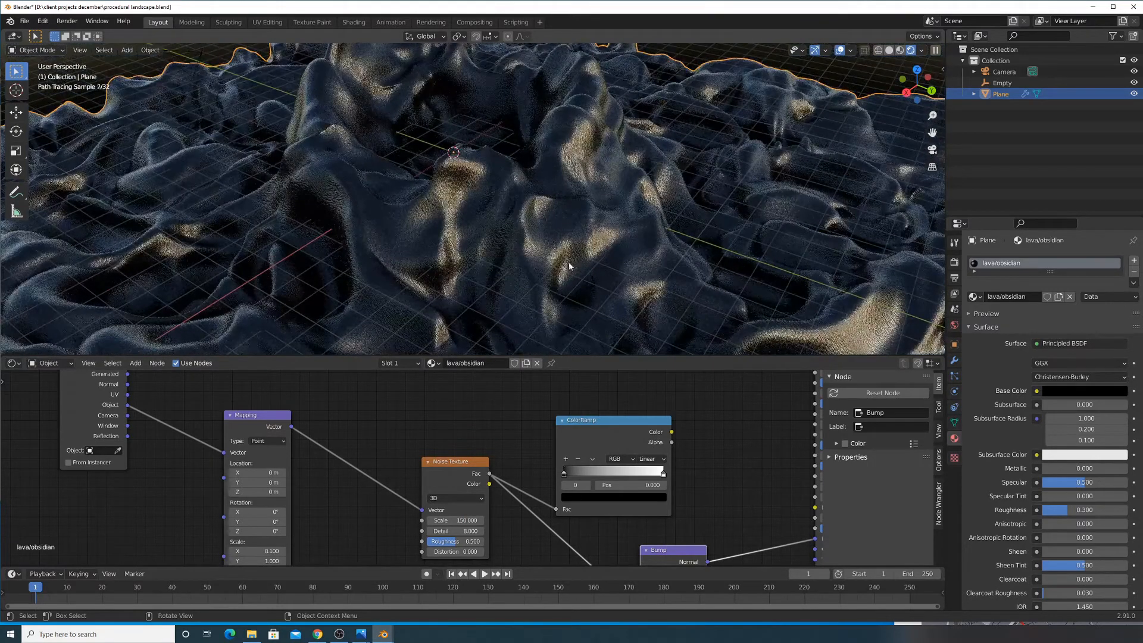
middle_click_drag(602, 445, 426, 412)
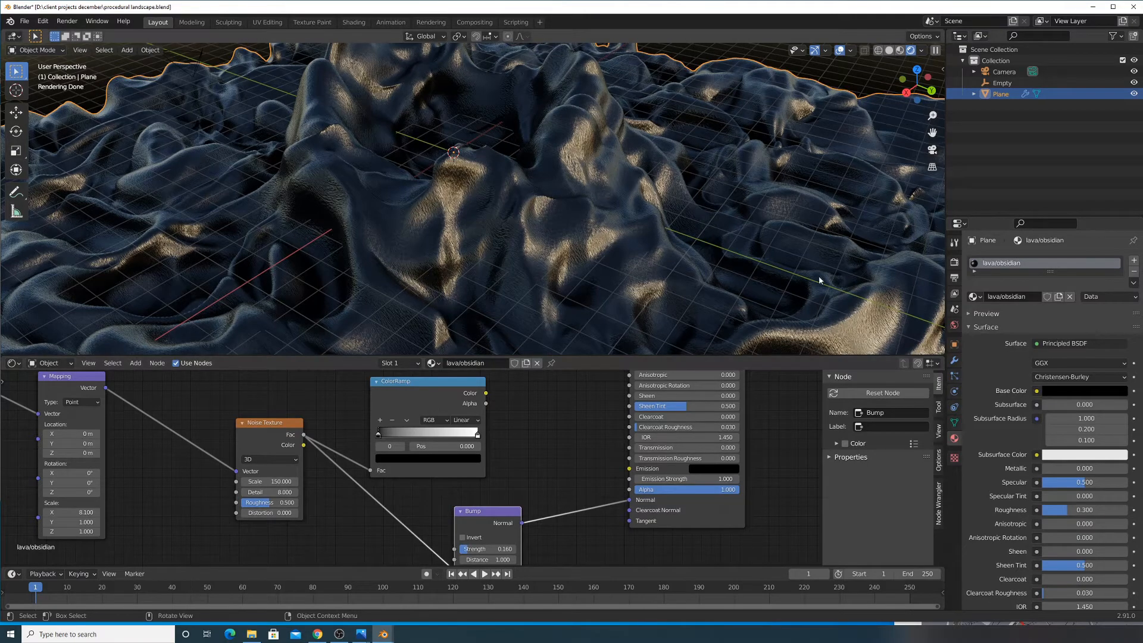
scroll(740, 258, "down", 3)
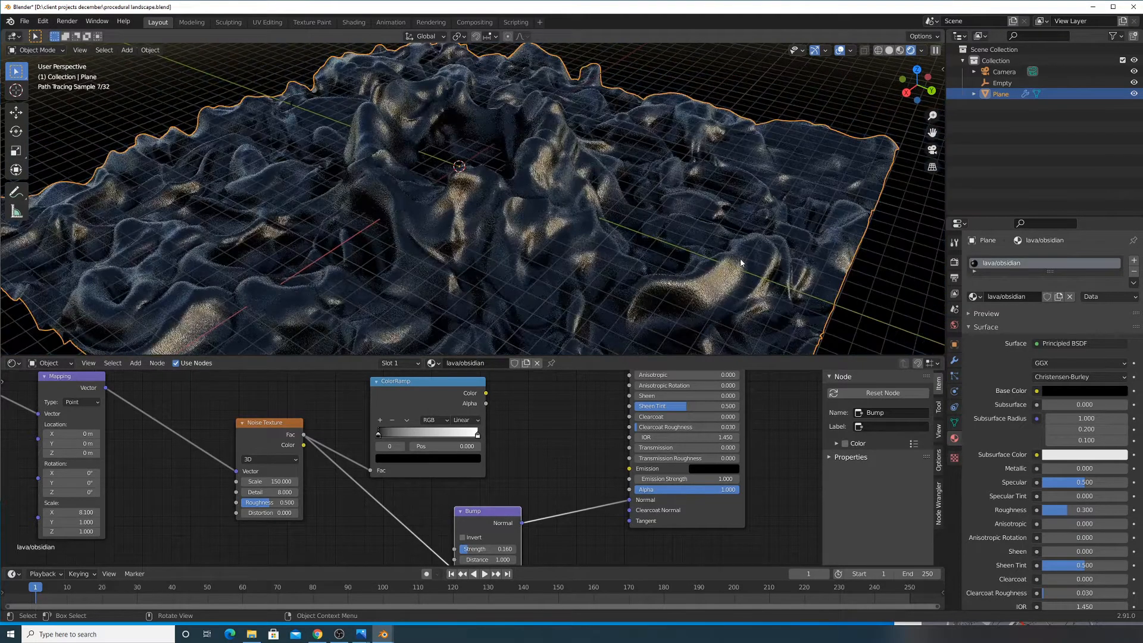
scroll(741, 258, "up", 3)
mouse_move(740, 258)
middle_mouse_down()
mouse_move(718, 231)
mouse_move(734, 255)
middle_mouse_up()
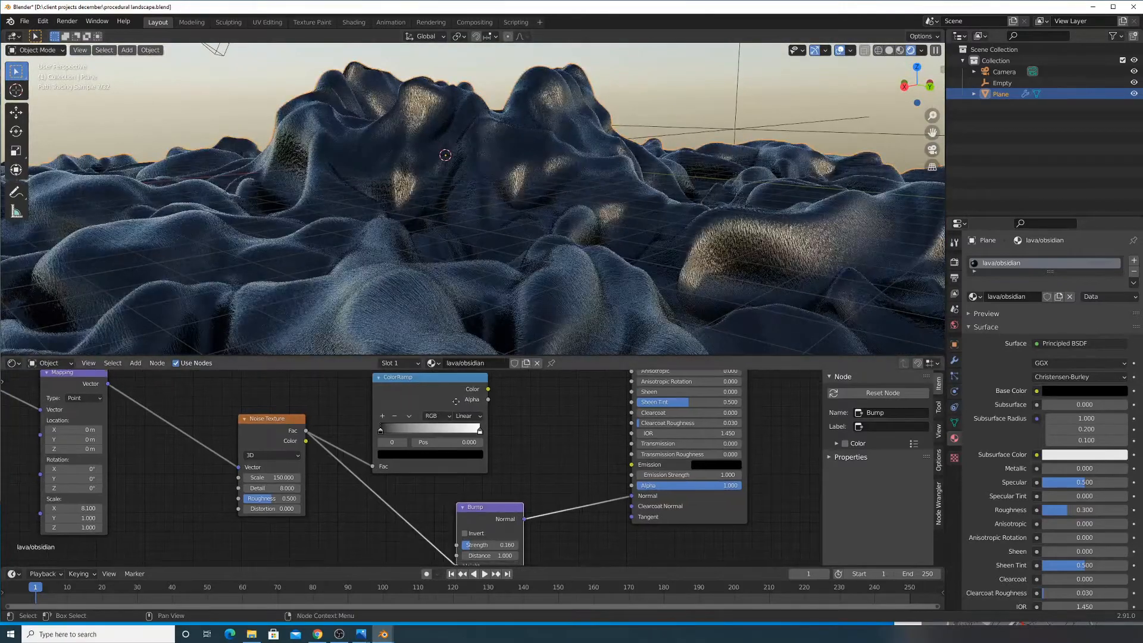
Move the Noise Texture node down and closer to the Mapping node, away from the ColorRamp
middle_click_drag(363, 432, 499, 403)
left_click_drag(394, 404, 349, 453)
scroll(358, 450, "down", 3)
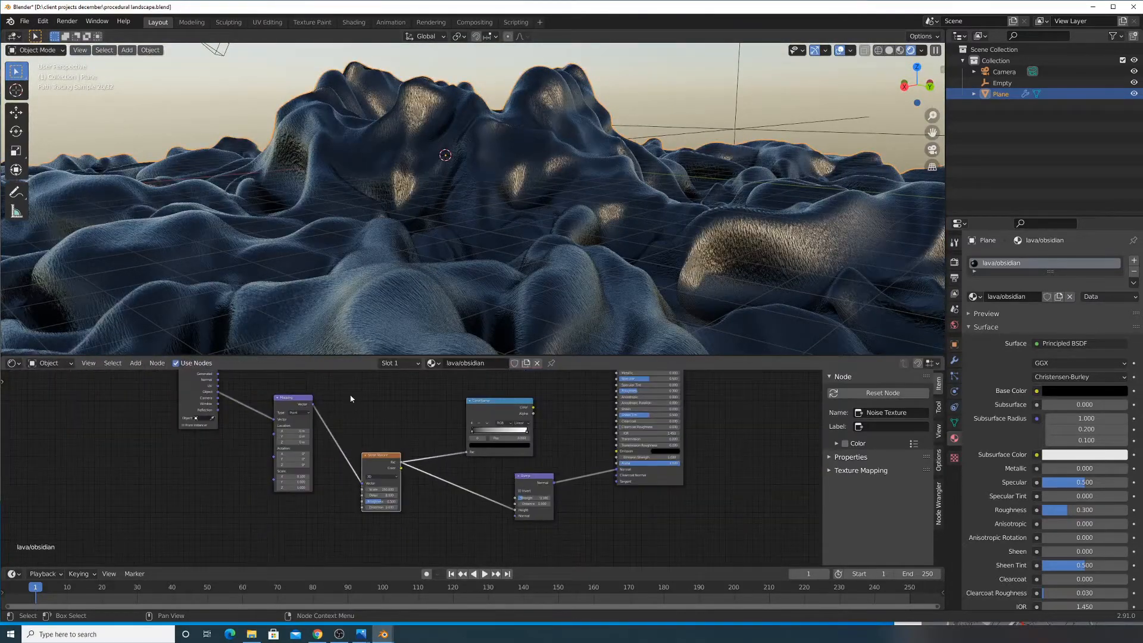
Show the plane's modifier stack and expand the Displace.002 settings, with the landscape seen from a higher angle
scroll(441, 456, "up", 2)
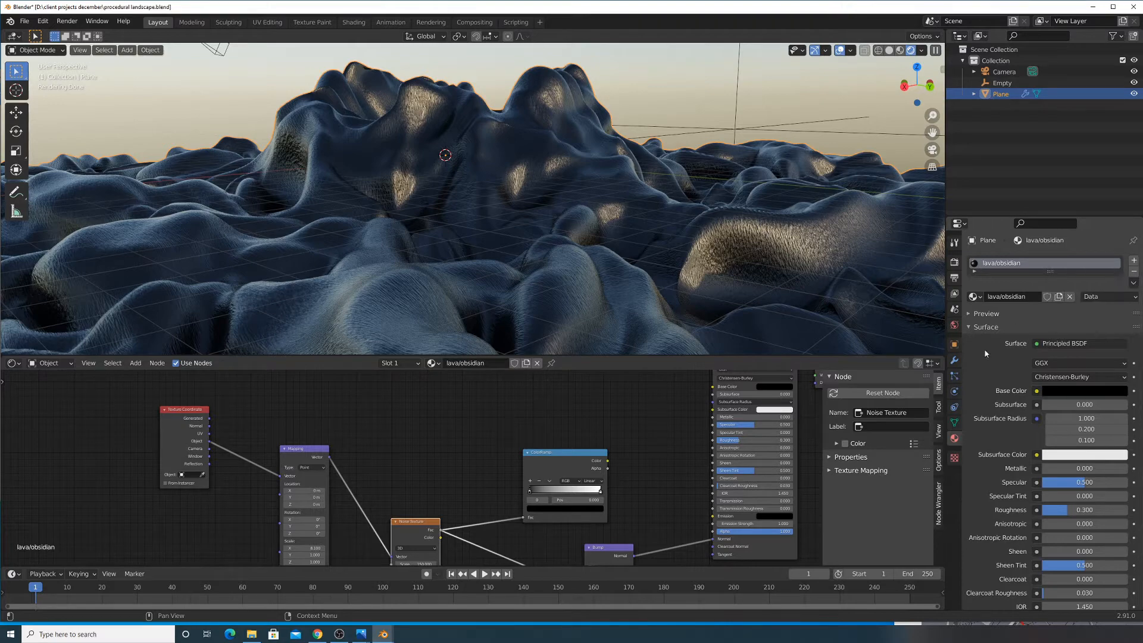
left_click(954, 362)
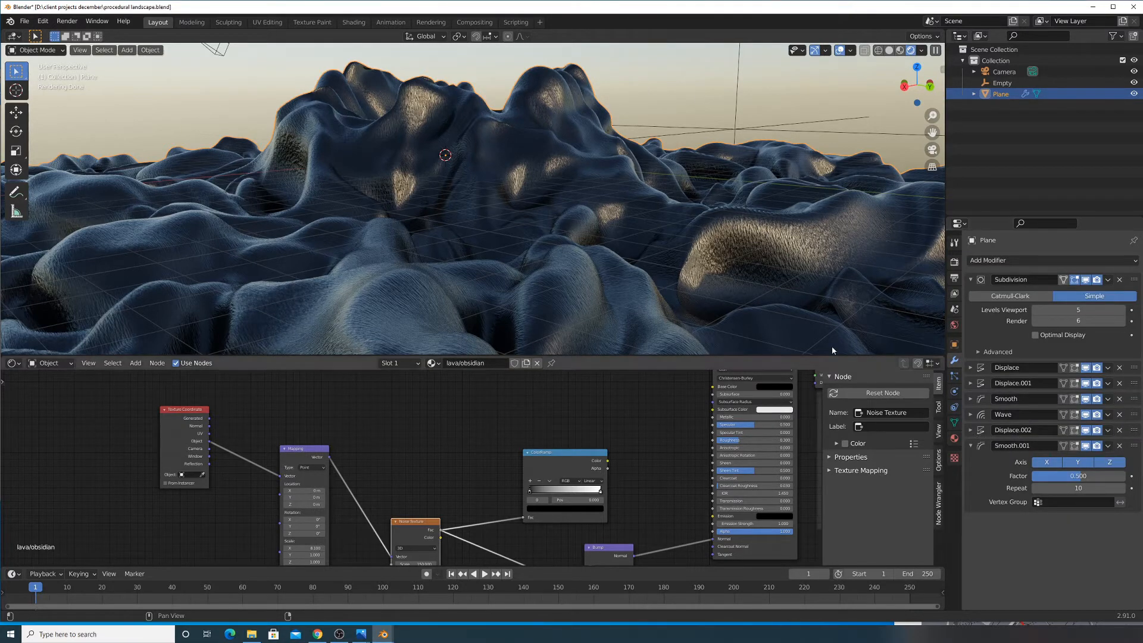
scroll(627, 206, "down", 5)
middle_click_drag(627, 206, 609, 231)
scroll(610, 242, "up", 3)
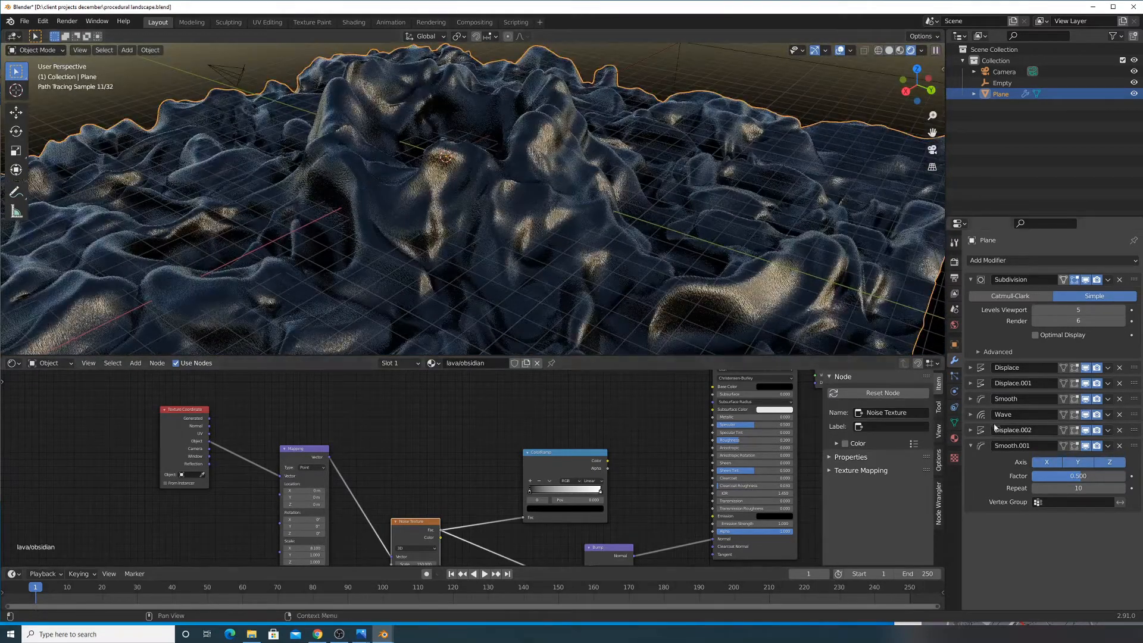
left_click(970, 430)
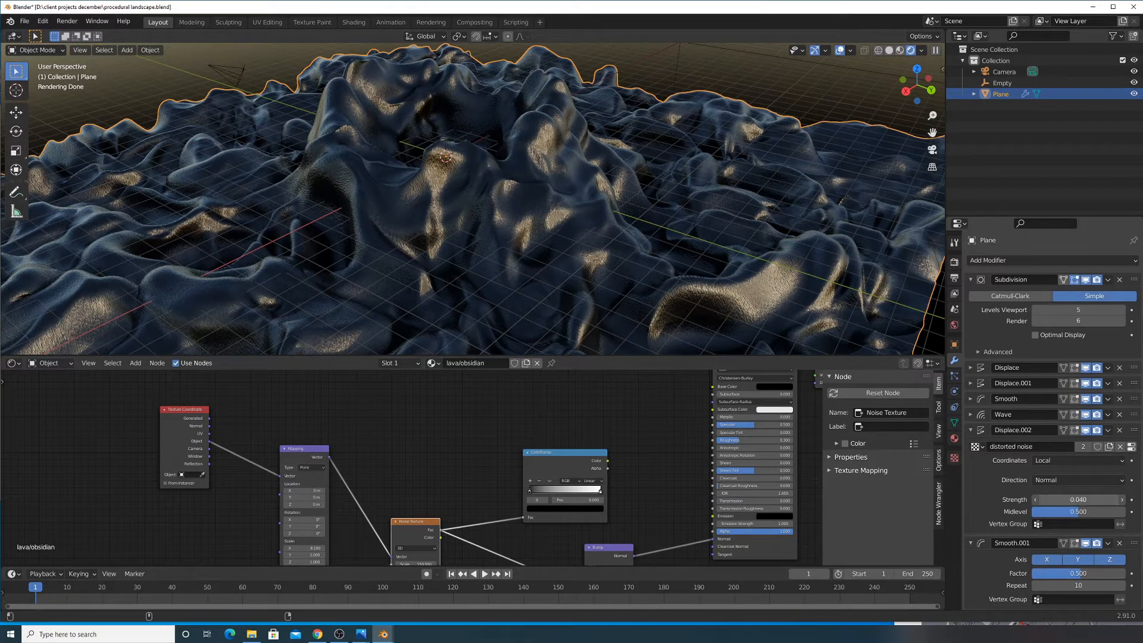
Switch the viewport to solid shading and try higher Strength values on Displace.002, undoing each change
left_click_drag(1078, 500, 1108, 500)
key("ctrl+z")
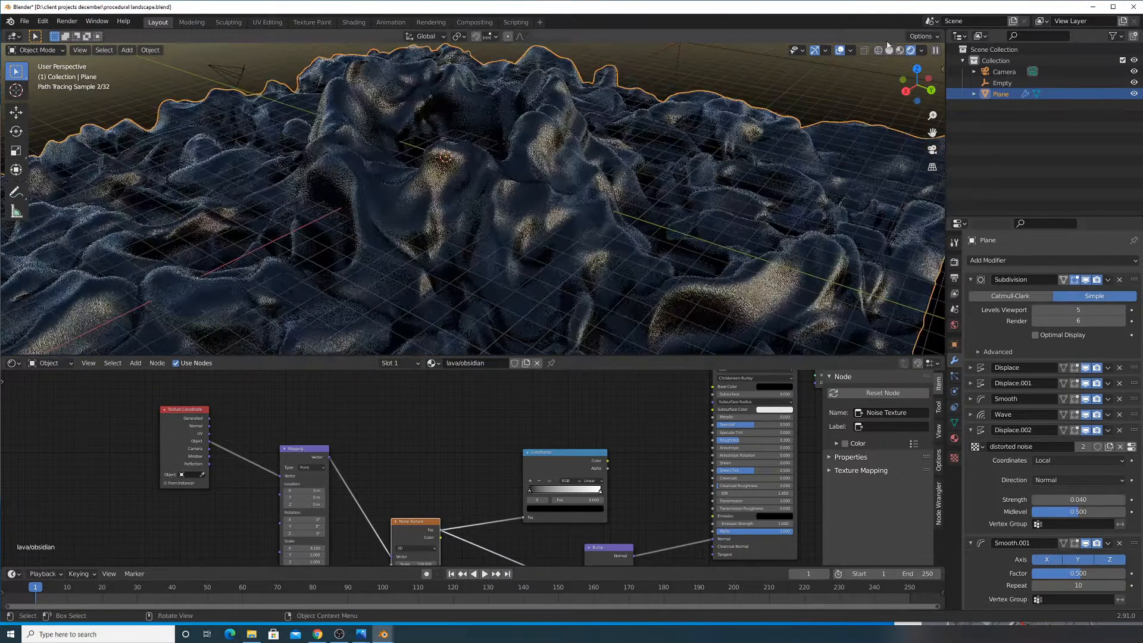
left_click(890, 50)
mouse_move(1086, 498)
left_mouse_down()
mouse_move(1057, 499)
mouse_move(1108, 499)
left_mouse_up()
key("ctrl+z")
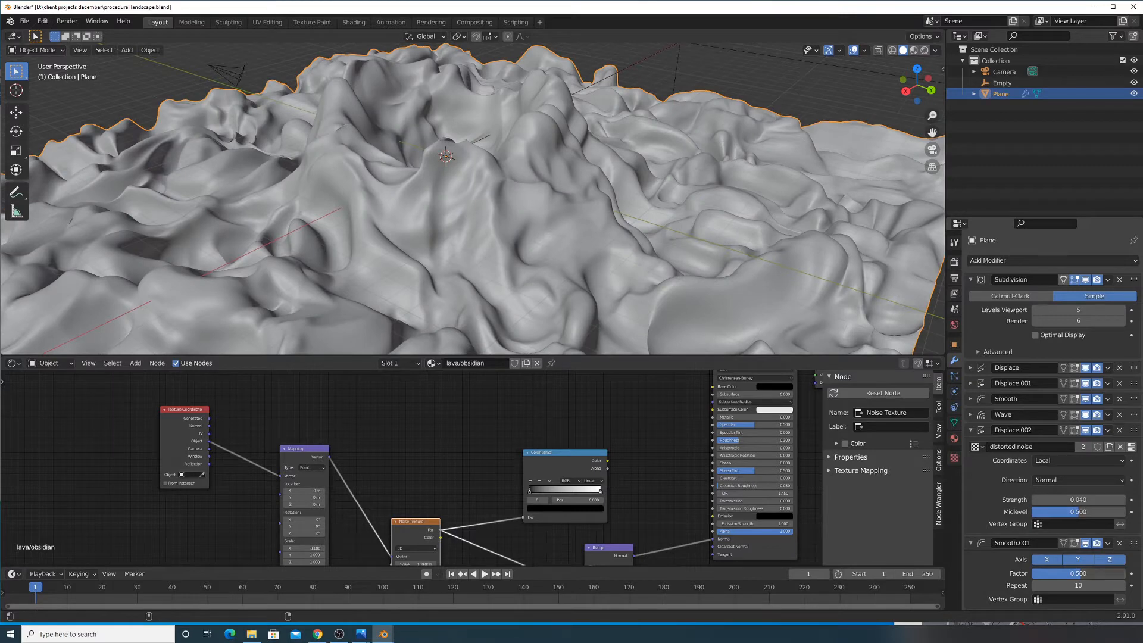
Set the Subdivision modifier's viewport levels to 4 and try lower Factor values on Smooth.001, reverting each one
mouse_move(1079, 573)
left_mouse_down()
mouse_move(1036, 572)
mouse_move(1073, 572)
left_mouse_up()
key("ctrl+z")
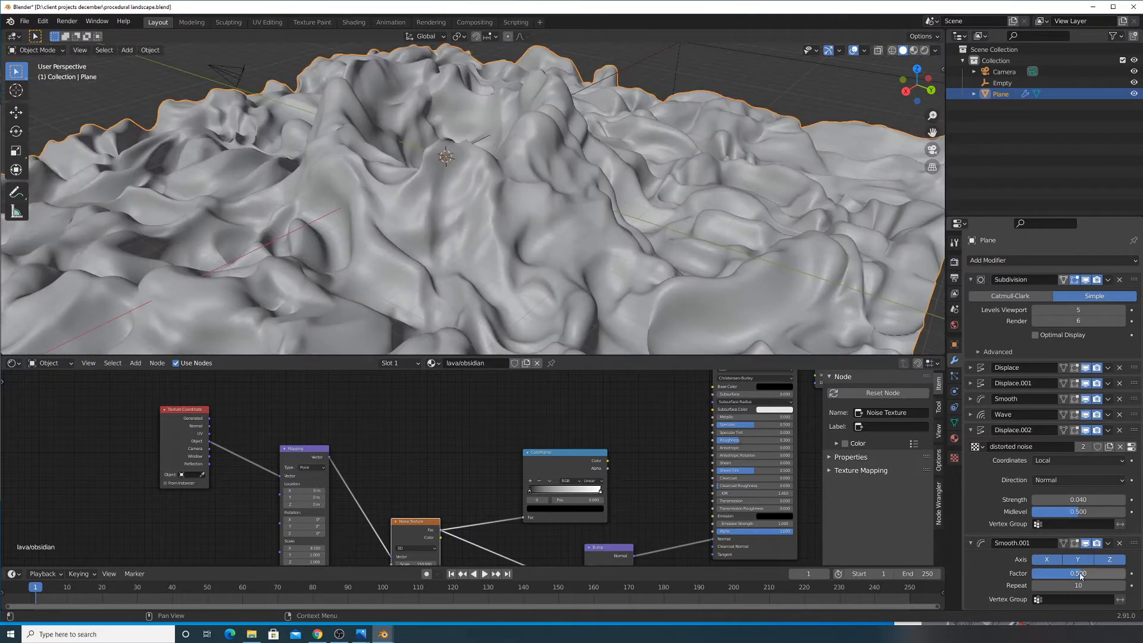
left_click(1036, 310)
mouse_move(1082, 577)
left_mouse_down()
mouse_move(1096, 576)
mouse_move(1012, 577)
mouse_move(1072, 576)
left_mouse_up()
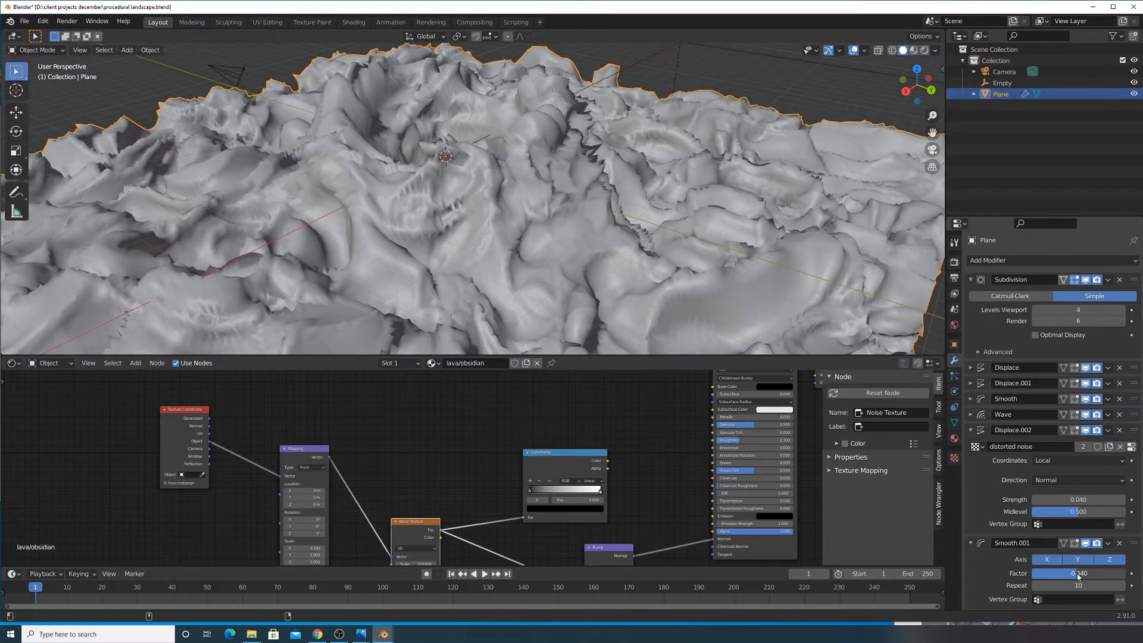
key("Escape")
Try other Strength values on the Displace.002 and Displace.001 modifiers, restoring each one
mouse_move(1078, 499)
left_mouse_down()
mouse_move(1048, 500)
mouse_move(1092, 499)
mouse_move(1070, 500)
left_mouse_up()
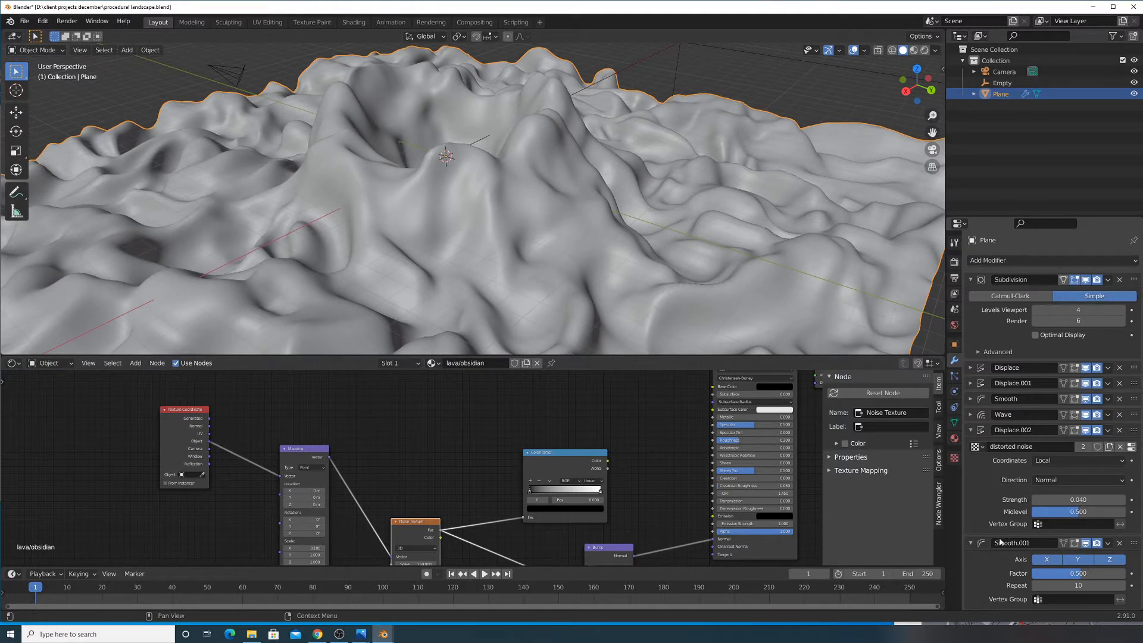
left_click(971, 543)
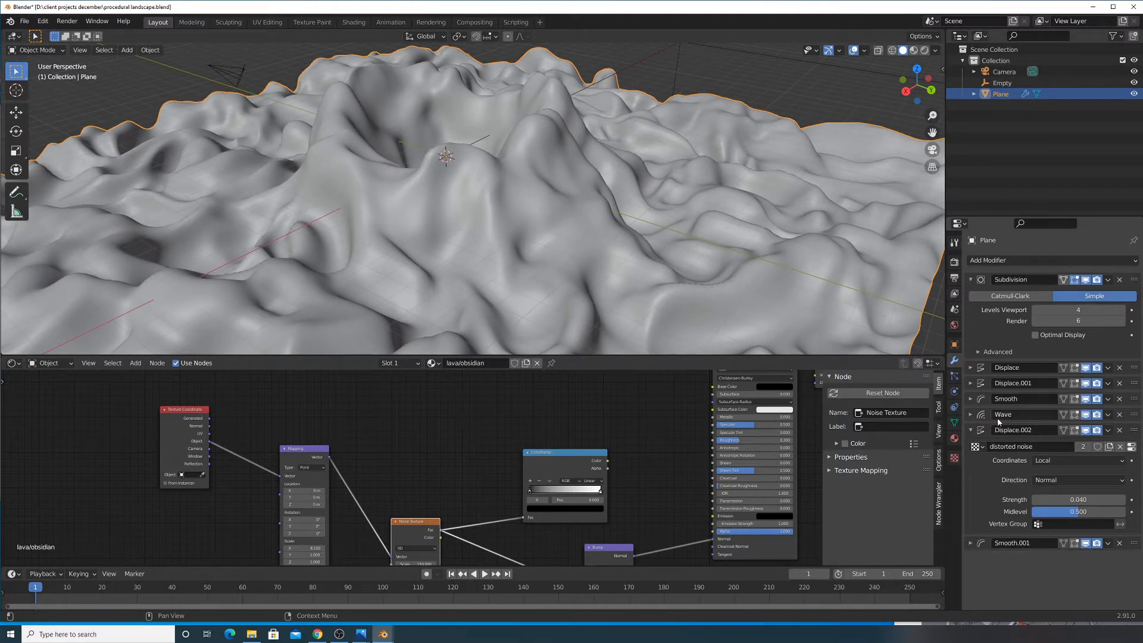
left_click(972, 383)
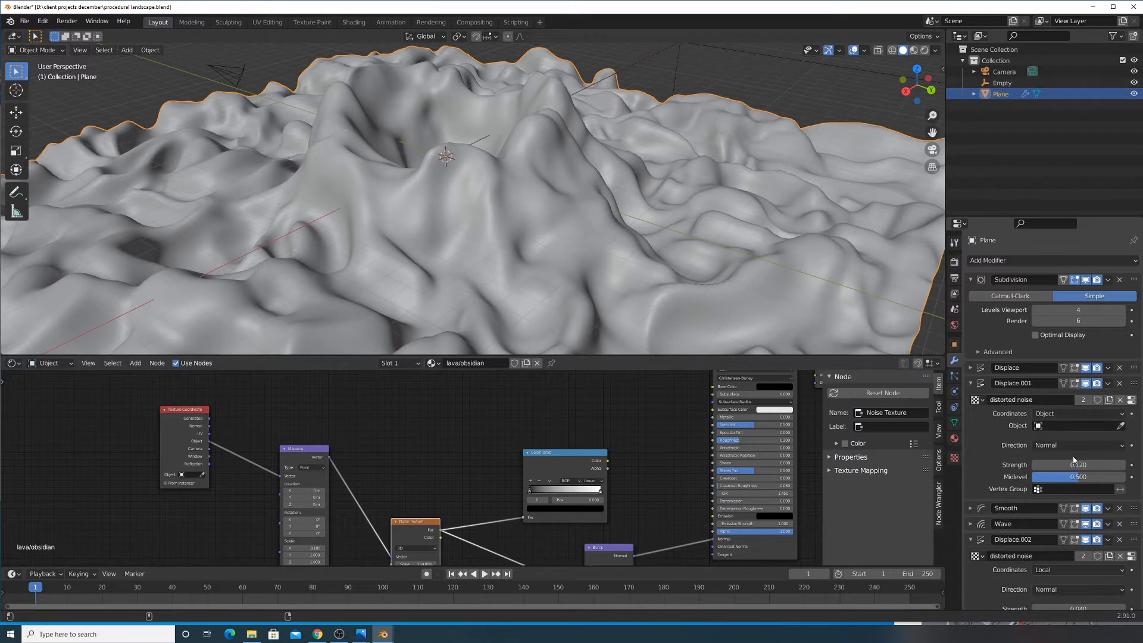
mouse_move(1078, 464)
left_mouse_down()
mouse_move(1053, 464)
mouse_move(1095, 465)
left_mouse_up()
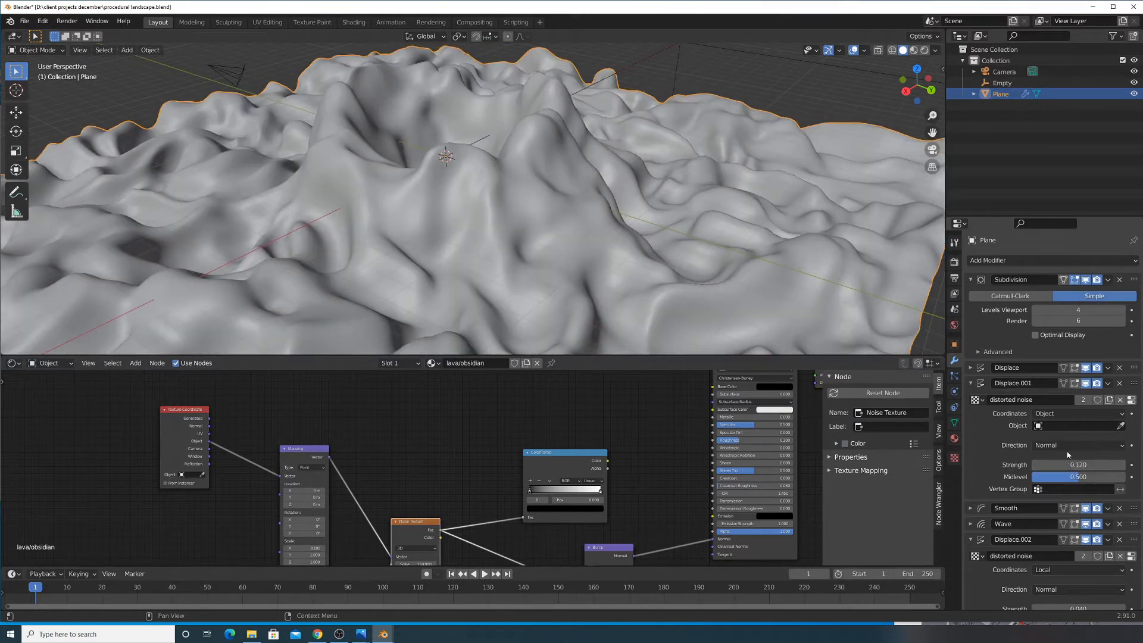
Expand the first Displace modifier's settings and try a different Strength, restoring the original
left_click(971, 367)
left_click_drag(1072, 449, 1045, 449)
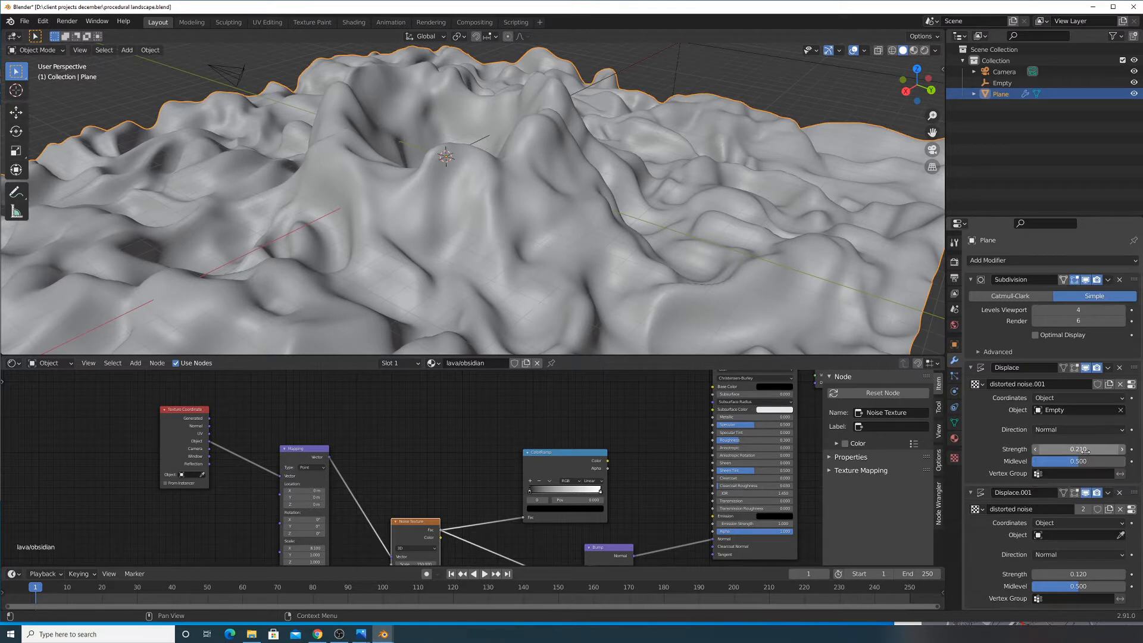
scroll(1086, 497, "down", 3)
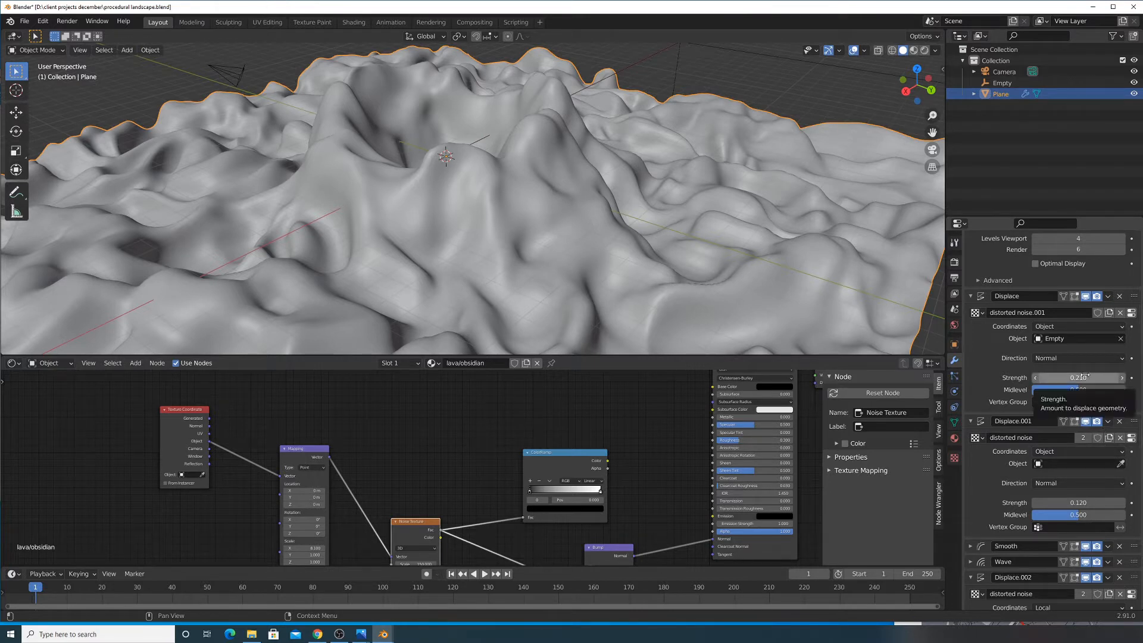
Try Texture.001 as the displacement texture of the first Displace modifier
left_click(977, 312)
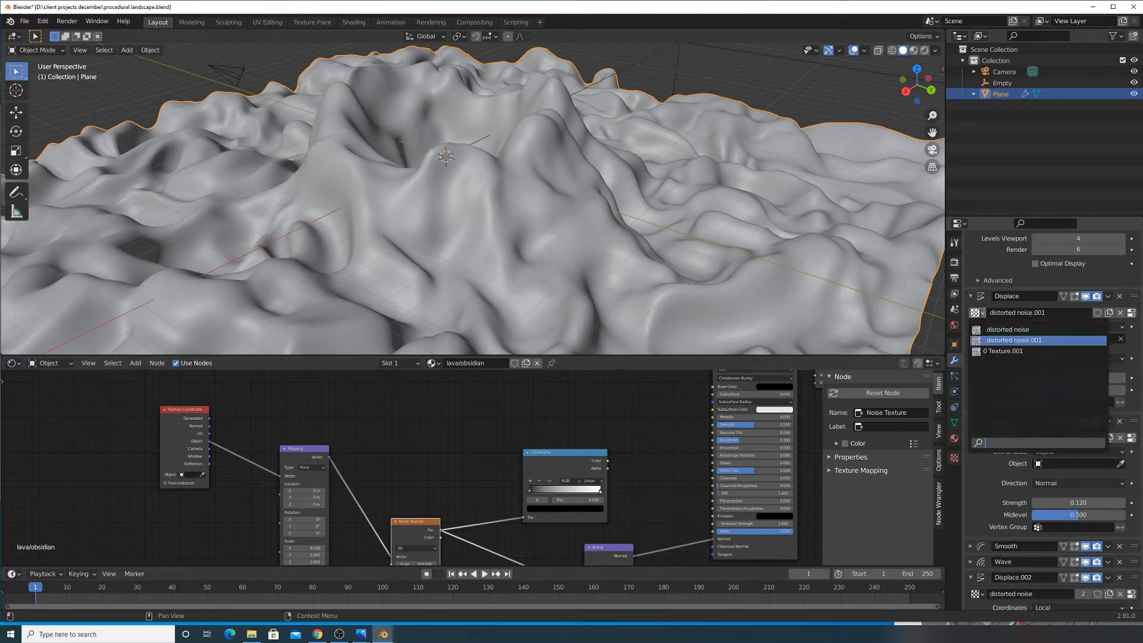
key("Escape")
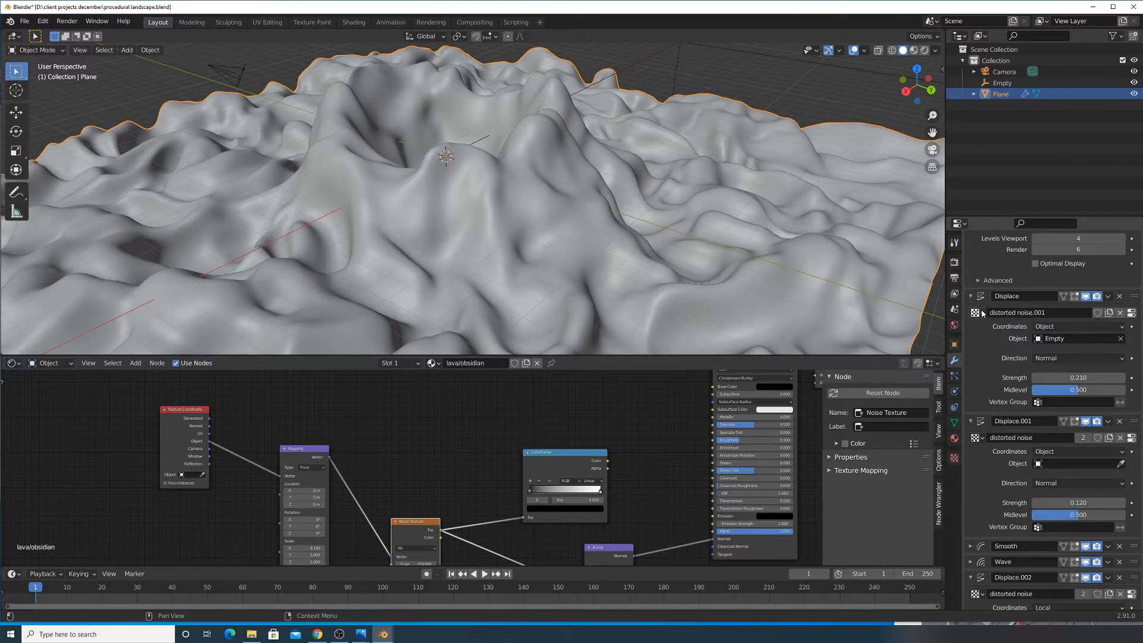
left_click(977, 312)
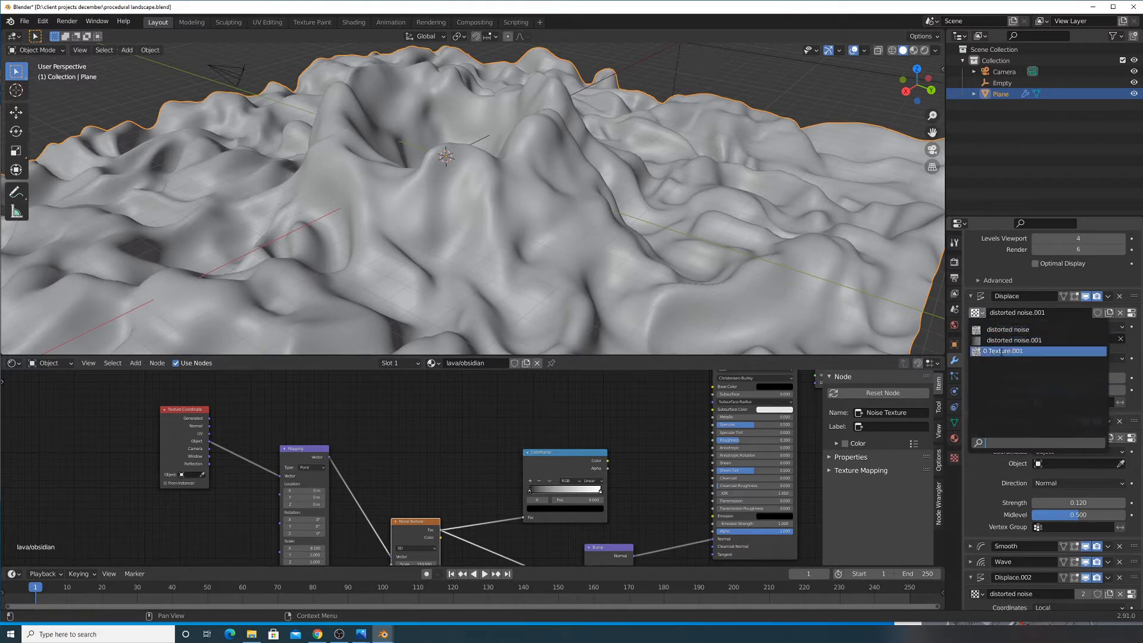
left_click(1002, 351)
mouse_move(1079, 378)
left_mouse_down()
mouse_move(1051, 378)
mouse_move(1079, 377)
left_mouse_up()
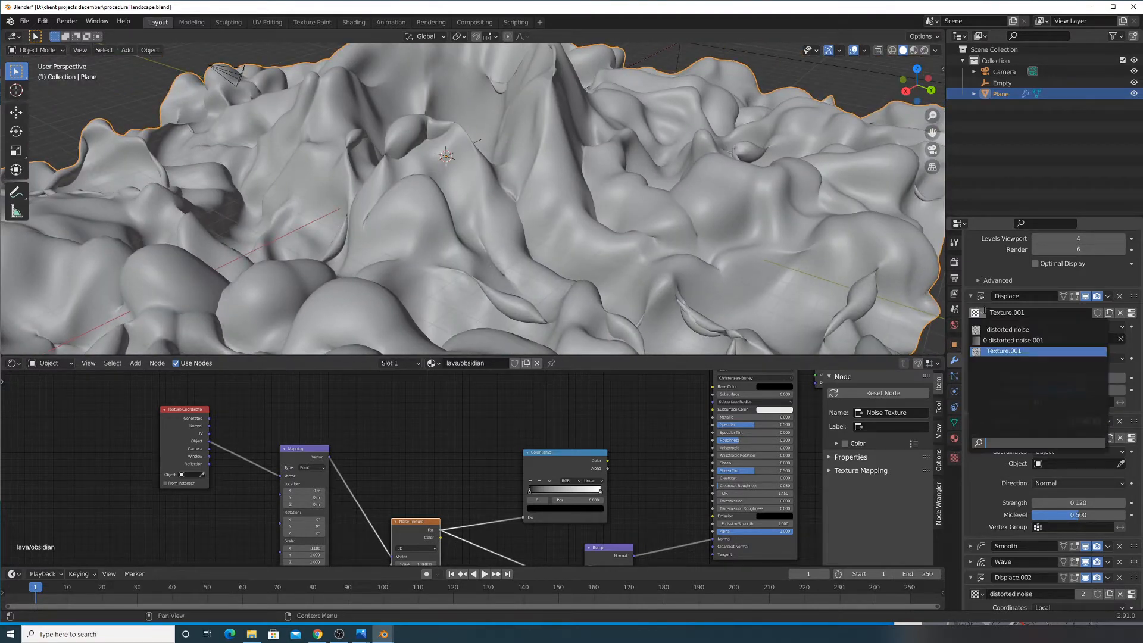
Replace the first Displace modifier's texture with a new texture of type Voronoi
left_click(1120, 313)
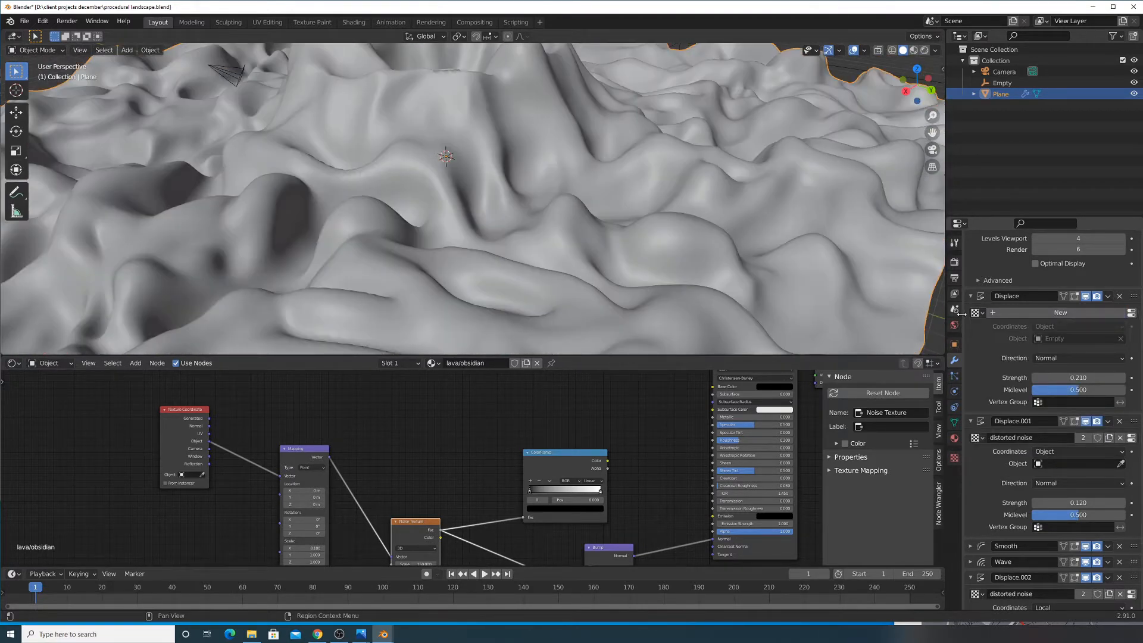
left_click(1007, 316)
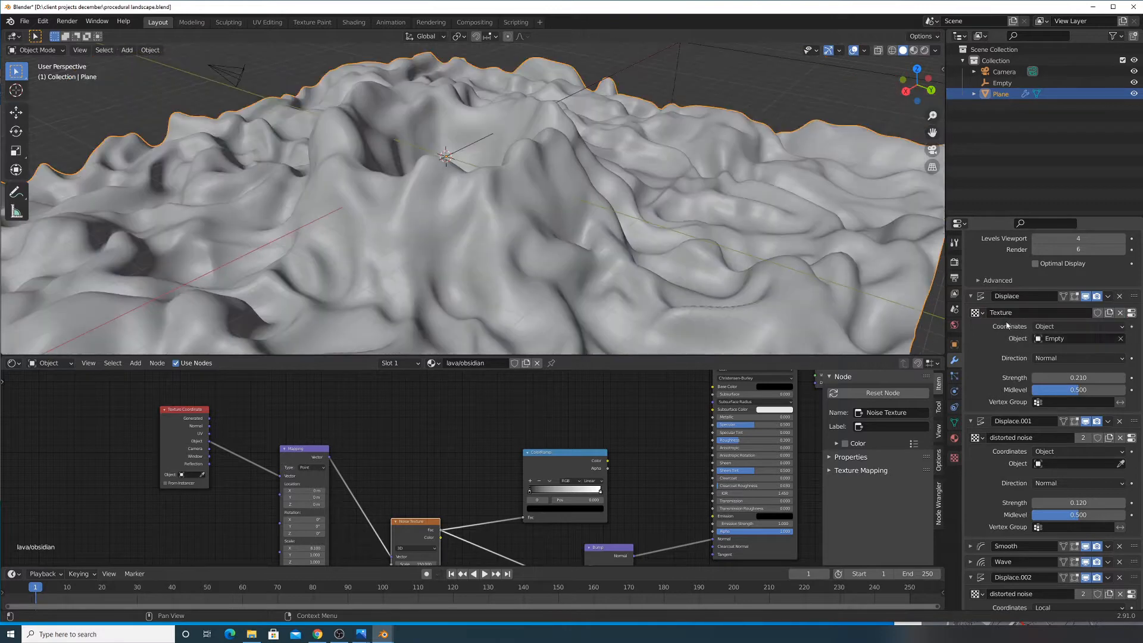
left_click(955, 458)
left_click(1038, 267)
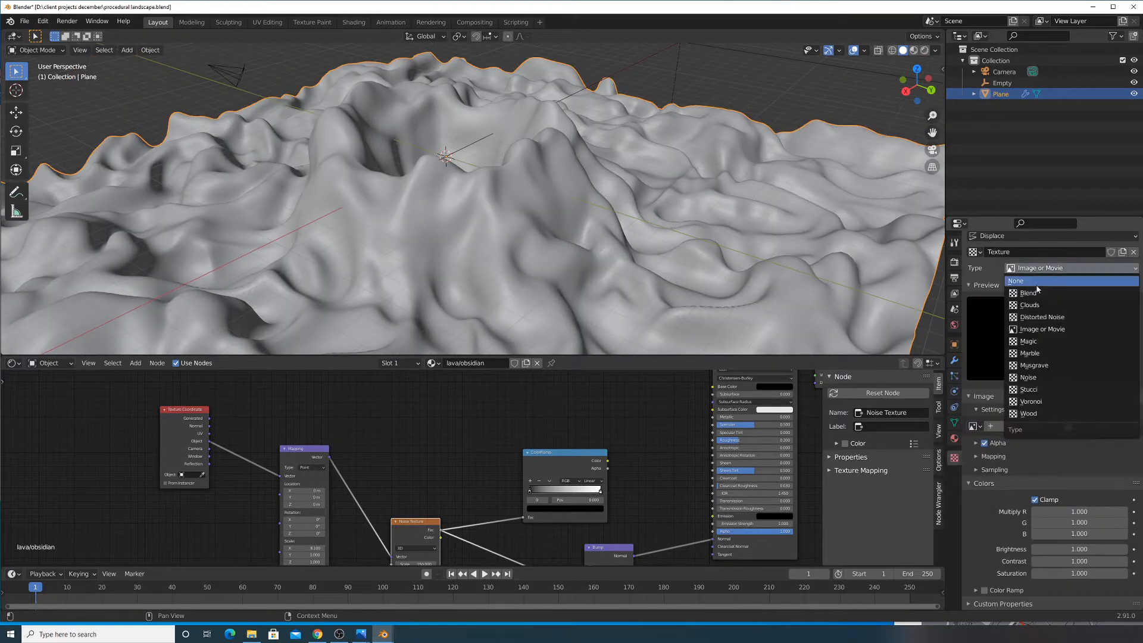
left_click(1037, 402)
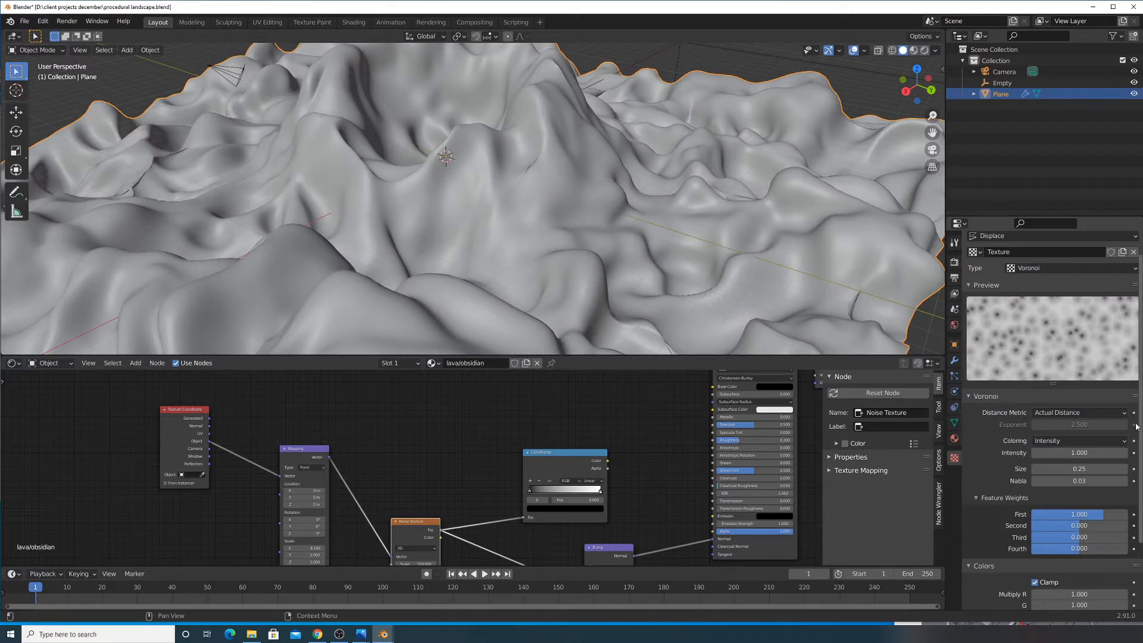
Try Minkowski 4 as the Voronoi texture's Distance Metric, and settle on Chebychev
left_click_drag(1062, 451, 1063, 452)
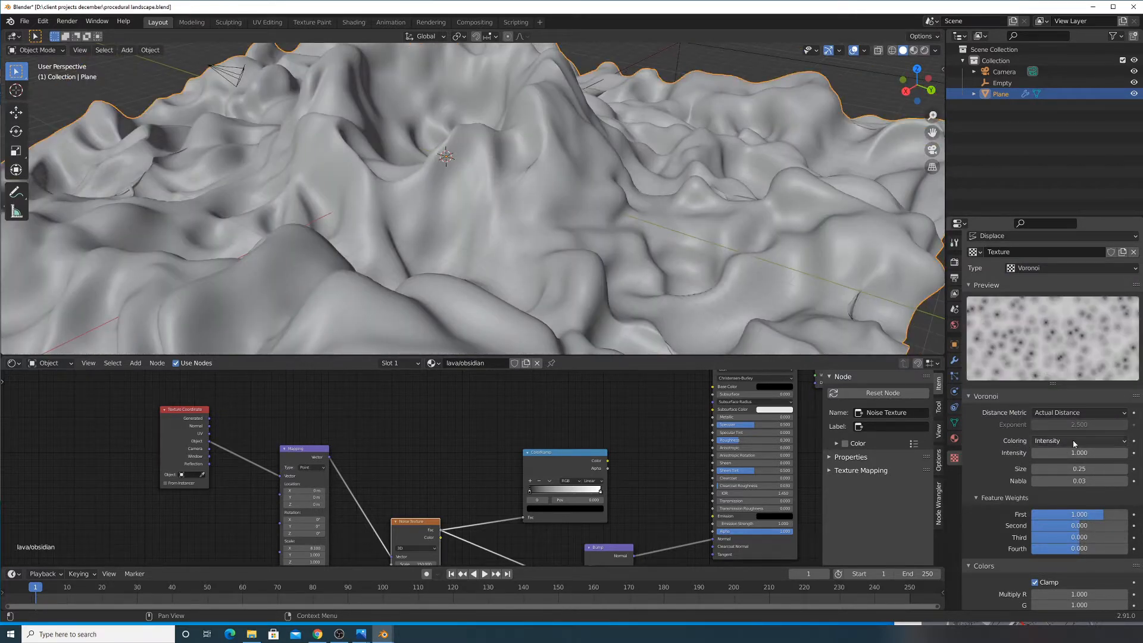
left_click(1061, 413)
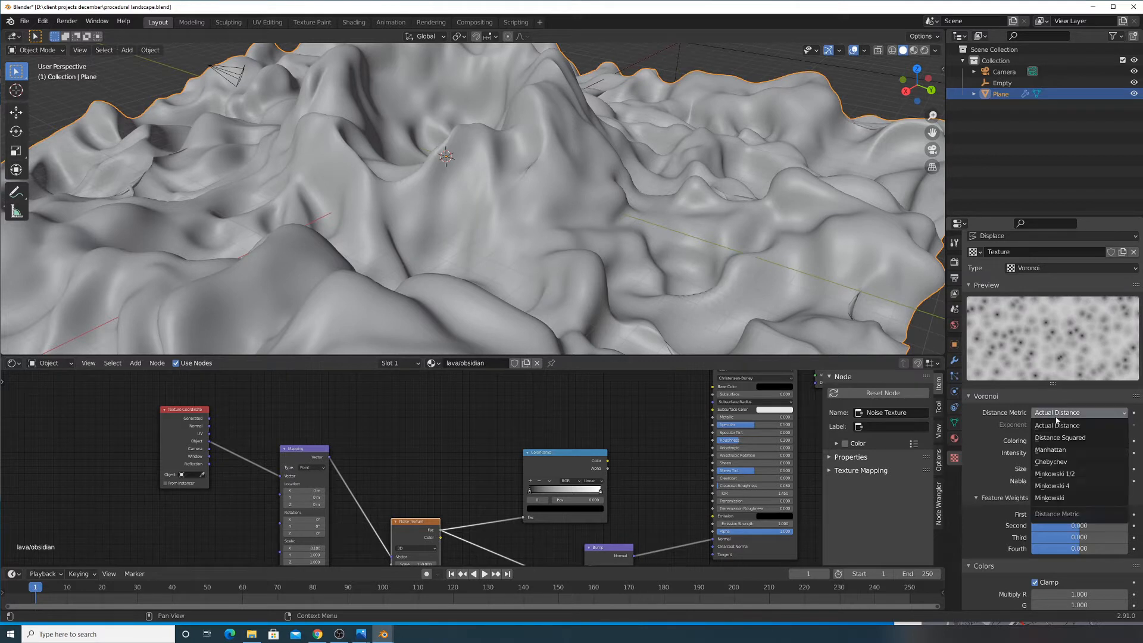
left_click(1064, 485)
left_click(1061, 412)
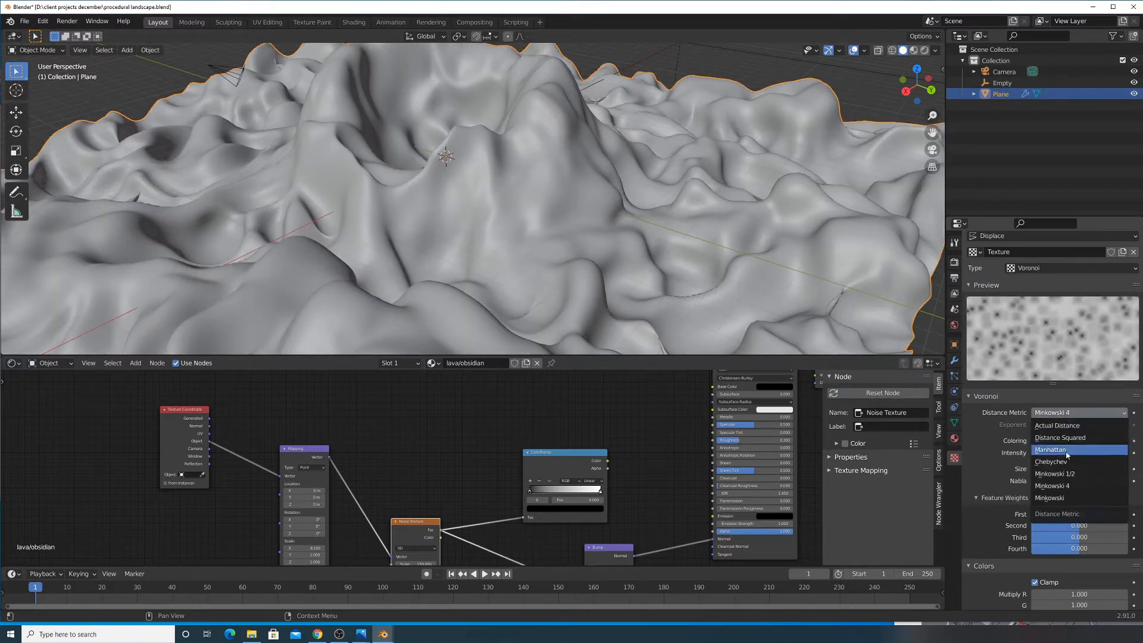
left_click(1064, 462)
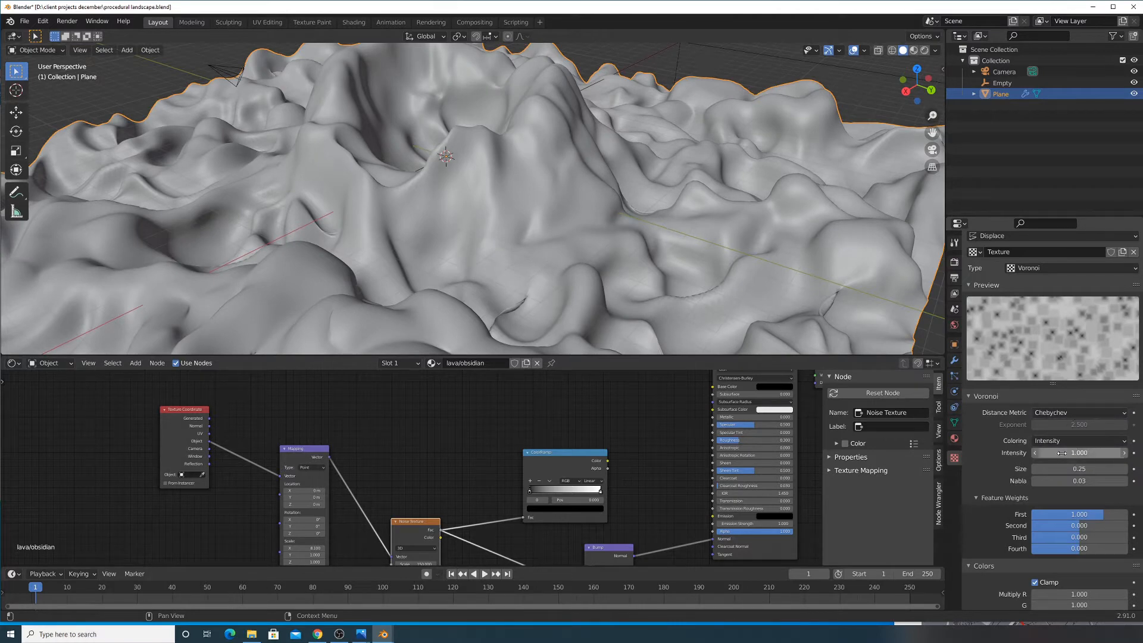
Try the Manhattan distance metric and a different size on the Voronoi displacement texture
mouse_move(1072, 452)
left_mouse_down()
mouse_move(1063, 452)
mouse_move(1090, 452)
mouse_move(1051, 452)
mouse_move(1096, 453)
mouse_move(1066, 453)
mouse_move(1075, 455)
left_mouse_up()
key("ctrl+z")
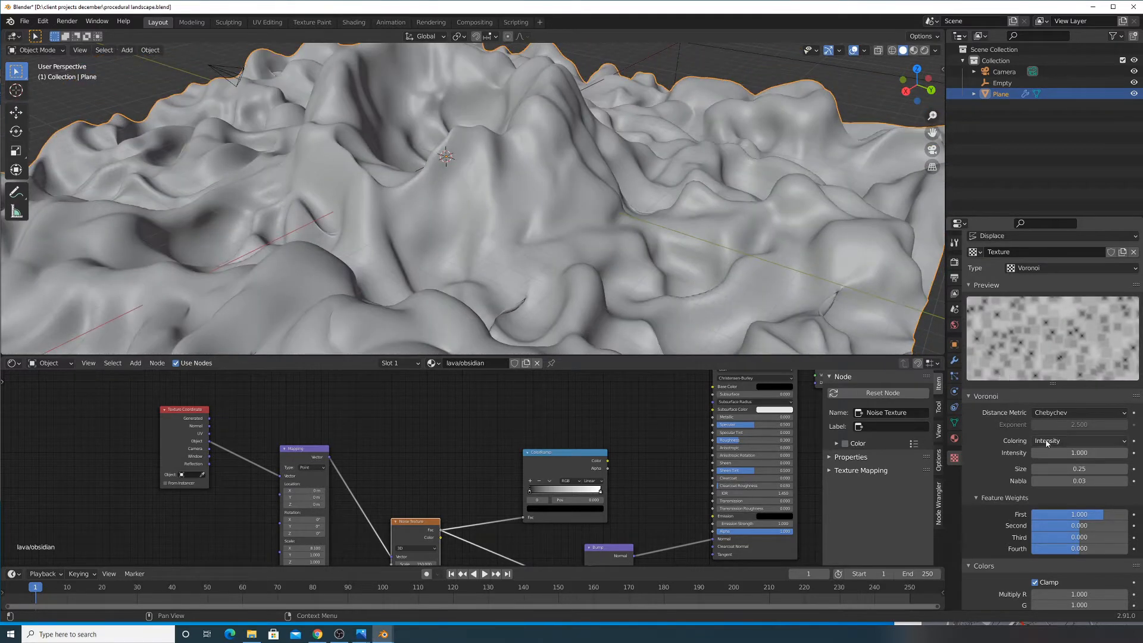
left_click(1046, 441)
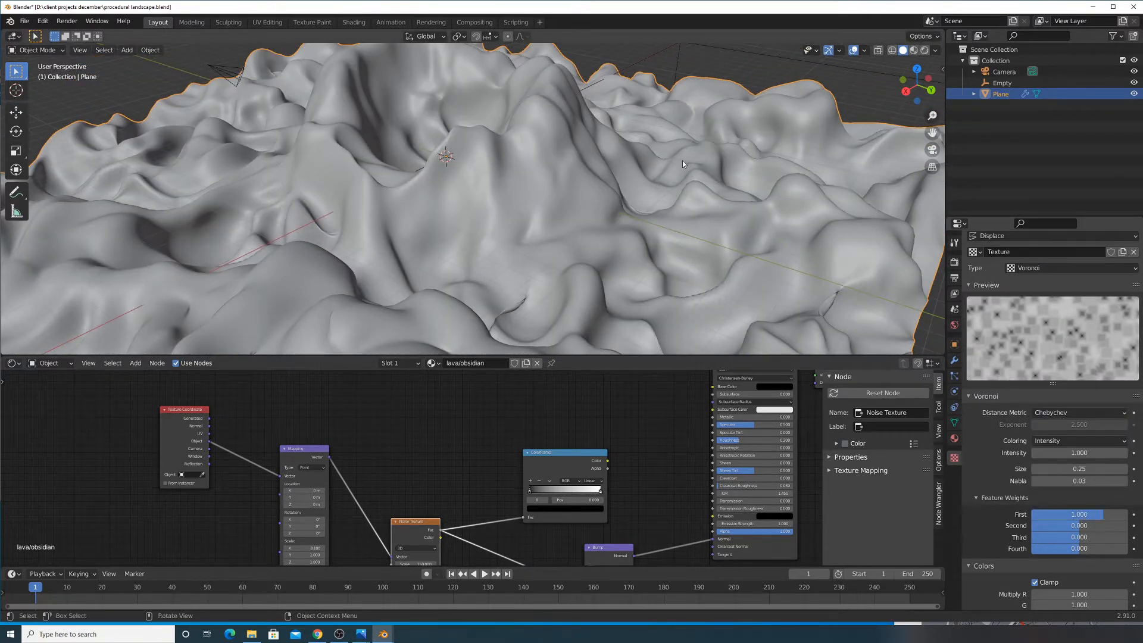
left_click(1078, 413)
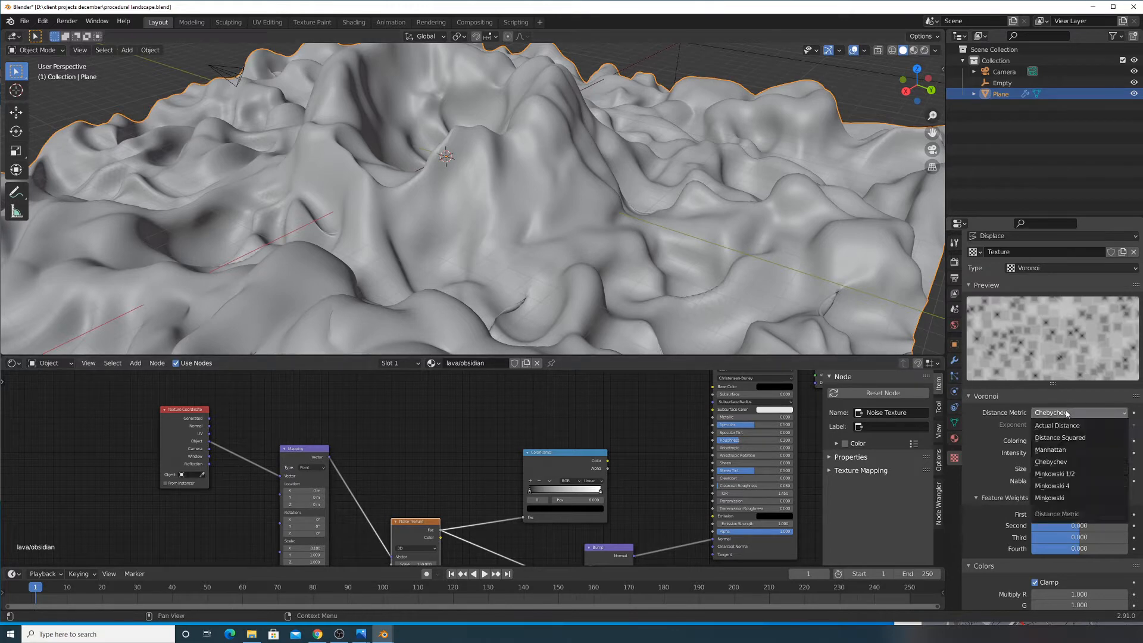
left_click(1077, 451)
scroll(655, 250, "down", 4)
middle_click_drag(655, 250, 839, 241)
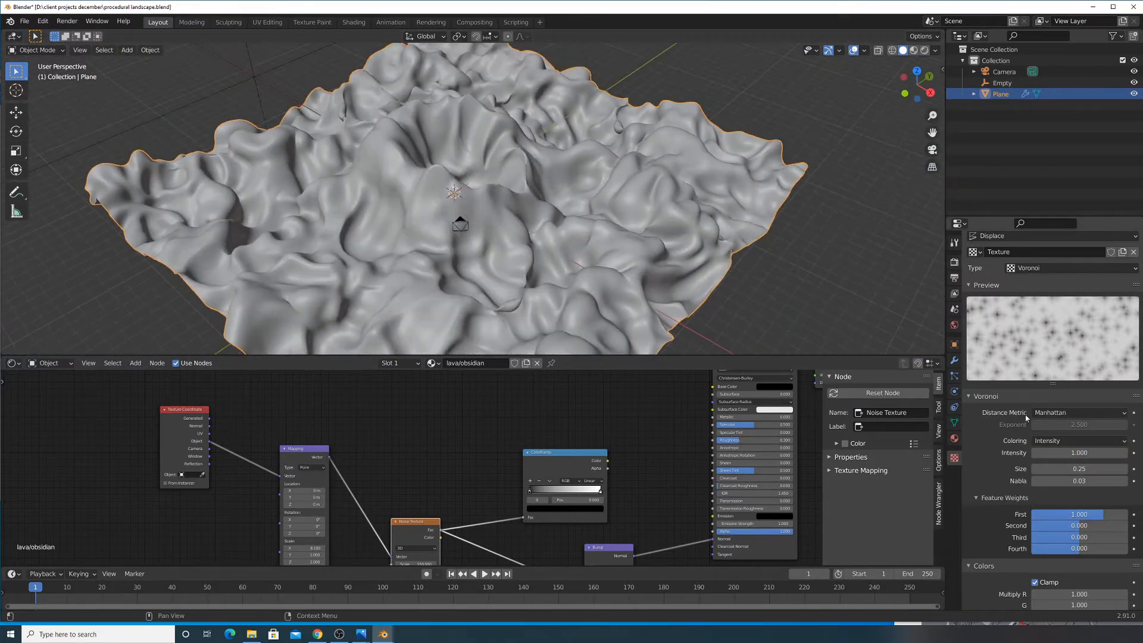
mouse_move(1079, 468)
left_mouse_down()
mouse_move(1090, 468)
mouse_move(1077, 470)
left_mouse_up()
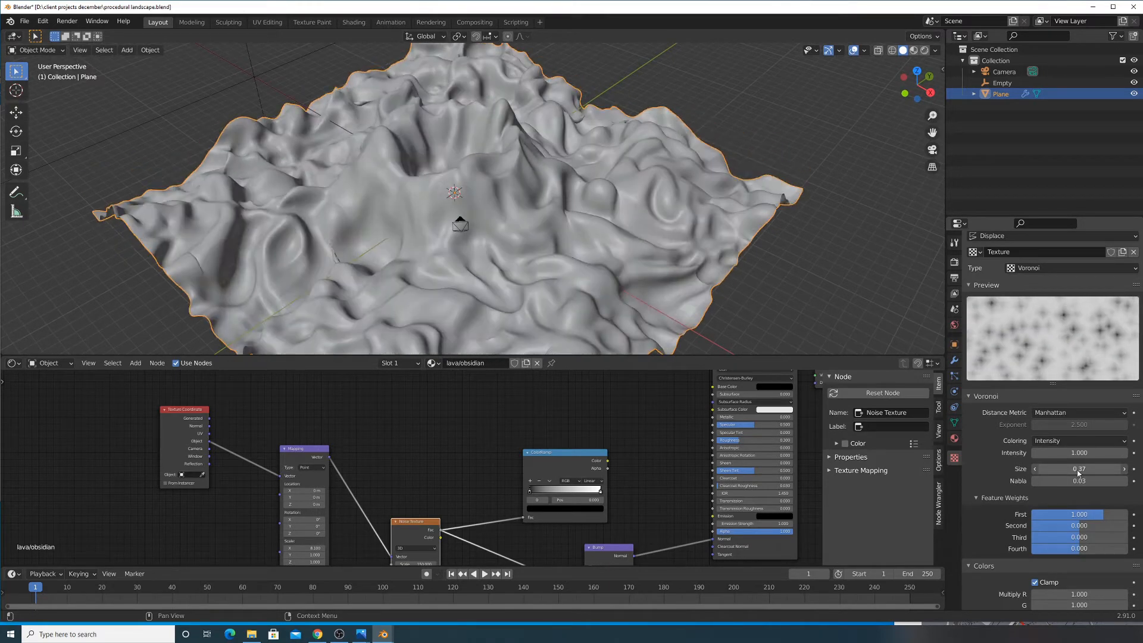
left_click(1067, 413)
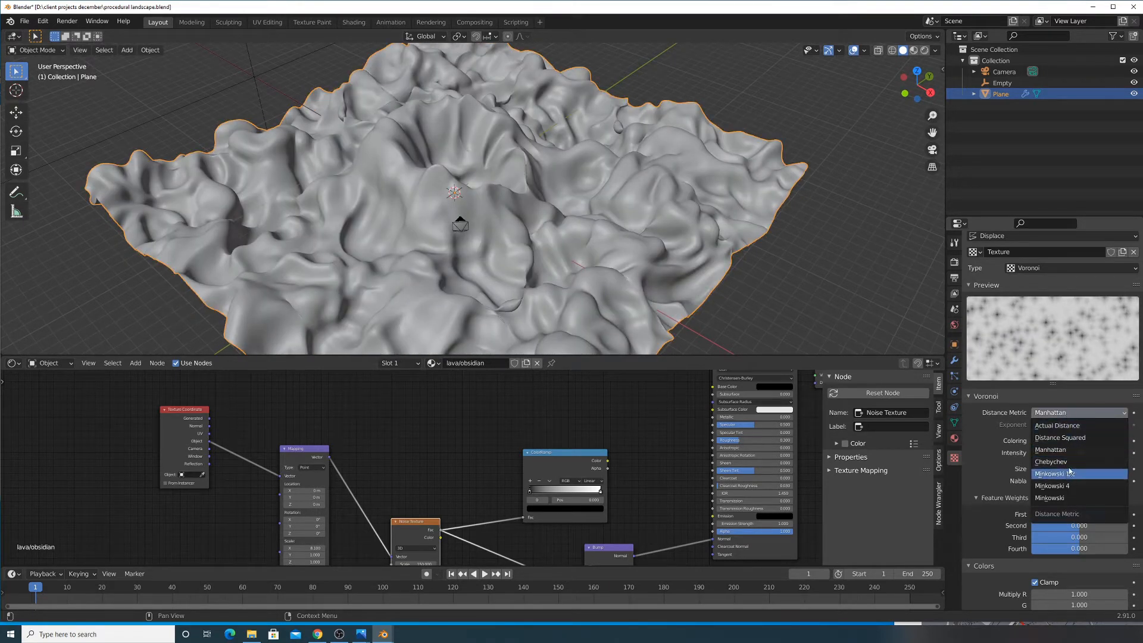
Try the Blend, Distorted Noise and Noise types for the displacement texture
left_click(1042, 267)
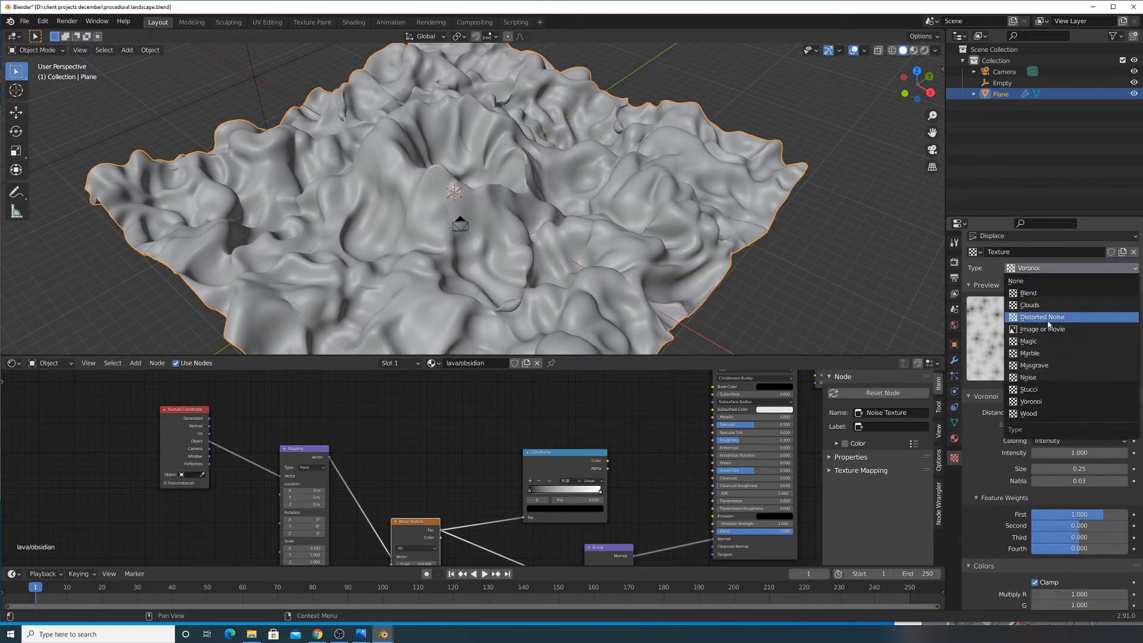
left_click(1037, 292)
left_click(1039, 292)
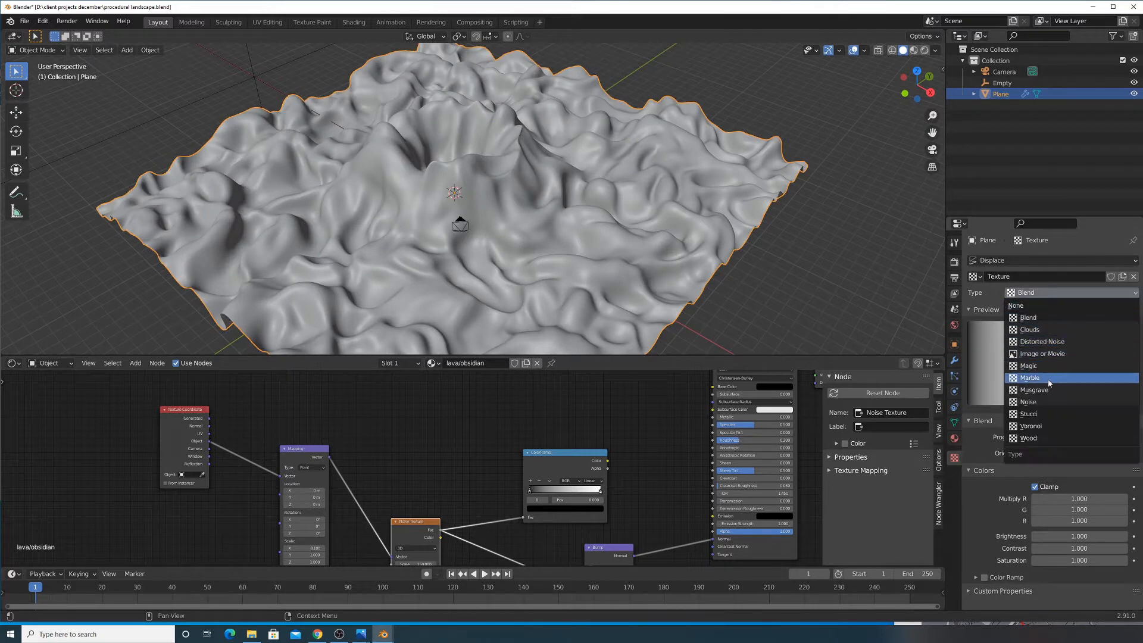
left_click(1039, 293)
left_click(1039, 292)
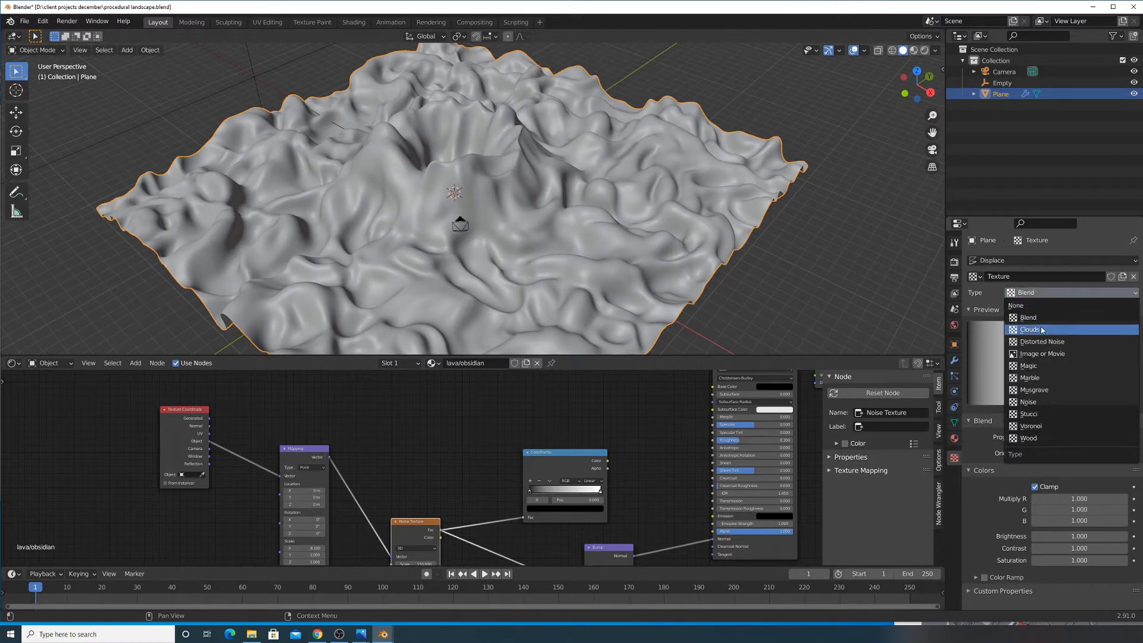
left_click(1042, 341)
left_click(1058, 292)
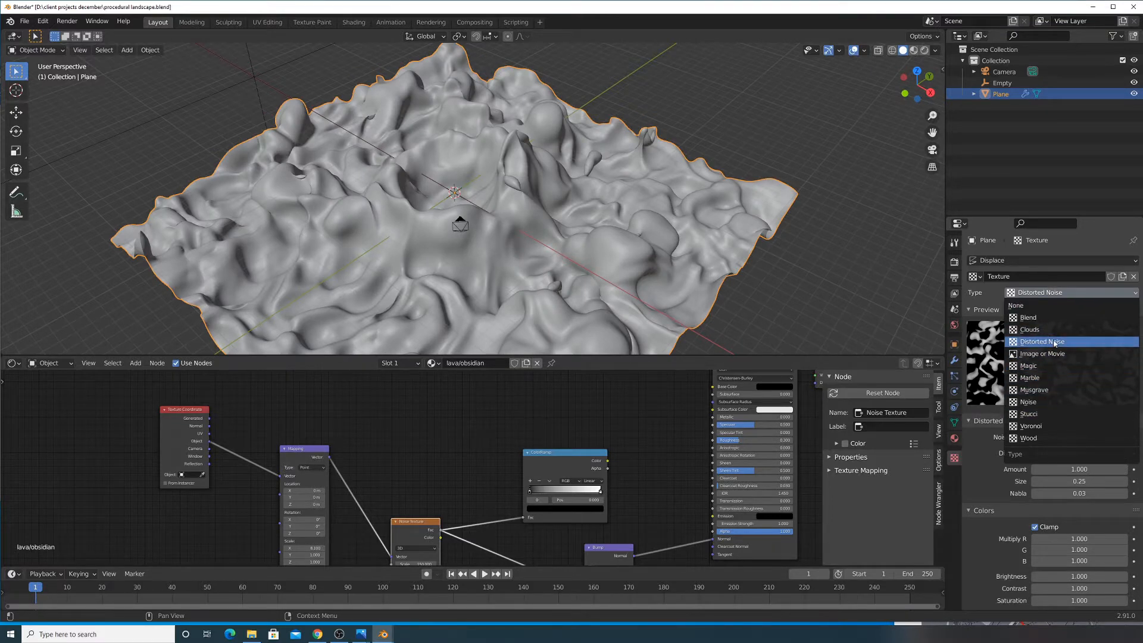
left_click(1051, 404)
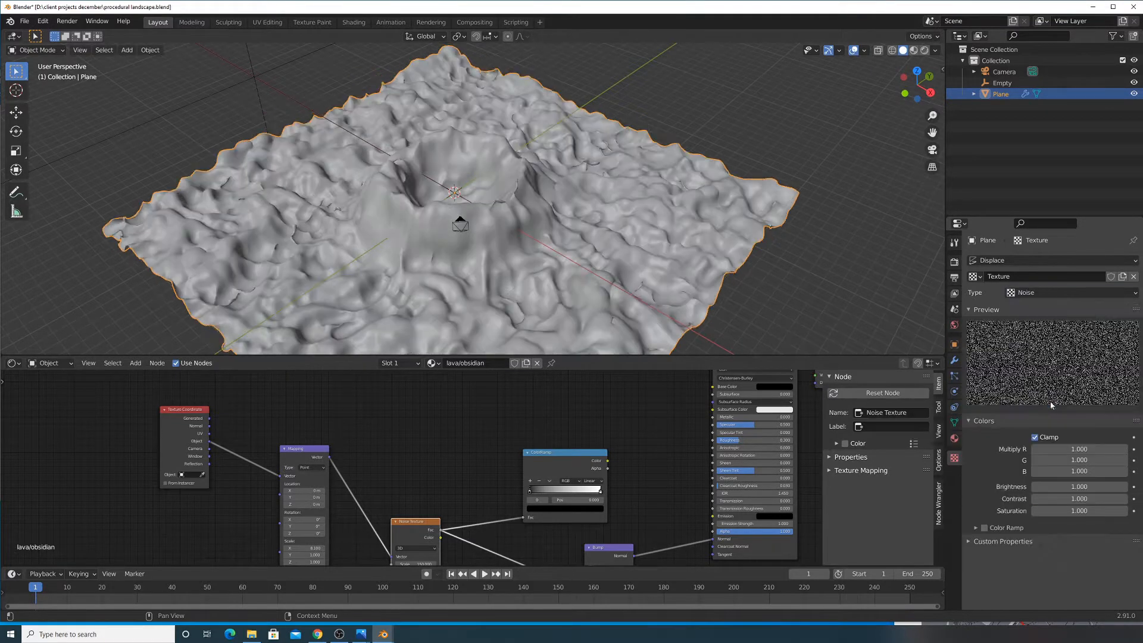
left_click(1052, 295)
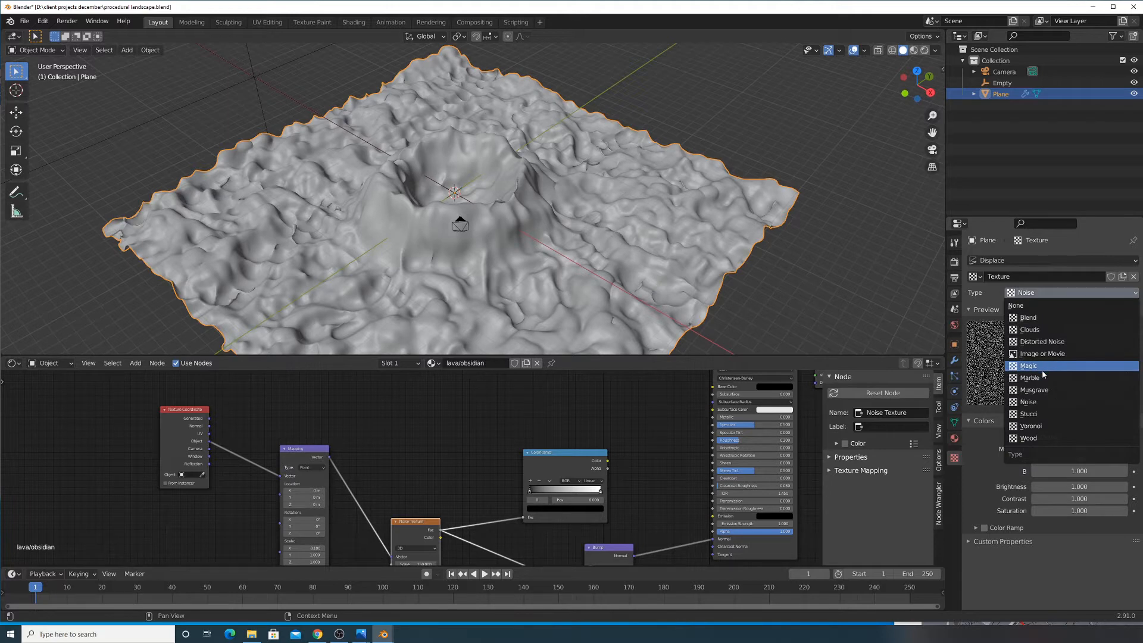
left_click(1044, 316)
left_click(1048, 292)
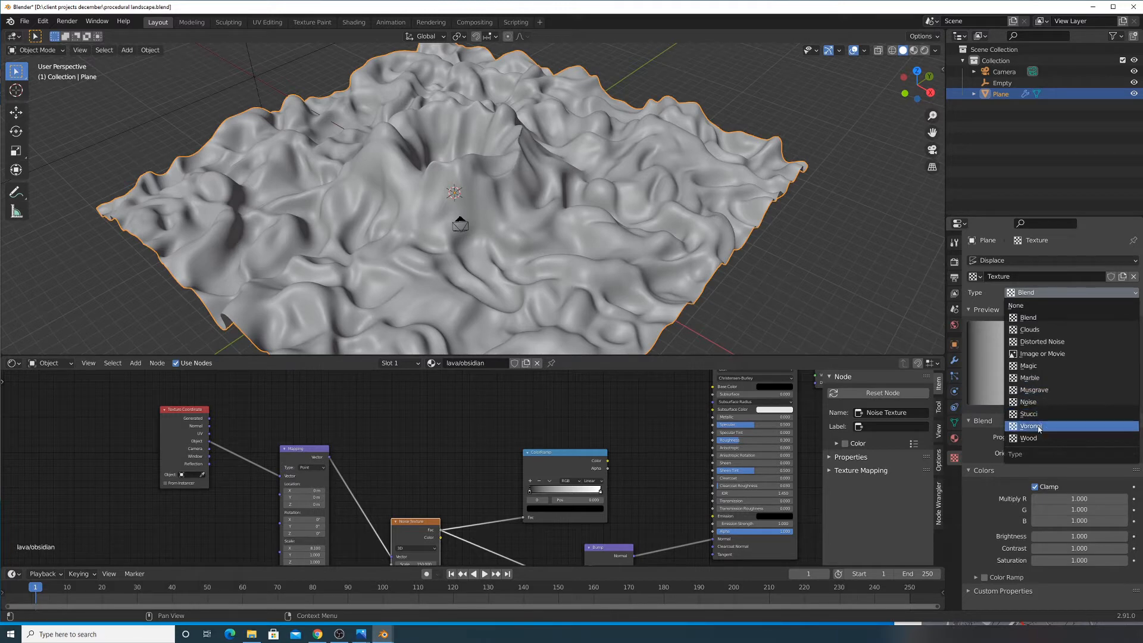
left_click(1047, 305)
Change the displacement texture to Clouds with the Cell Noise basis and a size of 0.08
left_click(1046, 296)
left_click(1046, 329)
left_click(1058, 295)
left_click(1059, 296)
left_click(1064, 437)
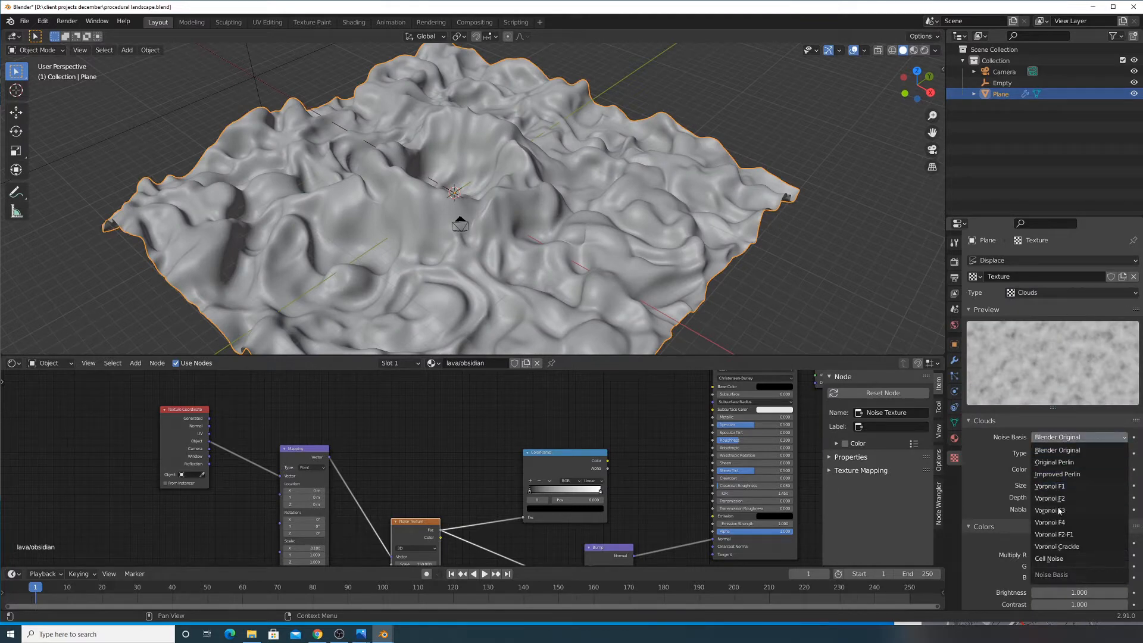
left_click(1051, 559)
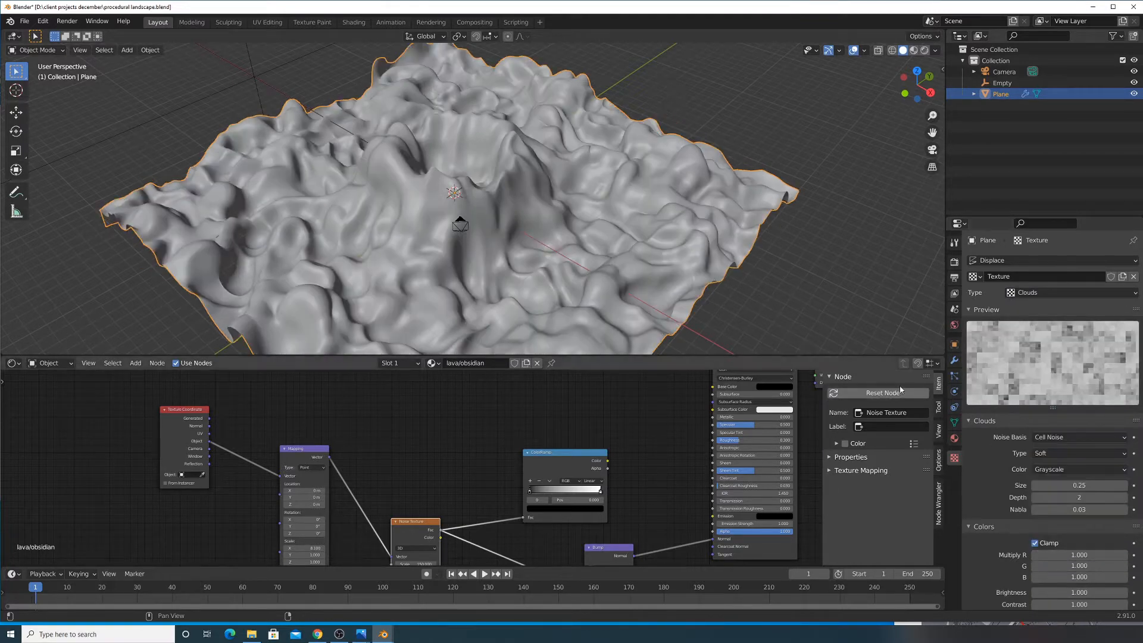
mouse_move(1078, 486)
left_mouse_down()
mouse_move(1137, 485)
mouse_move(1048, 486)
mouse_move(1079, 486)
mouse_move(1069, 485)
left_mouse_up()
Move the Displace modifier below Displace.002 in the plane's stack and set its strength to 0.09
left_click(954, 360)
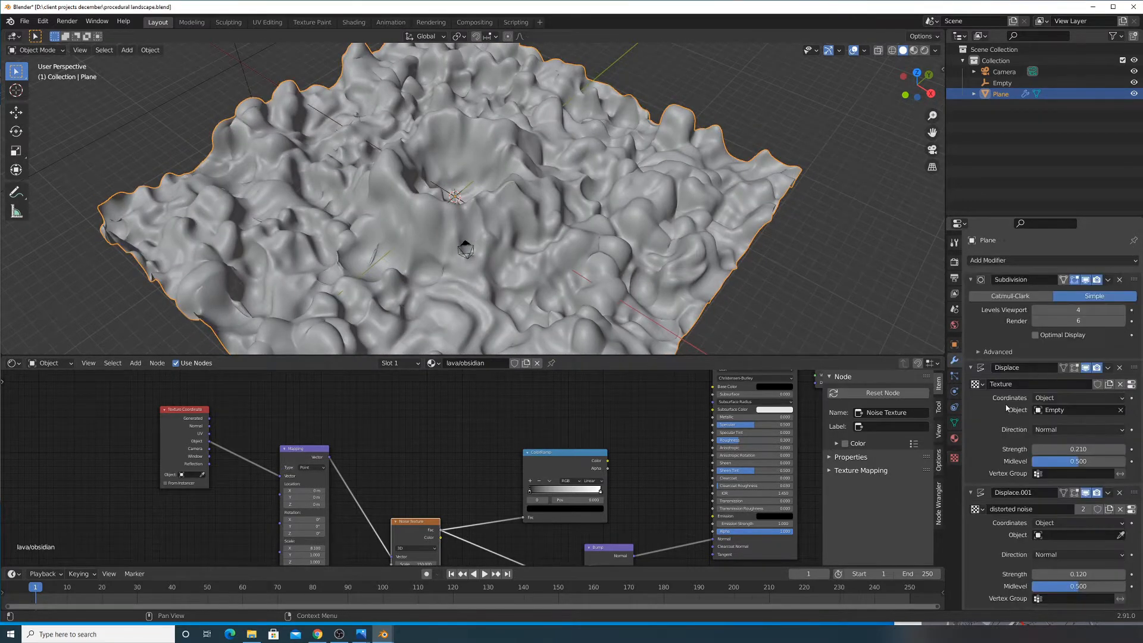
scroll(1007, 409, "down", 4)
left_click_drag(1133, 280, 1137, 560)
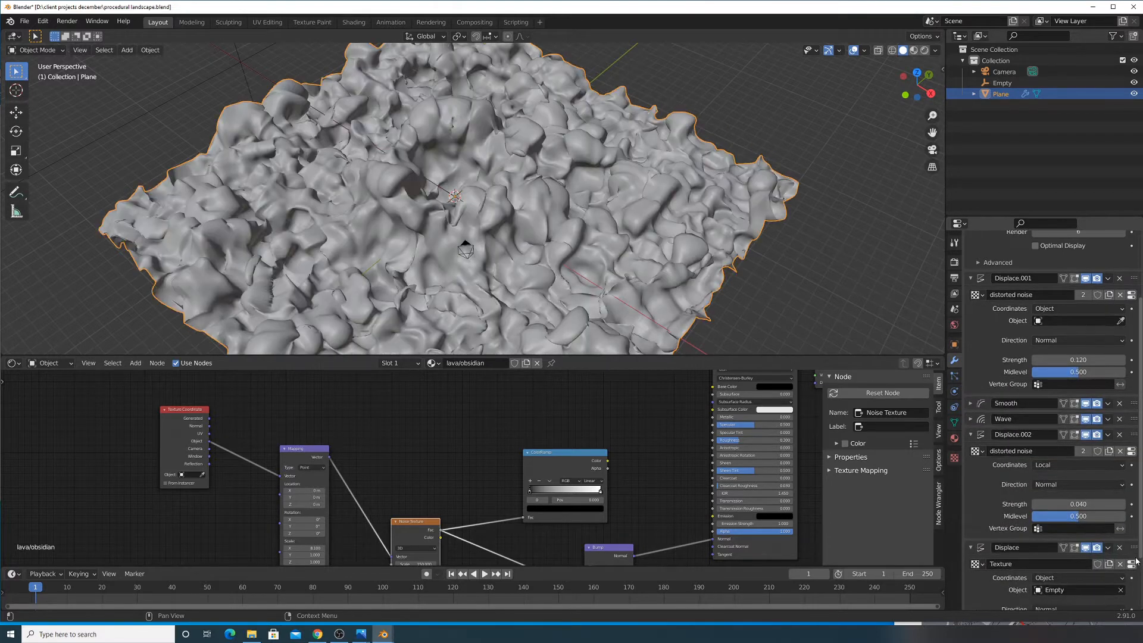
middle_click_drag(775, 241, 768, 193, "shift")
scroll(1059, 534, "down", 2)
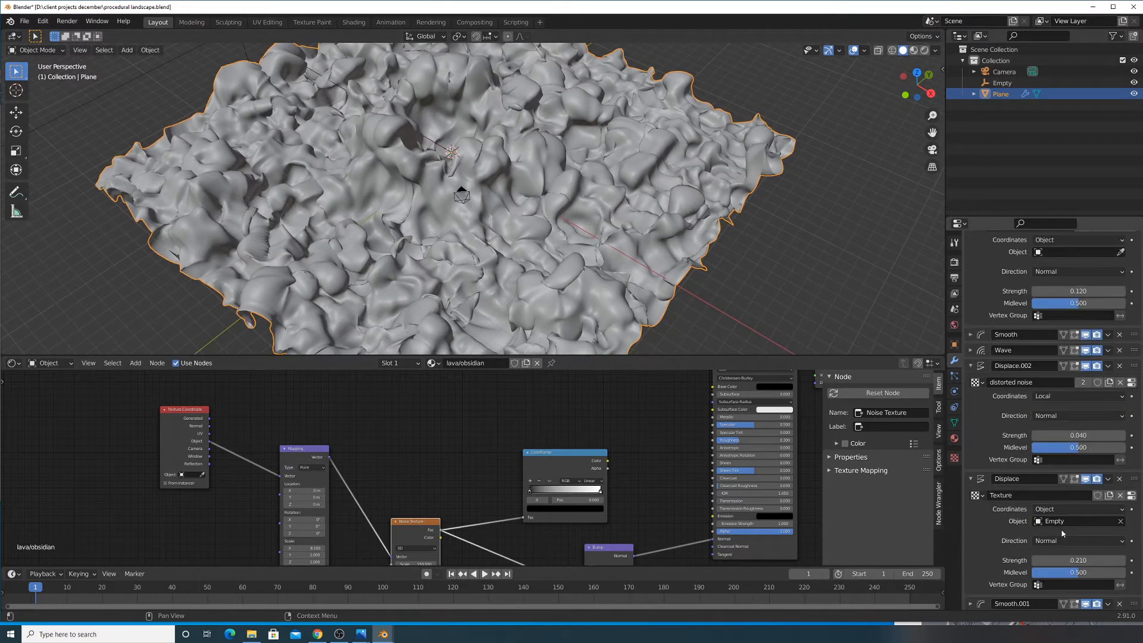
mouse_move(1078, 560)
left_mouse_down()
mouse_move(1019, 561)
mouse_move(1072, 560)
mouse_move(1081, 545)
left_mouse_up()
Set the size of the distorted noise texture to 0.63
left_click(956, 458)
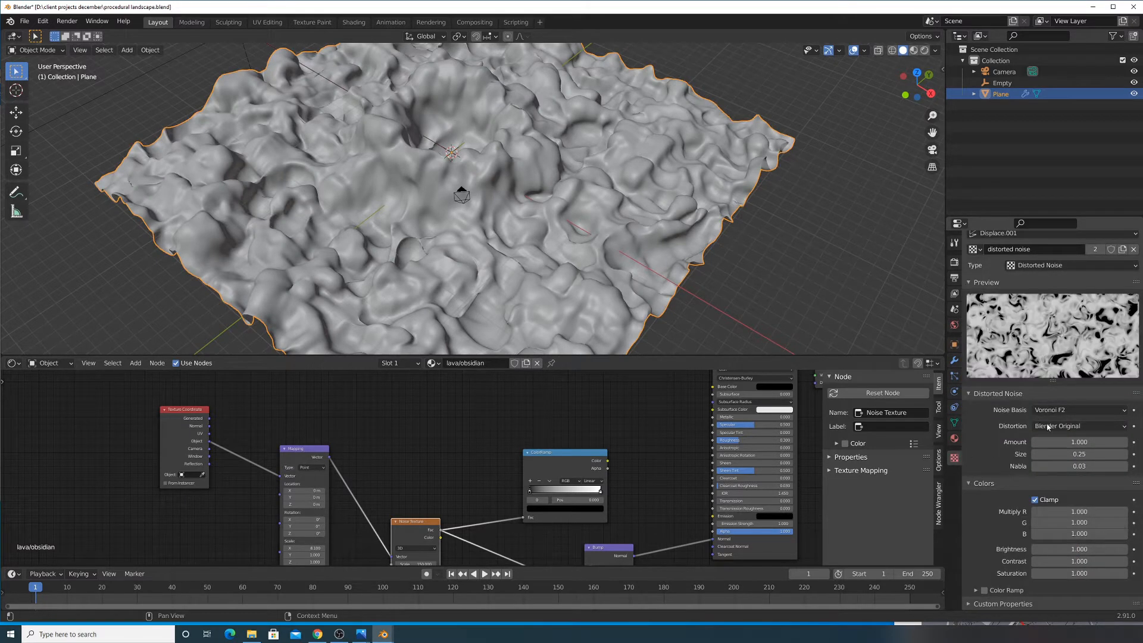
mouse_move(1068, 454)
left_mouse_down()
mouse_move(1135, 453)
mouse_move(1052, 453)
mouse_move(1072, 454)
left_mouse_up()
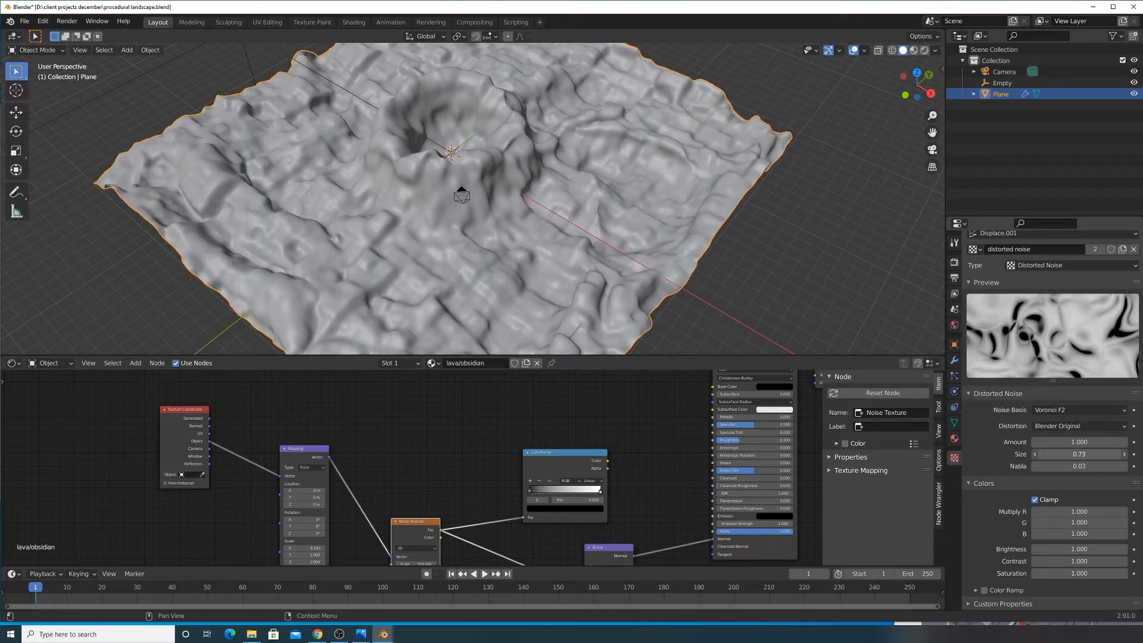
mouse_move(1072, 454)
left_mouse_down()
mouse_move(1055, 453)
mouse_move(1079, 455)
left_mouse_up()
key("ctrl+z")
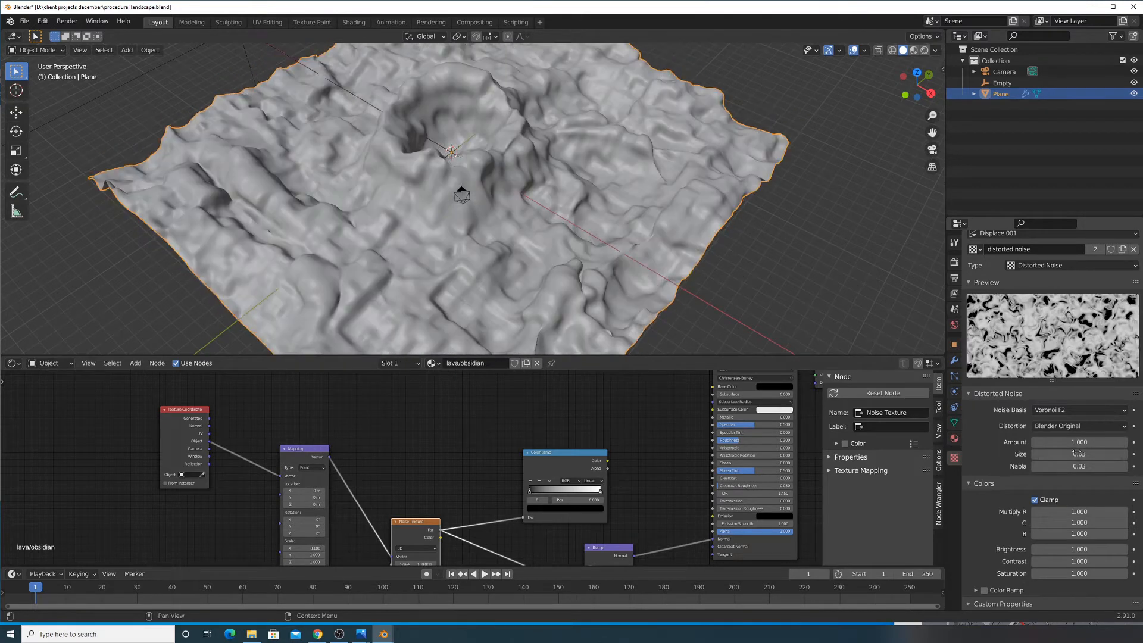
Select the Clouds texture used by the Displace modifier for editing and adjust its size
left_click(954, 359)
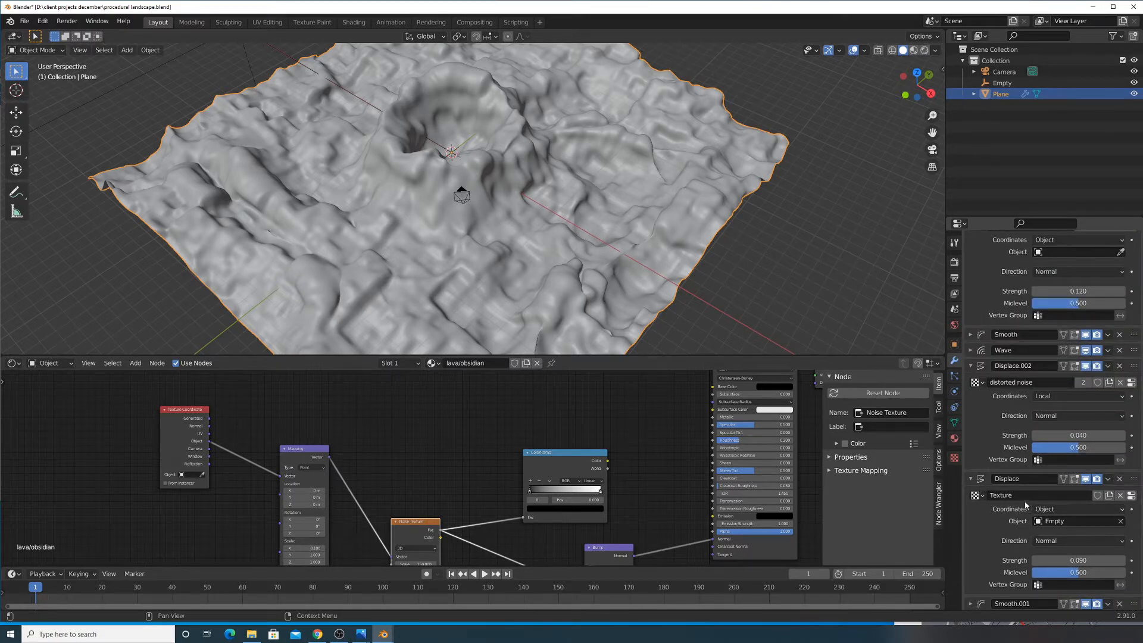
left_click(954, 456)
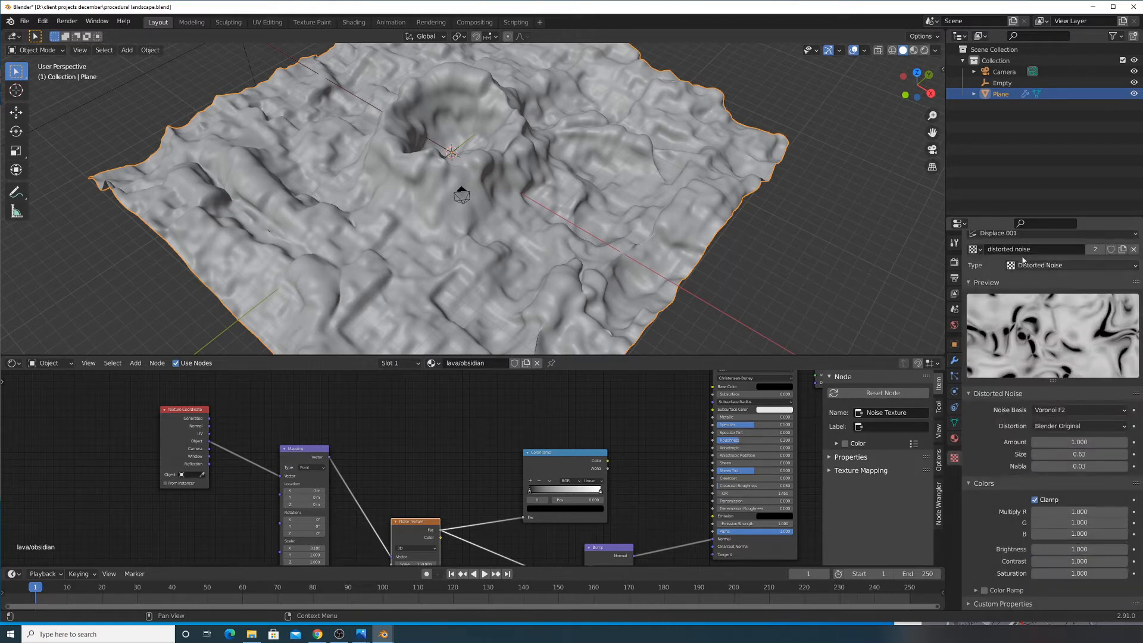
left_click(975, 249)
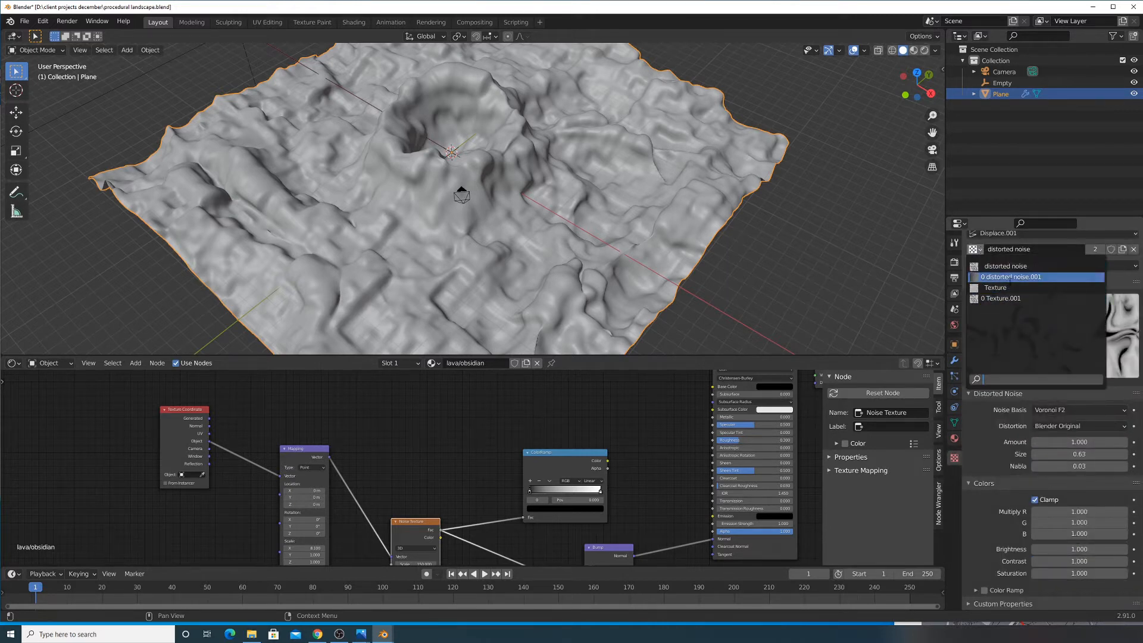
scroll(1048, 328, "up", 1)
left_click(1012, 260)
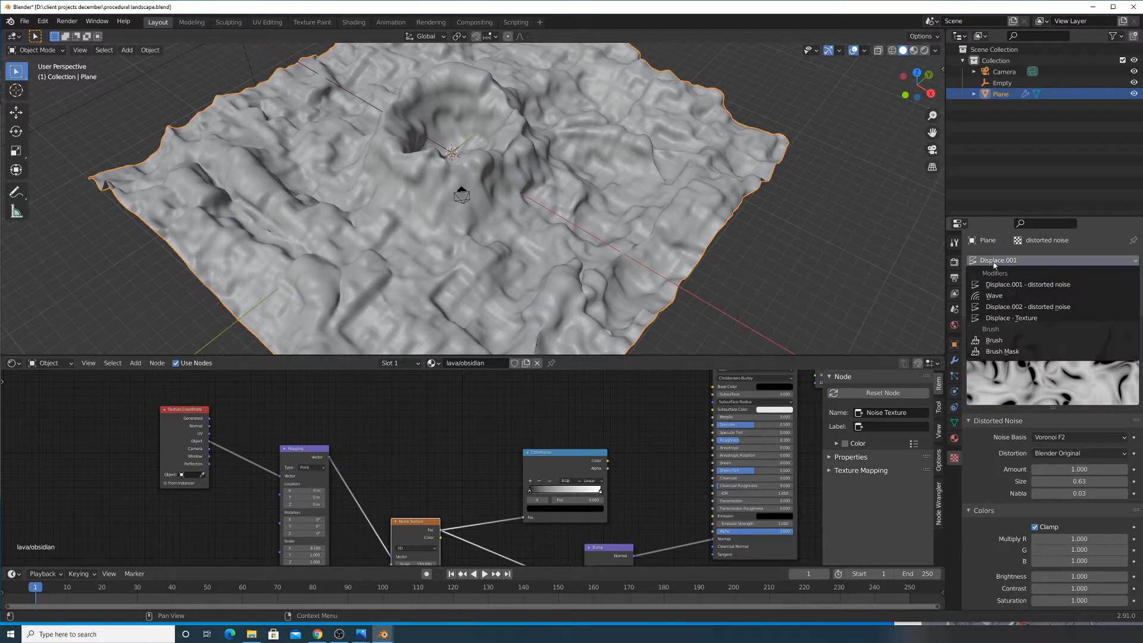
left_click(1029, 284)
left_click(1020, 262)
left_click(1025, 306)
left_click(1031, 260)
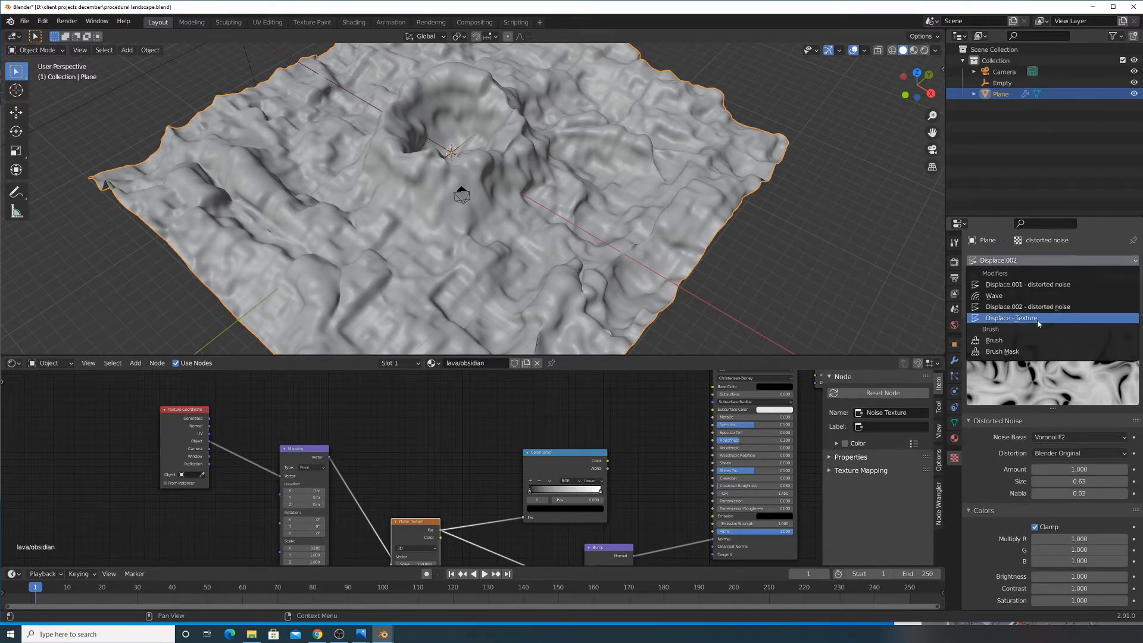
left_click(1036, 318)
scroll(1078, 454, "down", 2)
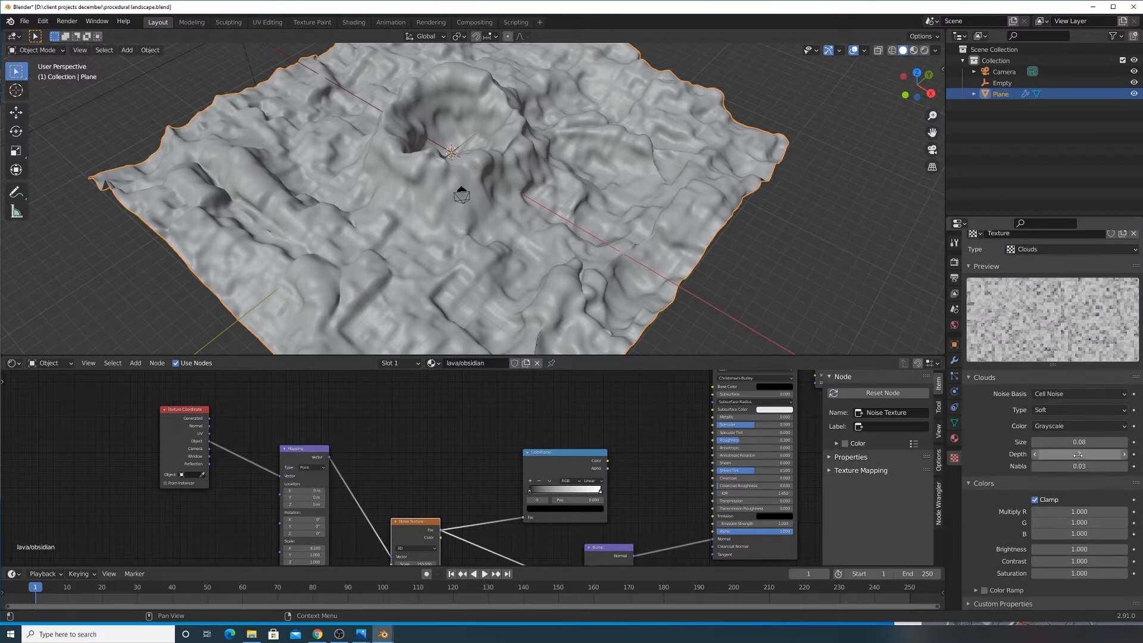
mouse_move(1073, 442)
left_mouse_down()
mouse_move(1091, 441)
mouse_move(1066, 441)
left_mouse_up()
Adjust the Displace modifier's strength and set the Subdivision modifier's viewport level to 5
left_click(955, 360)
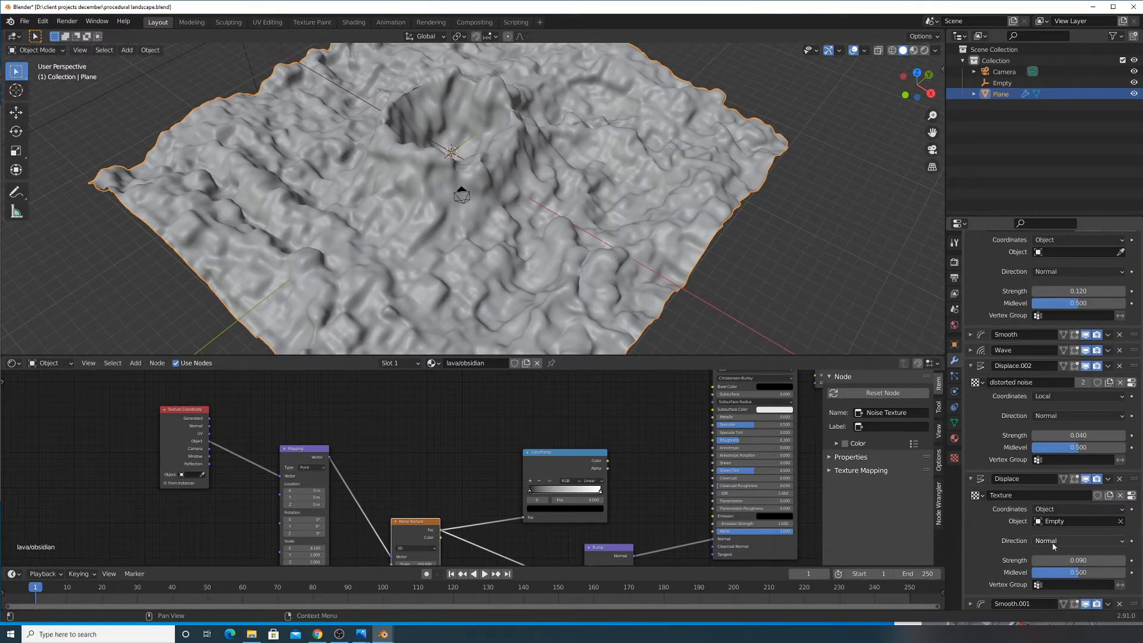
mouse_move(1078, 560)
left_mouse_down()
mouse_move(1108, 560)
mouse_move(1068, 560)
left_mouse_up()
scroll(1087, 377, "up", 7)
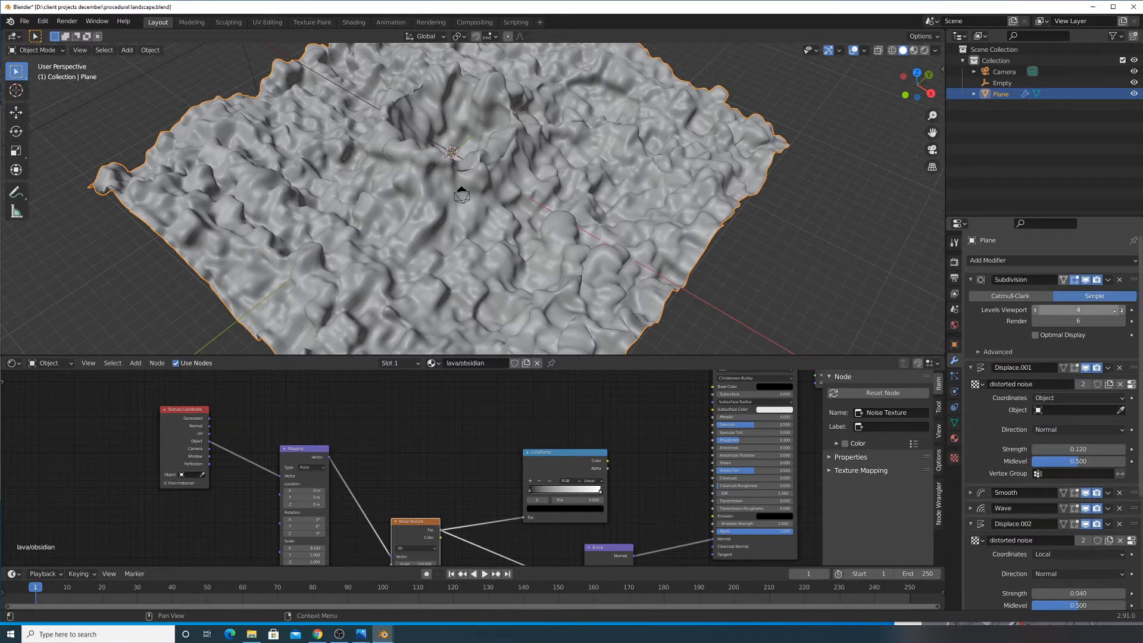
left_click(1123, 310)
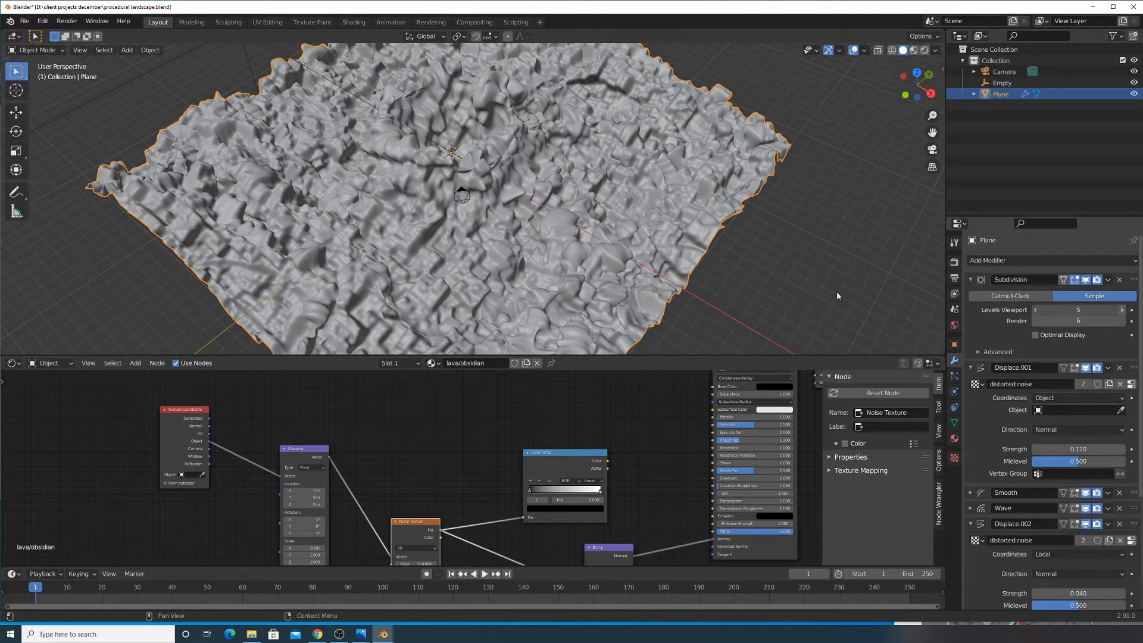
Set the strength of the Displace modifier that uses the Clouds texture to 0.1
middle_click_drag(777, 298, 751, 287)
scroll(793, 272, "up", 2)
scroll(1048, 463, "down", 5)
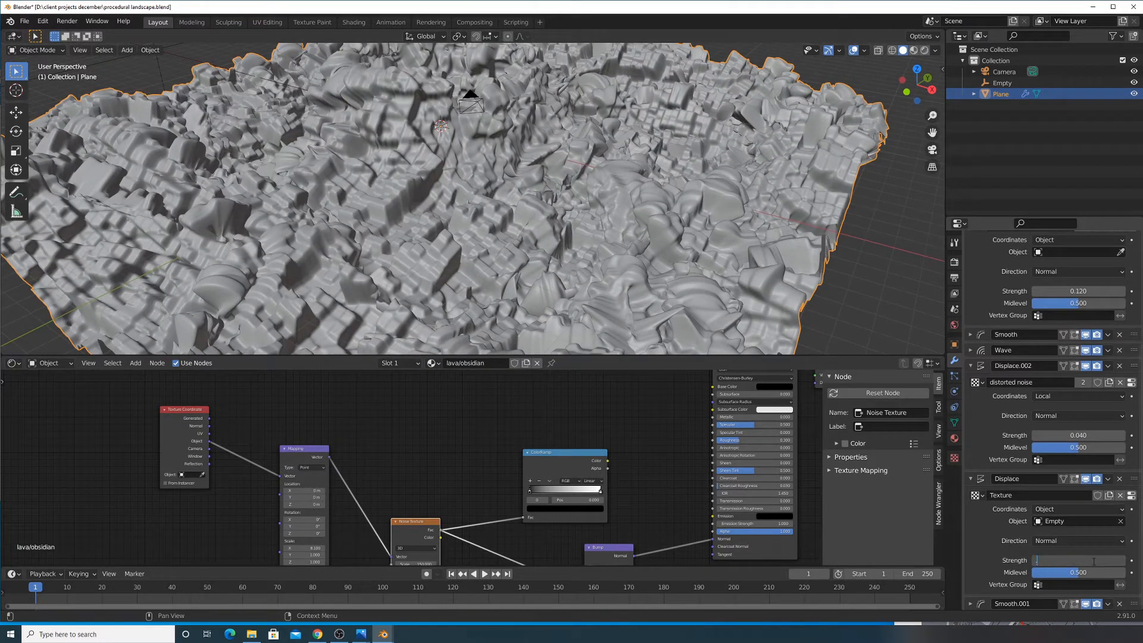
key("Return")
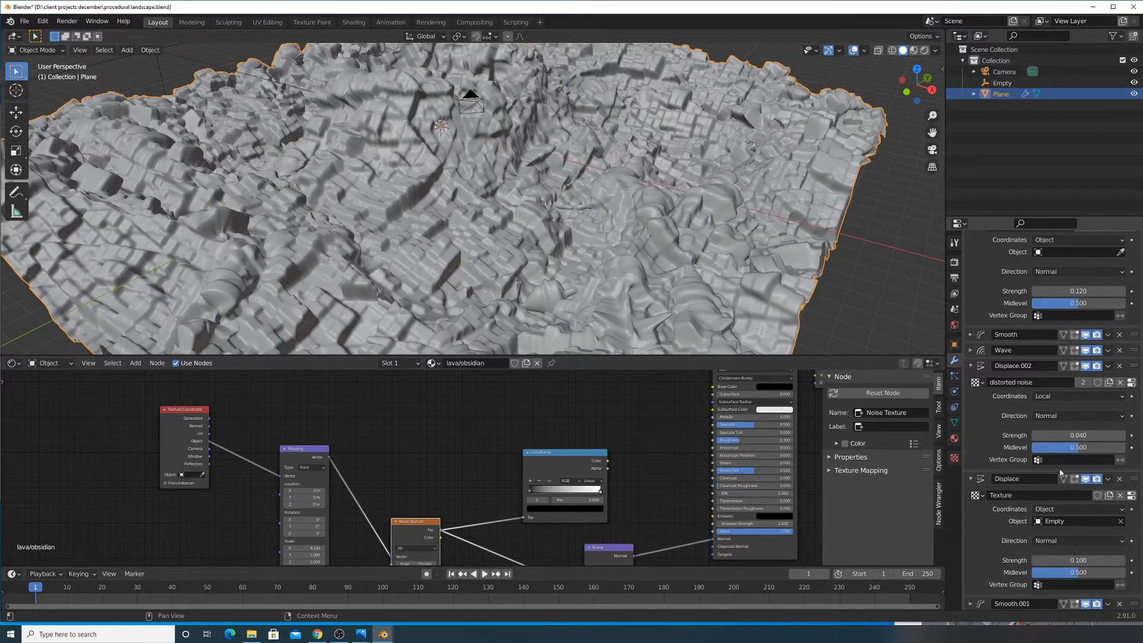
scroll(614, 240, "down", 3)
scroll(613, 240, "up", 1)
scroll(614, 240, "up", 2)
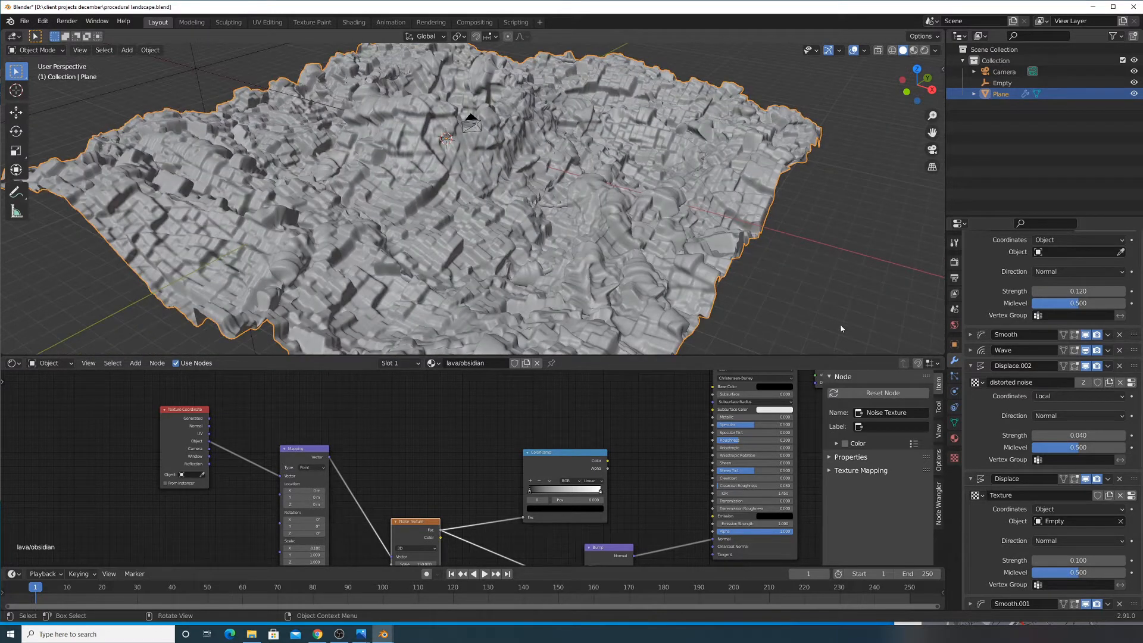
Try a strength of 0.05 on the Displace modifier that uses the Clouds texture, and restore it to 0.1
key("Return")
middle_click_drag(700, 279, 469, 210)
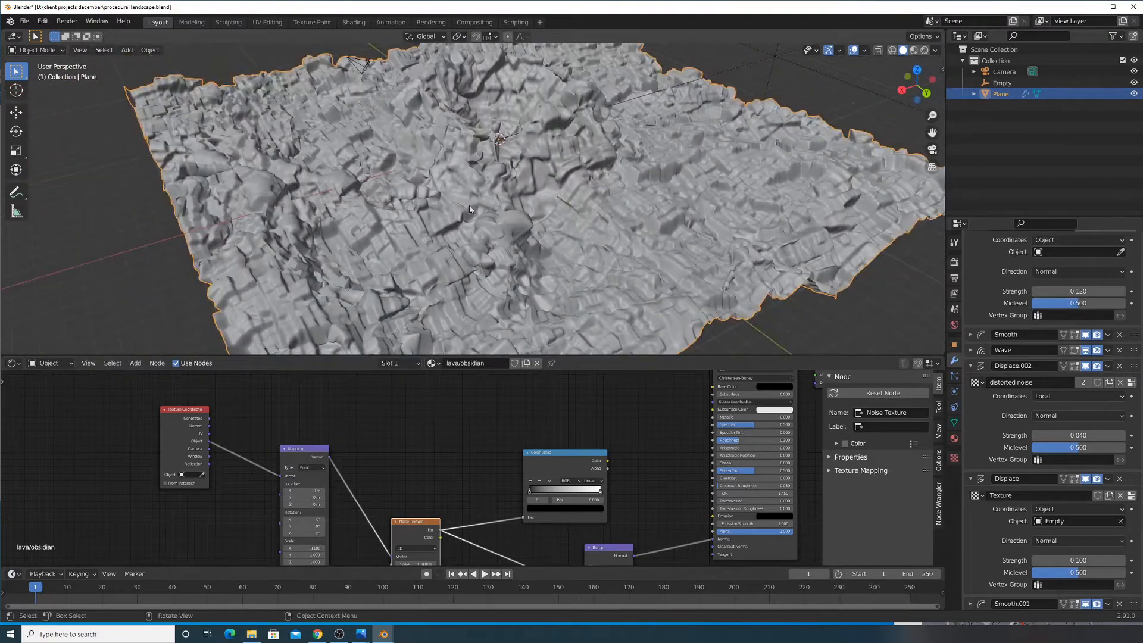
middle_click_drag(639, 200, 550, 221)
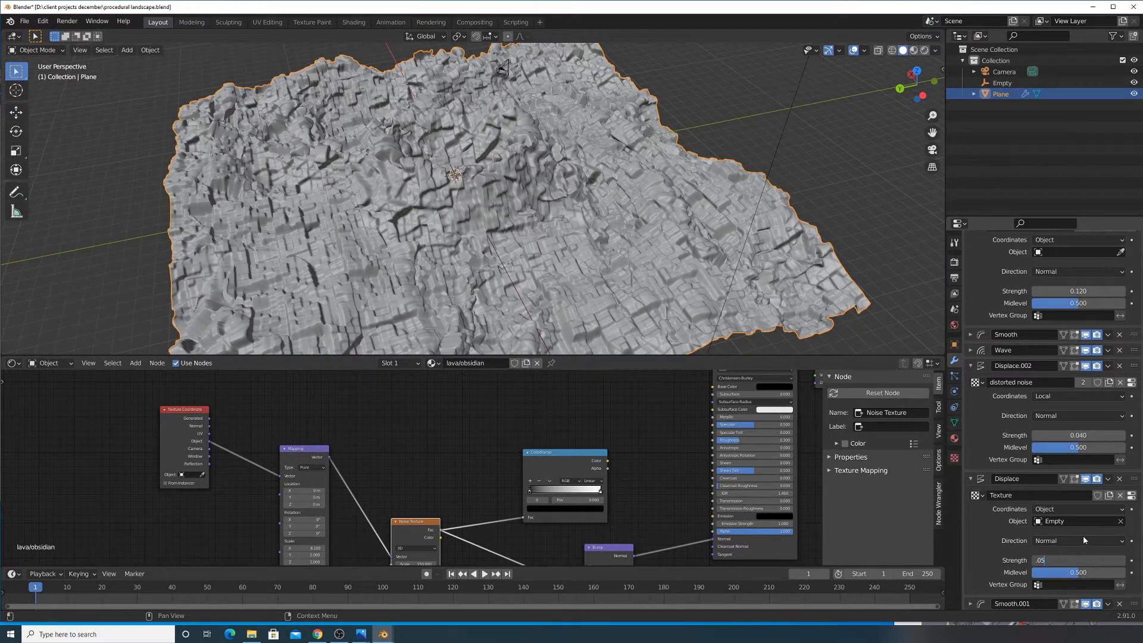
key("Return")
middle_click_drag(649, 244, 653, 267)
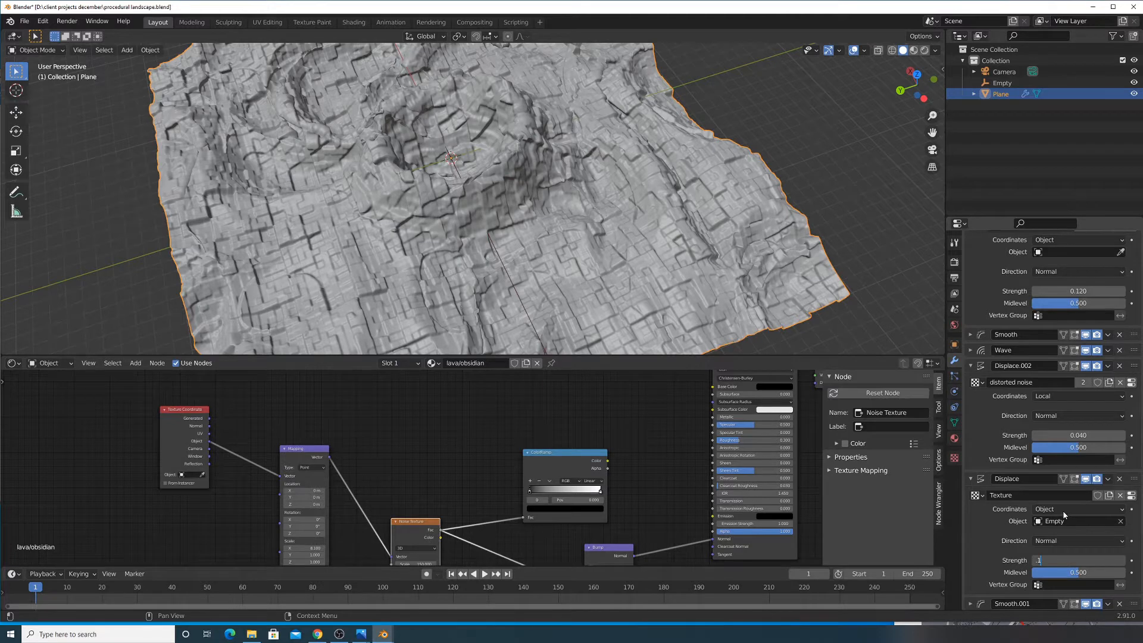
key("Return")
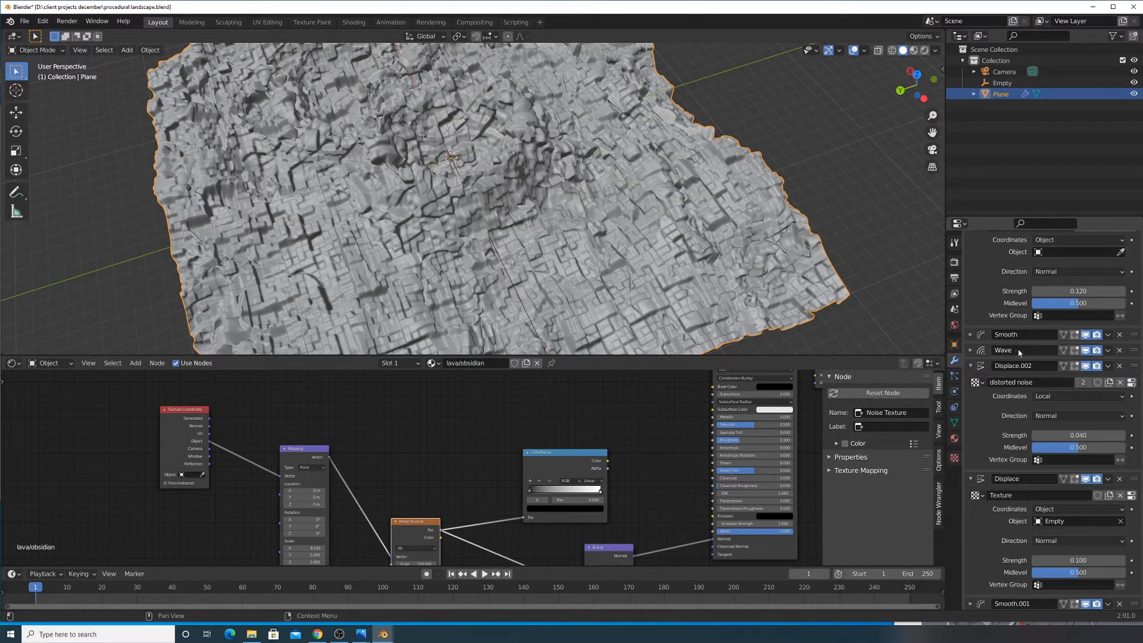
Set the Subdivision modifier's viewport and render levels to 5
scroll(1060, 322, "up", 6)
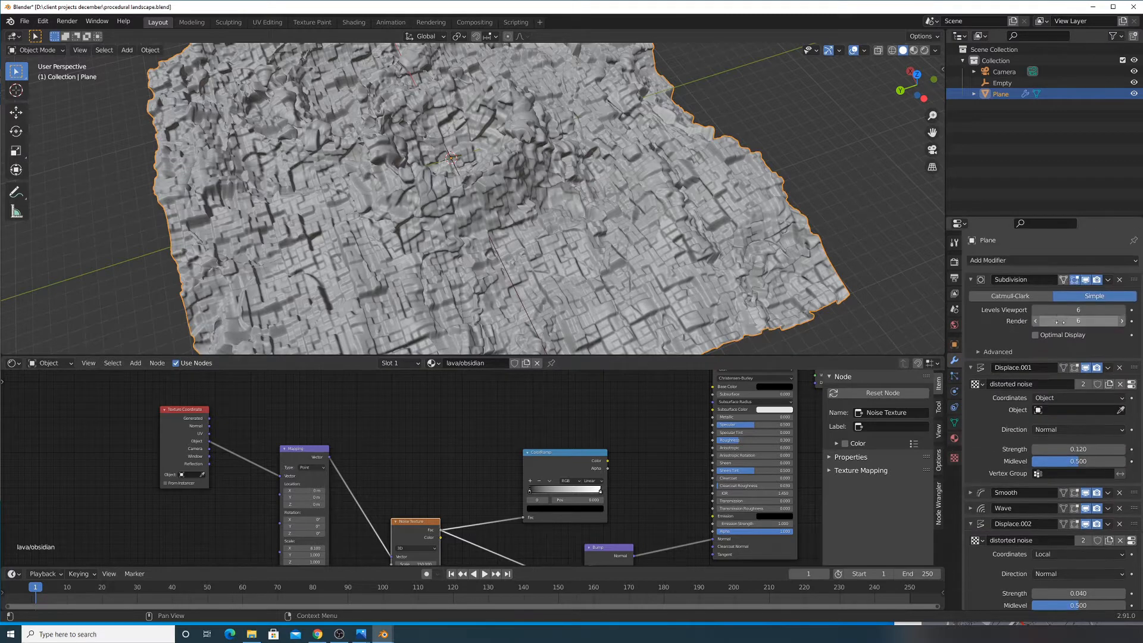
left_click(1036, 310)
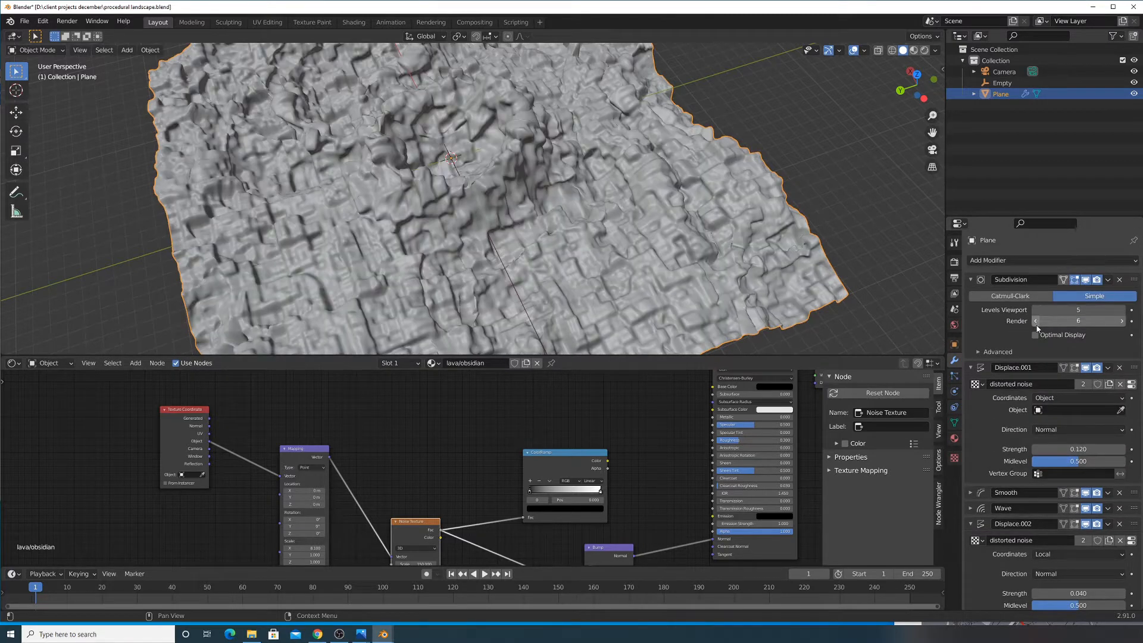
left_click(954, 458)
left_click(1017, 260)
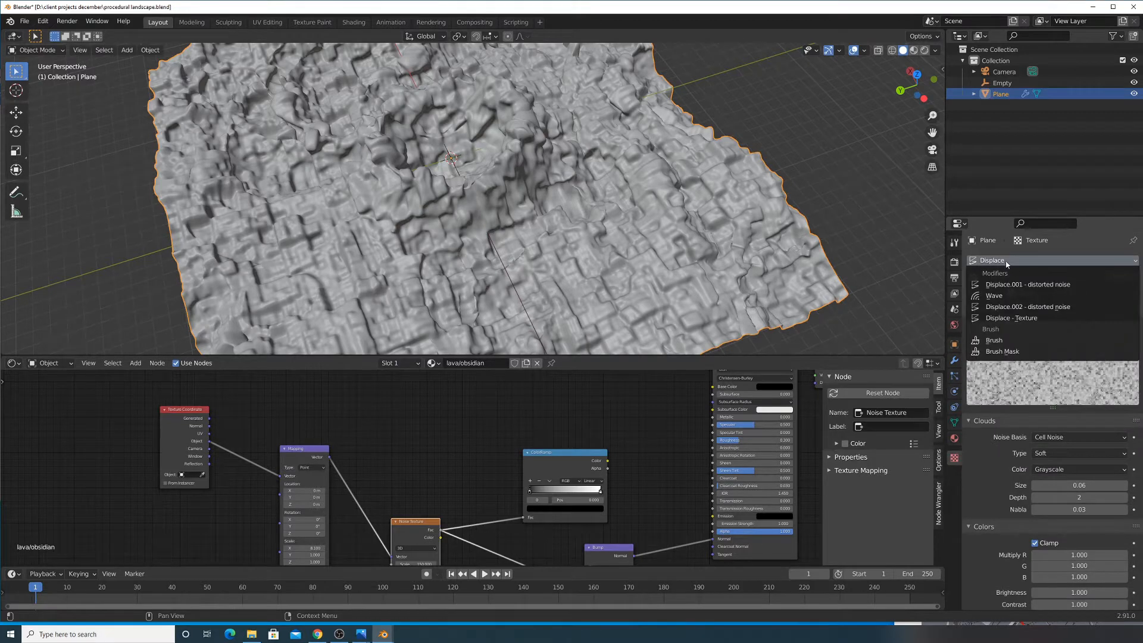
left_click(954, 360)
Add another Displace modifier to the plane and collapse the settings of the modifiers above it
left_click(1026, 260)
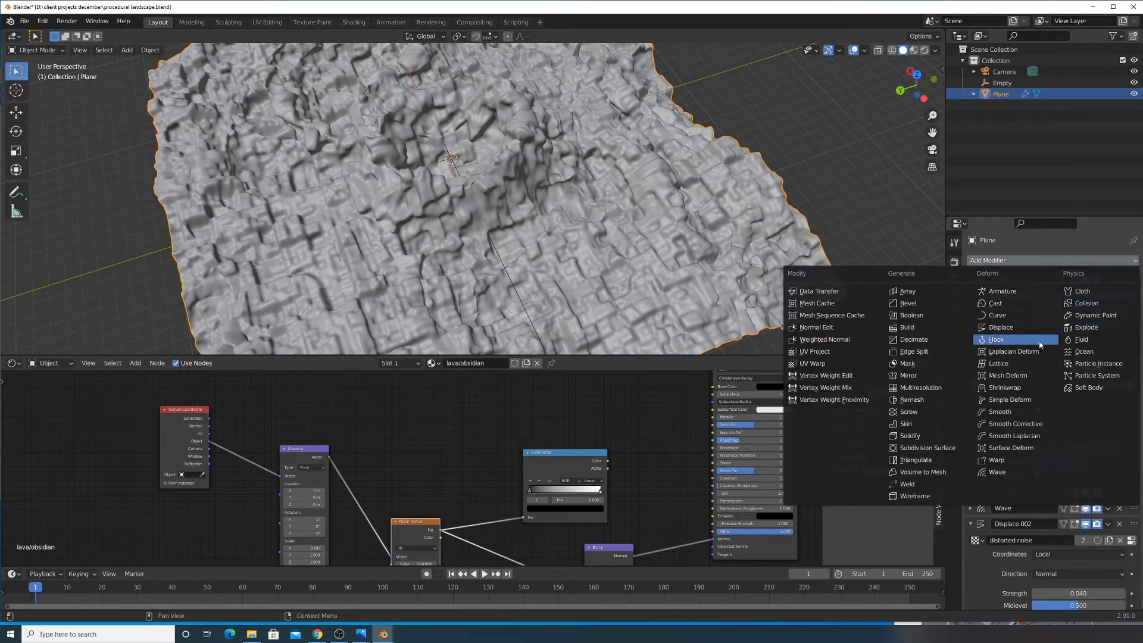
left_click(1004, 332)
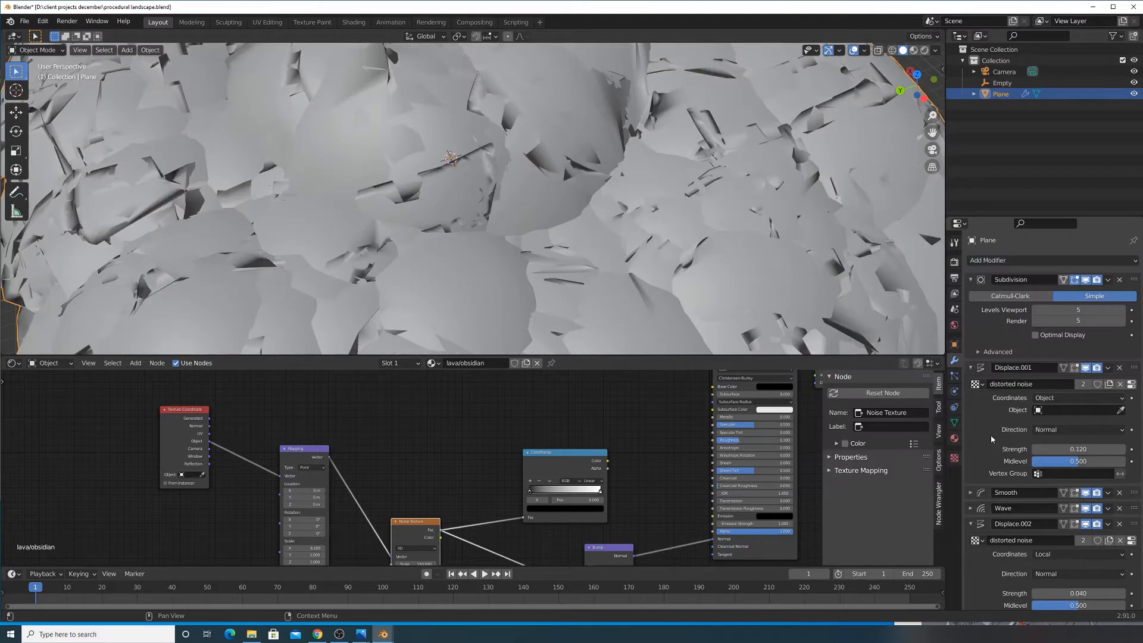
scroll(992, 439, "down", 10)
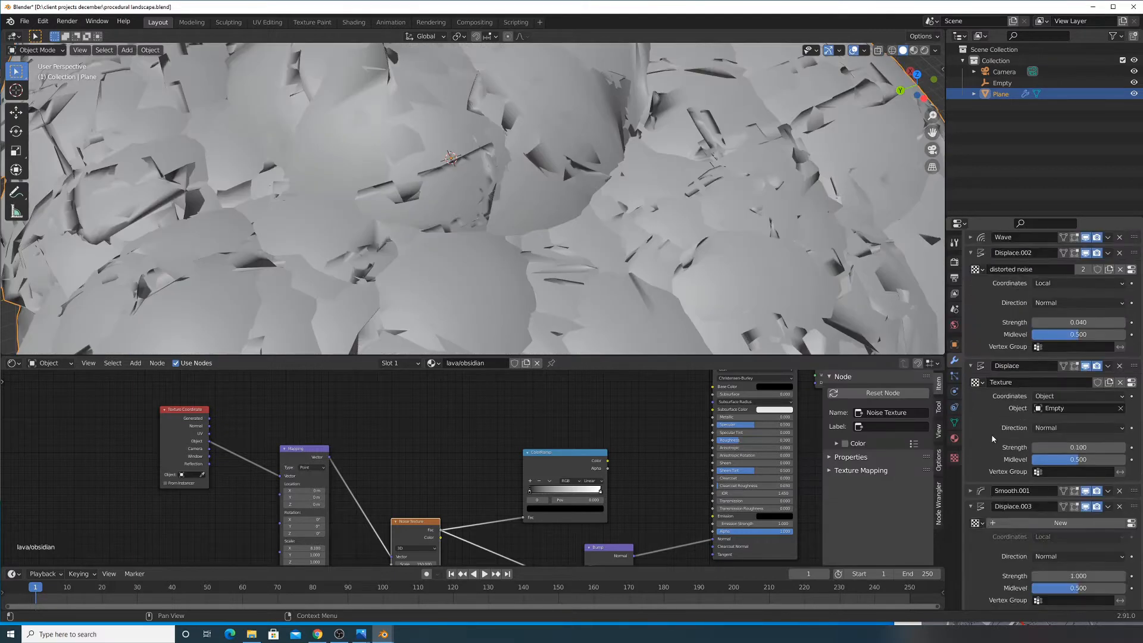
left_click(971, 365)
left_click(971, 362)
left_click(972, 304)
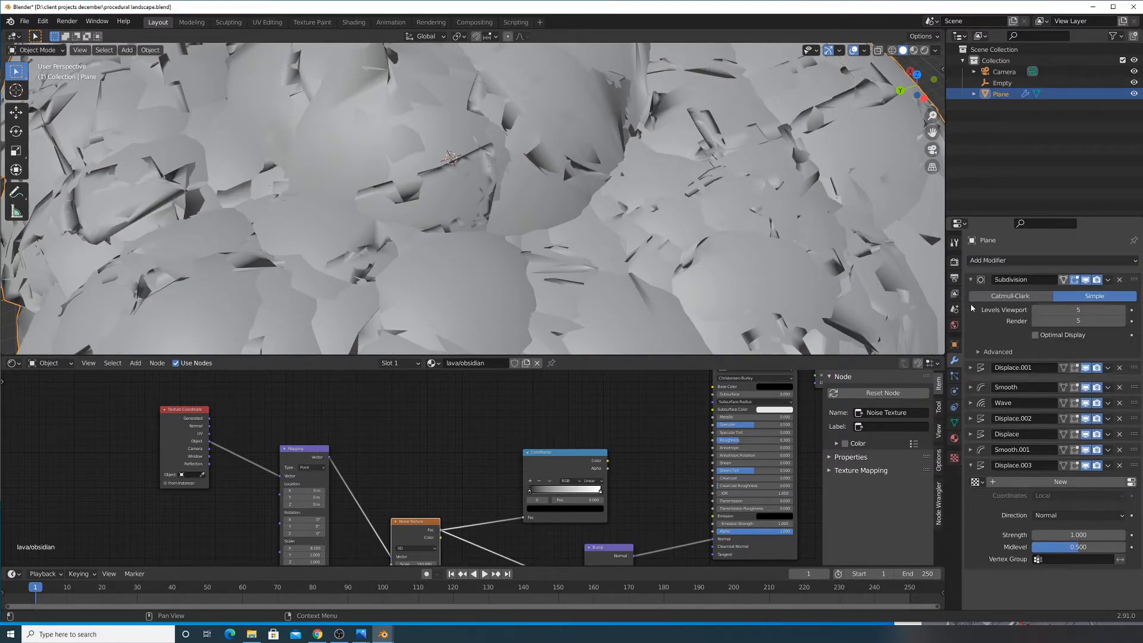
left_click(971, 280)
Create a new texture for the Displace.003 modifier and keep its coordinates set to Local
left_click(1086, 407)
left_click(1053, 421)
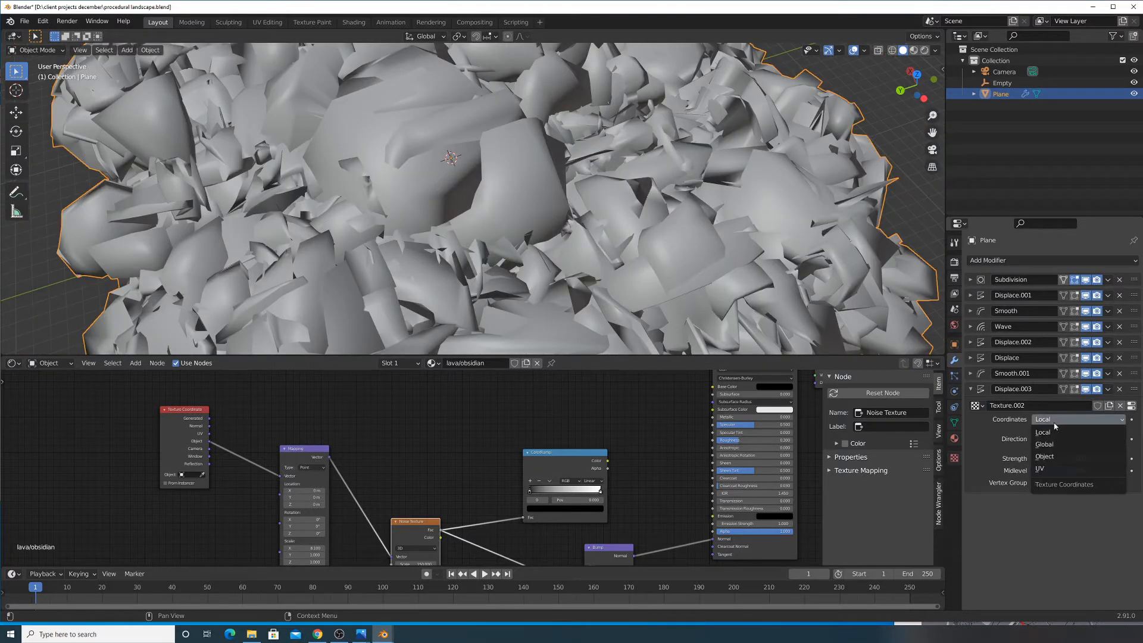
left_click(1066, 438)
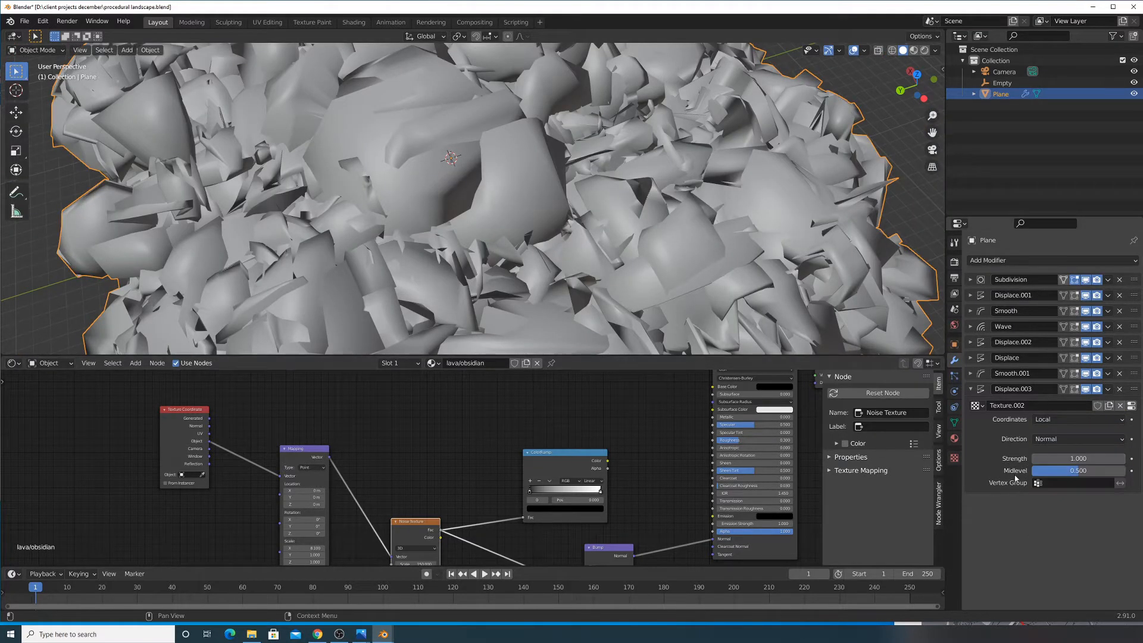
left_click(1052, 419)
left_click(1070, 439)
left_click(982, 408)
left_click(1021, 409)
Make a separate copy of the Displace modifier's Clouds texture, set its noise basis to Voronoi Crackle and try a different size
left_click(955, 457)
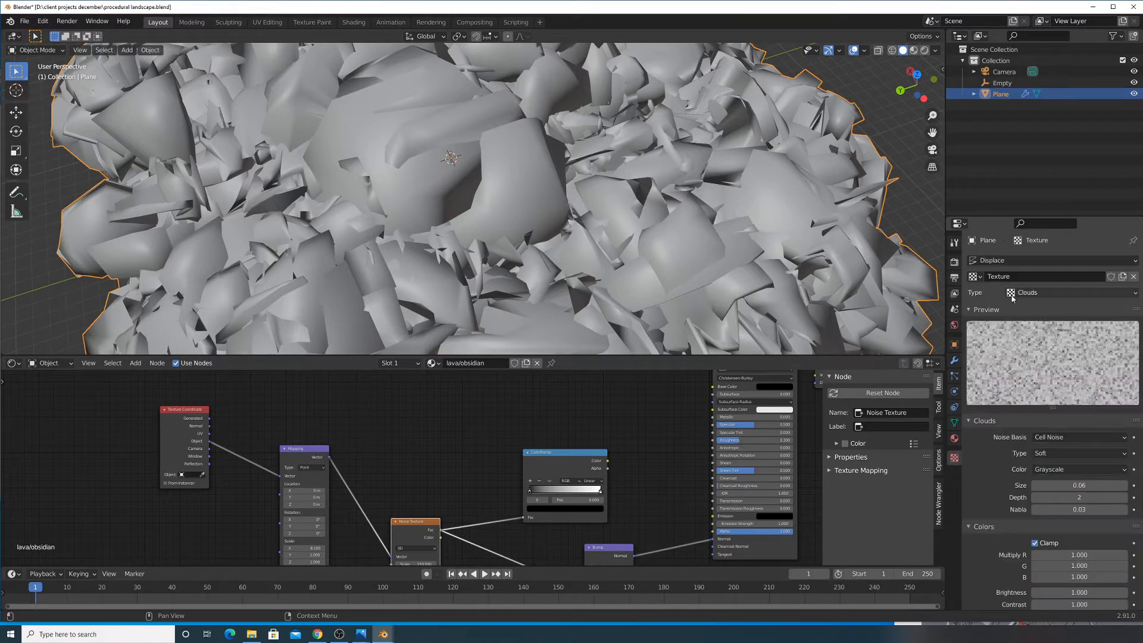
left_click(975, 276)
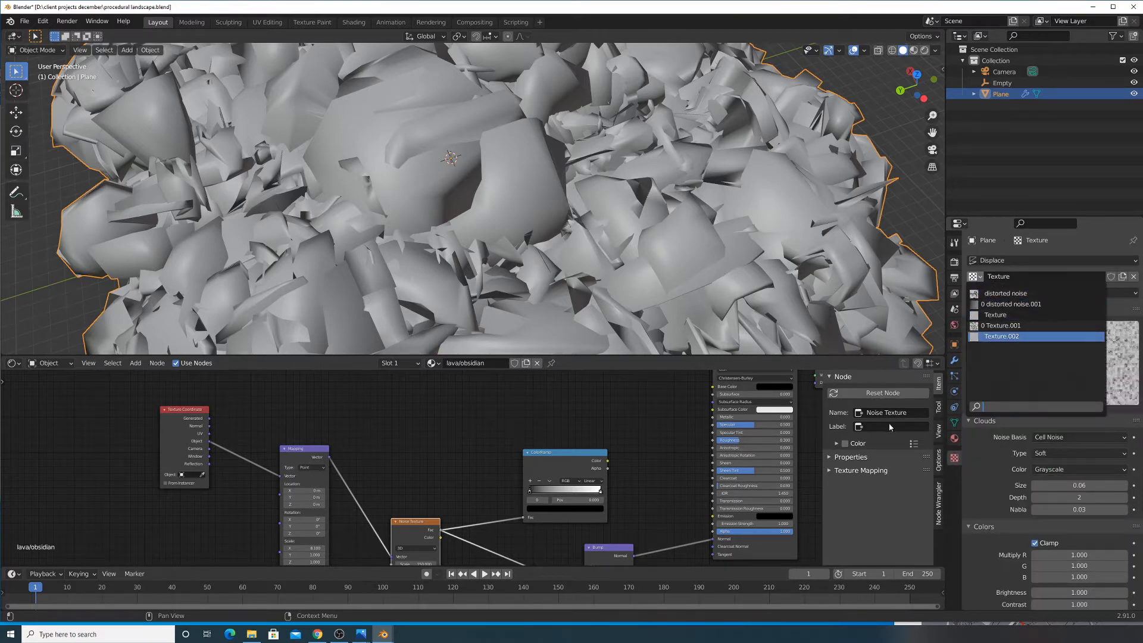
left_click(1000, 337)
left_click(974, 278)
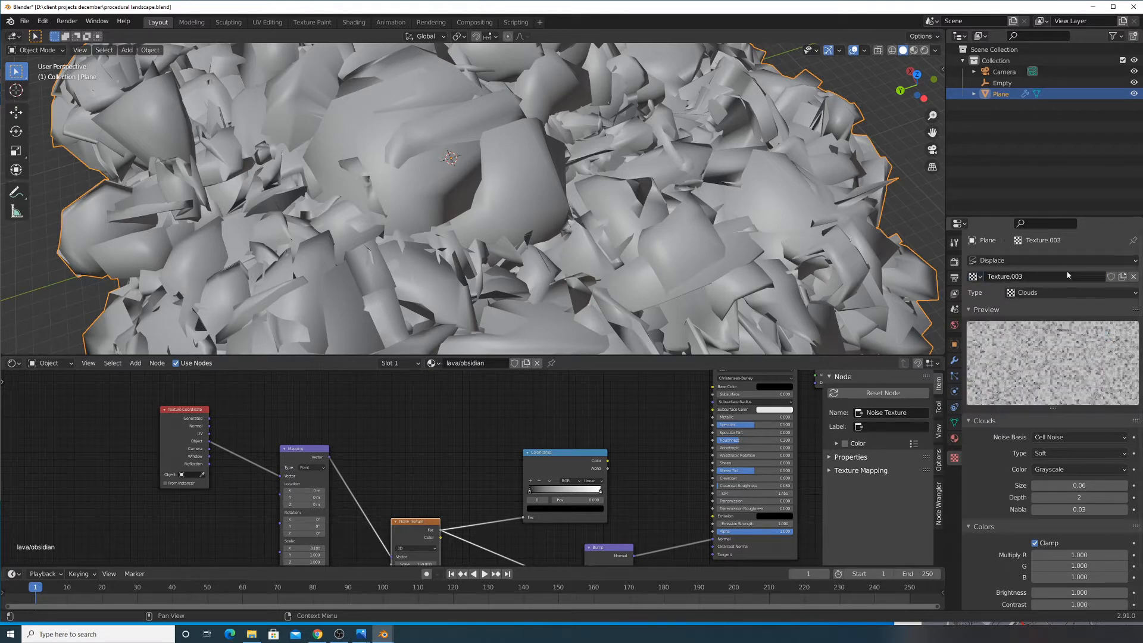
left_click(1059, 437)
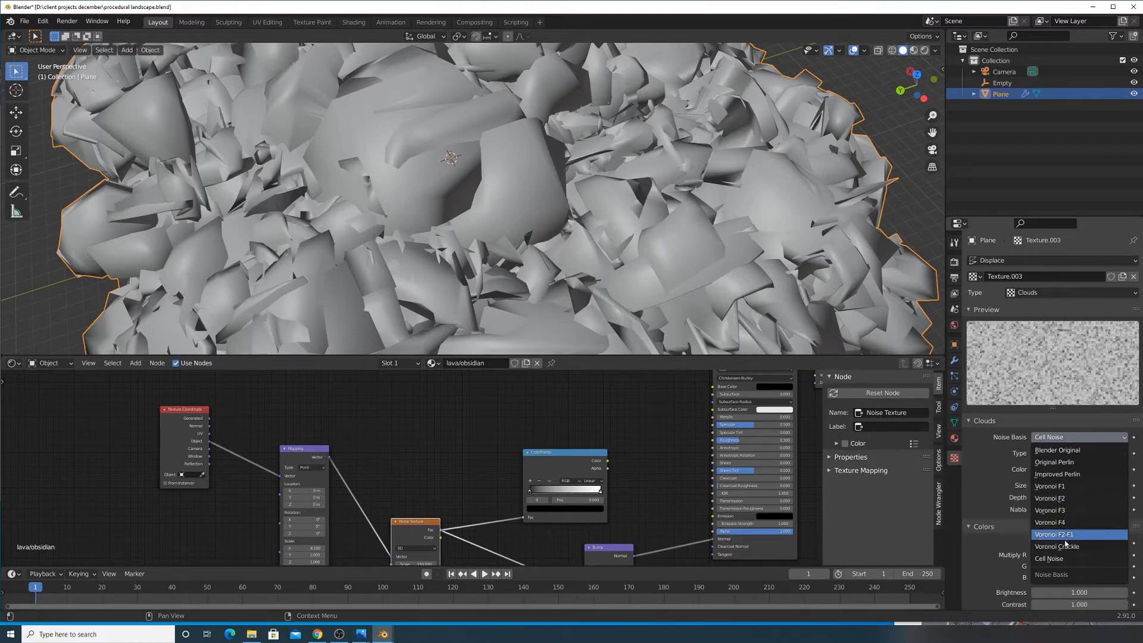
left_click(1055, 546)
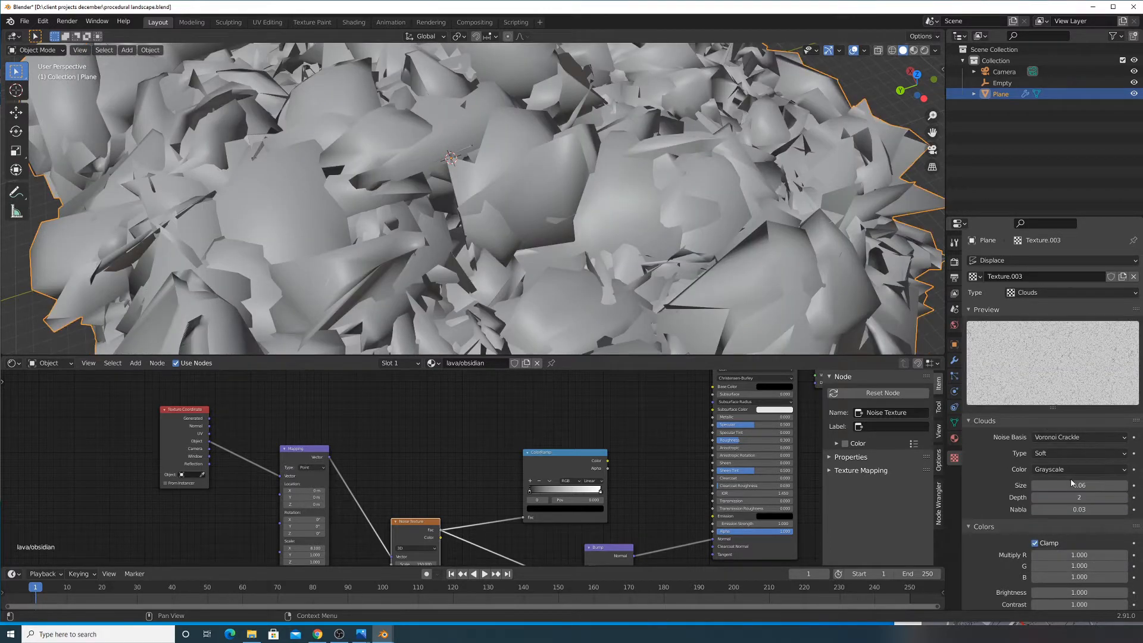
left_click_drag(1075, 487, 1125, 487)
key("ctrl+z")
Set the strength of the Displace.003 modifier to 0.1
left_click(954, 359)
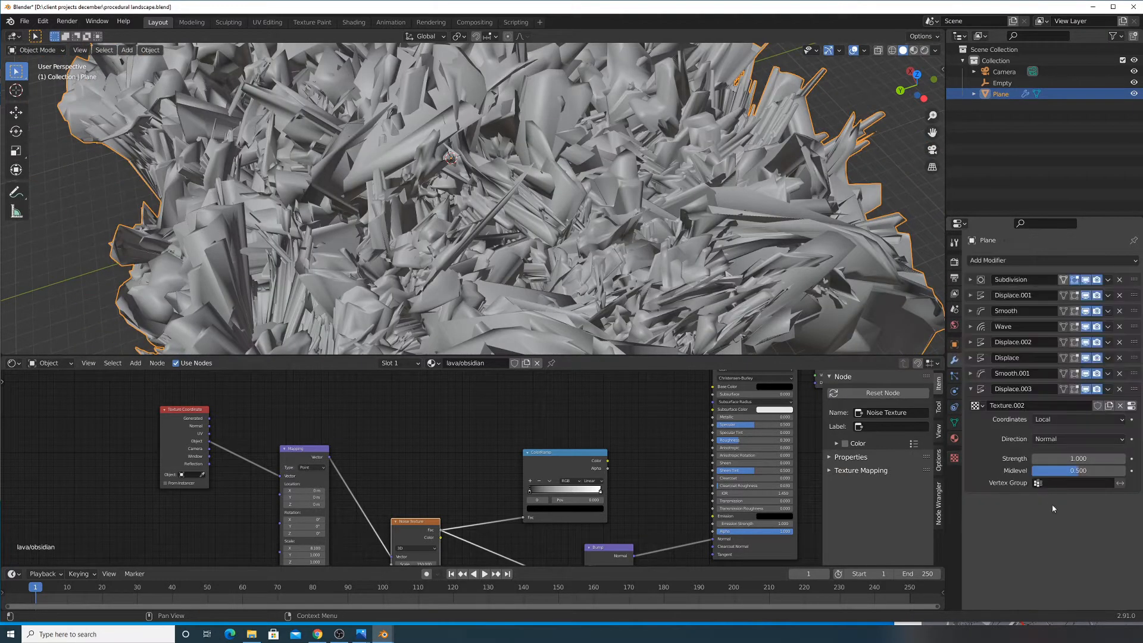
left_click(1079, 459)
type("1.0")
key("Return")
middle_click_drag(707, 298, 727, 267)
scroll(728, 267, "up", 1)
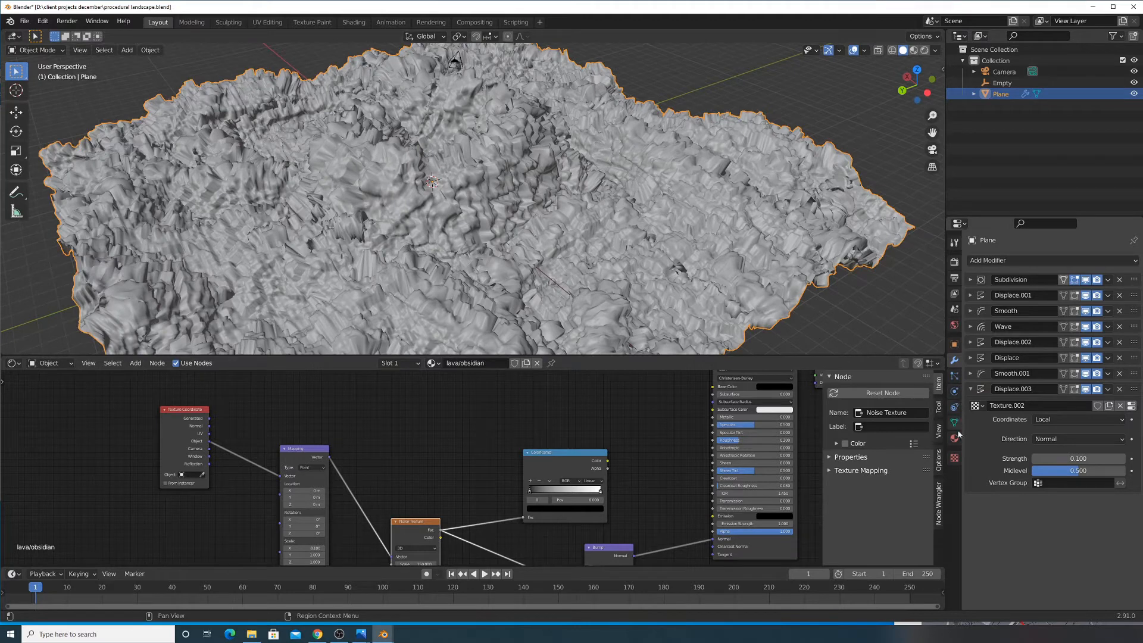
Set the size of the Voronoi Crackle Clouds texture to 1.87, keeping its noise basis
left_click(954, 407)
left_click(954, 422)
left_click(954, 439)
left_click(956, 458)
left_click_drag(1079, 485, 1048, 485)
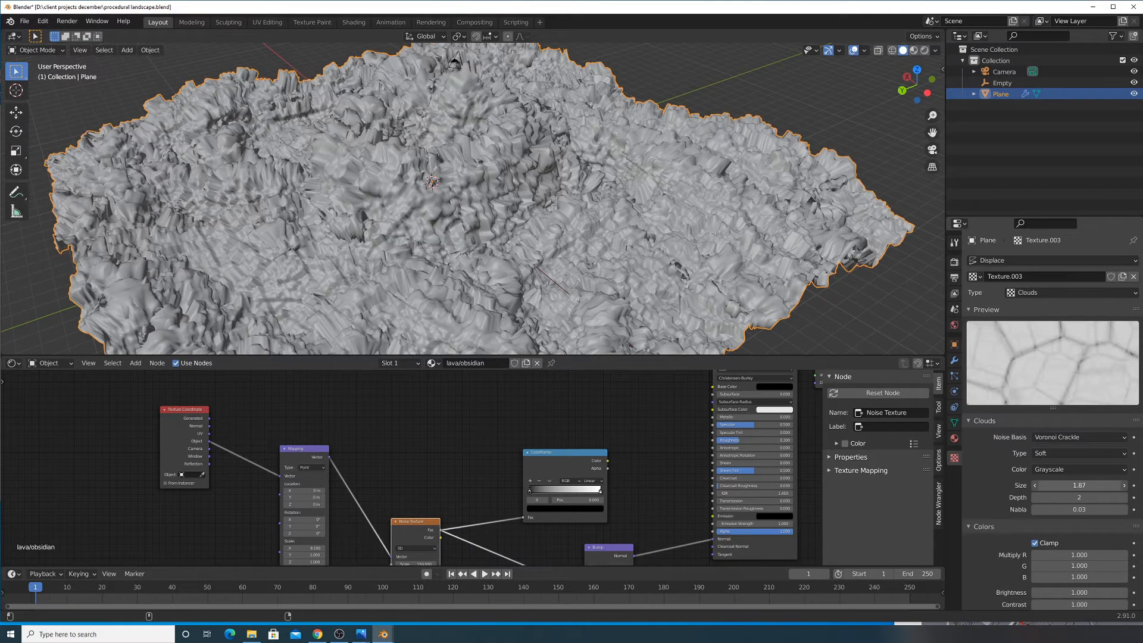
left_click(1075, 438)
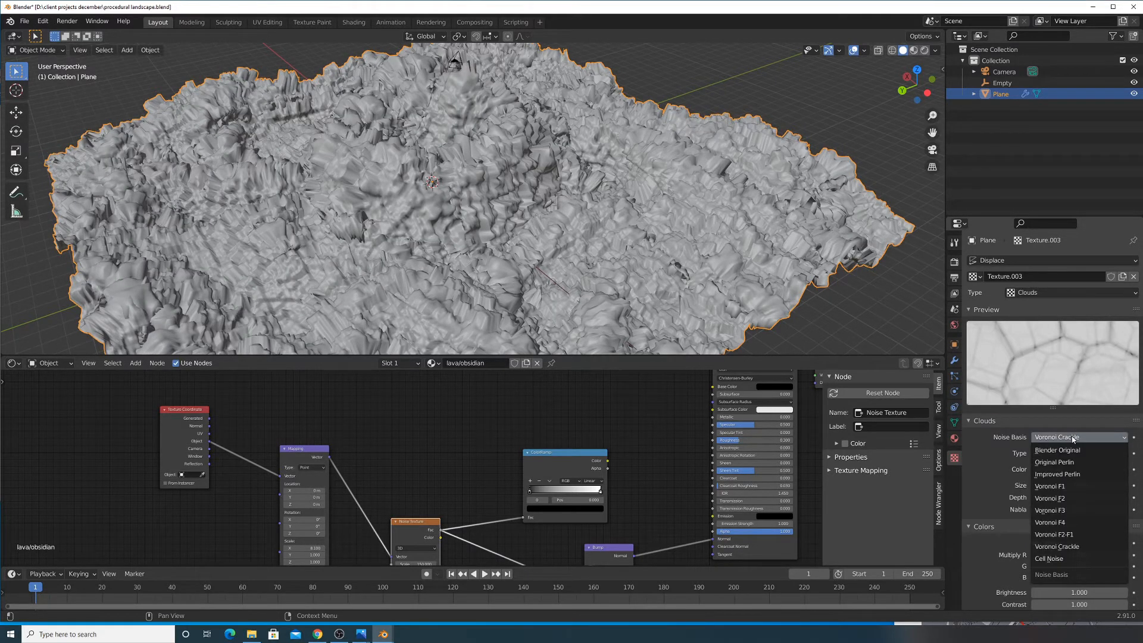
Toggle the viewport display of the Displace.003 and Displace modifiers to compare their effect on the terrain
left_click(954, 361)
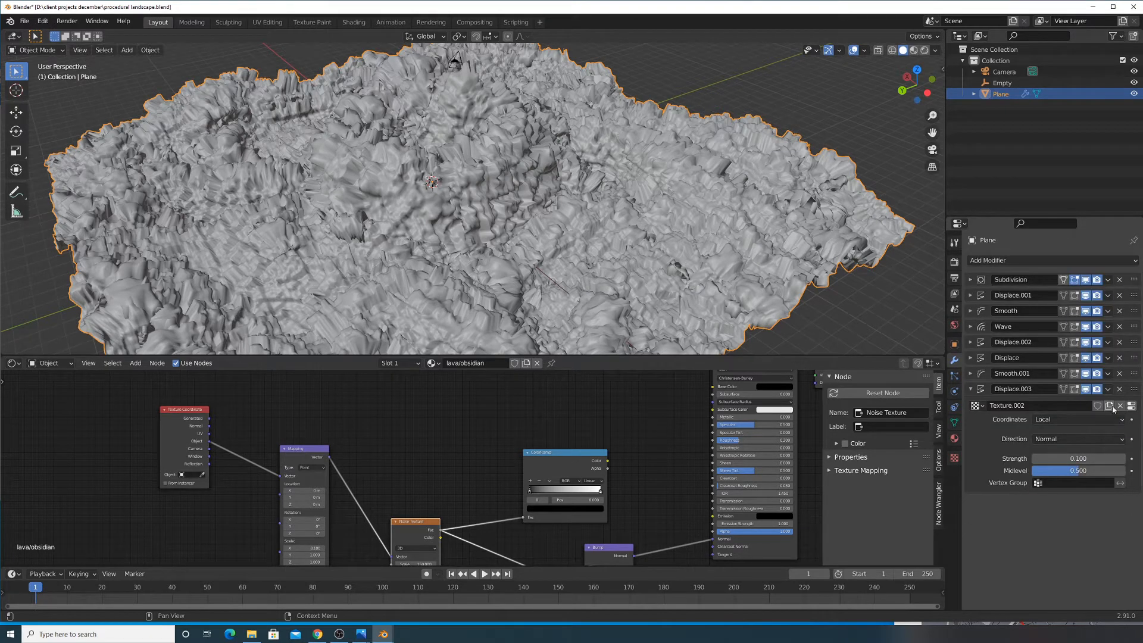
left_click(1086, 389)
left_click(1086, 389)
left_click(1086, 388)
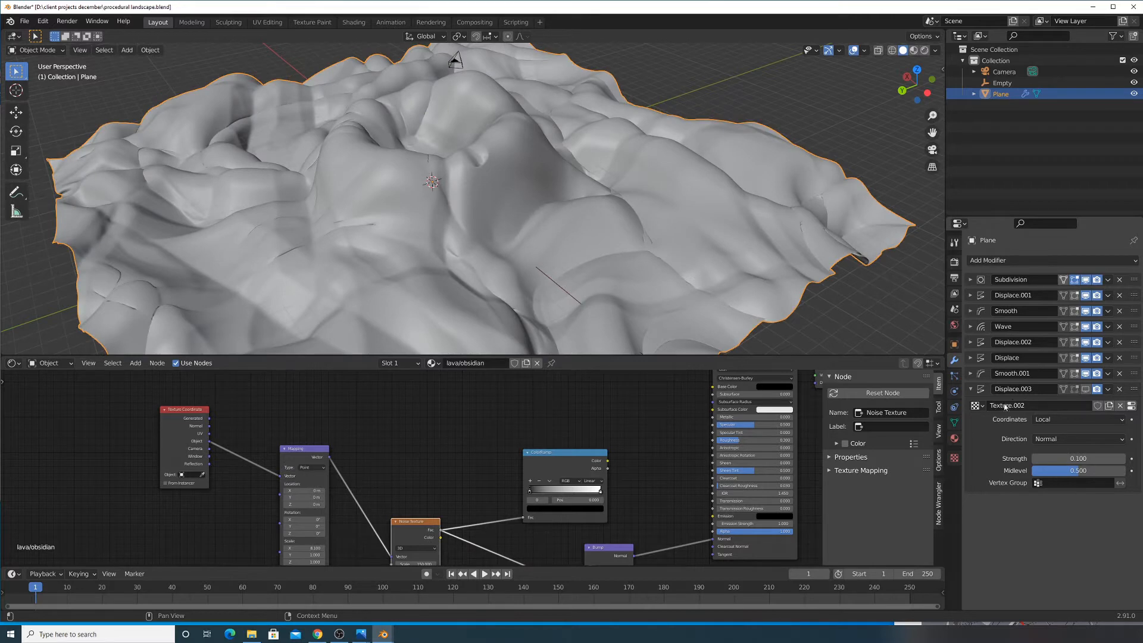
left_click(969, 390)
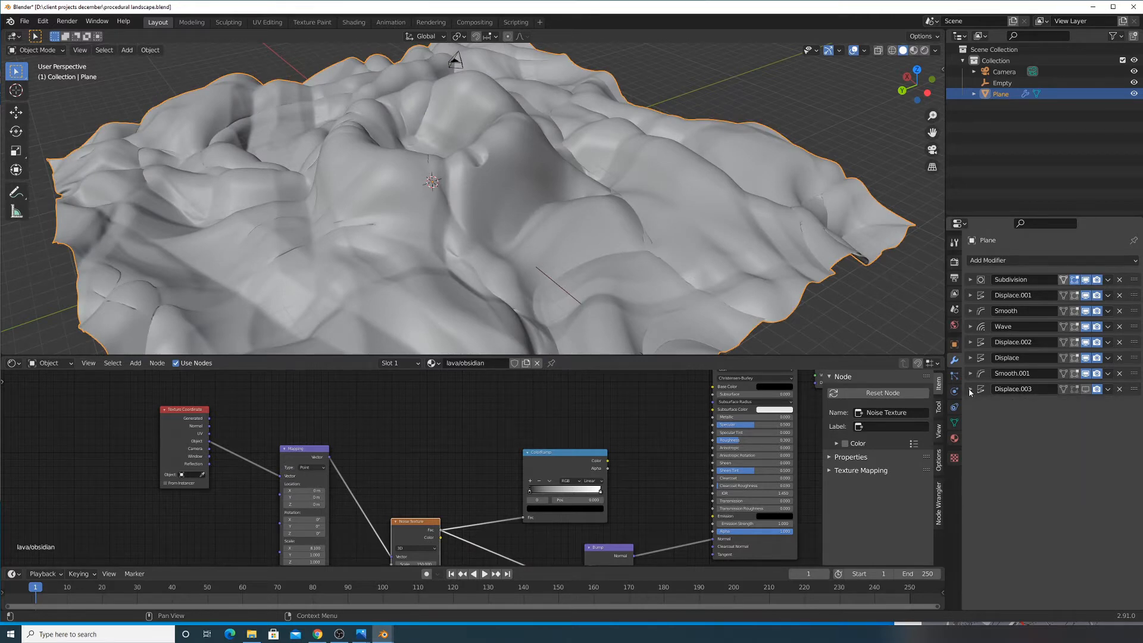
left_click(1086, 389)
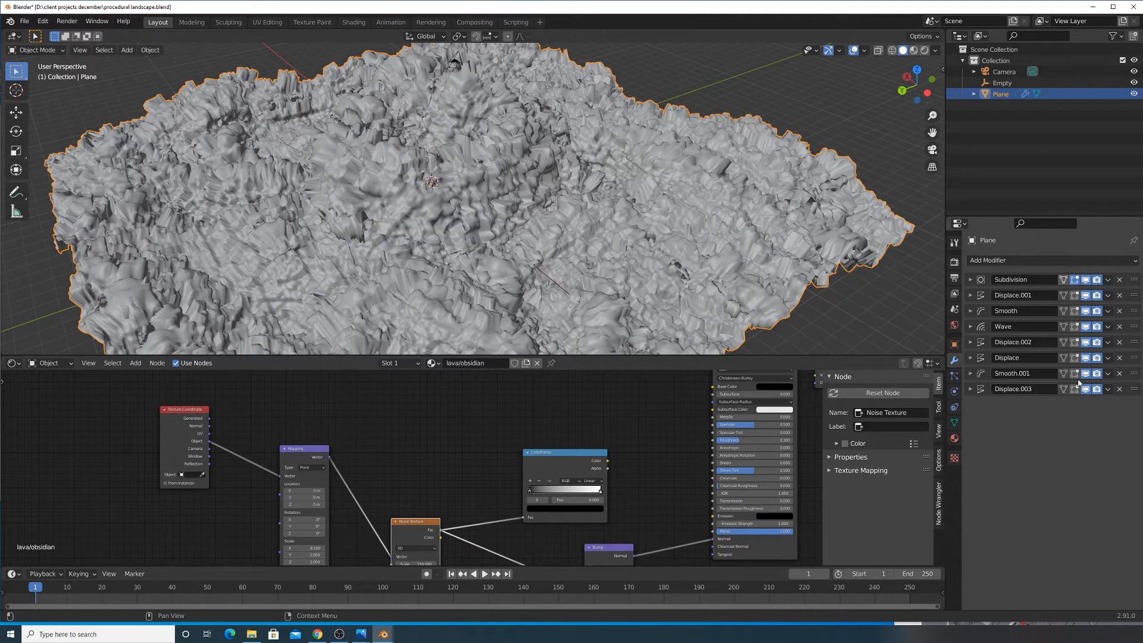
left_click(1086, 358)
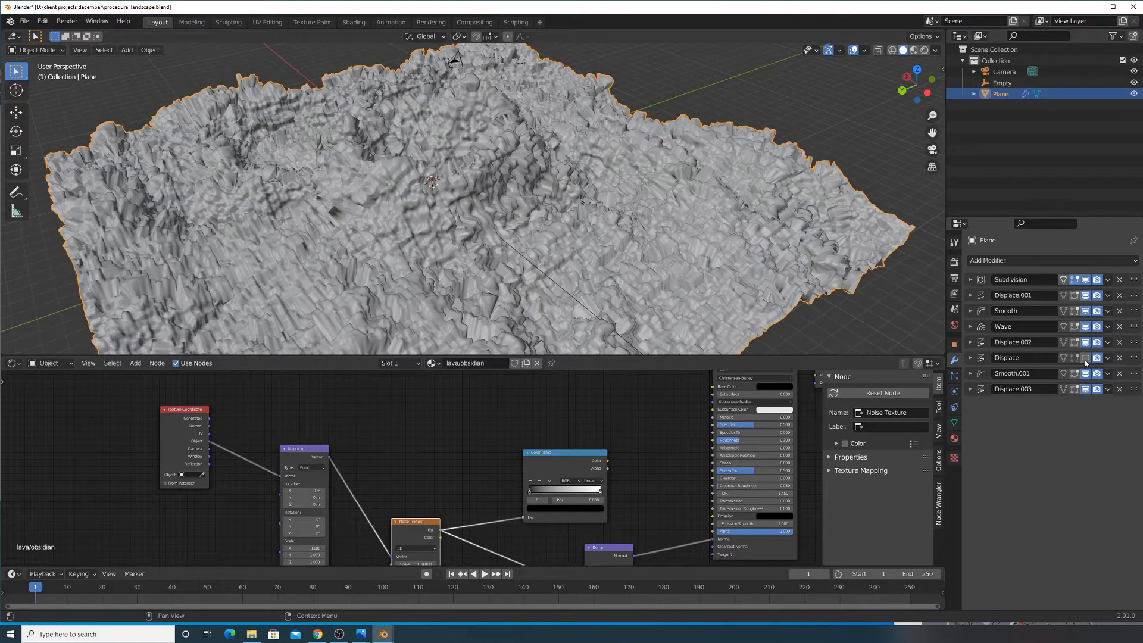
left_click(1086, 359)
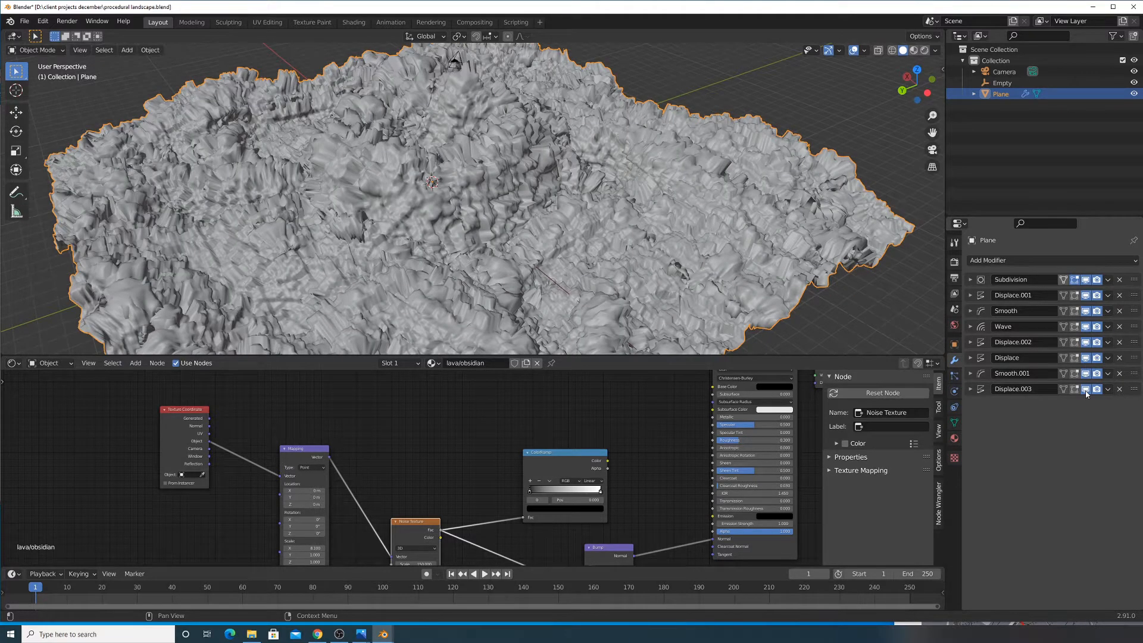
left_click(1086, 390)
Keep Texture.002 on the Displace.003 modifier and lower its strength to 0.03
left_click(970, 390)
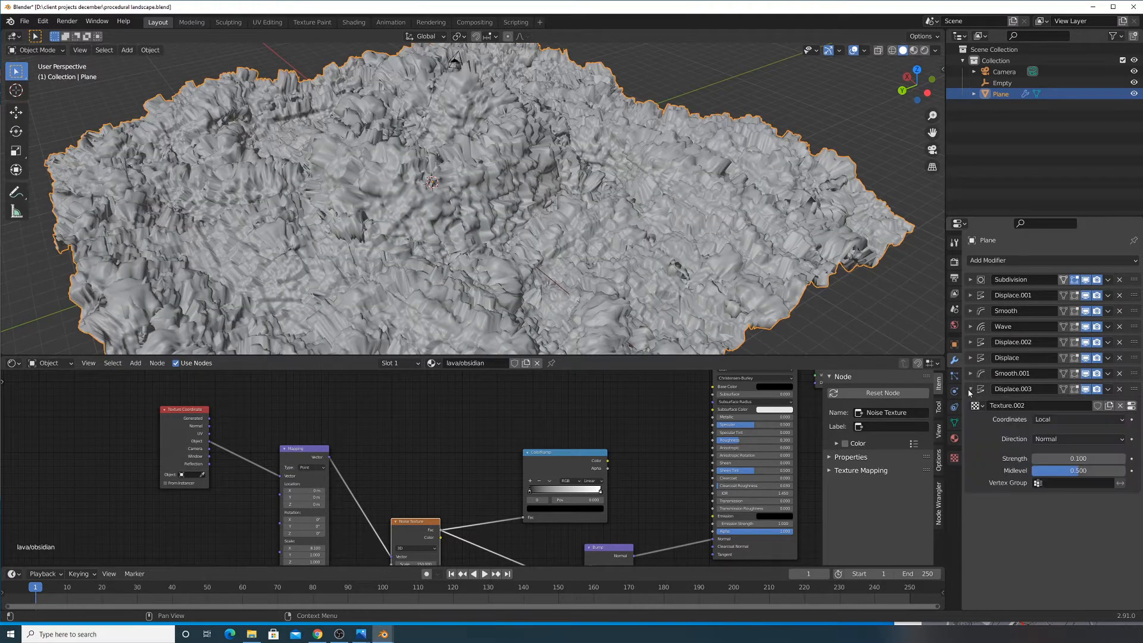
left_click(974, 406)
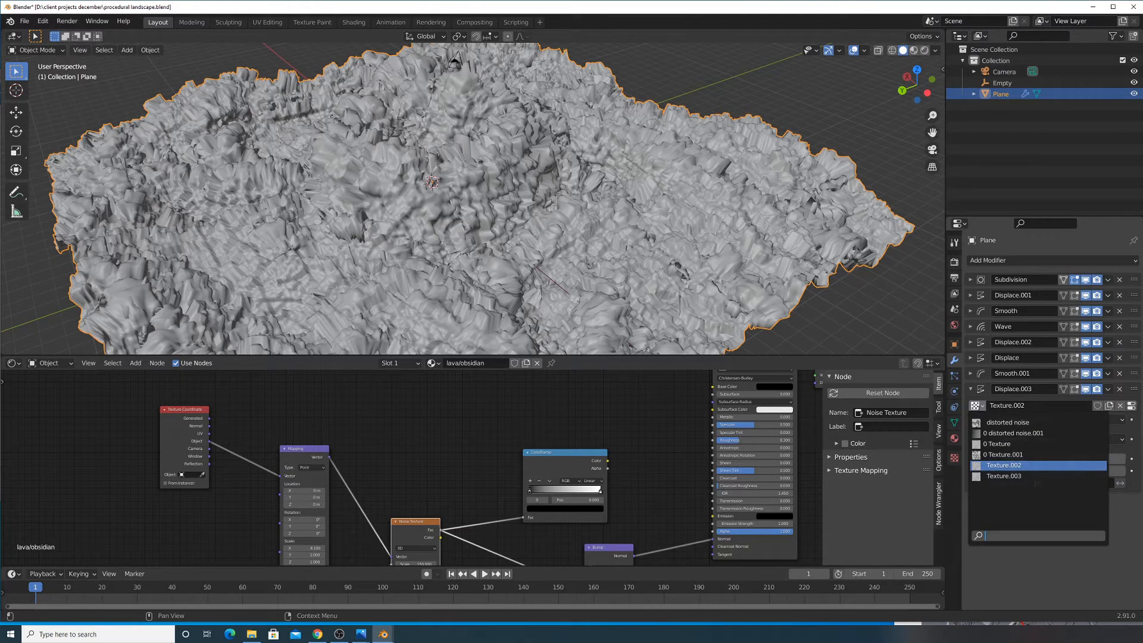
left_click(1012, 466)
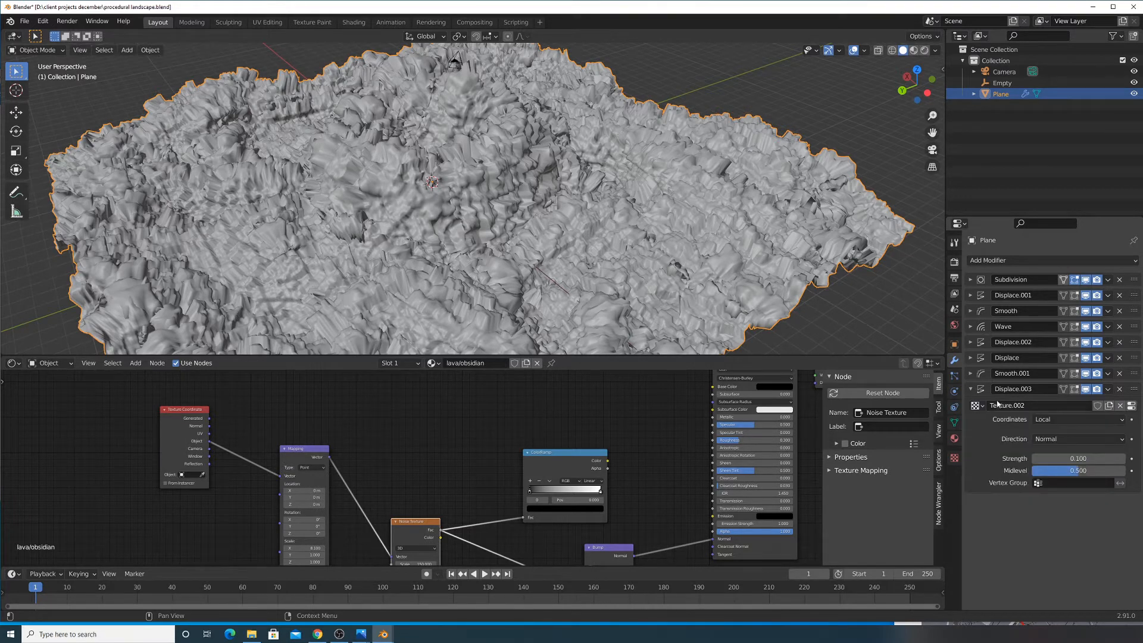
mouse_move(1077, 458)
left_mouse_down()
mouse_move(1042, 459)
mouse_move(1120, 459)
mouse_move(1088, 460)
left_mouse_up()
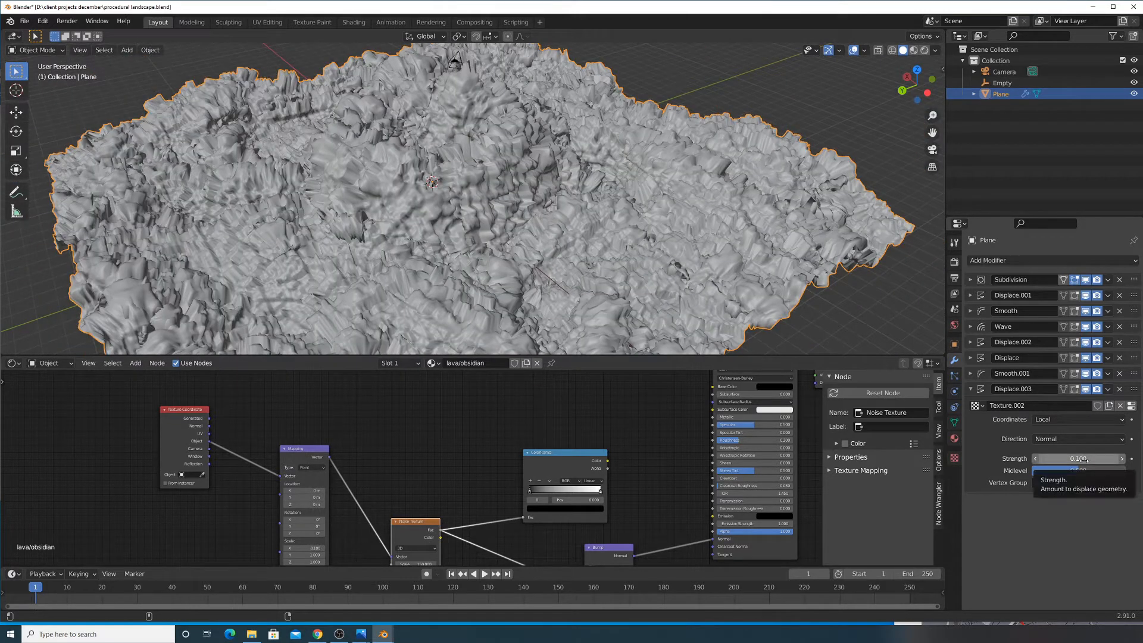
left_click_drag(1084, 458, 1064, 458)
Try a strength of 0.04 on the Displace modifier that uses Texture.003, and undo the change
left_click(971, 357)
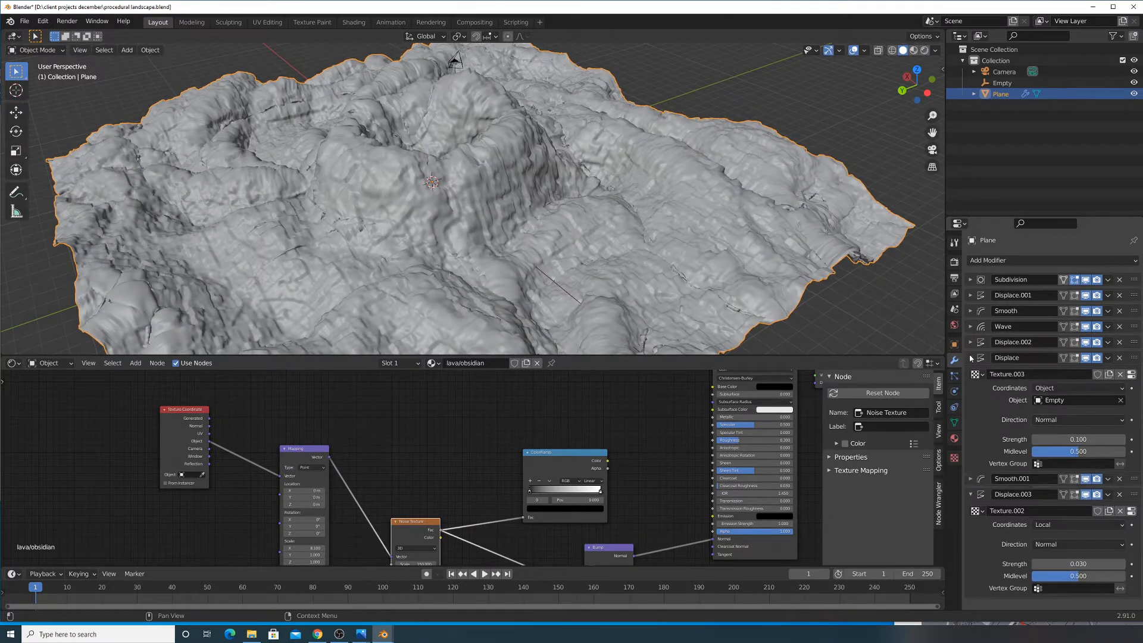
mouse_move(1078, 440)
left_mouse_down()
mouse_move(1109, 440)
mouse_move(1069, 440)
left_mouse_up()
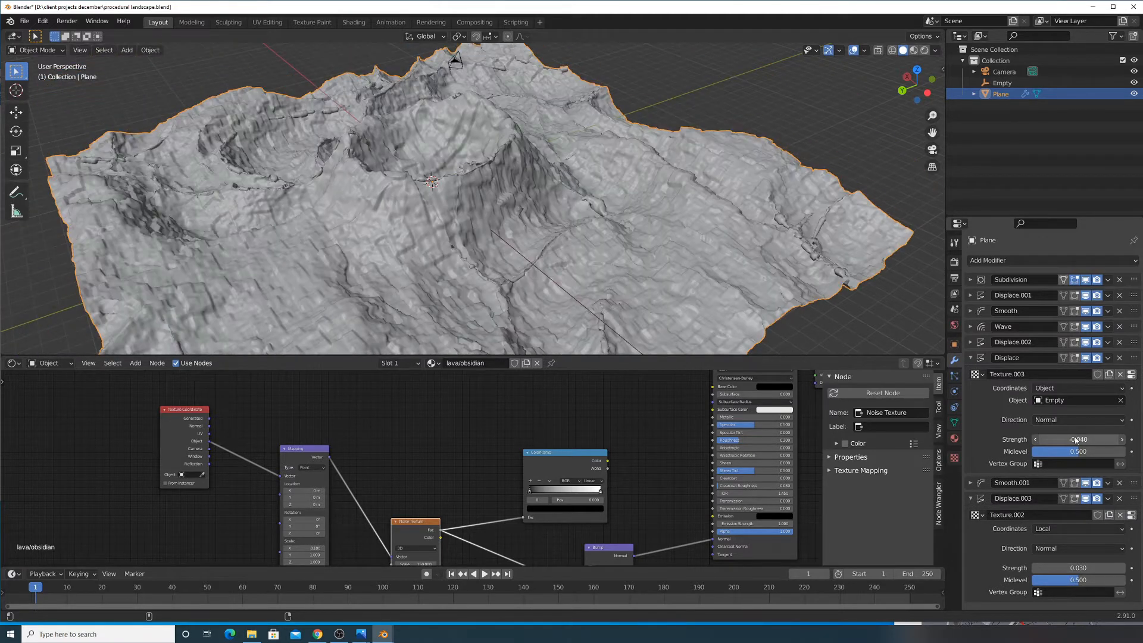
key("ctrl+z")
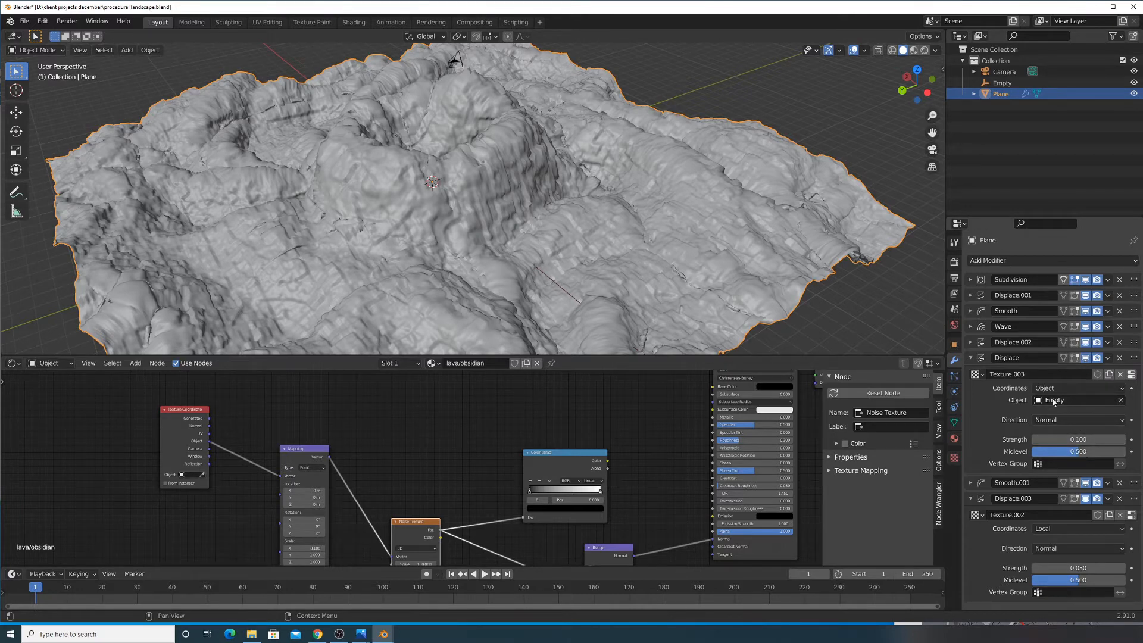
left_click(955, 458)
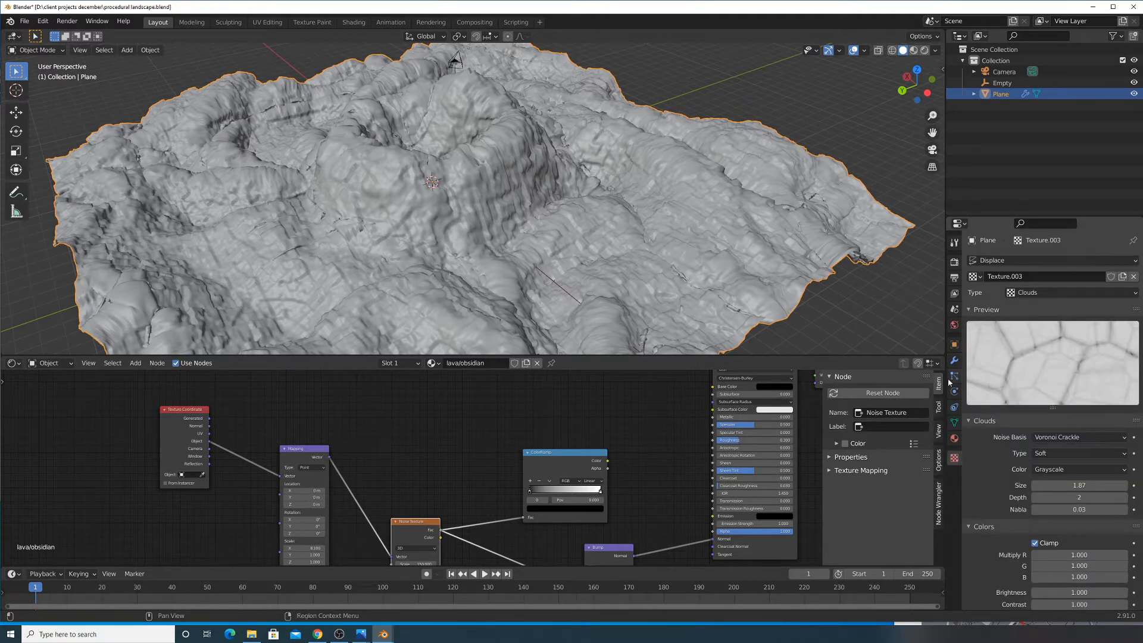
left_click(954, 360)
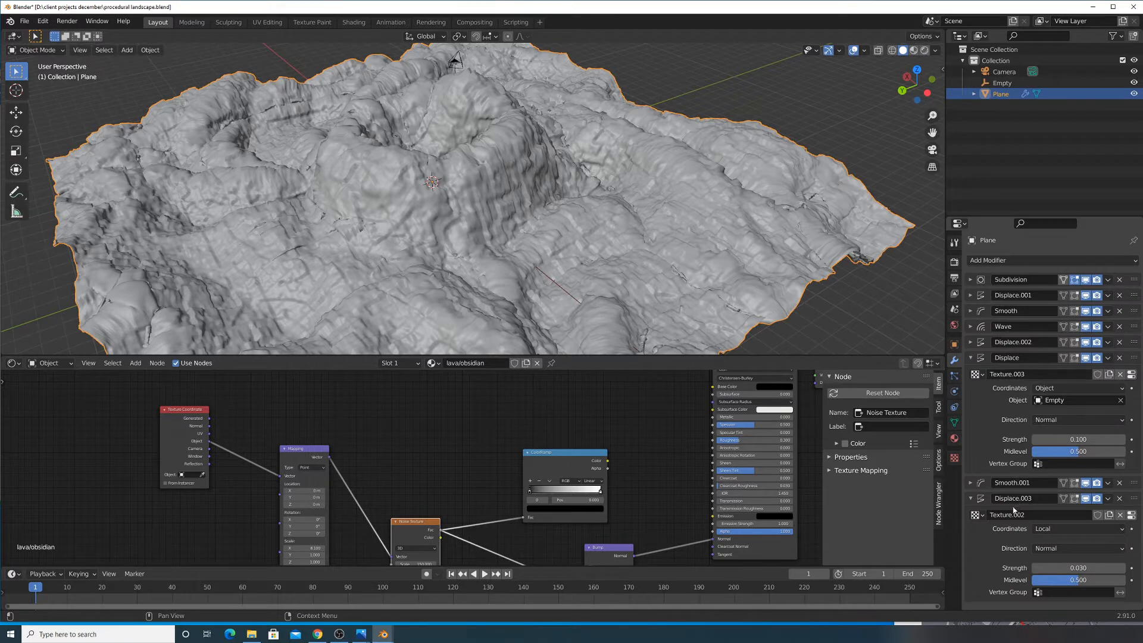
left_click(970, 499)
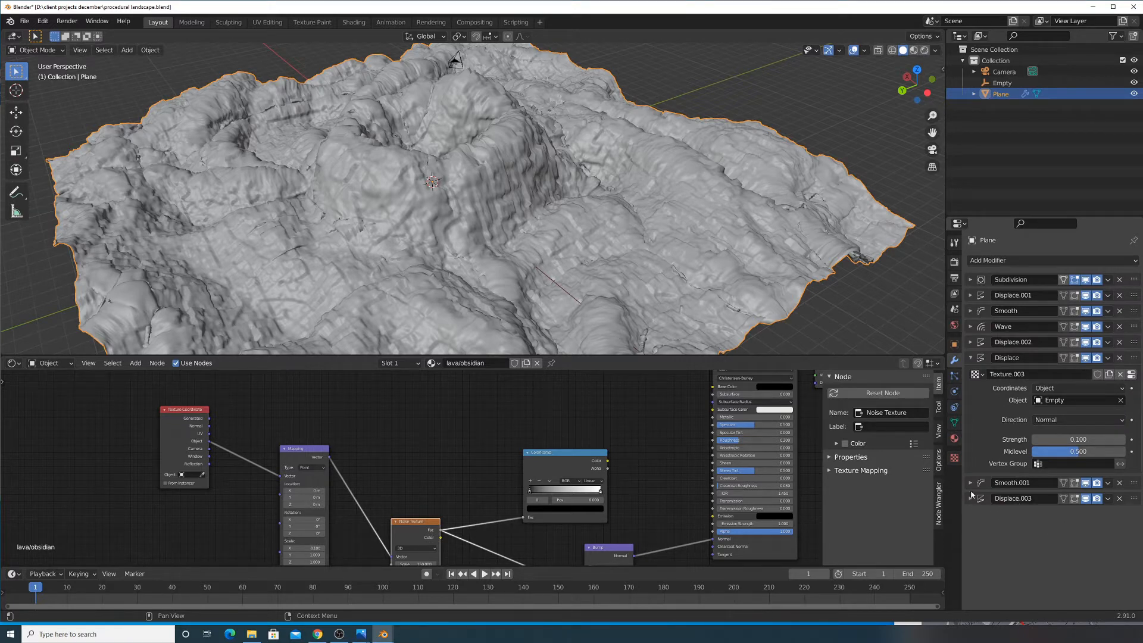
left_click(971, 499)
left_click(1084, 567)
type("0.03")
key("BackSpace")
key("BackSpace")
key("BackSpace")
key("BackSpace")
key("Escape")
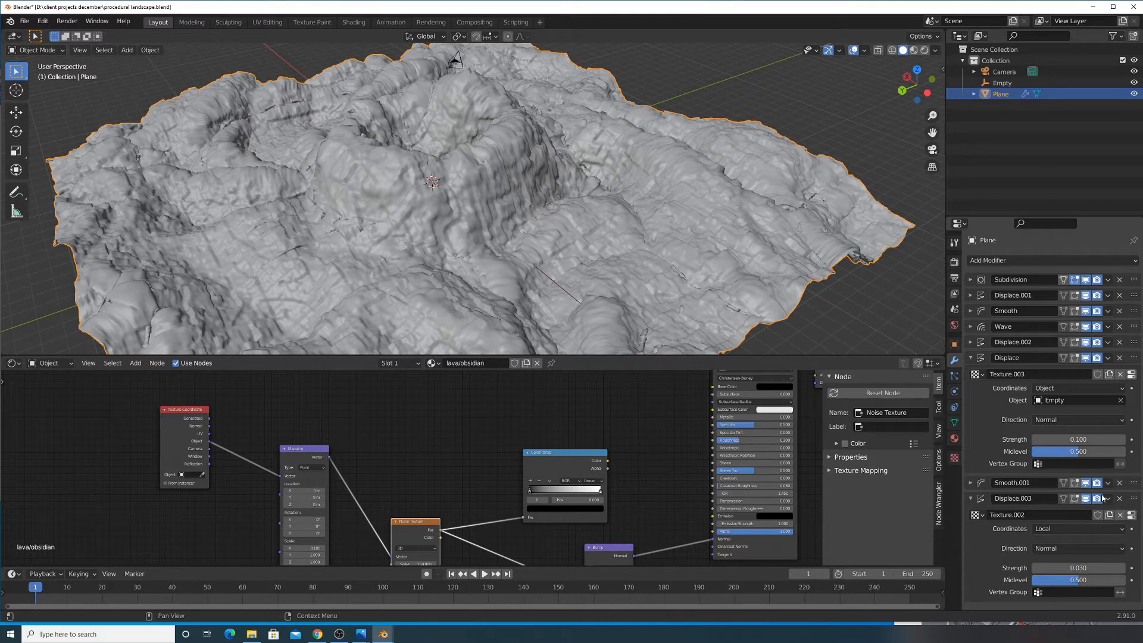
Hide the Displace modifier in the viewport and raise the Displace.003 strength to 0.05, then 0.1
left_click(1085, 357)
left_click(1079, 567)
key("BackSpace")
type(".05")
key("Return")
left_click(1094, 567)
key("BackSpace")
type(".1")
key("Return")
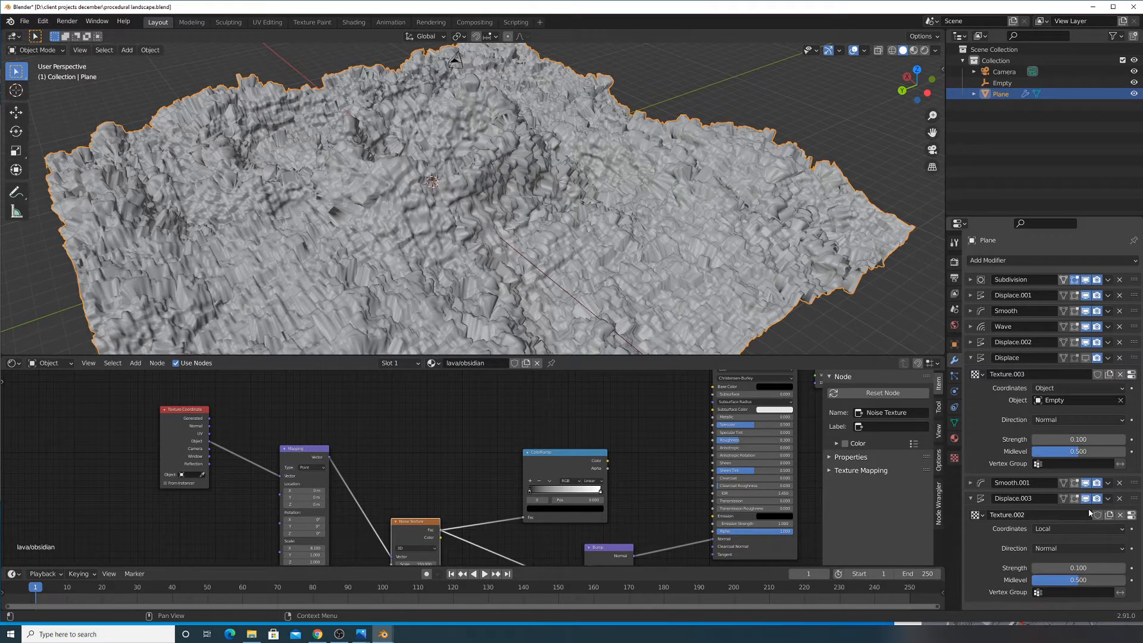
left_click(1089, 566)
key("Return")
Assign Texture.002 to the Displace modifier in place of Texture.003, discarding a trial copy of the texture
left_click(954, 457)
left_click(976, 277)
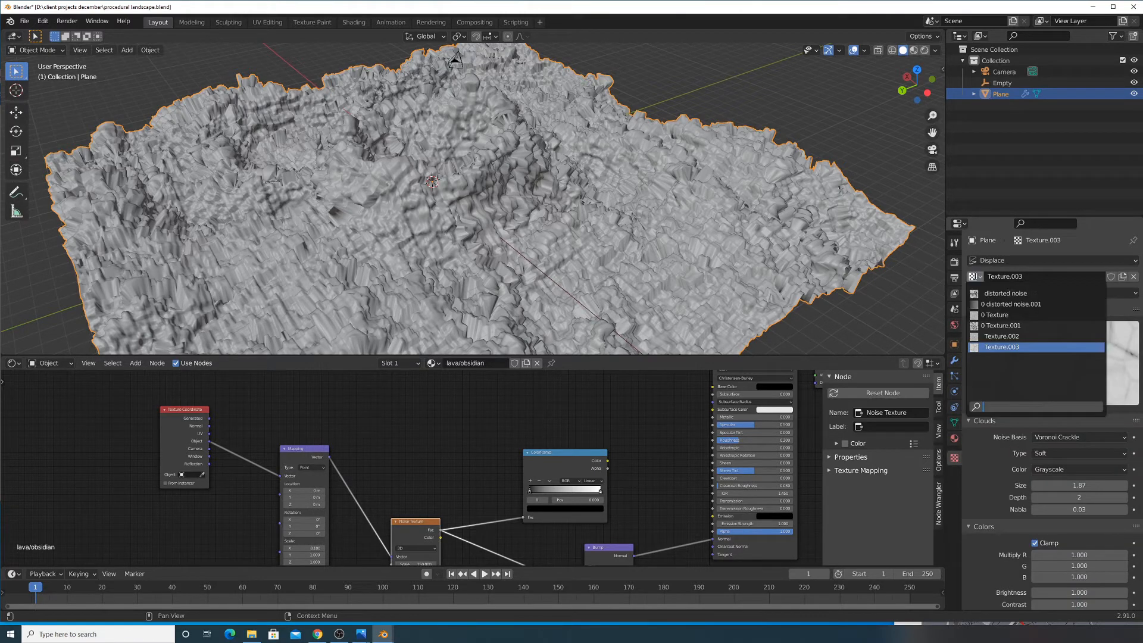
left_click(1000, 338)
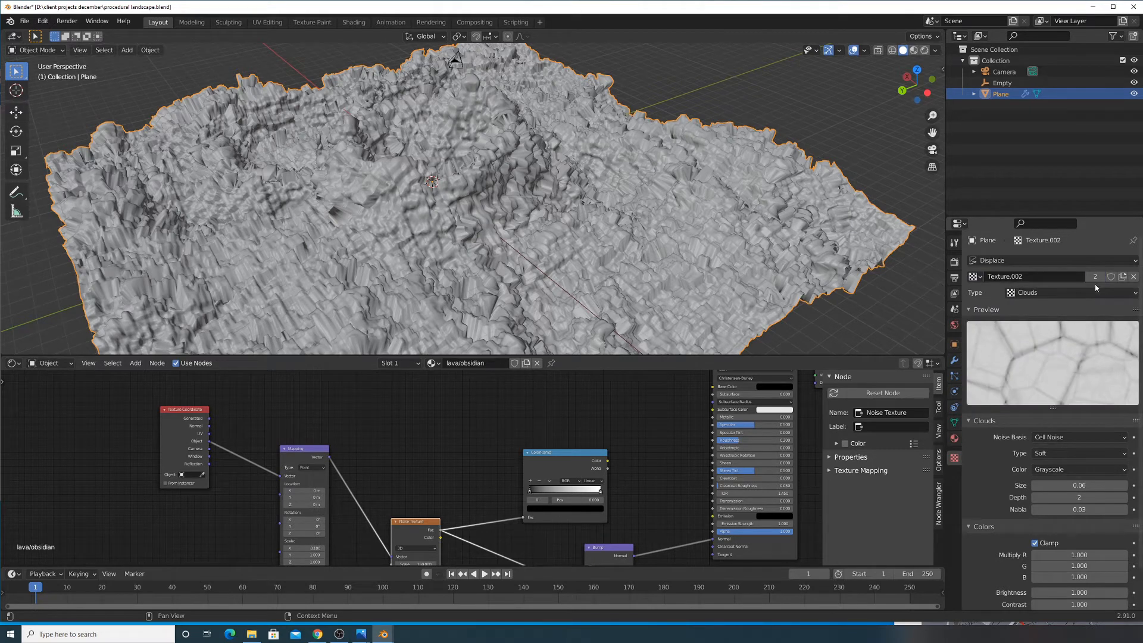
left_click_drag(1090, 486, 1042, 485)
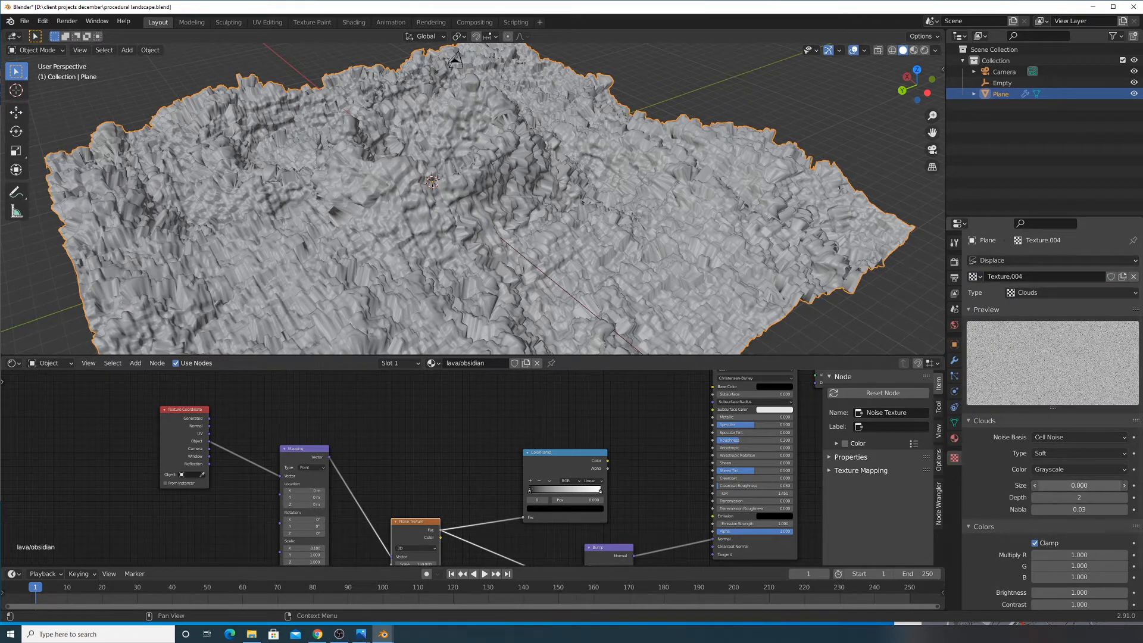
key("Escape")
left_click(975, 276)
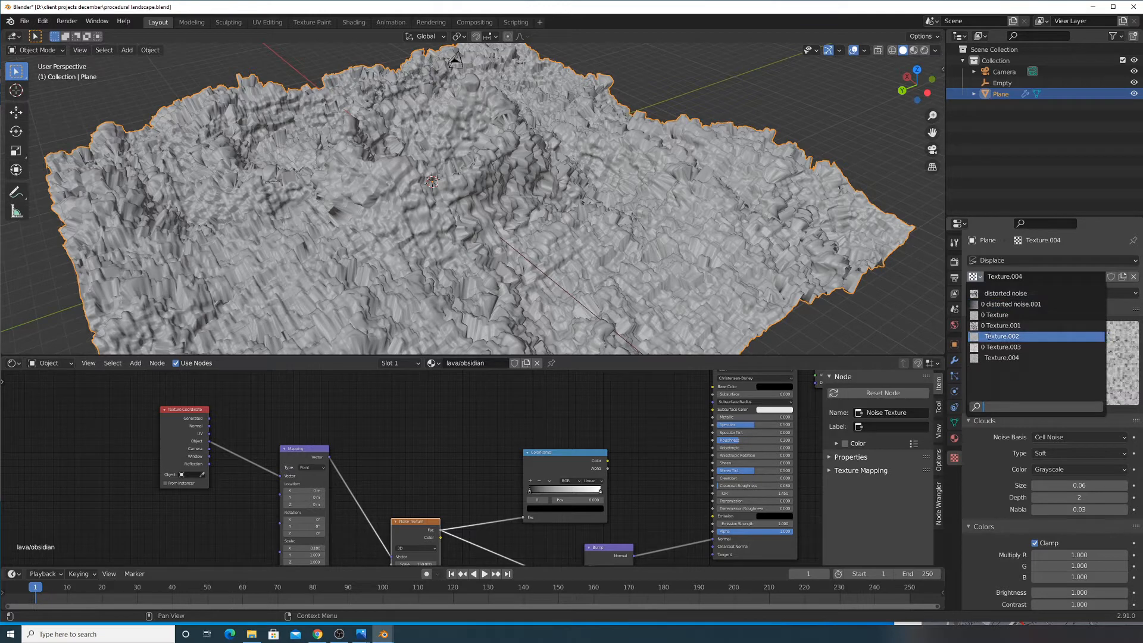
key("Return")
Set the size of the Cell Noise Clouds texture Texture.002 to 0.15, after trying 0.12
left_click_drag(1093, 483, 1066, 485)
key("ctrl+z")
left_click(1094, 485)
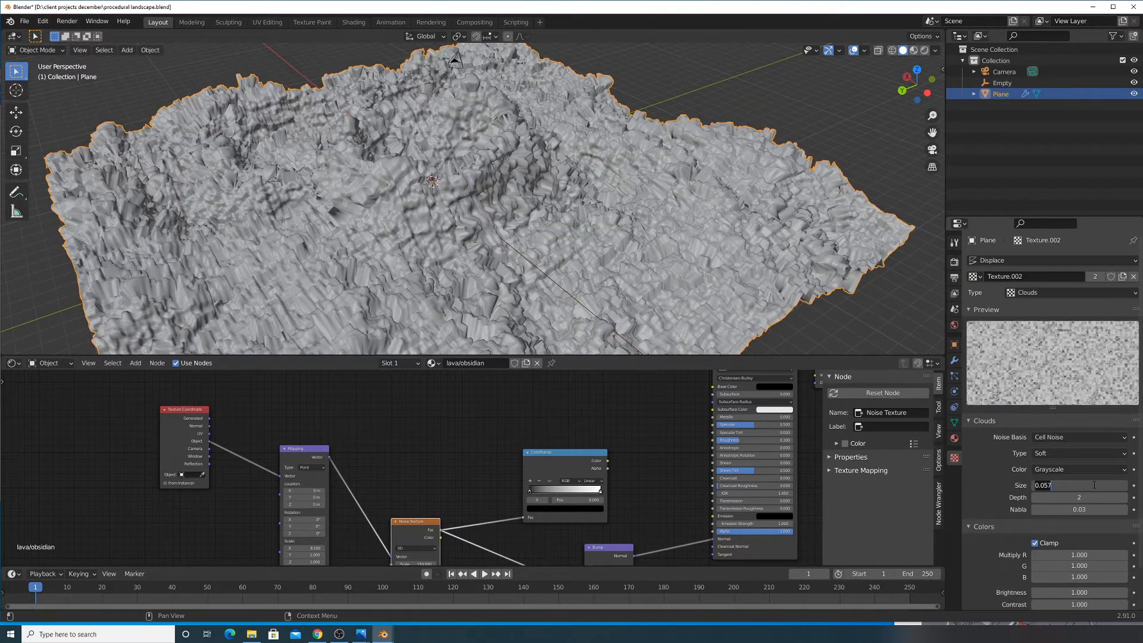
type(".12")
key("Return")
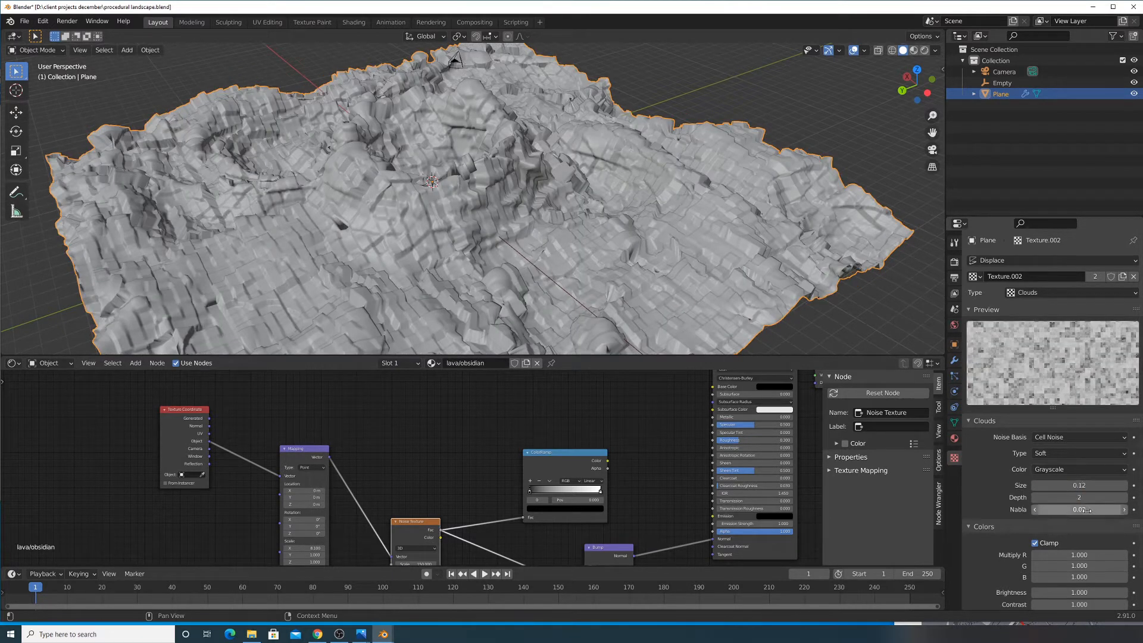
left_click(1084, 485)
key("BackSpace")
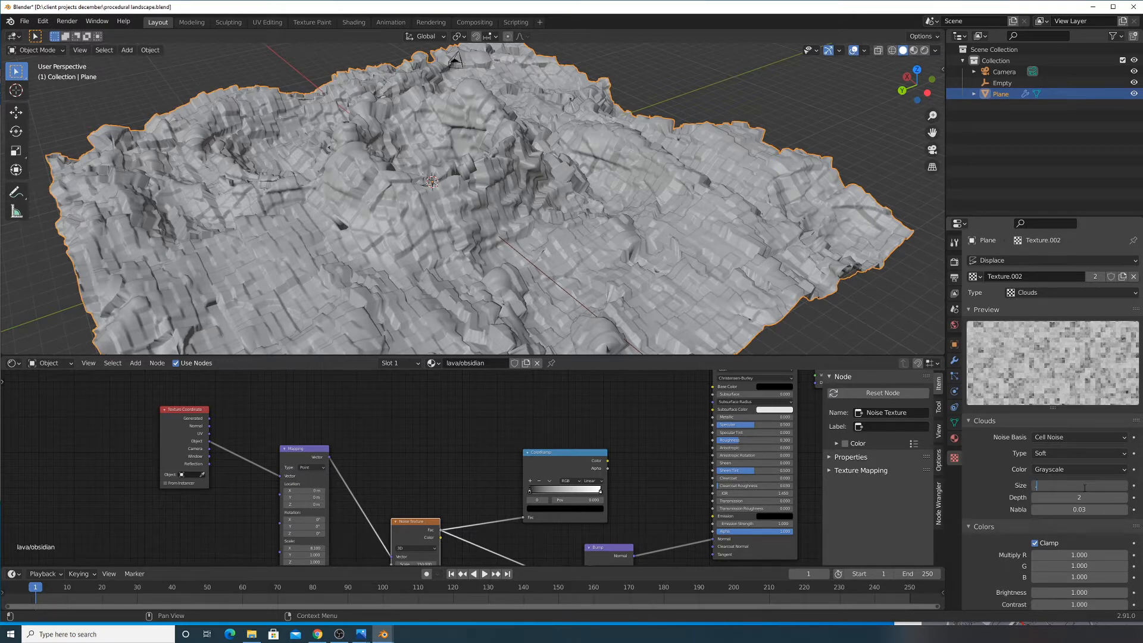
key("Return")
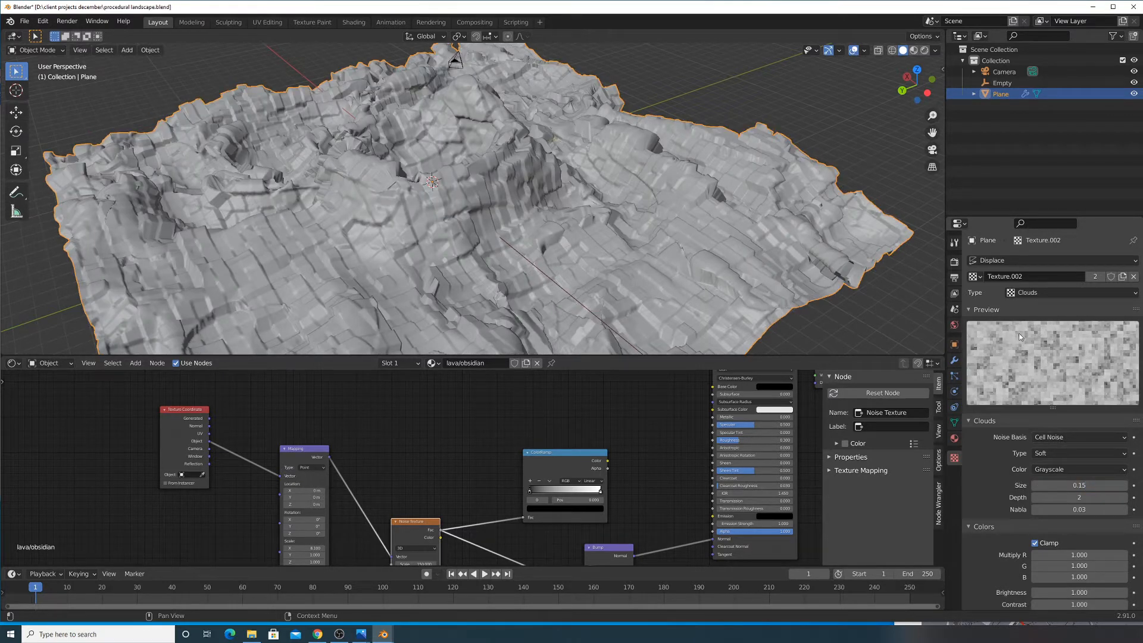
Collapse the Displace.003 modifier and toggle its viewport display off and on to compare its effect
left_click(955, 361)
left_click(1086, 499)
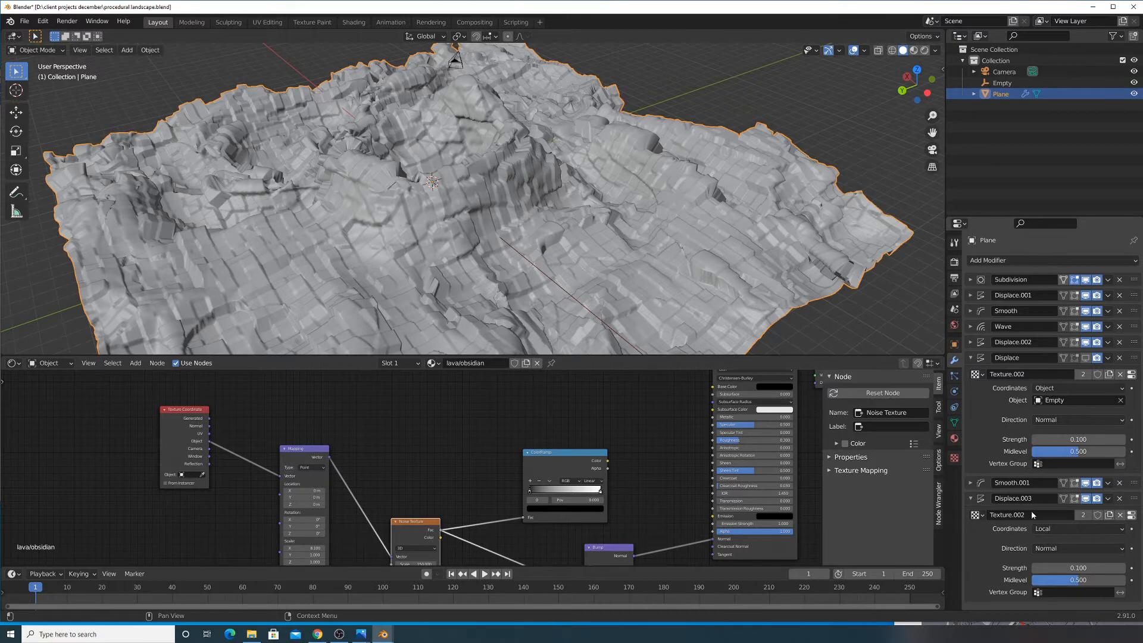
left_click(972, 499)
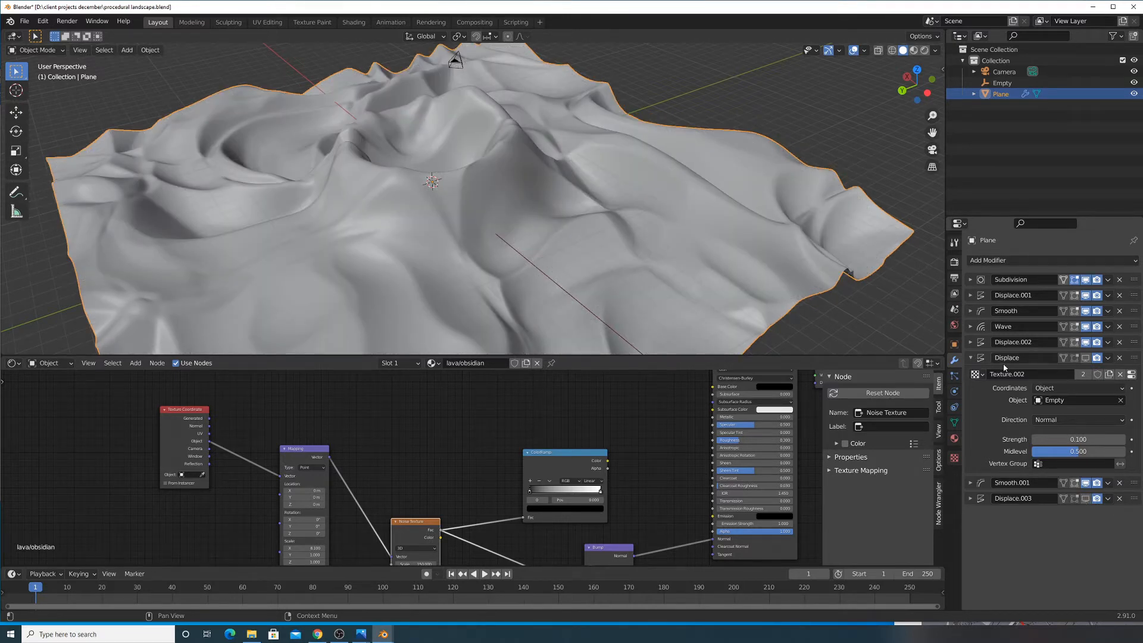
left_click(1085, 499)
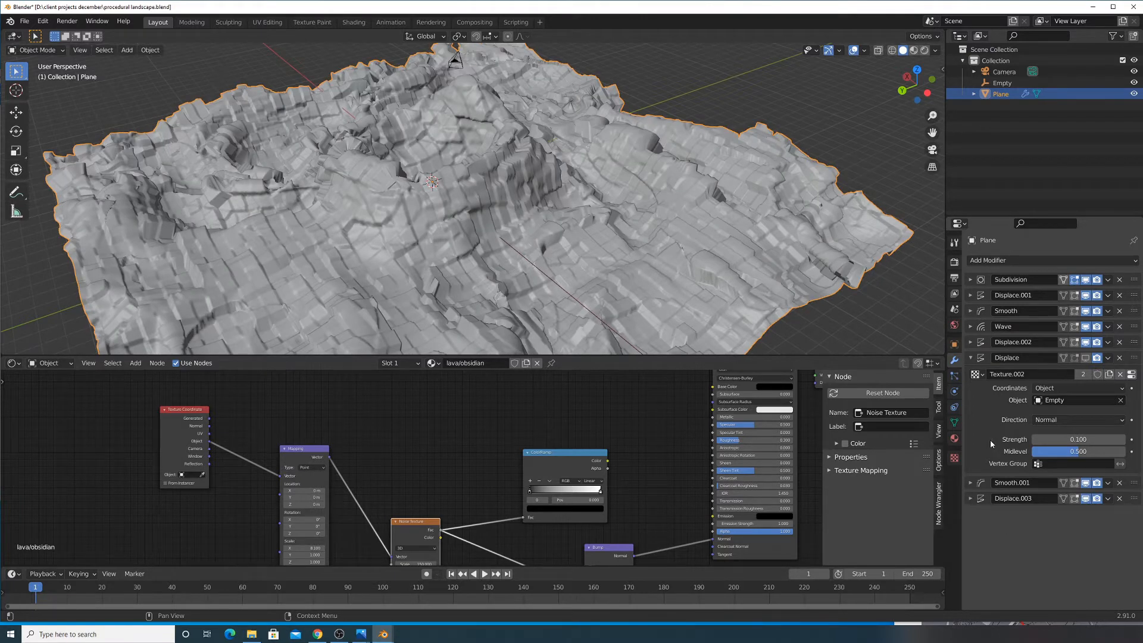
Show the Displace modifier in the viewport again and set its strength to 0.08
left_click(1085, 358)
mouse_move(1072, 438)
left_mouse_down()
mouse_move(1110, 439)
mouse_move(1039, 439)
mouse_move(1117, 439)
mouse_move(1071, 439)
left_mouse_up()
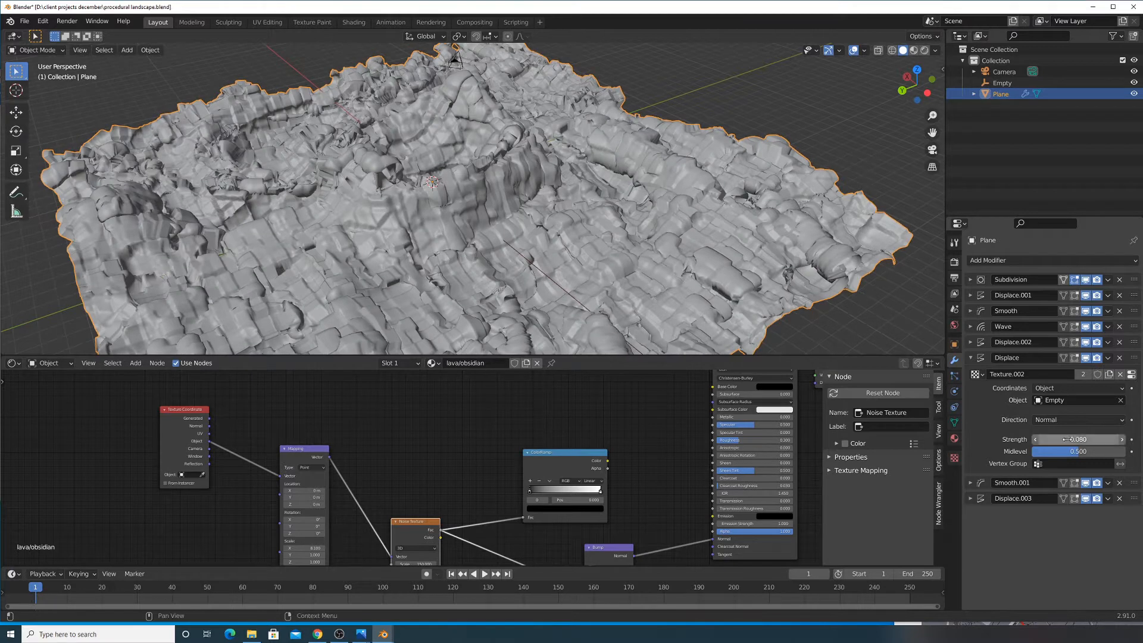
left_click(954, 376)
left_click(954, 458)
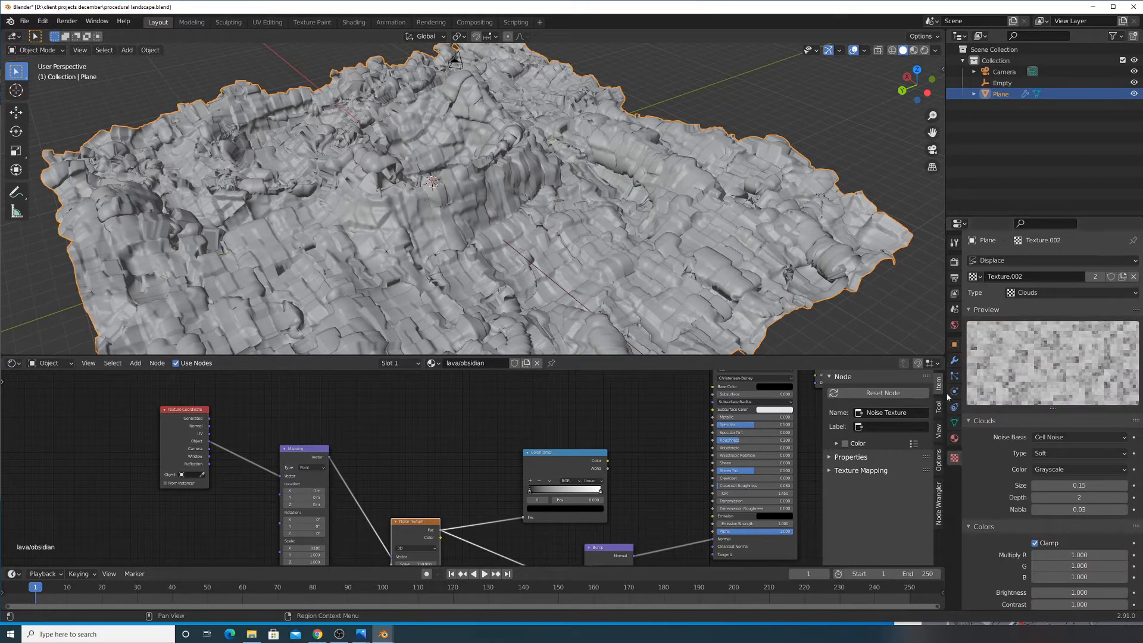
left_click(954, 360)
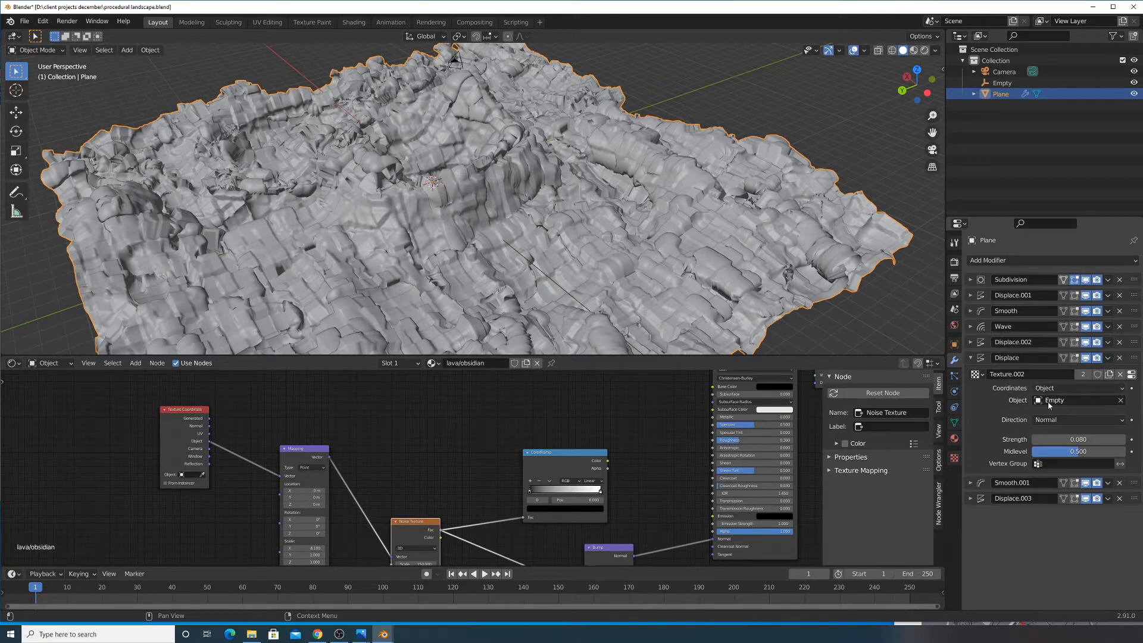
Make the Displace modifier's Texture.002 a separate single-user copy and open the copy's texture settings
left_click(977, 374)
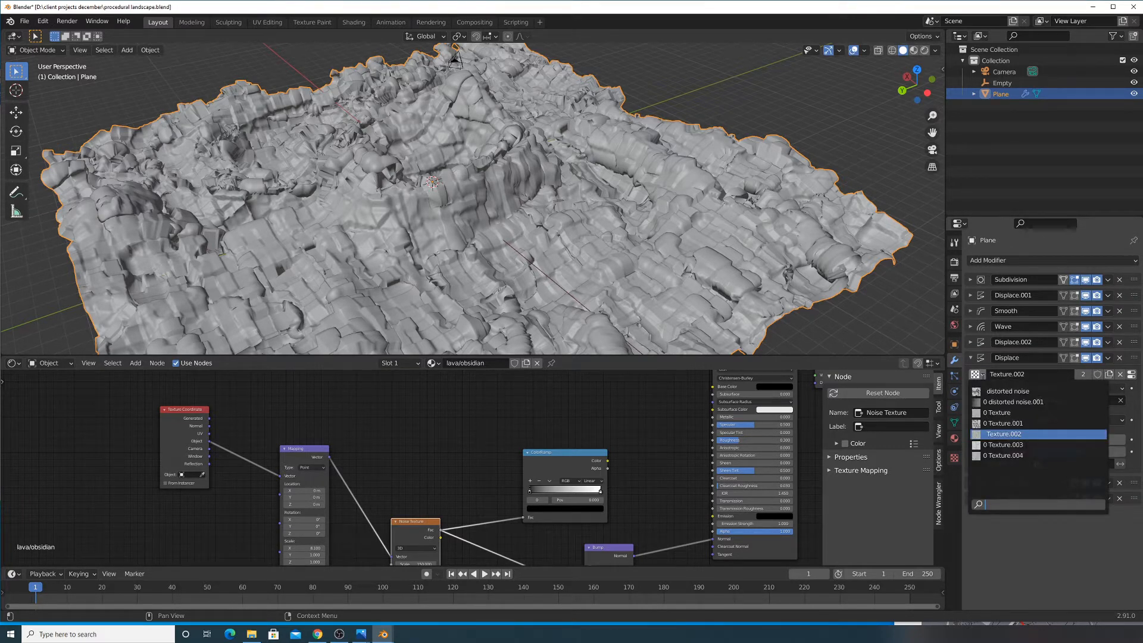
left_click(954, 458)
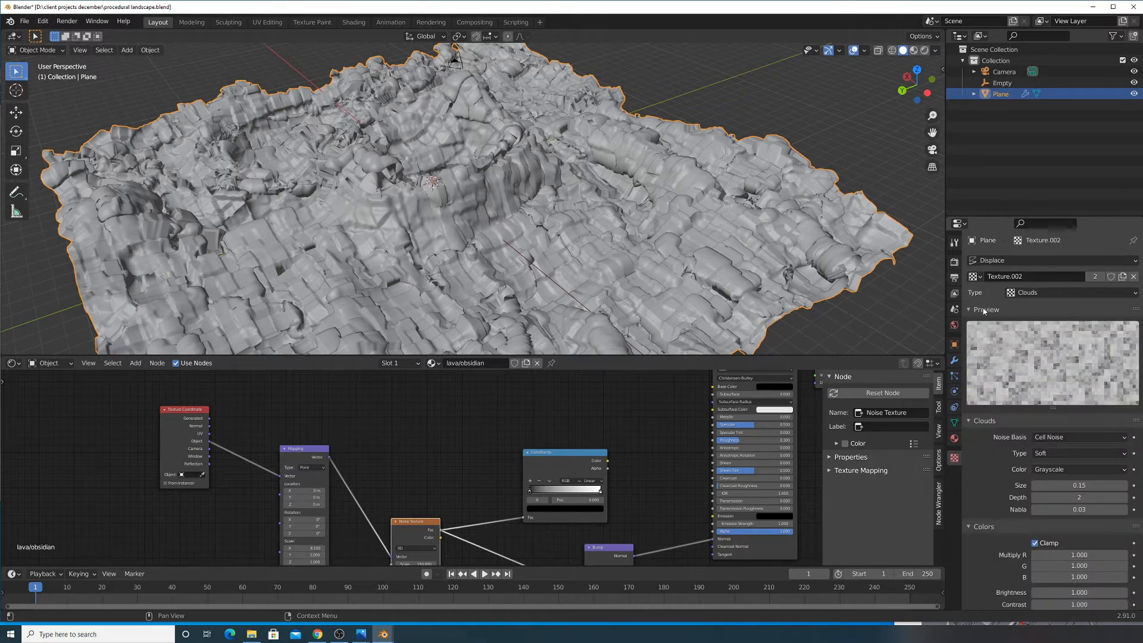
left_click(954, 361)
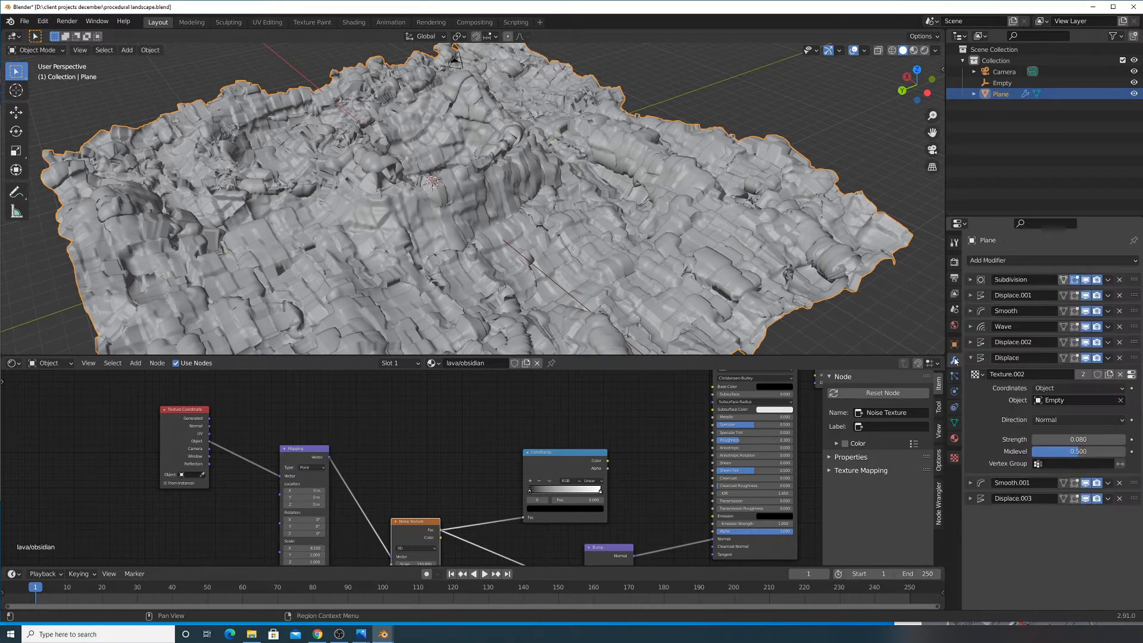
left_click(1083, 374)
left_click(954, 458)
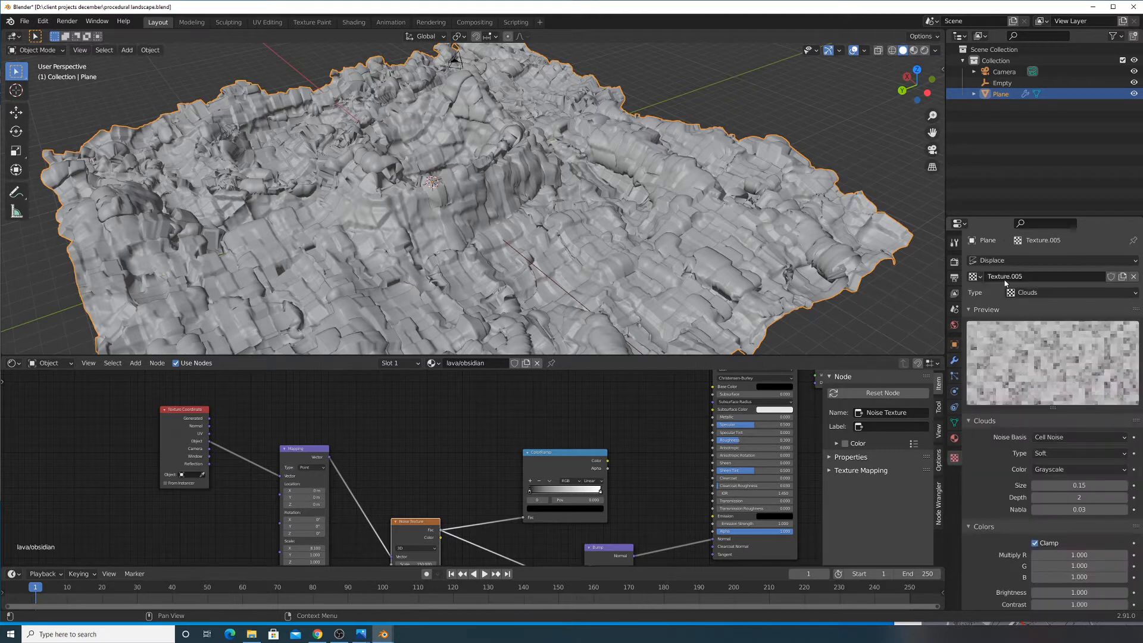
Try the Magic and Stucci types on the Displace modifier's texture and return it to Clouds
left_click(1057, 293)
left_click(1034, 365)
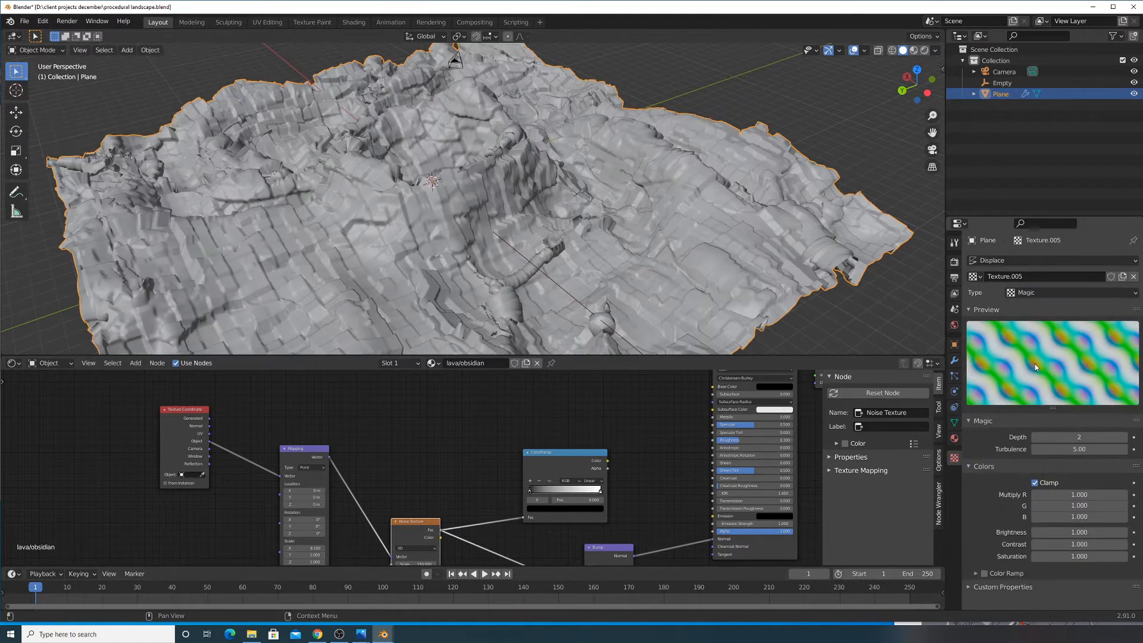
left_click(1058, 293)
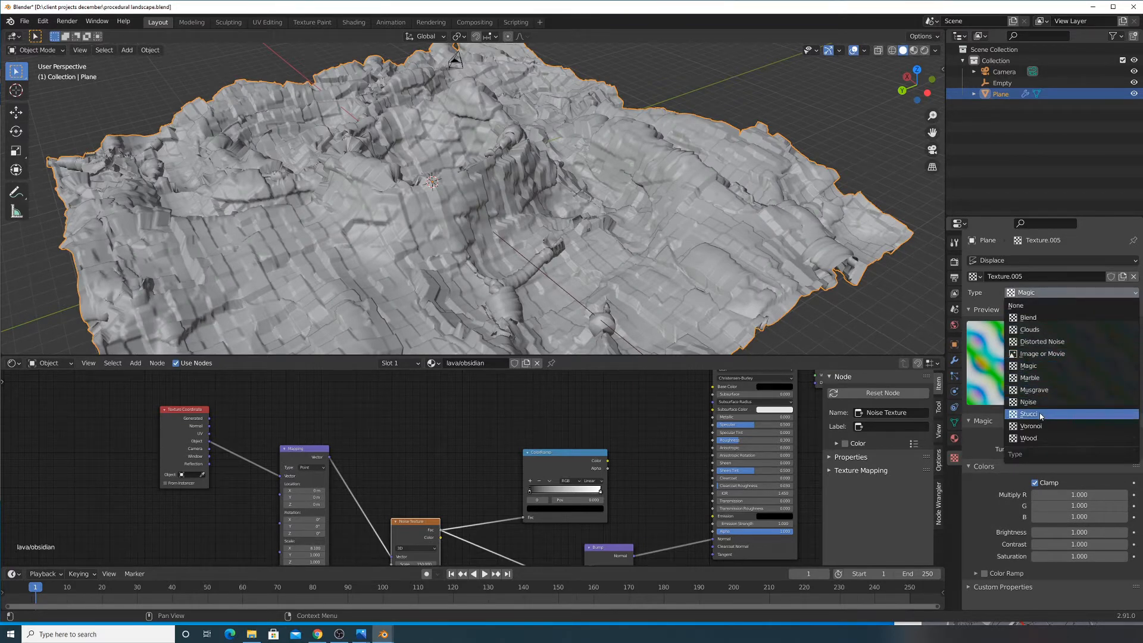
left_click(1041, 416)
left_click(1043, 292)
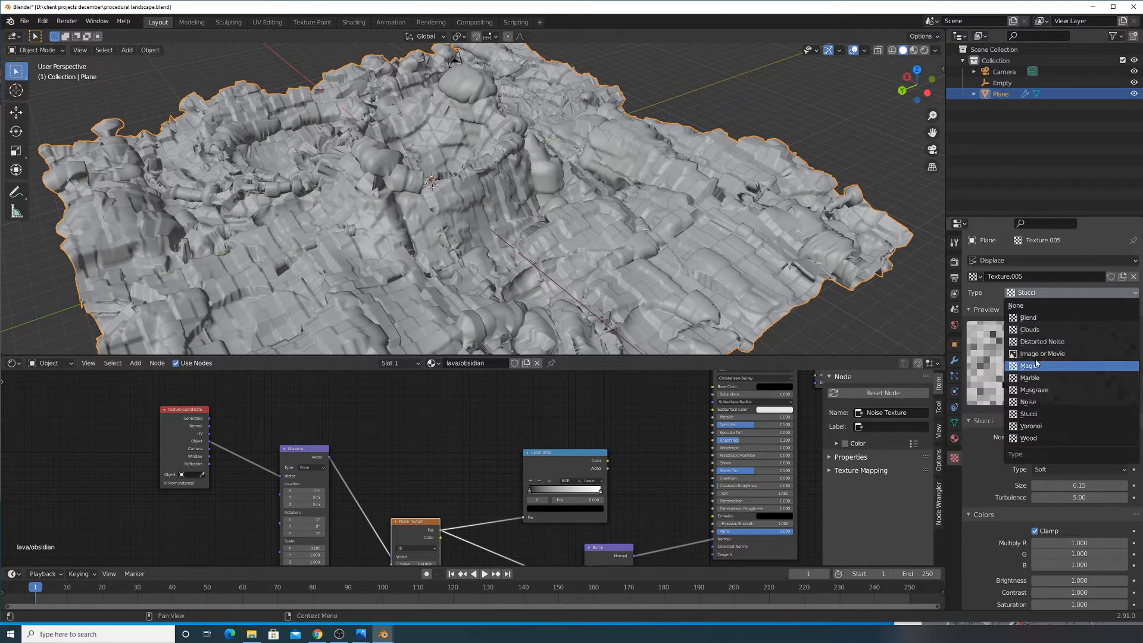
left_click(1027, 330)
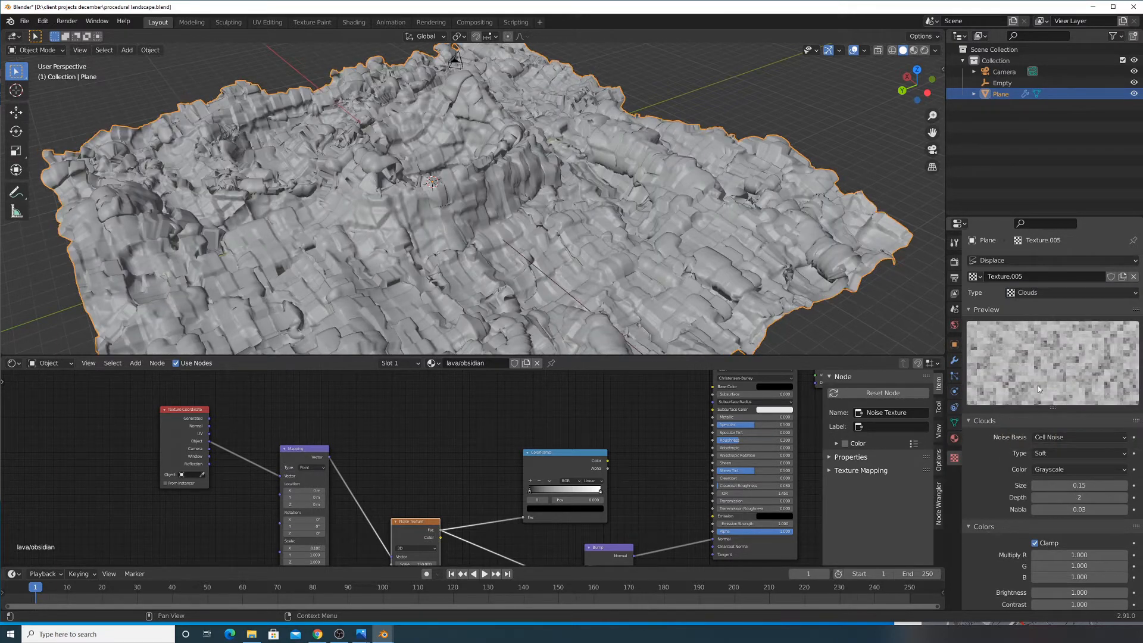
Move the Displace modifier to the end of the modifier stack, after Displace.003
mouse_move(1084, 481)
left_mouse_down()
mouse_move(1062, 482)
mouse_move(1083, 484)
left_mouse_up()
left_click(954, 361)
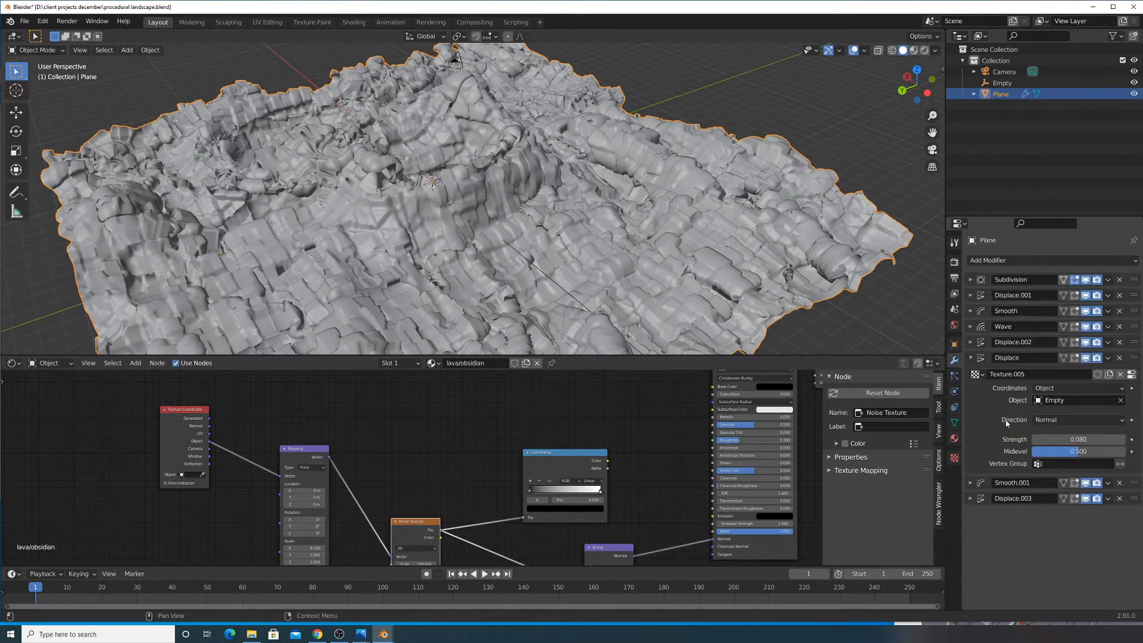
left_click_drag(1134, 358, 1138, 511)
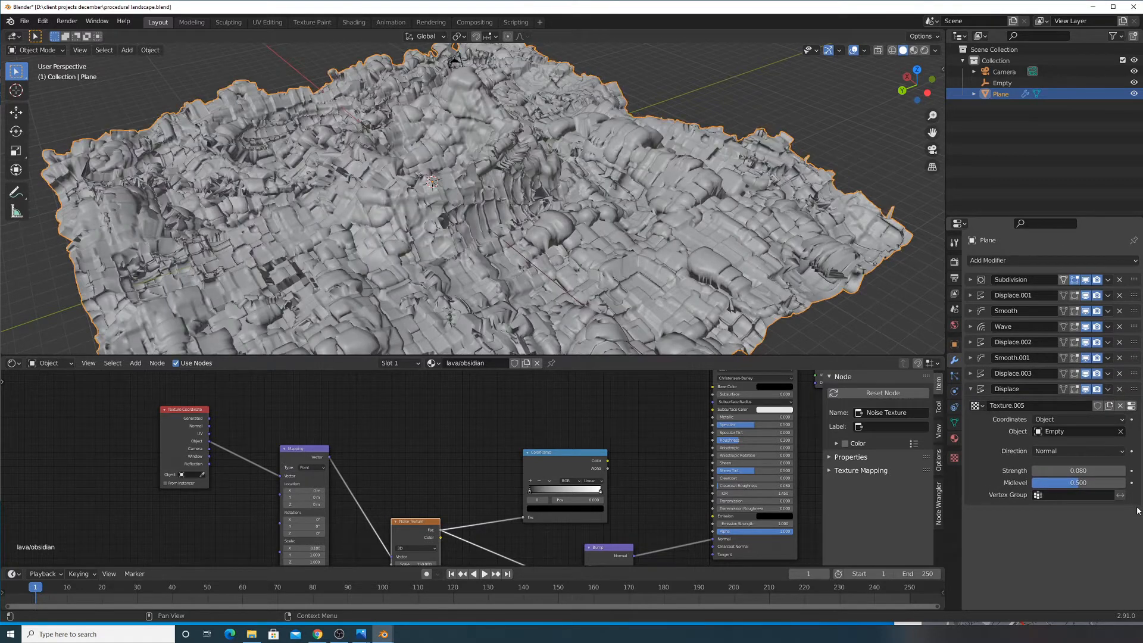
Try a strength of 0.18 on the Displace modifier and bring it back to 0.08
mouse_move(1078, 471)
left_mouse_down()
mouse_move(1025, 470)
mouse_move(1101, 470)
left_mouse_up()
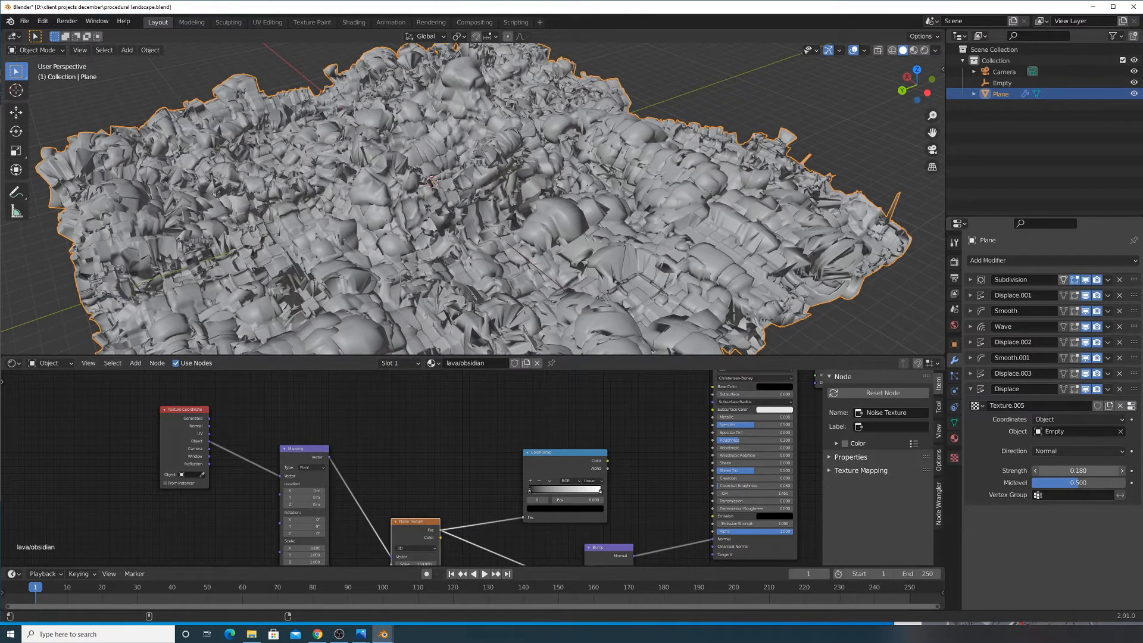
left_click(1035, 470)
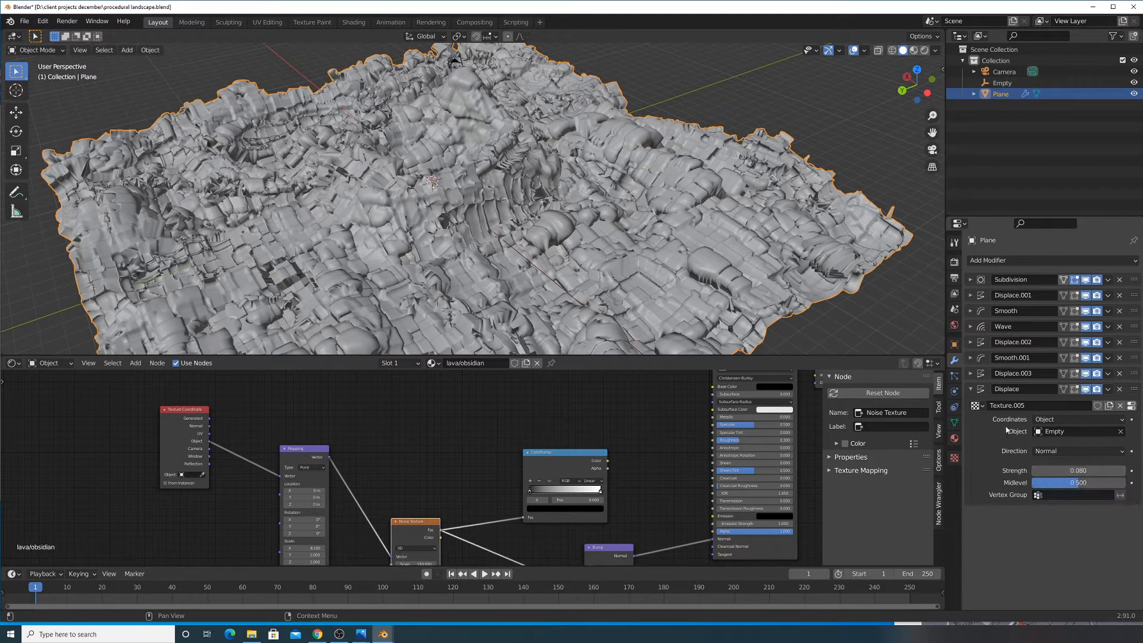
left_click(974, 390)
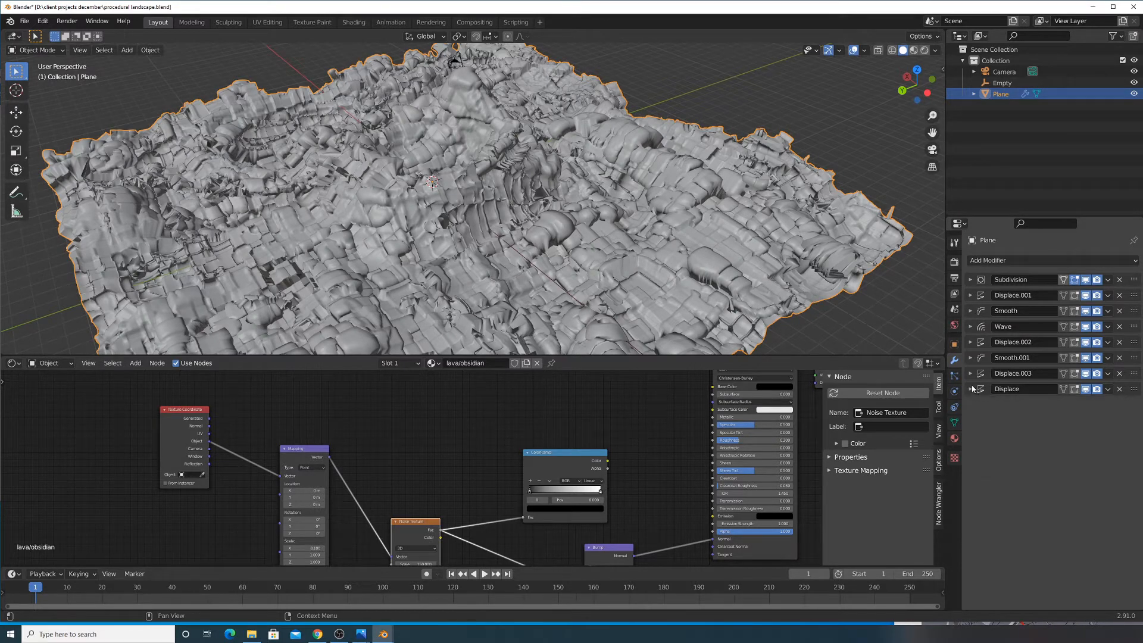
left_click(973, 389)
Expand the Displace.003 modifier and examine the settings of its Texture.002
left_click(972, 373)
left_click_drag(1081, 442, 1046, 442)
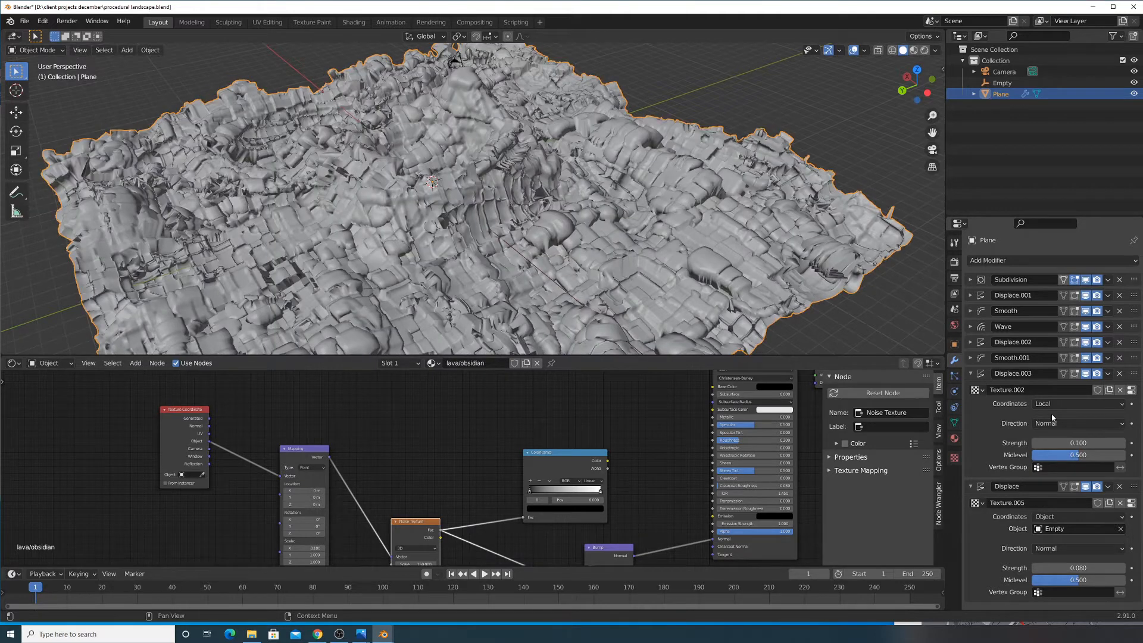
left_click(954, 457)
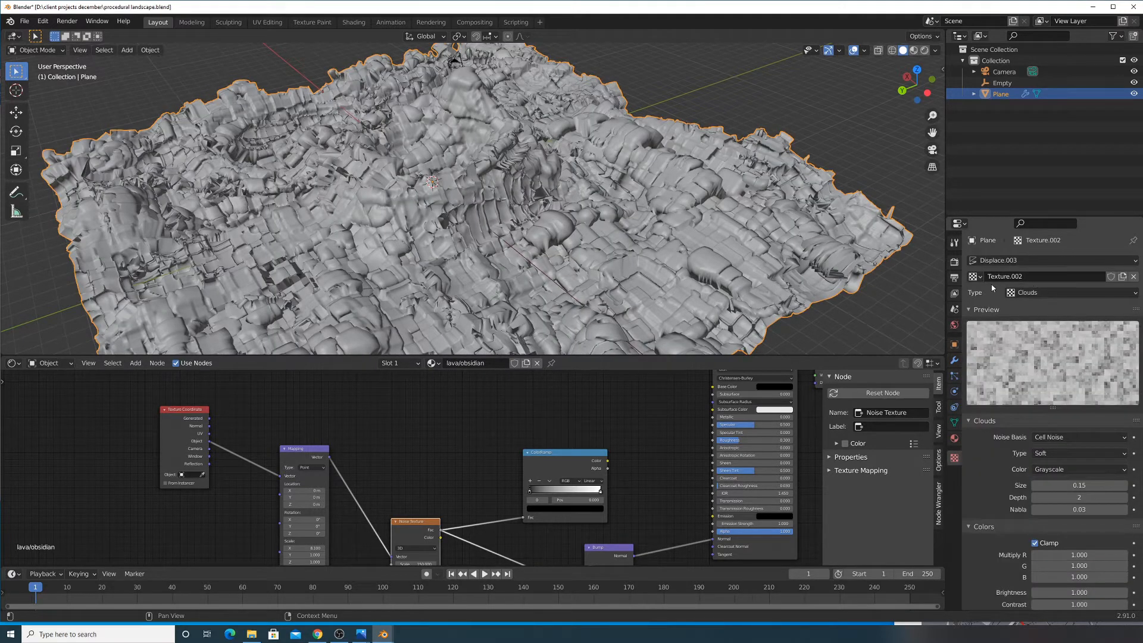
left_click(954, 360)
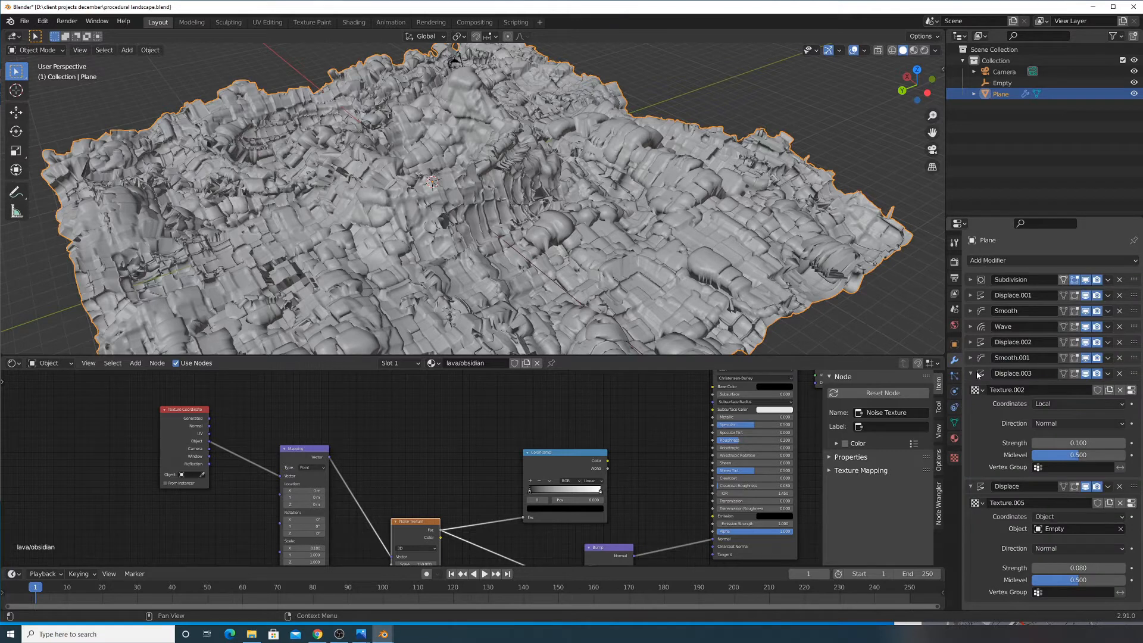
Remove the Displace and Displace.003 modifiers from the Plane and toggle the viewport display of Smooth.001 off and on
left_click(955, 458)
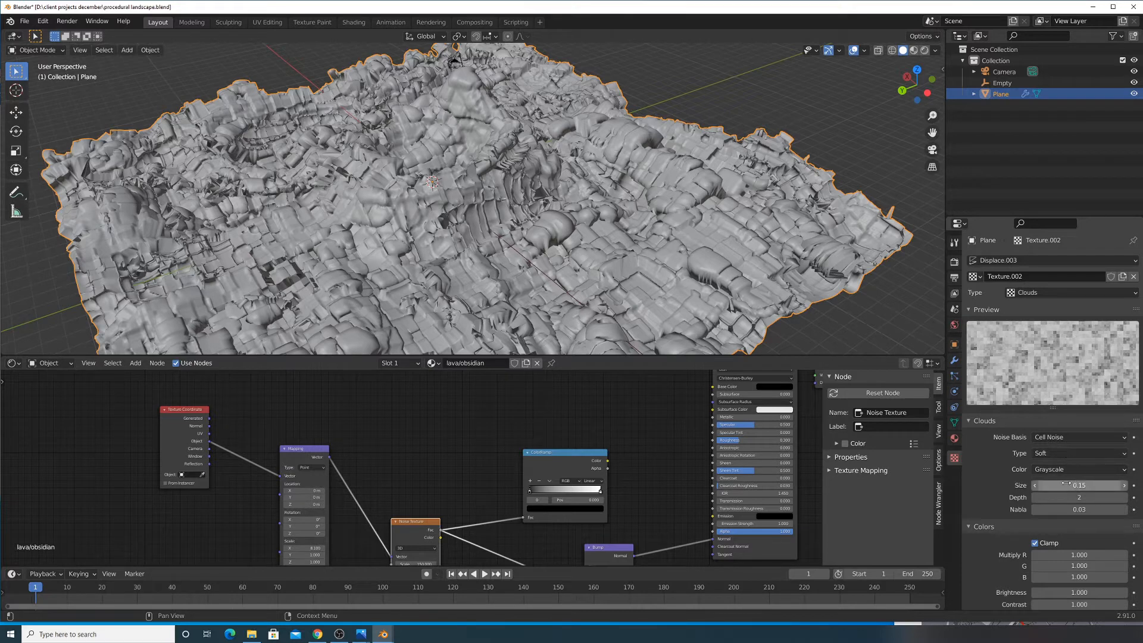
left_click(955, 360)
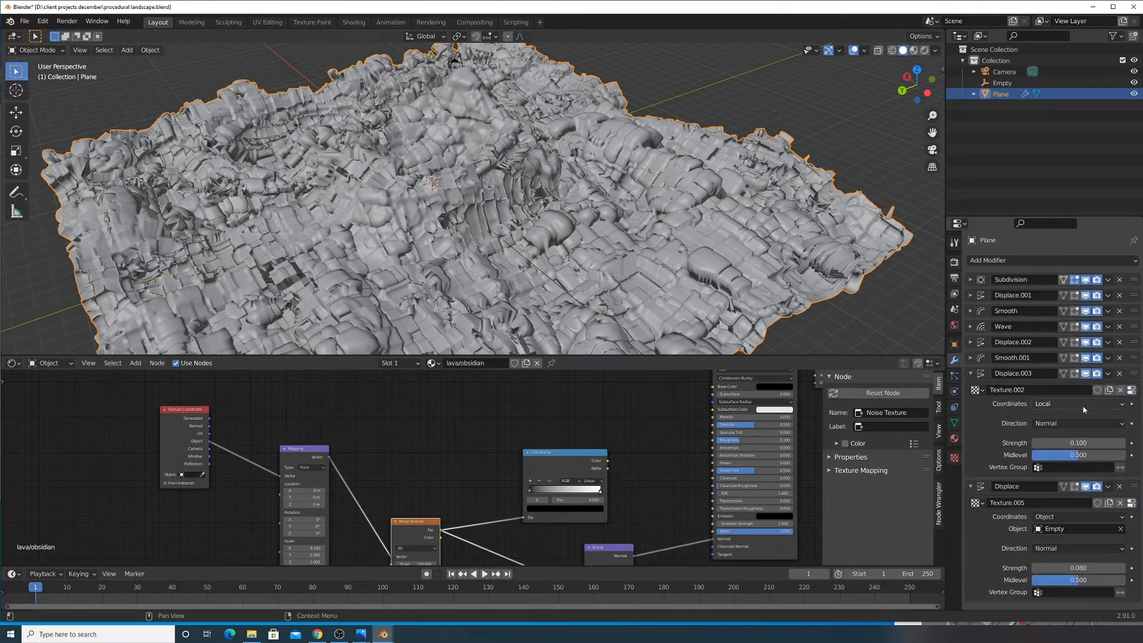
left_click(1120, 486)
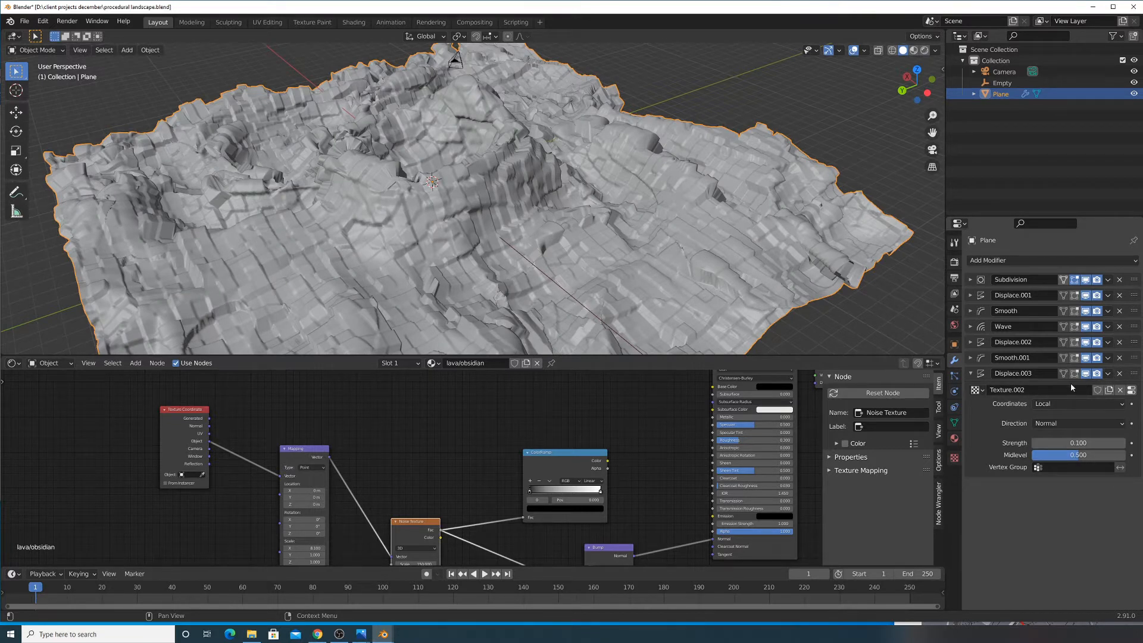
left_click(1120, 374)
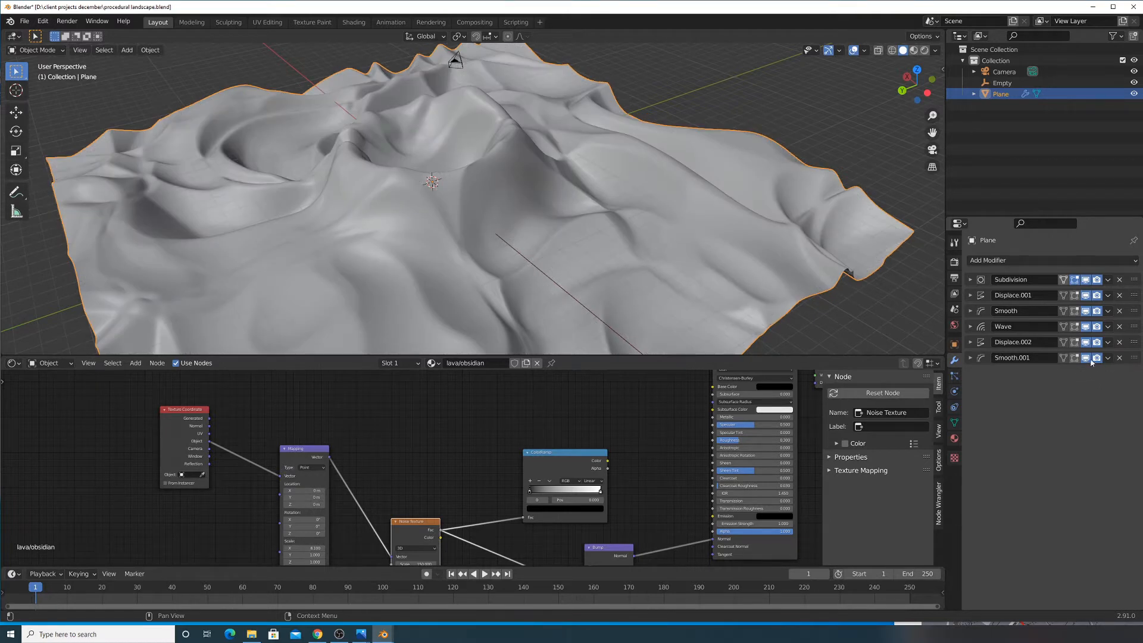
left_click(1089, 359)
left_click(1089, 359)
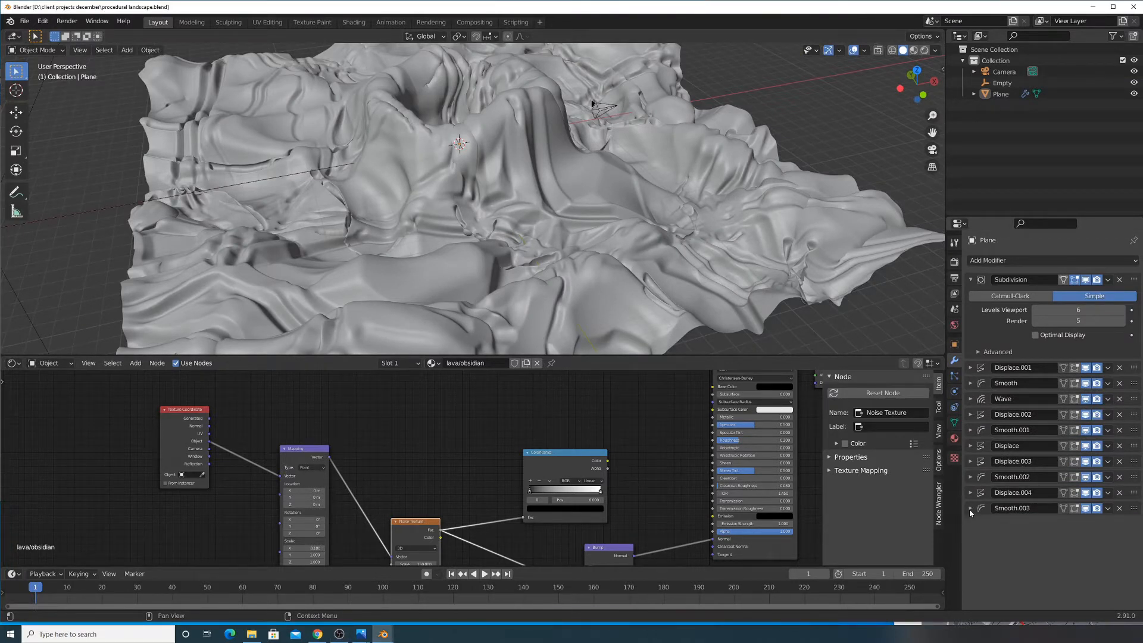
Expand the Displace.003, Smooth.002 and Displace.004 modifiers and examine the Distorted Noise texture used by Displace.004
left_click(971, 493)
left_click(970, 477)
left_click(971, 461)
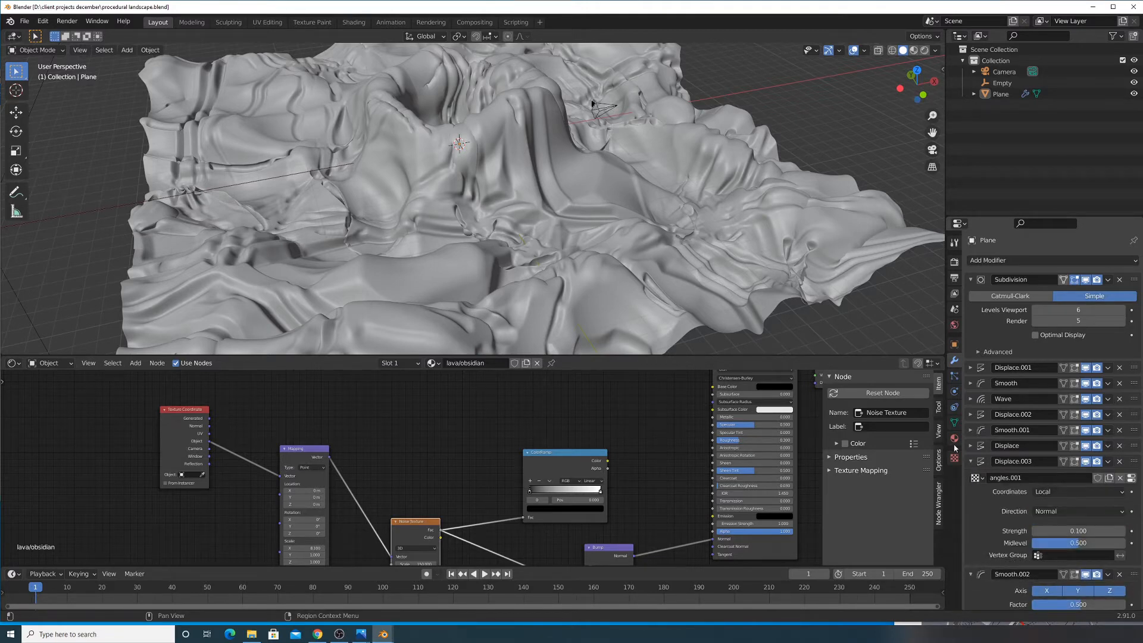
left_click(955, 458)
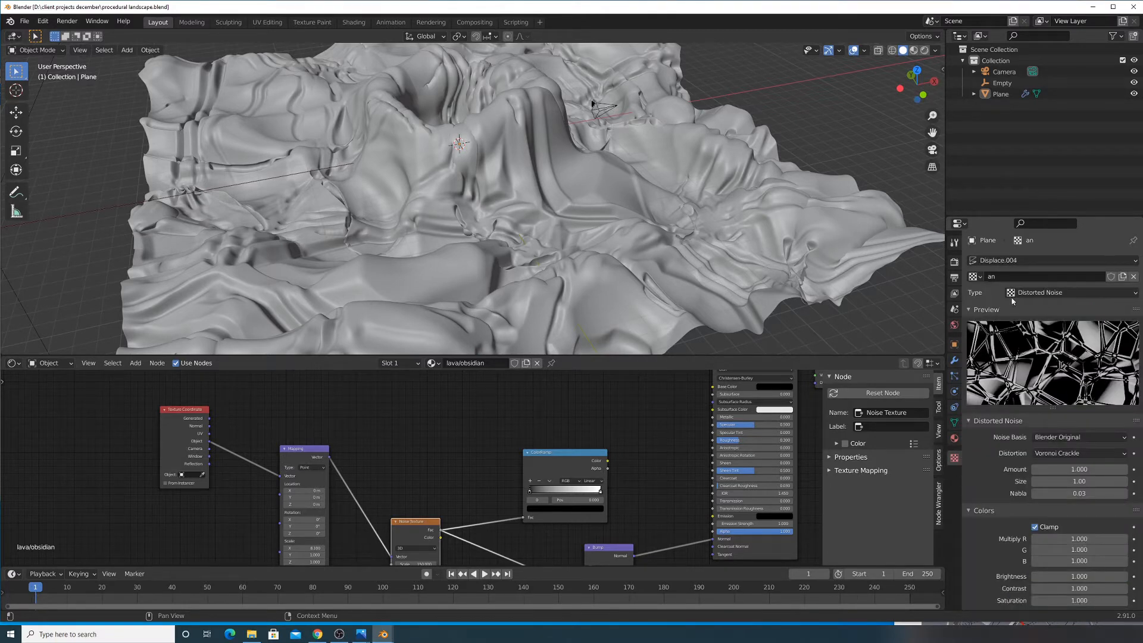
Examine the smoothed landscape's folds and ridges from several angles, close up and from farther away
mouse_move(536, 250)
middle_mouse_down()
mouse_move(563, 221)
mouse_move(527, 237)
middle_mouse_up()
scroll(528, 237, "down", 4)
middle_click_drag(513, 193, 483, 157, "shift")
scroll(523, 238, "up", 1)
scroll(493, 189, "down", 2)
scroll(494, 188, "up", 5)
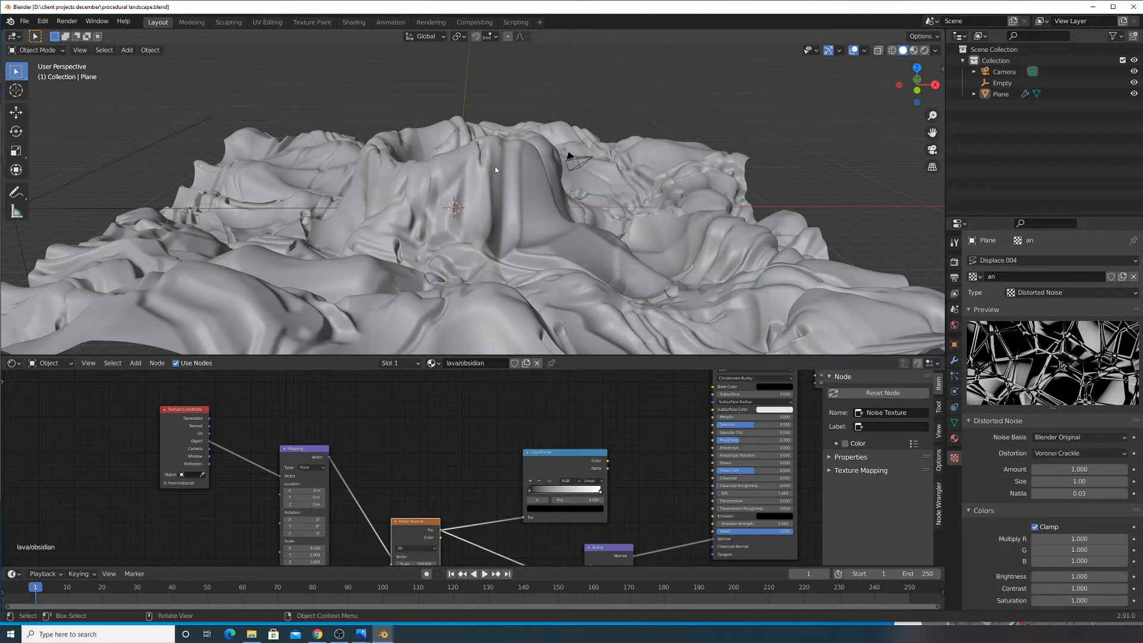
middle_click_drag(455, 189, 533, 184)
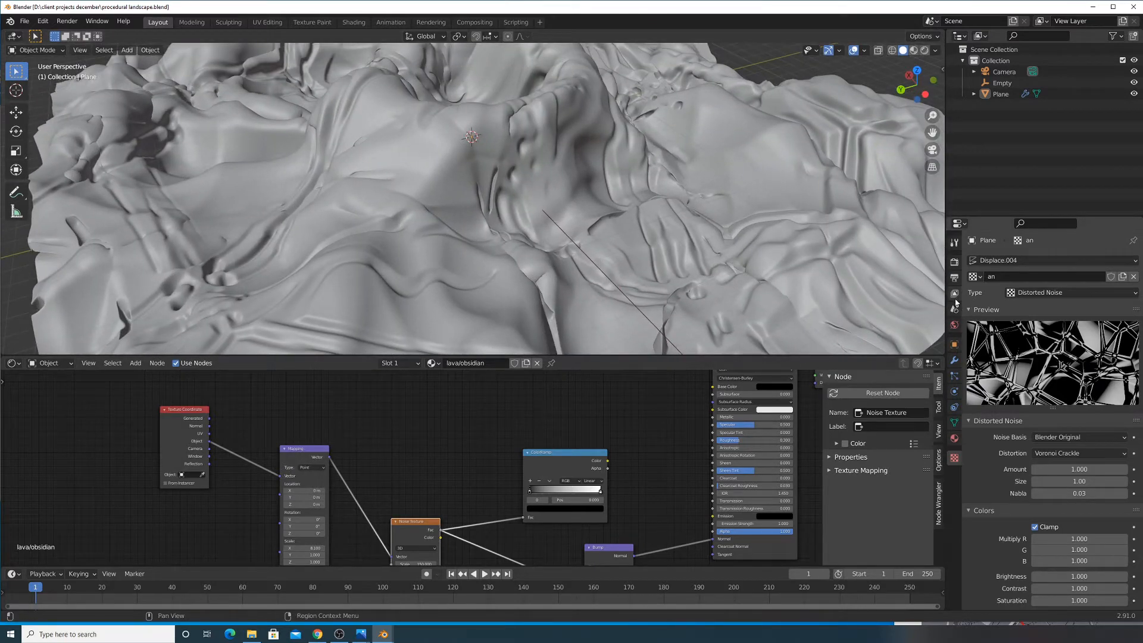
middle_click_drag(648, 218, 616, 217)
left_click(954, 359)
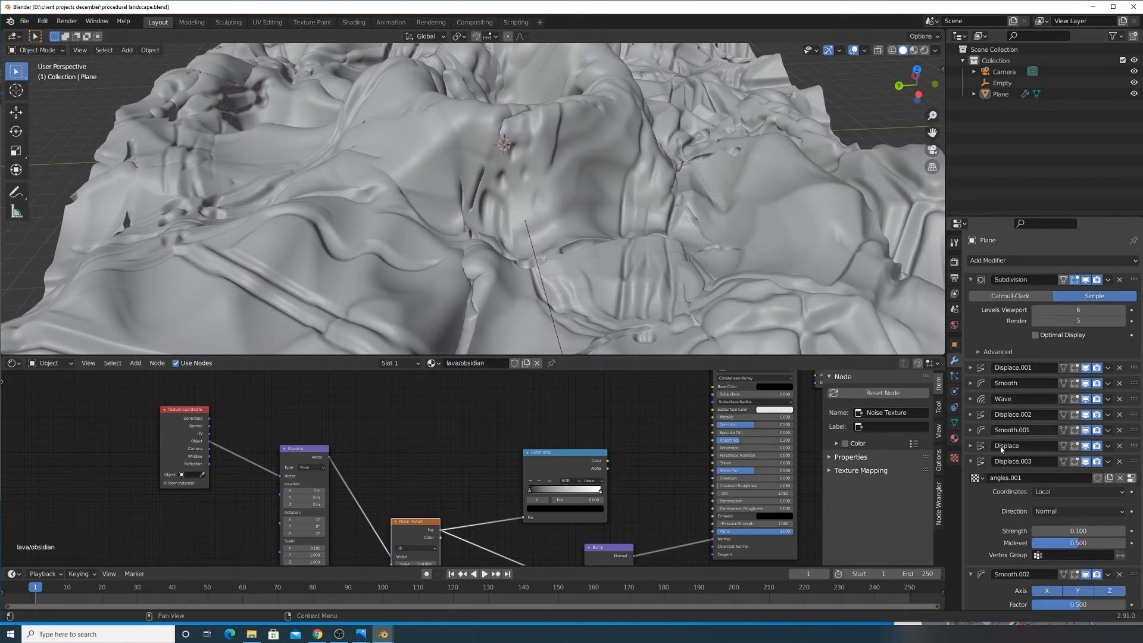
middle_click_drag(691, 281, 595, 234)
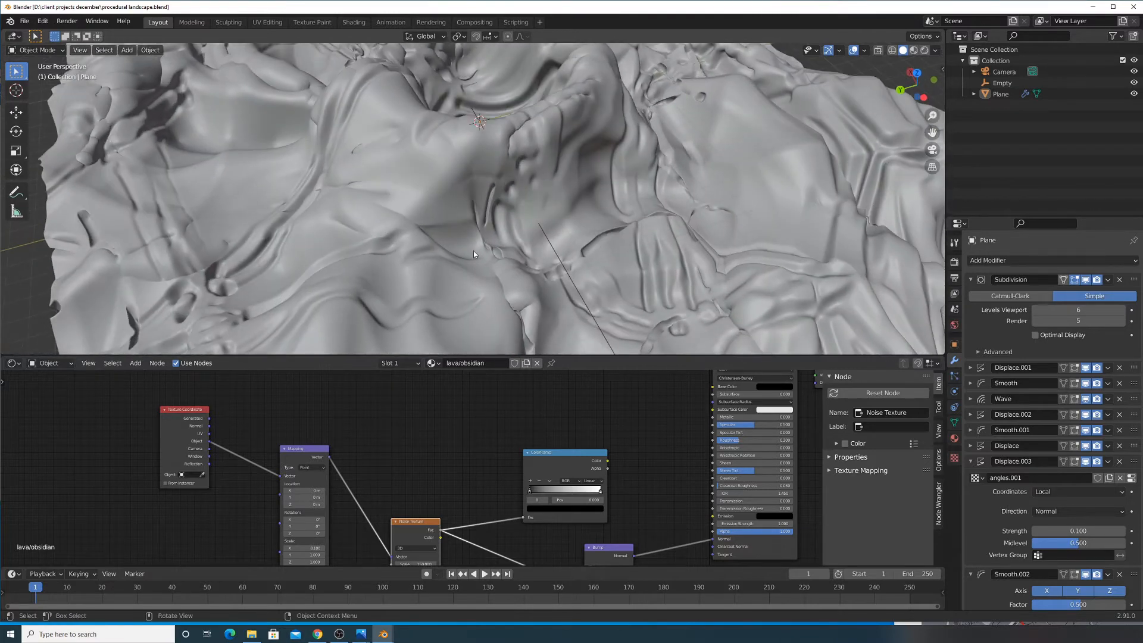
scroll(536, 196, "down", 3)
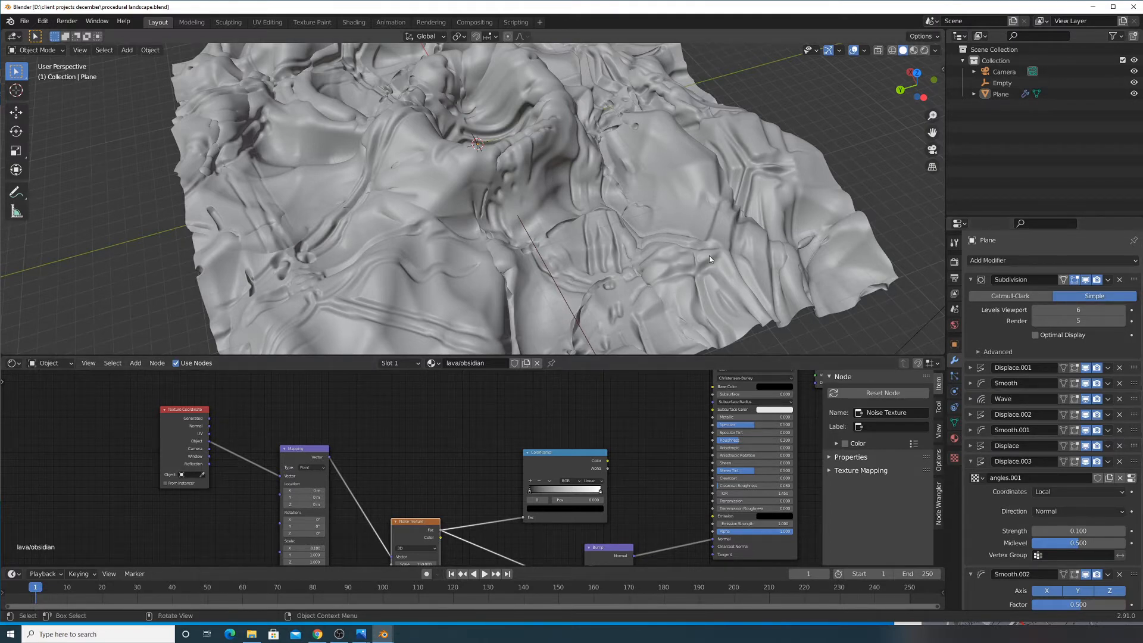
middle_click_drag(709, 256, 655, 226)
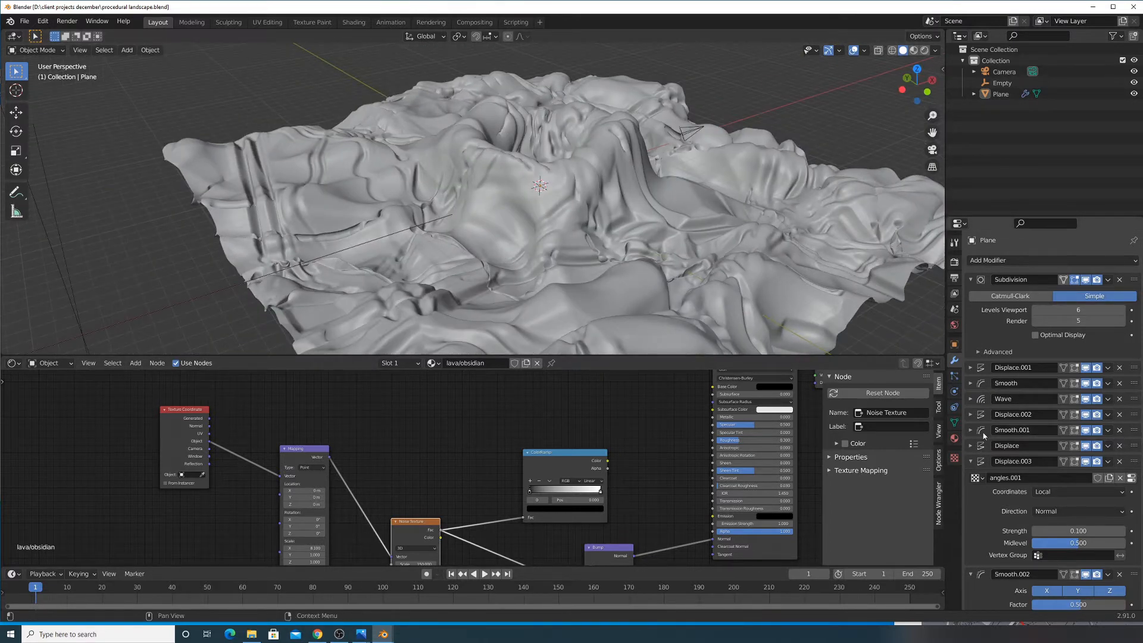
Confirm the Subdivision modifier's render level and collapse all expanded modifiers in the Plane's stack
left_click(971, 462)
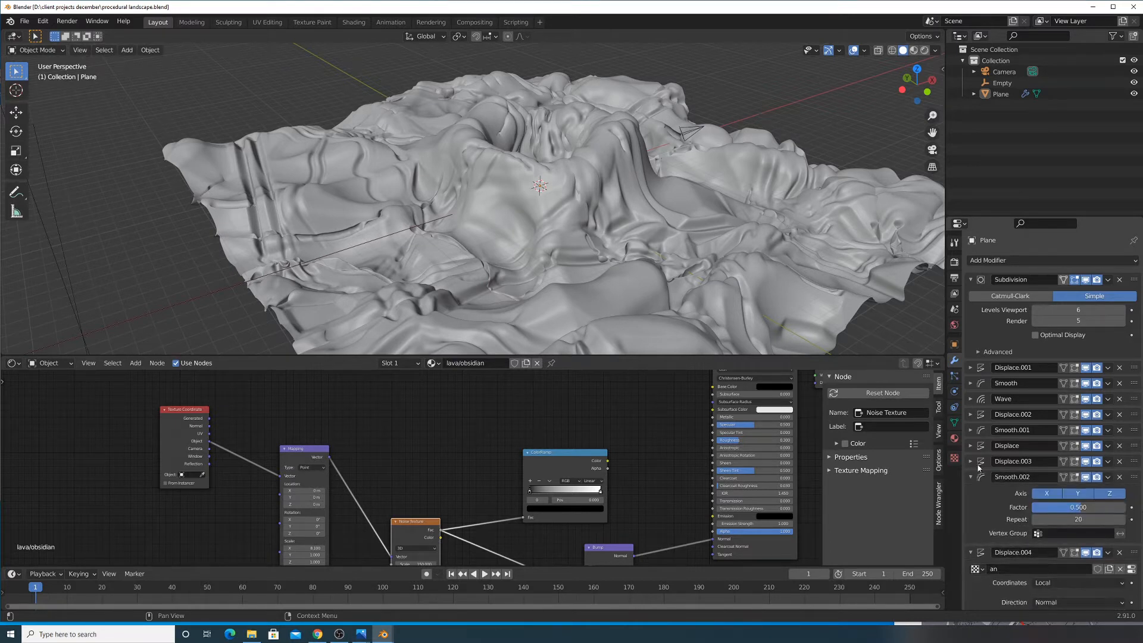
left_click(971, 476)
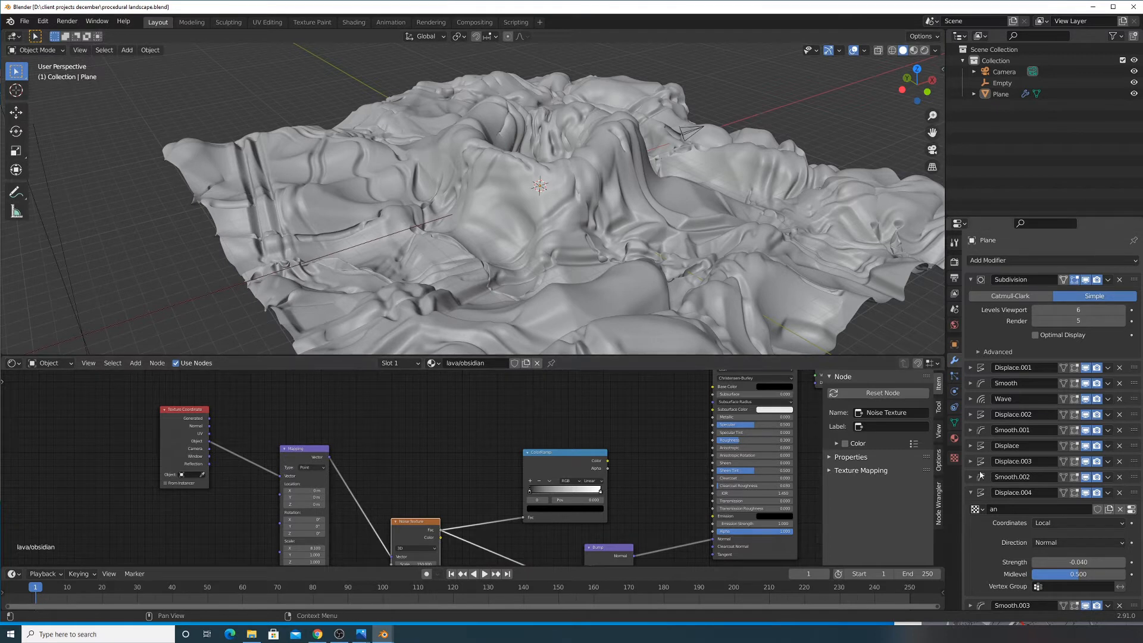
left_click(970, 493)
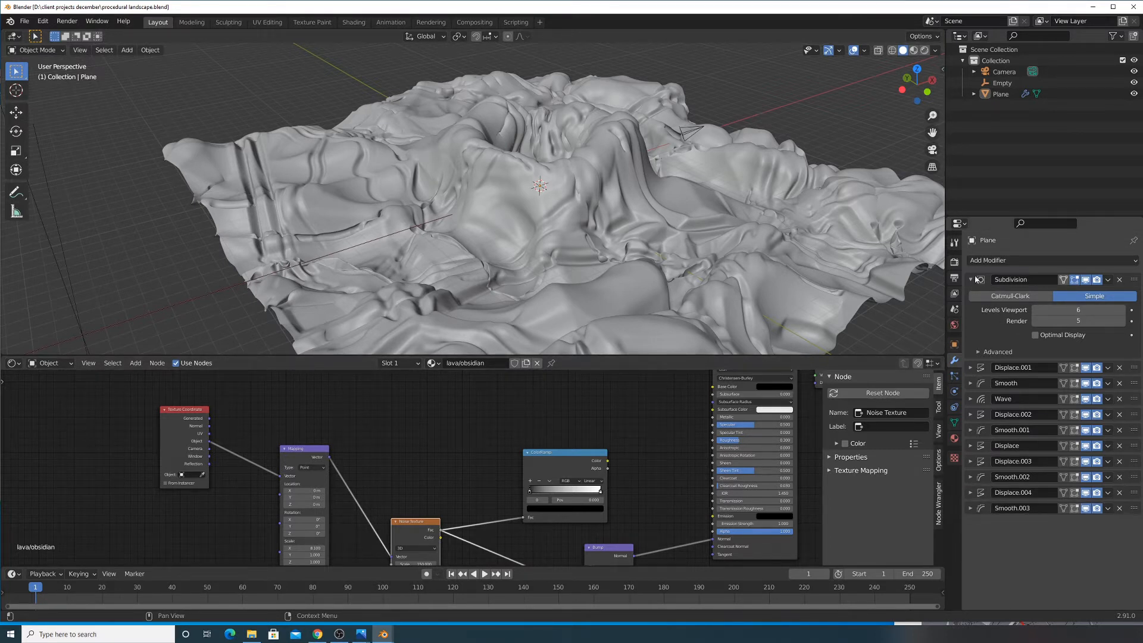
left_click(1063, 321)
key("Return")
left_click(972, 279)
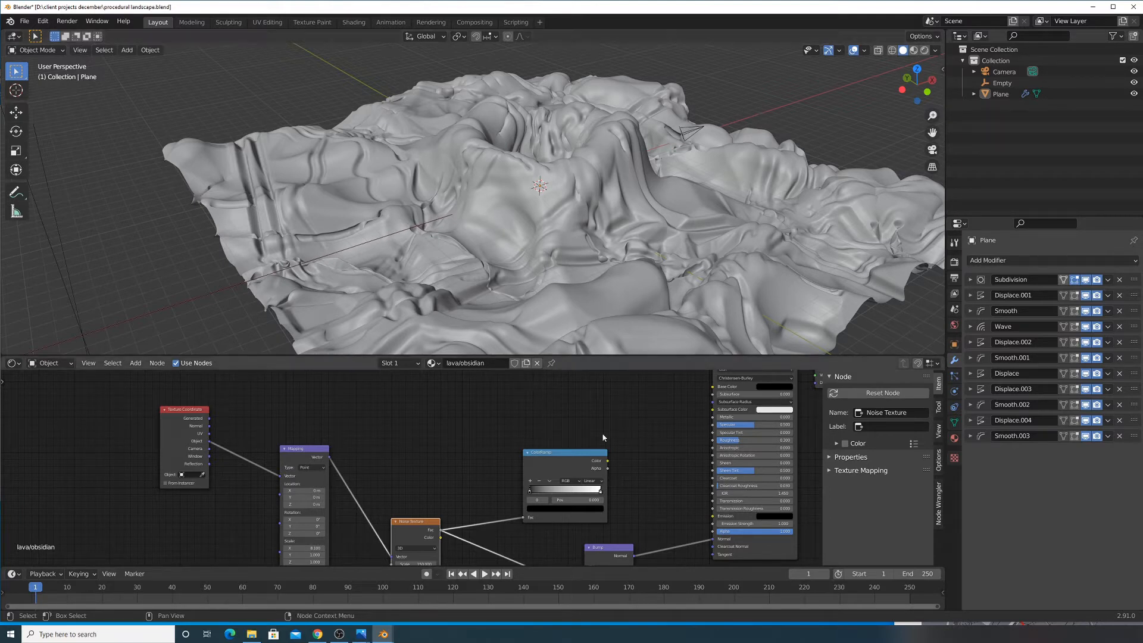
Enlarge the node editor and spread out the lava/obsidian material's nodes, from Texture Coordinate and ColorRamp to Principled BSDF
left_click_drag(645, 357, 645, 258)
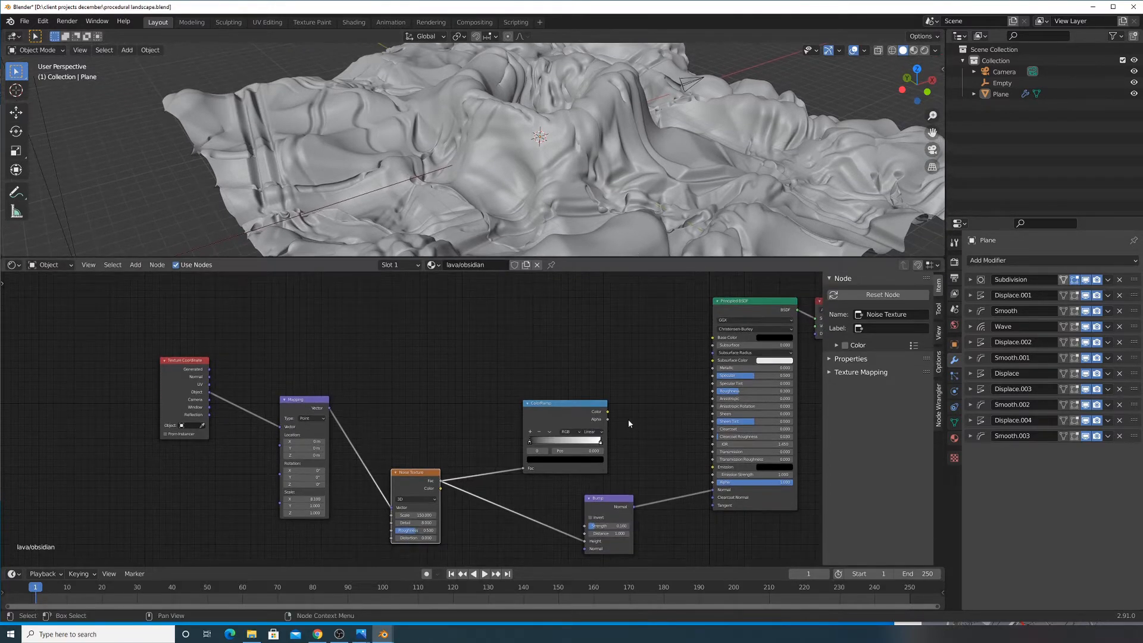
middle_click_drag(610, 418, 477, 399)
left_click_drag(605, 300, 587, 307)
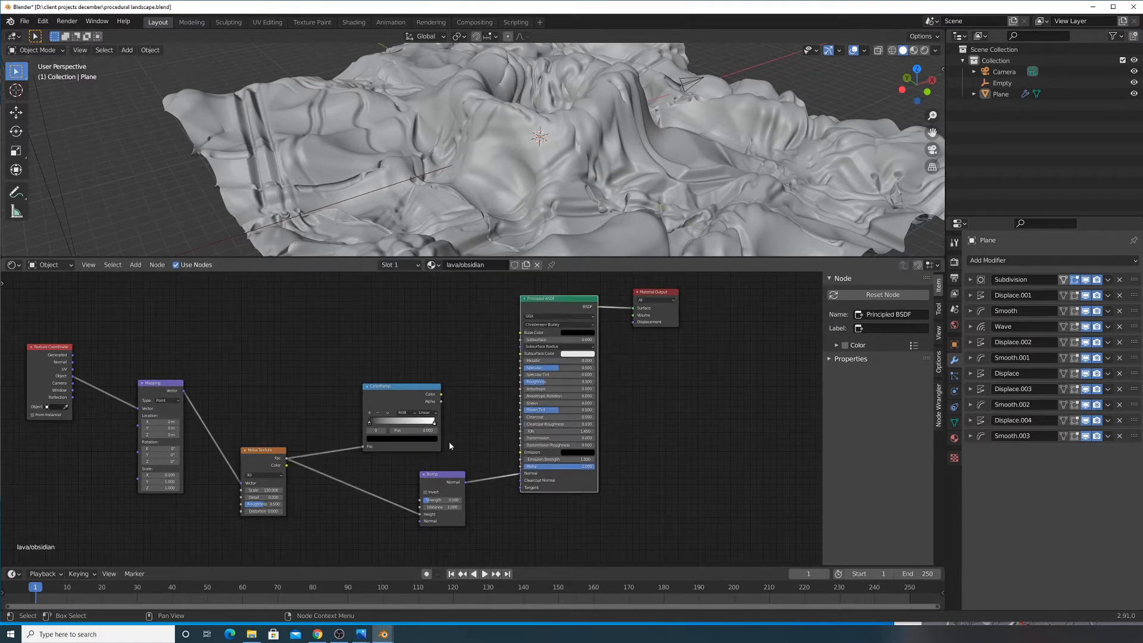
left_click_drag(457, 486, 453, 482)
left_click_drag(273, 462, 270, 448)
left_click_drag(390, 391, 364, 342)
left_click_drag(142, 393, 143, 374)
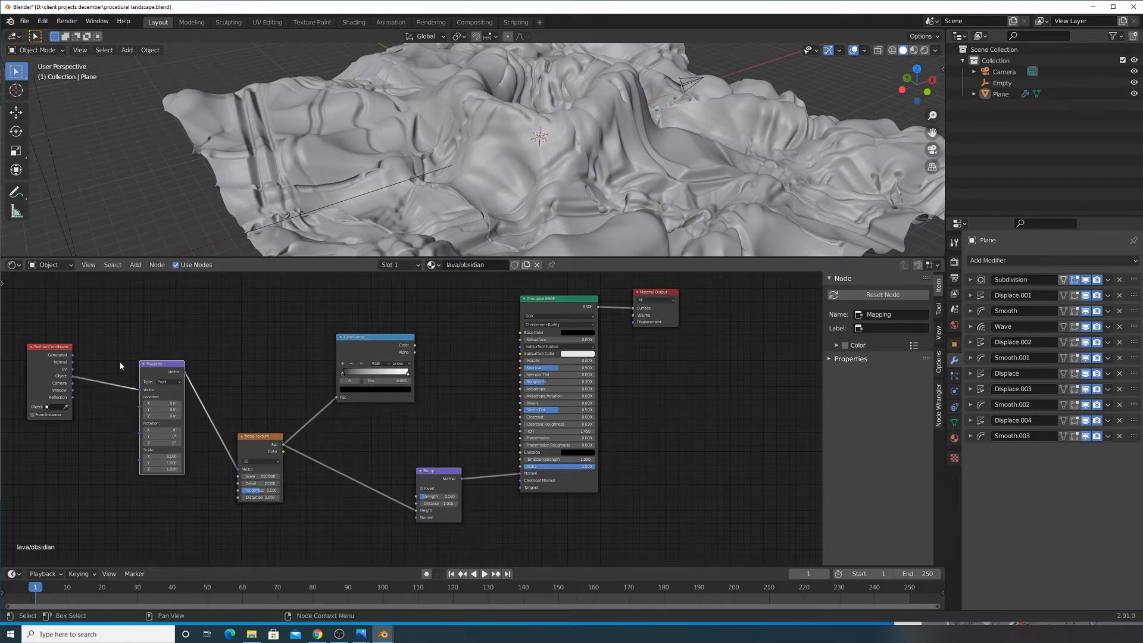
left_click_drag(54, 358, 53, 350)
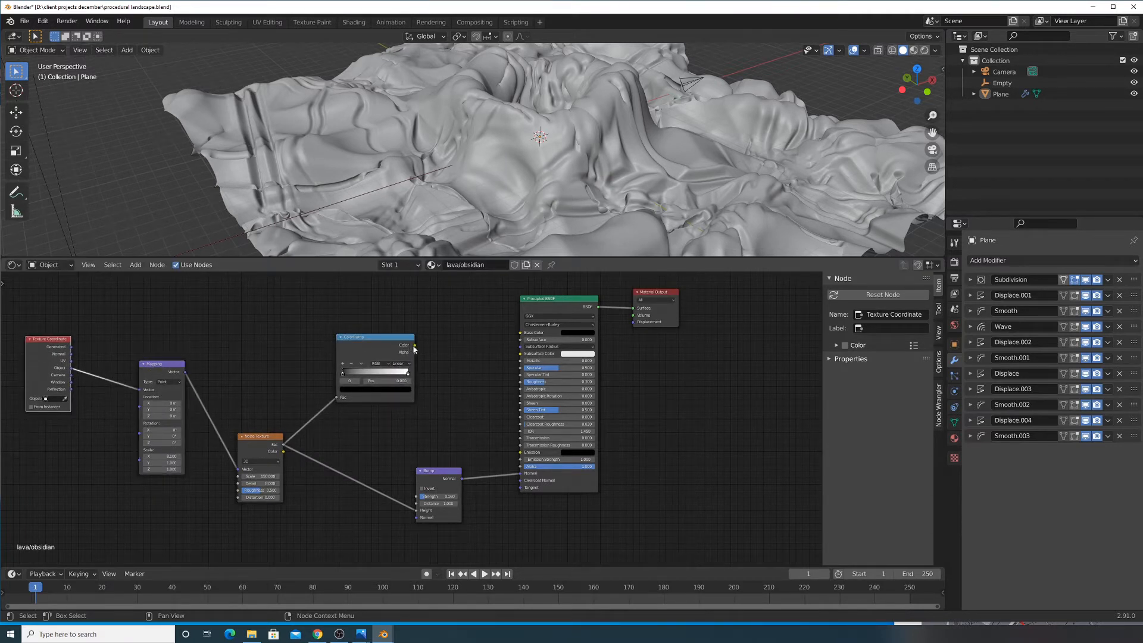
left_click_drag(411, 352, 356, 350)
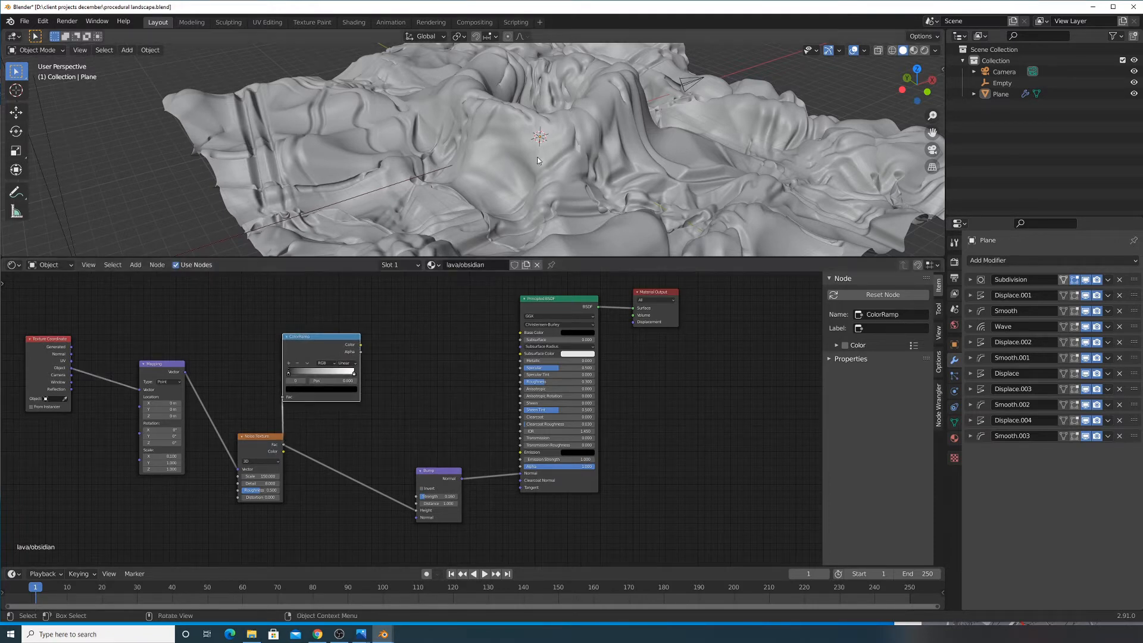
left_click_drag(317, 346, 391, 364)
Reposition the Noise Texture node and set its Scale to 150
scroll(342, 445, "up", 3)
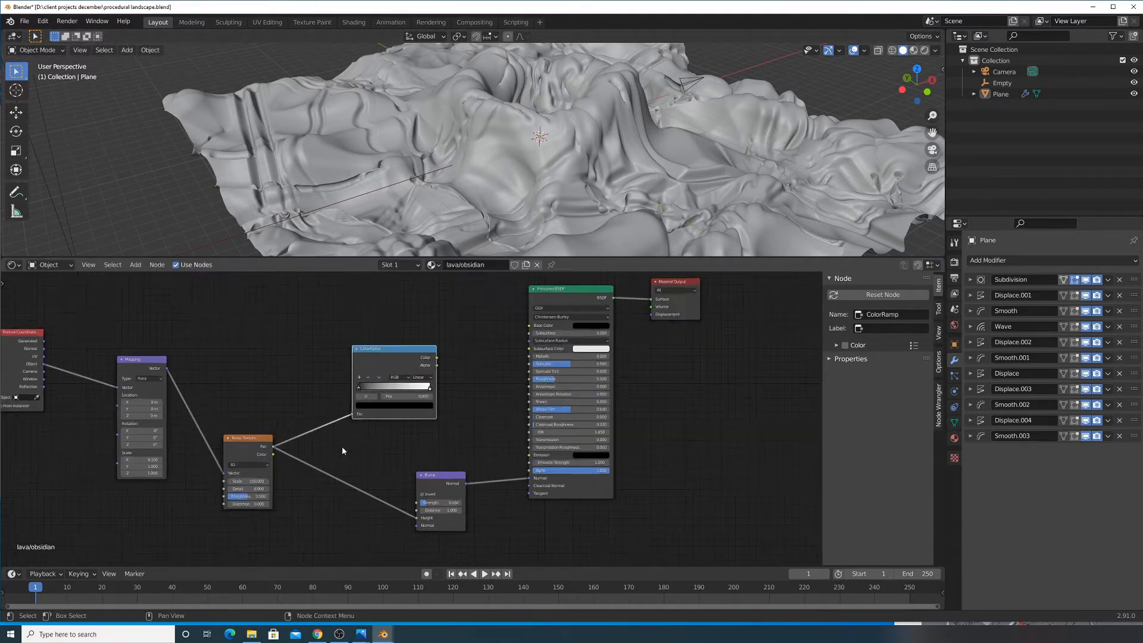
middle_click_drag(353, 409, 638, 332)
left_click_drag(396, 391, 396, 357)
middle_click_drag(407, 368, 434, 414)
scroll(434, 414, "down", 1)
scroll(434, 414, "down", 1)
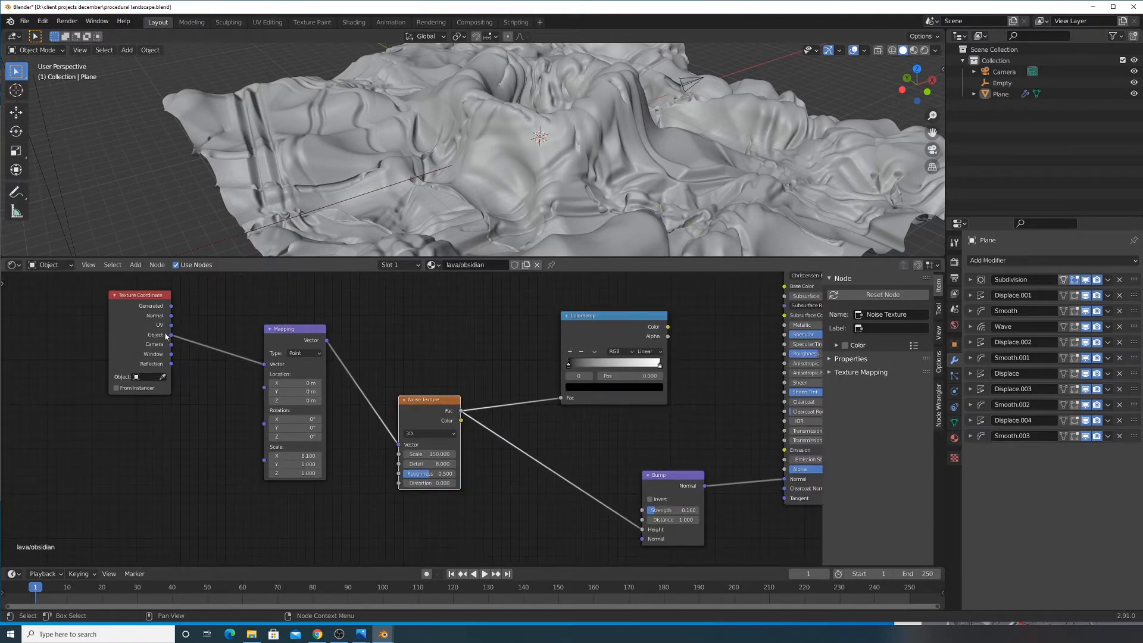
scroll(412, 417, "up", 2)
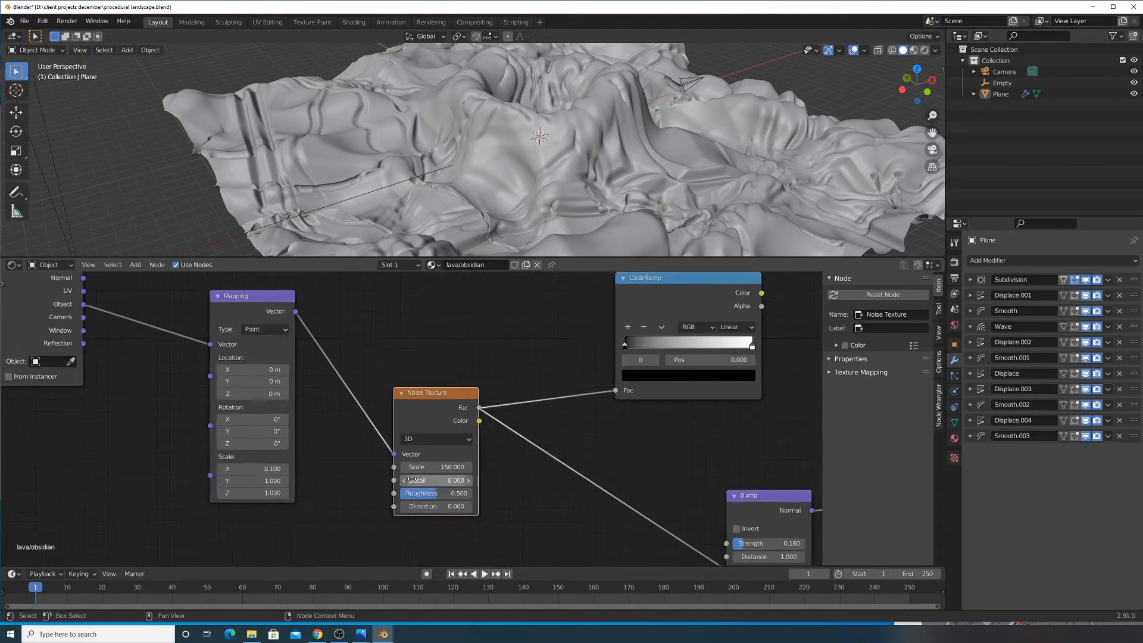
left_click(444, 471)
type("150")
key("Return")
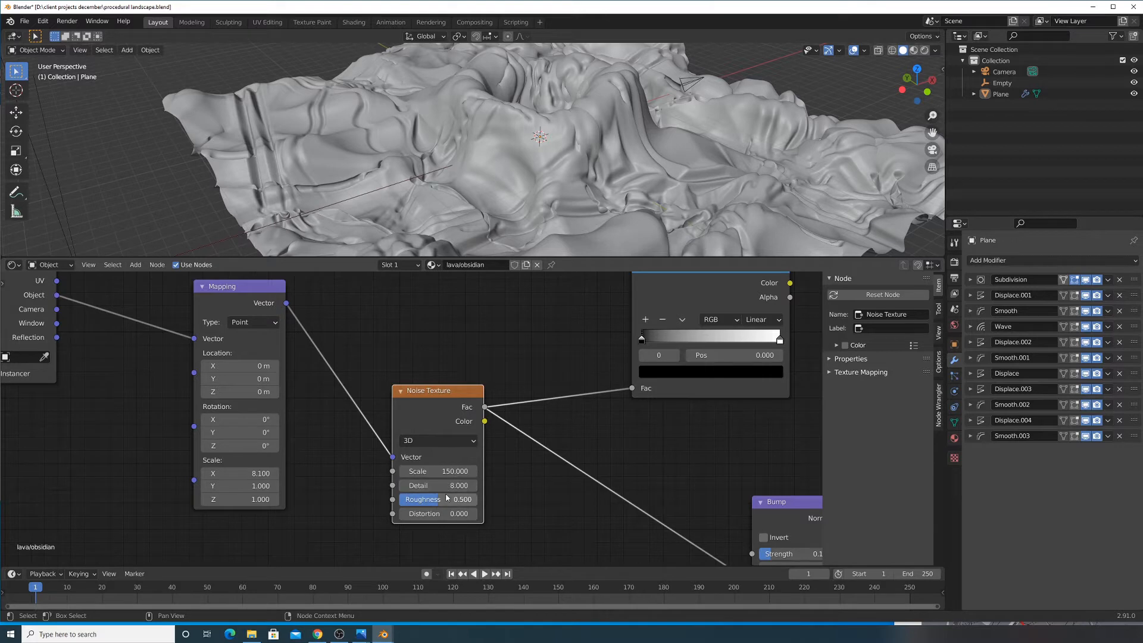
Preview the ColorRamp's color output through a Viewer node and switch the viewport to rendered shading
middle_click_drag(534, 355, 350, 450)
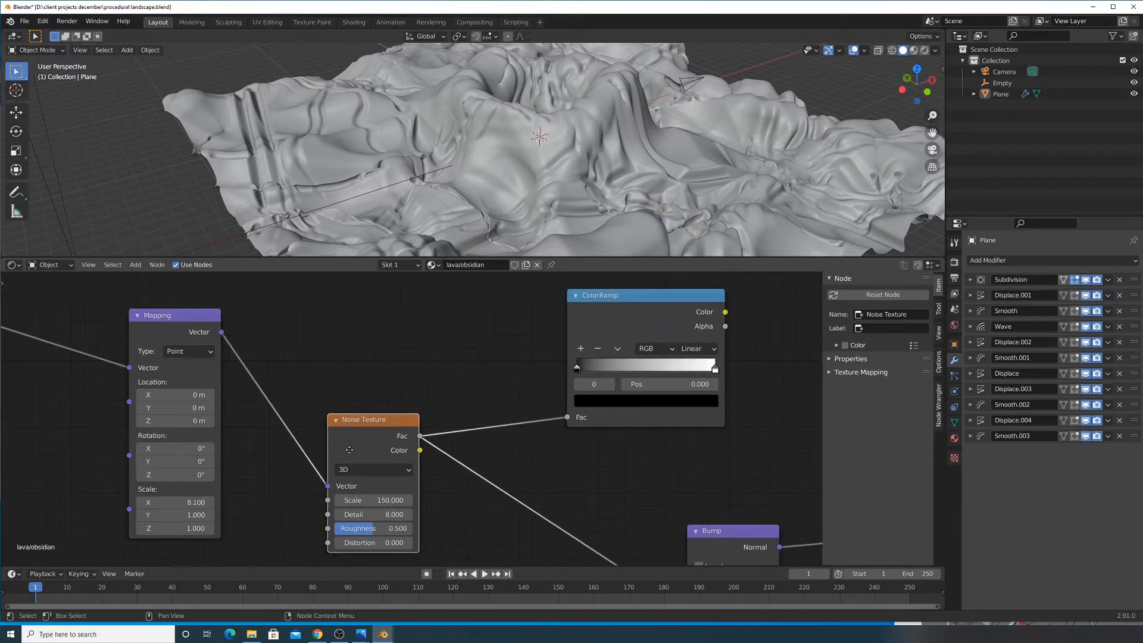
scroll(349, 450, "down", 2)
left_click(602, 356)
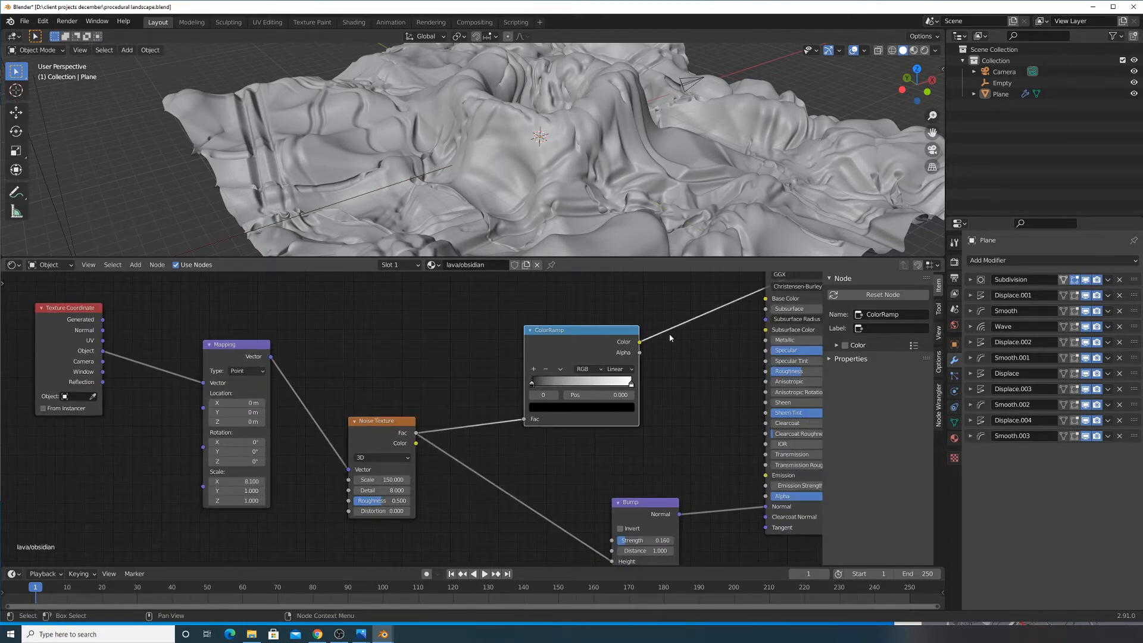
left_click(620, 357, "ctrl+shift")
middle_click_drag(619, 357, 408, 431)
left_click(925, 50)
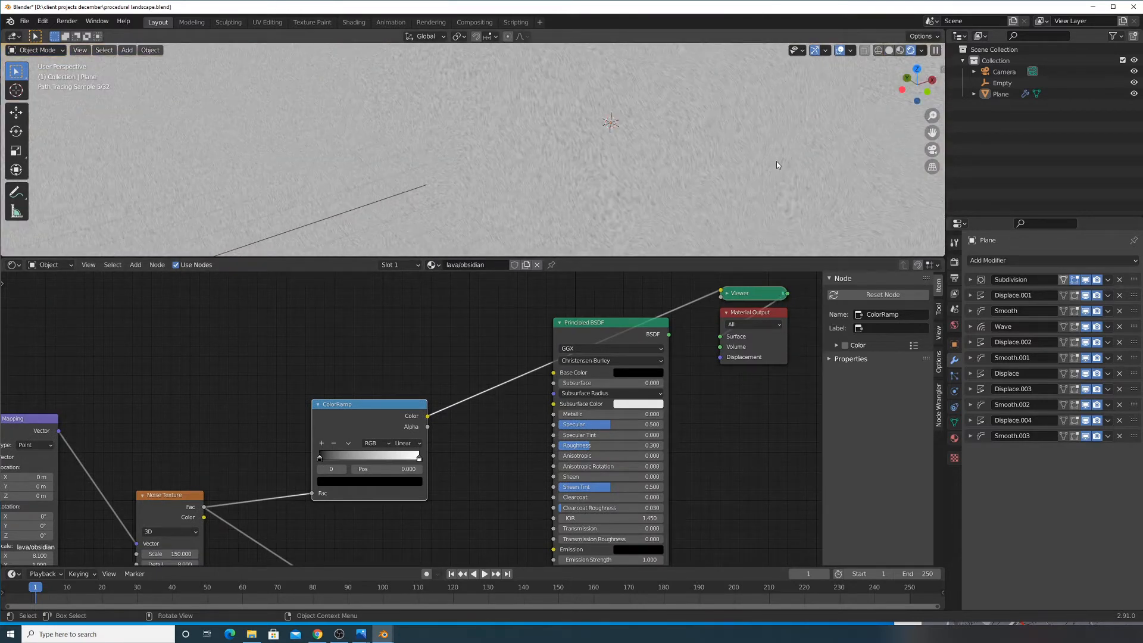
scroll(779, 194, "down", 10)
scroll(597, 120, "up", 6)
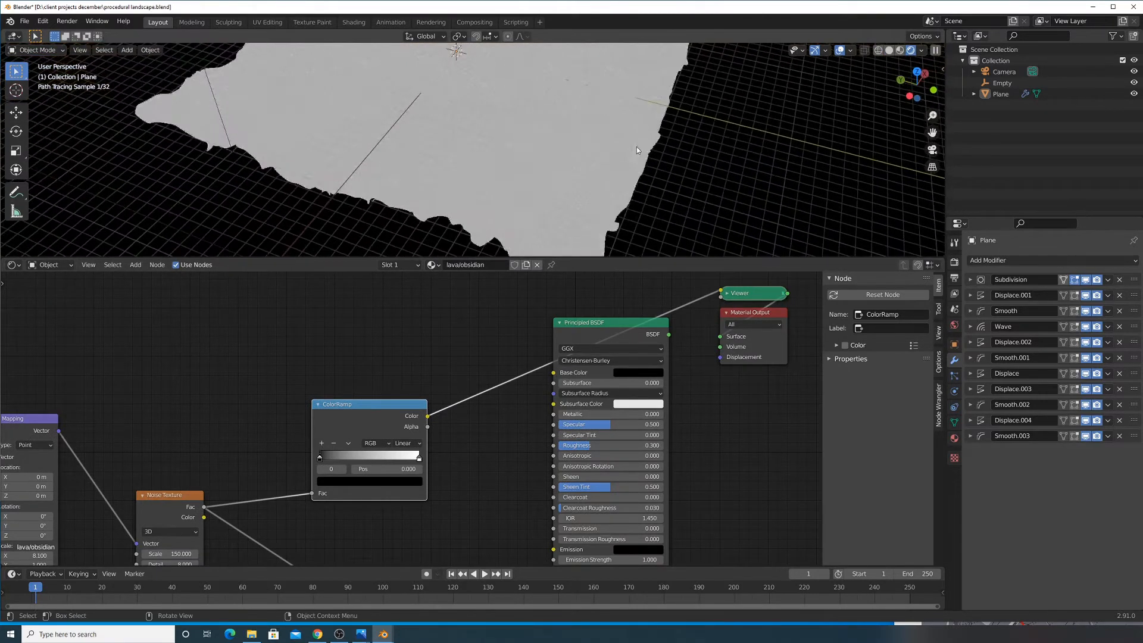
Enlarge the 3D viewport and examine the ColorRamp preview on the landscape
left_click_drag(608, 259, 609, 403)
middle_click_drag(610, 255, 570, 240)
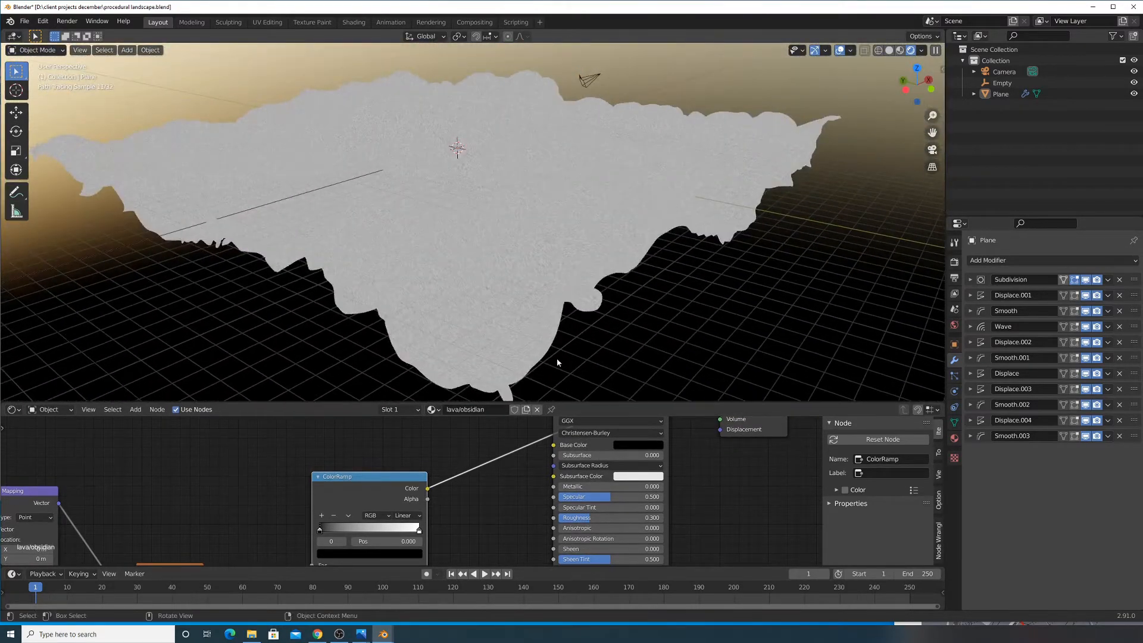
scroll(547, 366, "up", 1)
middle_click_drag(463, 552, 483, 515)
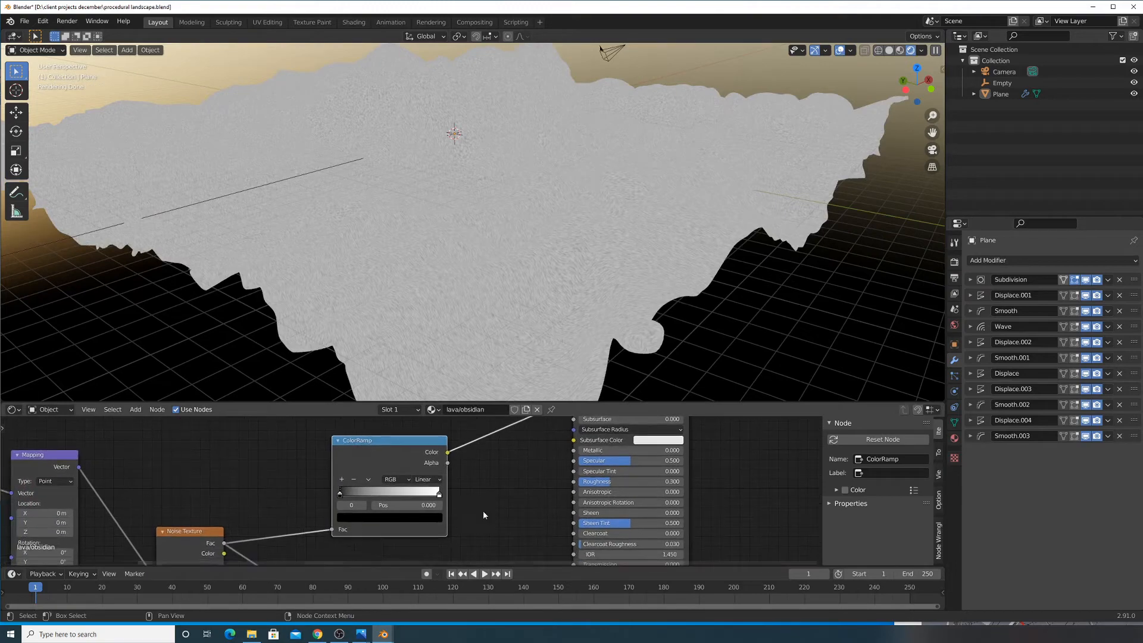
scroll(483, 510, "down", 3)
Return the material output to the Principled BSDF and give the node editor slightly more height to show the full node tree
left_click(511, 470)
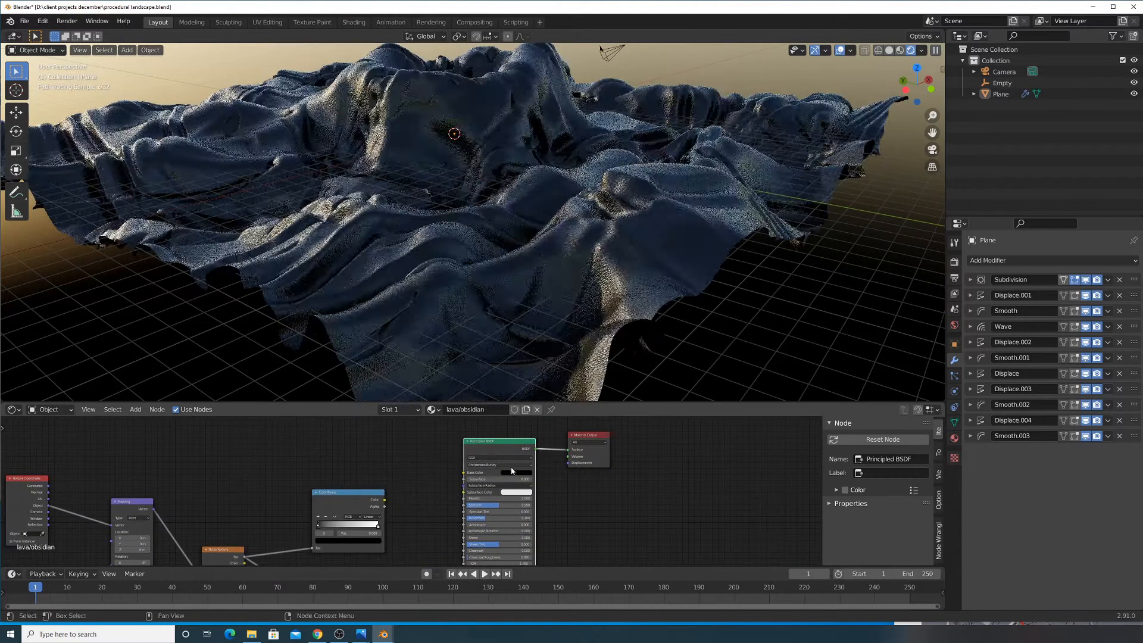
scroll(599, 320, "up", 2)
scroll(568, 320, "down", 1)
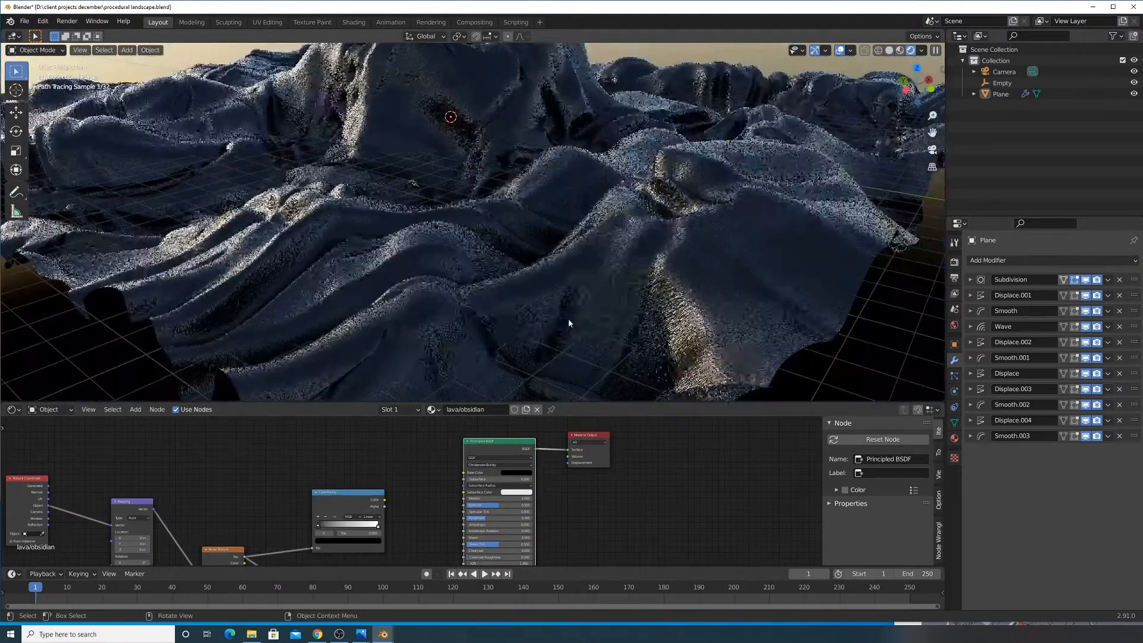
middle_click_drag(447, 475, 473, 430)
scroll(448, 456, "down", 2)
middle_click_drag(439, 468, 485, 451)
left_click_drag(489, 403, 494, 376)
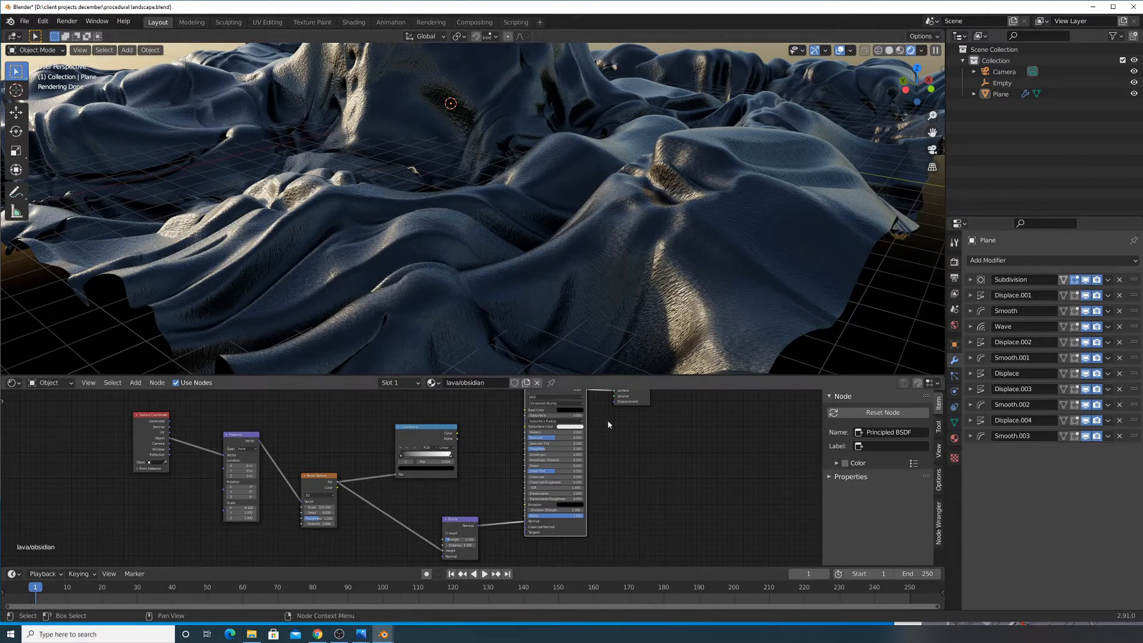
Set the Noise Texture node's Scale to 200
scroll(477, 456, "up", 3)
middle_click_drag(351, 468, 418, 452)
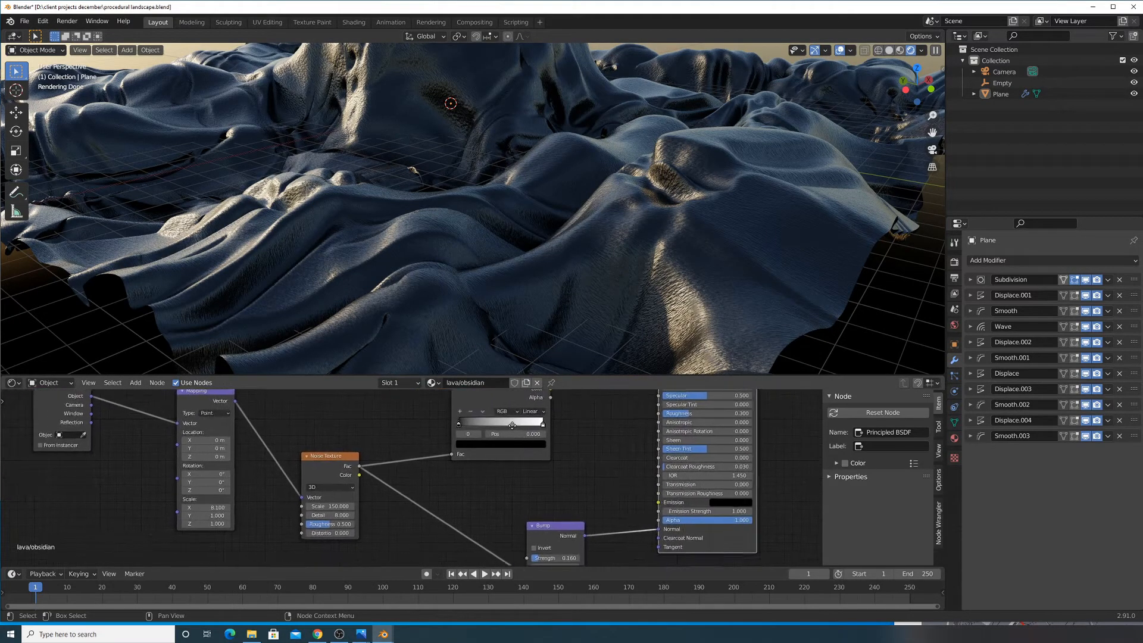
left_click_drag(331, 508, 363, 507)
left_click(335, 509)
type("150.0")
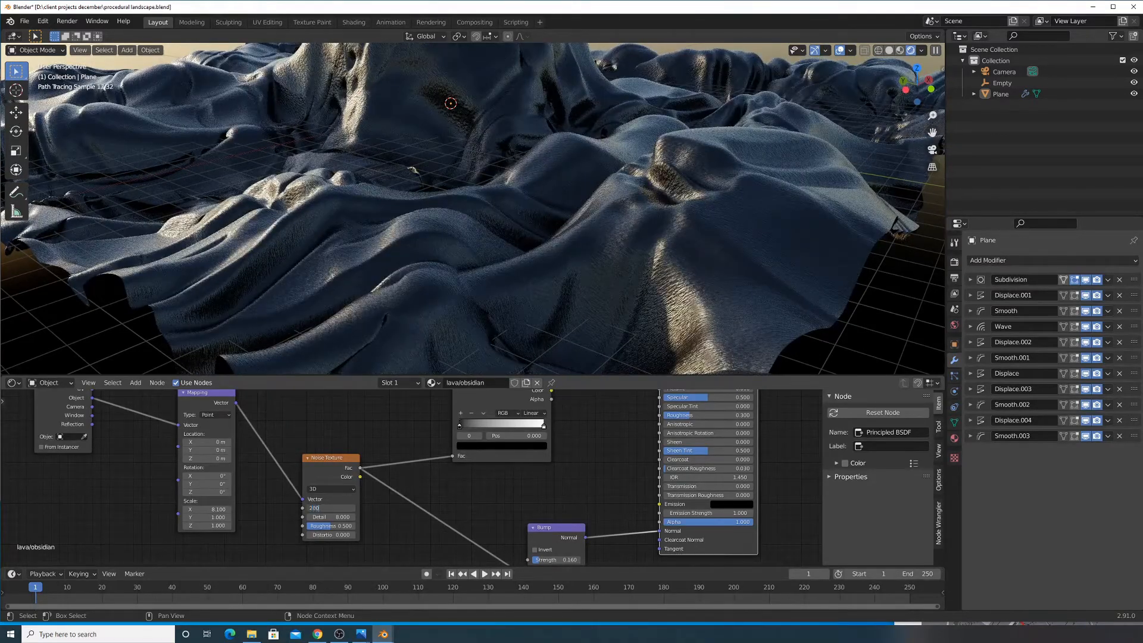
key("Return")
Set the Mapping node's X scale to 12 and inspect the bump detail on the landscape
middle_click_drag(355, 454, 437, 448)
left_click(281, 509)
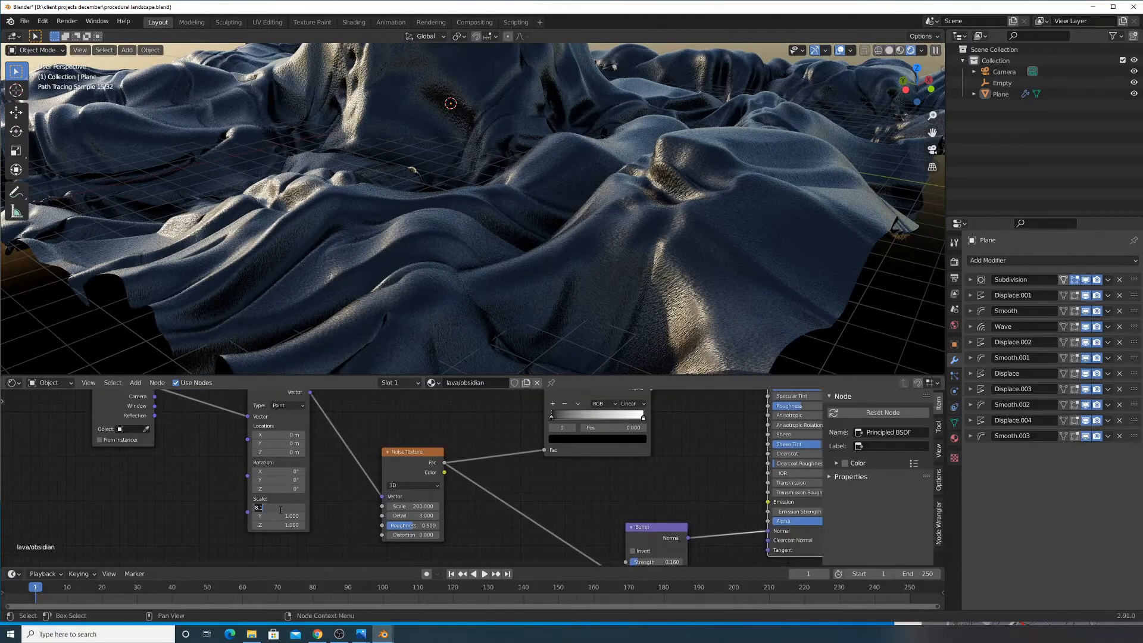
type("12")
key("Return")
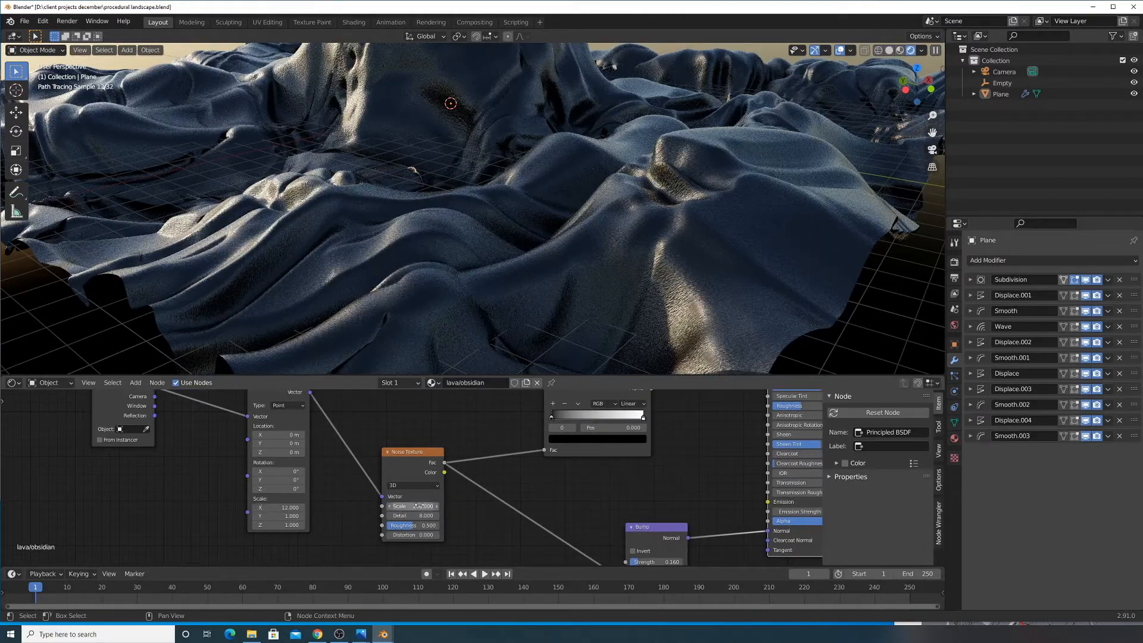
scroll(631, 298, "down", 5)
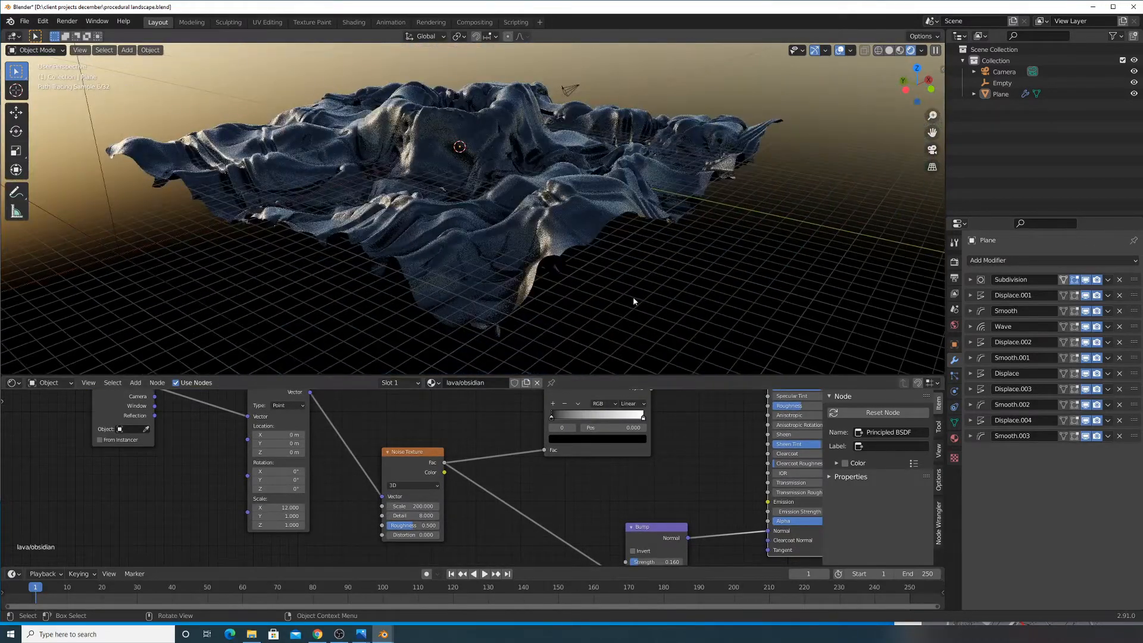
scroll(632, 301, "up", 7)
scroll(624, 308, "down", 4)
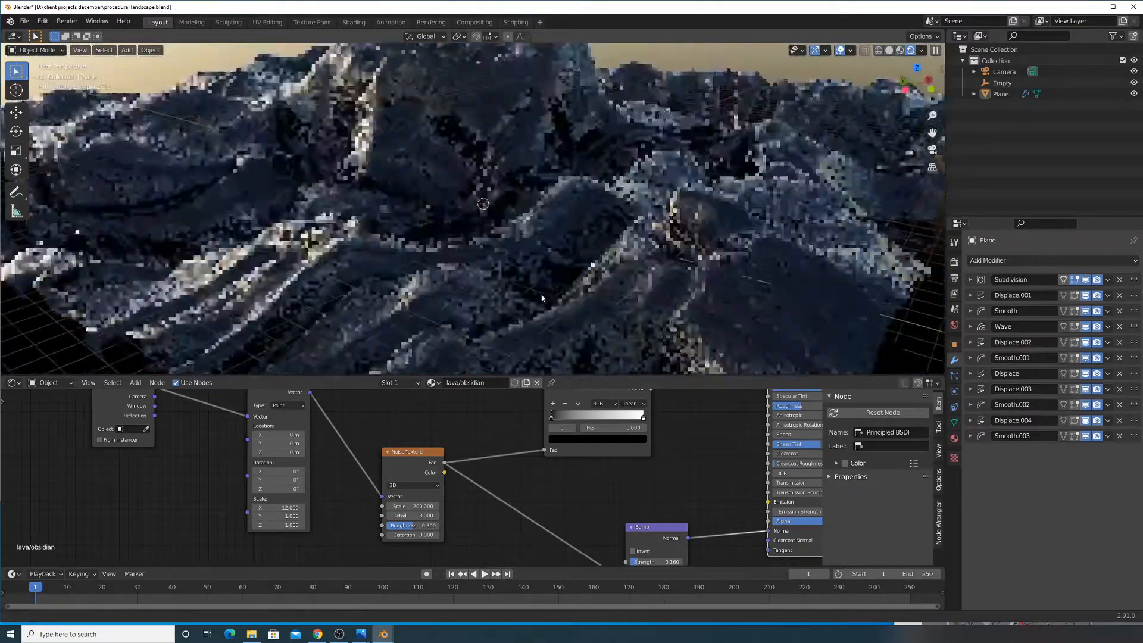
scroll(421, 256, "up", 4)
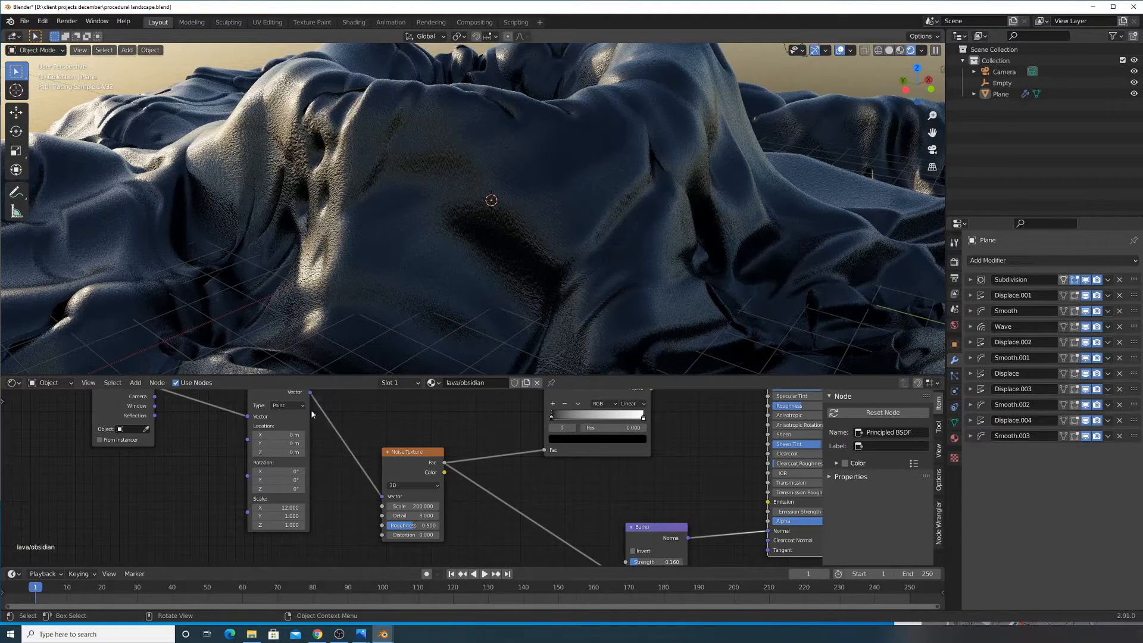
Add a Voronoi Texture node above the Noise Texture and preview its Distance output on the landscape
scroll(286, 410, "down", 5)
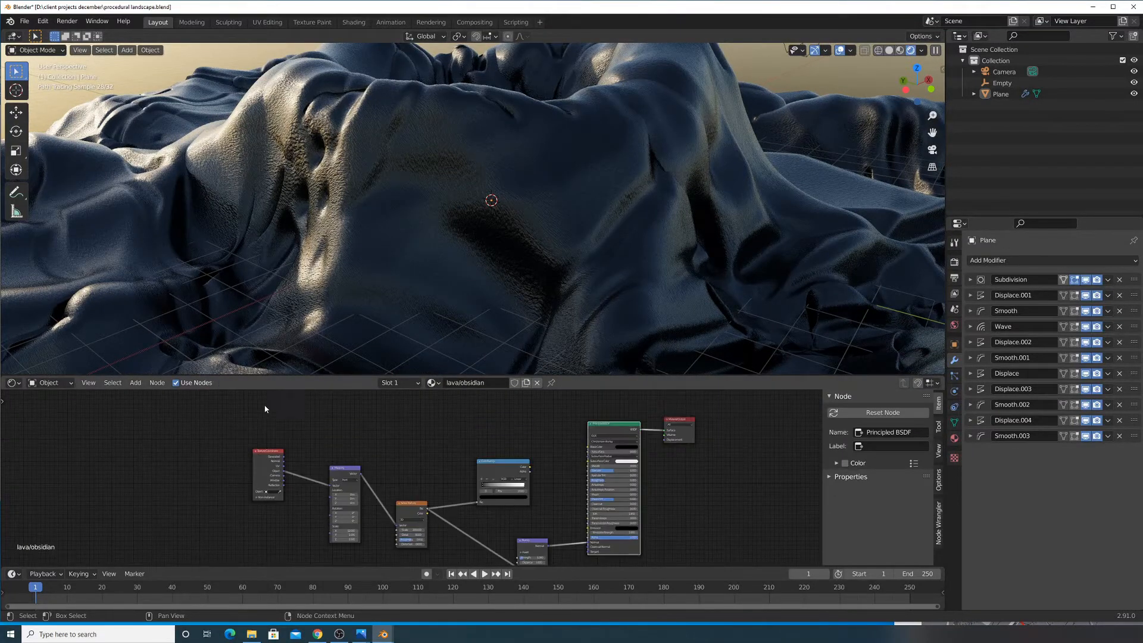
left_click(135, 383)
left_click(137, 397)
type("voronoi")
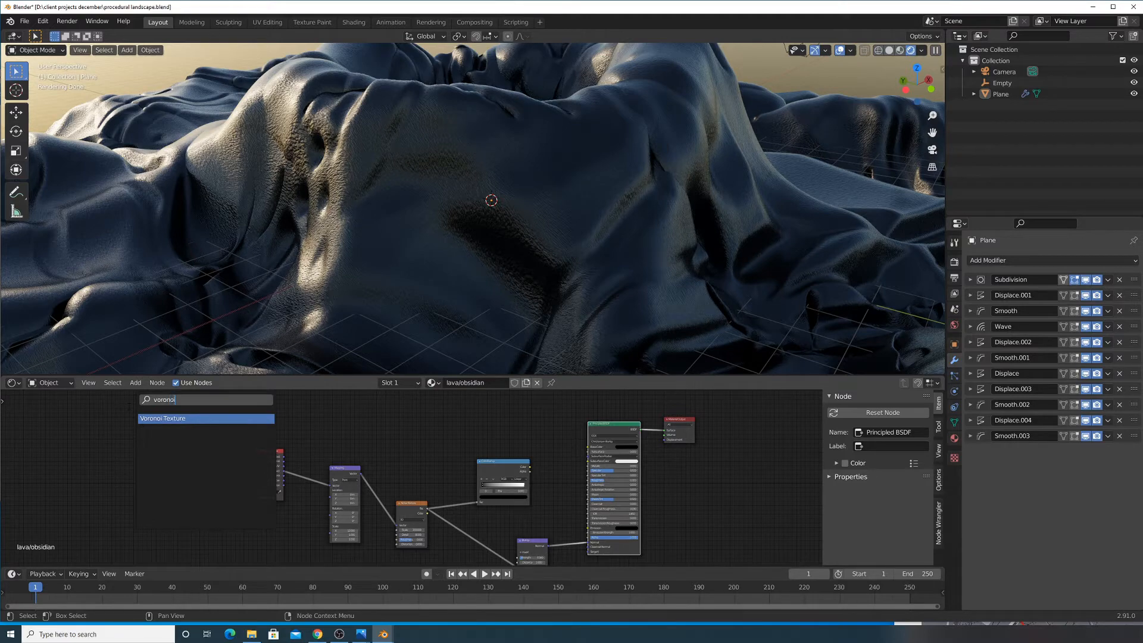
left_click(196, 424)
left_click(384, 420)
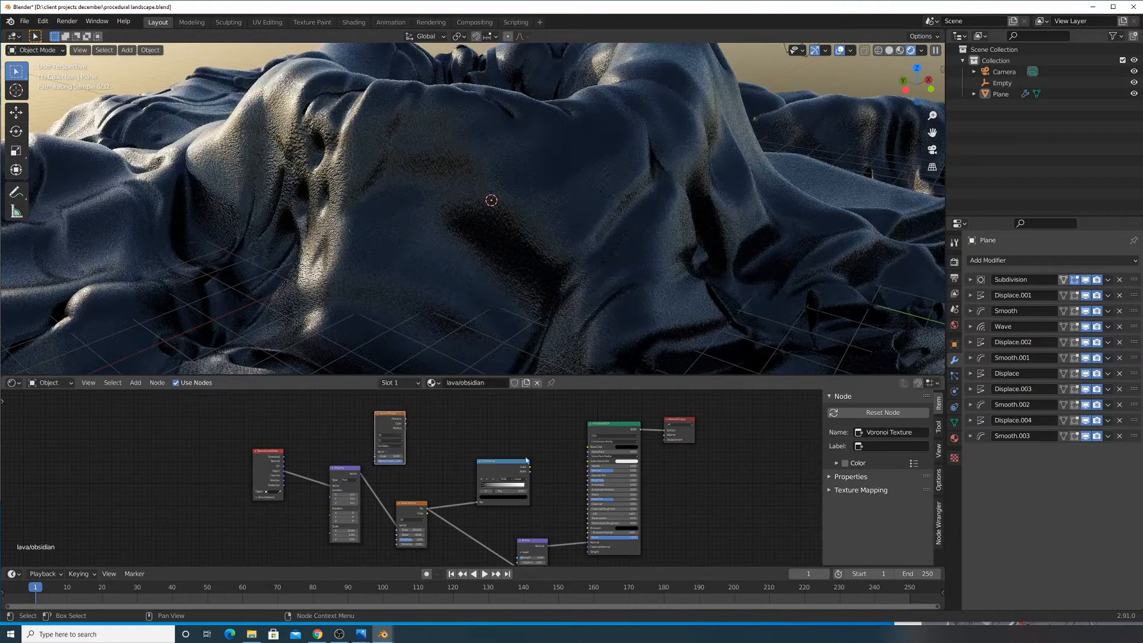
scroll(384, 419, "up", 3)
middle_click_drag(384, 419, 387, 489)
left_click(394, 433, "ctrl+shift")
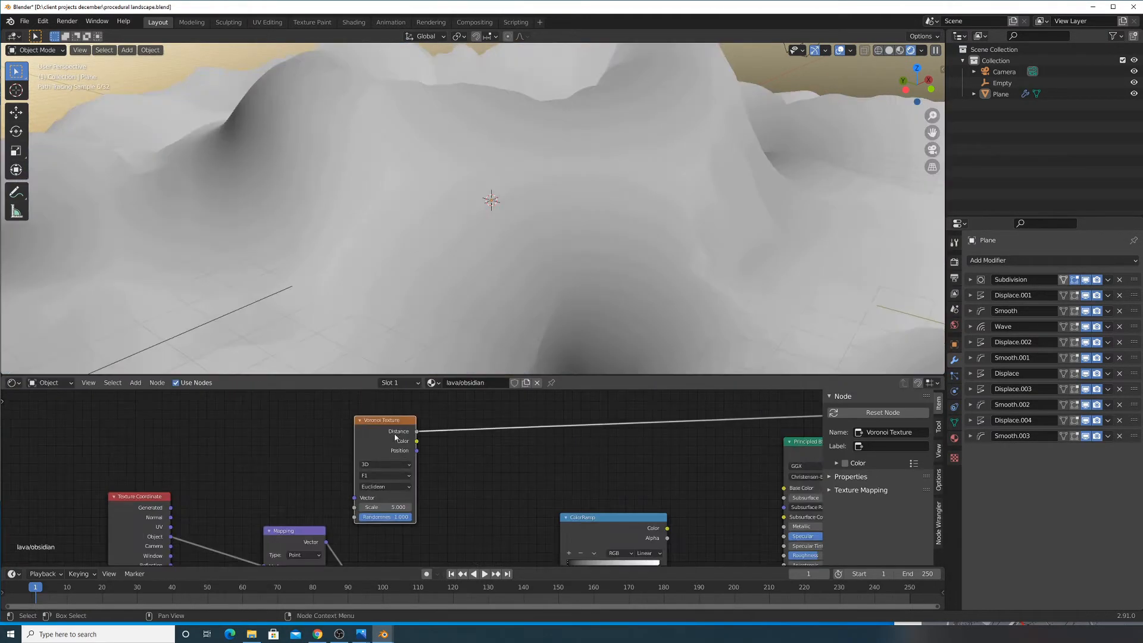
Connect the Texture Coordinate node's Object output to the Voronoi Texture's Vector input
middle_click_drag(357, 499, 399, 466)
left_click_drag(397, 463, 212, 502)
middle_click_drag(462, 424, 425, 489)
Change the Voronoi Texture's feature output to Distance To Edge and set its Scale to 9.1
left_click(425, 489)
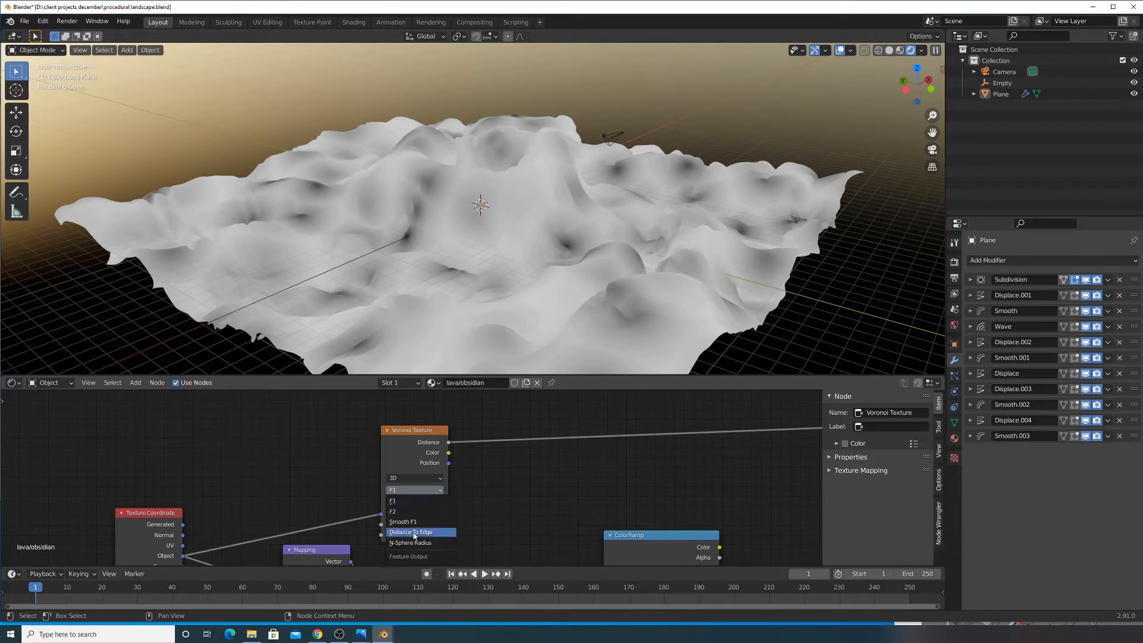
left_click(411, 532)
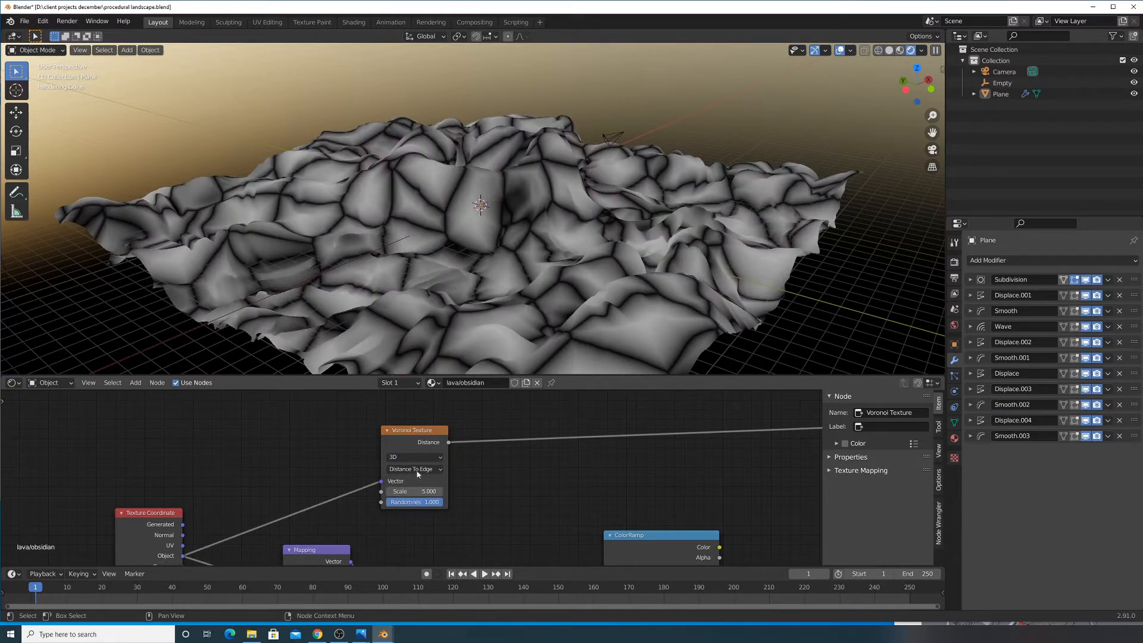
left_click_drag(411, 491, 470, 491)
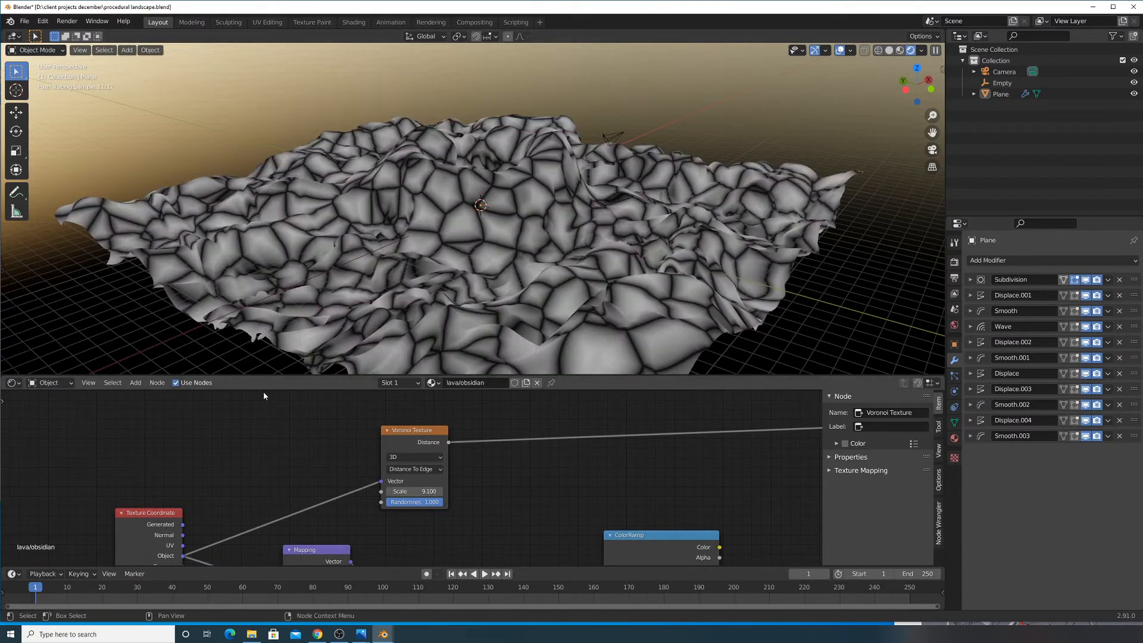
Add a ColorRamp after the Voronoi Texture and move its white stop to about 0.055 for thin black cracks
left_click(135, 383)
left_click(154, 397)
type("color")
left_click(220, 427)
left_click(578, 458)
mouse_move(556, 463)
left_mouse_down()
mouse_move(602, 465)
mouse_move(550, 465)
left_mouse_up()
left_click_drag(552, 465, 554, 465)
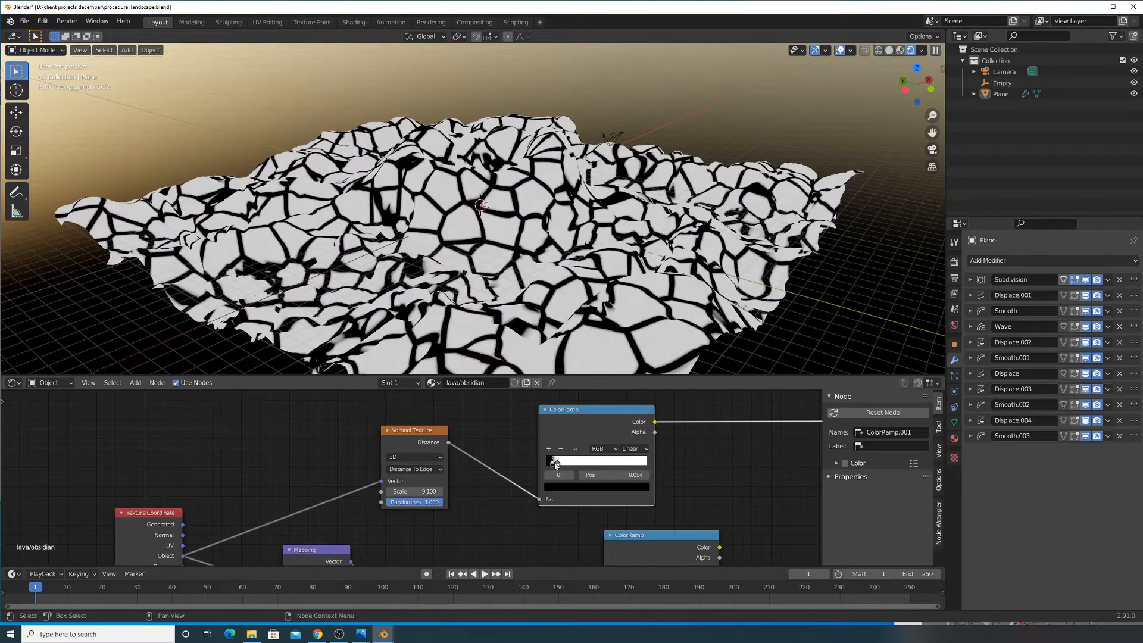
Move the Voronoi's ColorRamp node below the Noise Texture, to the left of the Bump node
scroll(570, 409, "down", 5)
mouse_move(537, 420)
middle_mouse_down()
mouse_move(533, 396)
mouse_move(522, 431)
middle_mouse_up()
scroll(526, 412, "down", 2)
left_click_drag(495, 425, 476, 549)
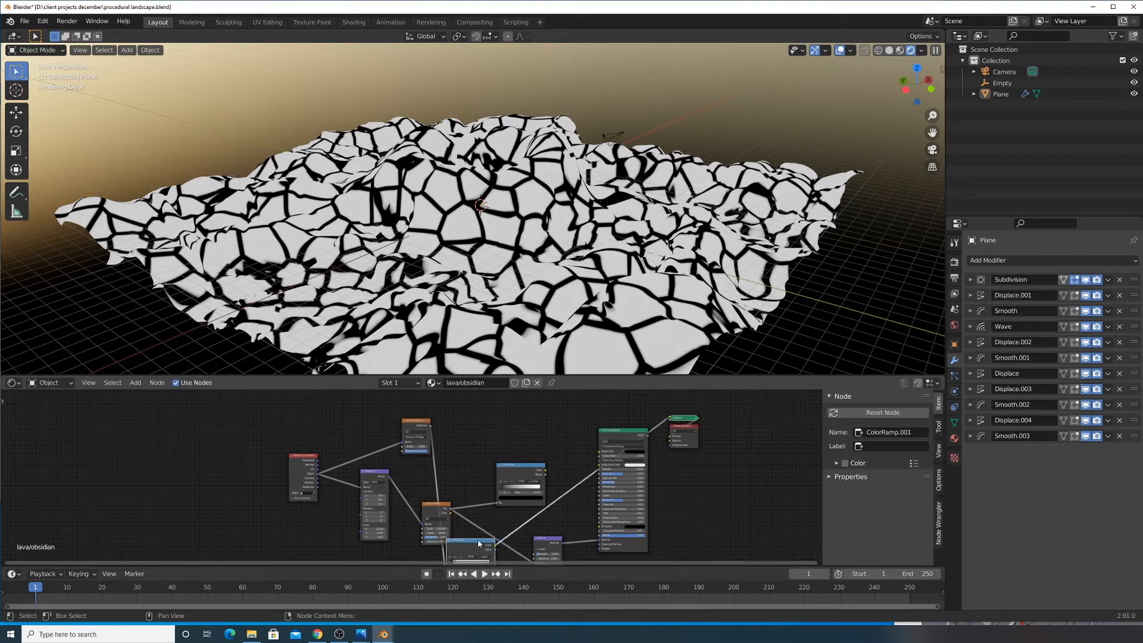
middle_click_drag(475, 548, 507, 444)
left_click_drag(507, 442, 449, 475)
Insert a Math node on the link between the Noise Texture and the Bump node's Height
scroll(481, 453, "up", 7)
scroll(481, 455, "up", 1)
middle_click_drag(481, 455, 416, 488)
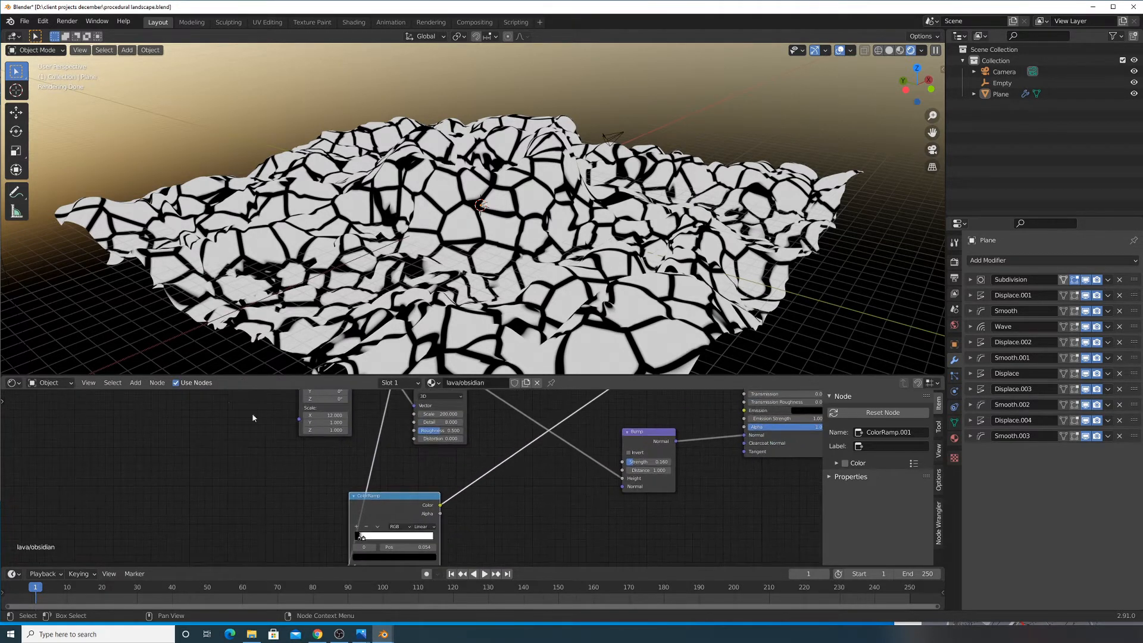
left_click(135, 383)
left_click(147, 395)
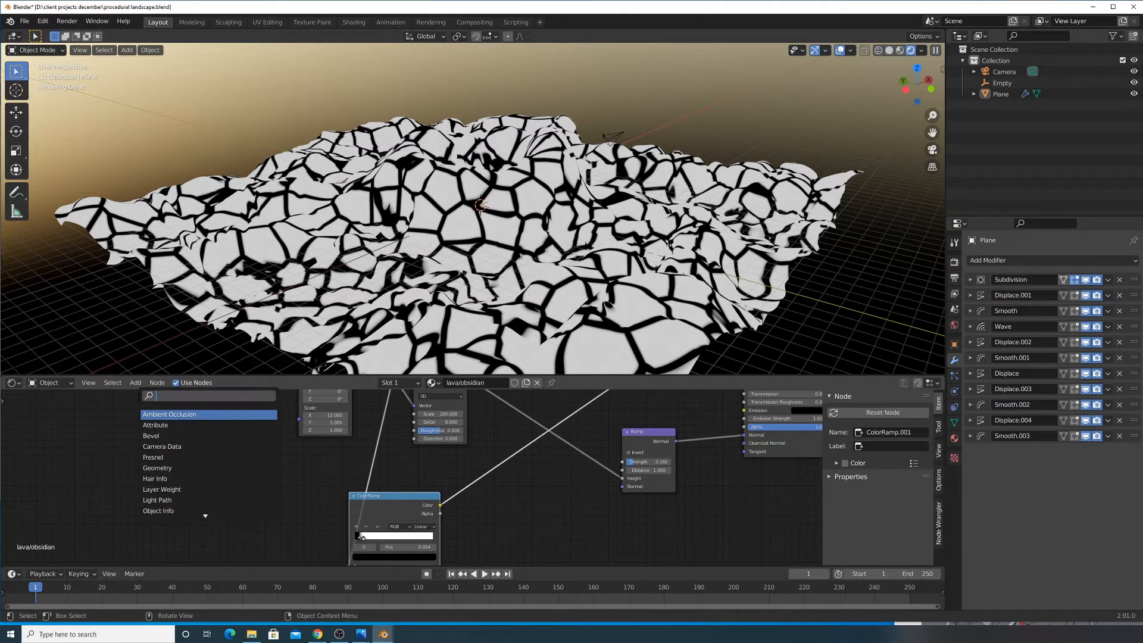
type("math")
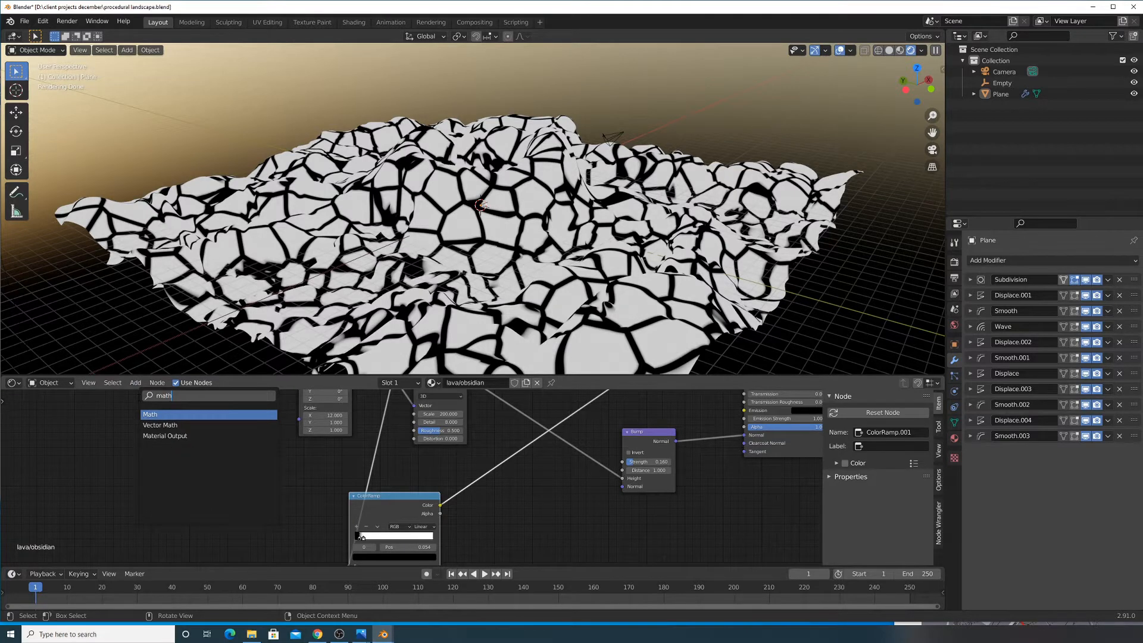
left_click(173, 414)
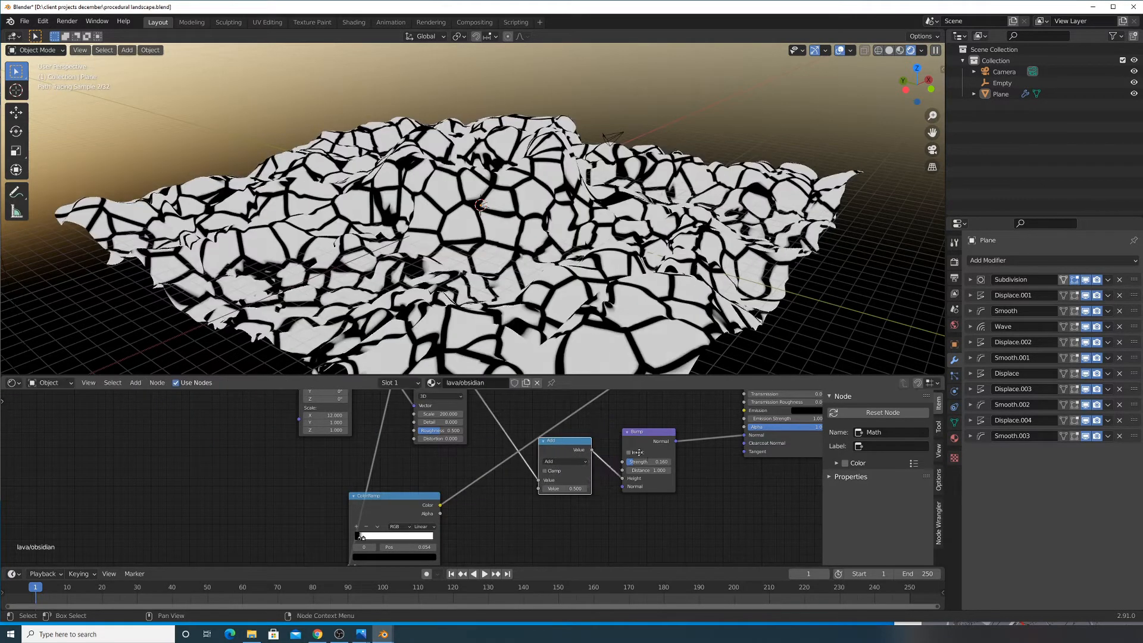
left_click(605, 492)
middle_click_drag(606, 492, 462, 538)
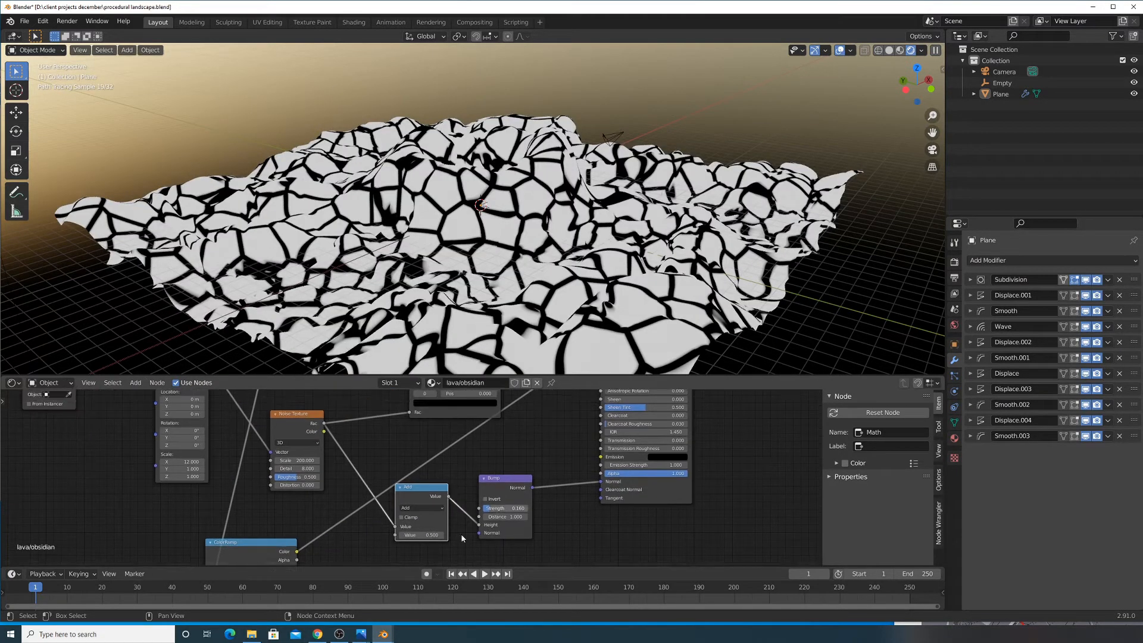
Set the Math node to Multiply and connect the Voronoi ColorRamp's Color to its second Value input
left_click(420, 507)
left_click(416, 545)
left_click_drag(297, 552, 395, 534)
Return the material output to the Principled BSDF and inspect the combined bump on the landscape up close
middle_click_drag(503, 465, 463, 496)
scroll(359, 529, "down", 3)
left_click(457, 428, "ctrl+shift")
scroll(574, 286, "up", 3)
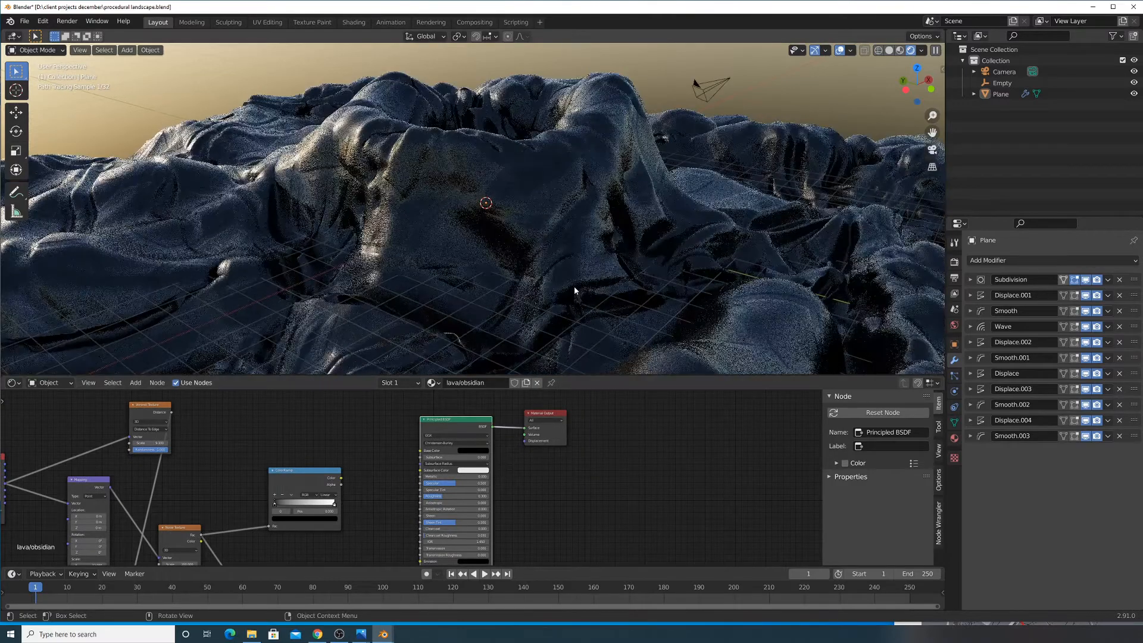
mouse_move(534, 302)
middle_mouse_down()
mouse_move(400, 242)
mouse_move(356, 238)
mouse_move(456, 227)
middle_mouse_up()
mouse_move(478, 421)
middle_mouse_down()
mouse_move(552, 386)
mouse_move(670, 294)
middle_mouse_up()
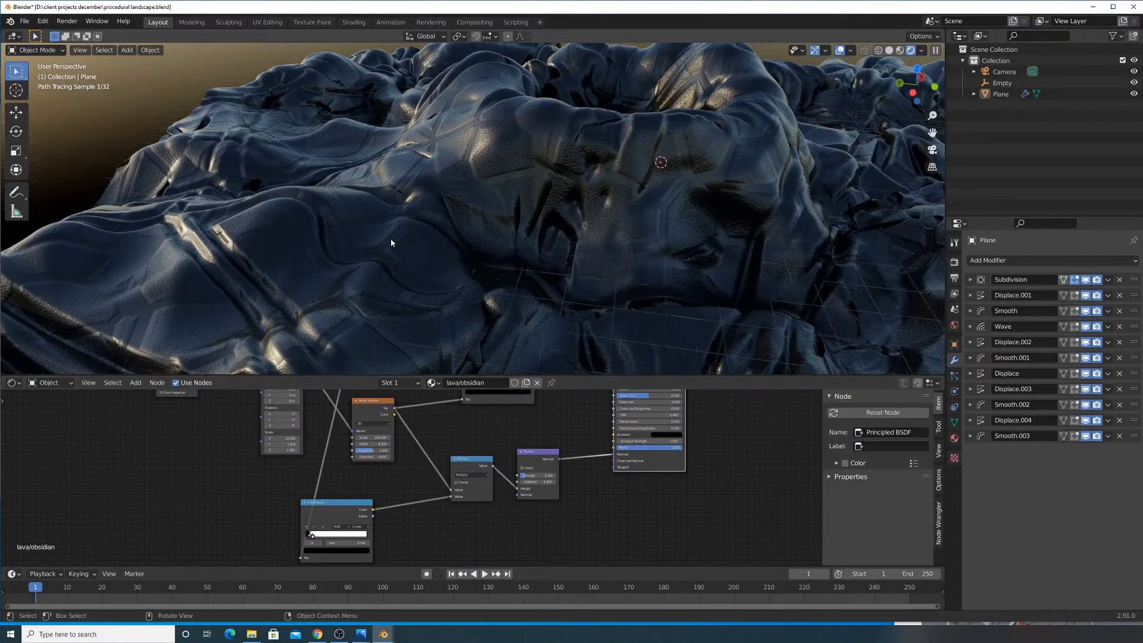
scroll(490, 193, "up", 3)
mouse_move(484, 209)
middle_mouse_down()
mouse_move(510, 191)
mouse_move(431, 317)
mouse_move(440, 278)
middle_mouse_up()
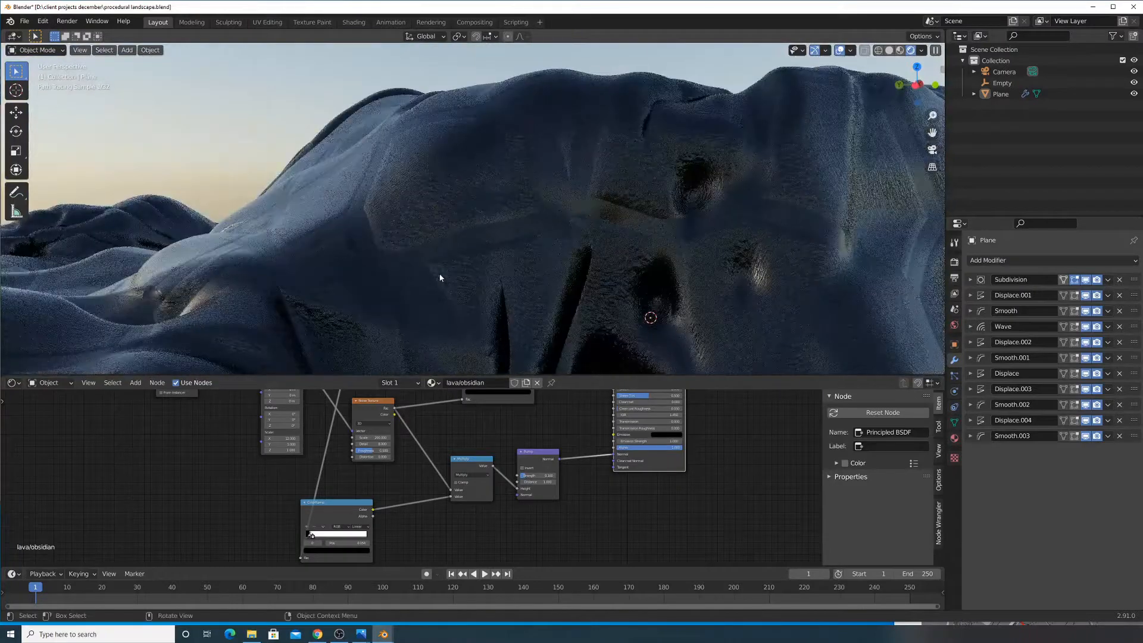
scroll(371, 436, "up", 1)
Move the Voronoi Texture node back toward the Texture Coordinate node and set its Scale to 200
scroll(403, 457, "down", 6)
middle_click_drag(401, 457, 420, 532)
left_click_drag(396, 439, 307, 462)
scroll(307, 462, "up", 3)
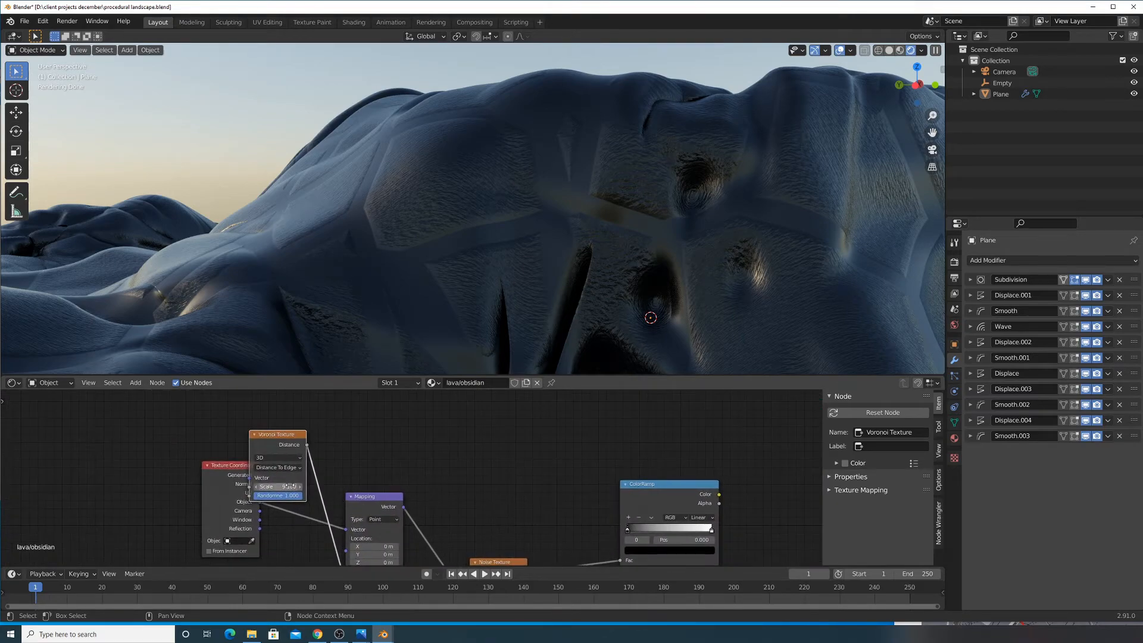
type("0")
key("Return")
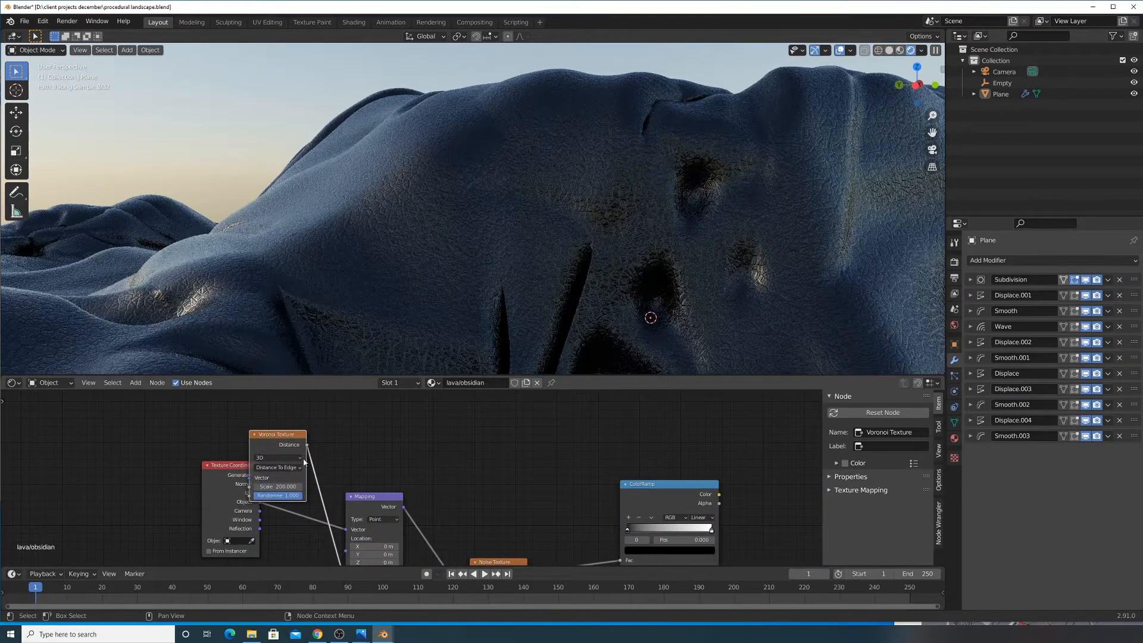
Set the Voronoi Texture's Scale to 100 and move the node clear of the Texture Coordinate node
middle_click_drag(501, 234, 367, 340)
scroll(482, 211, "up", 1)
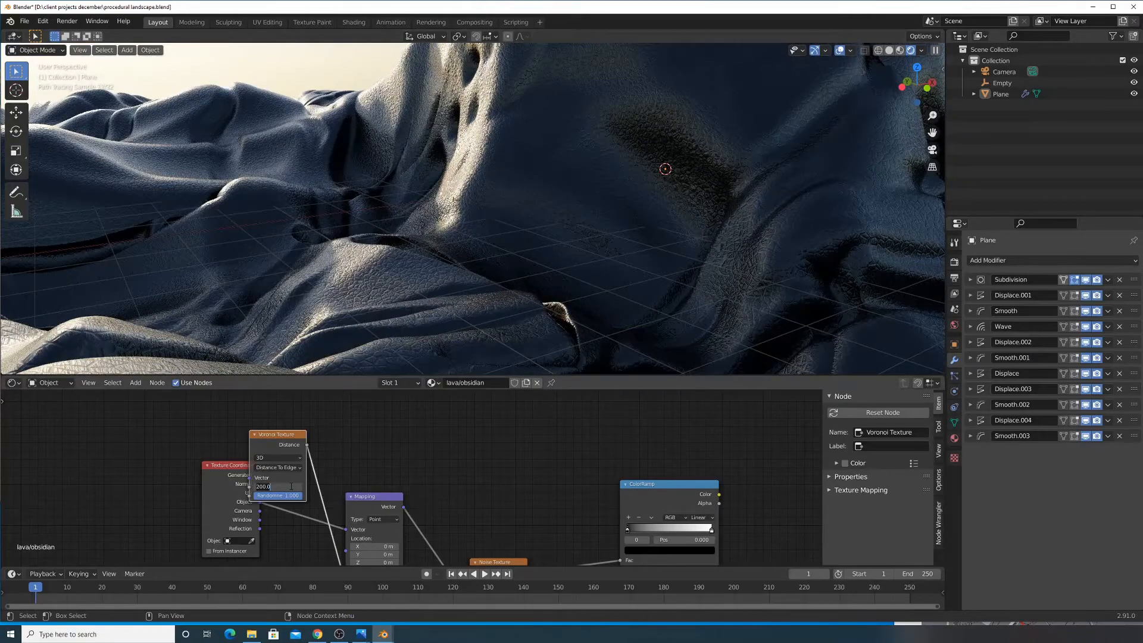
key("Return")
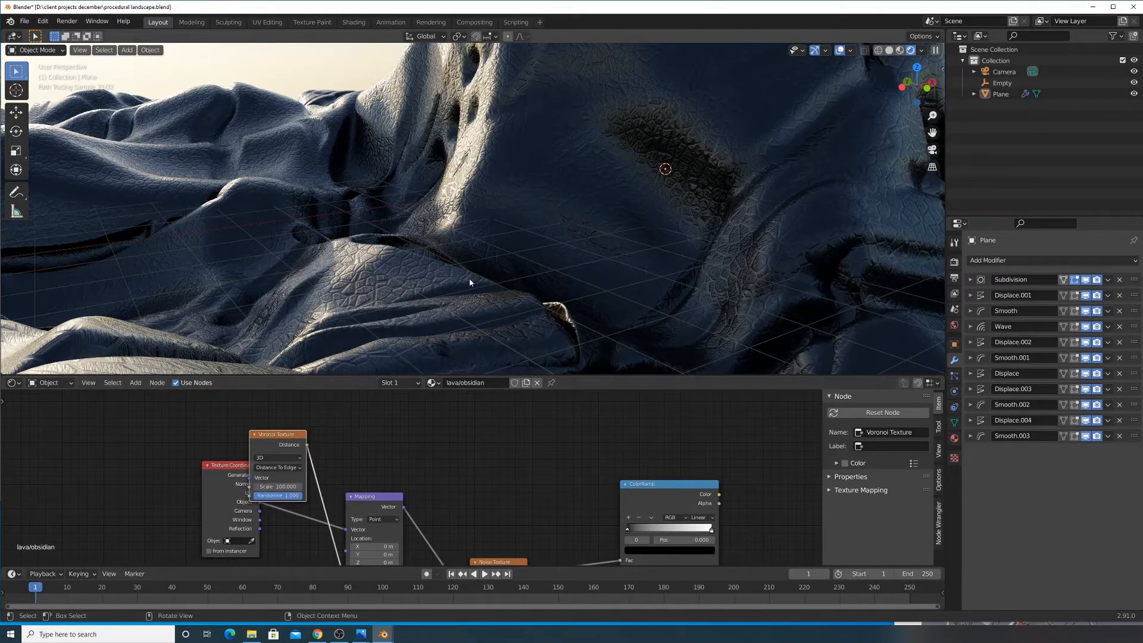
scroll(470, 277, "down", 5)
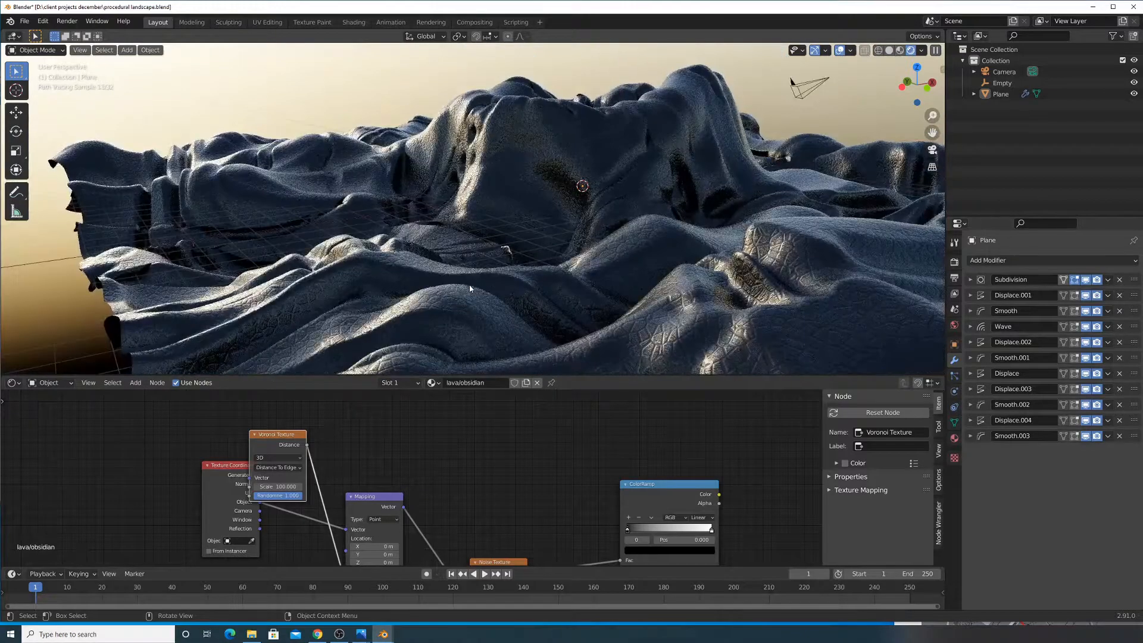
left_click_drag(277, 433, 359, 436)
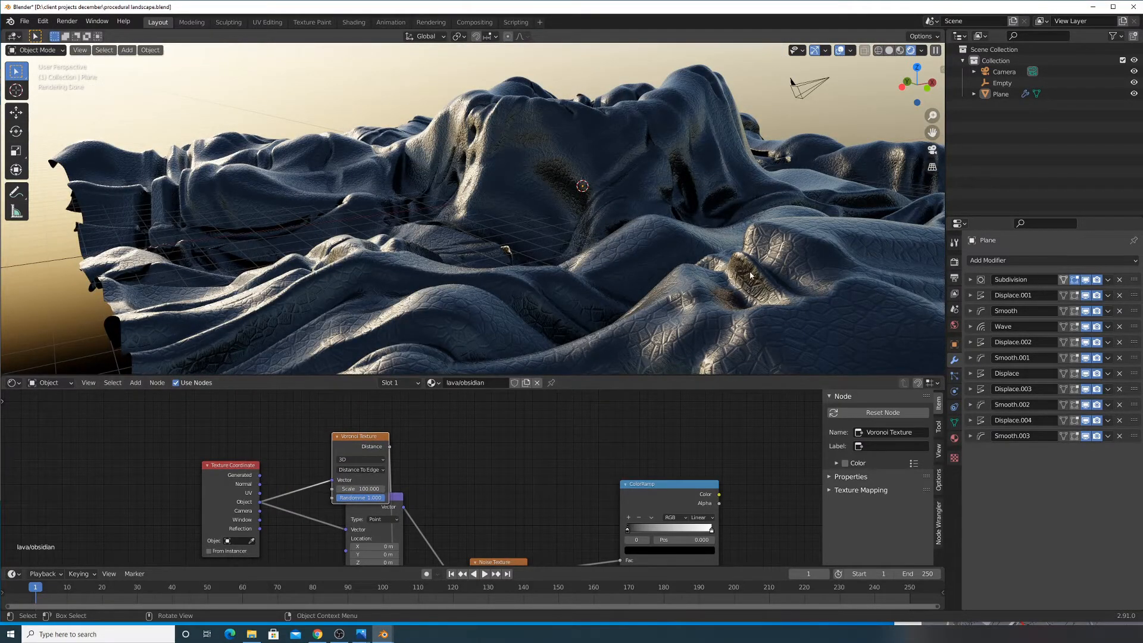
Set the Bump node's Strength to 0.5 and its Distance to 5
middle_click_drag(685, 536, 577, 395)
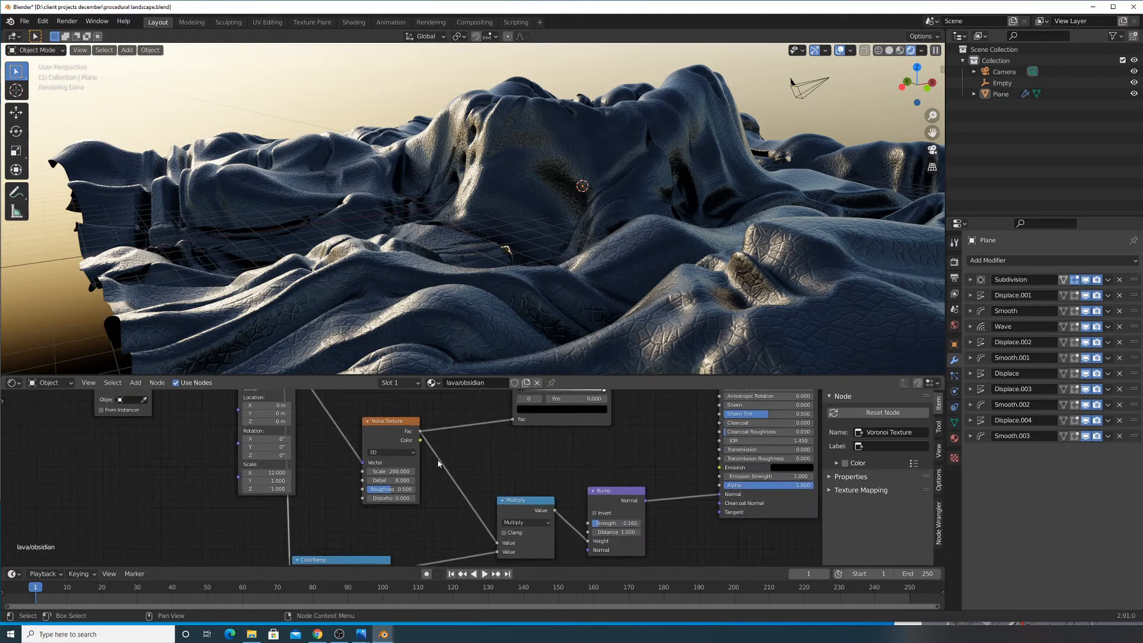
left_click(619, 523)
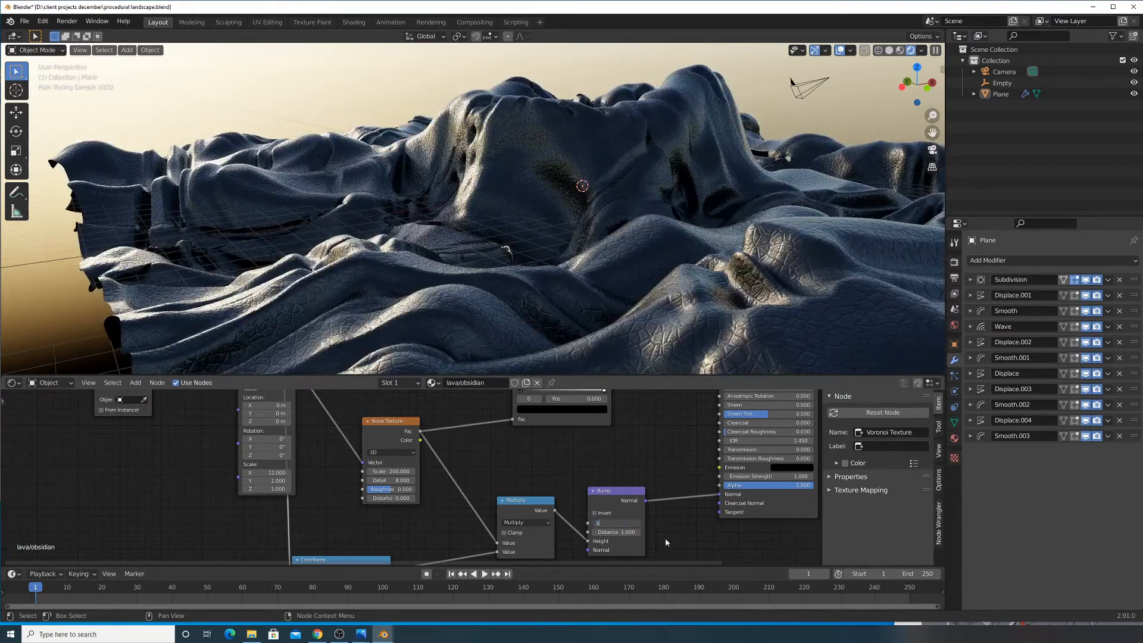
type(".5")
key("Return")
left_click(620, 532)
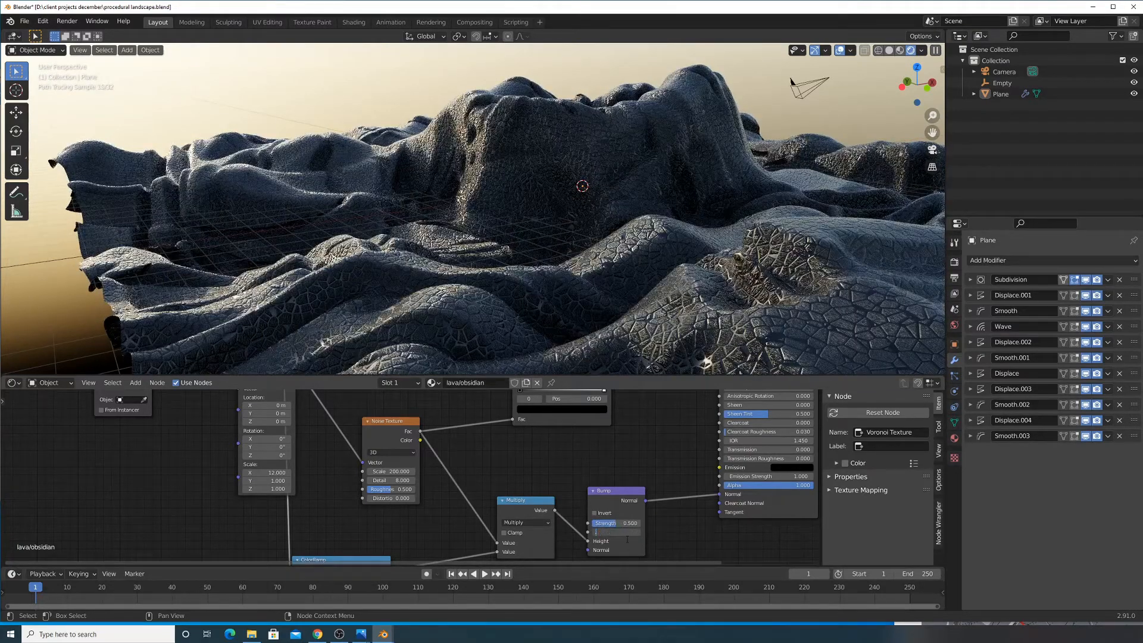
type("0.5")
key("Return")
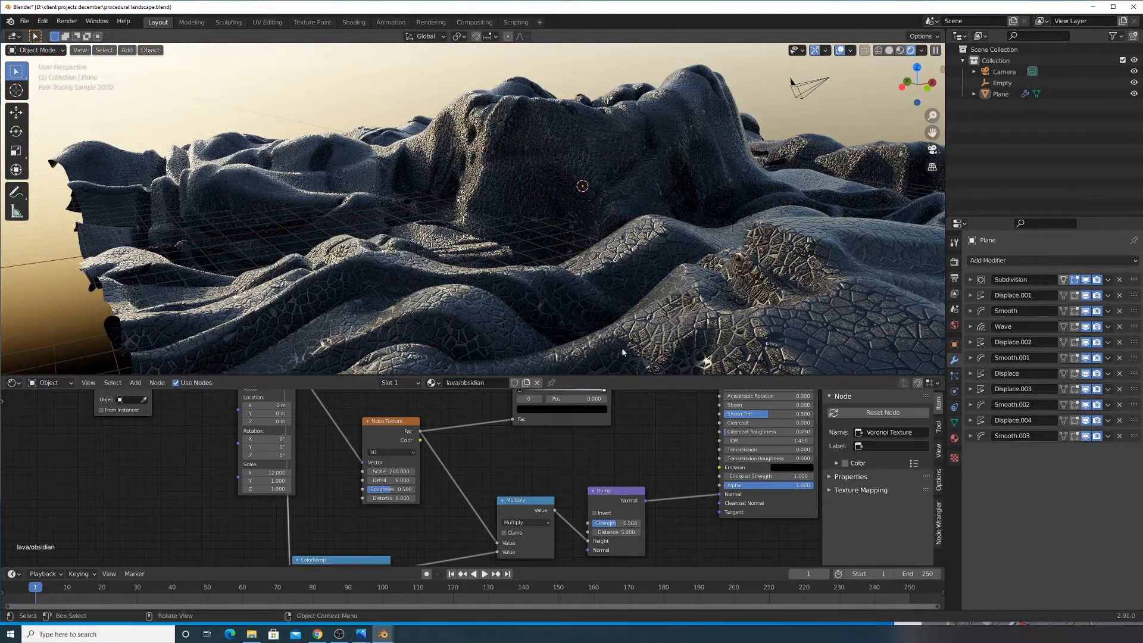
middle_click_drag(651, 429, 602, 500)
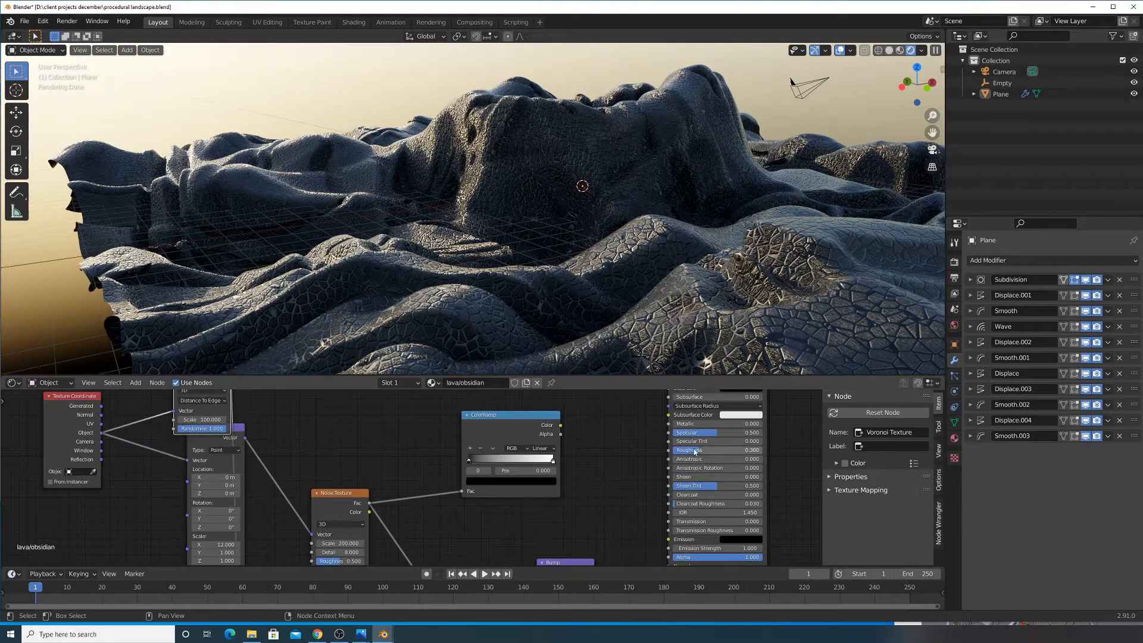
Try a lower Roughness on the Principled BSDF and undo the change
middle_click_drag(680, 444, 680, 456)
left_click_drag(702, 462, 675, 462)
key("ctrl+z")
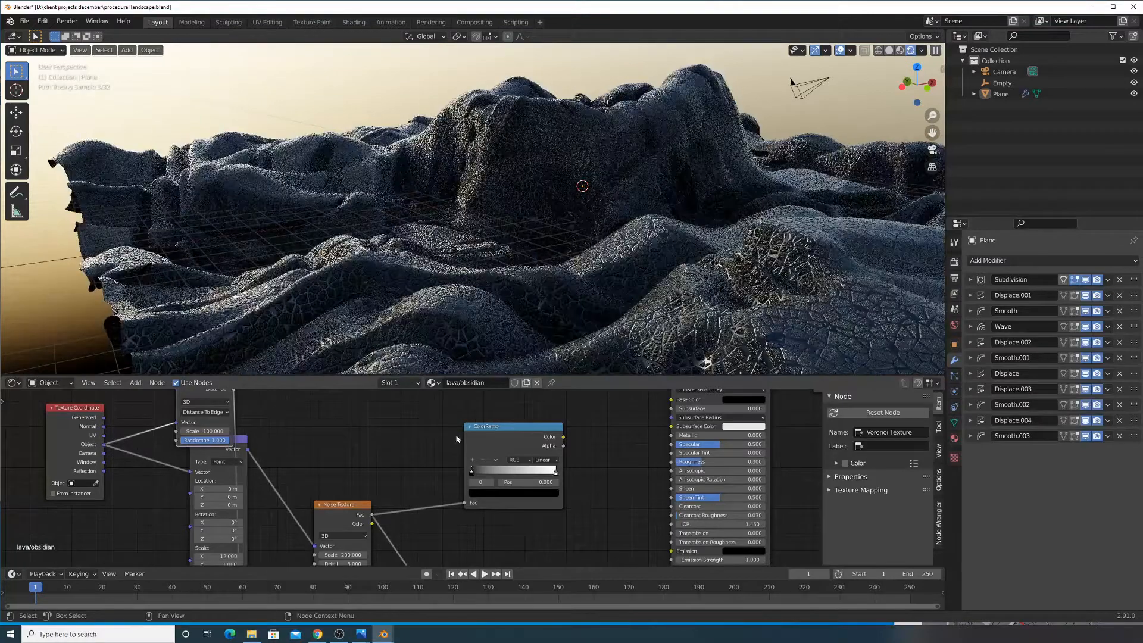
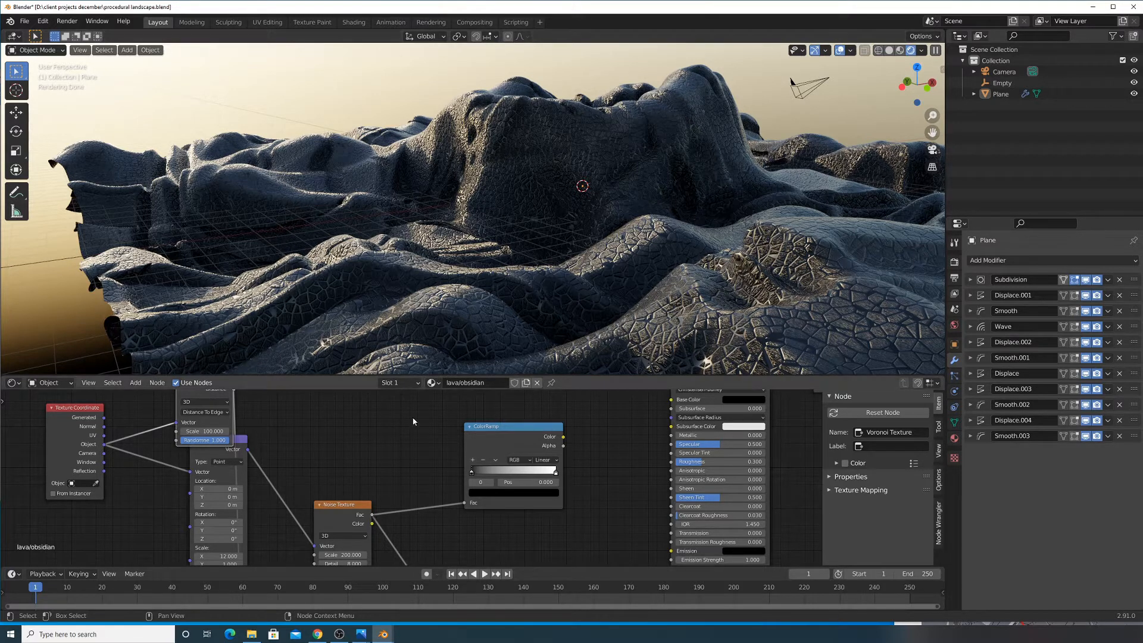
Rearrange the node tree with the Voronoi Texture below the Mapping node and the Texture Coordinate node farther away from both
middle_click_drag(354, 440, 429, 499)
left_click_drag(337, 480, 281, 469)
scroll(375, 509, "up", 1)
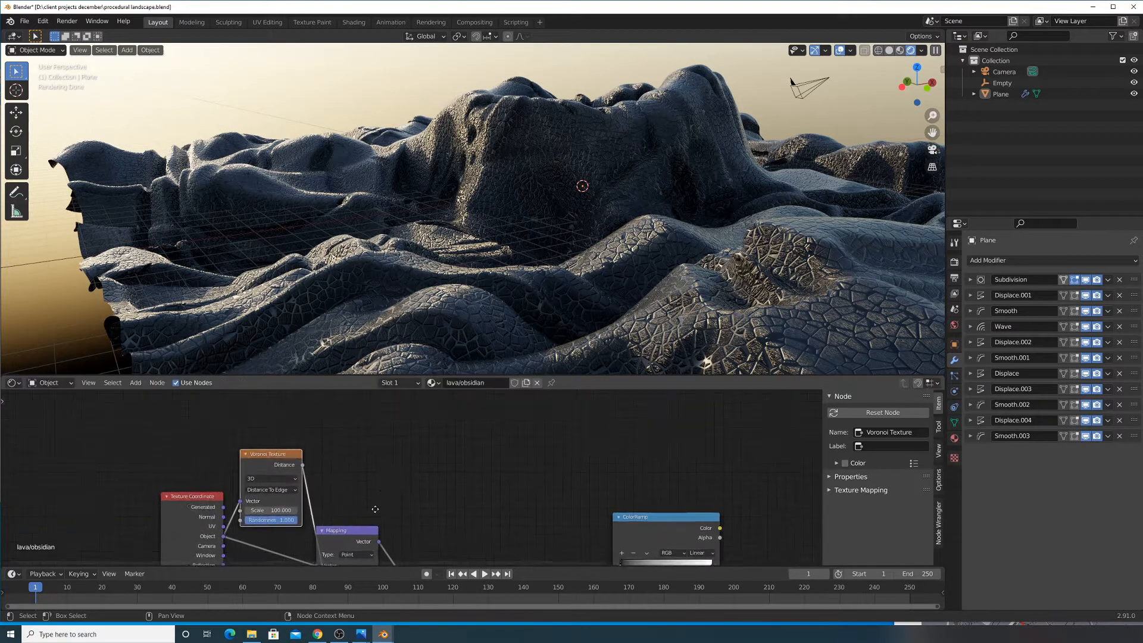
middle_click_drag(376, 509, 546, 397)
scroll(536, 434, "down", 6)
middle_click_drag(470, 458, 494, 460)
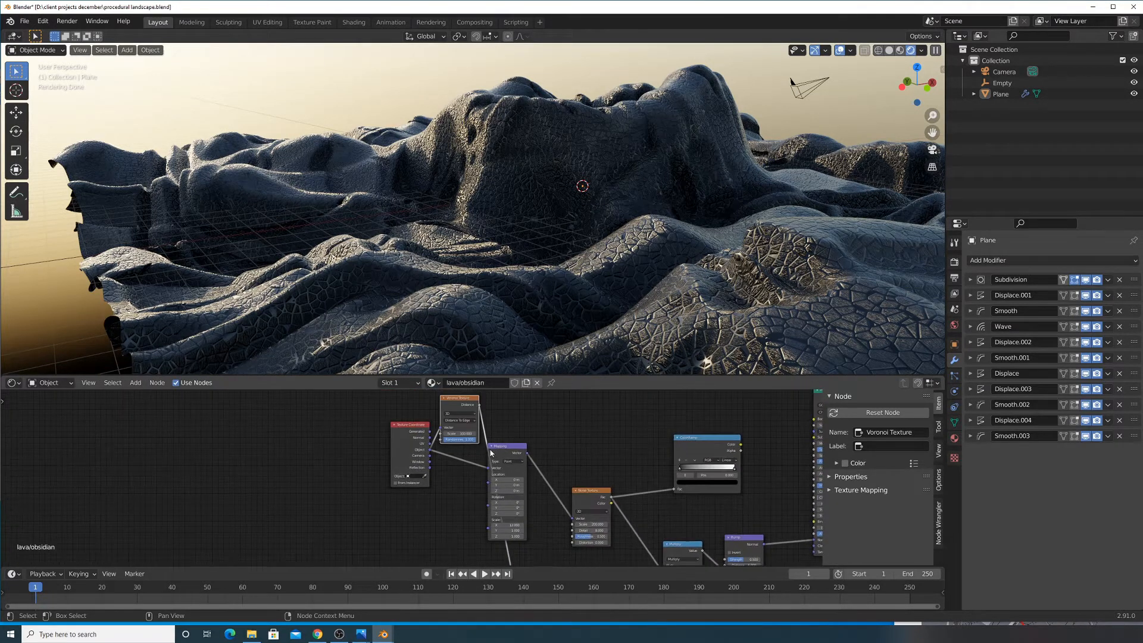
left_click_drag(465, 409, 470, 544)
left_click_drag(415, 447, 326, 488)
middle_click_drag(467, 496, 471, 404)
left_click_drag(472, 442, 500, 495)
middle_click_drag(568, 472, 402, 519)
scroll(474, 477, "down", 4)
left_click_drag(354, 425, 346, 451)
Add a second Noise Texture node above the Mapping node, near the Texture Coordinate node
key("shift+a")
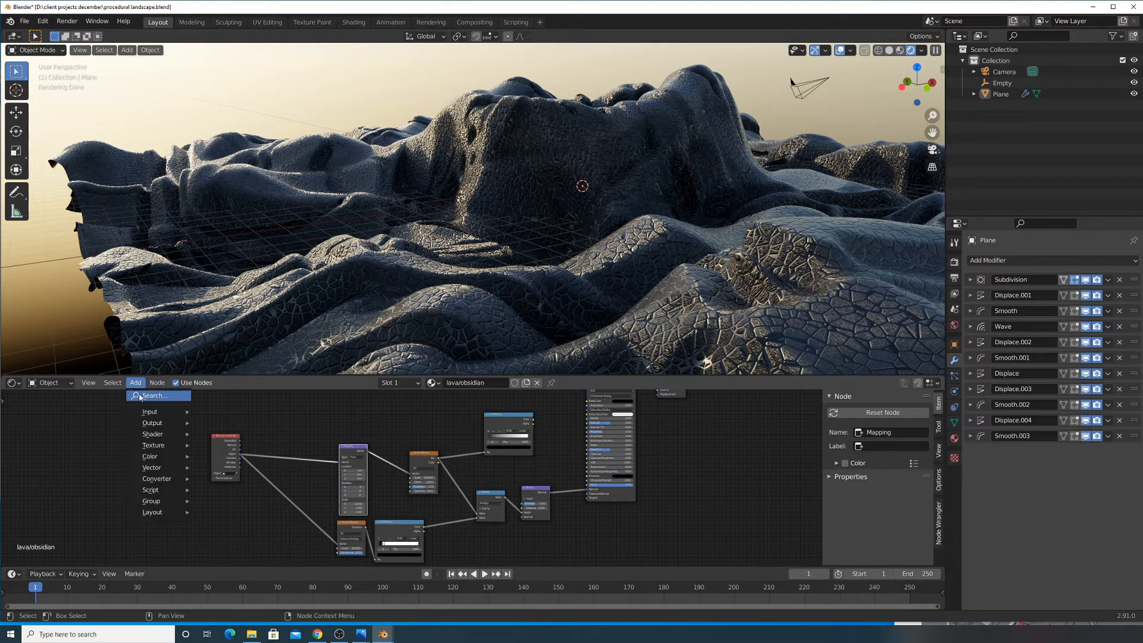
left_click(149, 404)
type("nois")
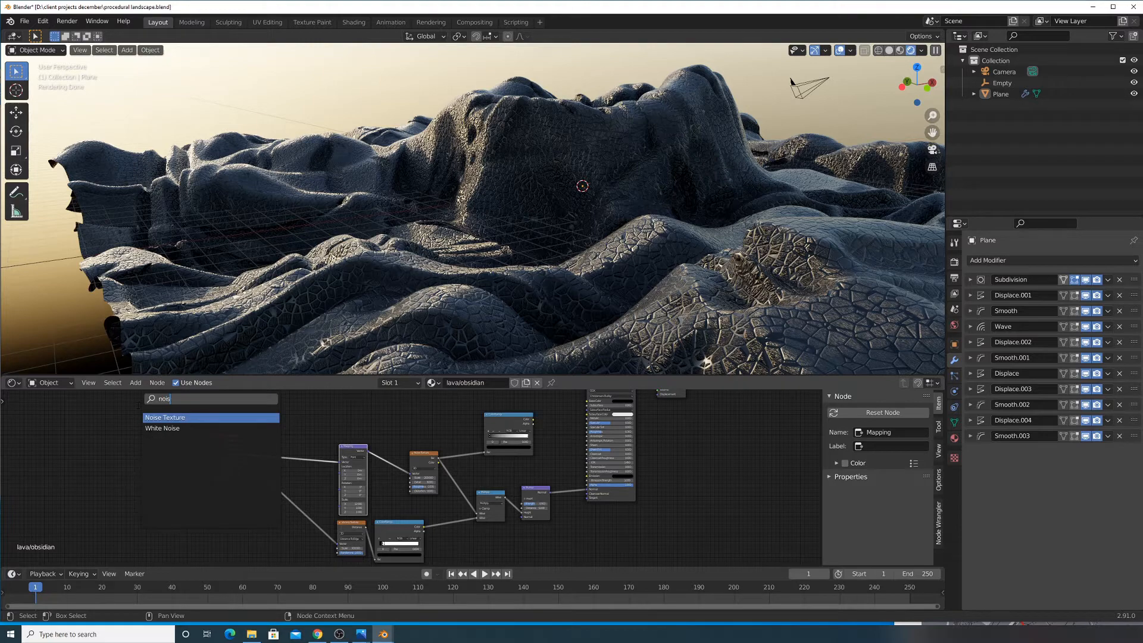
type("e")
key("Return")
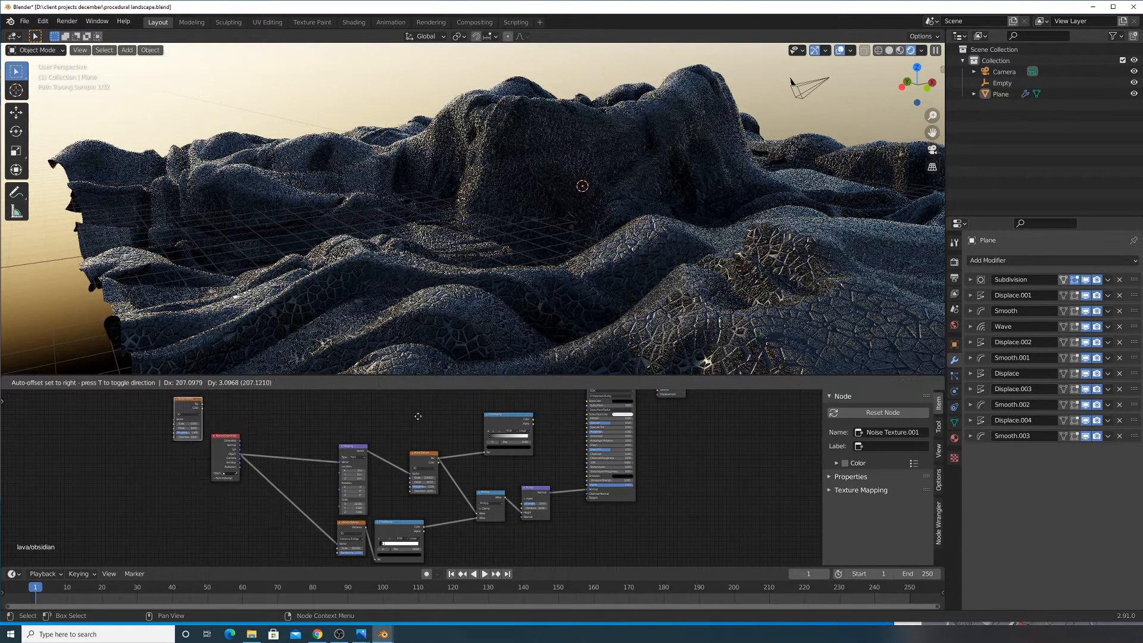
left_click(268, 417)
Connect the Texture Coordinate's Object output to the new Noise Texture's Vector and preview the texture with Scale 14.4
scroll(258, 411, "up", 2)
scroll(258, 411, "up", 2)
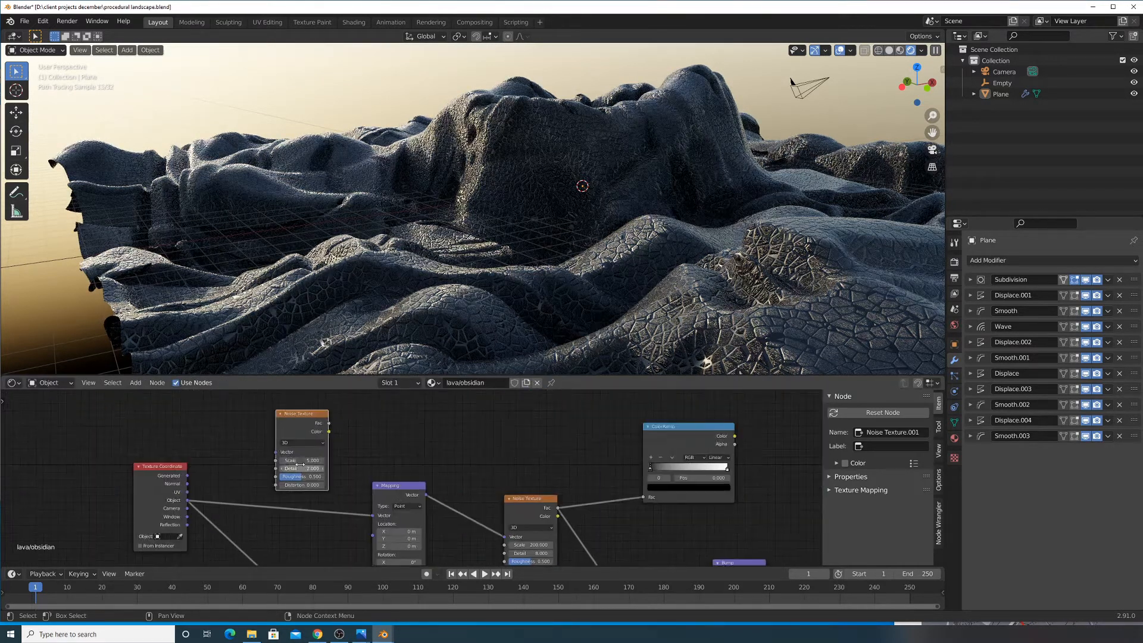
left_click_drag(104, 508, 226, 443)
middle_click_drag(247, 417, 270, 450)
left_click(280, 443, "ctrl+shift")
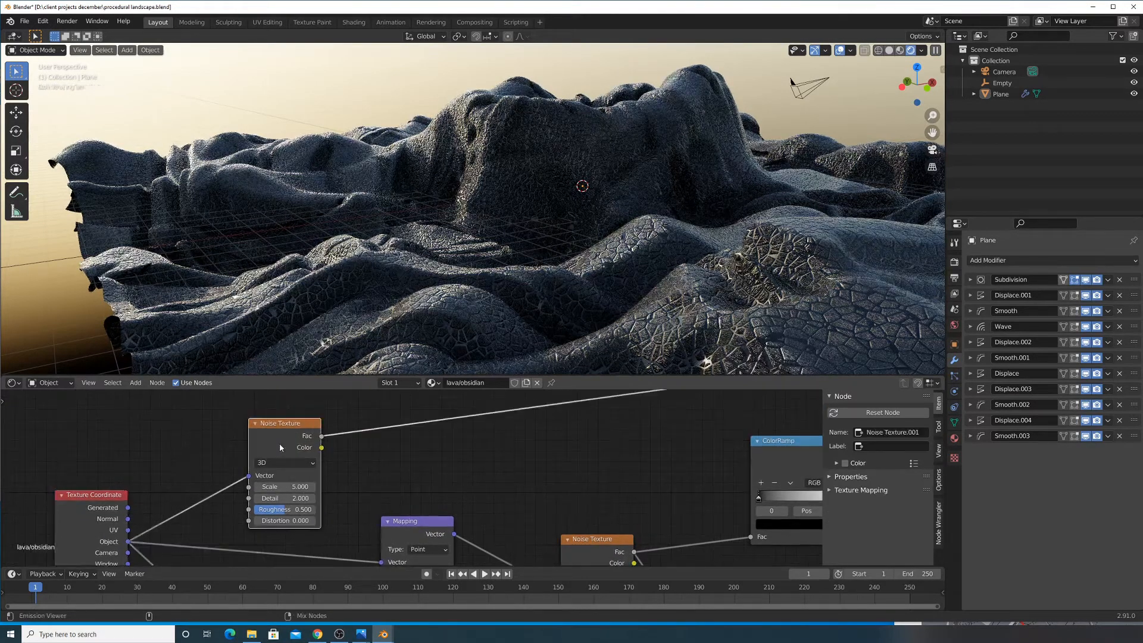
left_click_drag(285, 486, 310, 487)
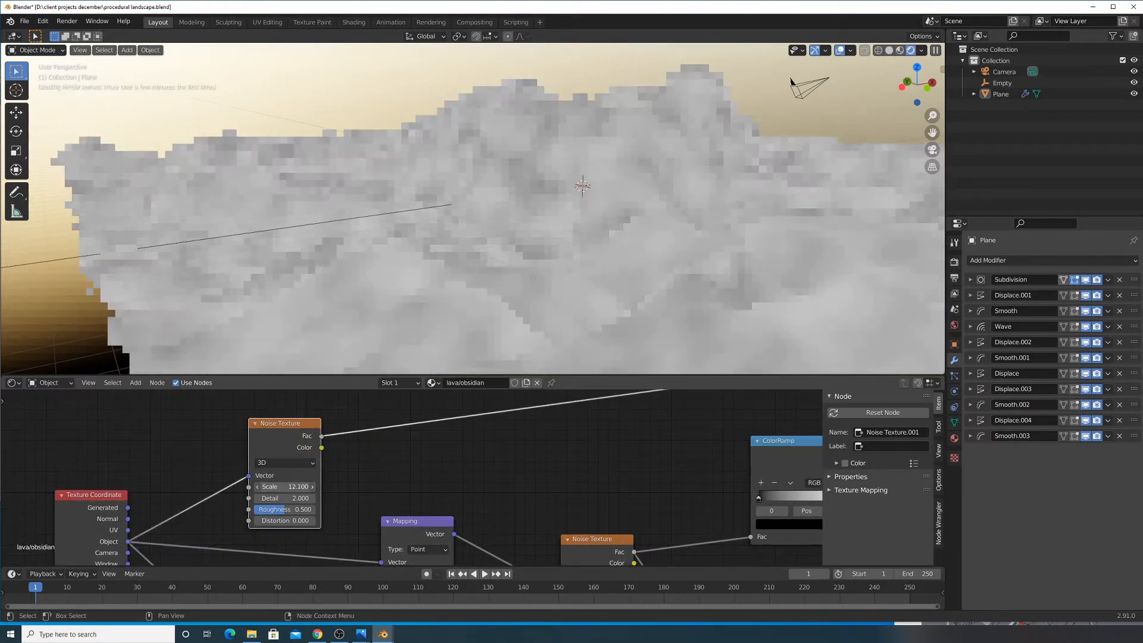
Insert a ColorRamp after the new Noise Texture and move its black stop to position 0.449
left_click(133, 383)
left_click(143, 396)
type("colo")
left_click(162, 431)
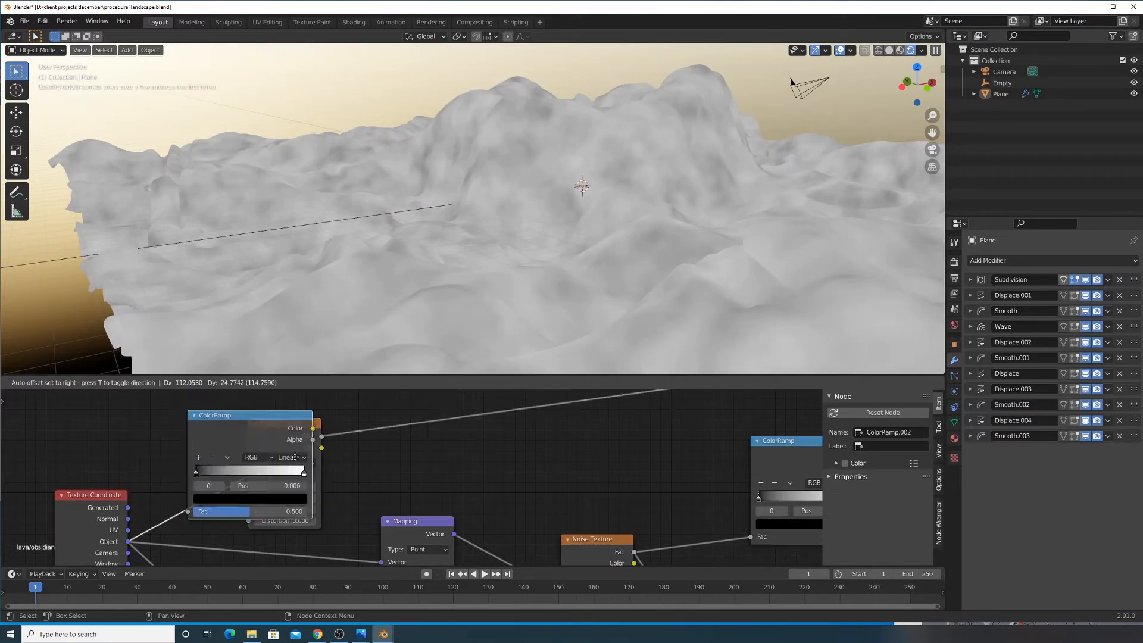
left_click(424, 420)
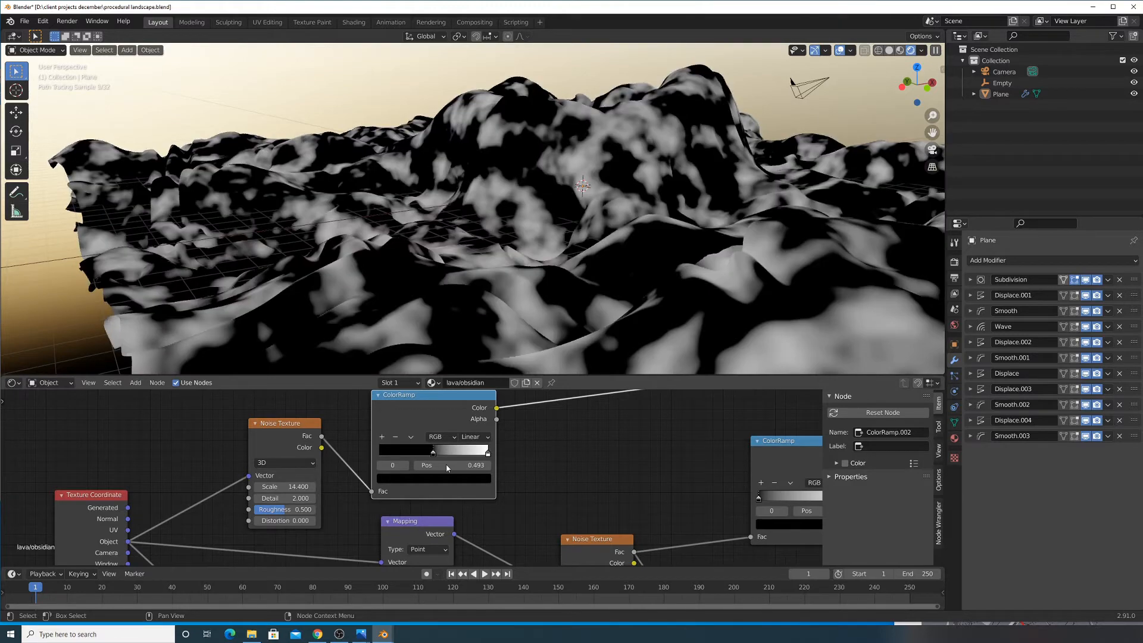
left_click_drag(447, 468, 442, 470)
Set the new Noise Texture's Scale to 5, and try a higher Detail before undoing that change
scroll(487, 260, "down", 4)
mouse_move(486, 244)
middle_mouse_down()
mouse_move(476, 290)
mouse_move(471, 250)
middle_mouse_up()
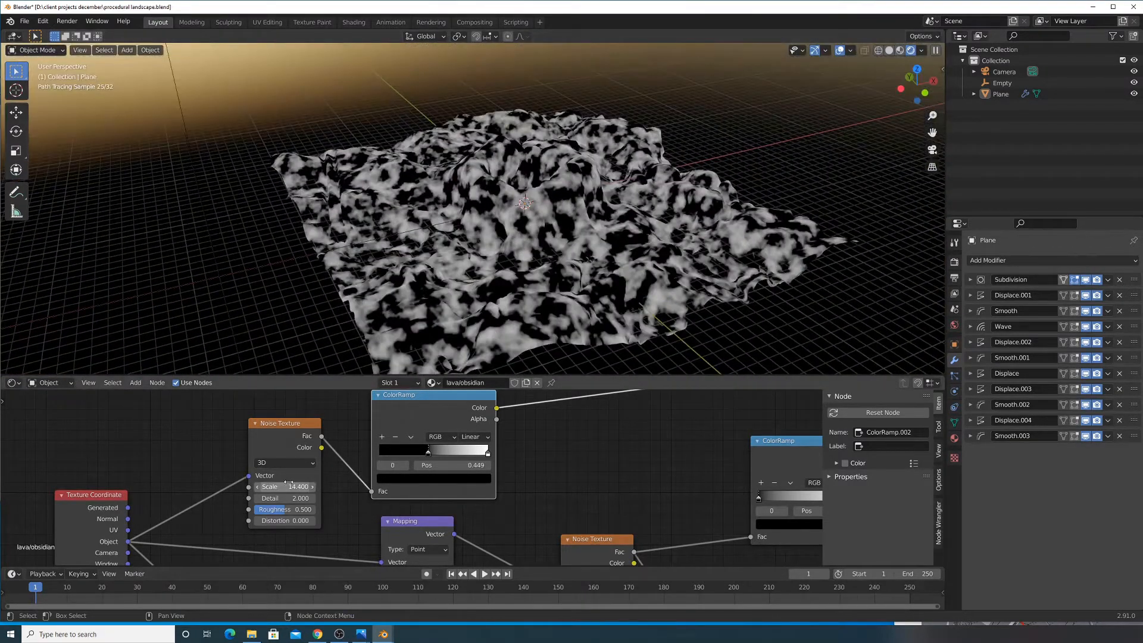
left_click(289, 486)
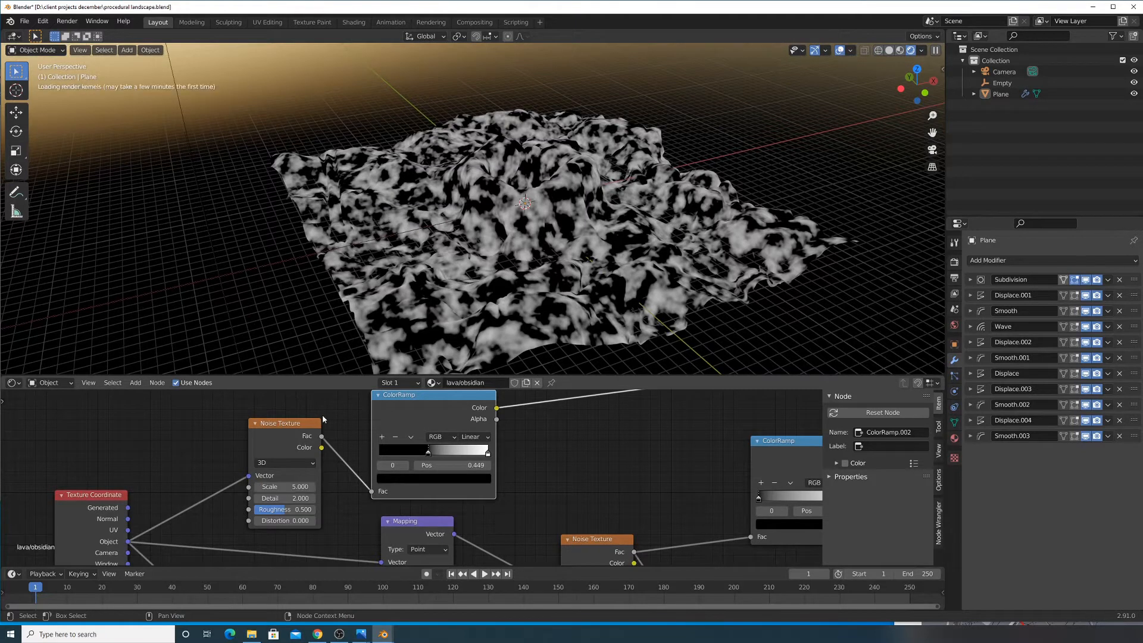
left_click_drag(285, 501, 316, 501)
key("ctrl+z")
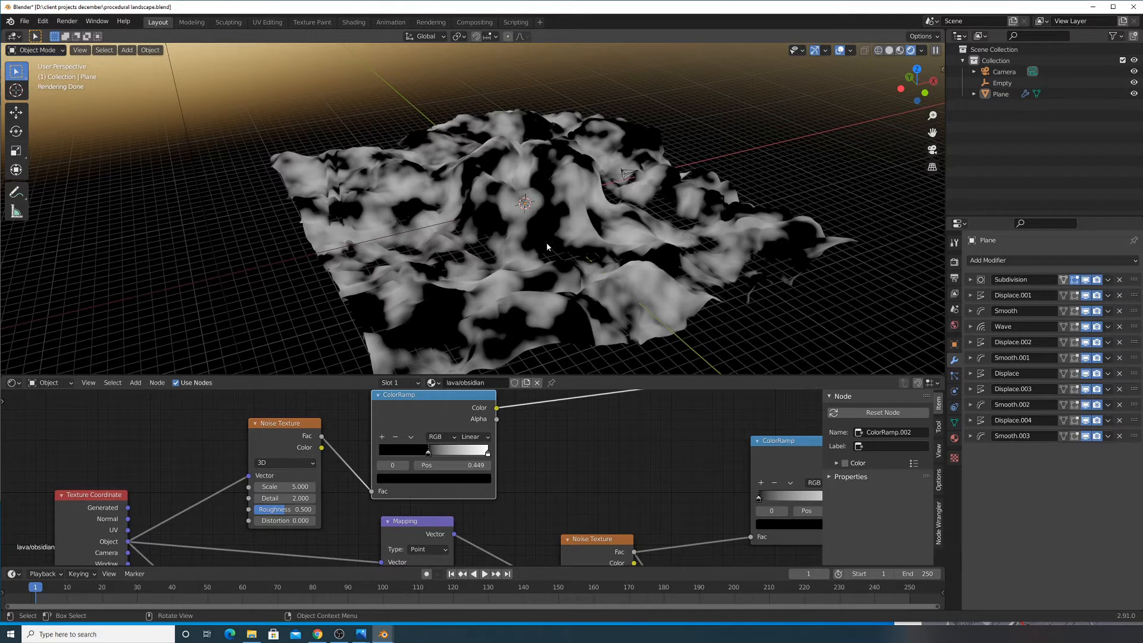
Set the new ColorRamp's black stop to a dark grey with RGB values of 0.1 and move it to position 0.319
mouse_move(422, 454)
left_mouse_down()
mouse_move(407, 454)
mouse_move(420, 453)
left_mouse_up()
left_click(424, 479)
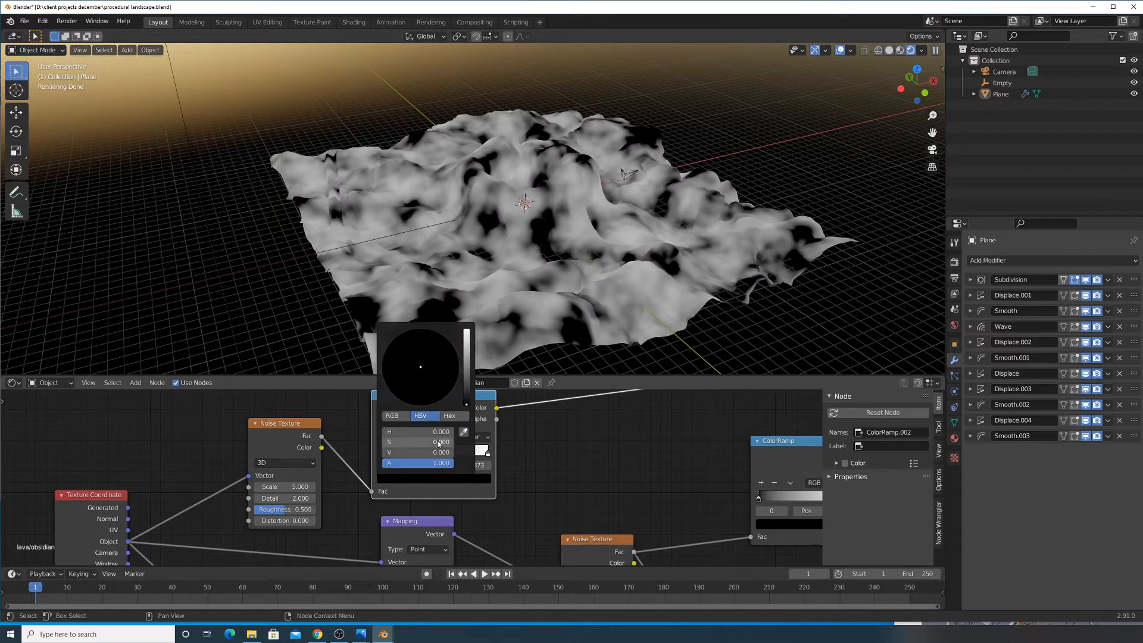
mouse_move(467, 405)
left_mouse_down()
mouse_move(466, 357)
mouse_move(467, 404)
left_mouse_up()
left_click(392, 415)
left_click_drag(435, 453, 435, 431)
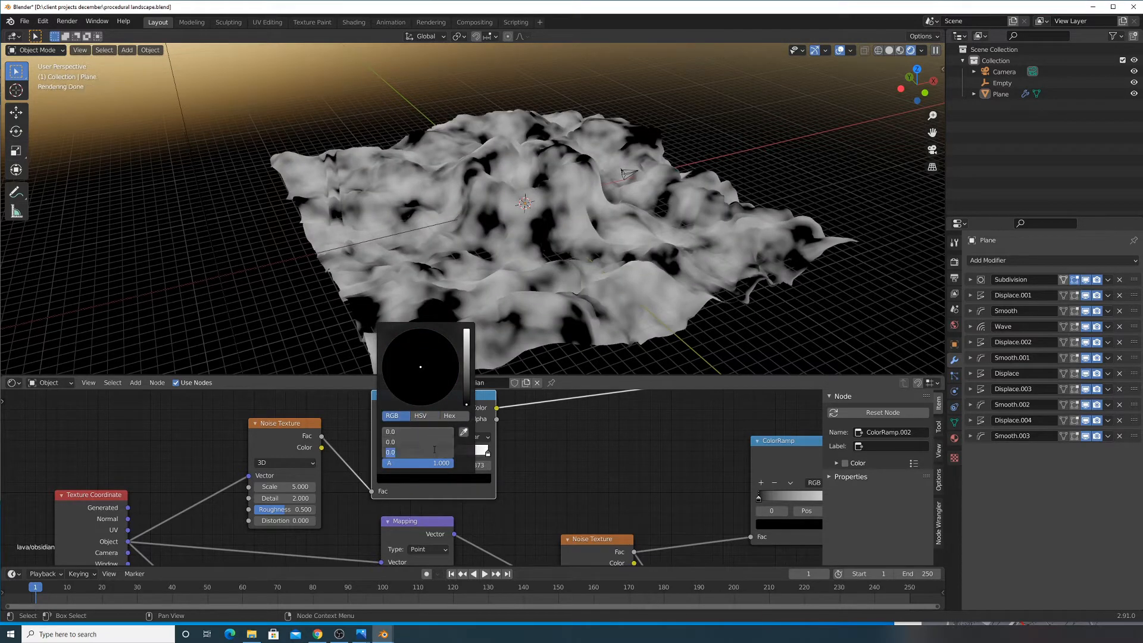
type(".1")
key("Return")
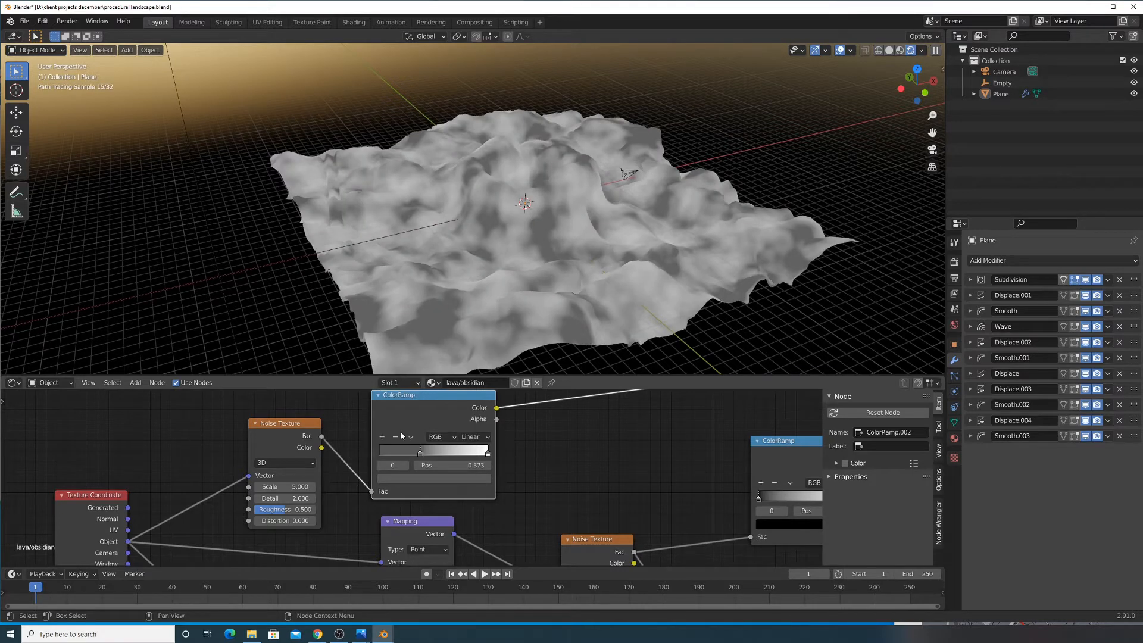
left_click_drag(415, 455, 403, 458)
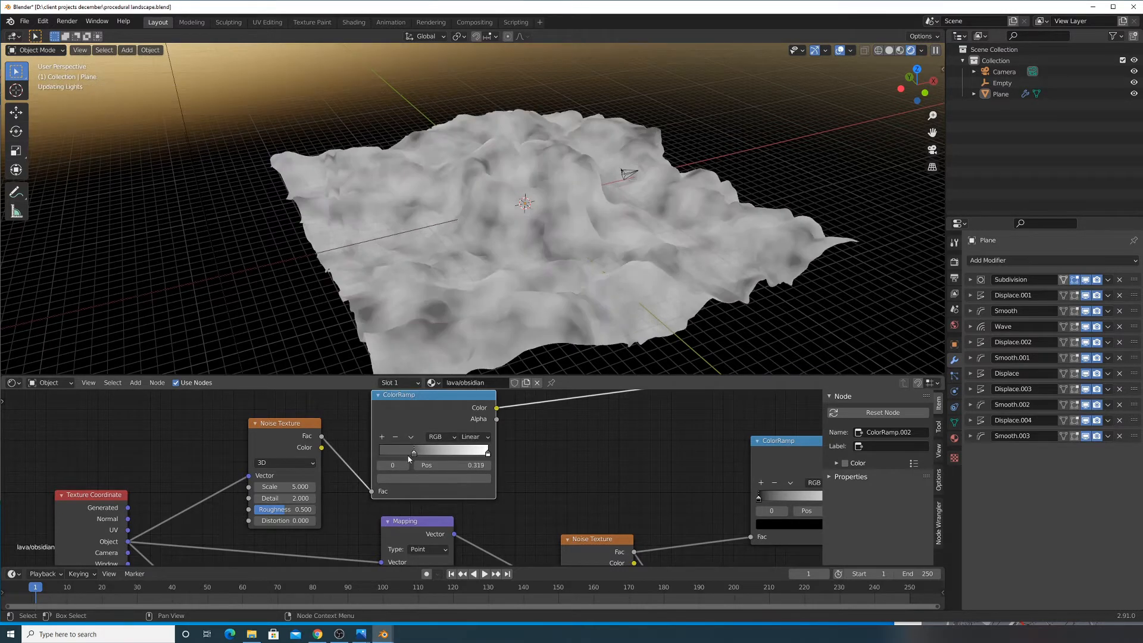
Darken the new ColorRamp's white stop slightly to a very light grey using equal RGB values
left_click(485, 454)
left_click(456, 478)
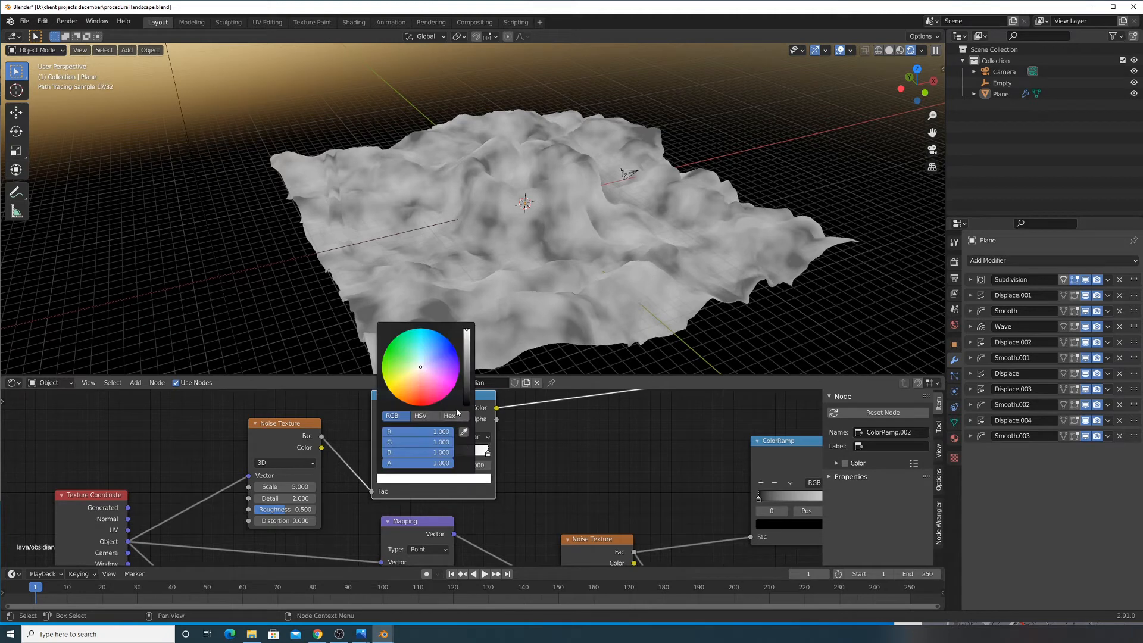
left_click_drag(432, 453, 431, 451)
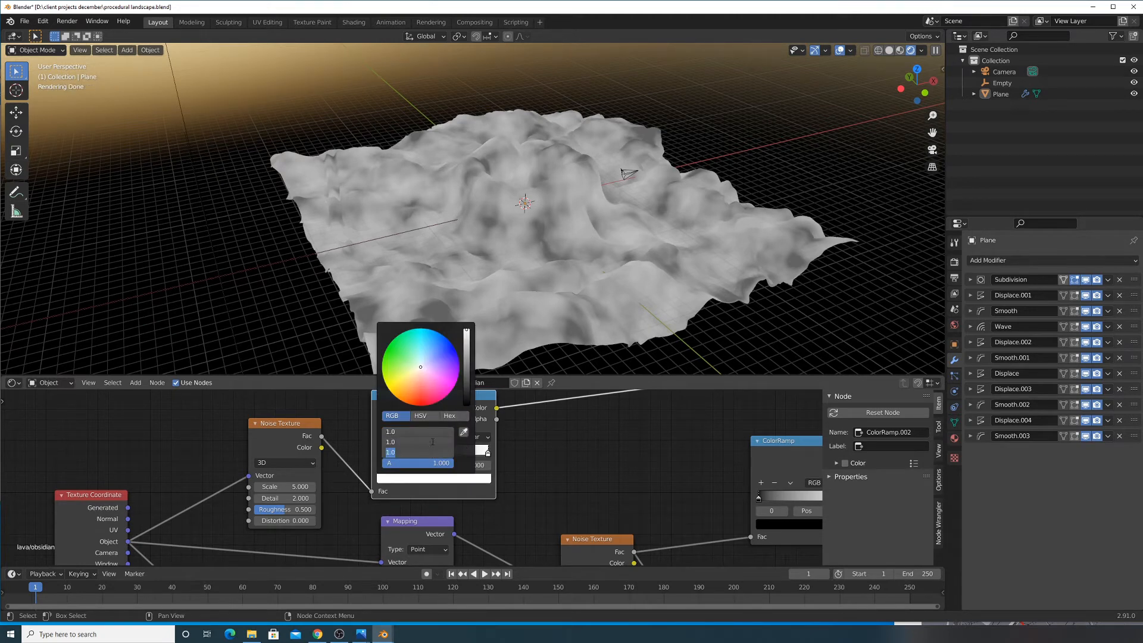
key("Return")
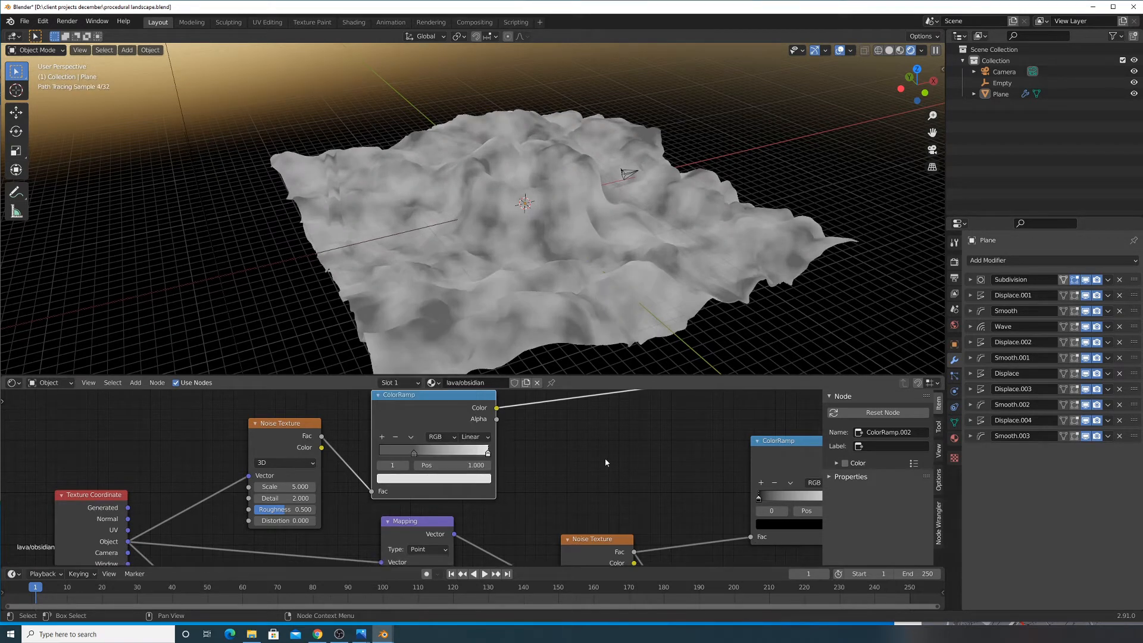
Move the new ColorRamp farther from its Noise Texture and shift the Math Multiply node slightly upward
middle_click_drag(538, 486, 399, 460)
scroll(512, 440, "down", 8)
scroll(402, 424, "down", 3)
left_click_drag(359, 424, 436, 417)
middle_click_drag(463, 482, 344, 441)
scroll(337, 538, "up", 2)
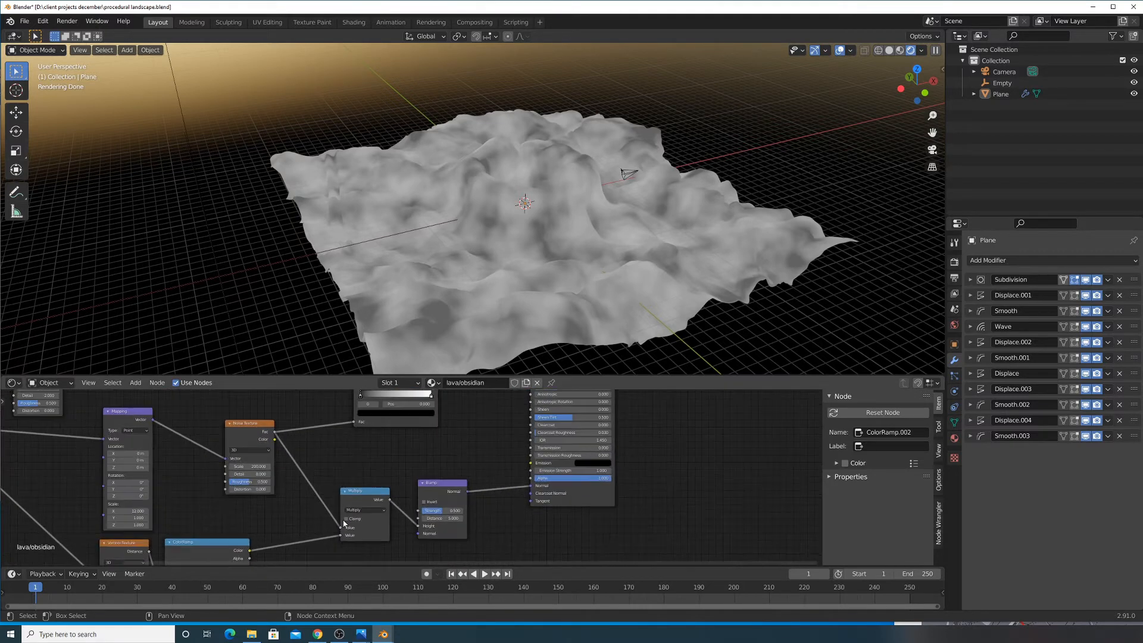
middle_click_drag(343, 526, 354, 528)
left_click_drag(355, 528, 348, 514)
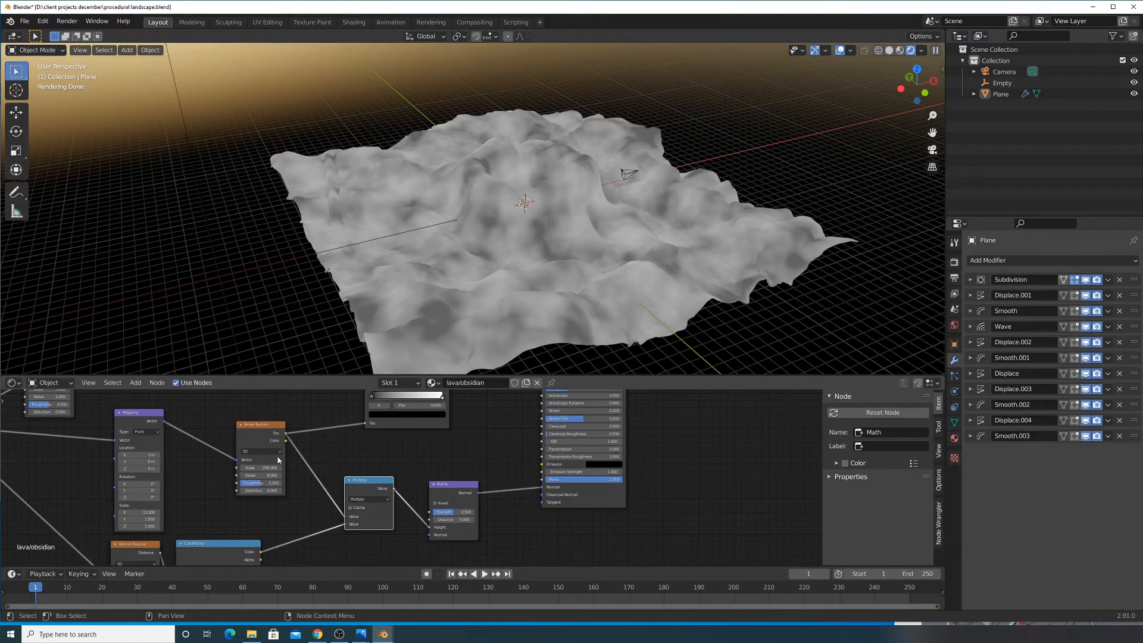
Replace the Math node with a MixRGB node set to Multiply, combining the noise and the Voronoi ColorRamp into the Bump's Height
left_click(133, 383)
type("mixr")
left_click(159, 411)
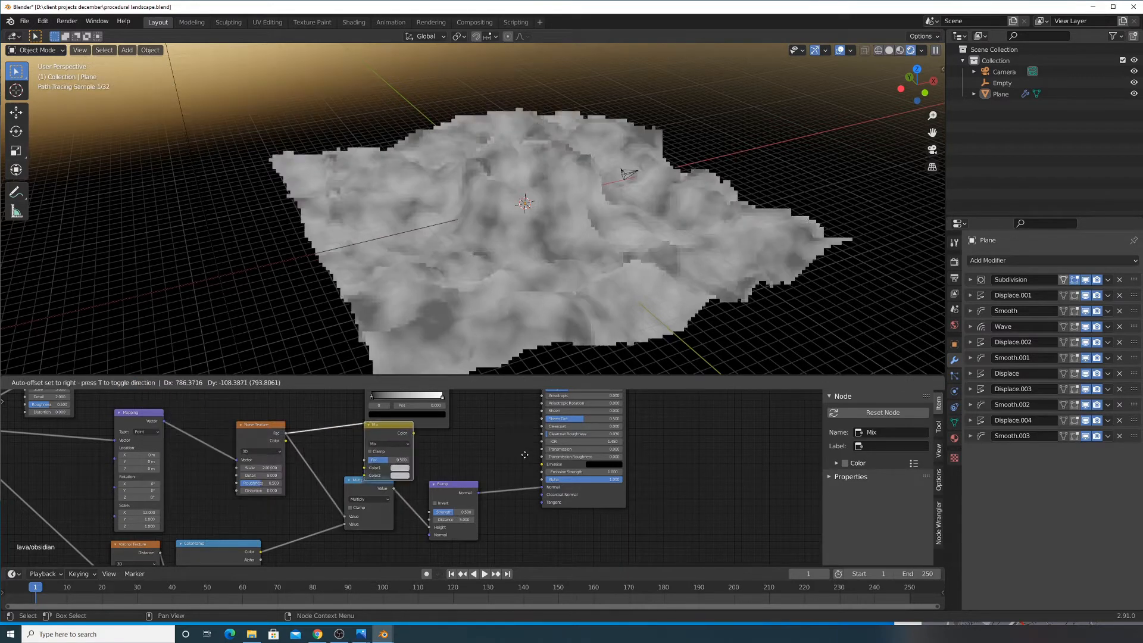
left_click(417, 479)
left_click_drag(345, 516, 408, 486)
left_click(433, 456)
left_click(426, 487)
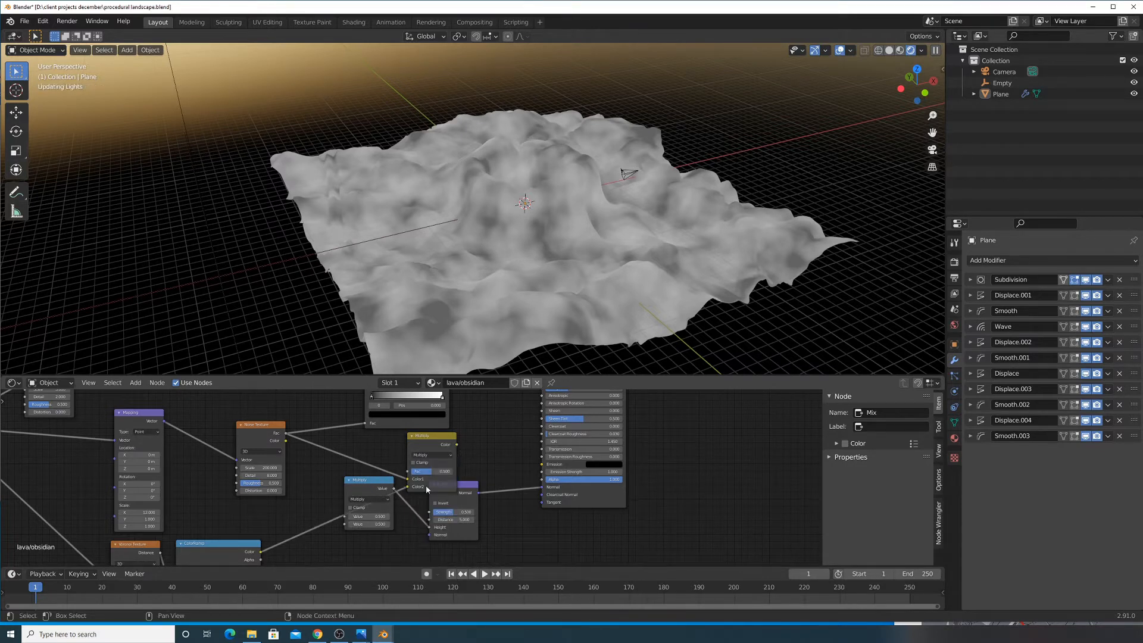
left_click_drag(431, 437, 434, 528)
key("Delete")
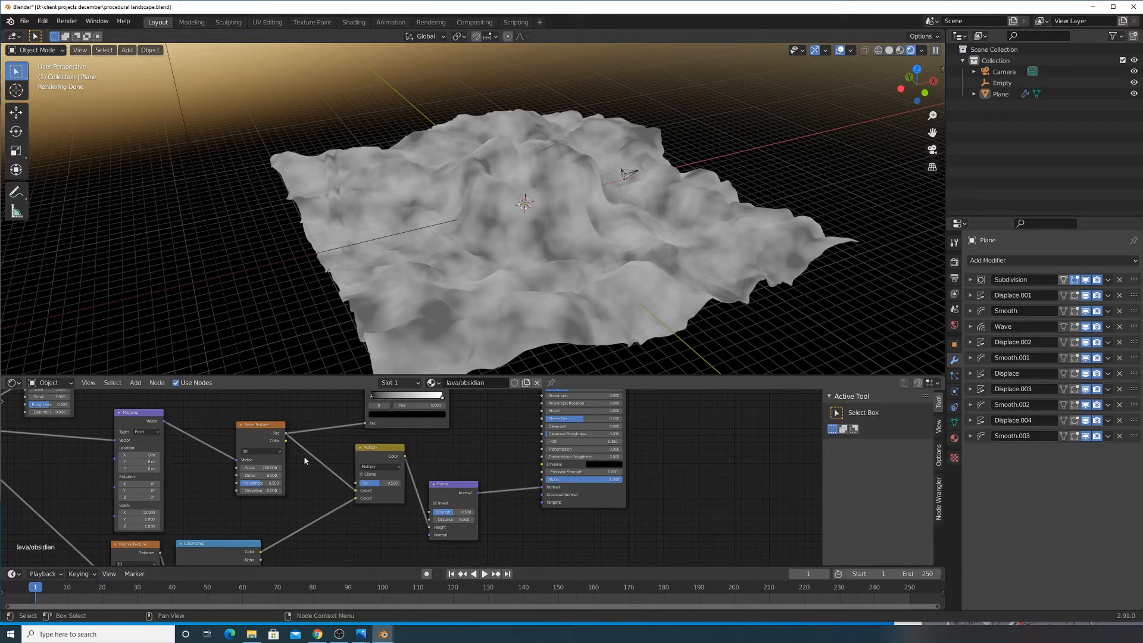
Connect the new ColorRamp's Color output to the Multiply mix node's Fac and preview the mix on the landscape
middle_click_drag(420, 464, 453, 538)
scroll(395, 474, "down", 3)
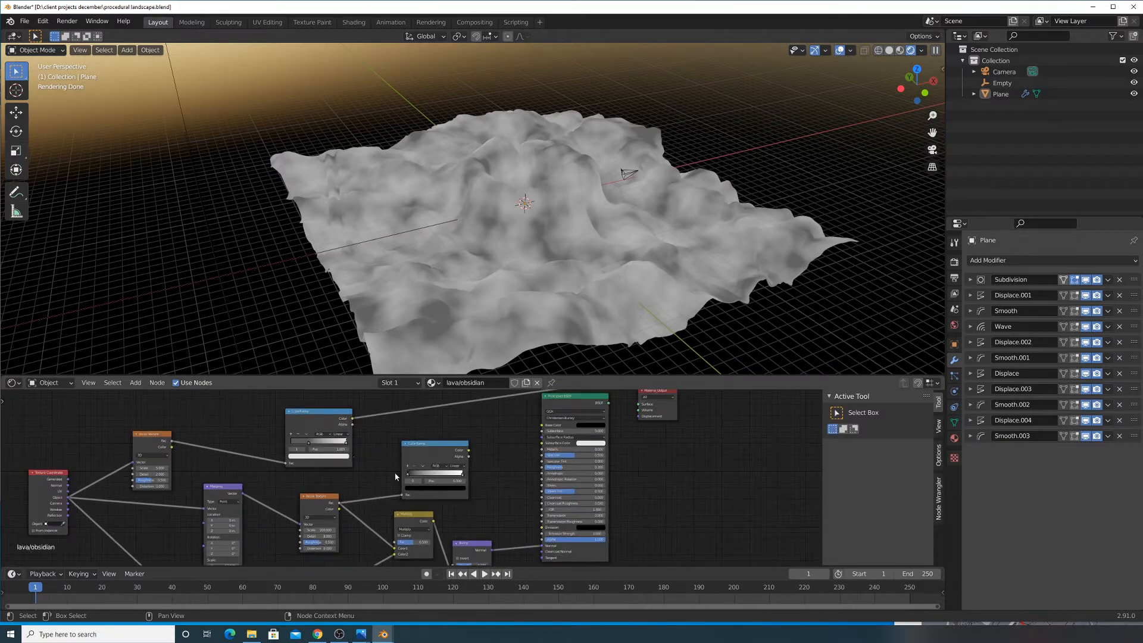
middle_click_drag(395, 475, 419, 491)
left_click(365, 441, "ctrl+shift")
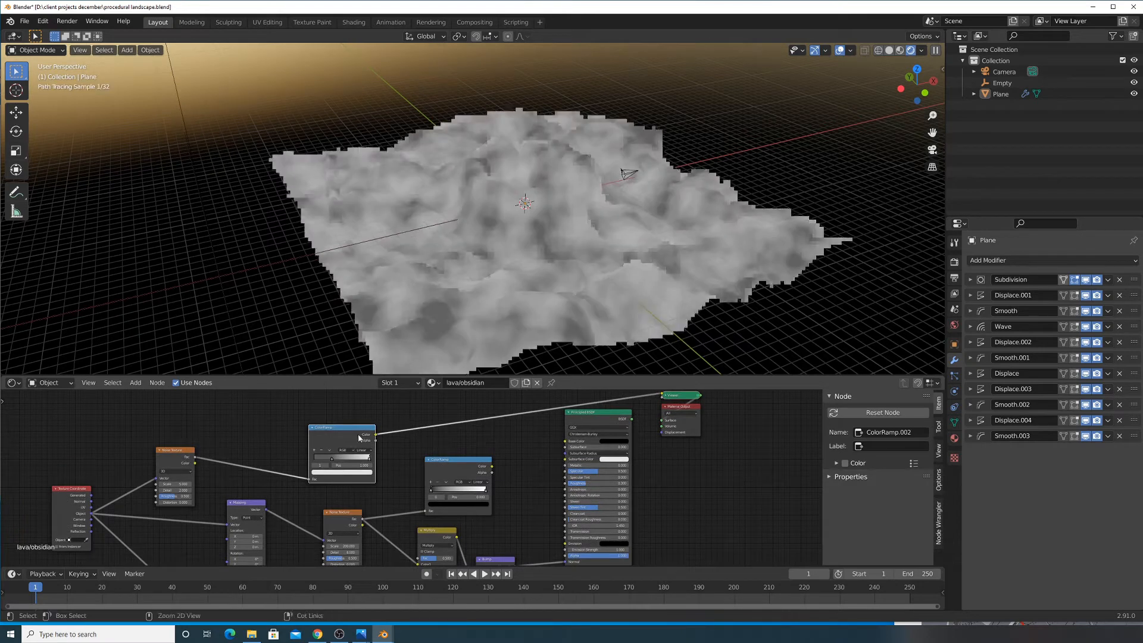
middle_click_drag(374, 463, 377, 415)
scroll(377, 408, "down", 1)
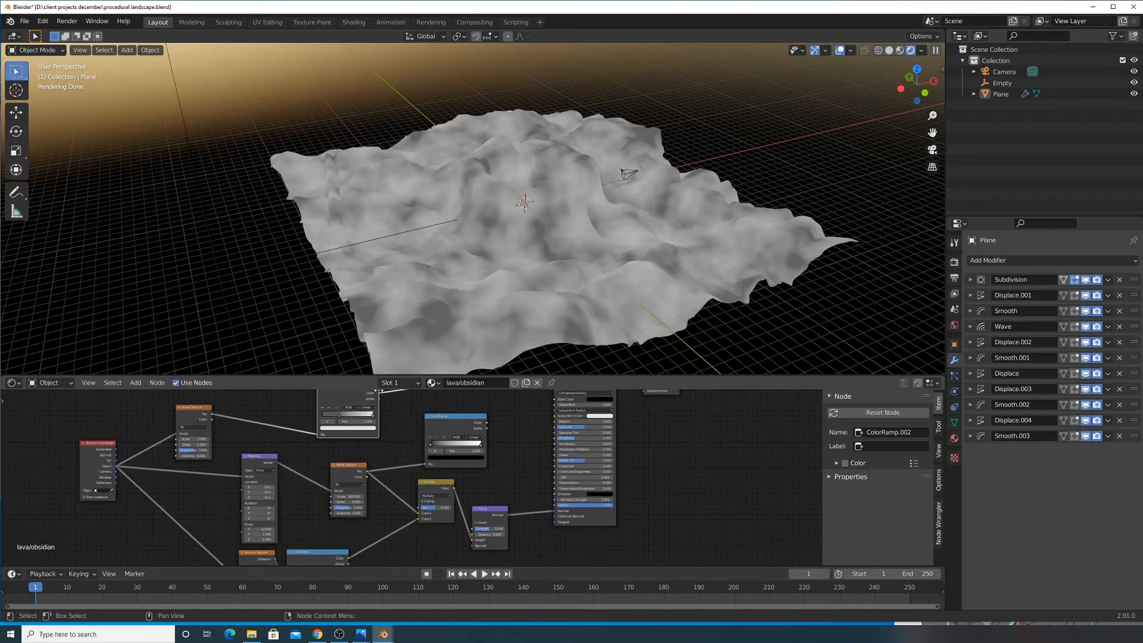
left_click_drag(425, 510, 419, 513)
left_click(436, 488, "ctrl+shift")
Inspect the previewed crack pattern up close and move the dark stop of the ColorRamp driving the mix factor to position 0.609
scroll(525, 302, "up", 6)
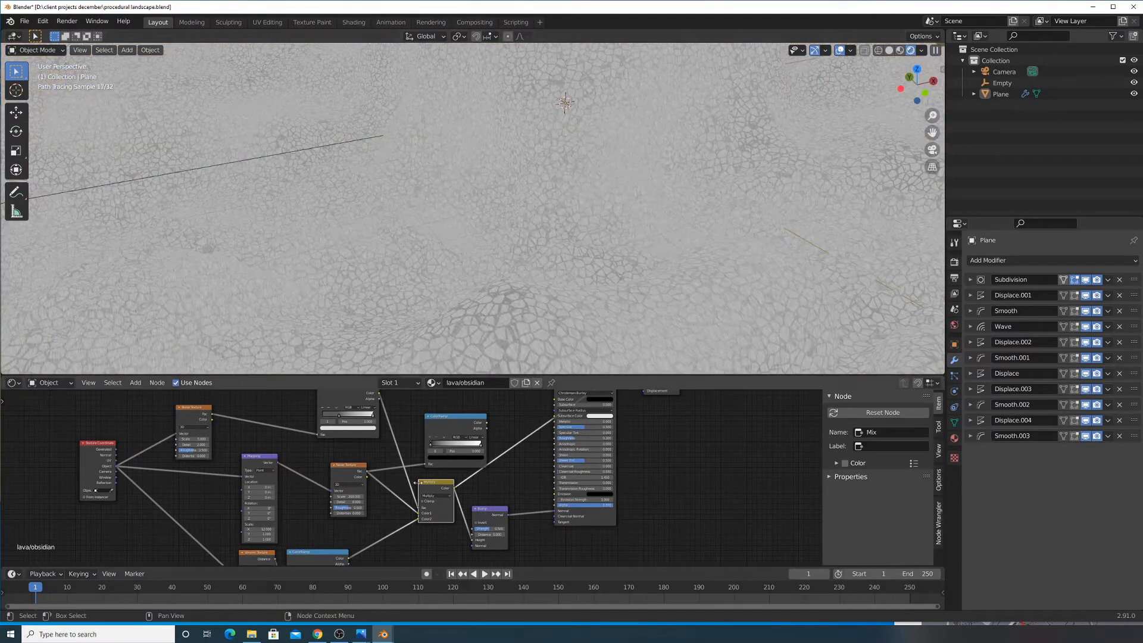
middle_click_drag(468, 274, 505, 243)
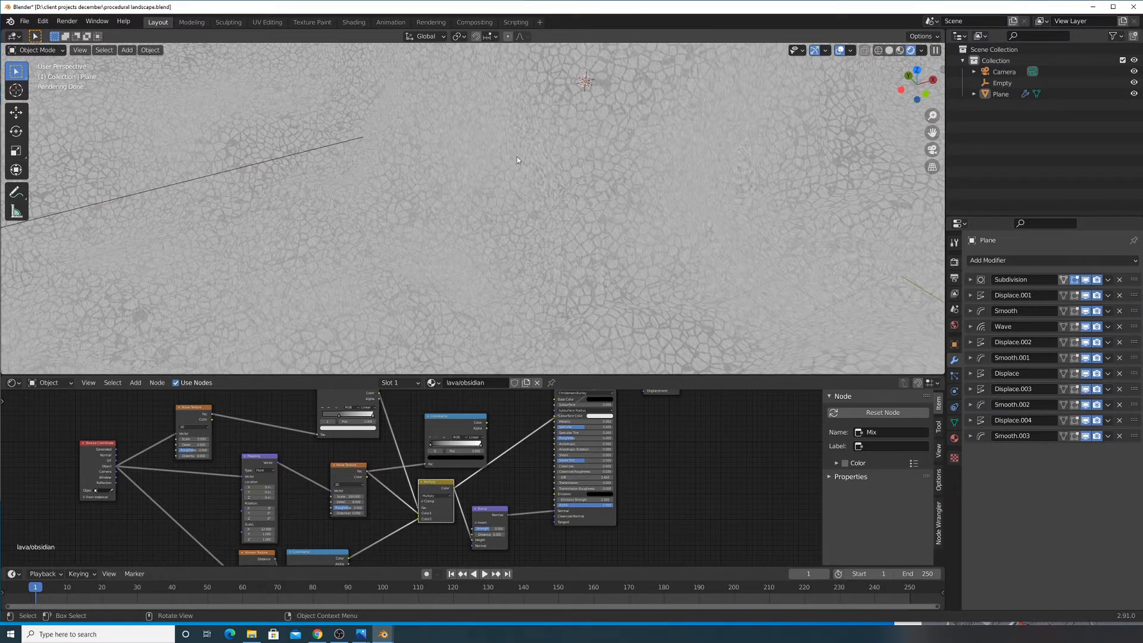
scroll(536, 168, "down", 2)
scroll(526, 252, "down", 2)
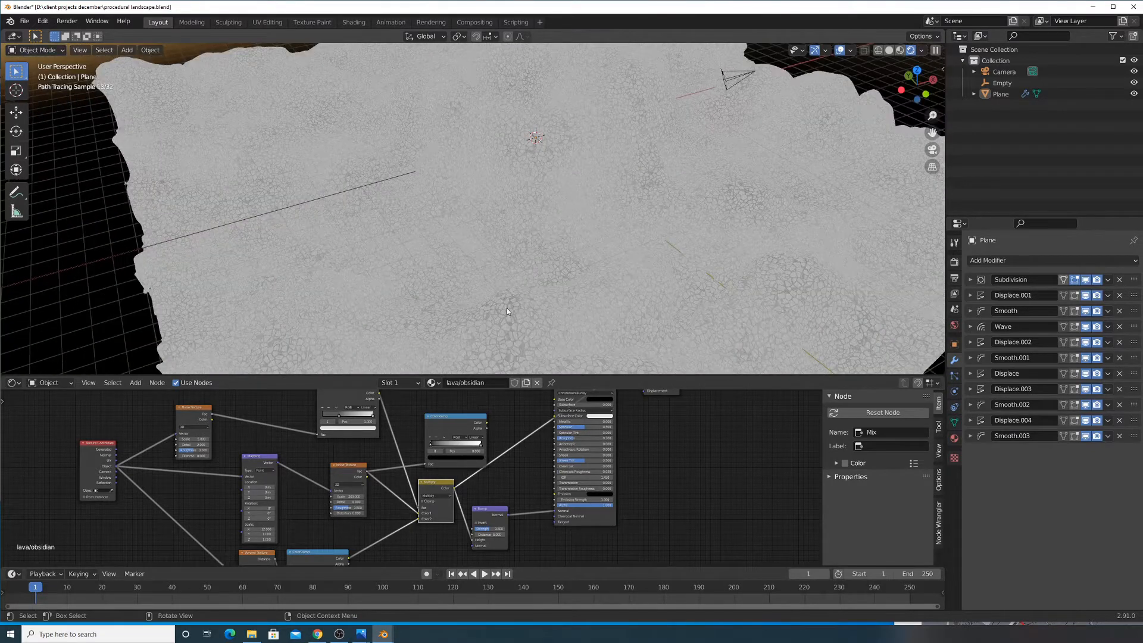
scroll(387, 441, "up", 4)
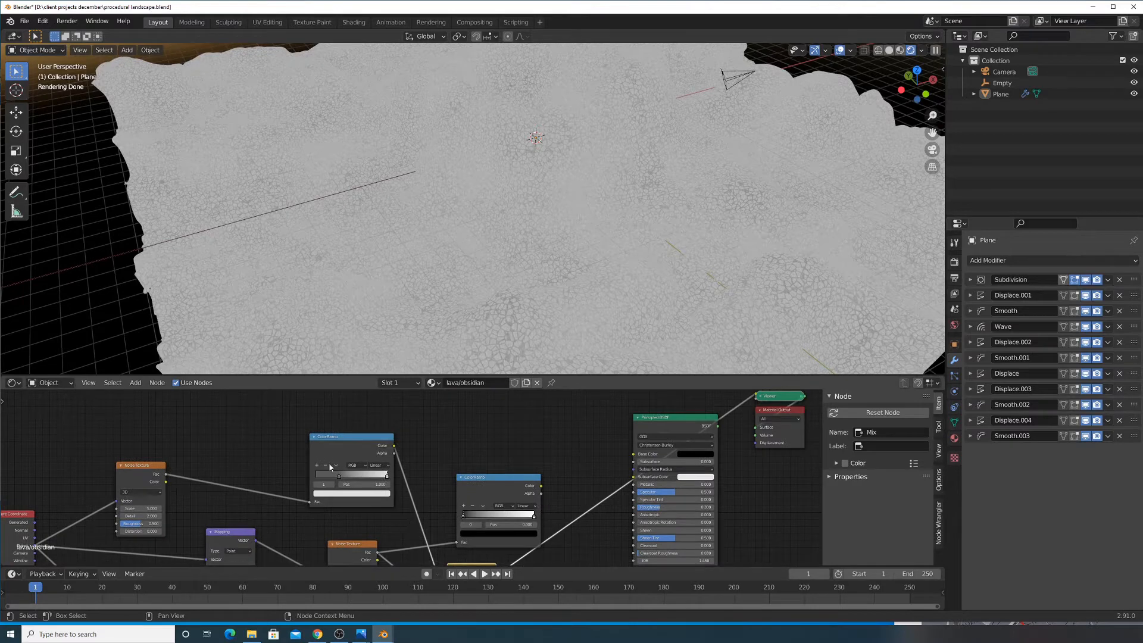
left_click_drag(304, 475, 335, 476)
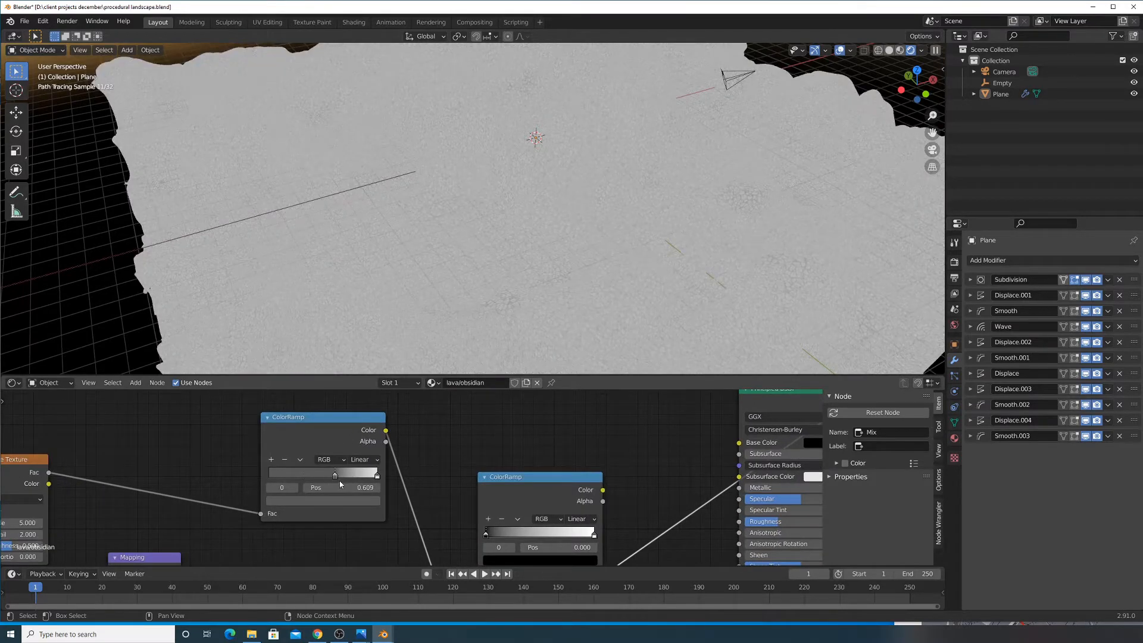
Move the dark stop of the ColorRamp driving the mix factor to position 0.312, checking the crack pattern on the landscape
scroll(505, 263, "up", 3)
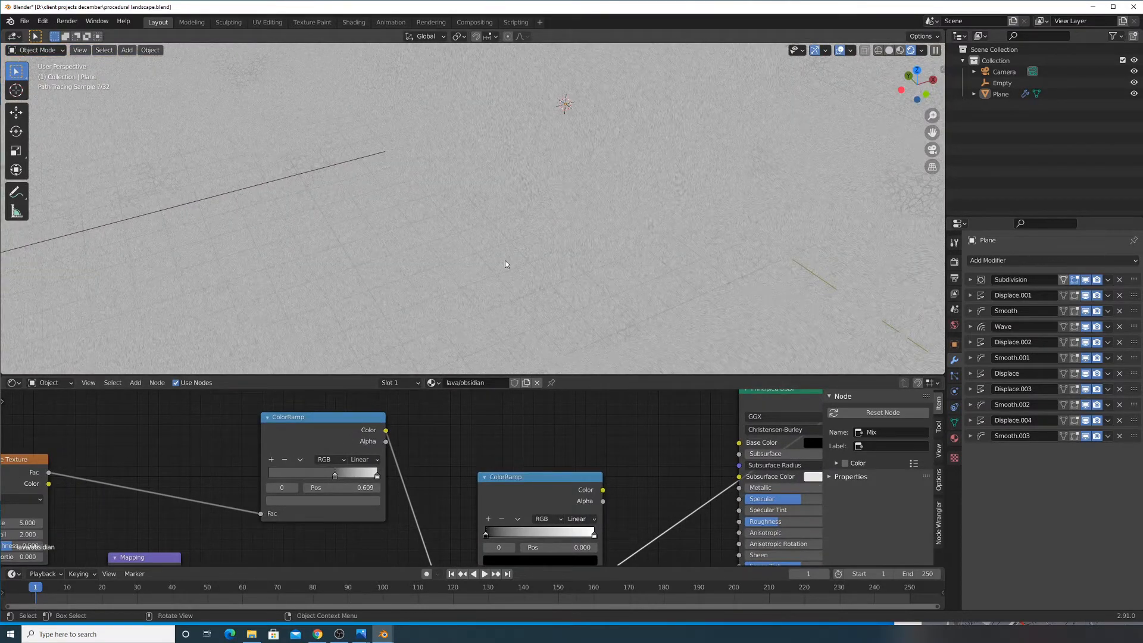
scroll(541, 245, "down", 2)
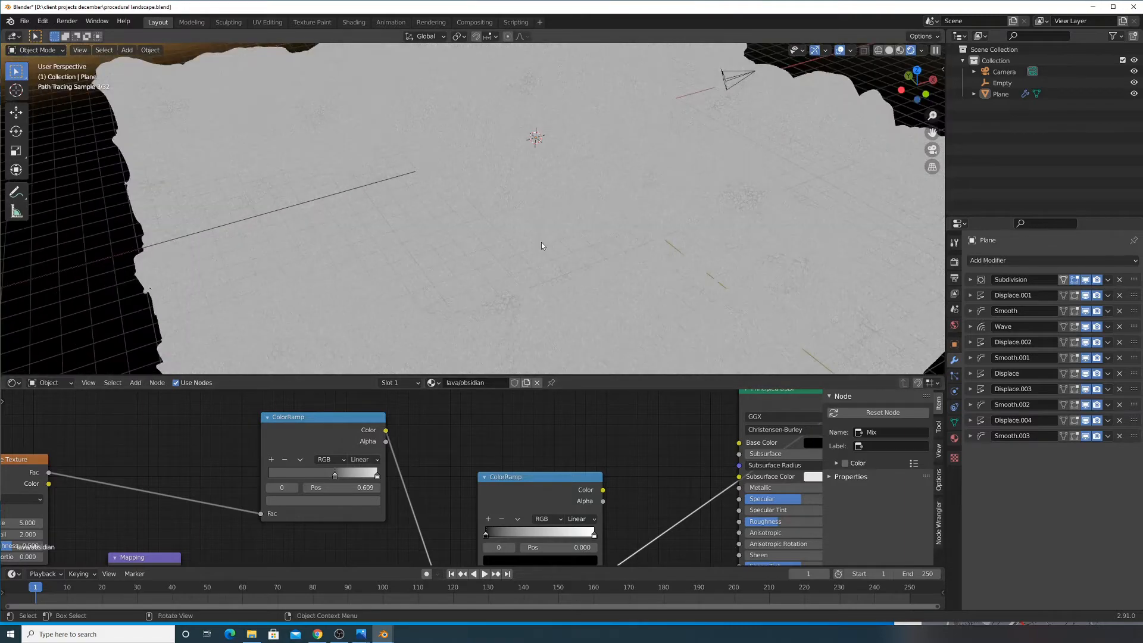
left_click_drag(326, 474, 270, 479)
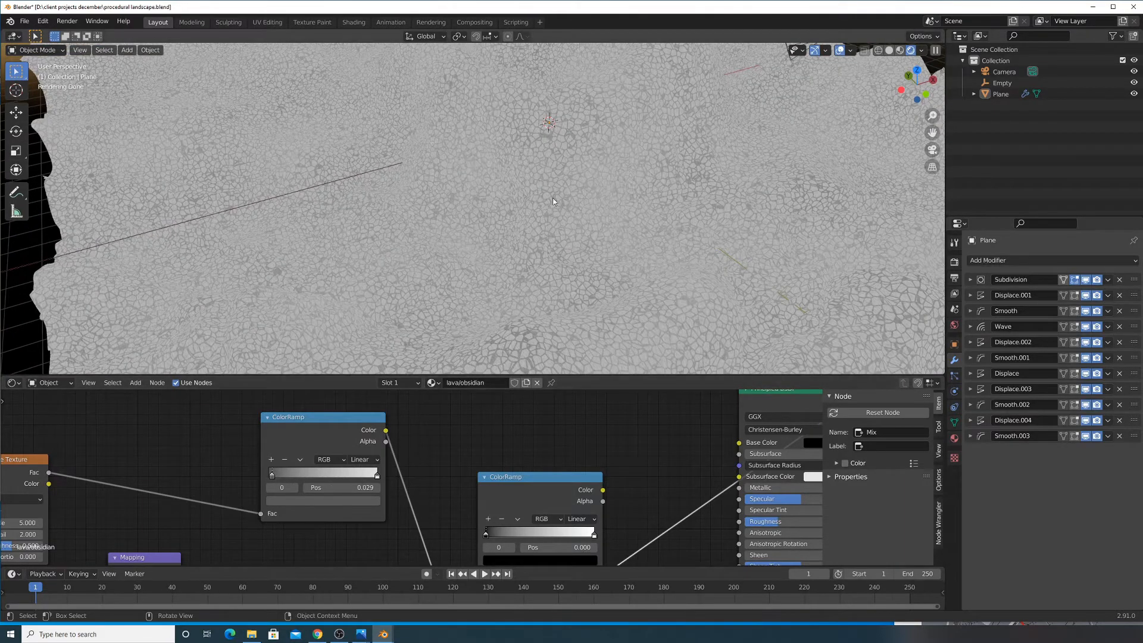
left_click_drag(272, 474, 303, 483)
scroll(509, 164, "down", 2)
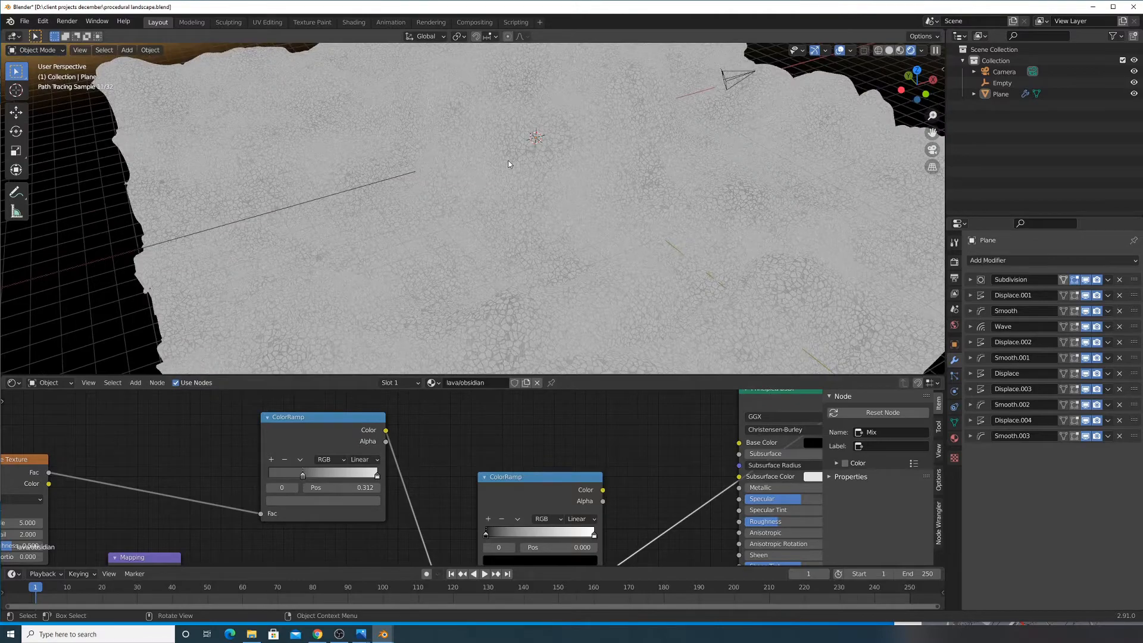
Preview the Principled BSDF again and examine the masked crack bump on the landscape up close and from farther away
middle_click_drag(536, 466, 268, 490)
left_click(558, 428, "ctrl+shift")
mouse_move(561, 230)
middle_mouse_down()
mouse_move(516, 152)
mouse_move(524, 171)
middle_mouse_up()
scroll(524, 171, "up", 3)
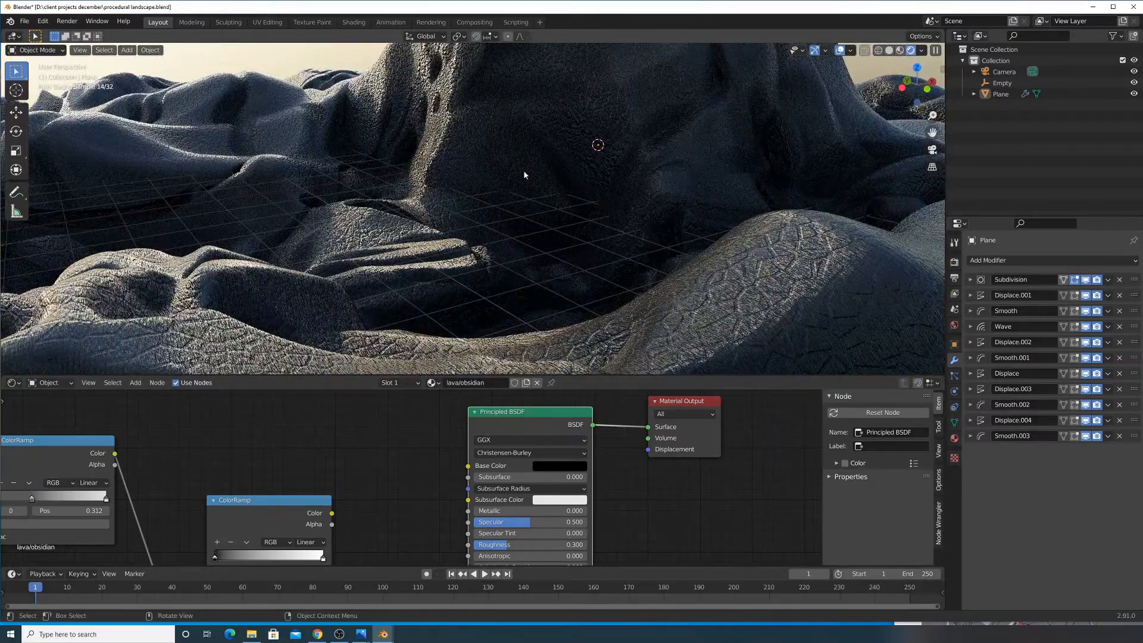
scroll(524, 175, "down", 2)
scroll(524, 174, "down", 1)
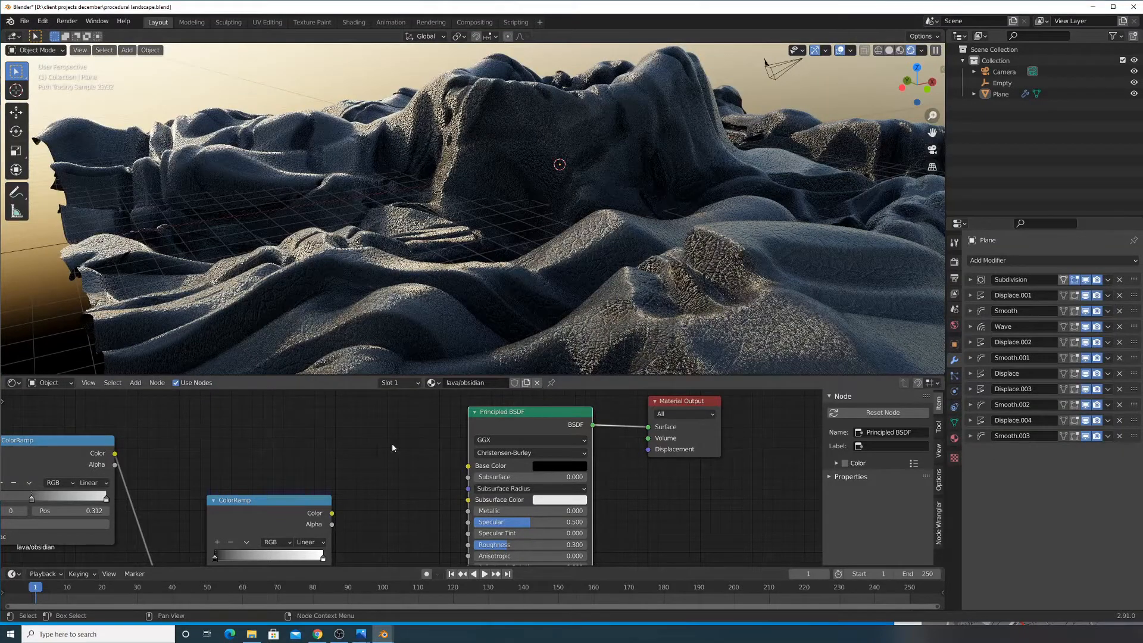
middle_click_drag(396, 445, 461, 446)
scroll(410, 476, "down", 2)
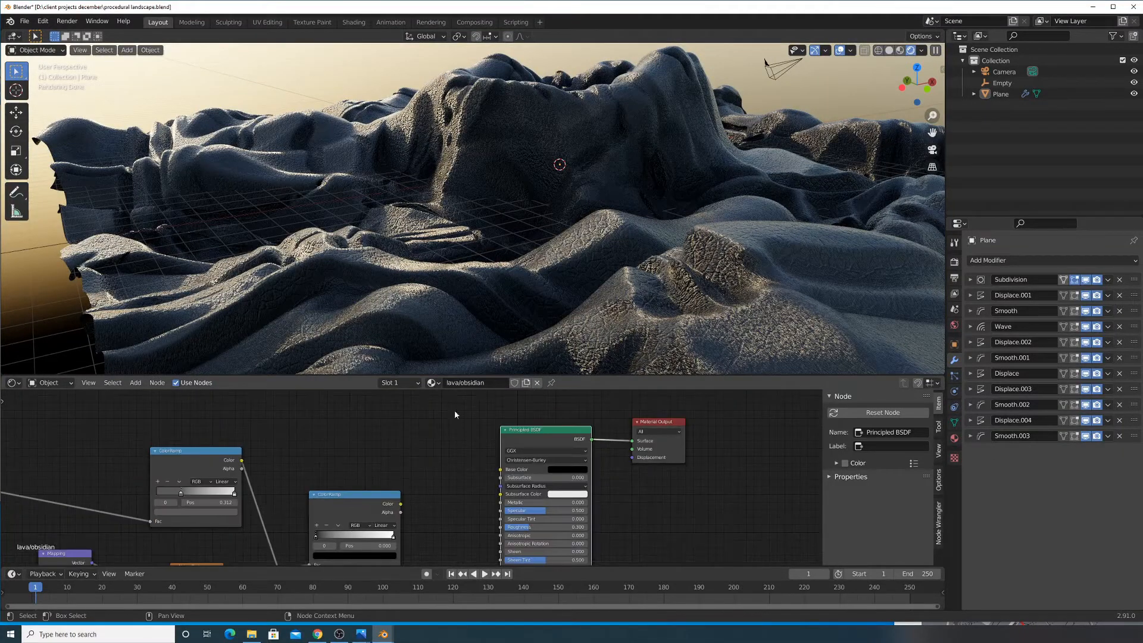
middle_click_drag(468, 405, 489, 330)
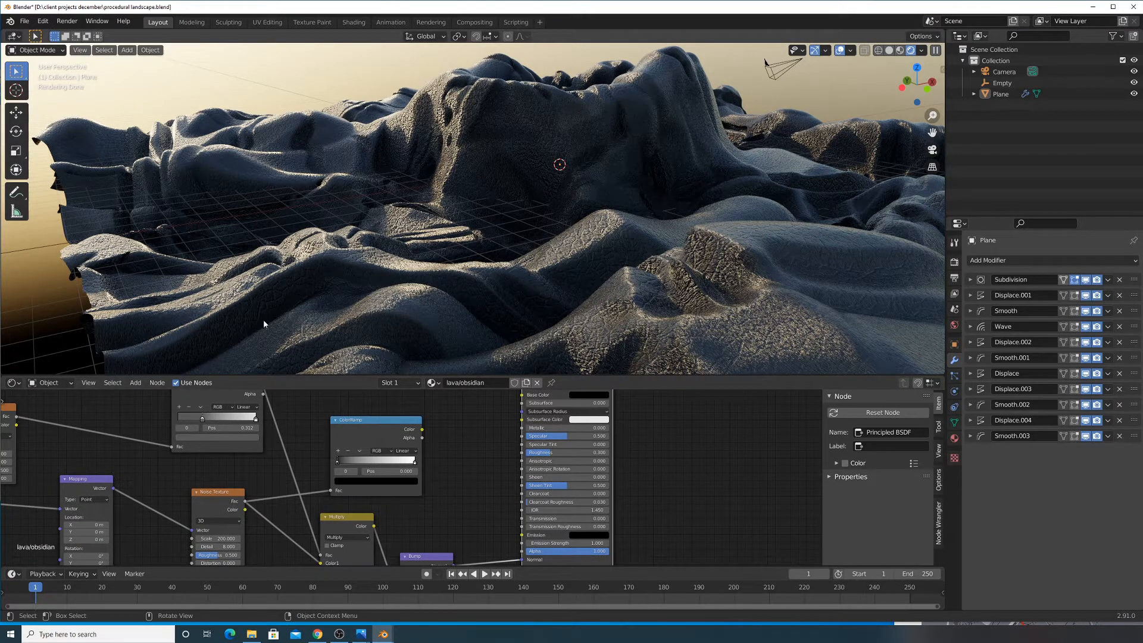
left_click(135, 383)
left_click(153, 396)
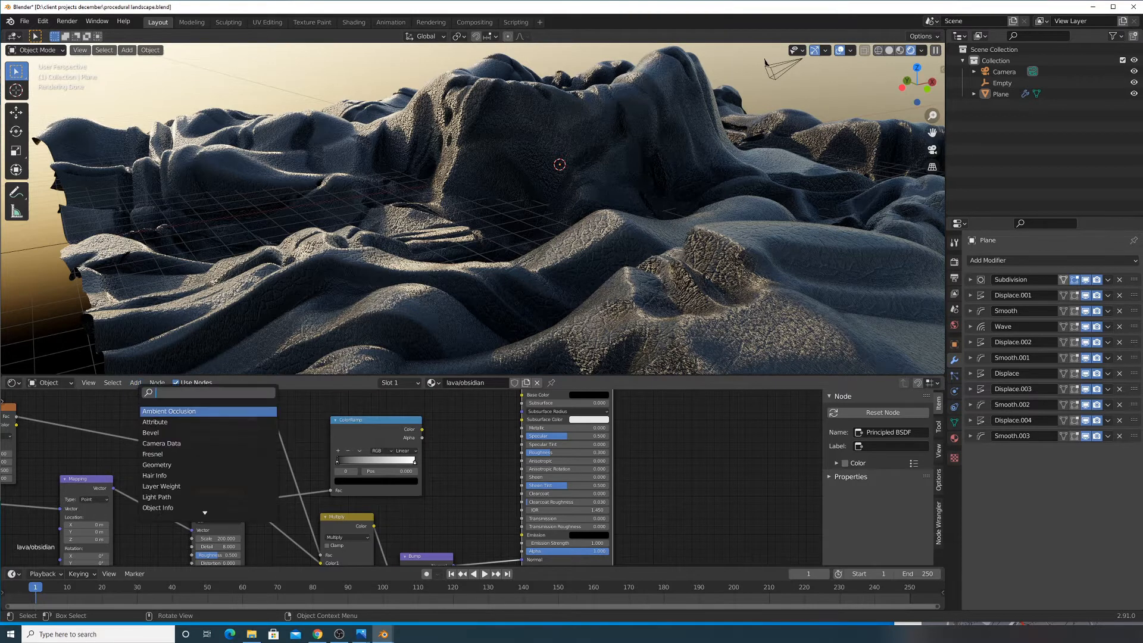
type("c")
key("BackSpace")
type("emm")
key("BackSpace")
key("BackSpace")
key("BackSpace")
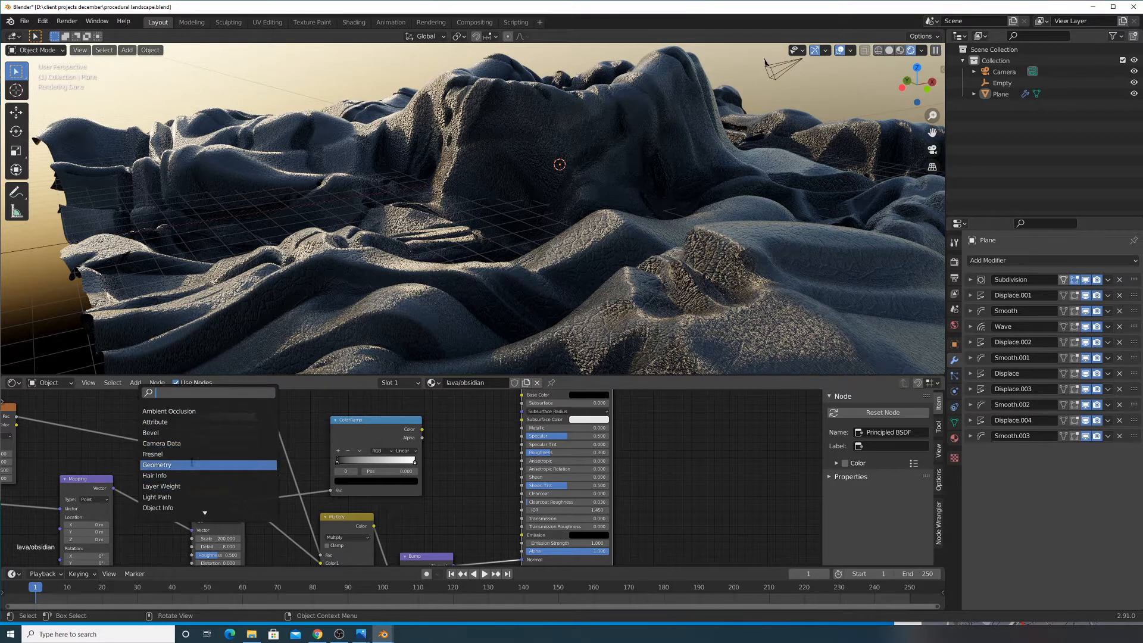
left_click(395, 425)
left_click(135, 382)
left_click(142, 401)
Disconnect the spare ColorRamp from the Noise Texture and move it beside the Principled BSDF
left_click_drag(331, 488, 331, 512)
left_click_drag(372, 445, 471, 419)
scroll(471, 419, "down", 5)
middle_click_drag(471, 419, 436, 427)
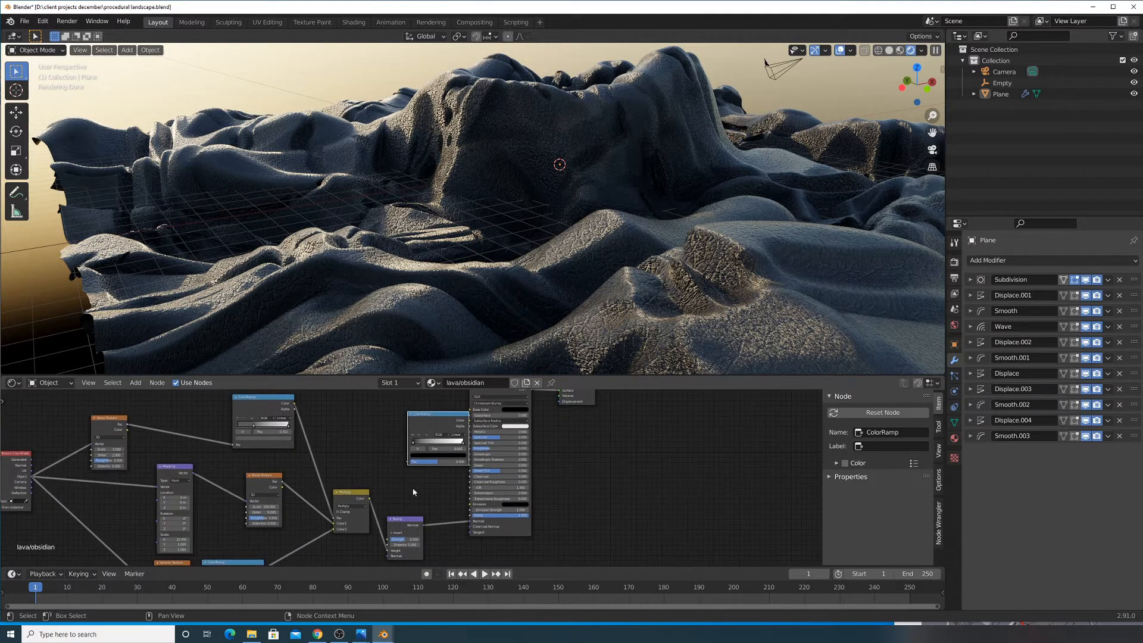
Connect the Multiply mix node's Color output to the spare ColorRamp's Fac, preview the ramp and move it away from the Principled BSDF
scroll(414, 489, "up", 5)
left_click(326, 514, "ctrl+shift")
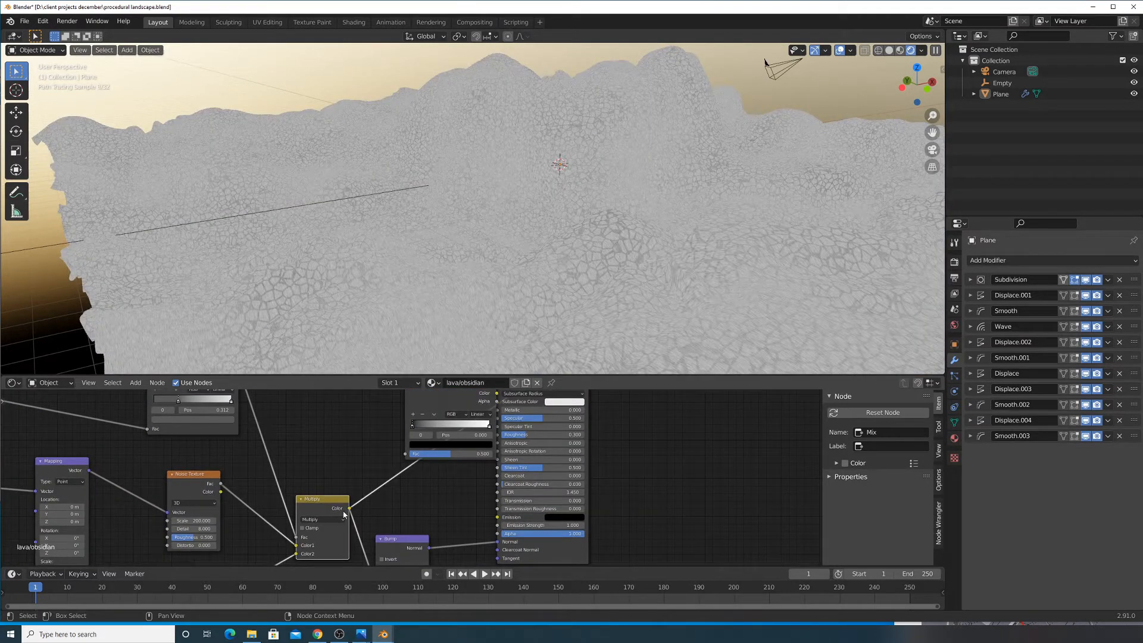
left_click_drag(349, 508, 410, 454)
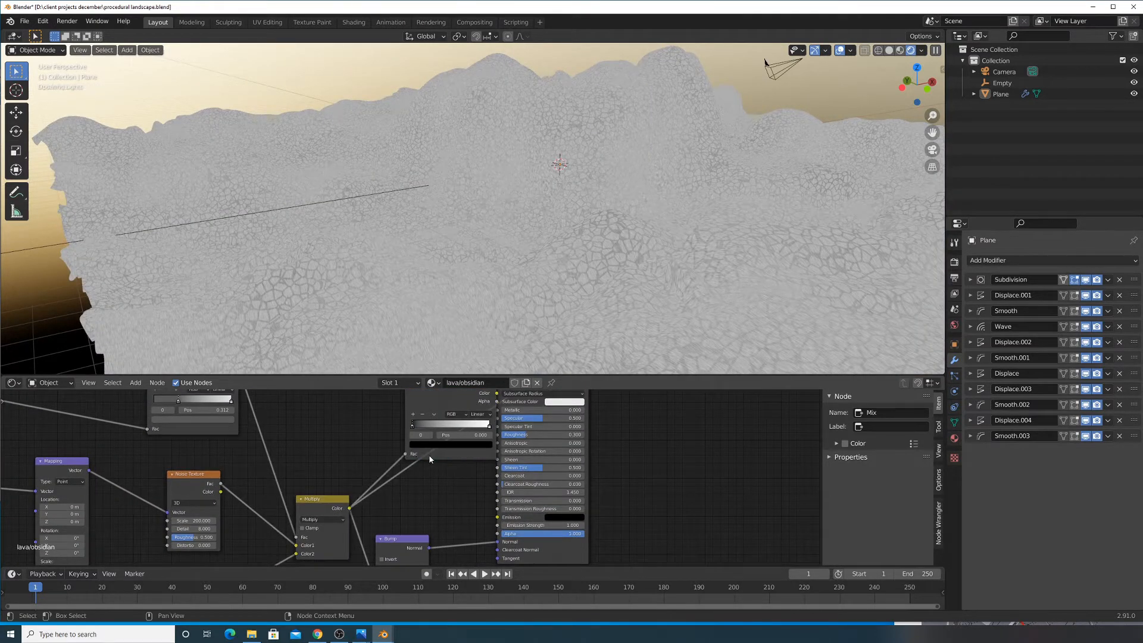
middle_click_drag(409, 454, 366, 507)
left_click(412, 450)
left_click_drag(412, 449, 356, 445)
Move the previewed ColorRamp's dark stop to position 0.355 and set its RGB values to 0.15 grey
scroll(309, 474, "up", 2)
left_click_drag(276, 468, 317, 471)
left_click(311, 497)
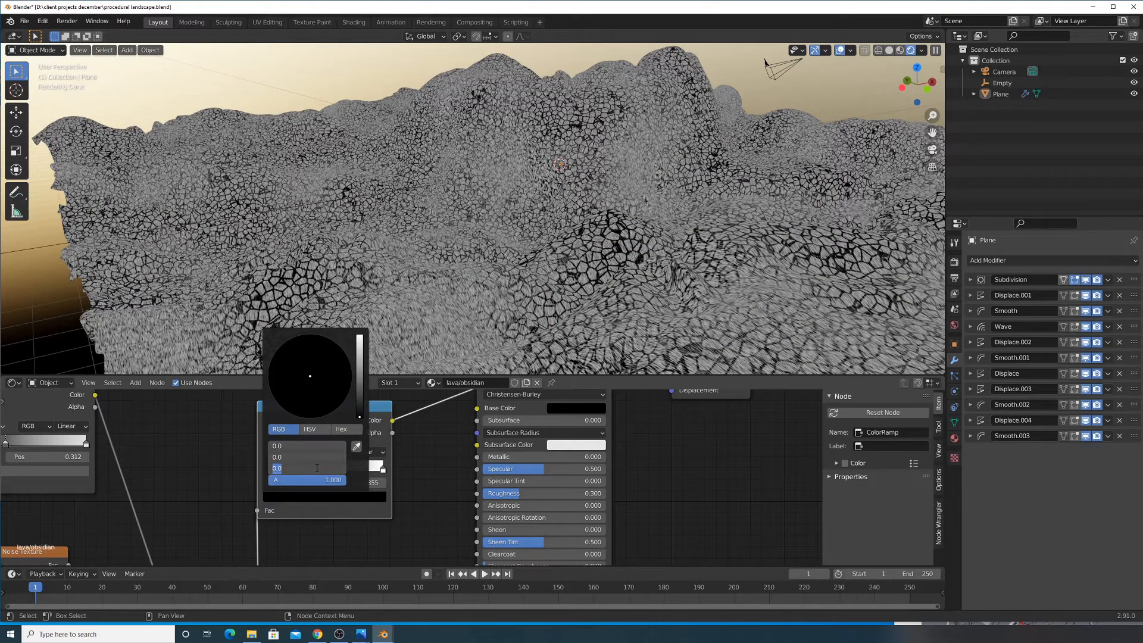
key("Return")
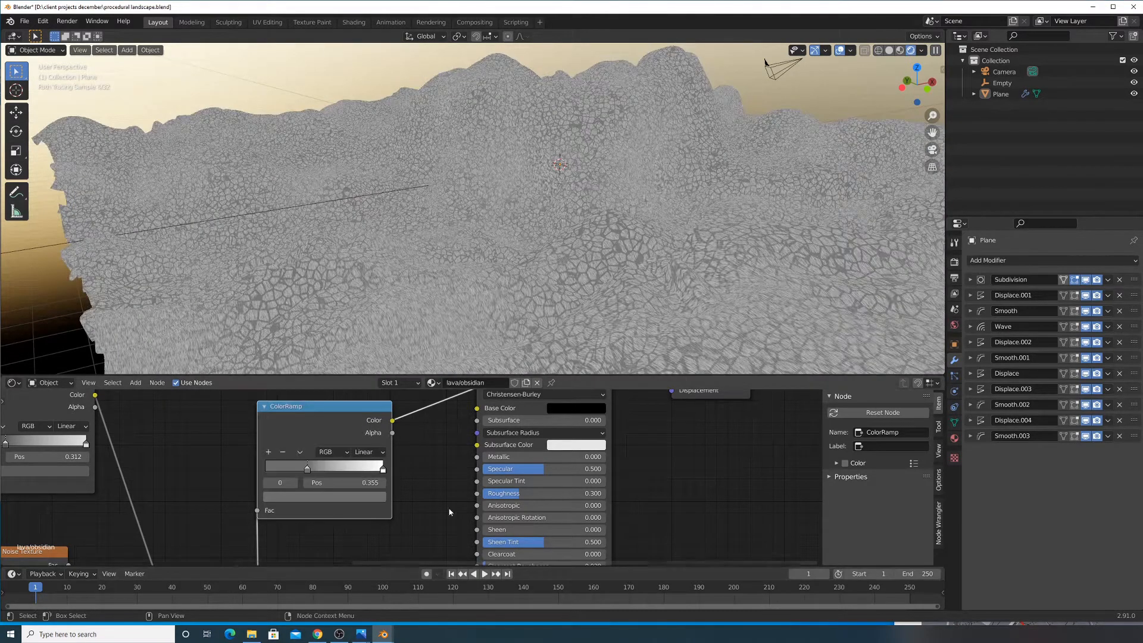
Move the same ColorRamp's white stop to position 0.645 and set its RGB values to 0.75 grey
left_click_drag(374, 467, 330, 468)
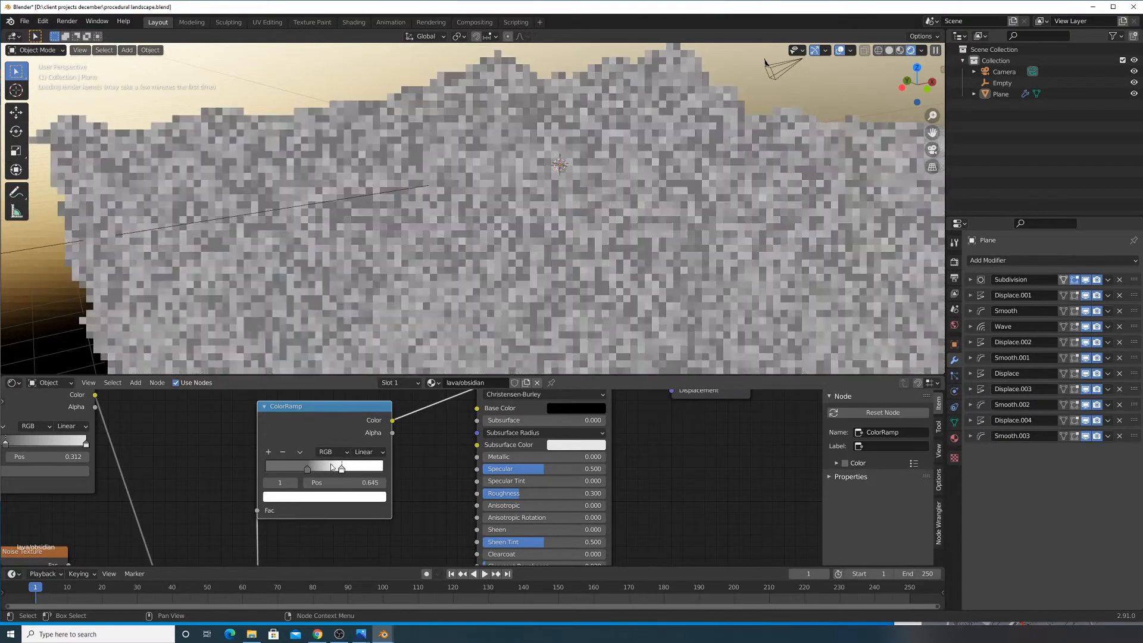
left_click(345, 497)
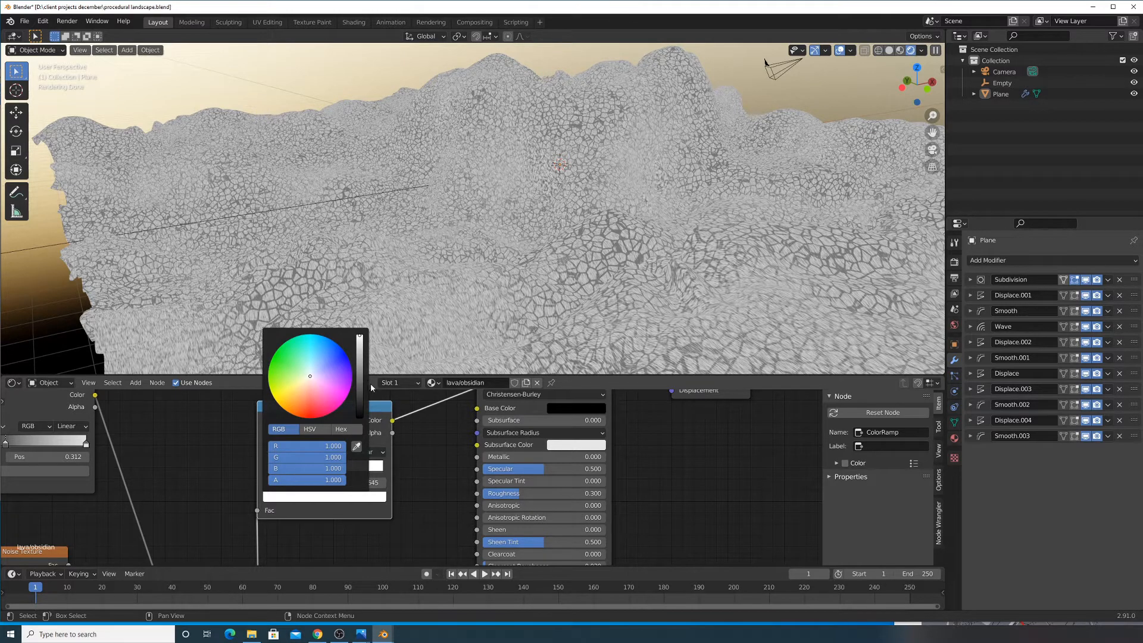
left_click_drag(323, 446, 322, 470)
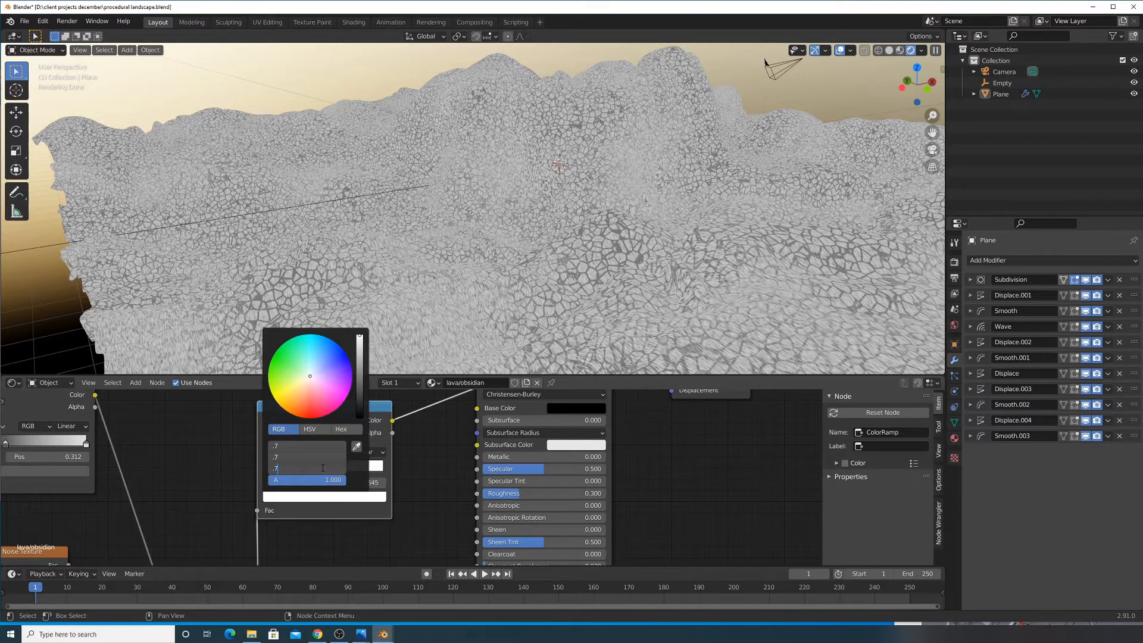
type(".7")
key("Return")
Connect the ColorRamp's Color output to the Principled BSDF's Base Color and preview the full shader up close
left_click_drag(393, 421, 481, 408)
middle_click_drag(481, 409, 426, 476)
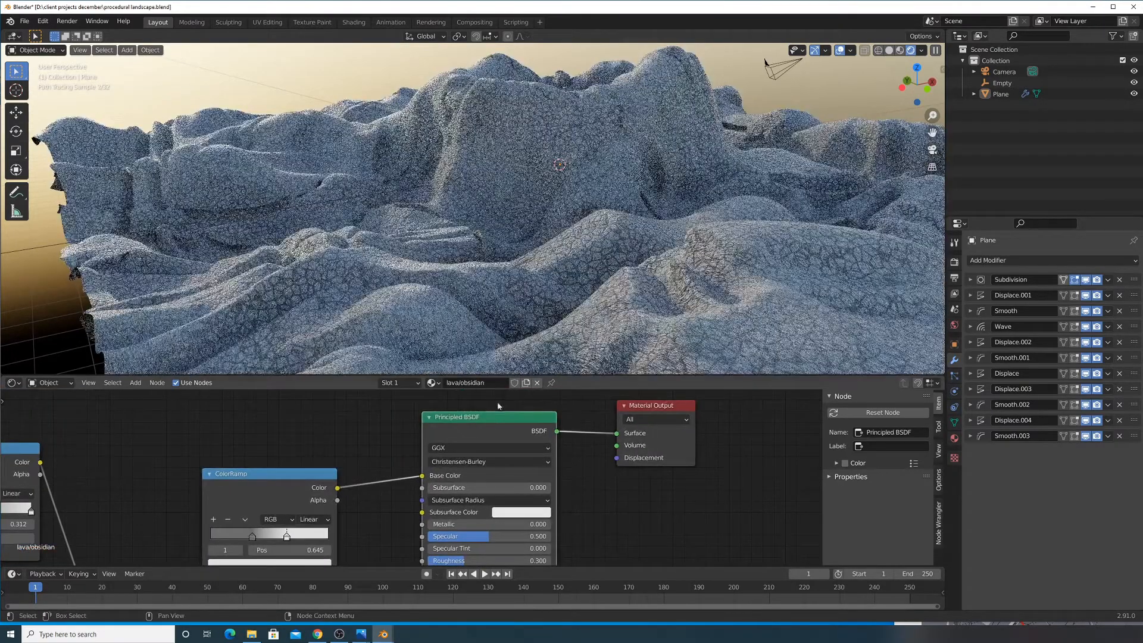
scroll(512, 296, "up", 3)
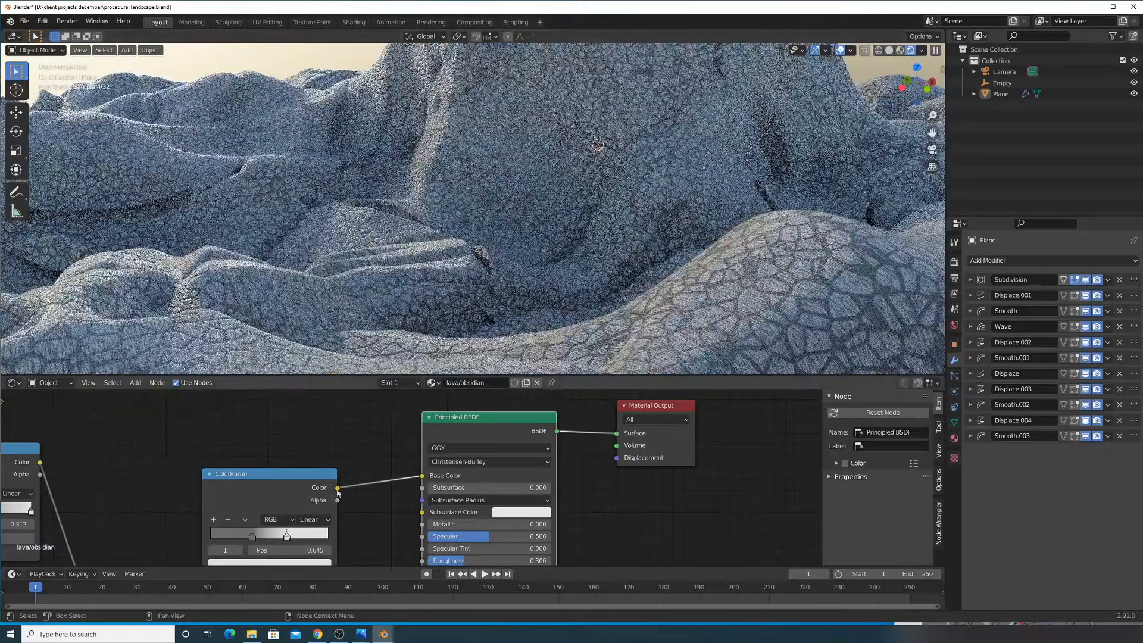
middle_click_drag(327, 500, 421, 469)
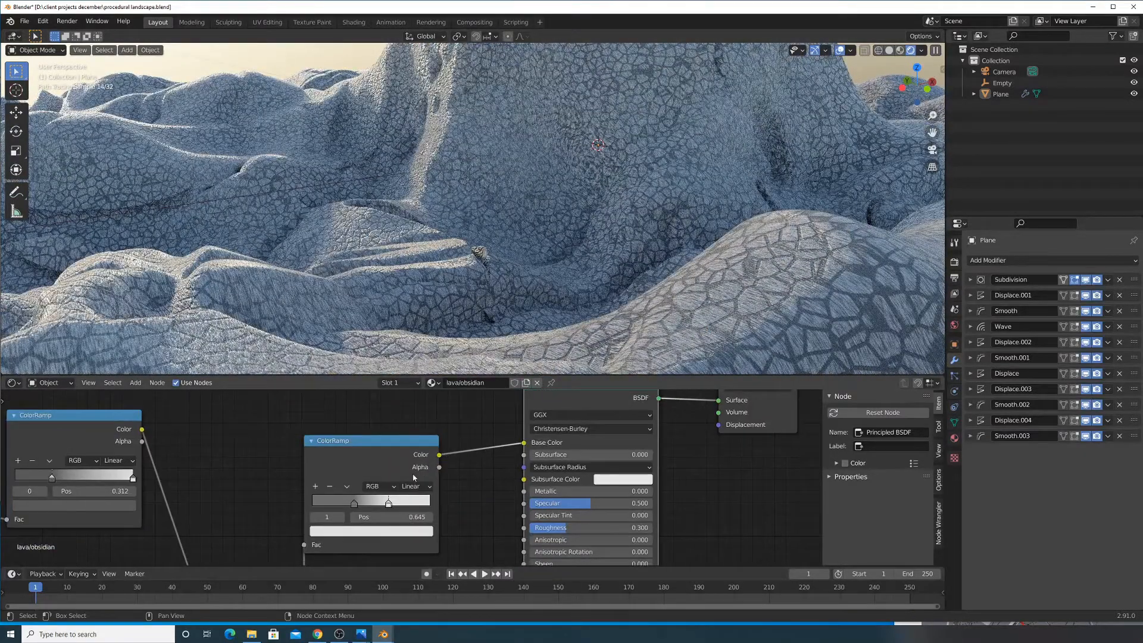
scroll(530, 445, "down", 2)
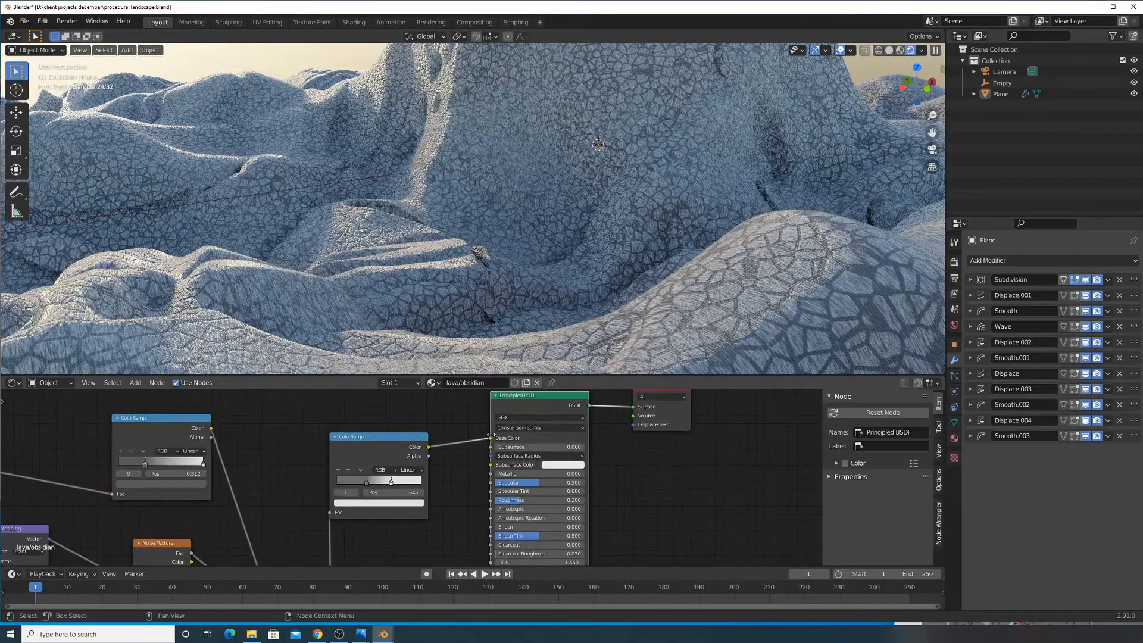
Move the ColorRamp's link from Base Color to the Principled BSDF's Roughness and inspect the landscape from several angles
left_click_drag(492, 439, 490, 500)
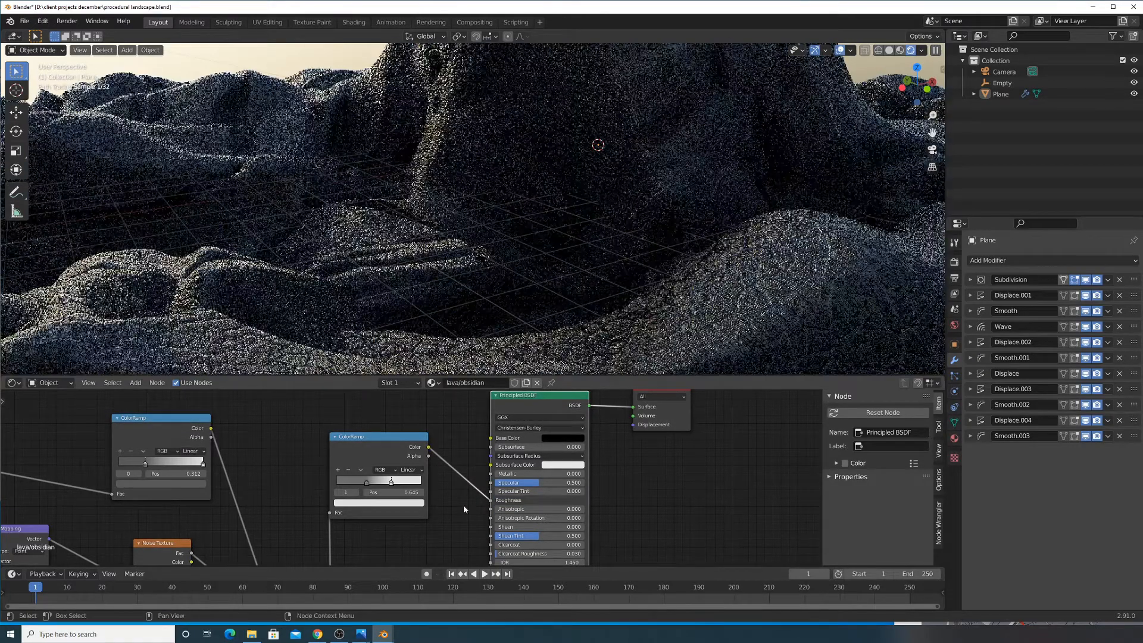
middle_click_drag(475, 315, 468, 316)
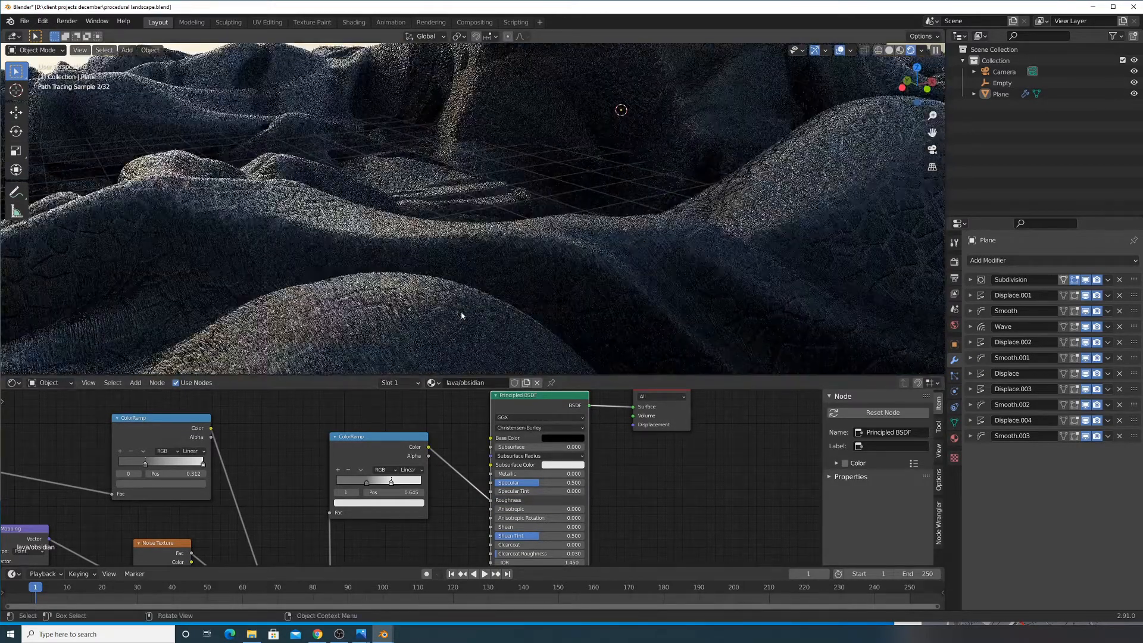
scroll(365, 322, "down", 1)
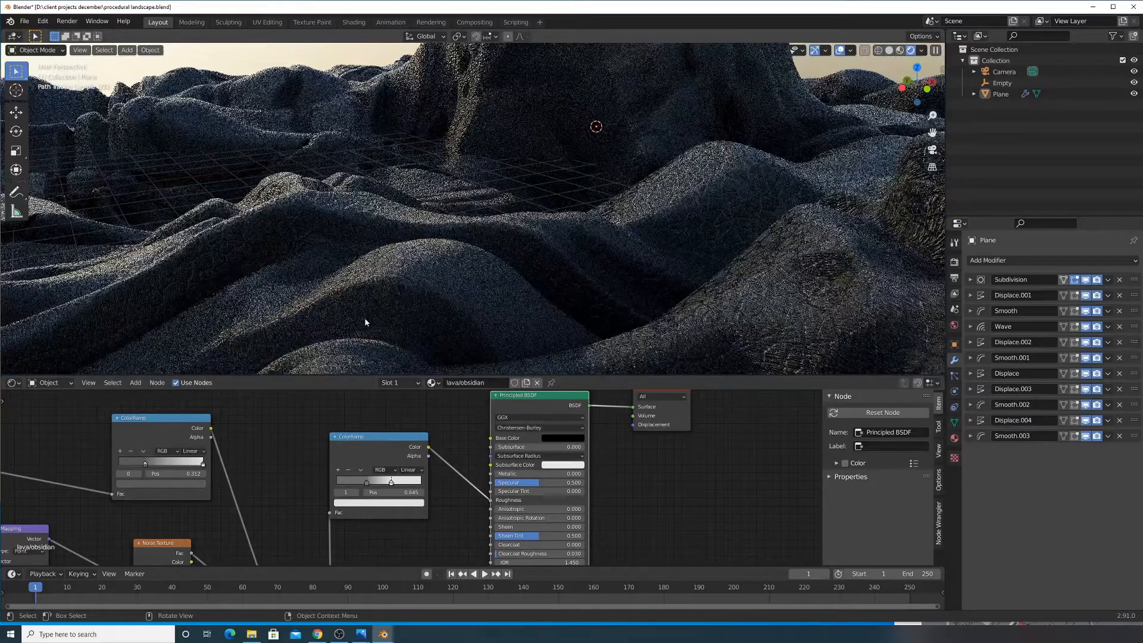
scroll(366, 316, "down", 1)
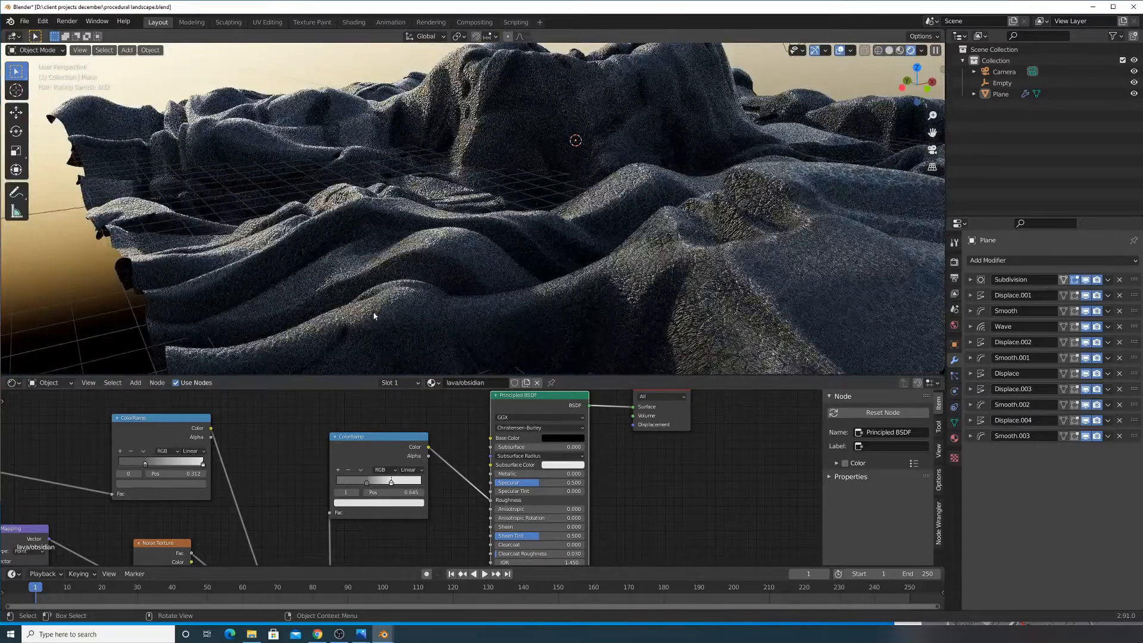
middle_click_drag(366, 315, 353, 298)
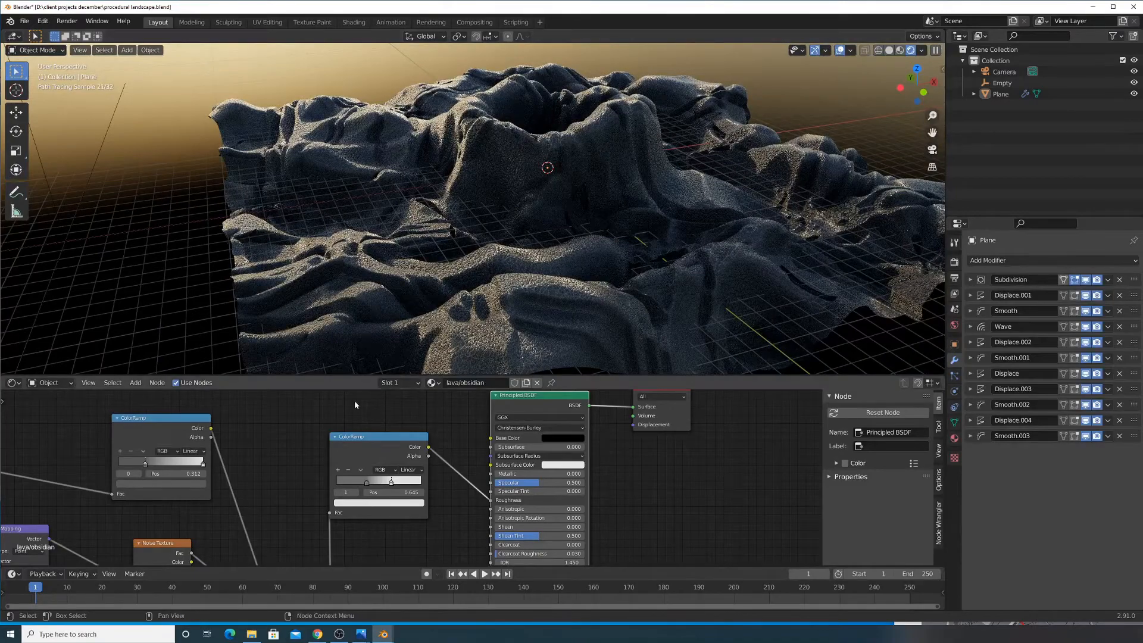
Try different brightness values for the dark and light stops of the ColorRamp driving the roughness
left_click(367, 482)
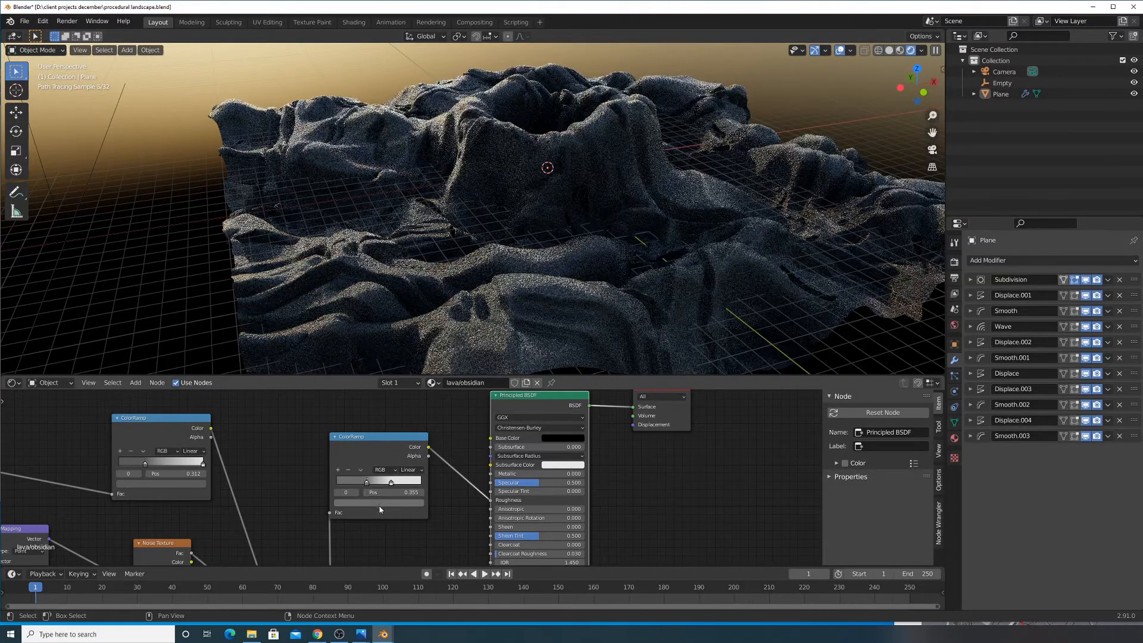
left_click(378, 503)
left_click_drag(404, 443, 405, 419)
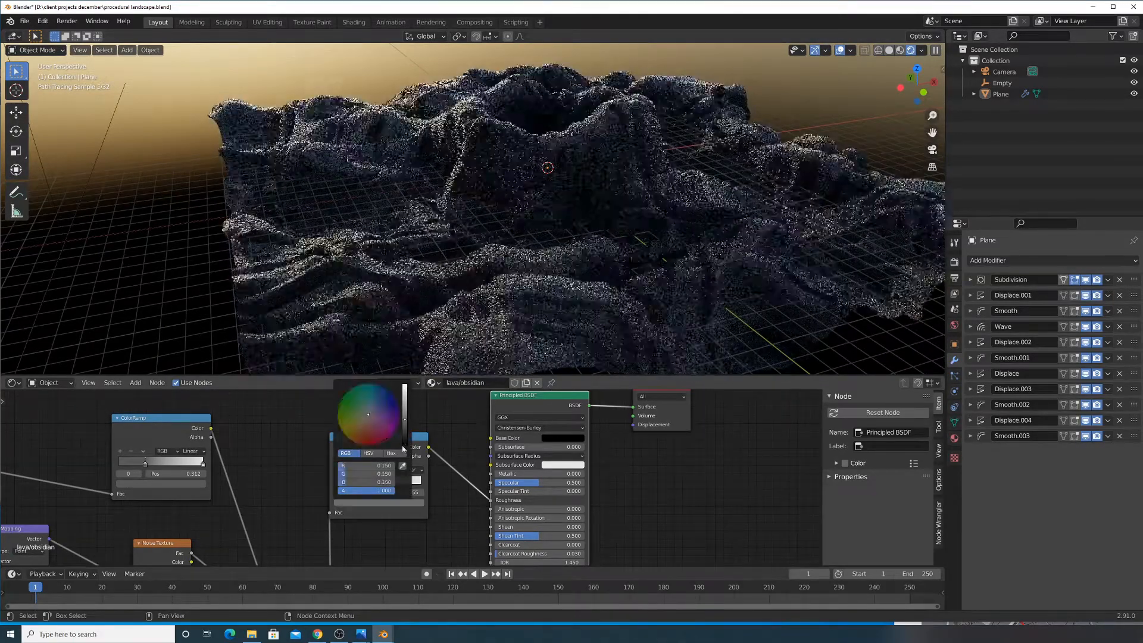
left_click(391, 482)
left_click(379, 503)
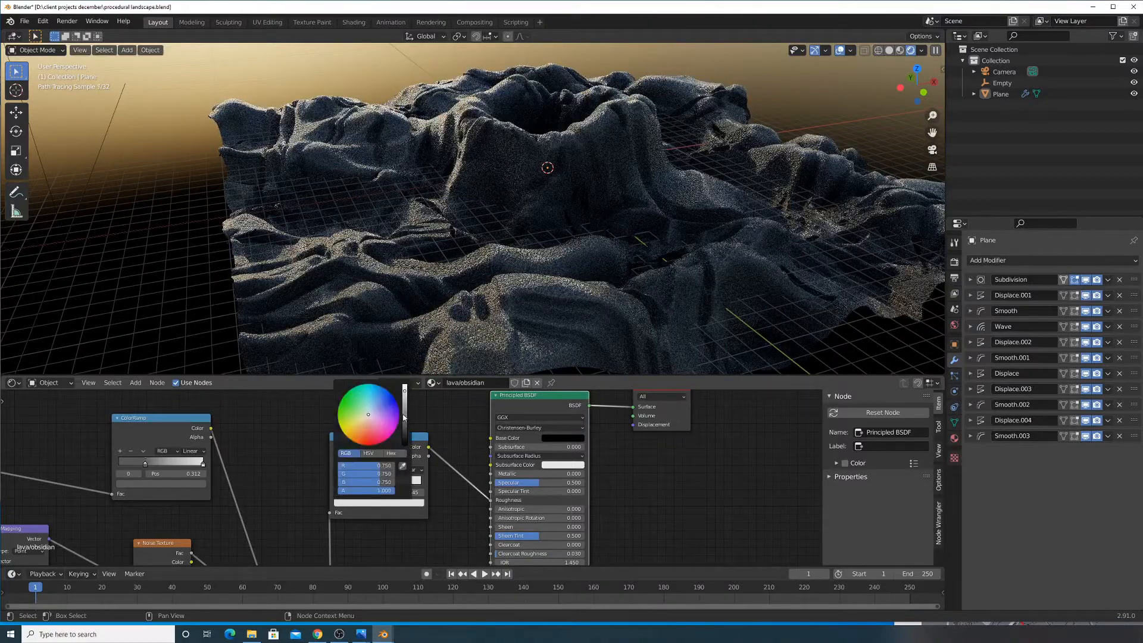
left_click_drag(404, 388, 404, 444)
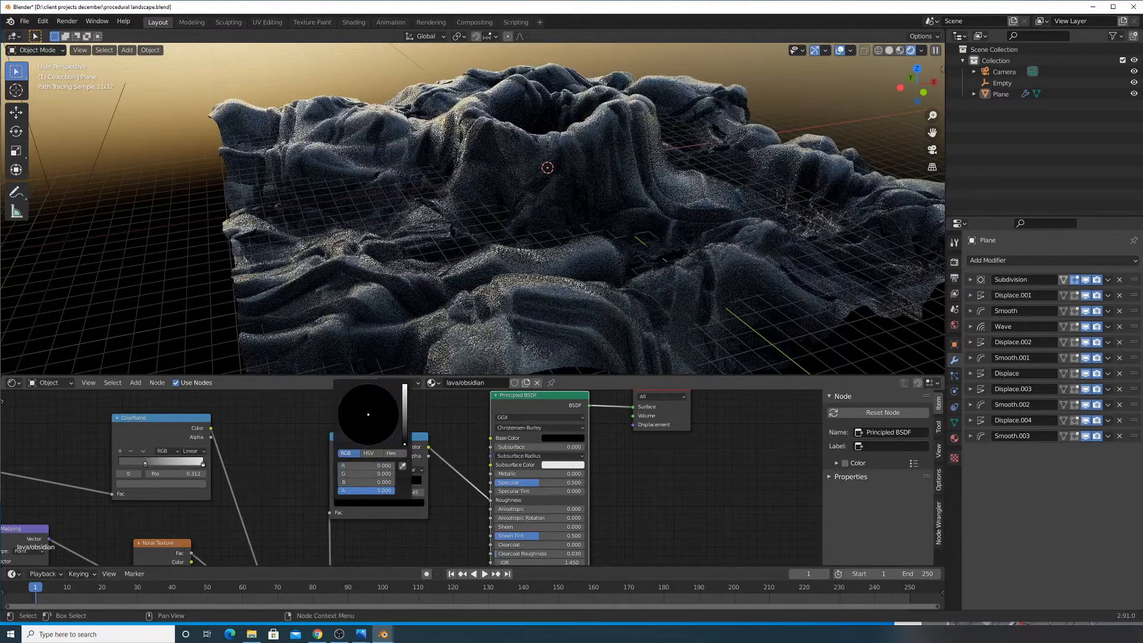
left_click_drag(405, 443, 405, 387)
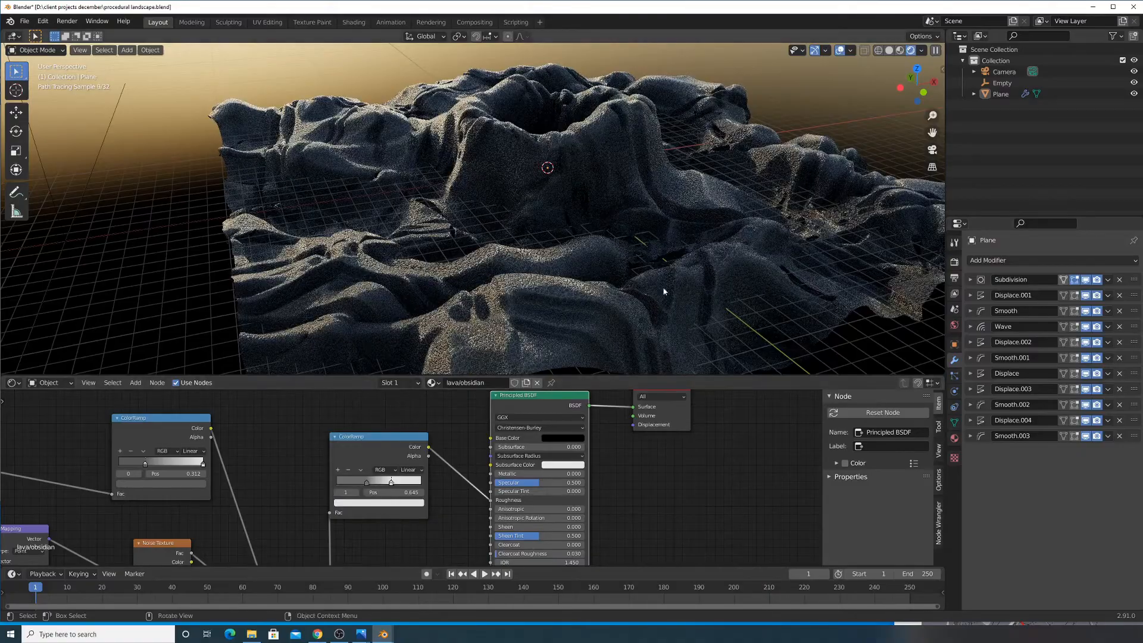
Tint the Principled BSDF's Base Color a very dark reddish brown while checking the crack detail up close
scroll(588, 257, "up", 3)
middle_click_drag(438, 237, 467, 229)
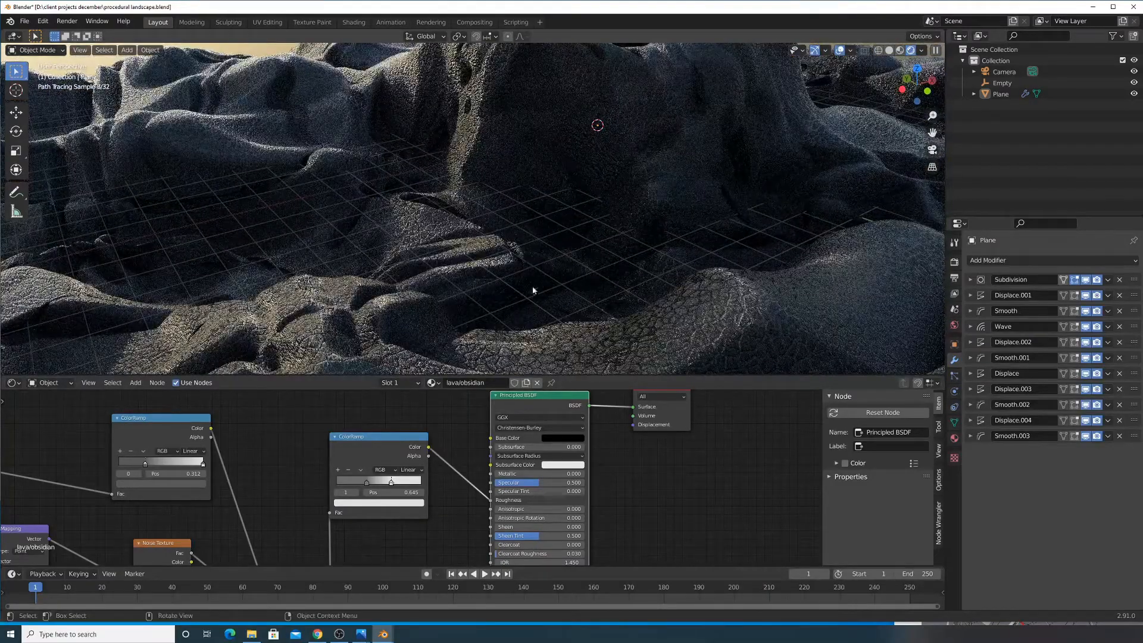
left_click(571, 440)
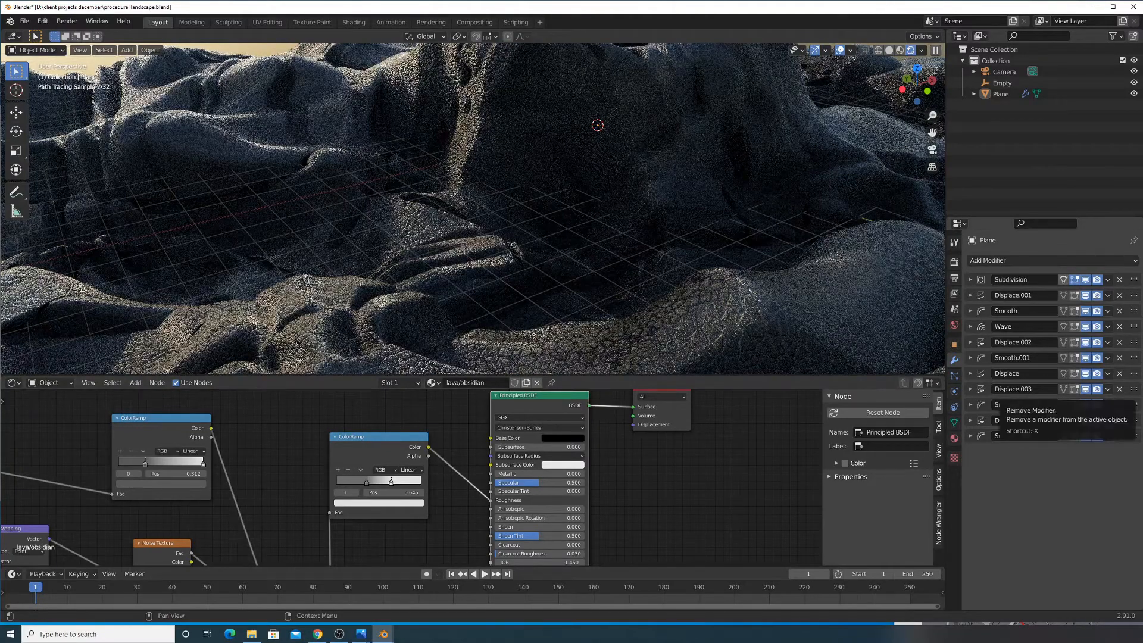
left_click(573, 439)
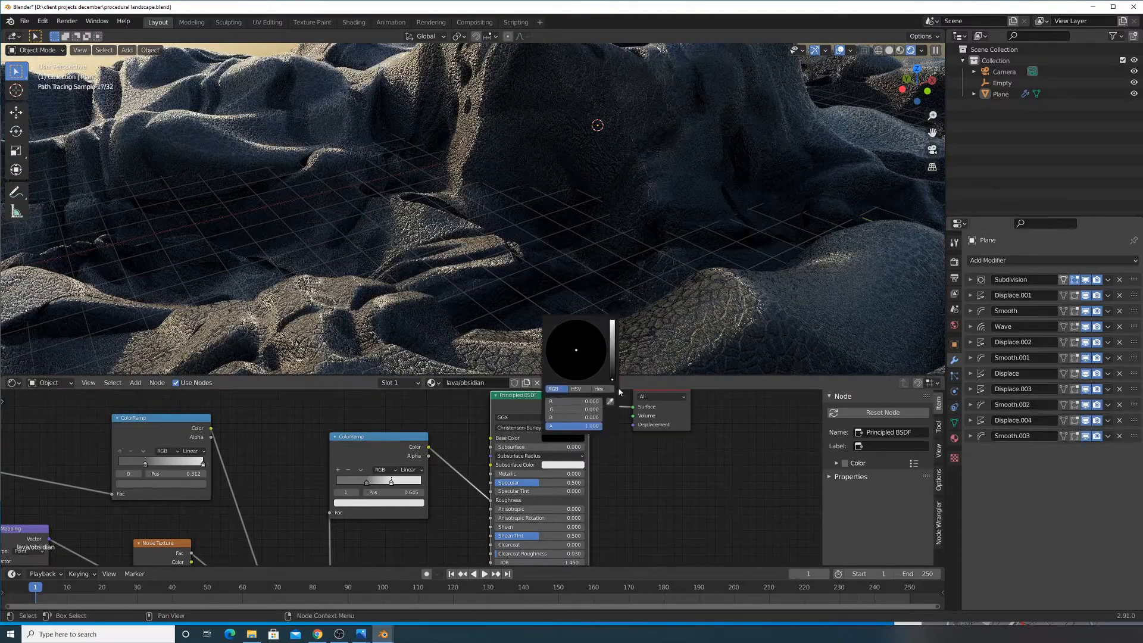
mouse_move(612, 378)
left_mouse_down()
mouse_move(612, 349)
mouse_move(612, 359)
mouse_move(573, 360)
left_mouse_up()
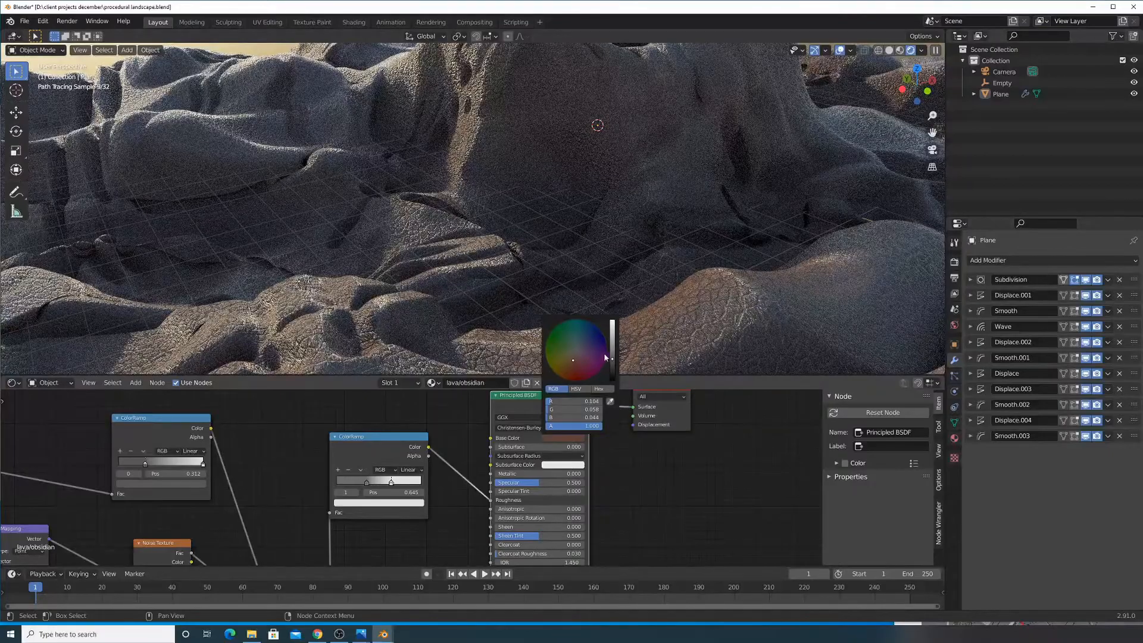
left_click_drag(612, 359, 612, 370)
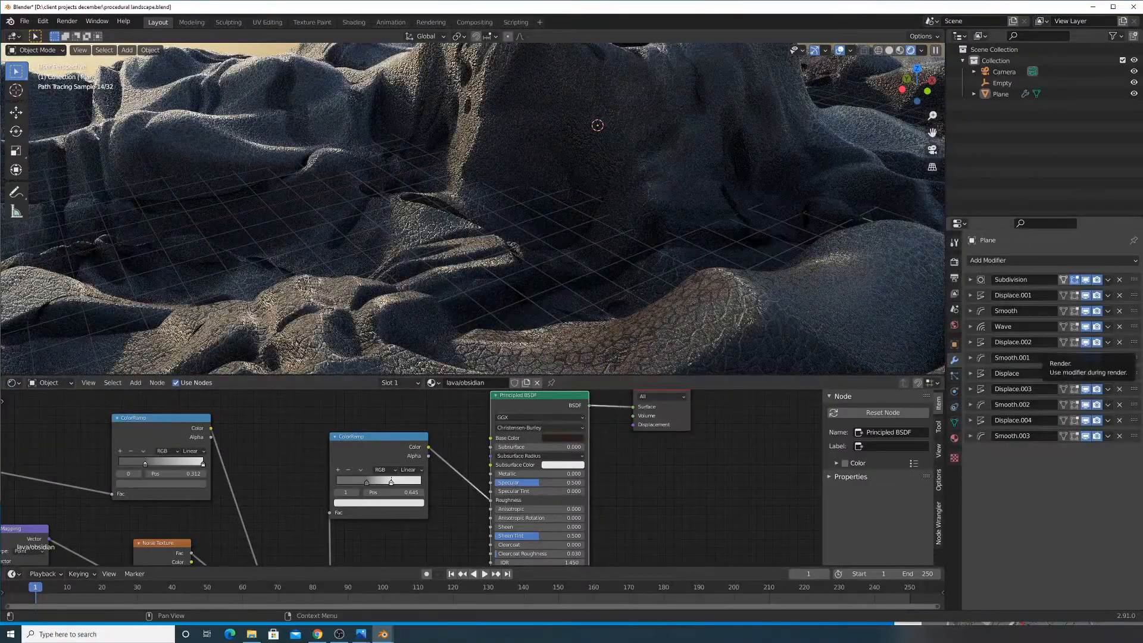
scroll(533, 280, "down", 6)
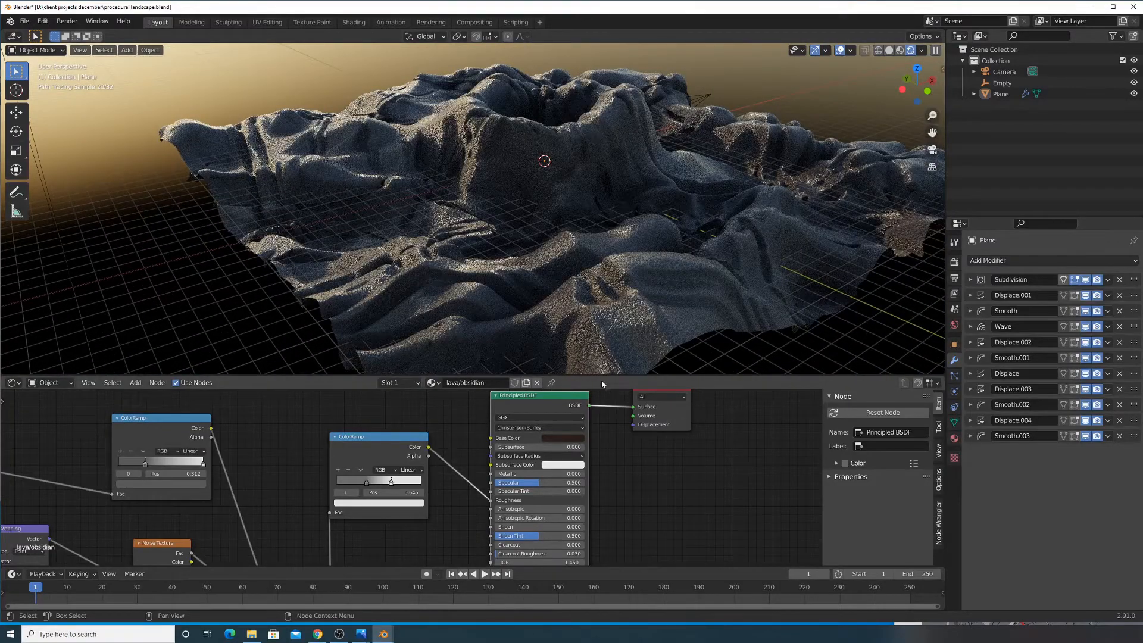
Enlarge the node editor and move the roughness ColorRamp, Principled BSDF and Material Output lower to make room for more nodes
left_click_drag(604, 376, 603, 307)
scroll(359, 392, "down", 8)
middle_click_drag(359, 392, 433, 386)
left_click_drag(467, 419, 480, 464)
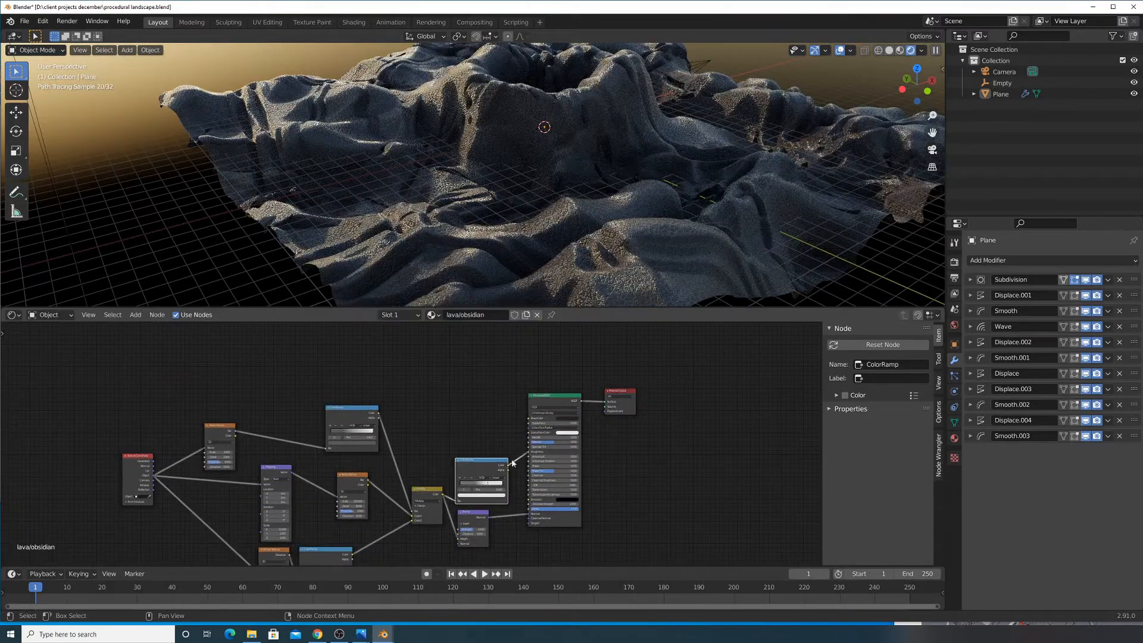
left_click_drag(560, 404, 564, 425)
left_click_drag(619, 391, 607, 423)
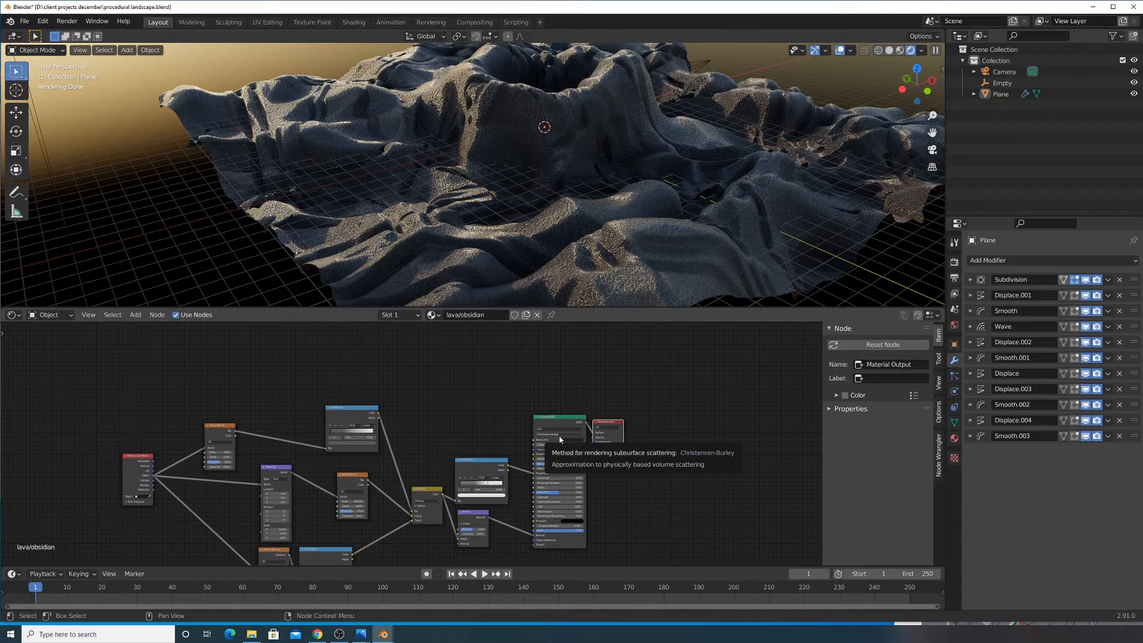
left_click(137, 315)
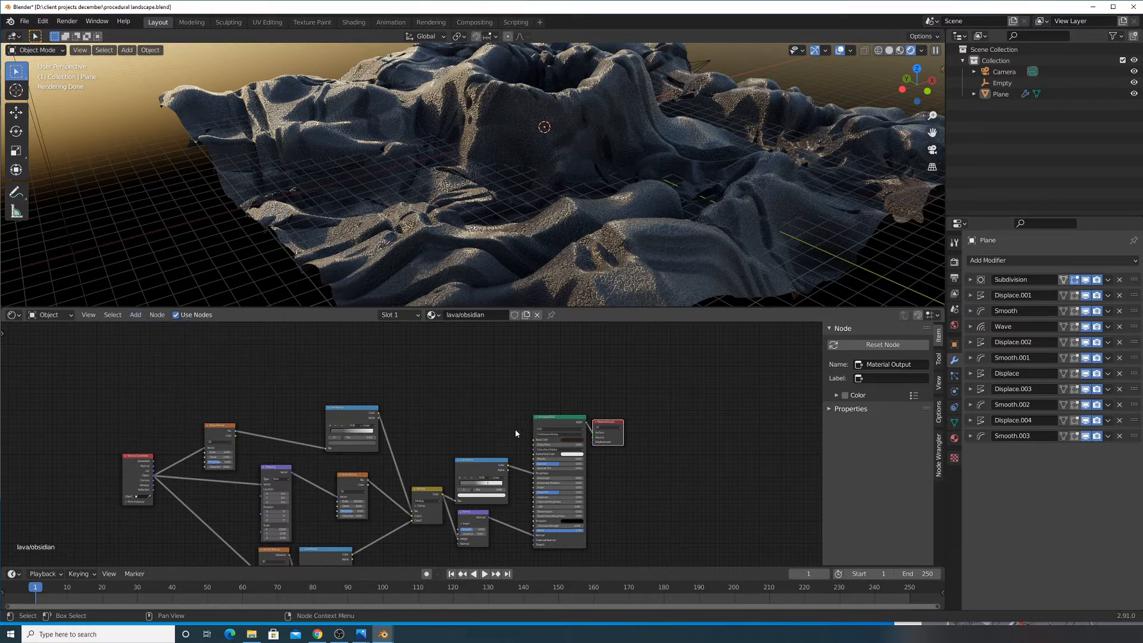
left_click(136, 315)
left_click(151, 326)
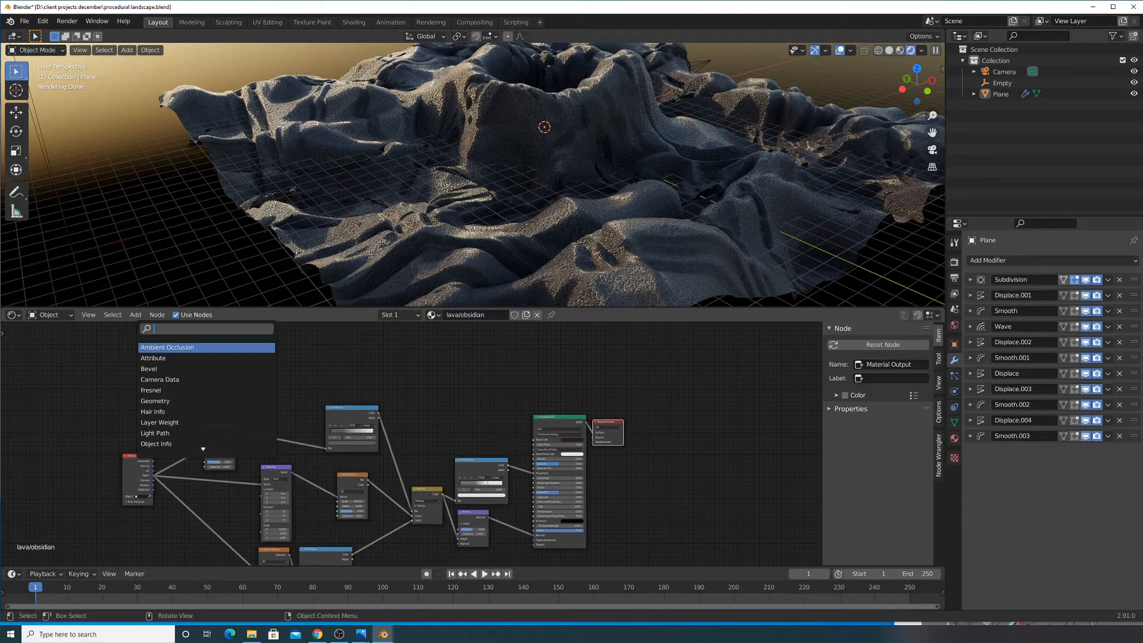
Preview the large-scale Noise Texture on the landscape, followed by the ColorRamp it feeds
scroll(409, 443, "up", 3)
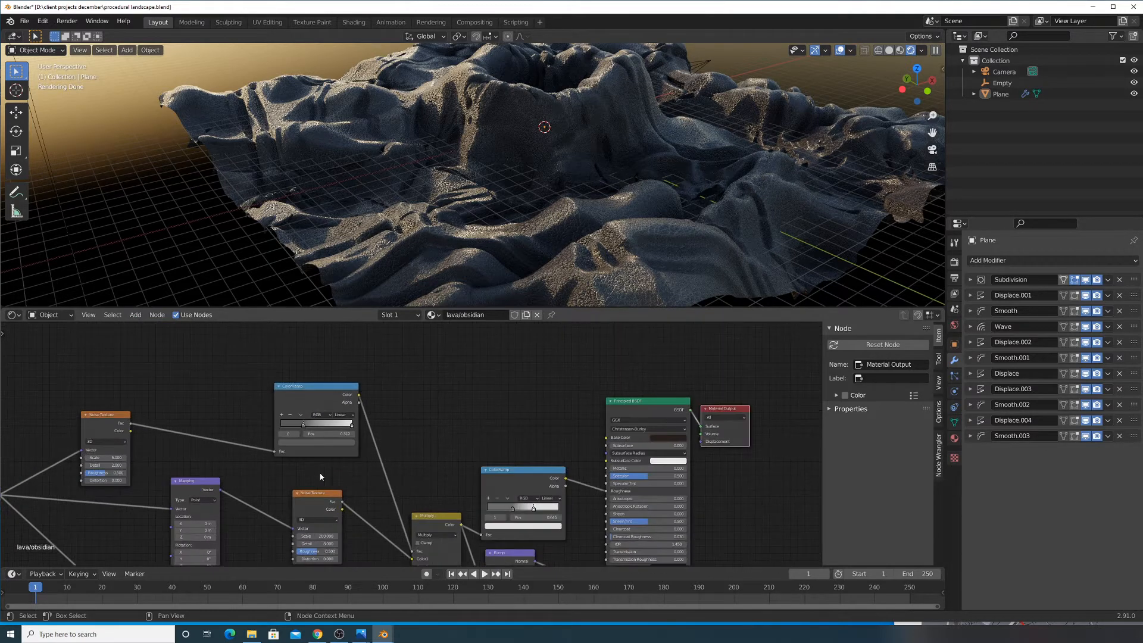
left_click(282, 420, "ctrl+shift")
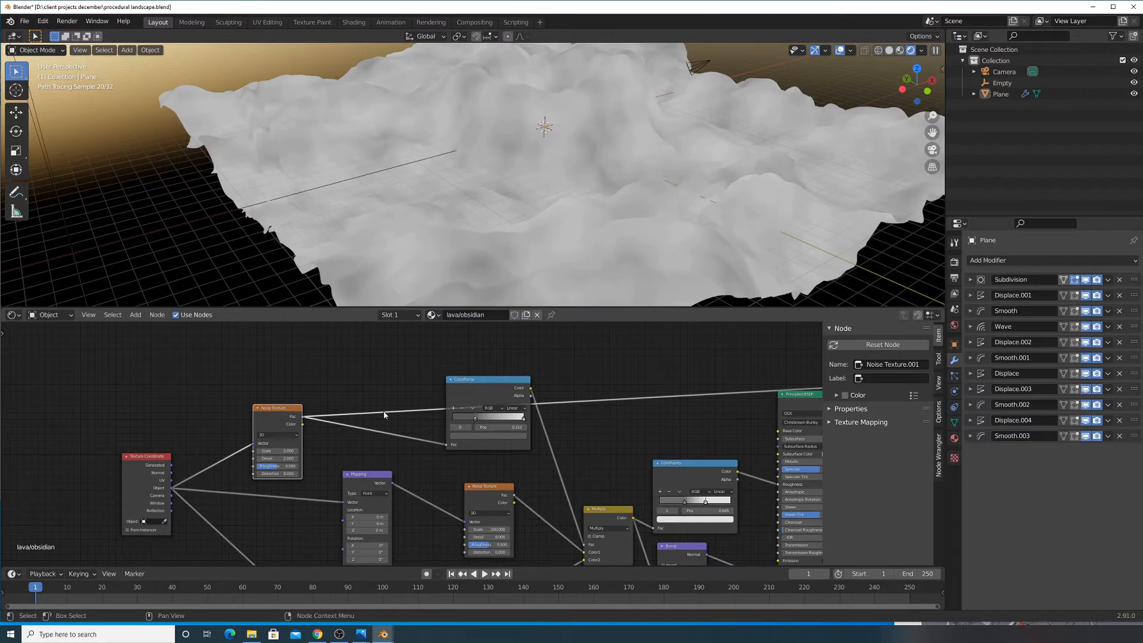
middle_click_drag(462, 455, 383, 373)
scroll(467, 430, "down", 4)
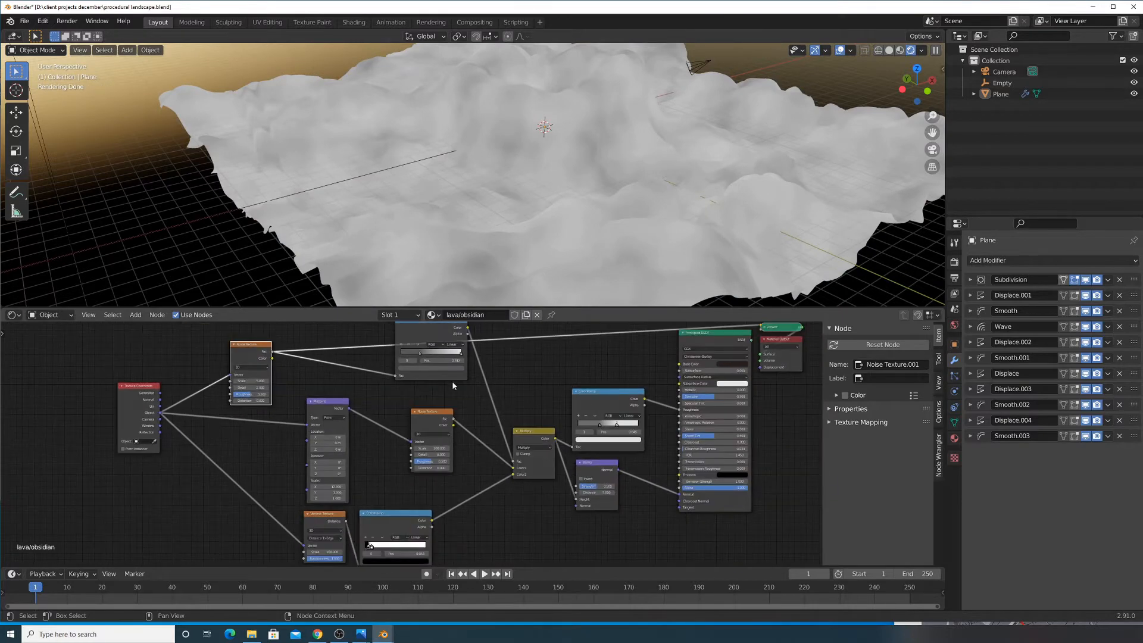
left_click(430, 368, "ctrl+shift")
middle_click_drag(444, 374, 384, 412)
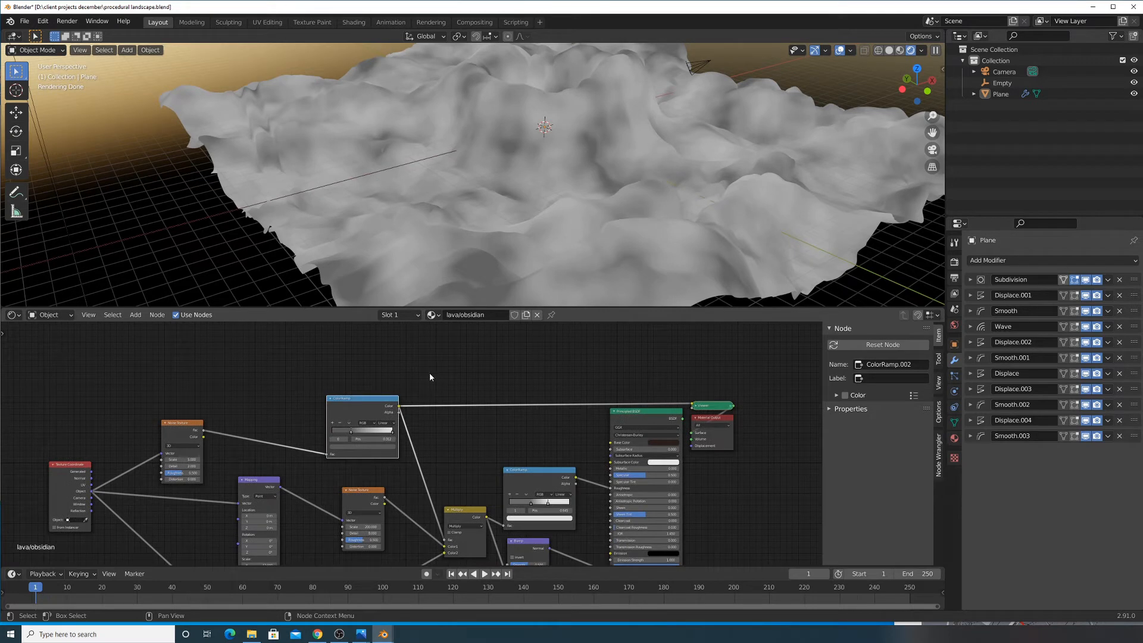
Add a MixRGB node, drive its Fac with the noise mask ColorRamp's Color and preview the mix on the landscape
left_click(135, 315)
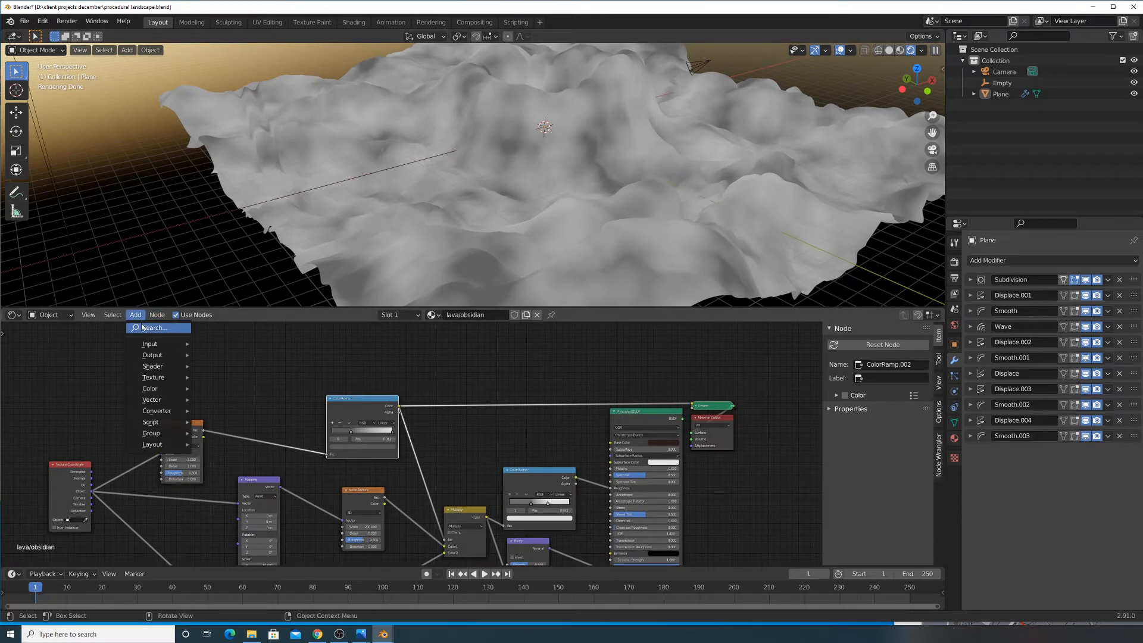
left_click(156, 325)
type("mix")
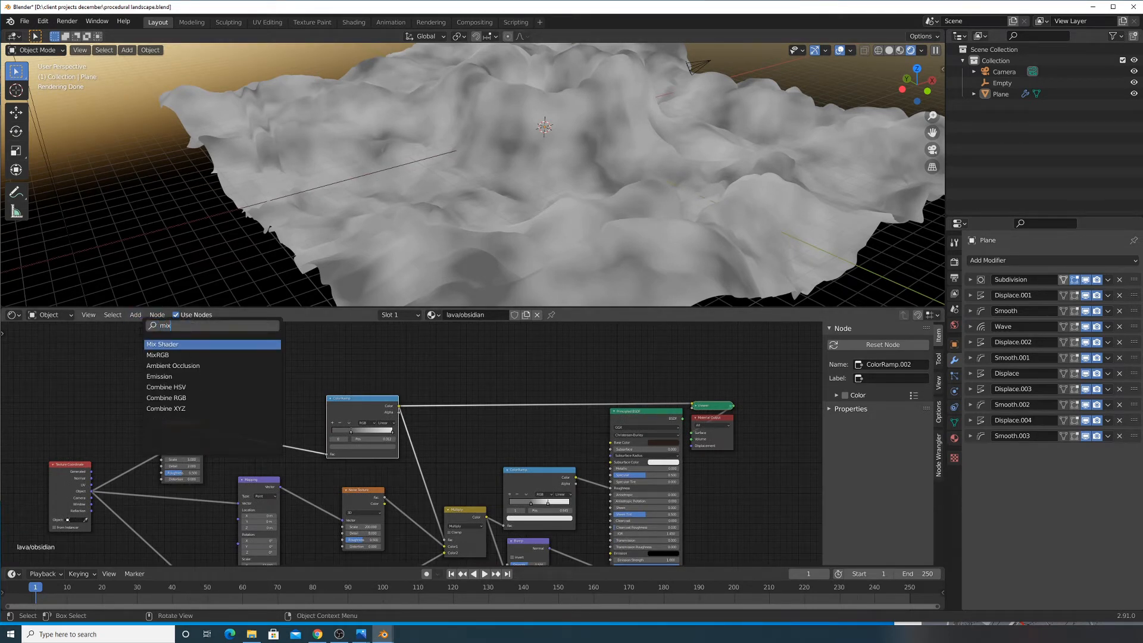
left_click(159, 355)
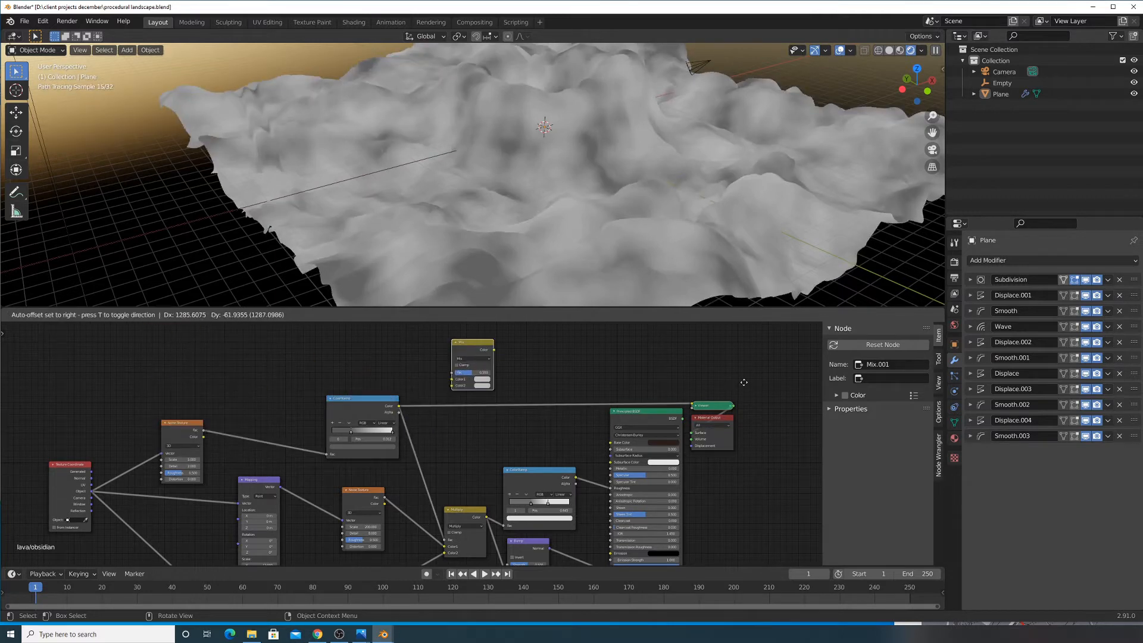
left_click(498, 368)
scroll(400, 394, "up", 3)
left_click_drag(393, 384, 480, 332)
middle_click_drag(483, 336, 420, 432)
left_click(450, 388, "ctrl+shift")
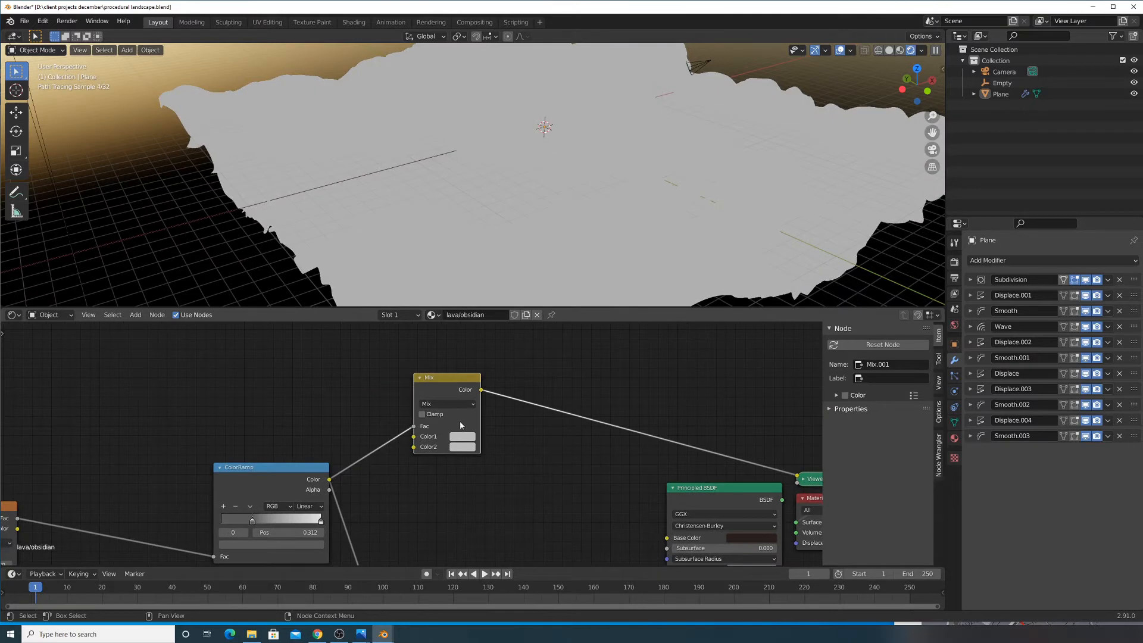
Set the Mix node's Color1 to a dark orange-brown and its Color2 to black
left_click(463, 438)
left_click_drag(477, 342, 475, 362)
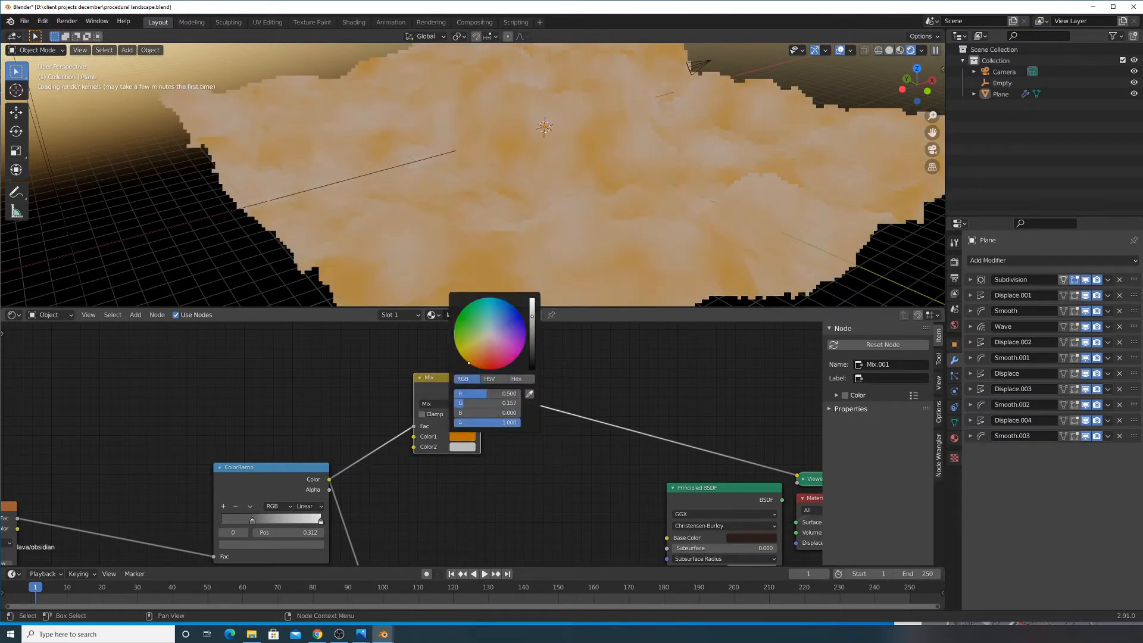
left_click_drag(530, 341, 532, 377)
left_click(463, 447)
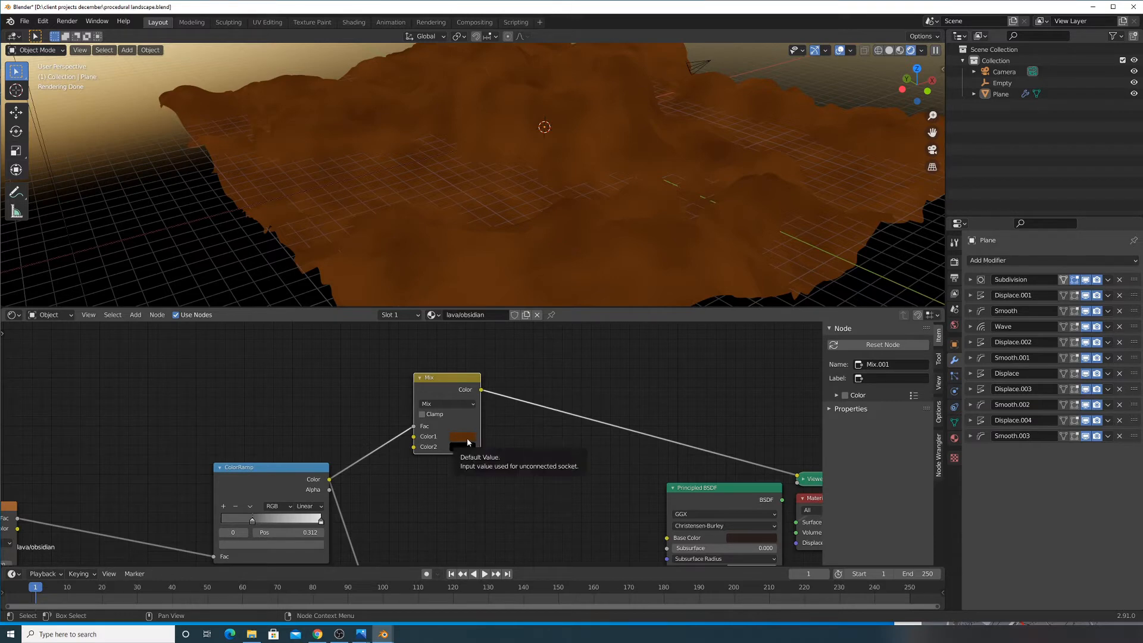
Duplicate the noise mask ColorRamp, feed the copy from the Noise Texture's Fac and link its Color to the Mix node's Fac
middle_click_drag(317, 455, 390, 498)
scroll(387, 485, "down", 3)
left_click(381, 490)
key("shift+d")
left_click(382, 392)
left_click(183, 516)
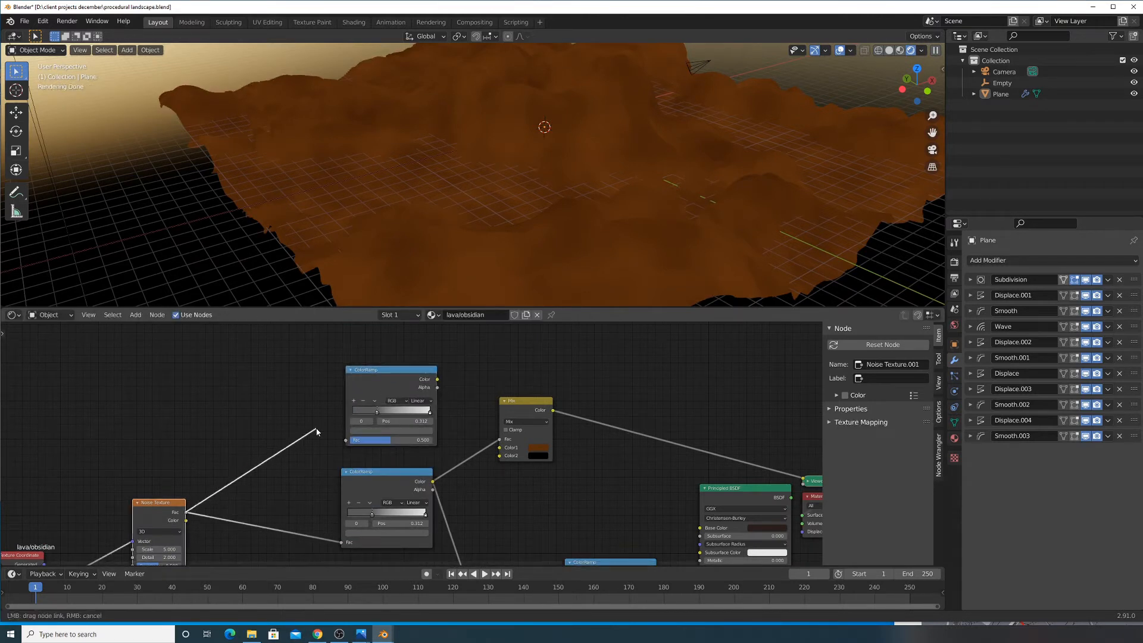
left_click_drag(346, 443, 346, 441)
left_click_drag(437, 379, 506, 430)
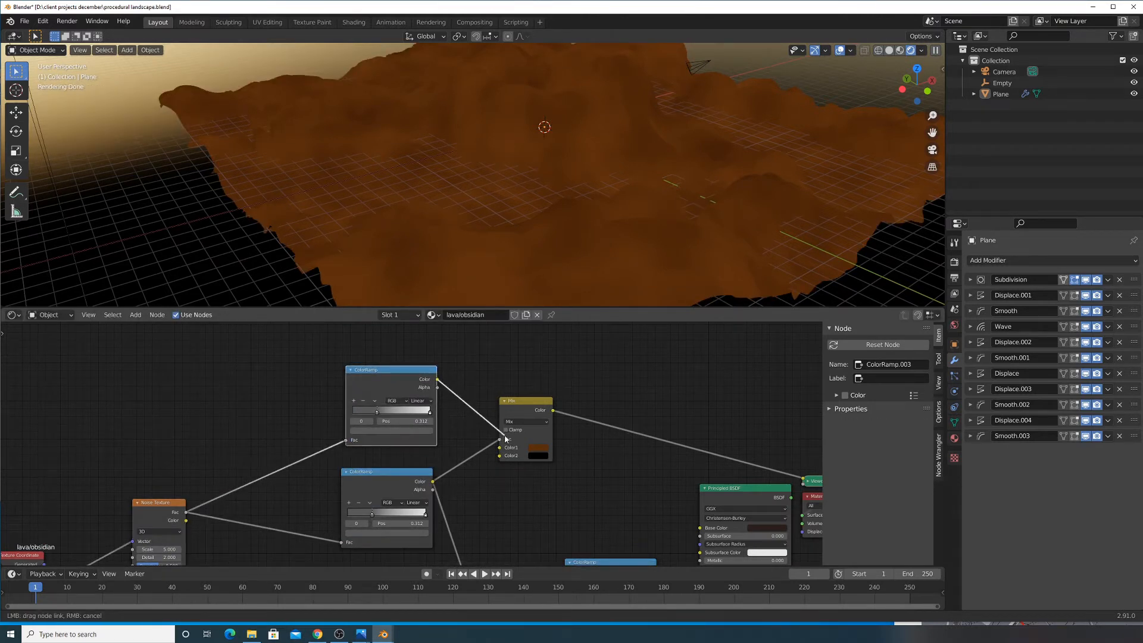
Raise the contrast of the duplicated ColorRamp by placing its dark stop at 0.384 and bringing the white stop closer to it
scroll(383, 412, "up", 2)
left_click_drag(364, 402, 353, 407)
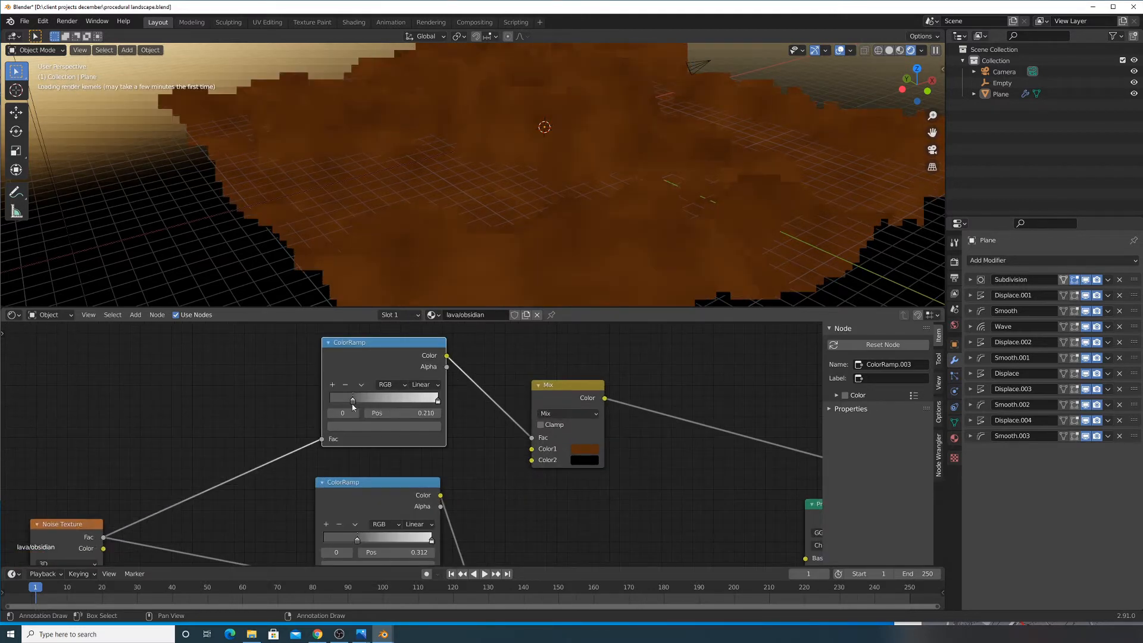
left_click_drag(438, 400, 375, 403)
scroll(619, 427, "down", 2)
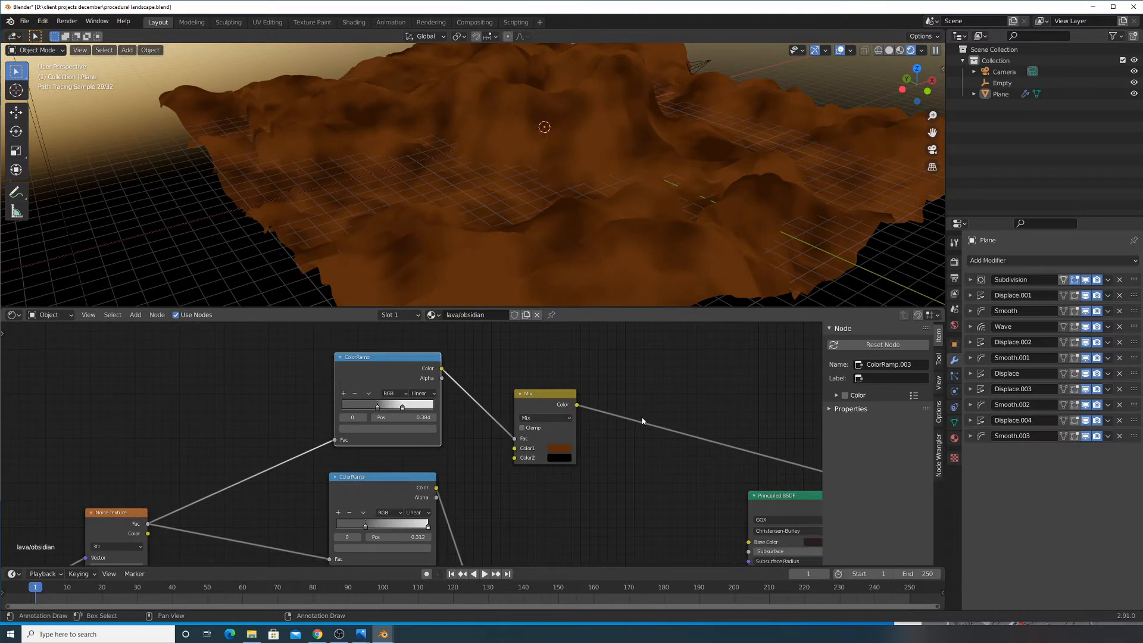
Connect the Mix node's Color to the Principled BSDF's Base Color and preview the full shader on the landscape
middle_click_drag(749, 469, 495, 409)
left_click_drag(322, 346, 407, 385)
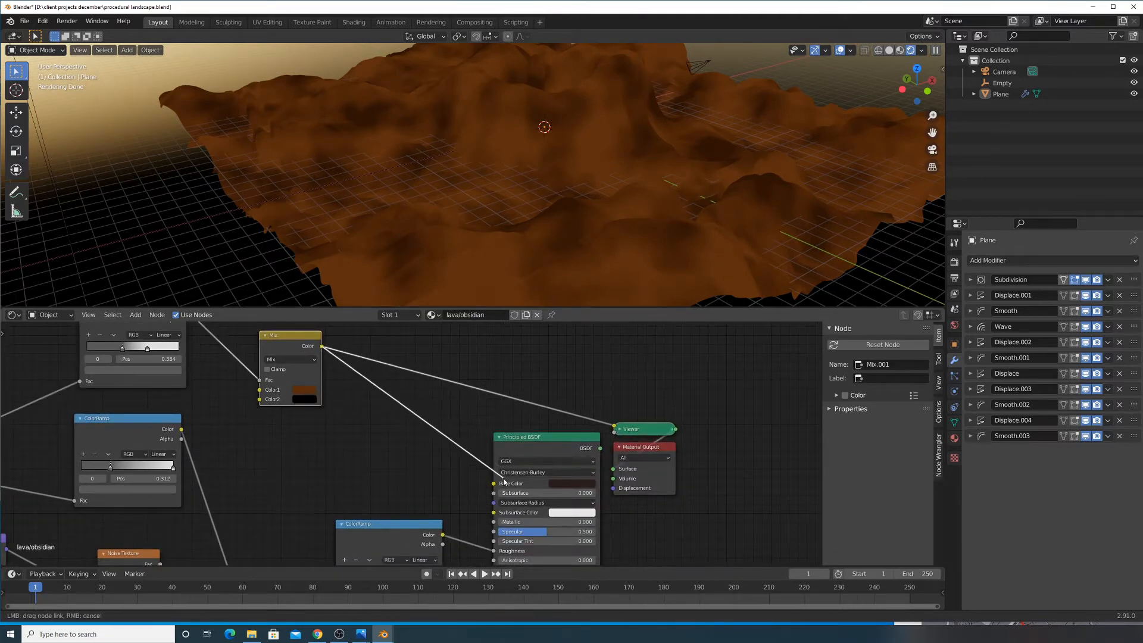
left_click_drag(505, 481, 495, 483)
left_click(545, 444, "ctrl+shift")
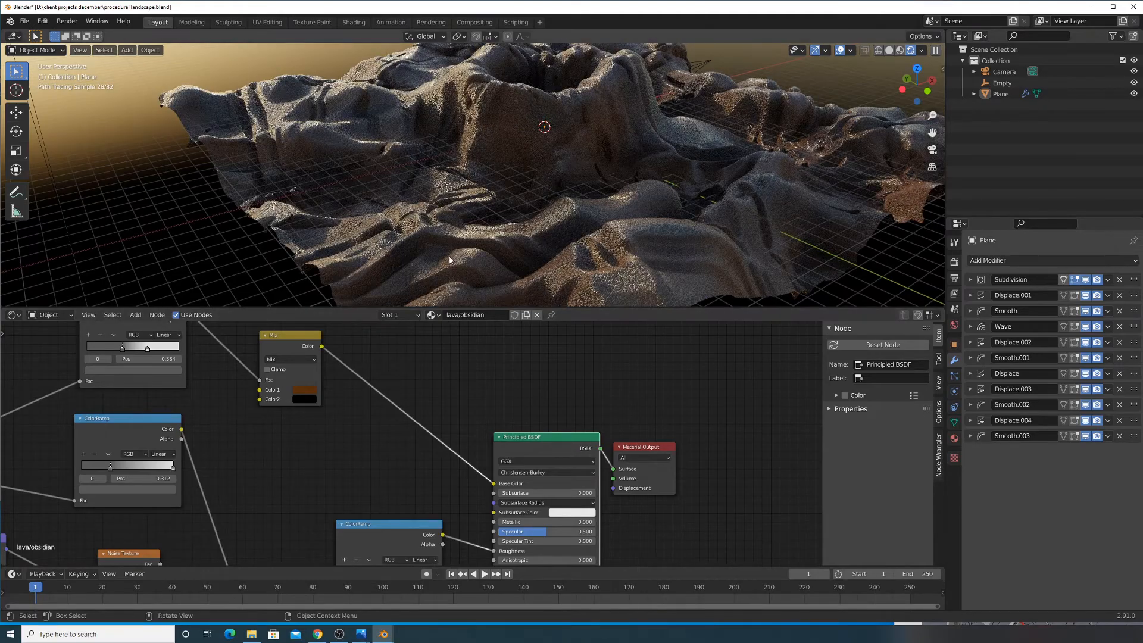
scroll(431, 260, "up", 4)
scroll(431, 261, "down", 5)
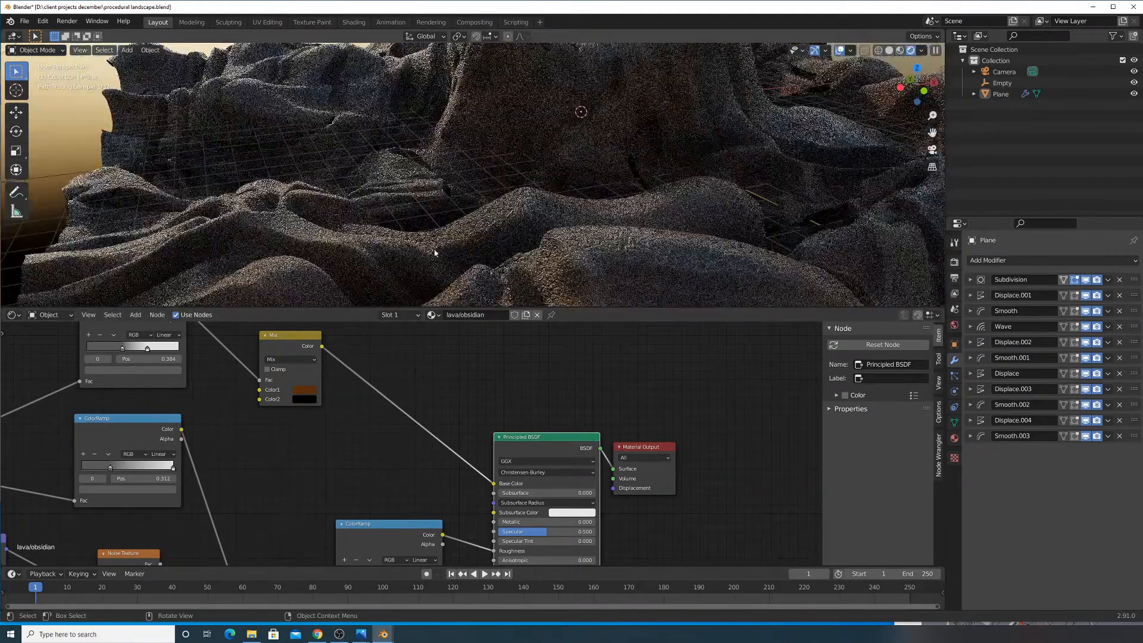
Mute the Mix node's Color1 to a duller dark brown of about RGB 0.100, 0.043, 0.010 and check the landscape
left_click(305, 390)
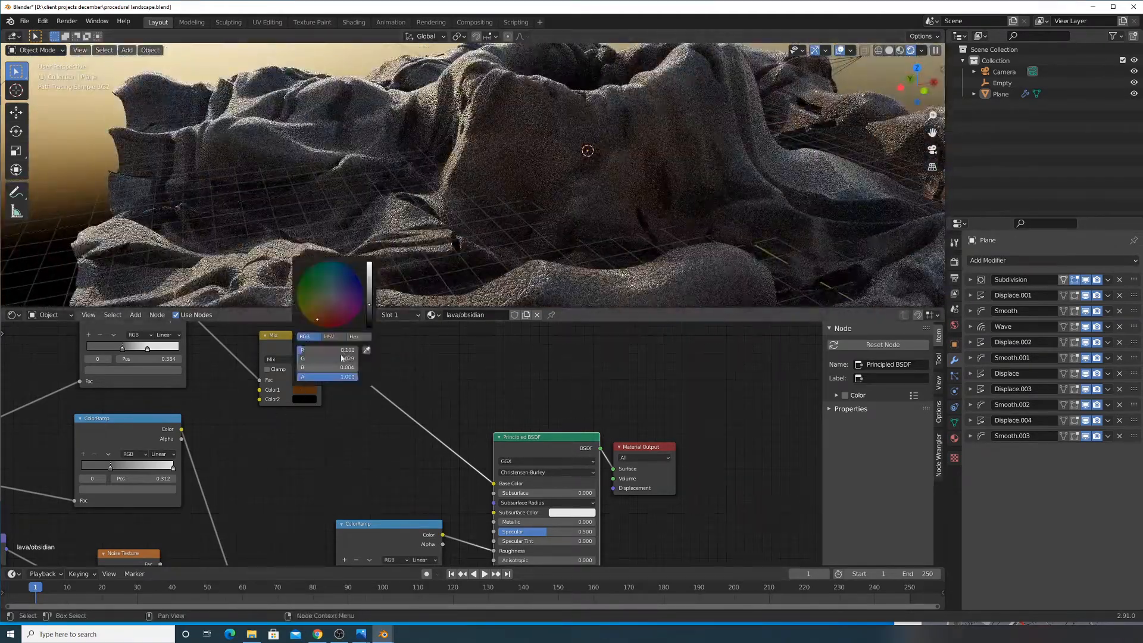
left_click_drag(315, 322, 317, 314)
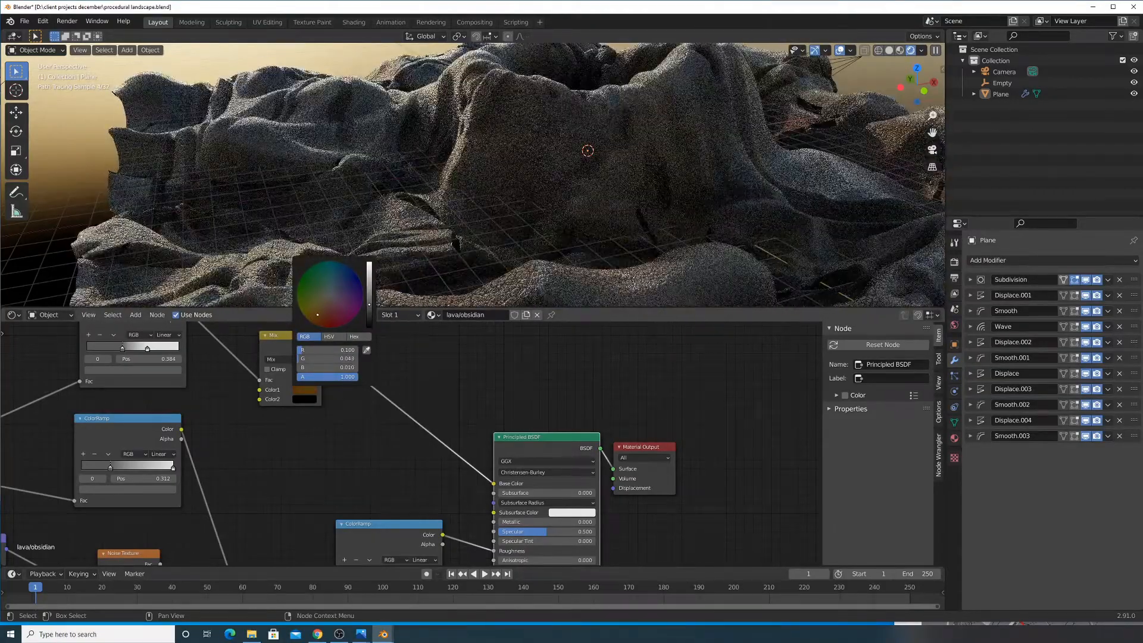
scroll(574, 159, "down", 4)
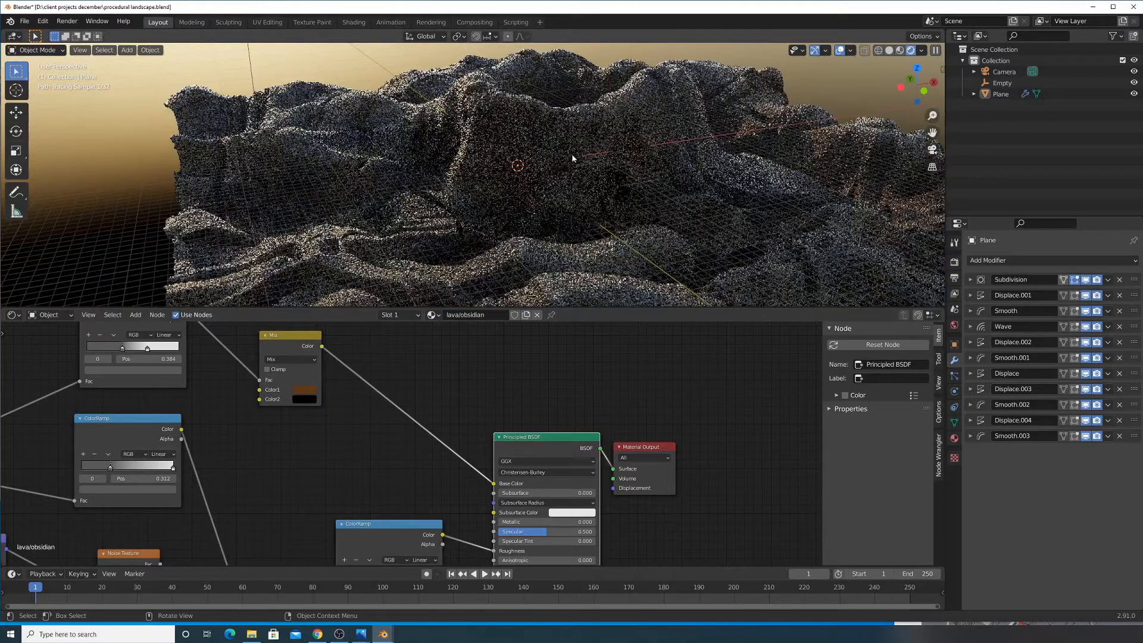
scroll(595, 197, "up", 2)
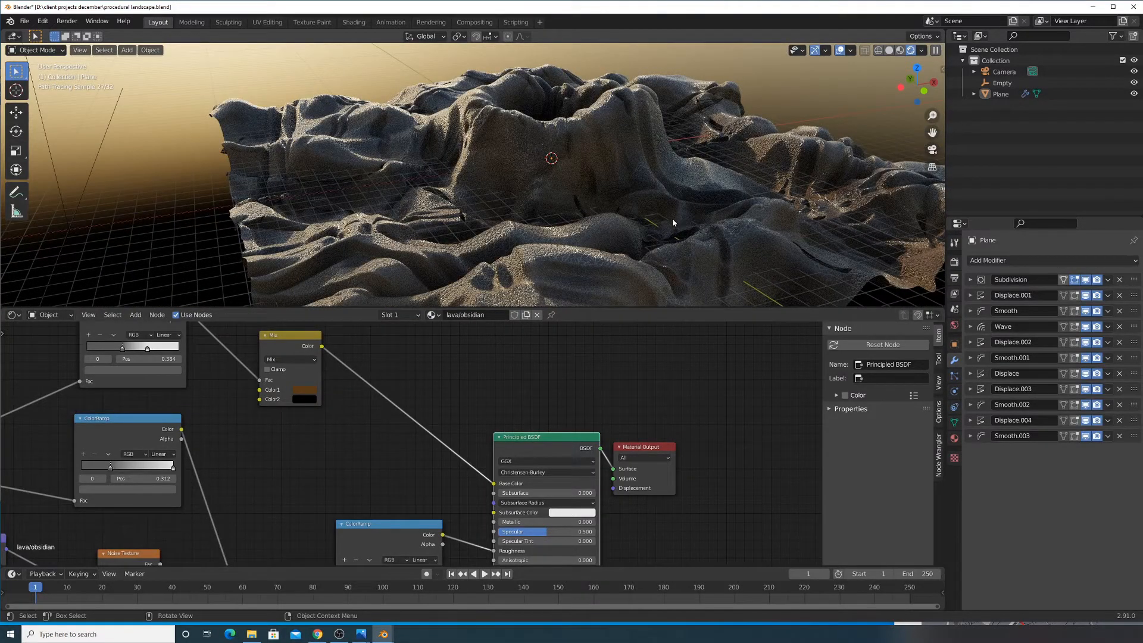
Try a different Specular value on the Principled BSDF and examine the brown colouring from another side of the landscape
middle_click_drag(565, 475, 545, 373)
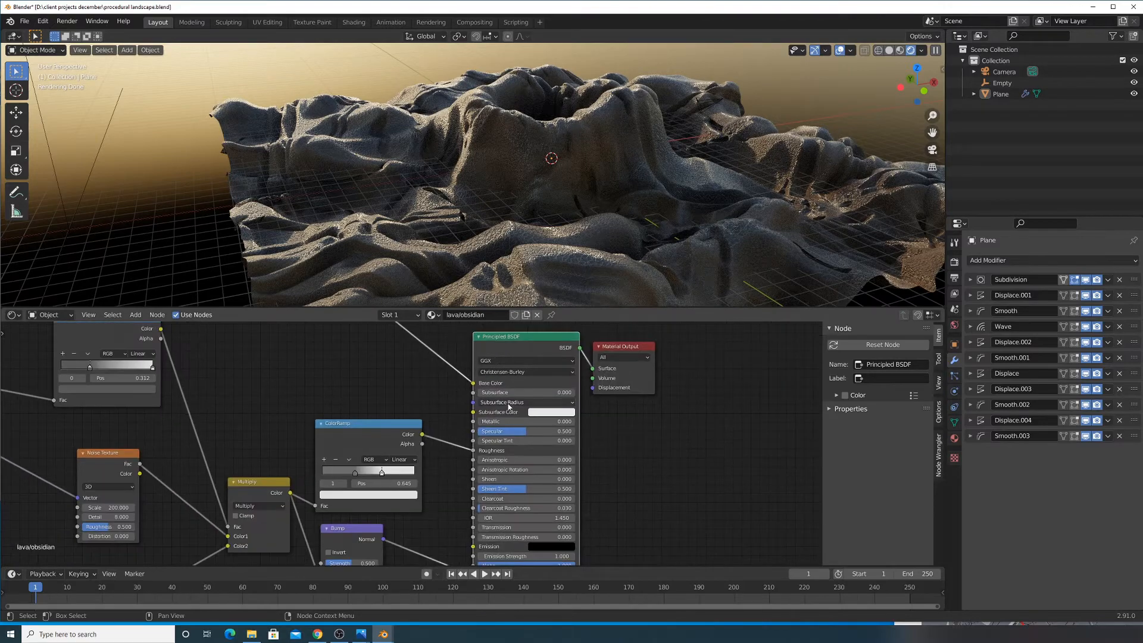
mouse_move(534, 435)
left_mouse_down()
mouse_move(582, 435)
mouse_move(534, 434)
left_mouse_up()
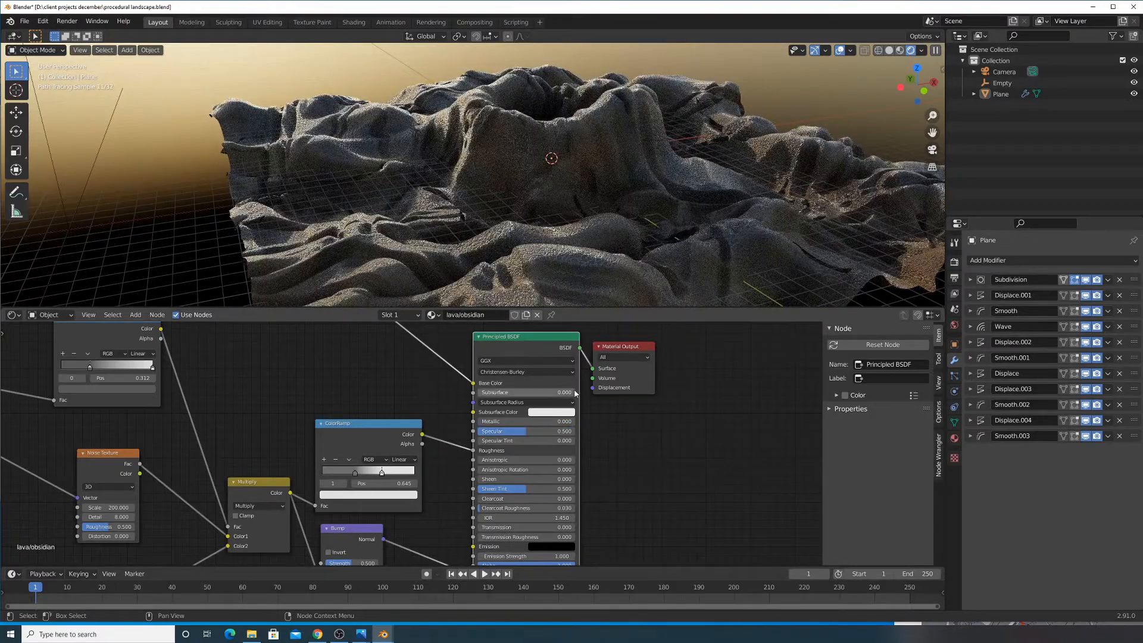
middle_click_drag(535, 238, 640, 208)
scroll(640, 208, "up", 3)
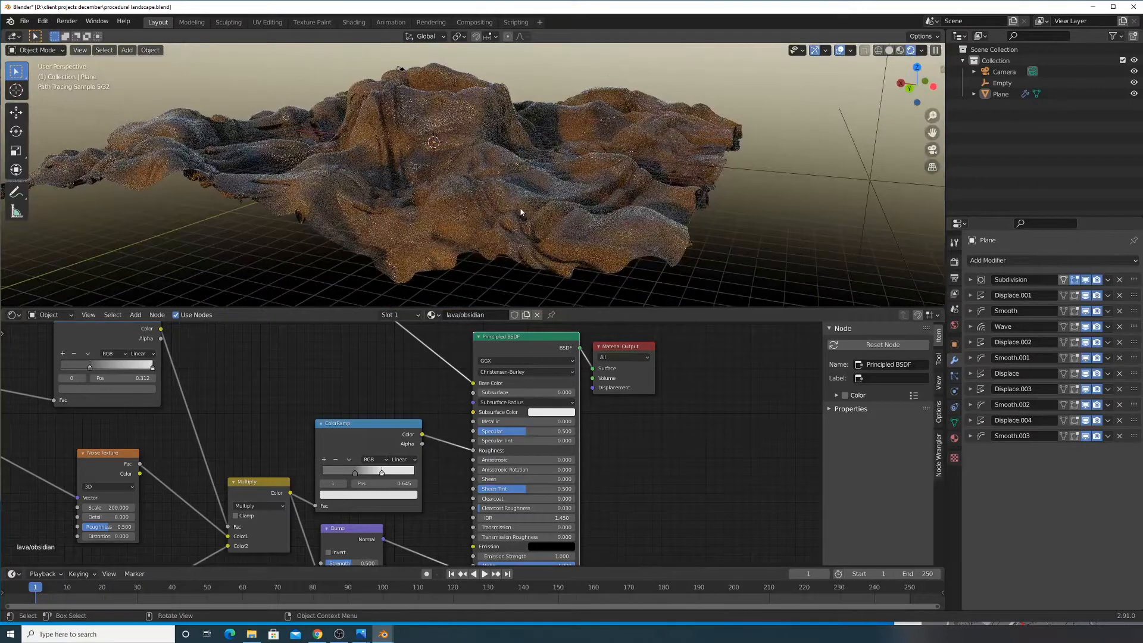
middle_click_drag(339, 367, 421, 442)
scroll(421, 442, "up", 3)
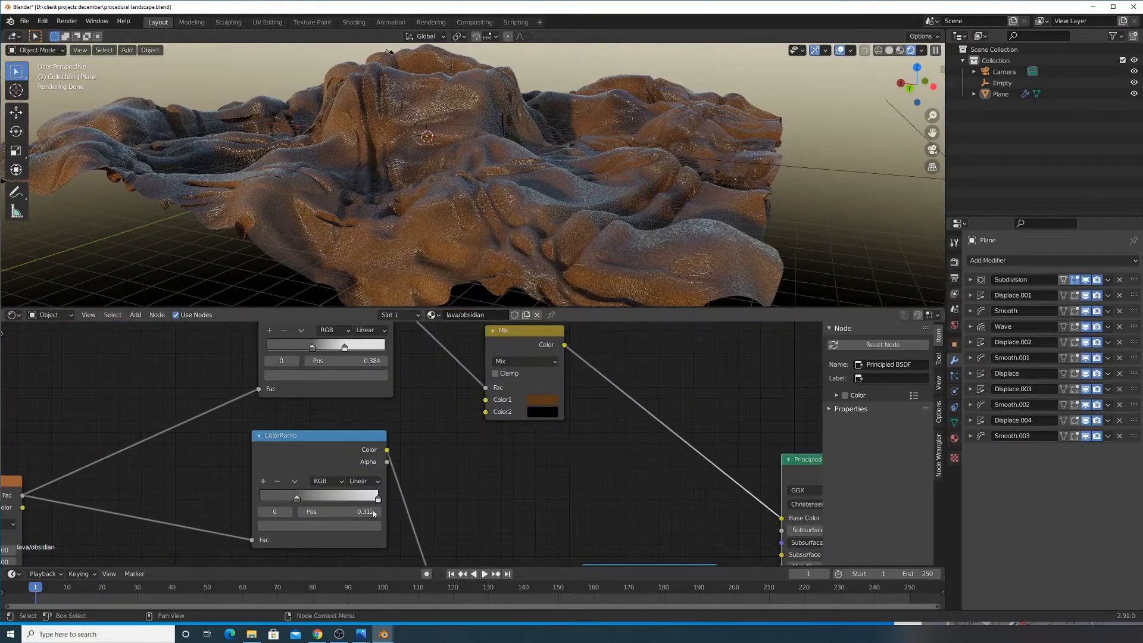
Darken the Mix node's Color1 to a nearly neutral near-black of about RGB 0.014, 0.011, 0.010
middle_click_drag(437, 412, 355, 484)
left_click(460, 474)
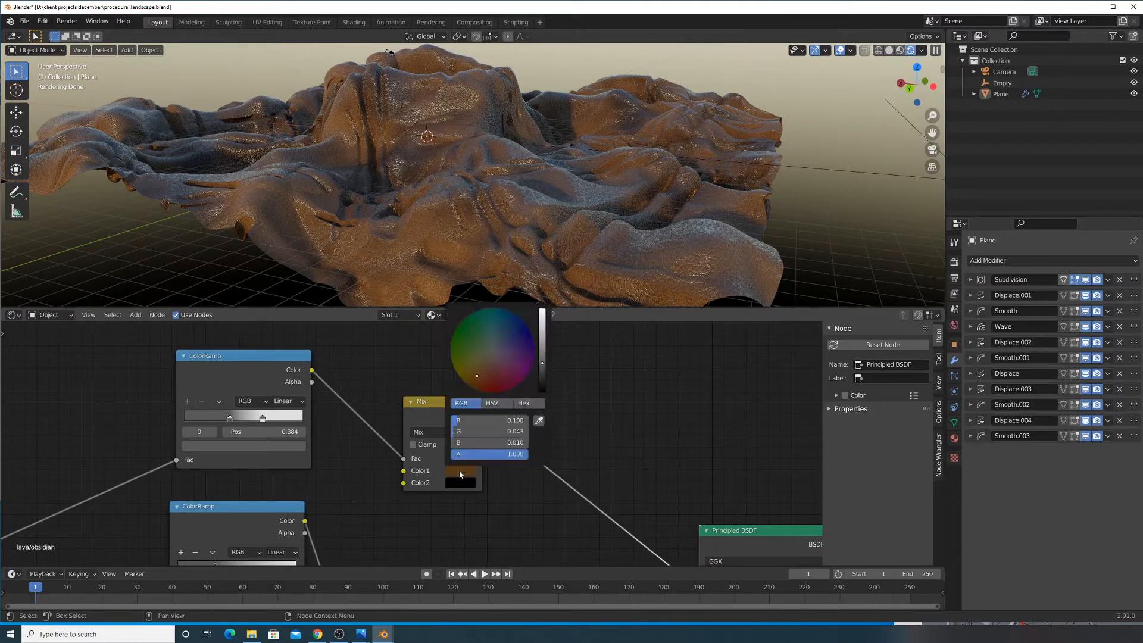
left_click_drag(542, 367, 542, 375)
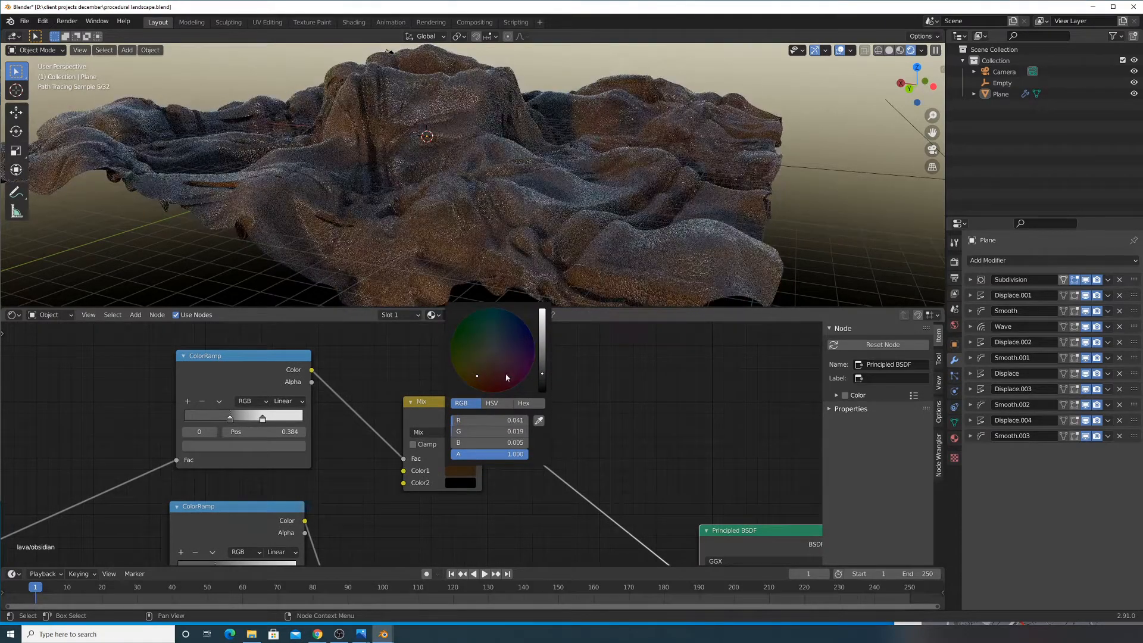
left_click(485, 368)
left_click(488, 360)
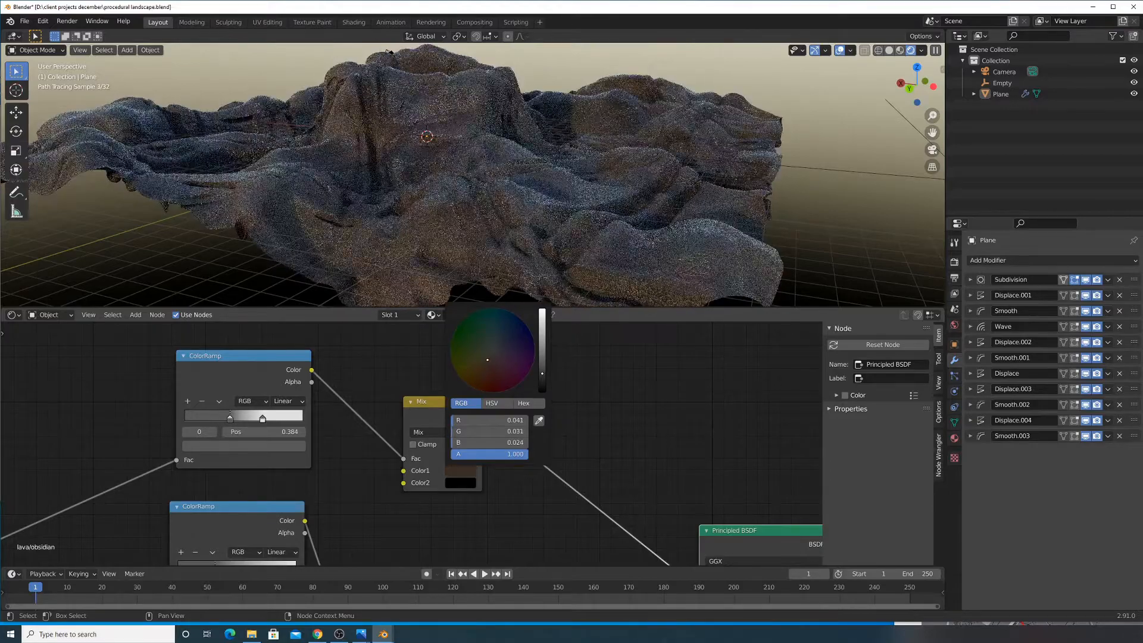
left_click(492, 356)
left_click_drag(492, 357, 542, 382)
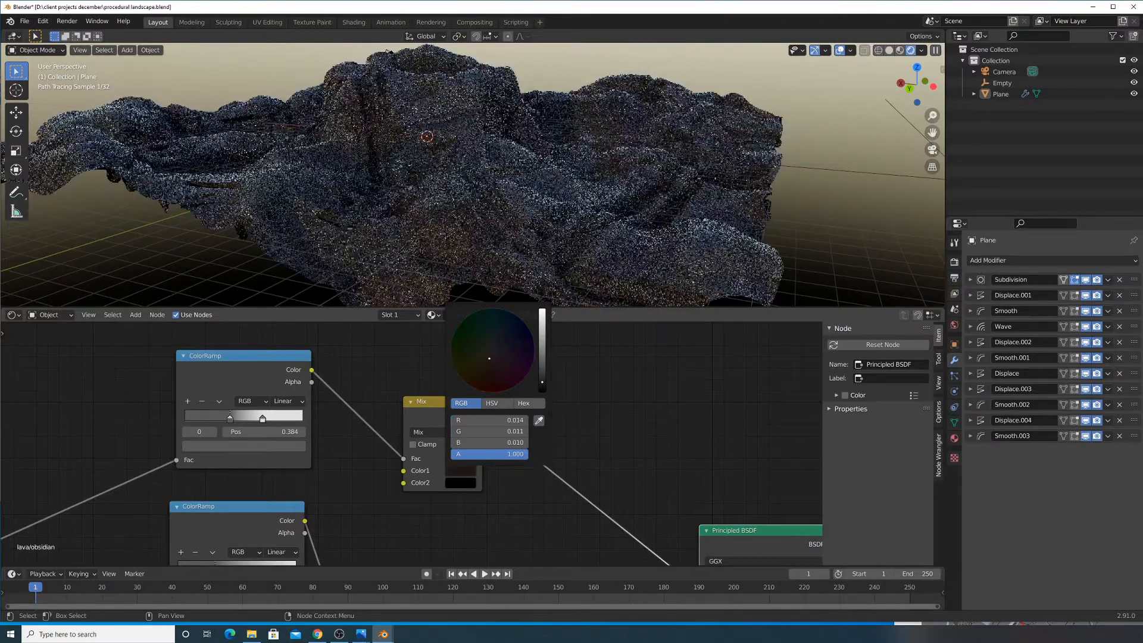
Warm the Mix node's Color1 slightly to about RGB 0.014, 0.009, 0.007 and check the landscape from another angle
middle_click_drag(536, 280, 601, 267)
scroll(573, 252, "up", 4)
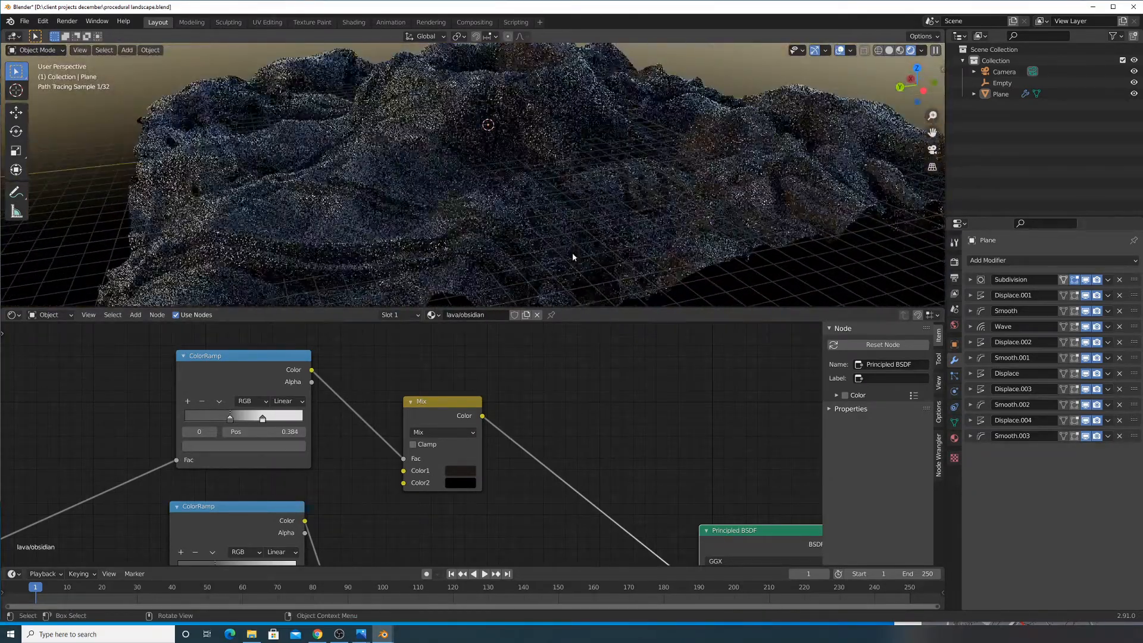
left_click(460, 470)
left_click(487, 366)
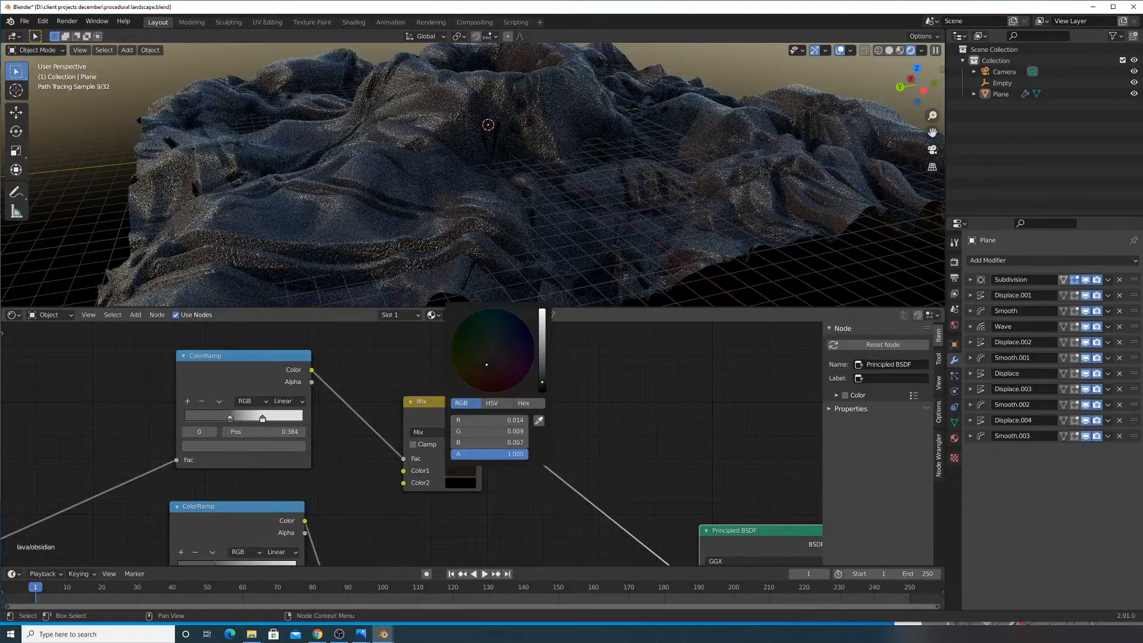
middle_click_drag(524, 250, 545, 226)
scroll(520, 199, "down", 2)
Move the Material Output node far away from the Principled BSDF and shift the Principled BSDF clear of its input nodes
scroll(573, 405, "down", 4)
scroll(571, 413, "down", 4)
middle_click_drag(539, 475, 479, 399)
left_click_drag(474, 391, 630, 400)
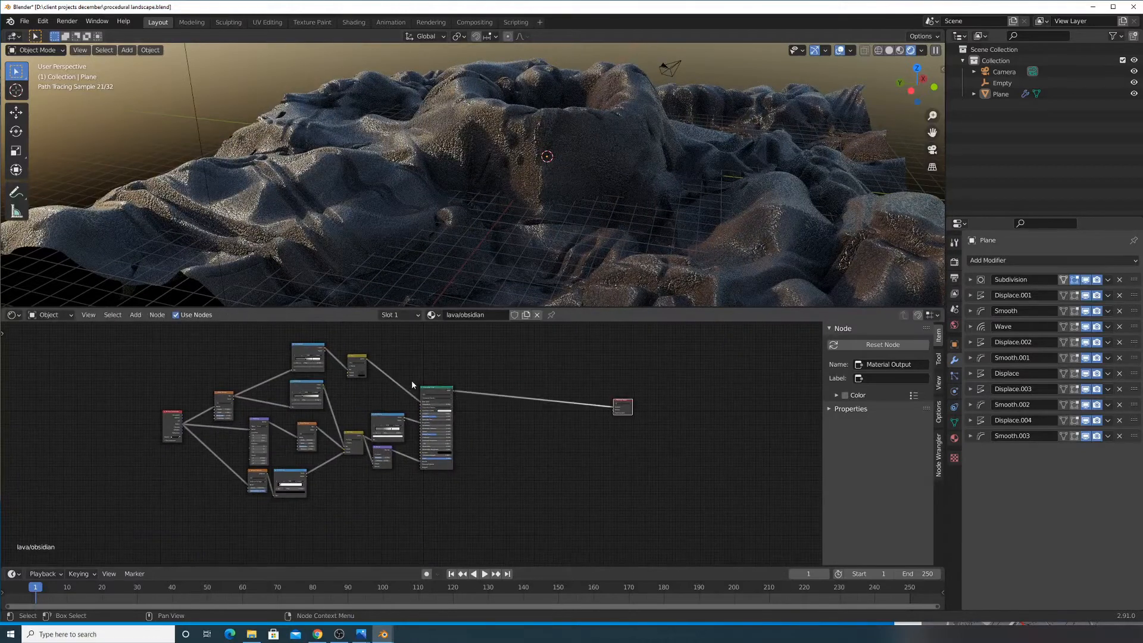
scroll(452, 371, "up", 6)
middle_click_drag(472, 408, 494, 449)
left_click_drag(470, 398, 487, 360)
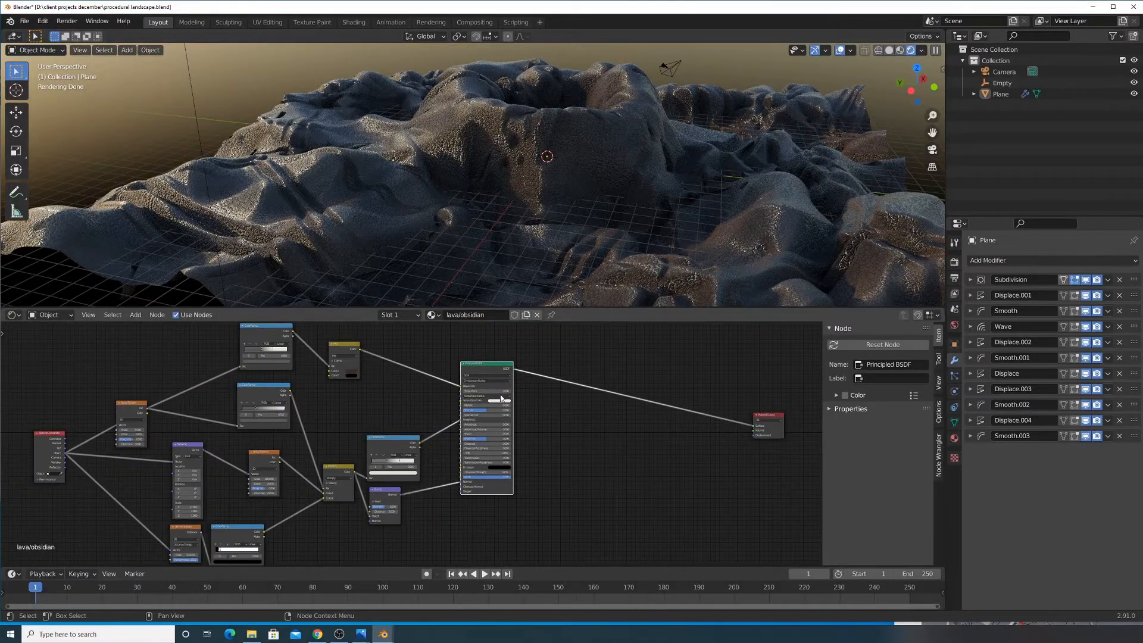
Move the Texture Coordinate node farther away from the texture nodes it feeds
scroll(428, 387, "down", 3)
middle_click_drag(250, 387, 356, 472)
scroll(416, 455, "up", 2)
left_click_drag(341, 518, 279, 523)
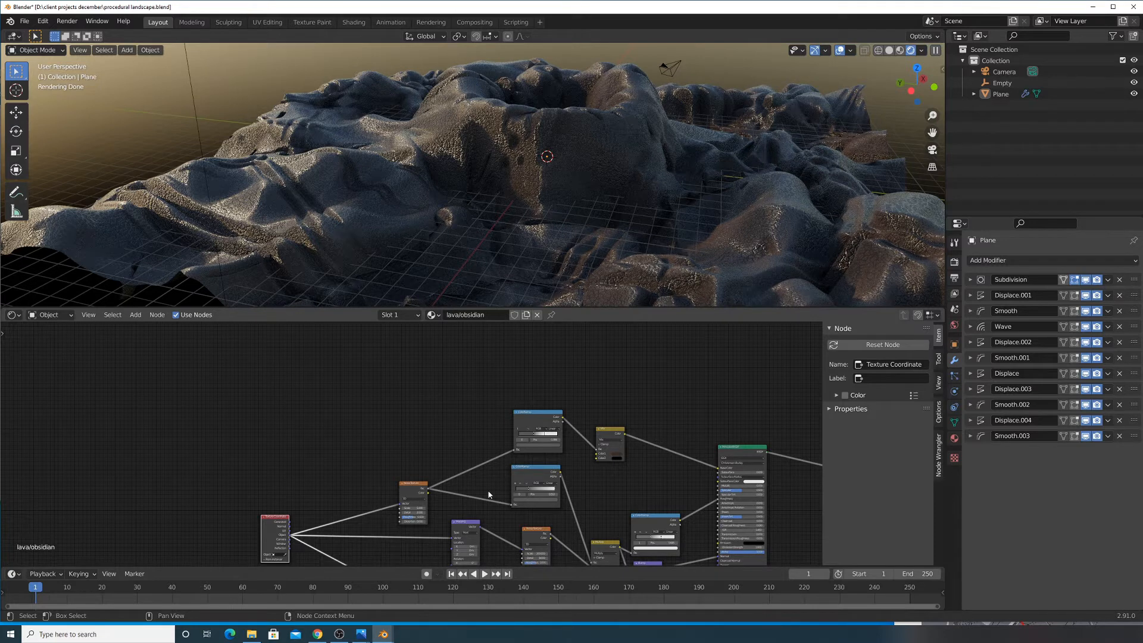
Add a Mix Shader node and insert it on the link between the Principled BSDF and the Material Output
middle_click_drag(402, 532, 223, 418)
scroll(298, 369, "down", 2)
middle_click_drag(374, 325, 231, 378)
left_click(136, 315)
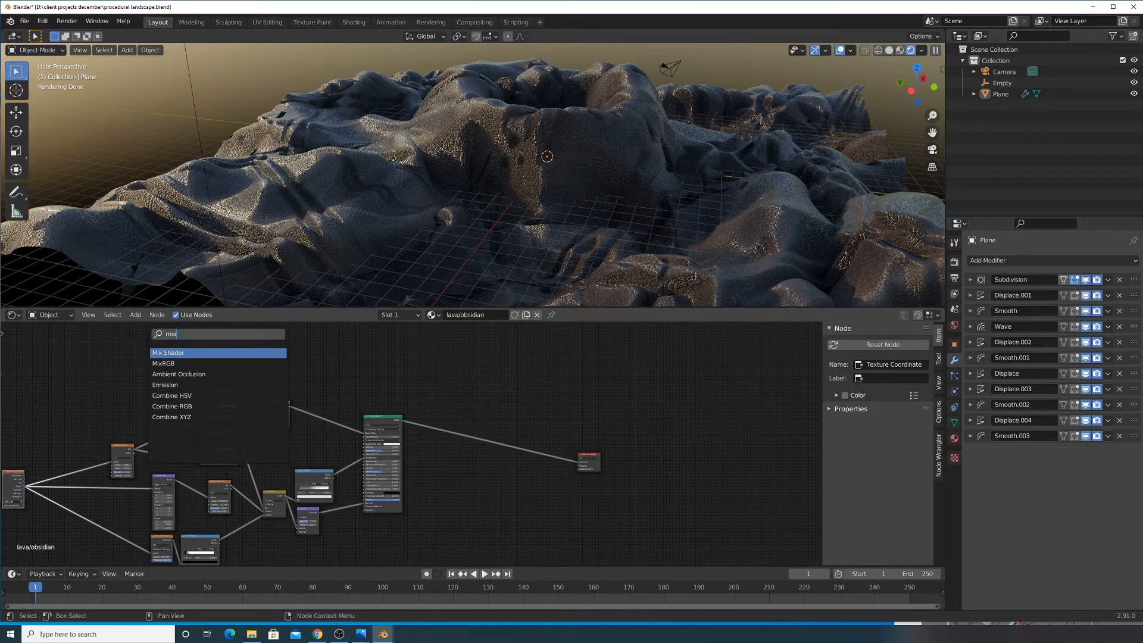
key("Return")
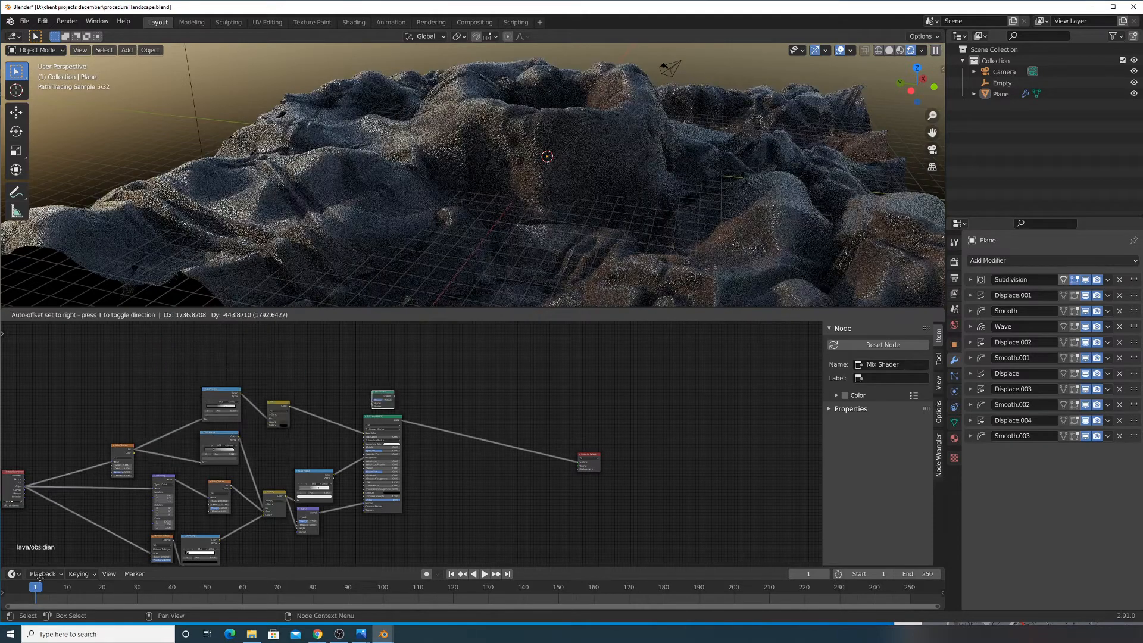
left_click(498, 369)
left_click_drag(504, 387, 504, 446)
scroll(537, 401, "up", 7)
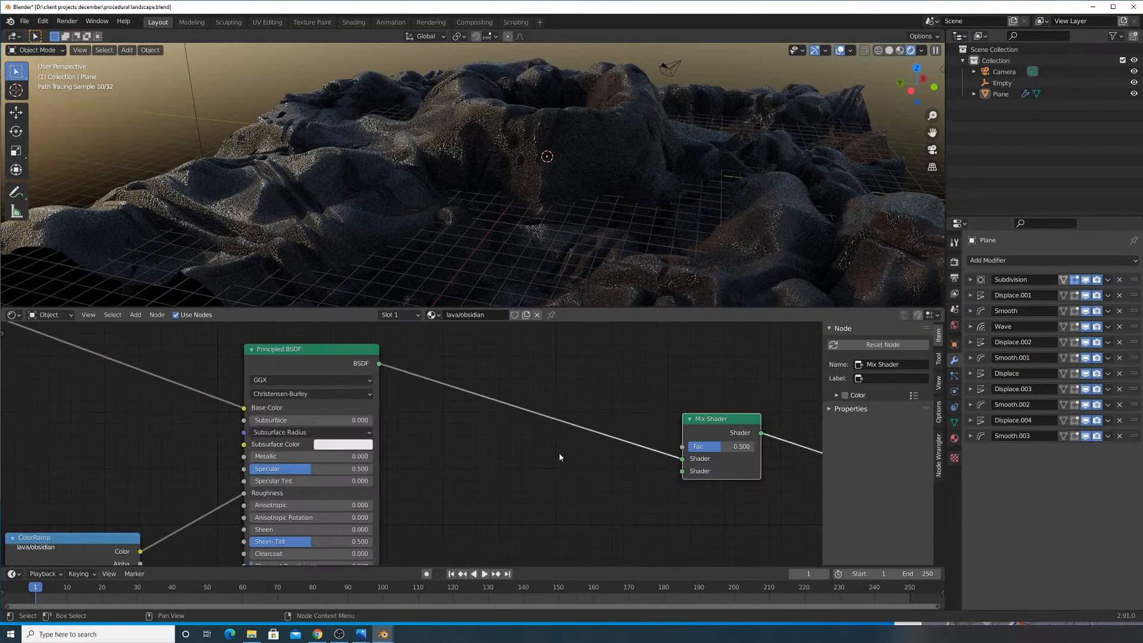
scroll(402, 440, "down", 7)
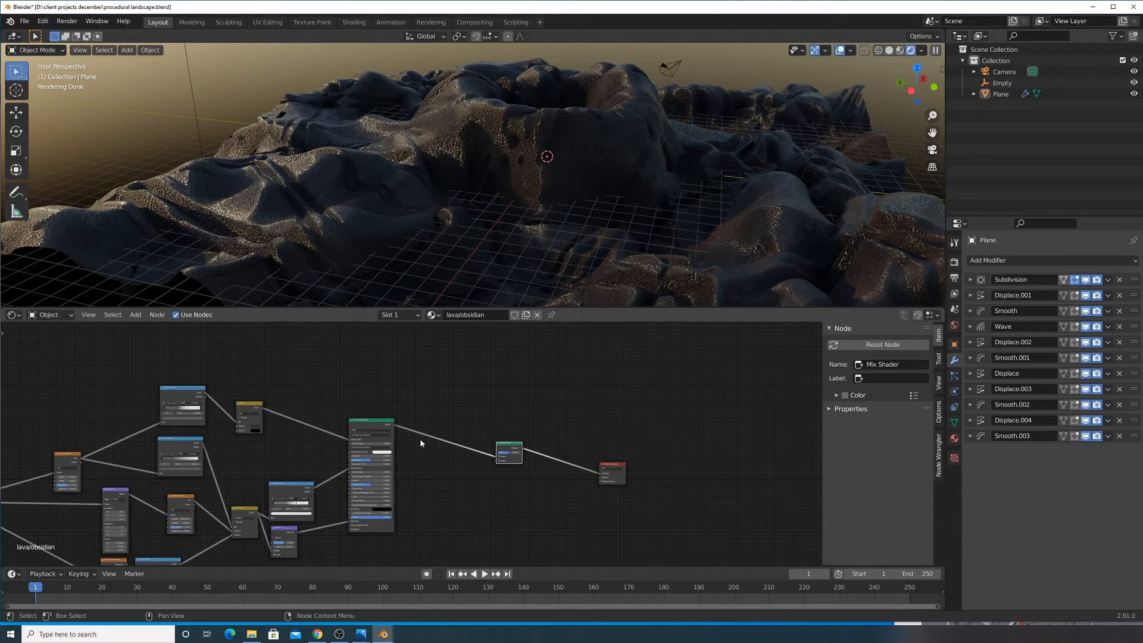
Add another Noise Texture node and place it in the free space below the Texture Coordinate node
middle_click_drag(268, 411, 493, 367)
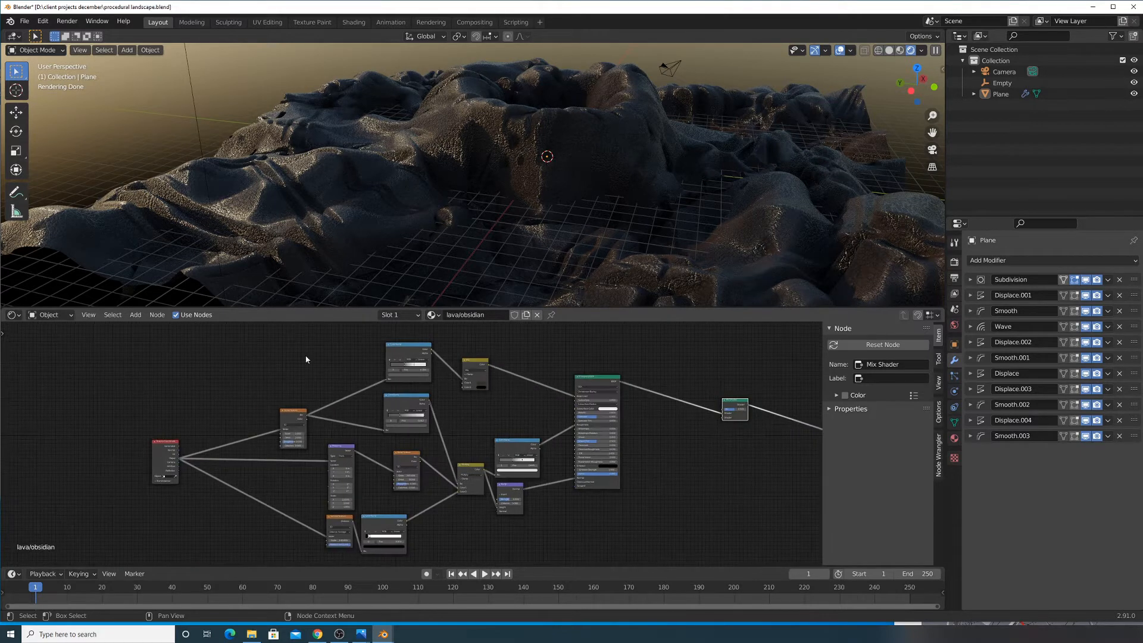
scroll(289, 454, "up", 3)
left_click(137, 317)
left_click(143, 328)
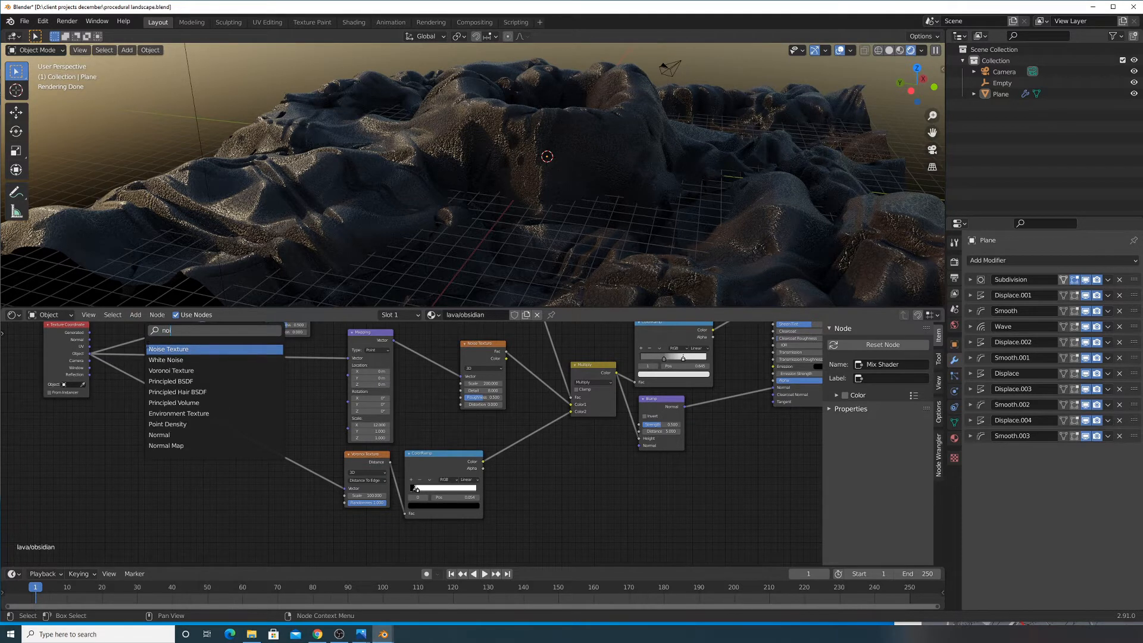
type("noise")
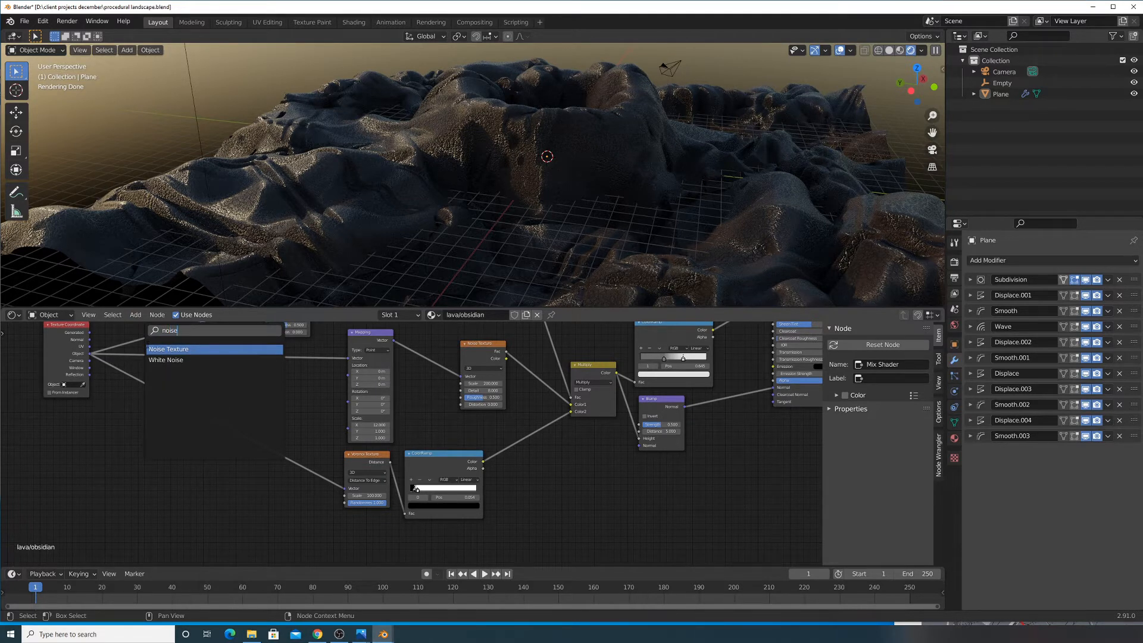
key("Down")
mouse_move(383, 632)
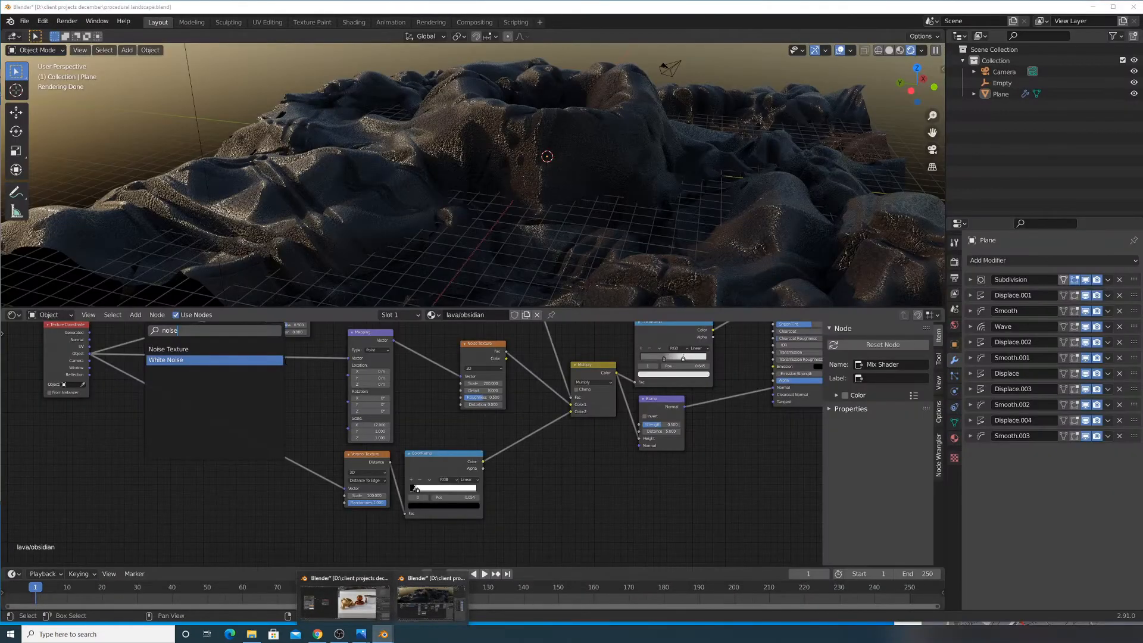
left_click(178, 348)
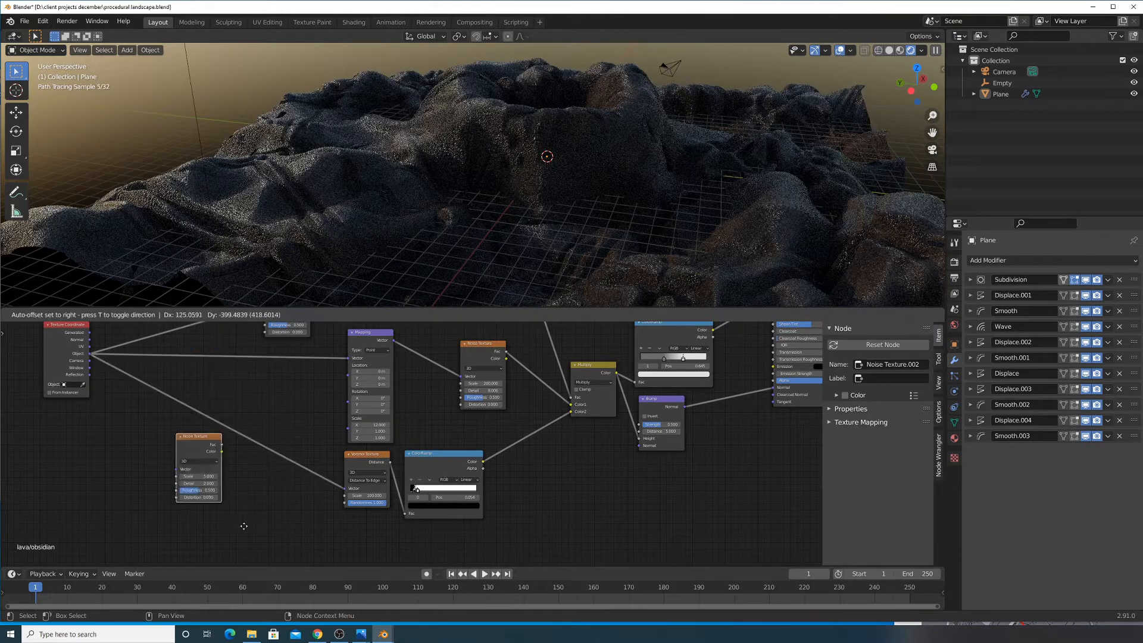
left_click(240, 503)
Move the new Noise Texture node to the empty area beneath the Principled BSDF
scroll(238, 488, "down", 9)
middle_click_drag(280, 462, 365, 429)
scroll(470, 466, "up", 7)
scroll(365, 428, "down", 2)
middle_click_drag(469, 445, 209, 492)
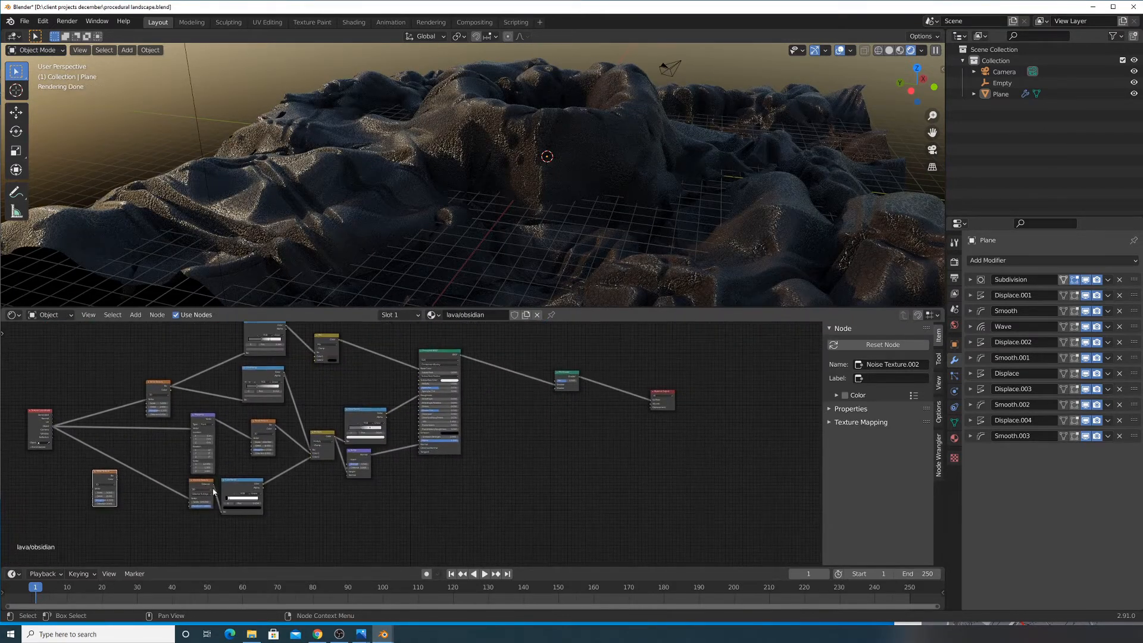
left_click_drag(109, 488, 411, 512)
scroll(474, 475, "up", 3)
middle_click_drag(583, 439, 339, 462)
scroll(387, 424, "down", 2)
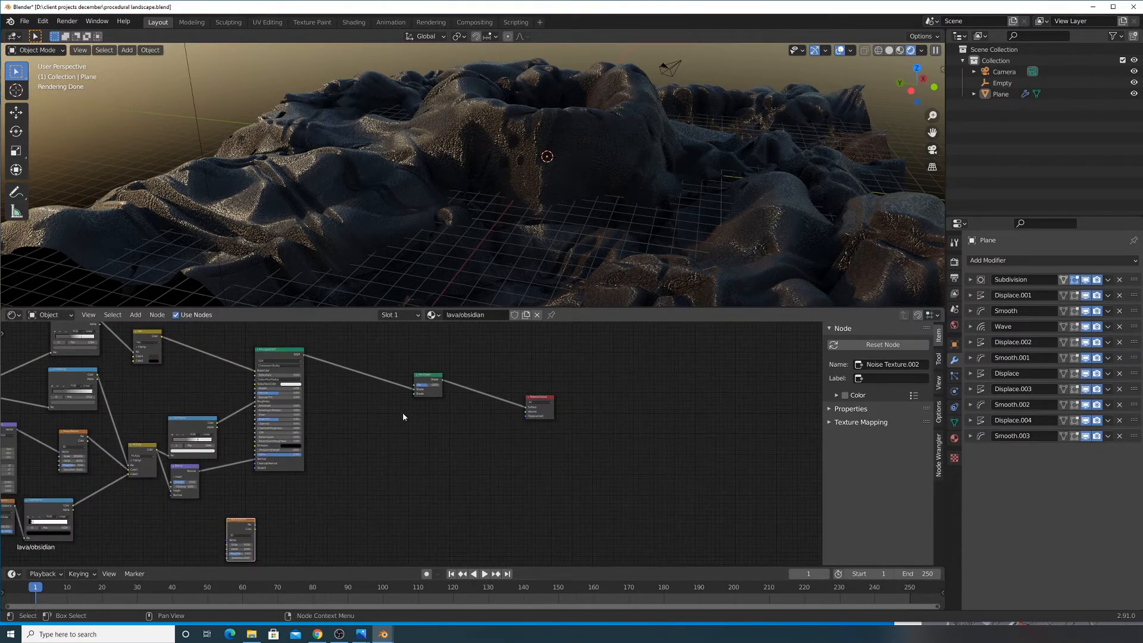
left_click_drag(242, 535, 301, 520)
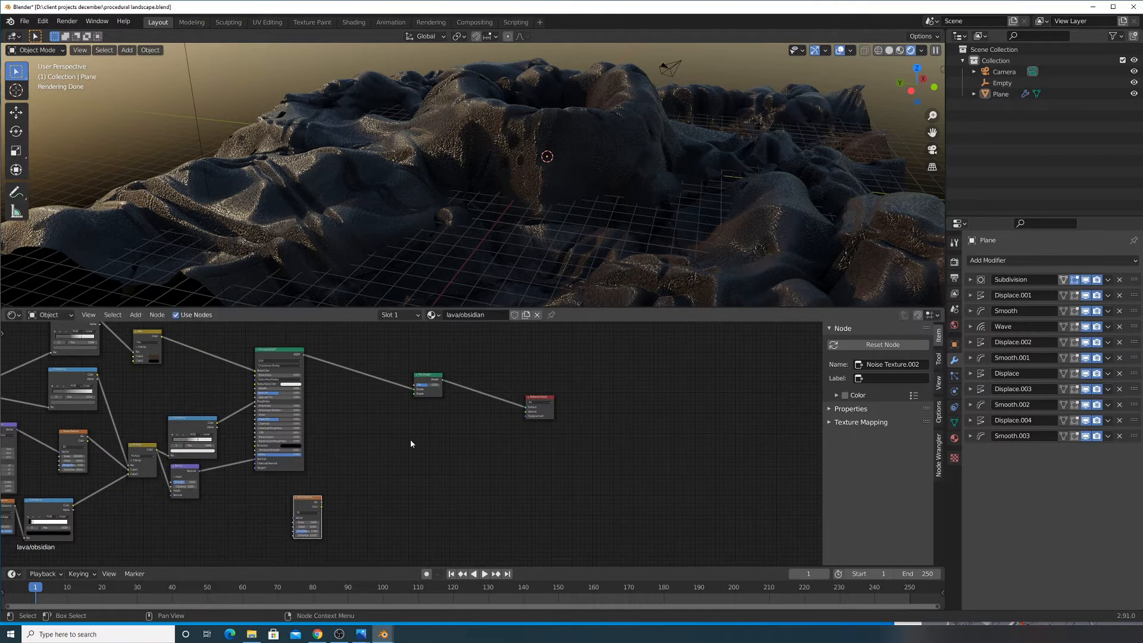
Add an Emission shader node and place it between the Principled BSDF and the Material Output, below the Mix Shader
scroll(402, 451, "up", 2)
scroll(399, 419, "down", 3)
scroll(374, 448, "up", 1)
middle_click_drag(374, 448, 430, 409)
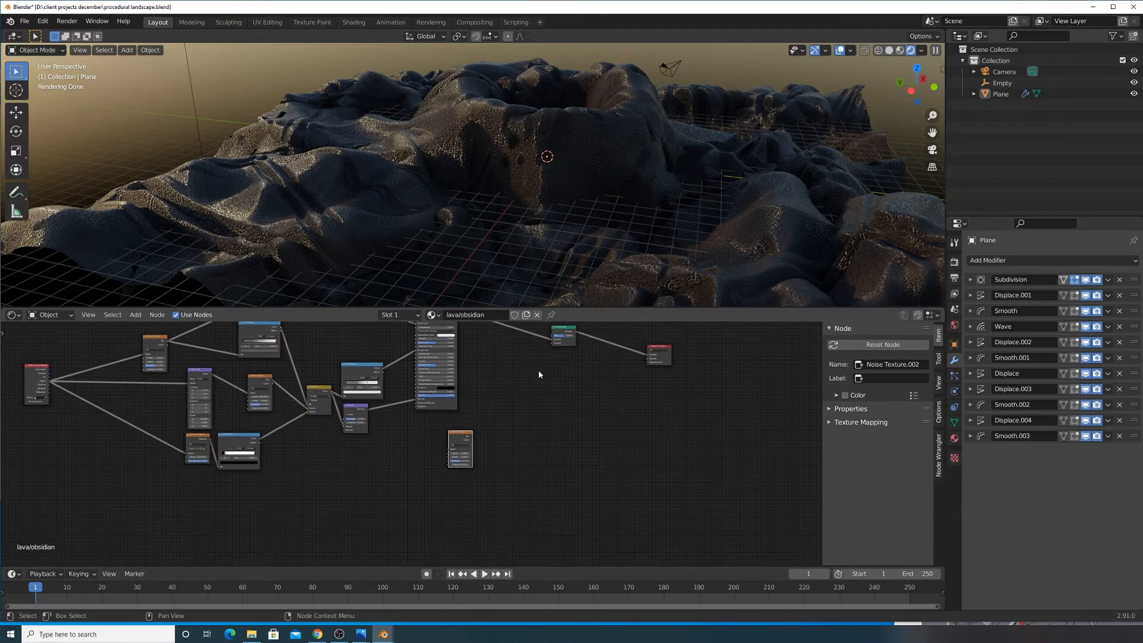
middle_click_drag(539, 374, 429, 422)
scroll(411, 447, "up", 2)
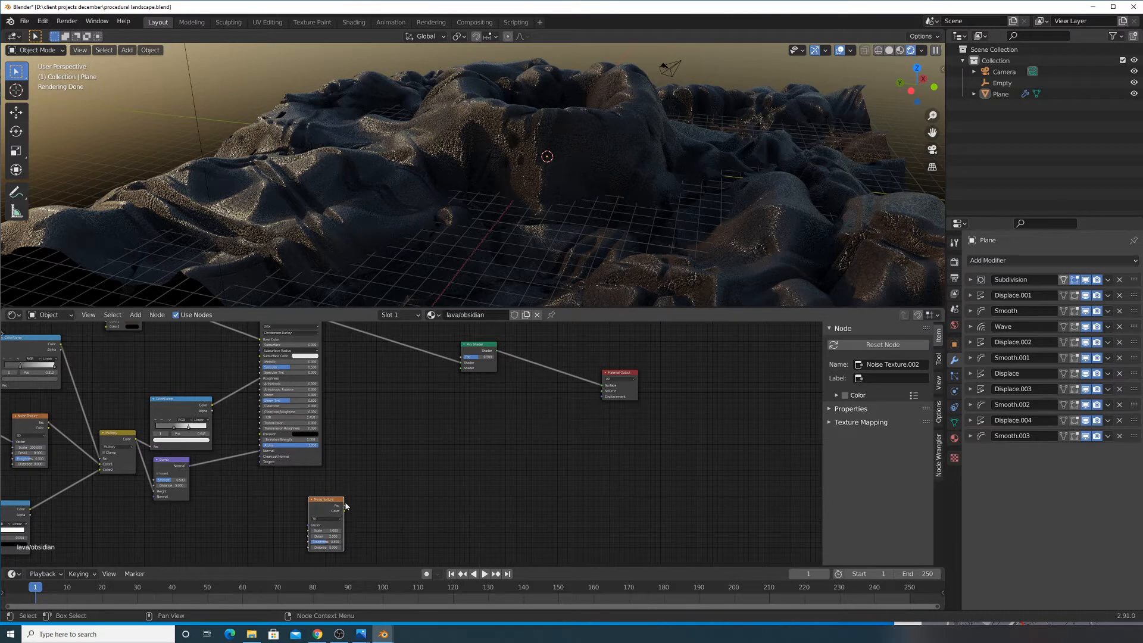
left_click(135, 315)
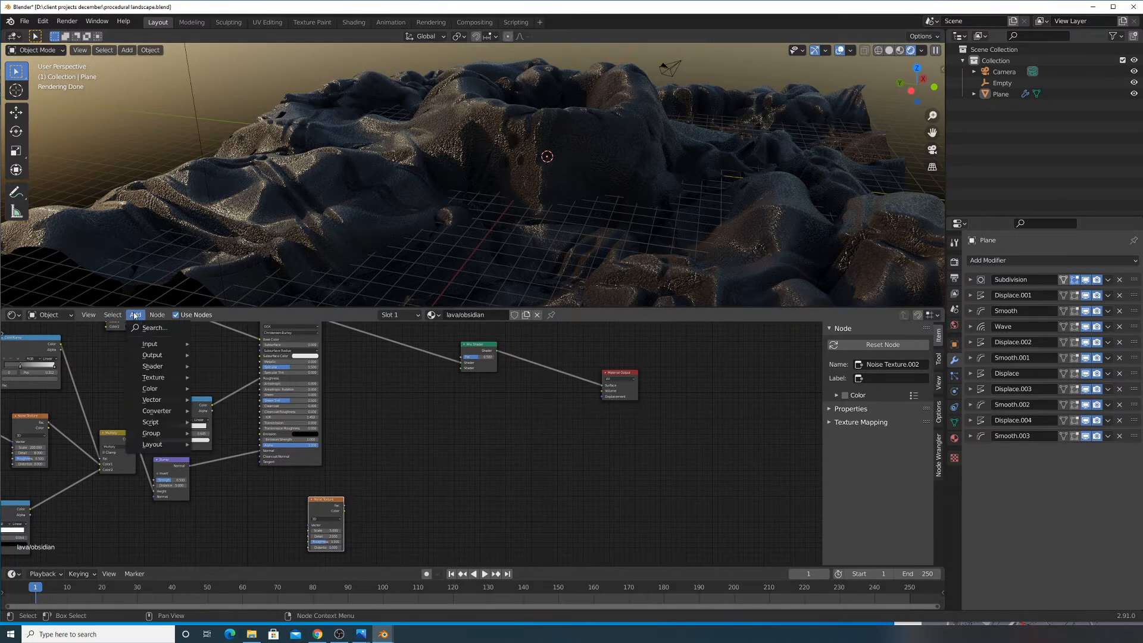
left_click(149, 328)
type("emiss")
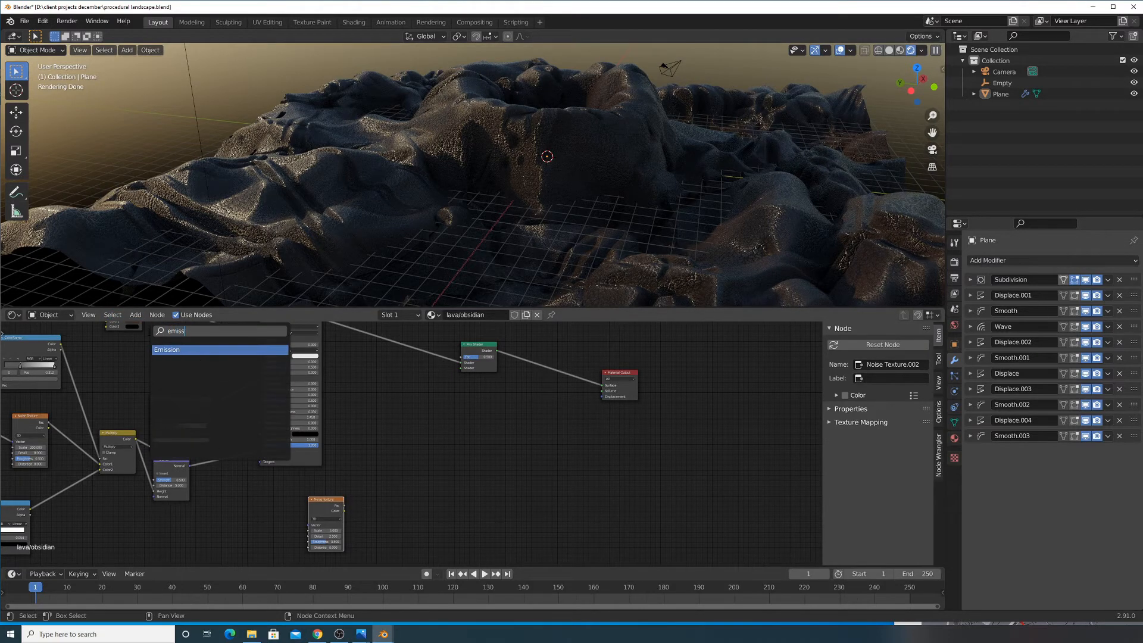
type("ion")
left_click(192, 349)
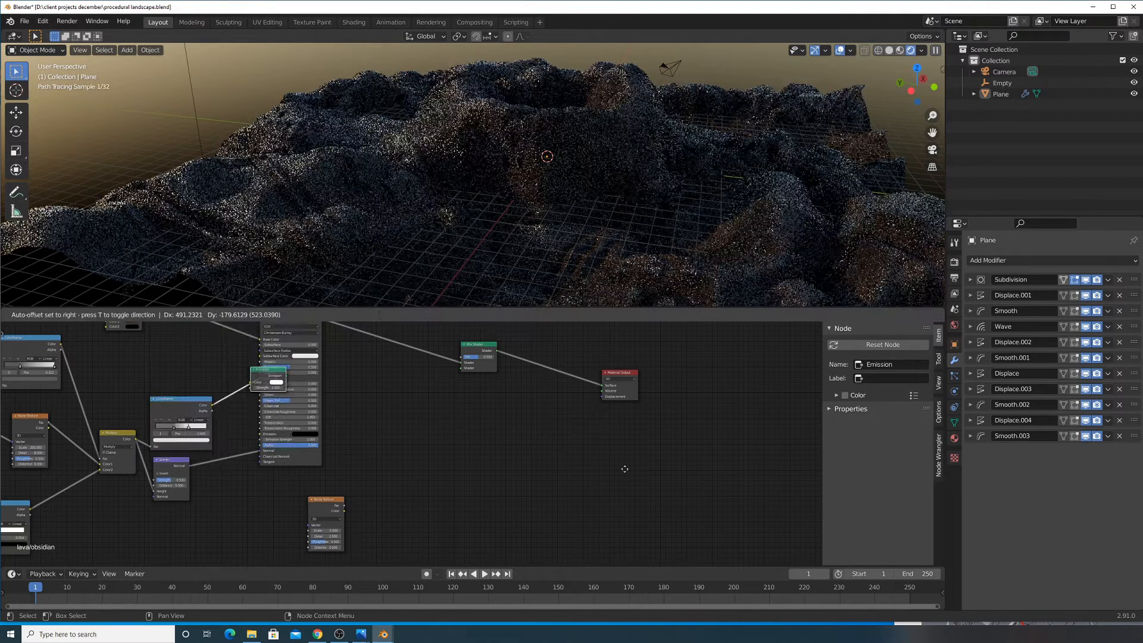
left_click(425, 405)
Add a ColorRamp node and place it next to the Emission node
scroll(423, 396, "up", 2)
middle_click_drag(423, 391, 442, 433)
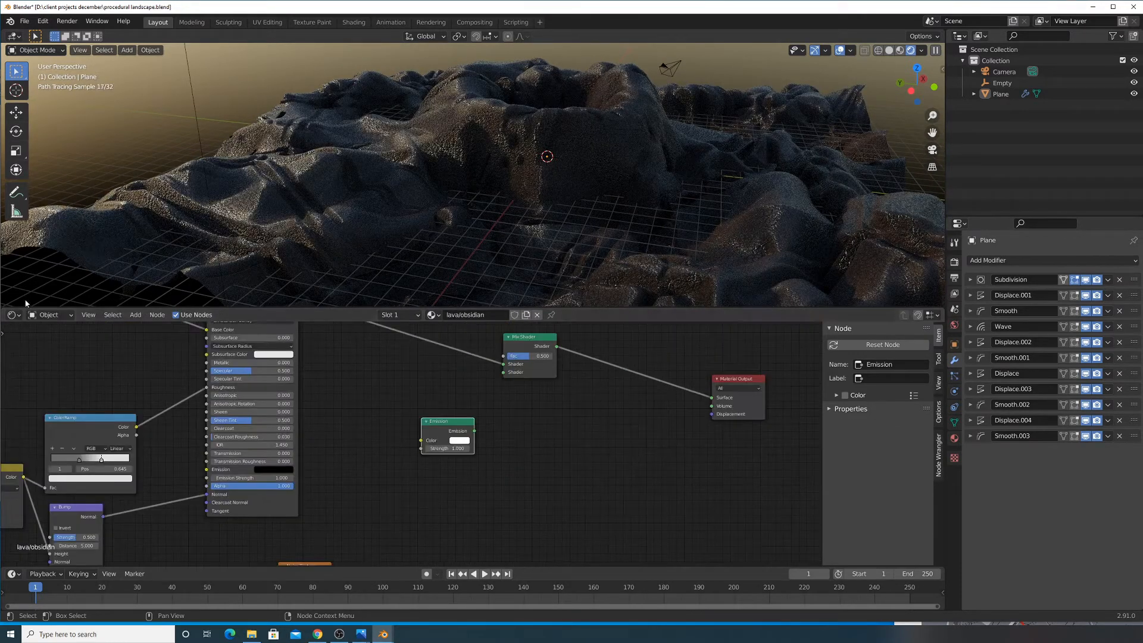
left_click(135, 314)
left_click(149, 329)
type("color")
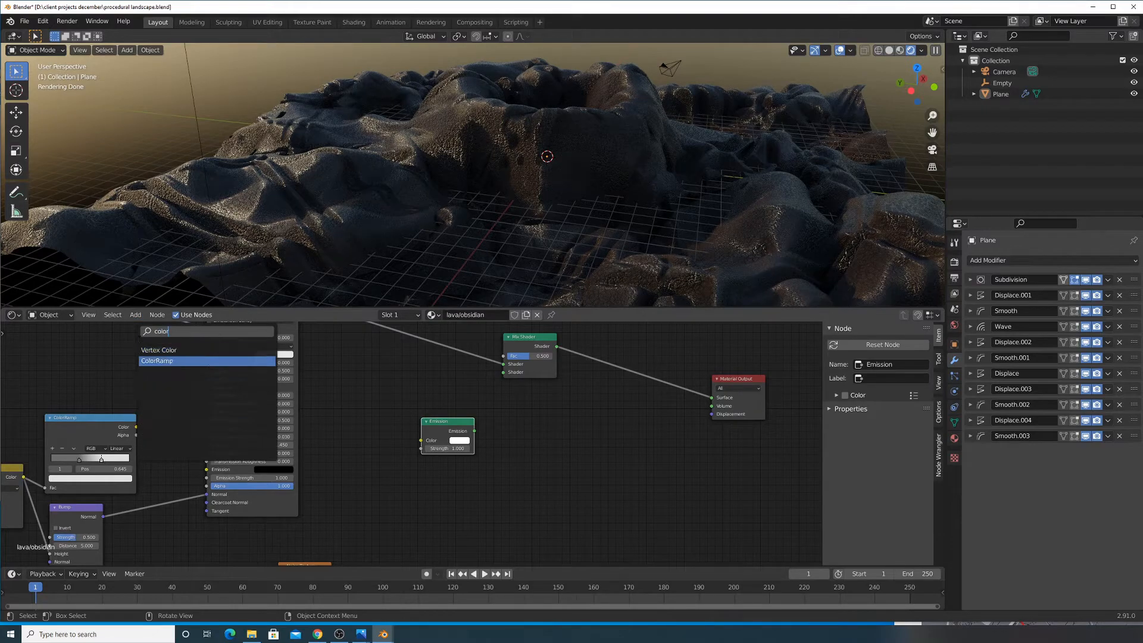
left_click(156, 361)
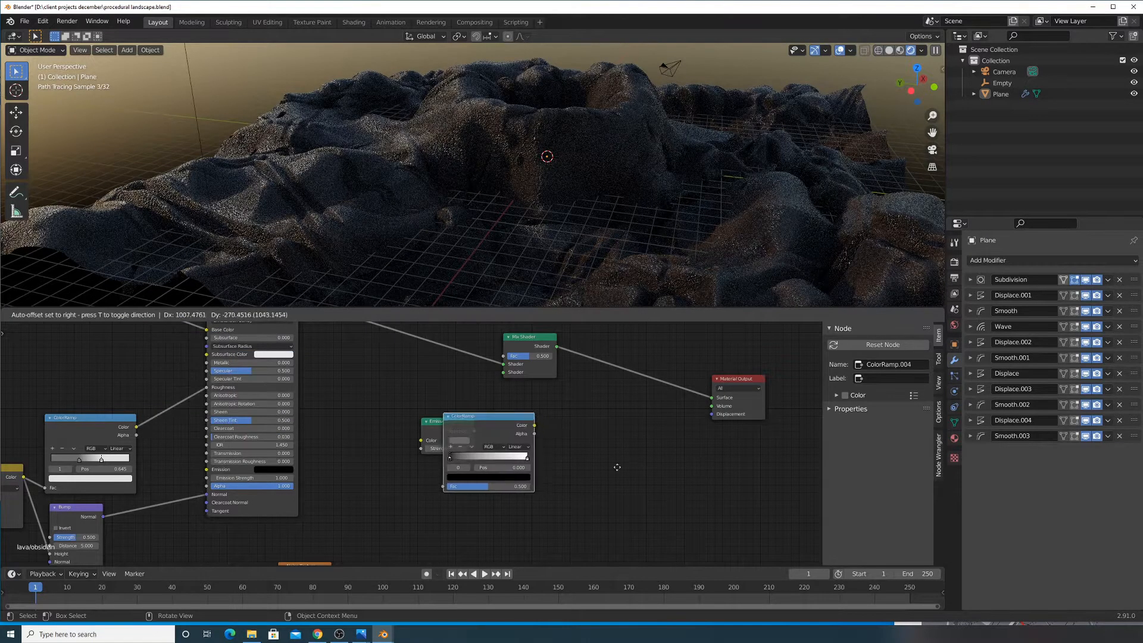
left_click(464, 460)
Brighten the first stop of the new ColorRamp to white
left_click(514, 494)
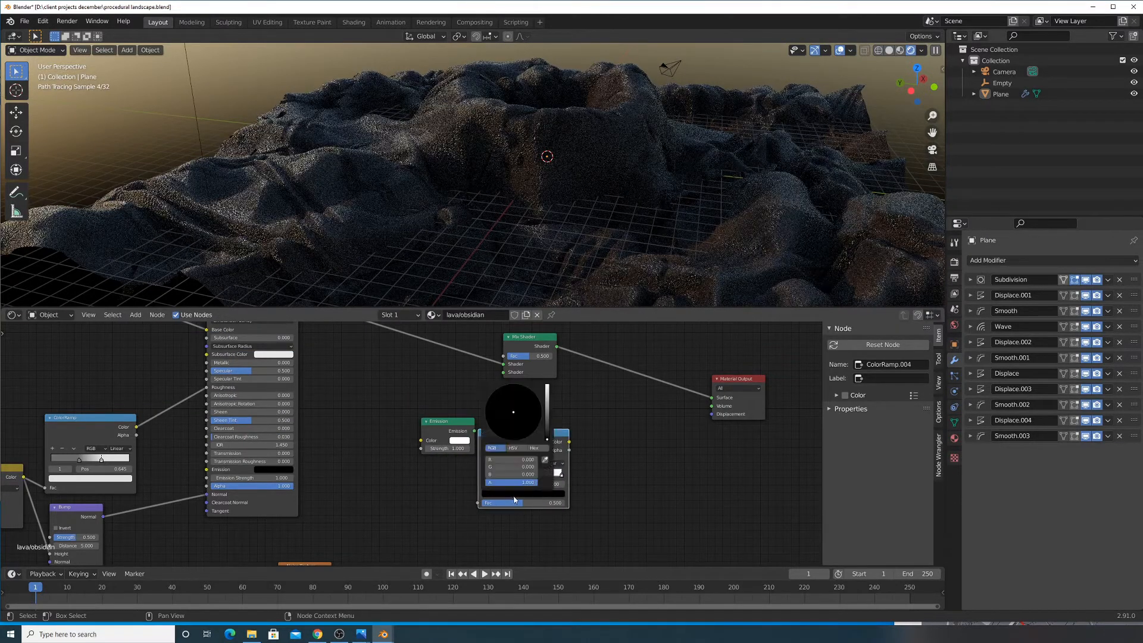
left_click_drag(547, 417, 547, 385)
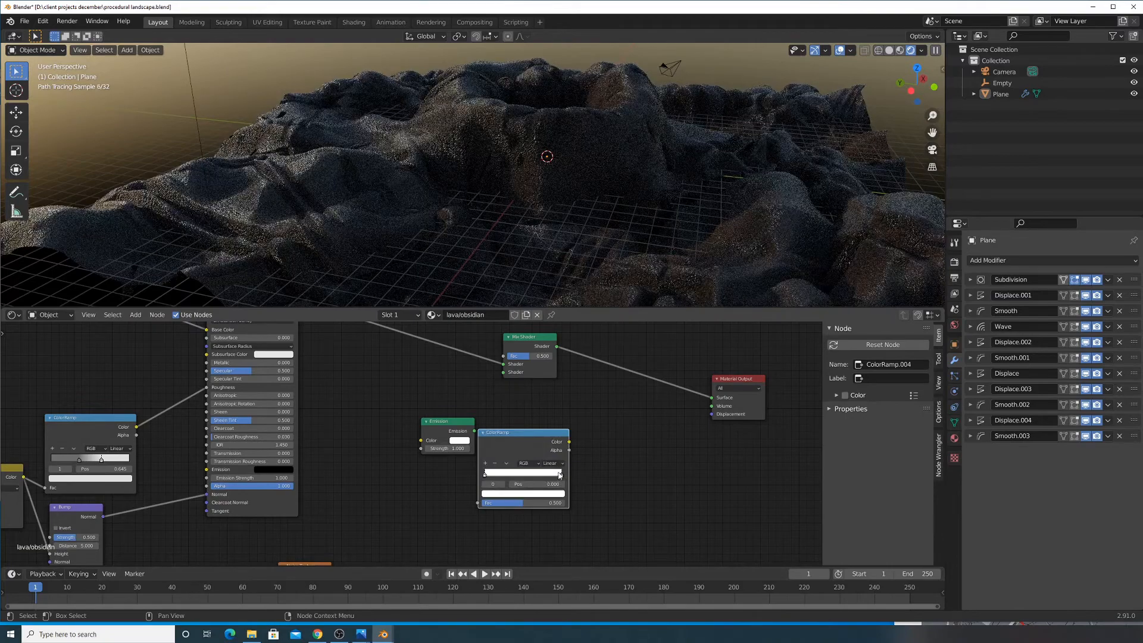
left_click(558, 494)
left_click(529, 492)
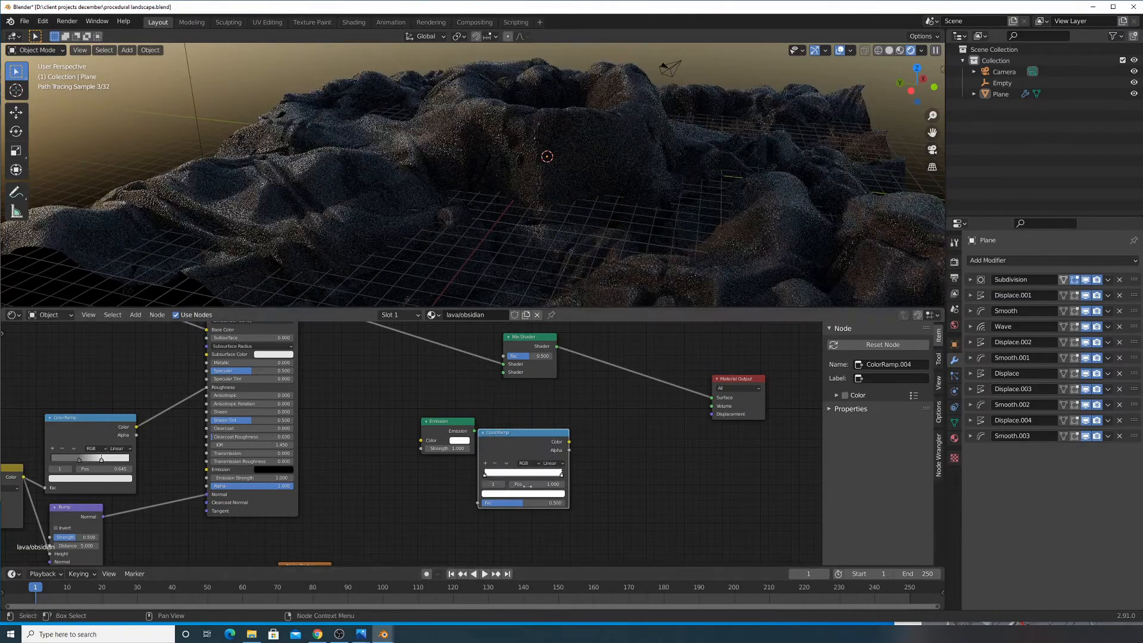
Tint the first stop of the new ColorRamp a saturated red-orange
left_click(486, 475)
left_click(505, 493)
left_click_drag(510, 430, 502, 438)
left_click(561, 474)
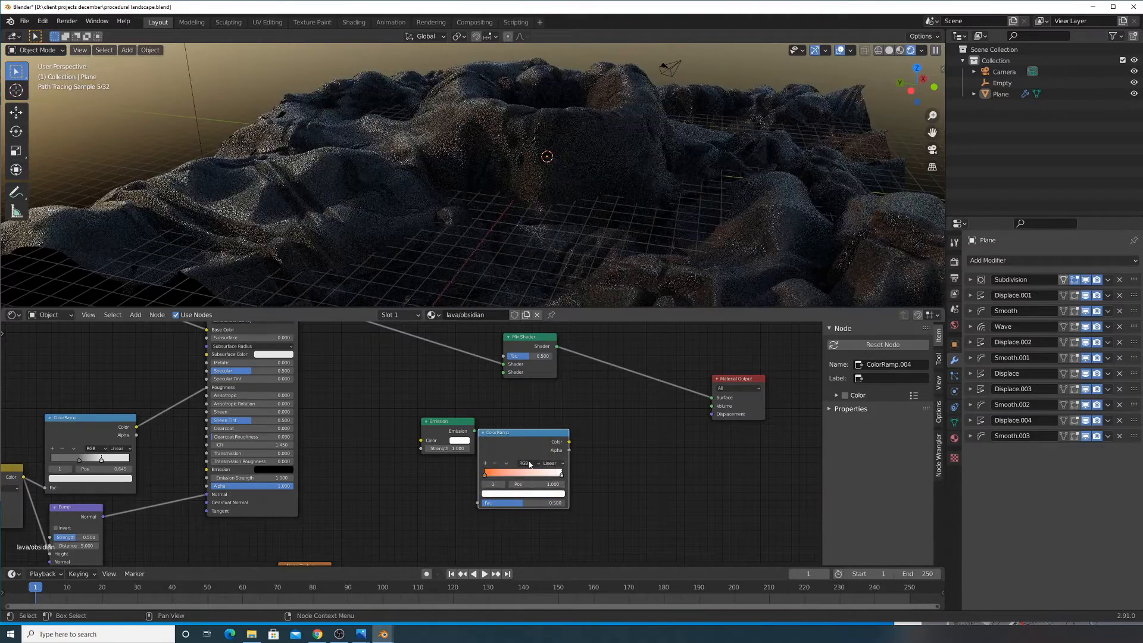
left_click(486, 474)
left_click(502, 495)
left_click_drag(505, 439, 510, 441)
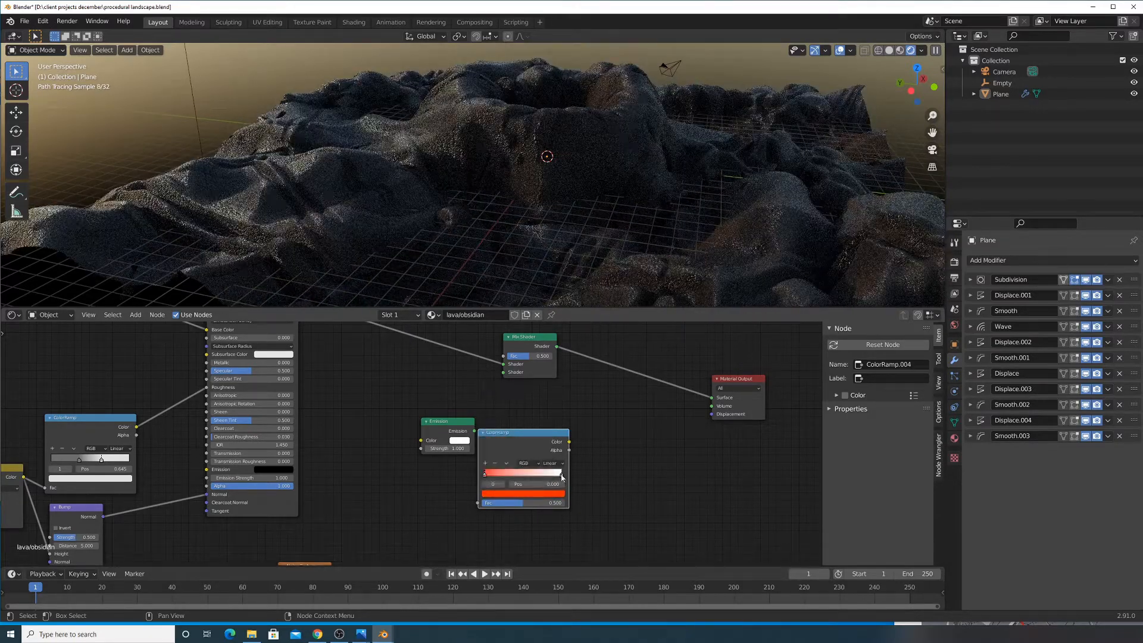
Color the last stop of the new ColorRamp a saturated orange
left_click(561, 475)
left_click(545, 494)
left_click(508, 432)
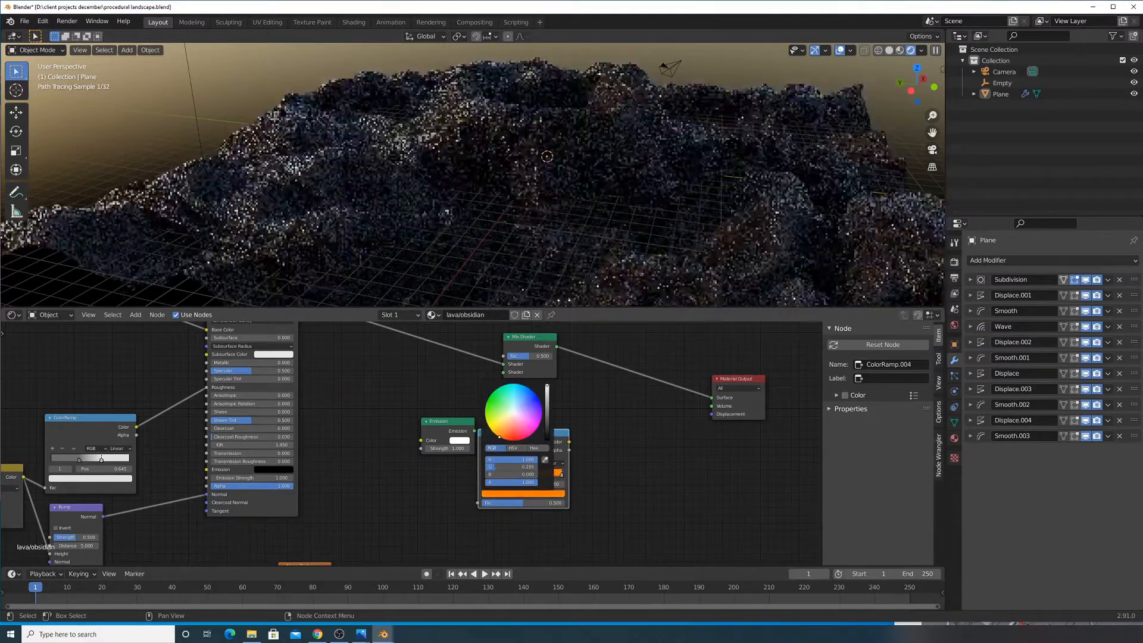
Feed the Noise Texture's Fac output into the orange ColorRamp and preview the ColorRamp on the landscape
scroll(434, 398, "down", 4)
middle_click_drag(444, 508, 522, 465)
scroll(450, 488, "up", 1)
left_click_drag(433, 504, 435, 504)
left_click_drag(562, 444, 559, 443)
left_click(590, 398, "ctrl+shift")
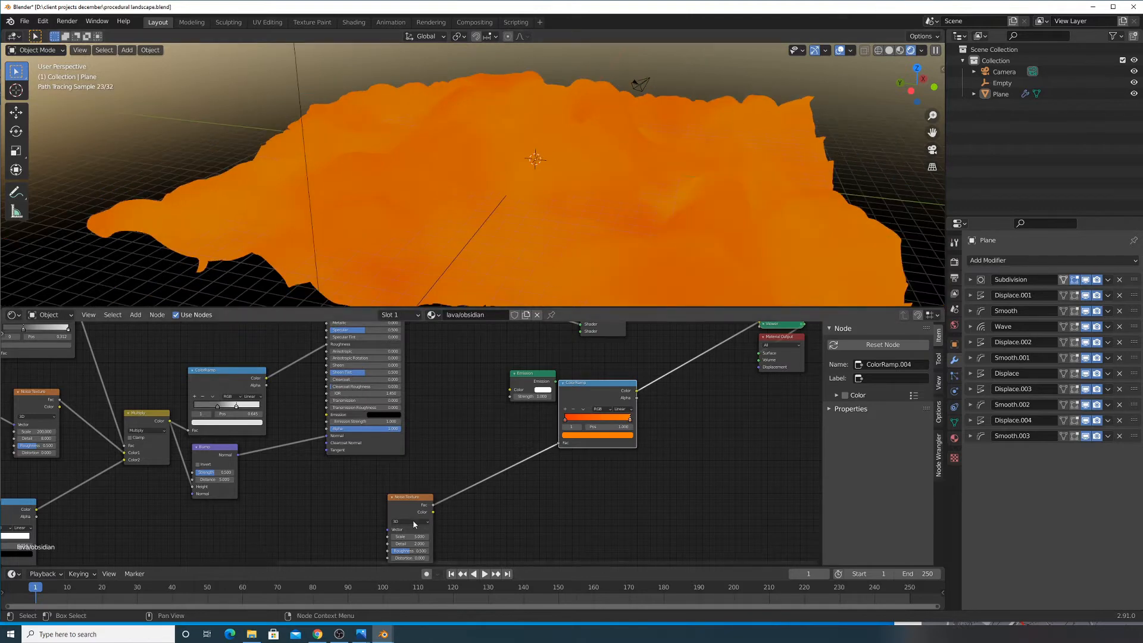
Raise the Noise Texture's scale to 26.6 and its distortion to 3.9
scroll(412, 531, "down", 1)
left_click_drag(410, 530, 428, 530)
scroll(452, 533, "up", 2)
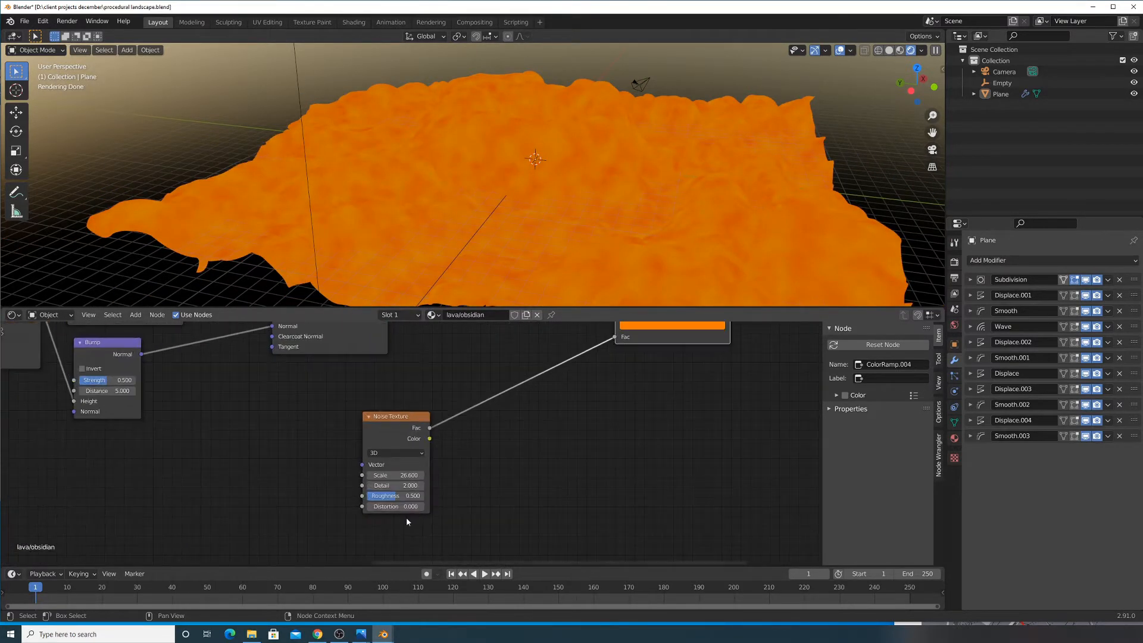
left_click_drag(401, 508, 435, 507)
scroll(609, 398, "up", 1)
middle_click_drag(610, 398, 623, 447)
scroll(623, 448, "down", 1)
Set the Noise Texture's scale to 5 and its detail to 8
key("BackSpace")
key("BackSpace")
key("BackSpace")
key("BackSpace")
type("5")
key("Return")
left_click_drag(419, 534, 419, 534)
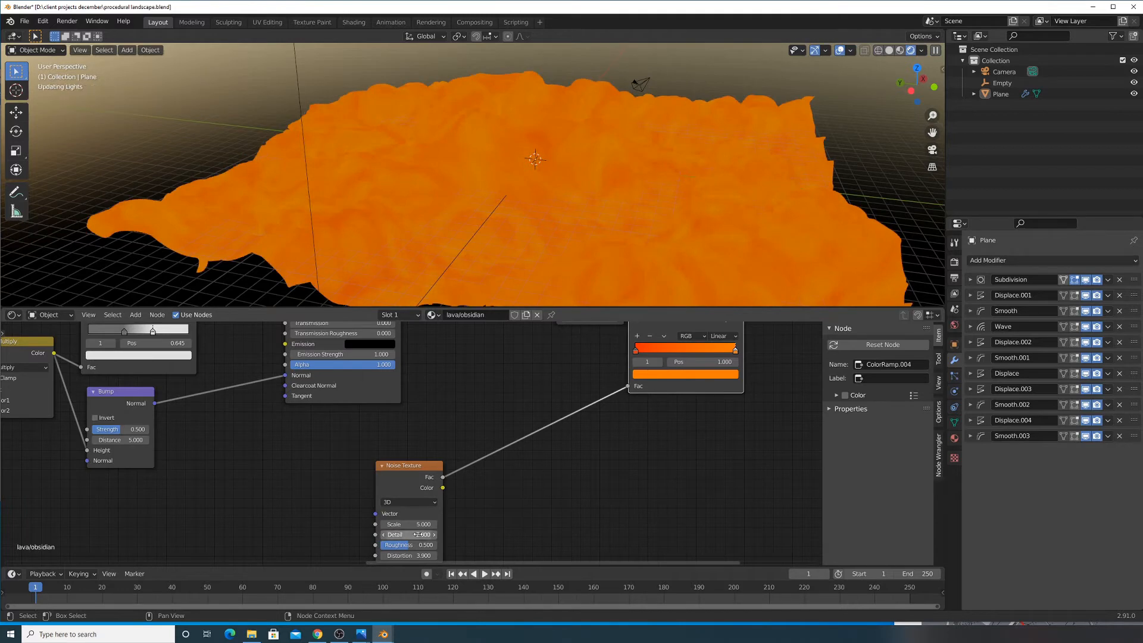
type("8")
key("Return")
Move the orange ColorRamp beside its Noise Texture and connect the existing Mapping node to the noise's Vector input
middle_click_drag(538, 411, 480, 516)
scroll(635, 414, "down", 5)
left_click_drag(573, 420, 471, 536)
scroll(419, 507, "down", 3)
scroll(418, 507, "up", 1)
middle_click_drag(413, 504, 553, 437)
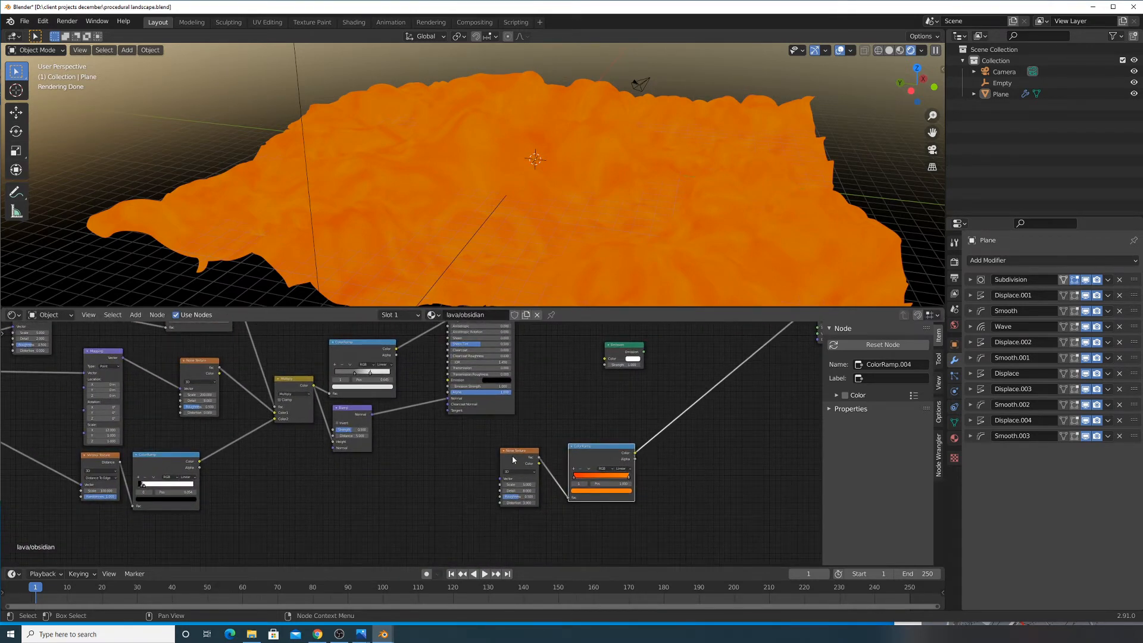
left_click_drag(500, 479, 120, 361)
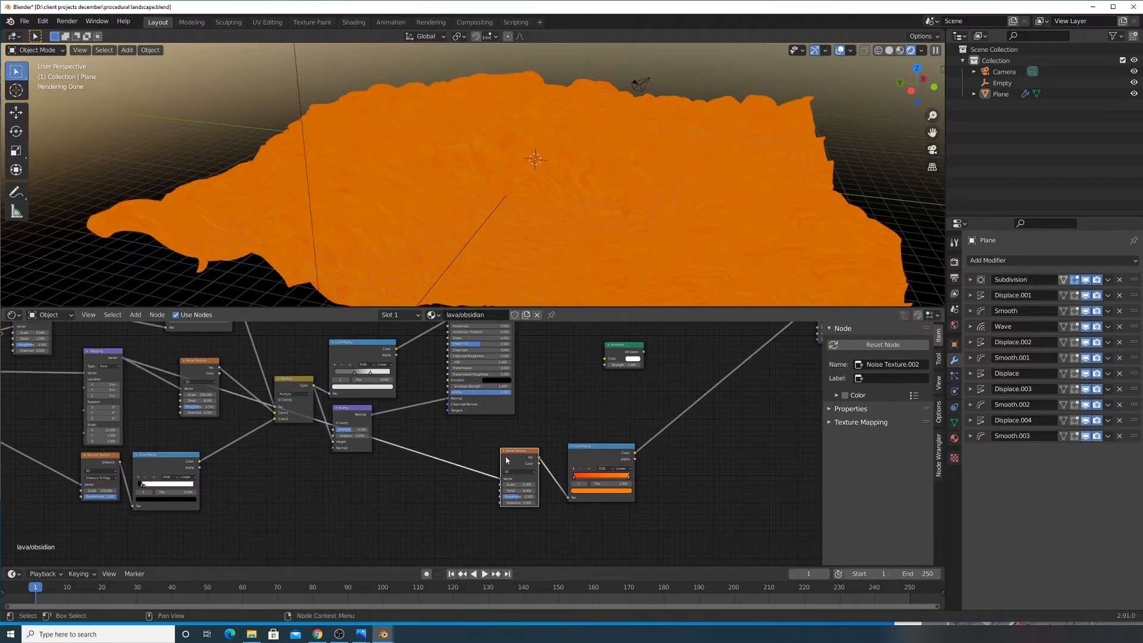
left_click_drag(500, 480, 499, 480)
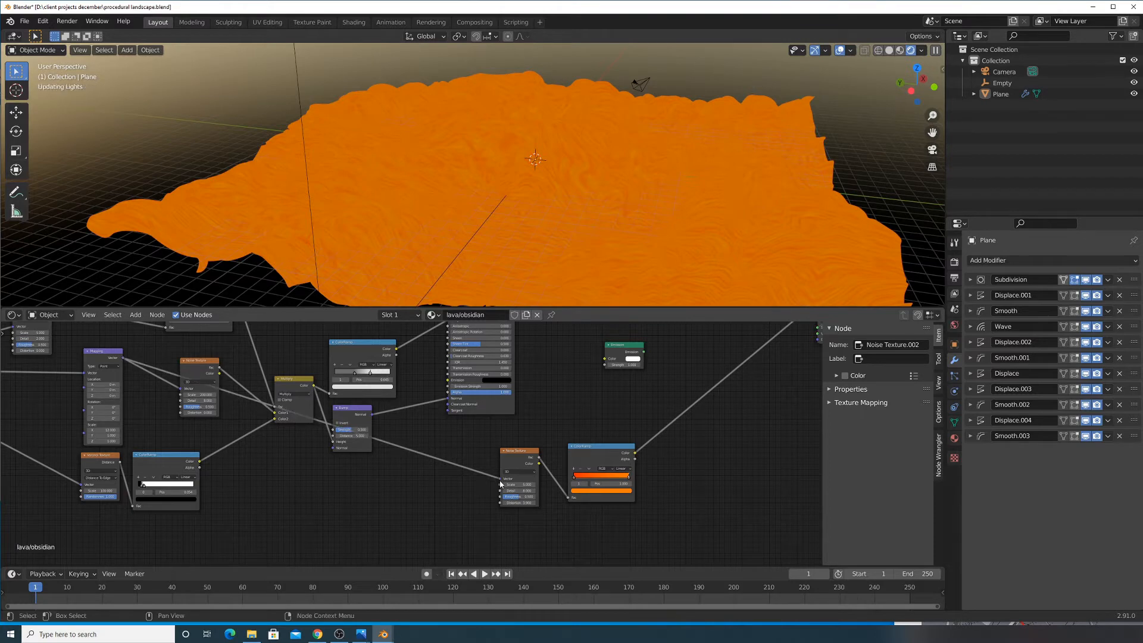
Move the lava Noise Texture away from its ColorRamp to just below the Voronoi Texture's ColorRamp
middle_click_drag(536, 235, 522, 256)
scroll(523, 256, "up", 3)
middle_click_drag(257, 425, 567, 437)
scroll(567, 437, "down", 2)
mouse_move(420, 378)
left_mouse_down()
mouse_move(370, 405)
mouse_move(360, 503)
mouse_move(350, 449)
mouse_move(368, 390)
mouse_move(415, 373)
left_mouse_up()
middle_click_drag(413, 407, 335, 389)
left_click_drag(676, 453, 454, 487)
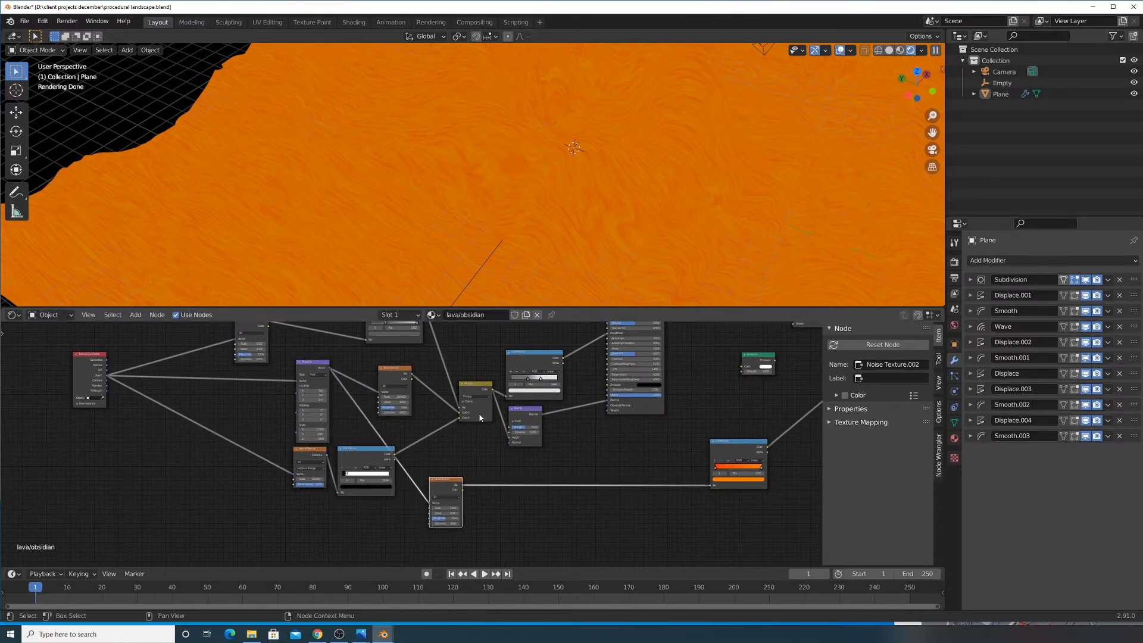
Duplicate the Mapping node and place the copy below the Voronoi Texture
scroll(480, 418, "up", 2)
middle_click_drag(454, 350, 453, 389)
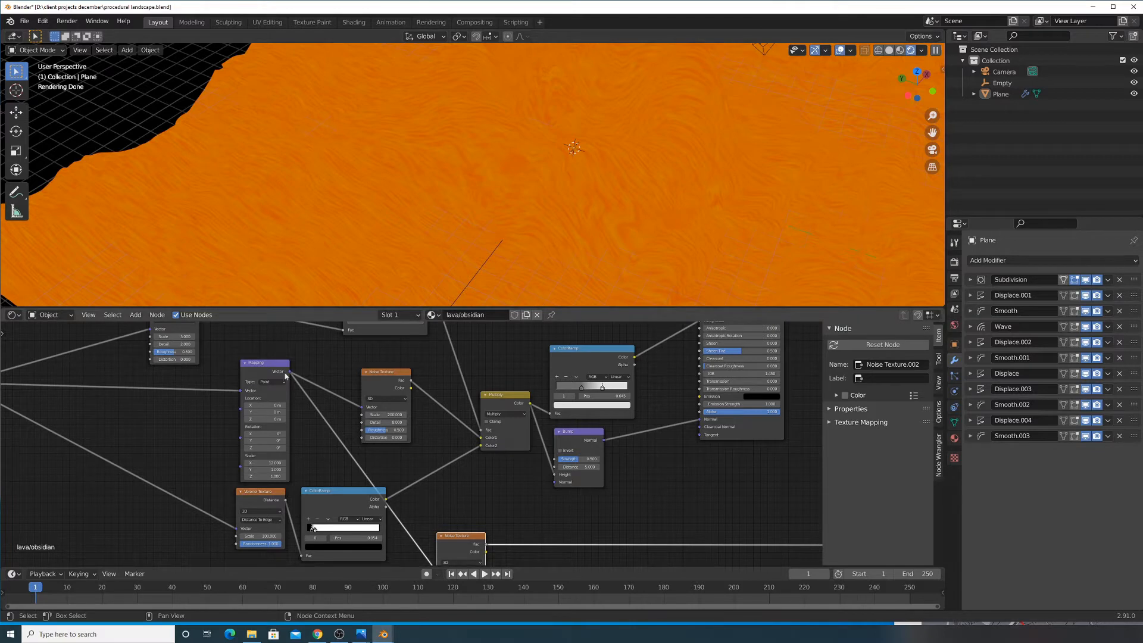
scroll(279, 370, "down", 3)
middle_click_drag(305, 369, 346, 413)
middle_click_drag(369, 455, 408, 360)
scroll(407, 360, "up", 1)
scroll(410, 351, "up", 4)
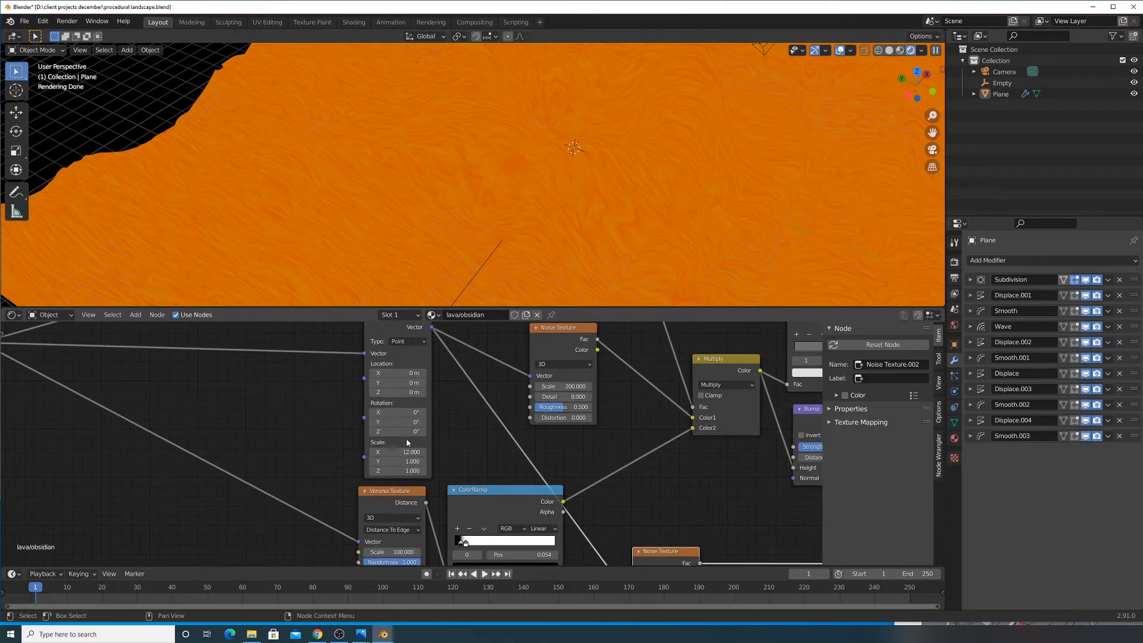
scroll(409, 452, "down", 3)
left_click(410, 390)
key("shift+d")
left_click(316, 524)
middle_click_drag(315, 523, 316, 428)
left_click_drag(316, 432, 393, 462)
Connect the Texture Coordinate node to the duplicated Mapping node's Vector input
scroll(388, 455, "down", 3)
middle_click_drag(380, 458, 395, 486)
left_click_drag(389, 509, 230, 348)
Add a MixRGB node and place it in front of the lava Noise Texture
scroll(484, 472, "up", 4)
middle_click_drag(484, 471, 405, 472)
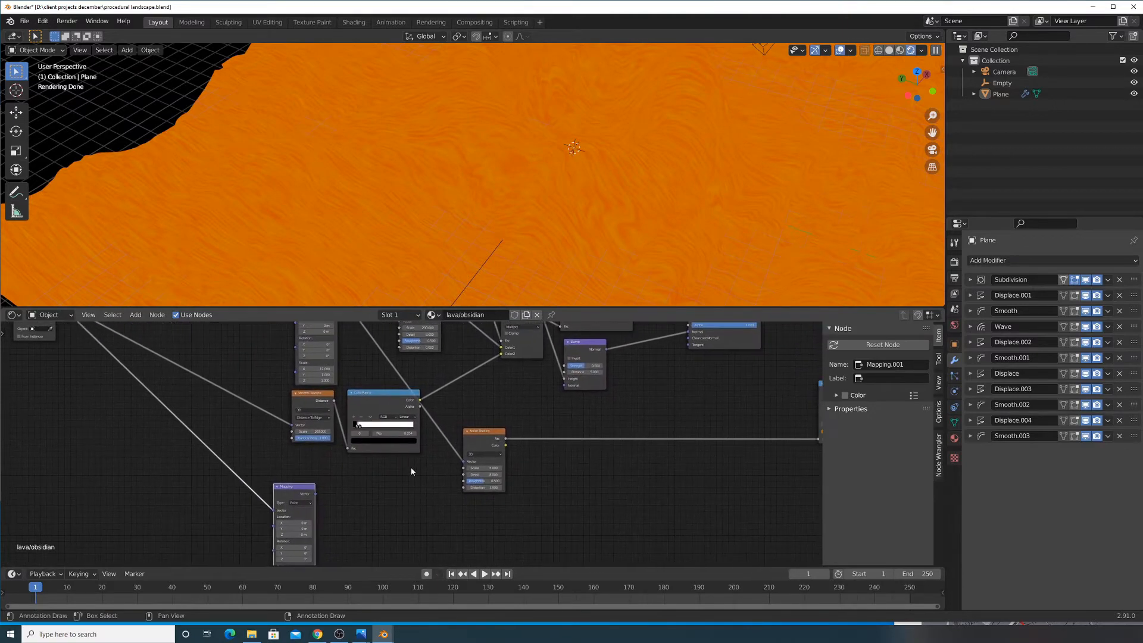
left_click(136, 318)
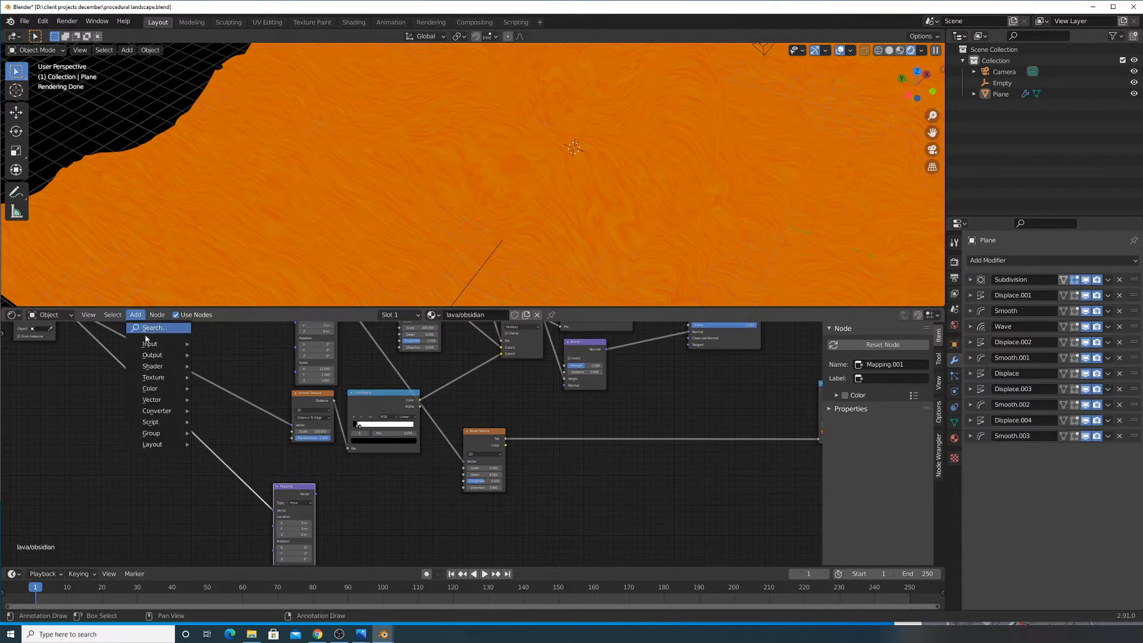
left_click(162, 335)
type("mi")
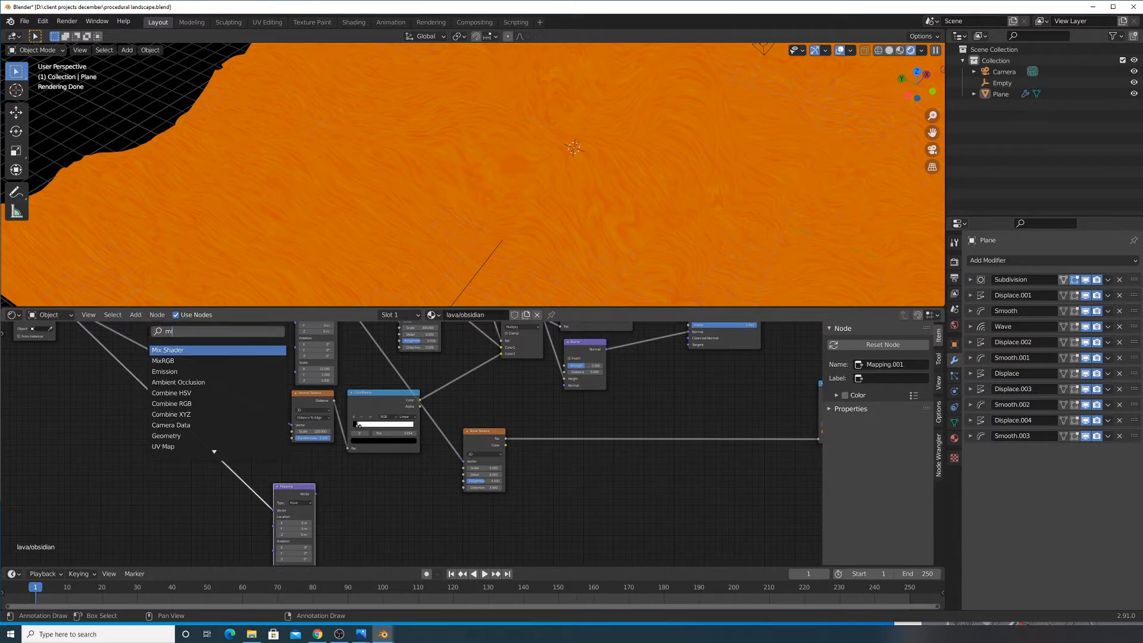
key("Down")
key("Return")
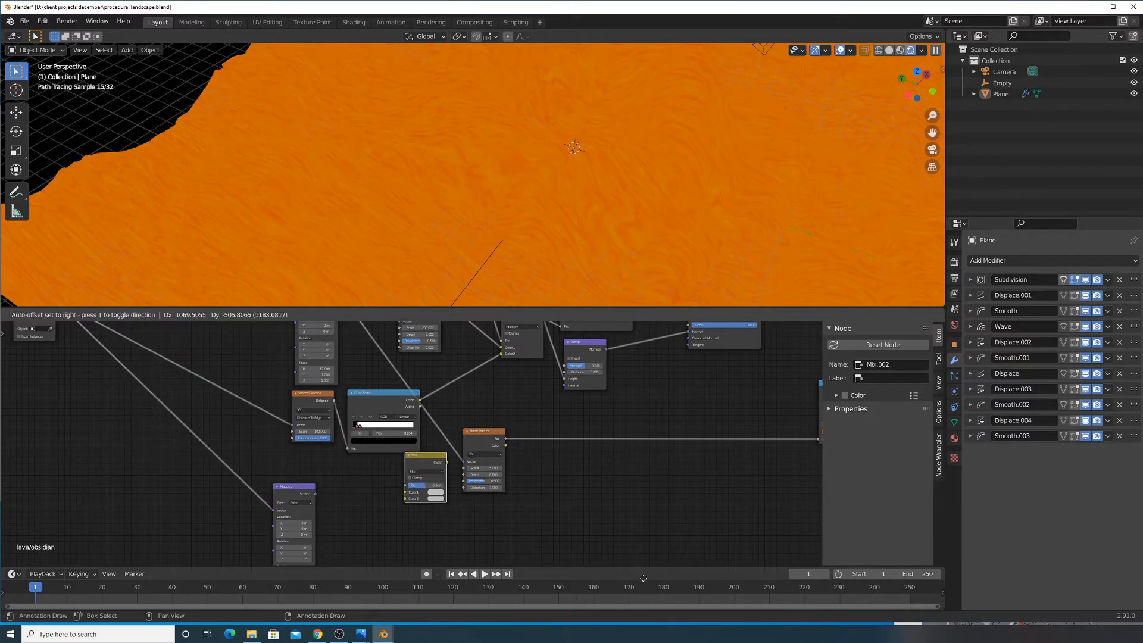
left_click(423, 460)
Connect the two Mapping nodes to the Mix node's Color1 and Color2, and its Color output to the lava noise's Vector
scroll(533, 505, "down", 3)
left_click_drag(364, 347, 347, 501)
scroll(448, 458, "up", 3)
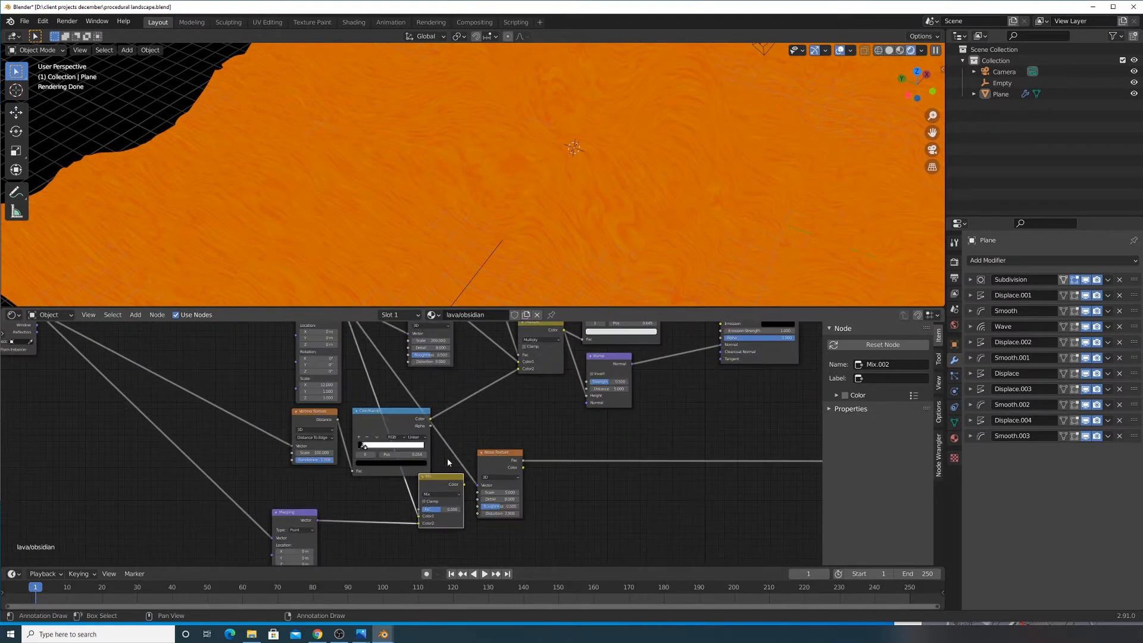
mouse_move(443, 517)
left_mouse_down()
mouse_move(456, 518)
mouse_move(381, 544)
left_mouse_up()
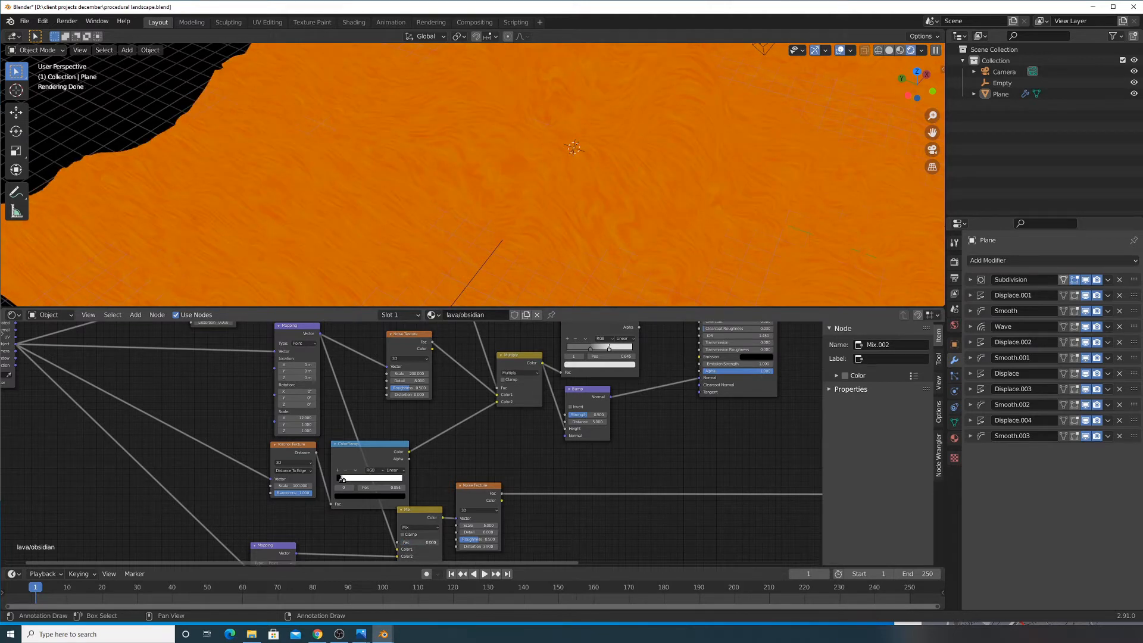
Set the duplicated Mapping node's X scale to 1 and the Mix node's factor to 0.85
left_click_drag(440, 542, 420, 542)
middle_click_drag(420, 543, 447, 416)
key("Return")
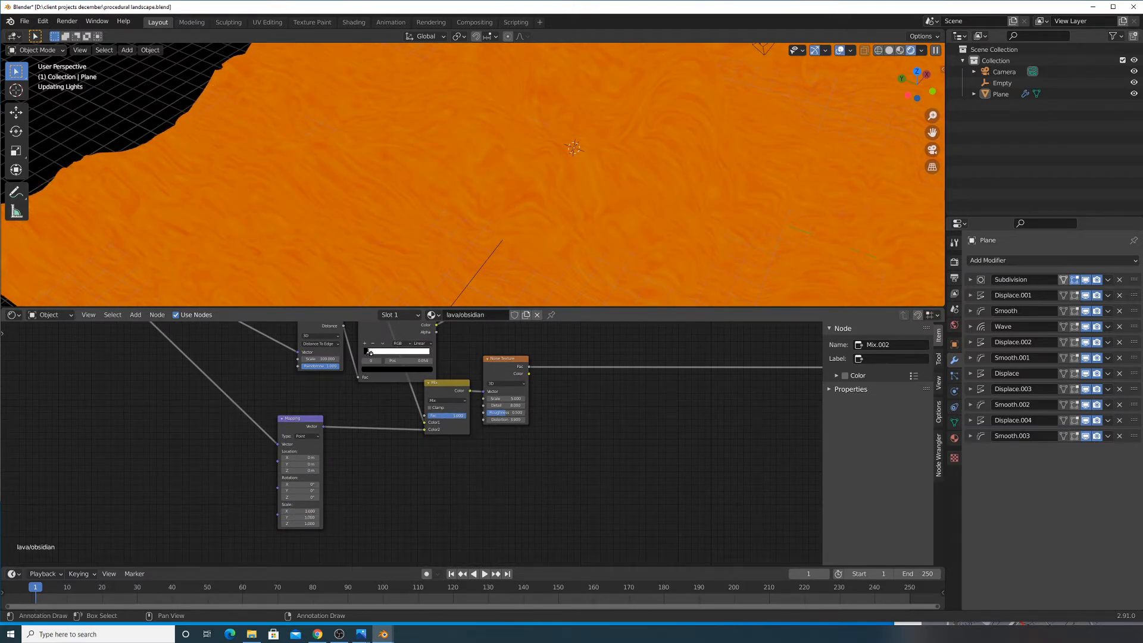
mouse_move(458, 415)
left_mouse_down("ctrl")
mouse_move(431, 416)
mouse_move(459, 416)
left_mouse_up("ctrl")
scroll(580, 223, "down", 5)
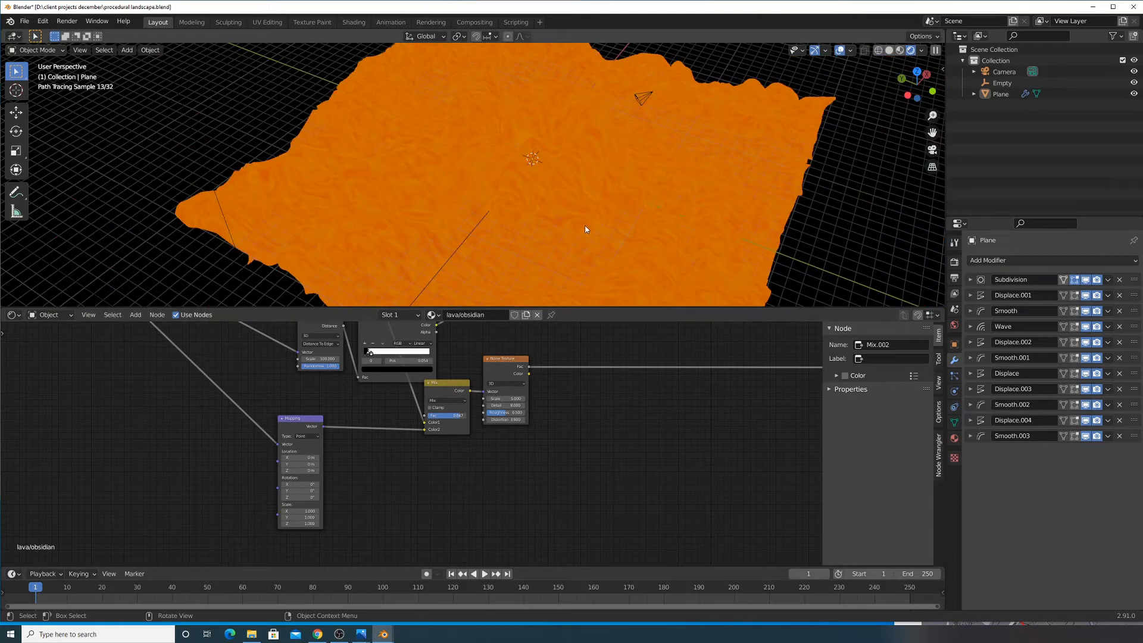
scroll(468, 420, "up", 3)
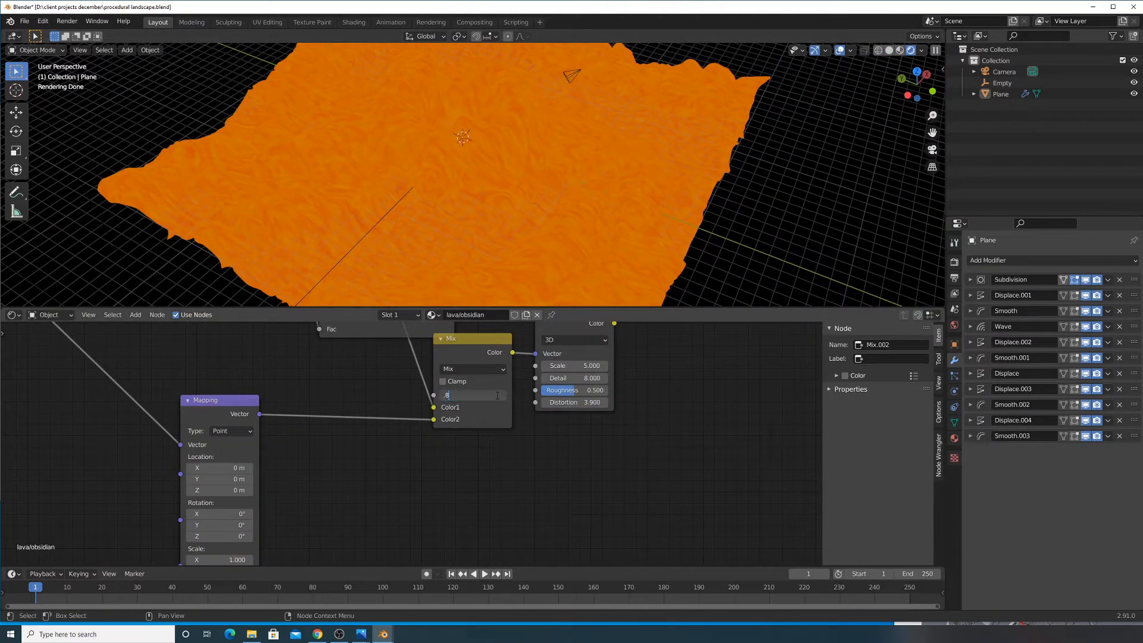
key("Return")
scroll(528, 457, "down", 4)
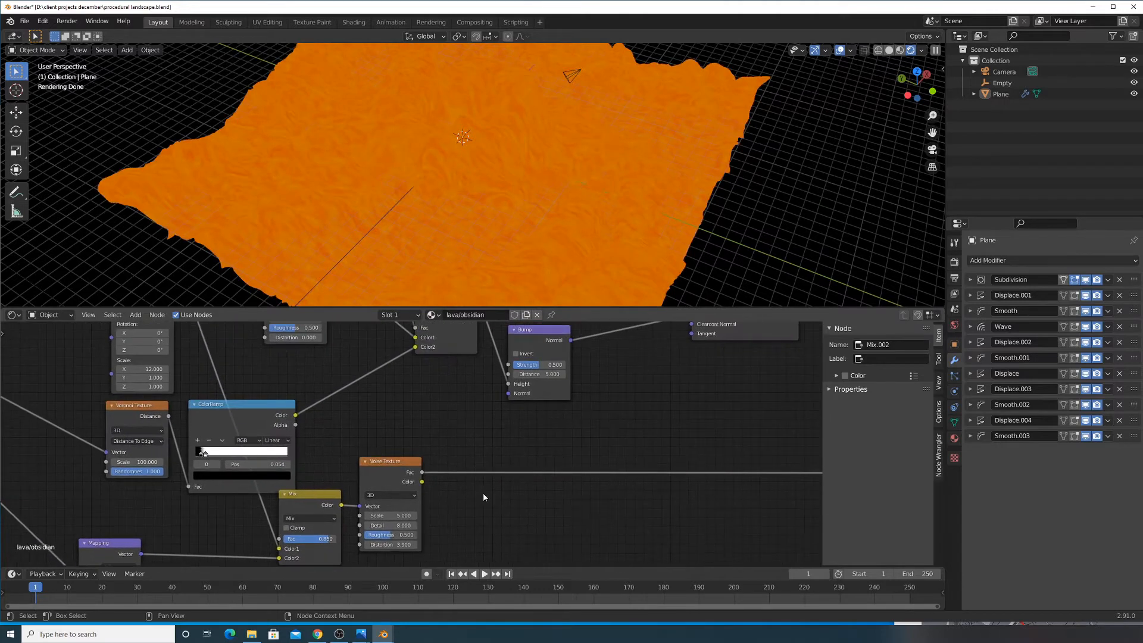
middle_click_drag(528, 457, 385, 470)
middle_click_drag(568, 396, 375, 486)
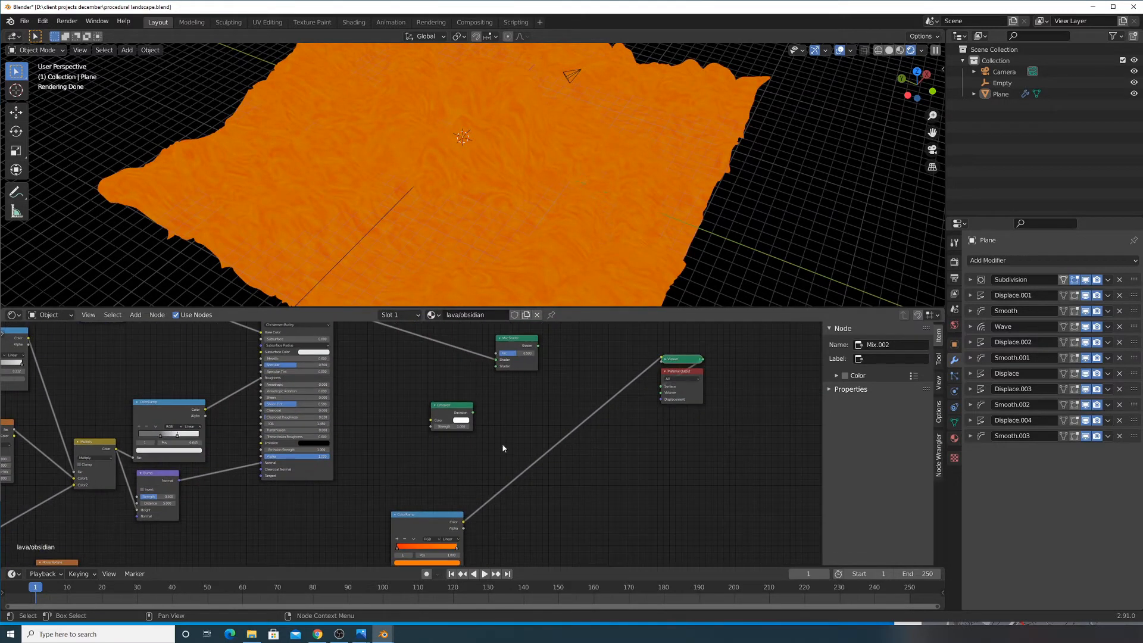
left_click(136, 315)
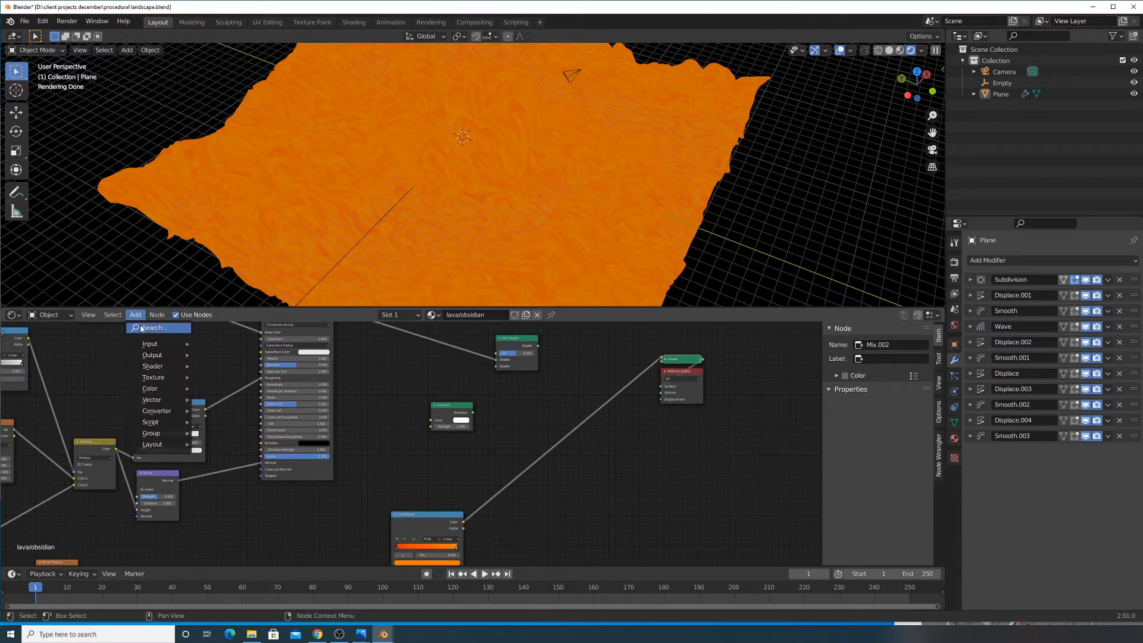
left_click(156, 327)
type("princ")
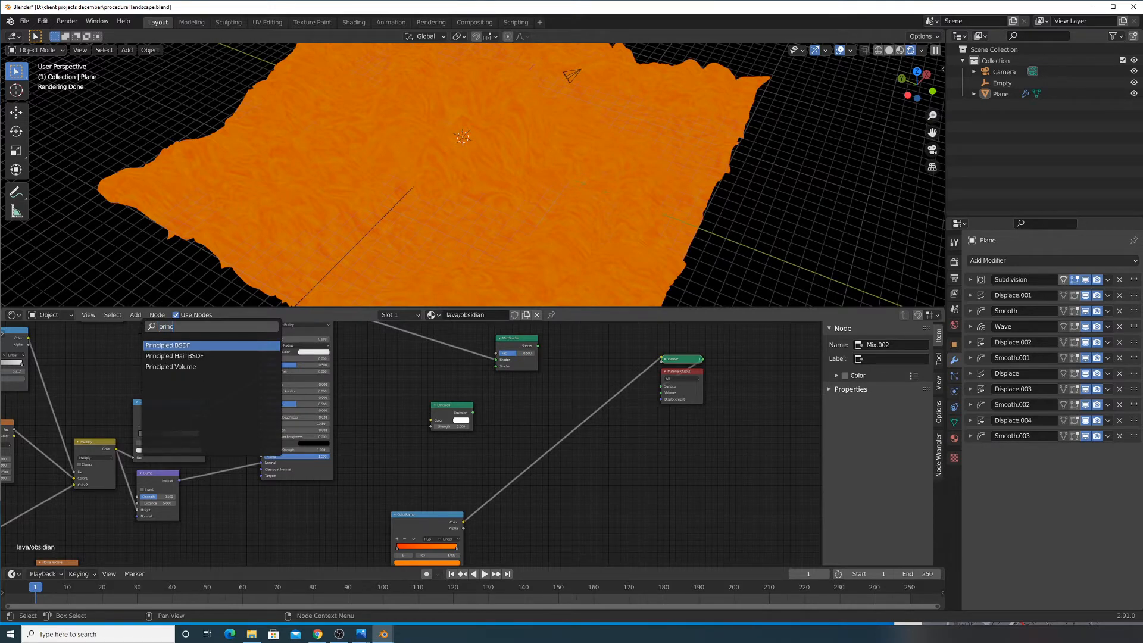
key("Escape")
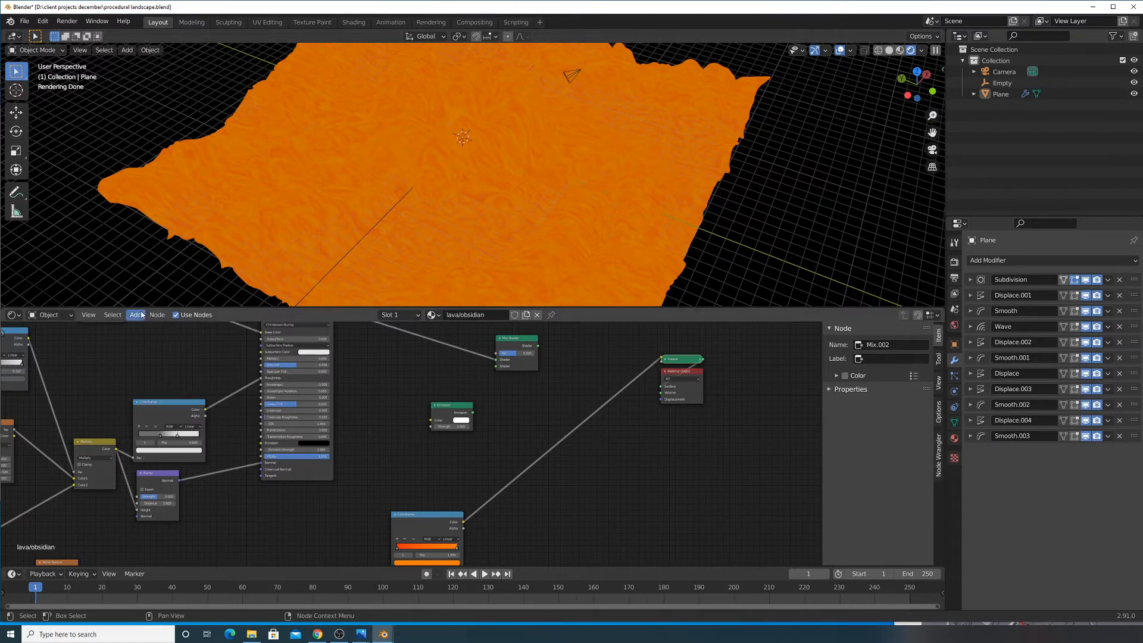
Add a Principled Volume node on the link between the orange ColorRamp and the Viewer
left_click(137, 315)
left_click(146, 327)
type("princip")
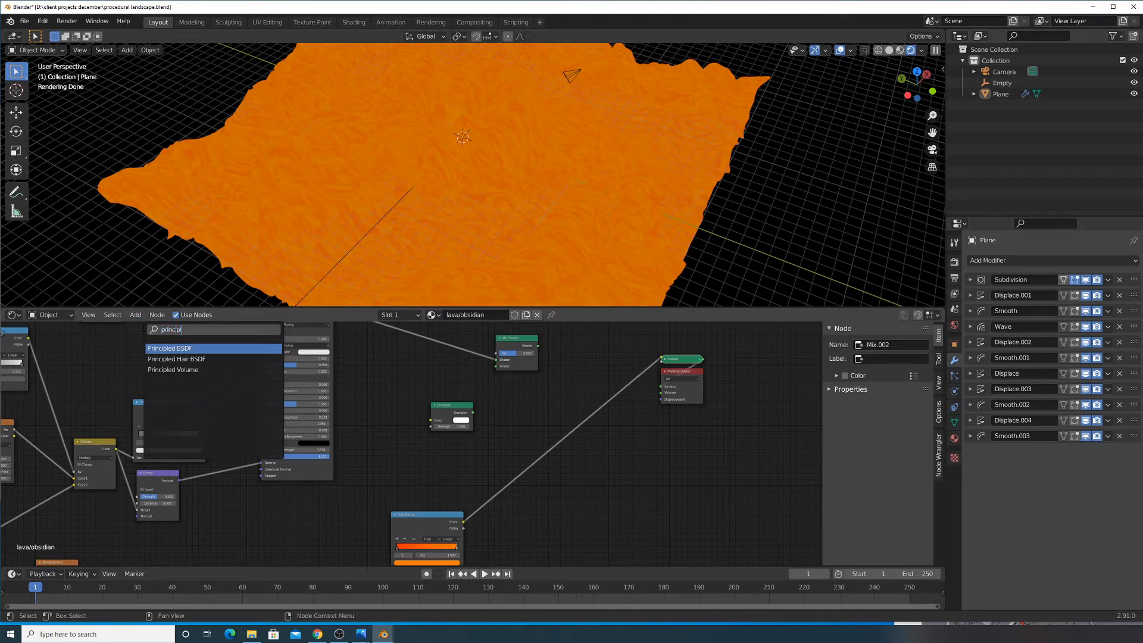
type("led")
key("Down")
key("Down")
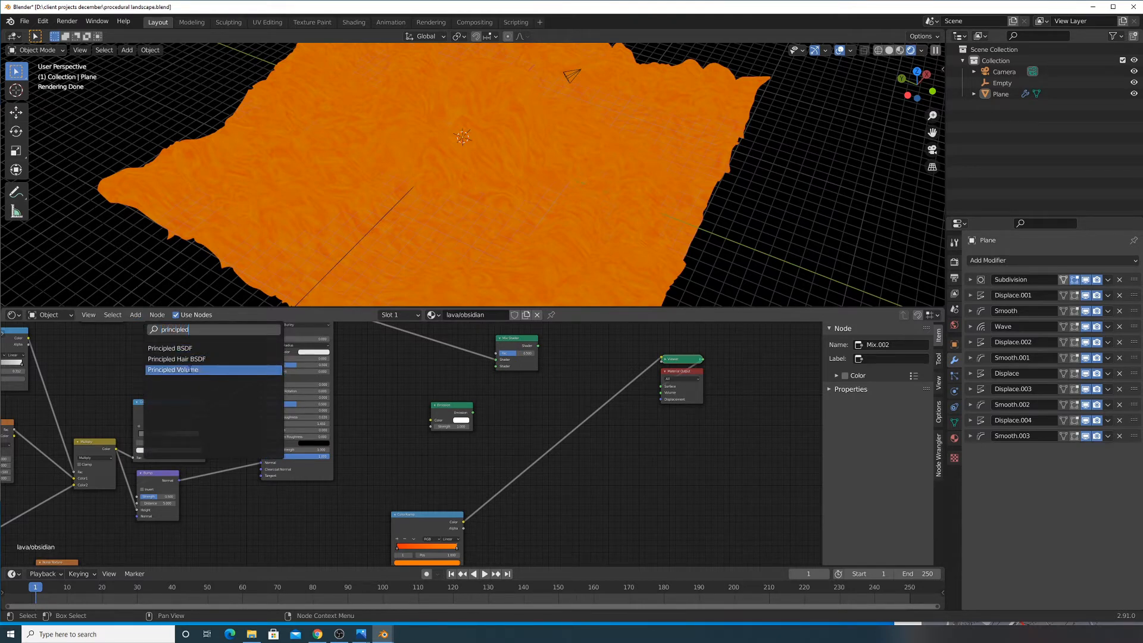
key("Return")
left_click(570, 398)
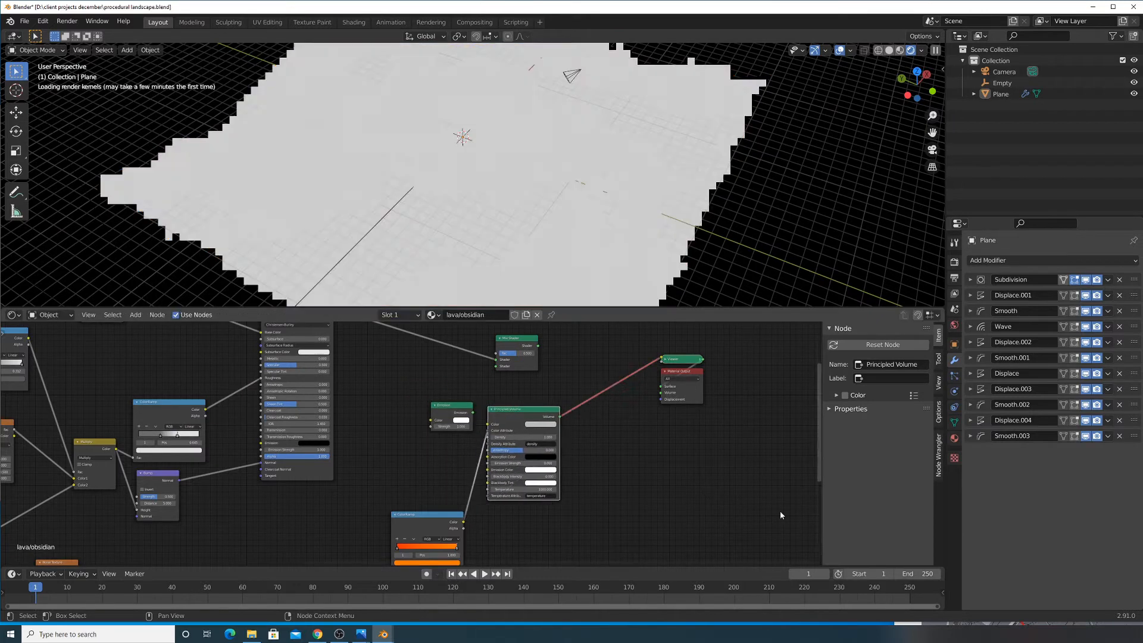
Route the Principled Volume through the Mix Shader to the Material Output's surface, with the Mix Shader moved beside the output
left_click_drag(663, 359, 662, 385)
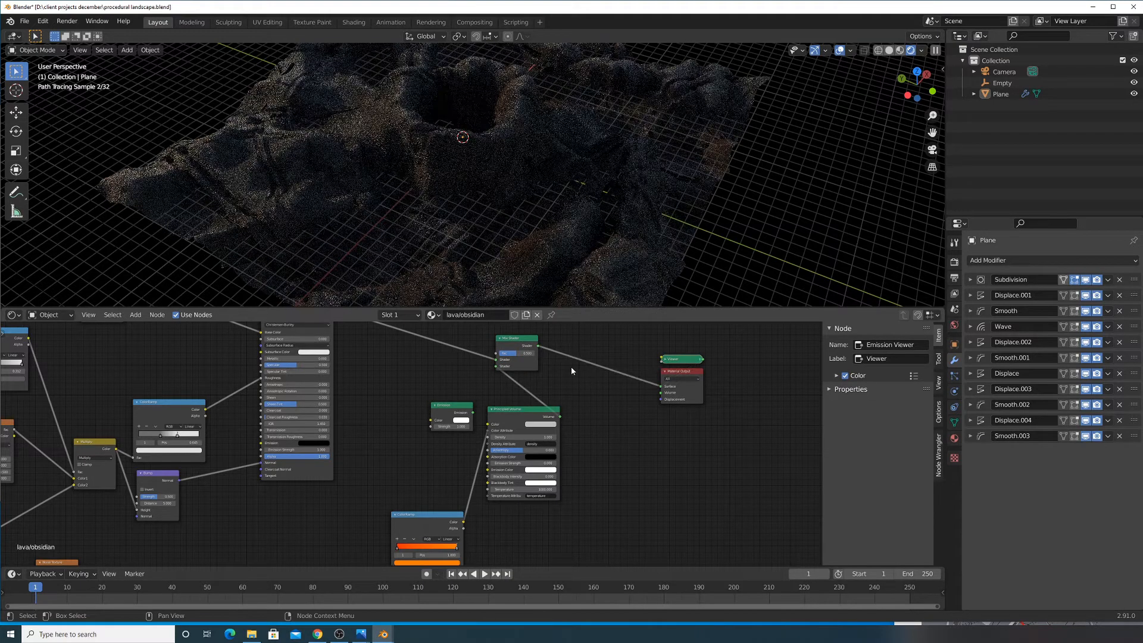
left_click_drag(533, 339, 630, 362)
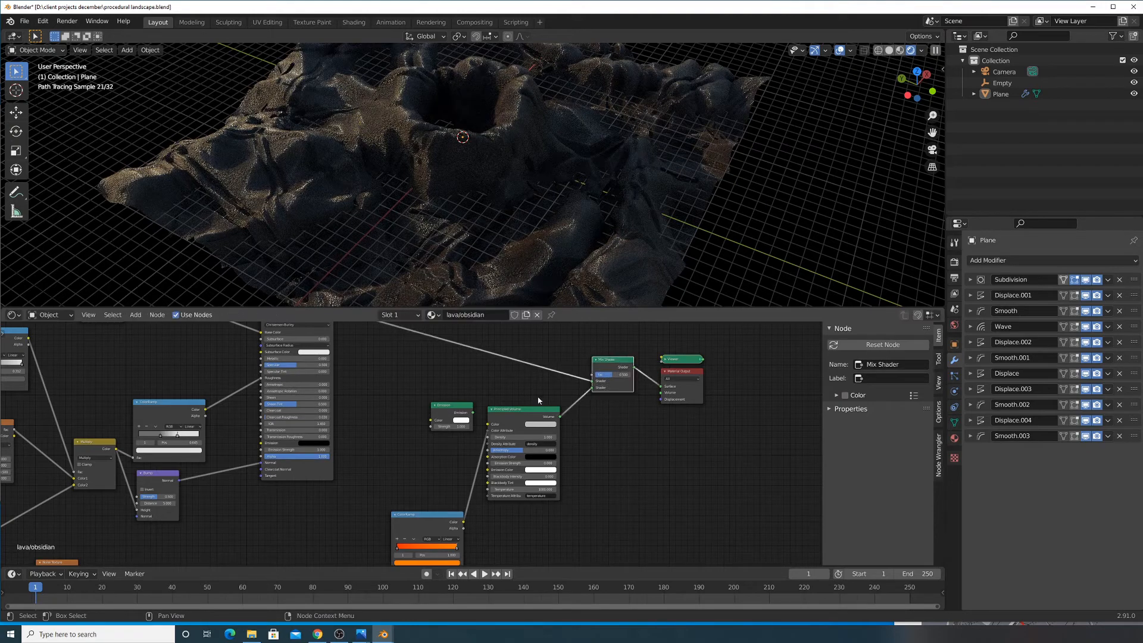
Link the Principled Volume to the Material Output's Volume input and remove its link to the Mix Shader
left_click(520, 420, "ctrl+shift")
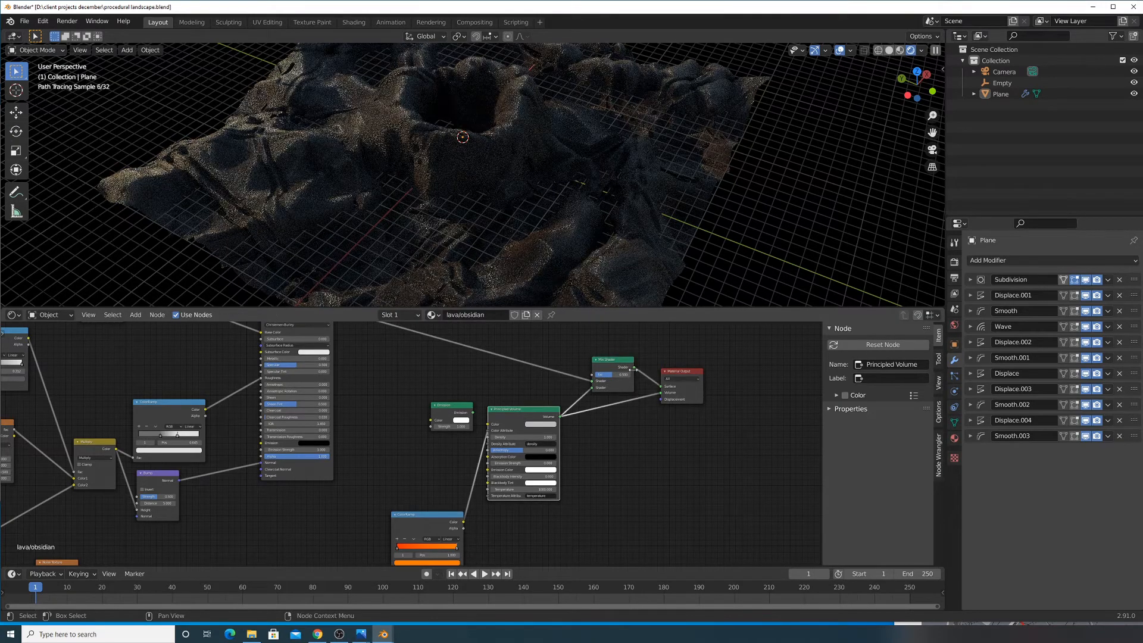
left_click(635, 371)
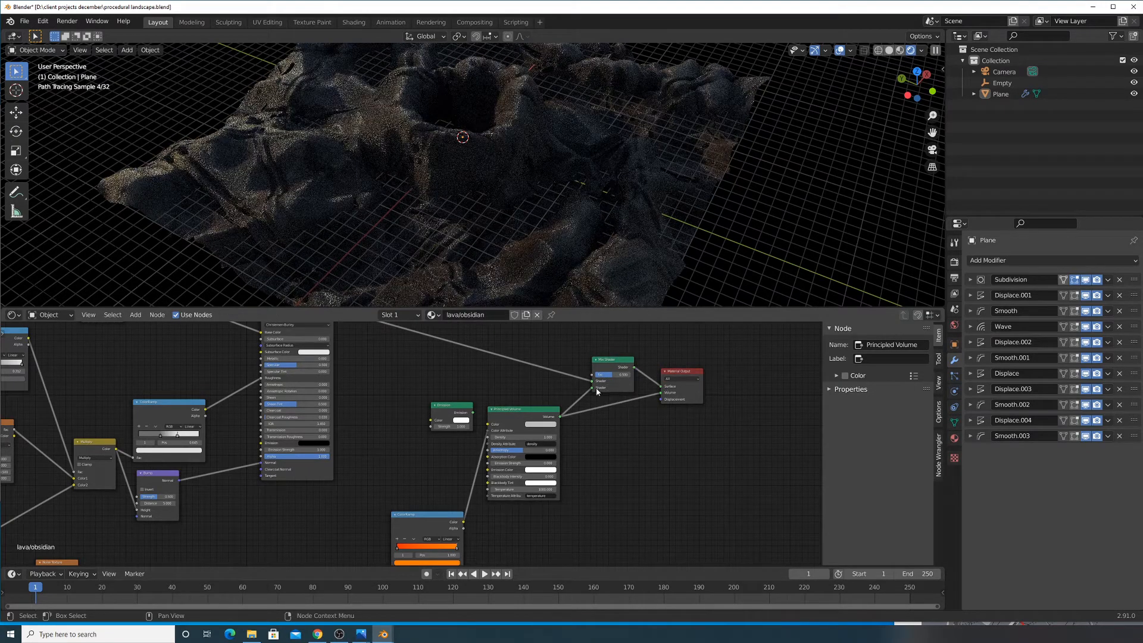
left_click_drag(593, 388, 628, 357)
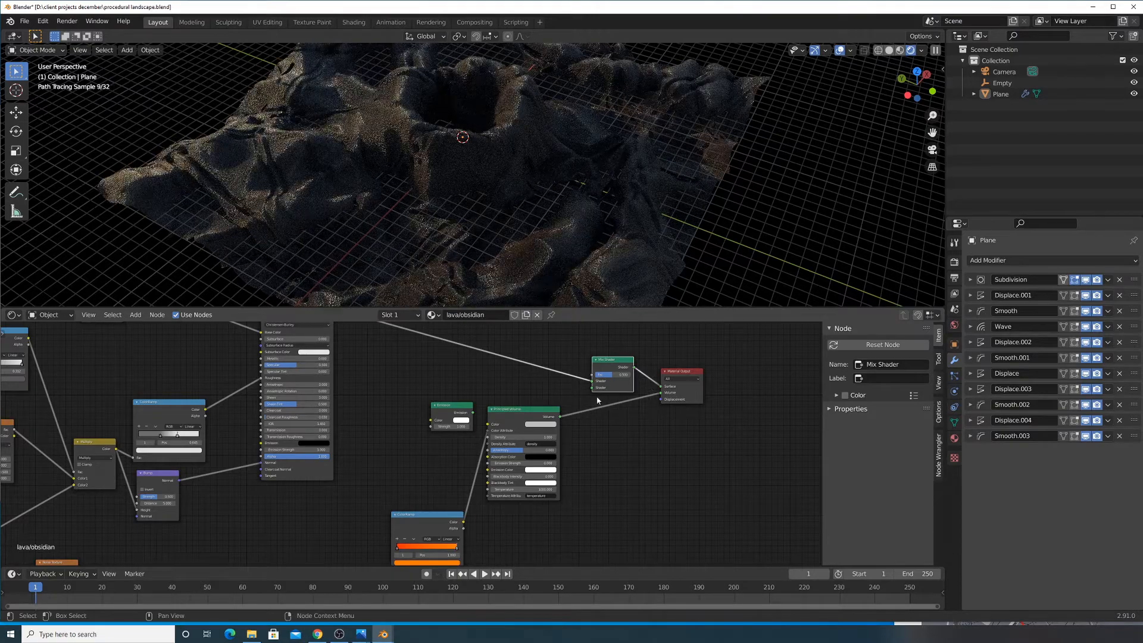
Move the ColorRamp's link on the Principled Volume from the Density input to the Emission Color input
scroll(508, 435, "up", 3)
middle_click_drag(528, 437, 552, 405)
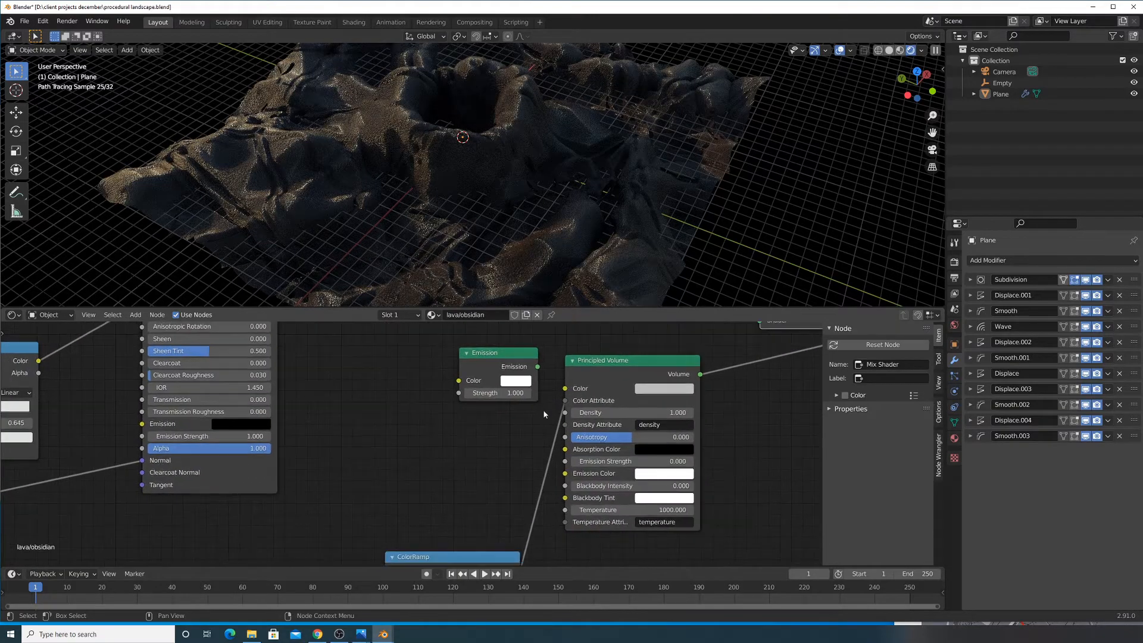
mouse_move(564, 412)
left_mouse_down()
mouse_move(562, 487)
mouse_move(565, 473)
left_mouse_up()
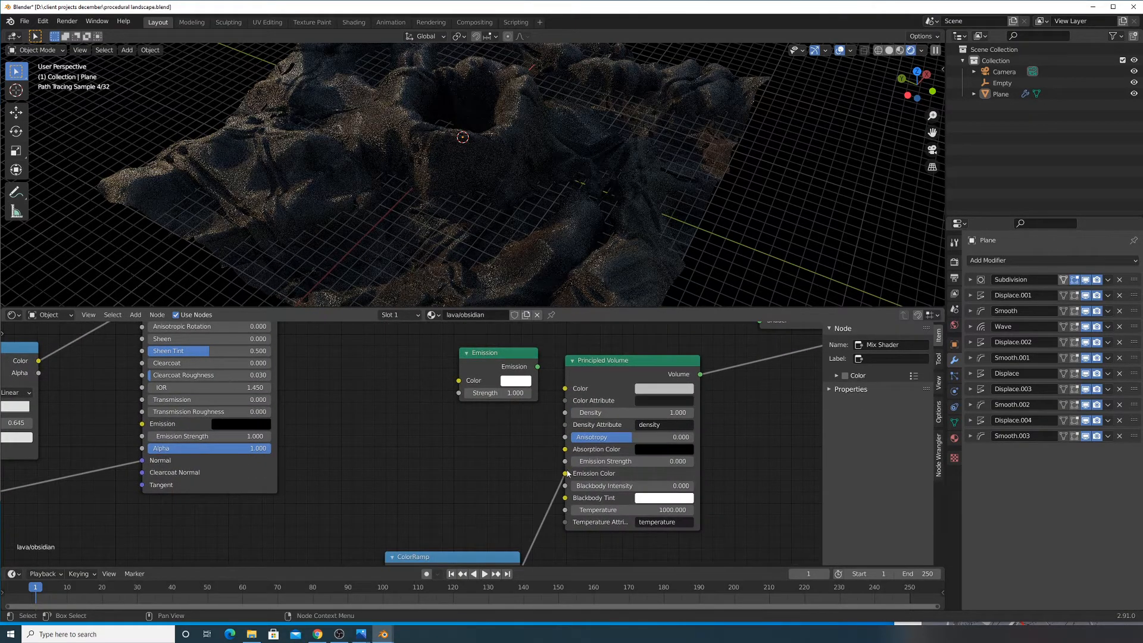
mouse_move(517, 292)
middle_mouse_down()
mouse_move(437, 199)
mouse_move(440, 160)
middle_mouse_up()
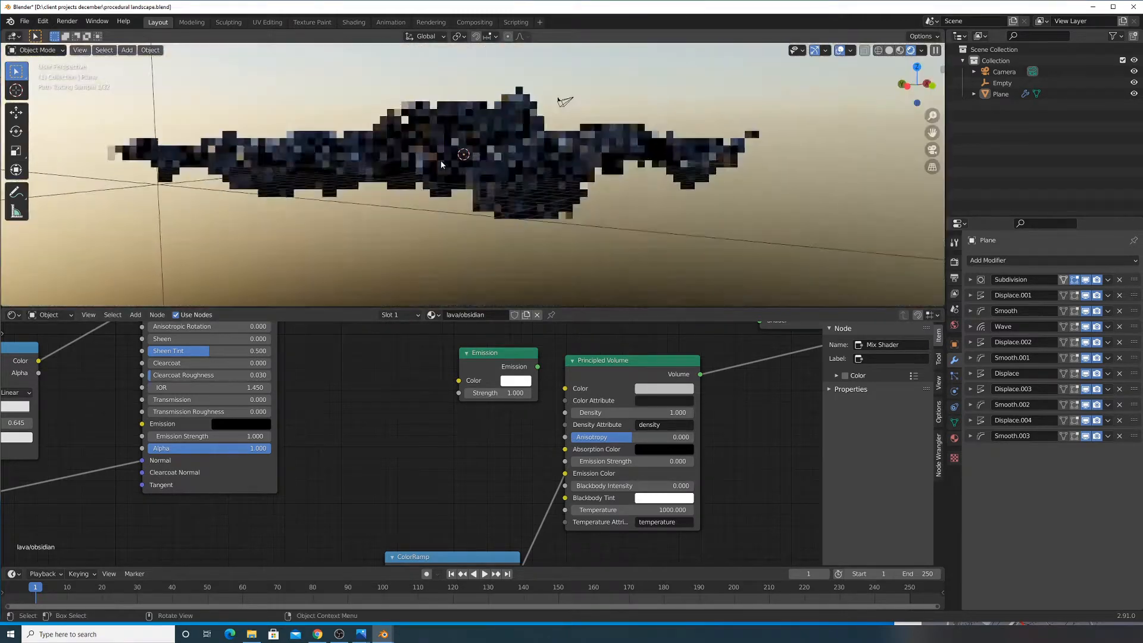
middle_click_drag(531, 230, 518, 250)
Select and copy the lava nodes: Texture Coordinate, both Mapping nodes, Mix, Noise Texture, ColorRamp and Principled Volume
scroll(497, 438, "down", 6)
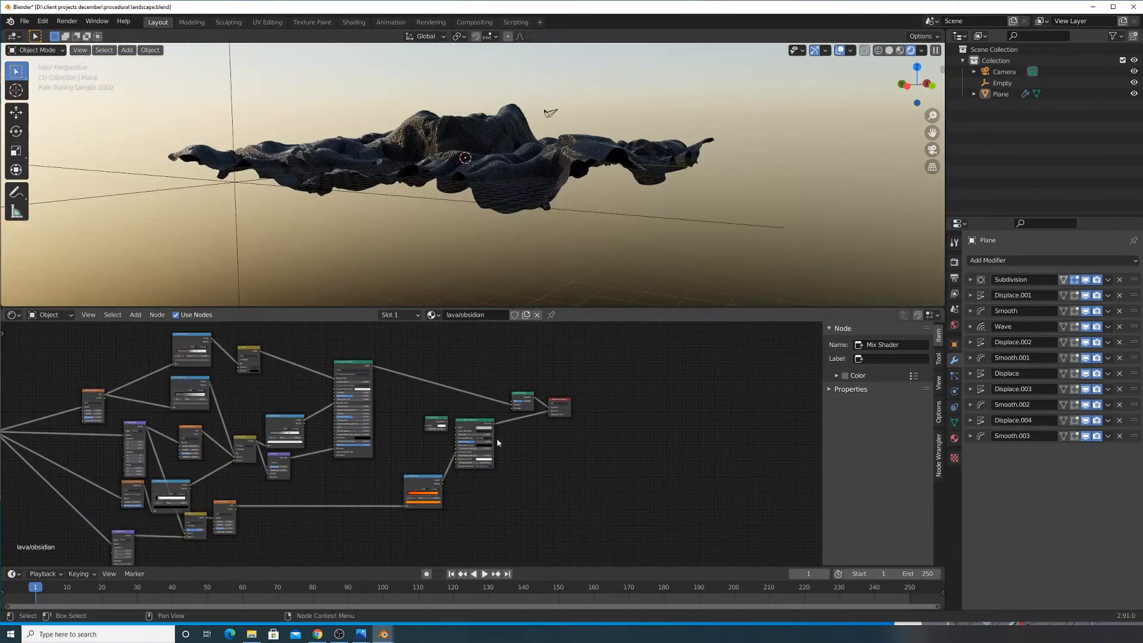
middle_click_drag(497, 438, 576, 368)
left_click_drag(563, 348, 573, 387)
left_click_drag(500, 411, 500, 422)
left_click_drag(299, 442, 429, 428)
scroll(484, 428, "up", 2)
left_click_drag(200, 451, 354, 429)
left_click(440, 418)
left_click(553, 394)
left_click(631, 363)
middle_click_drag(631, 363, 314, 520)
middle_click_drag(237, 467, 627, 347)
middle_click_drag(175, 534, 386, 556)
left_click(369, 472)
left_click(409, 380)
left_click(169, 374)
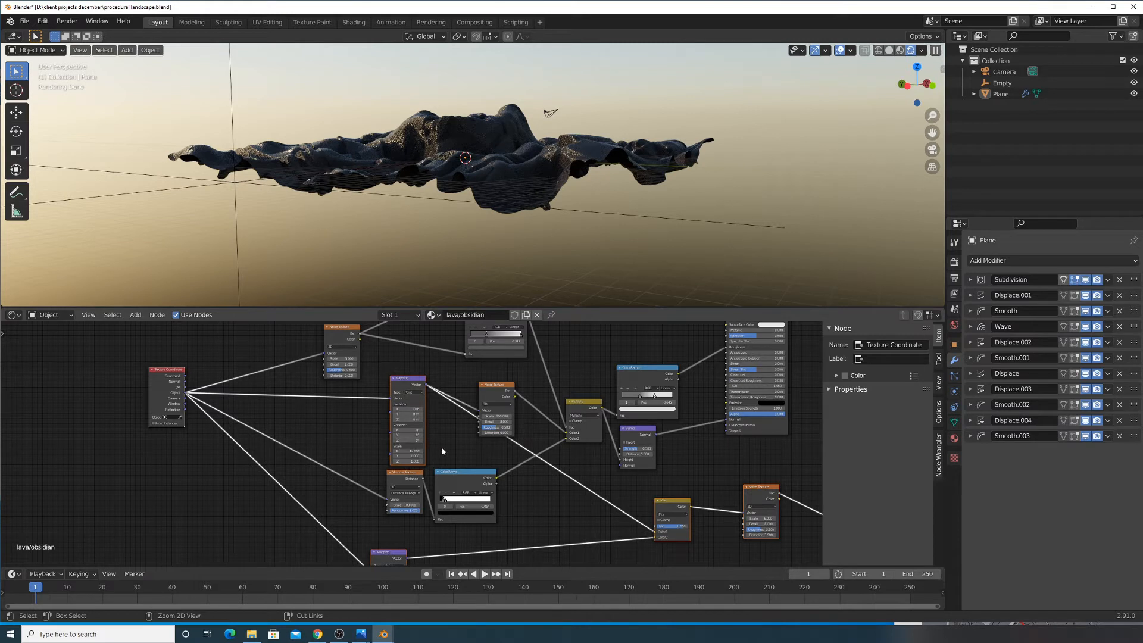
middle_click_drag(599, 499, 572, 468)
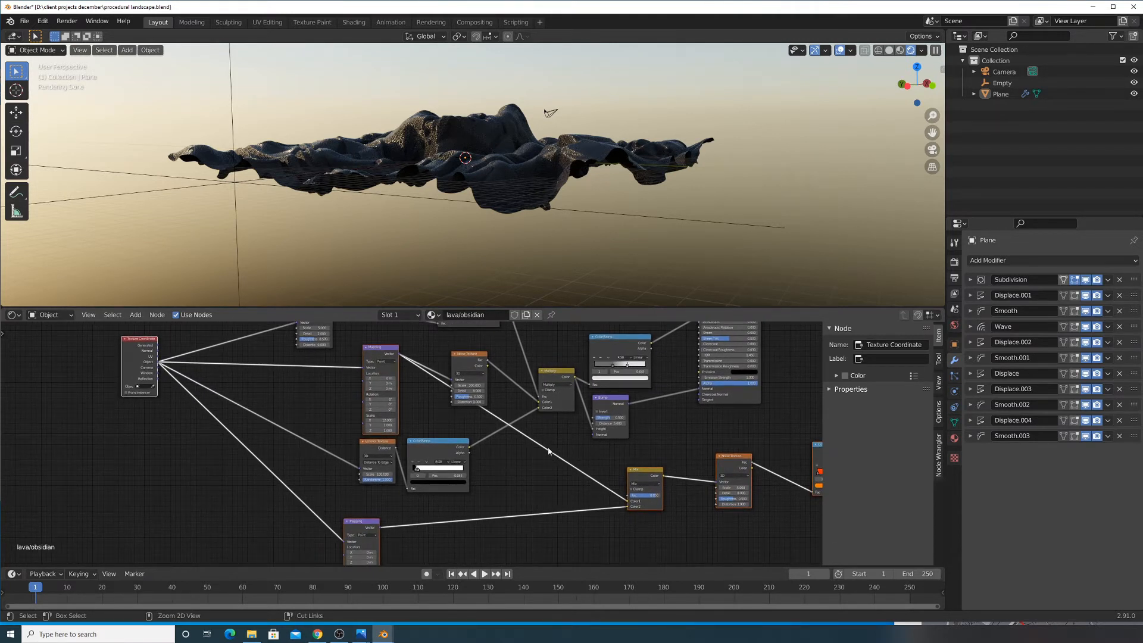
scroll(519, 433, "down", 2)
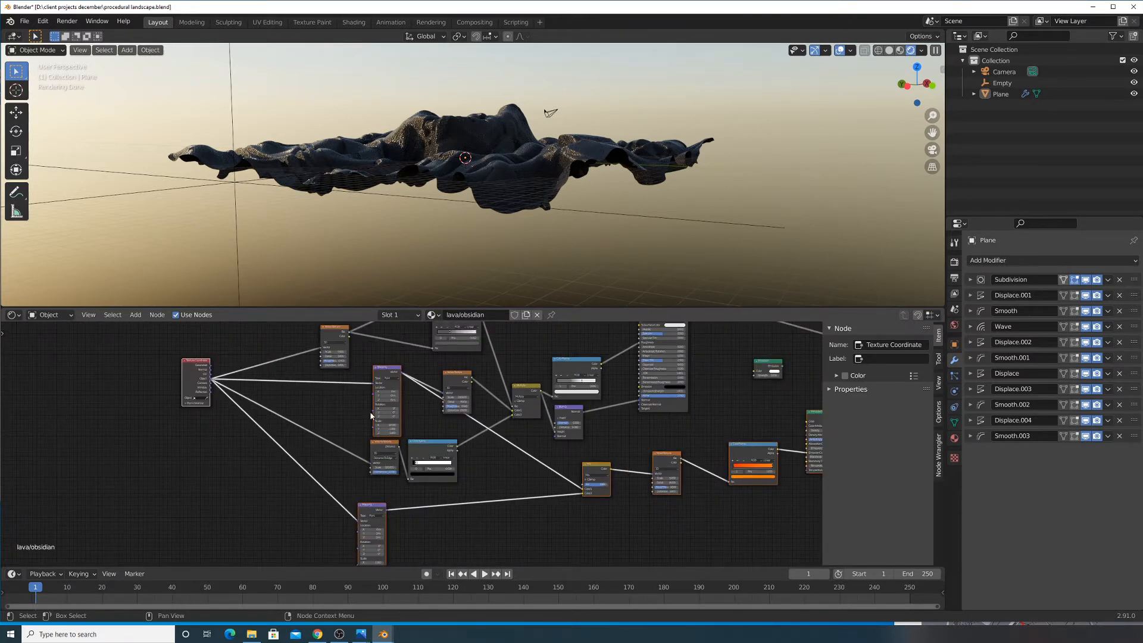
scroll(580, 214, "down", 5)
Add a cube and scale it about 19.98 times in X and Y only, to span the landscape
middle_click_drag(580, 214, 539, 190)
scroll(537, 188, "up", 4)
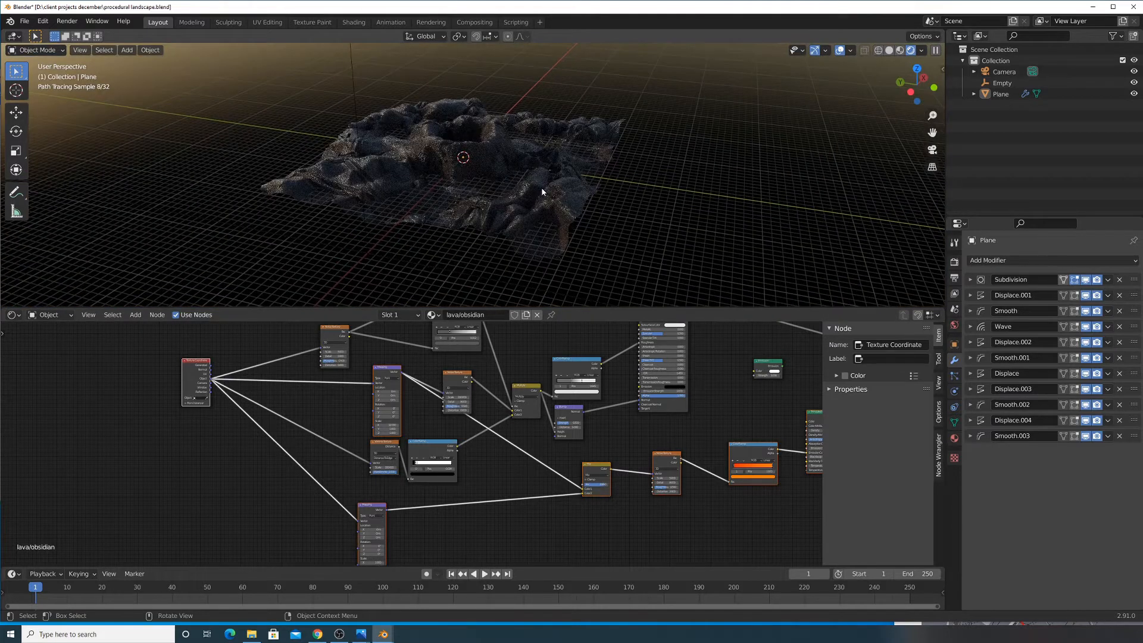
key("shift+a")
mouse_move(505, 79)
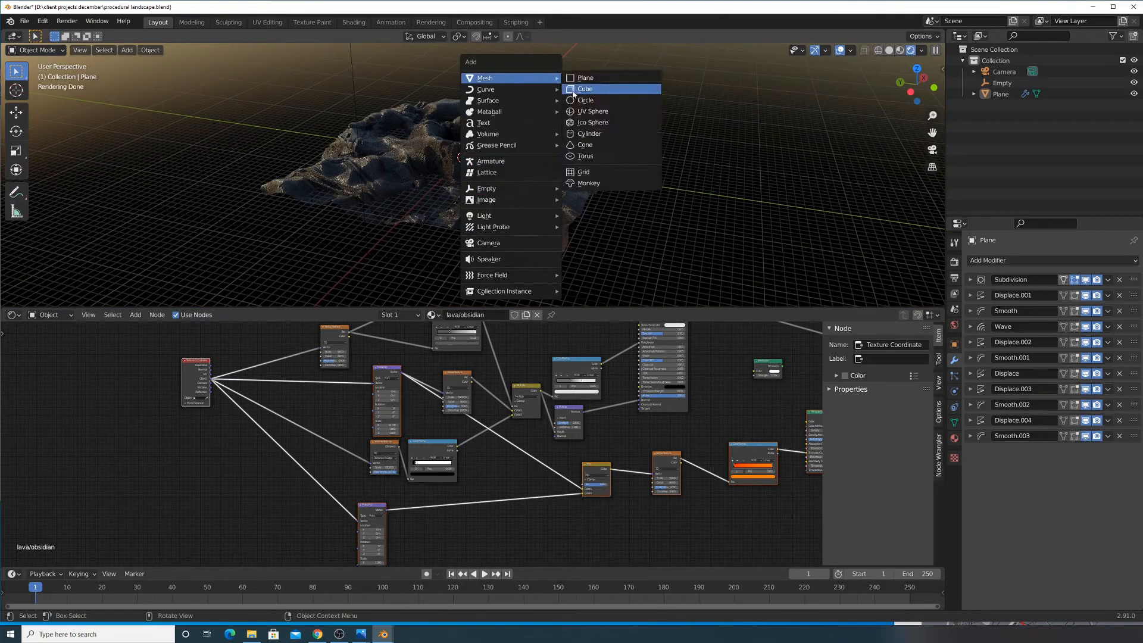
left_click(575, 91)
scroll(505, 184, "down", 5)
key("s")
key("shift+z")
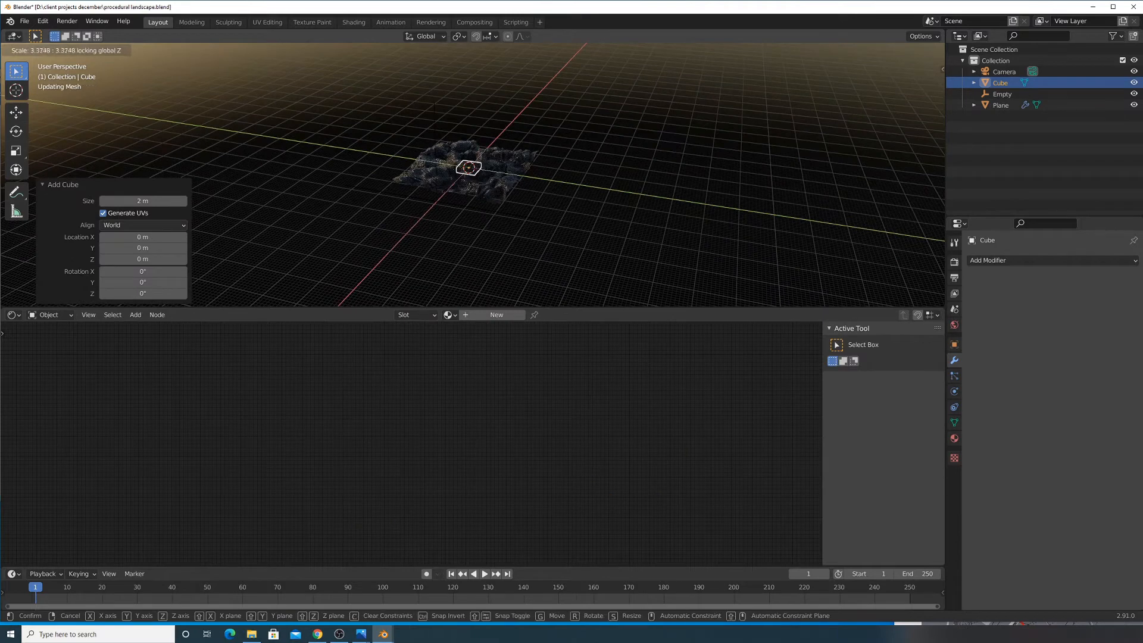
left_click(633, 108)
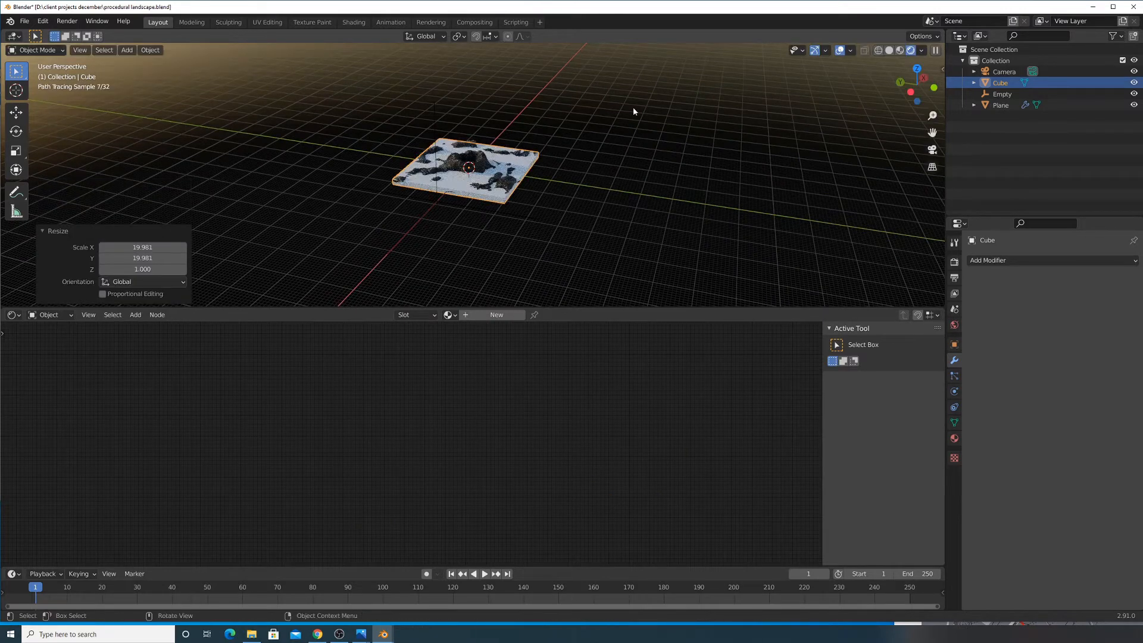
Fine-tune the cube's footprint to the terrain edges by scaling it about 0.984 in X and Y only
scroll(715, 138, "up", 6)
key("s")
key("shift+z")
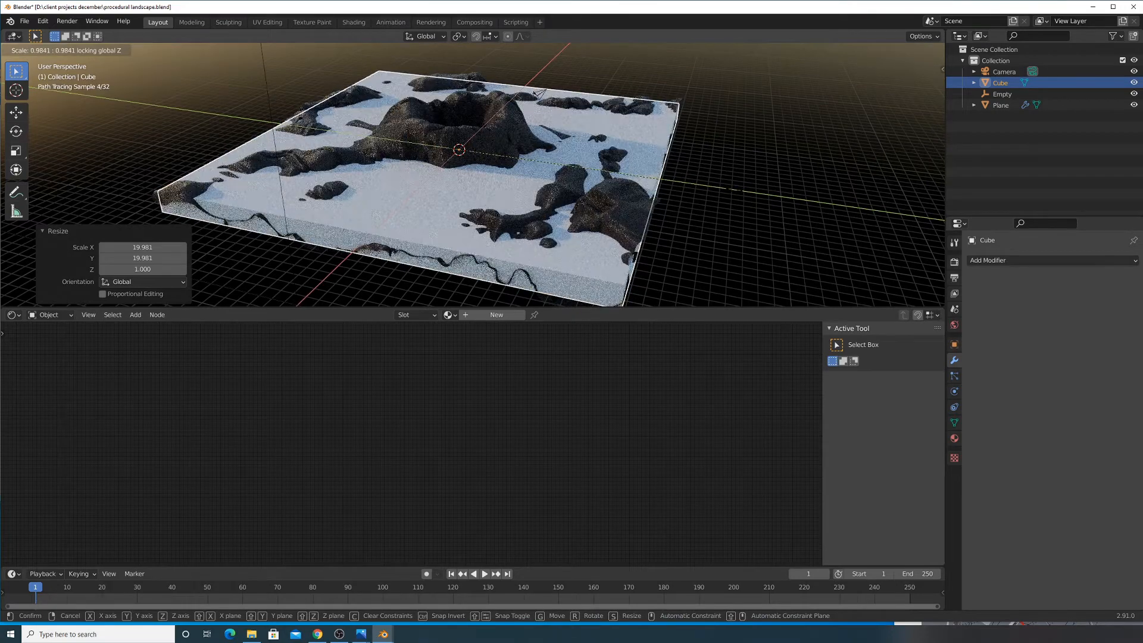
left_click(686, 209)
middle_click_drag(686, 208, 643, 179)
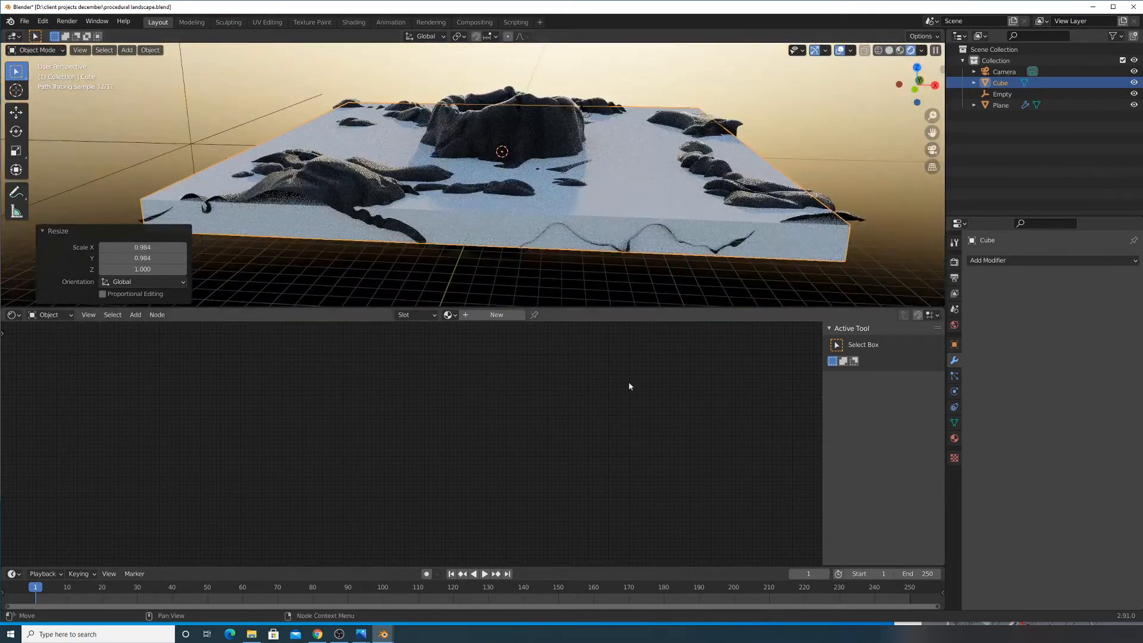
Create a new material on the cube with the copied lava nodes pasted in, and delete its default Principled BSDF
left_click(471, 315)
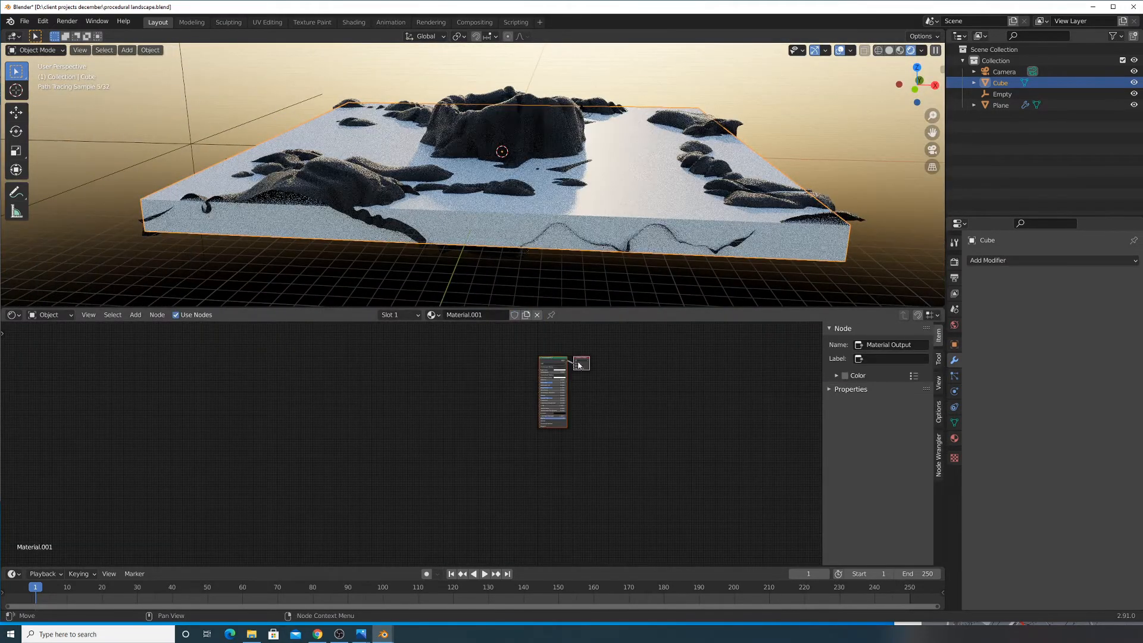
key("ctrl+v")
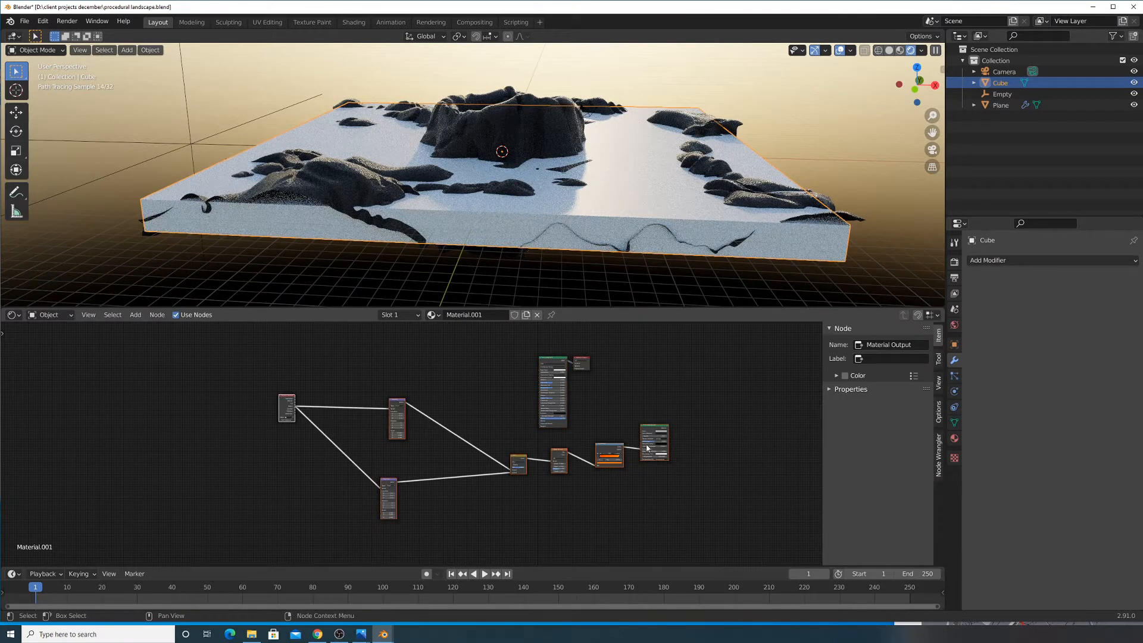
scroll(646, 448, "up", 2)
middle_click_drag(713, 424, 574, 485)
key("g")
left_click(339, 415)
left_click(472, 376)
key("x")
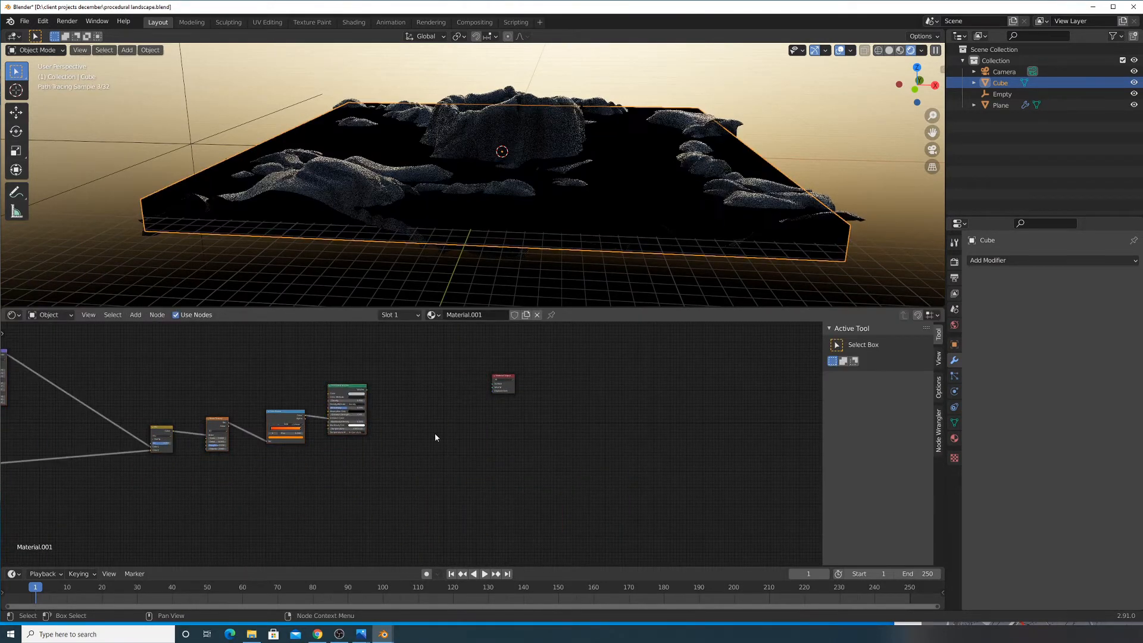
In the landscape plane's lava/obsidian material, remove the Mix Shader while keeping the Principled BSDF linked to the Material Output
left_click(369, 185)
scroll(565, 429, "up", 4)
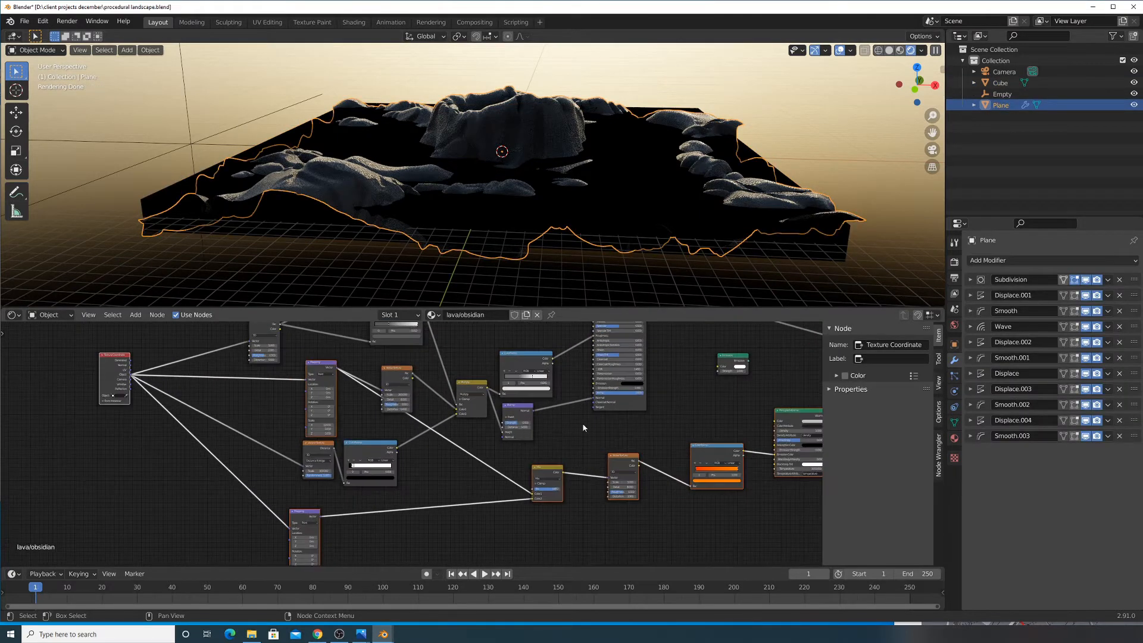
scroll(419, 415, "down", 1)
scroll(774, 401, "up", 1)
middle_click_drag(775, 401, 659, 424)
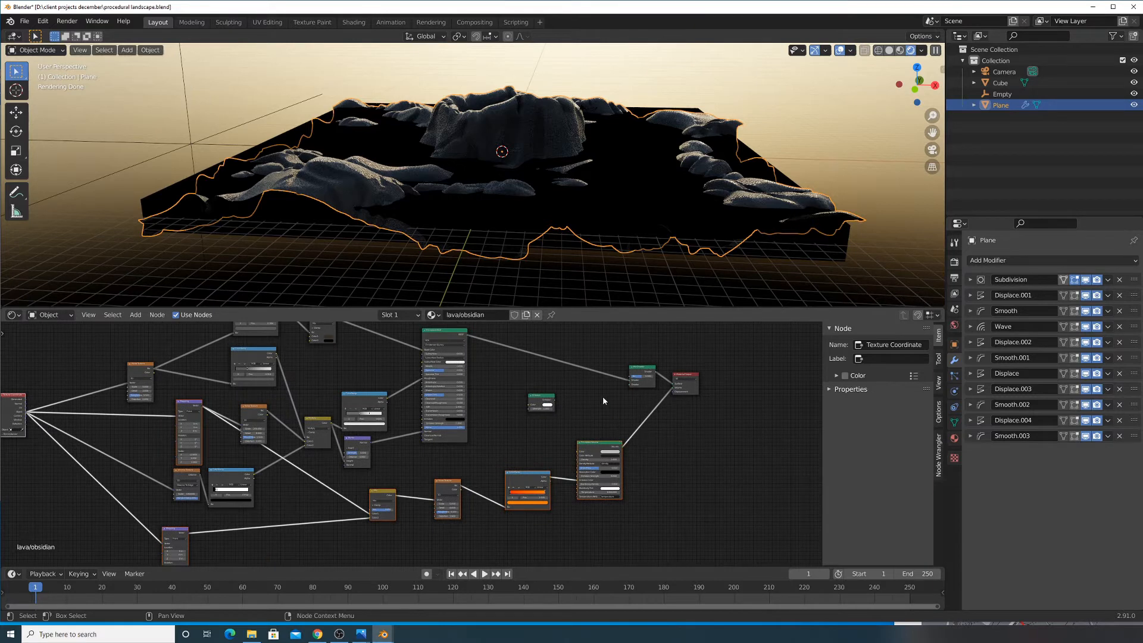
left_click(631, 380)
key("ctrl+x")
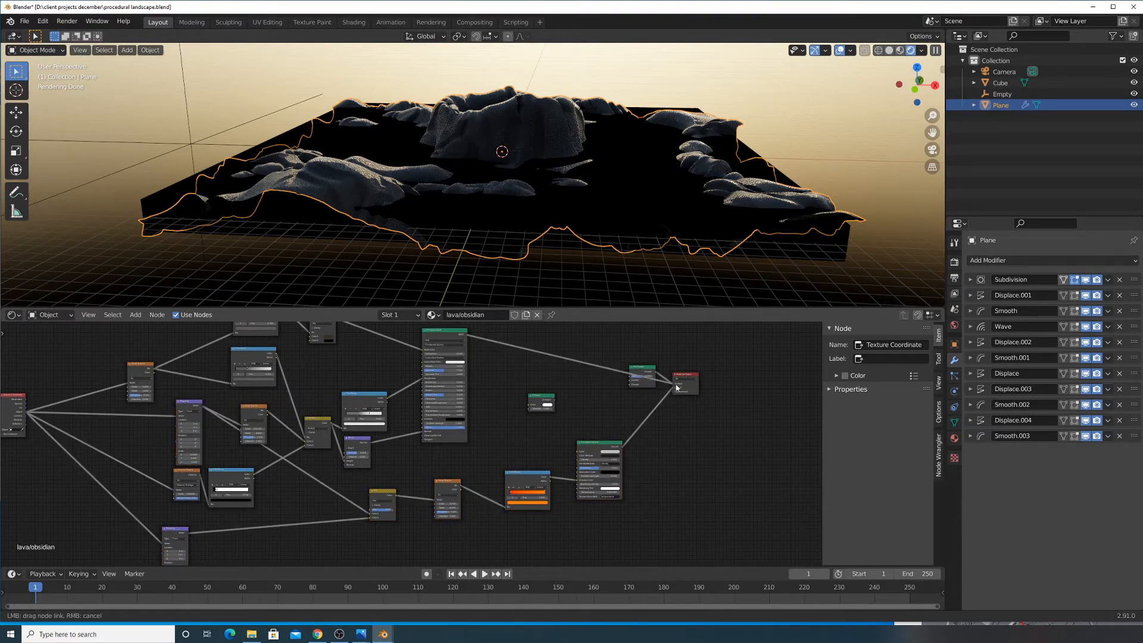
Delete the lava branch from the lava/obsidian material: Principled Volume, orange ColorRamp, its Noise Texture, Mix and lower Mapping nodes
left_click(609, 447)
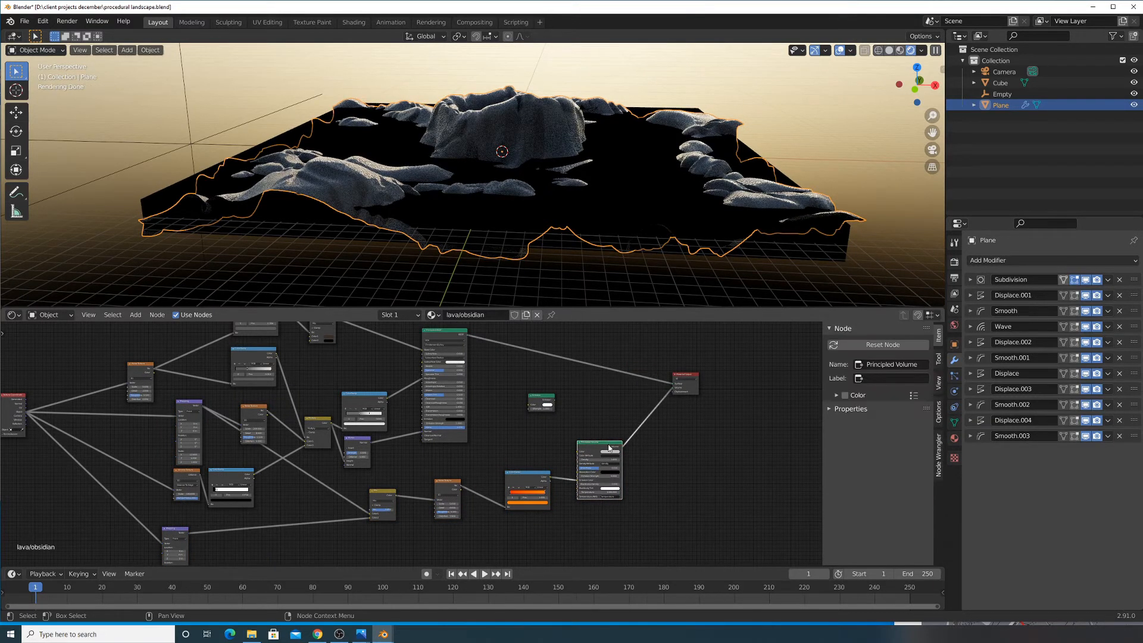
key("x")
left_click(525, 479)
key("x")
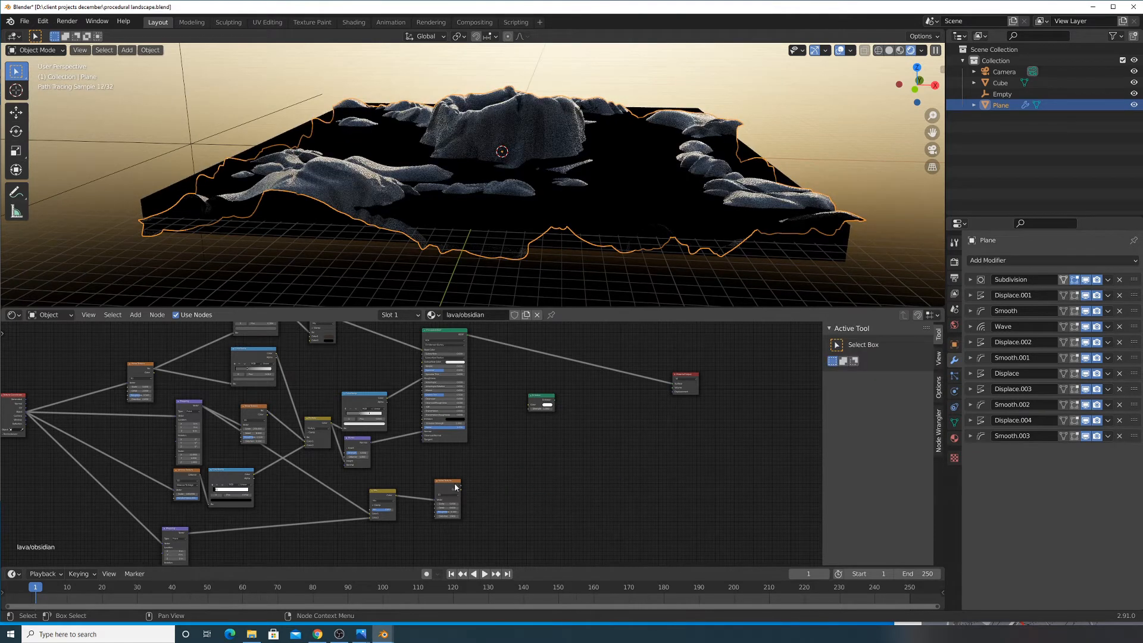
left_click(456, 489)
key("x")
left_click(390, 492)
key("x")
middle_click_drag(201, 421, 334, 369)
left_click(314, 484)
key("x")
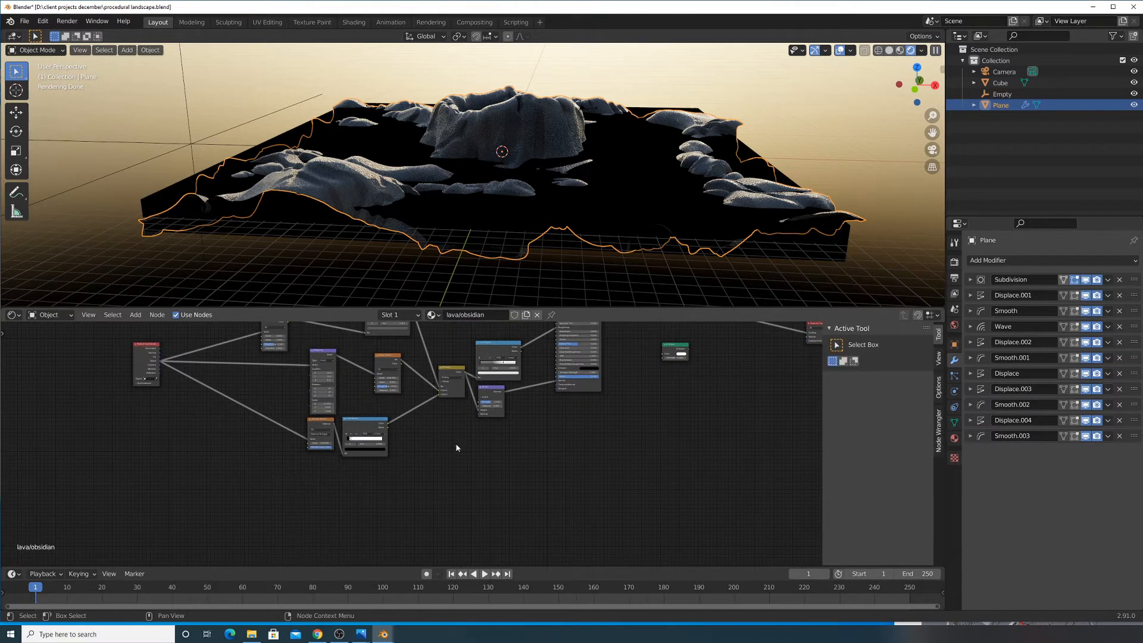
Delete the unconnected Emission node from the lava/obsidian material
middle_click_drag(676, 353, 583, 476)
left_click(584, 476)
key("x")
In the cube's material, link the Principled Volume to the Material Output's Volume input
scroll(445, 239, "up", 5)
left_click(446, 239)
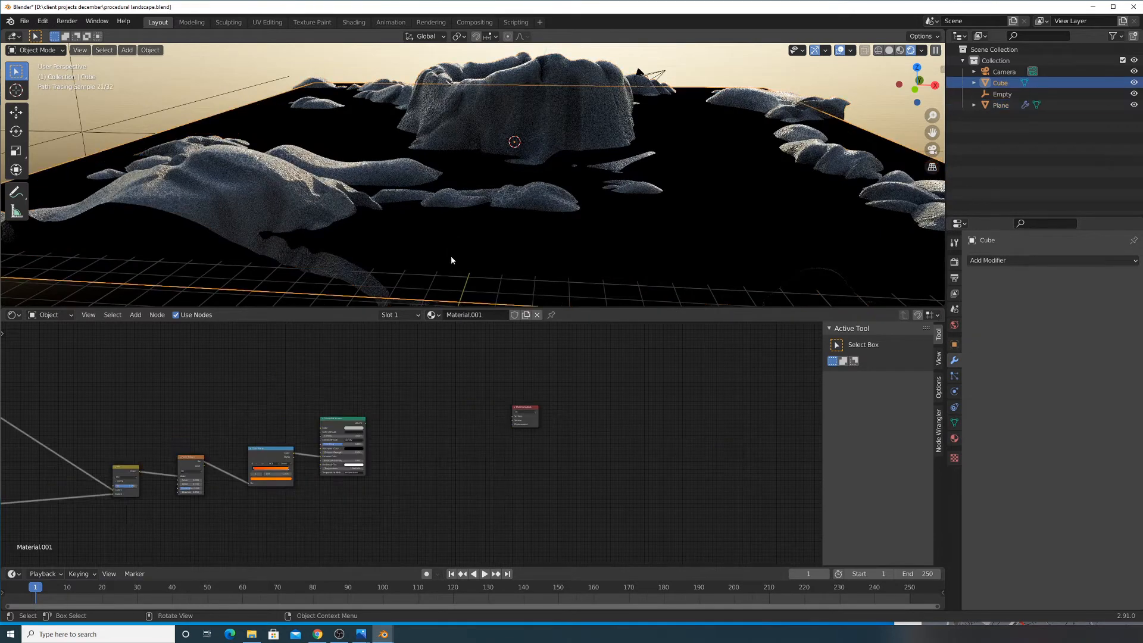
middle_click_drag(342, 435, 530, 403)
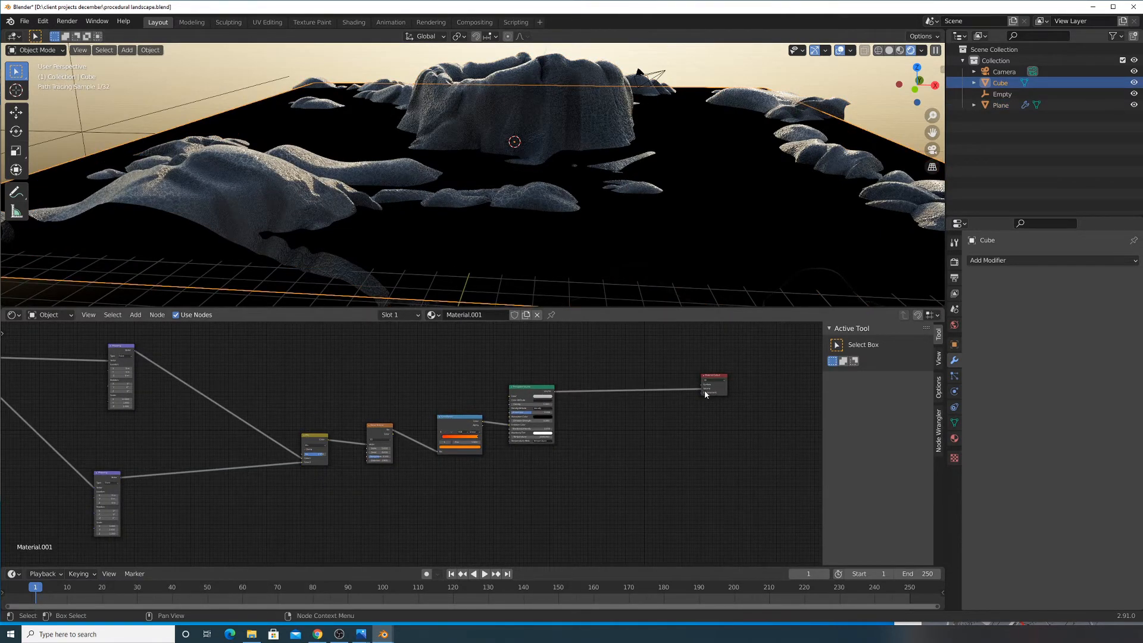
middle_click_drag(426, 245, 507, 231)
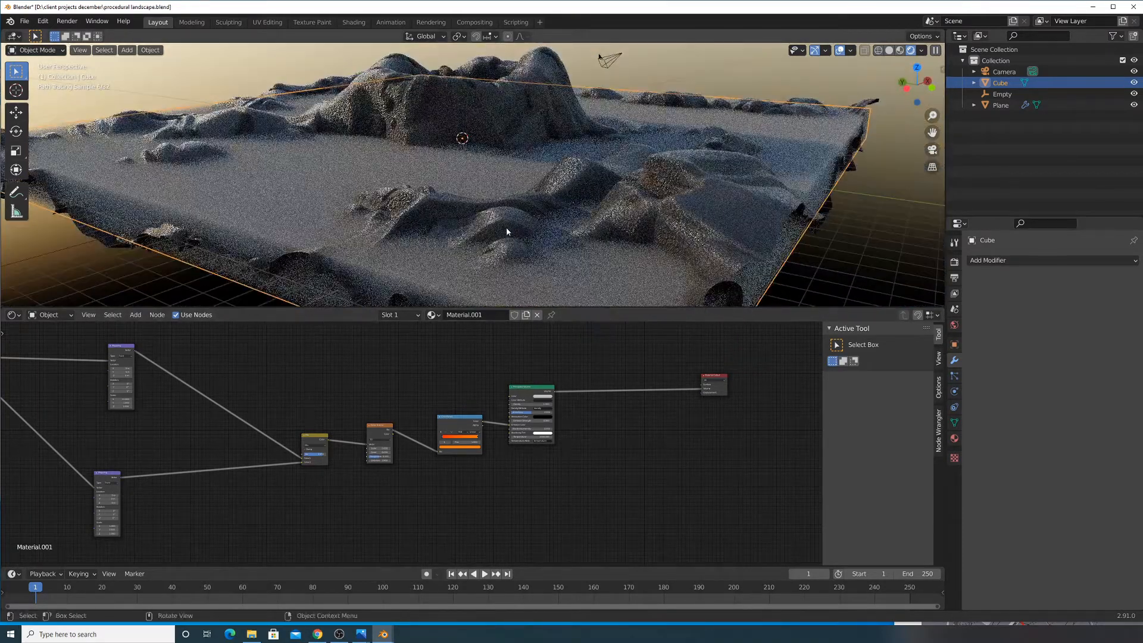
scroll(233, 345, "up", 1)
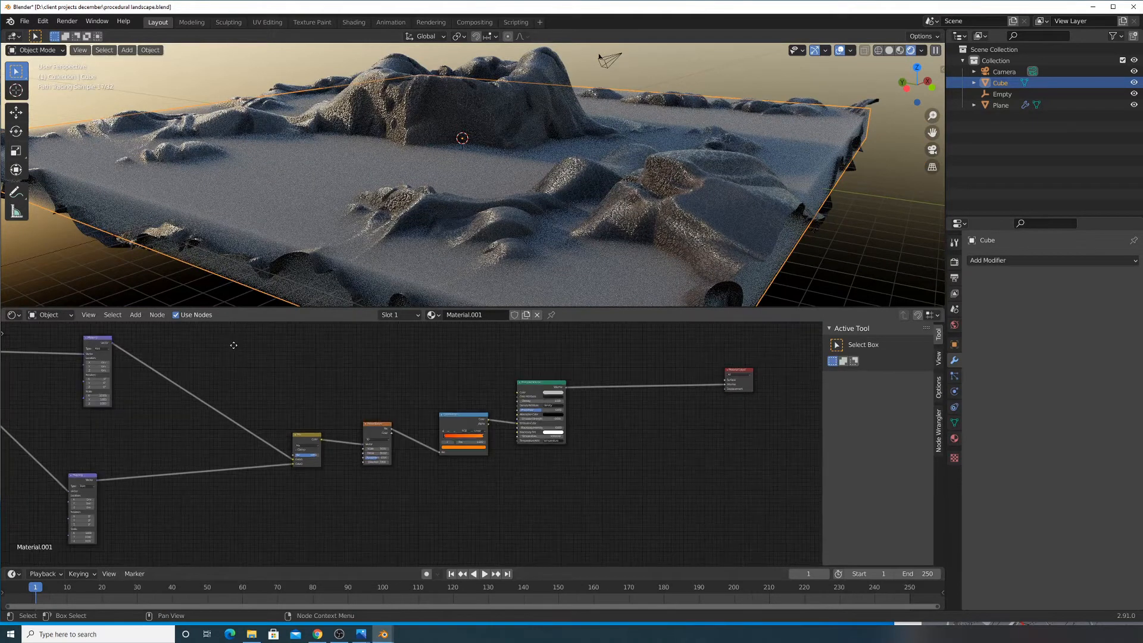
Try to reroute the ColorRamp's link away from the Principled Volume's Emission Color input
middle_click_drag(233, 346, 332, 342)
scroll(480, 424, "up", 2)
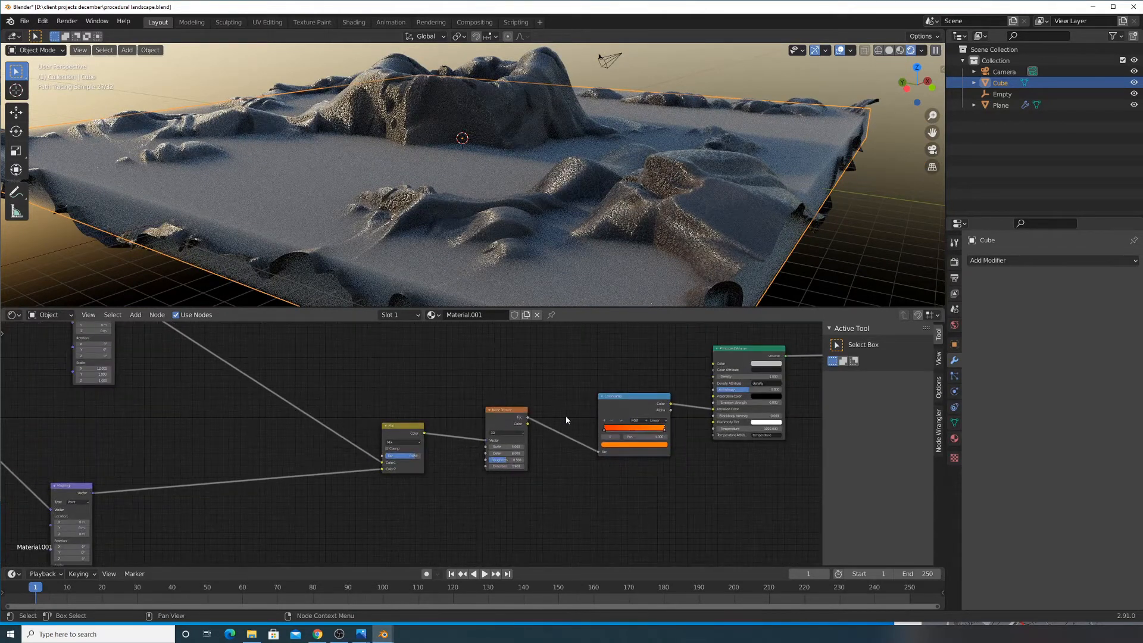
scroll(566, 419, "up", 3)
scroll(606, 395, "up", 1)
middle_click_drag(566, 418, 446, 457)
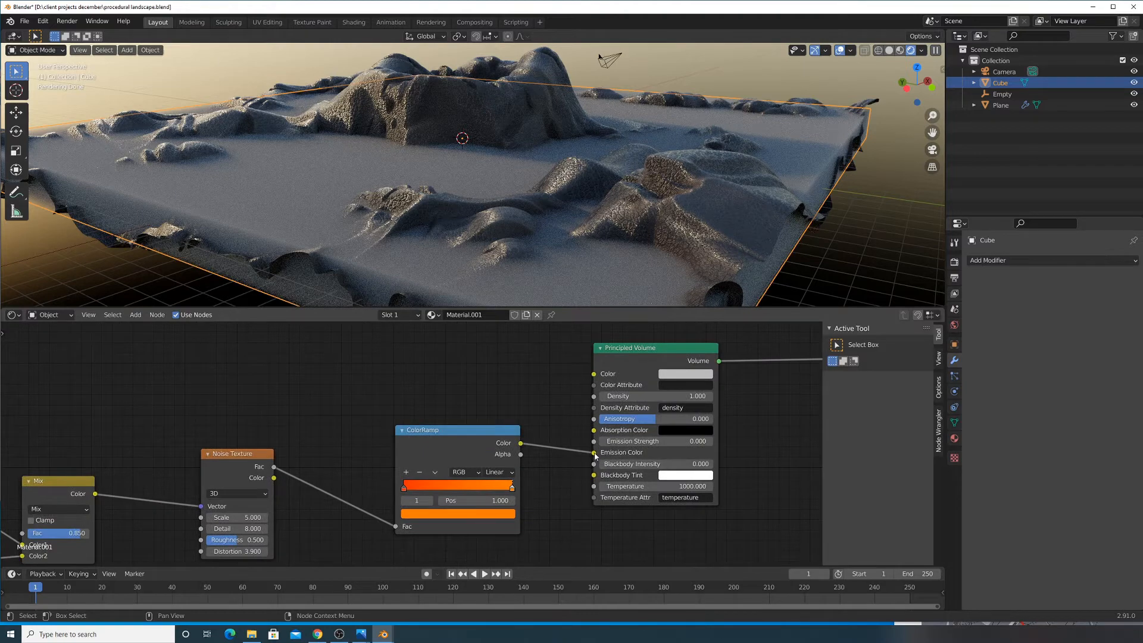
left_click_drag(594, 454, 591, 467)
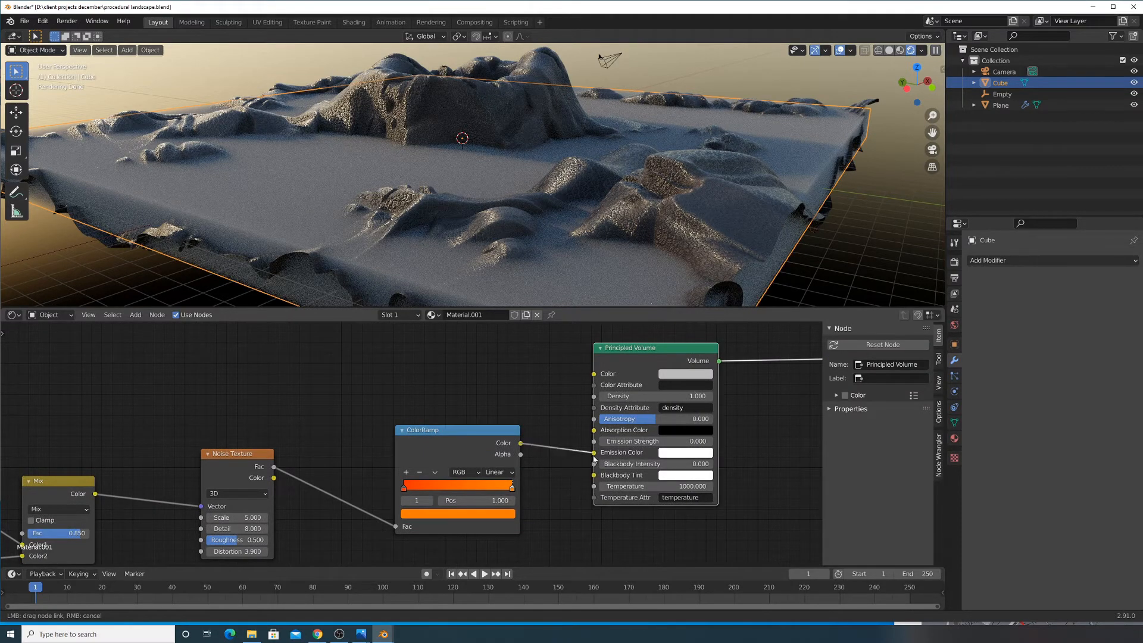
left_click_drag(595, 459, 595, 455)
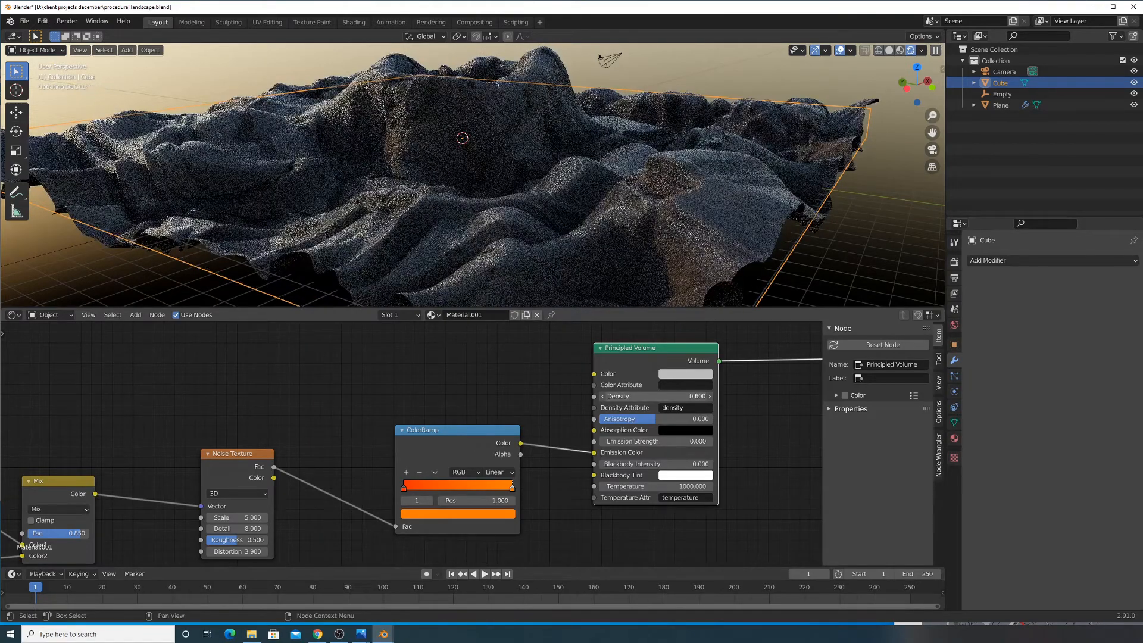
Set the Principled Volume's Emission Strength to 3.4 in the lava cube's material
scroll(369, 459, "down", 2)
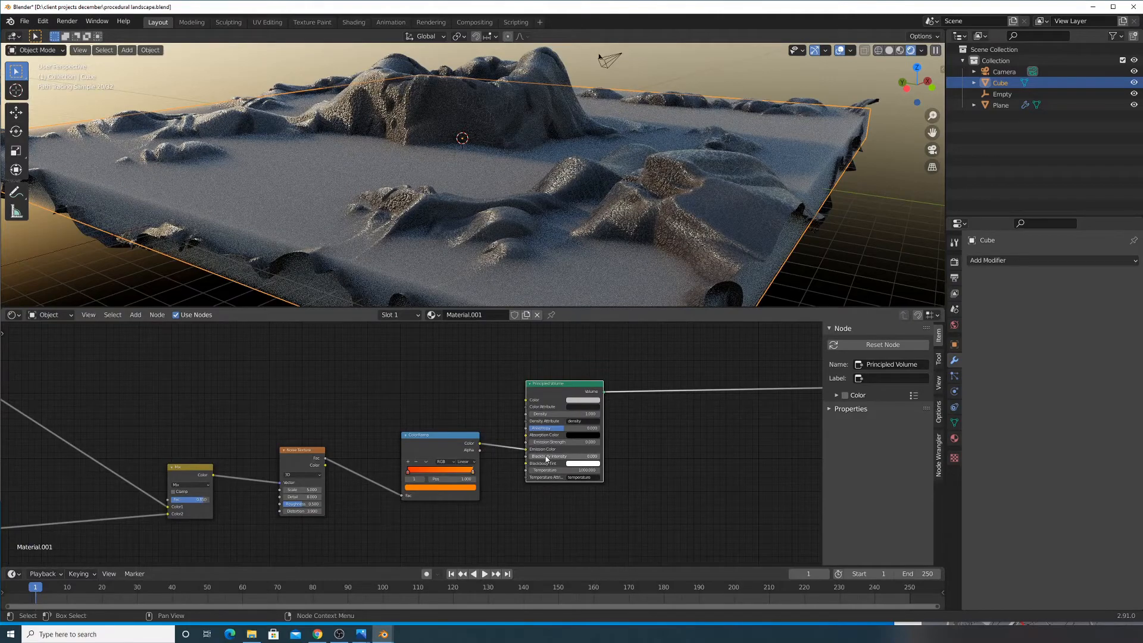
left_click_drag(567, 456, 599, 456)
scroll(570, 481, "up", 4)
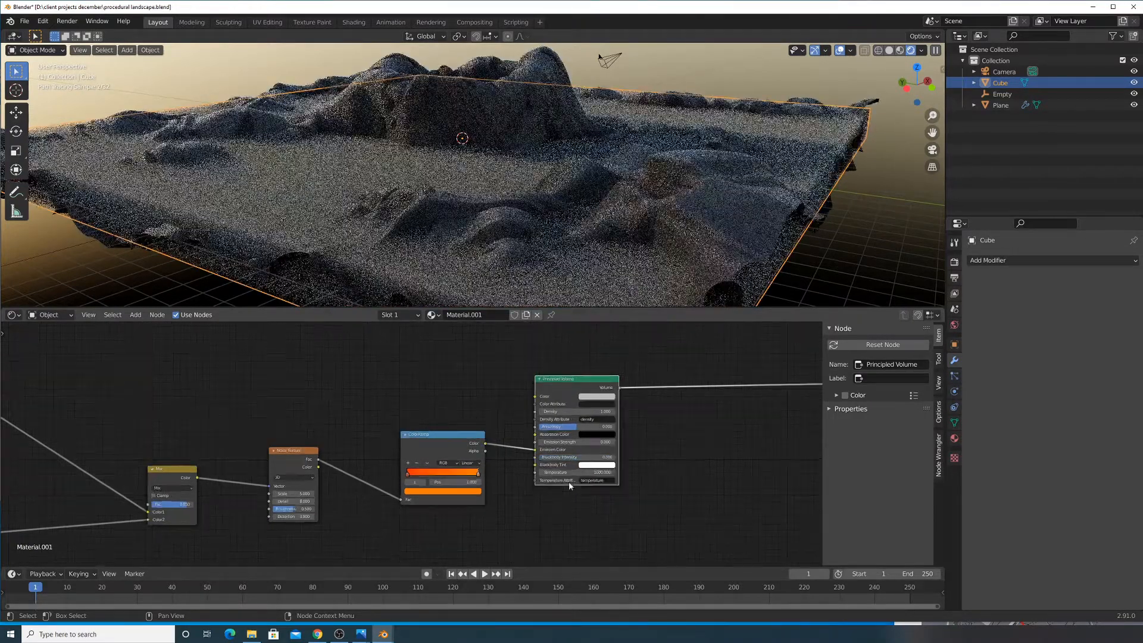
middle_click_drag(609, 457, 517, 449)
mouse_move(559, 438)
left_mouse_down()
mouse_move(589, 438)
mouse_move(579, 438)
left_mouse_up()
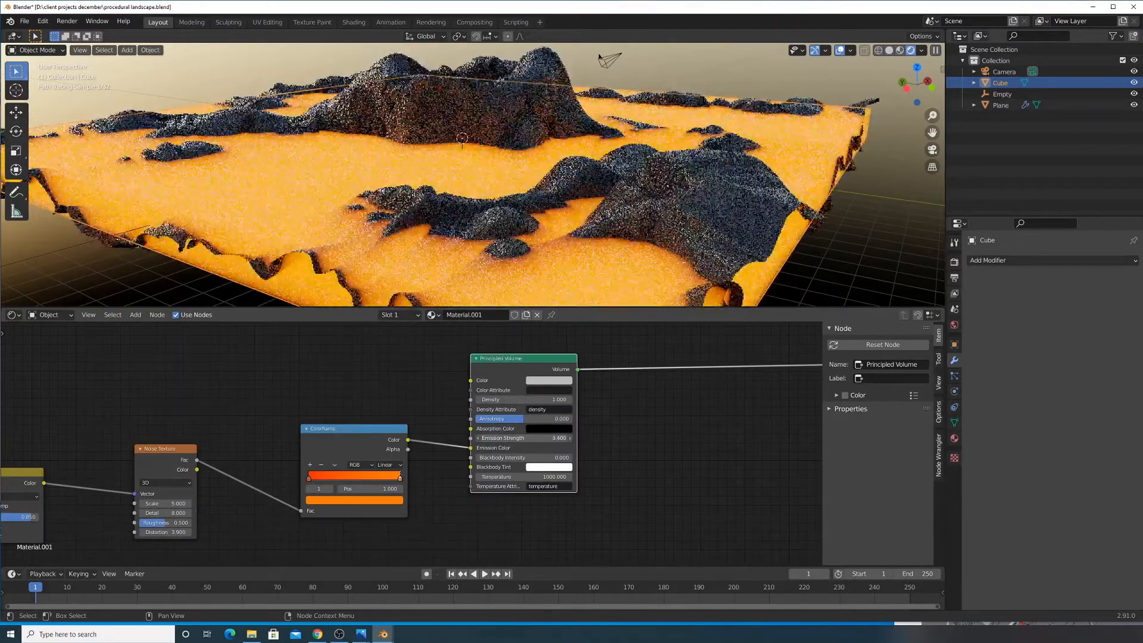
Lower the lava cube along global Z by about 1.13 m, exposing more of the obsidian terrain
scroll(523, 265, "down", 4)
mouse_move(542, 213)
middle_mouse_down()
mouse_move(550, 262)
mouse_move(538, 220)
middle_mouse_up()
scroll(549, 262, "up", 4)
scroll(541, 224, "down", 3)
key("g")
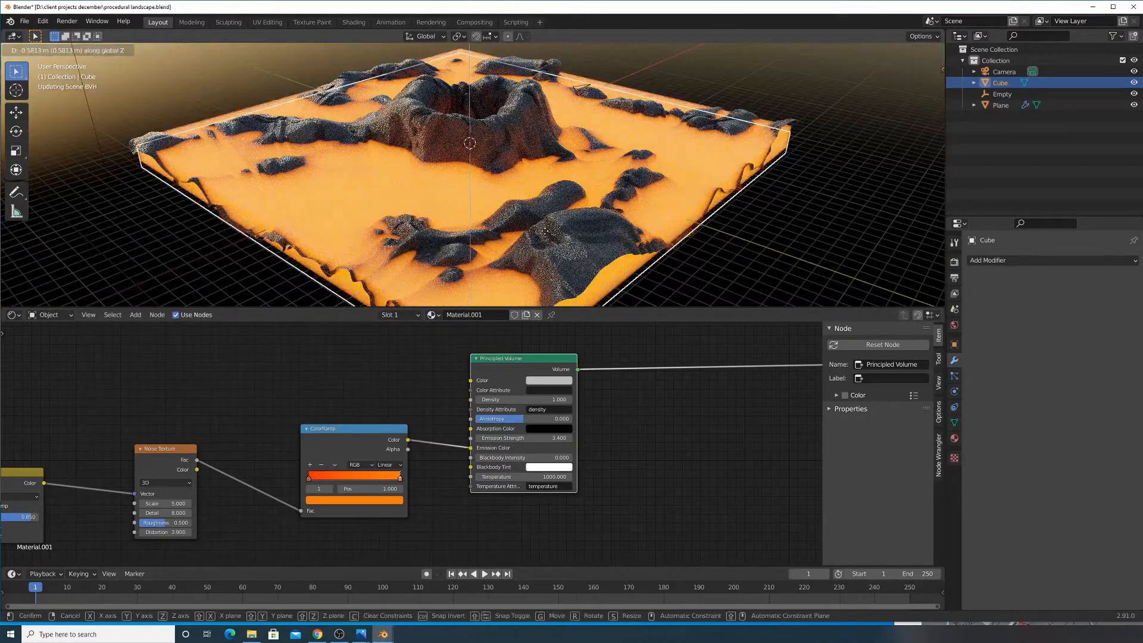
key("z")
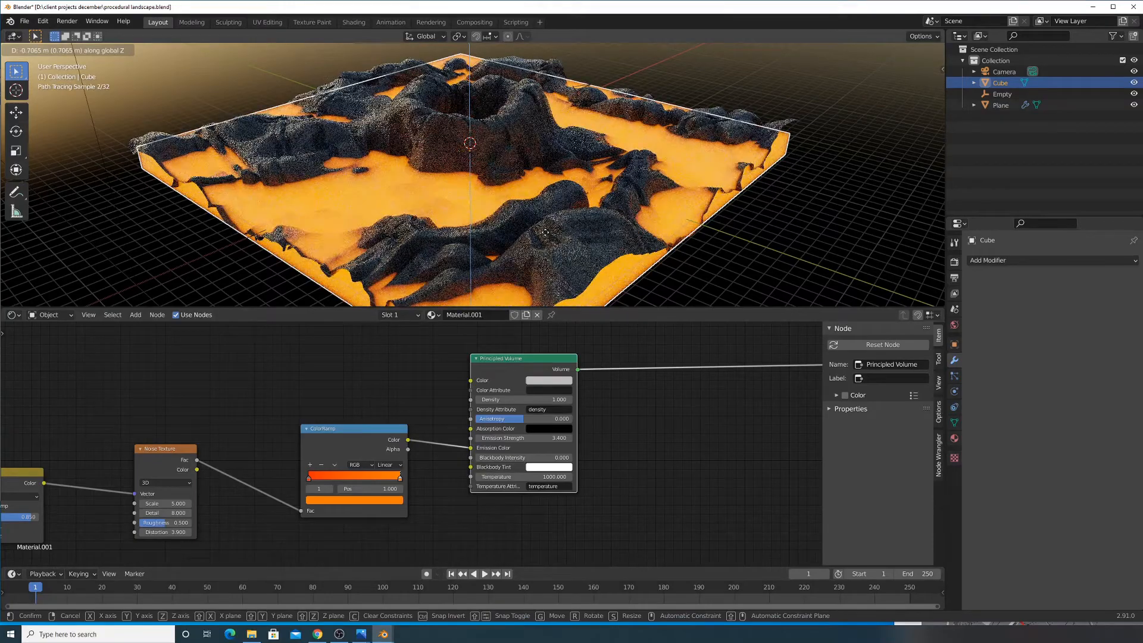
left_click(548, 240)
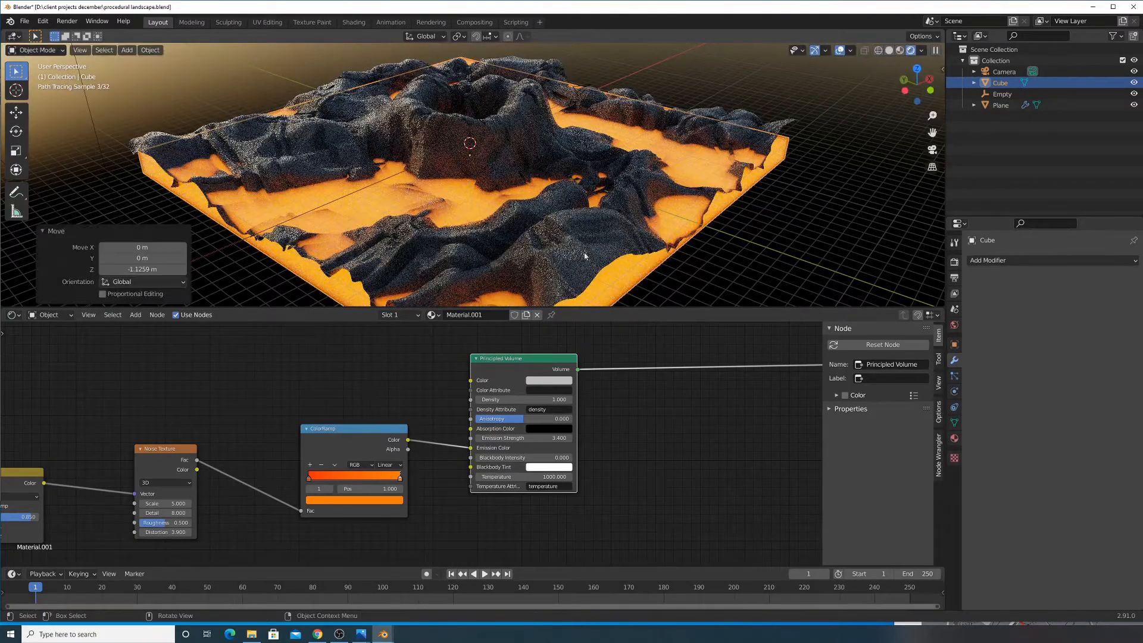
In Edit Mode, select the lava cube's bottom face and scale it down to about 0.763
middle_click_drag(643, 256, 568, 264)
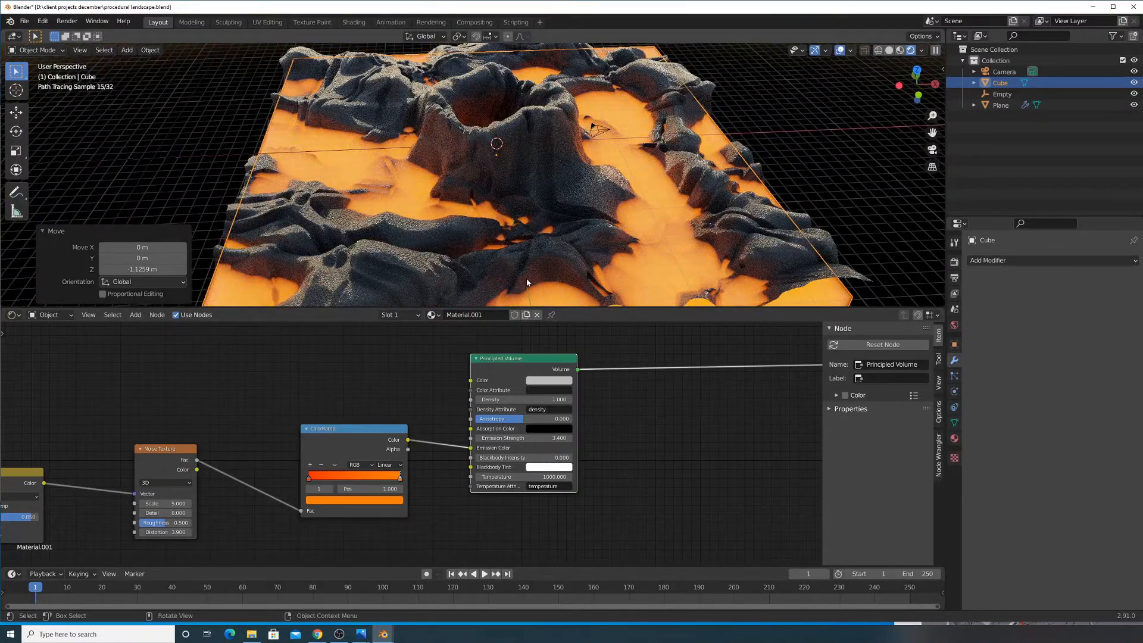
middle_click_drag(424, 271, 411, 298)
middle_click_drag(259, 430, 440, 384)
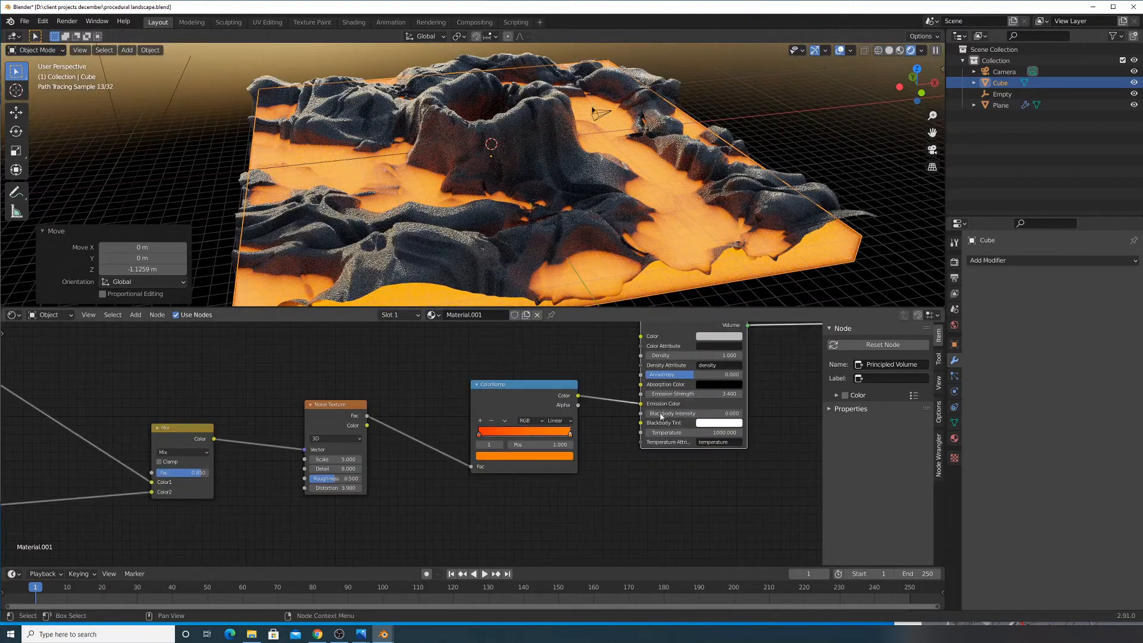
scroll(485, 367, "up", 1)
middle_click_drag(332, 454, 309, 497)
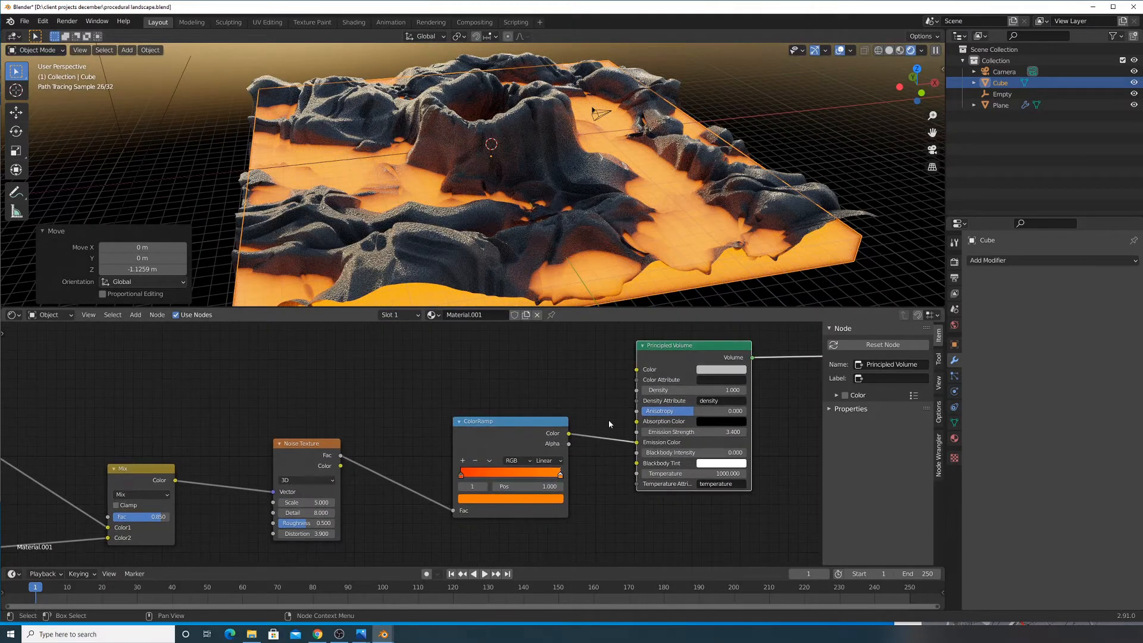
middle_click_drag(713, 266, 759, 183)
key("Tab")
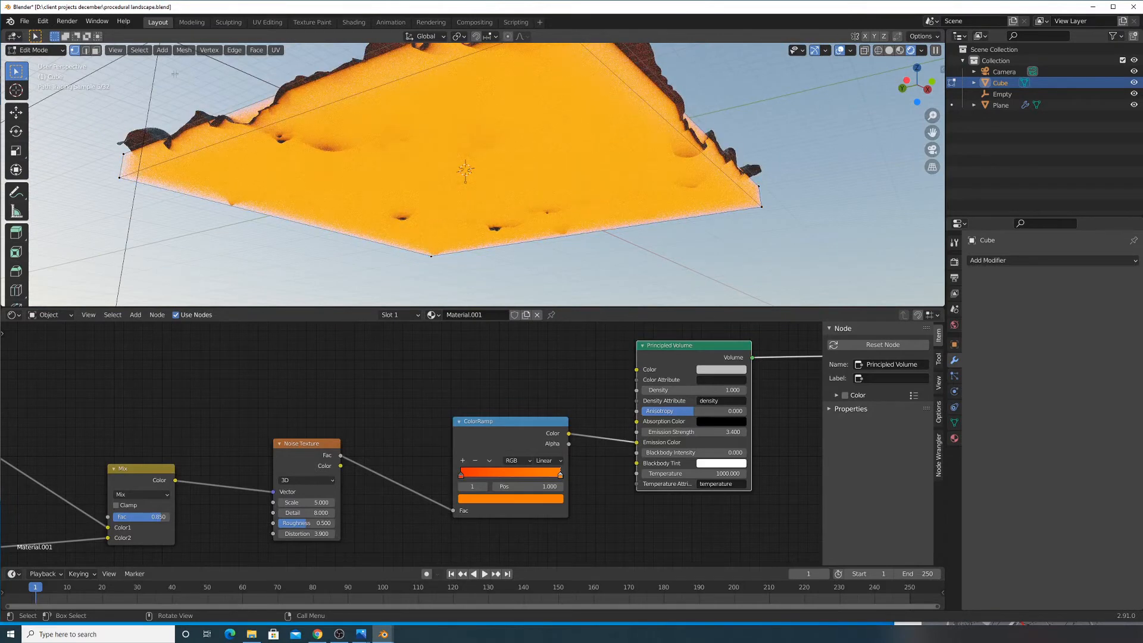
key("a")
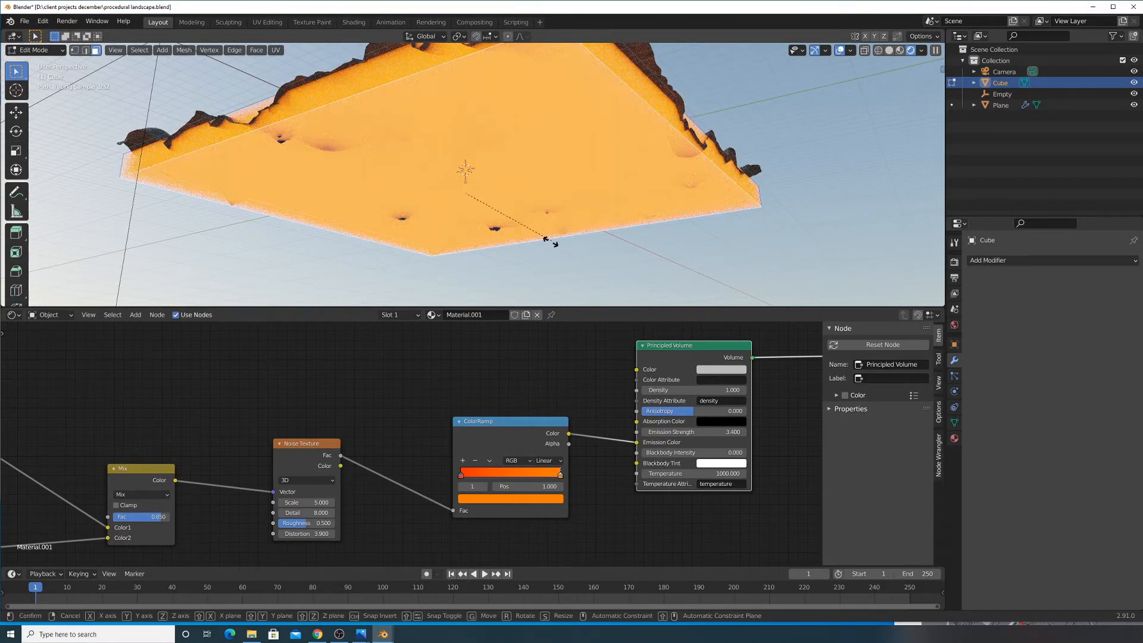
key("s")
left_click(521, 244)
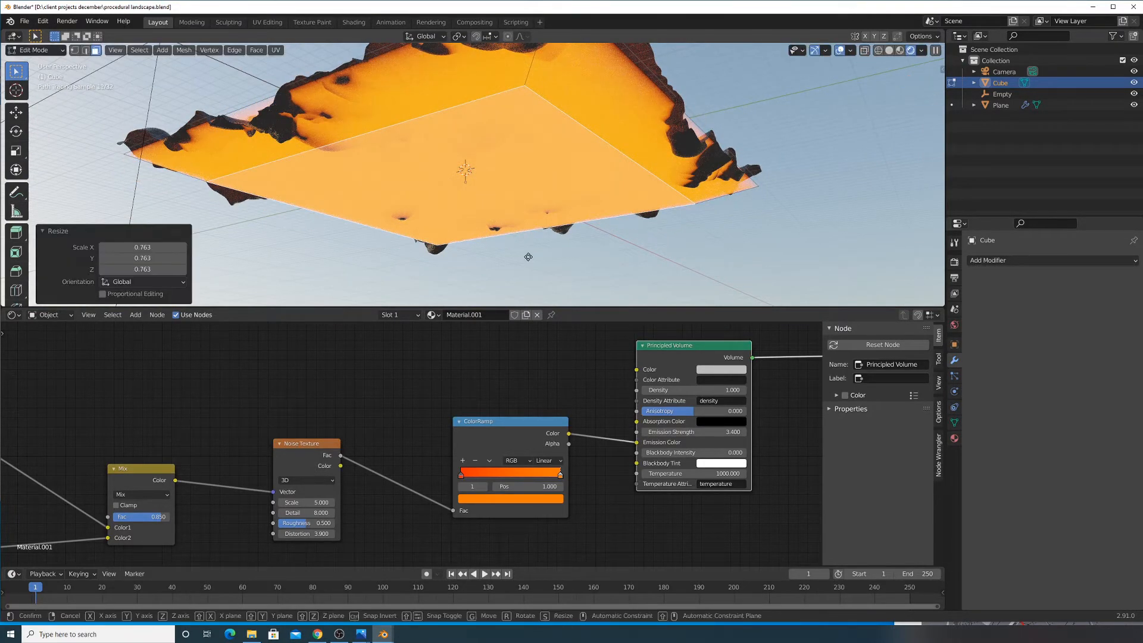
Move the cube's scaled bottom face along global Z and return to Object Mode
key("g")
key("z")
left_click(526, 249)
key("Tab")
Apply all transforms to the lava cube
middle_click_drag(519, 205, 413, 281)
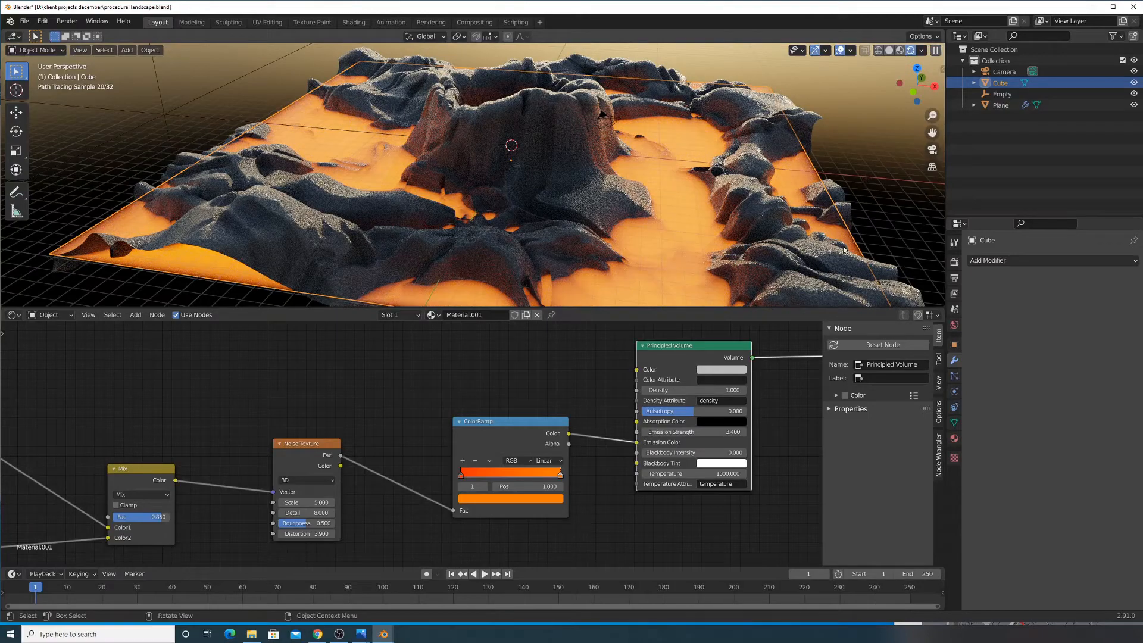
scroll(433, 275, "down", 3)
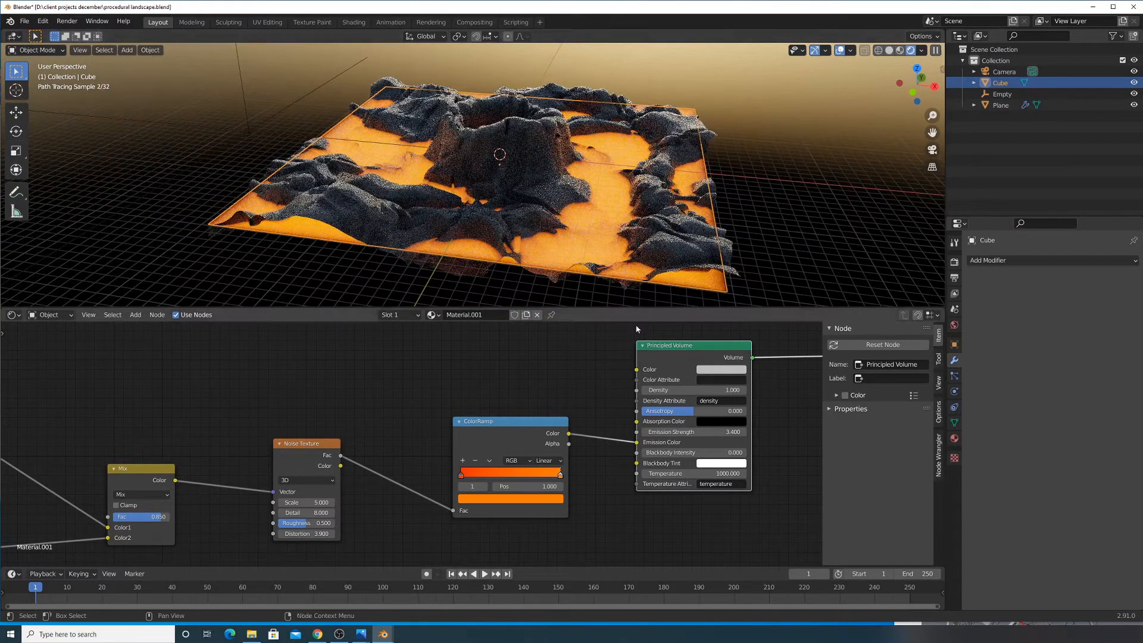
key("ctrl+a")
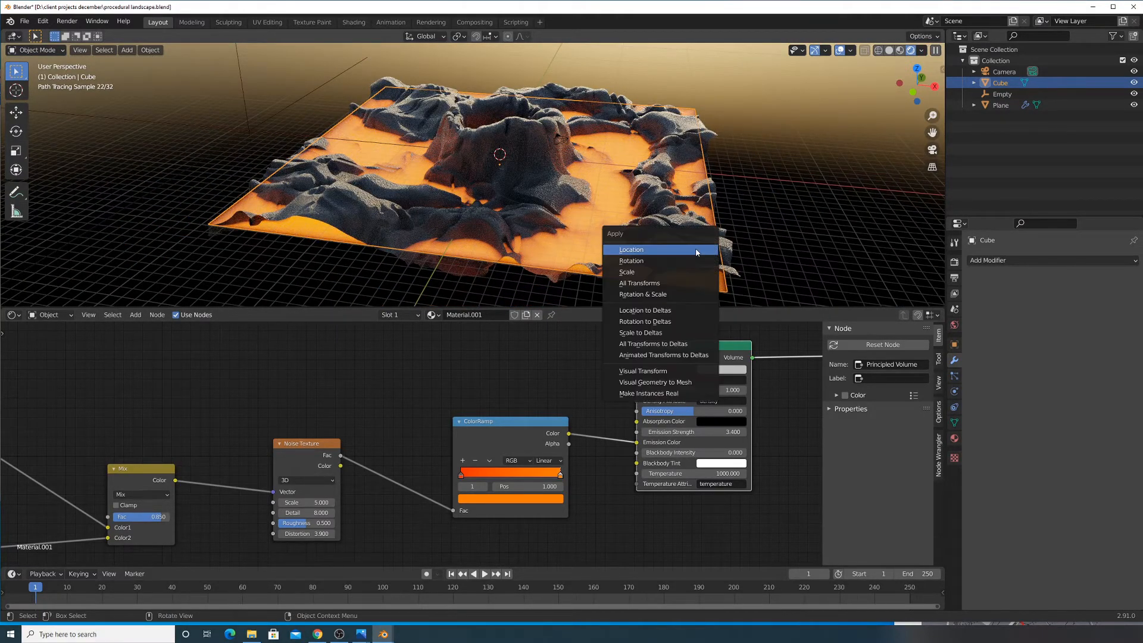
left_click(691, 284)
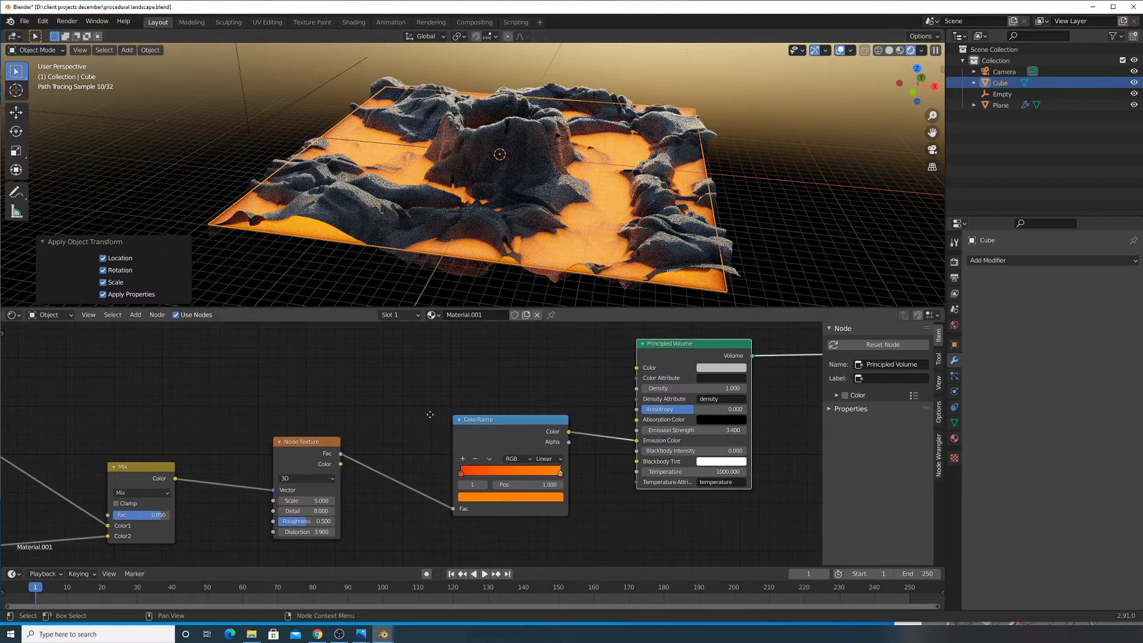
Link the Noise Texture's Fac output to the Principled Volume's Density and move the Noise Texture node higher in the node layout
middle_click_drag(268, 472, 541, 408)
scroll(566, 405, "down", 2)
middle_click_drag(604, 375, 372, 440)
left_click(348, 463)
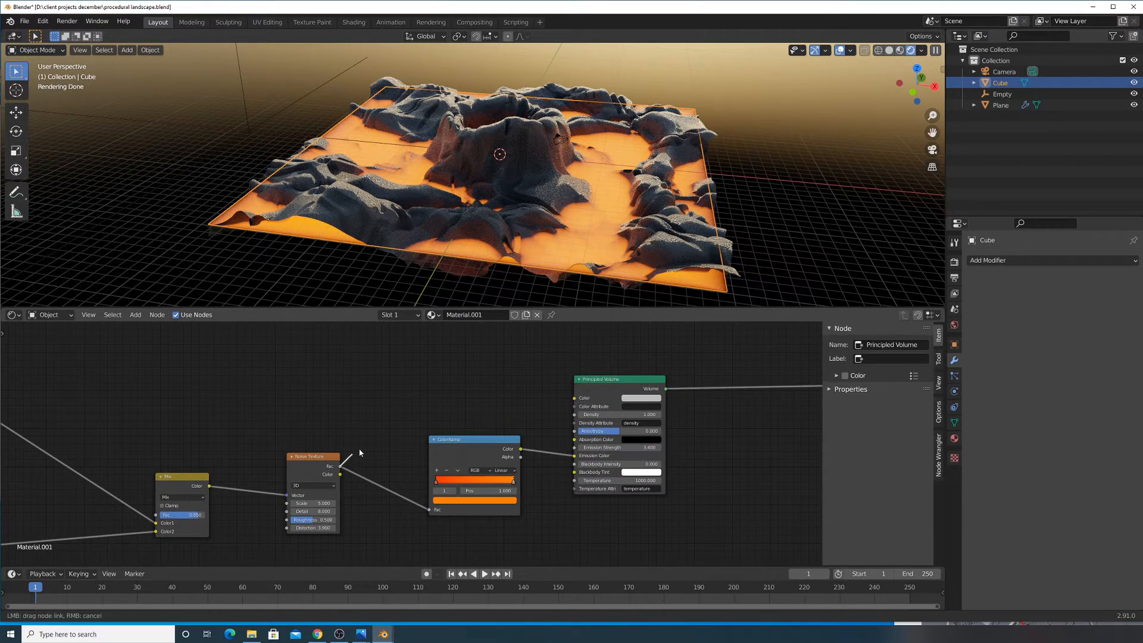
left_click_drag(580, 412, 580, 414)
middle_click_drag(555, 277, 580, 268)
left_click_drag(334, 460, 316, 399)
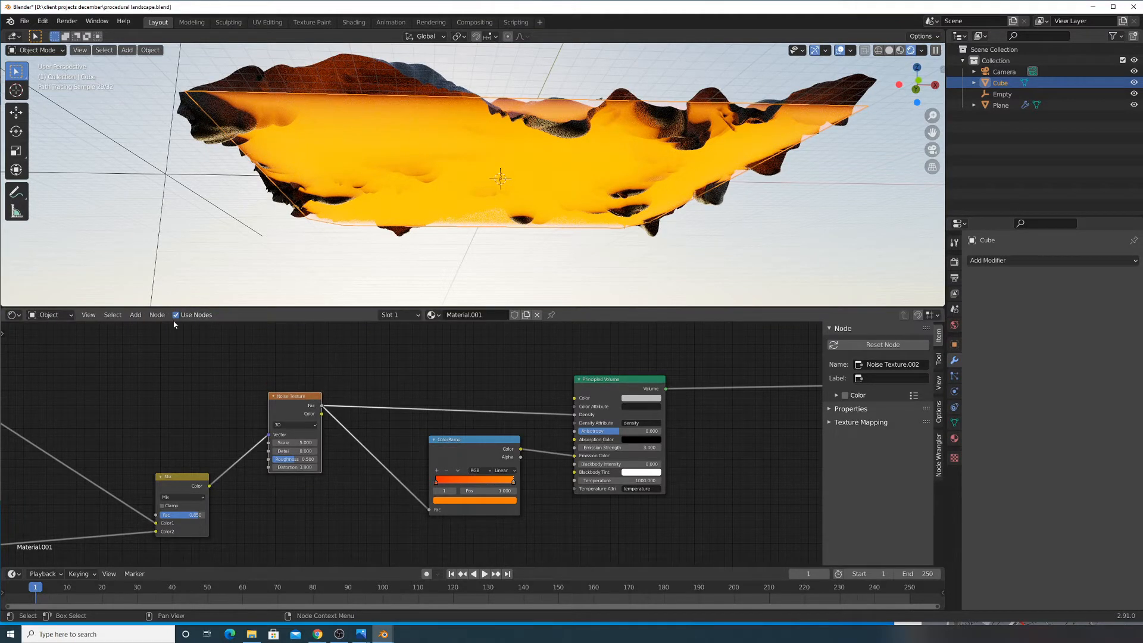
Insert a ColorRamp between the Noise Texture's Fac and the Principled Volume's Density, and move its black stop to about 0.75
left_click(143, 327)
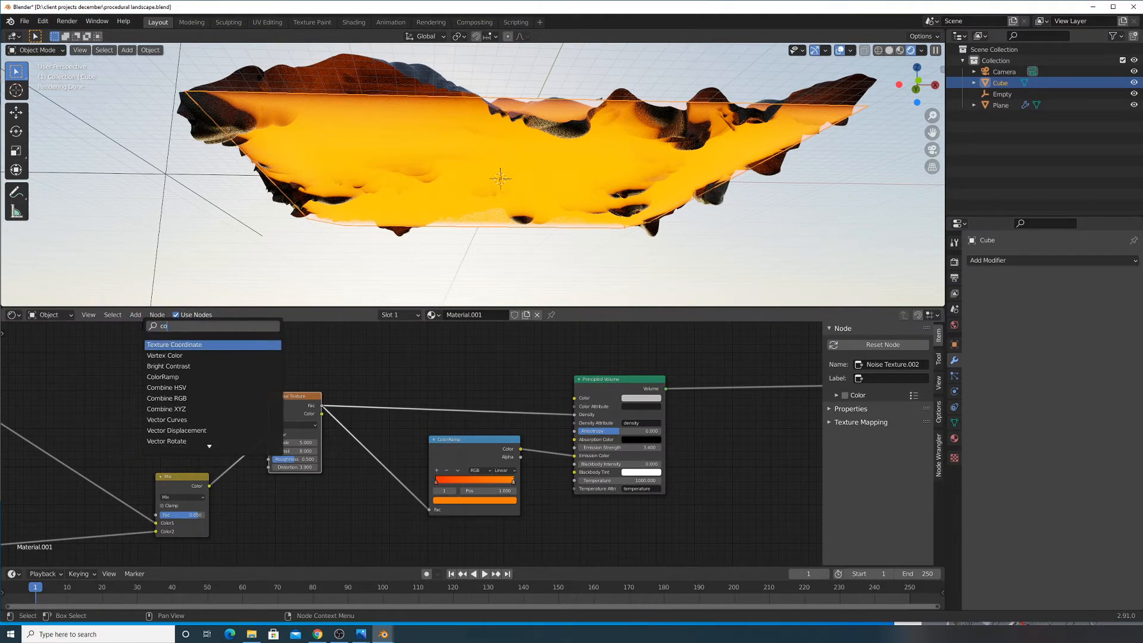
left_click(188, 356)
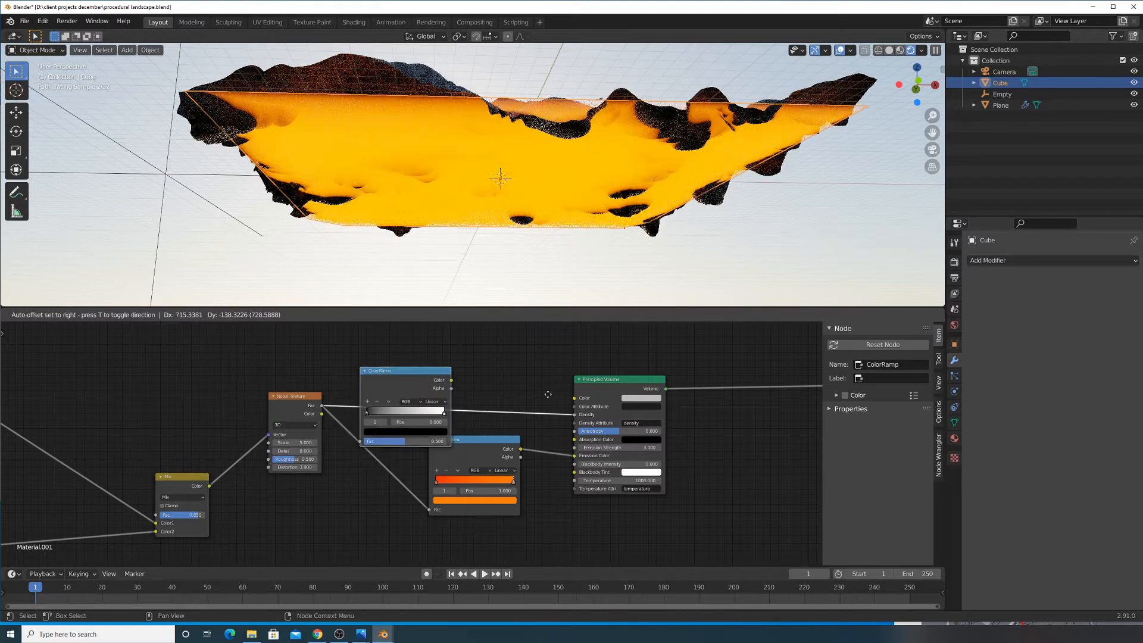
left_click(444, 371)
left_click_drag(409, 394, 481, 396)
middle_click_drag(549, 199, 553, 224)
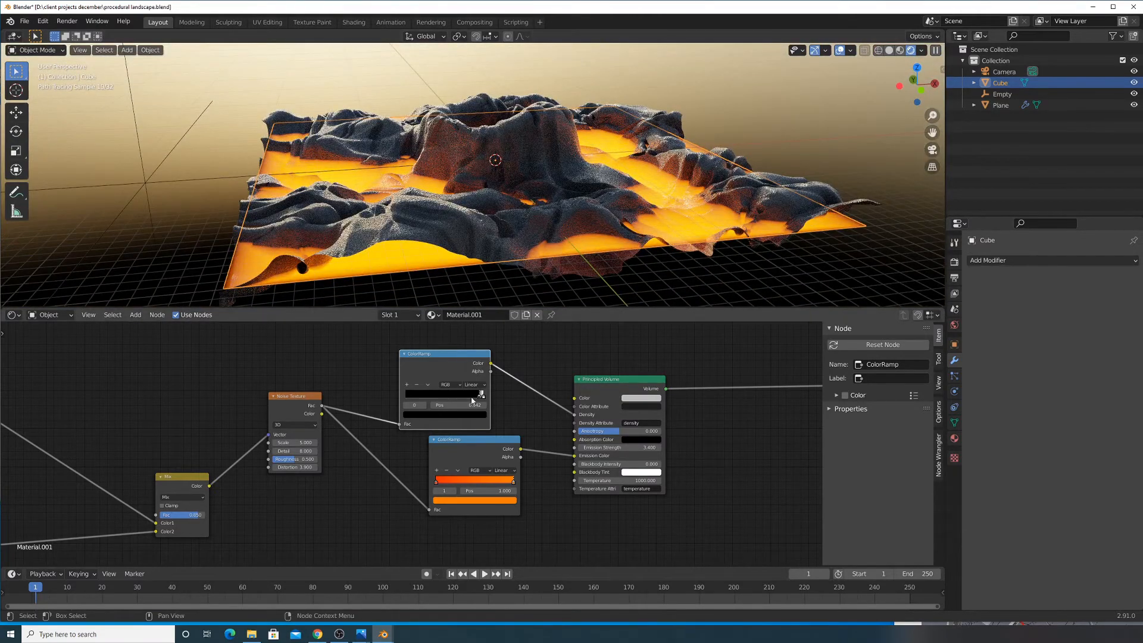
left_click_drag(473, 400, 434, 394)
Preview the density ColorRamp's output on the cube with its black stop set to 0.678, and try moving the cube aside
left_click(447, 363, "ctrl+shift")
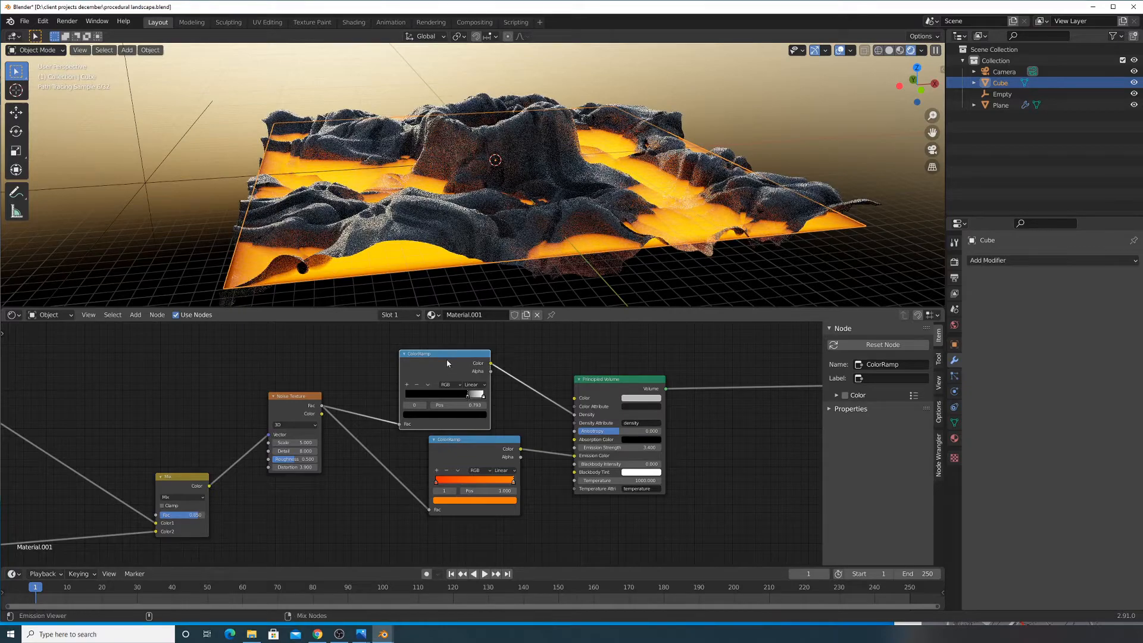
left_click_drag(470, 400, 442, 414)
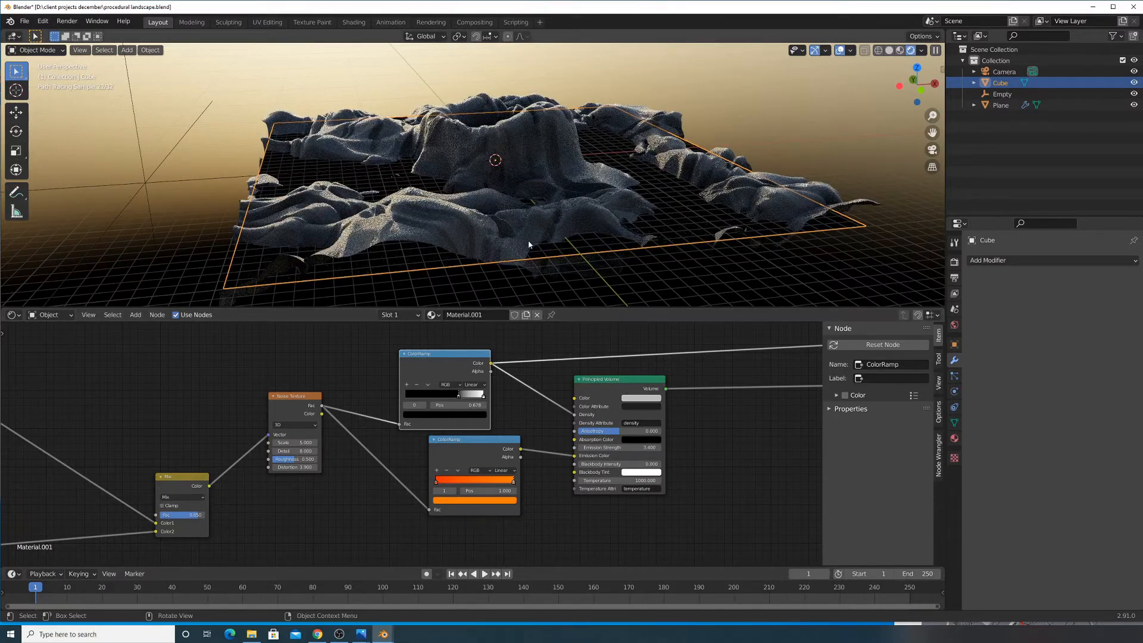
key("g")
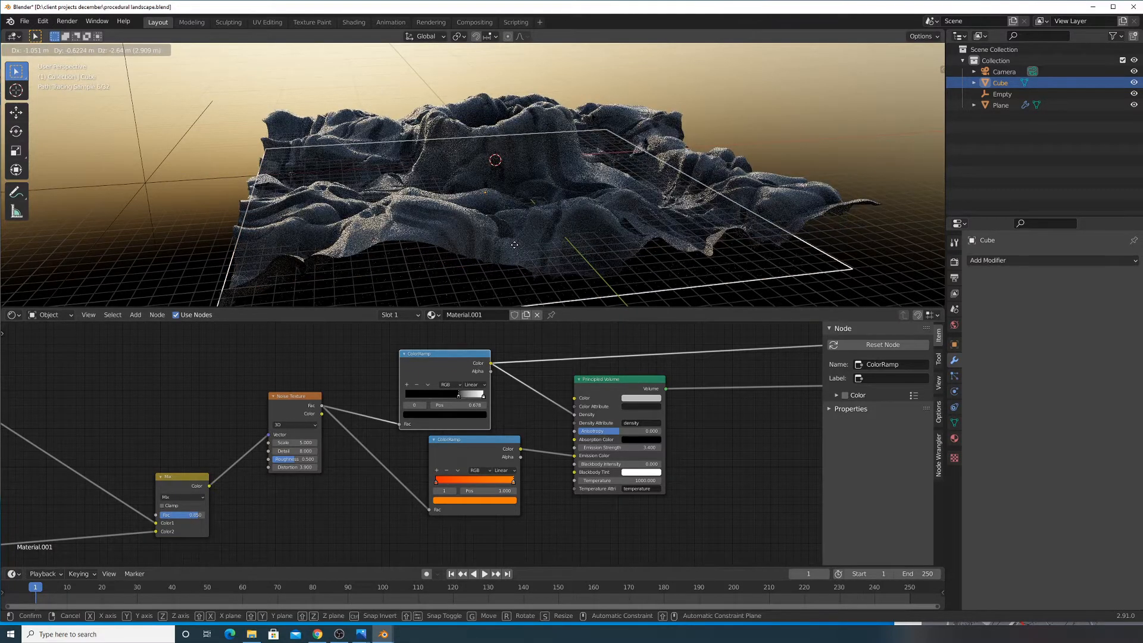
left_click(538, 258)
Disconnect the Viewer from the Material Output's Surface and switch the preview back to the Principled Volume
middle_click_drag(804, 370, 493, 396)
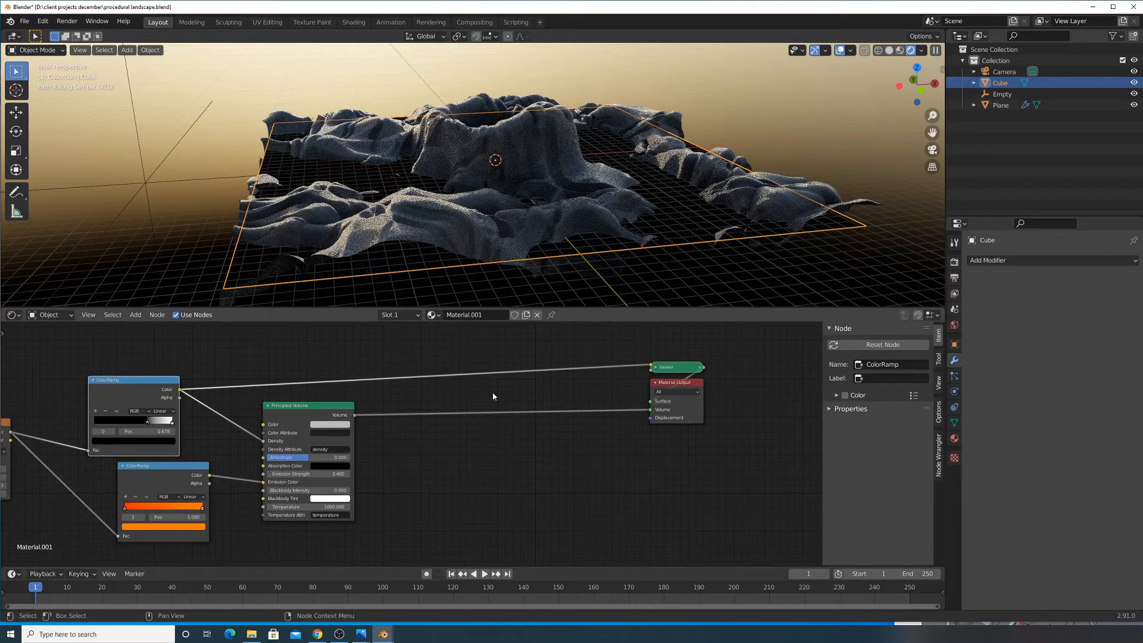
left_click_drag(691, 368, 556, 364)
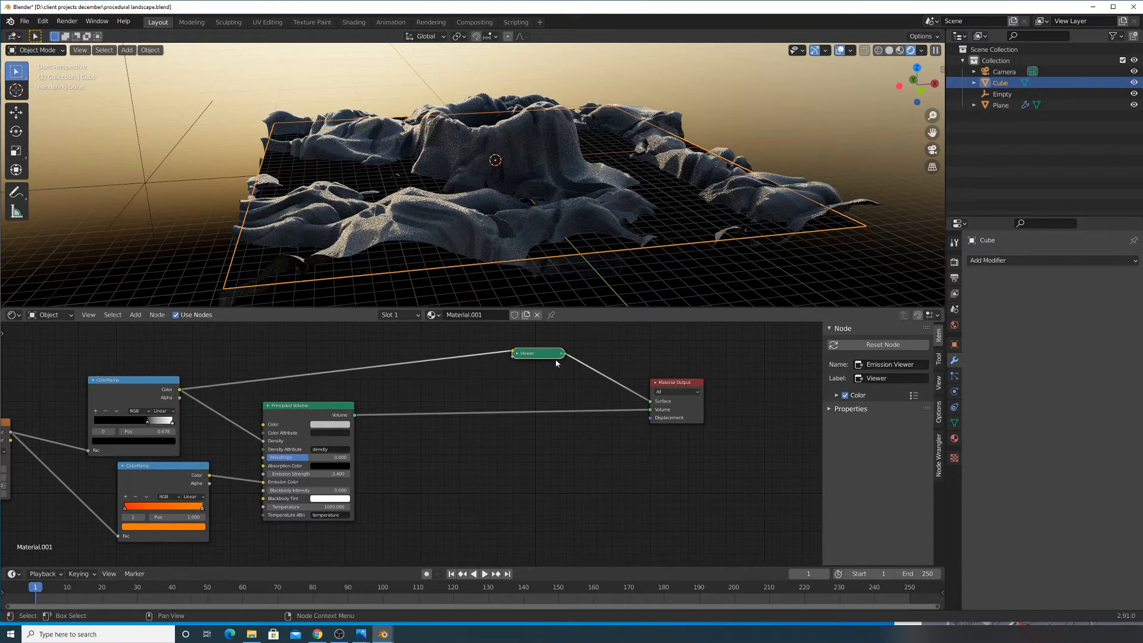
left_click_drag(650, 401, 578, 381)
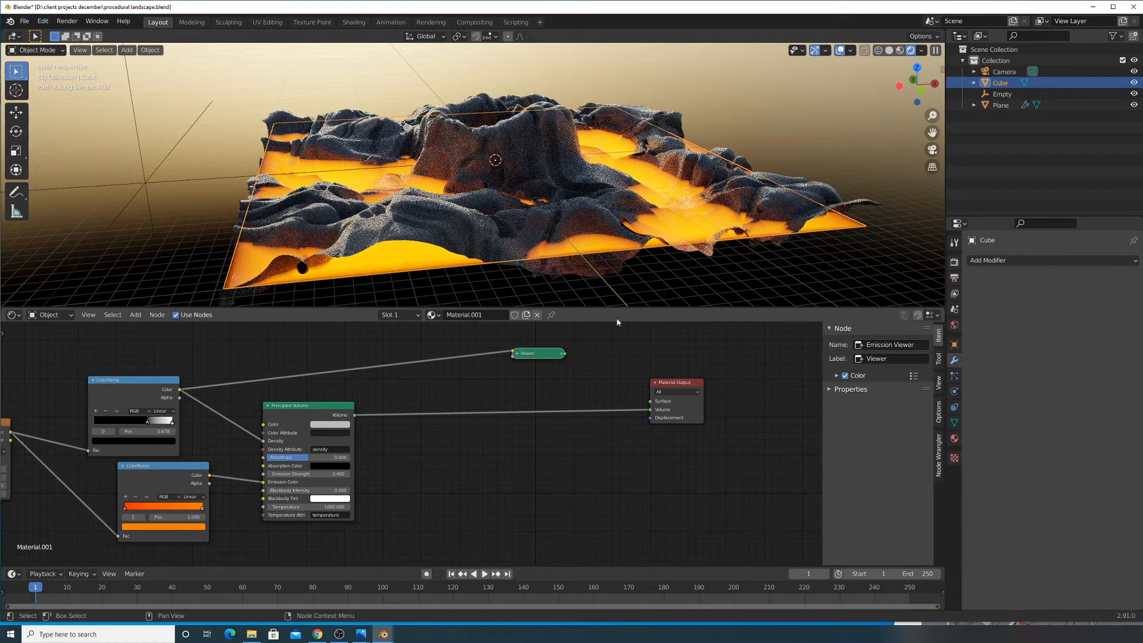
middle_click_drag(564, 565, 857, 508)
scroll(518, 475, "up", 1)
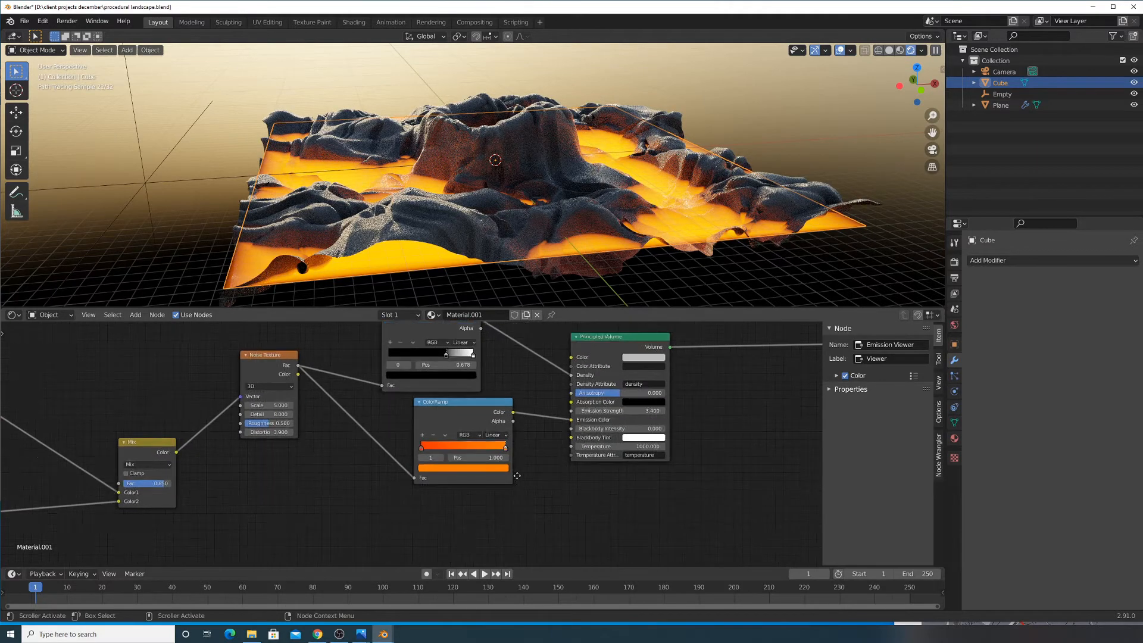
middle_click_drag(517, 476, 528, 519)
scroll(570, 414, "down", 1)
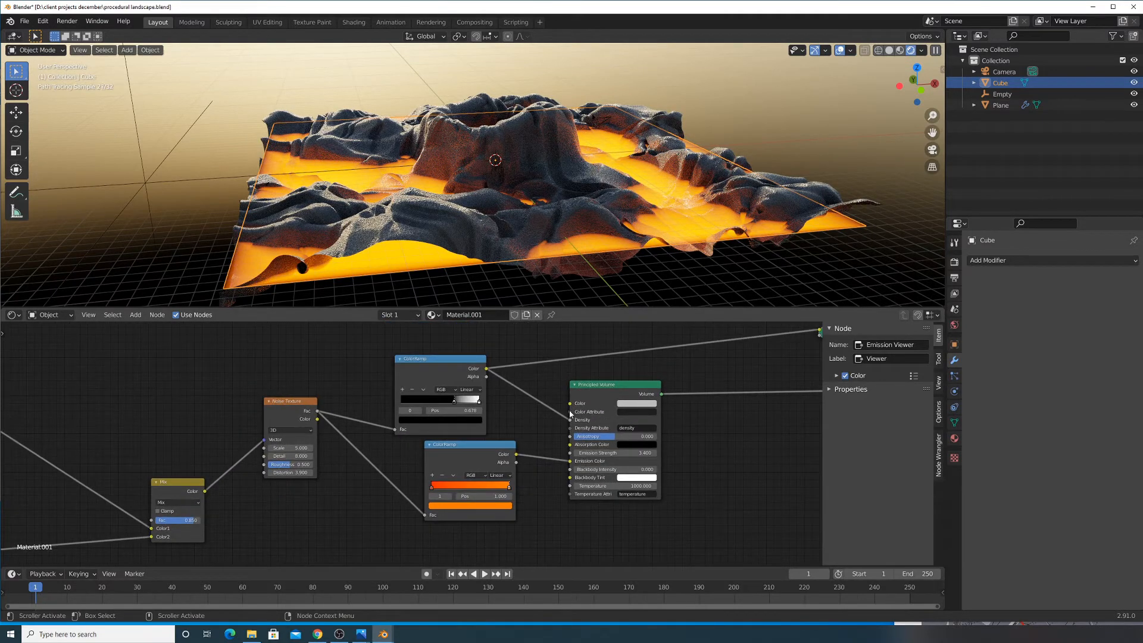
left_click(597, 397, "ctrl+shift")
Try another brightness for the density ColorRamp's black stop, and move the stop to position 0.536
mouse_move(459, 399)
left_mouse_down()
mouse_move(478, 402)
mouse_move(368, 412)
mouse_move(491, 402)
mouse_move(419, 404)
mouse_move(459, 411)
left_mouse_up()
left_click(462, 417)
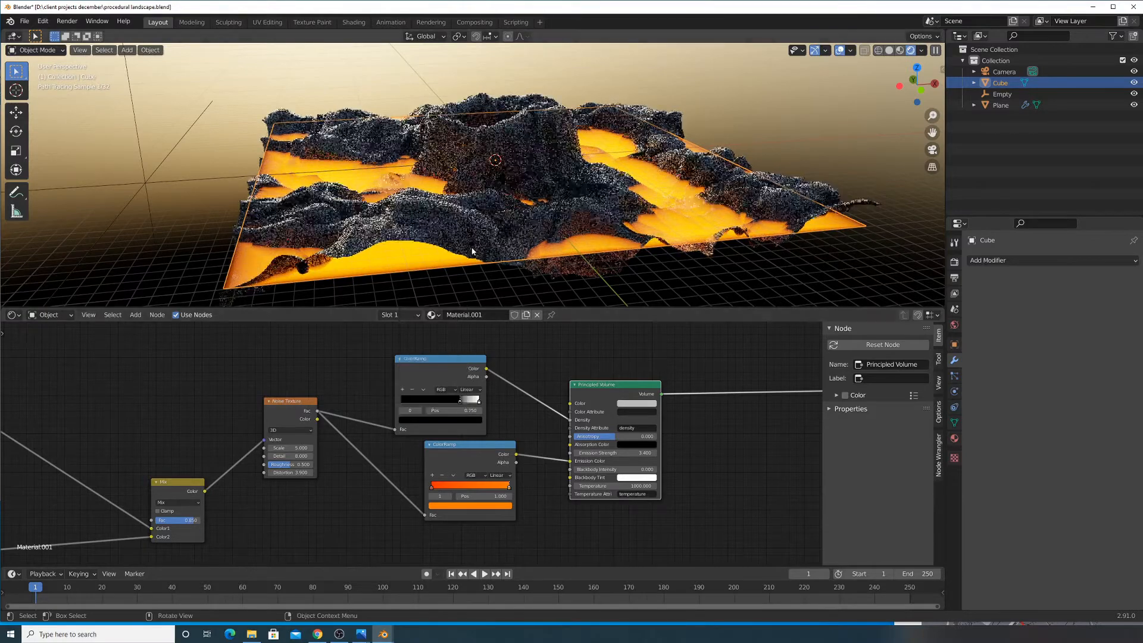
left_click(466, 419)
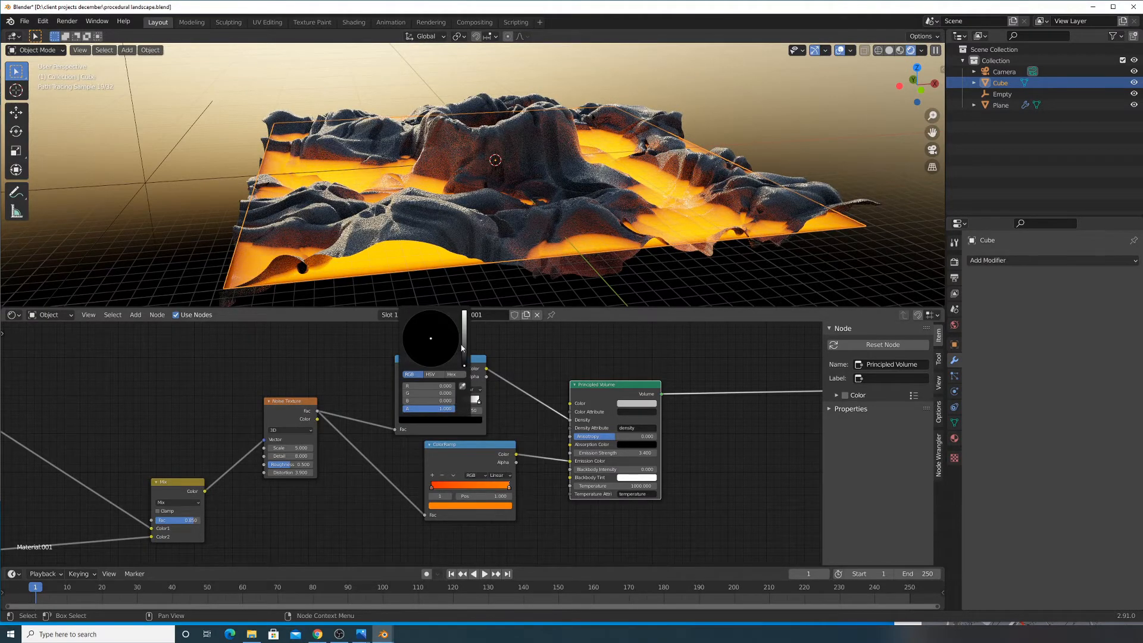
mouse_move(462, 348)
left_mouse_down()
mouse_move(464, 322)
mouse_move(464, 365)
left_mouse_up()
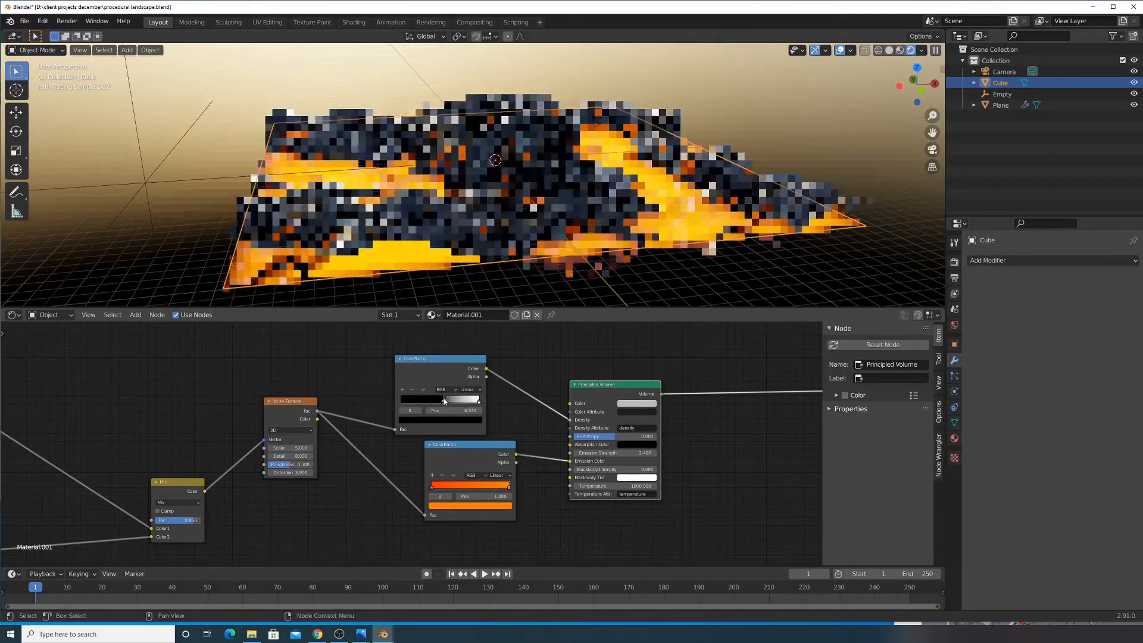
Preview the Noise Texture's Fac output on the lava cube and try moving the cube out of the terrain
left_click(291, 410, "ctrl+shift")
middle_click_drag(467, 230, 499, 272)
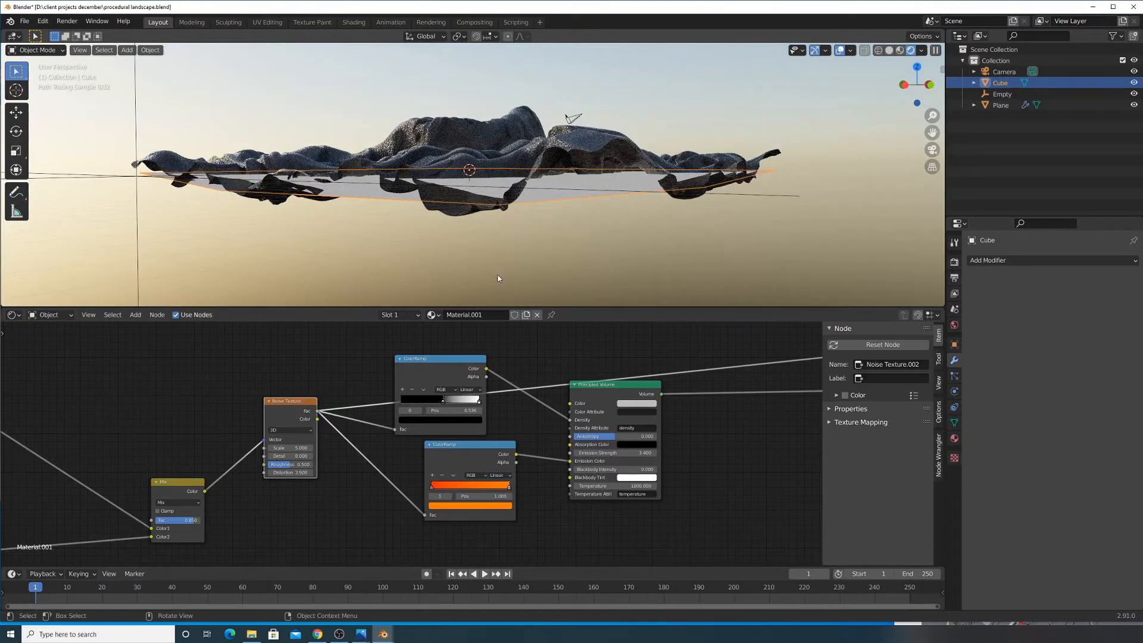
key("g")
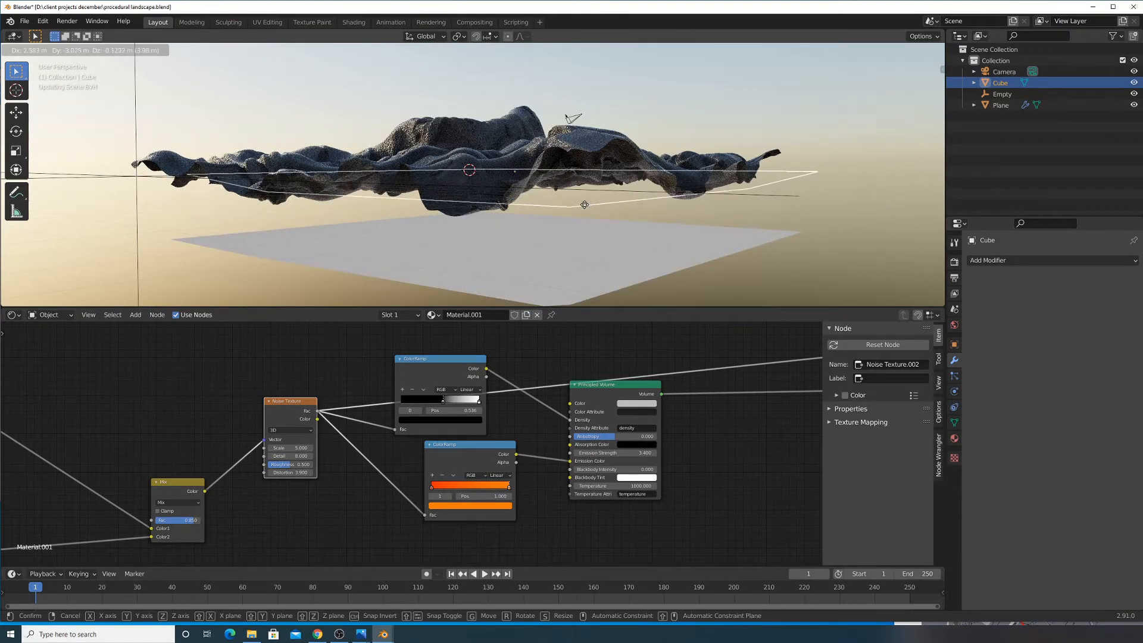
left_click(585, 205)
Enlarge the lava cube's mesh by about 1.256 in Edit Mode and apply the object's location, rotation and scale
key("Tab")
middle_click_drag(585, 205, 573, 200)
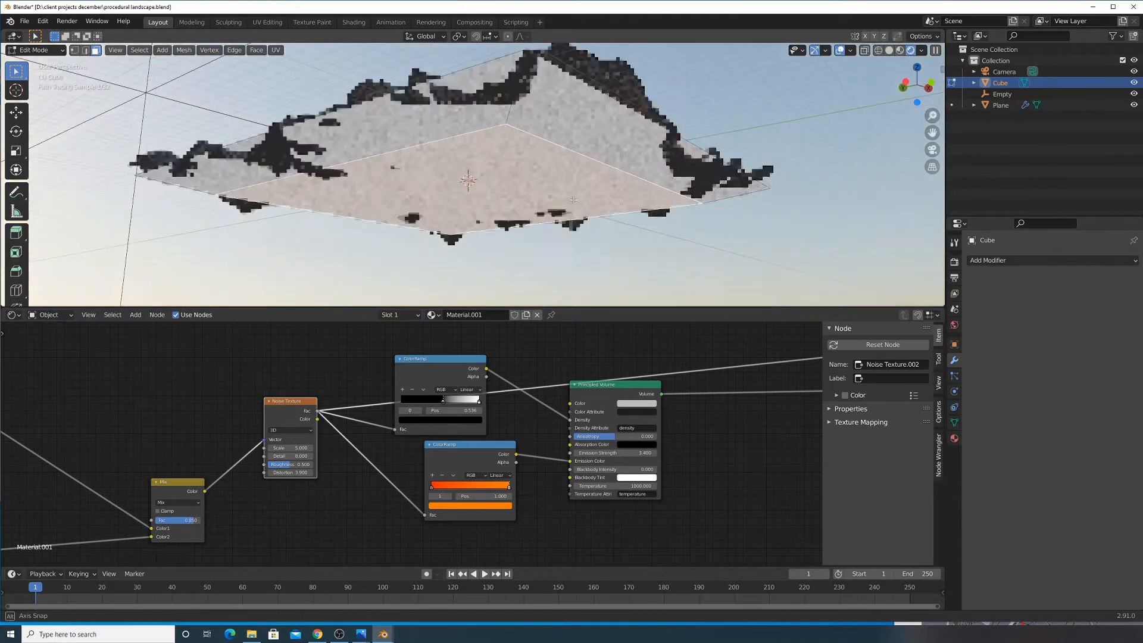
key("s")
left_click(653, 222)
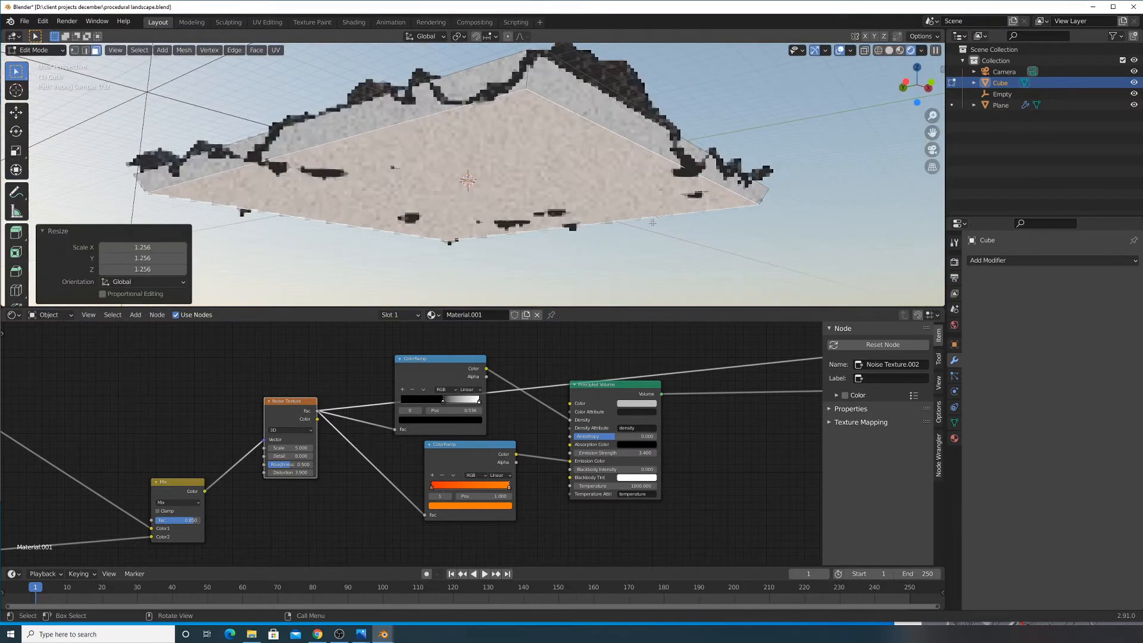
key("Tab")
key("ctrl+a")
left_click(652, 224)
middle_click_drag(567, 178, 570, 219)
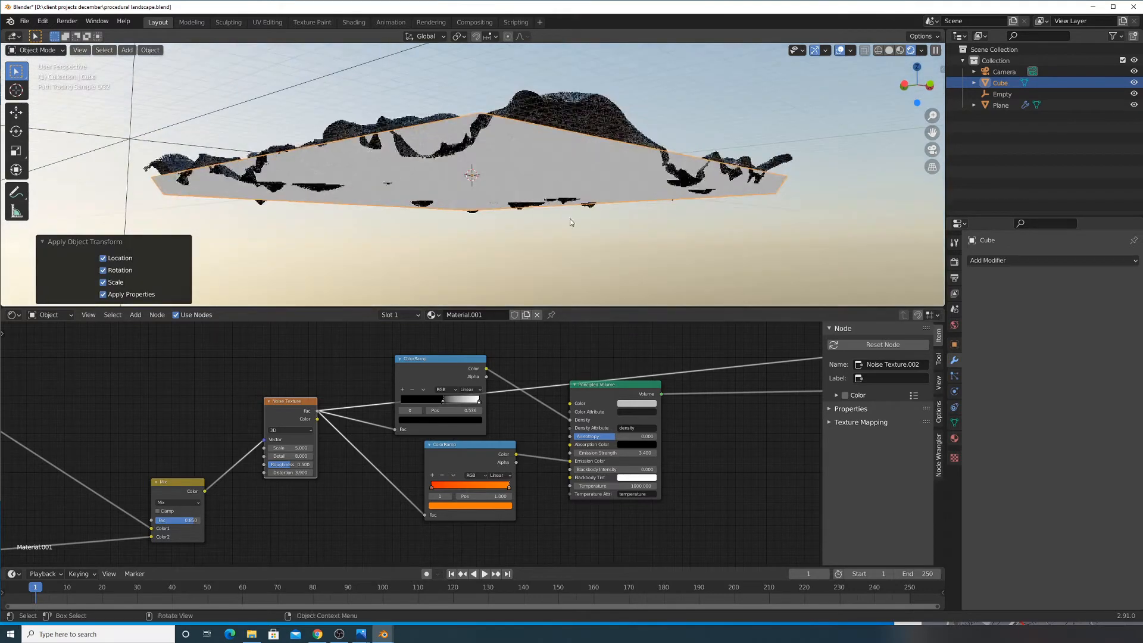
Disconnect the Viewer node from the Material Output's Surface so that only the volume shader renders
scroll(705, 384, "down", 2)
middle_click_drag(705, 384, 585, 407)
left_click(665, 395)
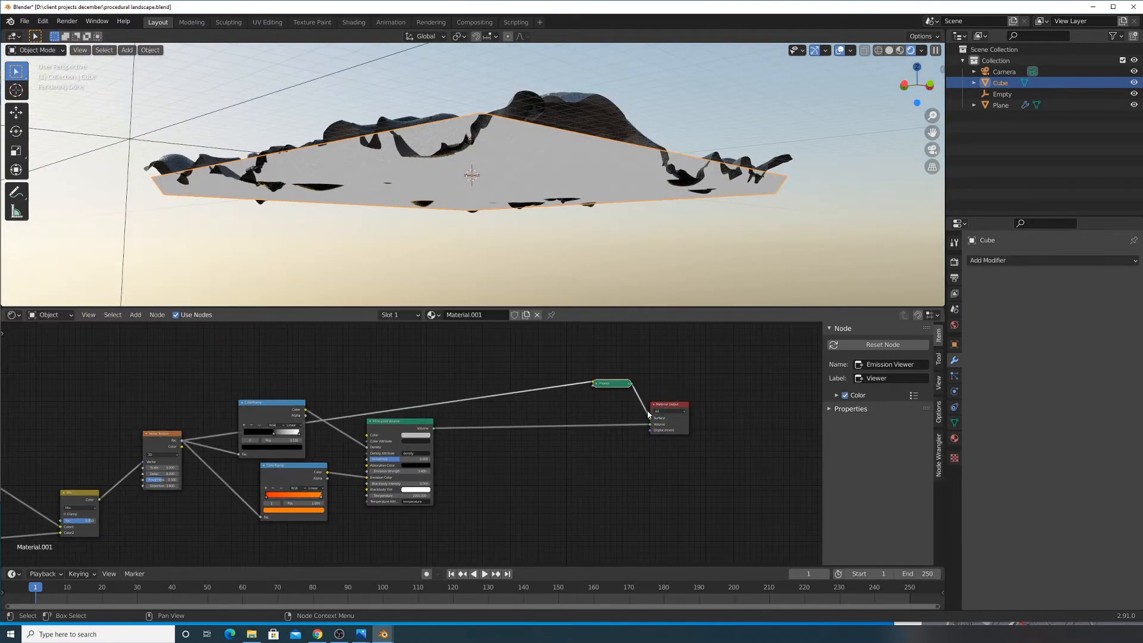
left_click_drag(649, 417, 638, 404)
middle_click_drag(608, 217, 613, 234)
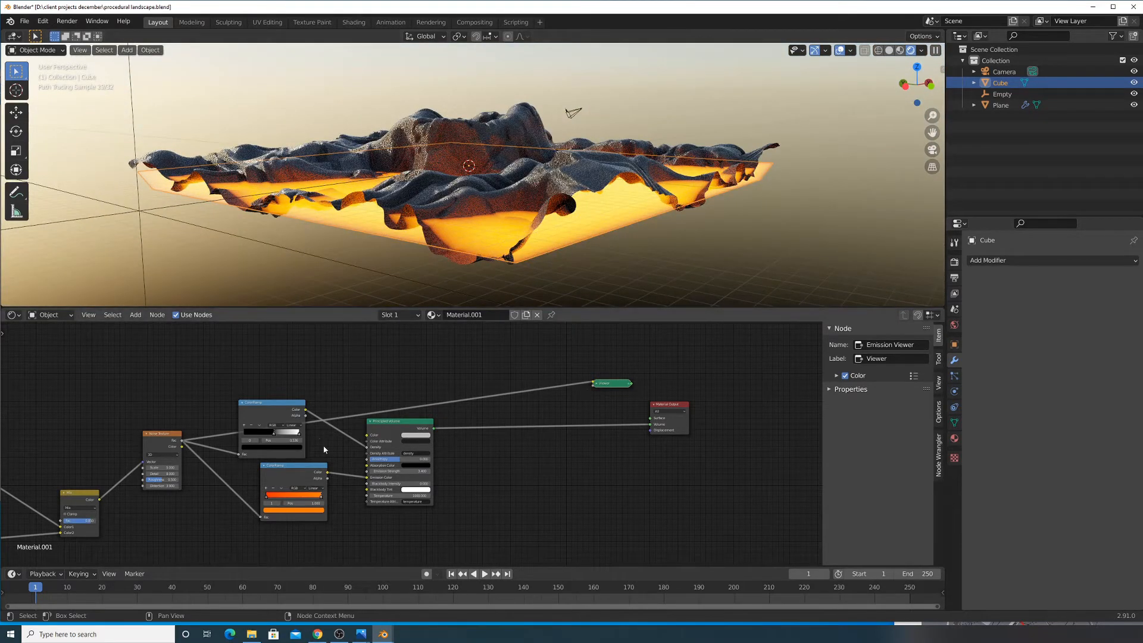
Move the Principled Volume node slightly away from the ColorRamps and try another Emission Strength value
scroll(319, 445, "up", 2)
middle_click_drag(290, 463, 305, 462)
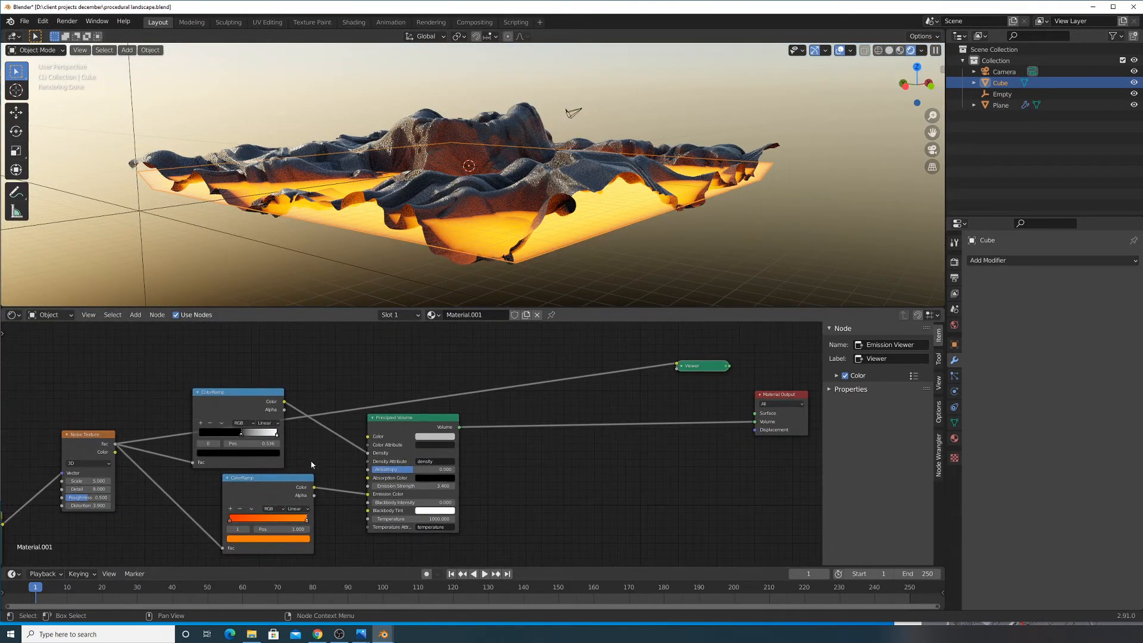
left_click_drag(404, 427, 434, 440)
left_click_drag(447, 498, 687, 499)
key("Escape")
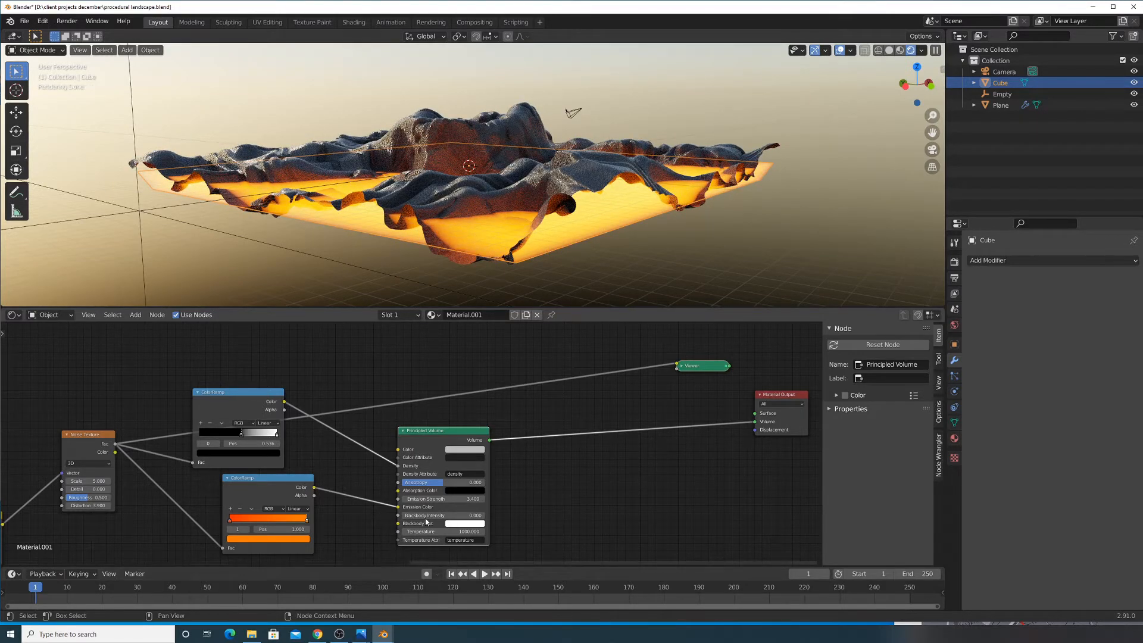
mouse_move(247, 436)
left_mouse_down()
mouse_move(263, 434)
mouse_move(241, 436)
mouse_move(247, 453)
left_mouse_up()
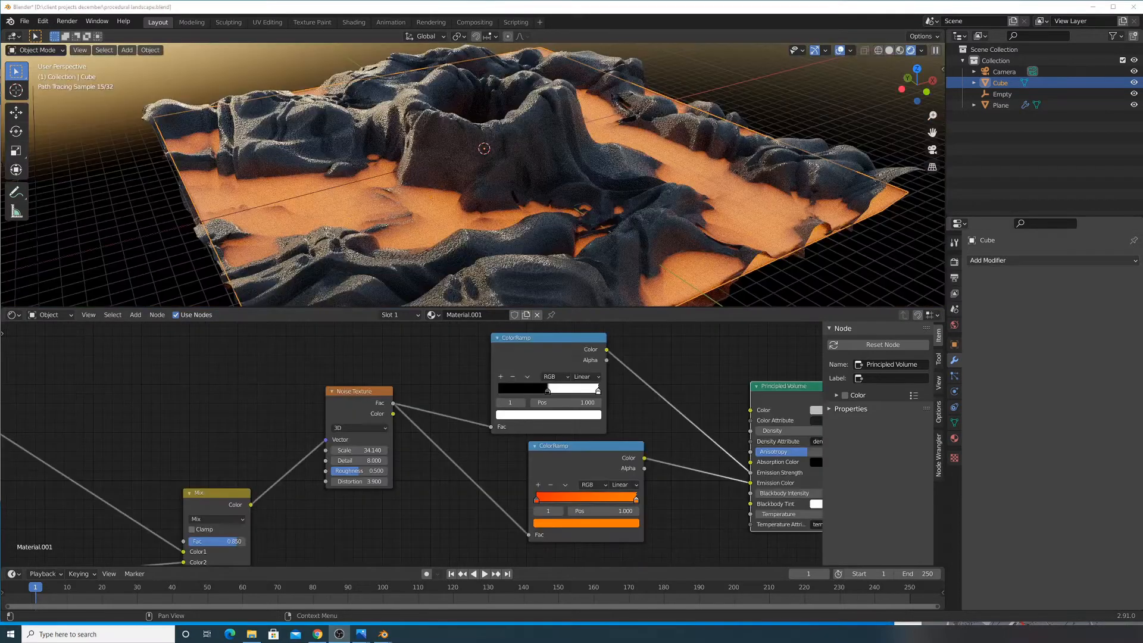
Preview the output of the ColorRamp feeding Emission Strength on the cube, and switch back to the Principled Volume
middle_click_drag(776, 381, 644, 373)
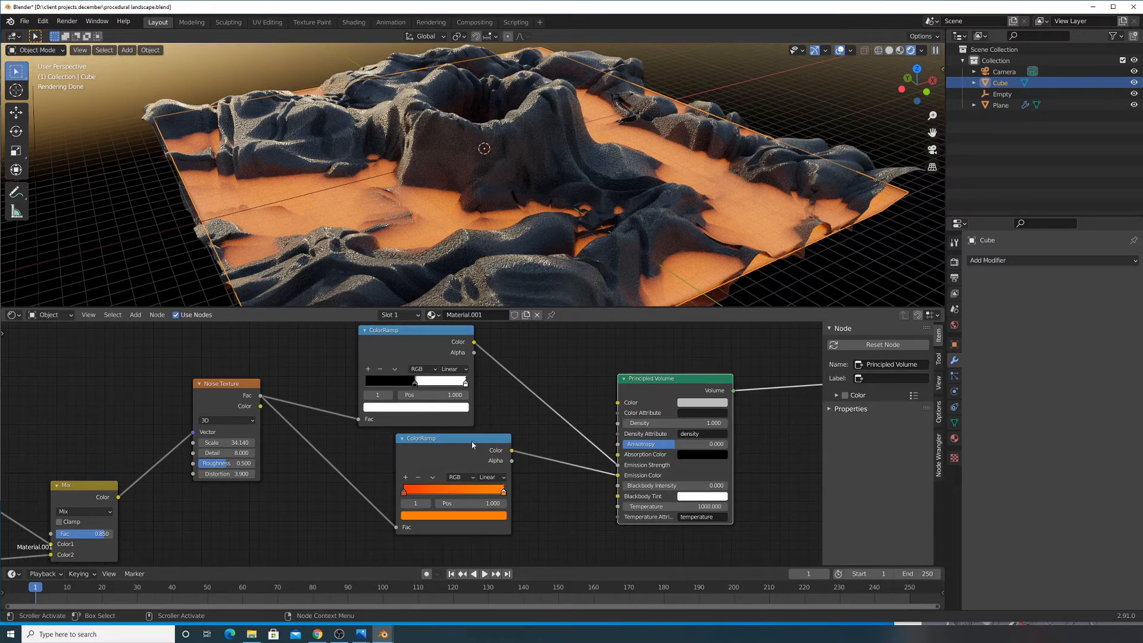
left_click(407, 342, "ctrl+shift")
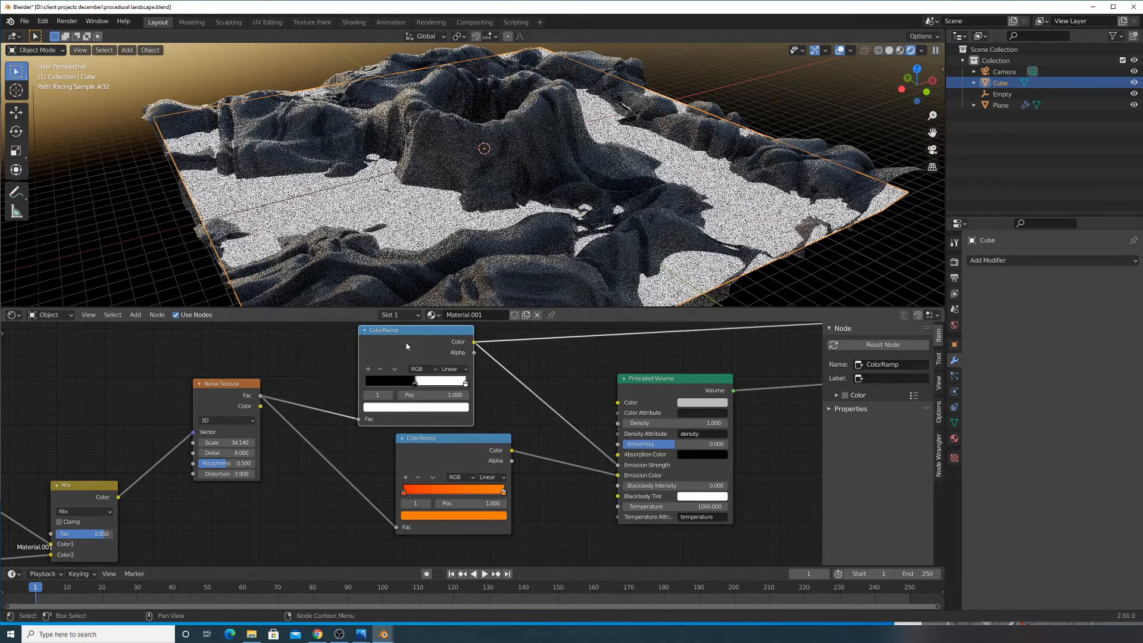
middle_click_drag(435, 266, 440, 224)
scroll(494, 253, "up", 1)
left_click(640, 394, "ctrl+shift")
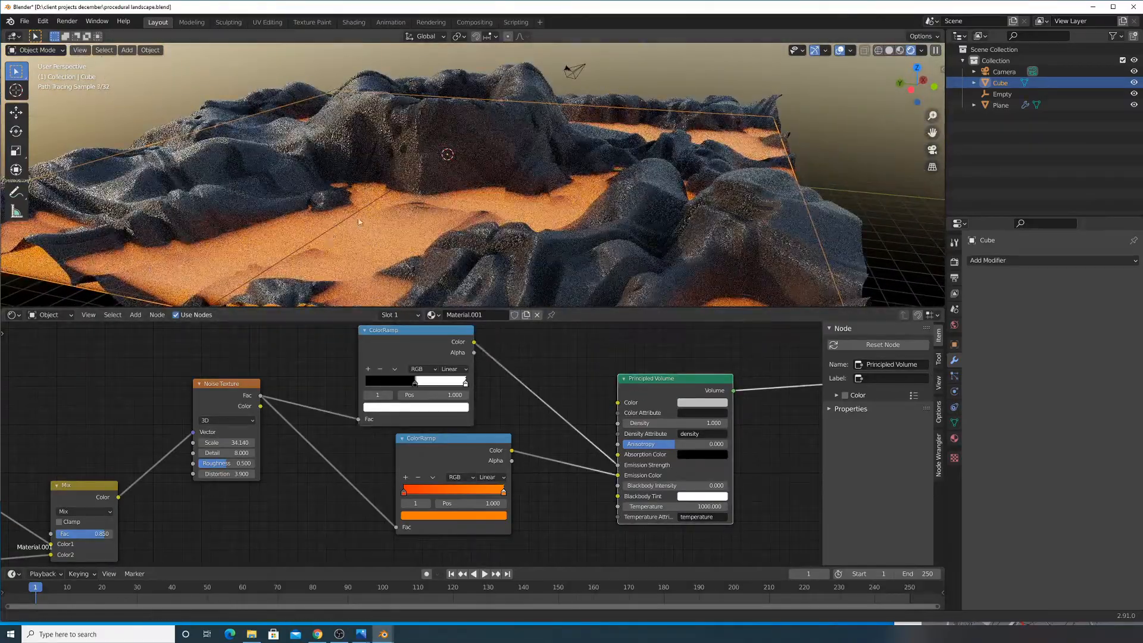
Examine the lava surface between the rocks up close and from around the terrain
scroll(441, 224, "up", 2)
scroll(440, 223, "up", 2)
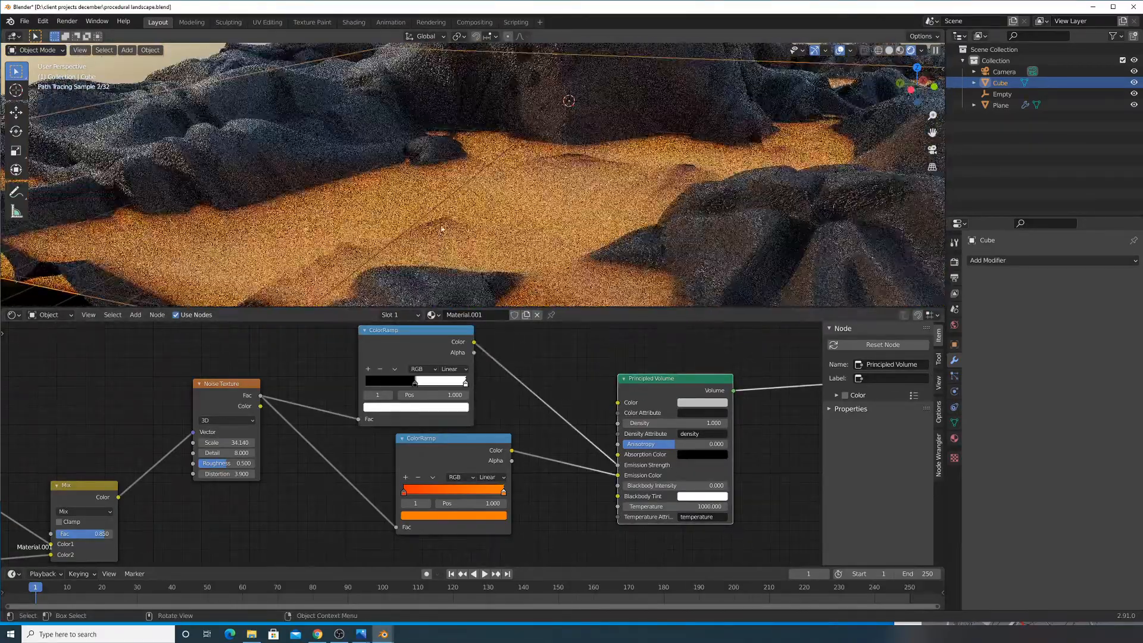
middle_click_drag(387, 260, 400, 217, "shift")
scroll(400, 217, "up", 4)
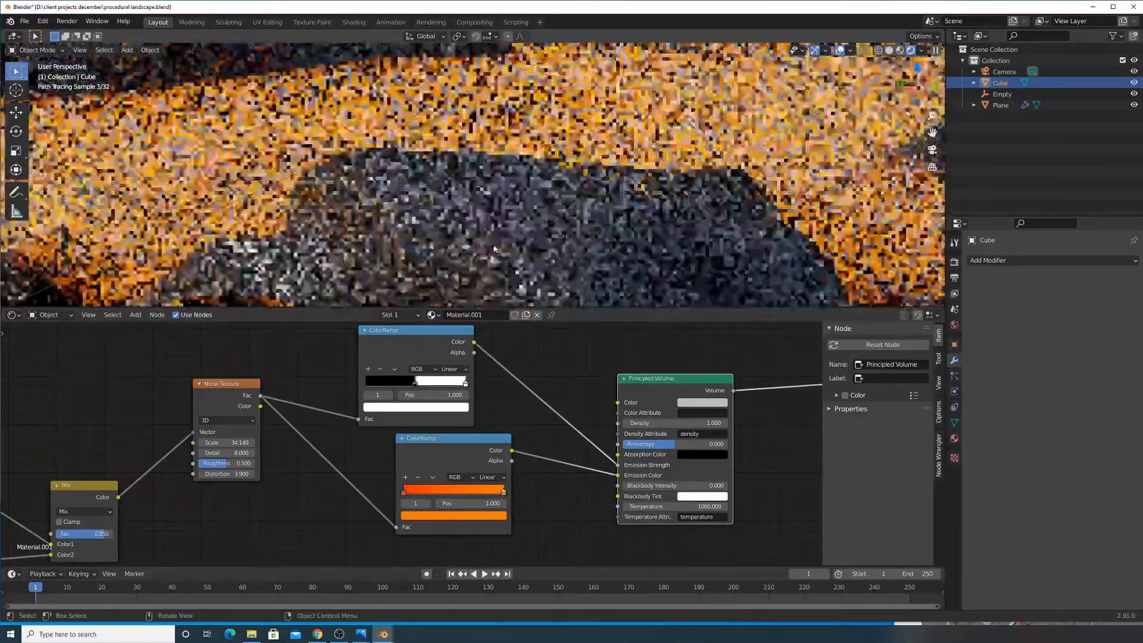
middle_click_drag(346, 229, 738, 212)
scroll(628, 241, "down", 8)
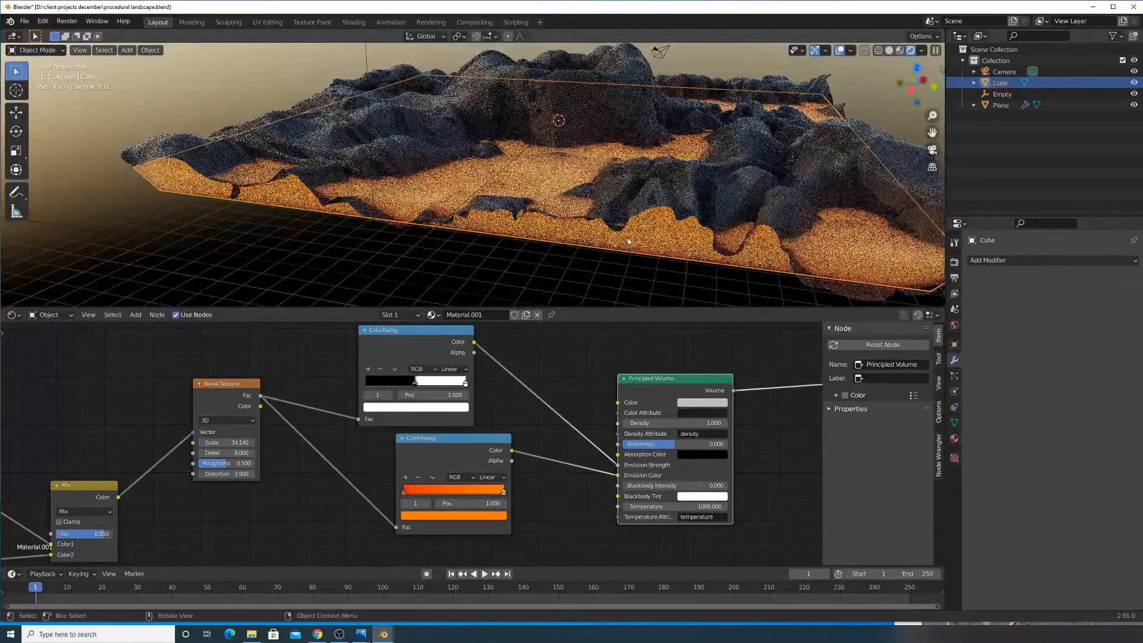
middle_click_drag(628, 241, 586, 261)
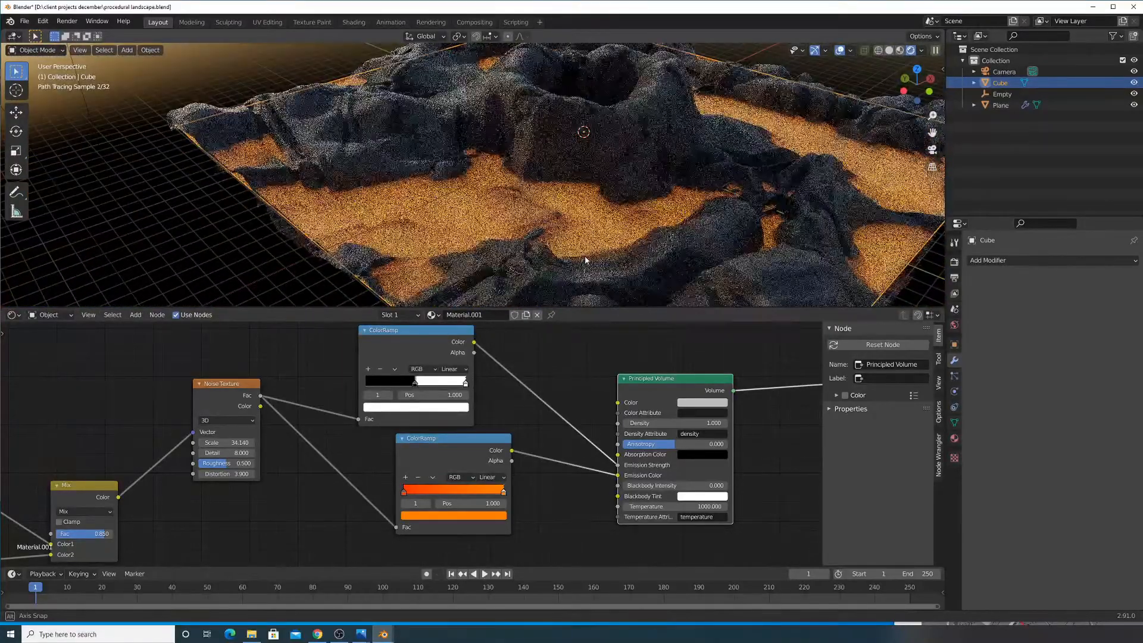
Set the lava Noise Texture's Scale to 0.1 and check the pattern around the crater
left_click(224, 442)
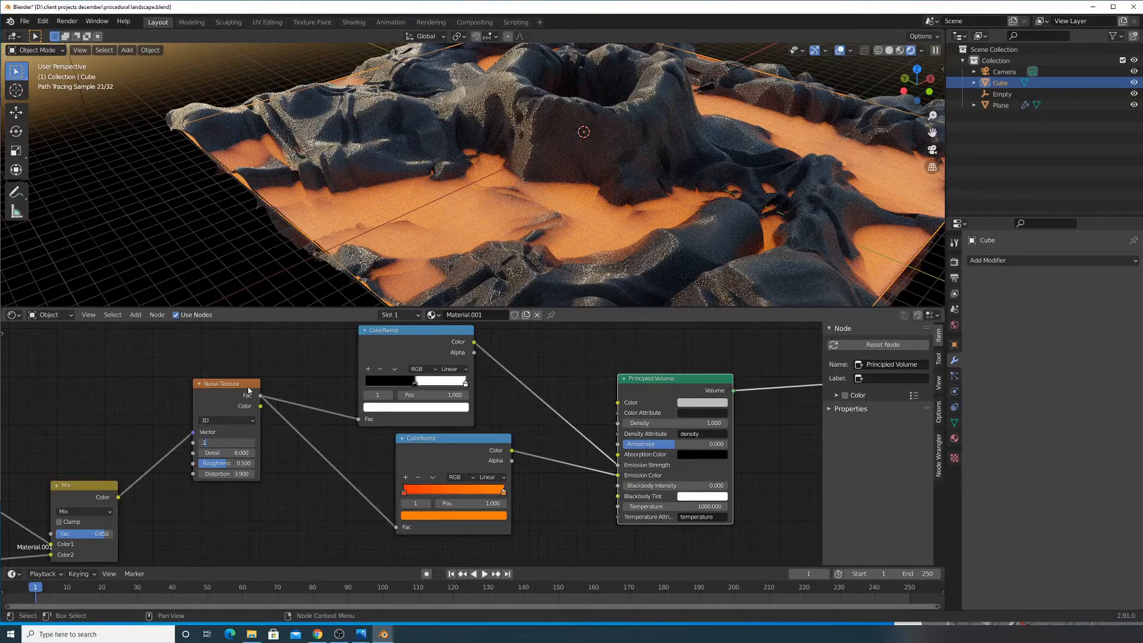
key("Return")
middle_click_drag(582, 217, 514, 200)
scroll(442, 227, "down", 3)
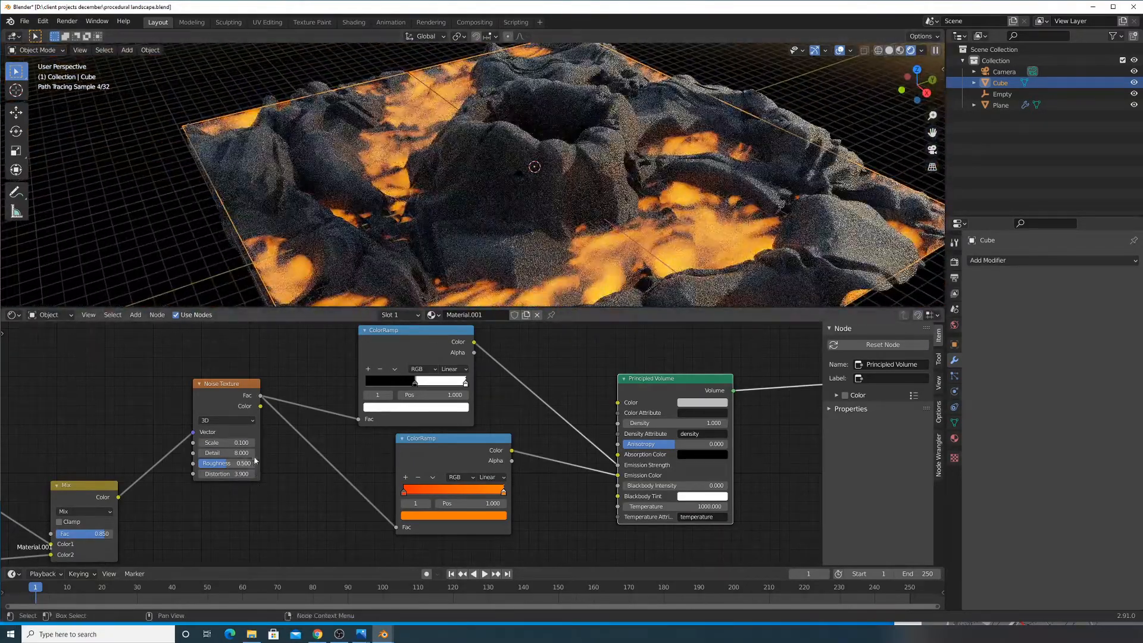
mouse_move(495, 215)
middle_mouse_down()
mouse_move(536, 228)
mouse_move(559, 166)
mouse_move(562, 258)
mouse_move(583, 247)
mouse_move(549, 292)
mouse_move(592, 245)
mouse_move(627, 234)
mouse_move(571, 268)
middle_mouse_up()
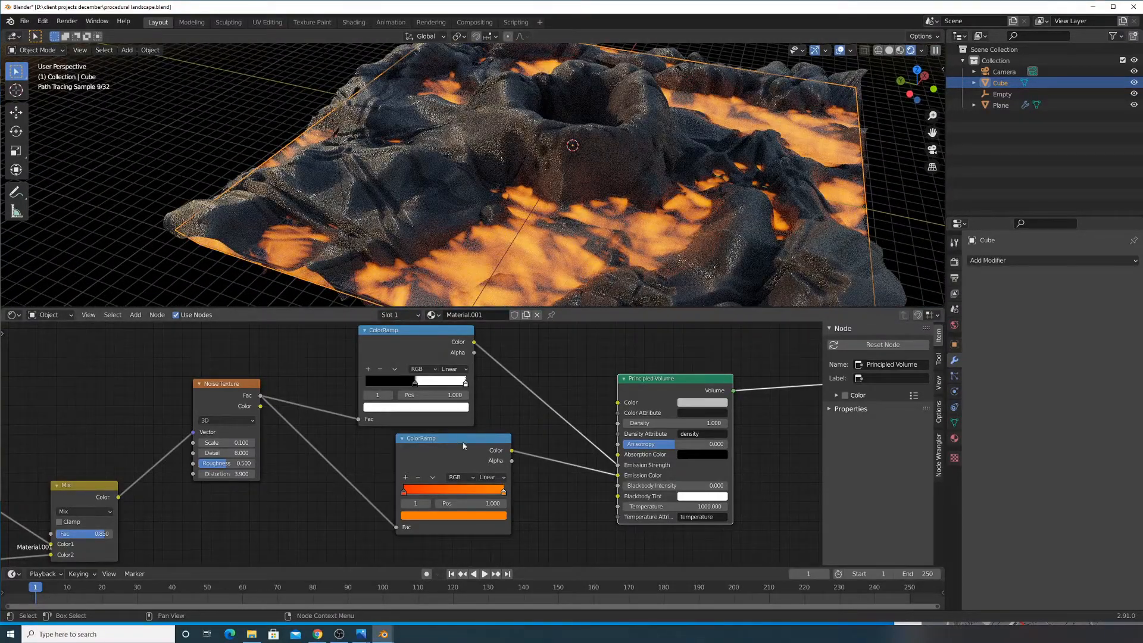
Set the RGB values of the emission strength ColorRamp's white stop to 4 and the Noise Texture's Scale to 0.3
left_click(450, 408)
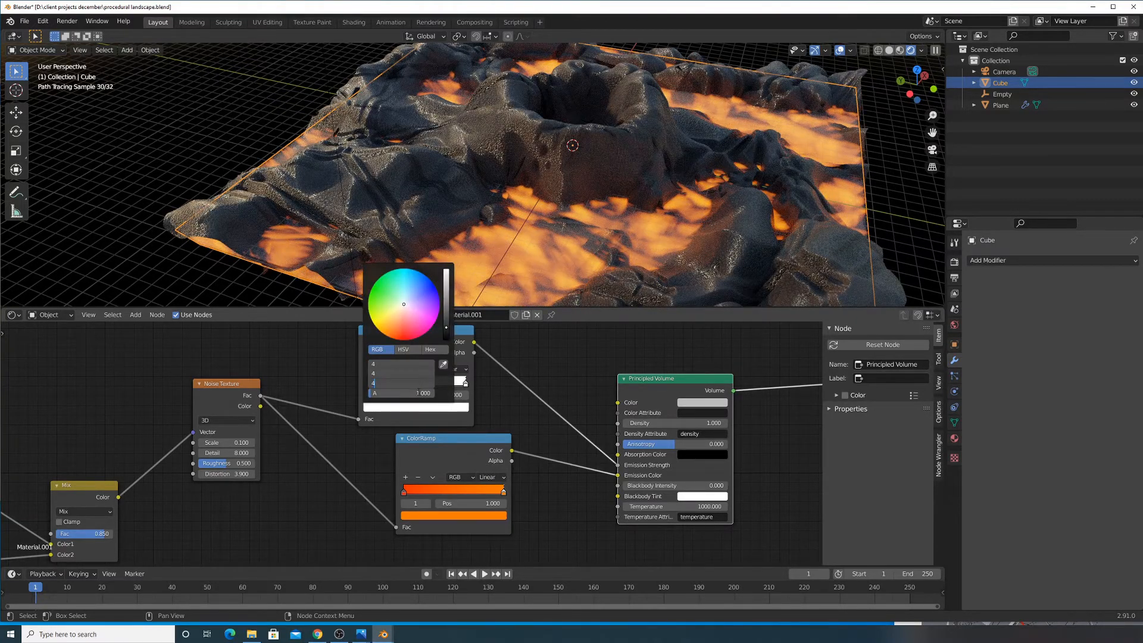
type("4")
key("Return")
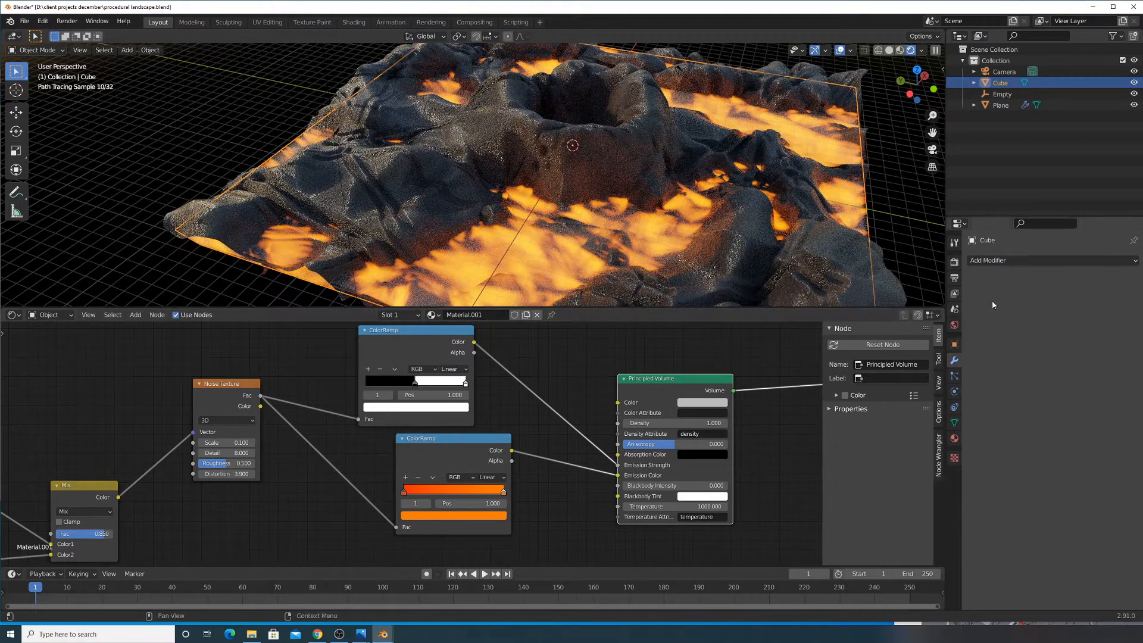
left_click_drag(231, 439, 245, 442, "shift")
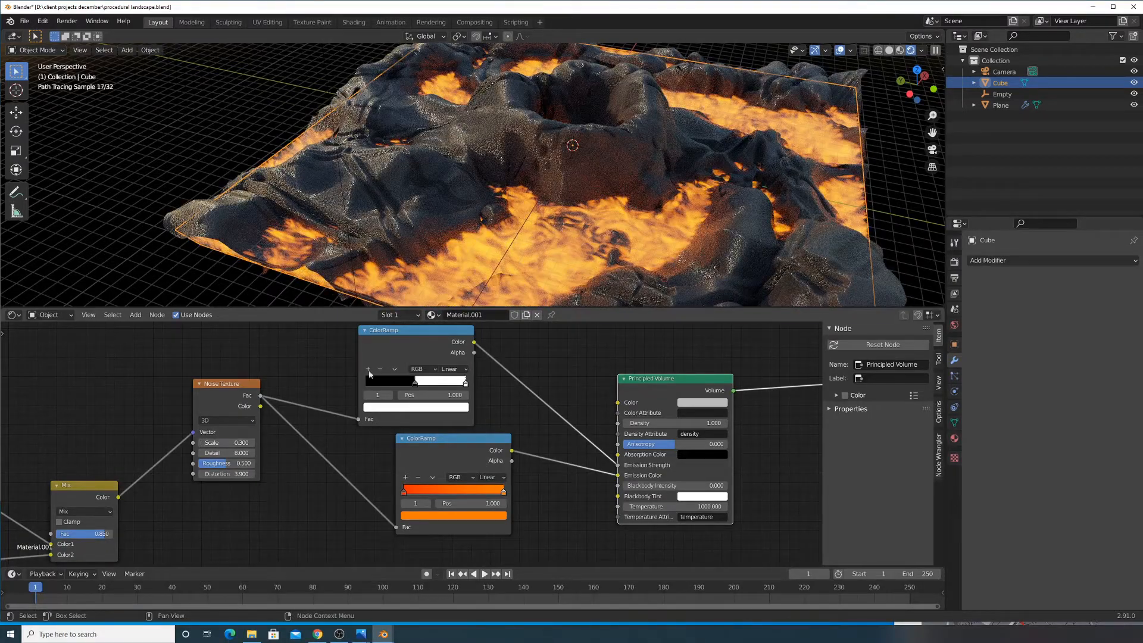
middle_click_drag(560, 197, 578, 213)
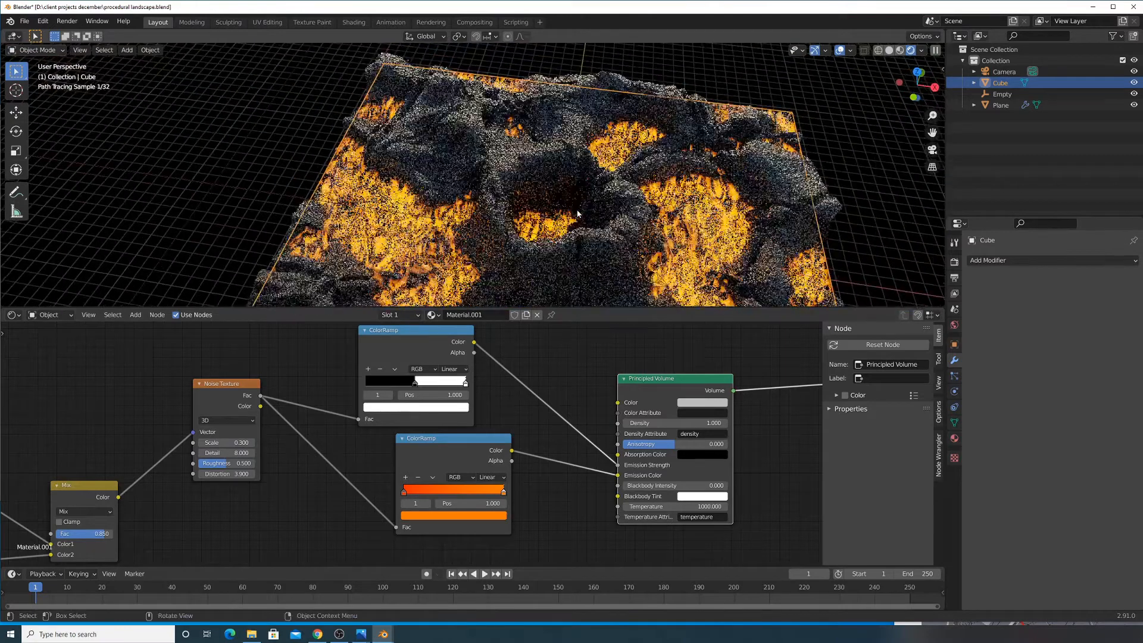
Try a factor of 0.9 on the Mix node that blends the two Mapping nodes, and settle on 0.95
middle_click_drag(179, 536, 714, 530)
scroll(477, 434, "down", 6)
middle_click_drag(477, 434, 505, 482)
scroll(534, 451, "up", 3)
scroll(534, 448, "up", 1)
middle_click_drag(166, 405, 559, 505)
left_click_drag(595, 511, 573, 511)
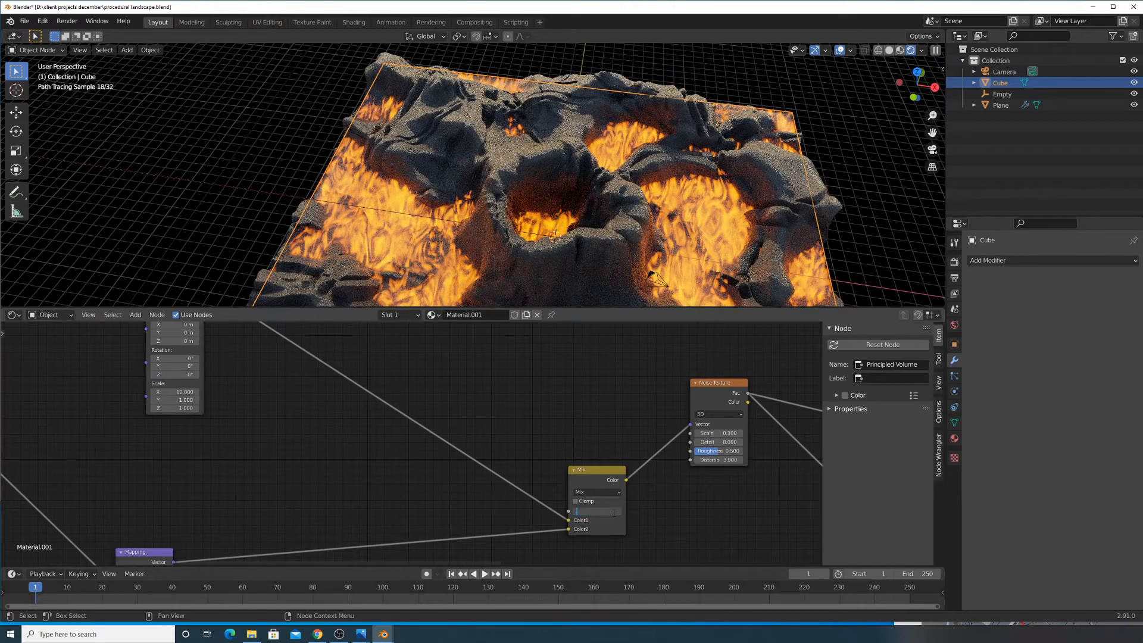
type("0.9")
key("Return")
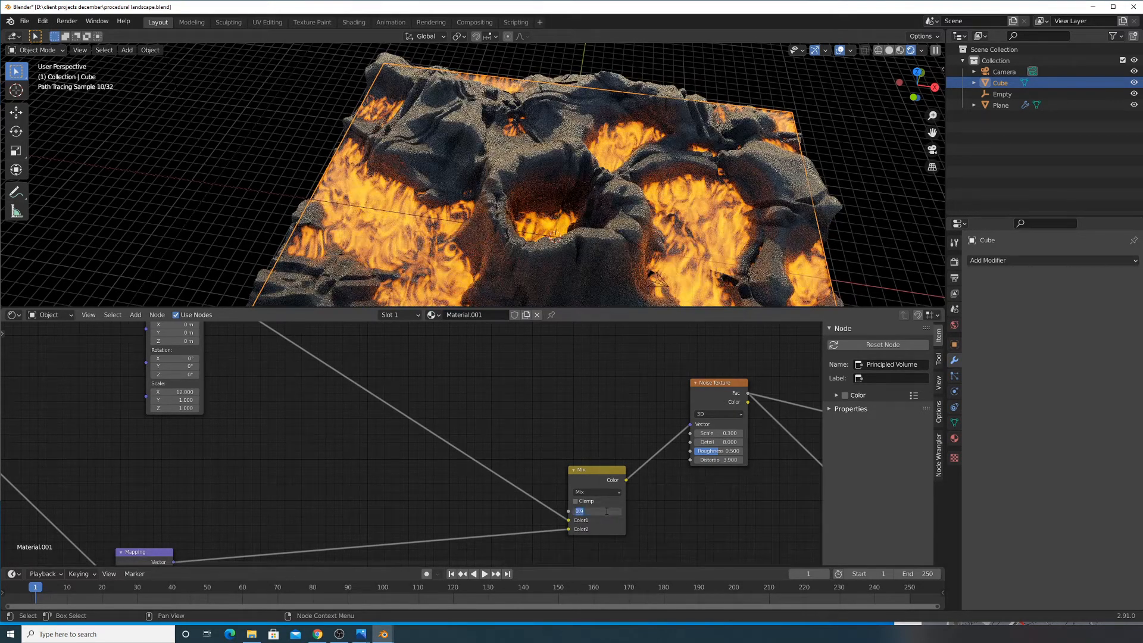
key("Return")
Try another Detail value for the lava Noise Texture
middle_click_drag(375, 425, 650, 289)
middle_click_drag(469, 546, 361, 475)
middle_click_drag(545, 454, 217, 557)
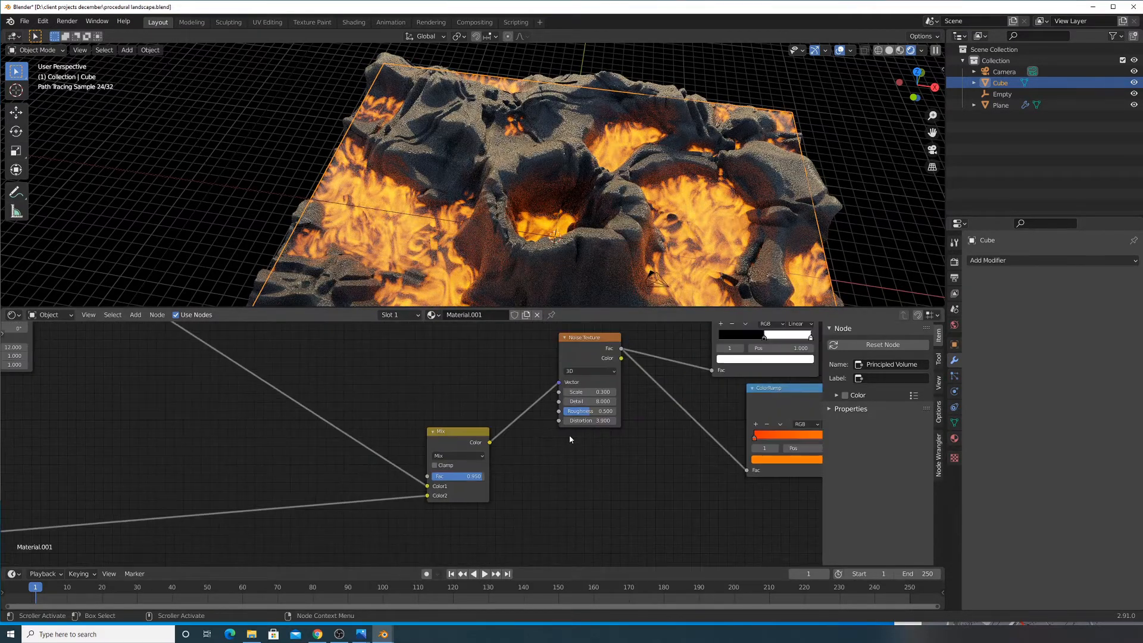
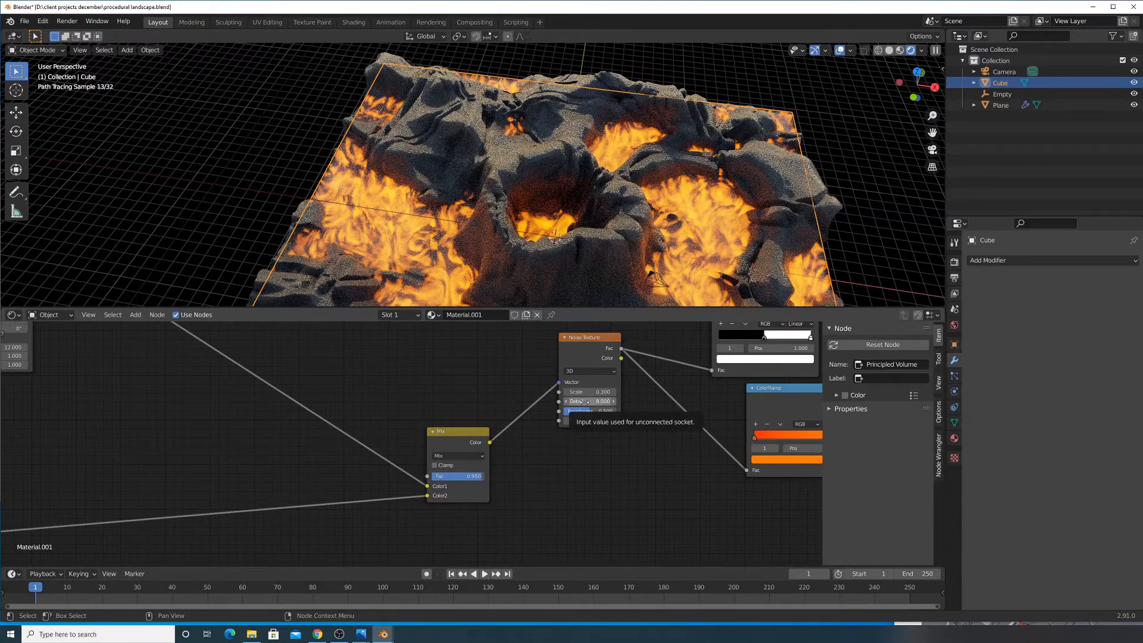
left_click_drag(589, 402, 566, 392)
mouse_move(313, 479)
middle_mouse_down()
mouse_move(556, 417)
mouse_move(303, 475)
middle_mouse_up()
scroll(556, 416, "down", 3)
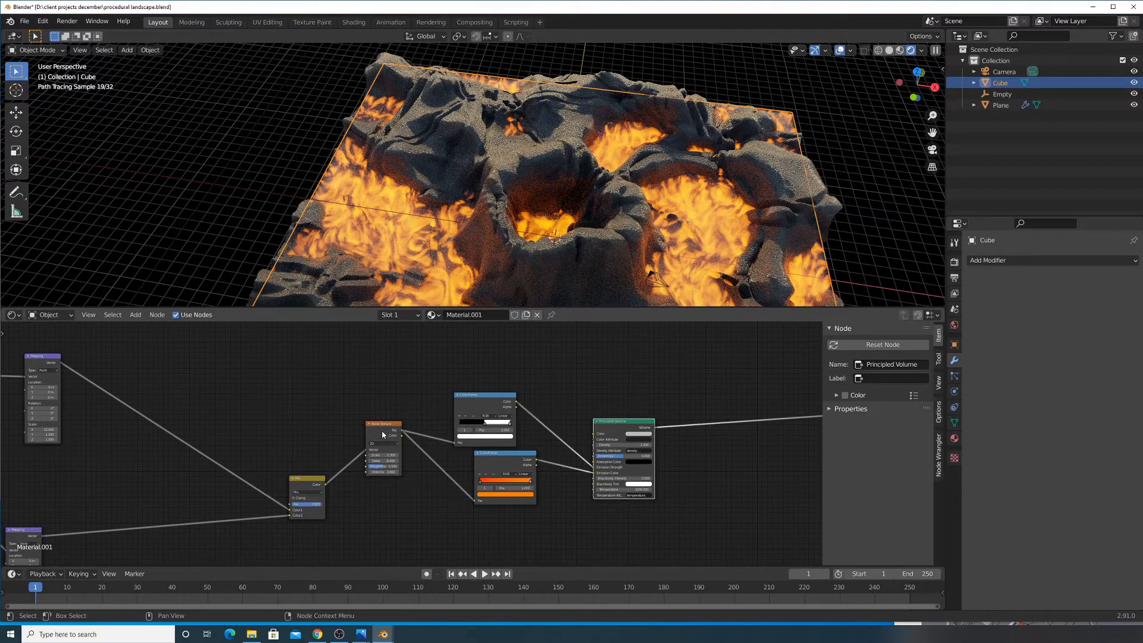
Duplicate the Mix node and insert the copy between the original Mix node and the Noise Texture
left_click_drag(383, 435, 405, 467)
middle_click_drag(405, 467, 552, 400)
scroll(536, 433, "down", 2)
left_click_drag(481, 437, 457, 417)
key("shift+d")
left_click(492, 433)
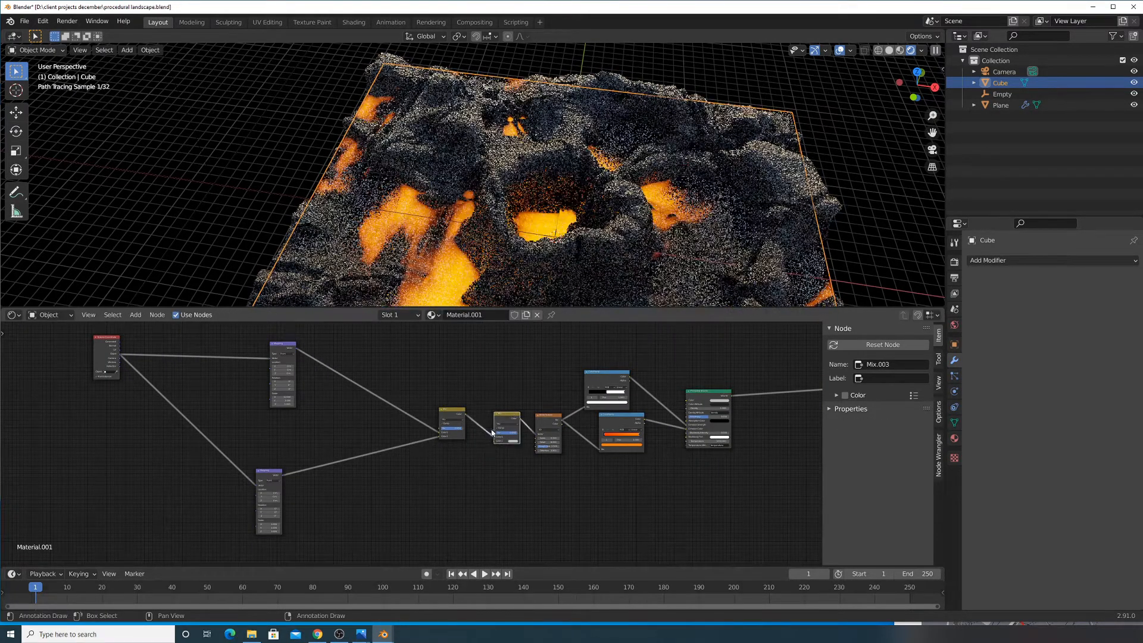
scroll(363, 363, "down", 2)
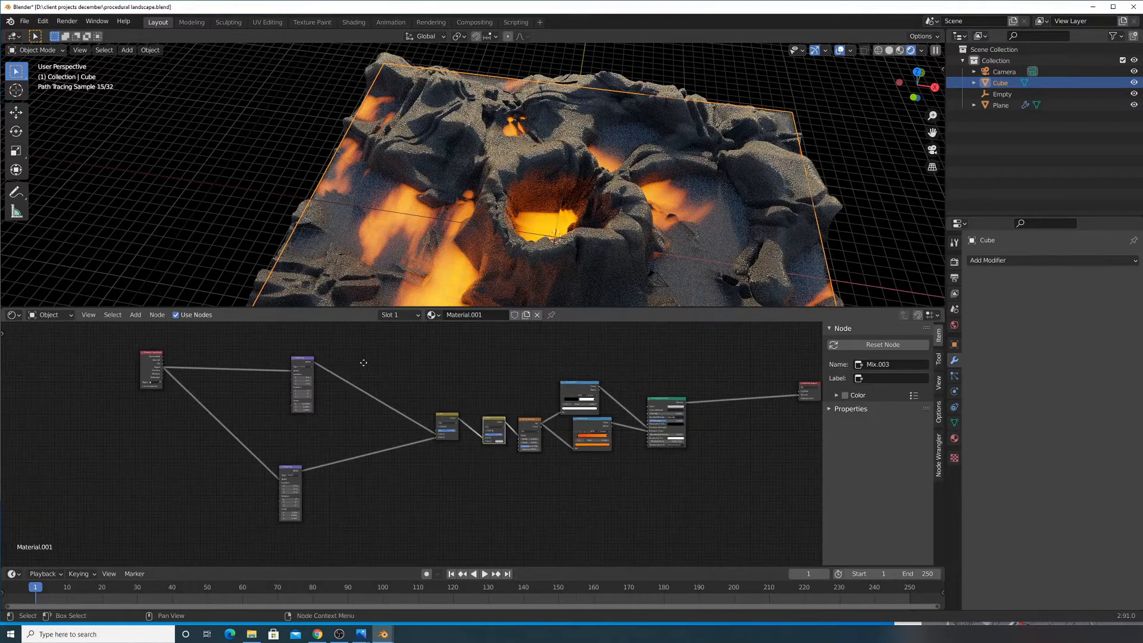
Add a Musgrave Texture node and place it below the Mix nodes, near the lower Mapping node
middle_click_drag(364, 363, 441, 380)
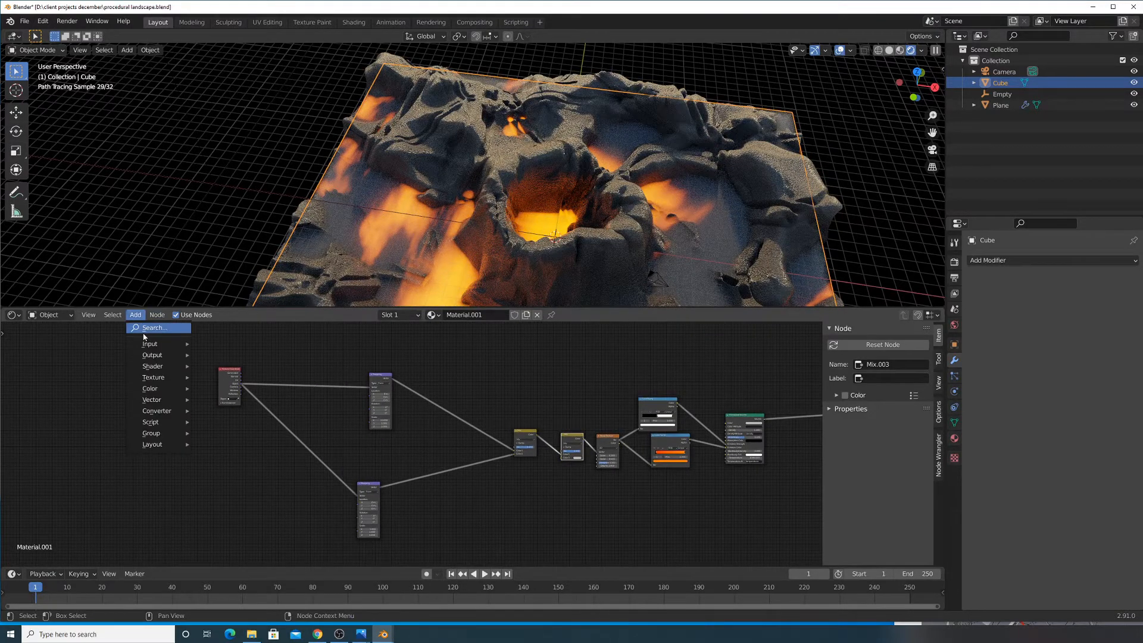
left_click(144, 329)
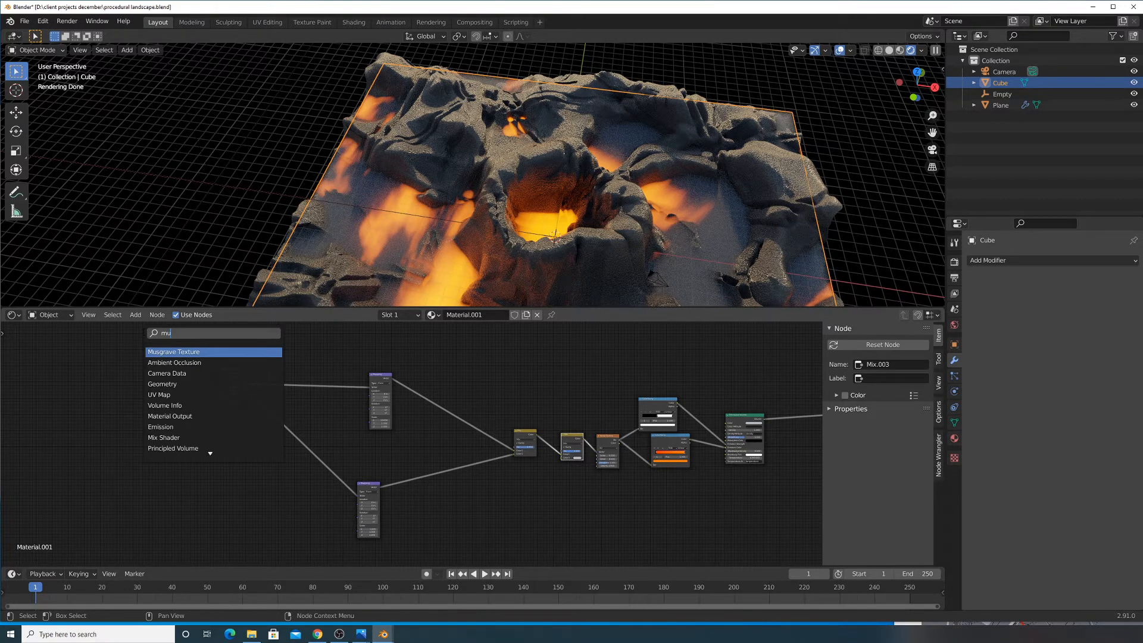
type("mu")
left_click(167, 351)
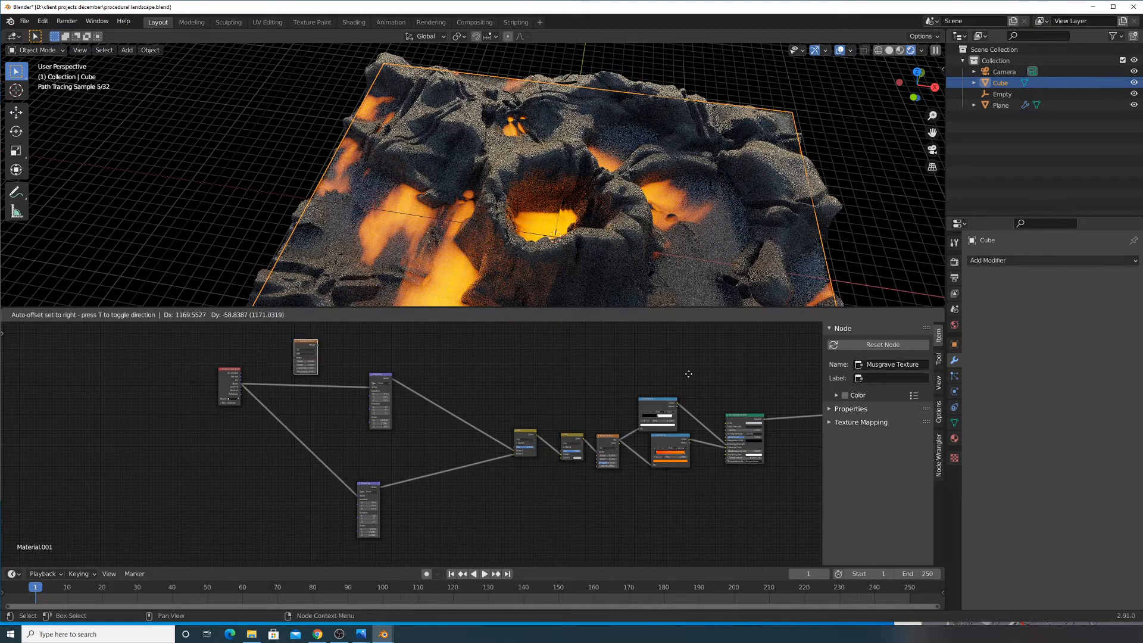
left_click(470, 518)
Link the Texture Coordinate to the Musgrave Texture and its Height output to the duplicated Mix node's Color2
scroll(236, 404, "up", 2)
left_click_drag(487, 564, 576, 504)
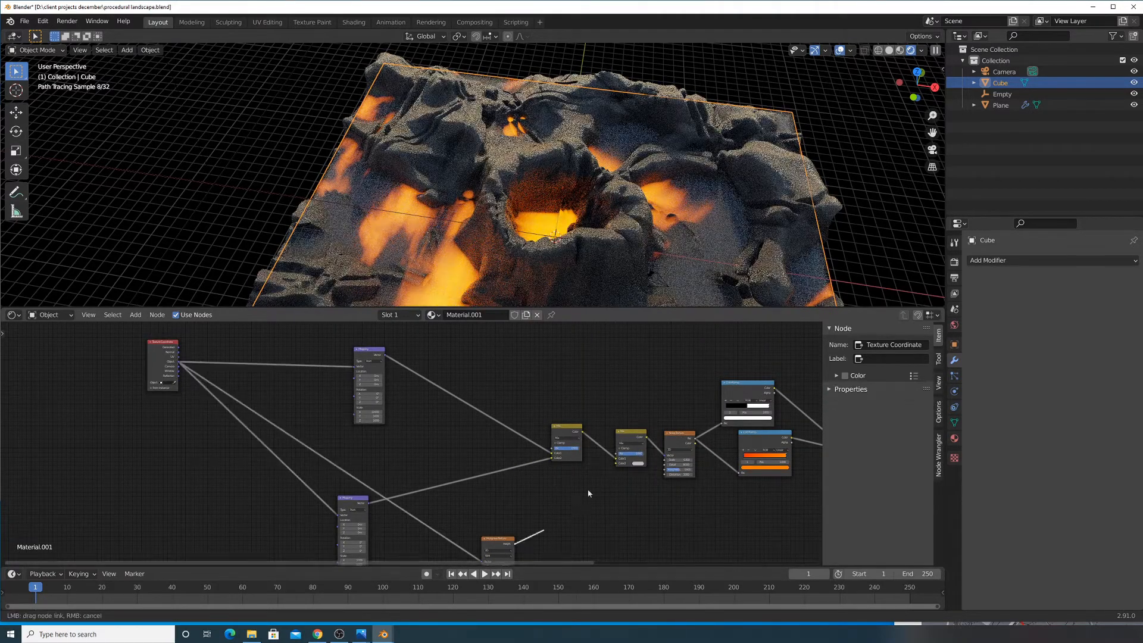
left_click_drag(618, 464, 616, 463)
scroll(601, 477, "up", 1)
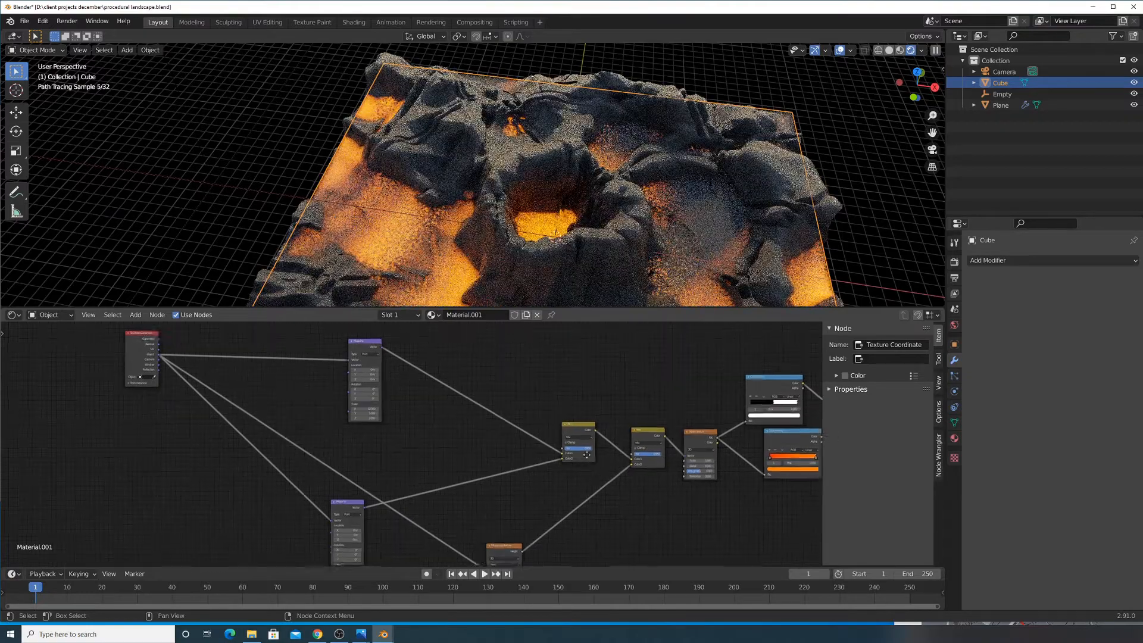
Move the Musgrave Texture node next to the lower Mapping node and check the lava in the viewport
middle_click_drag(602, 474, 523, 423)
scroll(536, 442, "up", 2)
left_click_drag(437, 521, 304, 534)
mouse_move(544, 216)
middle_mouse_down()
mouse_move(579, 163)
mouse_move(586, 266)
mouse_move(519, 209)
middle_mouse_up()
scroll(519, 210, "up", 2)
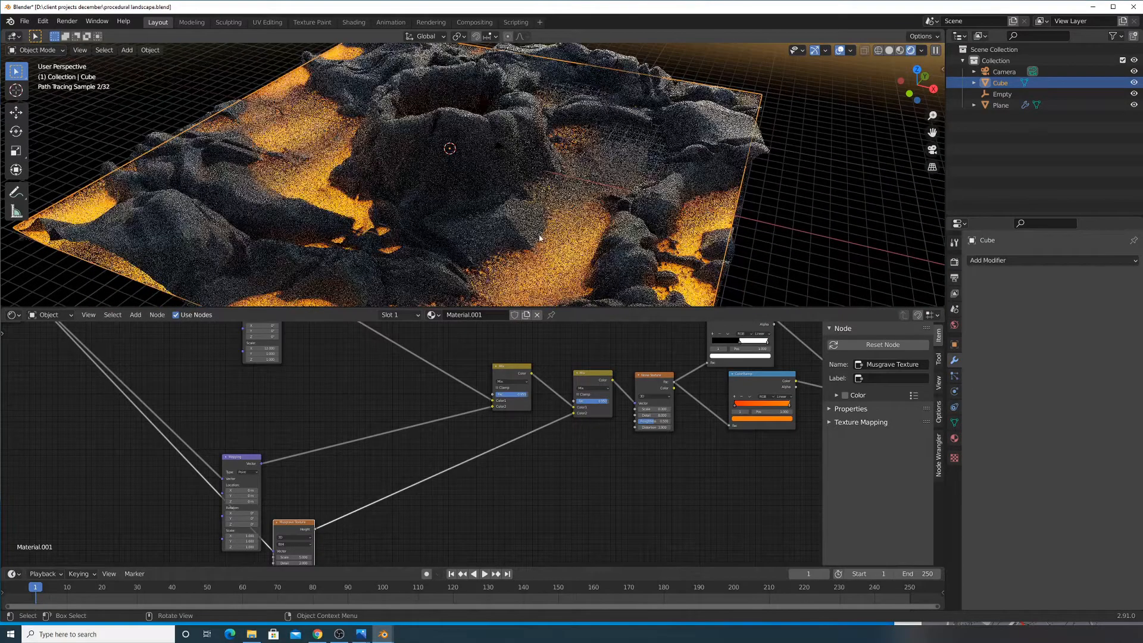
Set the Musgrave Texture's detail to 16 and dimension to 0, preview it on the cube, and lower its lacunarity and scale
scroll(568, 307, "up", 3)
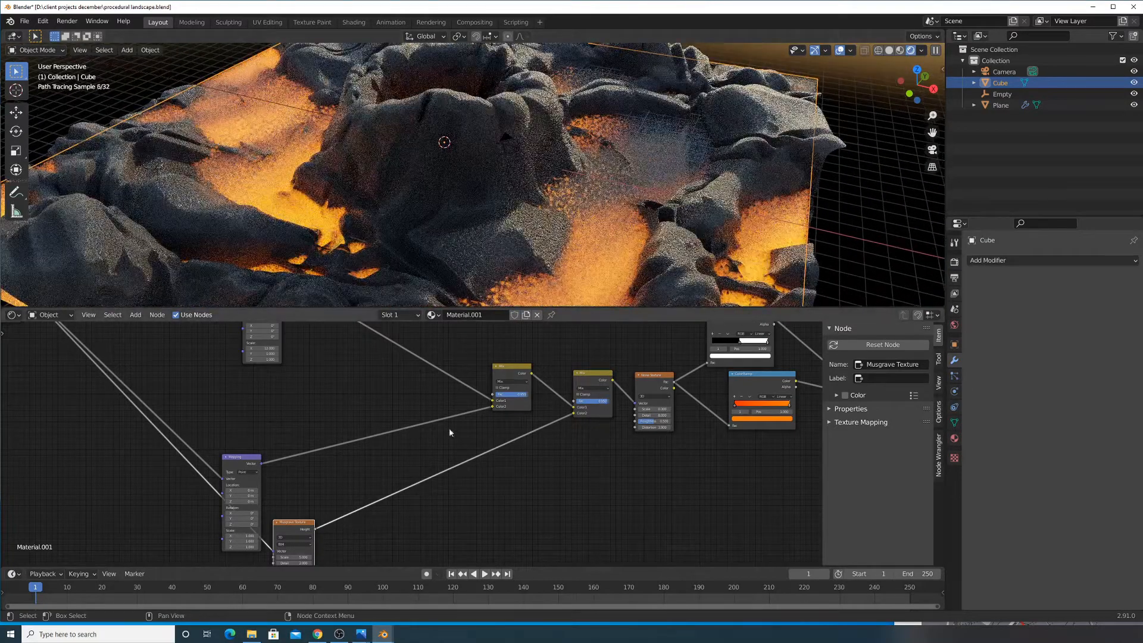
key("KP_Decimal")
left_click_drag(416, 468, 452, 468)
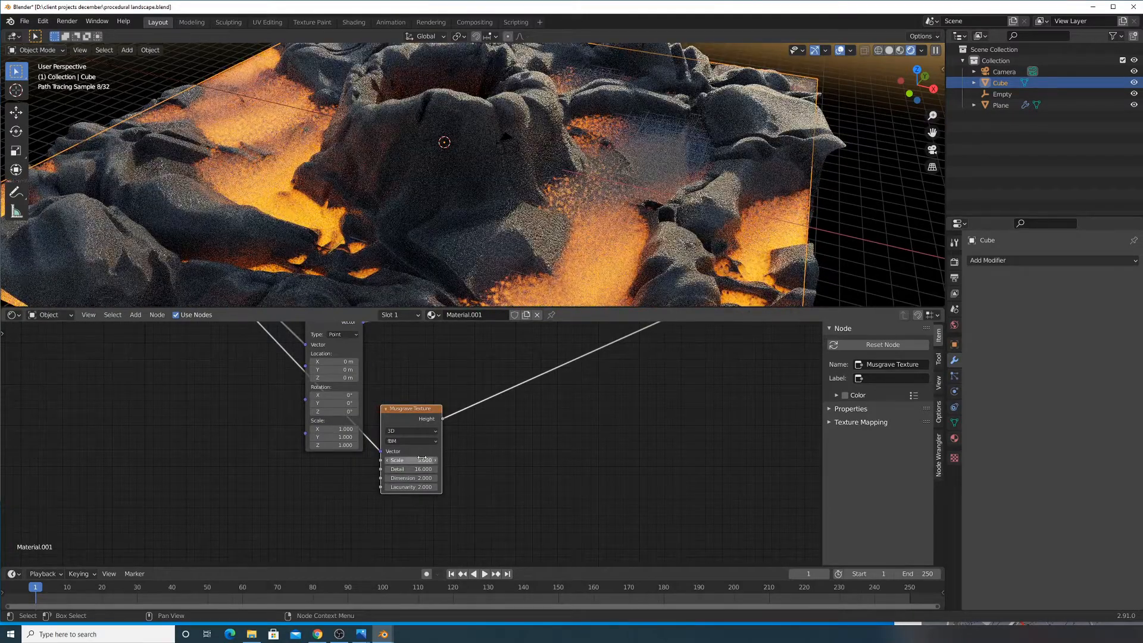
left_click_drag(424, 478, 387, 479)
left_click(426, 421, "ctrl+shift")
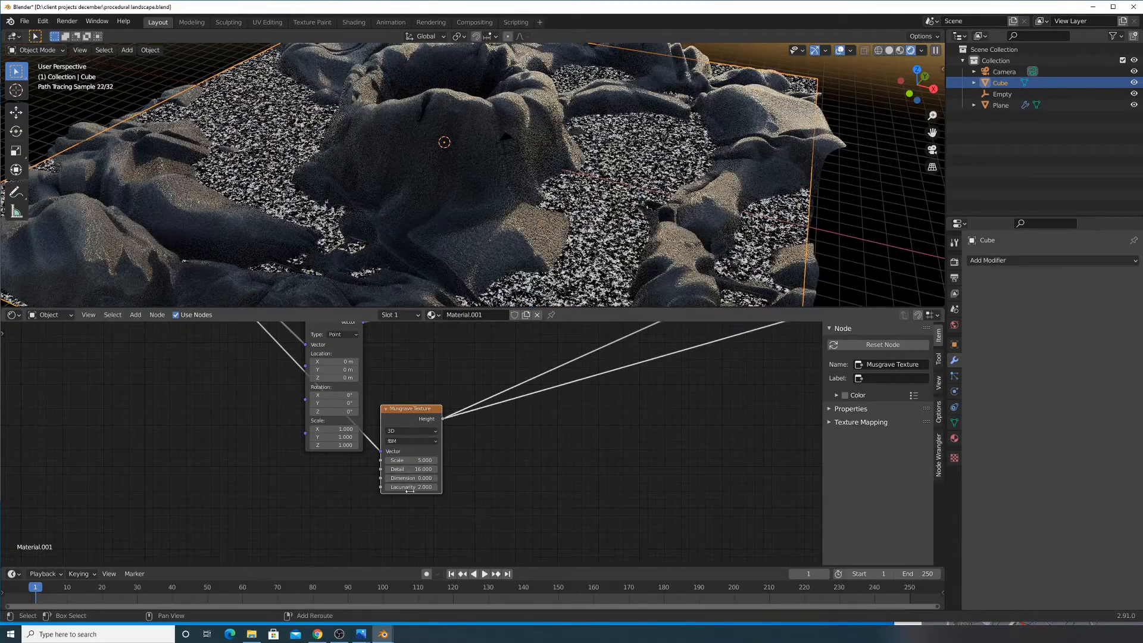
mouse_move(417, 487)
left_mouse_down()
mouse_move(393, 487)
mouse_move(433, 487)
mouse_move(399, 460)
left_mouse_up()
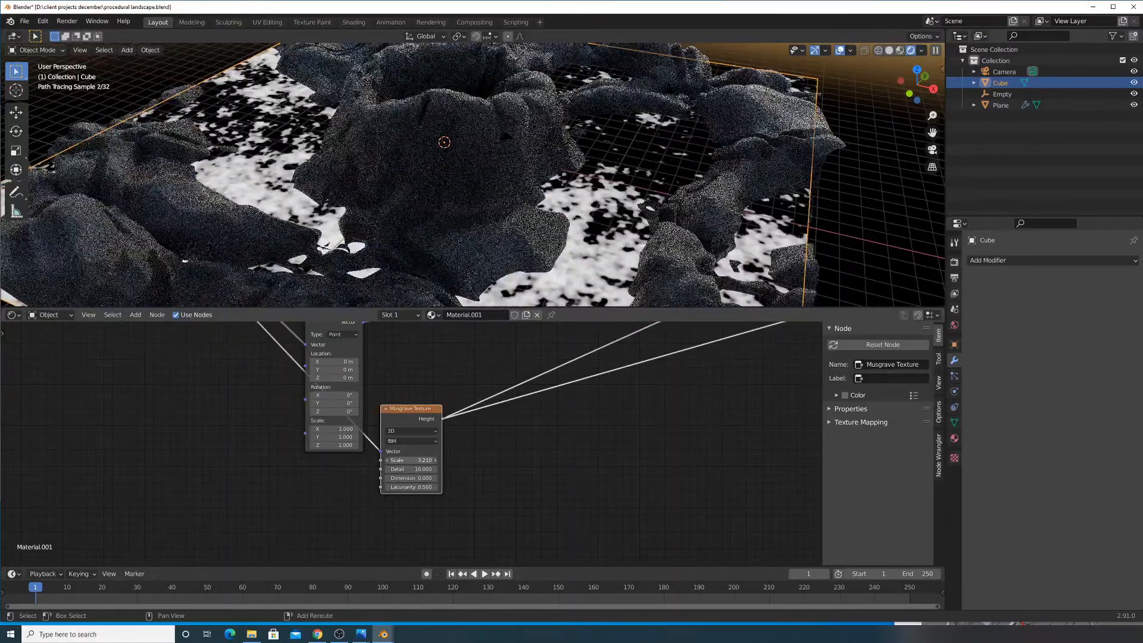
Switch the preview back to the Principled Volume and inspect the lava from several angles
scroll(507, 408, "down", 4)
scroll(350, 549, "down", 5, "ctrl")
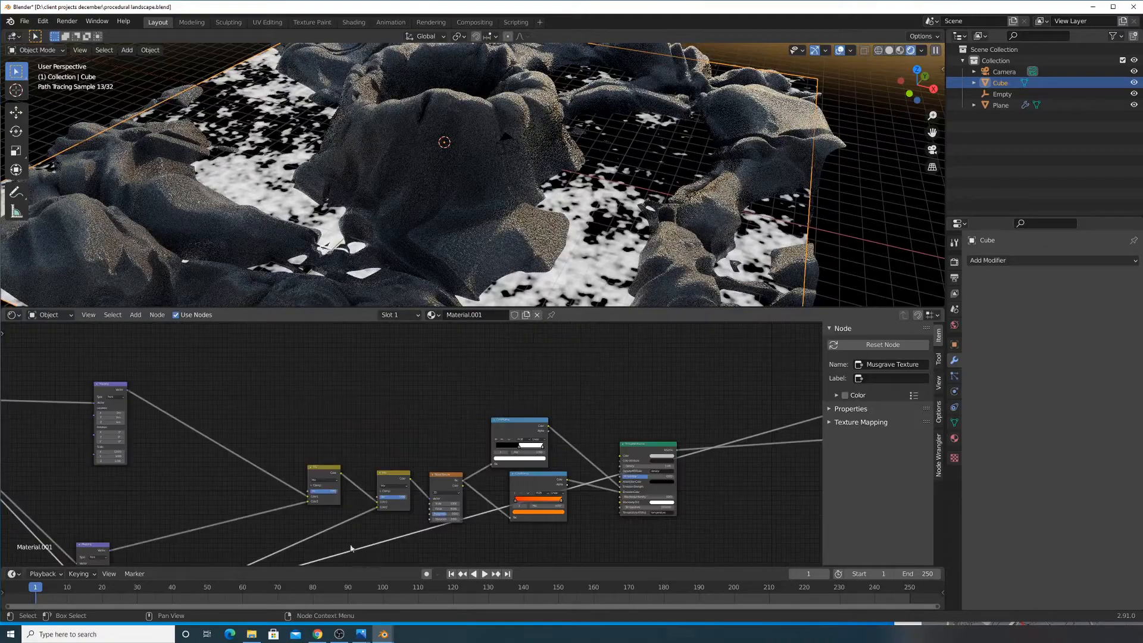
left_click(667, 442, "ctrl+shift")
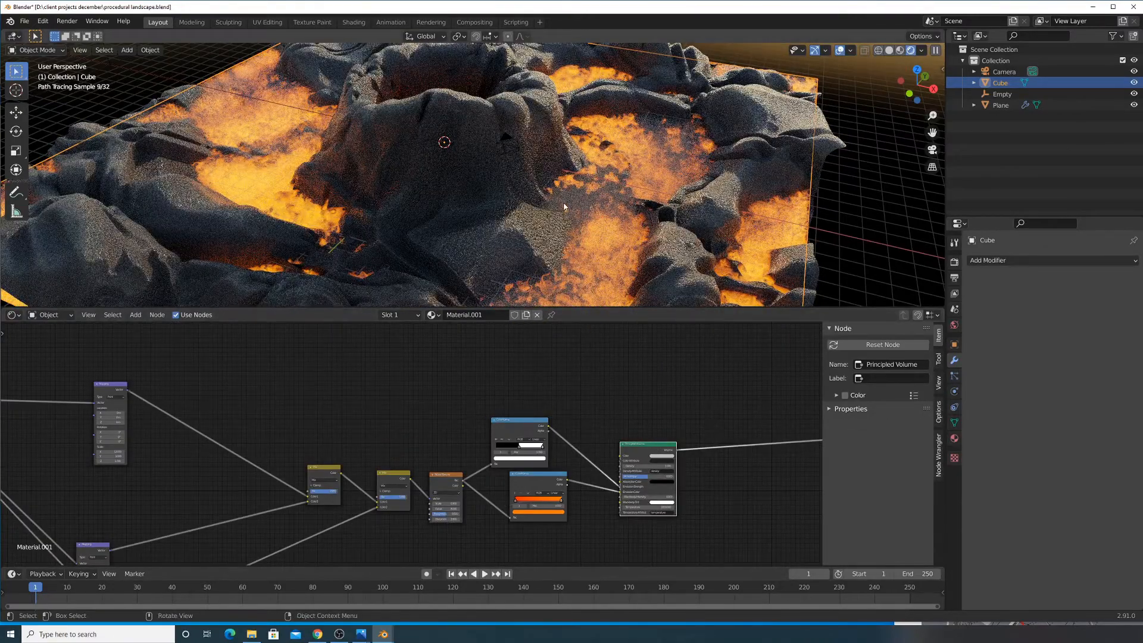
scroll(563, 204, "down", 6)
middle_click_drag(563, 204, 553, 229)
scroll(576, 230, "up", 5)
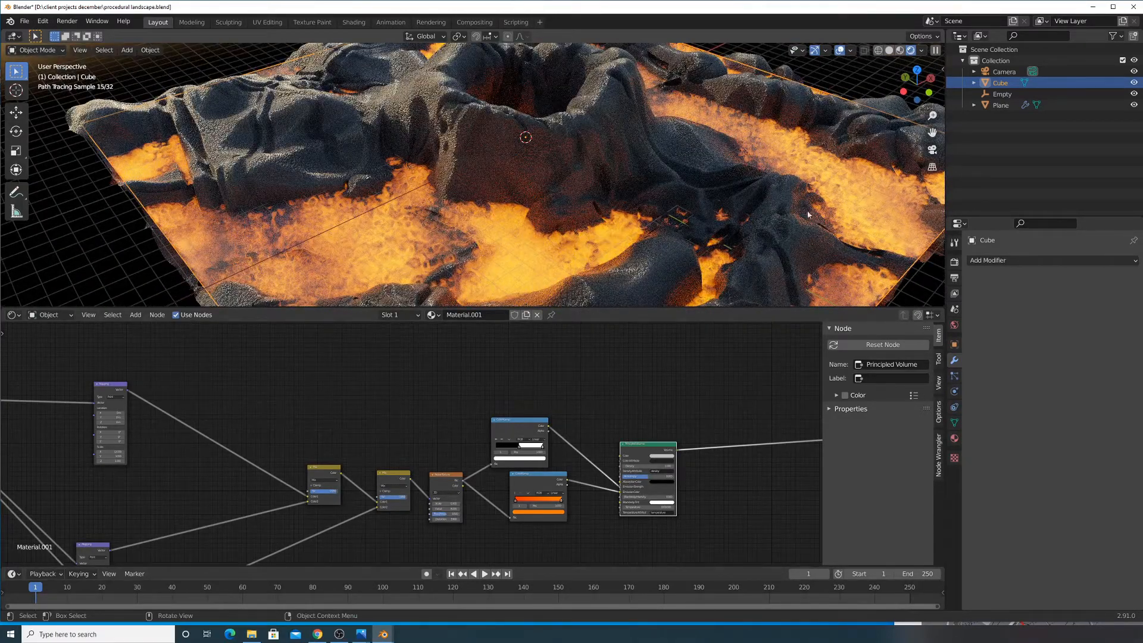
middle_click_drag(644, 107, 746, 97)
Set the first Mix node's Fac to 0.523 and check the lava pattern around the volcano
middle_click_drag(111, 472, 385, 376)
scroll(569, 444, "up", 5)
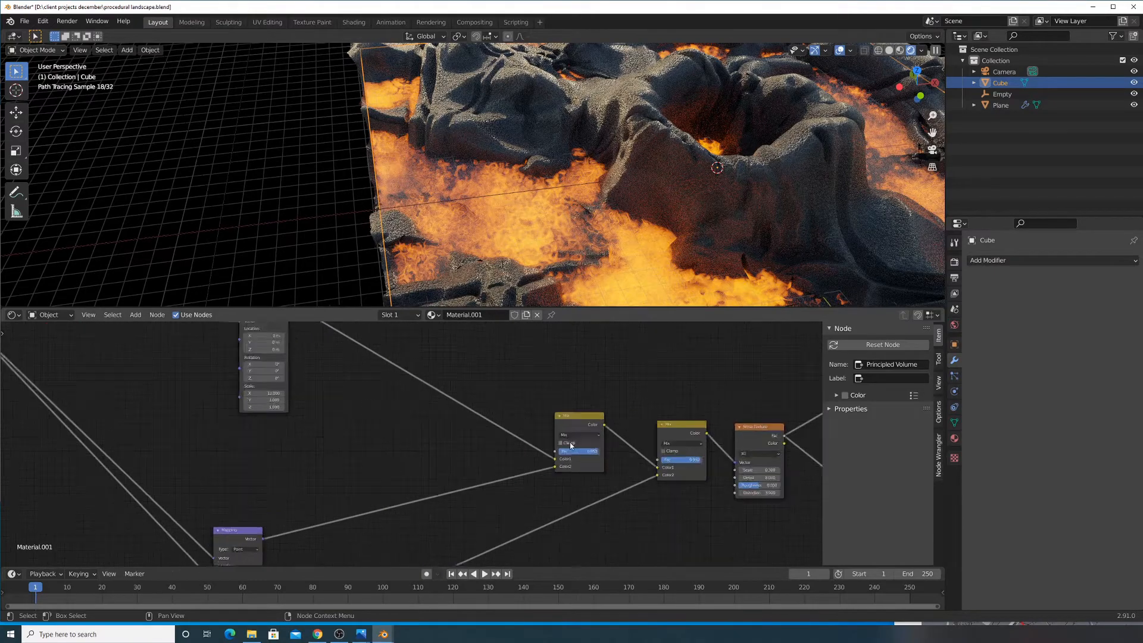
mouse_move(612, 453)
left_mouse_down()
mouse_move(570, 452)
mouse_move(595, 452)
left_mouse_up()
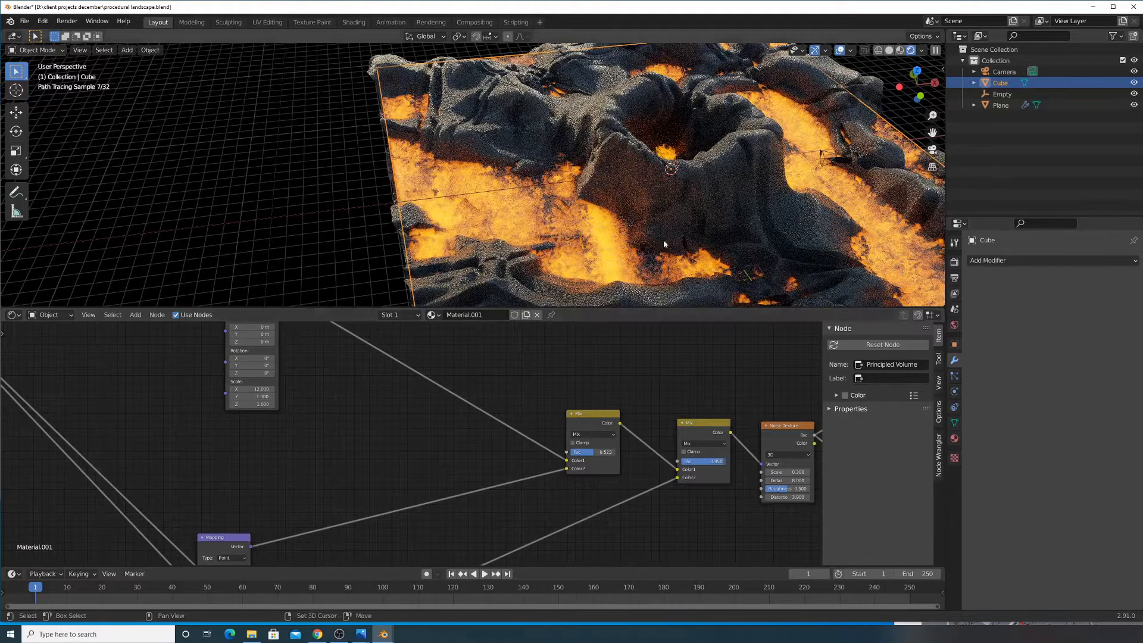
scroll(560, 216, "up", 3)
middle_click_drag(560, 220, 495, 219, "shift")
middle_click_drag(612, 229, 551, 237)
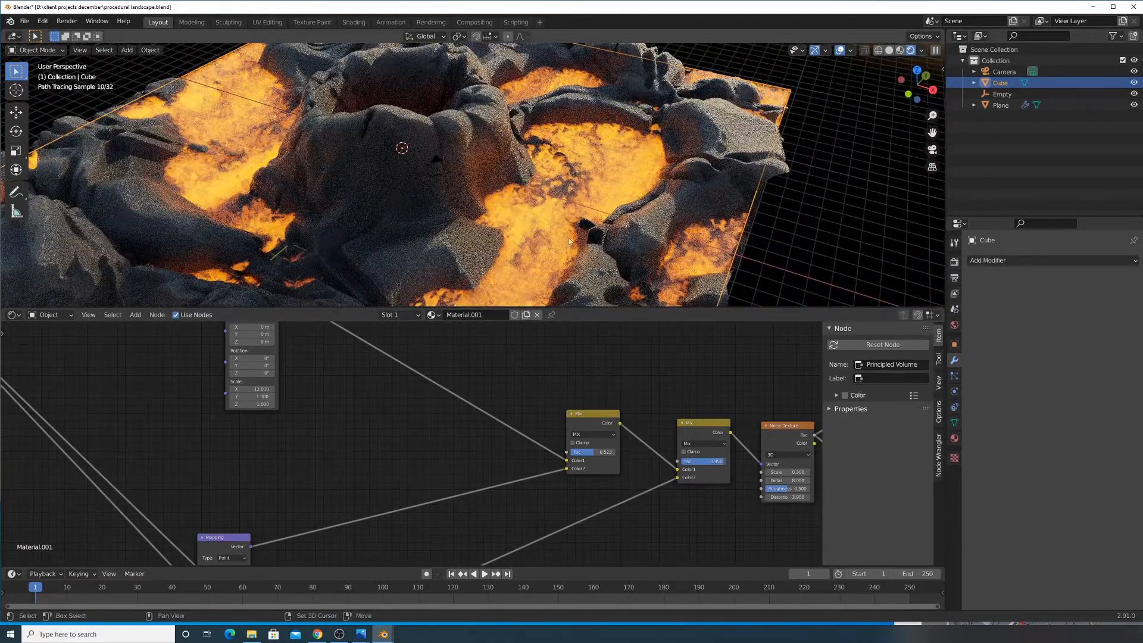
scroll(655, 106, "down", 4)
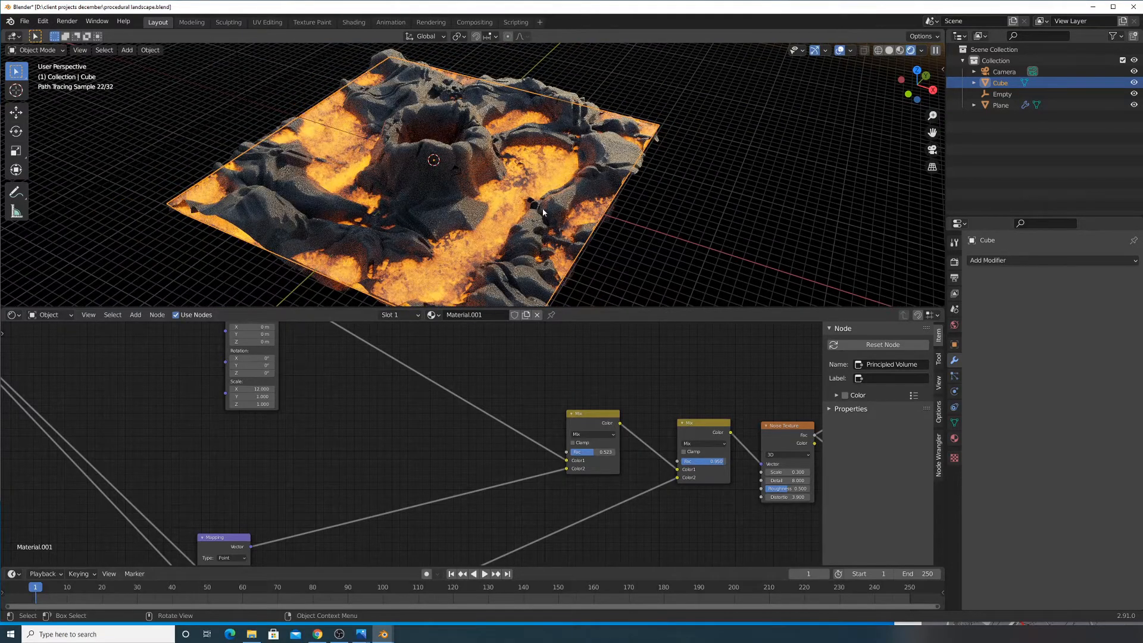
Adjust the Principled Volume's density and link the orange ColorRamp's Color output to the volume's Color input
middle_click_drag(393, 378, 0, 386)
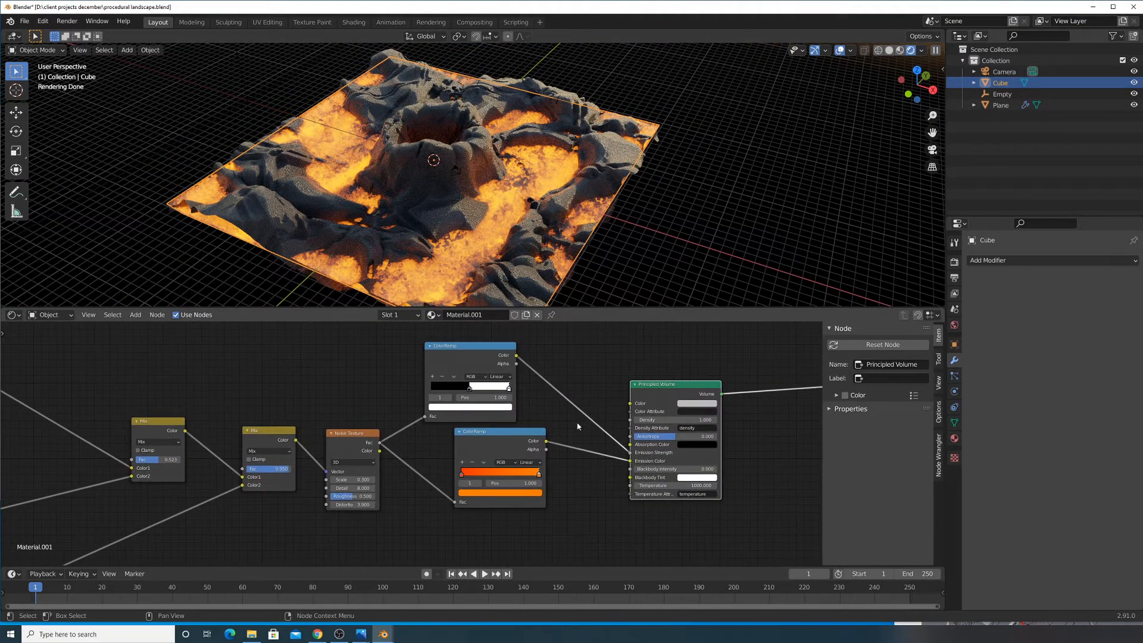
mouse_move(674, 420)
left_mouse_down()
mouse_move(705, 420)
mouse_move(691, 420)
left_mouse_up()
scroll(580, 262, "up", 2)
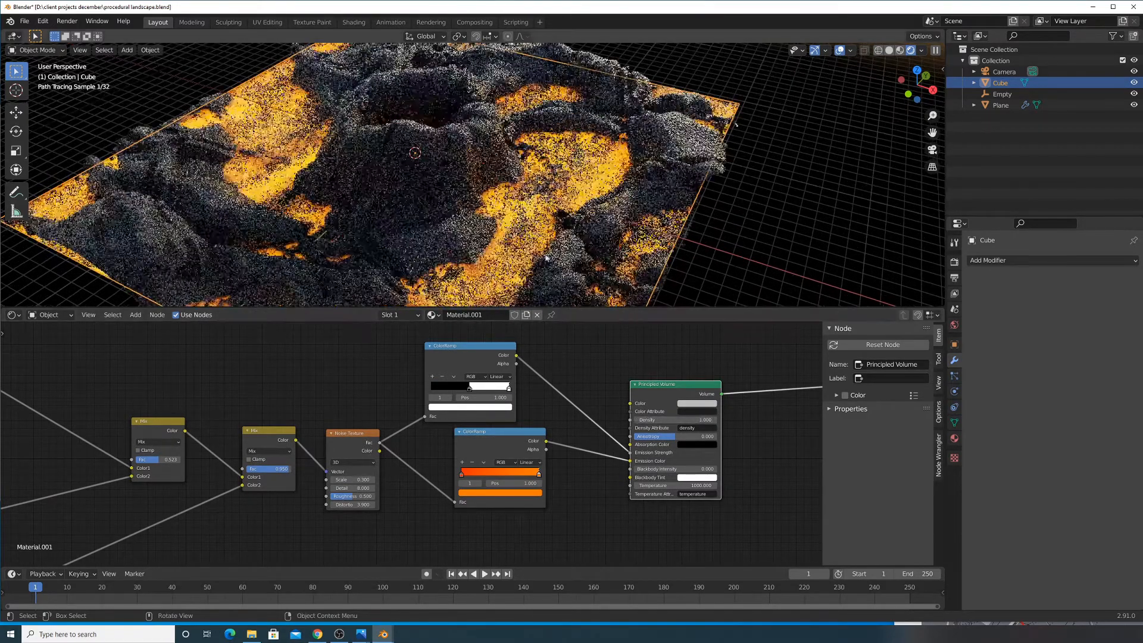
left_click(691, 404)
left_click_drag(742, 307, 742, 294)
left_click_drag(546, 442, 631, 404)
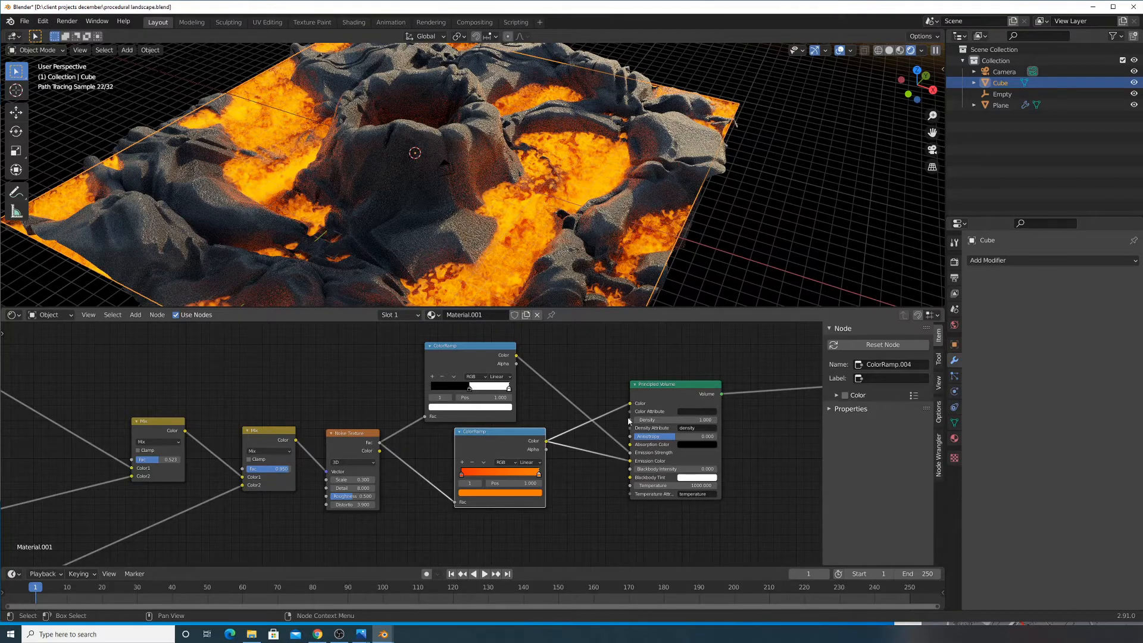
Retune the Principled Volume's density by trying higher and lower values against the rendered lava
left_click_drag(679, 420, 714, 420)
left_click_drag(689, 420, 649, 420)
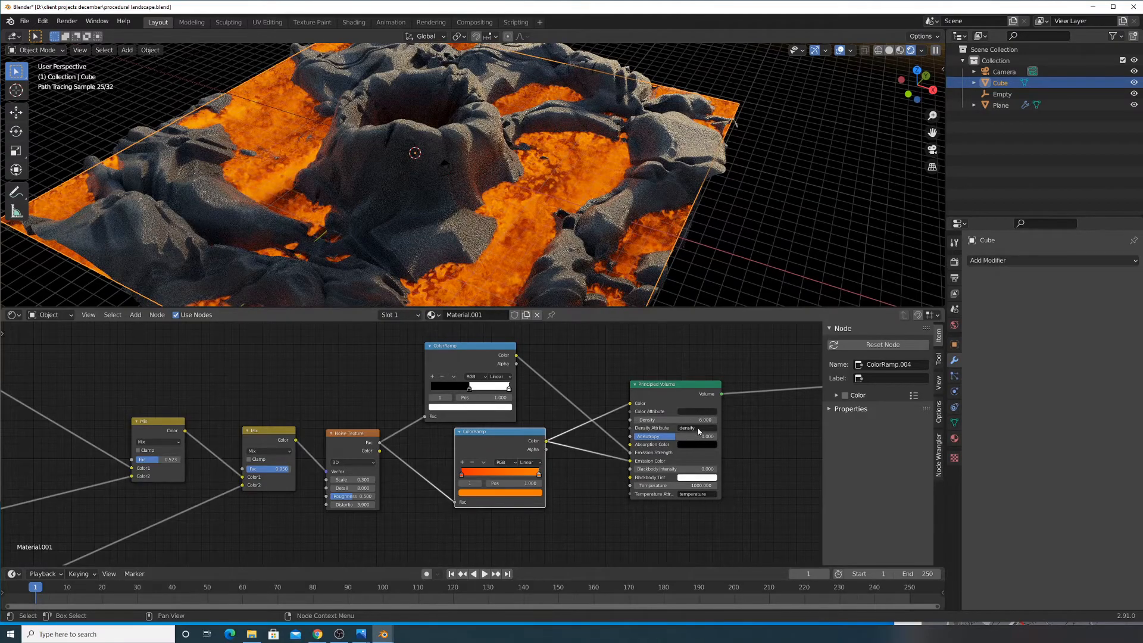
mouse_move(669, 419)
left_mouse_down()
mouse_move(721, 420)
mouse_move(637, 420)
mouse_move(647, 420)
left_mouse_up()
left_click(673, 420)
type("2.4")
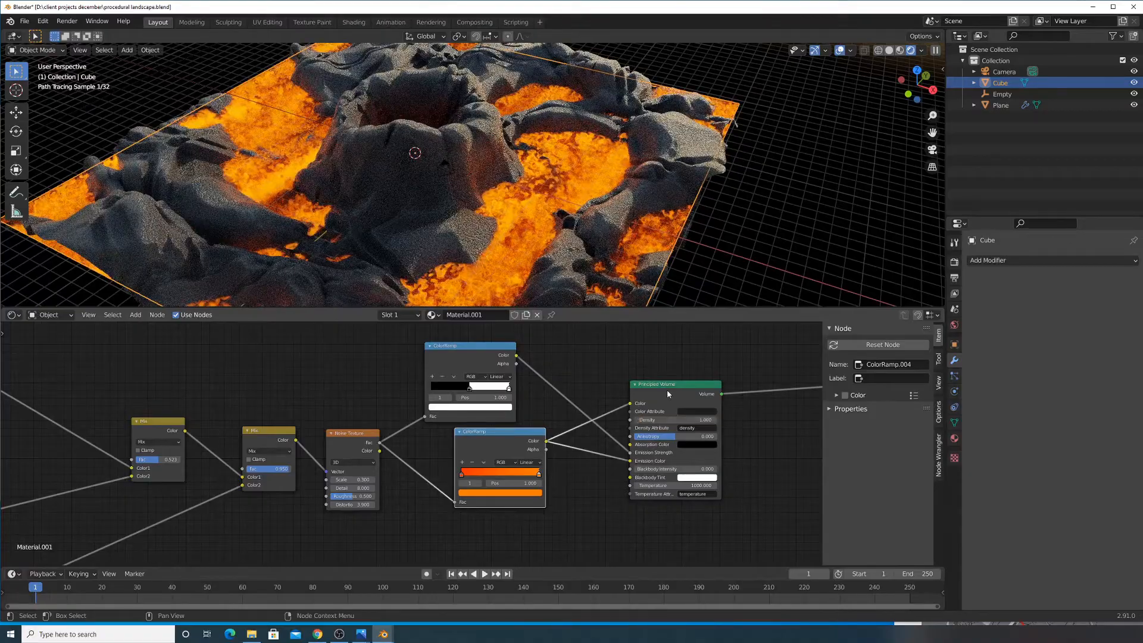
key("Return")
Enlarge the 3D viewport over the node editor and examine the lava flow up close from different angles
middle_click_drag(413, 216, 495, 218)
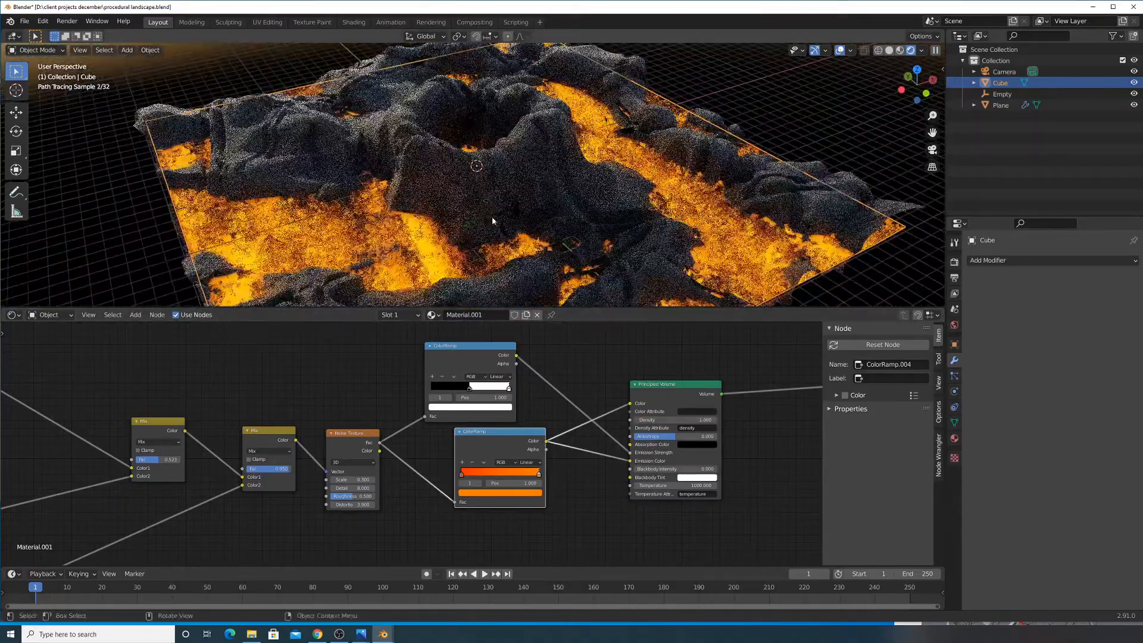
scroll(464, 245, "up", 4)
middle_click_drag(313, 277, 519, 185, "shift")
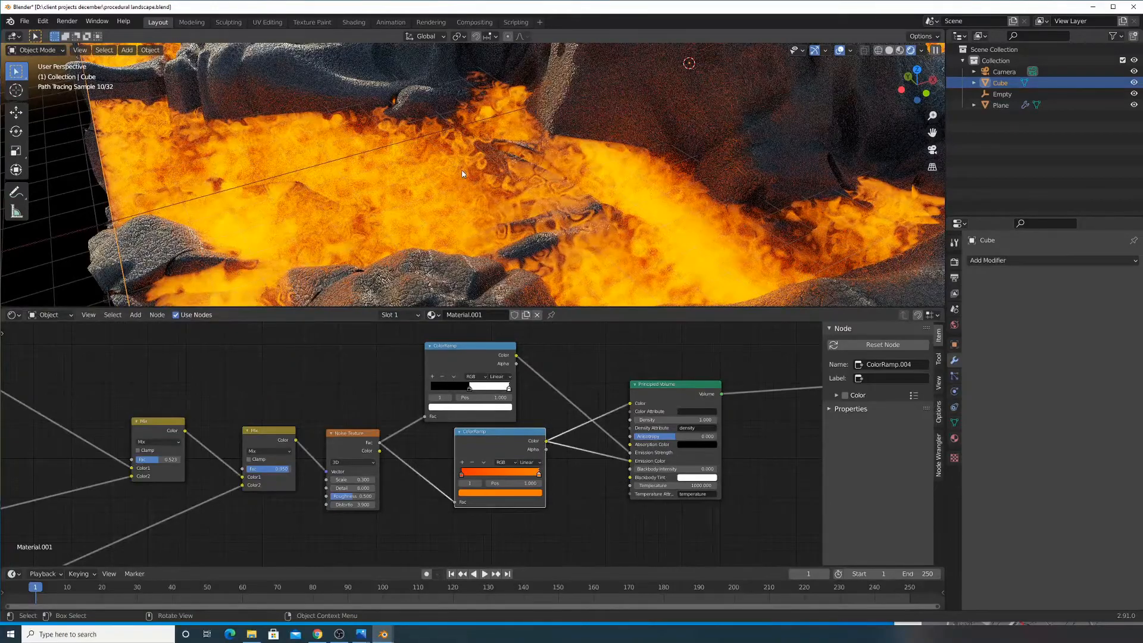
left_click_drag(551, 307, 551, 552)
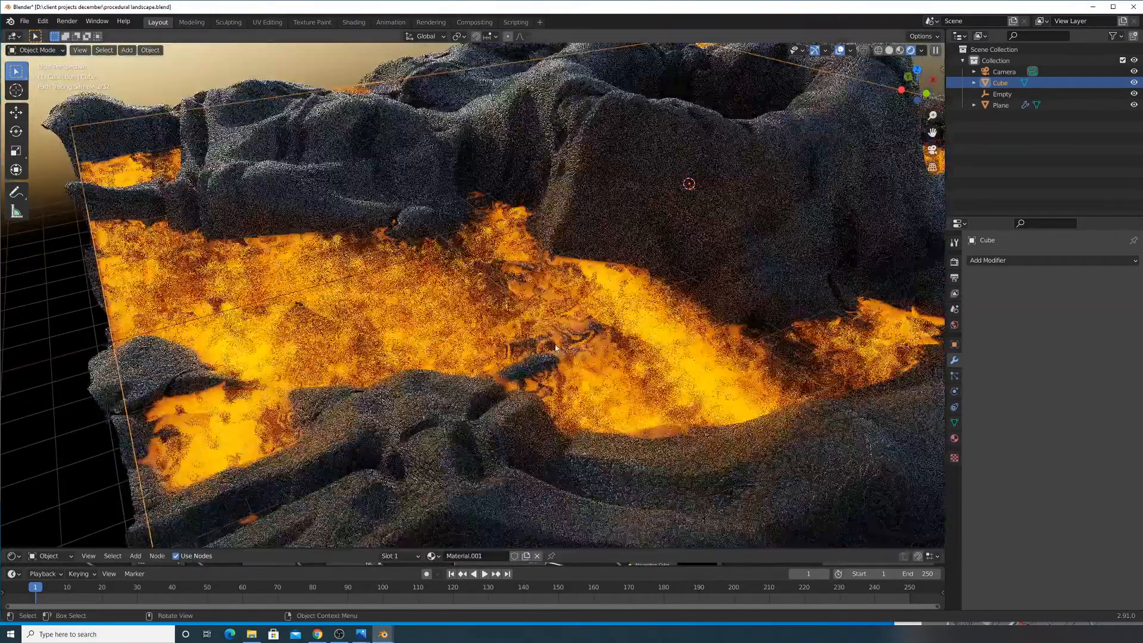
scroll(555, 348, "down", 4)
middle_click_drag(551, 358, 452, 362)
scroll(488, 369, "up", 2)
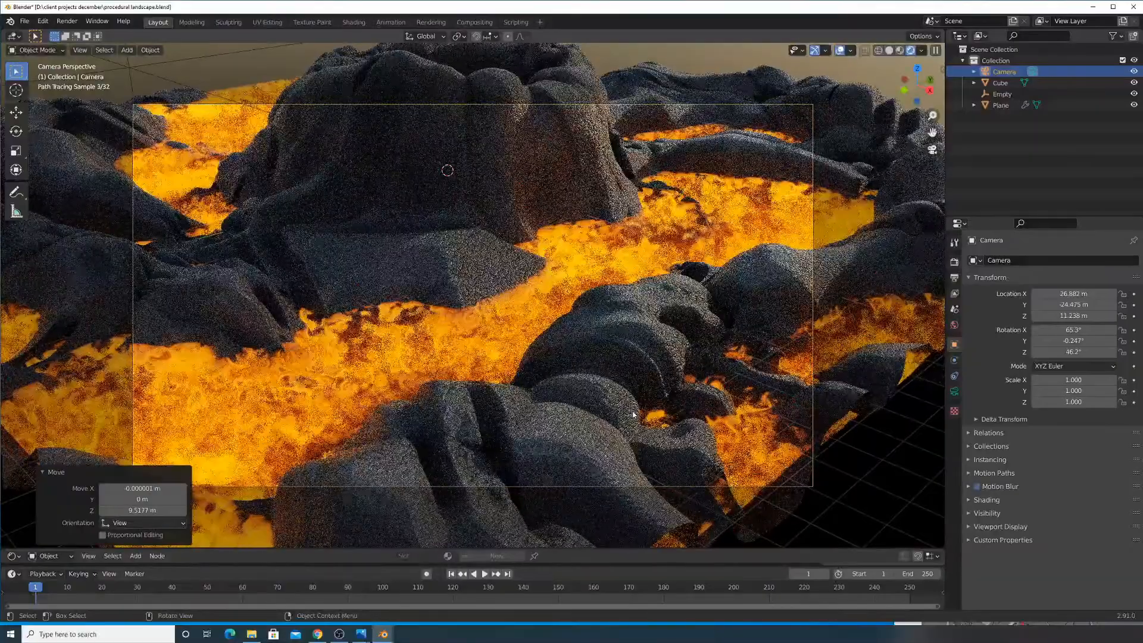
Tilt the camera up with a trackball rotation and roll it about 2° to frame the volcano
key("r")
key("r")
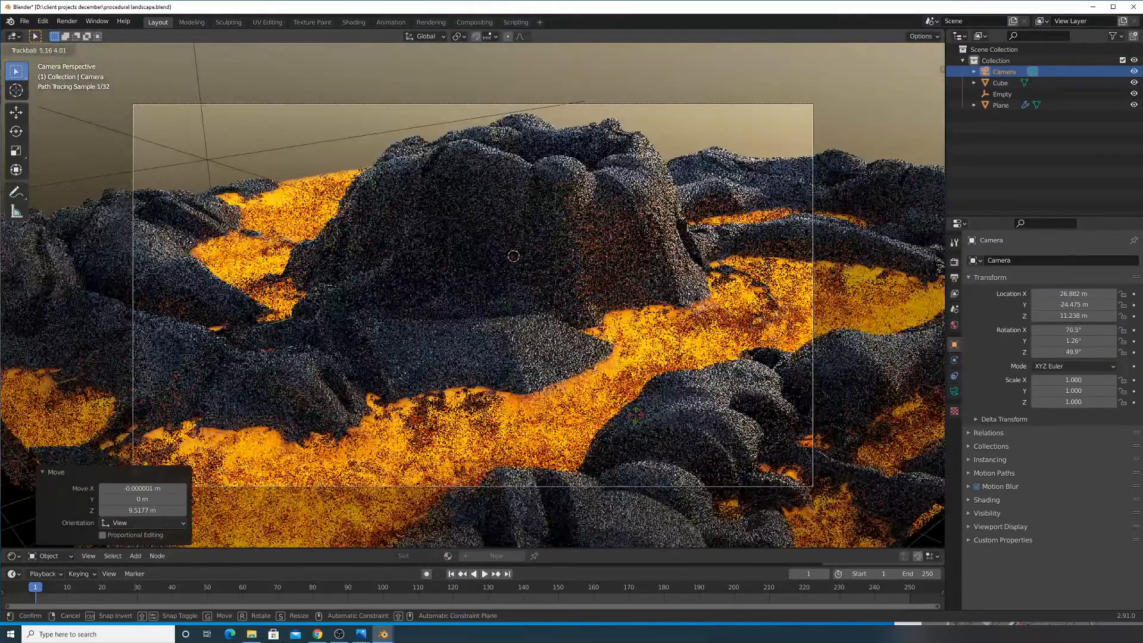
left_click(722, 424)
key("r")
left_click(714, 387)
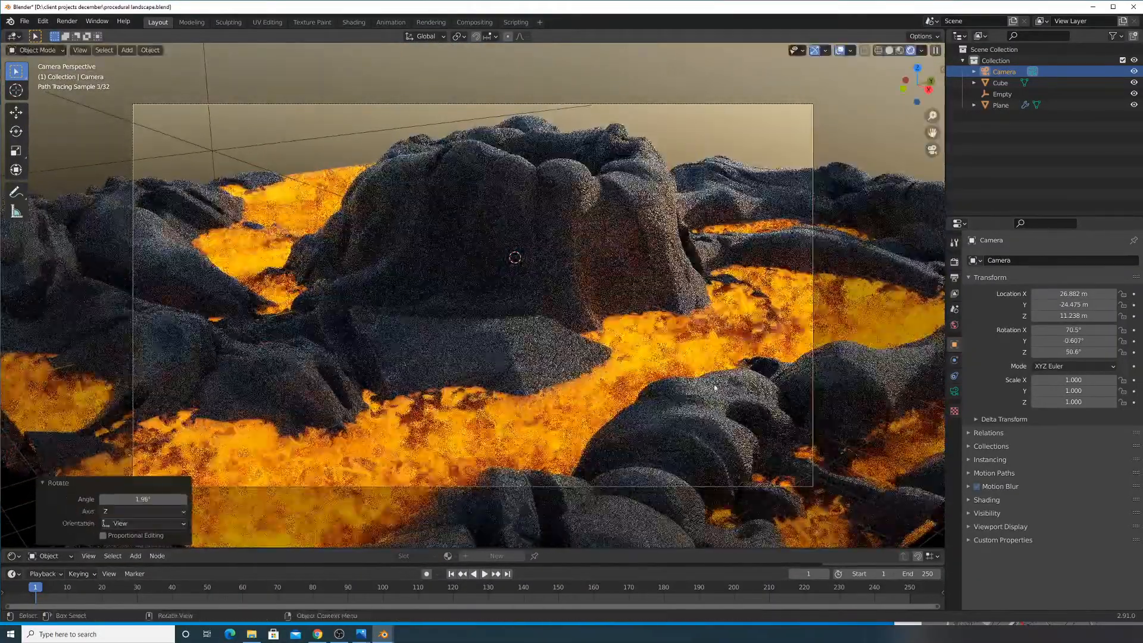
Turn the camera -31.1° about global Z and move it about -10.03 m in X, -4.03 m in Y and -1.42 m in Z
scroll(714, 388, "down", 3)
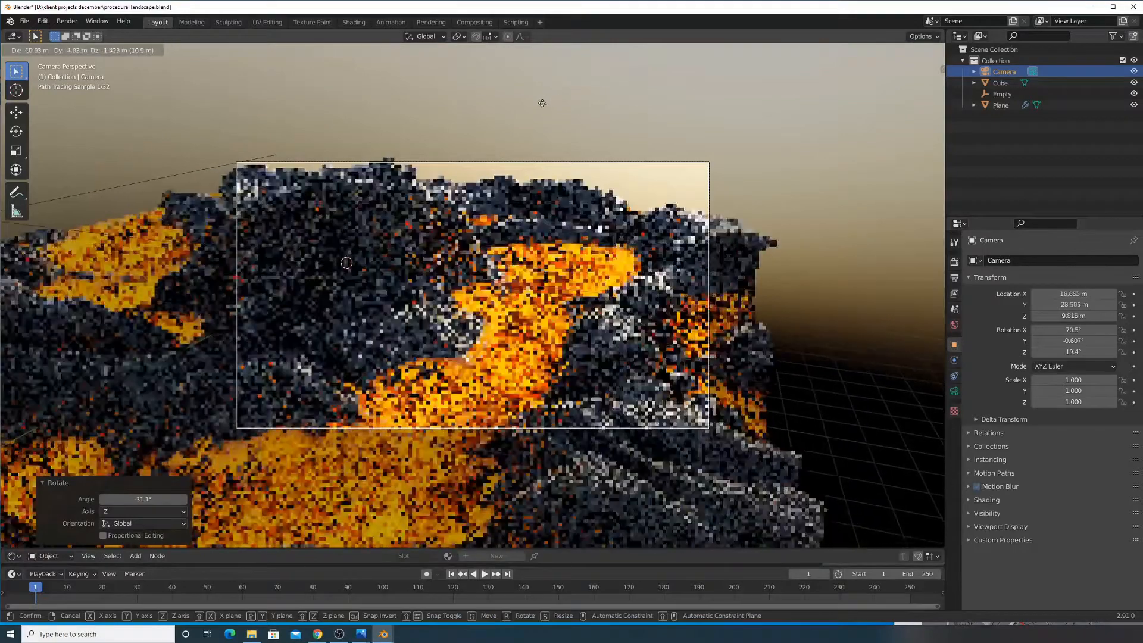
left_click(547, 100)
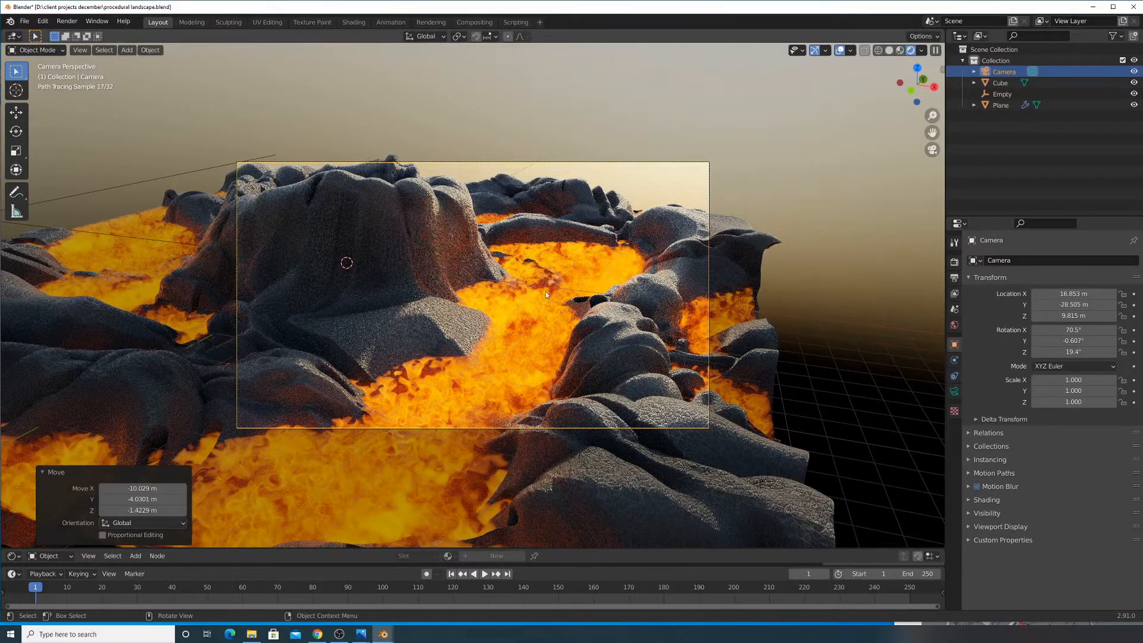
scroll(534, 333, "up", 4)
scroll(511, 341, "down", 3)
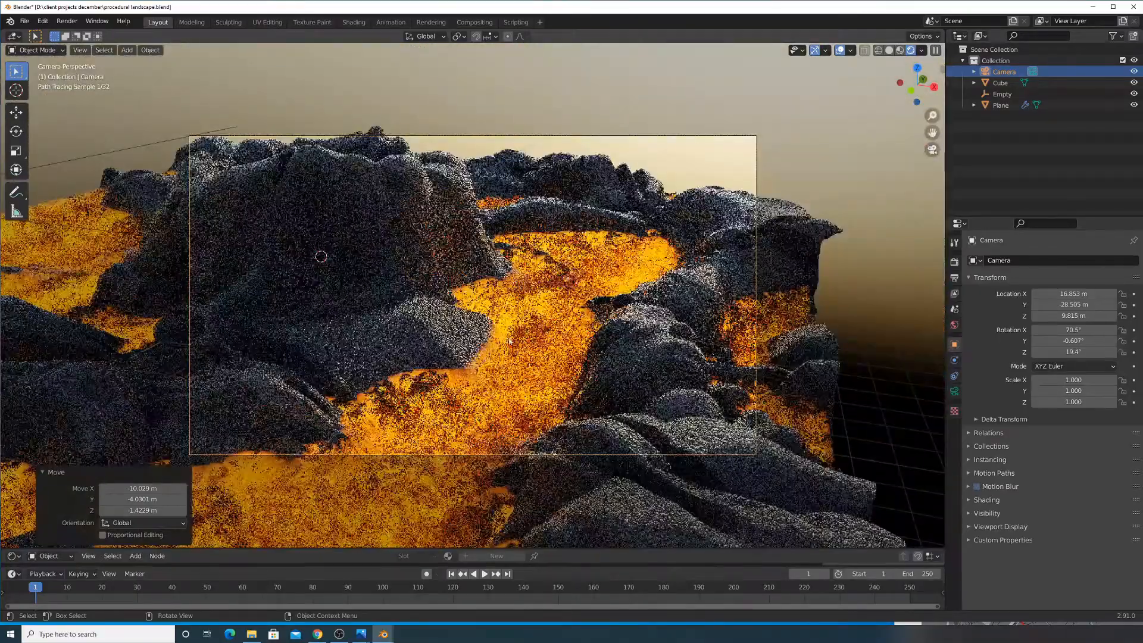
Add a Subdivision Surface modifier to the lava cube, using Simple mode and 4 viewport levels
left_click(510, 341)
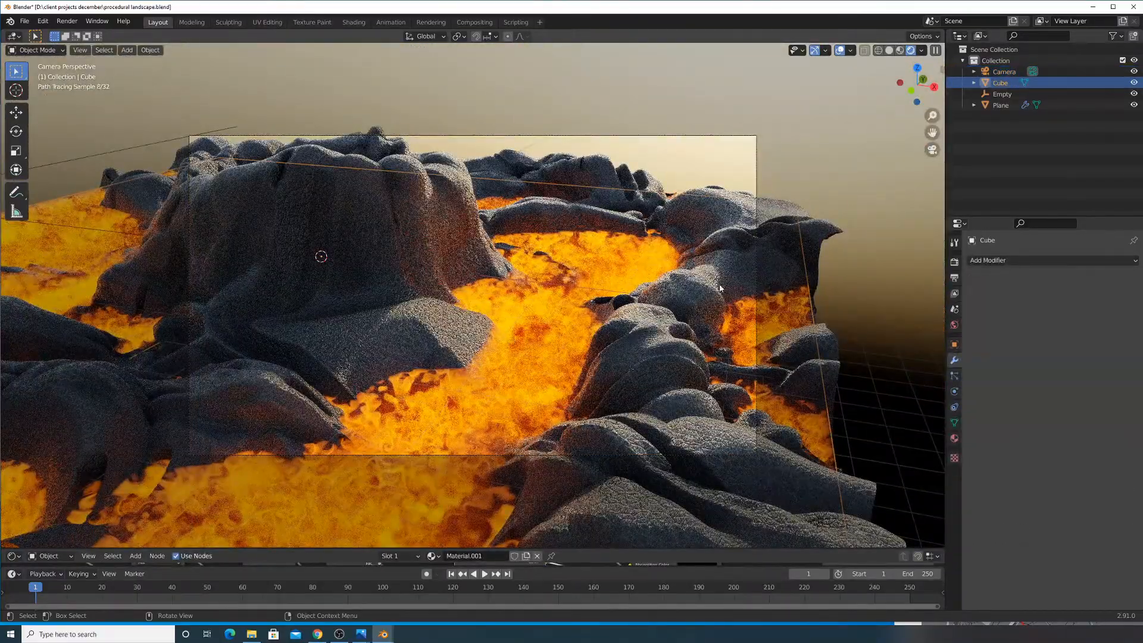
middle_click_drag(725, 290, 582, 295)
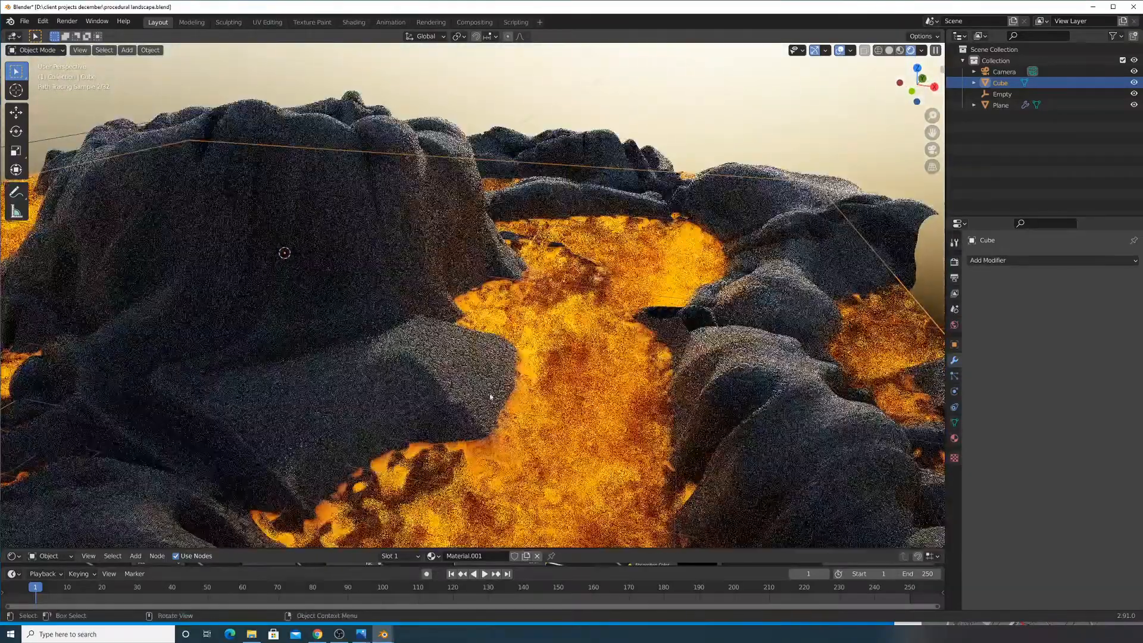
left_click(1009, 262)
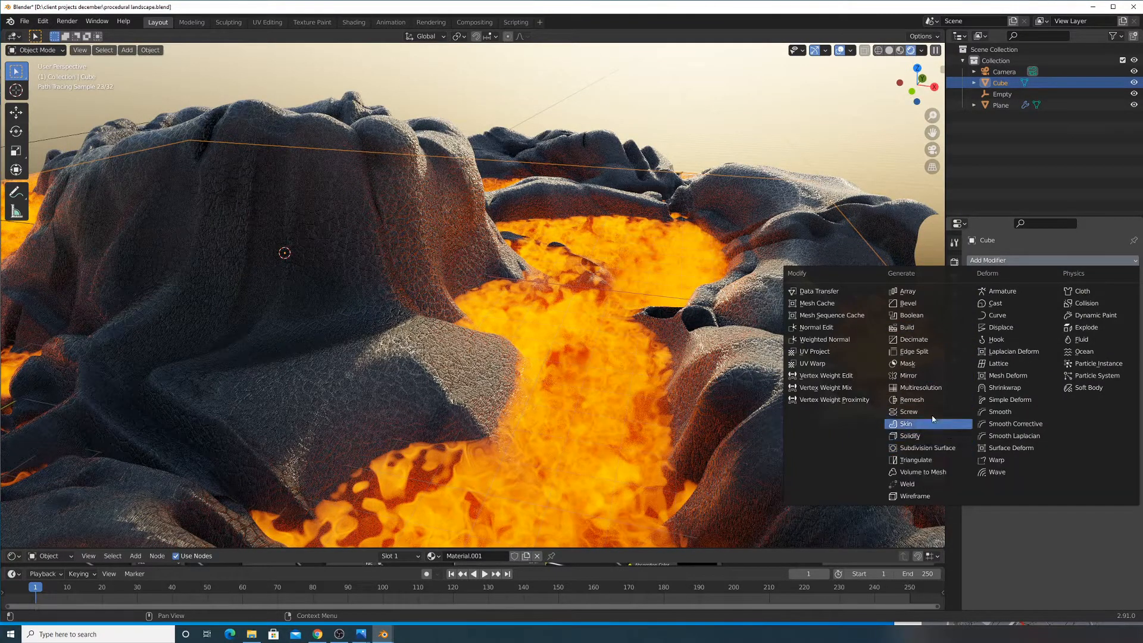
left_click(926, 448)
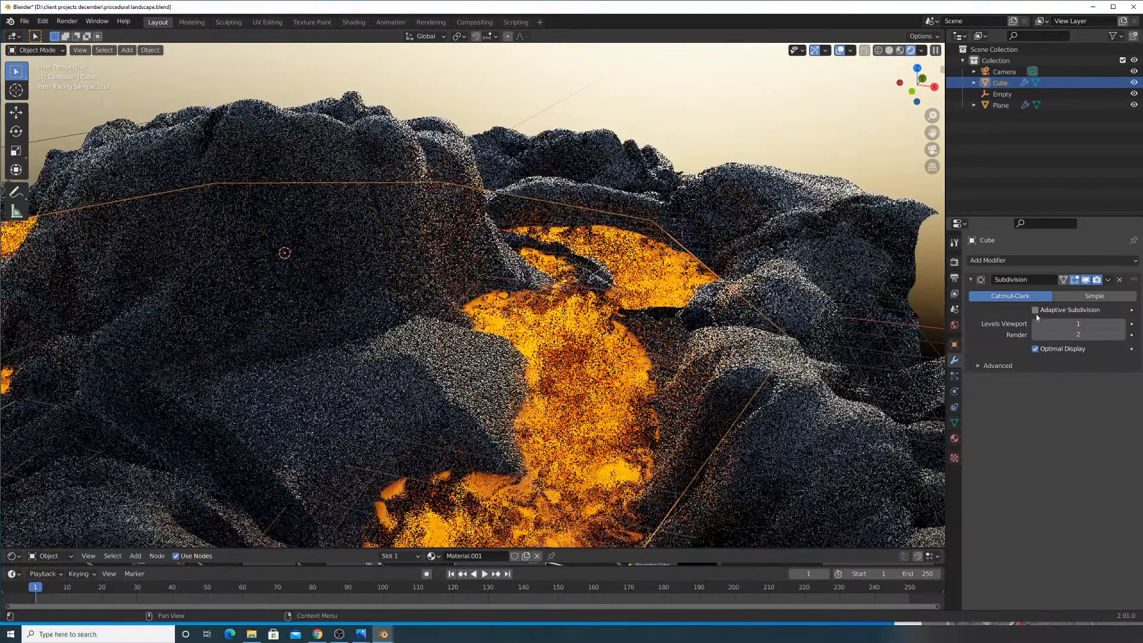
left_click(1092, 297)
double_click(1078, 323)
type("4")
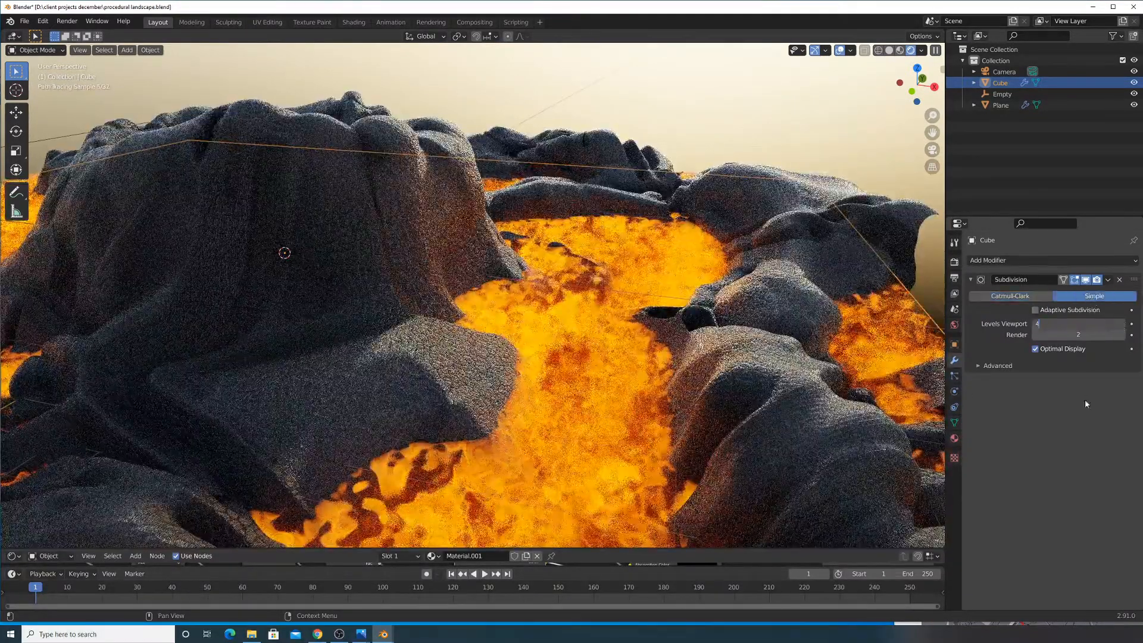
key("Return")
Add a Displace modifier to the lava cube and give it a new texture of type Distorted Noise
left_click(1066, 260)
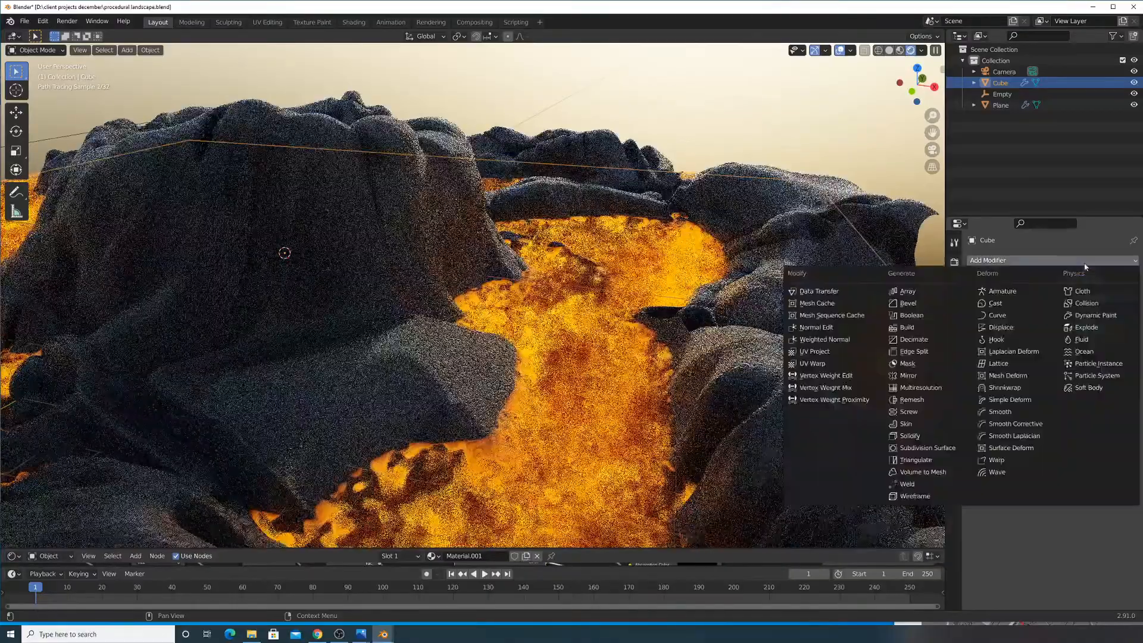
left_click(1011, 328)
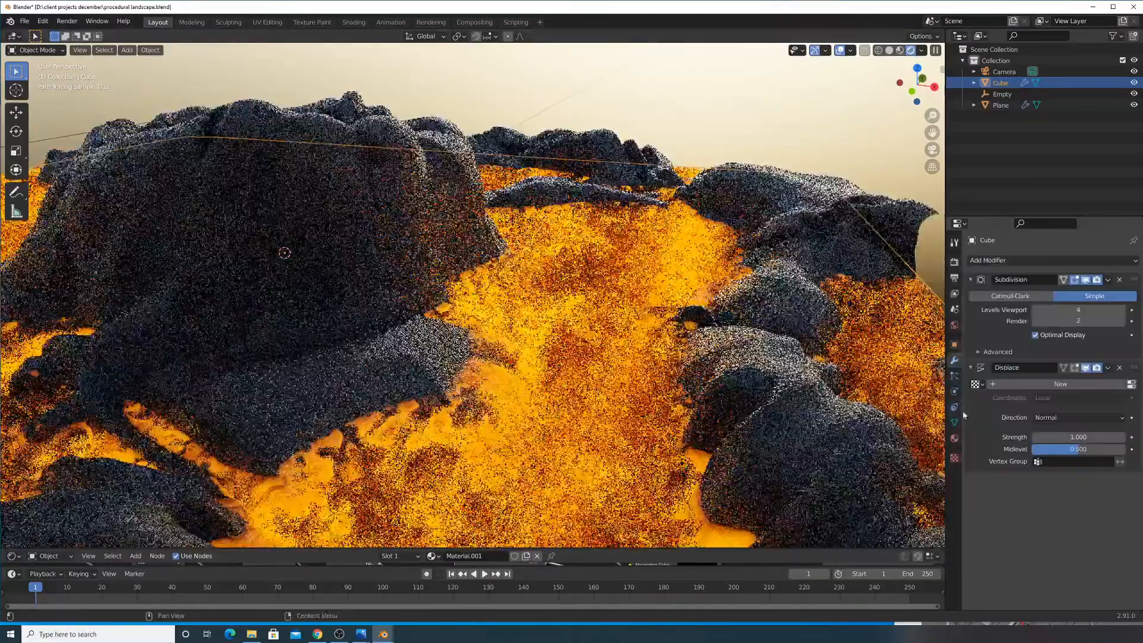
left_click(954, 457)
left_click(1049, 278)
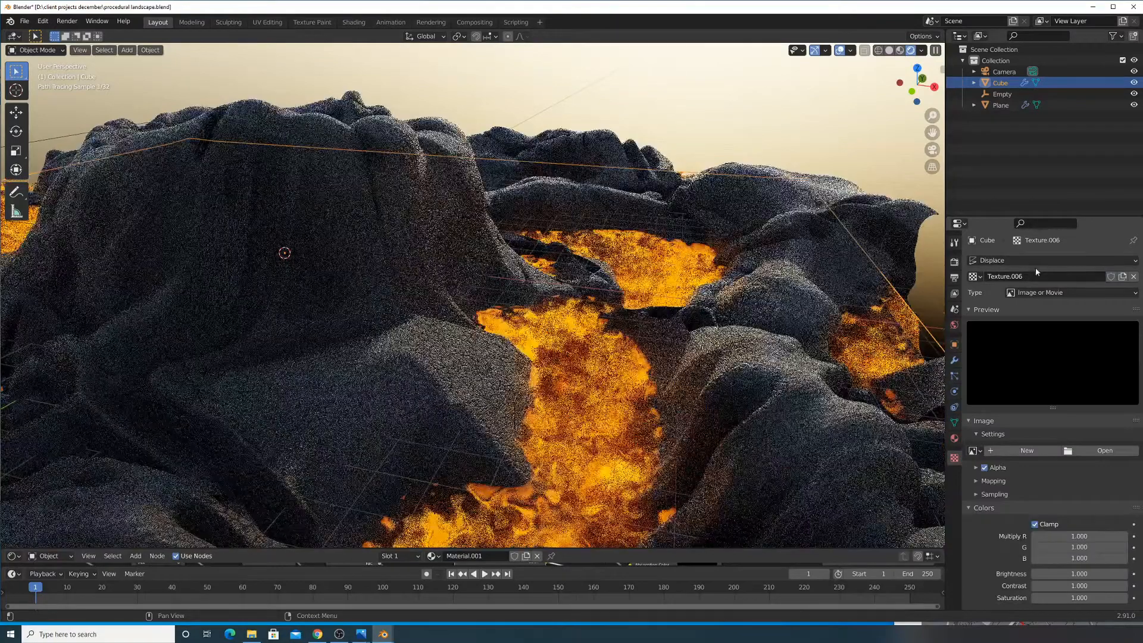
left_click(1035, 261)
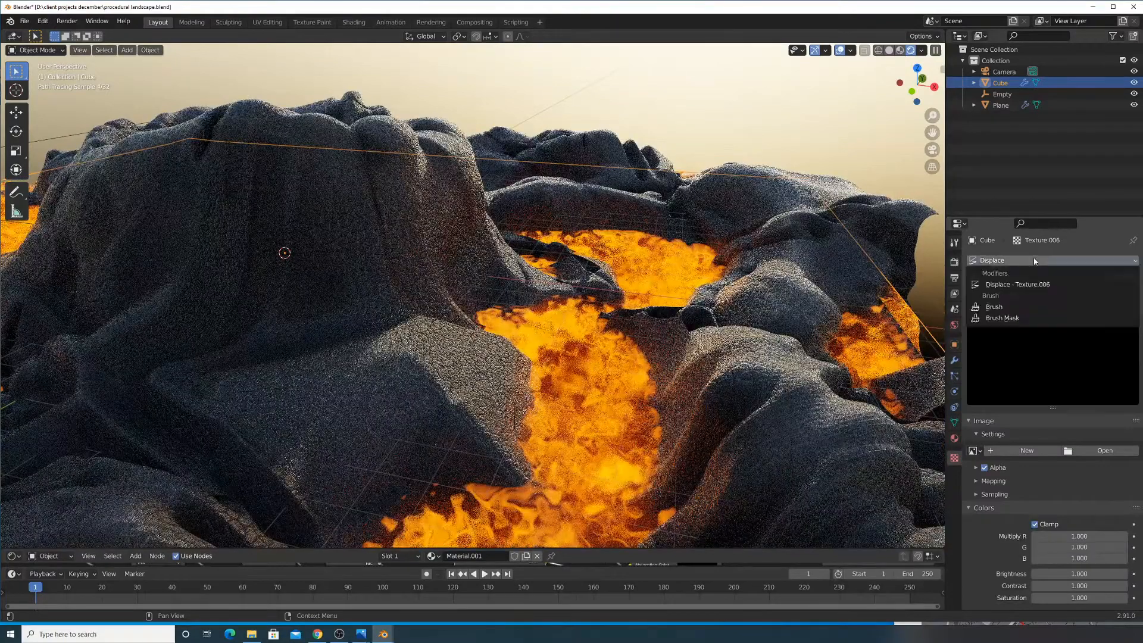
left_click(1006, 284)
left_click(1036, 293)
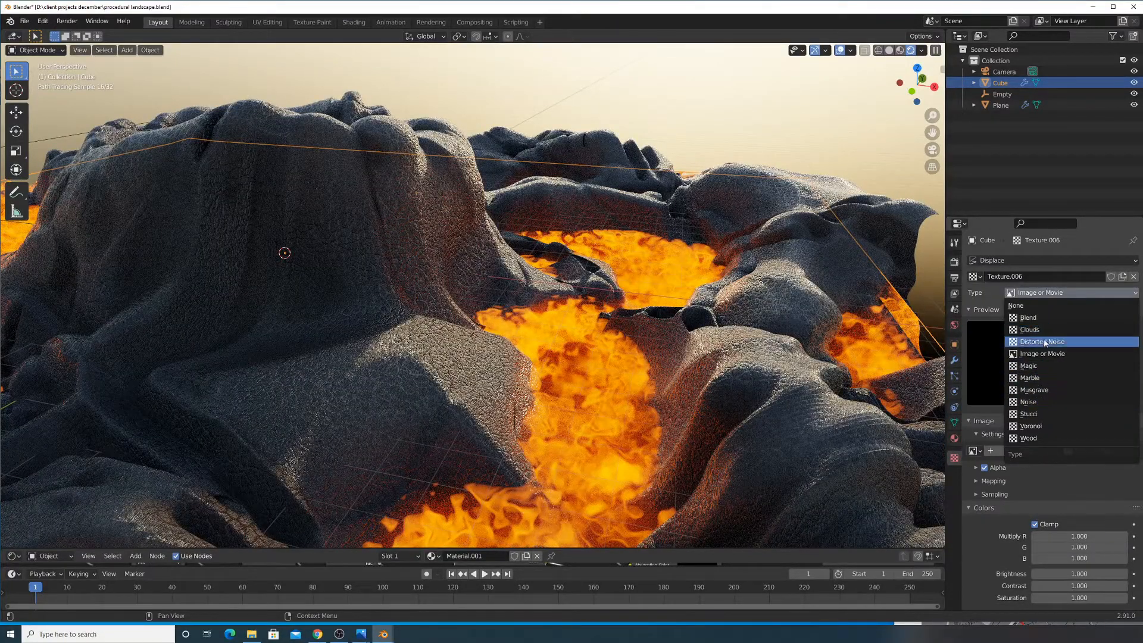
left_click(1046, 342)
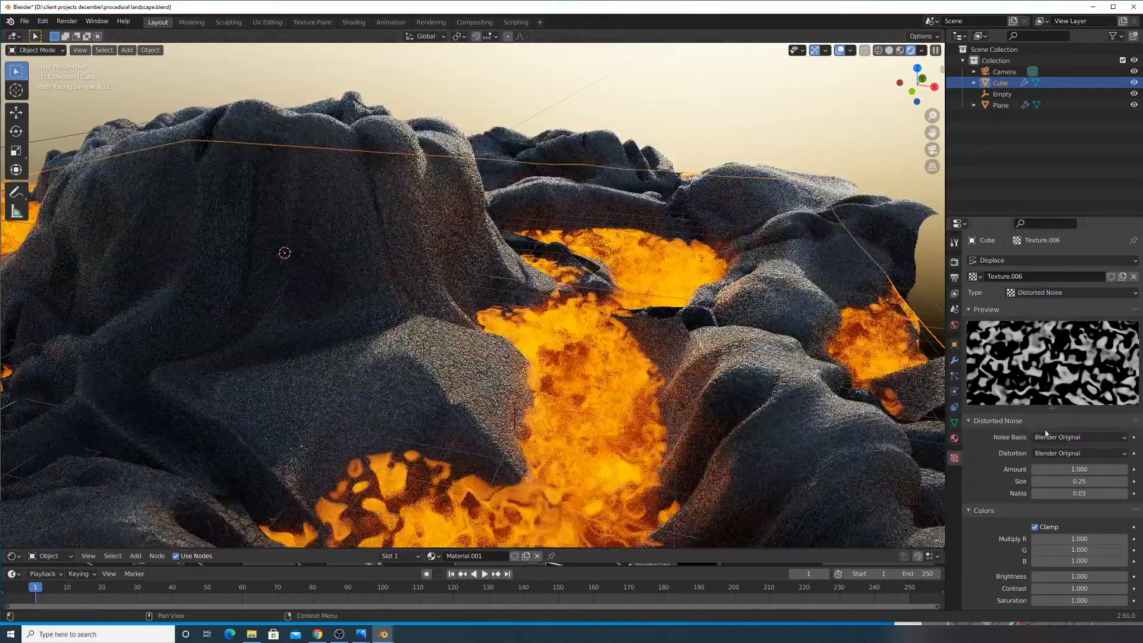
left_click(1048, 437)
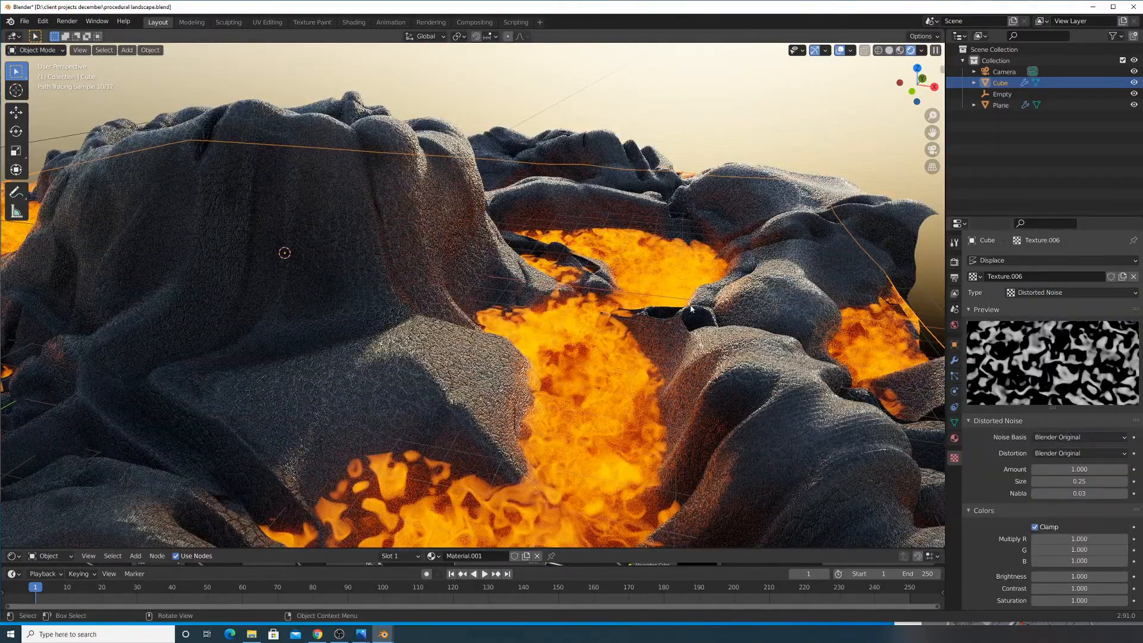
Try a Displace strength of 5.9 on the lava cube, and reduce it to 0.1
scroll(673, 307, "down", 3)
middle_click_drag(673, 308, 671, 282)
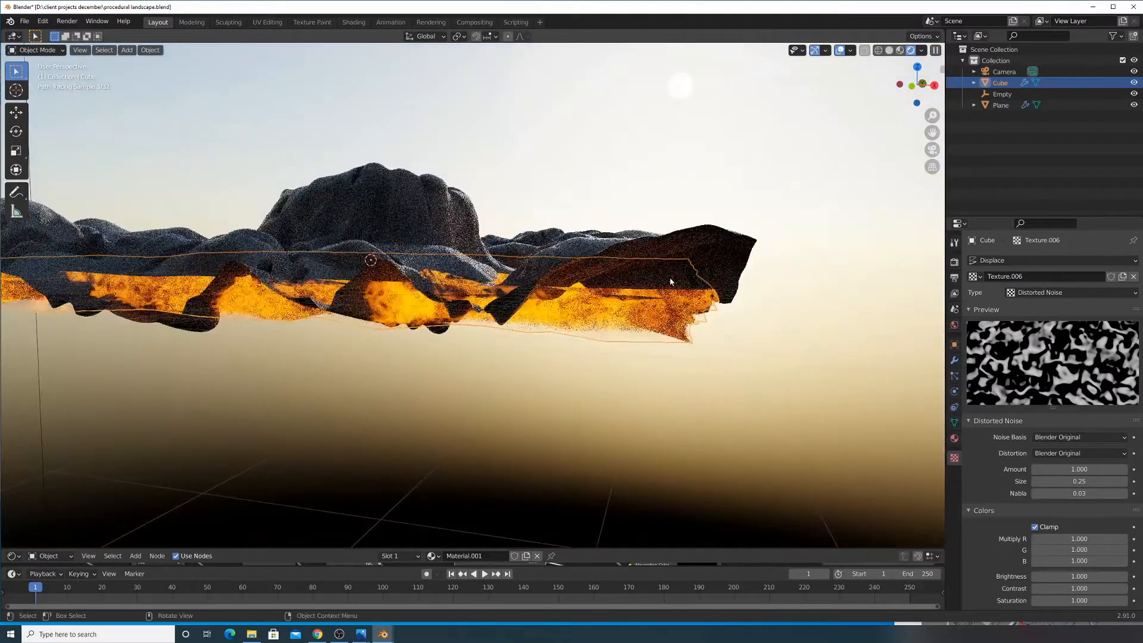
left_click(955, 359)
left_click_drag(1078, 437, 1110, 437)
middle_click_drag(888, 357, 737, 307)
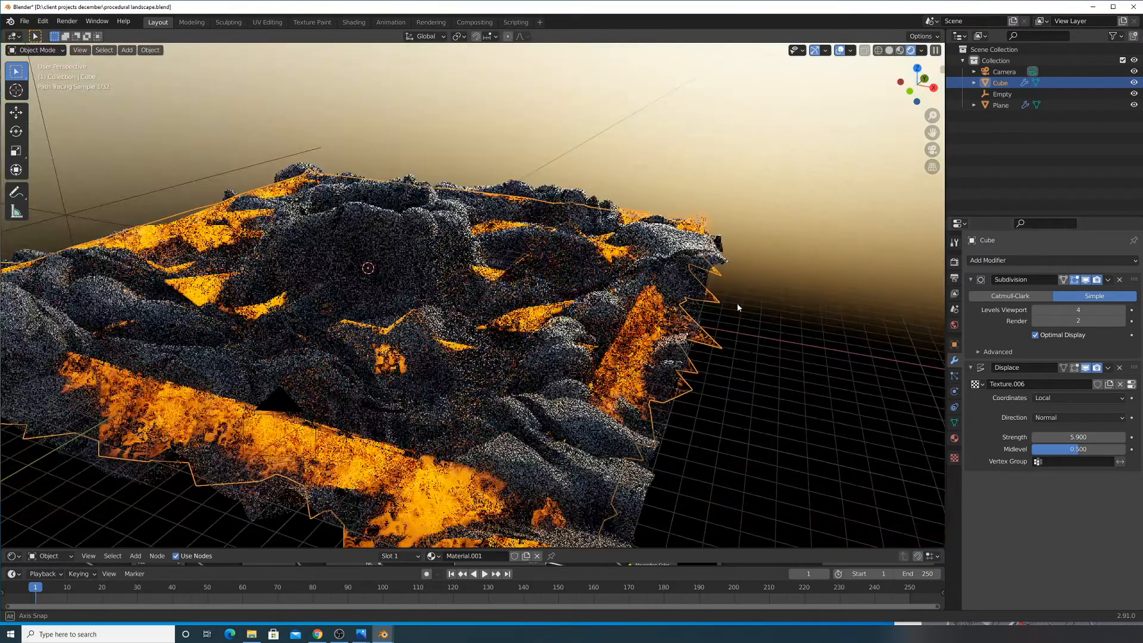
scroll(737, 305, "up", 3)
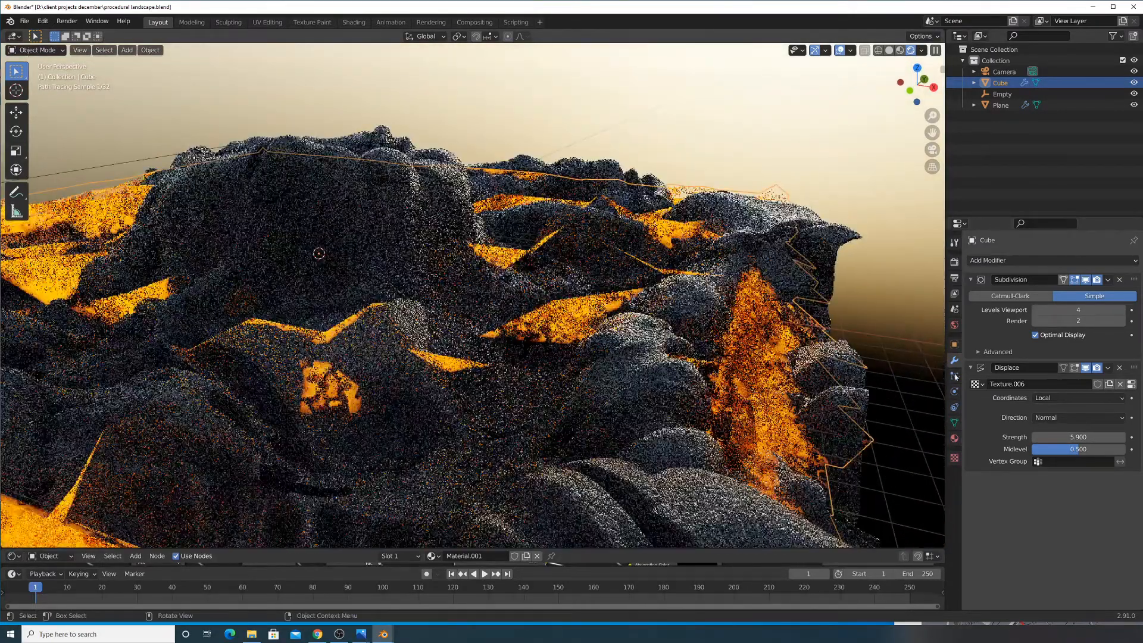
left_click(1076, 438)
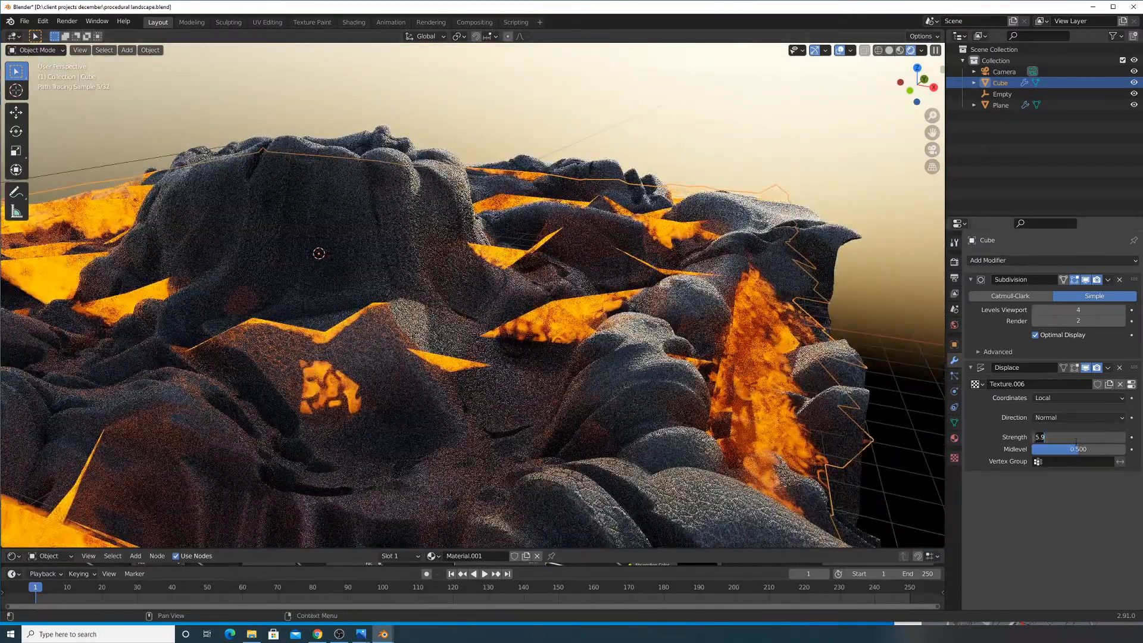
type(".1")
key("Return")
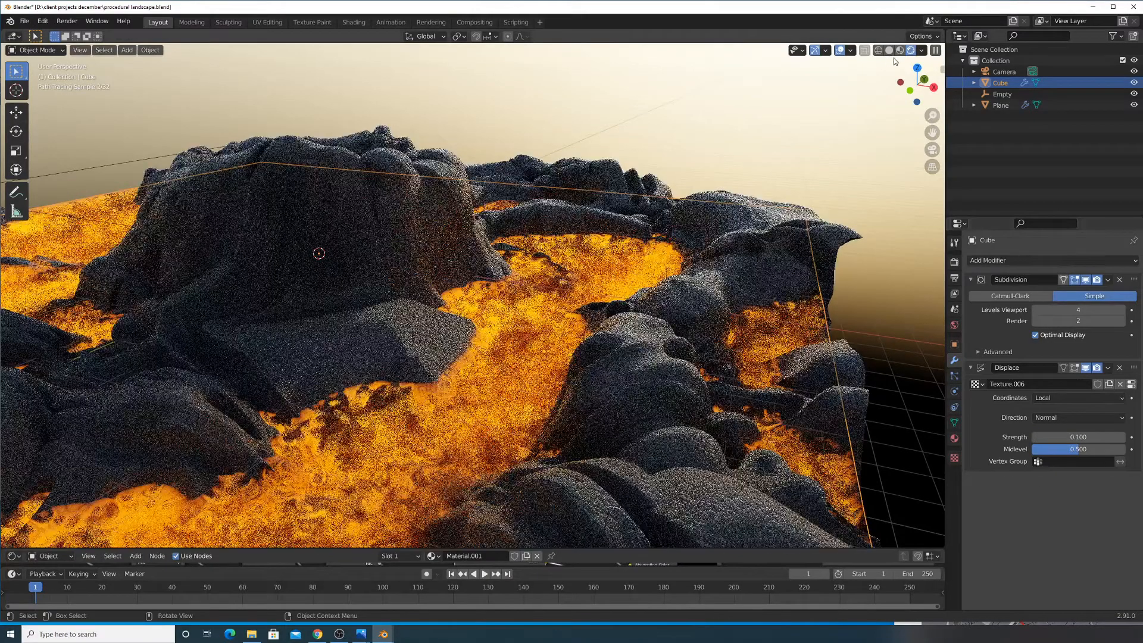
Switch the viewport to solid shading and apply the lava cube's location, rotation and scale
key("z")
scroll(673, 261, "down", 8)
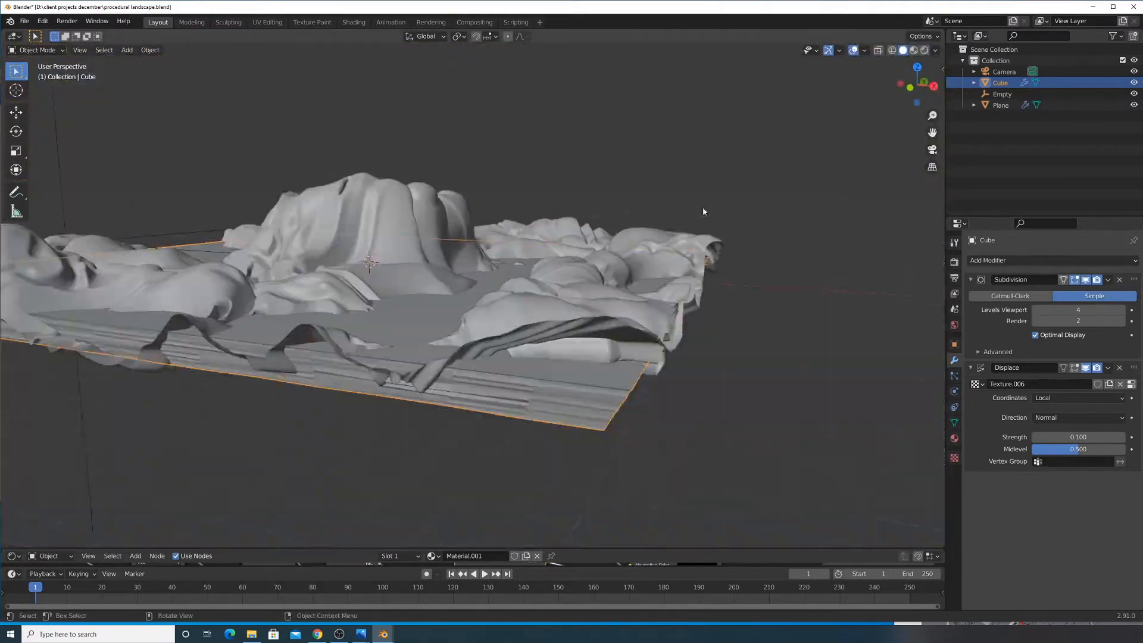
key("g")
left_click(688, 270)
key("ctrl+a")
left_click(646, 265)
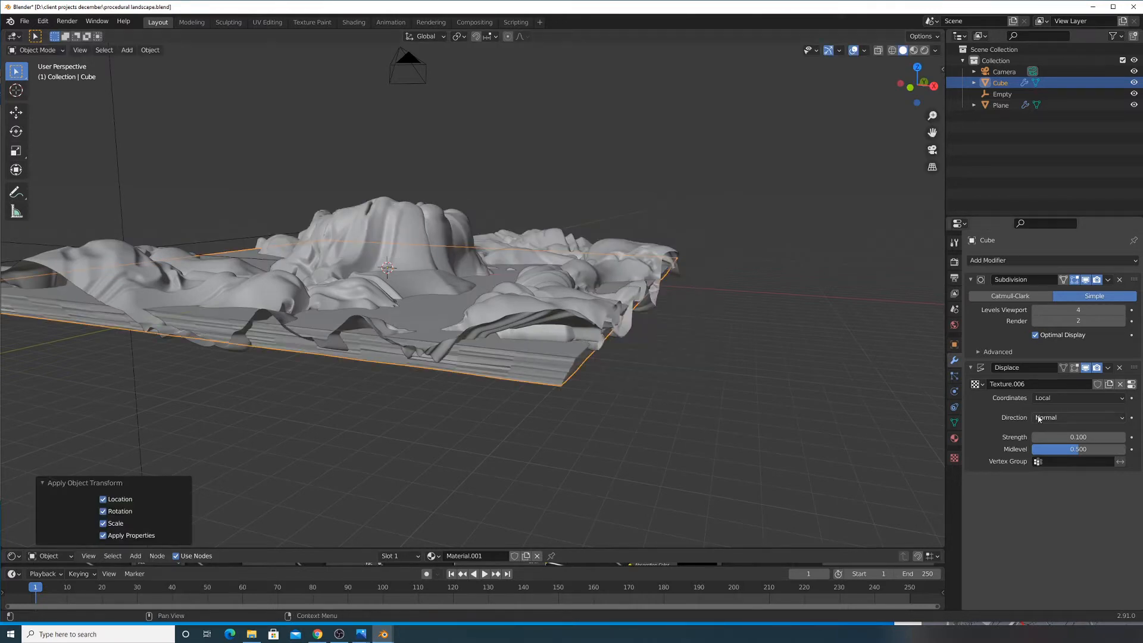
Try Displace strengths of -1.71 and -0.96 on the lava cube, reapplying all its transforms in between
mouse_move(1066, 435)
left_mouse_down()
mouse_move(1099, 435)
mouse_move(1060, 436)
mouse_move(1070, 435)
left_mouse_up()
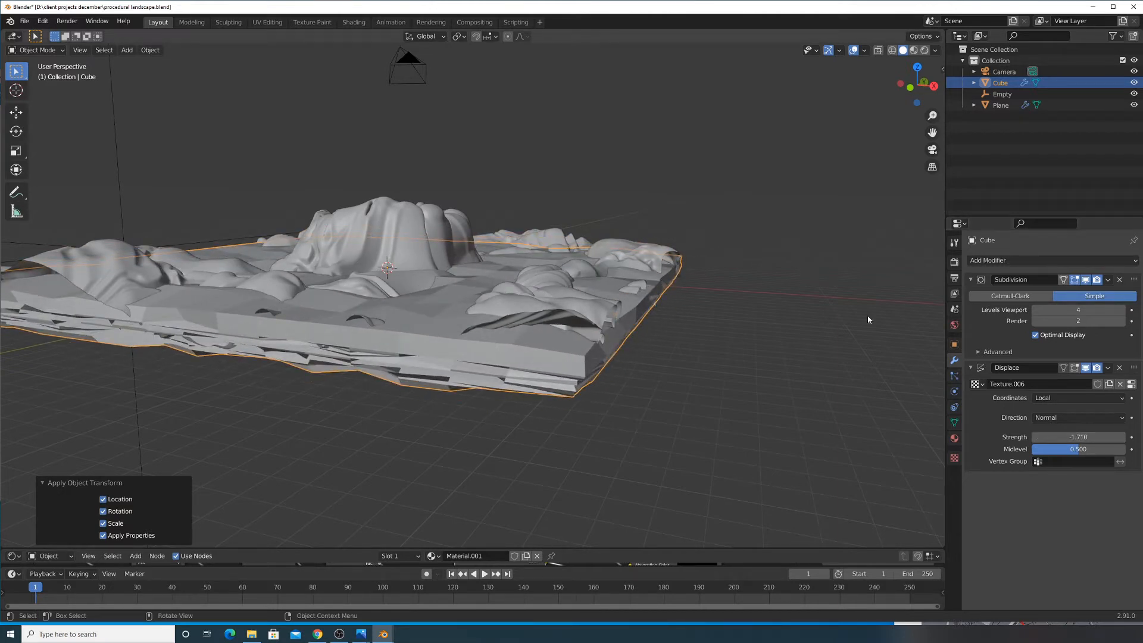
key("ctrl+a")
left_click(751, 337)
middle_click_drag(669, 310, 870, 357)
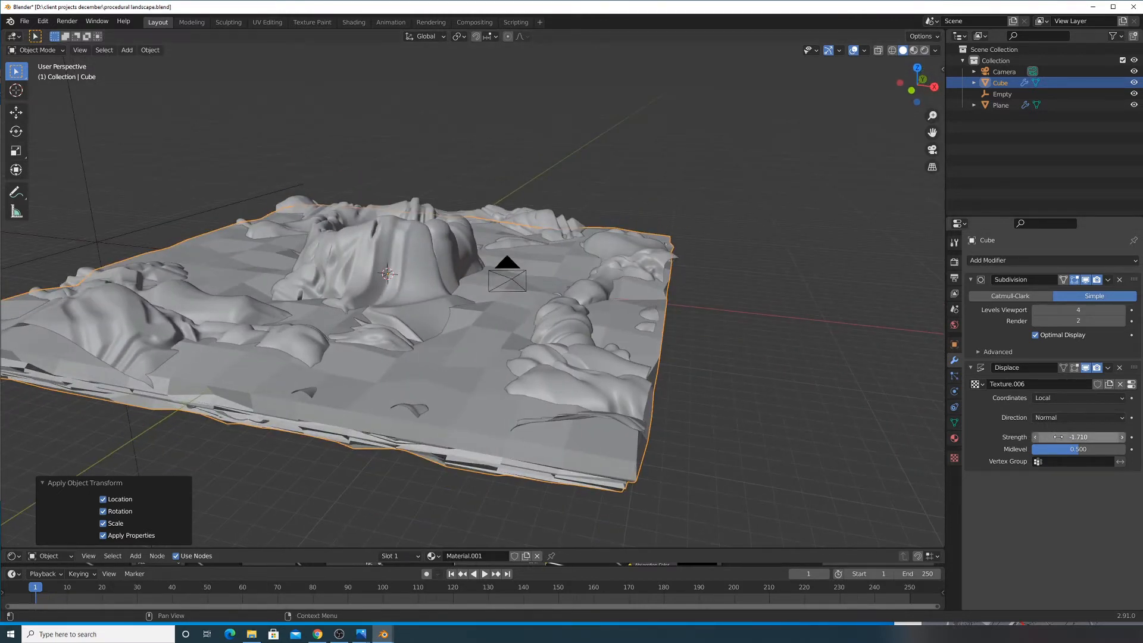
left_click_drag(1065, 436, 1084, 436)
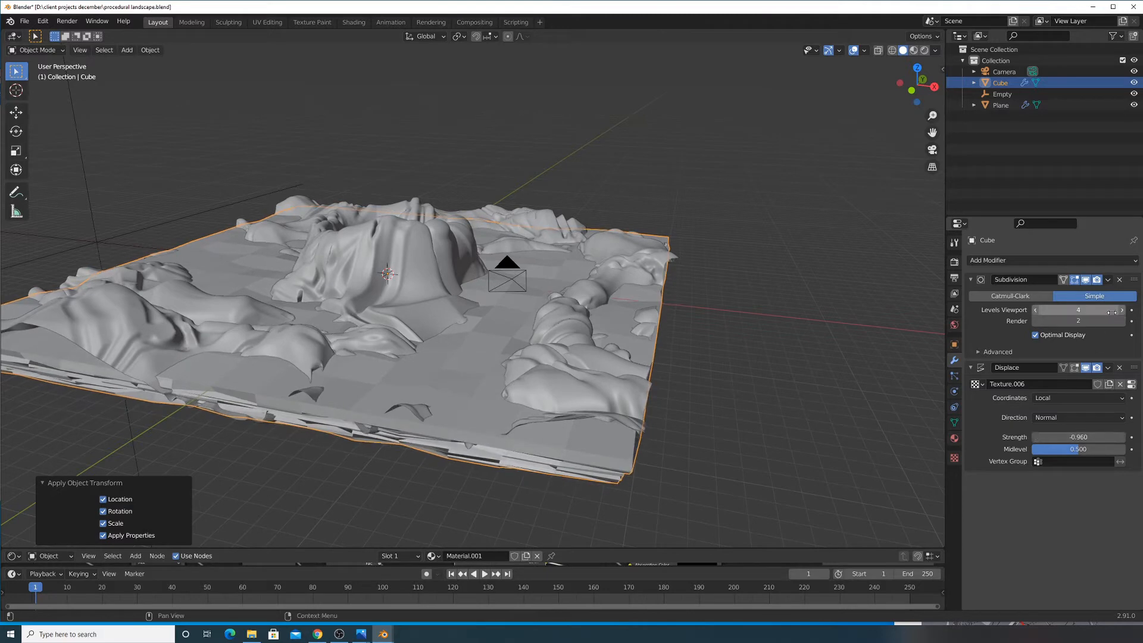
Raise the lava cube's viewport subdivision levels to 6 and set the Distorted Noise texture size to 5
left_click_drag(1114, 309, 1122, 312)
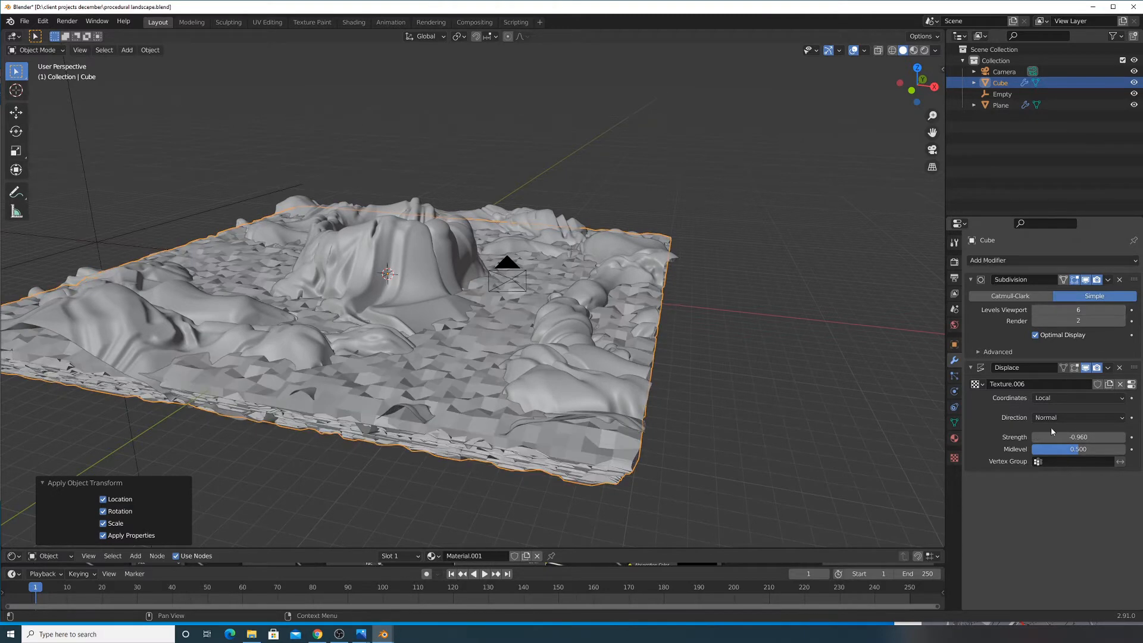
left_click(954, 458)
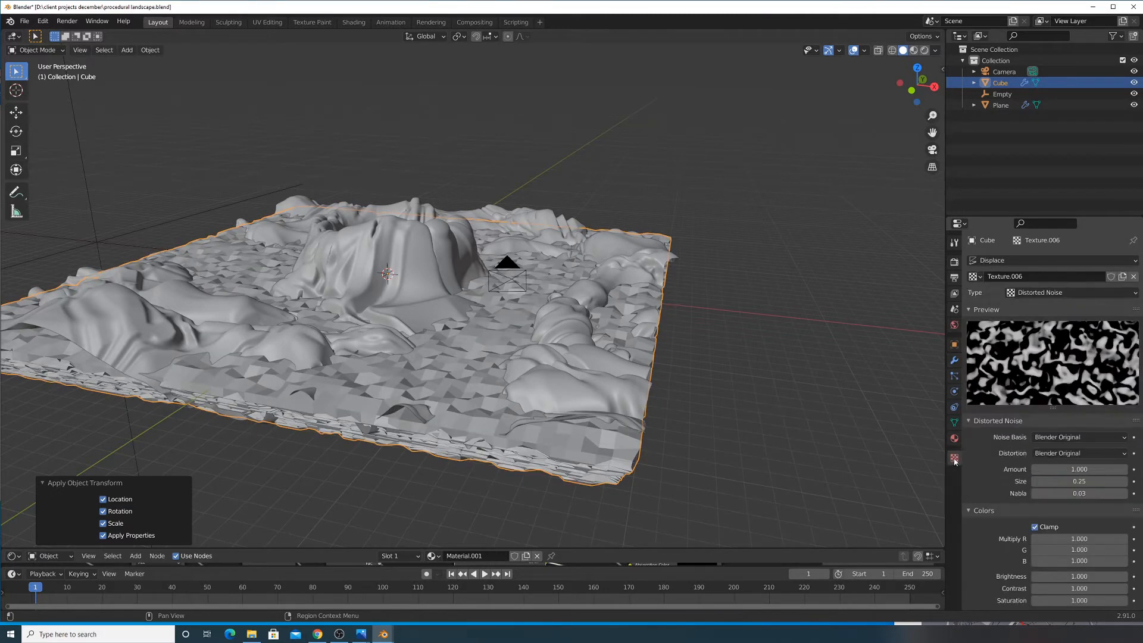
left_click_drag(1079, 481, 1072, 481)
left_click(1079, 481)
type("10")
key("Return")
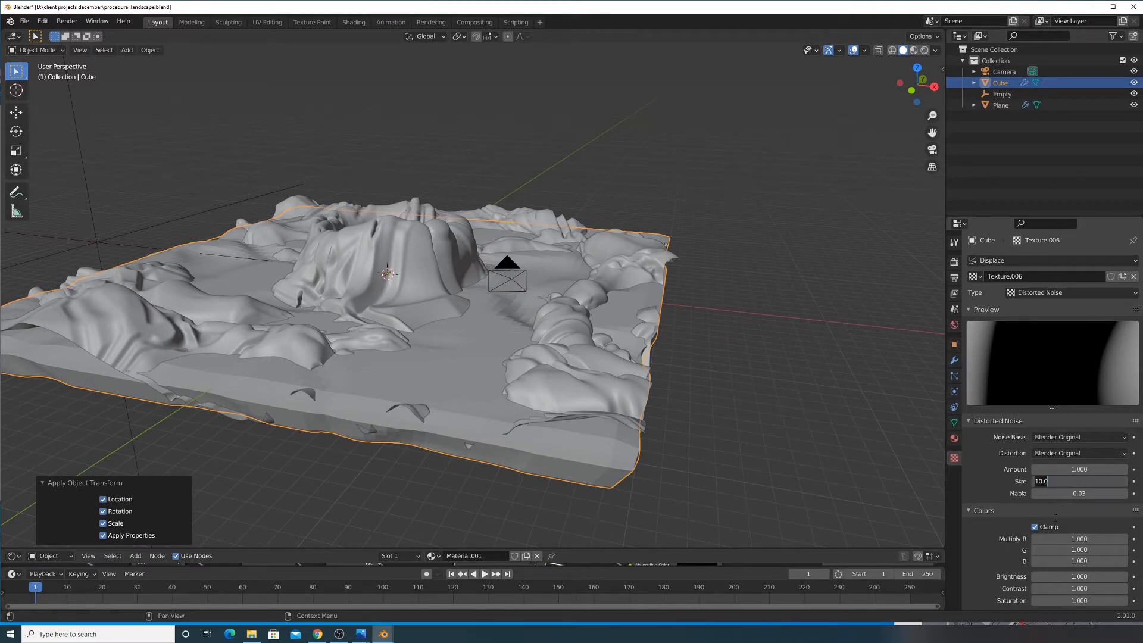
key("BackSpace")
key("BackSpace")
key("BackSpace")
key("BackSpace")
type("5")
key("Return")
Set the Displace strength to about 2.07 and shade the lava cube smooth
left_click(954, 361)
left_click_drag(1065, 437, 1121, 437)
scroll(614, 256, "up", 1)
middle_click_drag(613, 256, 580, 270)
right_click(580, 271)
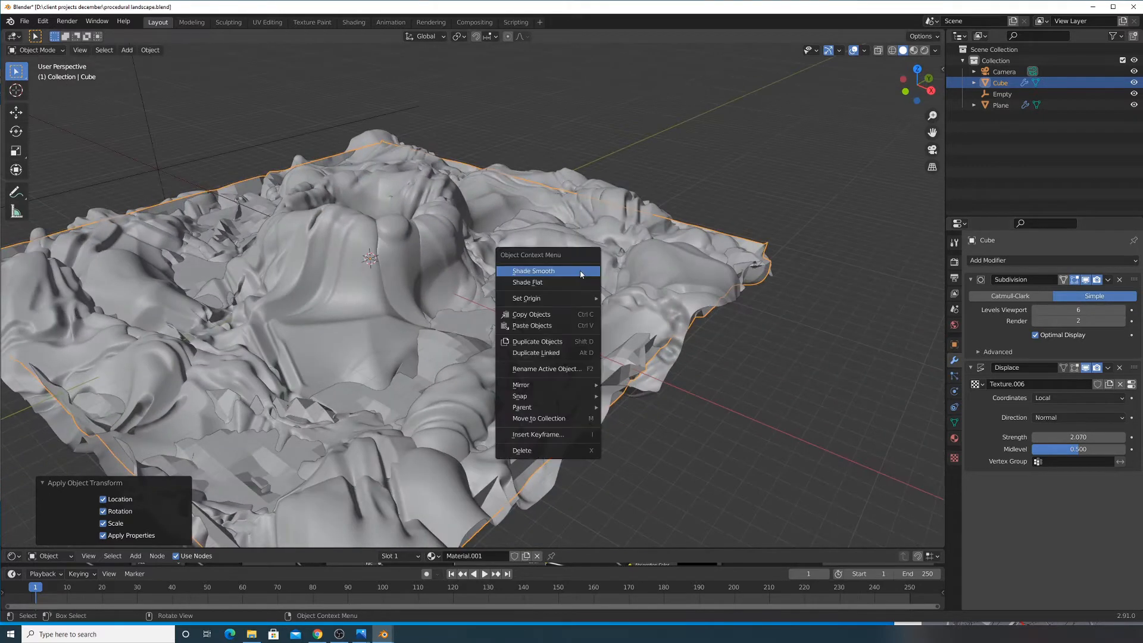
left_click(581, 273)
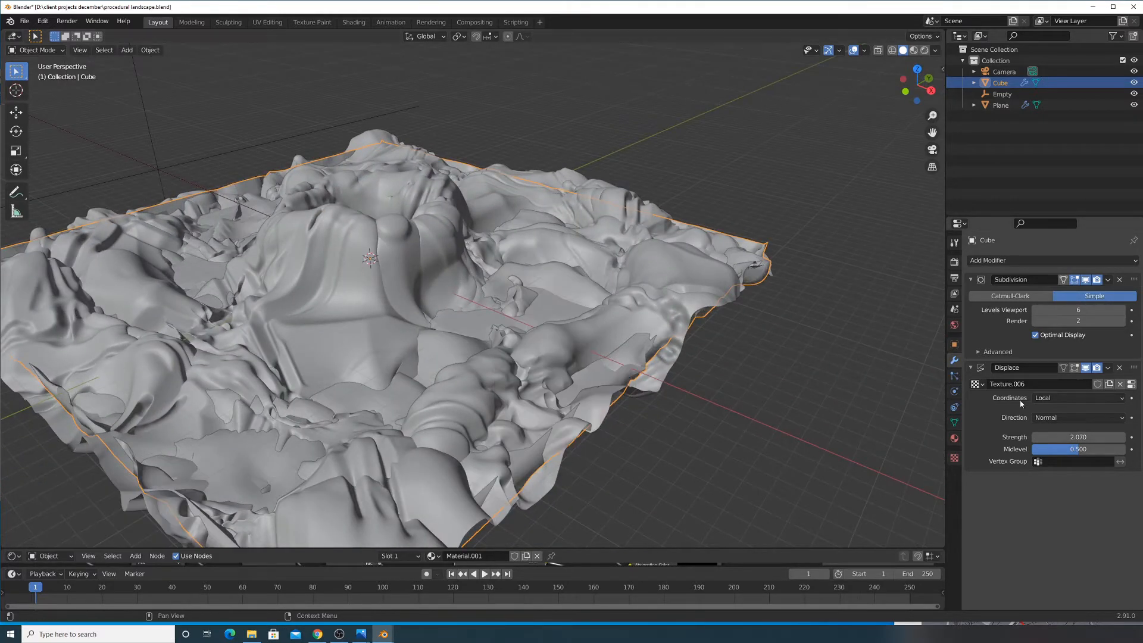
Return to rendered shading, compare the lava with and without displacement, and set the Displace strength to 1
left_click(926, 50)
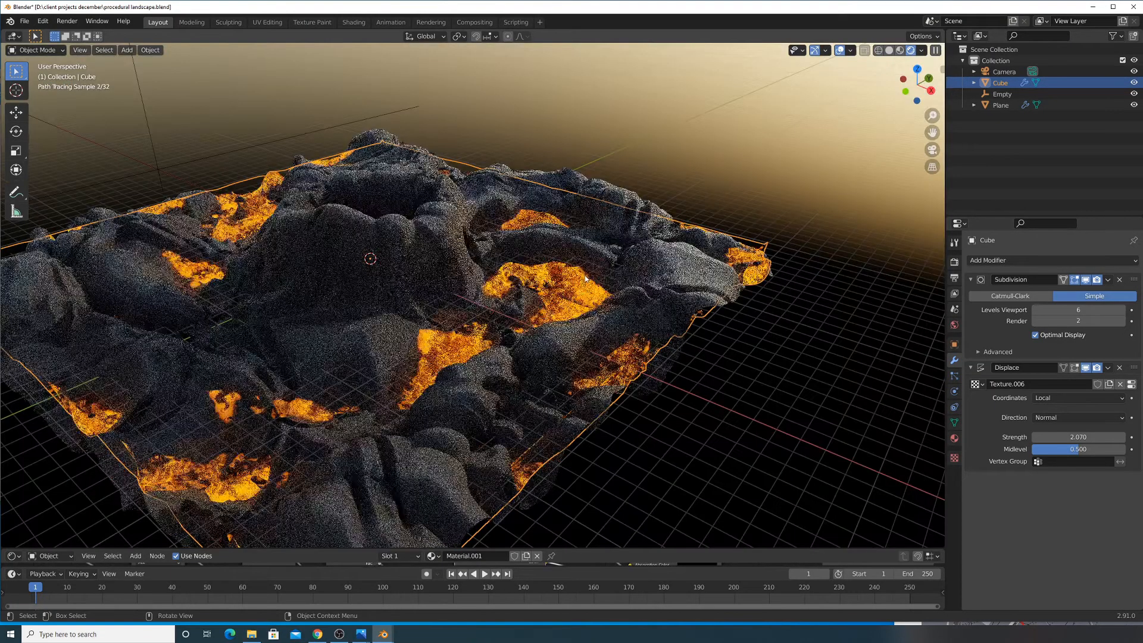
scroll(578, 309, "up", 3)
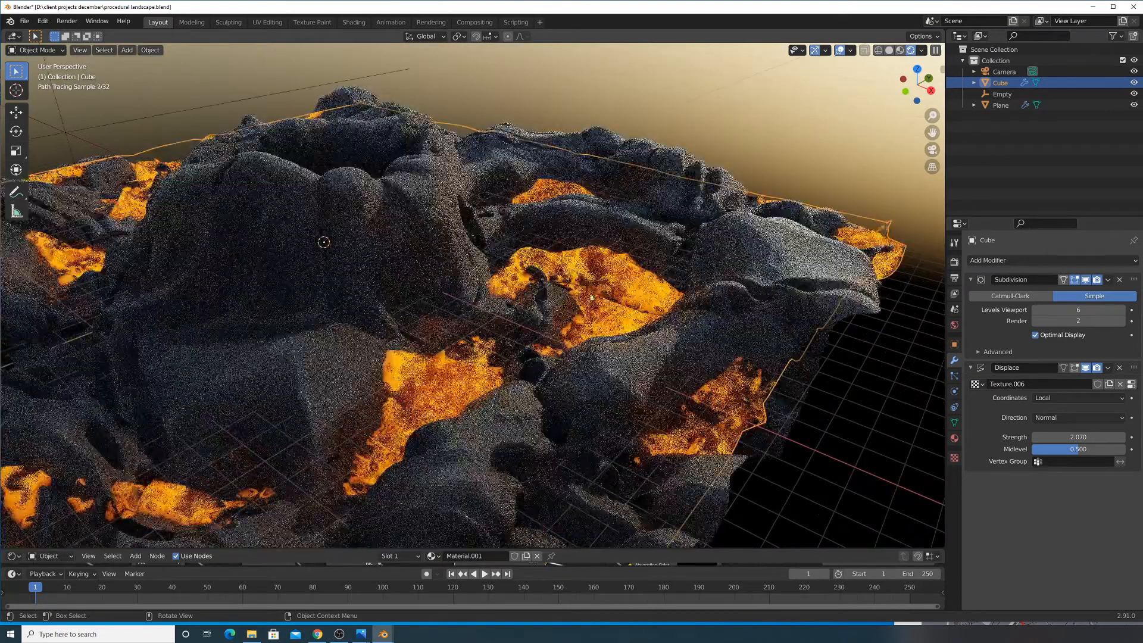
middle_click_drag(586, 307, 411, 344)
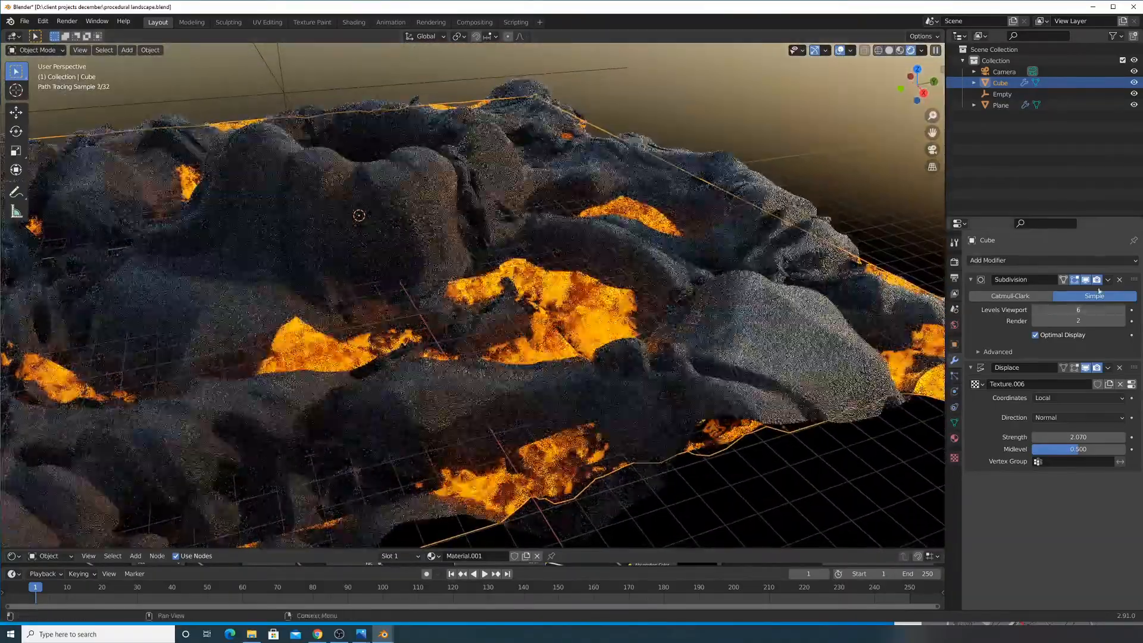
left_click(1086, 368)
left_click(1086, 367)
left_click(1078, 437)
type("1")
key("Return")
Look through the camera and pull it back along its local Z axis to about X 20.13 m, Y -27.50 m, Z 7.23 m
mouse_move(291, 310)
middle_mouse_down()
mouse_move(351, 334)
mouse_move(357, 294)
mouse_move(358, 310)
middle_mouse_up()
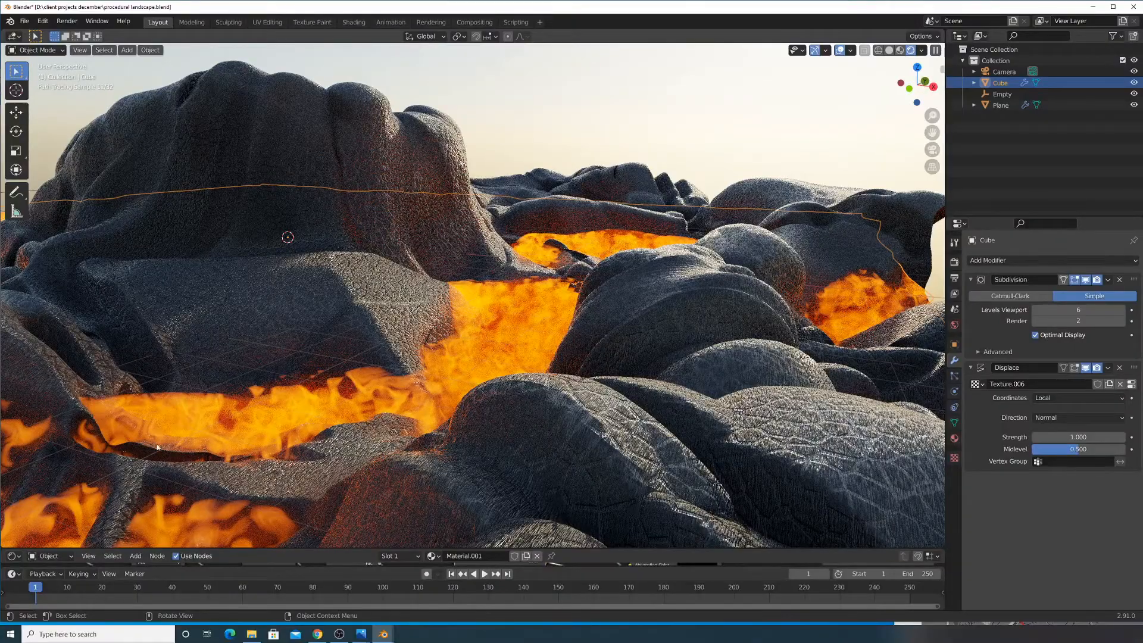
scroll(378, 332, "down", 1)
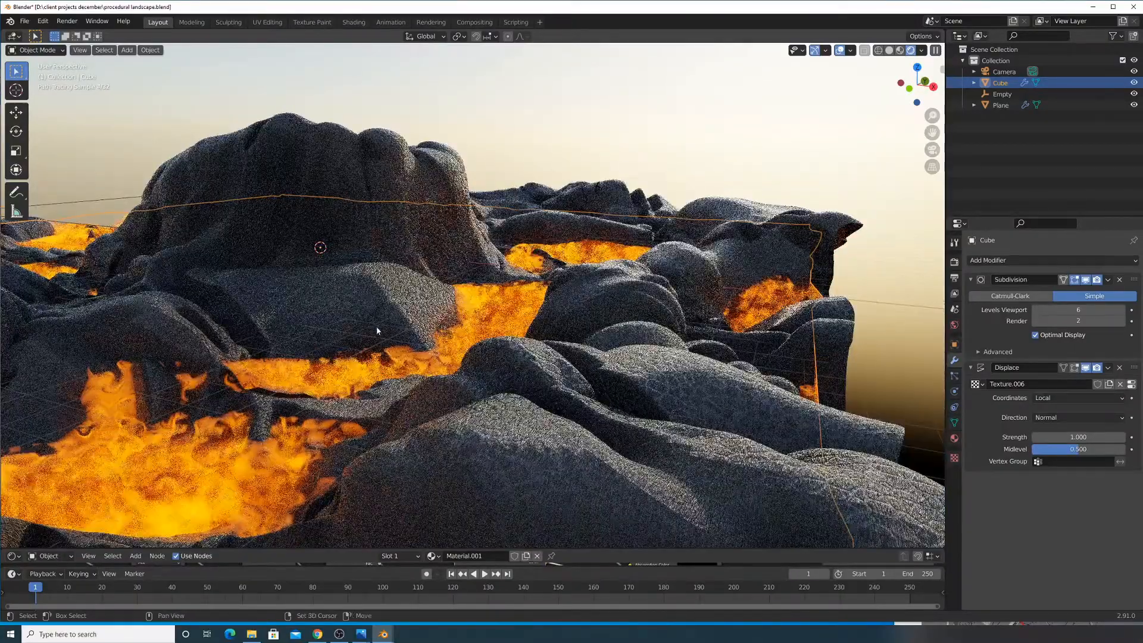
middle_click_drag(377, 332, 389, 360, "shift")
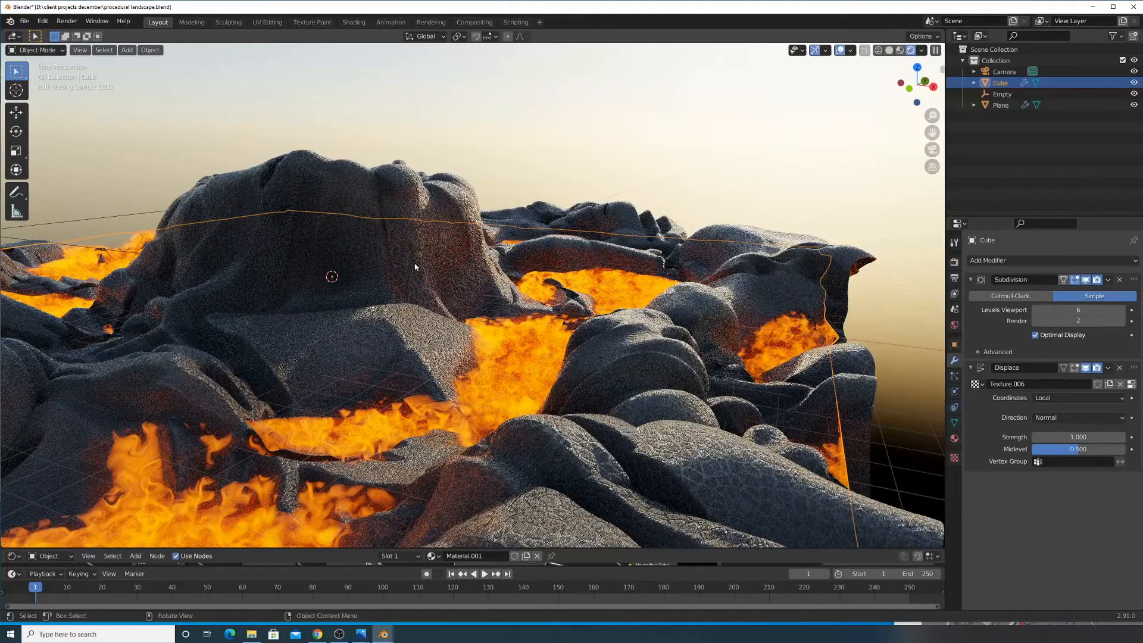
key("KP_0")
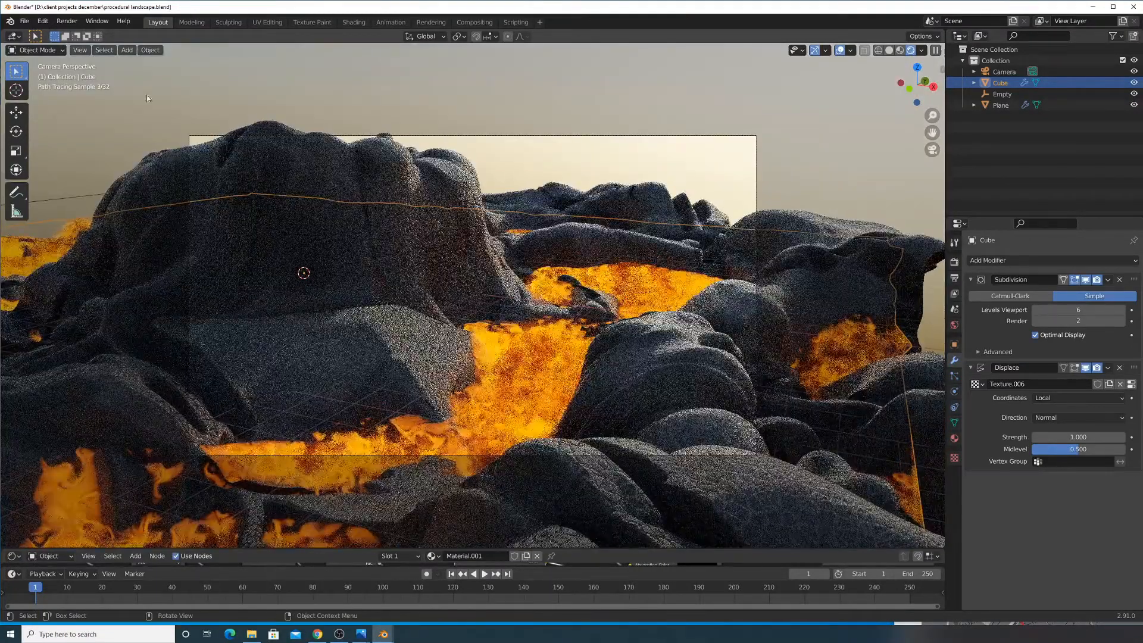
left_click(537, 138)
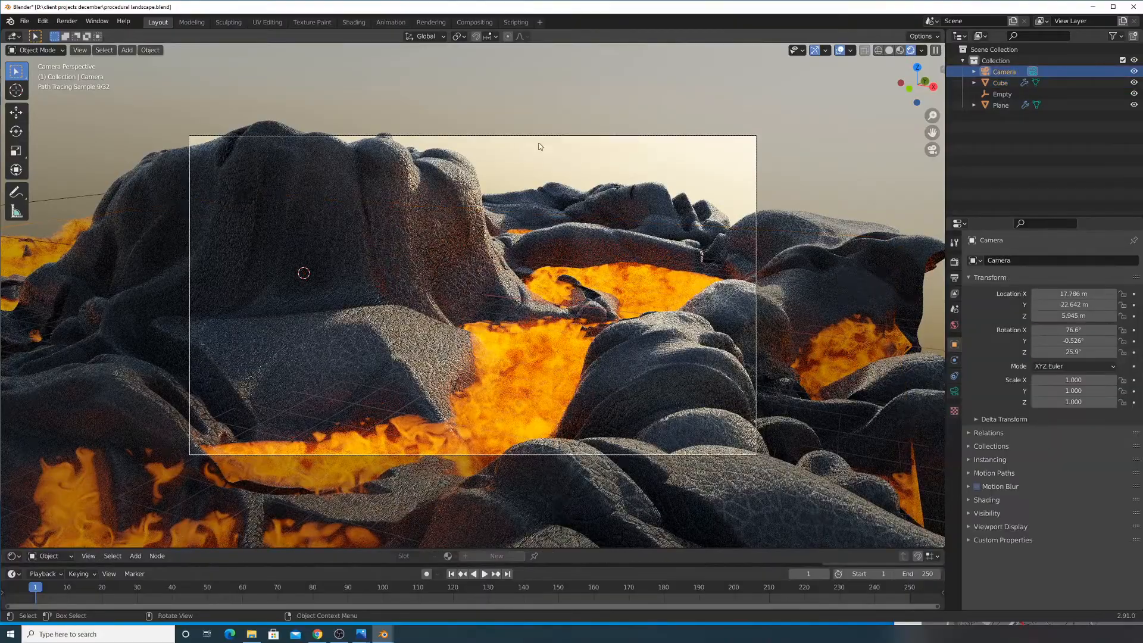
key("g")
key("z")
key("z")
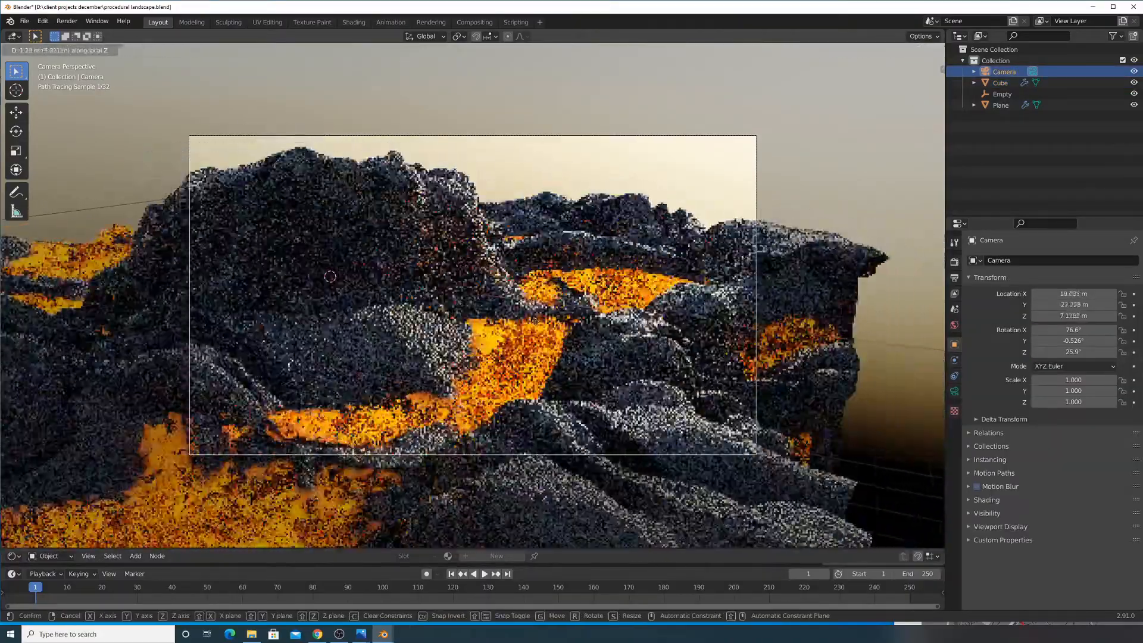
left_click(577, 283)
Rotate the camera about -19.9° around global Z and move it about -3.83 m in X, -0.42 m in Y and -0.08 m in Z
key("r")
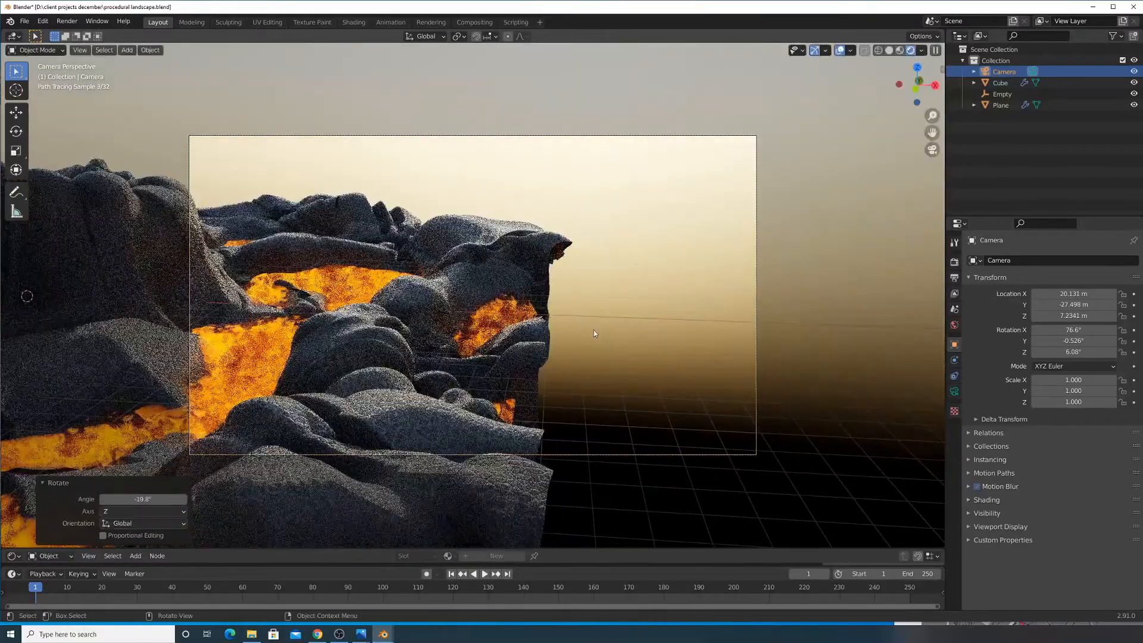
left_click(595, 332)
key("g")
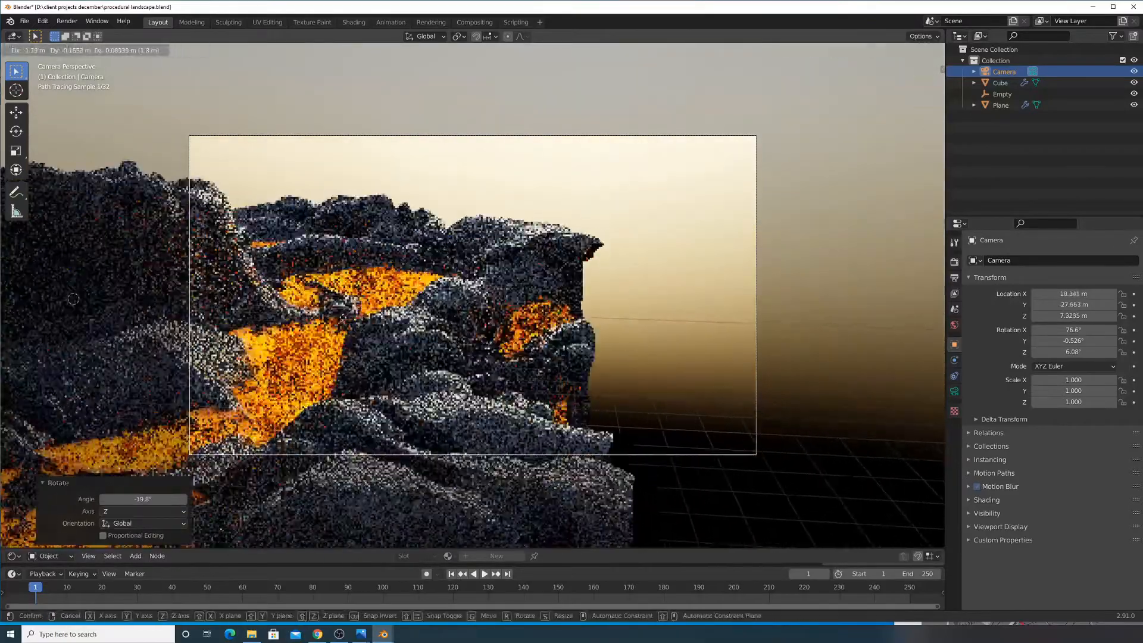
left_click(96, 333)
Set the camera's focal length to 28 mm and move the camera forward about 9.75 m along its local Z axis
left_click(955, 391)
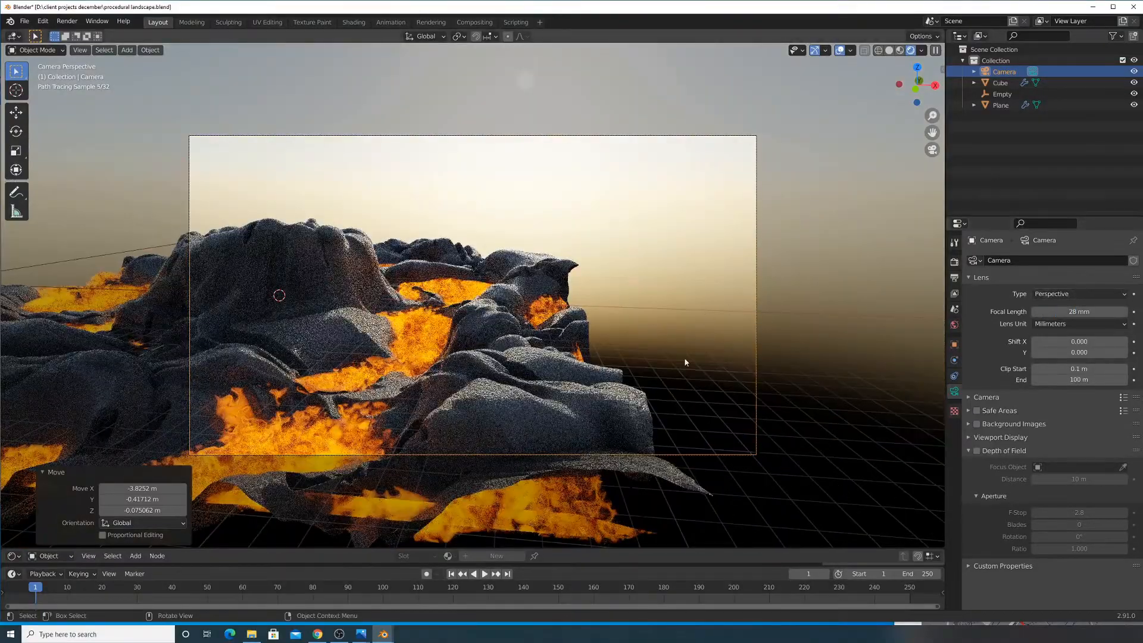
key("g")
middle_click(692, 356)
left_click(705, 253)
Move the camera about -4.77 m in X, -0.78 m in Y and -1.19 m in Z, and rotate it about 6.21° around global Z
key("g")
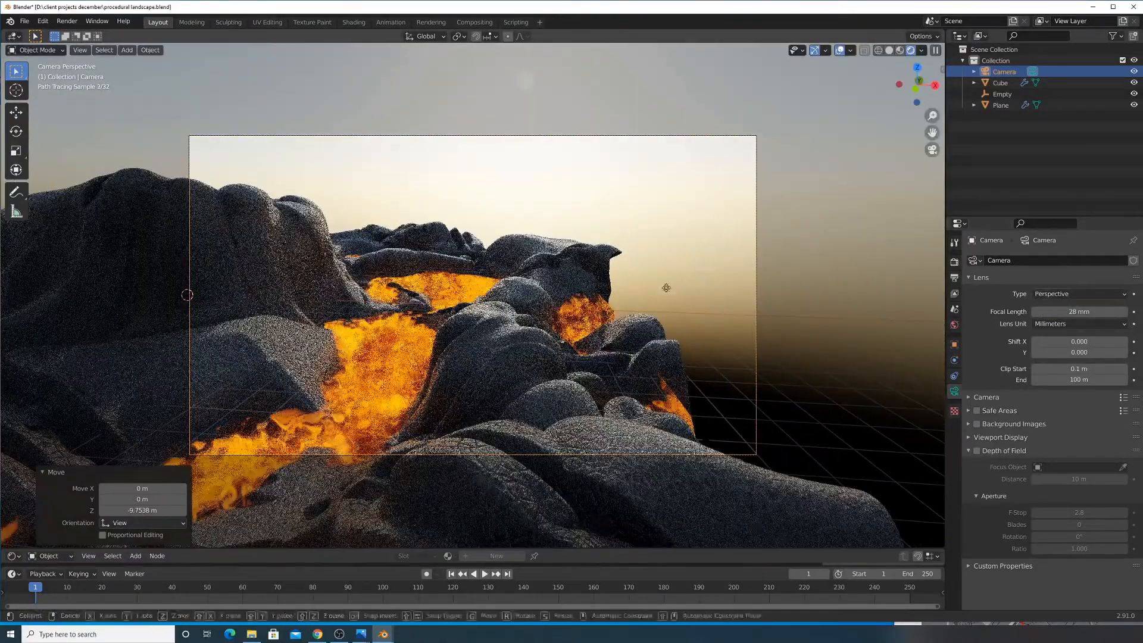
left_click(466, 282)
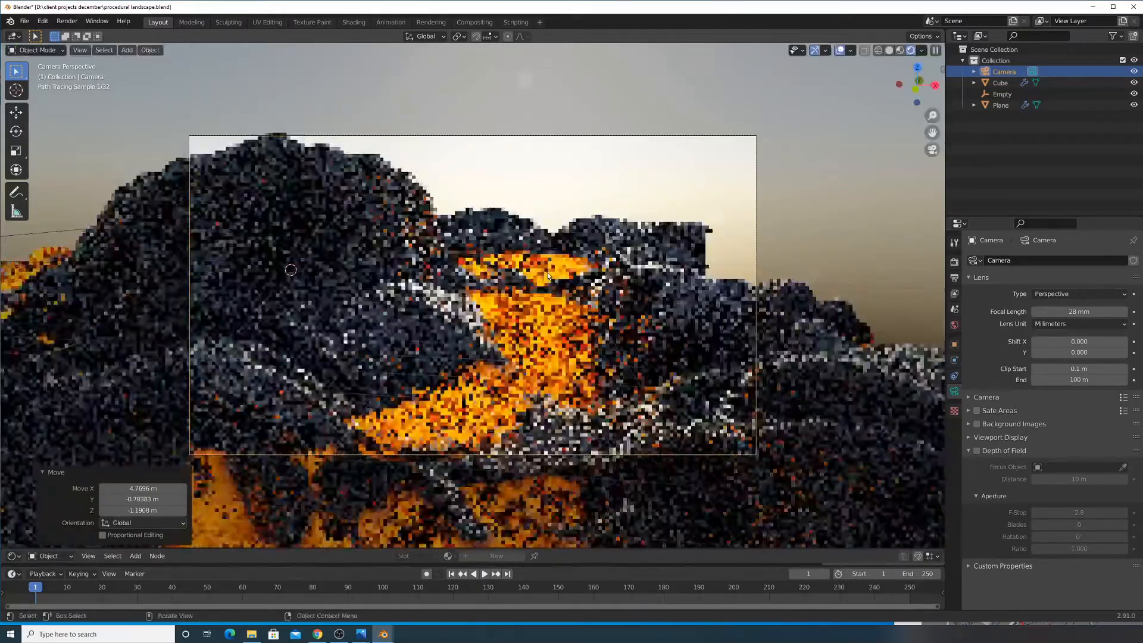
key("z")
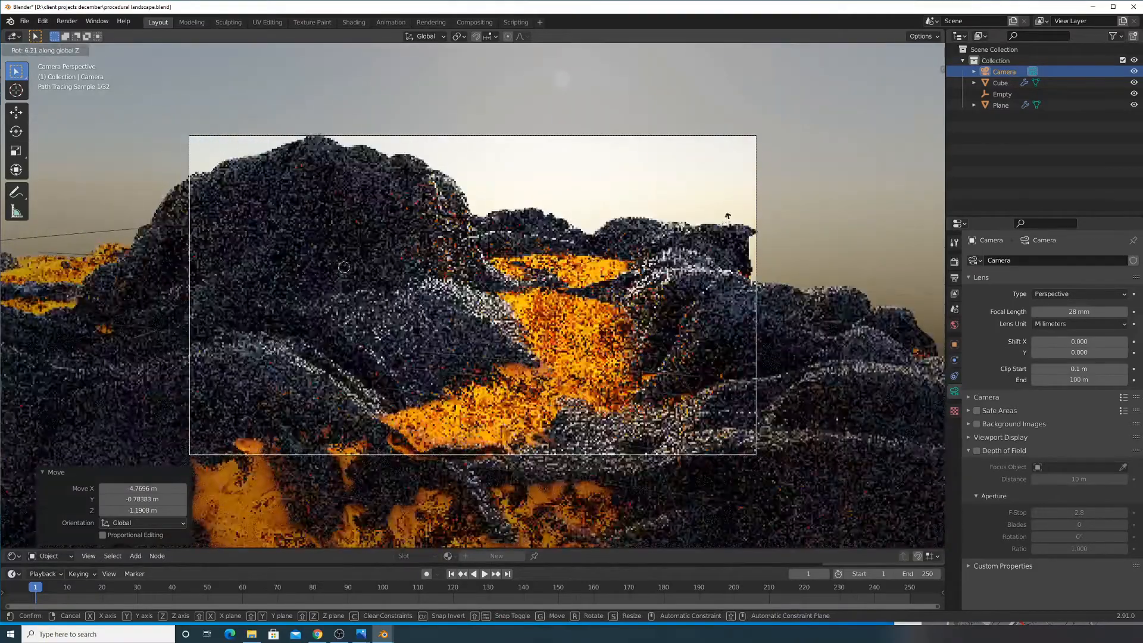
left_click(728, 216)
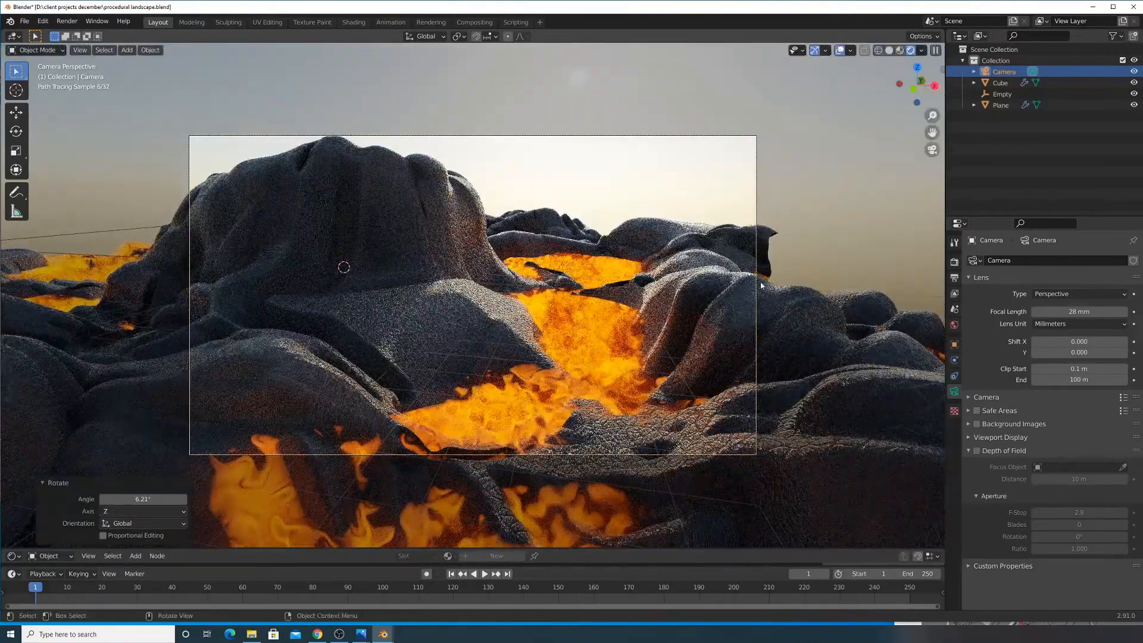
Set the Cycles render samples to 64
left_click(953, 263)
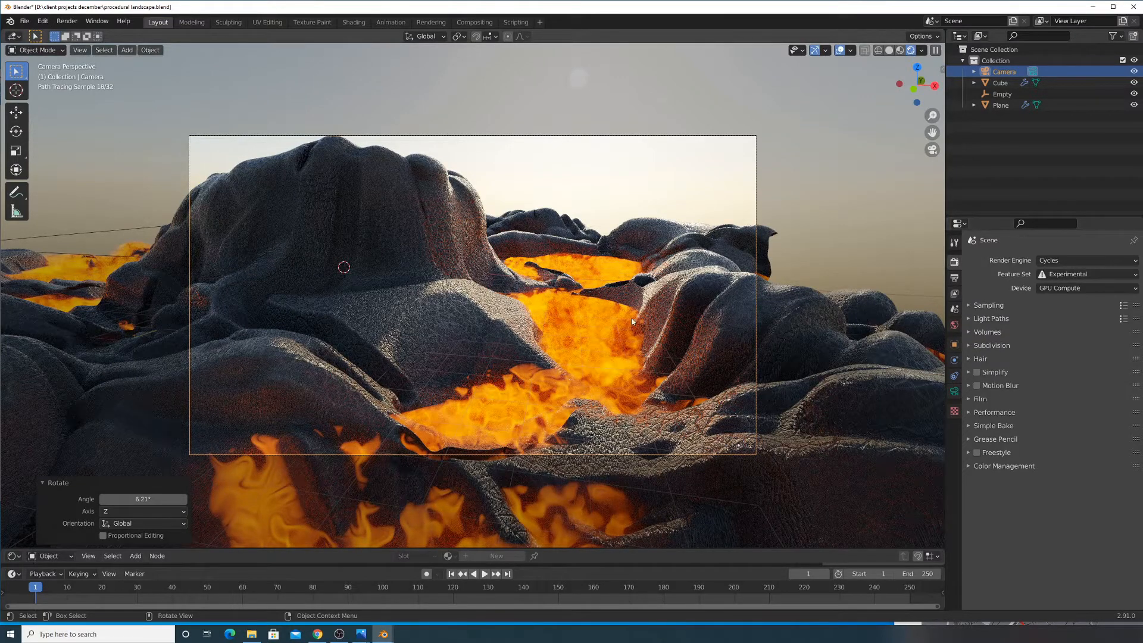
left_click(1059, 290)
left_click(985, 305)
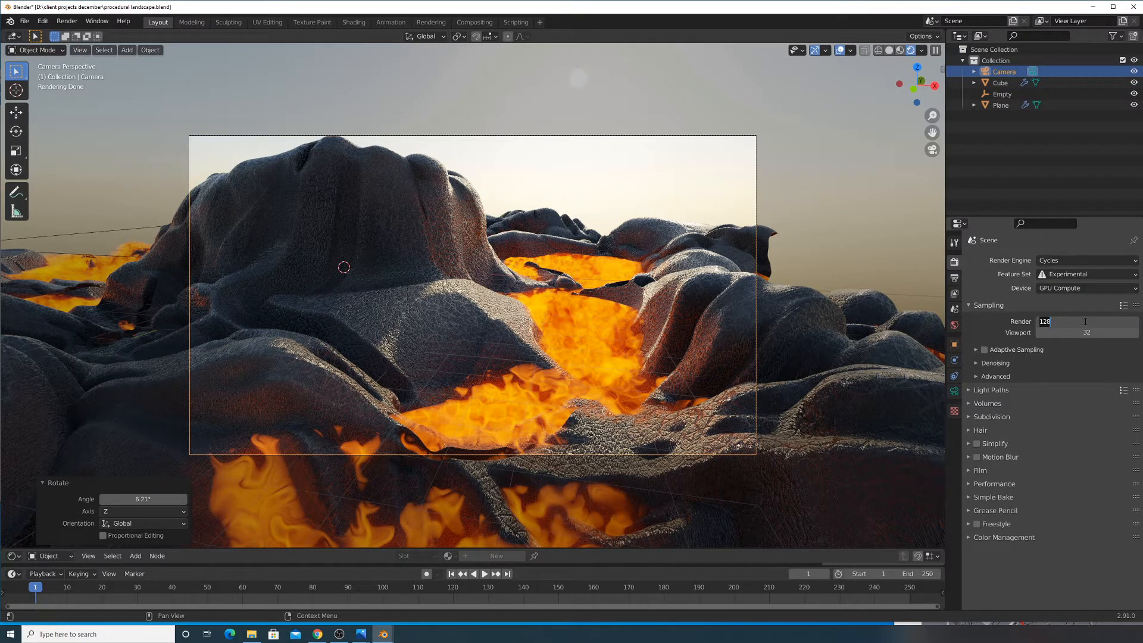
left_click(1031, 349)
Set the indirect light clamping of the light paths to 0.01
left_click(1054, 467)
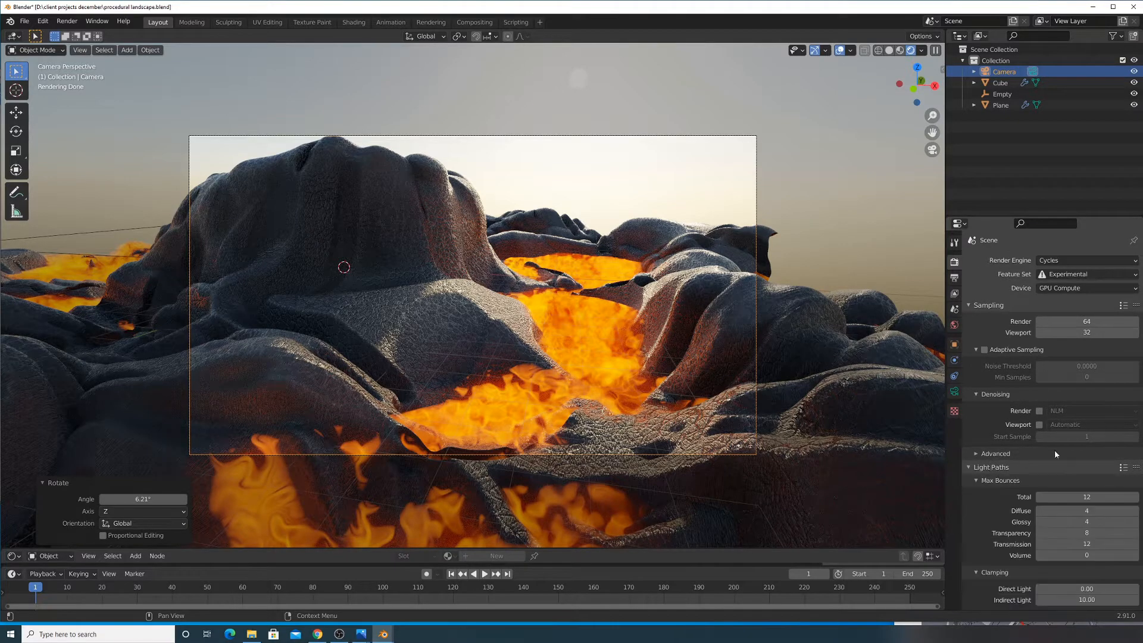
scroll(1055, 451, "down", 5)
left_click_drag(1094, 511, 1042, 511)
Set the render tile size to 256 px in both X and Y, and review the color management settings
scroll(1041, 516, "down", 5)
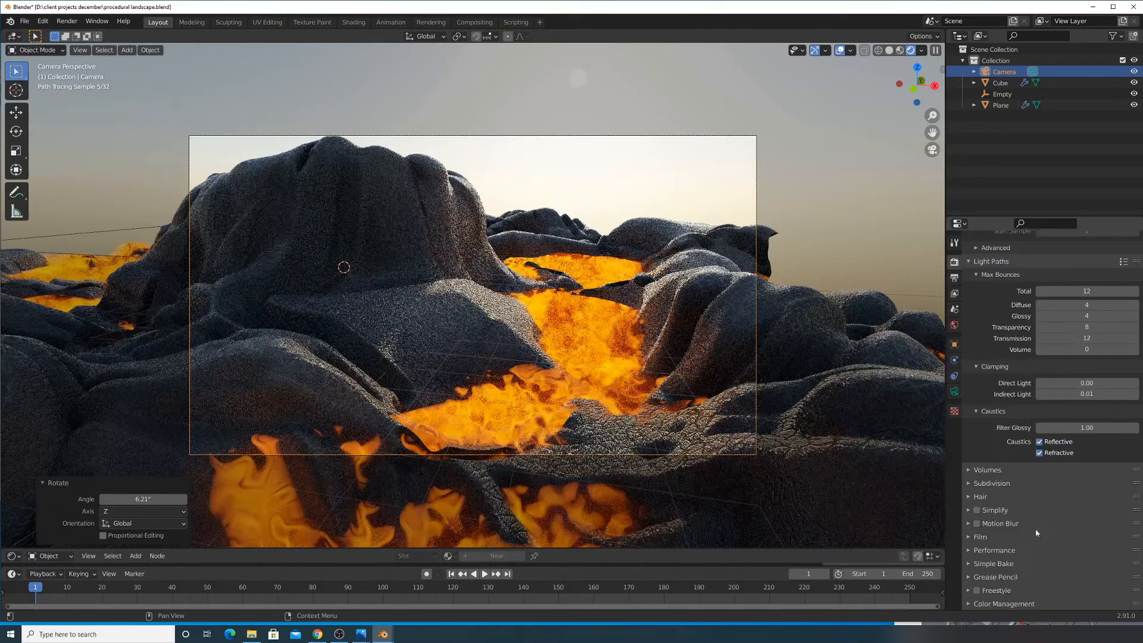
left_click(989, 483)
left_click(984, 470)
scroll(1015, 509, "down", 4)
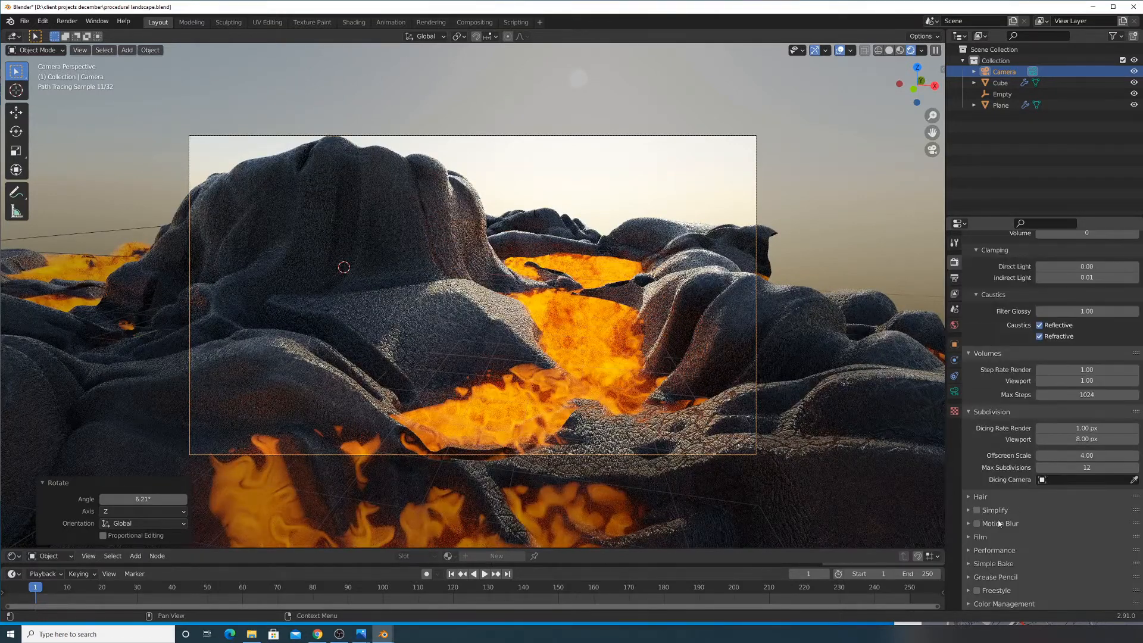
left_click(986, 549)
left_click(987, 538)
left_click(988, 524)
left_click(988, 510)
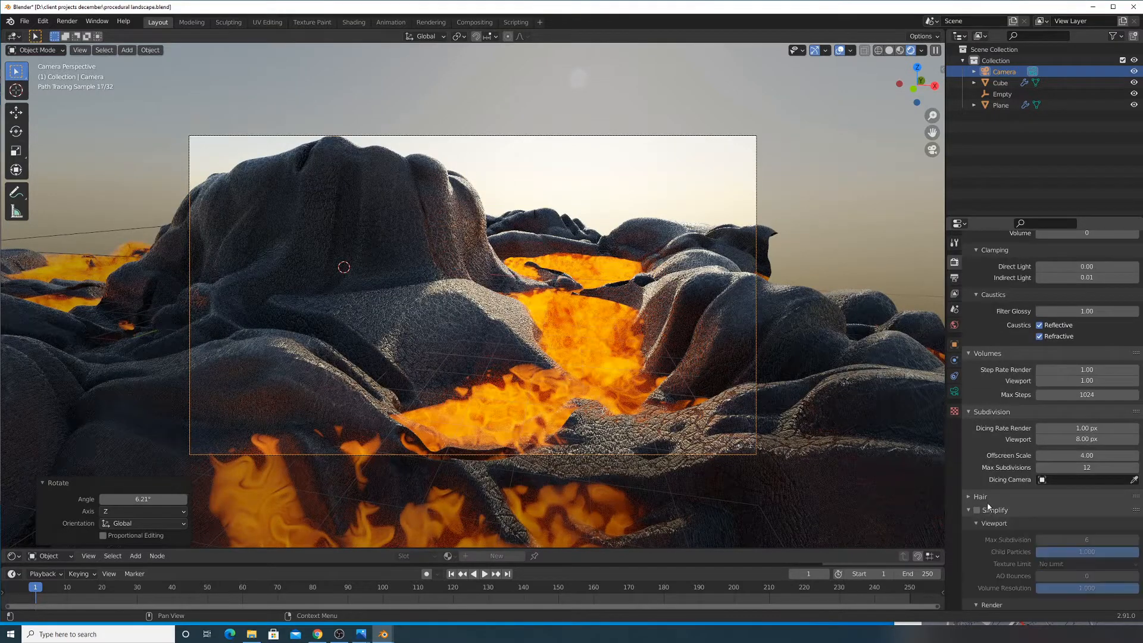
left_click(988, 496)
scroll(1015, 525, "down", 7)
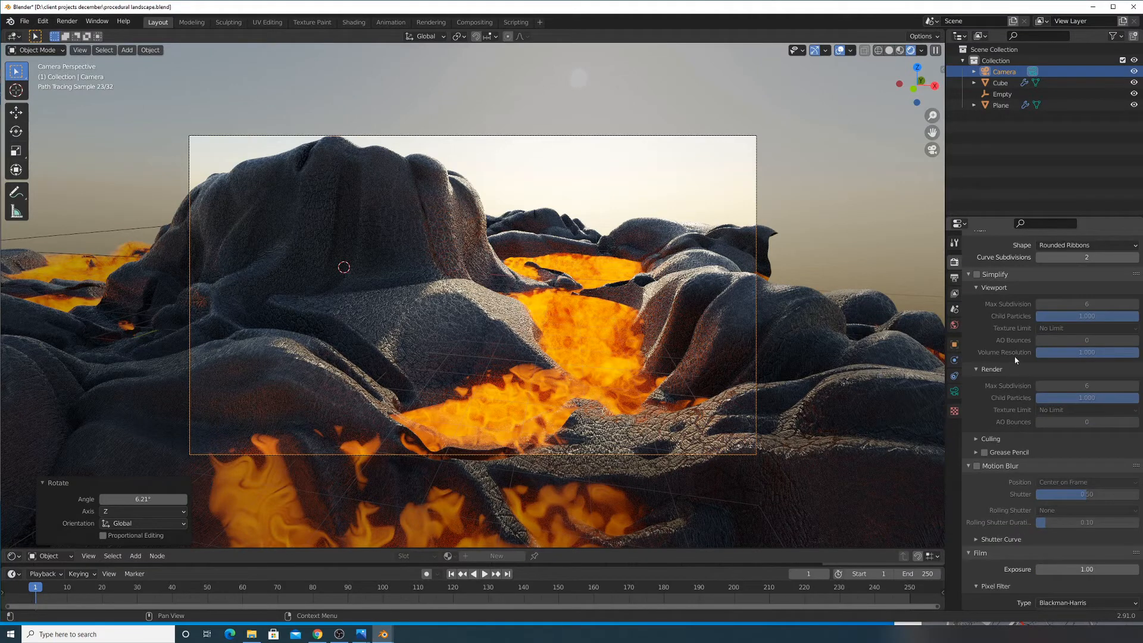
scroll(999, 415, "down", 10)
left_click_drag(1089, 341, 1087, 352)
type("256")
key("Return")
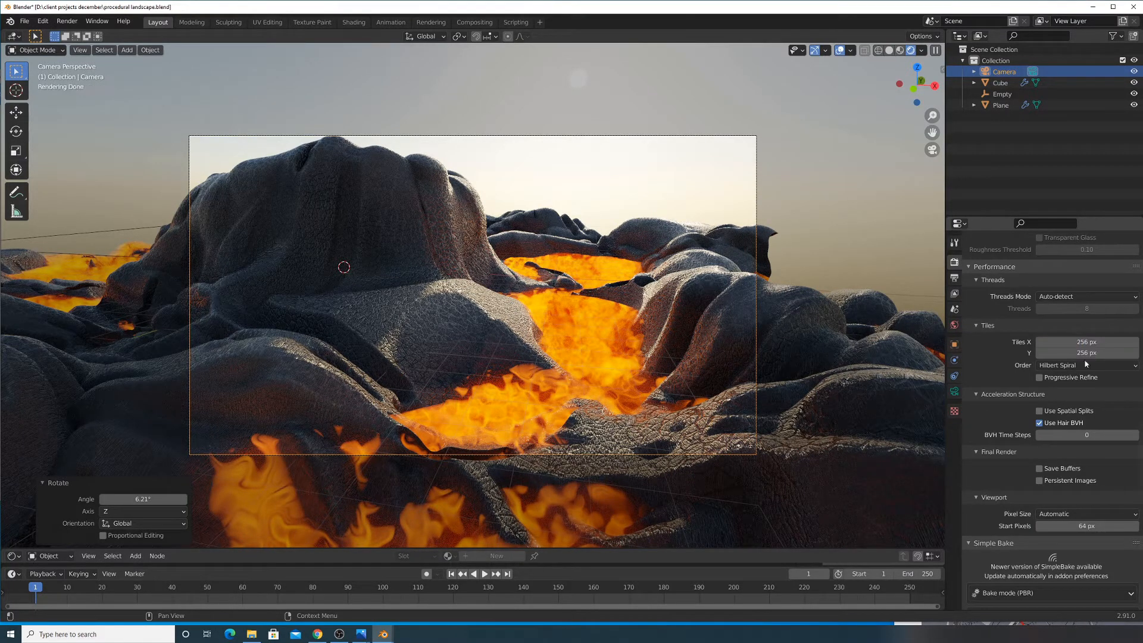
scroll(1060, 417, "down", 20)
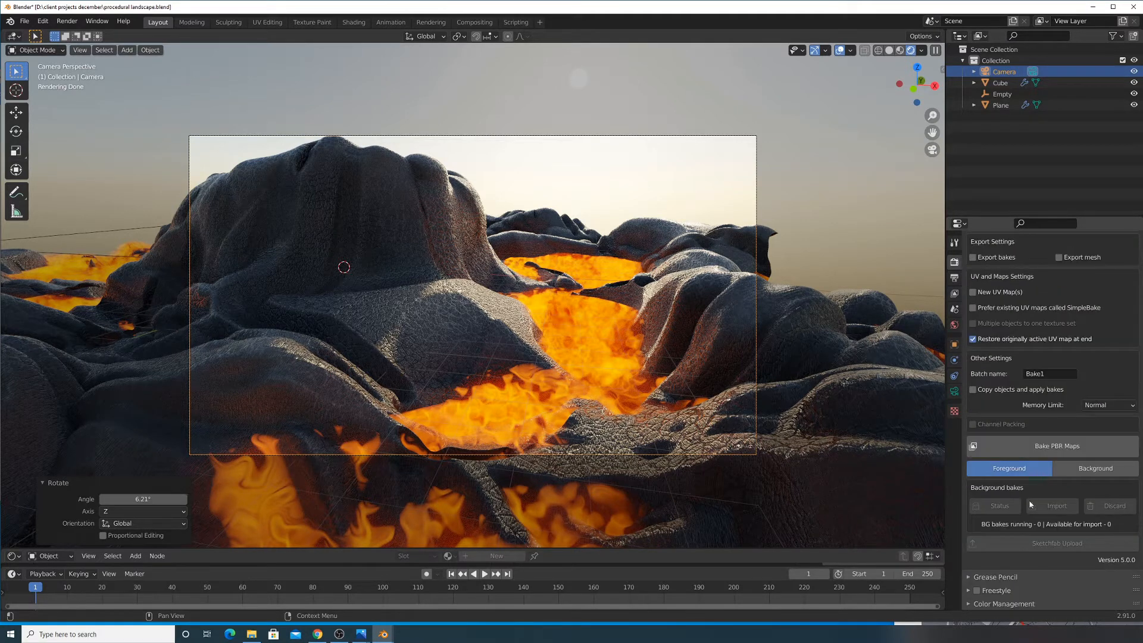
scroll(1013, 576, "down", 5)
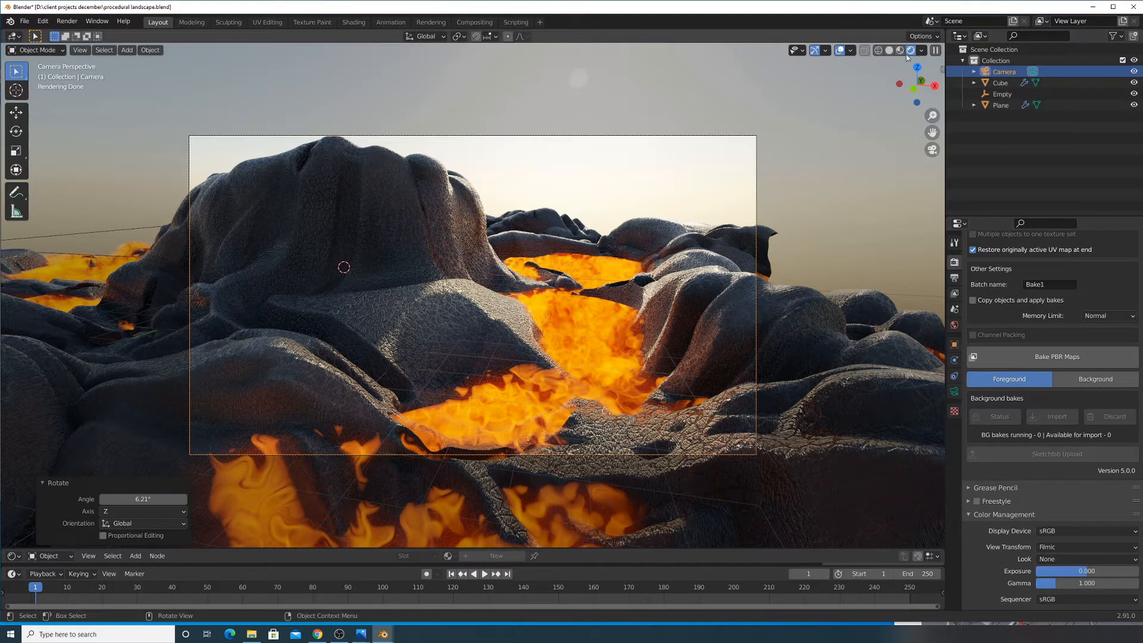
Check the Cycles render devices in the preferences, and render the image with the viewport in solid shading
left_click(889, 50)
left_click(43, 22)
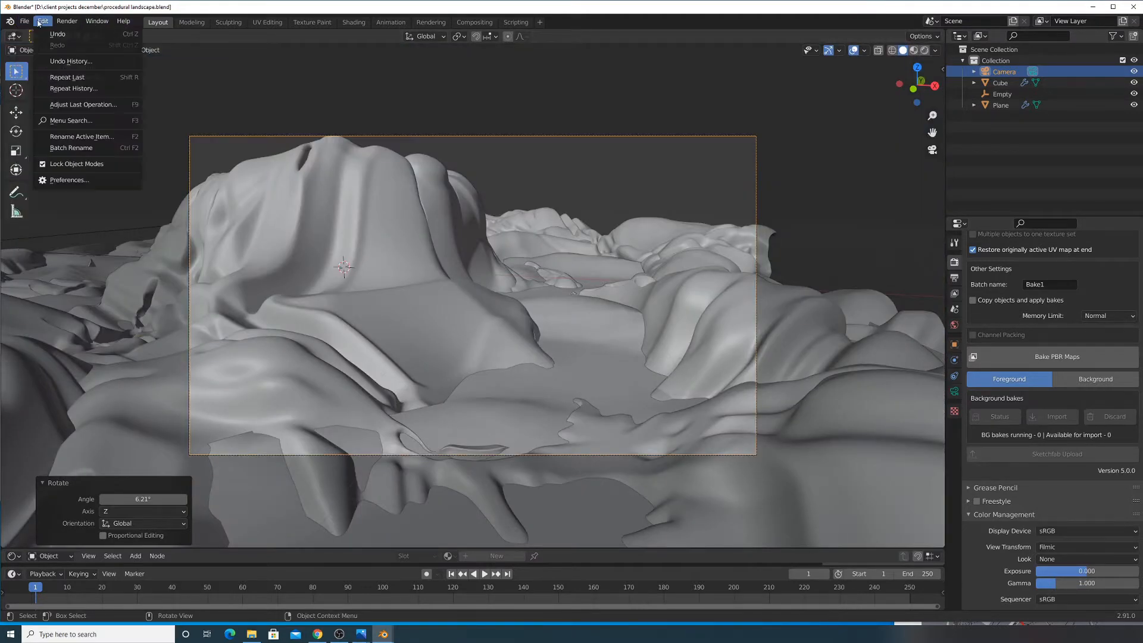
left_click(71, 180)
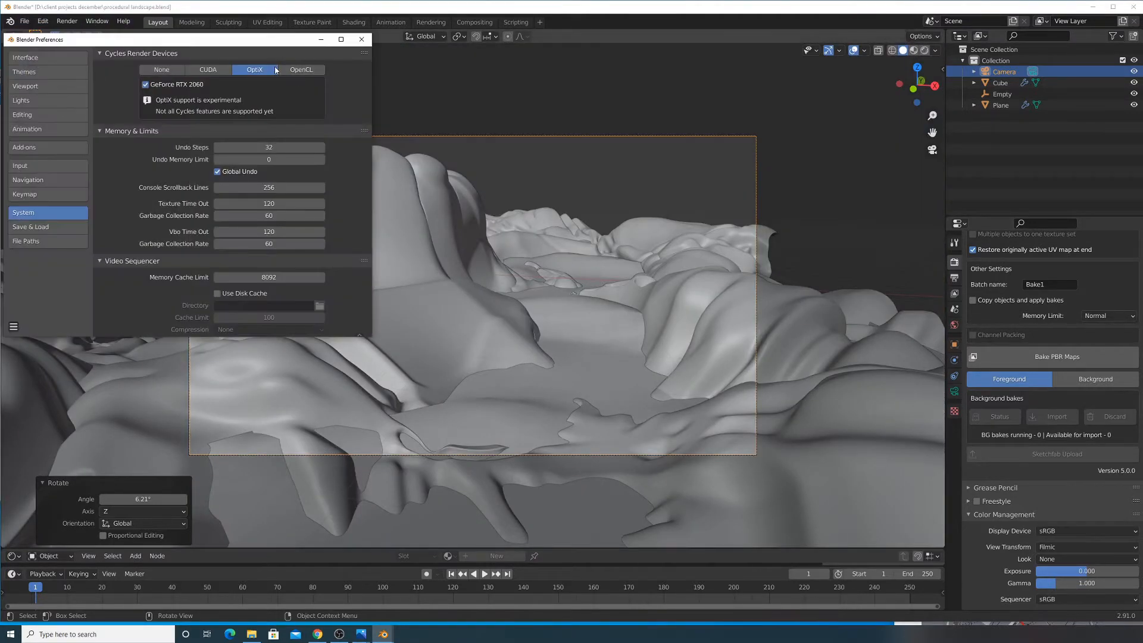
left_click(362, 40)
left_click(67, 21)
left_click(77, 37)
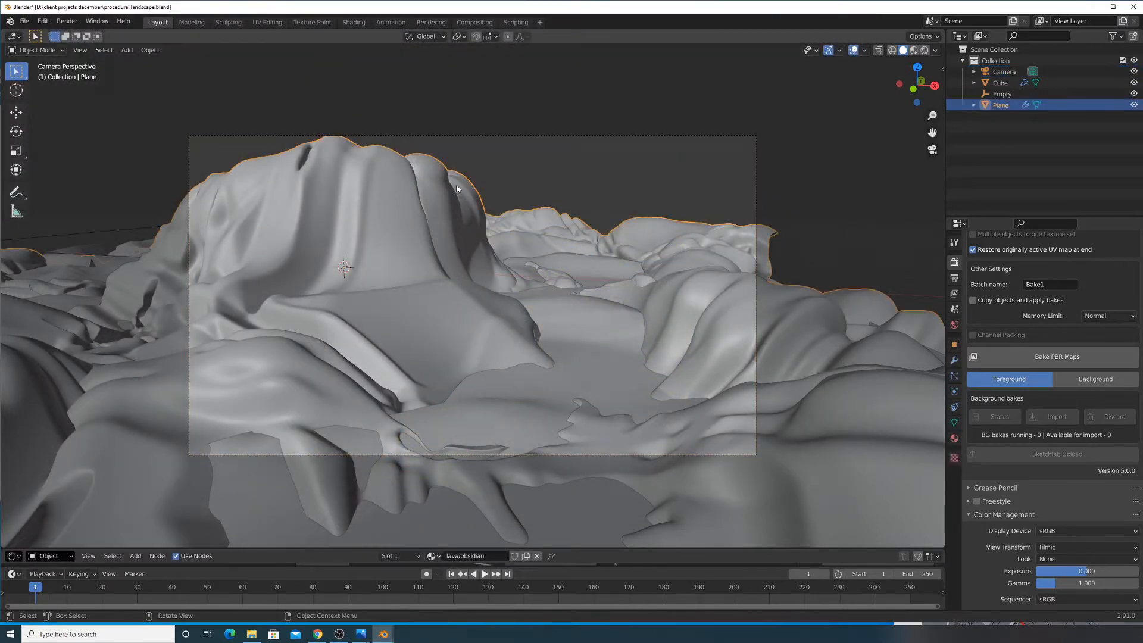
Check the landscape plane's Subdivision levels, set the lava cube's render level to 6, and render the image again
left_click(955, 360)
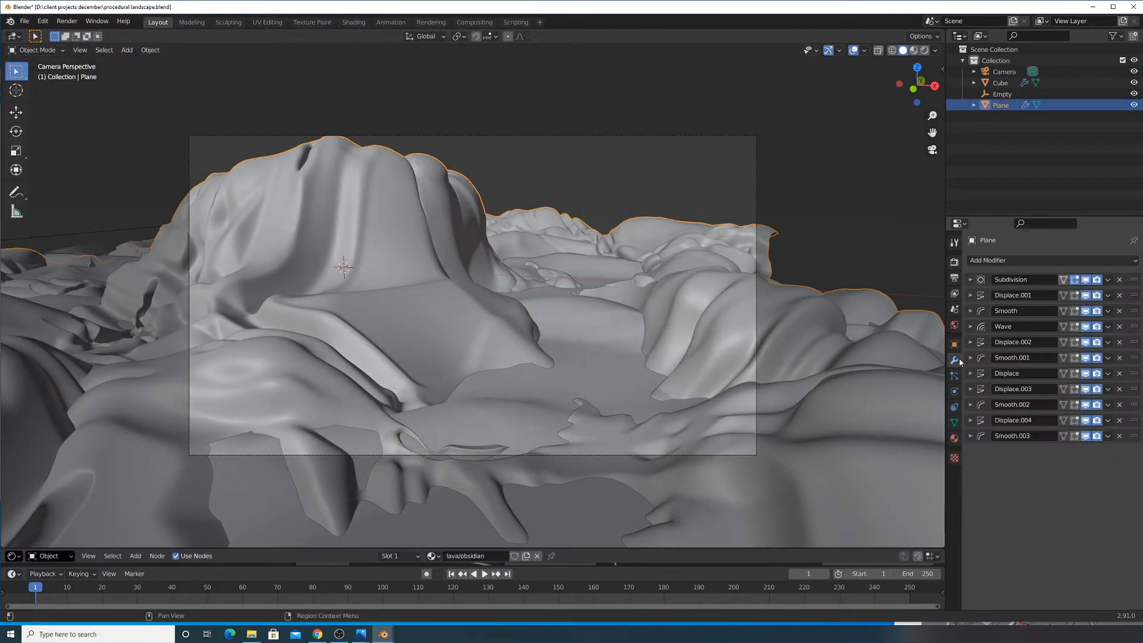
left_click(971, 279)
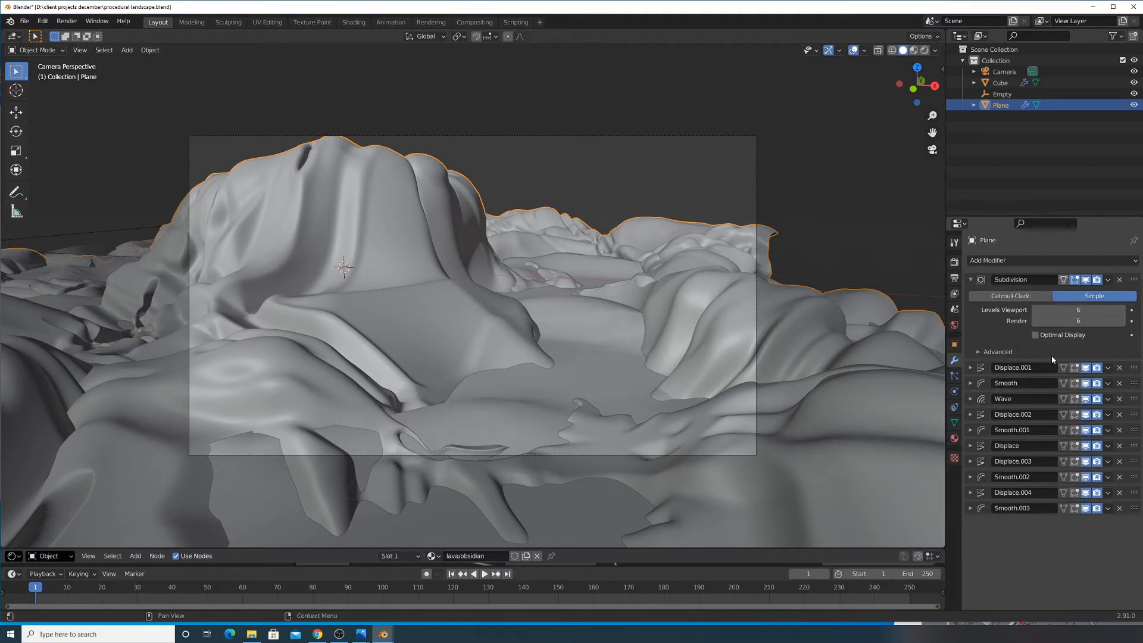
left_click(620, 348)
left_click(1085, 320)
type("2")
key("Escape")
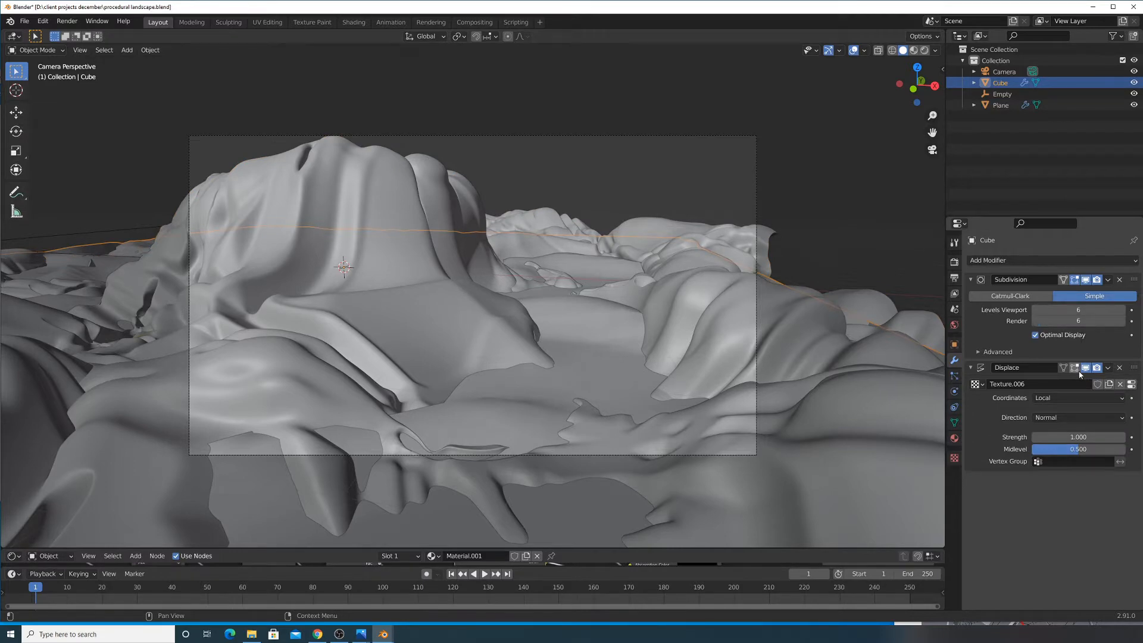
left_click(67, 21)
left_click(89, 34)
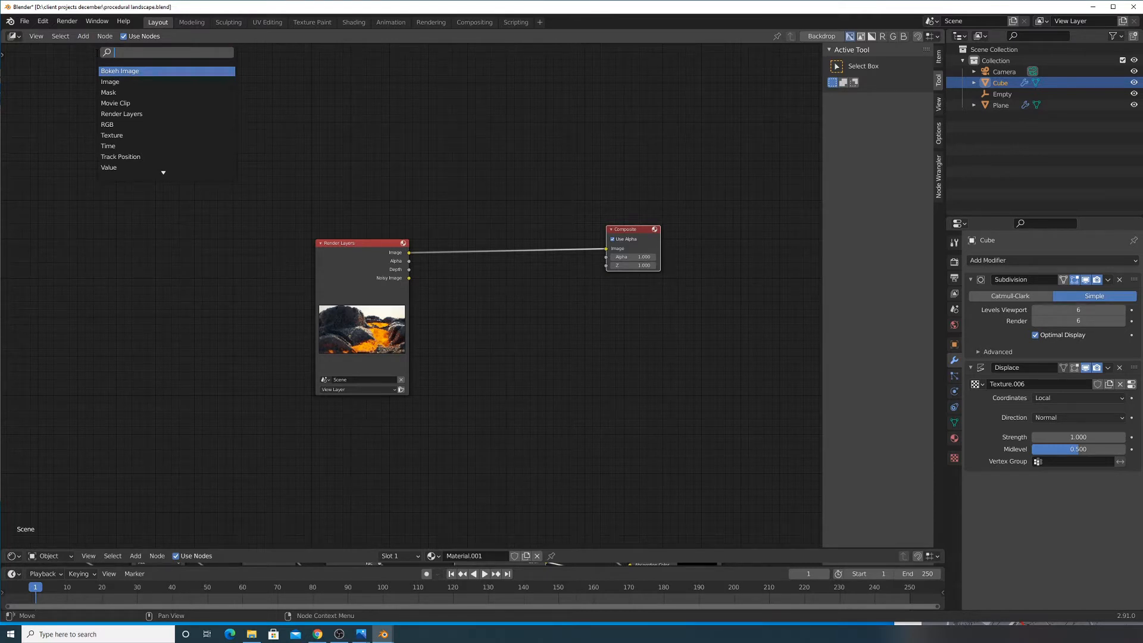
Add a Glare node on the compositor link between the Render Layers and Composite nodes
scroll(157, 167, "down", 20)
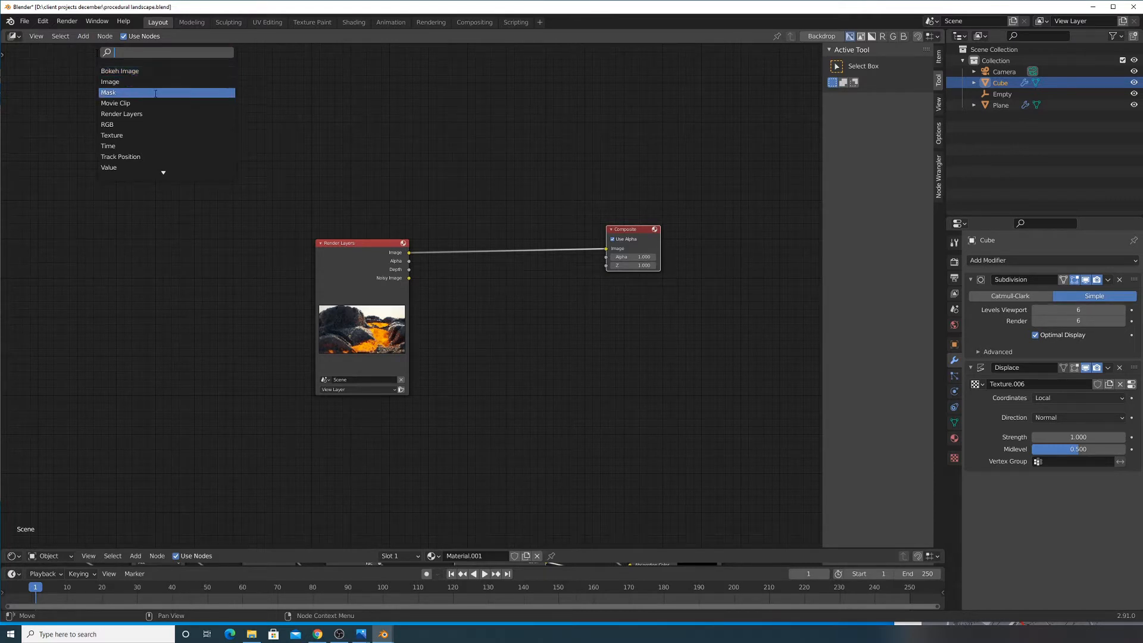
scroll(152, 170, "down", 20)
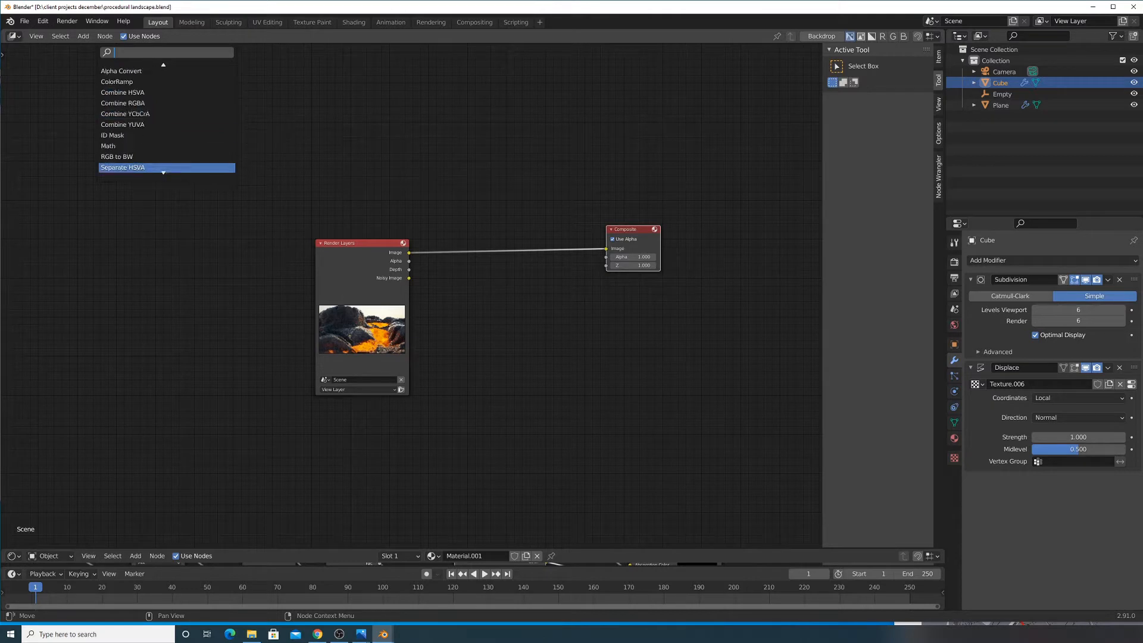
scroll(153, 171, "down", 2)
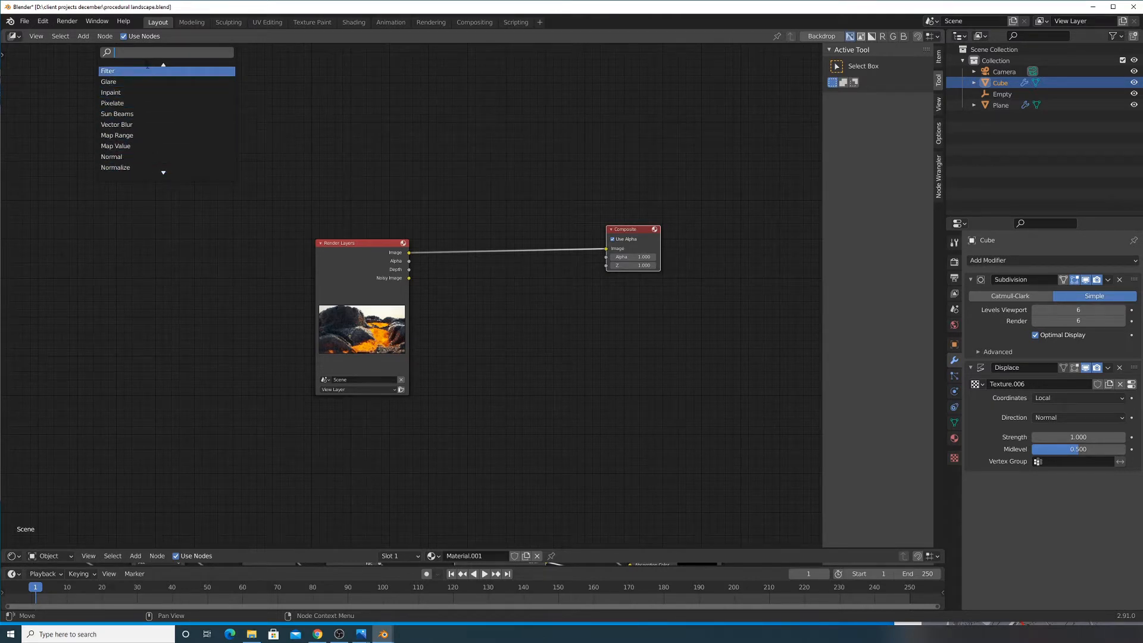
type("glar")
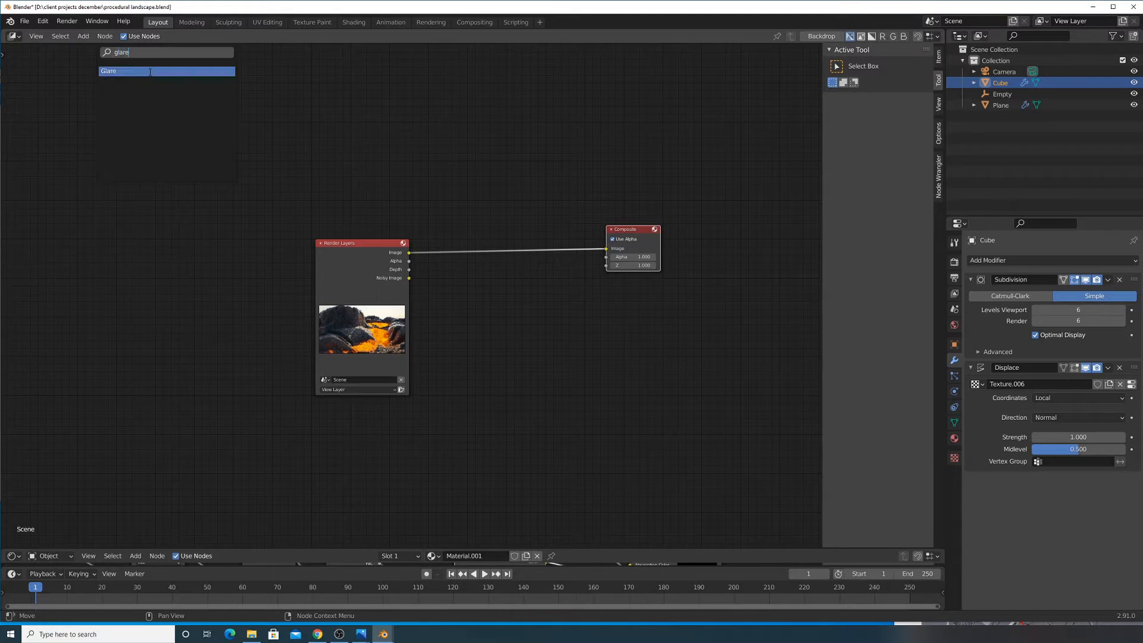
type("e")
key("Return")
left_click(504, 264)
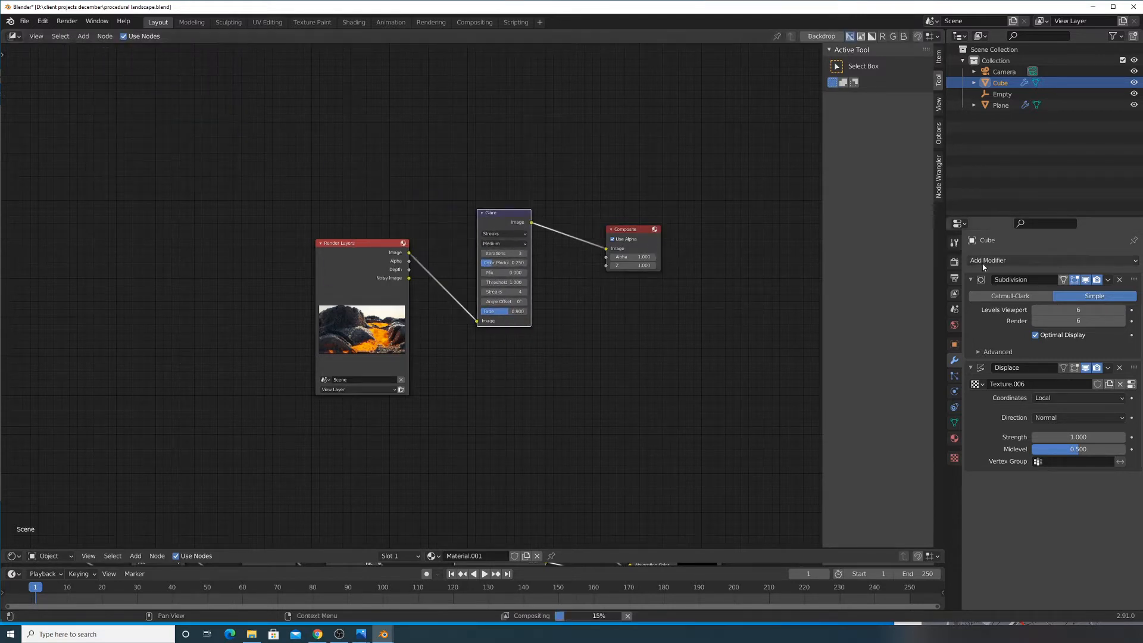
Open the view layer's render pass settings
left_click(955, 262)
scroll(1021, 349, "down", 4)
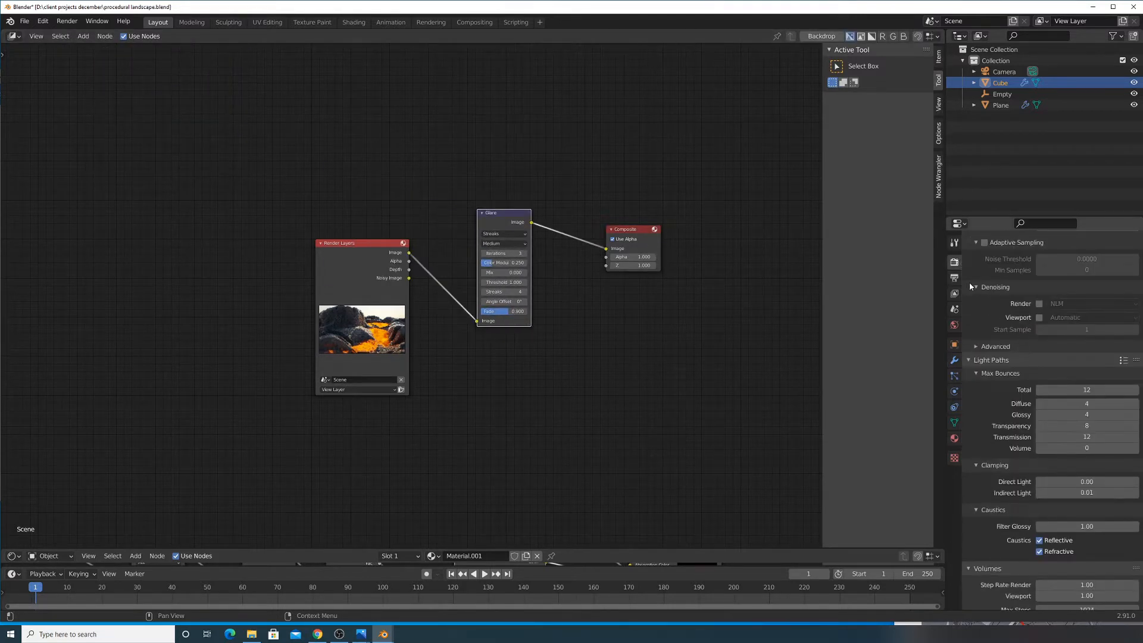
left_click(955, 279)
left_click(955, 293)
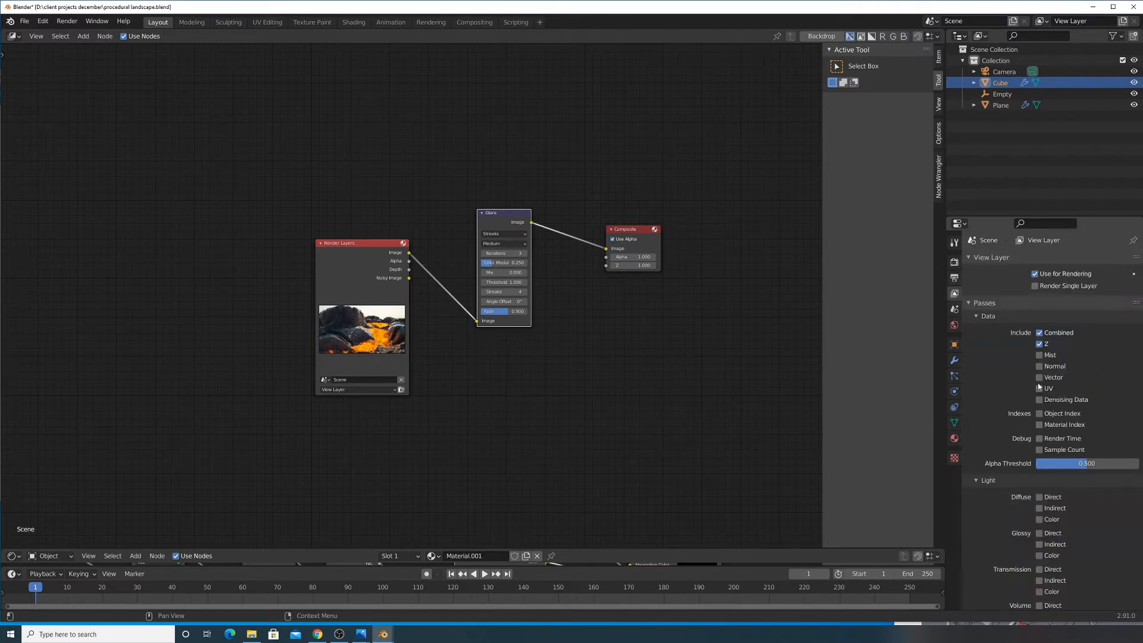
left_click(1040, 367)
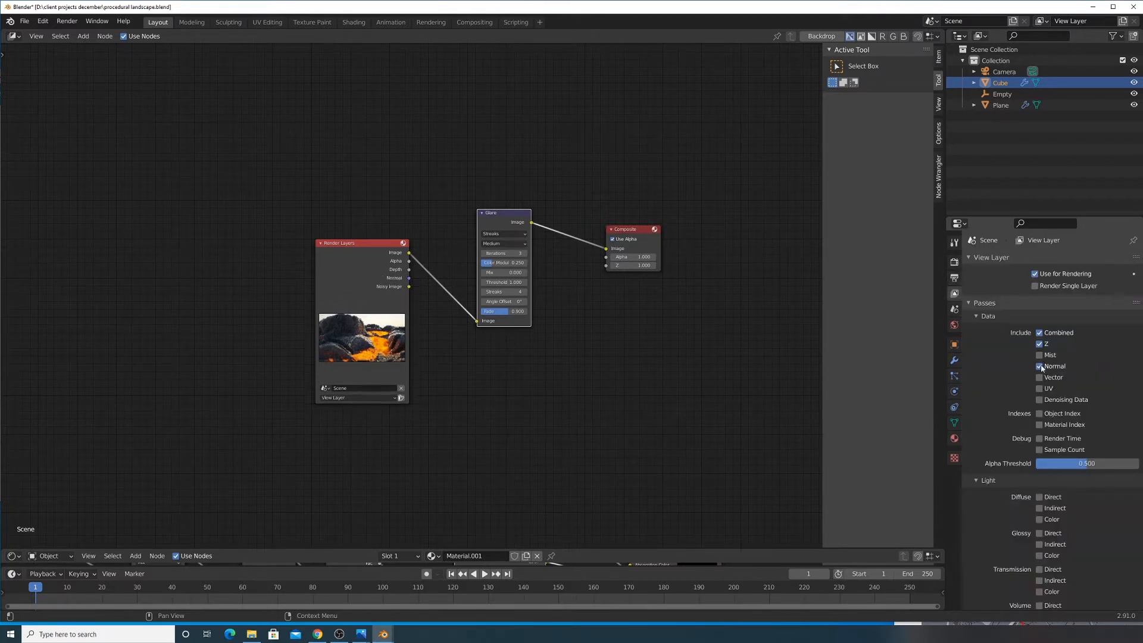
left_click(1040, 366)
scroll(1031, 423, "down", 4)
left_click(1039, 390)
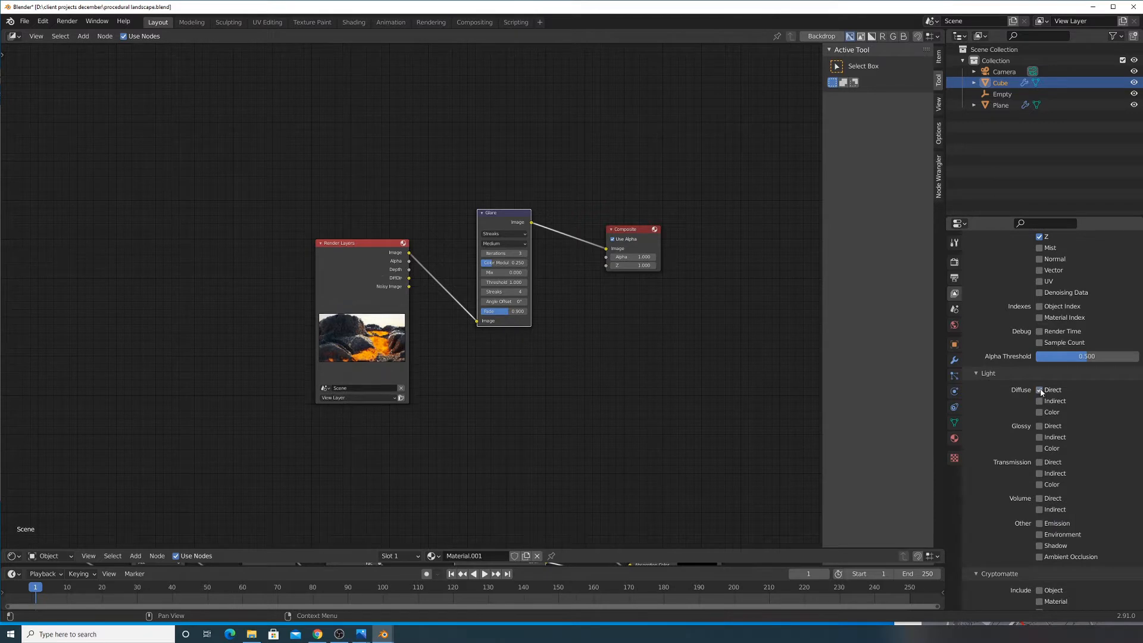
scroll(1040, 426, "up", 5)
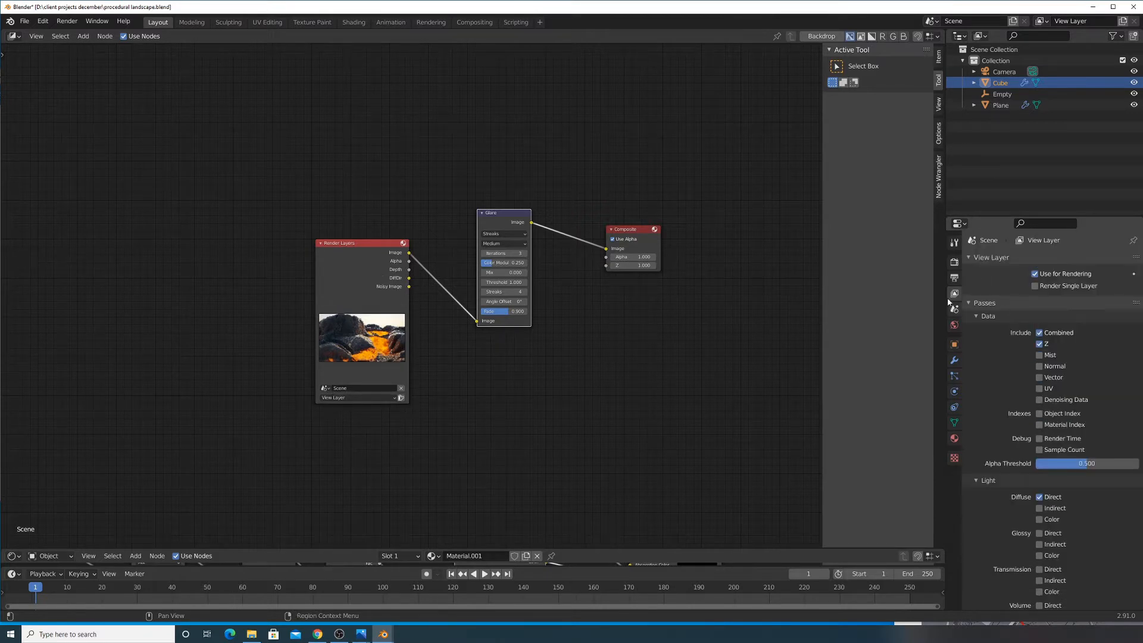
left_click(975, 306)
left_click(974, 306)
scroll(1060, 429, "down", 5)
left_click(1042, 355)
Enable the Diffuse Color and Normal passes for the view layer
left_click(1039, 377)
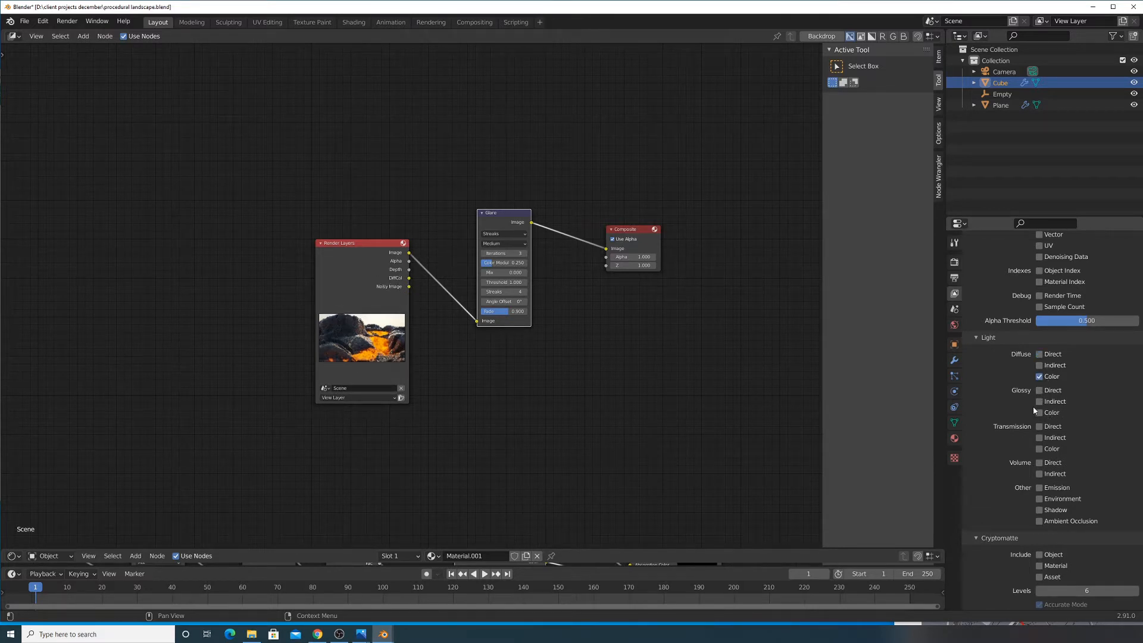
scroll(1048, 420, "up", 2)
scroll(1052, 367, "up", 3)
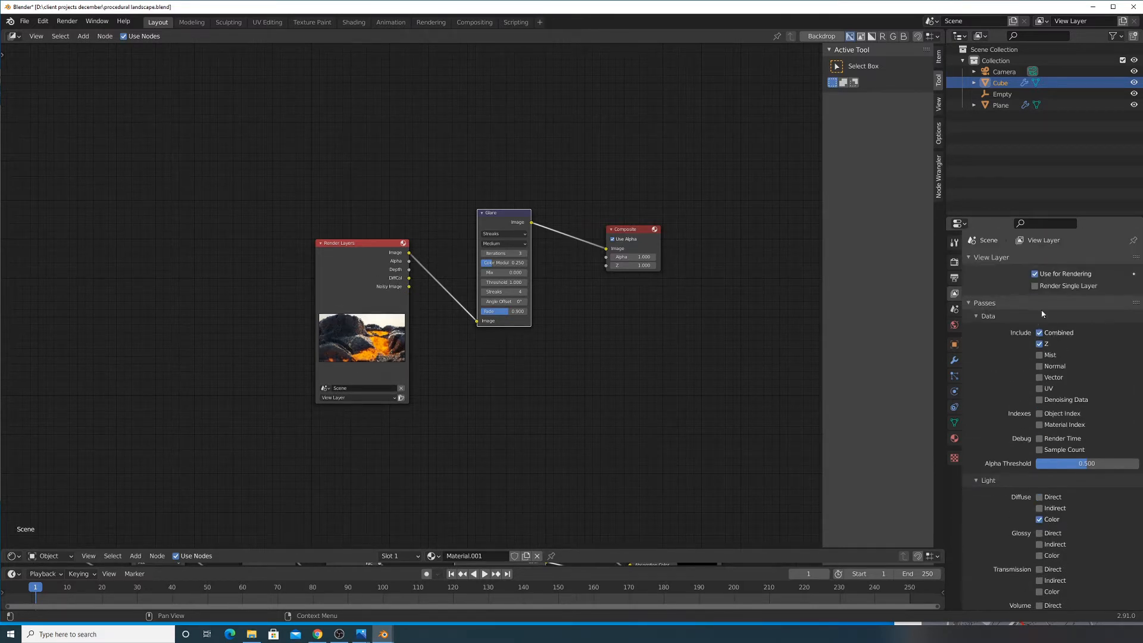
left_click(1049, 368)
scroll(1053, 402, "down", 1)
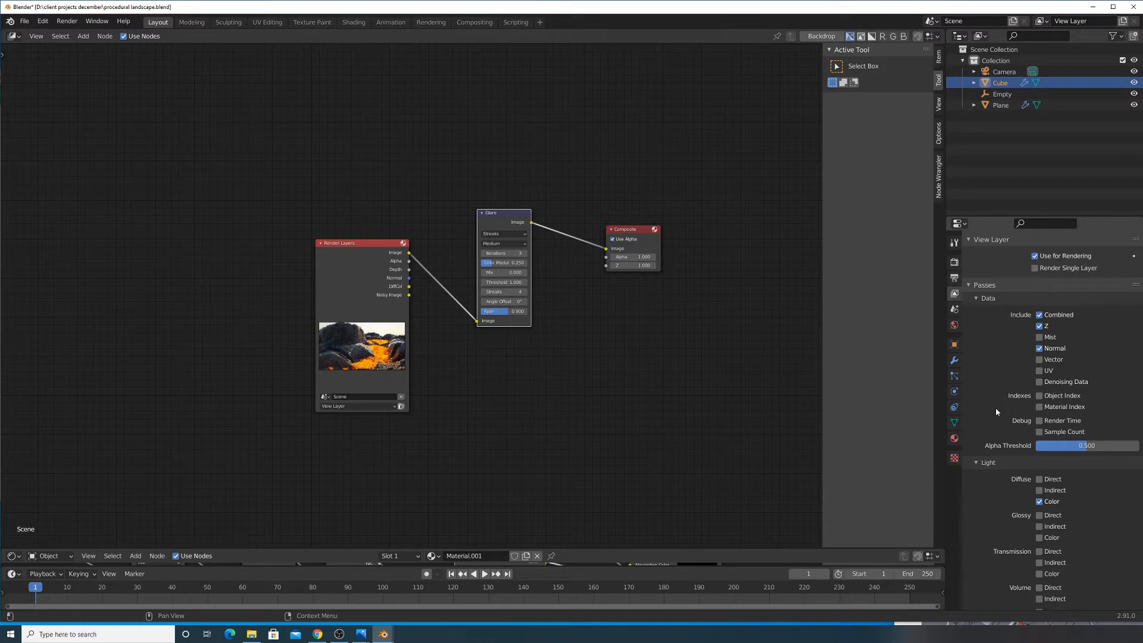
Render the image again, close the result, and preview the Render Layers image through a Viewer node placed above it
left_click(67, 22)
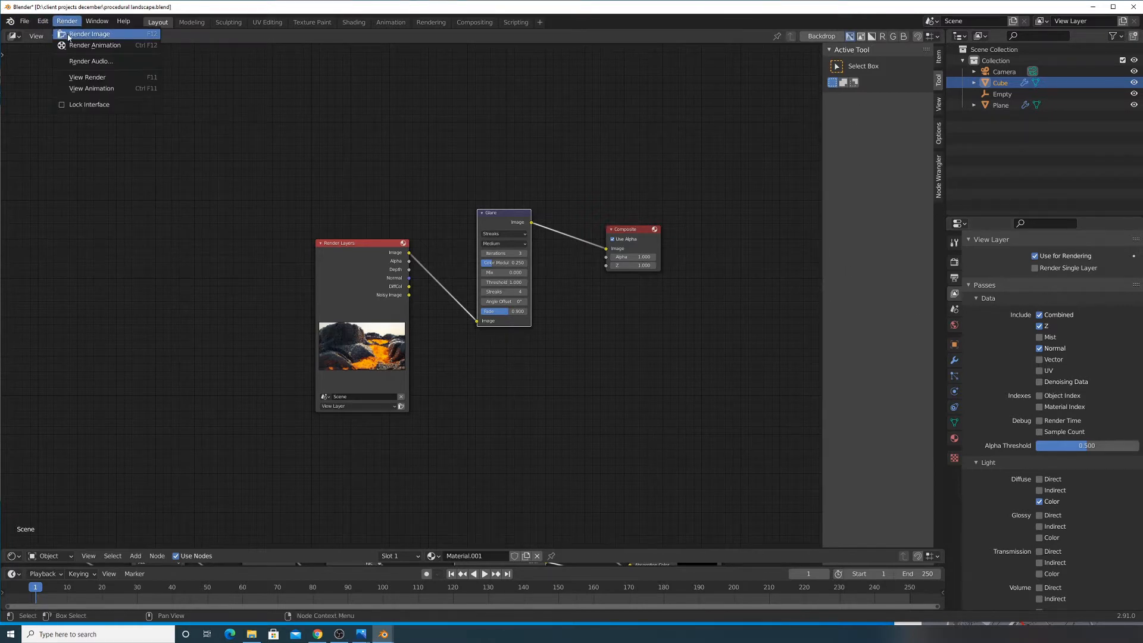
left_click(84, 34)
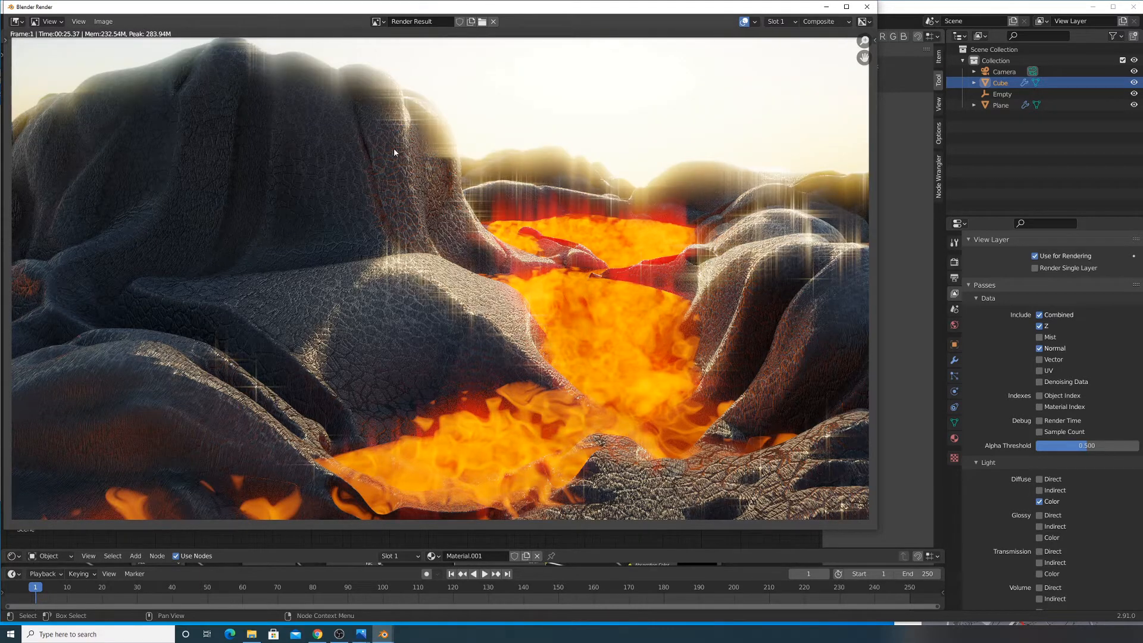
left_click(867, 6)
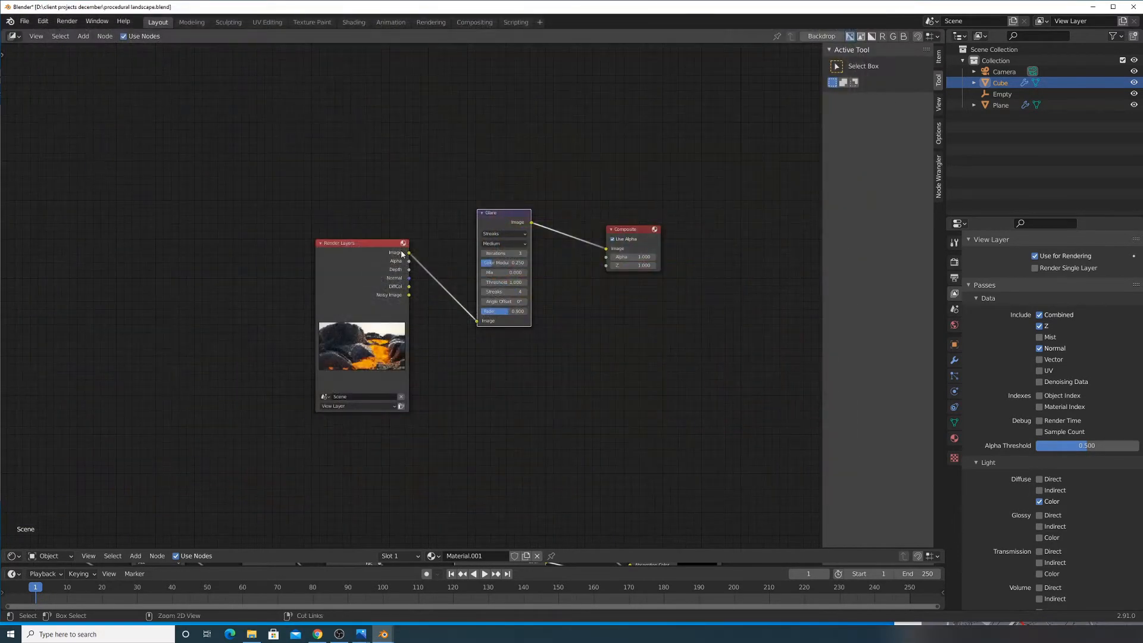
left_click(423, 294, "ctrl+shift")
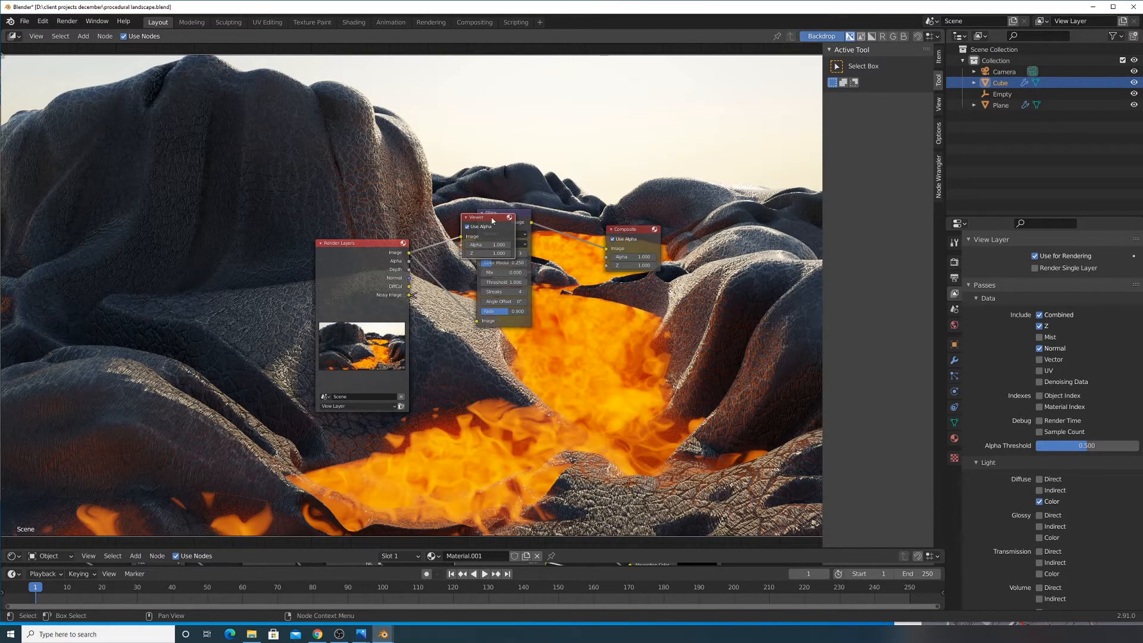
left_click_drag(492, 220, 390, 189)
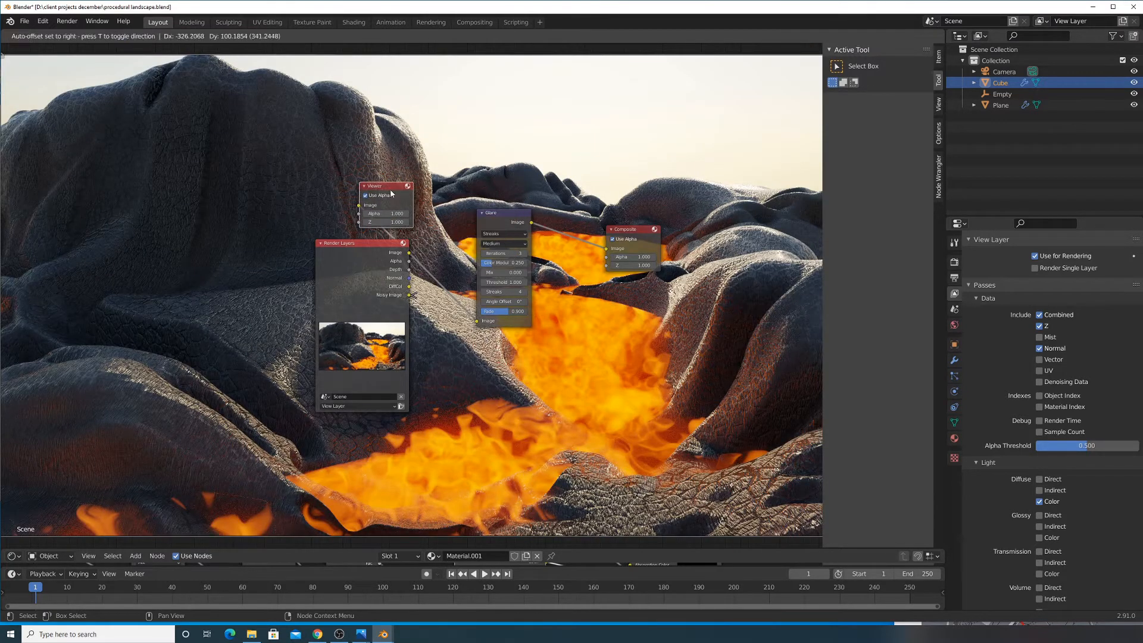
Add an unconnected Denoise node to the compositor and place it beside the Render Layers node
left_click(83, 36)
left_click(95, 87)
type("denoise")
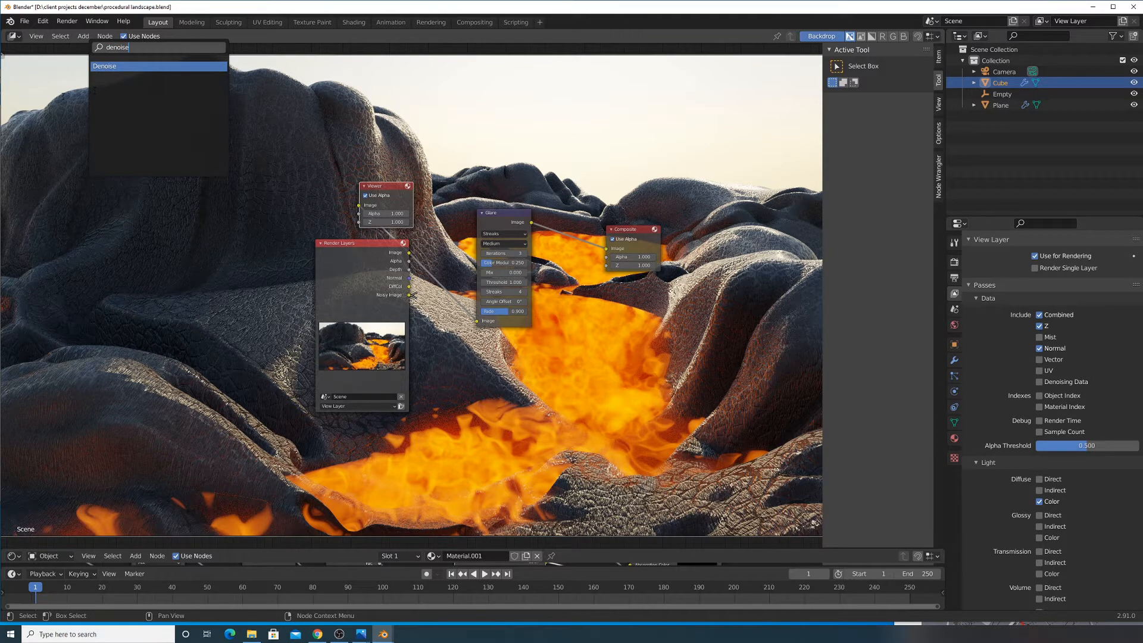
left_click(124, 69)
left_click(250, 200)
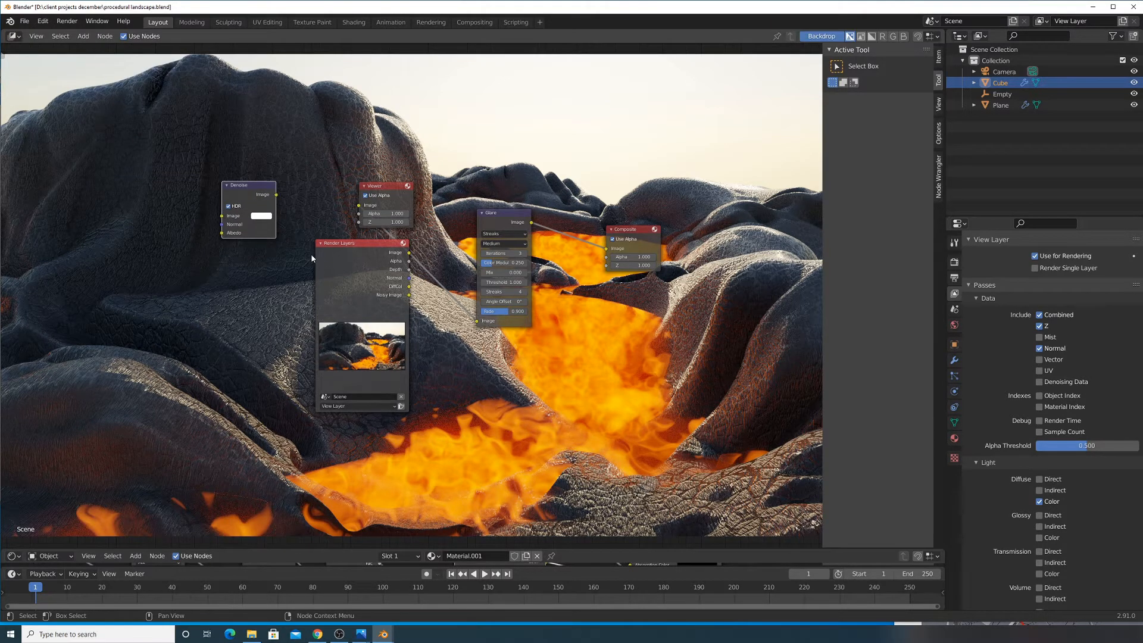
left_click_drag(250, 201, 247, 313)
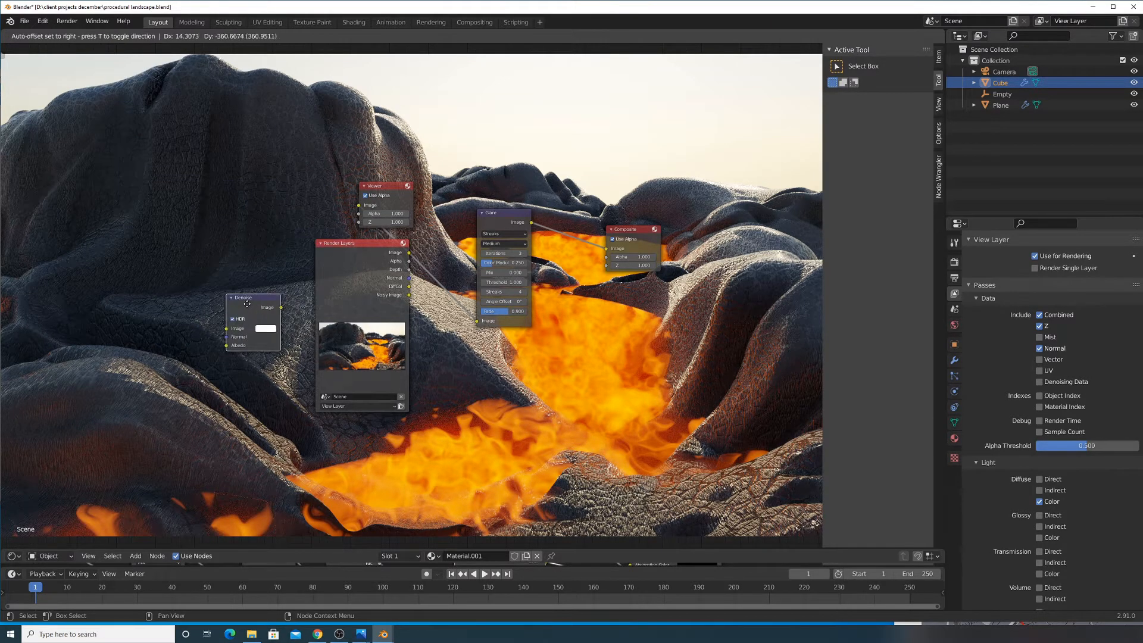
Change the Glare node's type to Fog Glow and set its size to 9
scroll(493, 334, "up", 2)
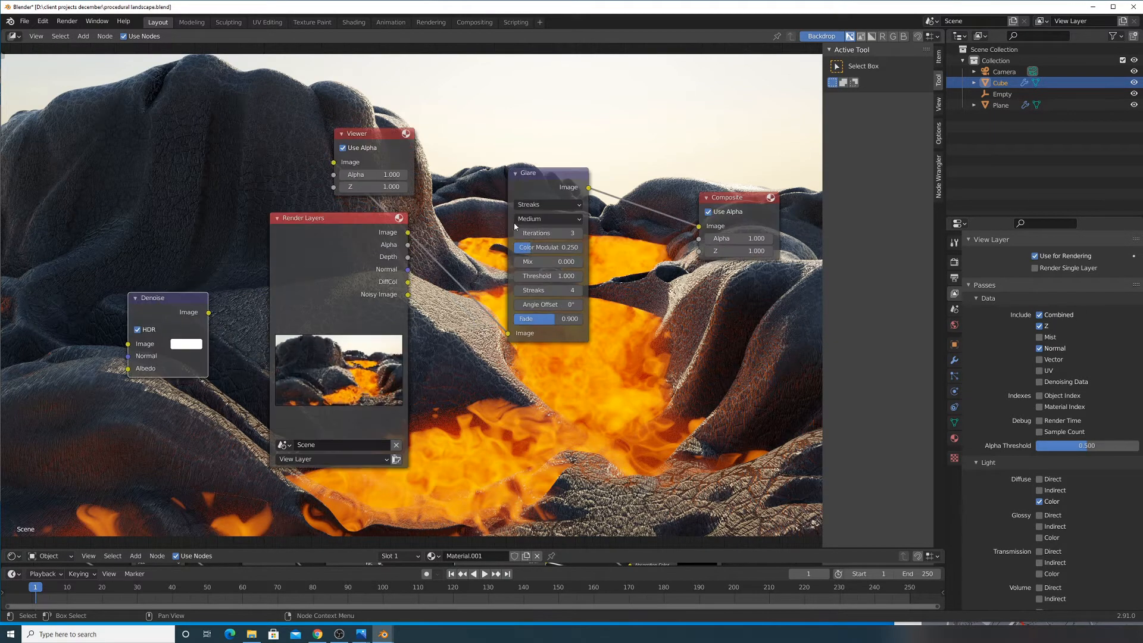
left_click_drag(423, 240, 473, 241)
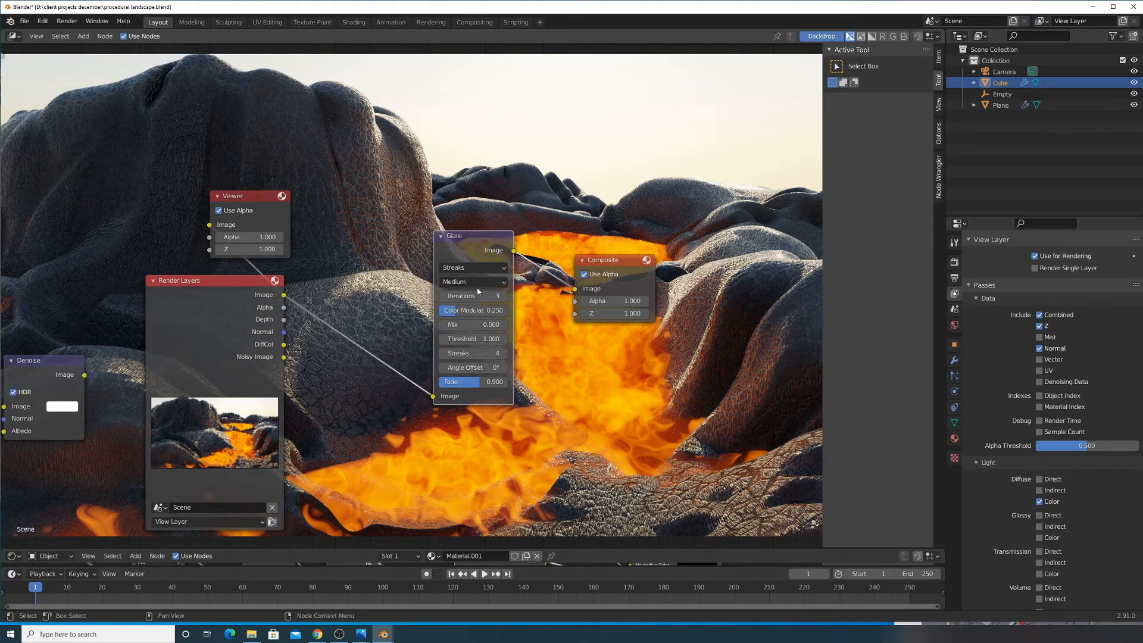
left_click(474, 267)
left_click(482, 309)
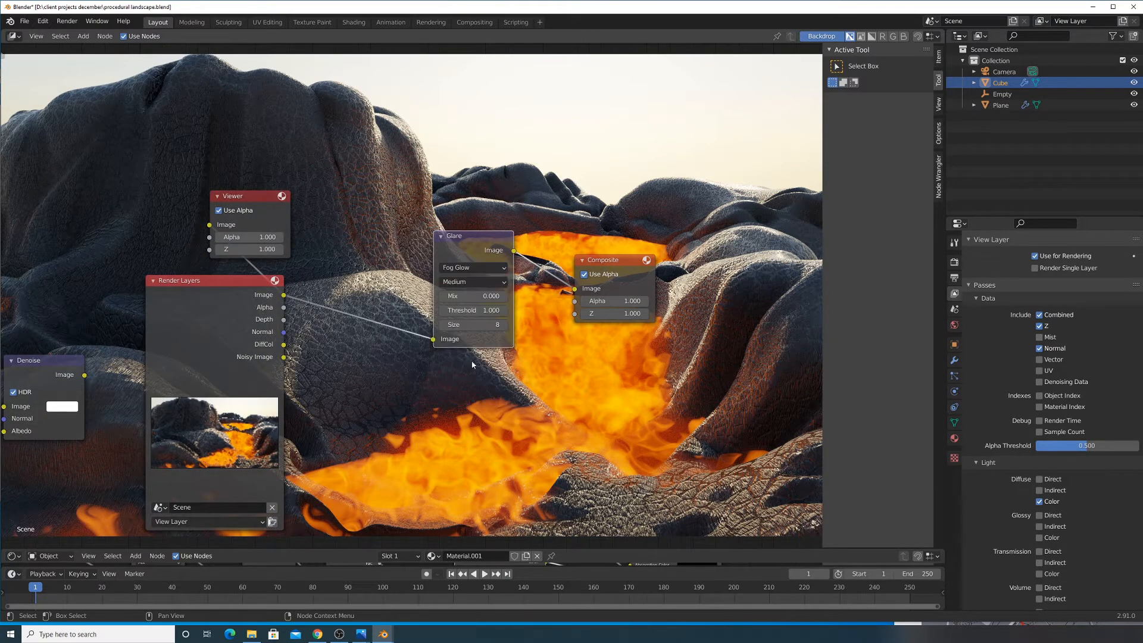
left_click(476, 324)
type("9")
key("Return")
Preview the Glare output in the backdrop and move the Viewer node above the Composite node
left_click_drag(469, 238, 456, 227)
left_click(457, 234, "ctrl+shift")
left_click_drag(263, 194, 665, 194)
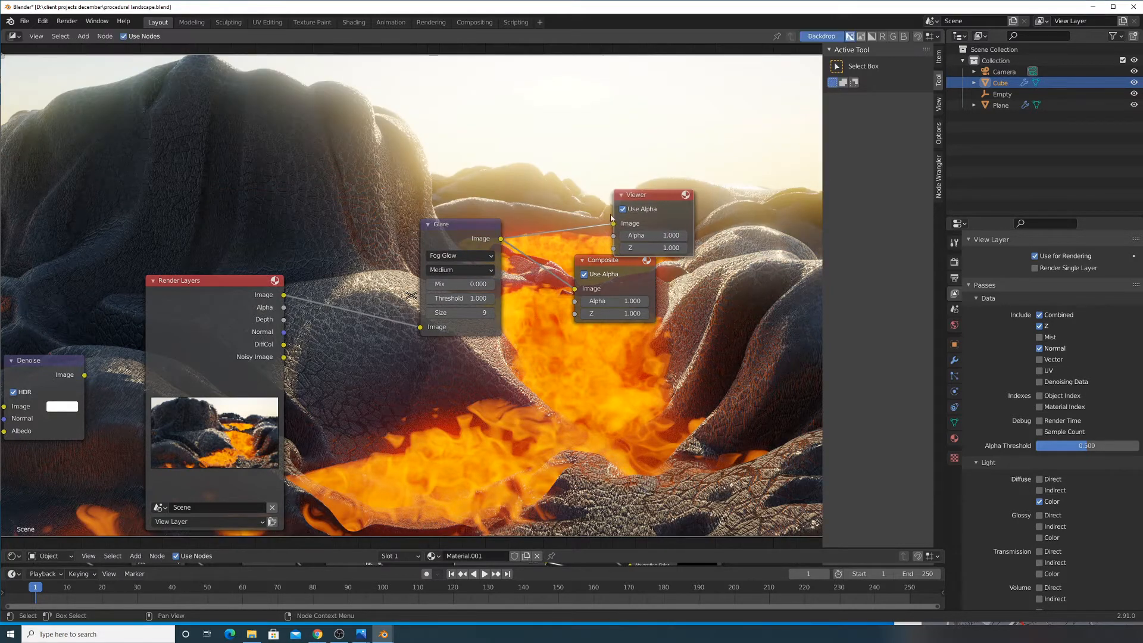
middle_click_drag(517, 244, 552, 335)
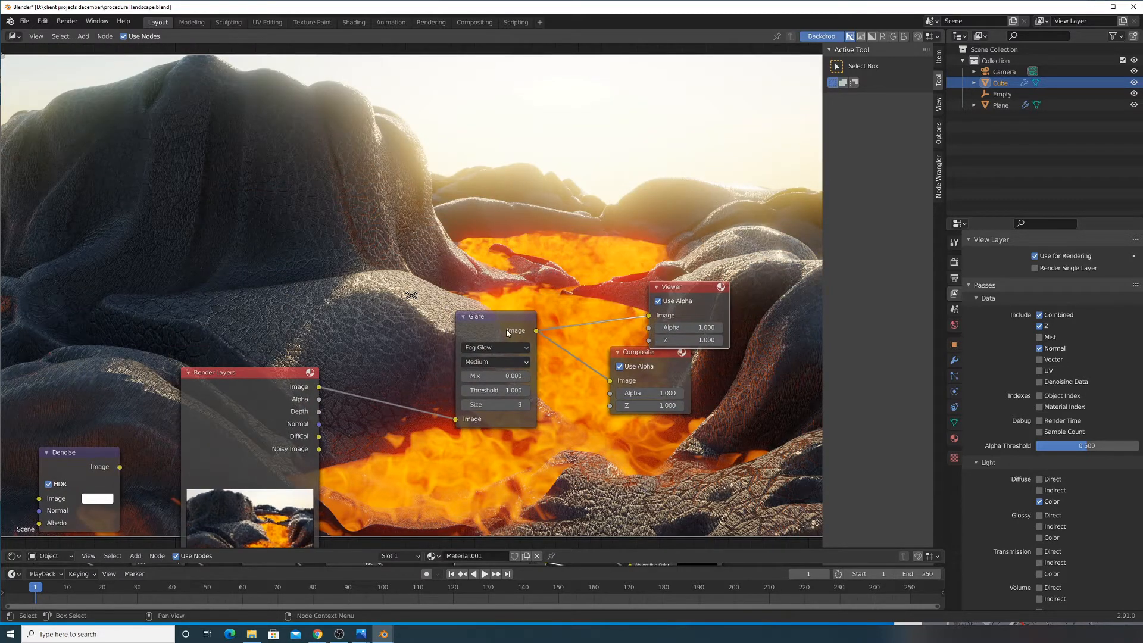
Add a Box Mask node above the Glare node and preview its mask through the Viewer
left_click(83, 36)
left_click(84, 49)
type("box")
key("Return")
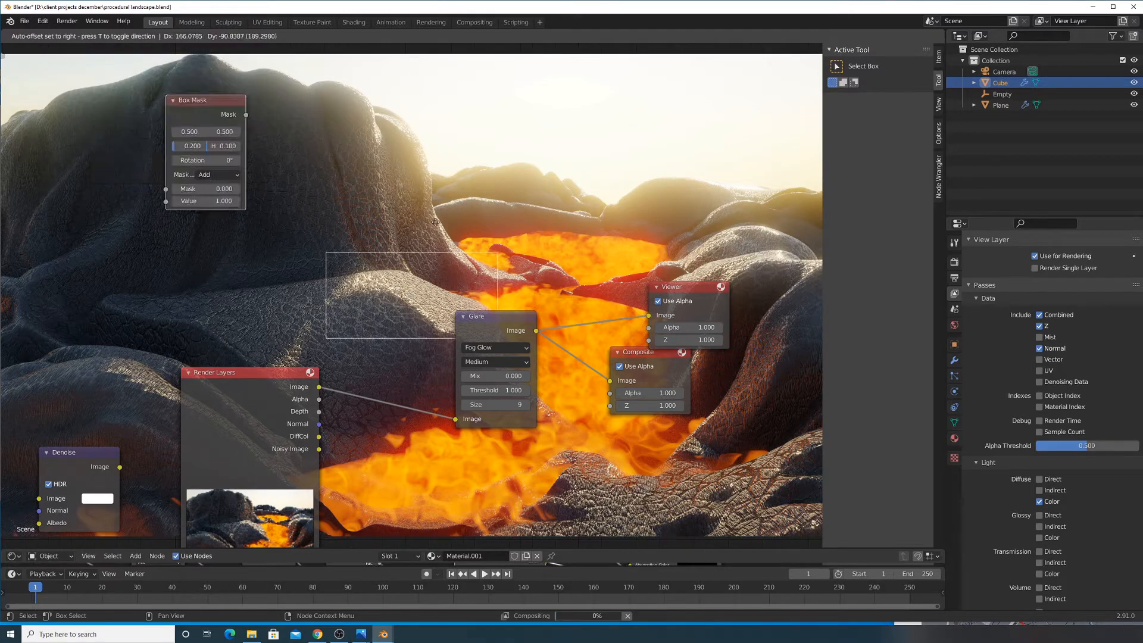
left_click(434, 201)
left_click(426, 200, "ctrl+shift")
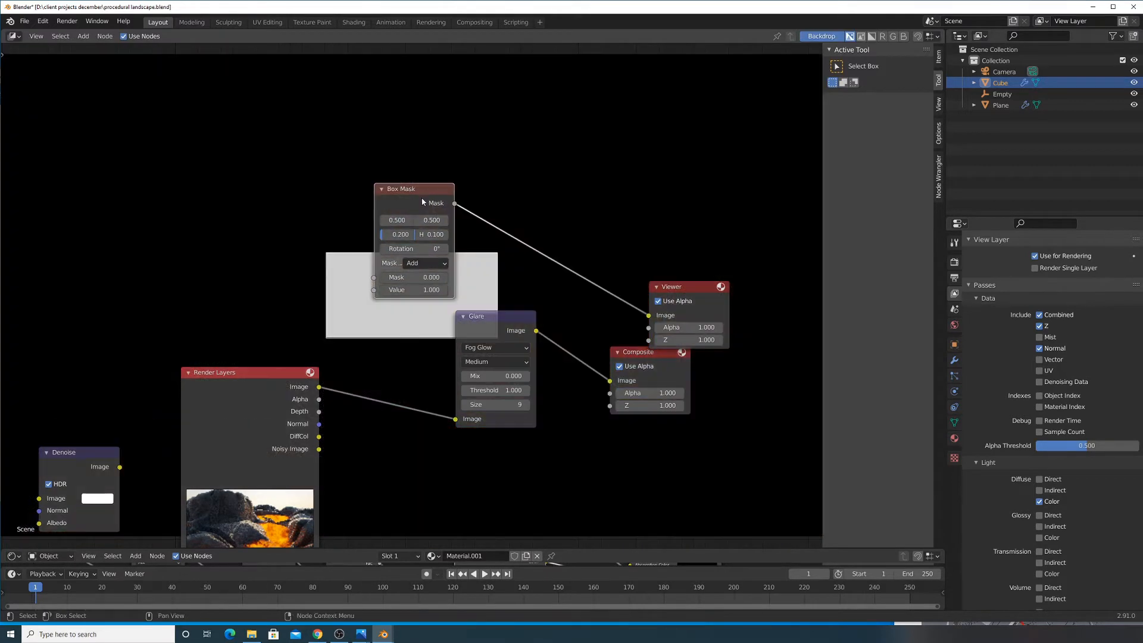
Resize the Box Mask to width 1.264 and height 0.211 at Y 0.860, and leave its Value input disconnected from the render
left_click_drag(374, 289, 319, 386)
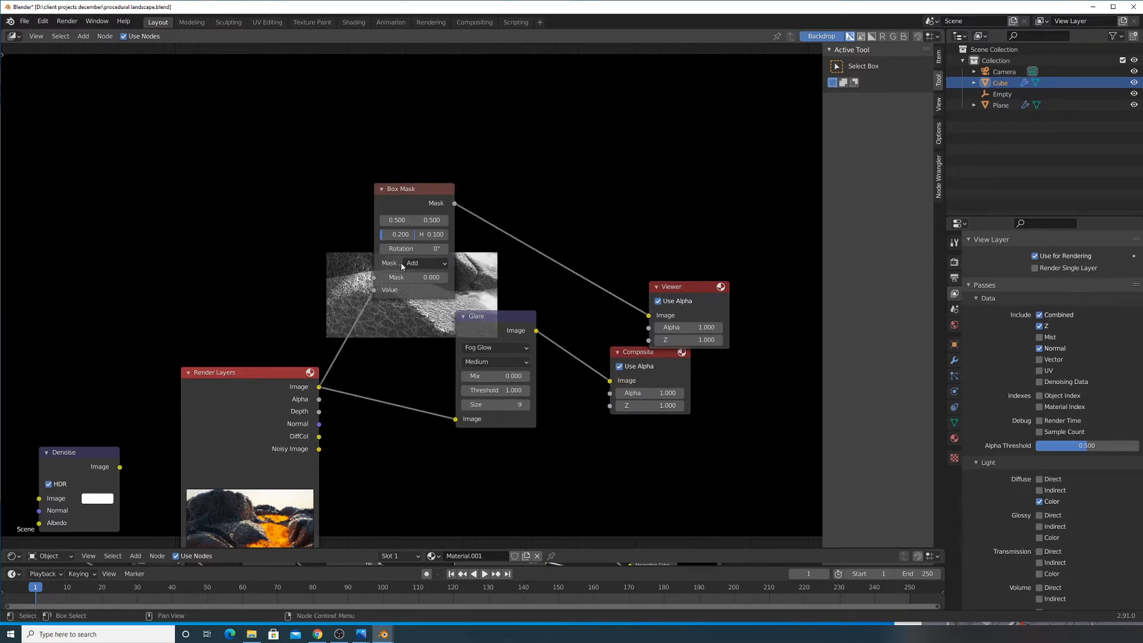
mouse_move(432, 234)
left_mouse_down()
mouse_move(445, 234)
mouse_move(417, 234)
left_mouse_up()
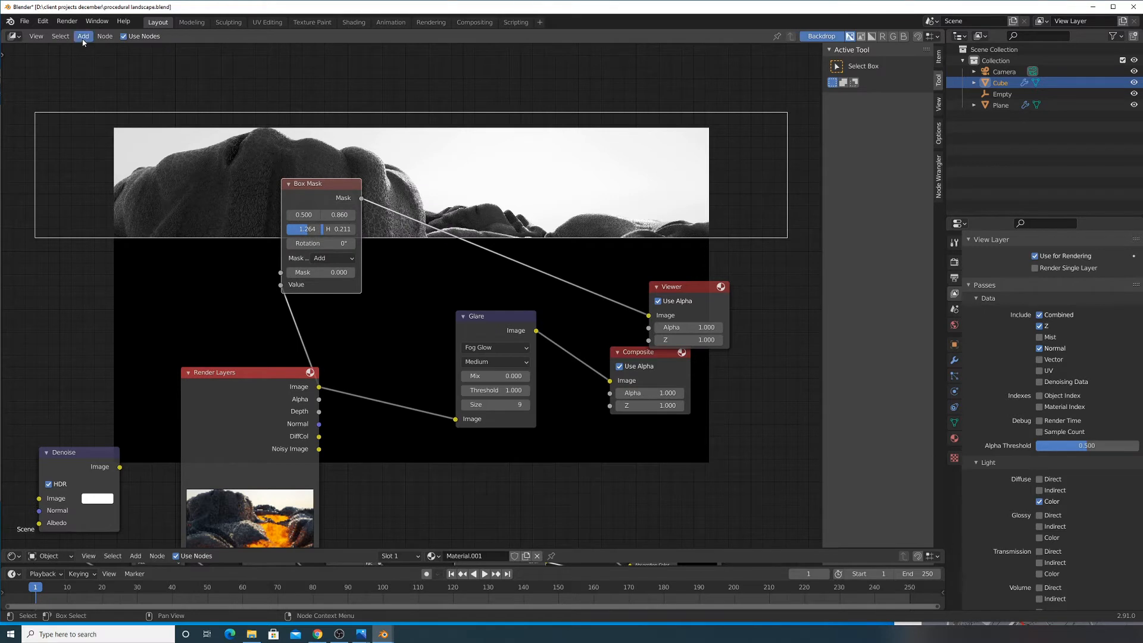
left_click(83, 36)
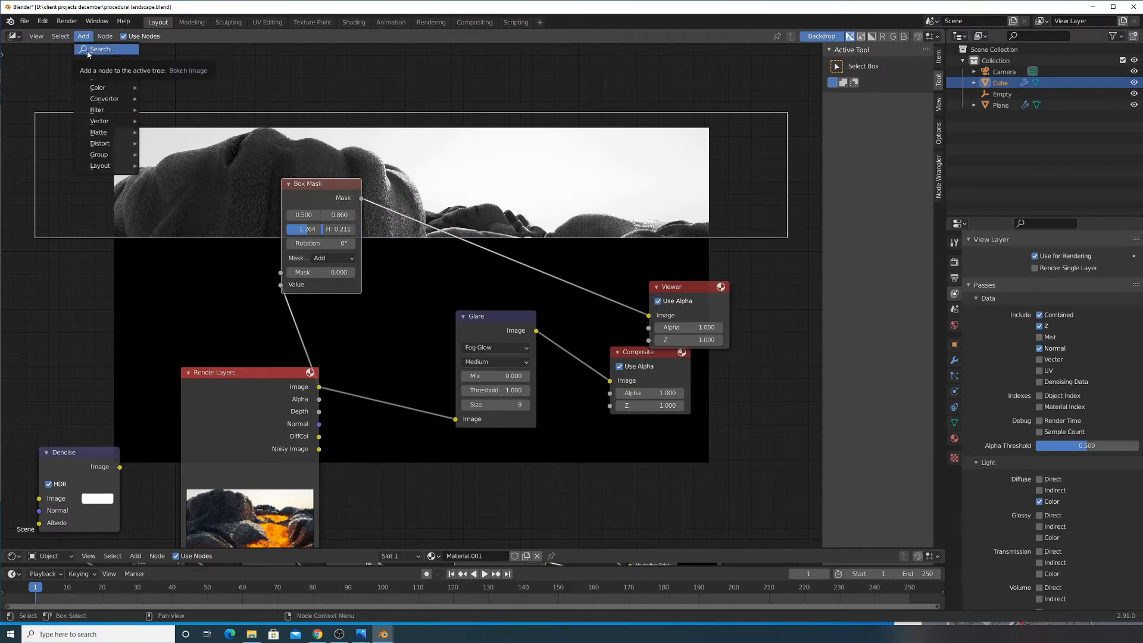
key("Escape")
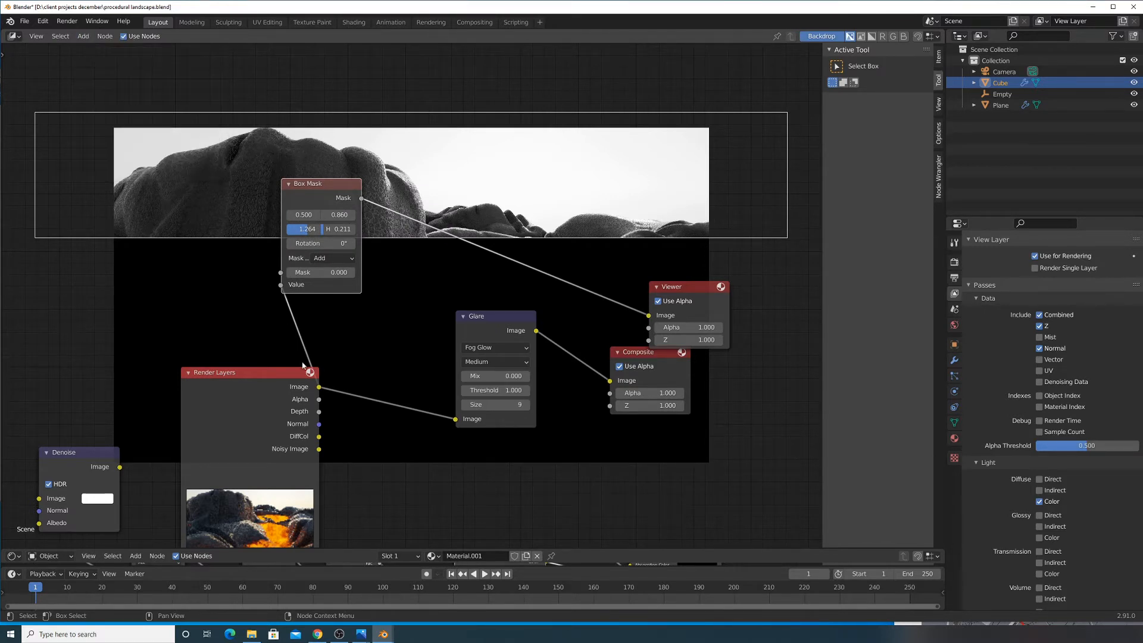
left_click_drag(282, 285, 238, 316)
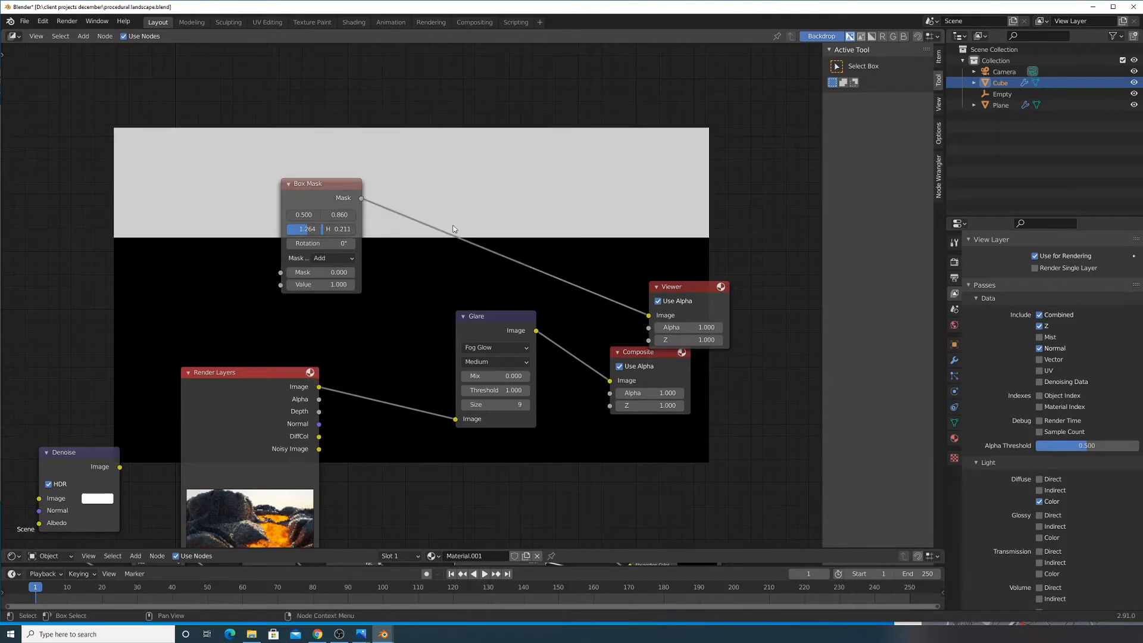
Reposition the Box Mask node and insert a Mix node on the link between it and the Viewer
left_click_drag(325, 191, 390, 169)
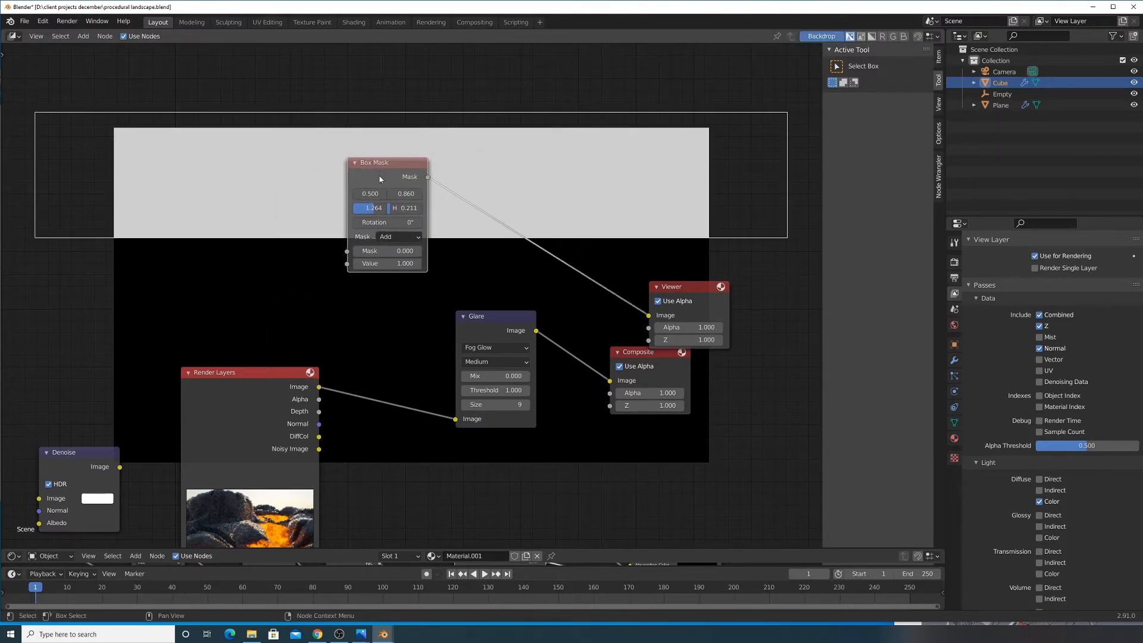
left_click(88, 37)
left_click(100, 49)
left_click_drag(387, 162, 396, 152)
left_click(83, 35)
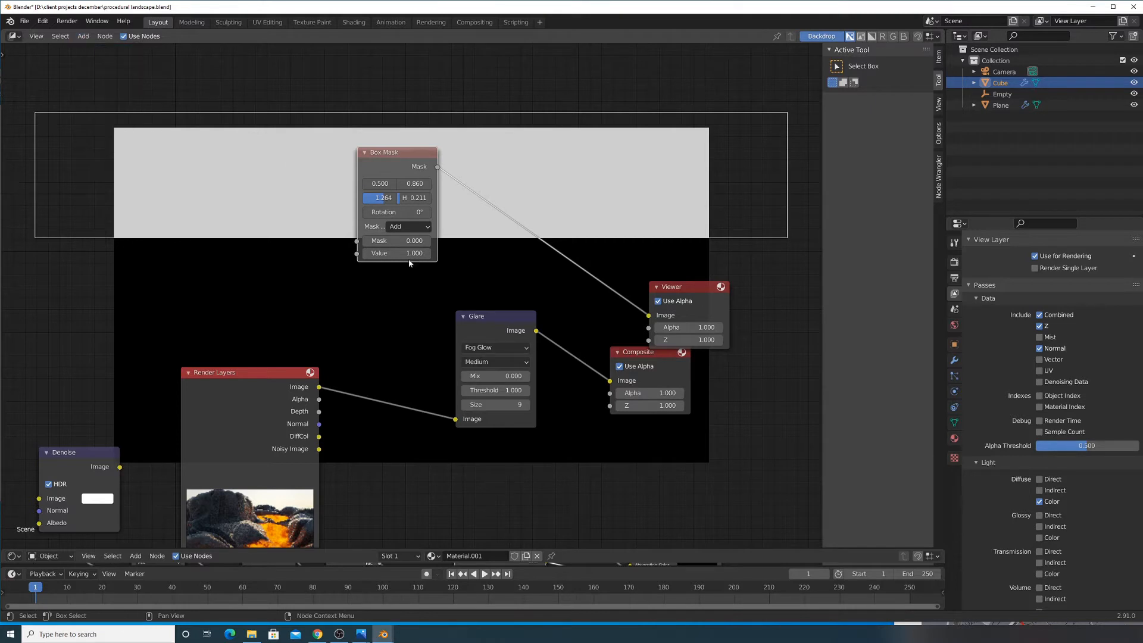
left_click(83, 36)
left_click(98, 45)
type("mix")
key("Return")
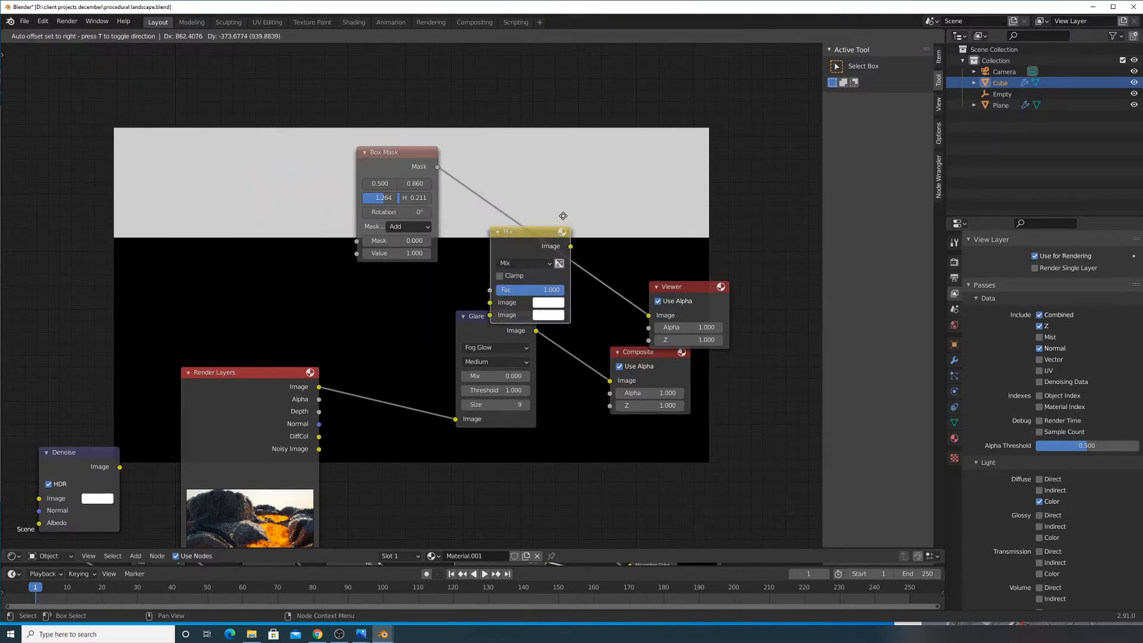
left_click(504, 173)
Link the Render Layers image to the Mix node's second image input and set its blending mode to Multiply
left_click_drag(484, 250, 320, 388)
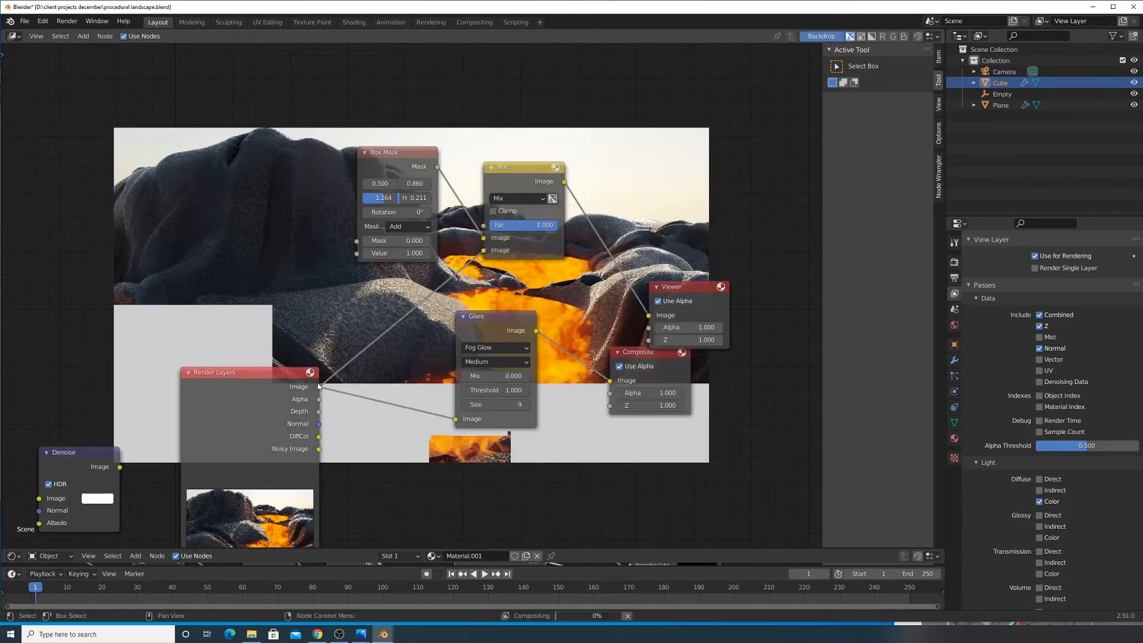
left_click(515, 198)
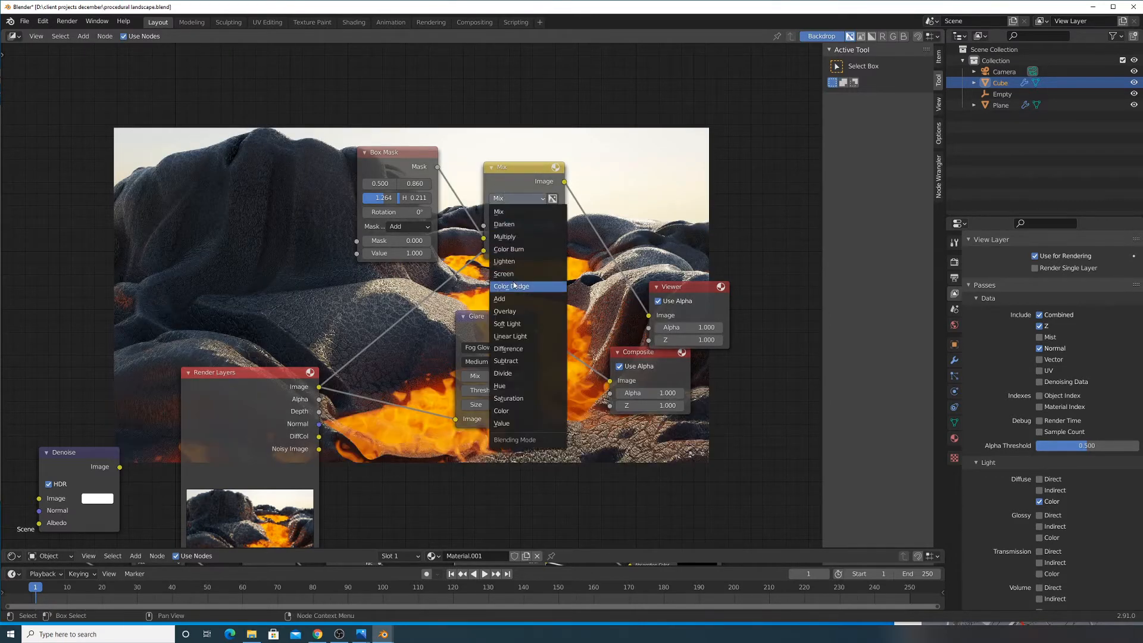
left_click(504, 237)
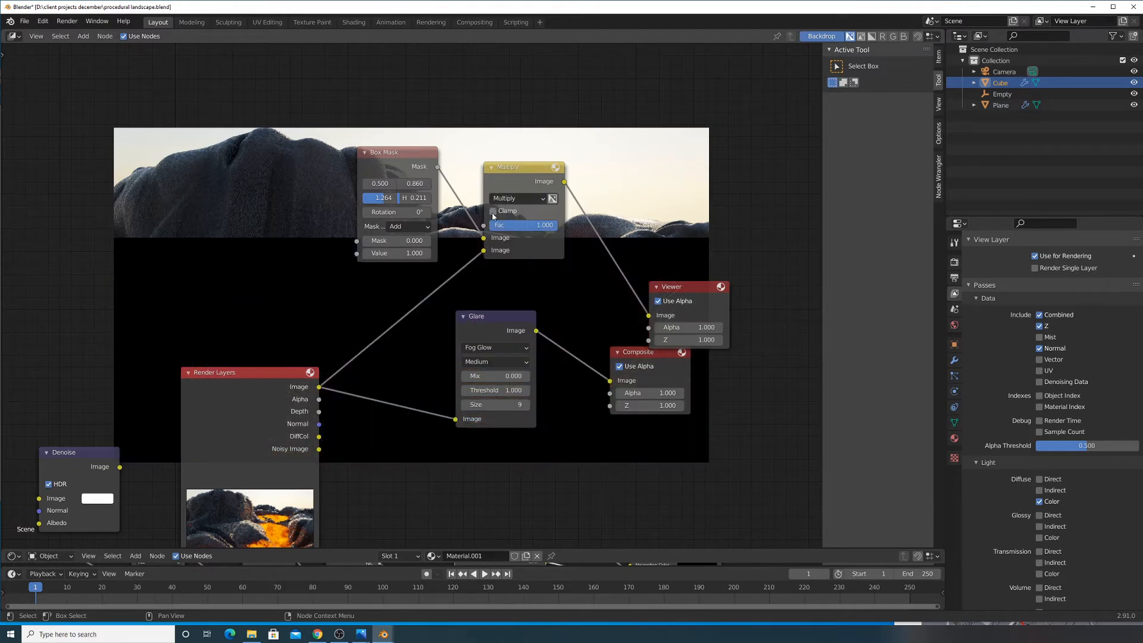
Try the Subtract and Multiply mask types on the Box Mask, and return it to Add
left_click(408, 226)
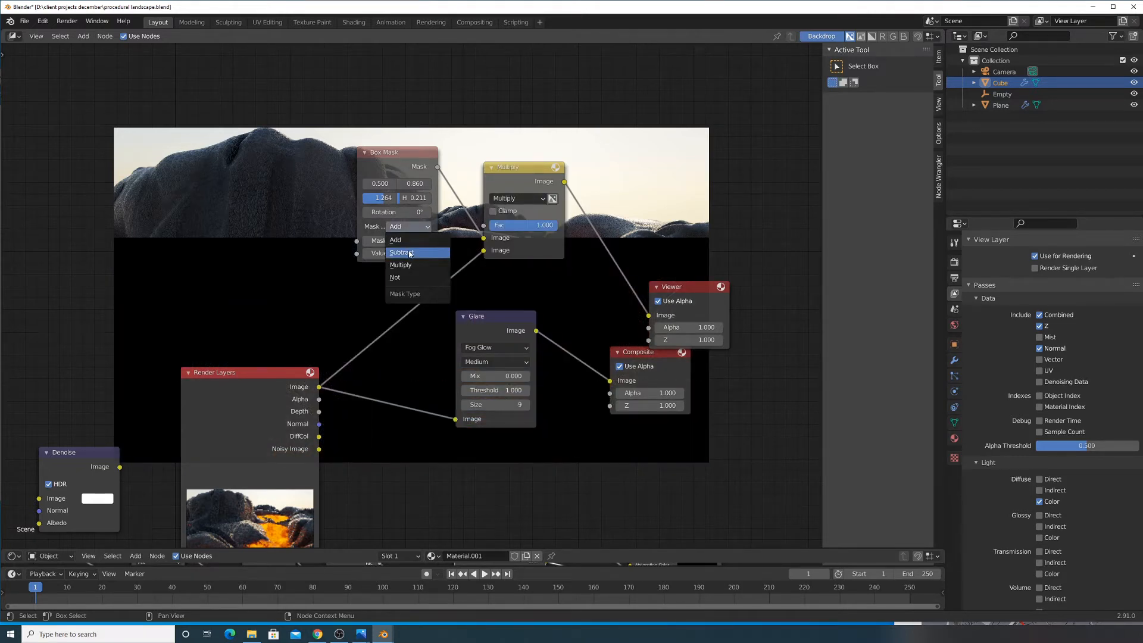
left_click(411, 252)
left_click(410, 228)
left_click(410, 240)
left_click(409, 227)
left_click(410, 253)
left_click(411, 228)
left_click(414, 265)
left_click(413, 230)
left_click(409, 239)
left_click(405, 228)
left_click(404, 240)
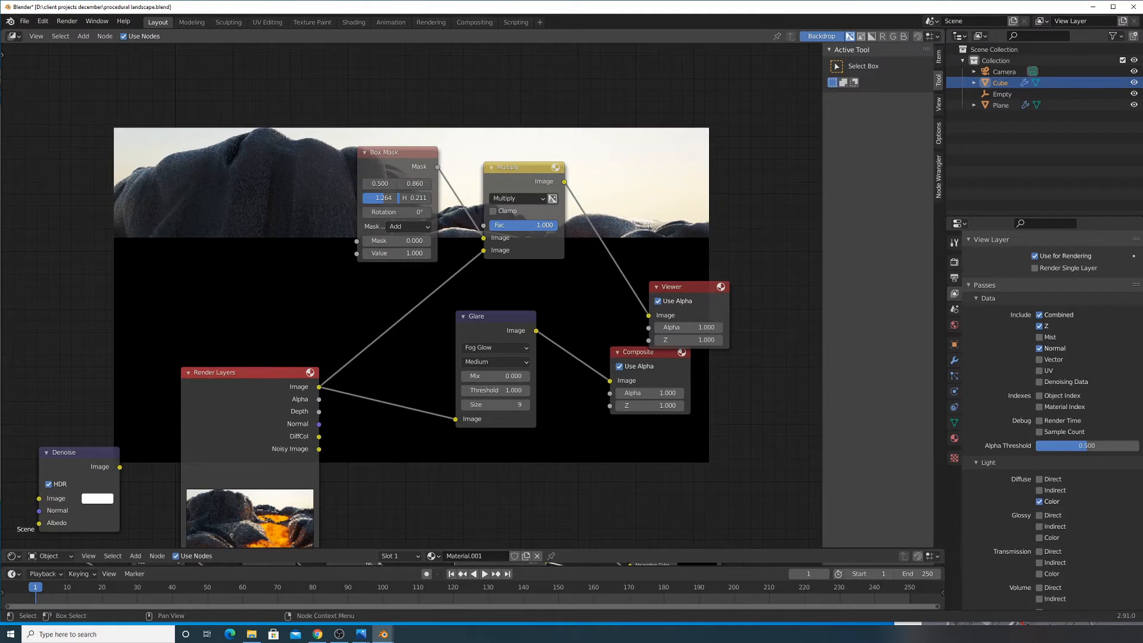
Swap the Multiply node's two image inputs and compare the Box Mask's mask types once more, ending on Add
left_click_drag(475, 240, 484, 255)
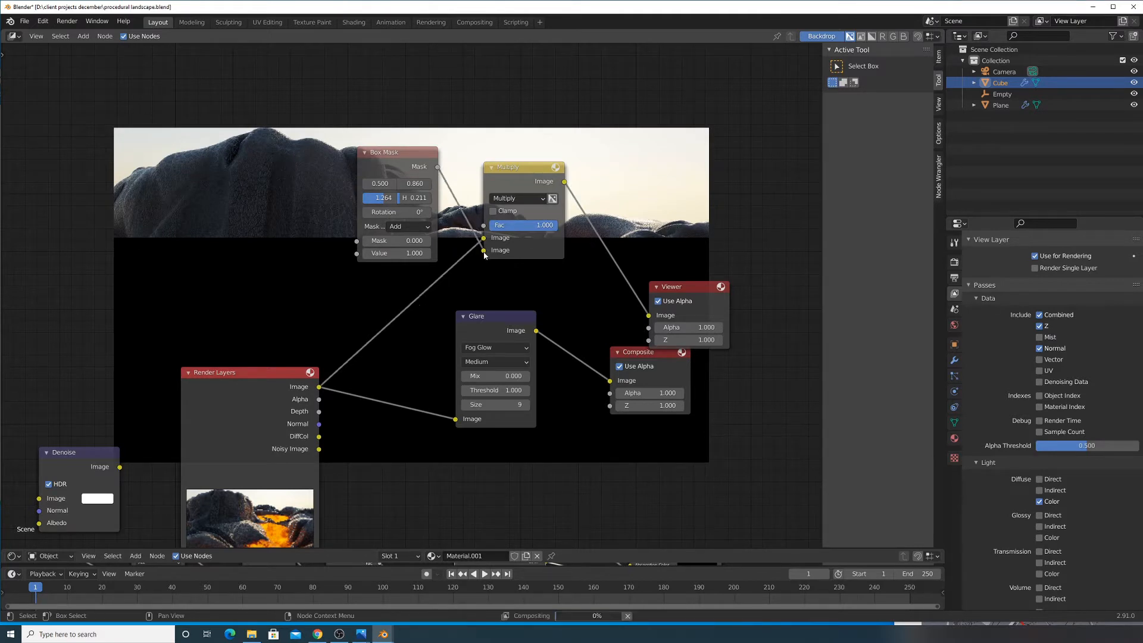
left_click(409, 226)
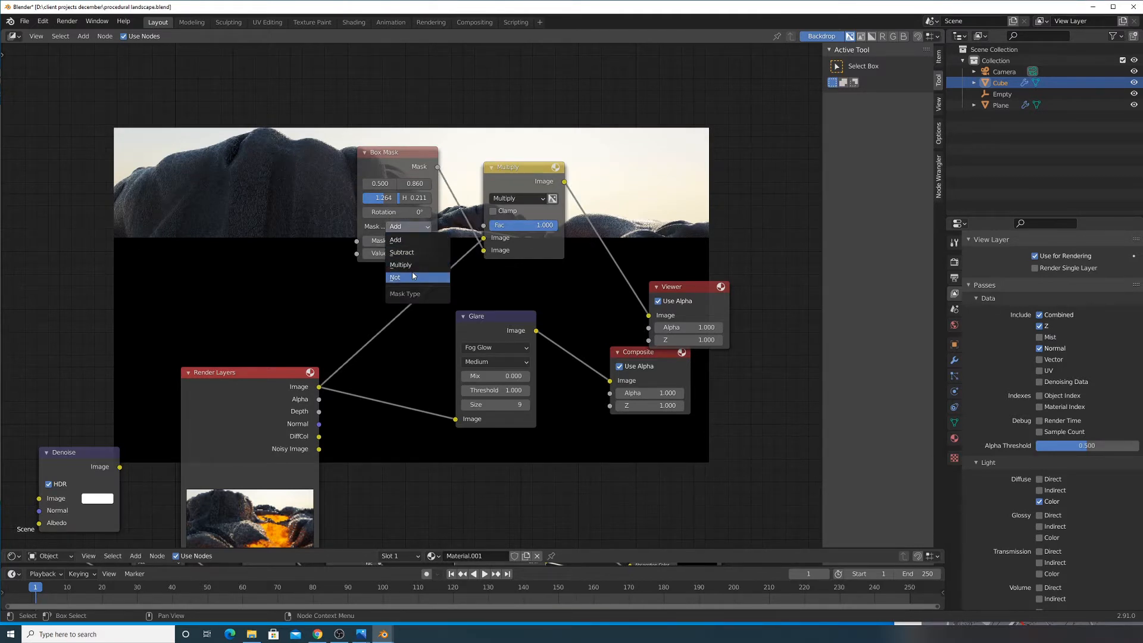
left_click(414, 226)
left_click(411, 267)
left_click(410, 227)
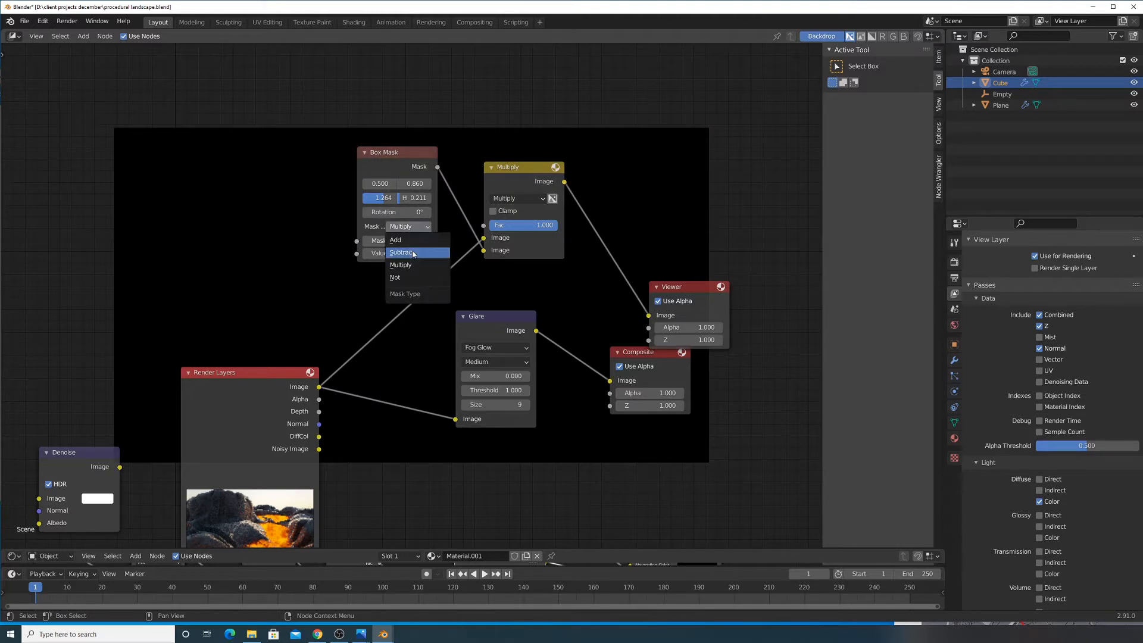
left_click(410, 252)
left_click(411, 227)
left_click(411, 239)
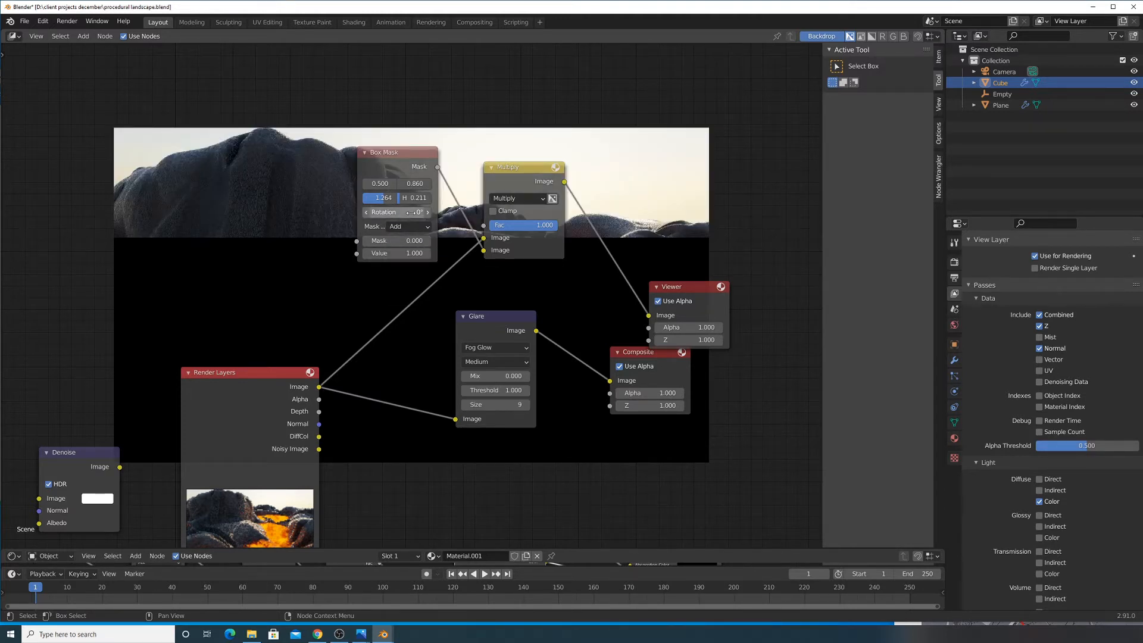
Insert an Invert node between the Box Mask and Multiply nodes, and move the Box Mask and Invert nodes away from Multiply
left_click(83, 36)
left_click(100, 49)
type("inver")
key("Return")
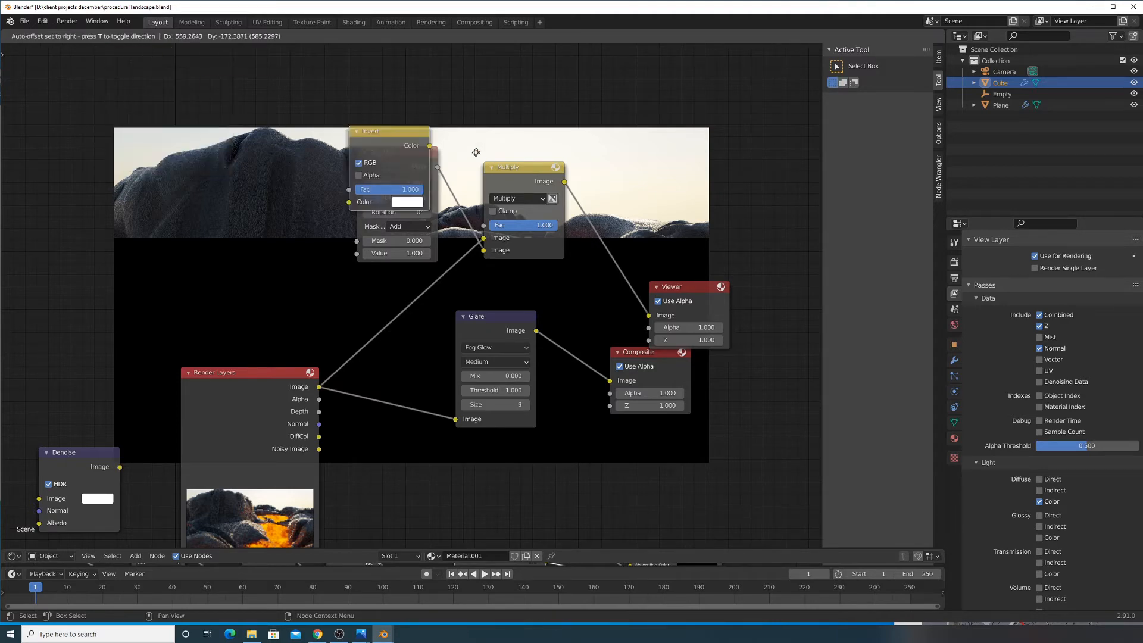
left_click(560, 221)
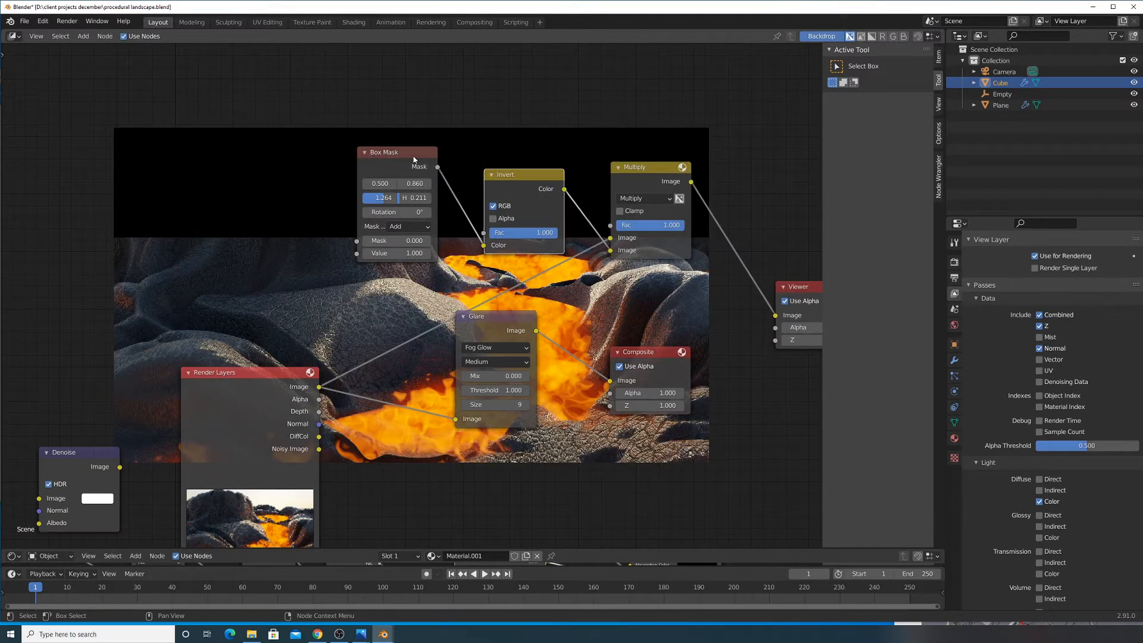
left_click_drag(430, 165, 269, 139)
left_click_drag(515, 175, 341, 144)
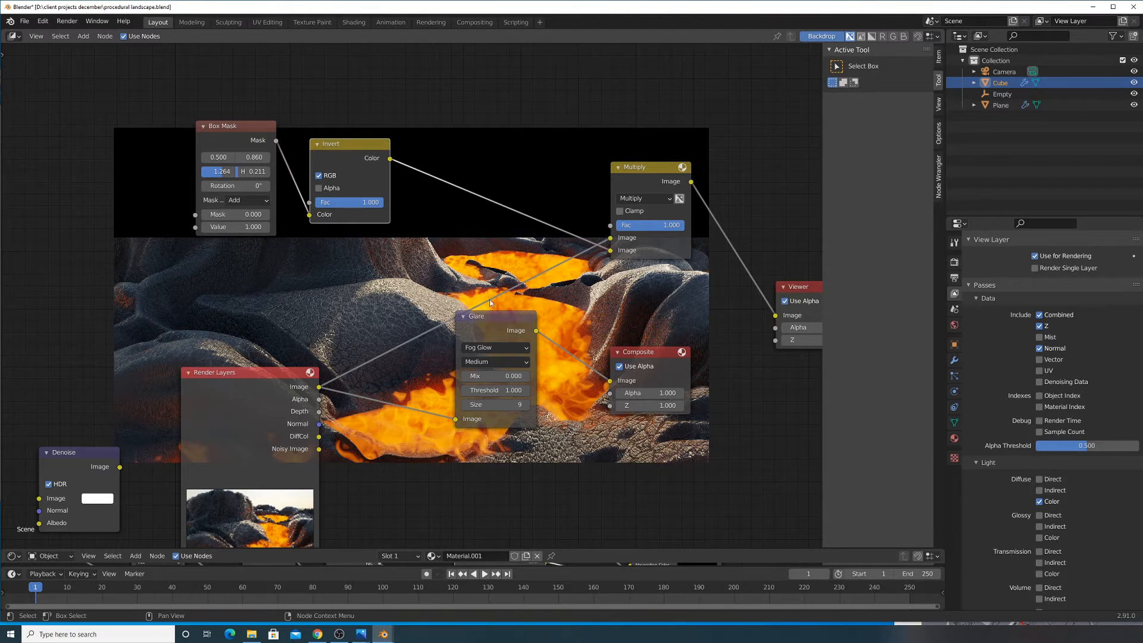
Move the Multiply node closer to Invert, and shift the Glare and Composite nodes further along to make room
scroll(690, 279, "up", 1)
middle_click_drag(690, 279, 614, 314)
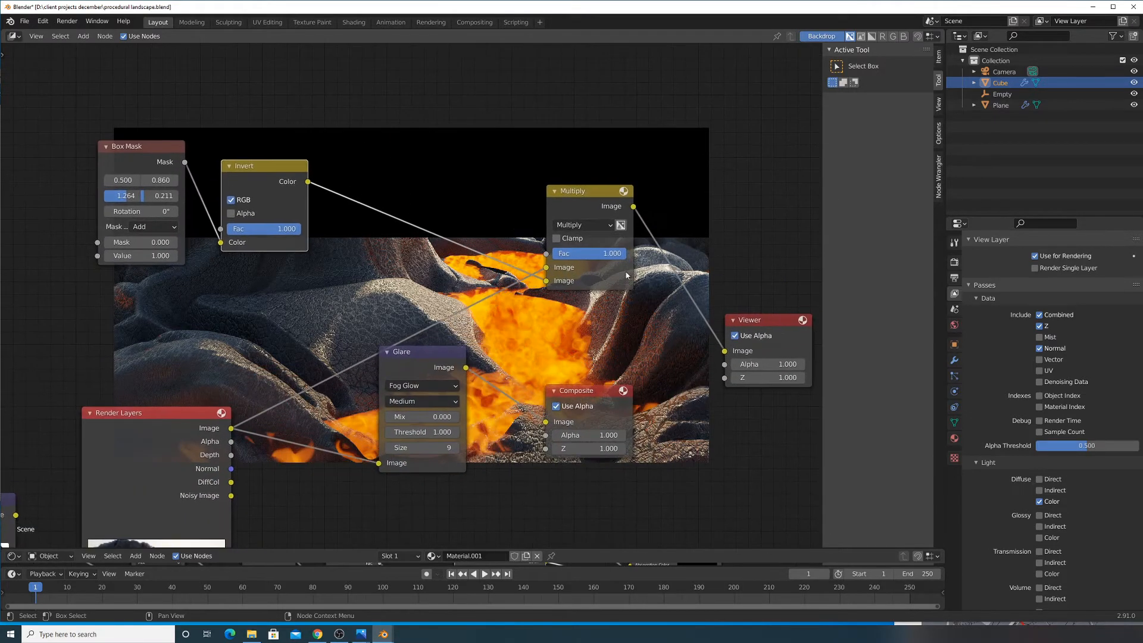
left_click(588, 203)
left_click_drag(583, 215, 473, 256)
left_click_drag(426, 360, 489, 371)
left_click_drag(607, 402, 794, 474)
left_click_drag(489, 372, 593, 353)
Link the Multiply output to the Glare node's image input, preview Glare in the Viewer, and move Composite further away
left_click_drag(524, 247, 547, 456)
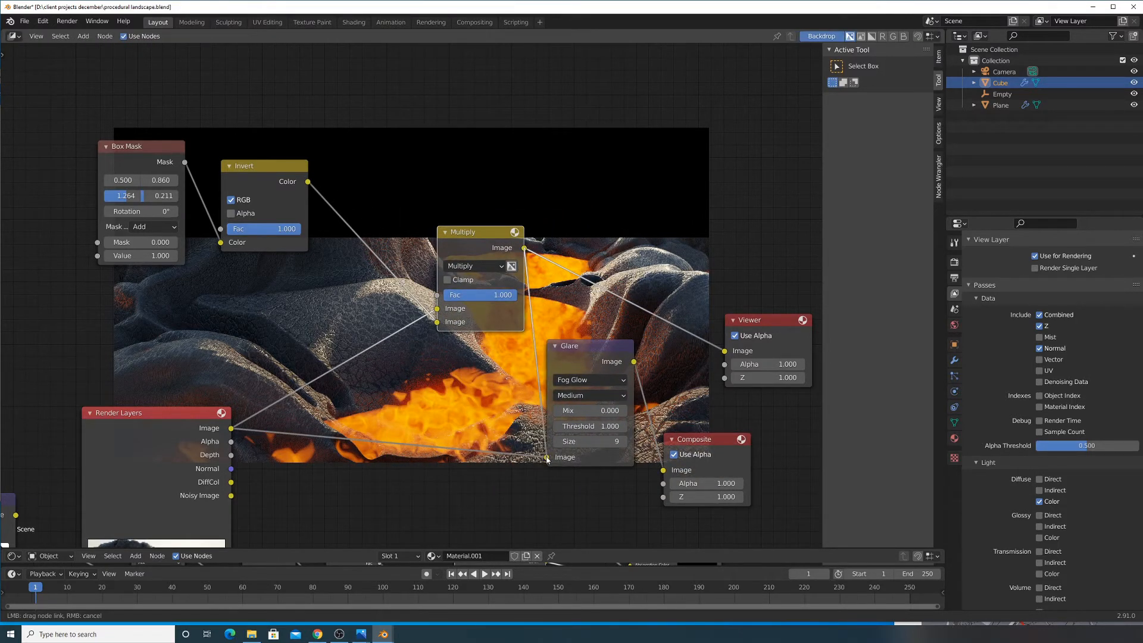
left_click_drag(547, 459, 547, 457)
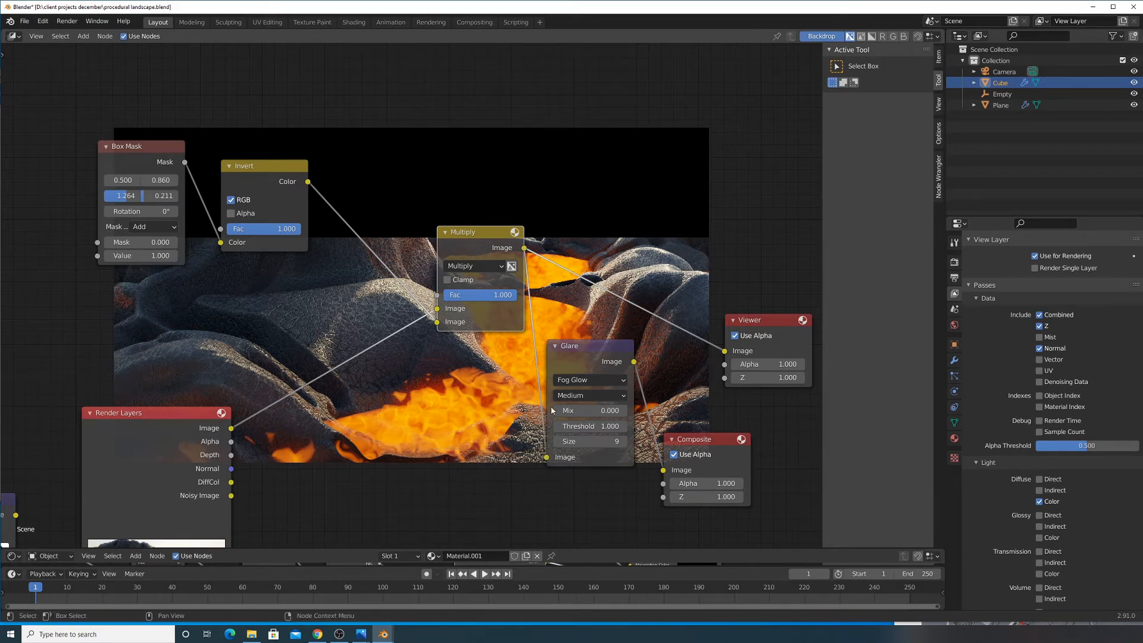
left_click(592, 351, "ctrl+shift")
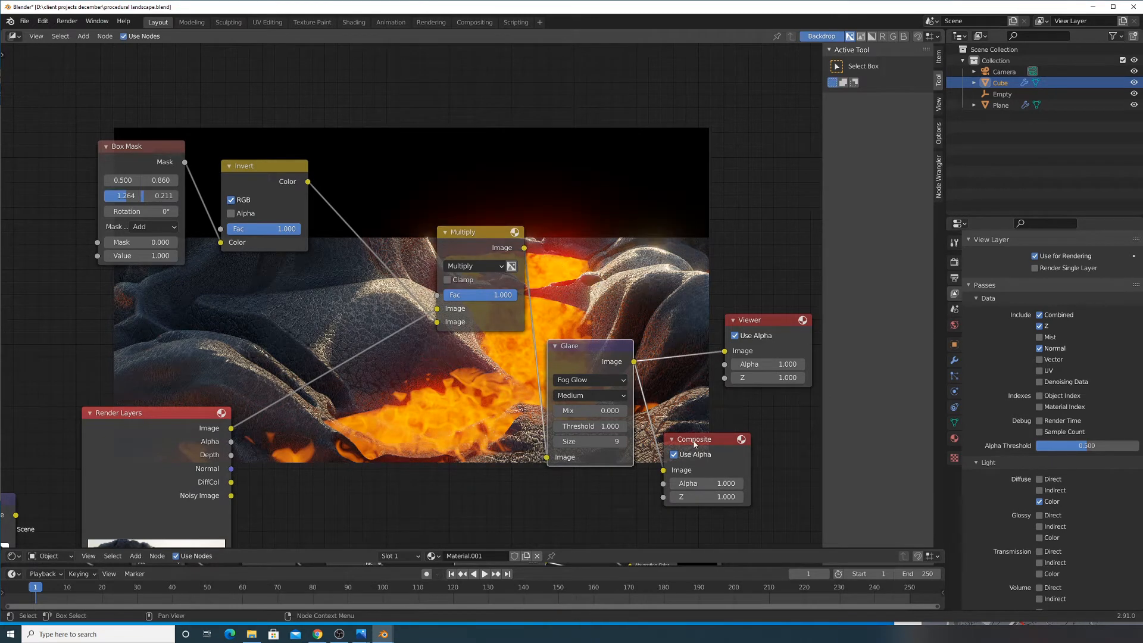
left_click_drag(697, 444, 783, 435)
middle_click_drag(714, 403, 487, 374)
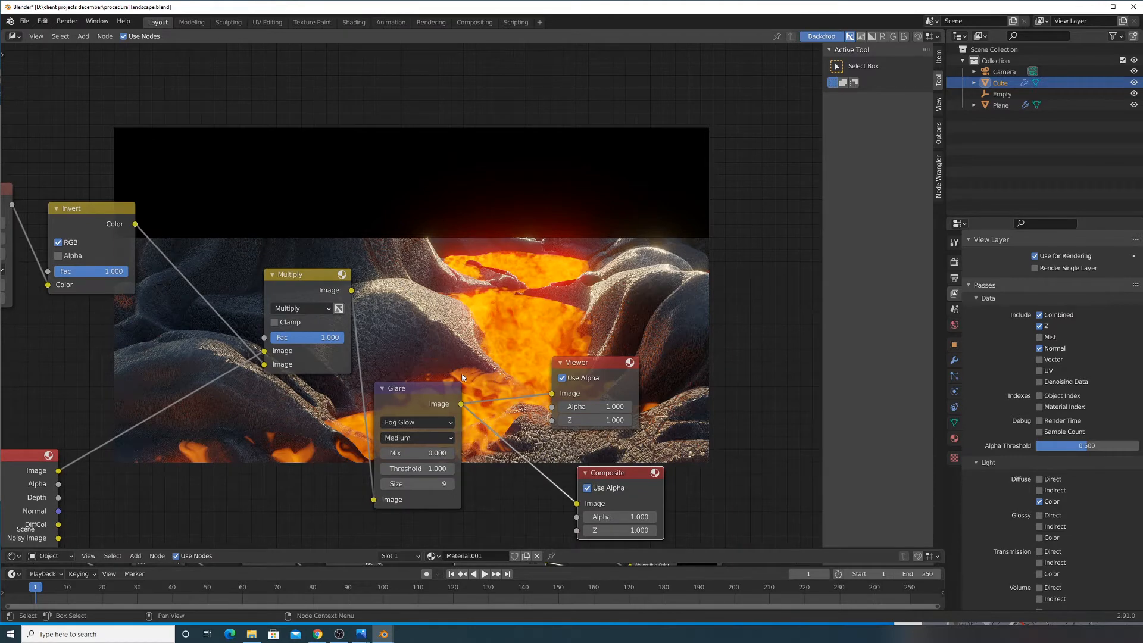
Raise the Glare node's Mix value to 1 to output only the glow
scroll(384, 309, "down", 2)
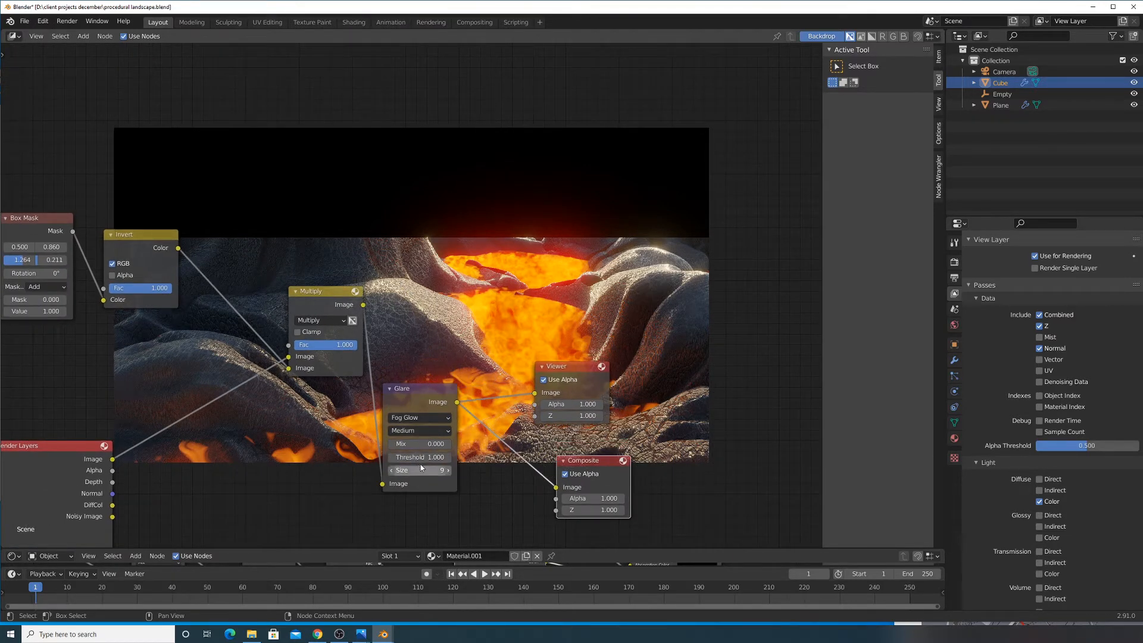
left_click(420, 420)
left_click(419, 454)
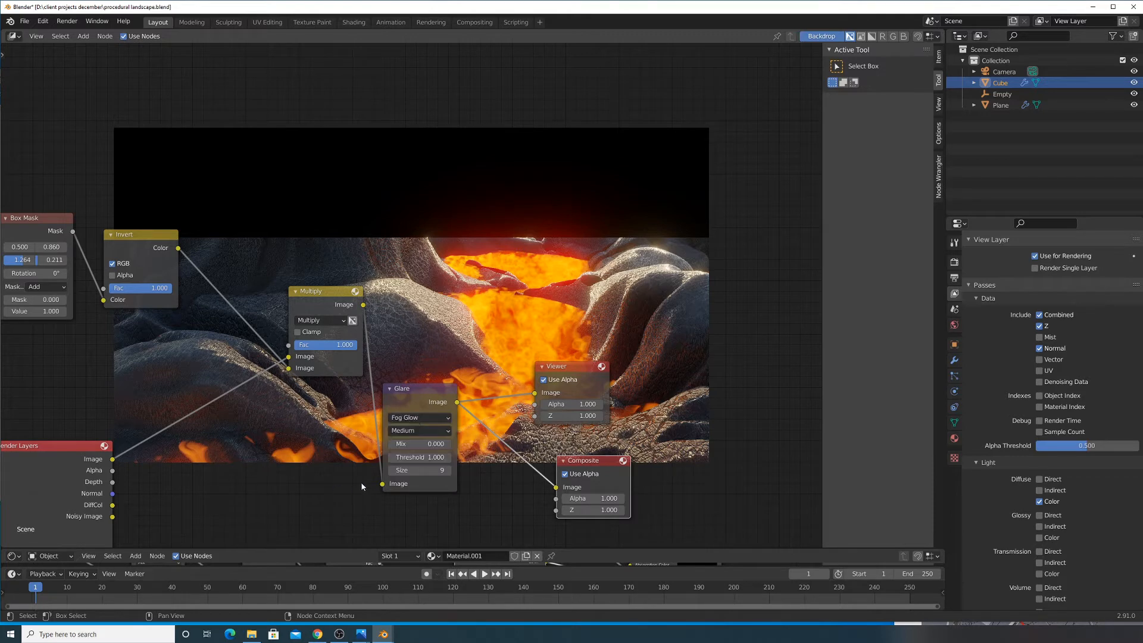
left_click_drag(420, 444, 452, 444)
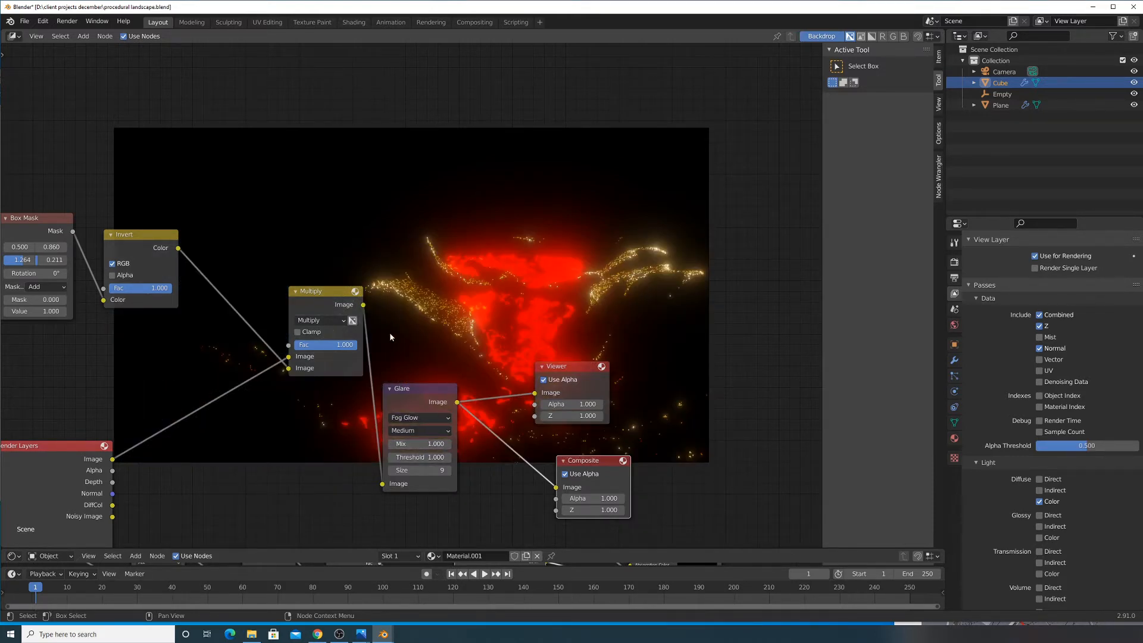
Duplicate the Multiply node and link the Render Layers image and the Glare output to the copy's two image inputs
middle_click_drag(390, 337, 565, 337)
scroll(475, 298, "down", 2)
key("shift+d")
left_click(599, 257)
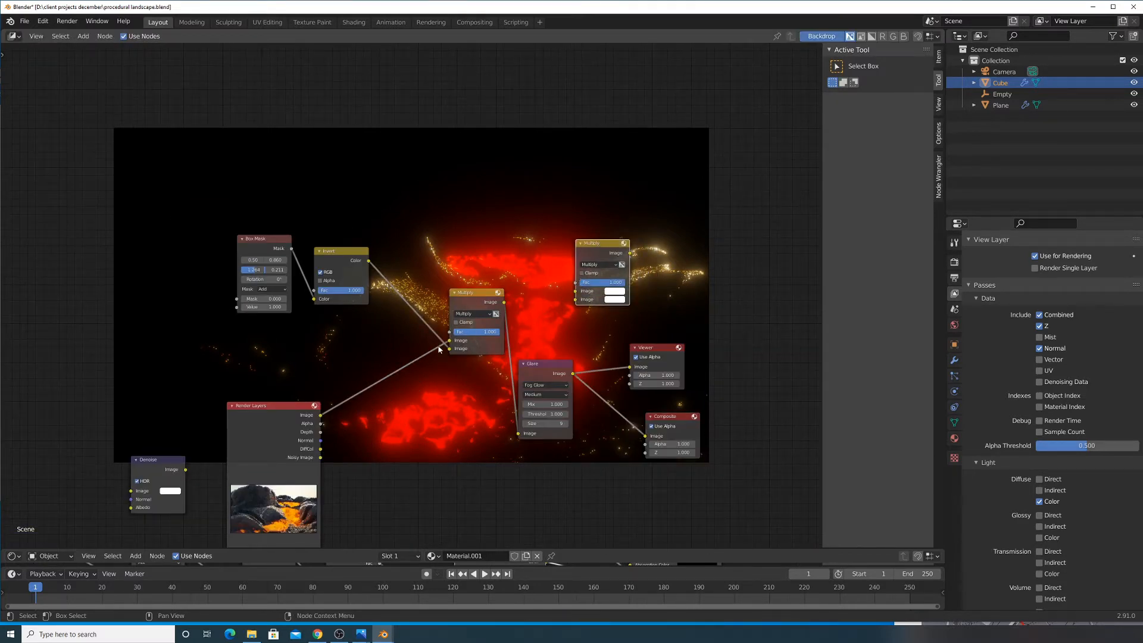
left_click_drag(320, 415, 576, 291)
left_click_drag(574, 377, 576, 300)
Set the duplicated node's blending mode to Add, preview it in the Viewer, and move the Viewer node away
left_click(599, 264)
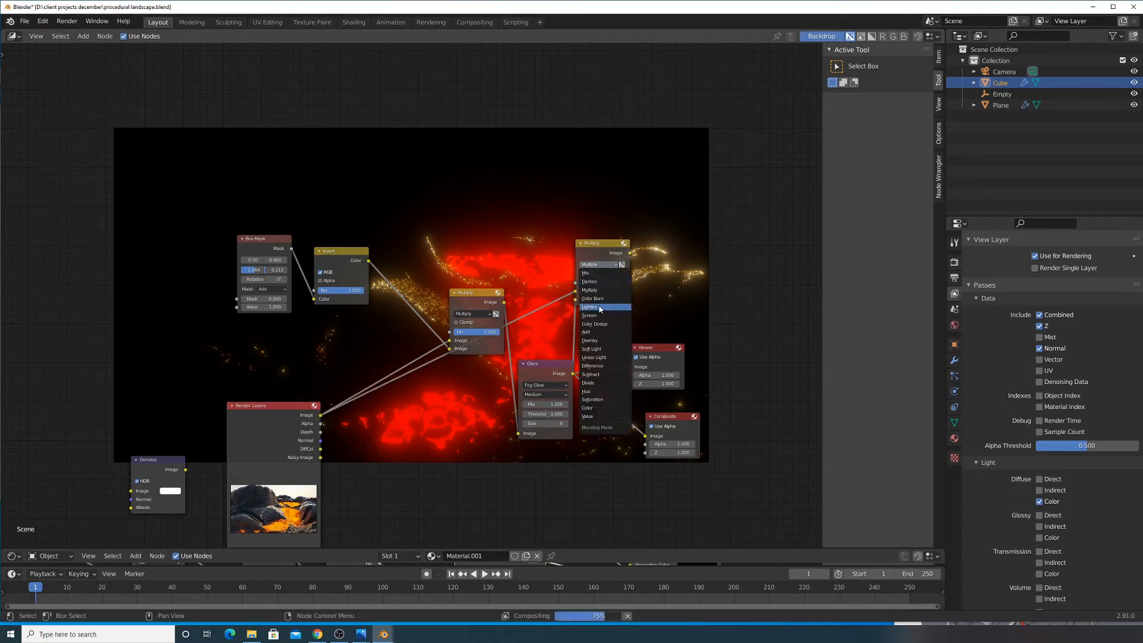
left_click(596, 335)
left_click(605, 252, "ctrl+shift")
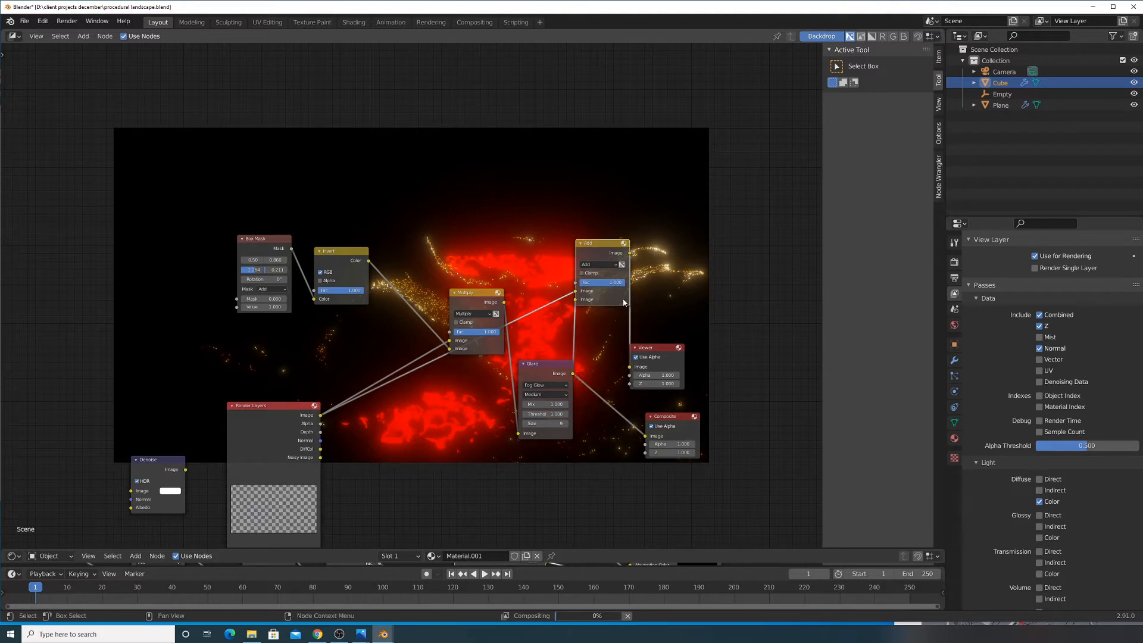
left_click_drag(655, 349, 740, 323)
middle_click_drag(603, 294, 459, 340)
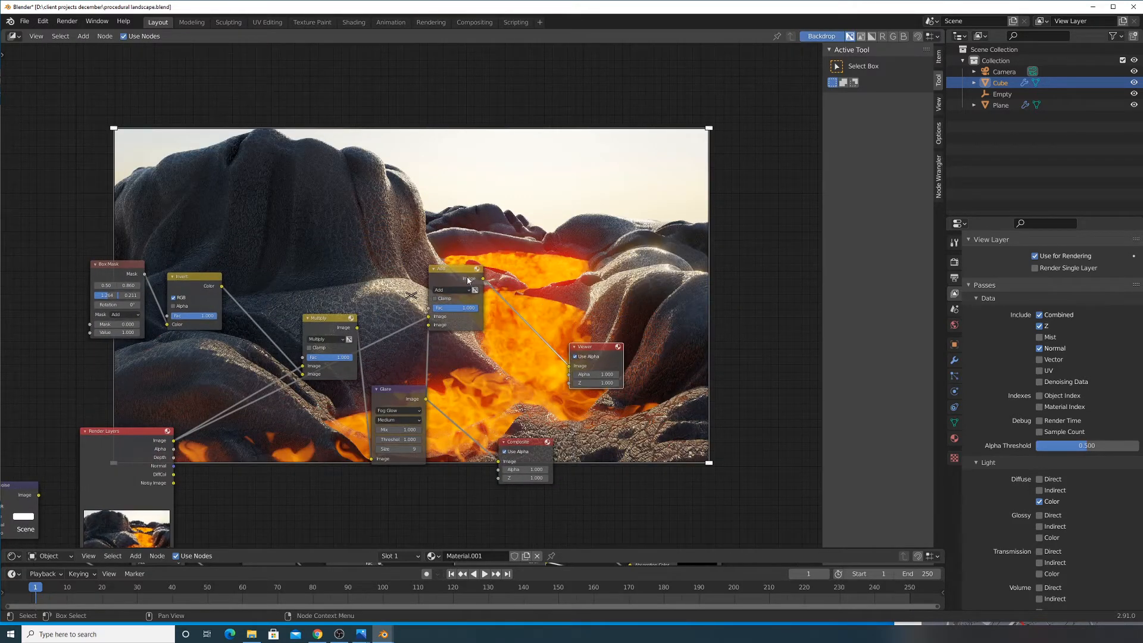
Set the Glare node's threshold to 0.5 and the Add node's factor to 4
scroll(440, 400, "up", 3)
middle_click_drag(440, 400, 402, 308)
double_click(362, 442)
type(".5")
key("Return")
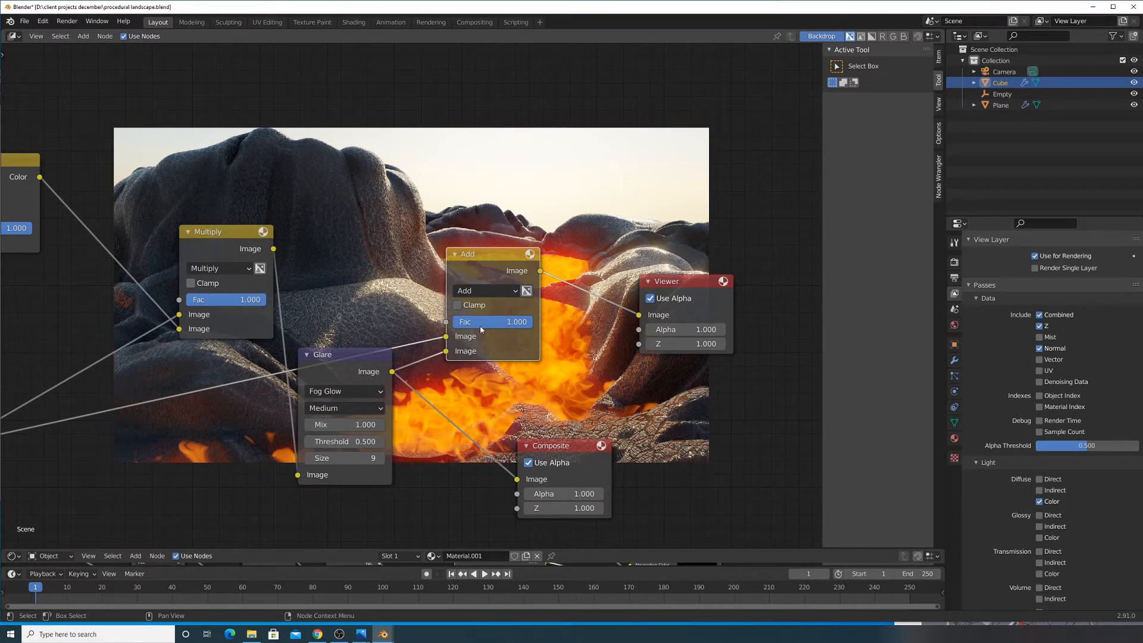
double_click(500, 323)
type("4")
key("Return")
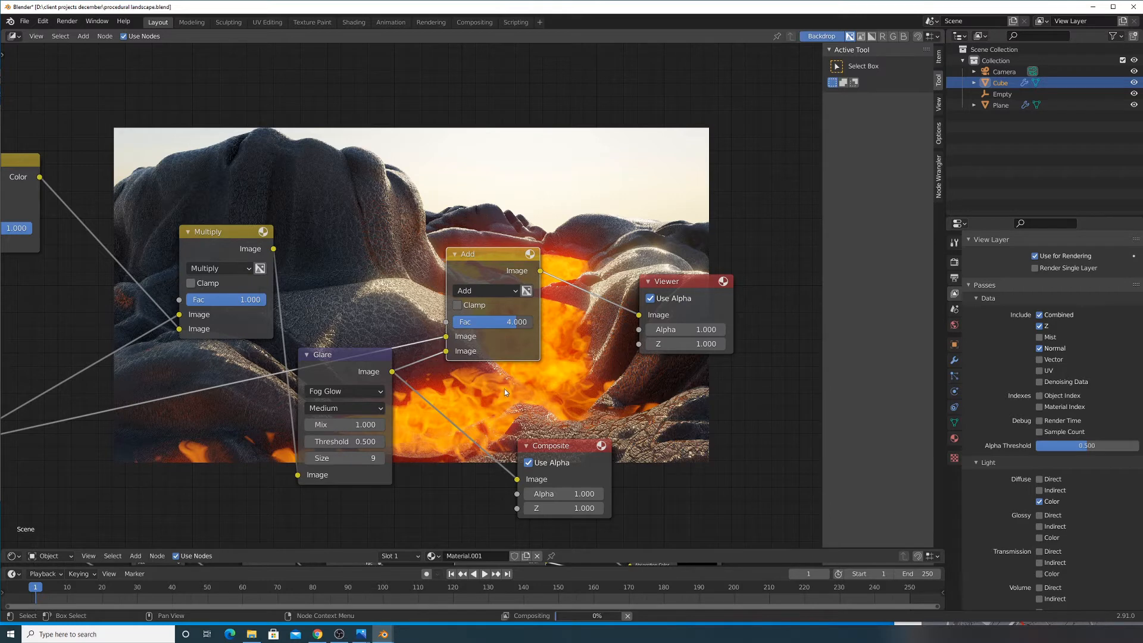
Move the Composite node away from Glare and set the Add node's factor to 2
scroll(551, 309, "up", 1)
middle_click_drag(551, 309, 311, 339)
left_click_drag(369, 495, 533, 460)
middle_click_drag(118, 492, 178, 468)
scroll(156, 540, "up", 1)
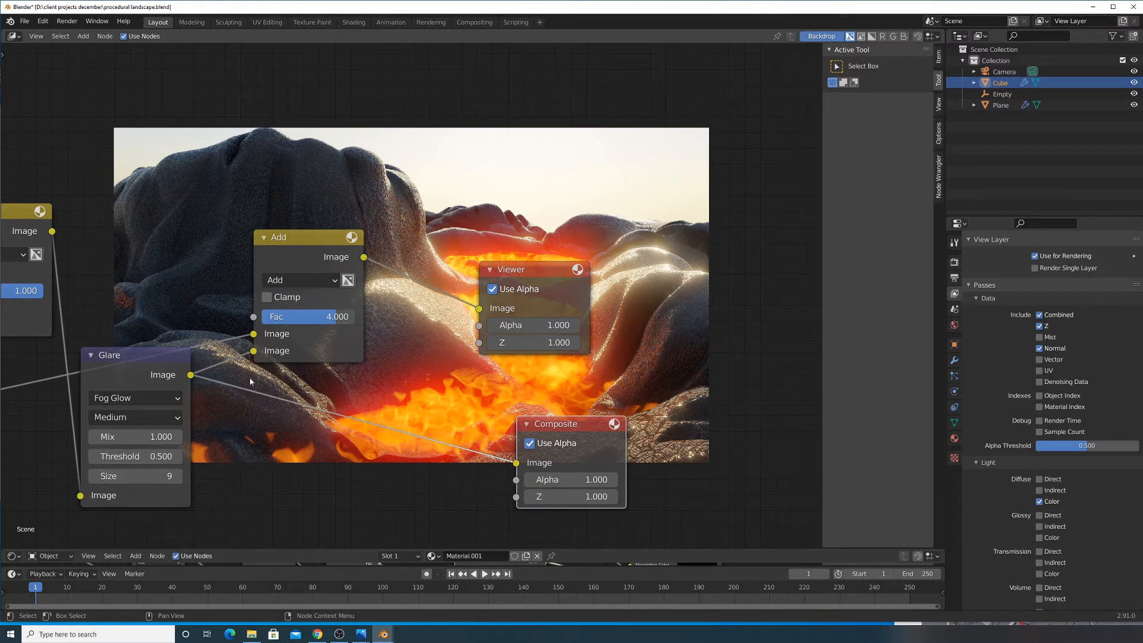
type("2")
key("Return")
Add a Sun Beams node and place it above the Add node
middle_click_drag(408, 275, 434, 458)
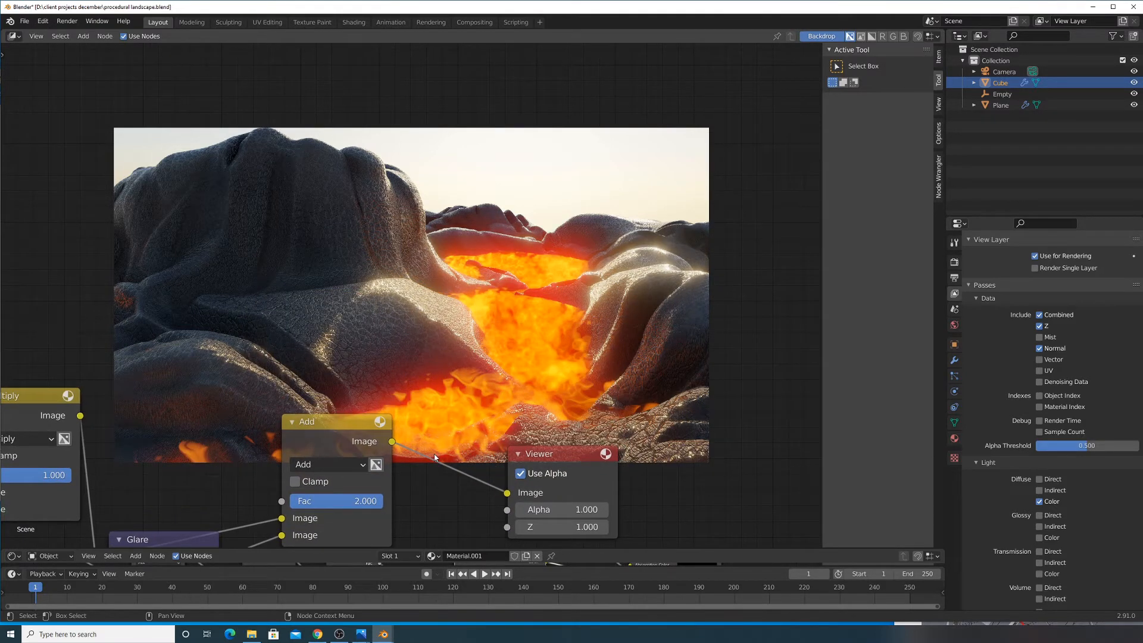
middle_click_drag(424, 452, 398, 362)
middle_click_drag(353, 404, 442, 237)
scroll(442, 237, "down", 2)
middle_click_drag(387, 320, 412, 342)
scroll(301, 293, "down", 2)
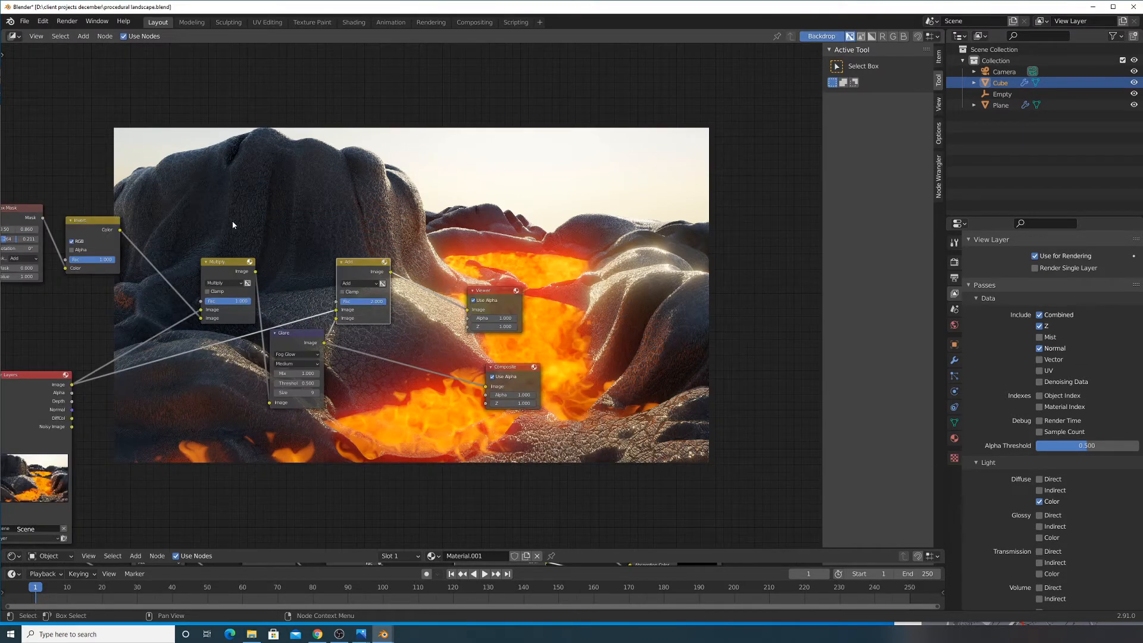
left_click(84, 36)
mouse_move(89, 59)
type("sun")
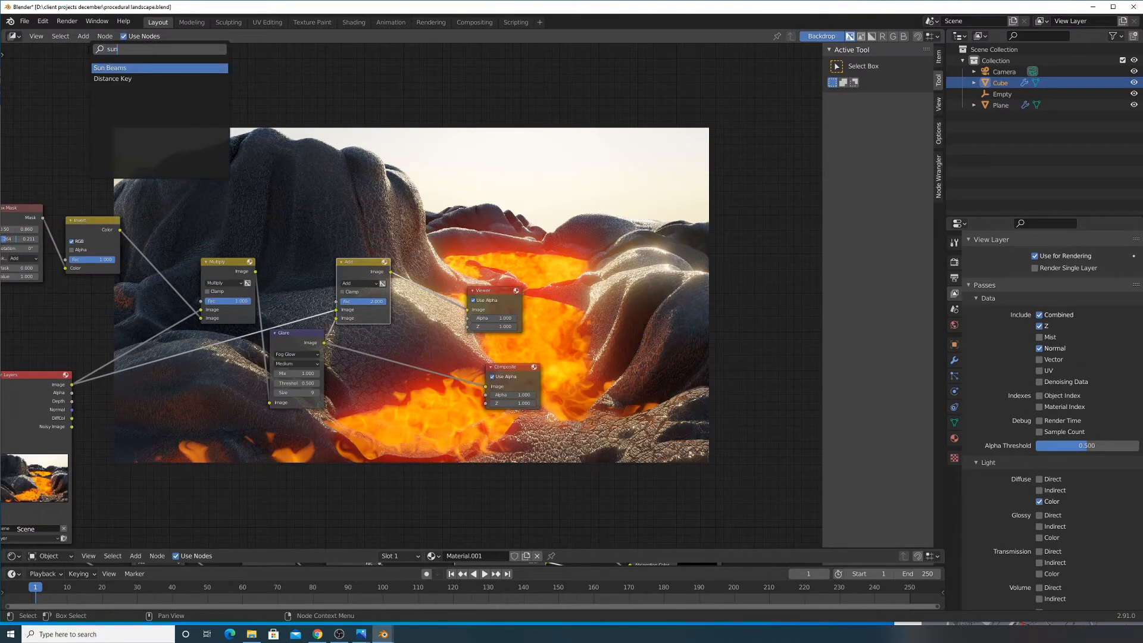
left_click(131, 67)
left_click(379, 162)
scroll(218, 252, "up", 1)
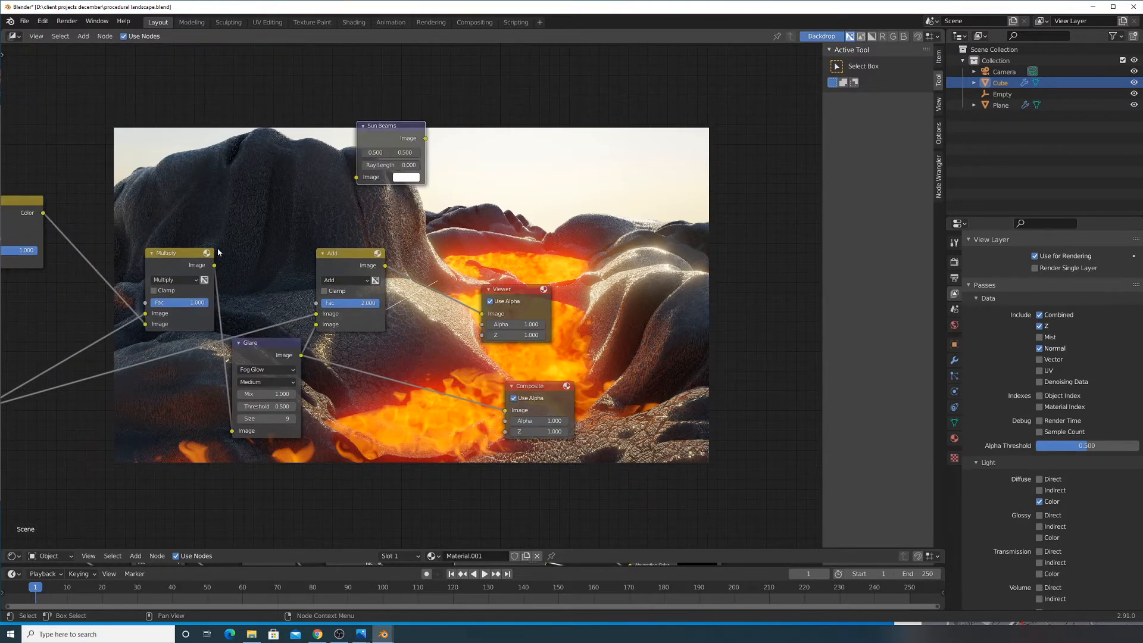
Link the Multiply output to Sun Beams, preview that node in the Viewer with both spaced apart, and set its ray length to 0.225
left_click(185, 265, "ctrl+shift")
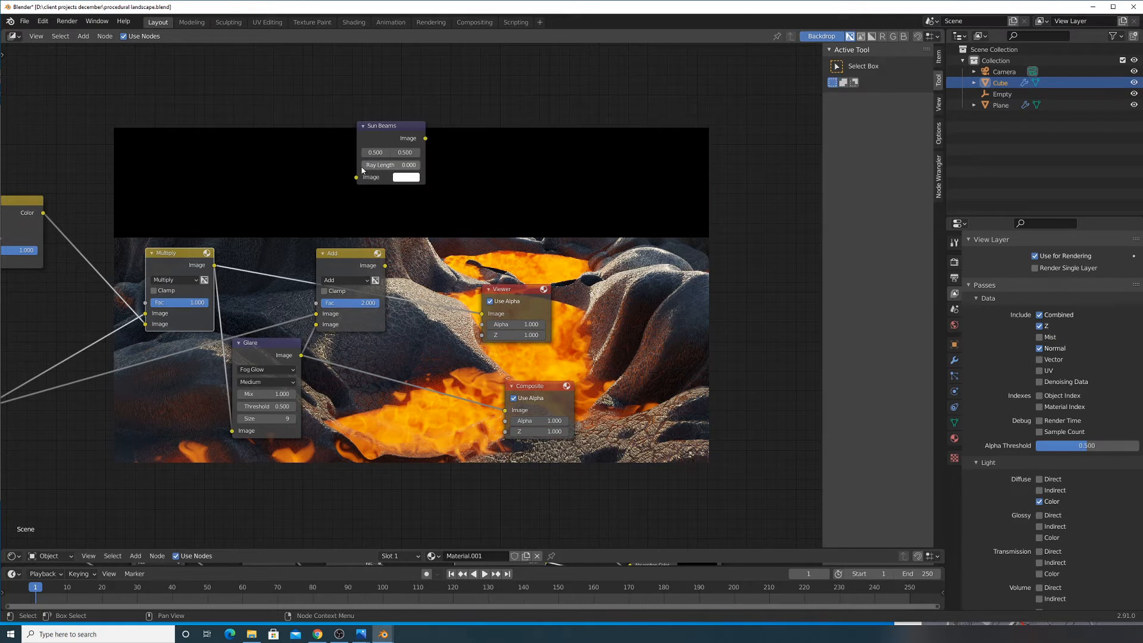
left_click_drag(356, 177, 214, 266)
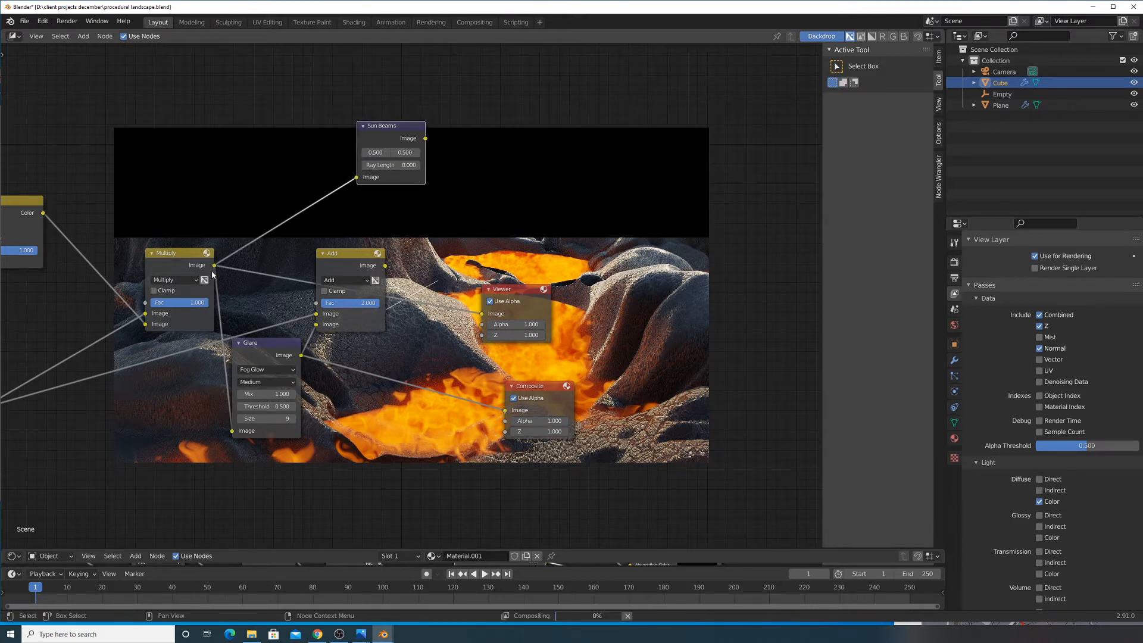
left_click(388, 141, "ctrl+shift")
left_click_drag(395, 138, 485, 148)
left_click_drag(513, 289, 689, 225)
left_click_drag(472, 142, 544, 180)
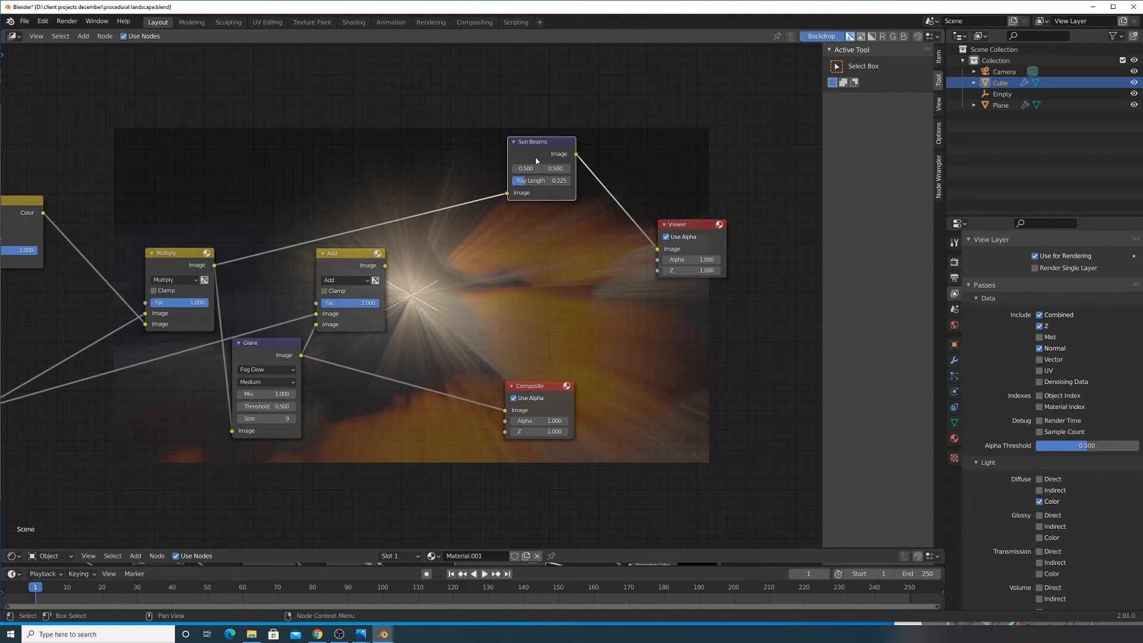
Set the Sun Beams source Y to 0.1 and ray length to 0.331, and move the node back above Add
left_click_drag(556, 168, 524, 169)
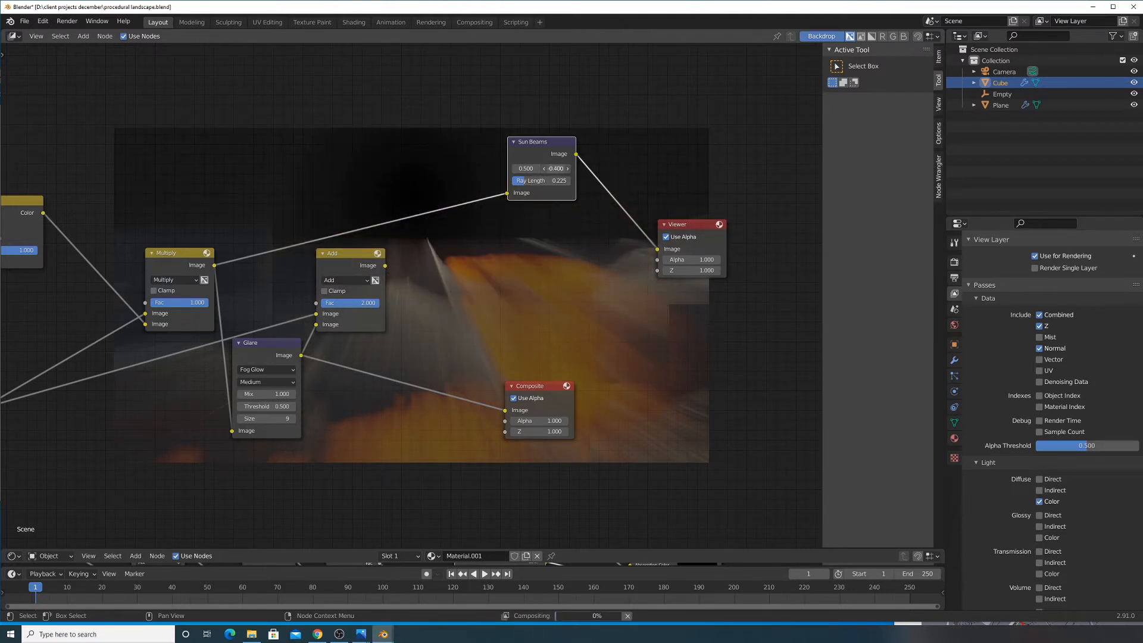
mouse_move(548, 169)
left_mouse_down()
mouse_move(565, 169)
mouse_move(554, 168)
left_mouse_up()
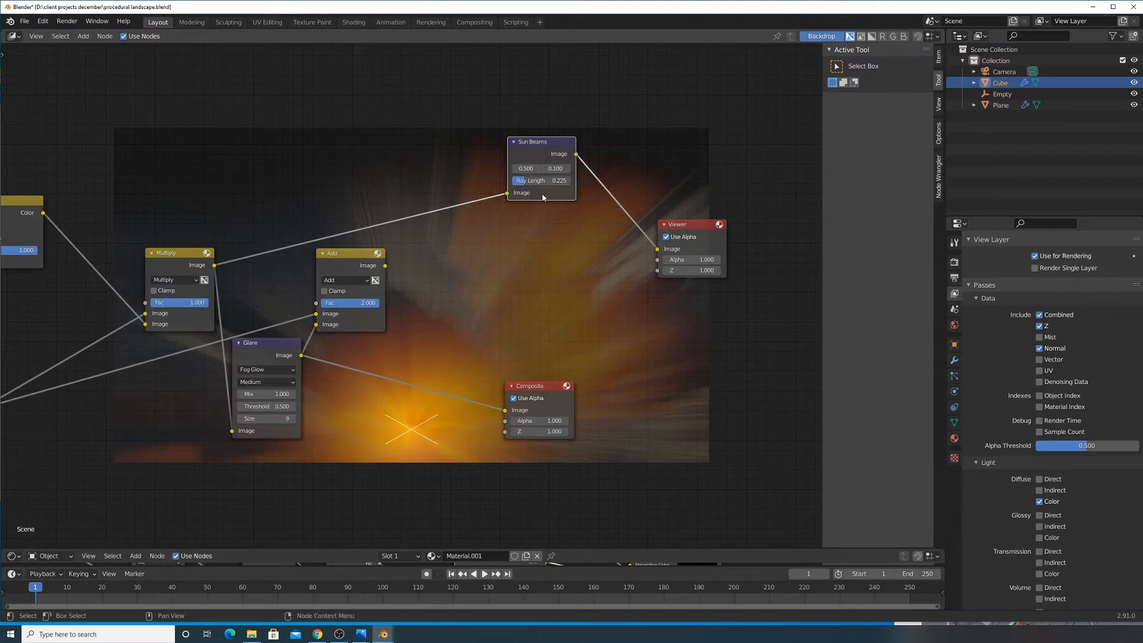
left_click_drag(530, 181, 533, 184)
left_click_drag(549, 142, 372, 164)
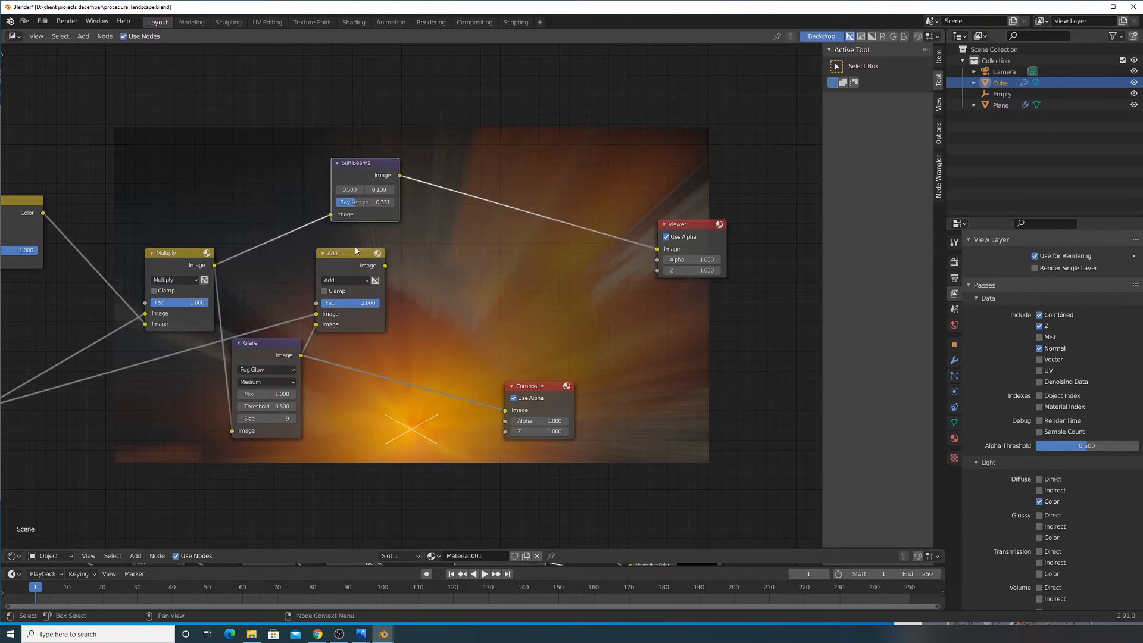
Duplicate the Add node, link the first Add output and the Sun Beams output to the copy's image inputs, and preview it
middle_click_drag(342, 239, 381, 276)
left_click(381, 294)
key("shift+d")
left_click(611, 310)
mouse_move(438, 213)
left_mouse_down()
mouse_move(455, 228)
mouse_move(443, 235)
left_mouse_up()
left_click_drag(424, 303, 586, 376)
left_click(627, 314, "ctrl+shift")
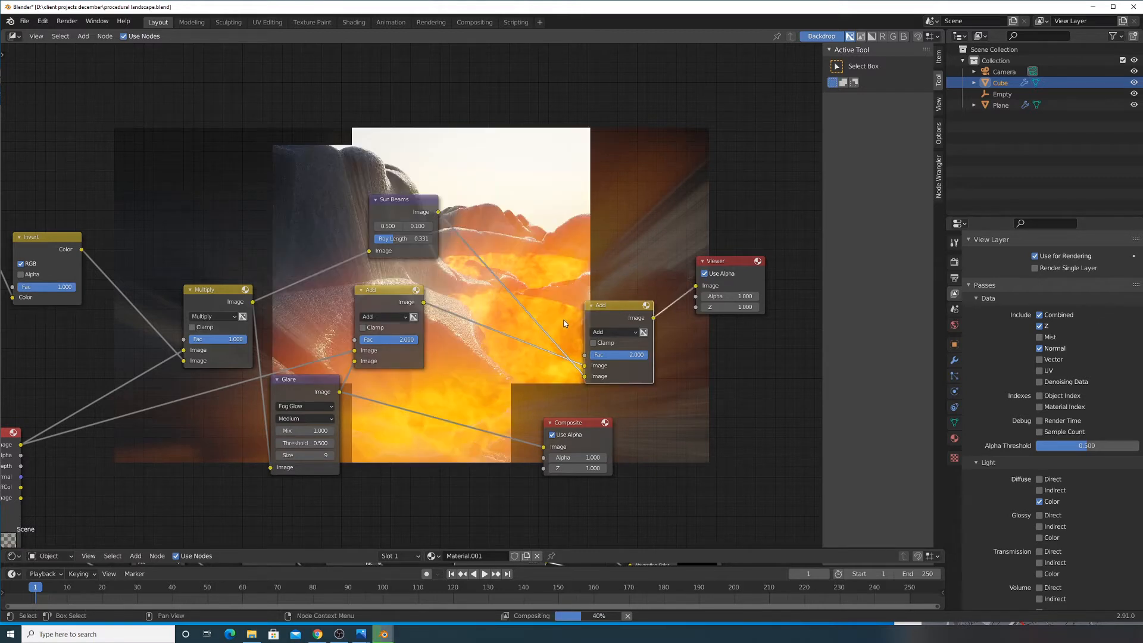
Move the Sun Beams node below the first Add node and set its ray length to 0.232
left_click_drag(414, 213, 433, 409)
middle_click_drag(515, 354, 430, 265)
scroll(372, 356, "up", 2)
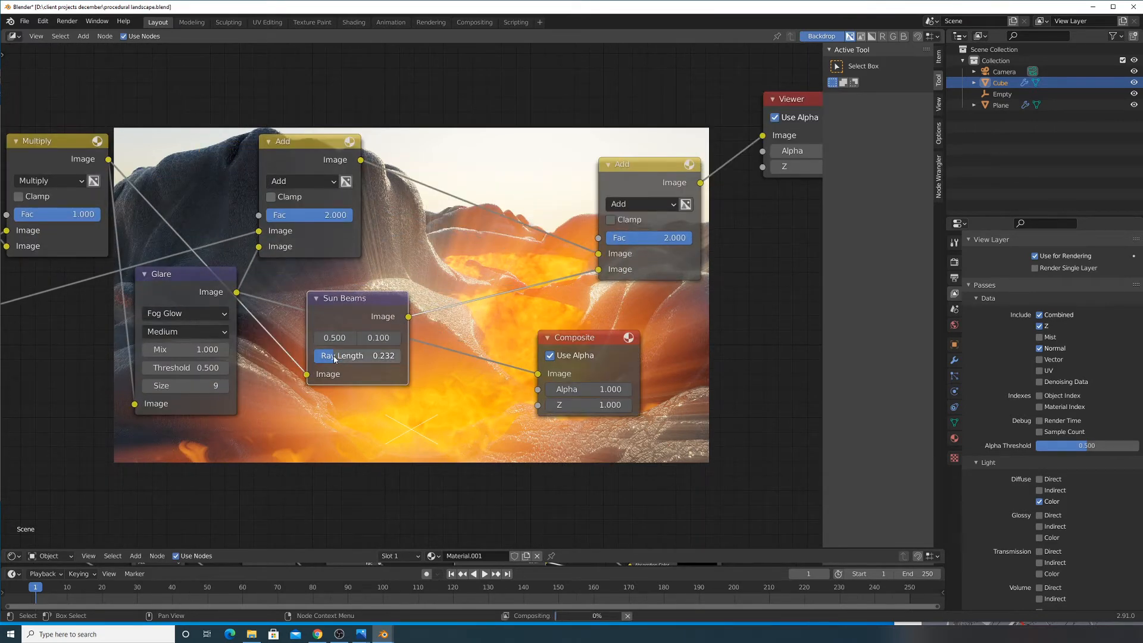
key("ctrl+z")
Set the second Add node's factor to 0.5 and move the Viewer node further from it
middle_click_drag(657, 311, 303, 227)
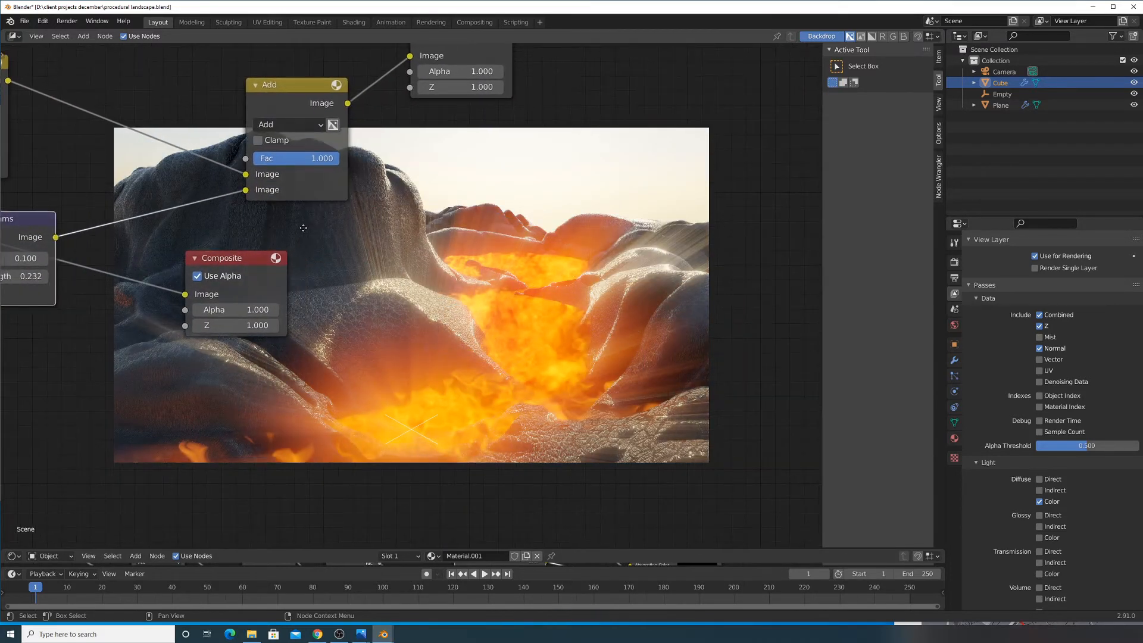
double_click(319, 160)
type(".")
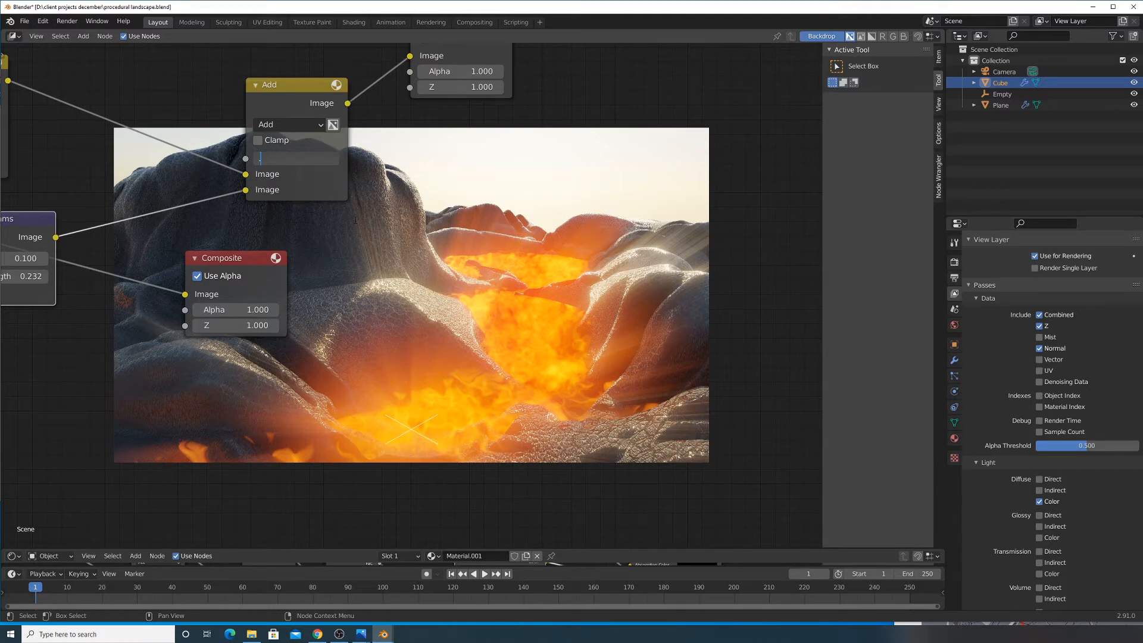
type("5")
key("Return")
middle_click_drag(516, 65, 576, 271)
left_click_drag(561, 264, 677, 349)
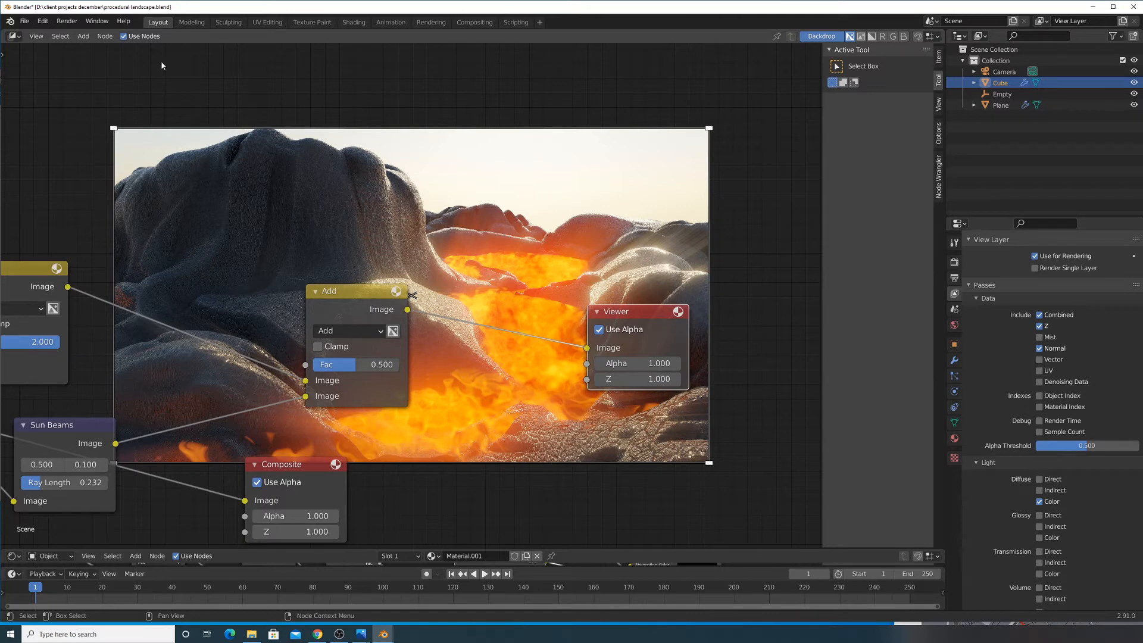
Insert a Color Balance node between the second Add node and the Viewer, using the Offset/Power/Slope (ASC-CDL) correction formula
left_click(84, 36)
left_click(95, 57)
type("color")
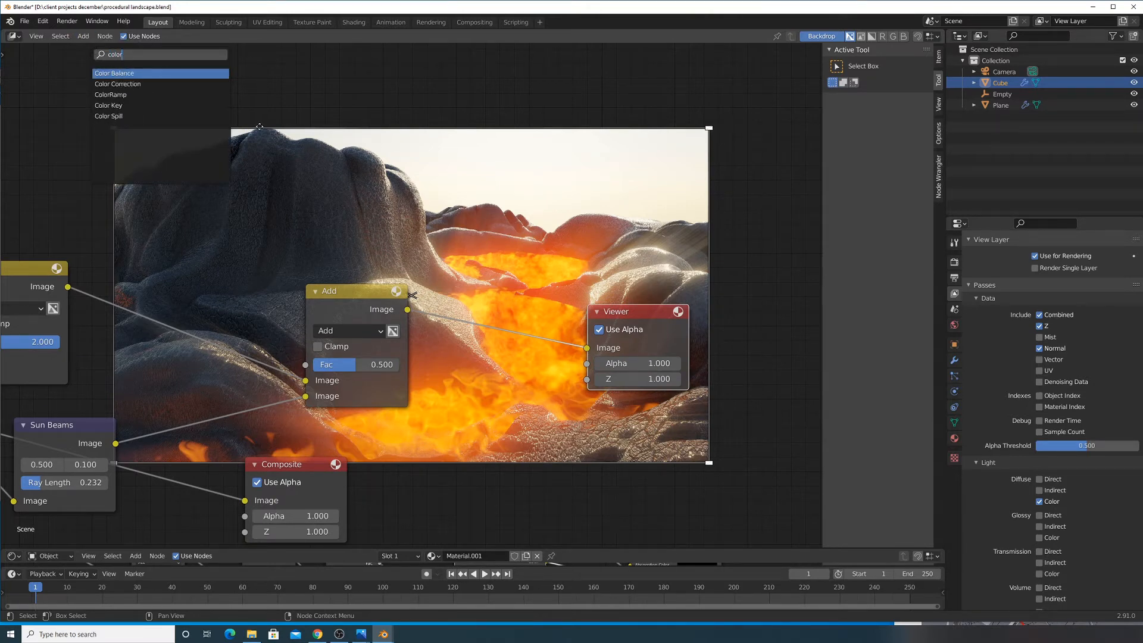
key("Return")
left_click(421, 224)
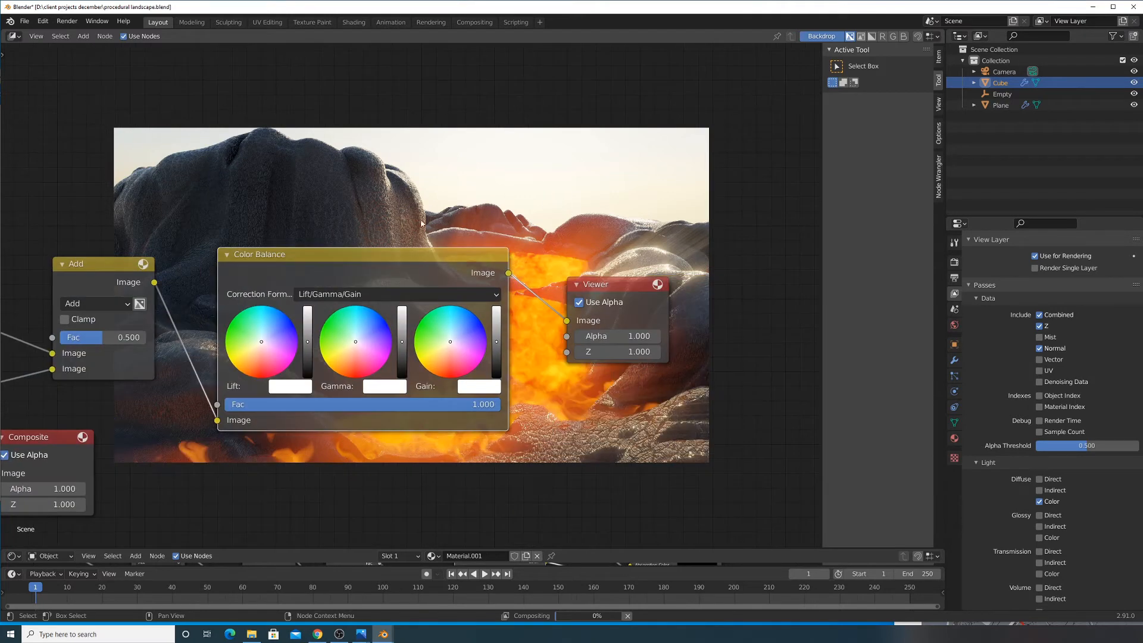
scroll(421, 223, "up", 4)
left_click(398, 293)
left_click(394, 337)
Lower the Color Balance node's Power brightness slightly and raise its Slope brightness
middle_click_drag(493, 262, 274, 360)
scroll(412, 309, "down", 5)
middle_click_drag(390, 309, 430, 358)
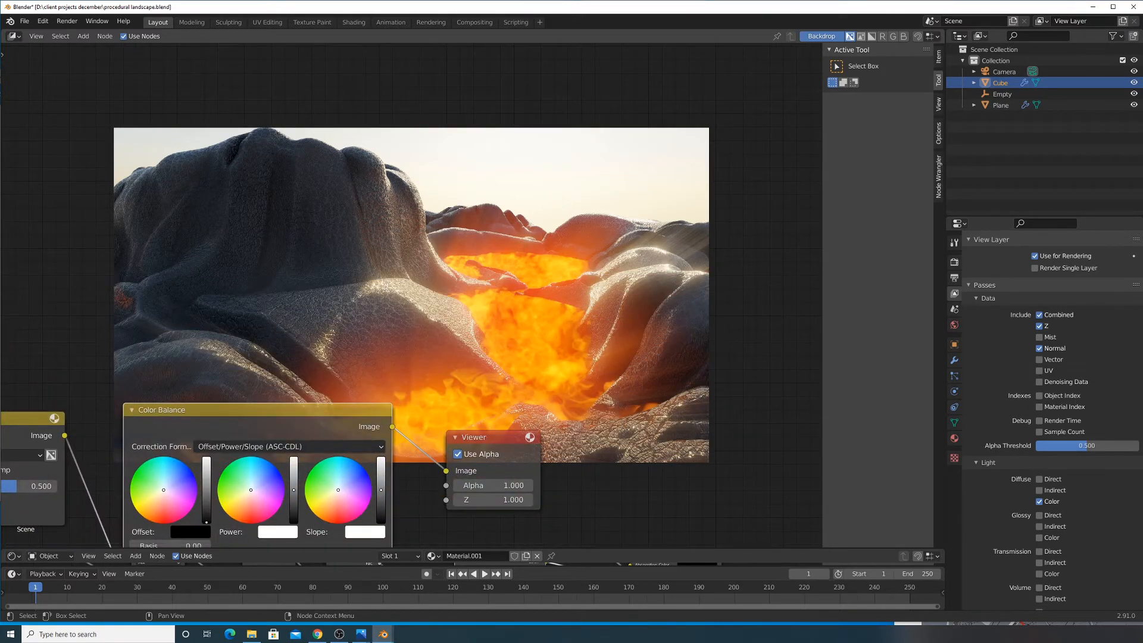
left_click_drag(294, 492, 295, 503)
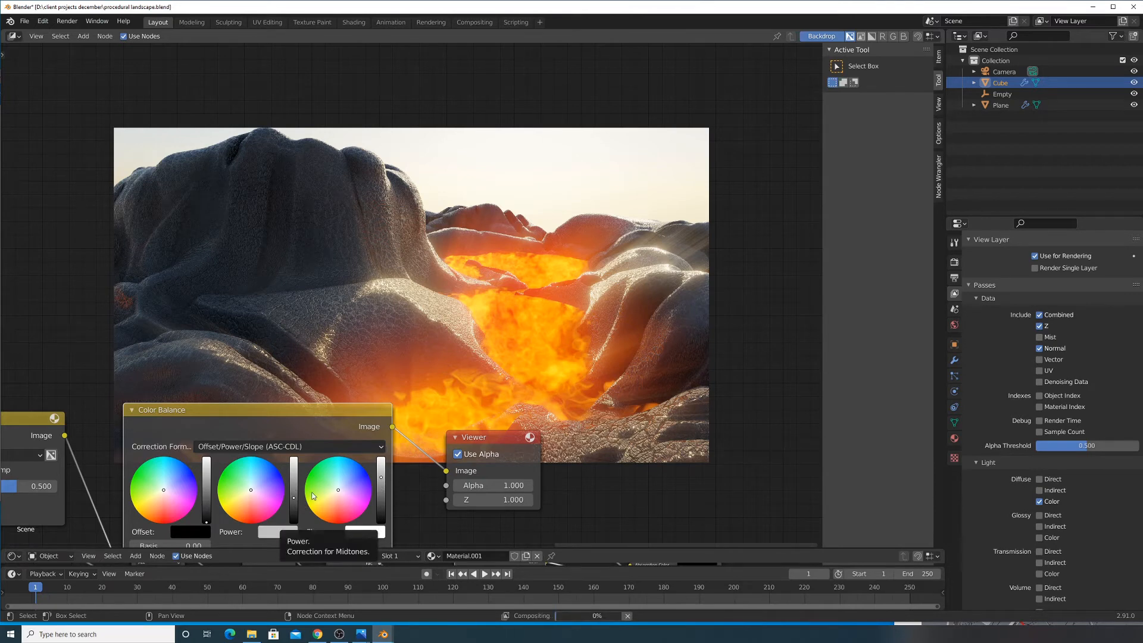
left_click(244, 447)
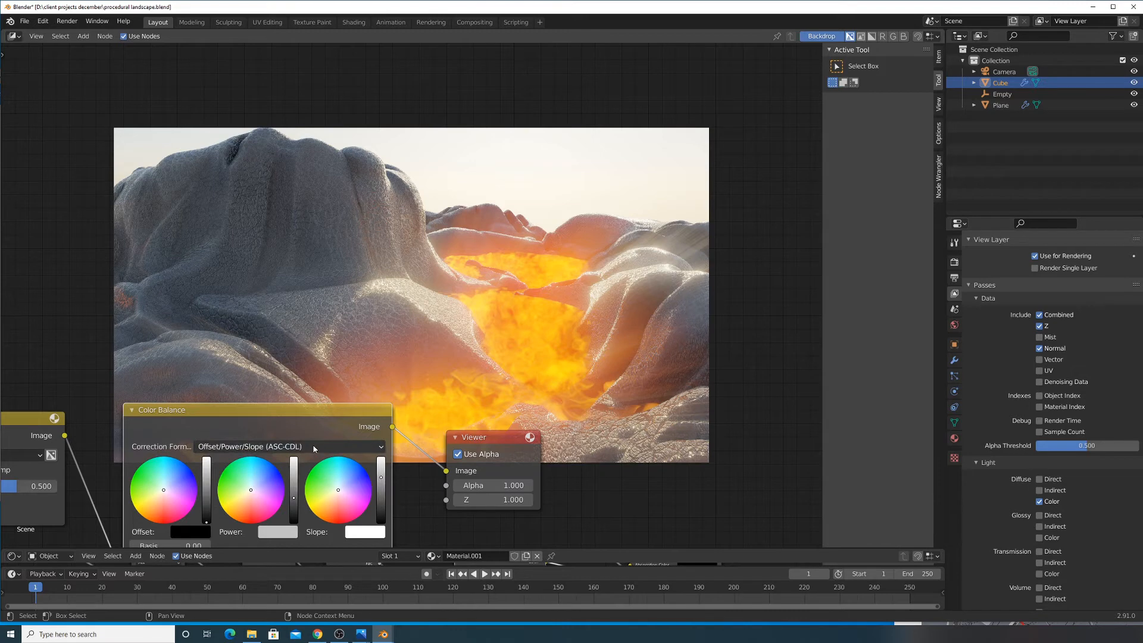
Adjust the Color Balance node's Power and Slope brightness, raising both to increase the image contrast
left_click(381, 503)
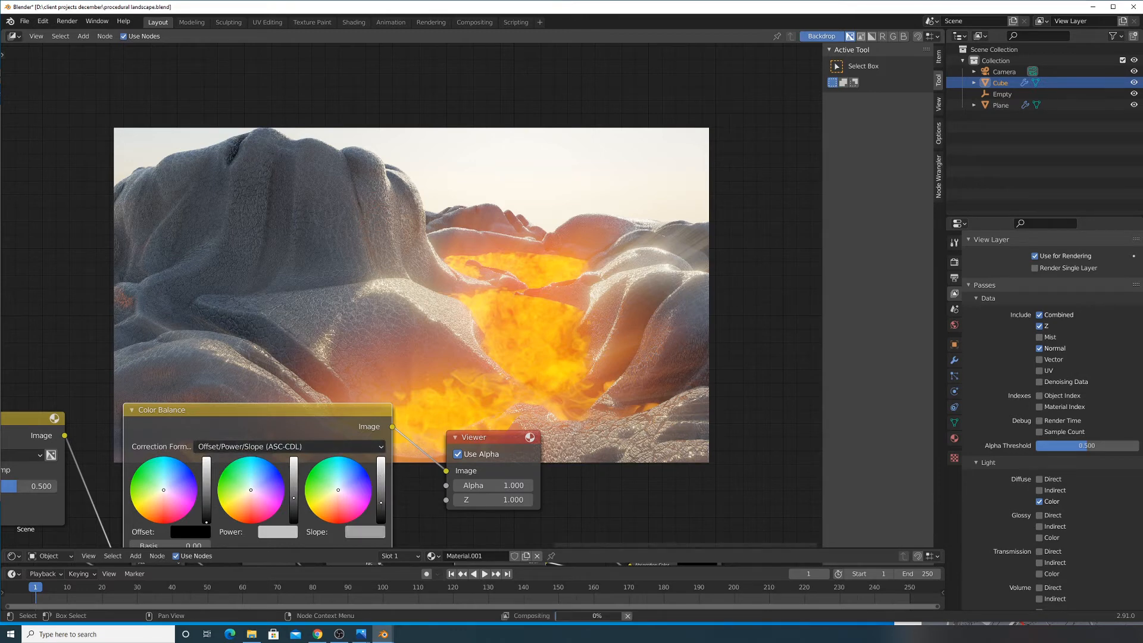
left_click_drag(381, 502, 381, 491)
left_click_drag(293, 497, 293, 468)
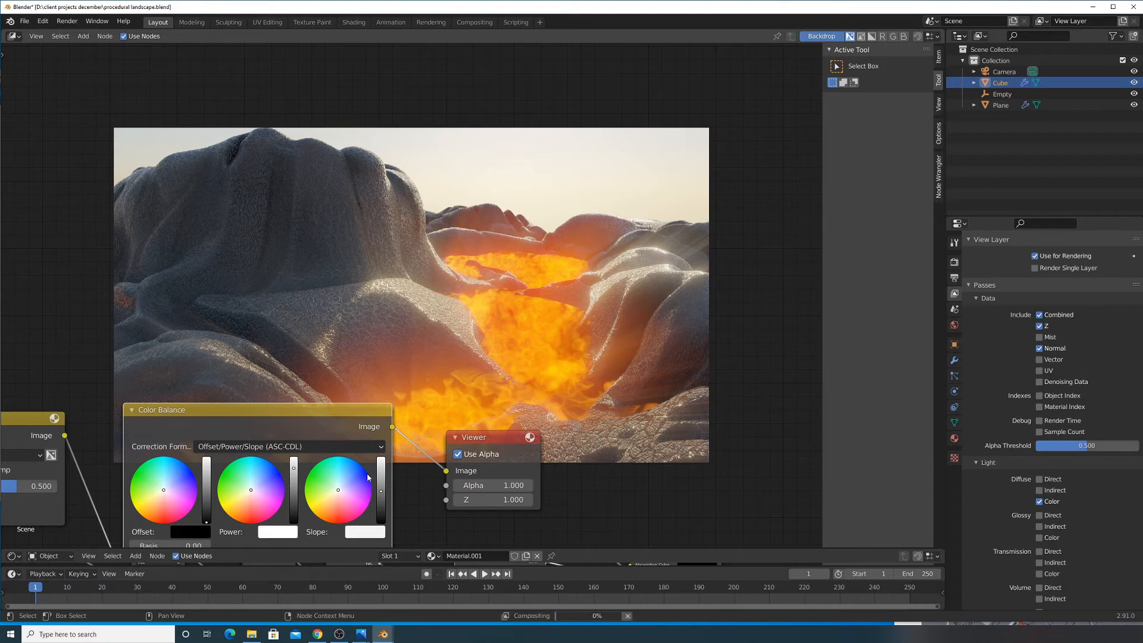
left_click_drag(386, 479, 382, 479)
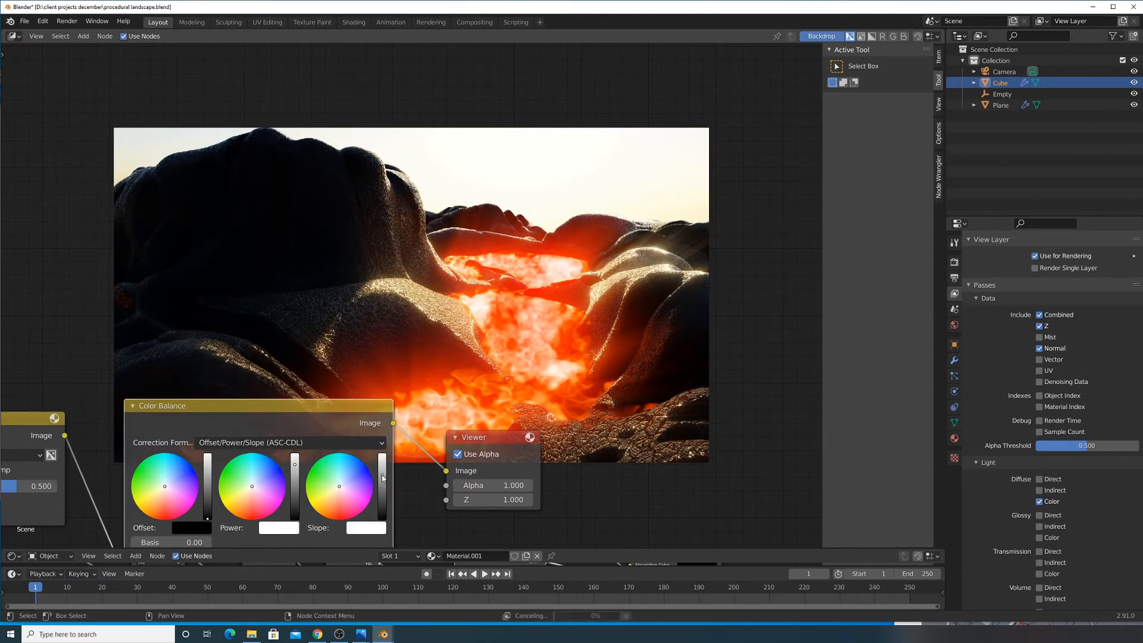
left_click(295, 475)
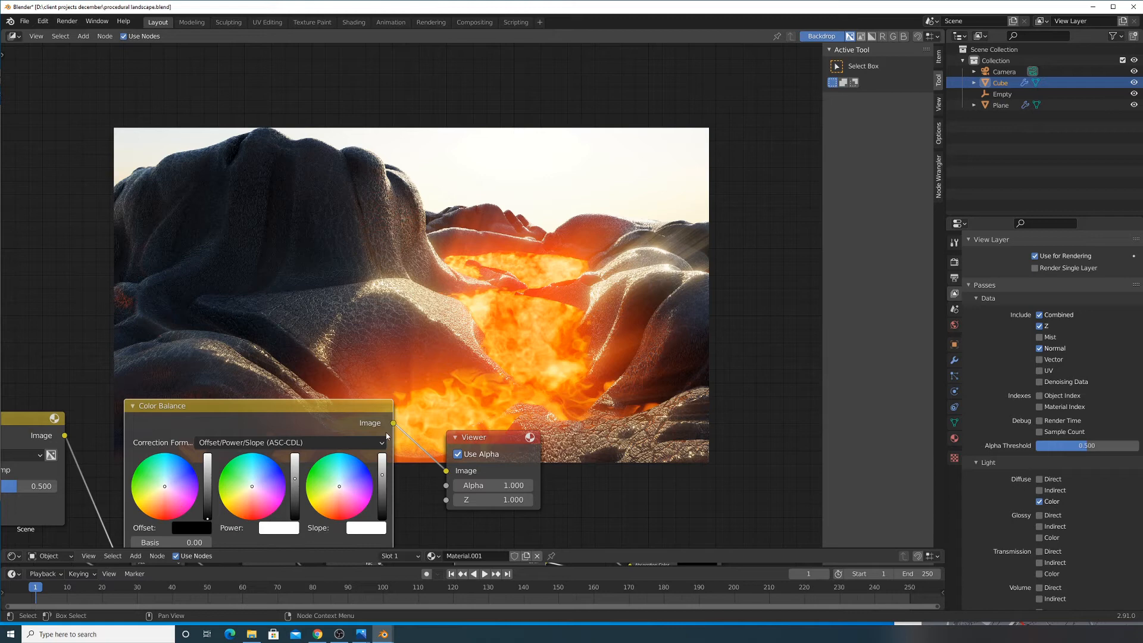
left_click_drag(383, 474, 382, 462)
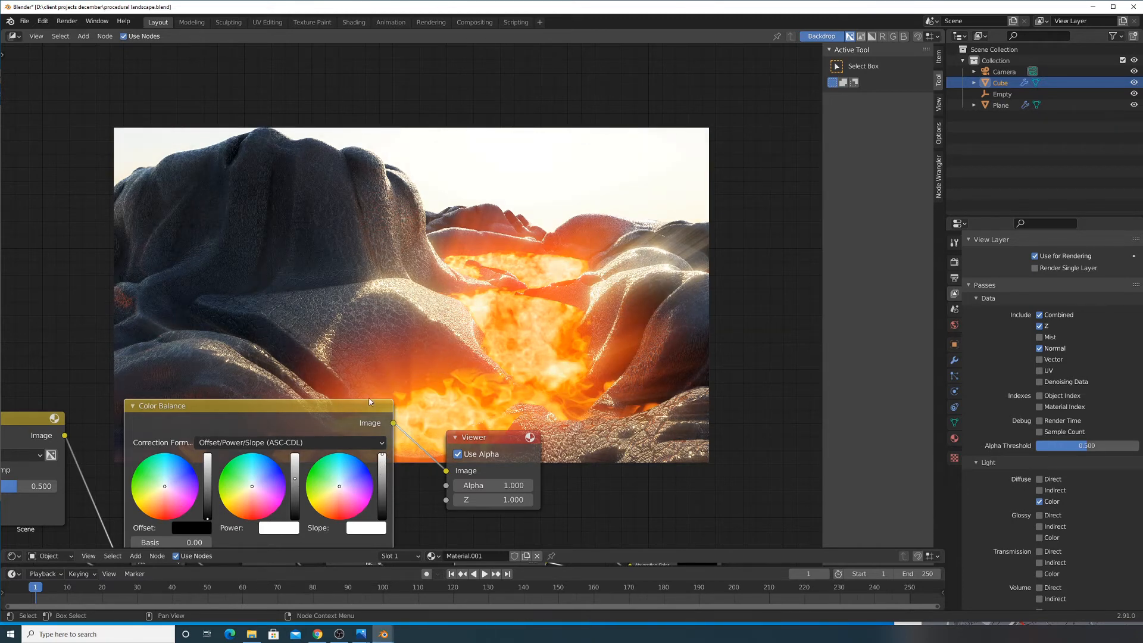
Compare the image with the Color Balance node muted and unmuted, and fine-tune its Slope and Power brightness
key("m")
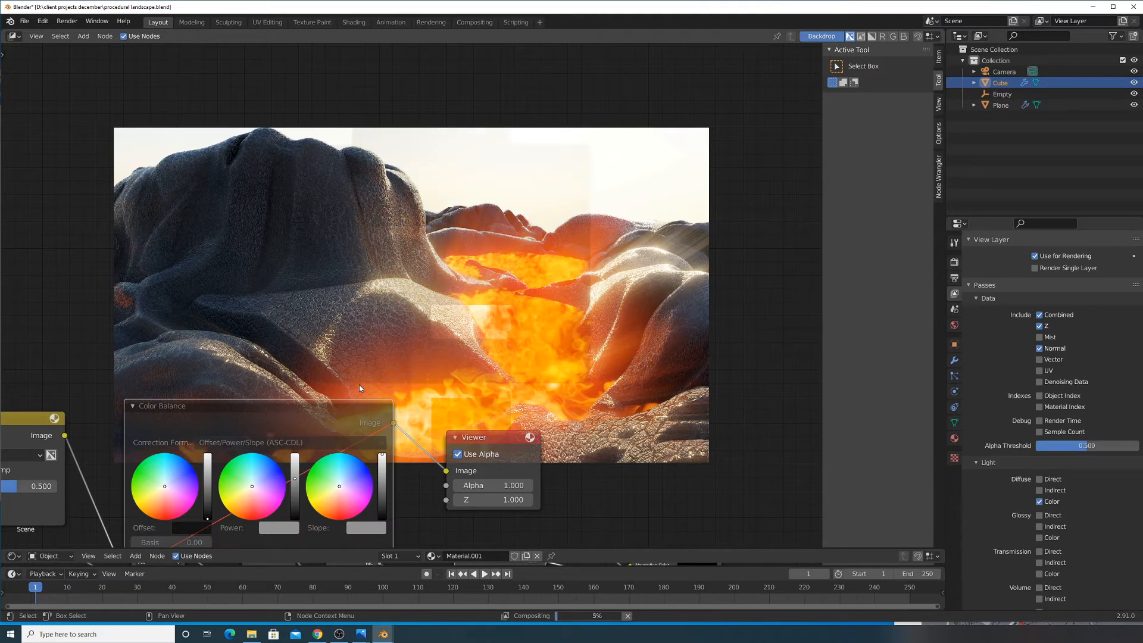
key("m")
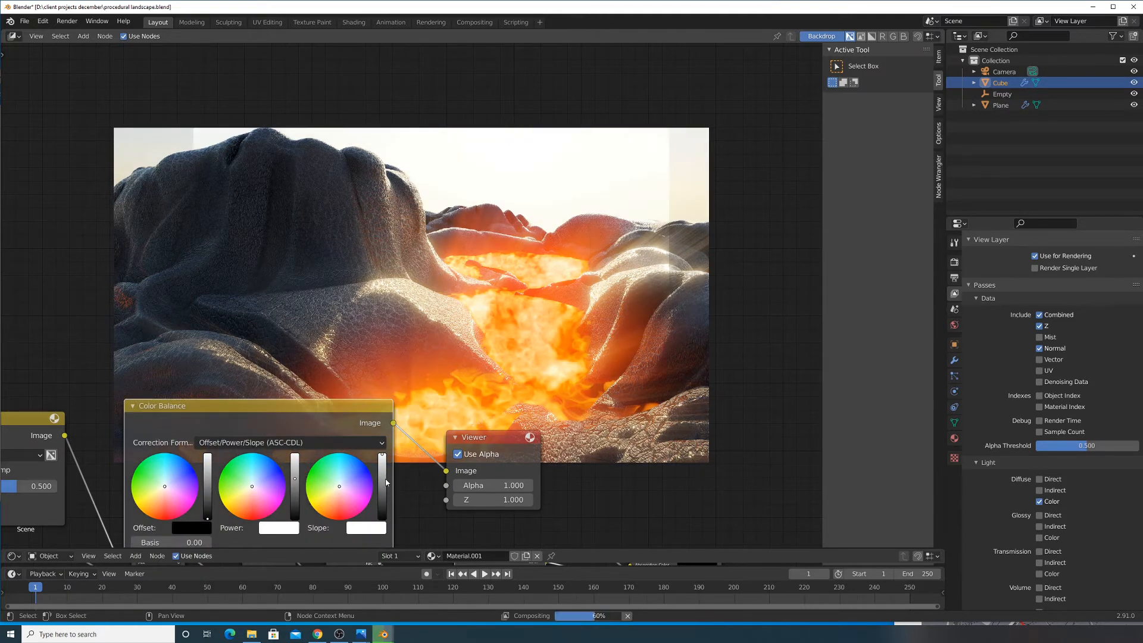
left_click_drag(382, 475, 382, 484)
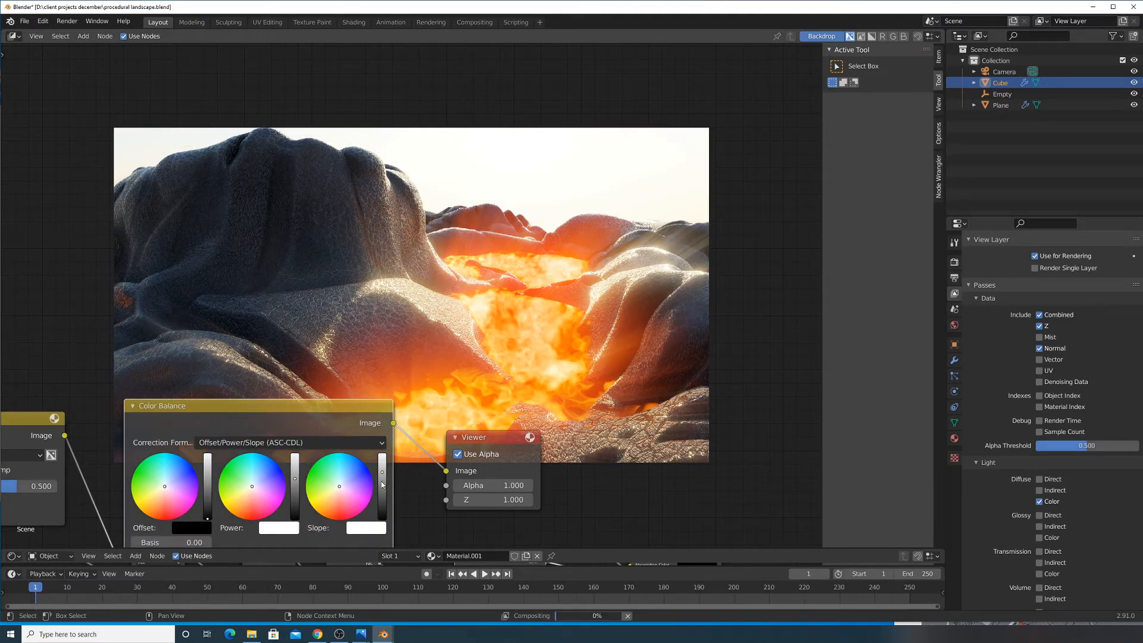
left_click(295, 484)
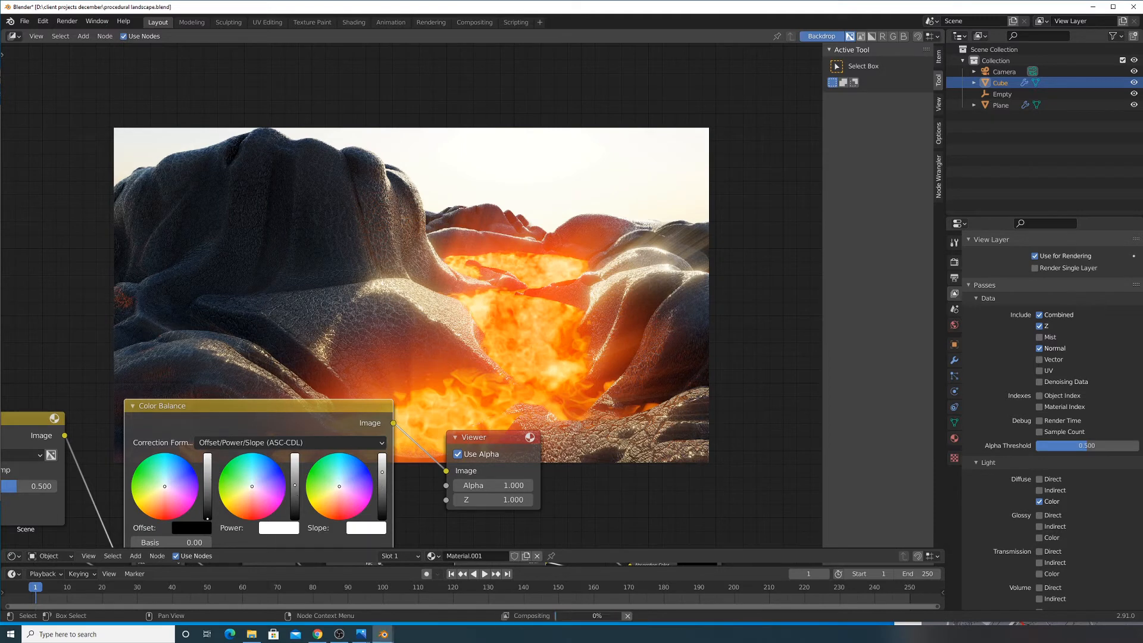
left_click_drag(295, 485, 295, 481)
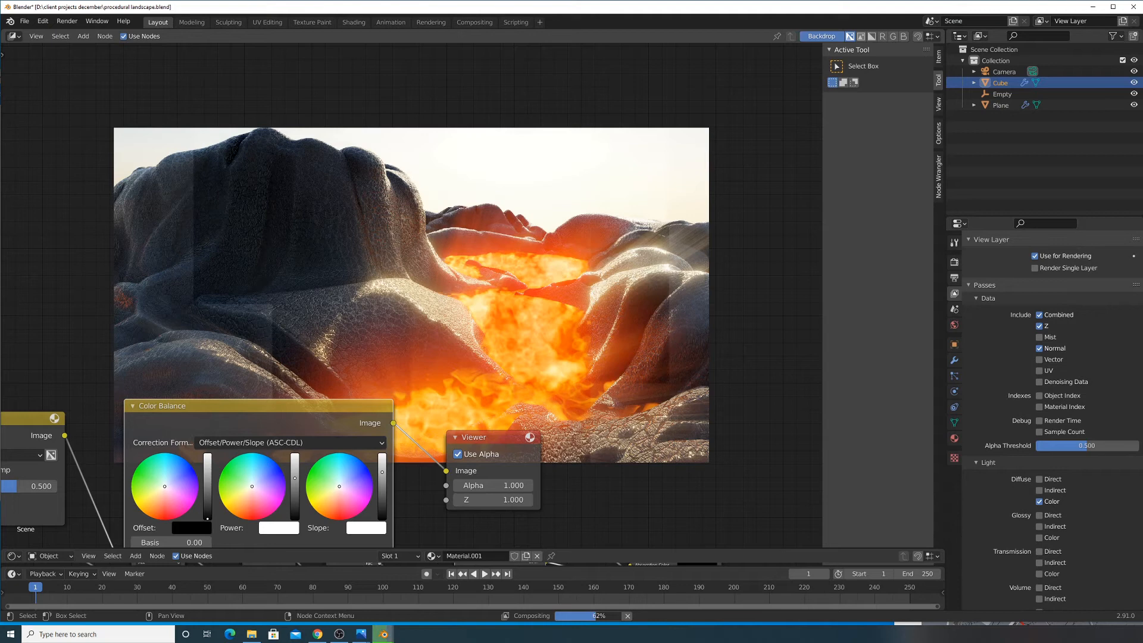
scroll(350, 426, "down", 1)
middle_click_drag(351, 426, 308, 370)
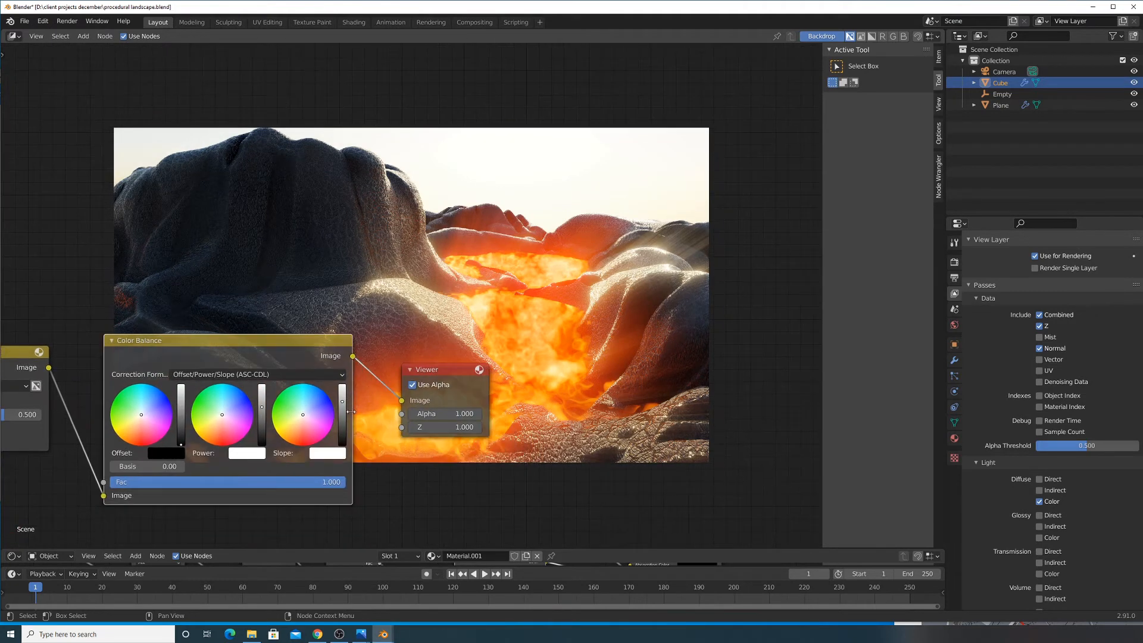
left_click(343, 407)
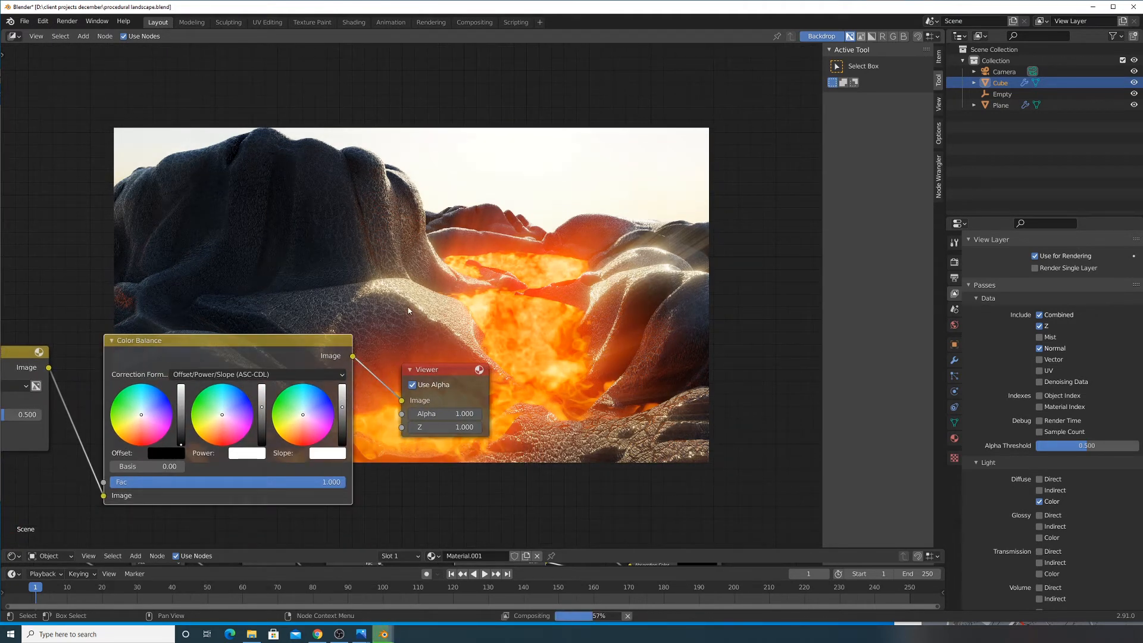
Tint the Color Balance node's Power slightly toward blue and its Slope toward warm orange
middle_click_drag(350, 271, 512, 317)
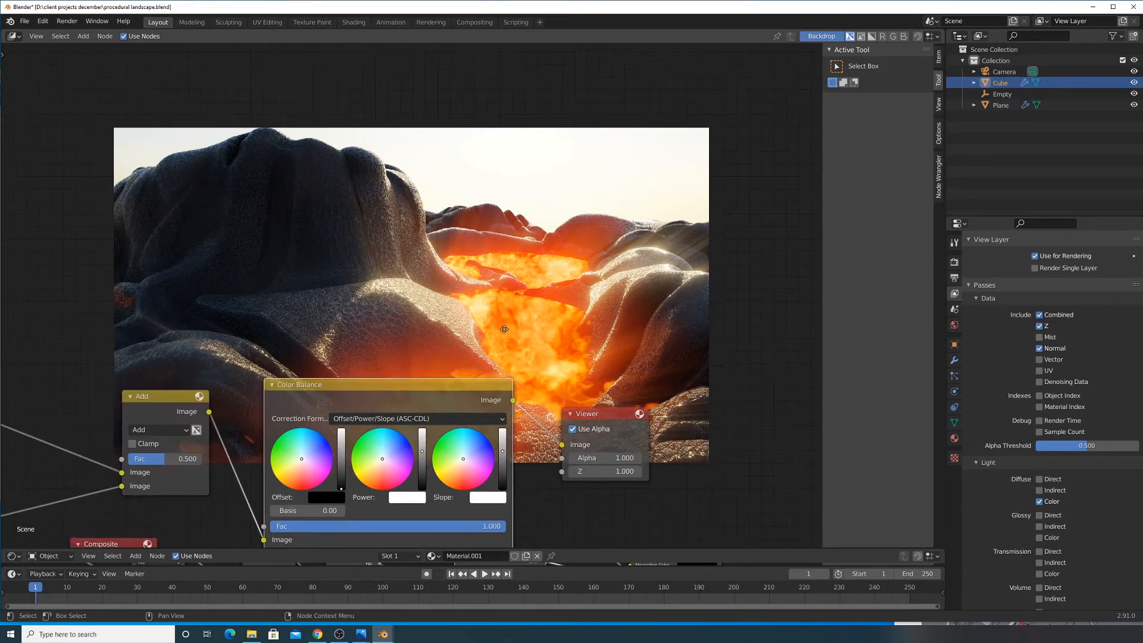
left_click(380, 469)
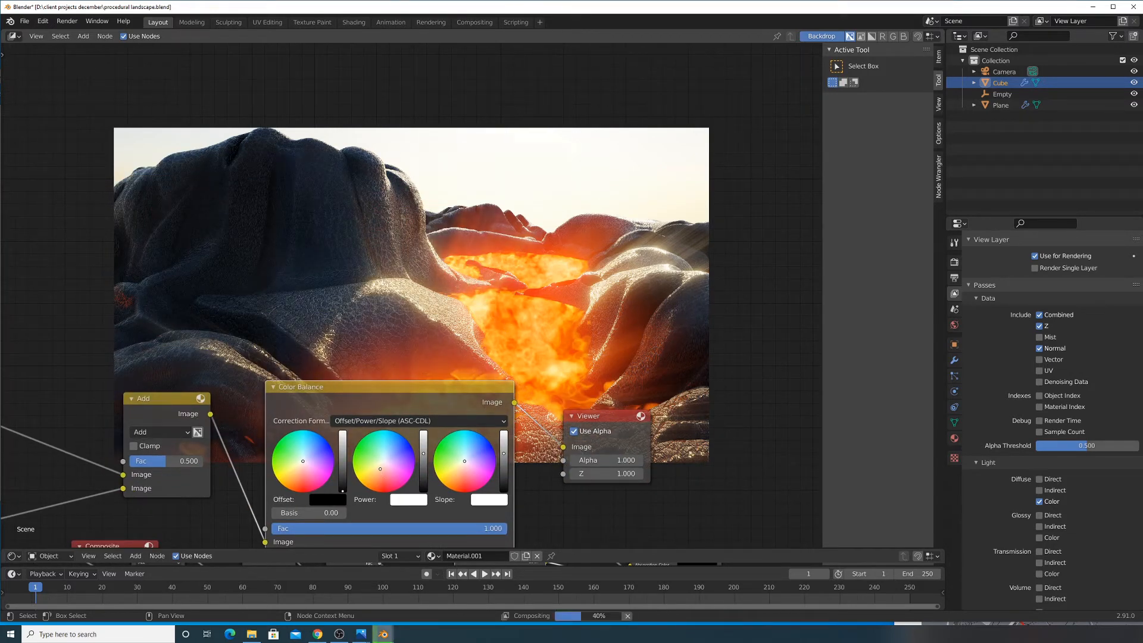
key("ctrl+z")
left_click_drag(388, 457, 387, 454)
left_click_drag(470, 459, 461, 472)
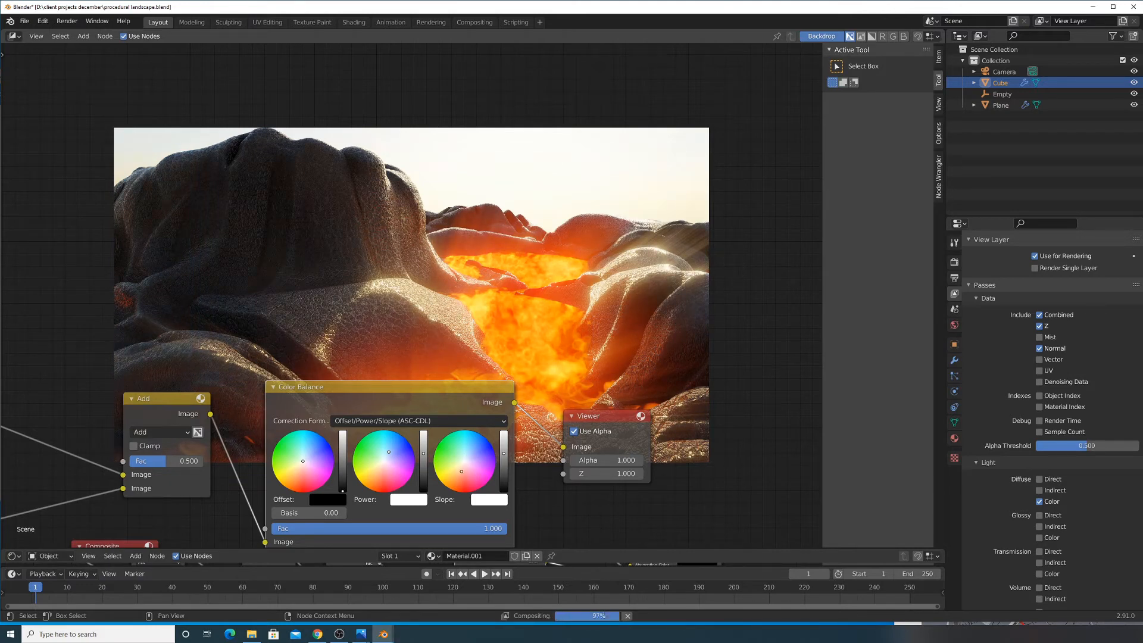
Push the Color Balance node's Slope tint slightly further toward orange and pull its Power tint back closer to neutral
middle_click_drag(549, 326, 418, 369)
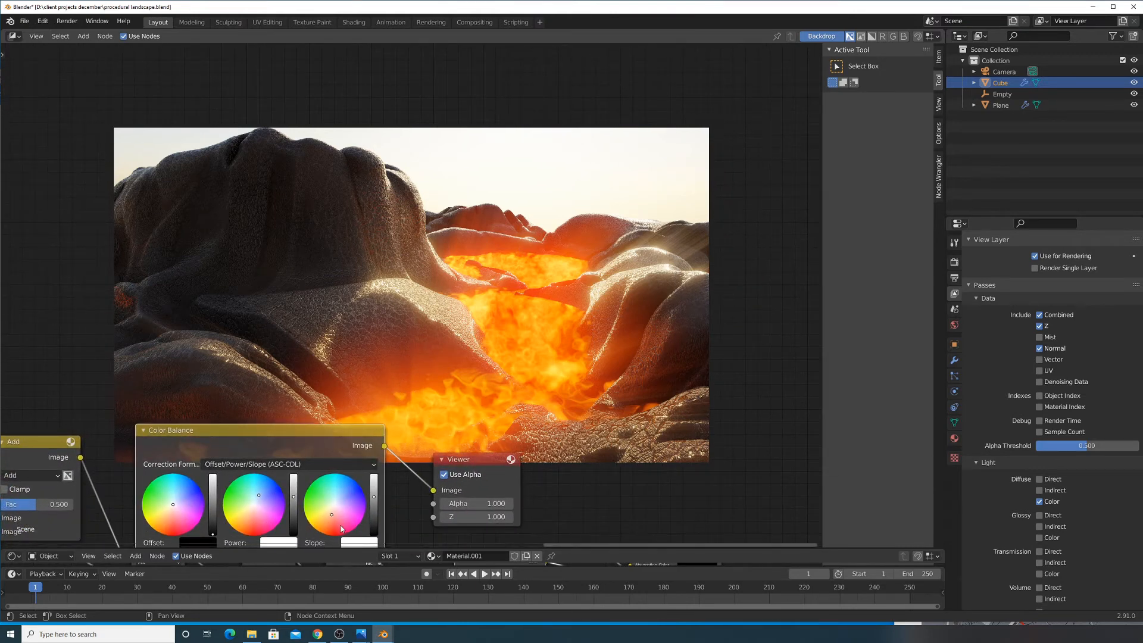
left_click_drag(328, 530, 331, 516)
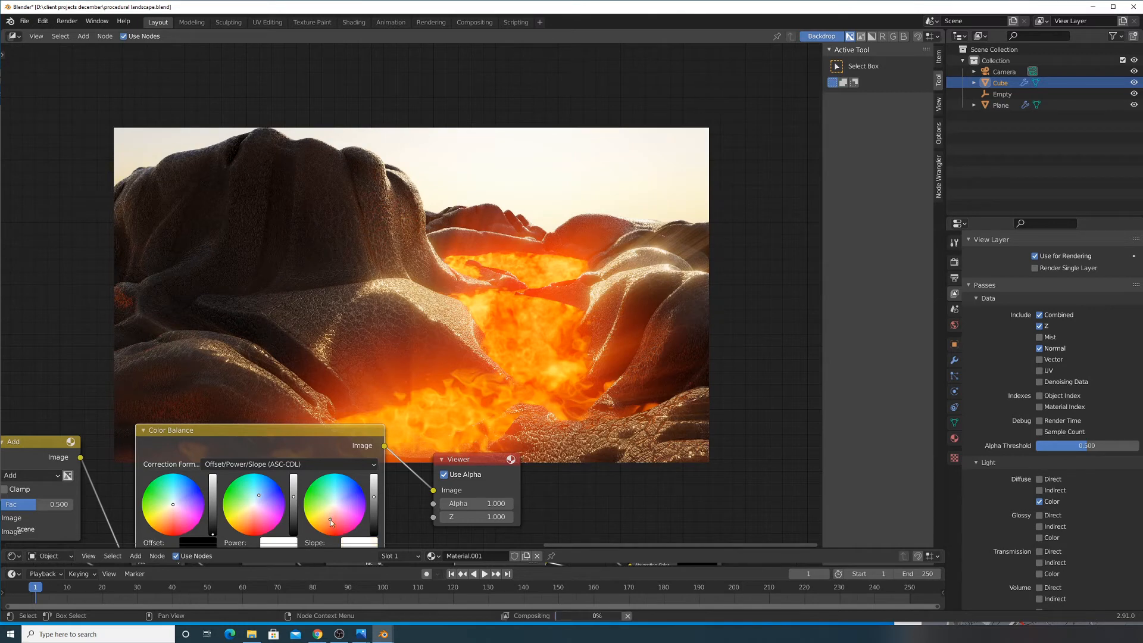
left_click_drag(262, 491, 265, 482)
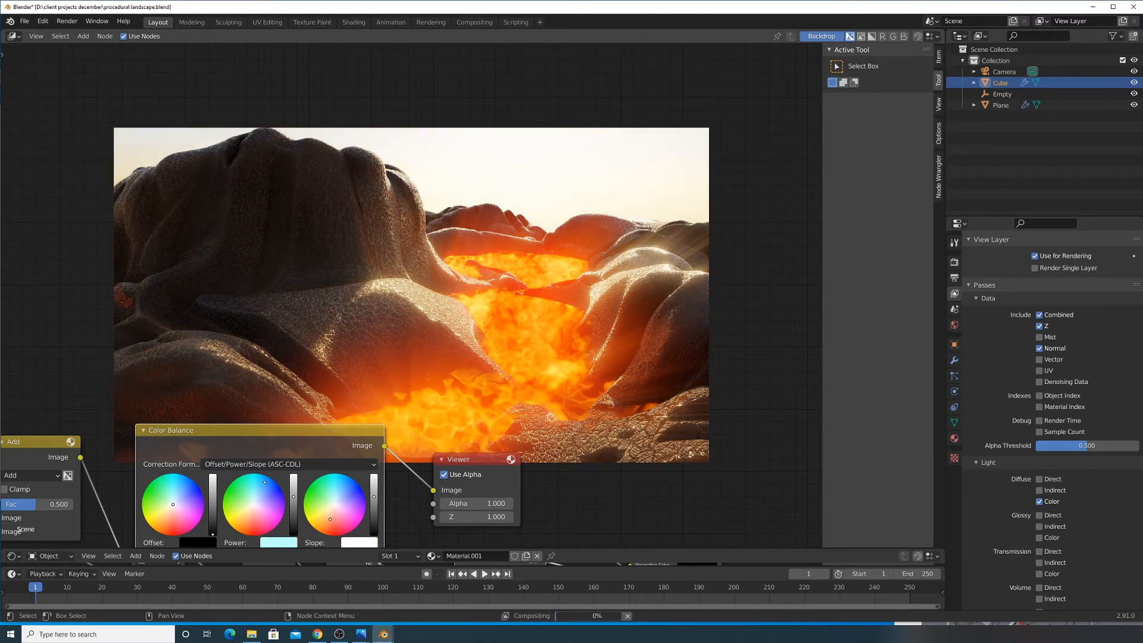
left_click_drag(265, 483, 259, 502)
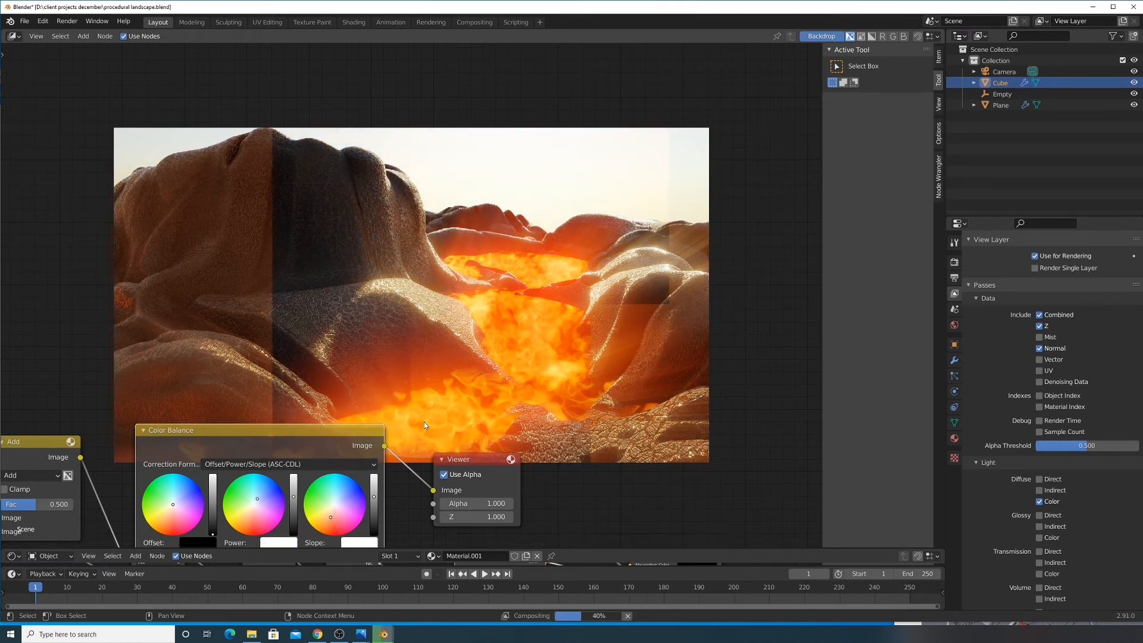
Move the Viewer and Color Balance nodes further from the second Add node to make room between them
middle_click_drag(155, 270, 377, 295)
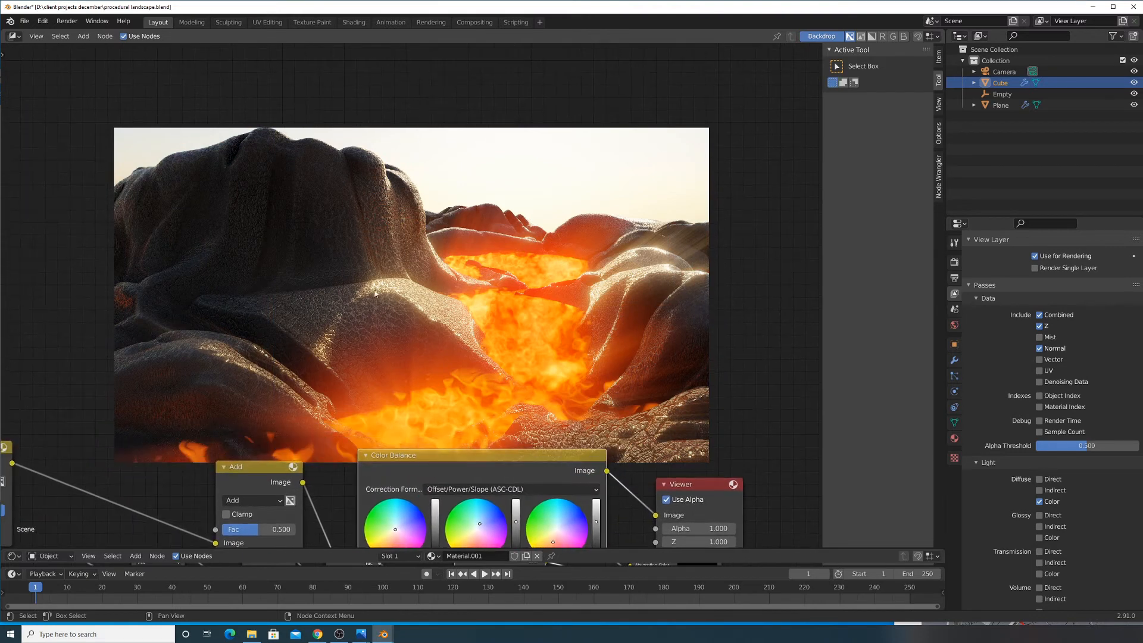
scroll(402, 293, "down", 2)
middle_click_drag(439, 357, 327, 287)
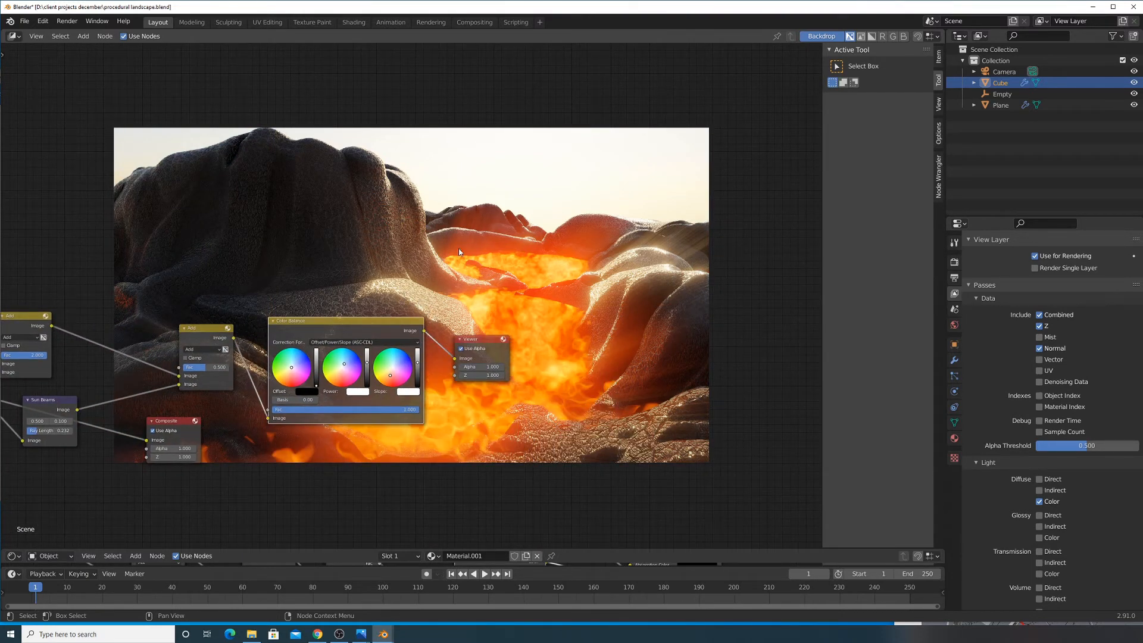
left_click_drag(474, 340, 642, 336)
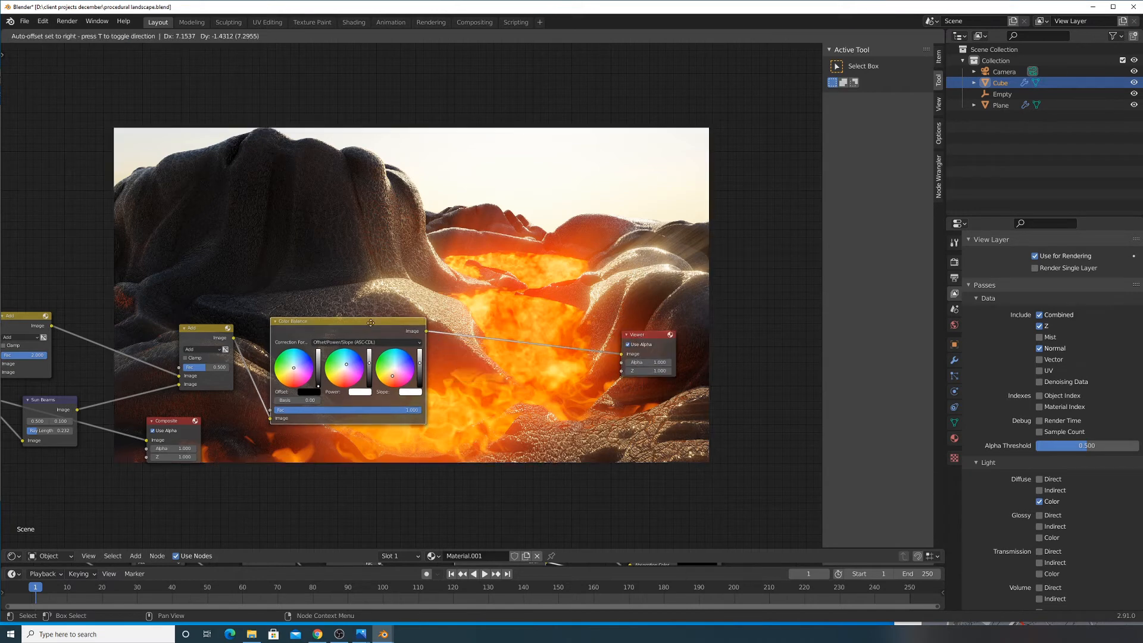
left_click_drag(333, 321, 503, 333)
Insert a Blur node between the second Add node and the Color Balance node
left_click(83, 36)
left_click(106, 47)
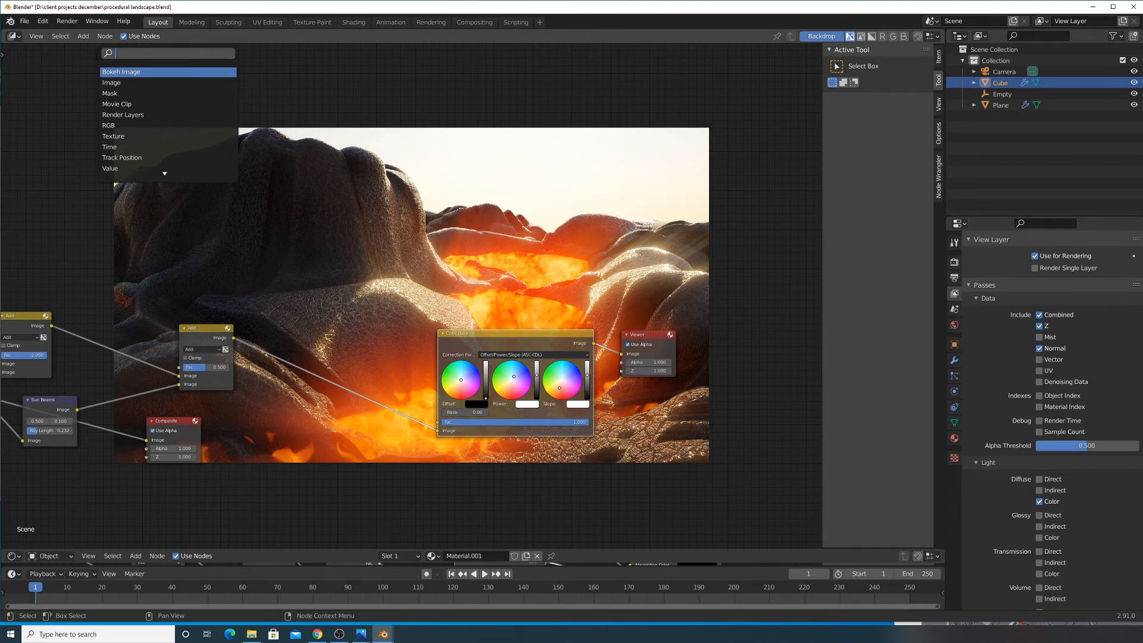
type("blur")
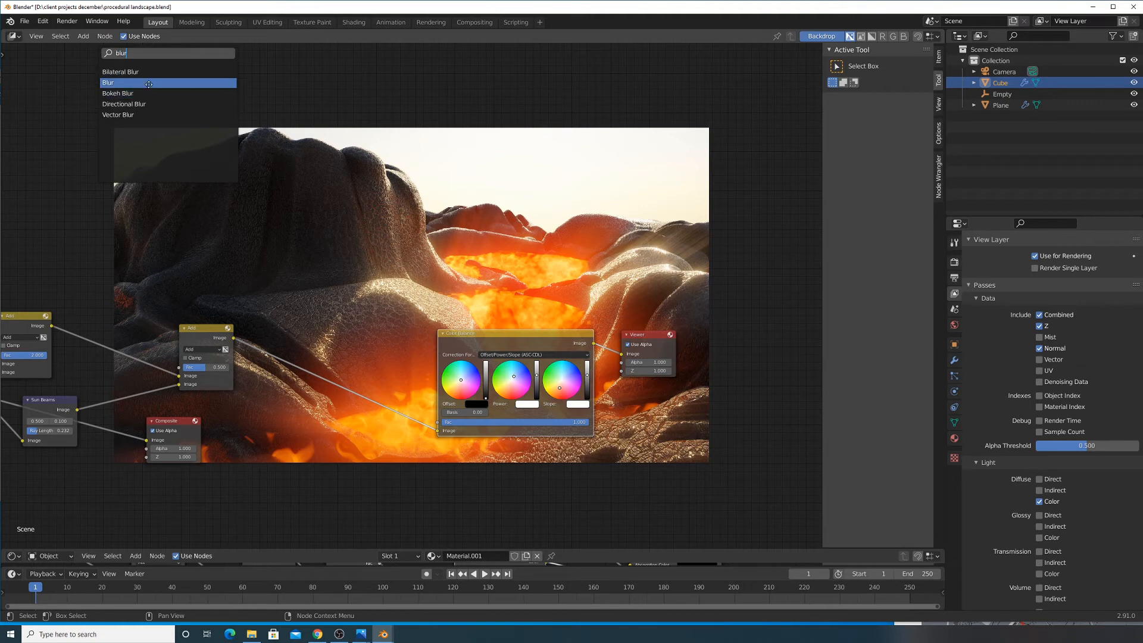
left_click(149, 84)
left_click(398, 390)
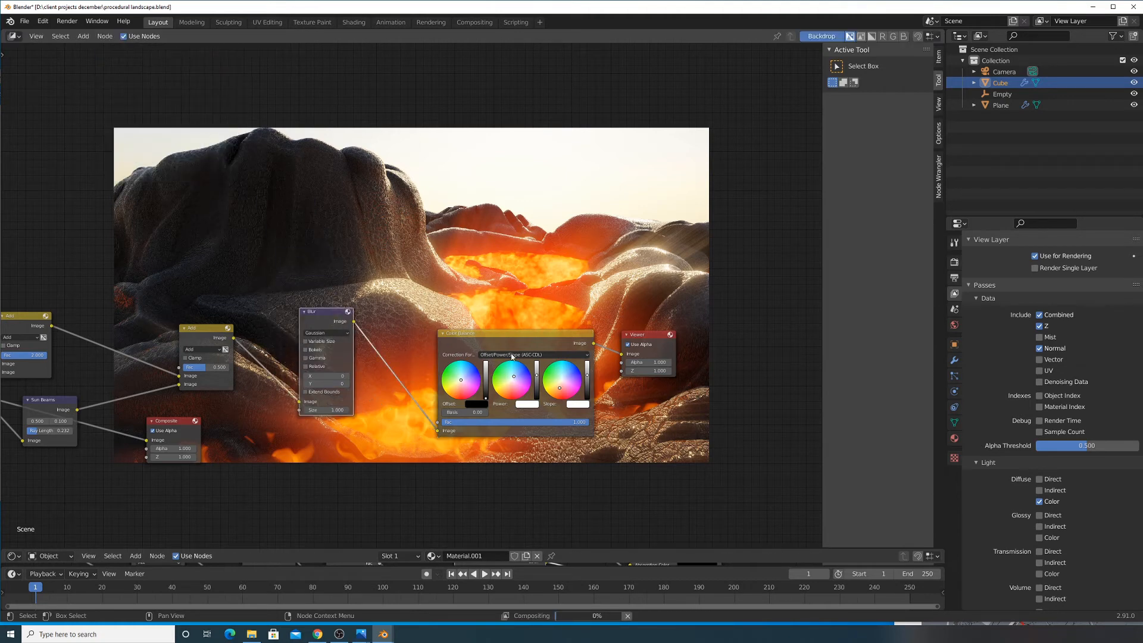
Connect the second Add node directly to the Color Balance node and move the Blur node above the chain
middle_click_drag(413, 343, 614, 344)
middle_click_drag(349, 317, 502, 321)
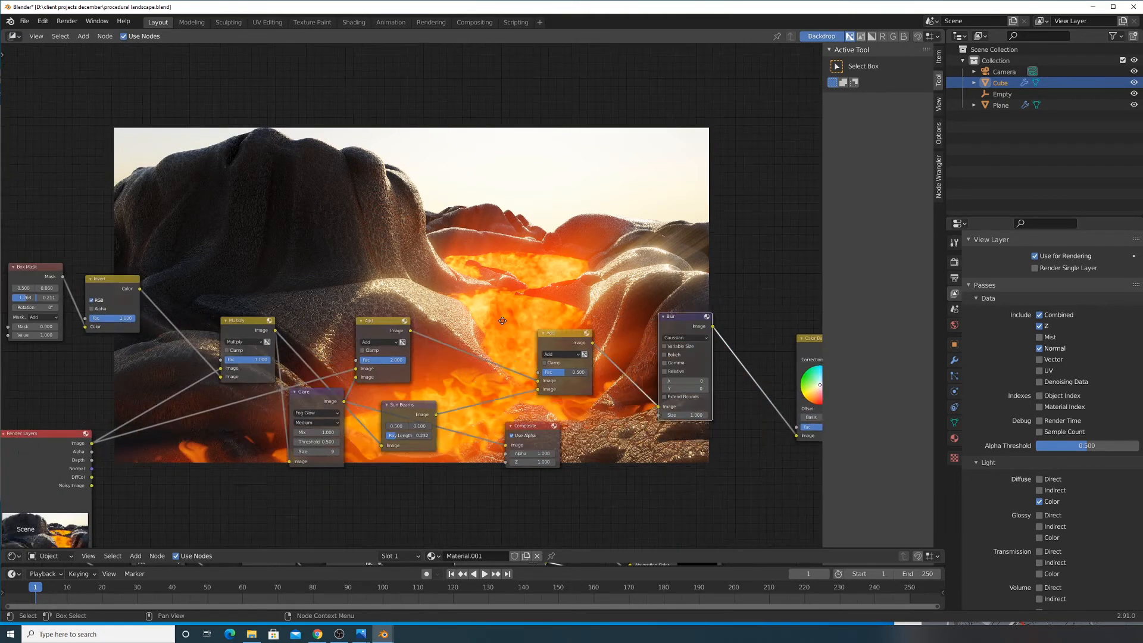
scroll(502, 321, "down", 3)
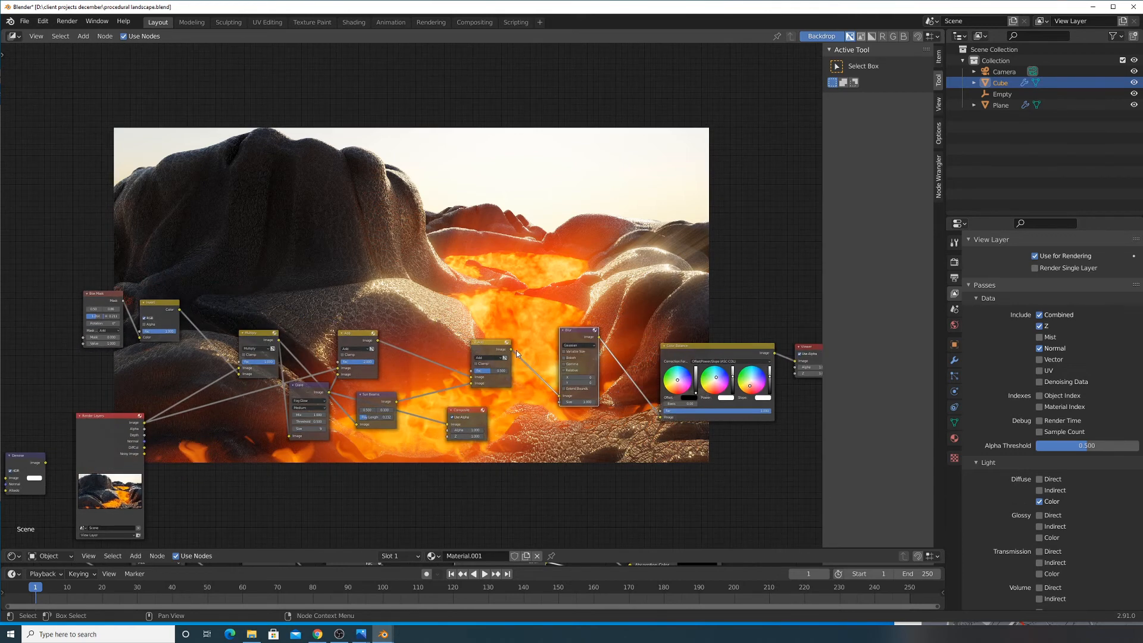
left_click_drag(512, 350, 661, 416)
left_click_drag(578, 333, 480, 197)
Preview the outputs of the first Add node and the Multiply node in the Viewer
scroll(407, 298, "up", 2)
scroll(254, 335, "up", 1)
middle_click_drag(295, 343, 388, 330)
left_click(428, 352, "ctrl+shift")
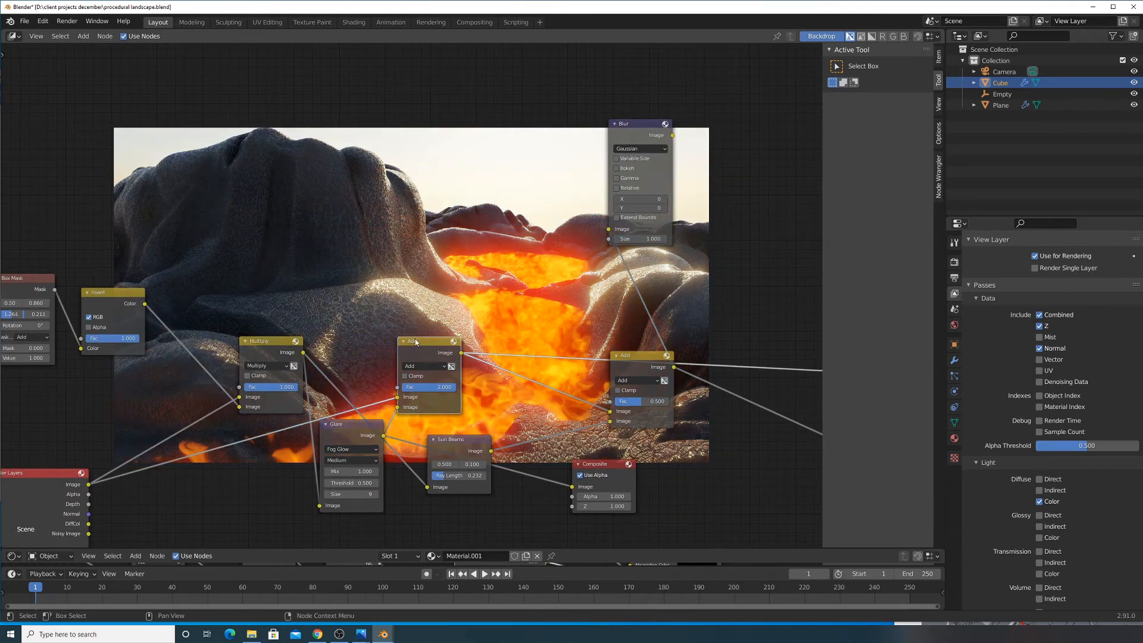
left_click(275, 346, "ctrl+shift")
Connect the Multiply node's output to the Blur node's Image input and preview the Blur node in the Viewer
scroll(357, 337, "up", 1)
middle_click_drag(436, 329, 271, 332)
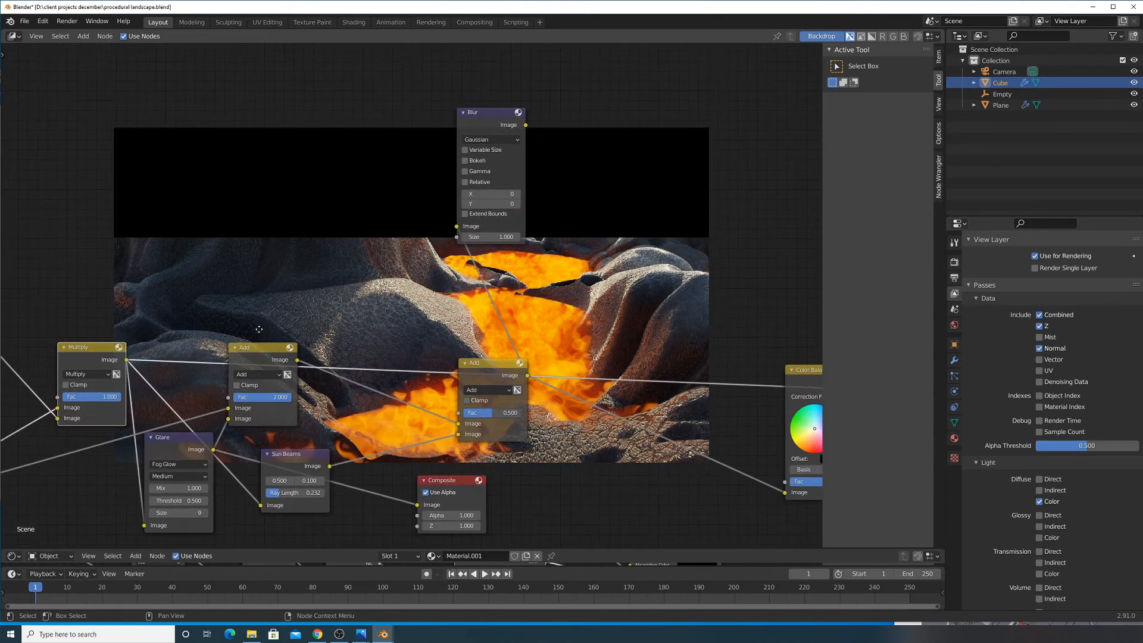
scroll(271, 331, "down", 4)
left_click_drag(204, 344, 445, 245)
left_click(475, 170, "ctrl+shift")
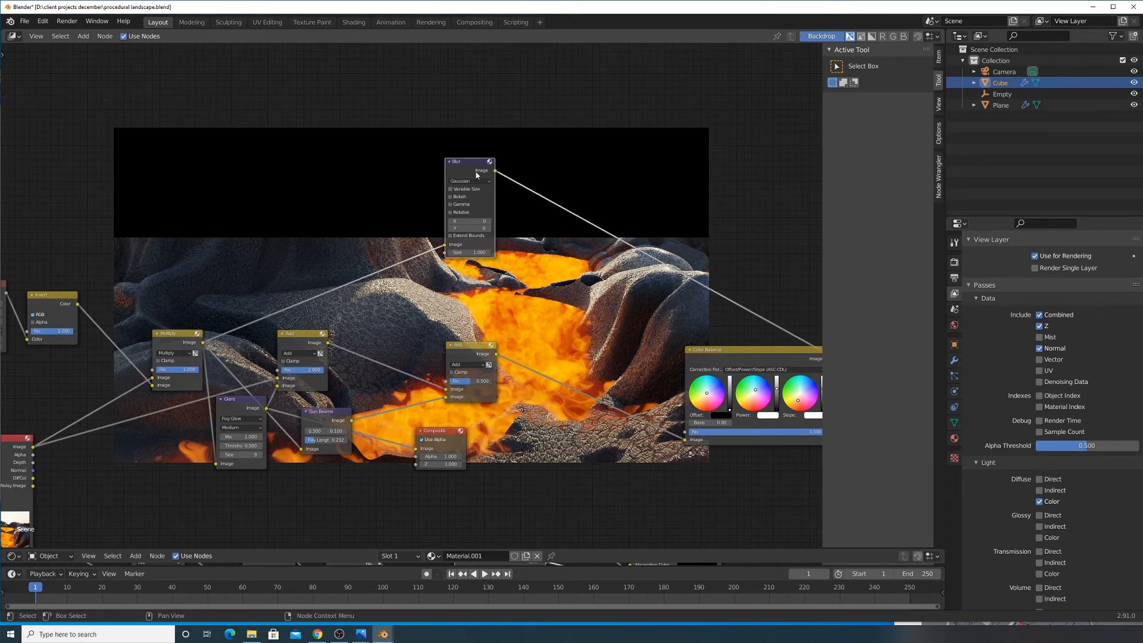
Try Blur node X and Y sizes of 100 and 300
left_click(484, 228)
type("100")
key("Return")
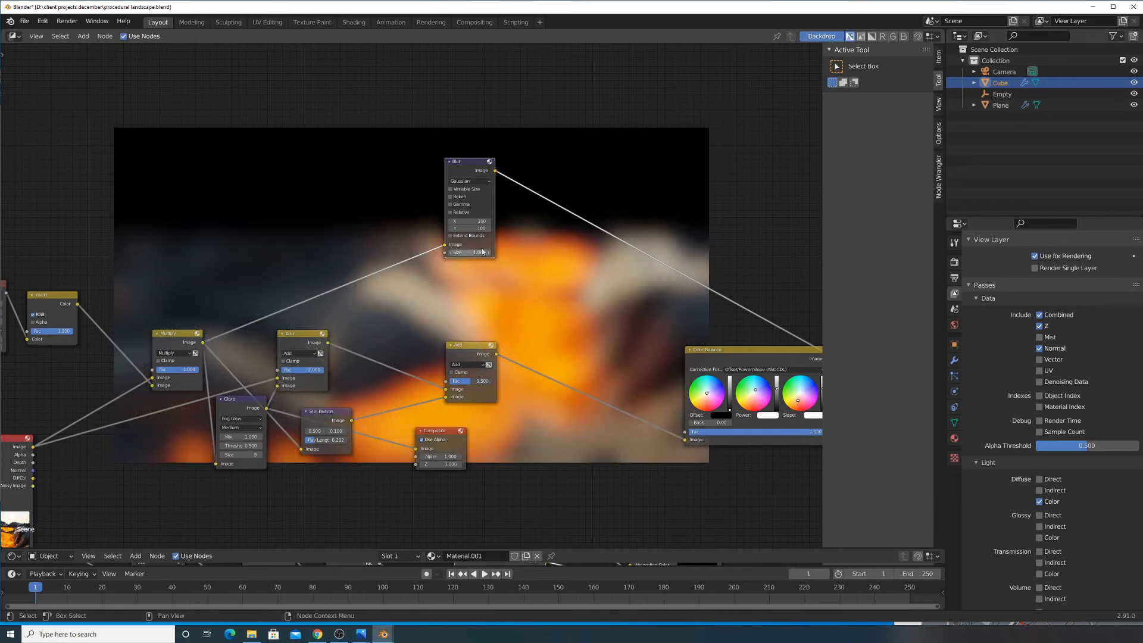
left_click_drag(478, 228, 478, 229)
type("300")
key("Return")
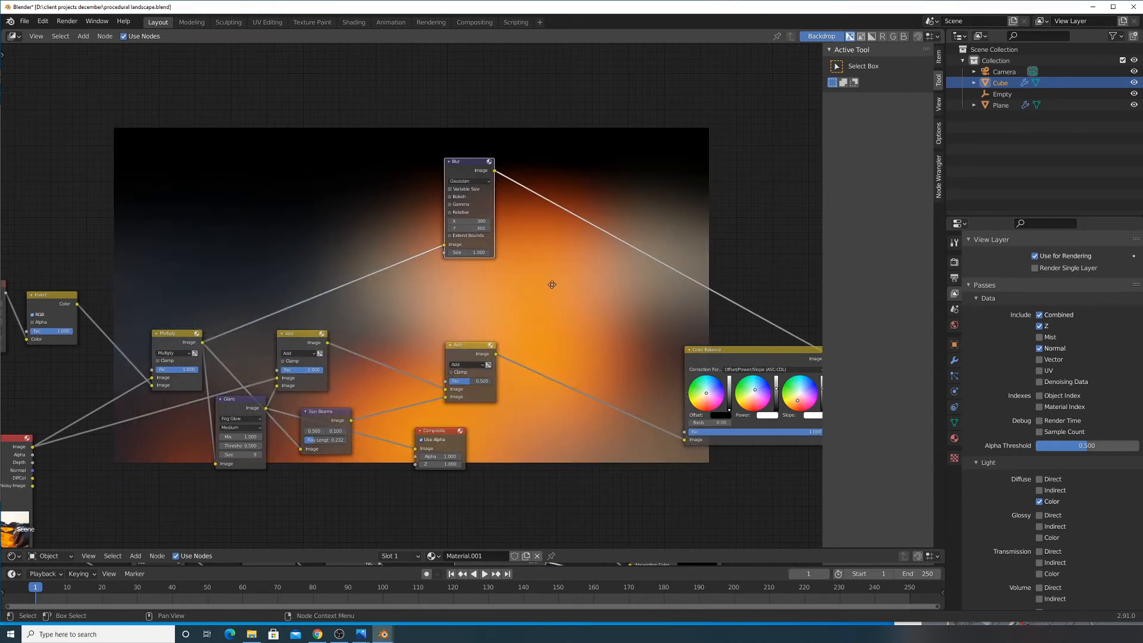
Set the Blur node's X and Y sizes to 200, widen X to 365 and reduce Y for a horizontally stretched blur
left_click_drag(478, 228, 479, 228)
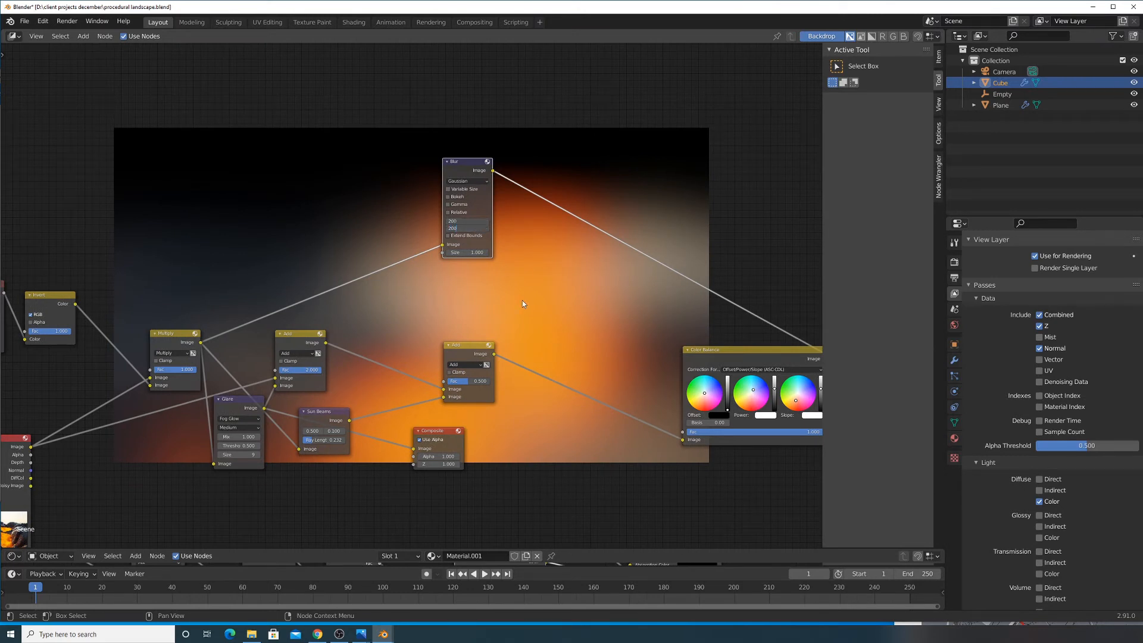
type("200")
key("Return")
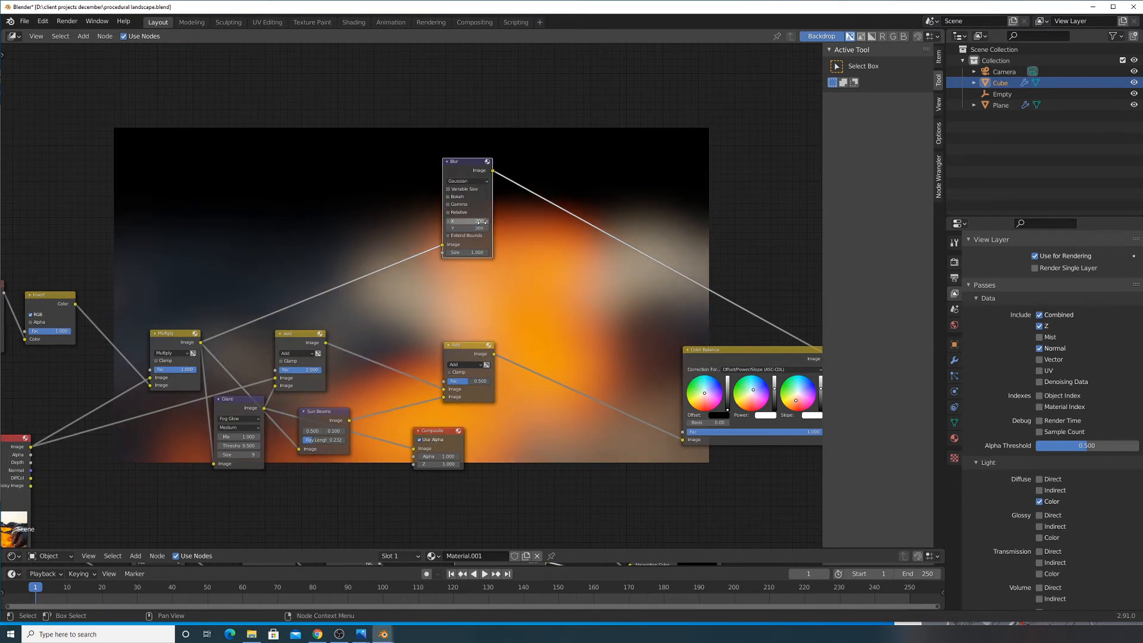
left_click_drag(468, 221, 566, 221)
left_click_drag(470, 229, 429, 229)
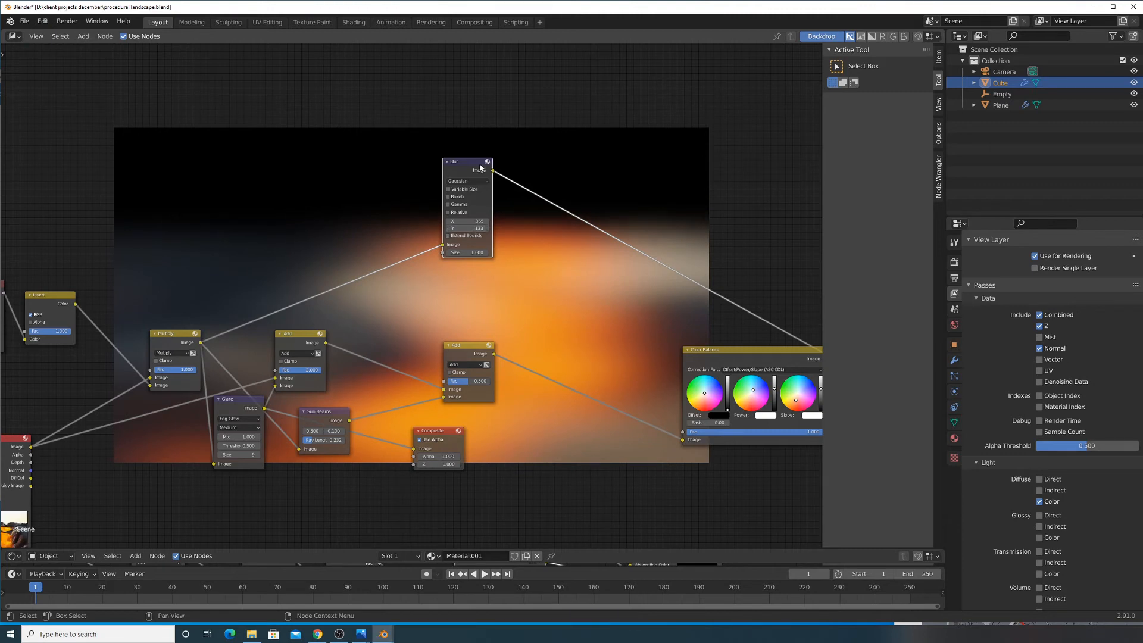
Add a Mix node on the link between the second Add node and the Color Balance node
left_click_drag(480, 168, 489, 249)
middle_click_drag(516, 286, 425, 285)
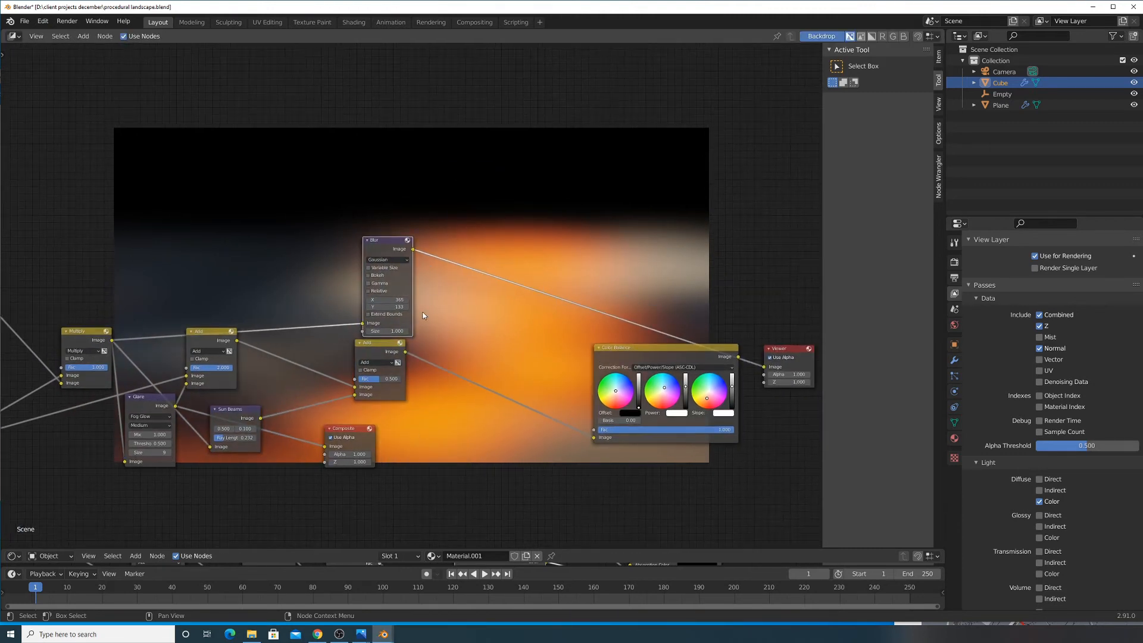
left_click(83, 36)
left_click(101, 48)
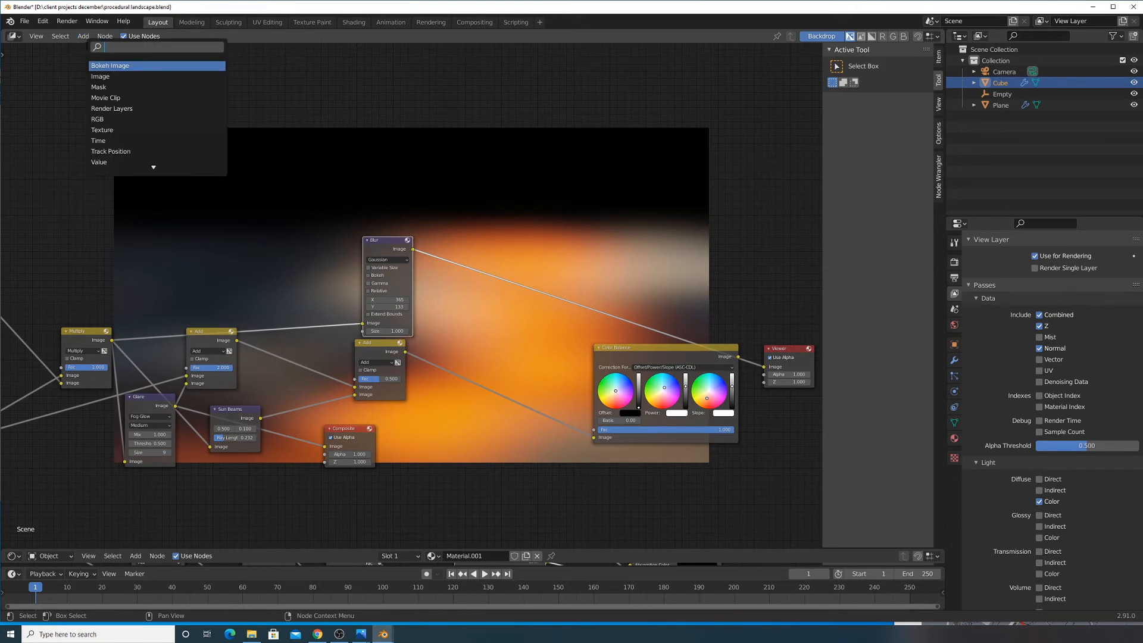
type("mix")
key("Return")
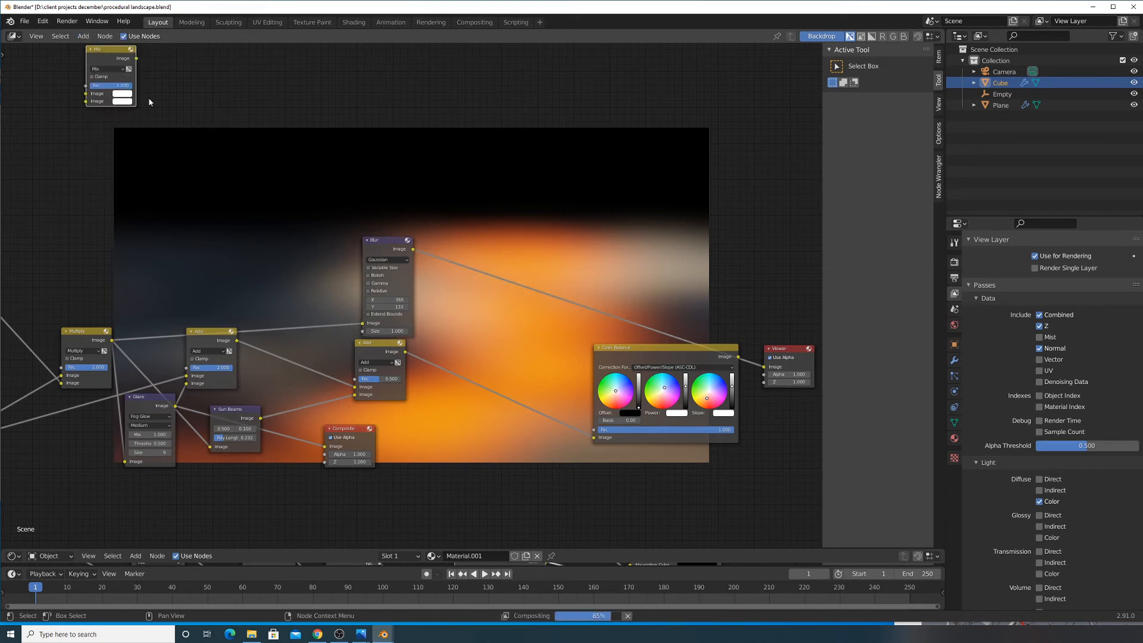
left_click(520, 376)
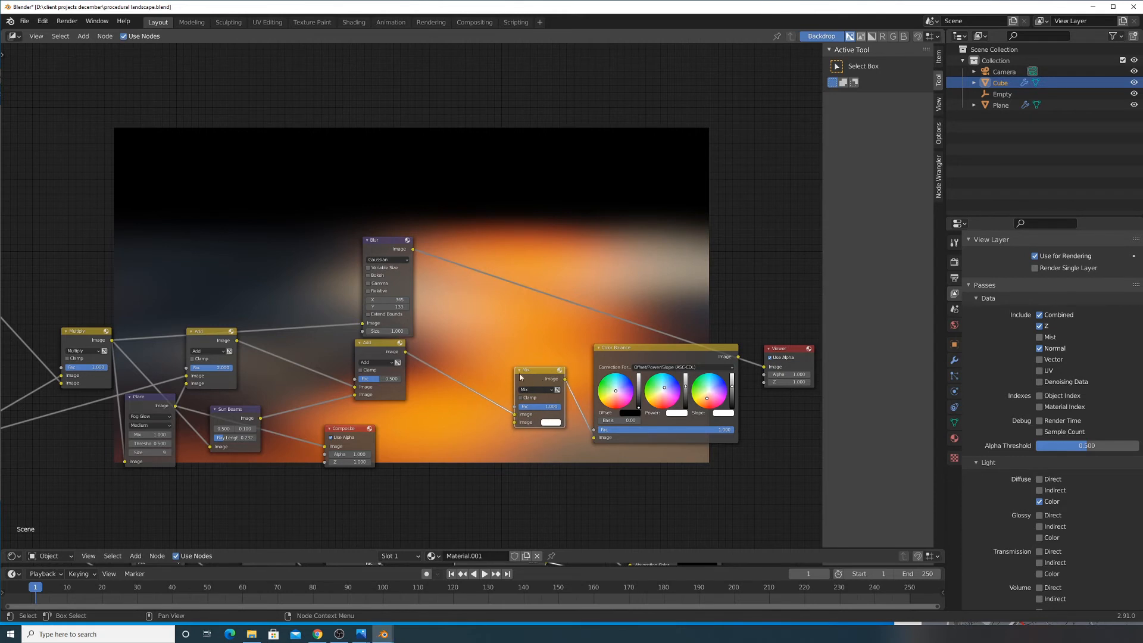
Set the new Mix node's blending mode to Add and connect the Blur node's output to its second Image input
left_click(537, 392)
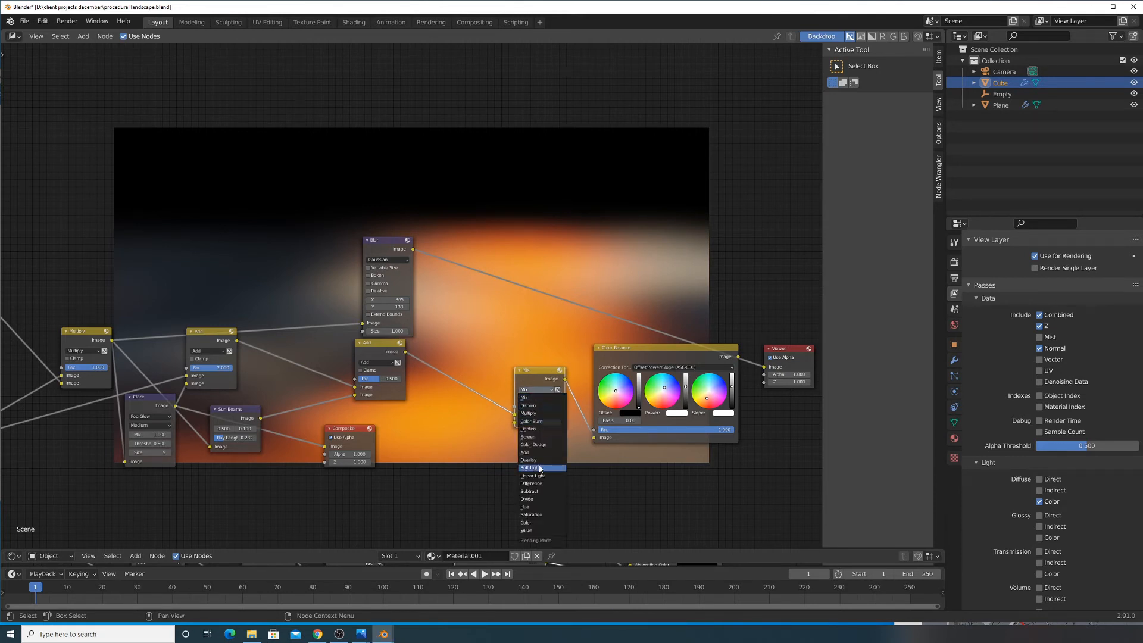
left_click(532, 453)
left_click_drag(391, 251, 427, 438)
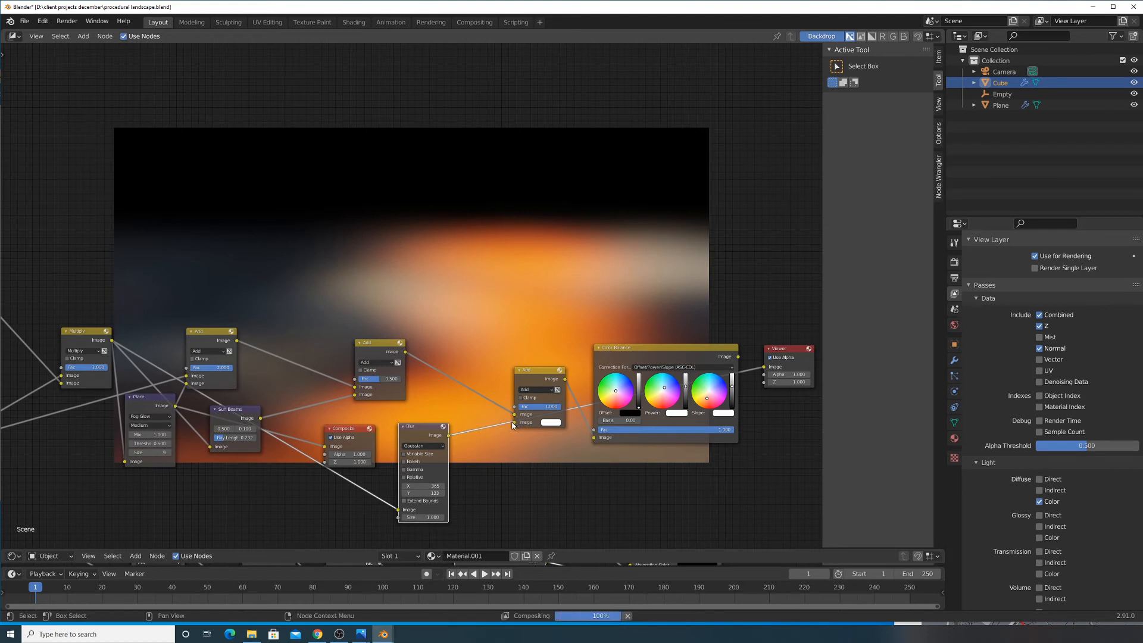
left_click_drag(451, 435, 515, 422)
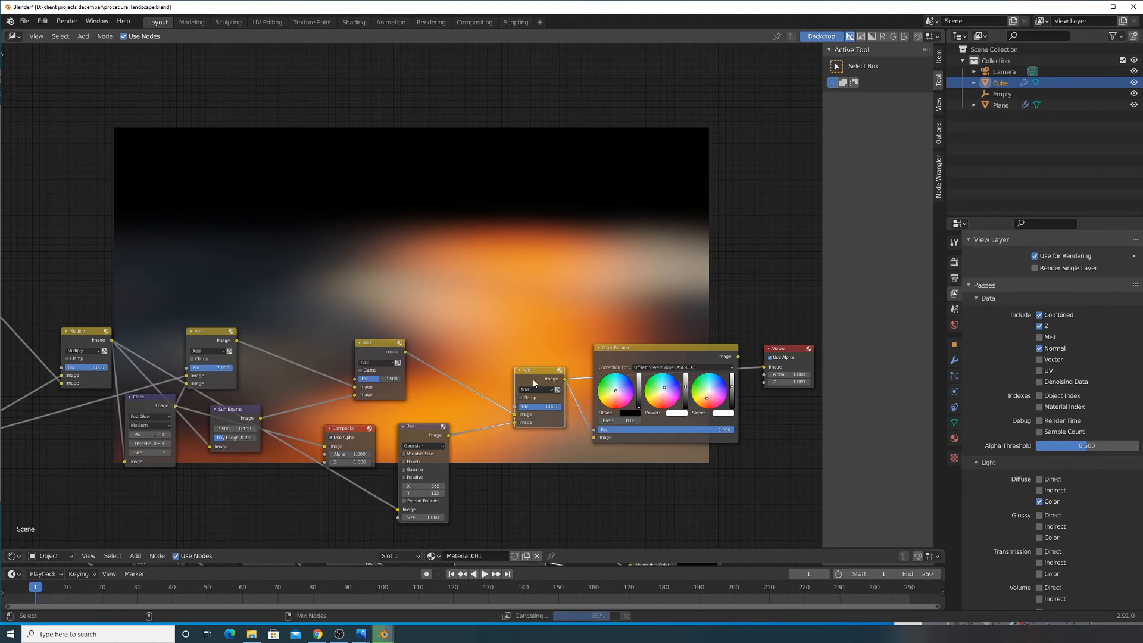
Preview the Color Balance node in the Viewer and set the last Add node's Fac to 0.427
left_click(673, 353, "ctrl+shift")
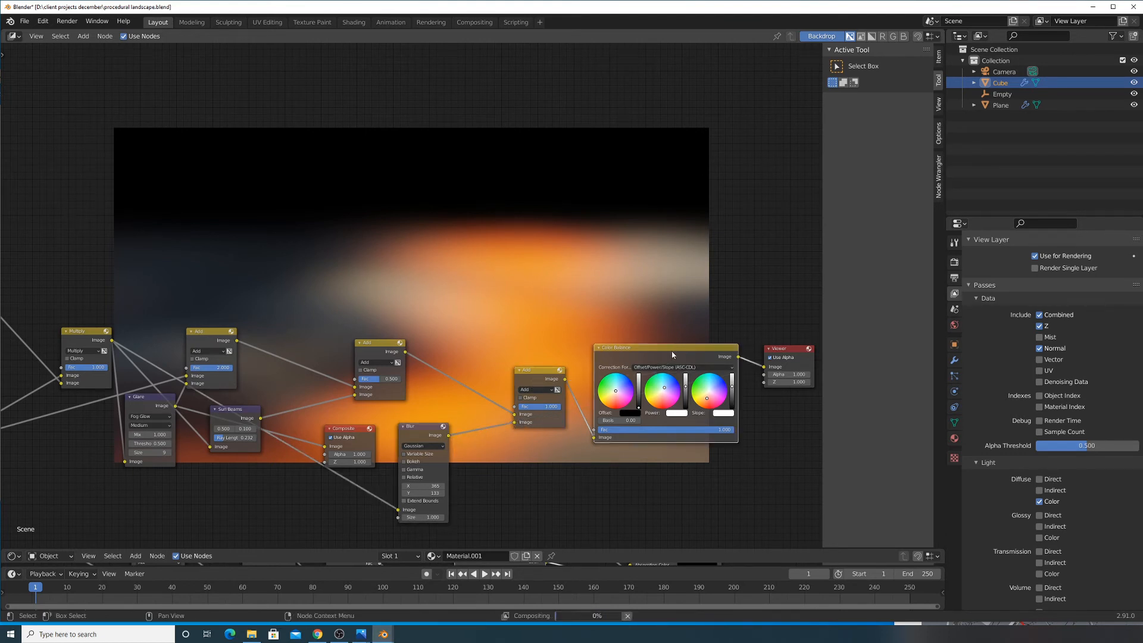
left_click_drag(549, 405, 518, 407)
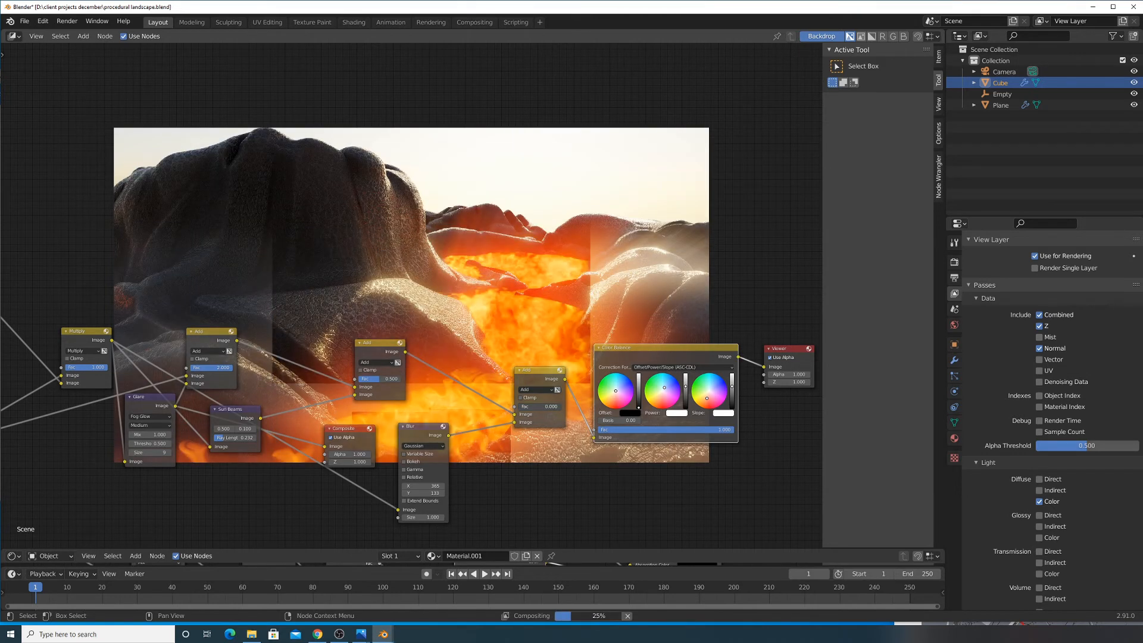
left_click_drag(518, 406, 543, 406)
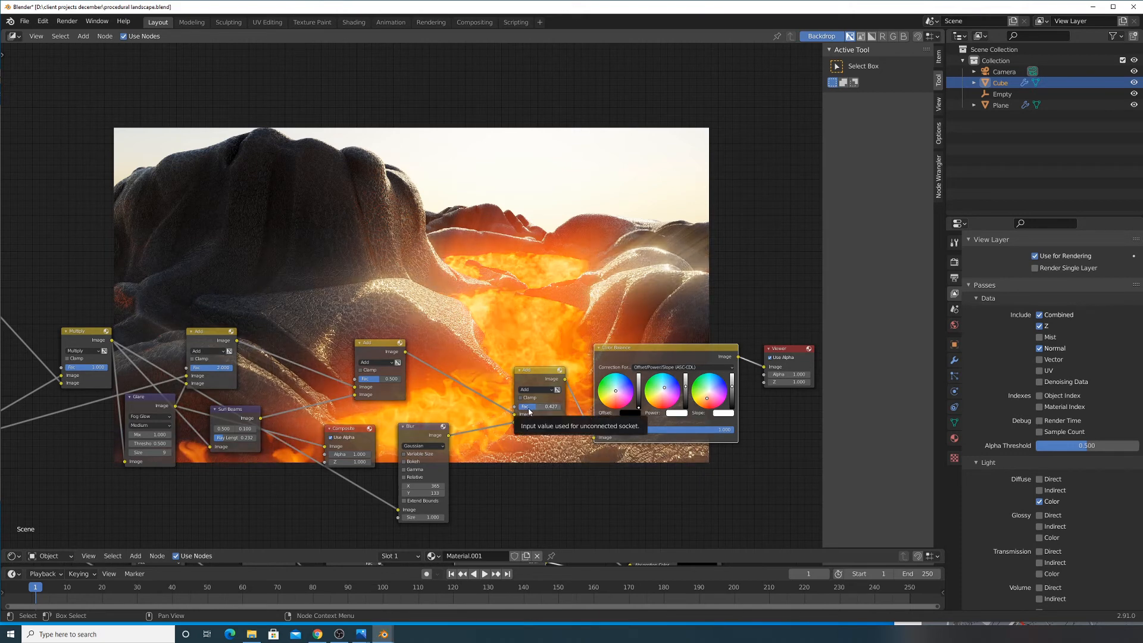
Move the Blur node closer to the second Add node and insert a Mix node between the Blur and last Add nodes
scroll(464, 384, "up", 3)
middle_click_drag(487, 415, 496, 332)
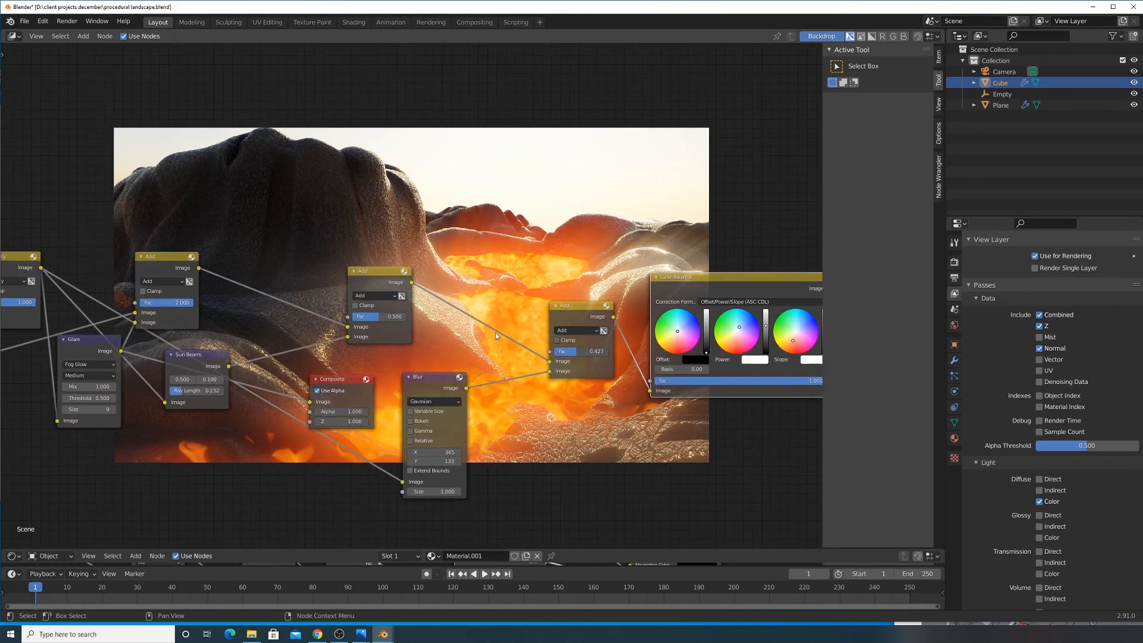
scroll(499, 371, "up", 1)
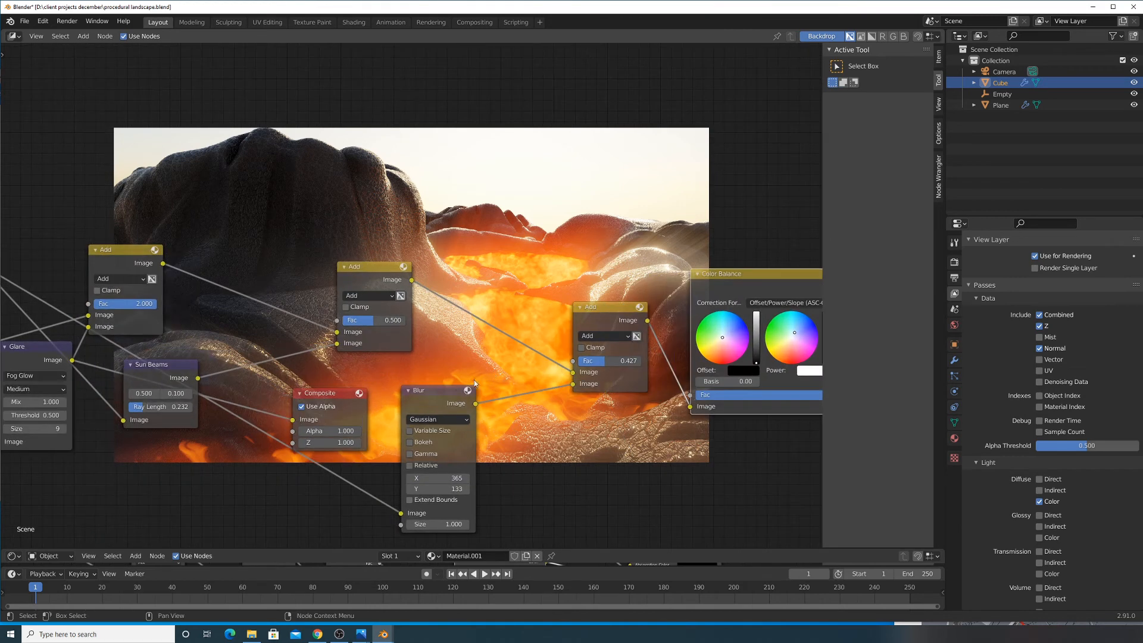
middle_click_drag(456, 388, 468, 341)
left_click_drag(469, 356, 449, 316)
left_click(83, 36)
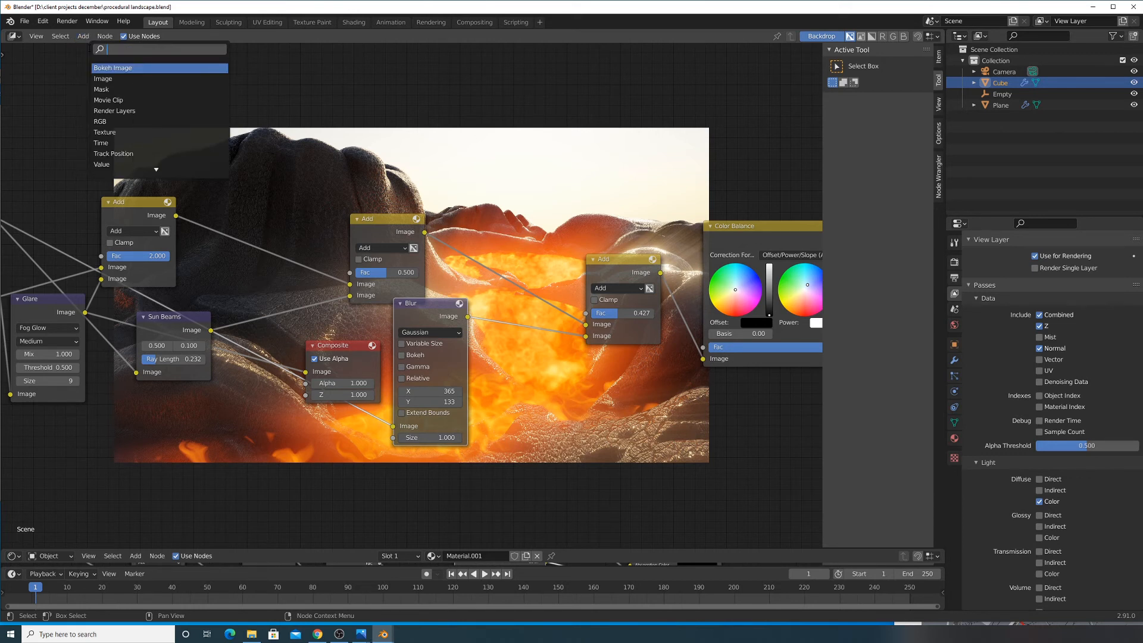
type("mul")
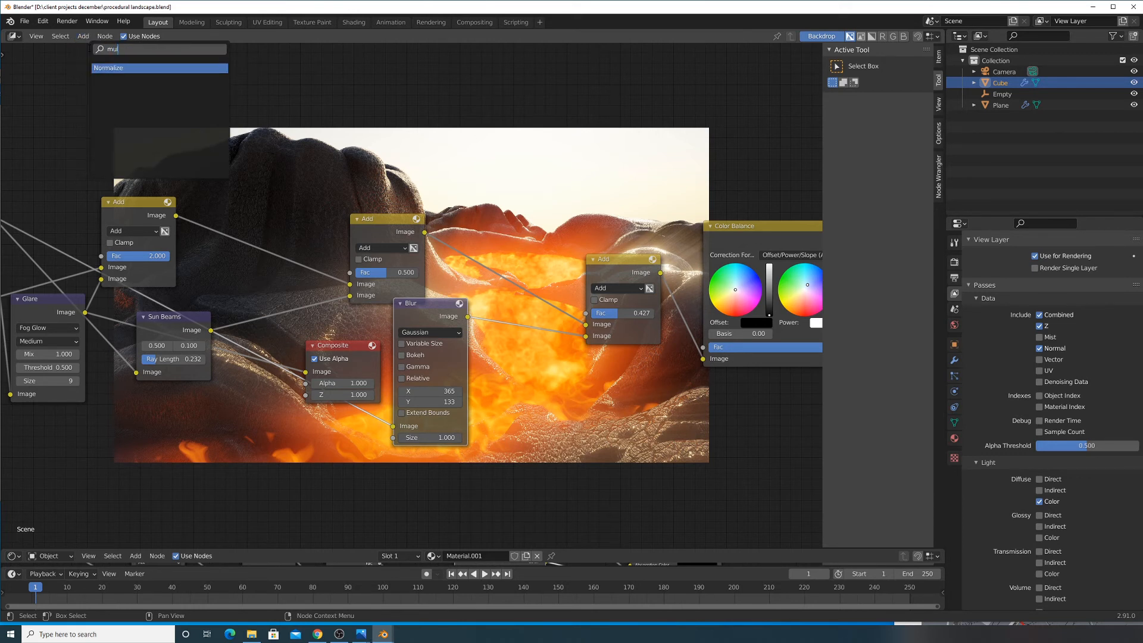
key("BackSpace")
key("BackSpace")
type("ixr")
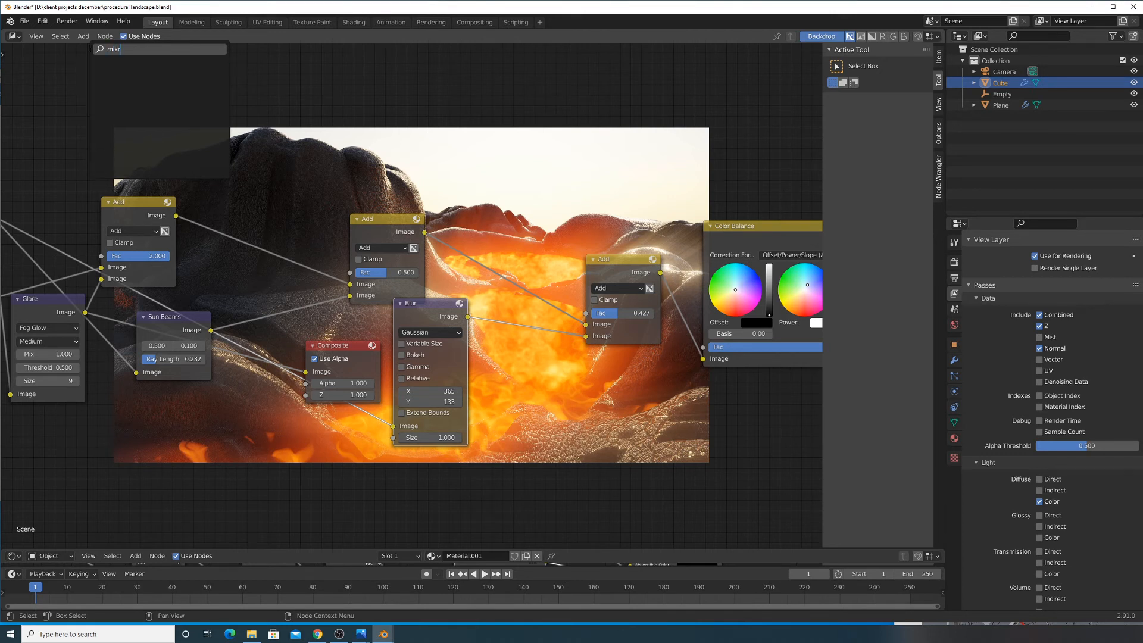
key("BackSpace")
key("Return")
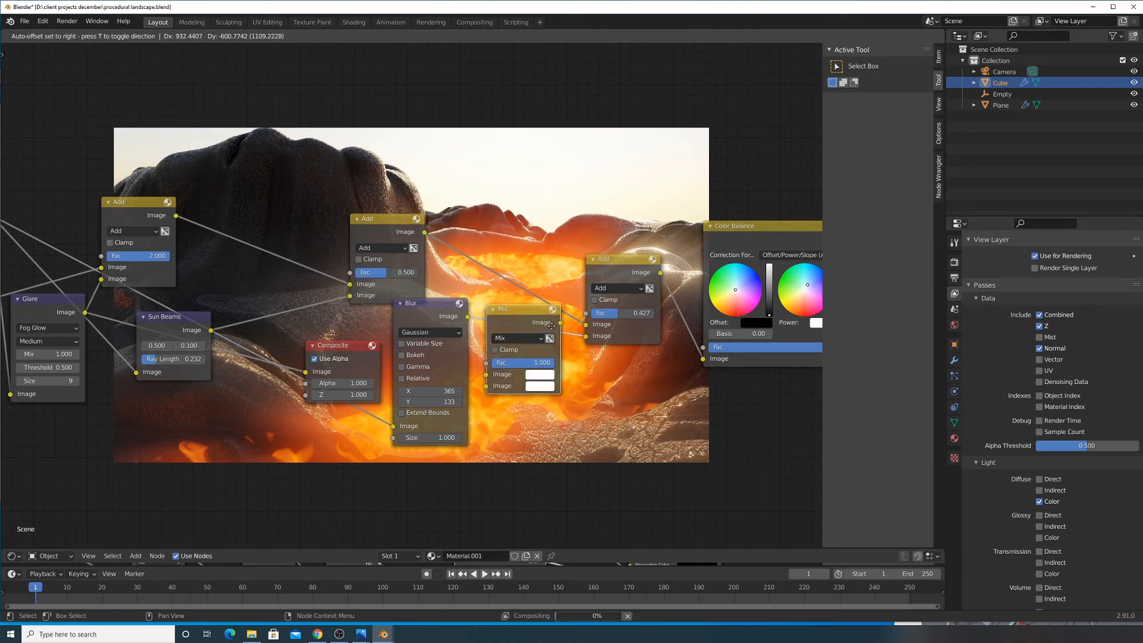
left_click(560, 365)
Set the Mix node after the Blur to Multiply and make its second Image color red
left_click(549, 343)
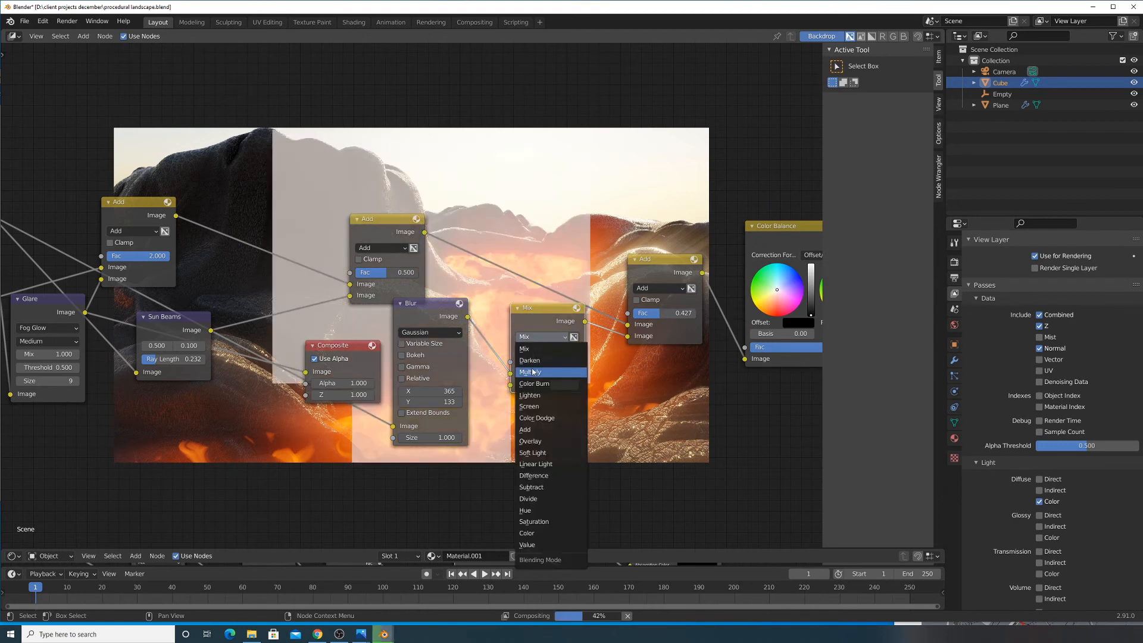
left_click(539, 367)
left_click(564, 385)
left_click(586, 310)
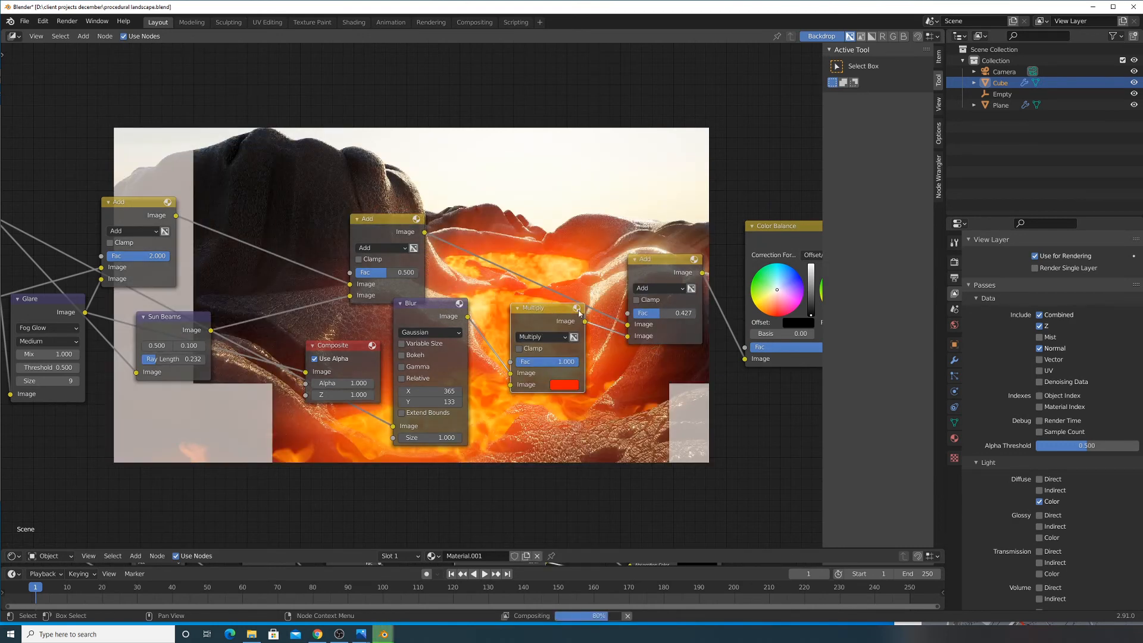
Raise the last Add node's Fac to 0.673 and check the stronger glow in the backdrop
scroll(571, 309, "up", 1)
middle_click_drag(735, 348, 559, 489)
left_click_drag(512, 459, 523, 459)
middle_click_drag(536, 324, 526, 386)
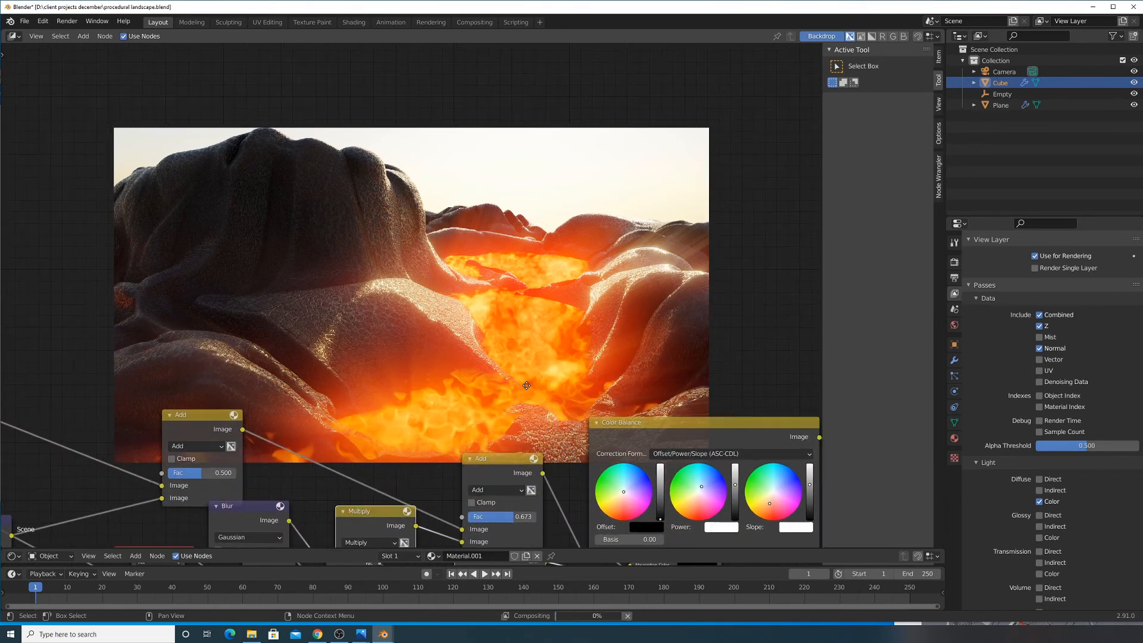
middle_click_drag(507, 357, 718, 222)
Try Blur node X sizes of 400 and 450
left_click(476, 439)
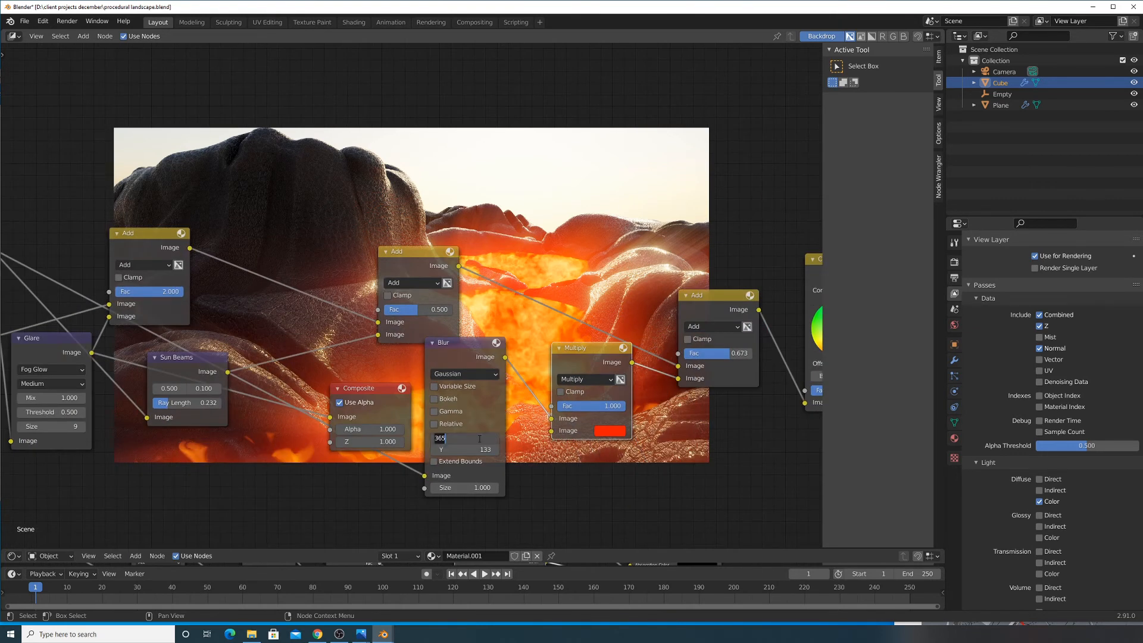
type("400")
key("Return")
left_click(479, 440)
type("450")
key("Return")
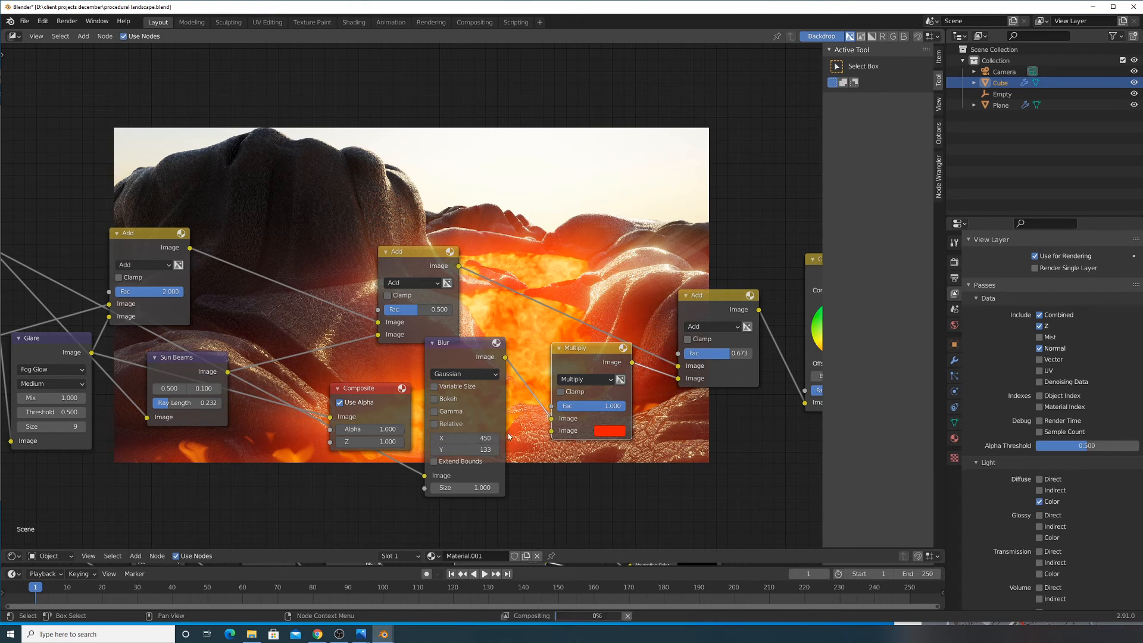
Set the Blur node's Y size to 200, then increase it to 300
left_click(463, 450)
type("200")
key("Return")
middle_click_drag(531, 250, 466, 428)
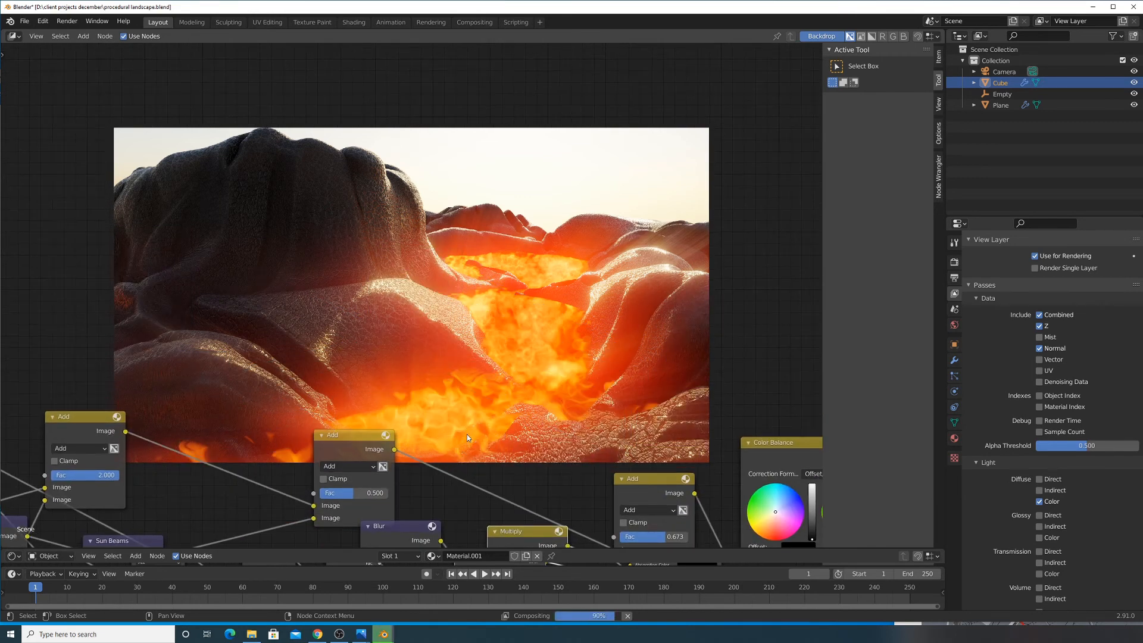
middle_click_drag(469, 433, 527, 306)
left_click(468, 493)
type("300")
key("Return")
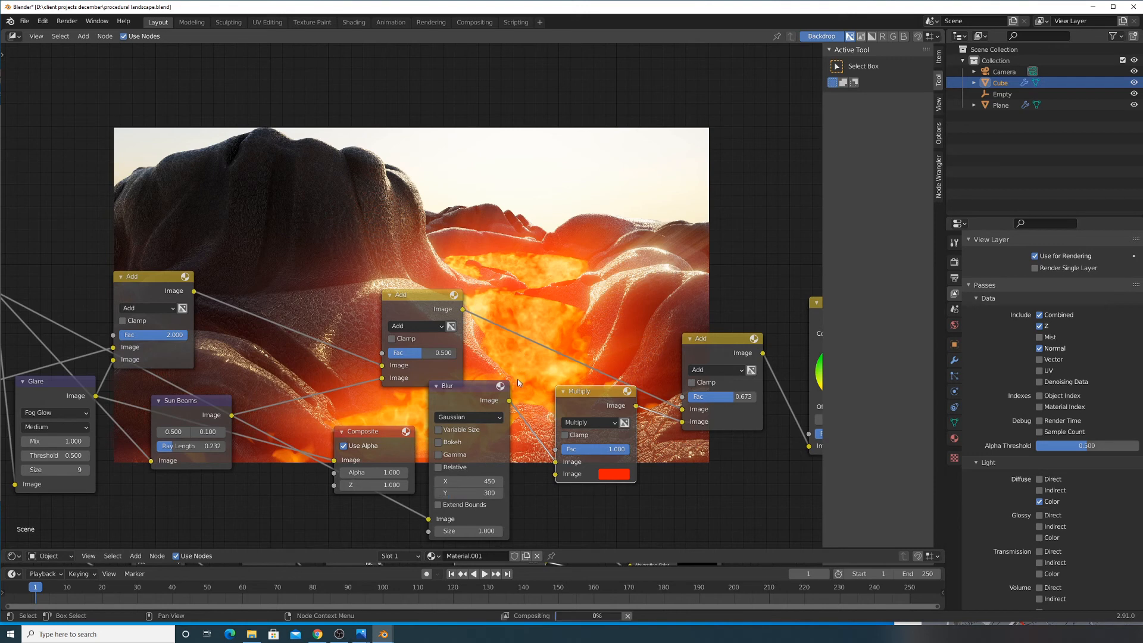
Set the Blur node's X size to 600 and check the wider glow in the backdrop
middle_click_drag(501, 438, 527, 391)
left_click(507, 440)
type("6")
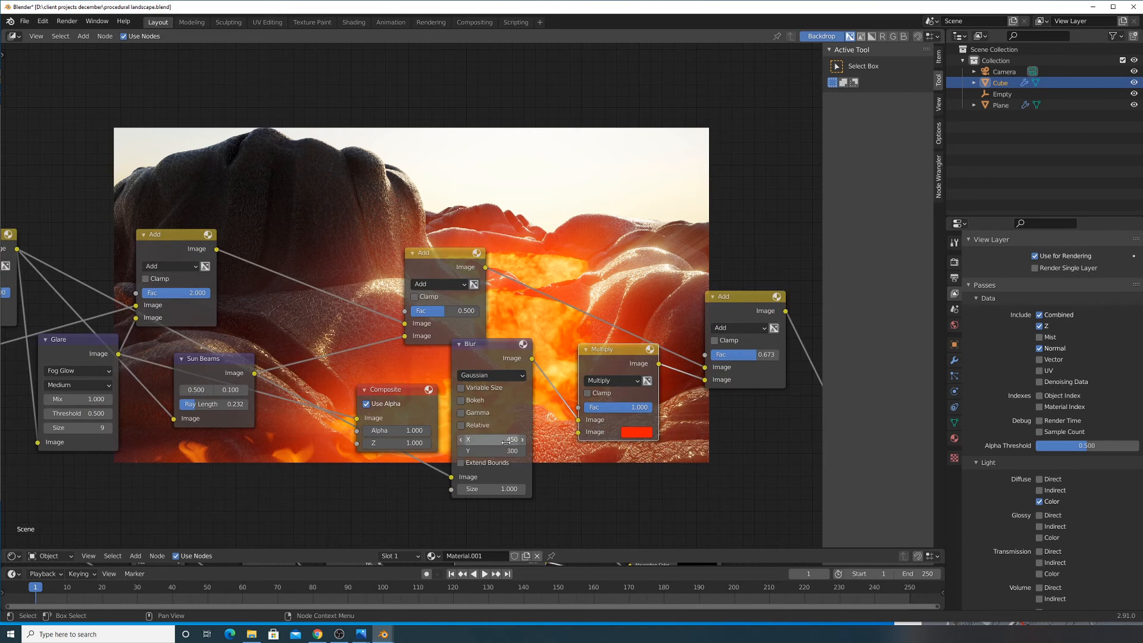
type("00")
key("Return")
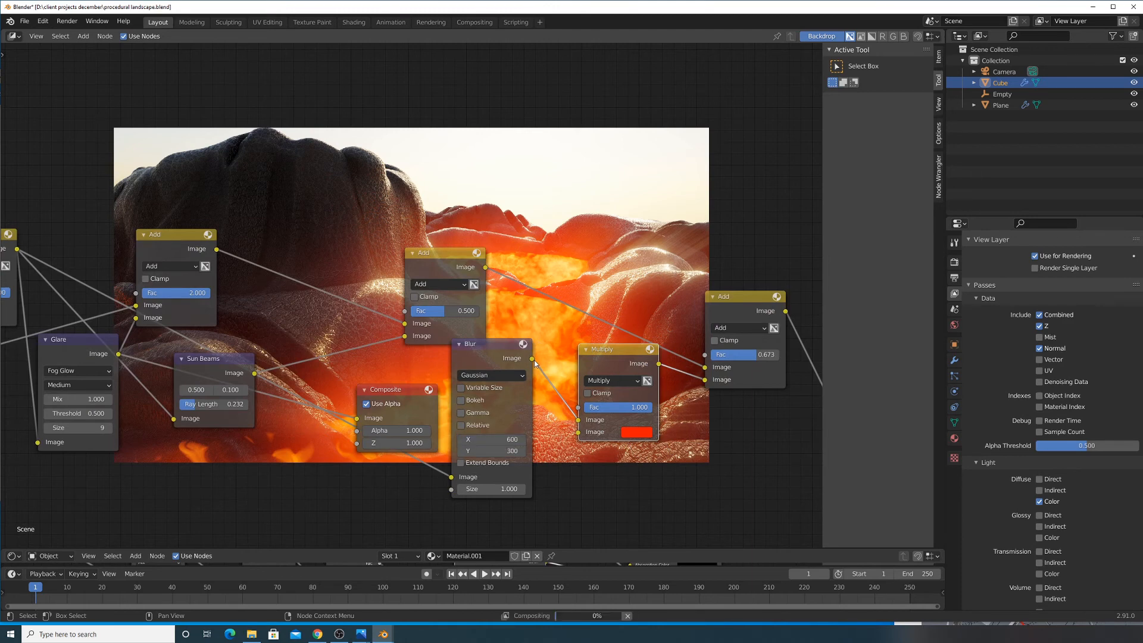
middle_click_drag(556, 338, 501, 463)
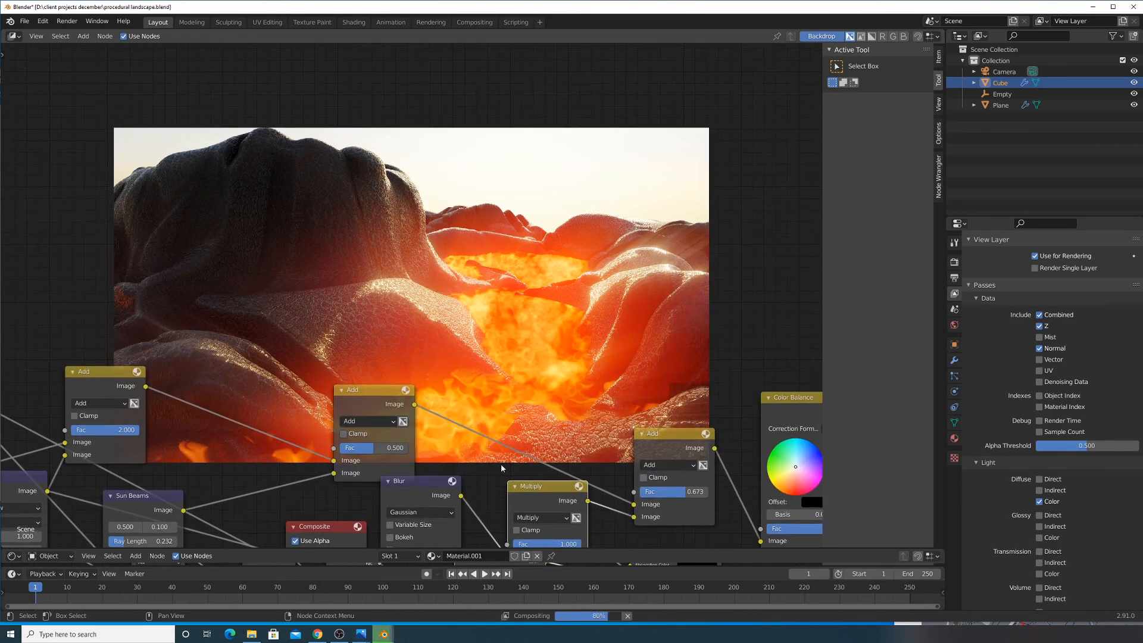
middle_click_drag(494, 413, 477, 371)
Set the last Add node's Fac to 0.4 and check the composited image in the backdrop
left_click(679, 450)
type("0.4")
key("Return")
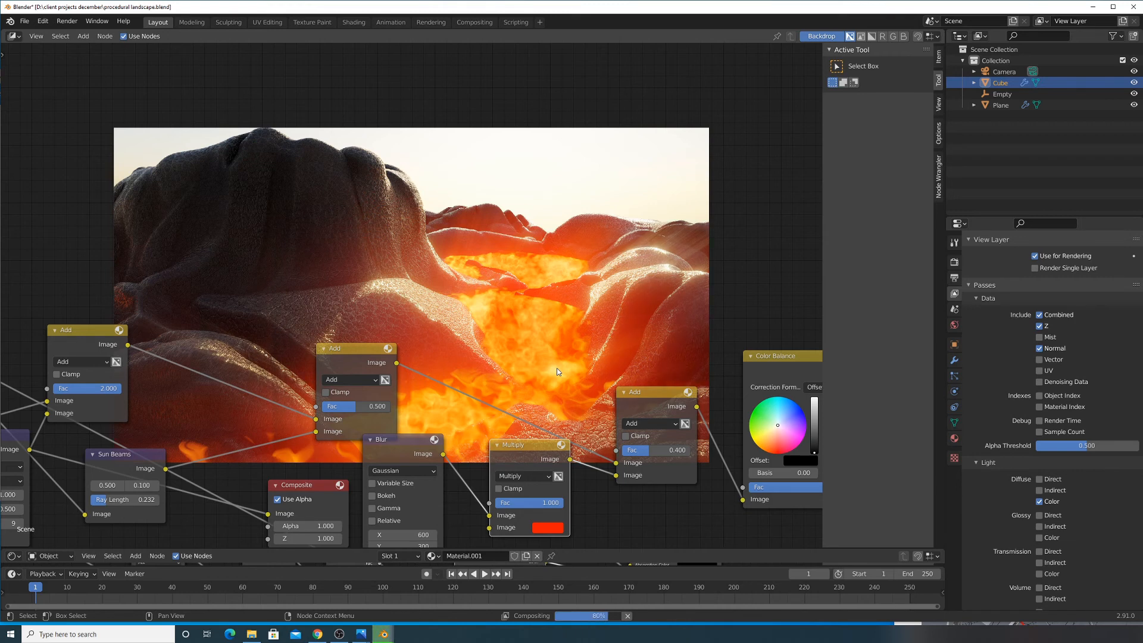
middle_click_drag(600, 351, 571, 442)
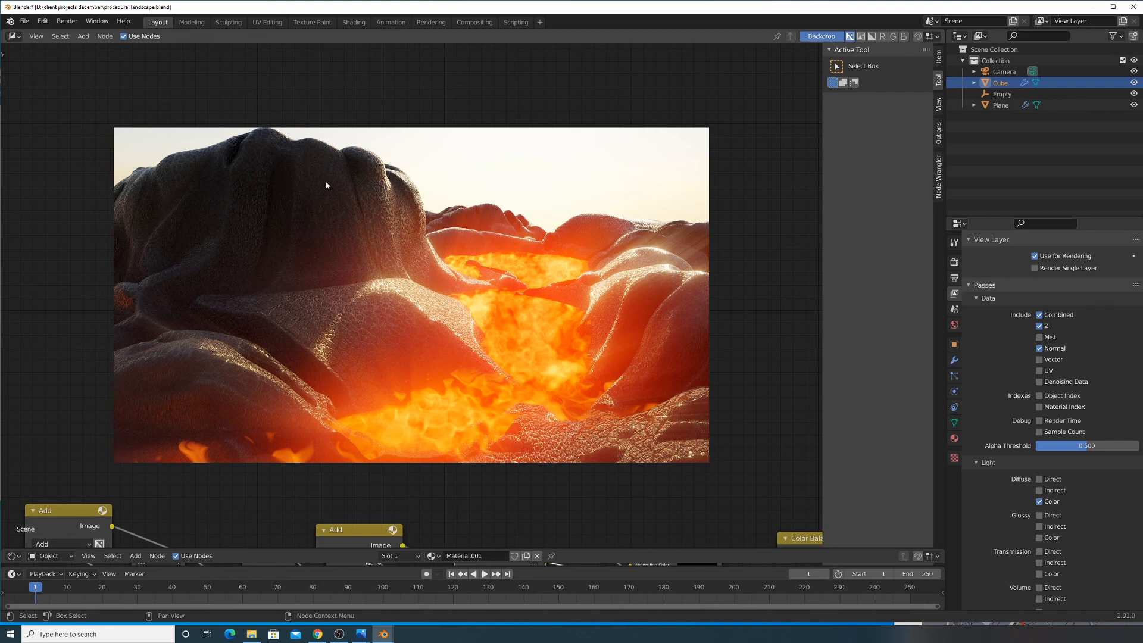
Move the Composite node beside the Viewer node and connect the Color Balance node's output to its Image input
middle_click_drag(417, 464, 454, 167)
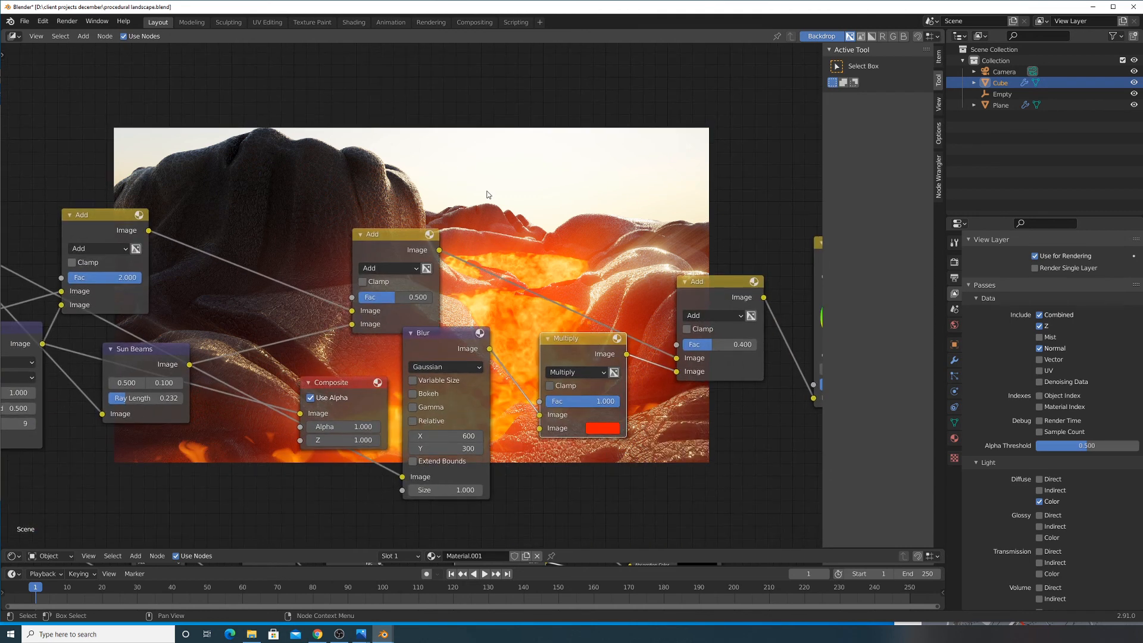
scroll(459, 276, "down", 6)
left_click_drag(412, 264, 448, 242)
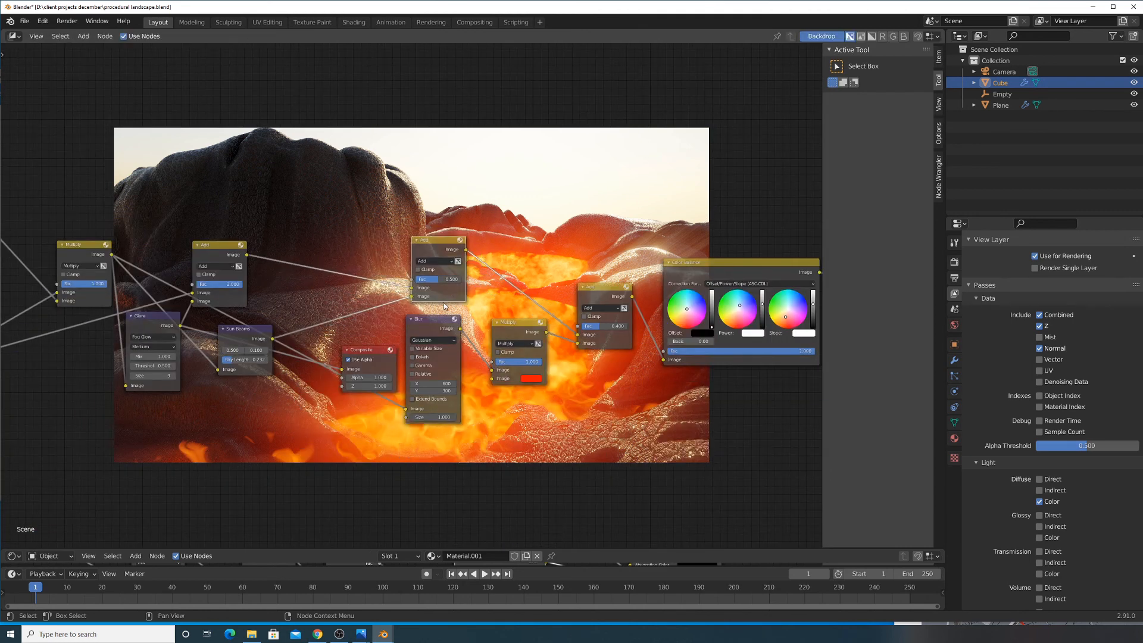
left_click_drag(434, 325, 814, 397)
middle_click_drag(758, 393, 368, 409)
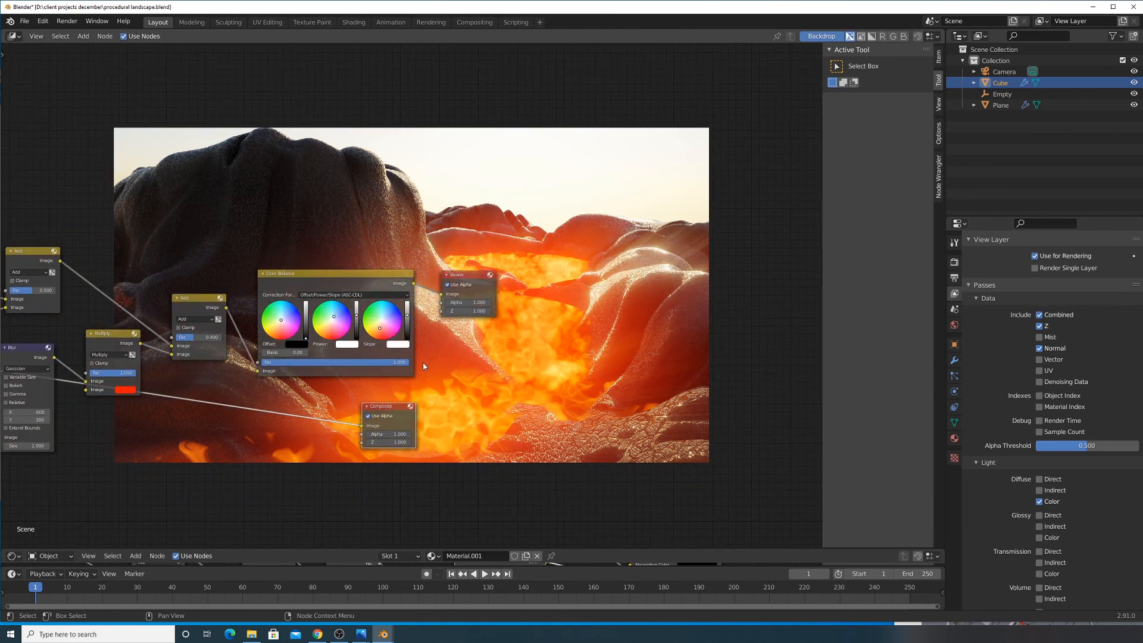
left_click_drag(373, 406, 490, 231)
left_click_drag(535, 379, 491, 308)
middle_click_drag(528, 296, 486, 394)
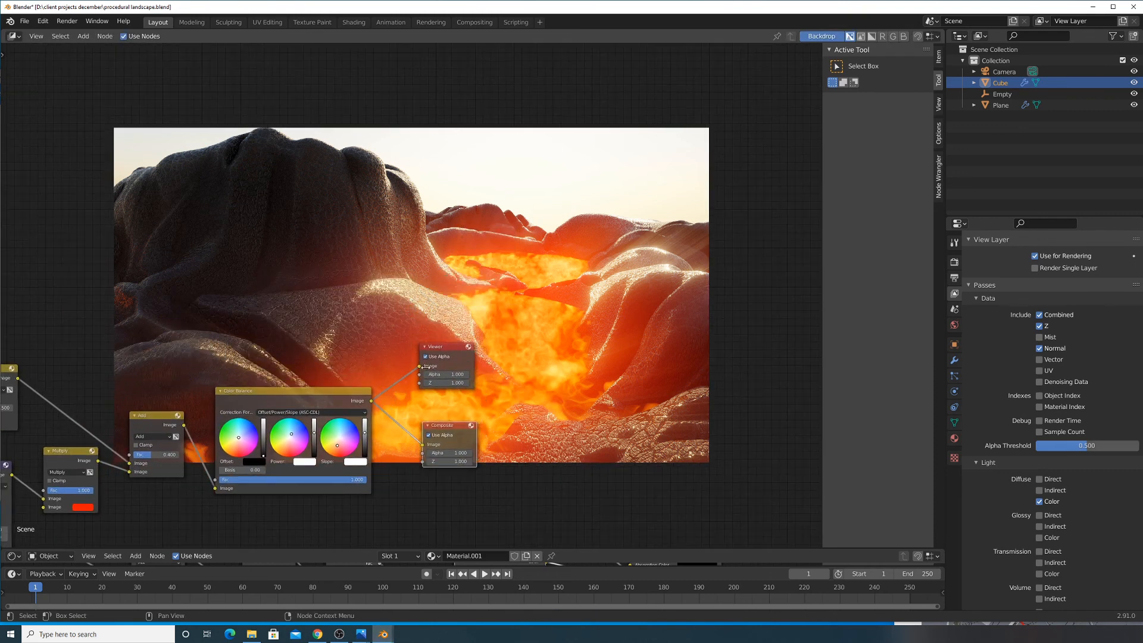